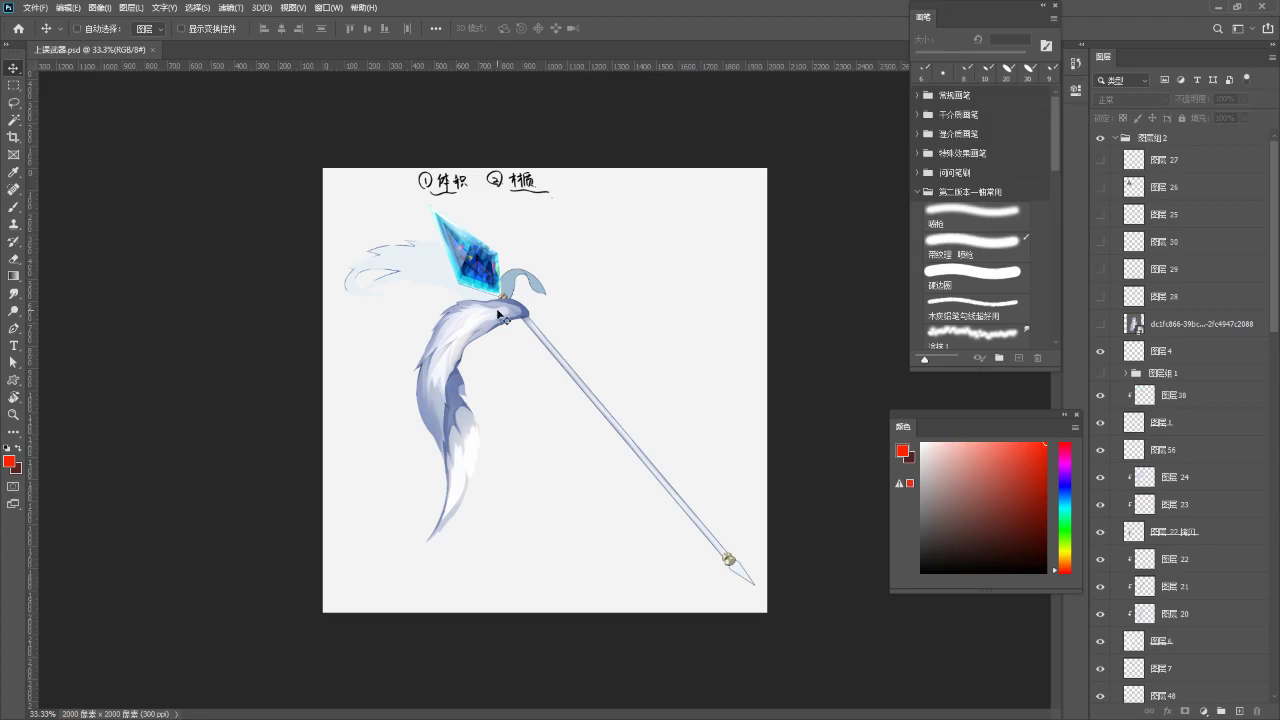
- Create a new blank 2000 × 2000 pixel document at 300 ppi
scroll(498, 314, "down", 4)
scroll(518, 303, "up", 6)
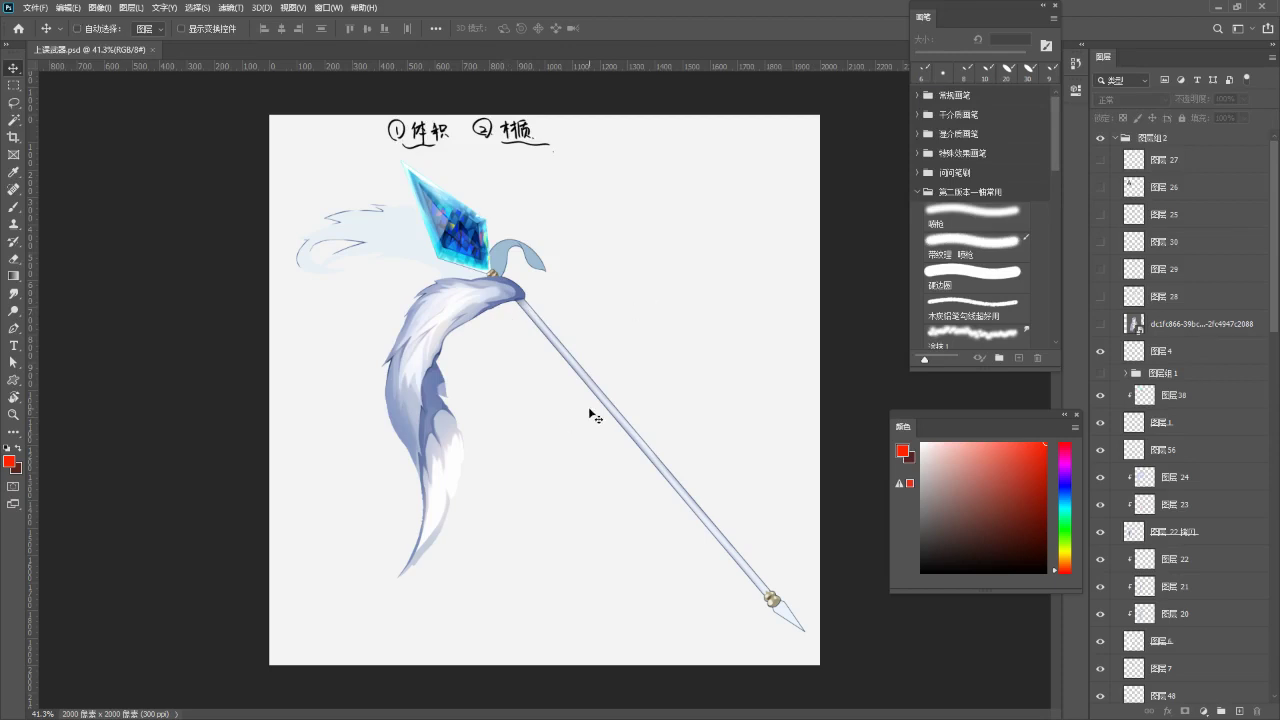
key("ctrl+n")
left_click(602, 156)
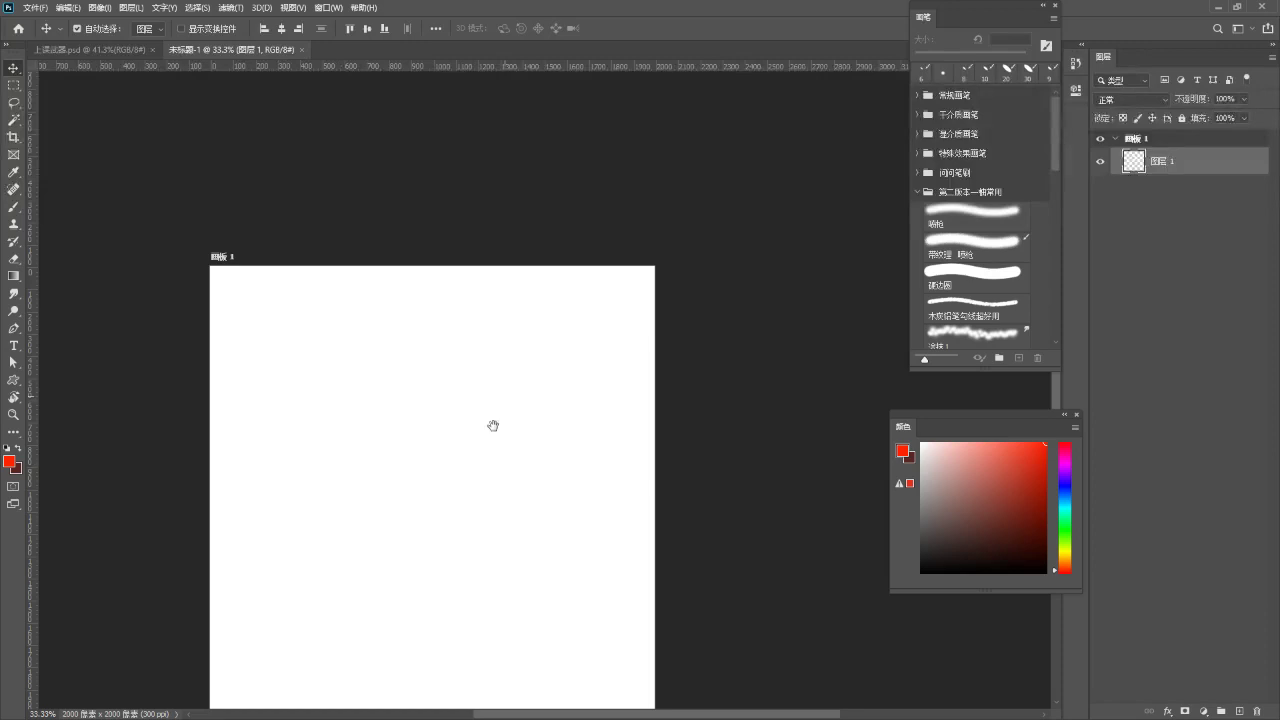
- Activate the Brush tool with the hard round preset 硬边圆 and try out a stroke on the blank canvas
key("z")
mouse_move(518, 342)
left_mouse_down()
mouse_move(569, 334)
mouse_move(528, 384)
left_mouse_up()
key("b")
mouse_move(1051, 193)
left_mouse_down()
mouse_move(1050, 237)
mouse_move(1060, 177)
mouse_move(1047, 292)
mouse_move(1050, 180)
left_mouse_up()
left_click(987, 190)
left_click_drag(337, 240, 489, 351)
key("ctrl+z")
left_click_drag(434, 283, 464, 273)
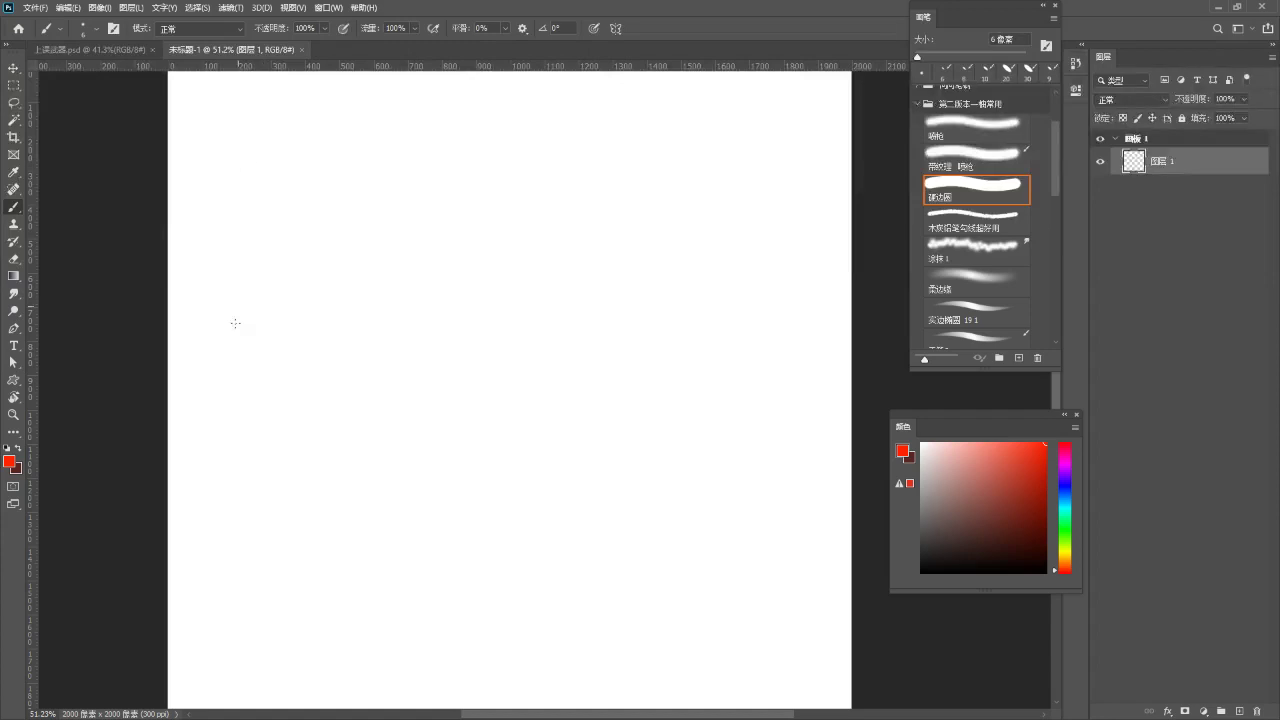
- Draw a large red rectangular frame with straight strokes in the upper left area of the canvas
mouse_move(242, 122)
left_mouse_down()
mouse_move(242, 423)
mouse_move(394, 122)
mouse_move(502, 122)
mouse_move(502, 432)
left_mouse_up()
mouse_move(242, 424)
left_mouse_down()
mouse_move(540, 466)
mouse_move(545, 425)
left_mouse_up()
left_click_drag(457, 388, 464, 390)
key("v")
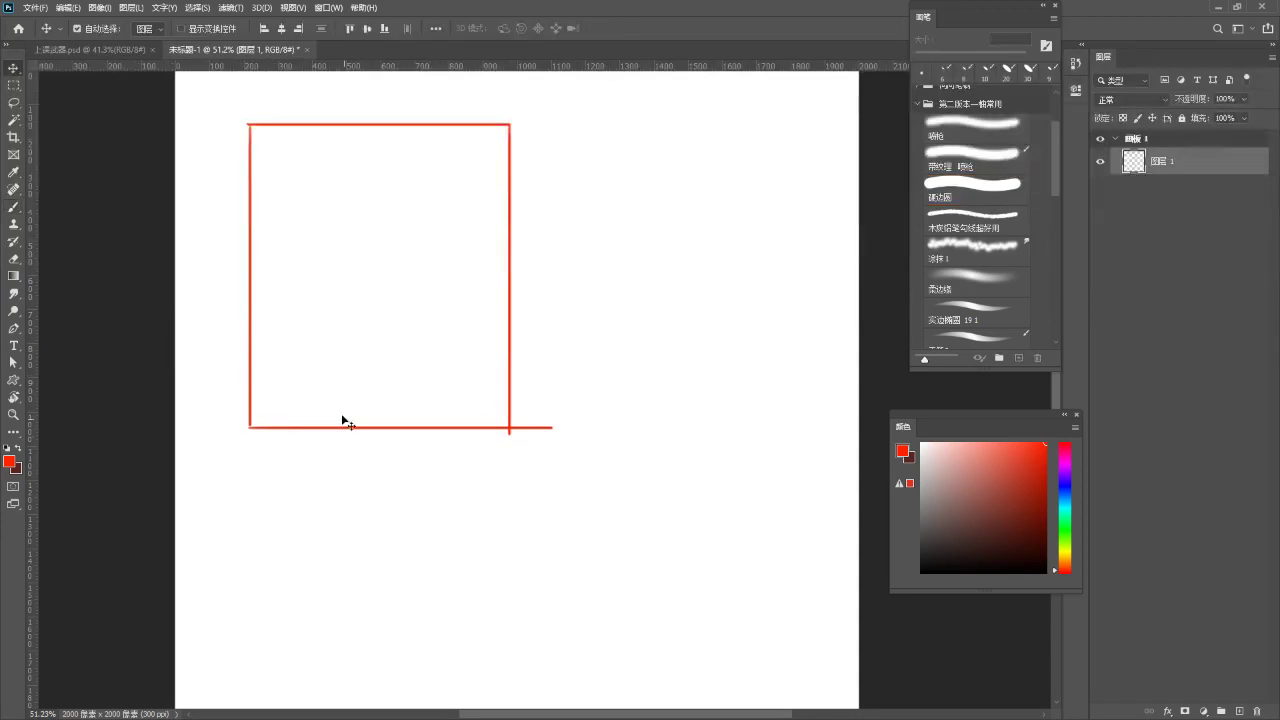
key("b")
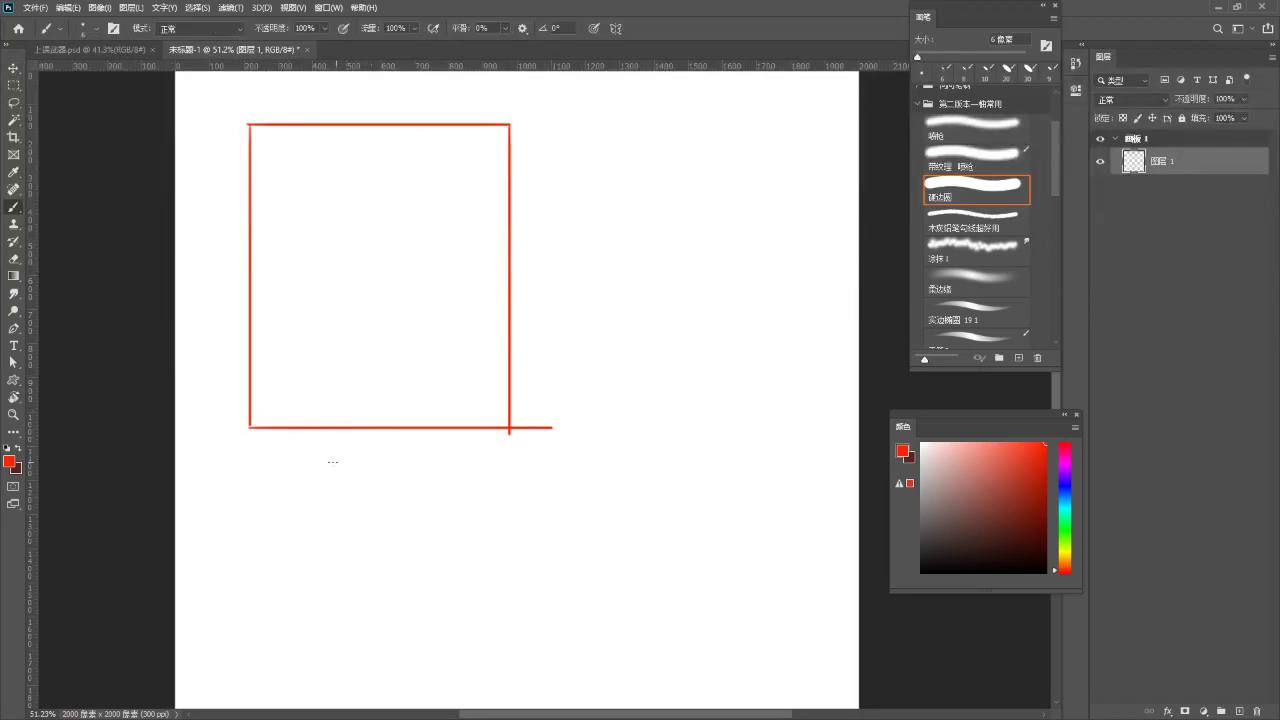
- Handwrite the label 立绘 in red beneath the first frame
mouse_move(289, 457)
left_mouse_down()
mouse_move(280, 470)
mouse_move(320, 495)
left_mouse_up()
key("ctrl+z")
left_click_drag(320, 441, 328, 452)
mouse_move(316, 458)
left_mouse_down()
mouse_move(324, 476)
mouse_move(338, 472)
left_mouse_up()
mouse_move(350, 446)
left_mouse_down()
mouse_move(352, 474)
mouse_move(384, 474)
left_mouse_up()
- Sketch a narrower upright rectangle inside the 立绘 frame to mark the area the figure fills
mouse_move(310, 146)
left_mouse_down()
mouse_move(310, 404)
mouse_move(423, 145)
left_mouse_up()
left_click_drag(435, 157, 433, 382)
left_click_drag(326, 392, 430, 380)
left_click(444, 386)
- Draw a second, narrower red frame to the right of the 立绘 frame
left_click_drag(700, 272, 582, 260)
mouse_move(522, 128)
left_mouse_down()
mouse_move(522, 423)
mouse_move(563, 127)
mouse_move(691, 177)
mouse_move(691, 444)
left_mouse_up()
left_click_drag(522, 419, 733, 419)
- Handwrite the label 武器 in red beneath the second frame
left_click_drag(597, 376, 611, 400)
left_click_drag(570, 472, 598, 466)
mouse_move(590, 452)
left_mouse_down()
mouse_move(594, 494)
mouse_move(588, 484)
left_mouse_up()
left_click_drag(614, 450, 630, 480)
left_click_drag(626, 478, 638, 484)
- Sketch the staff inside the 武器 frame with a diamond-shaped head, a diagonal shaft and a curved fur tail
mouse_move(579, 210)
left_mouse_down()
mouse_move(598, 266)
mouse_move(616, 224)
mouse_move(576, 239)
mouse_move(603, 212)
left_mouse_up()
key("ctrl+z")
key("ctrl+z")
mouse_move(580, 238)
left_mouse_down()
mouse_move(601, 210)
mouse_move(616, 264)
left_mouse_up()
left_click_drag(604, 212, 671, 364)
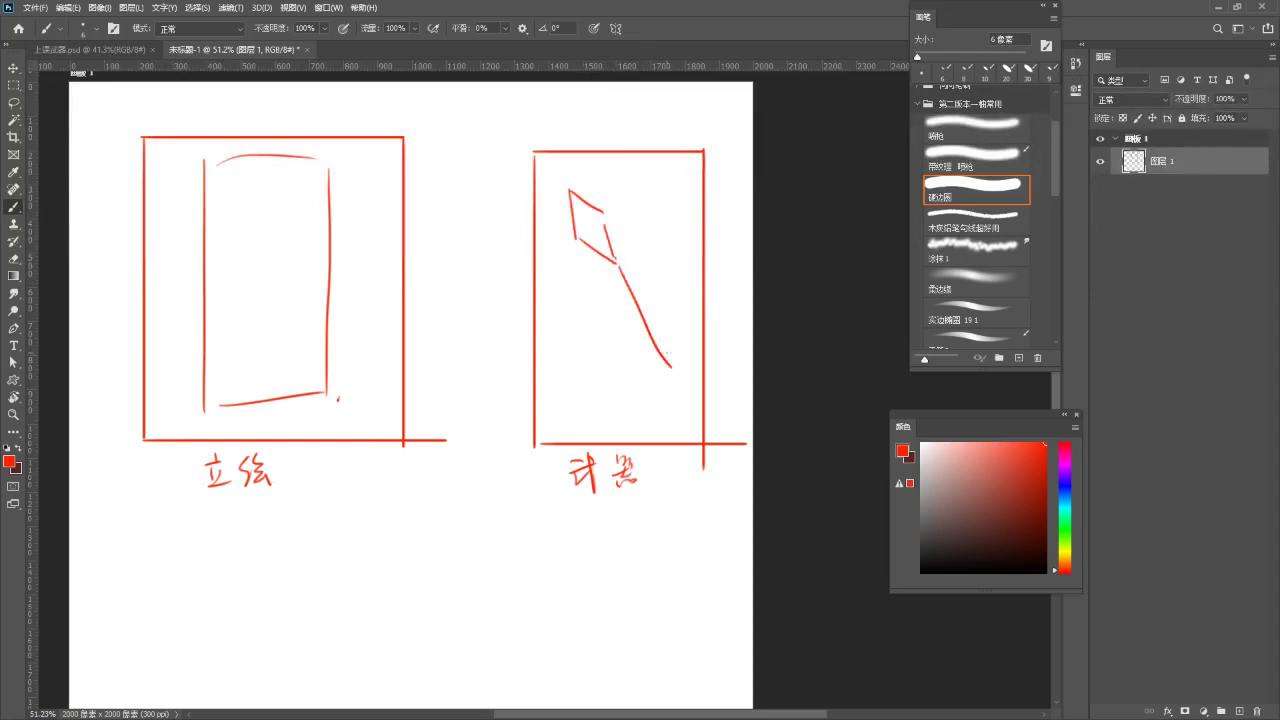
mouse_move(604, 262)
left_mouse_down()
mouse_move(555, 279)
mouse_move(601, 285)
mouse_move(576, 326)
left_mouse_up()
key("ctrl+z")
left_click_drag(603, 286, 579, 346)
- Draw boundary lines around the sketched staff to mark the area it fills in the 武器 frame
mouse_move(562, 172)
left_mouse_down()
mouse_move(652, 167)
mouse_move(688, 355)
left_mouse_up()
left_click_drag(572, 244, 578, 374)
left_click_drag(587, 416, 670, 421)
left_click_drag(482, 253, 556, 160)
key("ctrl+z")
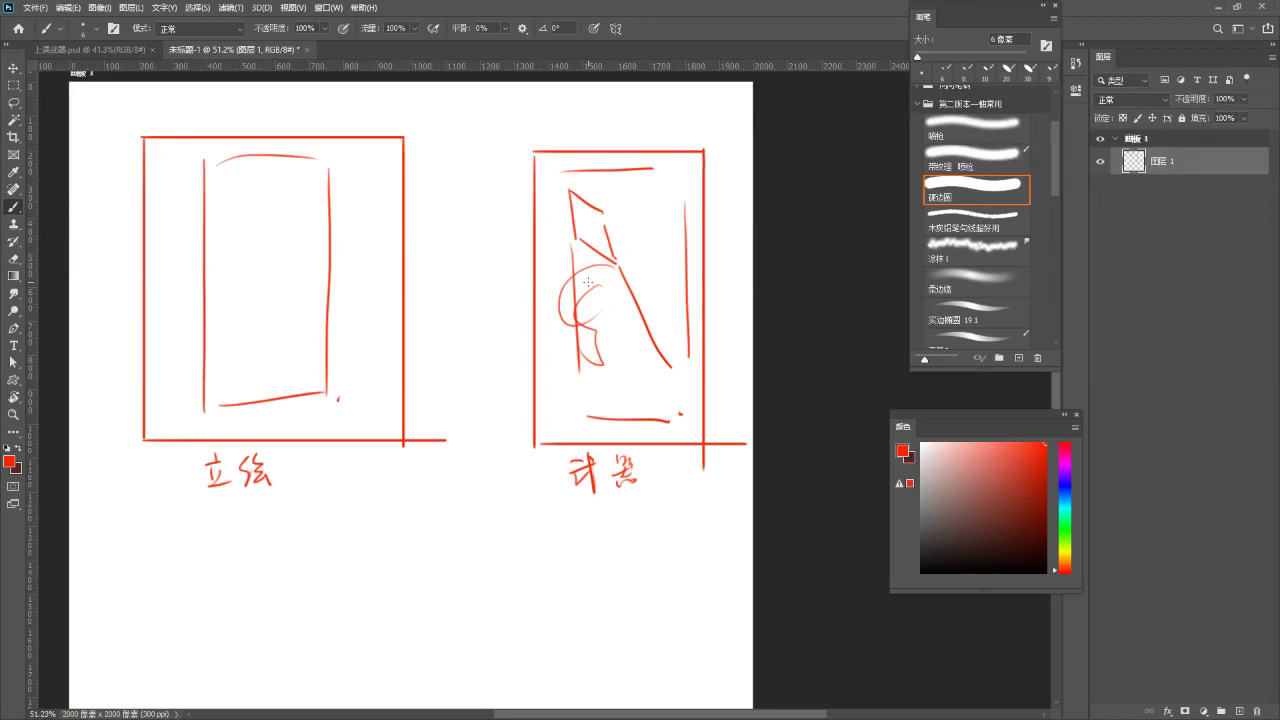
- Close the untitled sketch document without saving it
left_click_drag(600, 279, 642, 292)
left_click(309, 49)
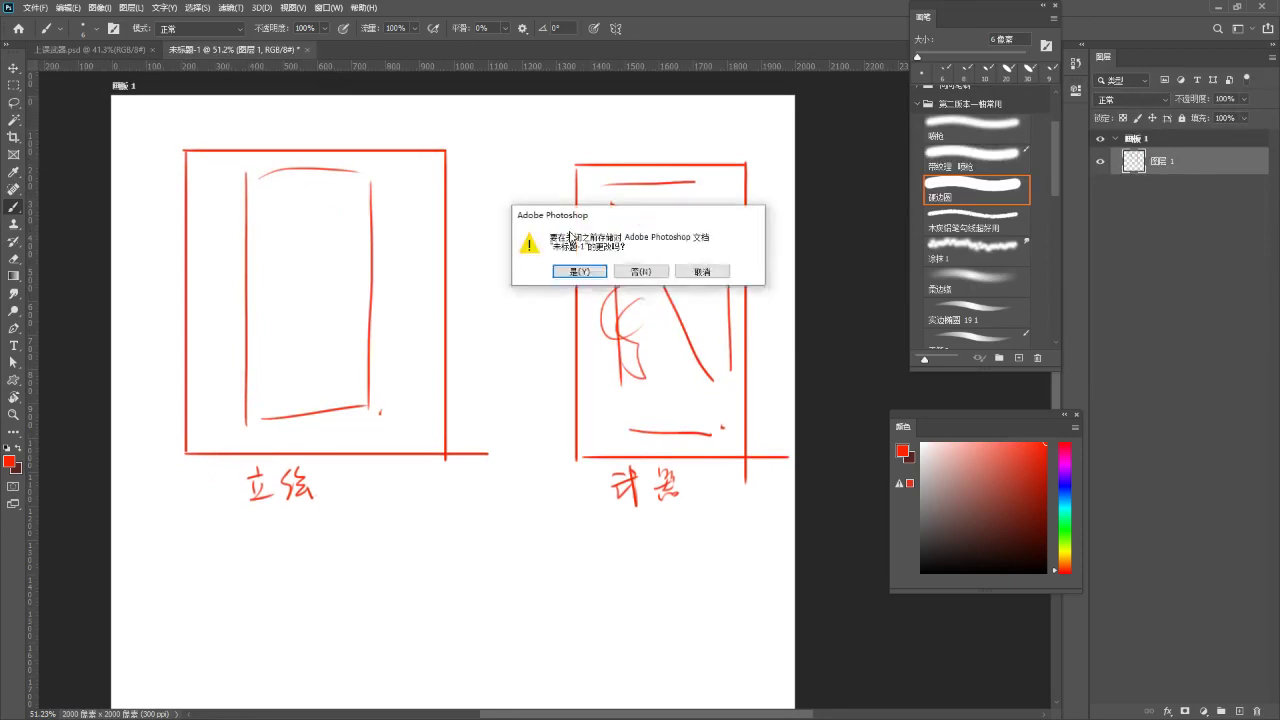
left_click(644, 270)
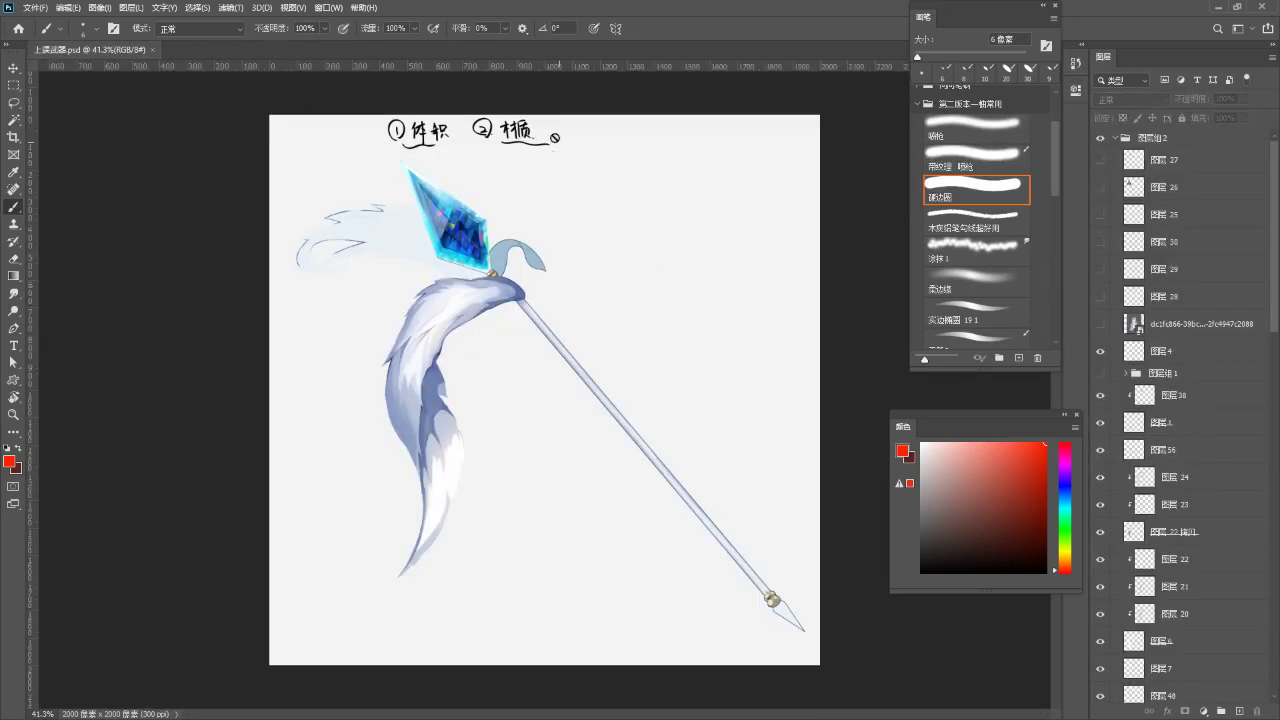
- Select 图层8, the pale blue fur beside the crystal, and toggle its visibility off and on to check it
key("z")
left_click_drag(499, 236, 539, 238)
left_click_drag(498, 287, 552, 317)
left_click(404, 259, "ctrl")
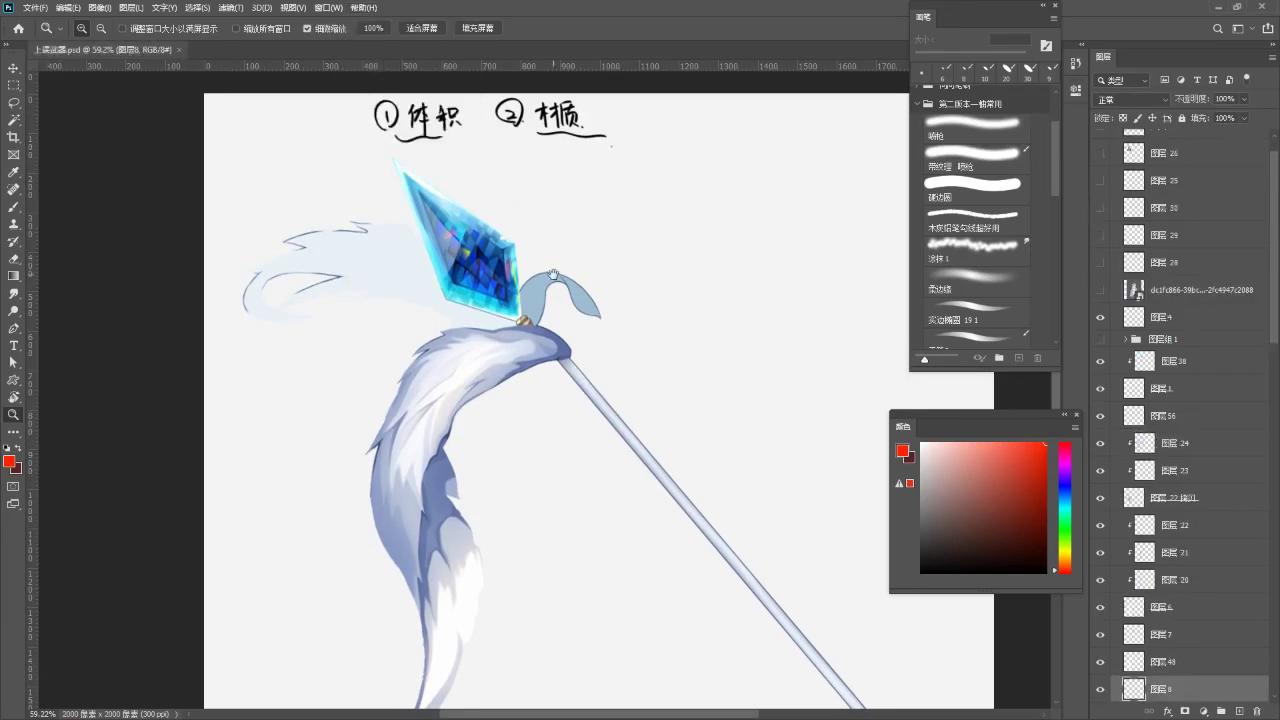
scroll(314, 245, "up", 3)
key("v")
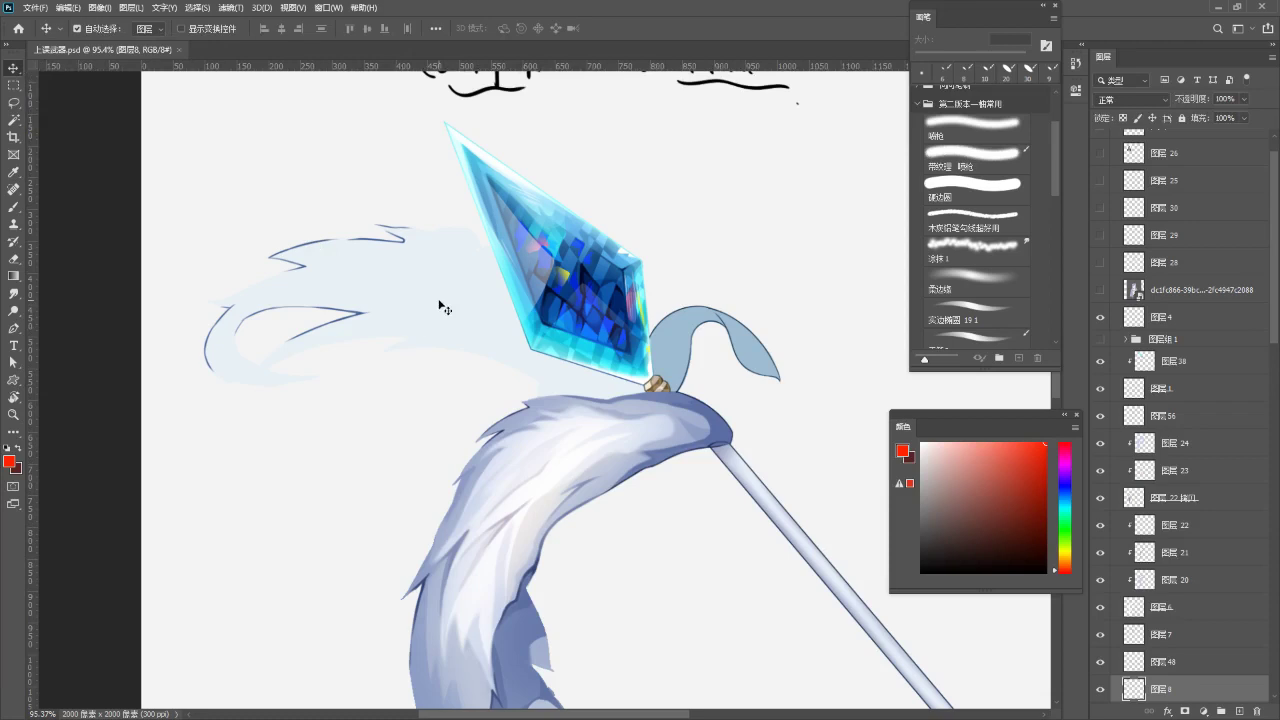
scroll(1148, 588, "down", 2)
left_click(1102, 607)
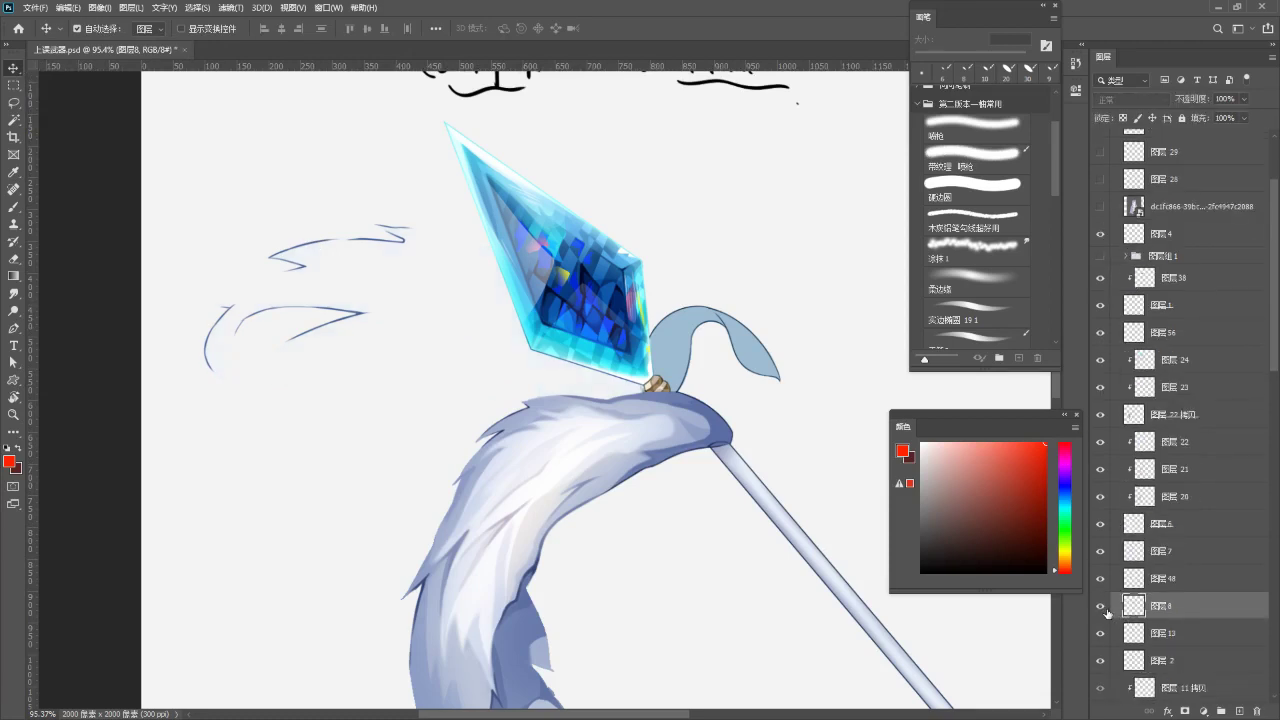
left_click(1102, 607)
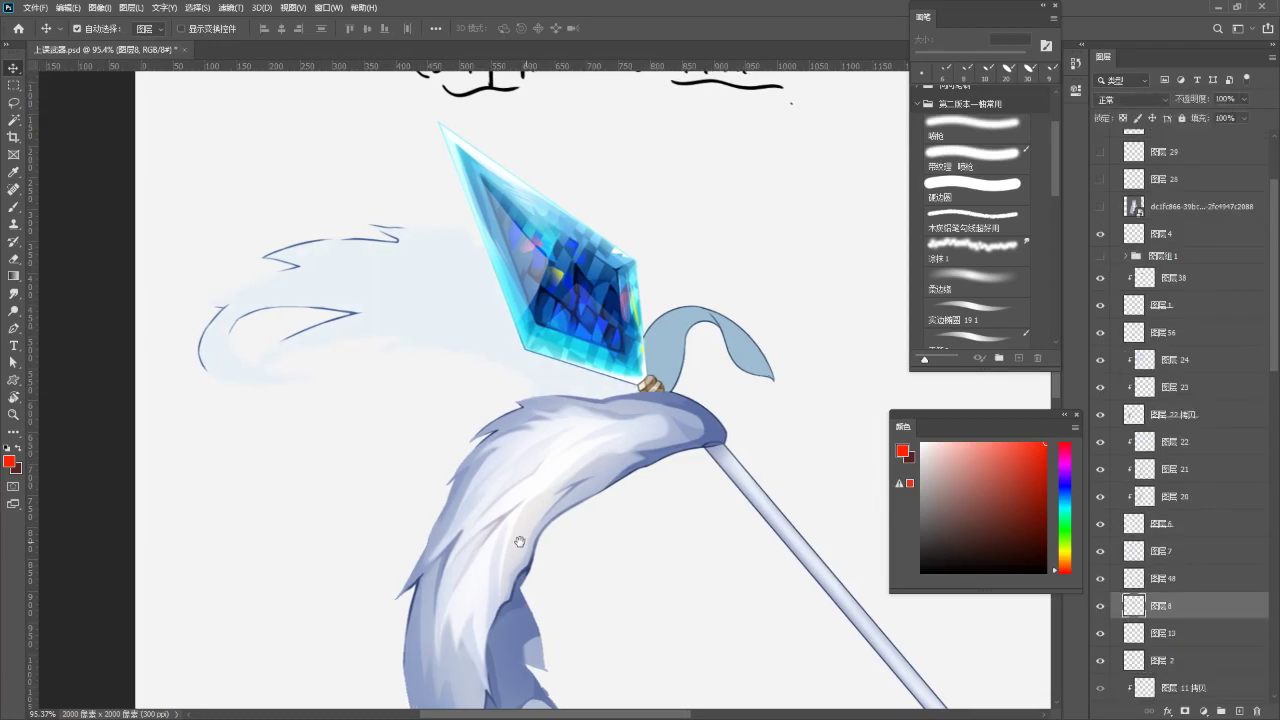
- Add a new layer clipped to the pale blue fur layer and set the brush colour to a pale grey-lavender
left_click(1241, 710)
key("ctrl+alt+g")
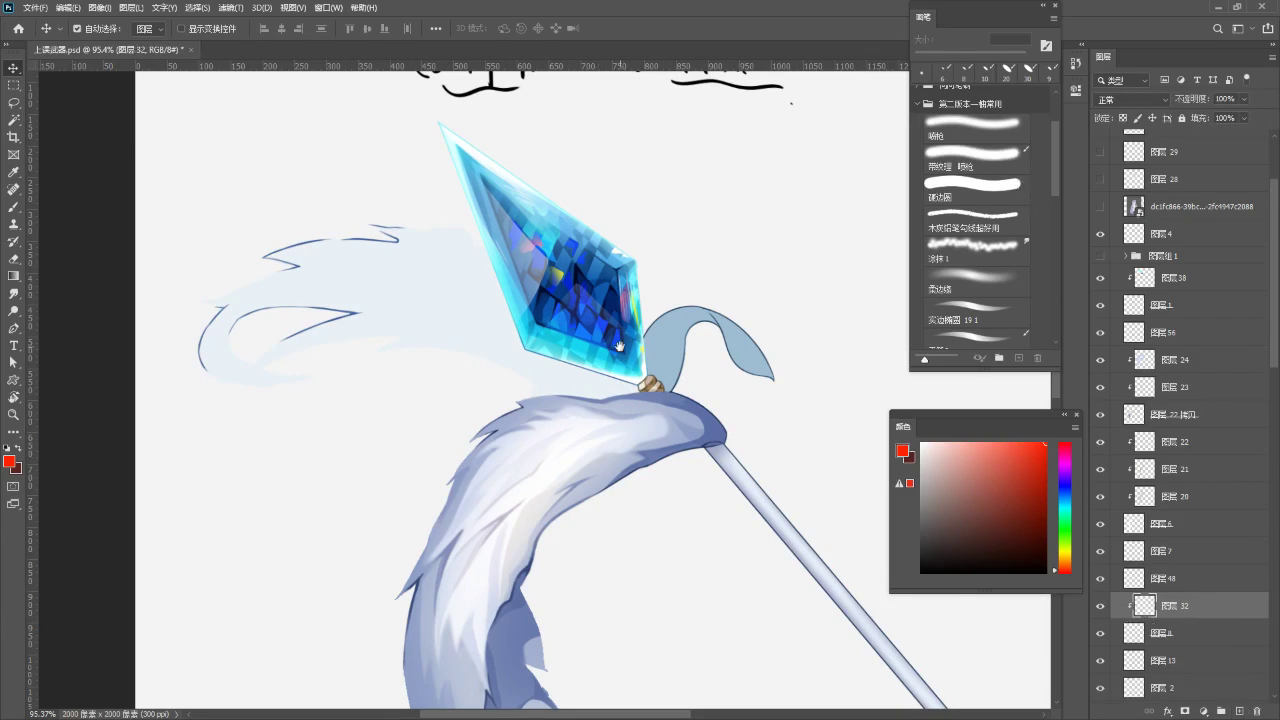
key("b")
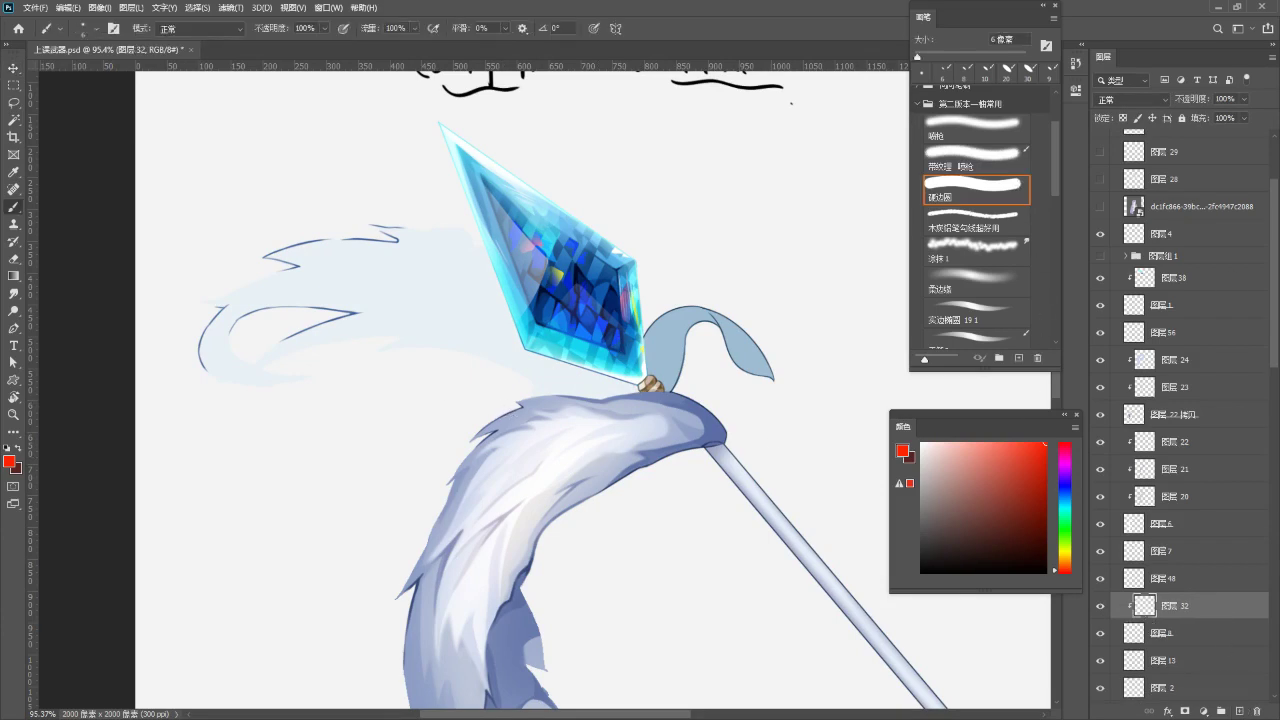
left_click(437, 284, "alt")
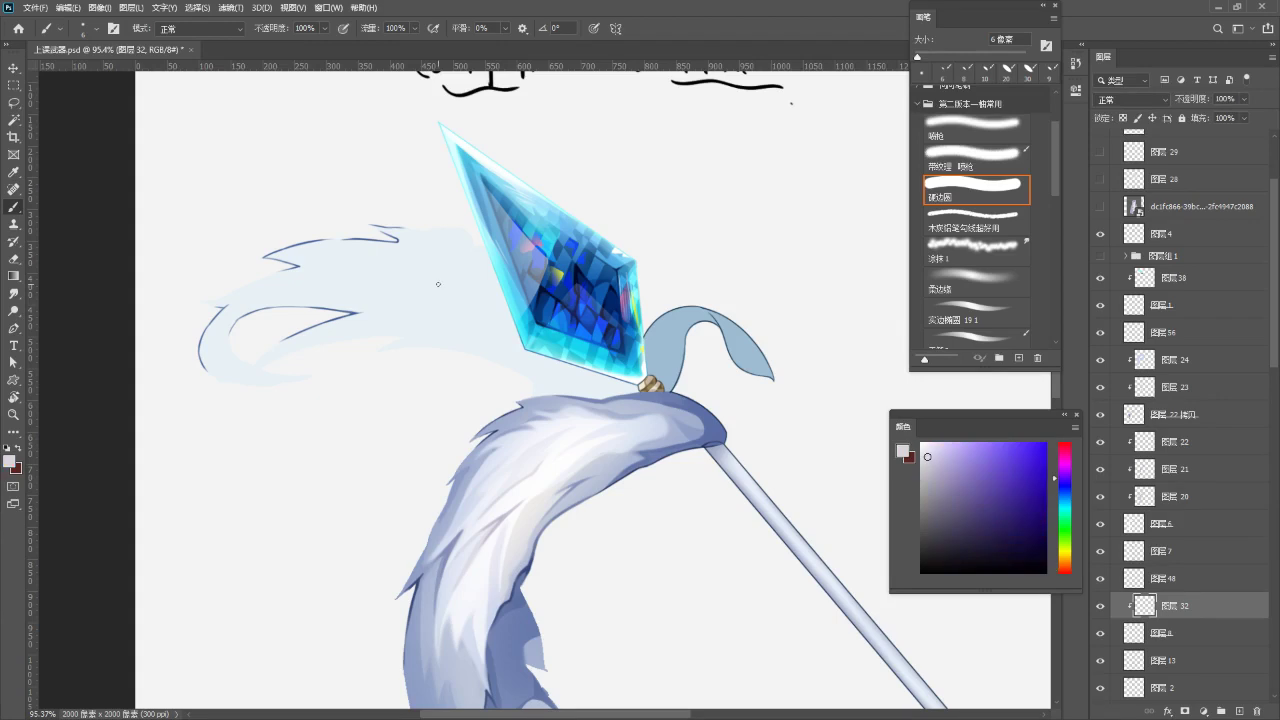
- Enlarge the hard round brush to 30 px and paint a lavender shadow on the fur beneath the crystal's lower edge
mouse_move(572, 337)
left_mouse_down()
mouse_move(580, 365)
mouse_move(590, 355)
left_mouse_up()
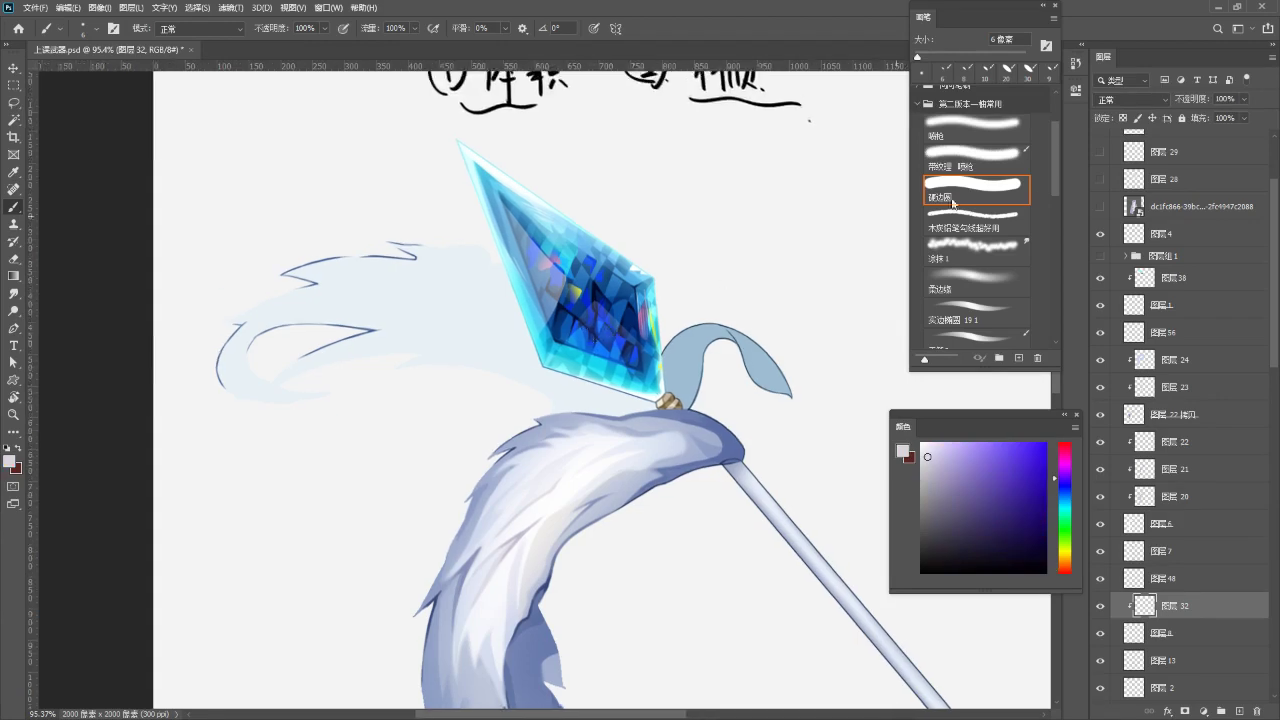
scroll(1056, 179, "down", 1)
left_click_drag(1057, 181, 1057, 179)
mouse_move(704, 307)
left_mouse_down()
mouse_move(754, 320)
mouse_move(752, 308)
left_mouse_up()
key("bracketright")
key("bracketright")
key("bracketright")
key("bracketright")
key("bracketright")
key("bracketright")
left_click_drag(498, 378, 650, 408)
key("ctrl+z")
left_click_drag(552, 370, 692, 406)
left_click_drag(590, 392, 675, 408)
left_click_drag(582, 396, 640, 408)
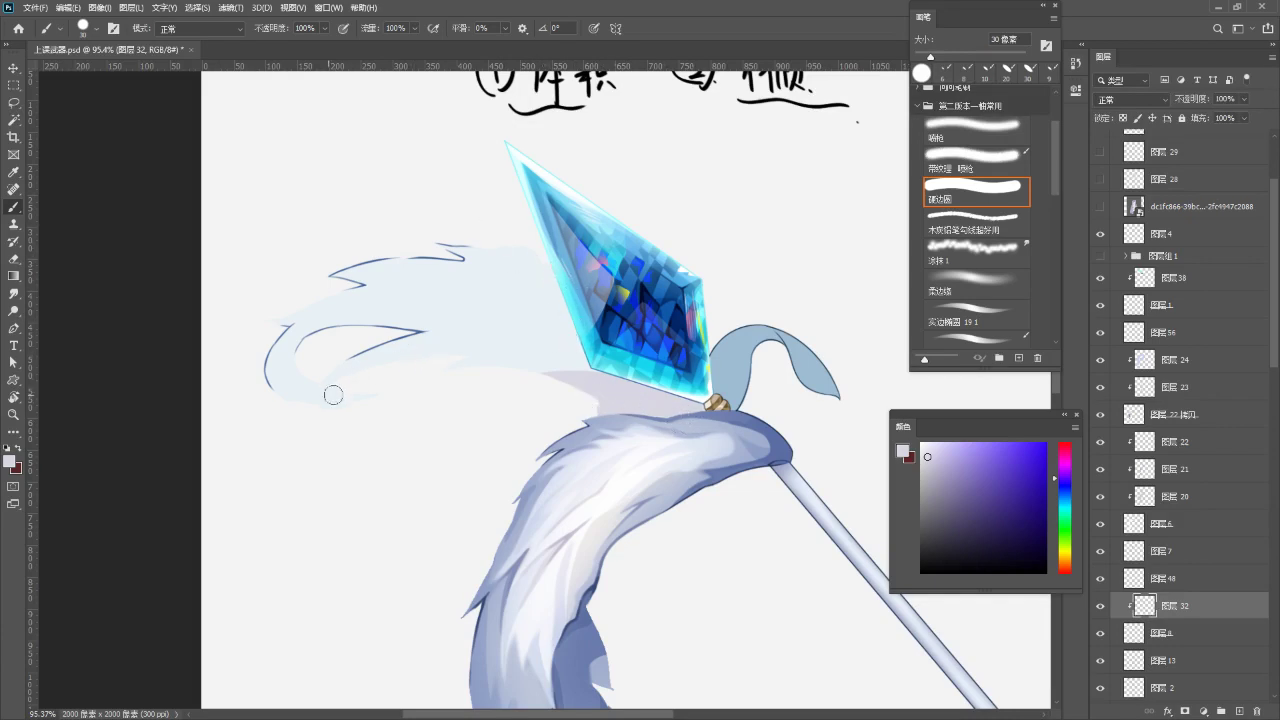
- Paint lavender shadow along the pale fur's lower edge and beside the crystal's left edge
key("ctrl+z")
mouse_move(450, 369)
left_mouse_down()
mouse_move(526, 391)
mouse_move(462, 377)
mouse_move(510, 374)
mouse_move(420, 381)
mouse_move(529, 362)
left_mouse_up()
key("ctrl+z")
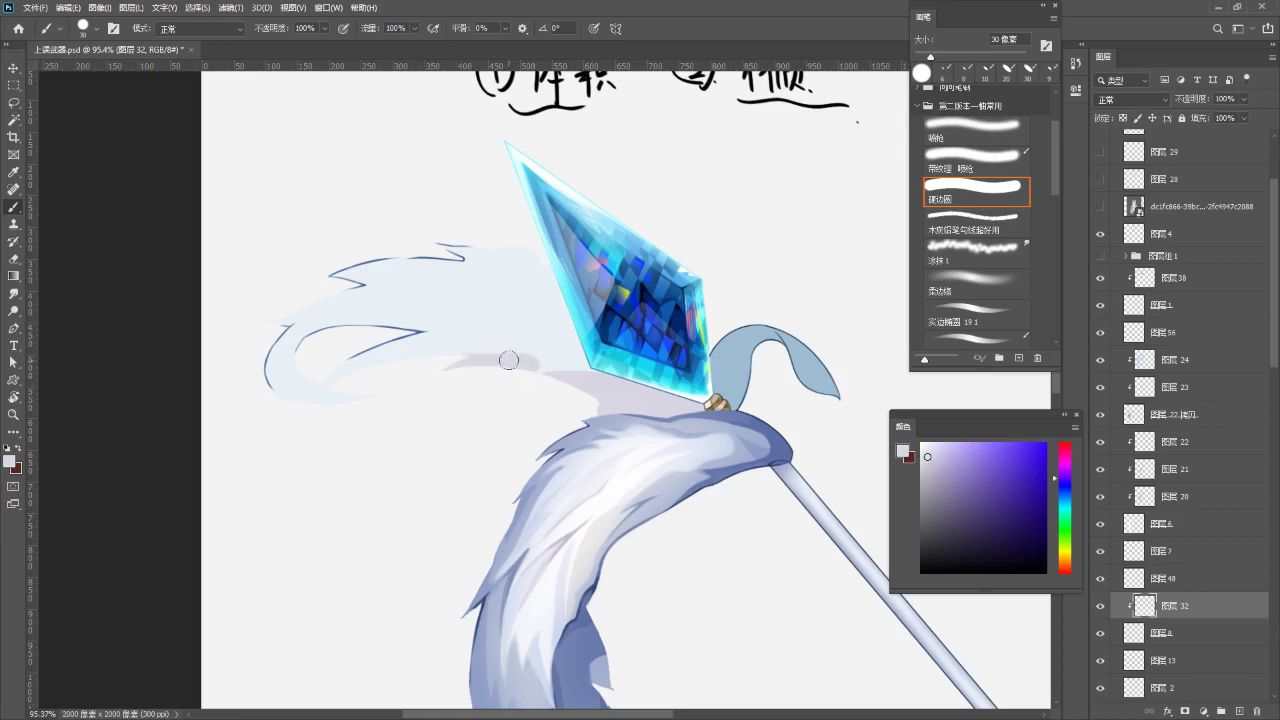
mouse_move(547, 254)
left_mouse_down()
mouse_move(594, 358)
mouse_move(536, 257)
mouse_move(586, 377)
left_mouse_up()
key("ctrl+z")
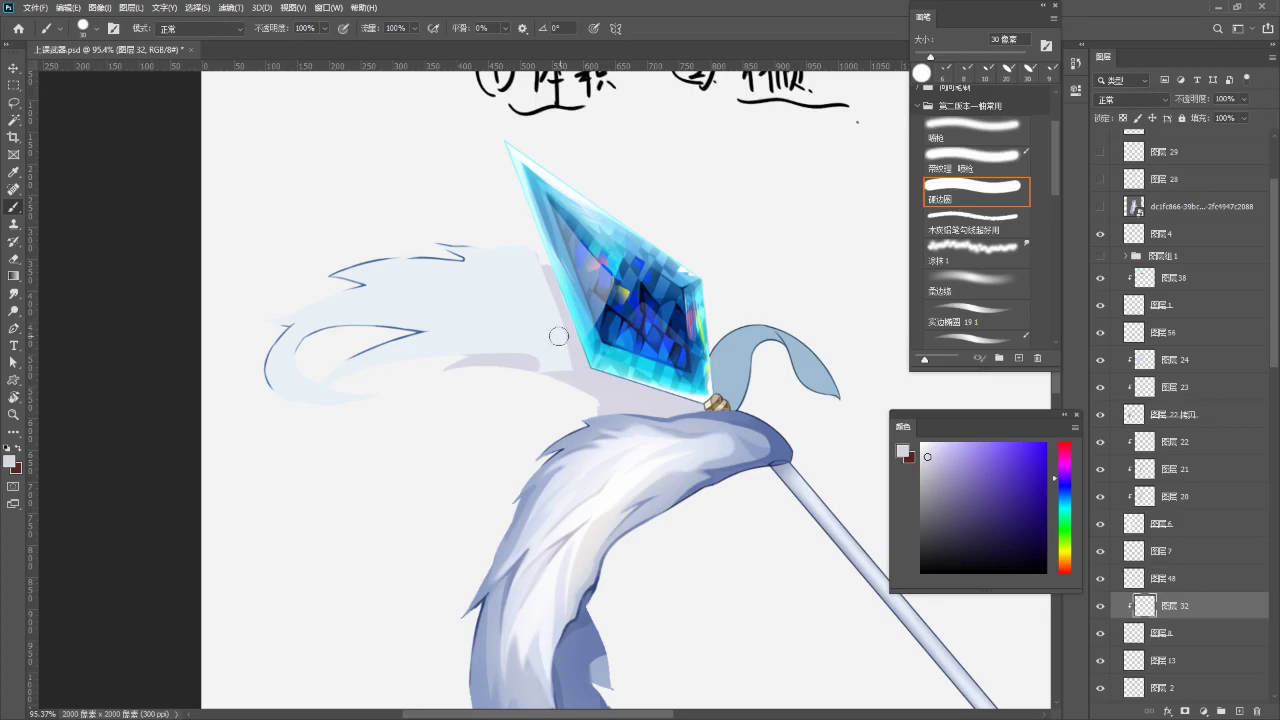
mouse_move(540, 280)
left_mouse_down()
mouse_move(501, 297)
mouse_move(540, 286)
mouse_move(507, 297)
mouse_move(646, 398)
mouse_move(693, 398)
mouse_move(575, 304)
left_mouse_up()
- Shade the pale fur's left tips and the tufts along its upper edge in lavender
mouse_move(306, 322)
left_mouse_down()
mouse_move(326, 300)
mouse_move(334, 322)
mouse_move(434, 312)
left_mouse_up()
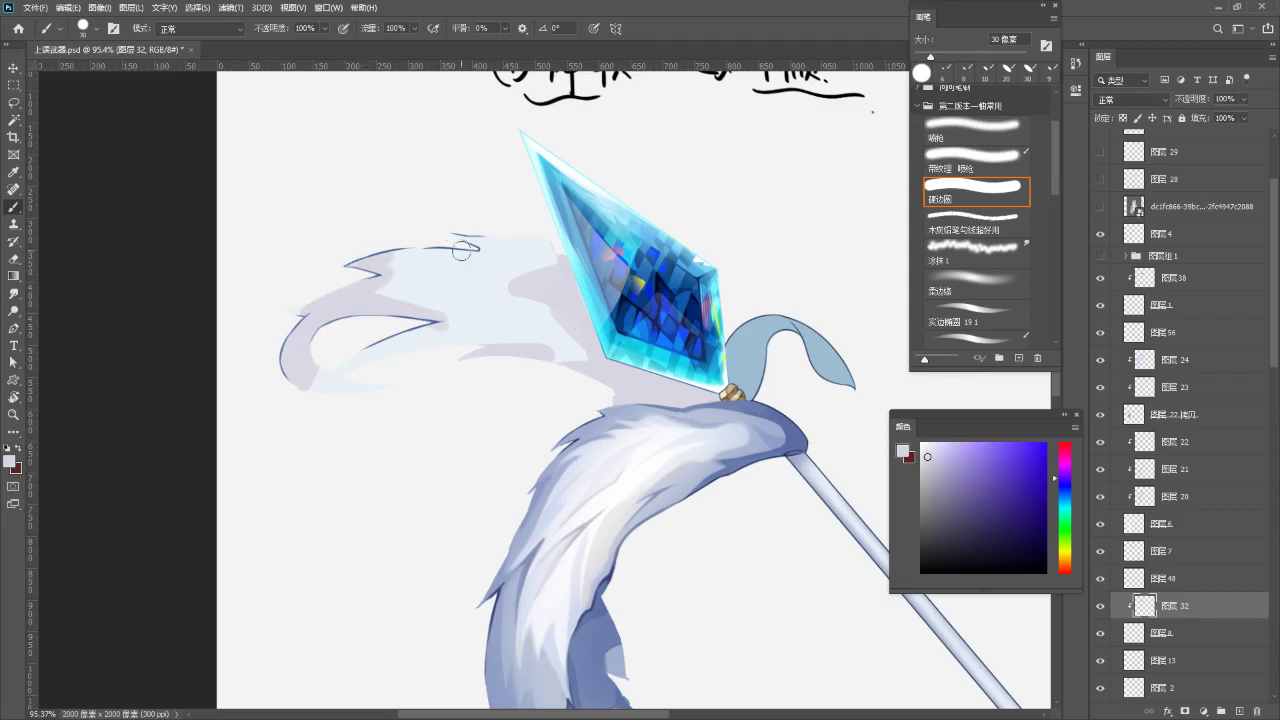
mouse_move(470, 238)
left_mouse_down()
mouse_move(435, 262)
mouse_move(442, 326)
left_mouse_up()
key("ctrl+z")
mouse_move(453, 251)
left_mouse_down()
mouse_move(392, 257)
mouse_move(447, 255)
left_mouse_up()
key("ctrl+z")
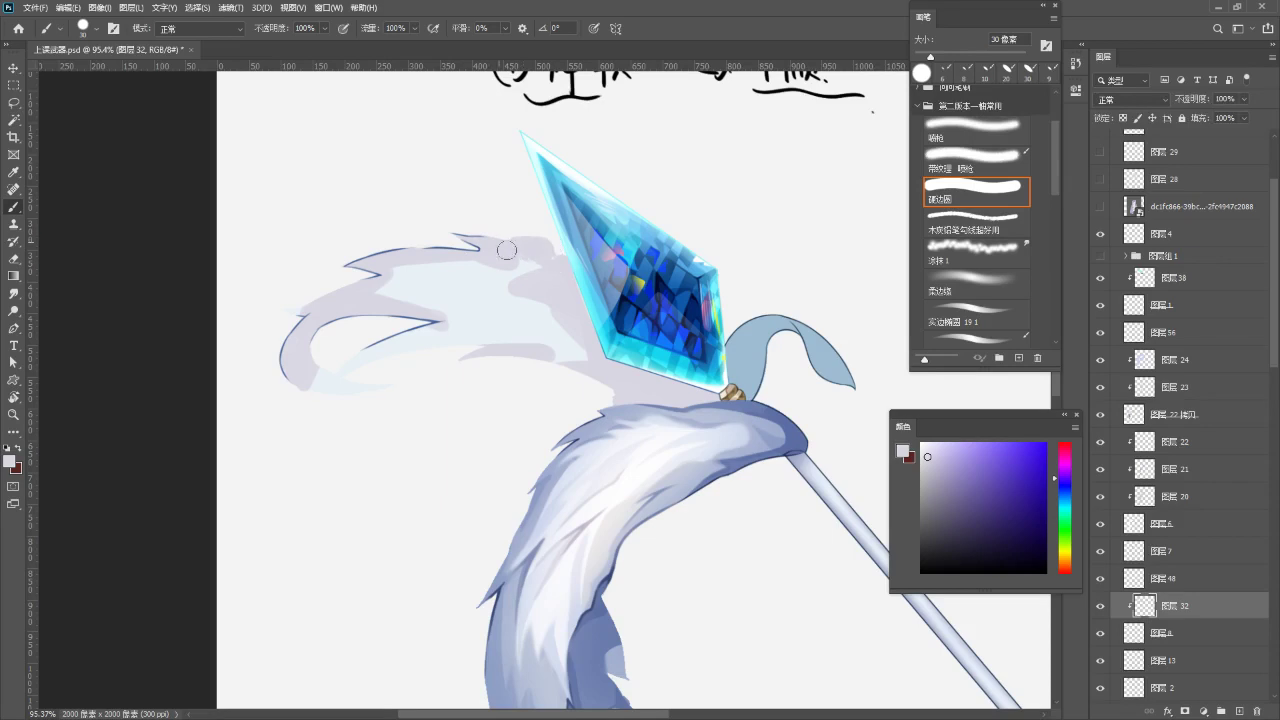
key("ctrl+z")
- Extend the lavender shading over the curled lower tip and the underside of the fur's left strands
mouse_move(364, 345)
left_mouse_down()
mouse_move(316, 351)
mouse_move(369, 403)
mouse_move(300, 388)
mouse_move(375, 392)
mouse_move(405, 340)
left_mouse_up()
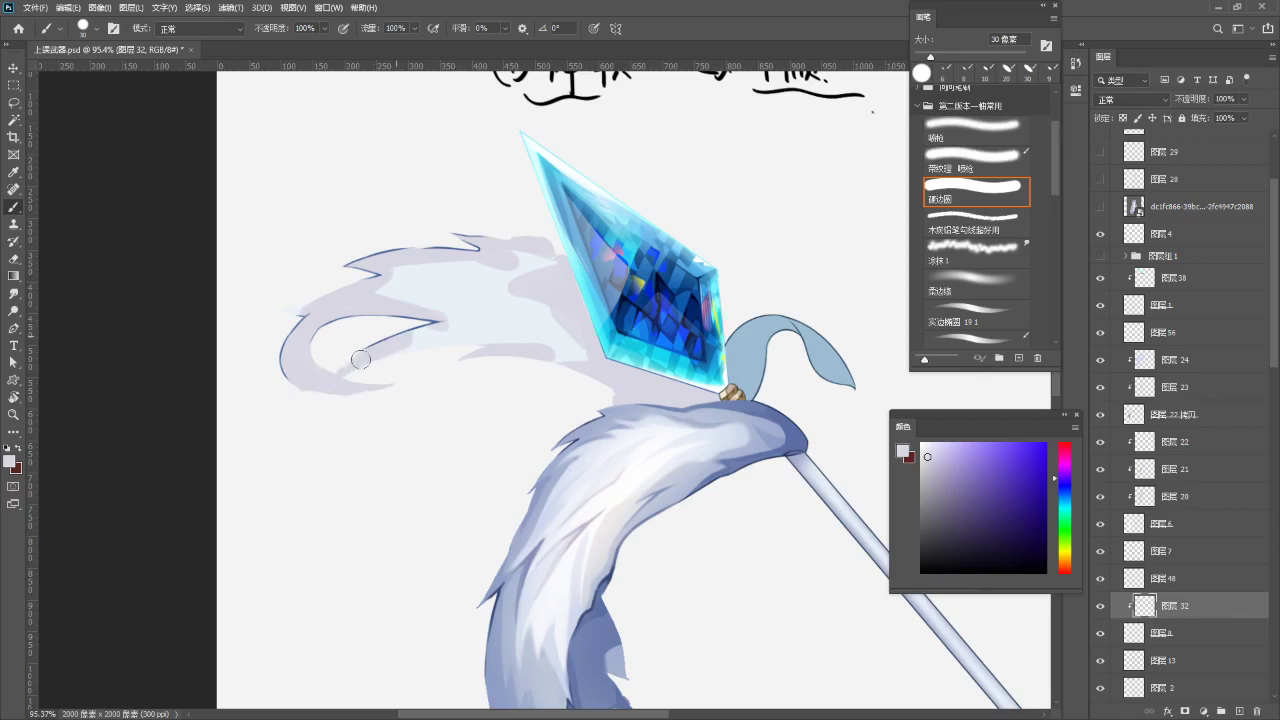
mouse_move(357, 378)
left_mouse_down()
mouse_move(437, 324)
mouse_move(350, 387)
mouse_move(395, 359)
mouse_move(446, 358)
mouse_move(371, 360)
mouse_move(401, 372)
mouse_move(454, 334)
left_mouse_up()
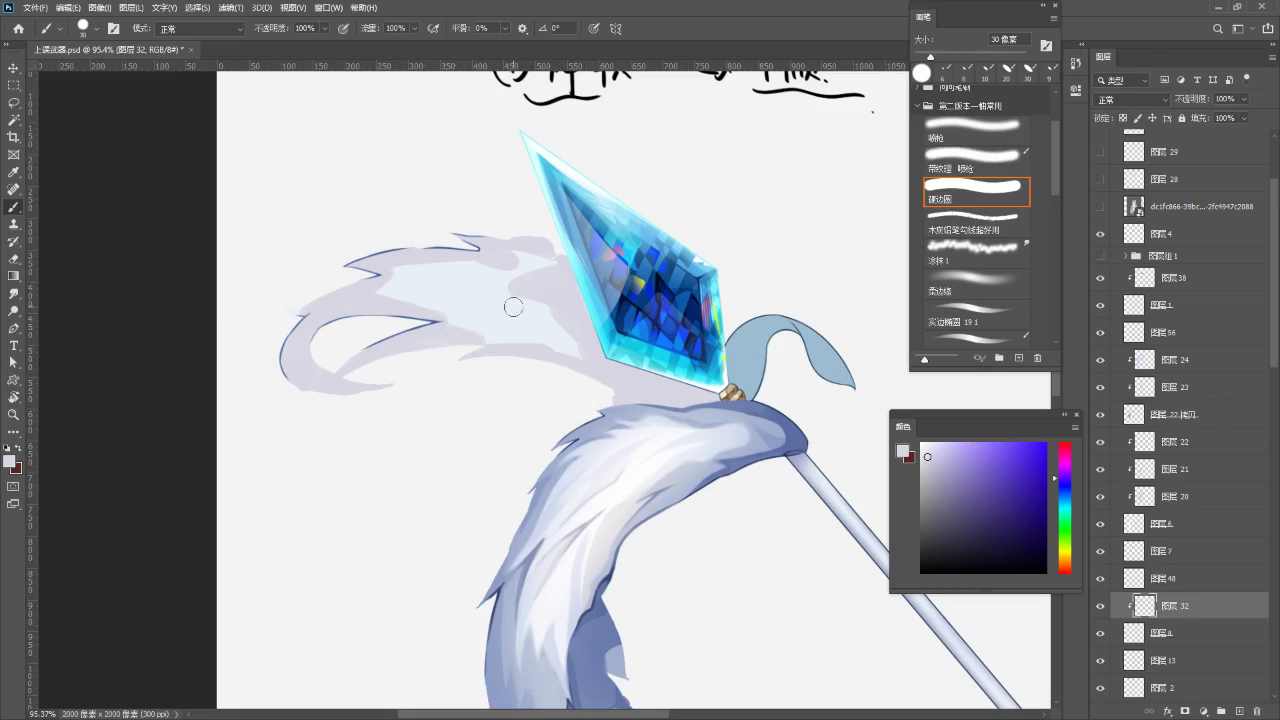
- Reduce the brush to 8 px and paint fine lavender hair strands into the pale fur left of the crystal's lower corner
key("bracketleft")
key("bracketleft")
key("bracketleft")
key("ctrl")
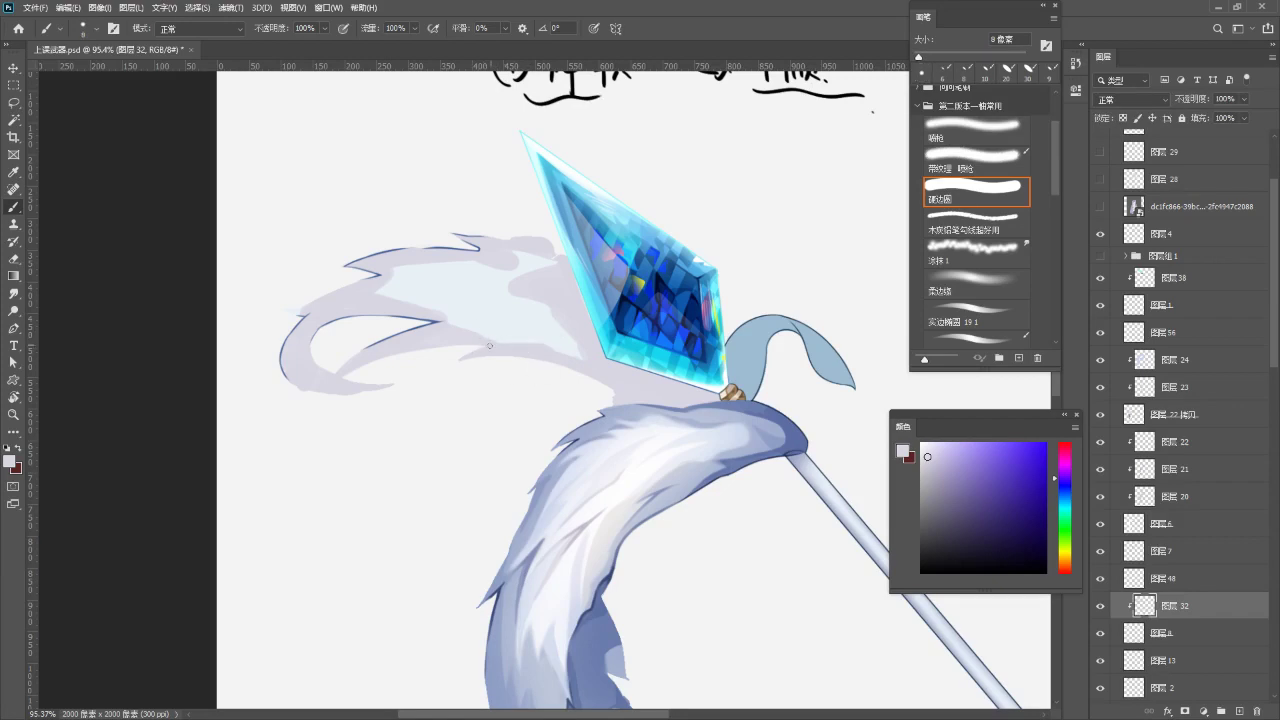
key("ctrl+z")
mouse_move(553, 335)
left_mouse_down()
mouse_move(499, 341)
mouse_move(548, 333)
left_mouse_up()
key("ctrl+z")
key("ctrl+z")
key("ctrl+z")
key("e")
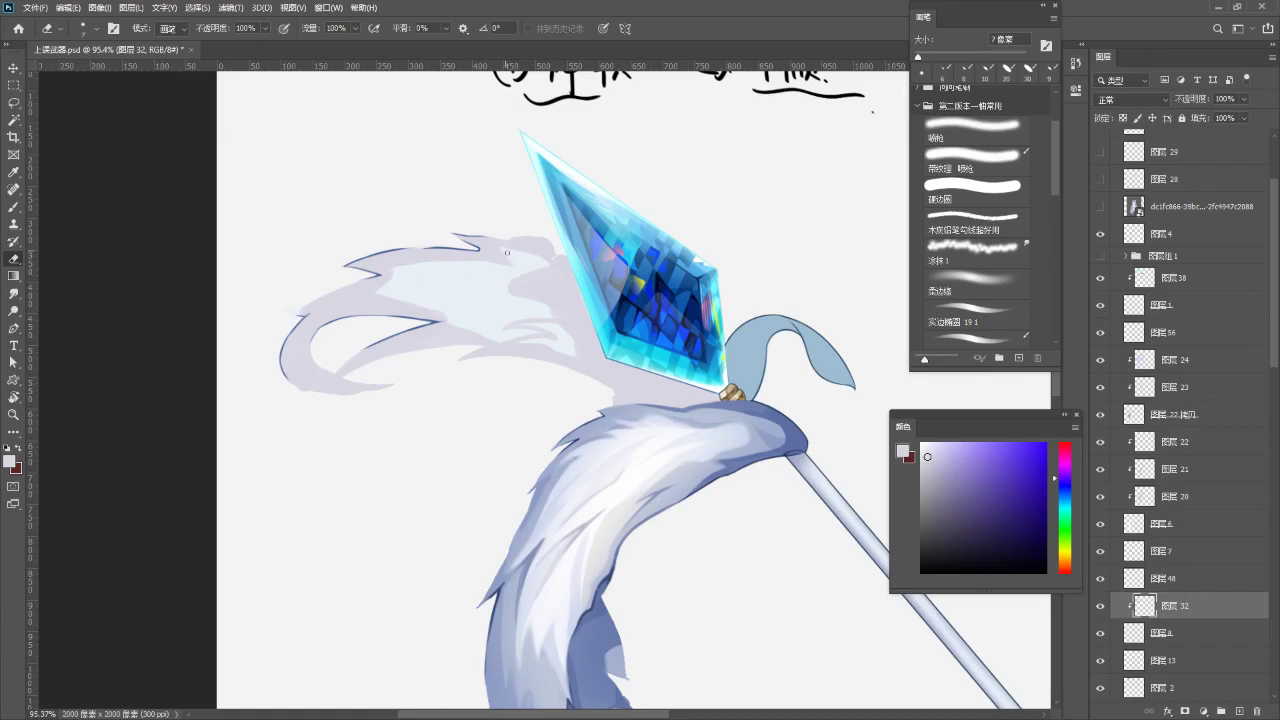
key("b")
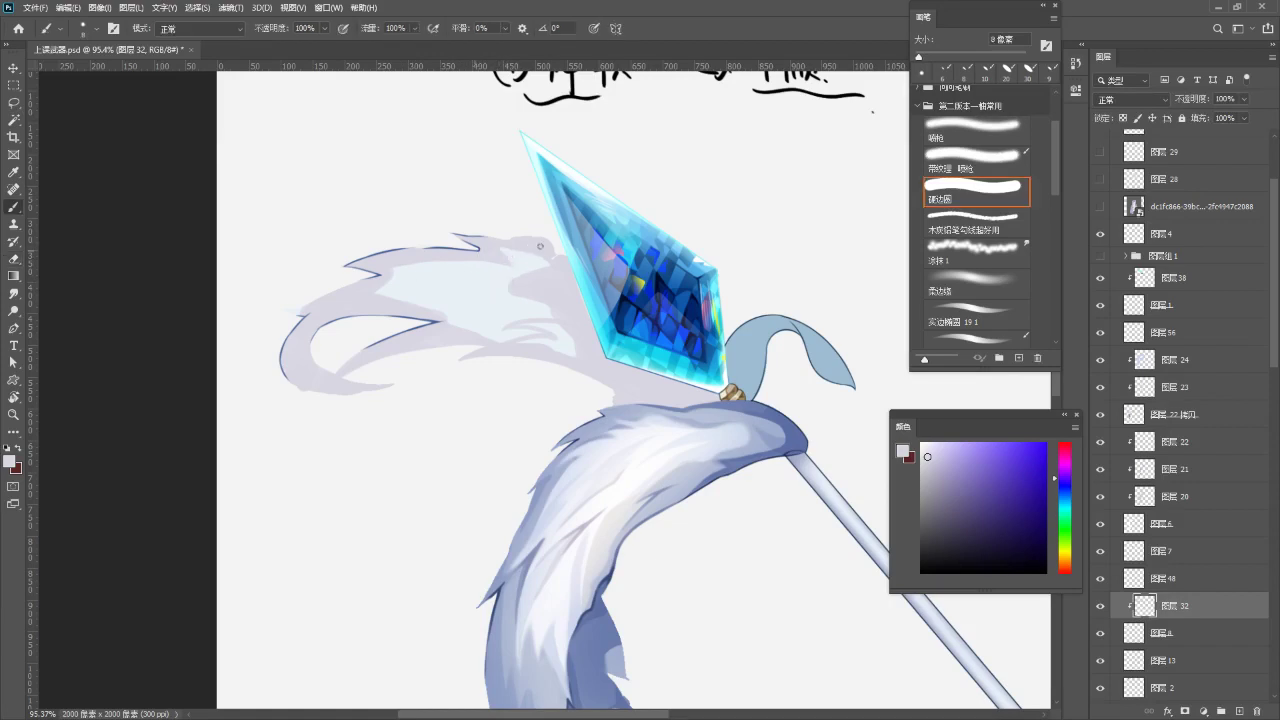
- Set up the Smudge tool at 83% strength with the 喷枪 preset at 15 px for the fur shading
key("z")
mouse_move(570, 262)
left_mouse_down()
mouse_move(554, 250)
mouse_move(567, 265)
mouse_move(537, 283)
left_mouse_up()
key("r")
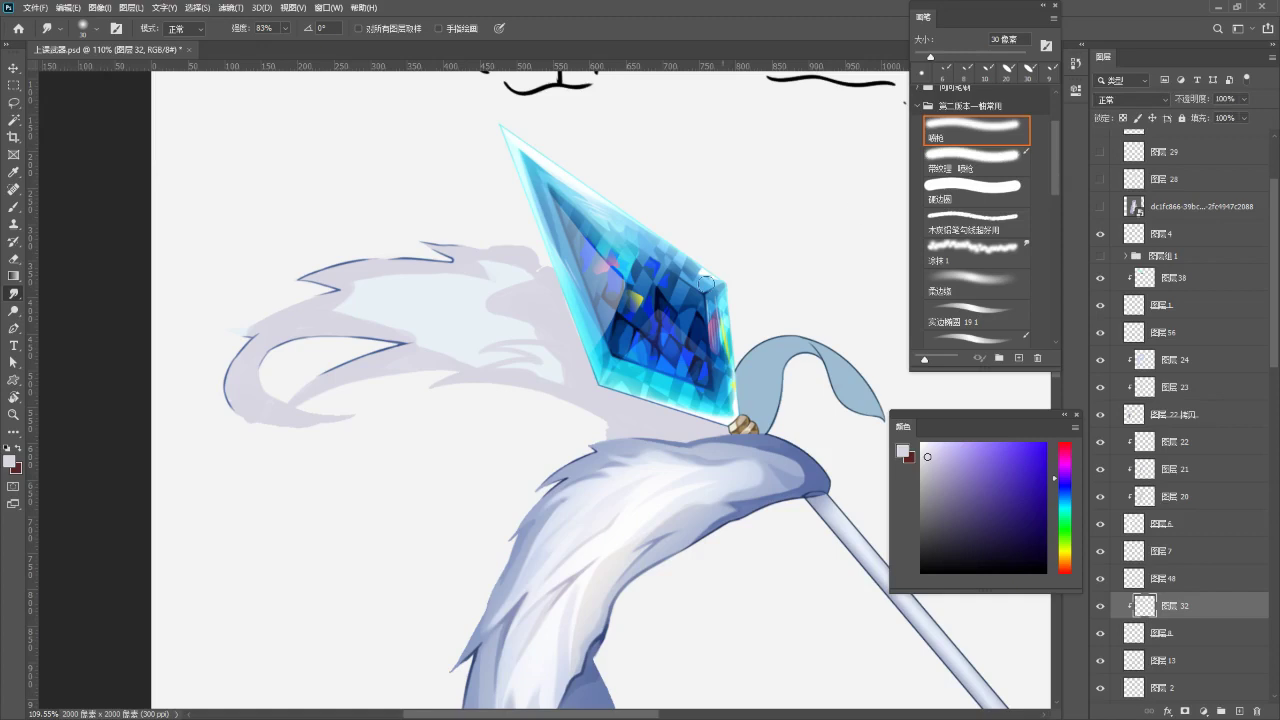
key("z")
mouse_move(490, 295)
left_mouse_down()
mouse_move(619, 311)
mouse_move(586, 314)
left_mouse_up()
key("r")
key("bracketleft")
key("bracketleft")
key("bracketleft")
key("bracketleft")
key("bracketright")
key("bracketright")
key("bracketright")
key("bracketright")
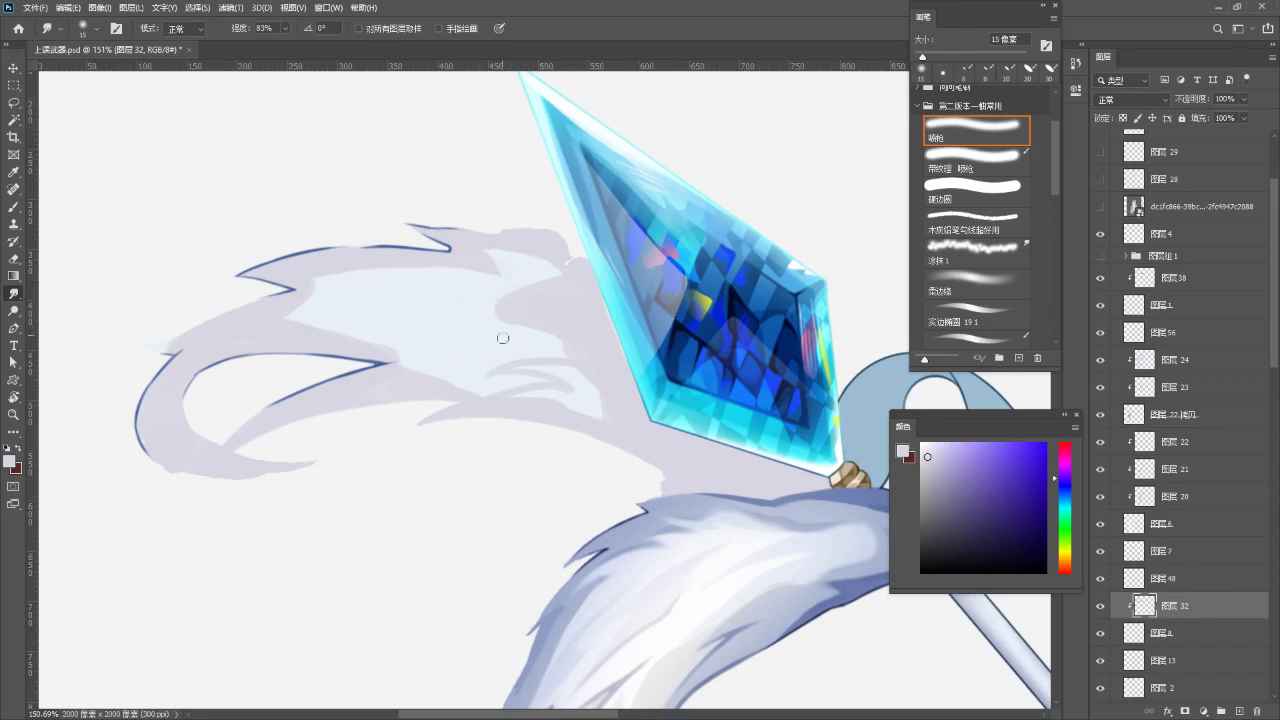
- Smudge the lavender shadow's edge beside the crystal leftward into the pale centre of the fur
key("bracketleft")
key("bracketleft")
key("ctrl")
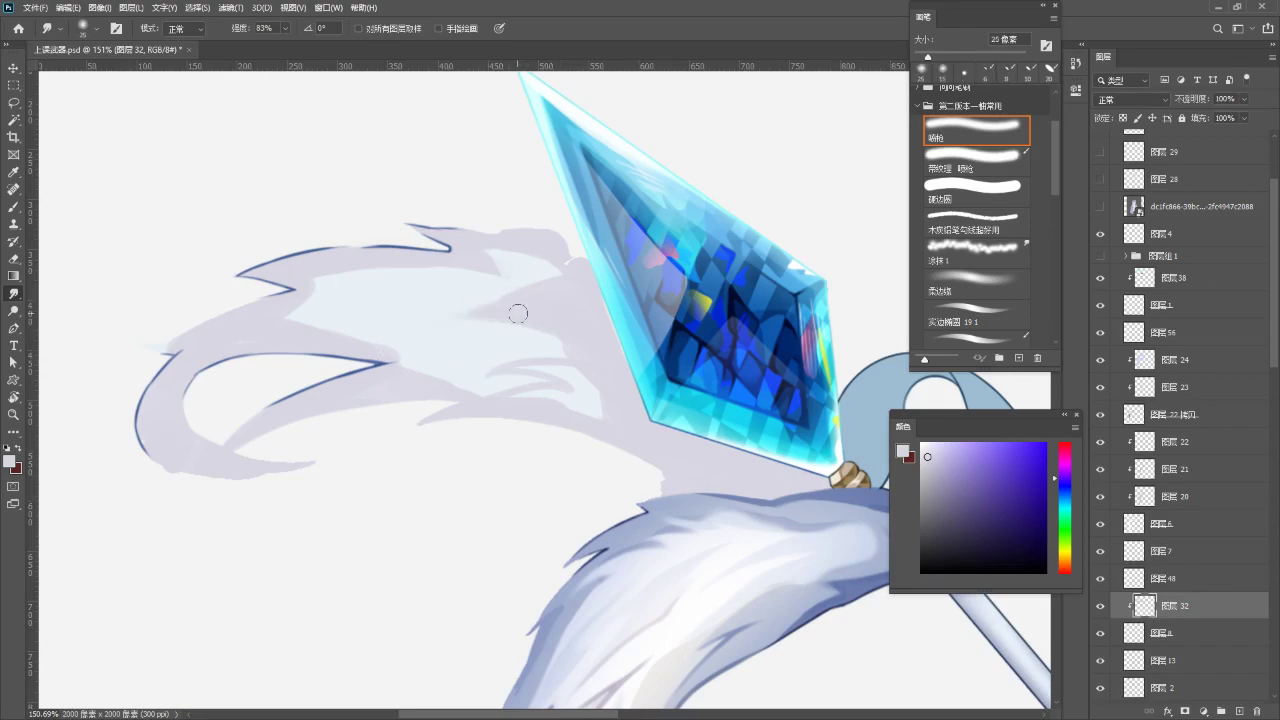
key("ctrl+z")
mouse_move(480, 299)
left_mouse_down()
mouse_move(545, 304)
mouse_move(553, 290)
mouse_move(562, 302)
mouse_move(594, 283)
left_mouse_up()
key("ctrl+z")
key("ctrl")
key("ctrl+z")
key("ctrl+z")
key("bracketleft")
key("ctrl")
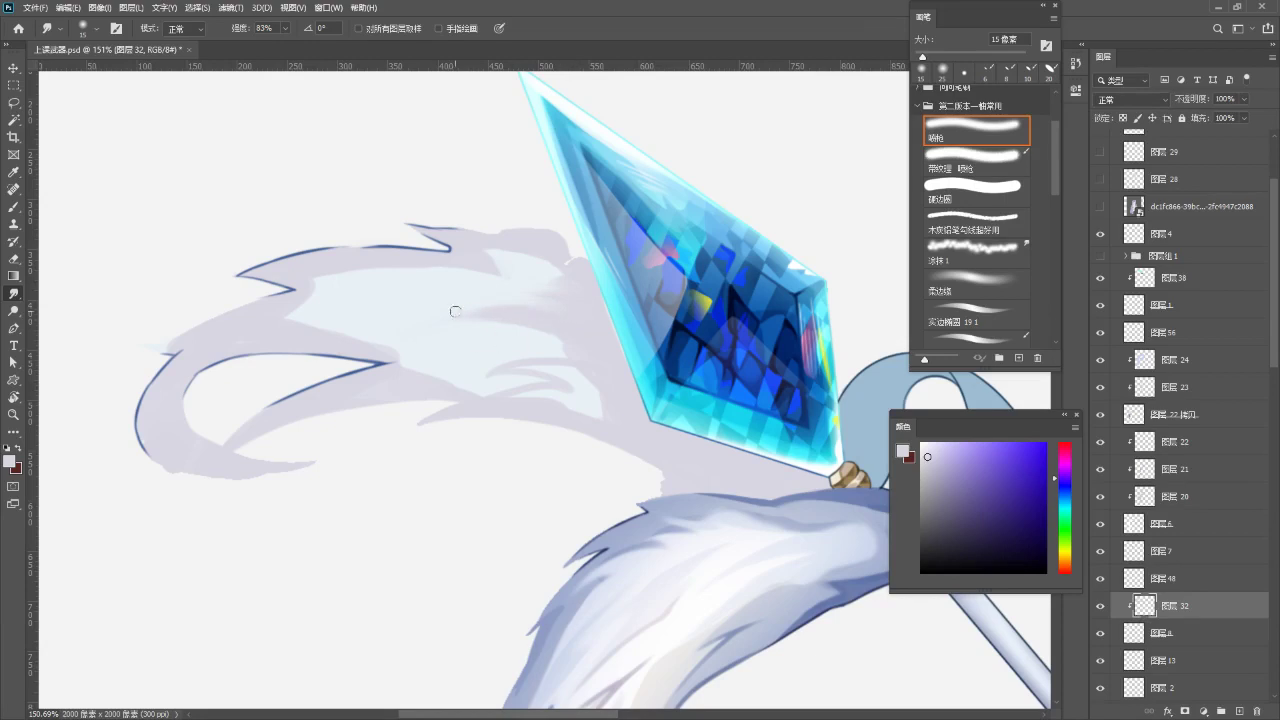
- Adjust the Smudge brush to 20 px and soften the shadow strands near the crystal's lower left corner
left_click_drag(594, 327, 530, 253)
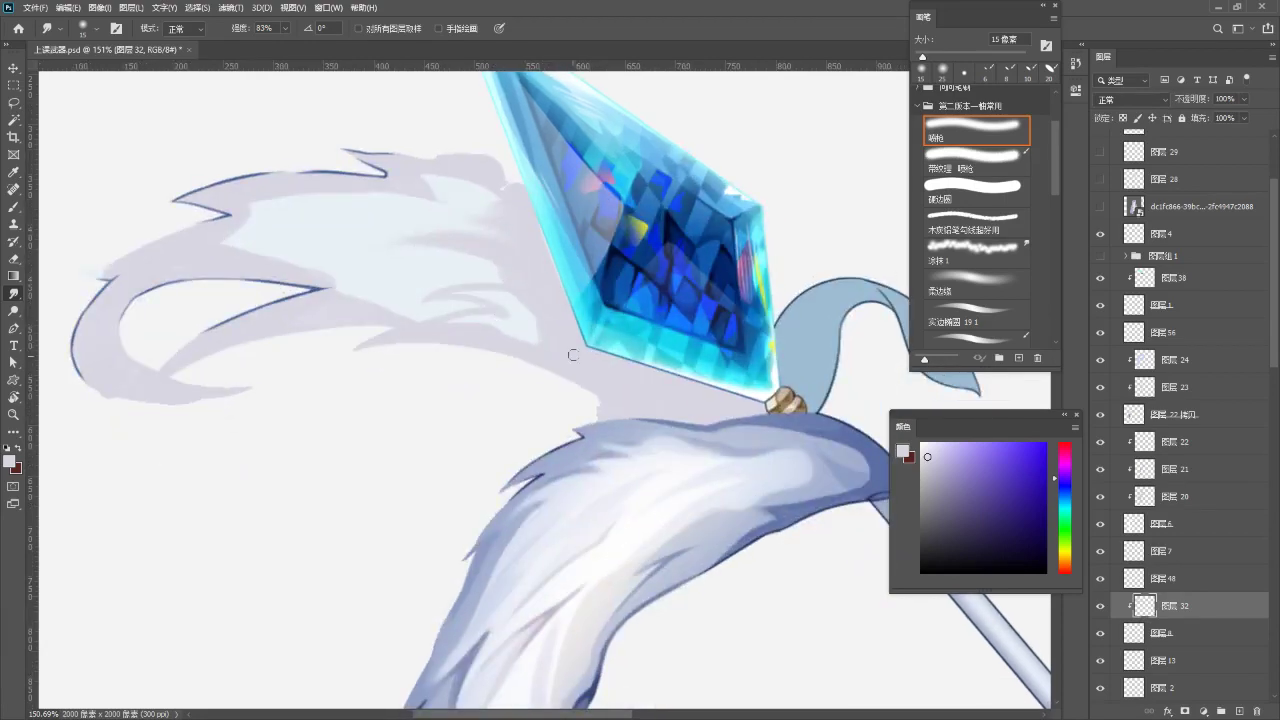
key("bracketright")
key("bracketright")
key("bracketright")
key("bracketleft")
key("bracketleft")
left_click_drag(532, 330, 583, 357)
- Refine the lavender shadow strands near the crystal's lower left edge with the Eraser at 7 px and the Smudge tool at 20 px
key("e")
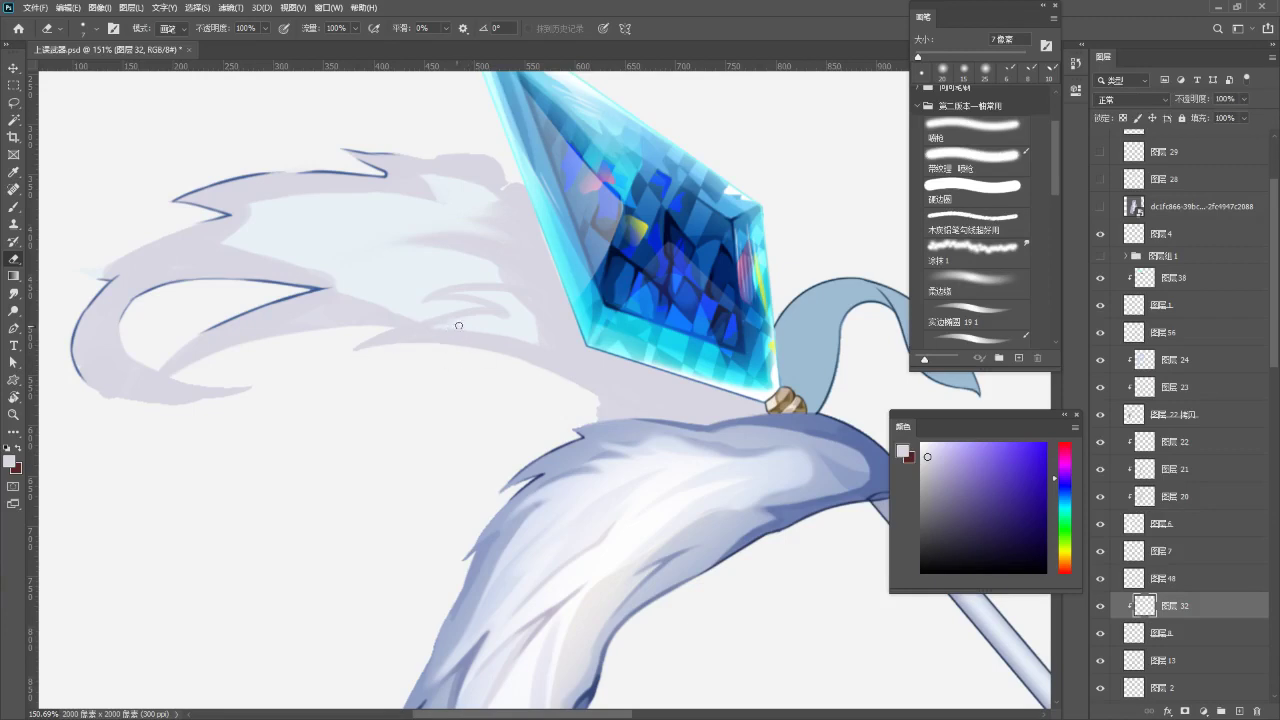
left_click_drag(542, 317, 478, 297)
key("r")
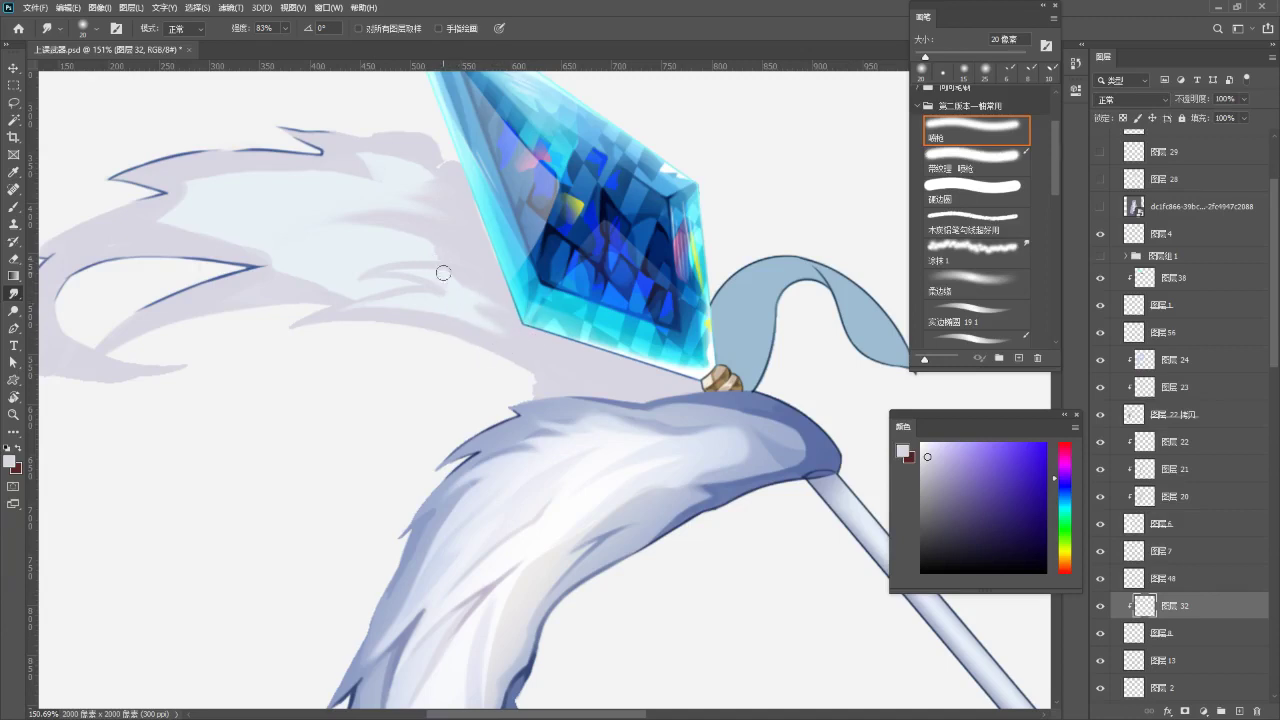
key("e")
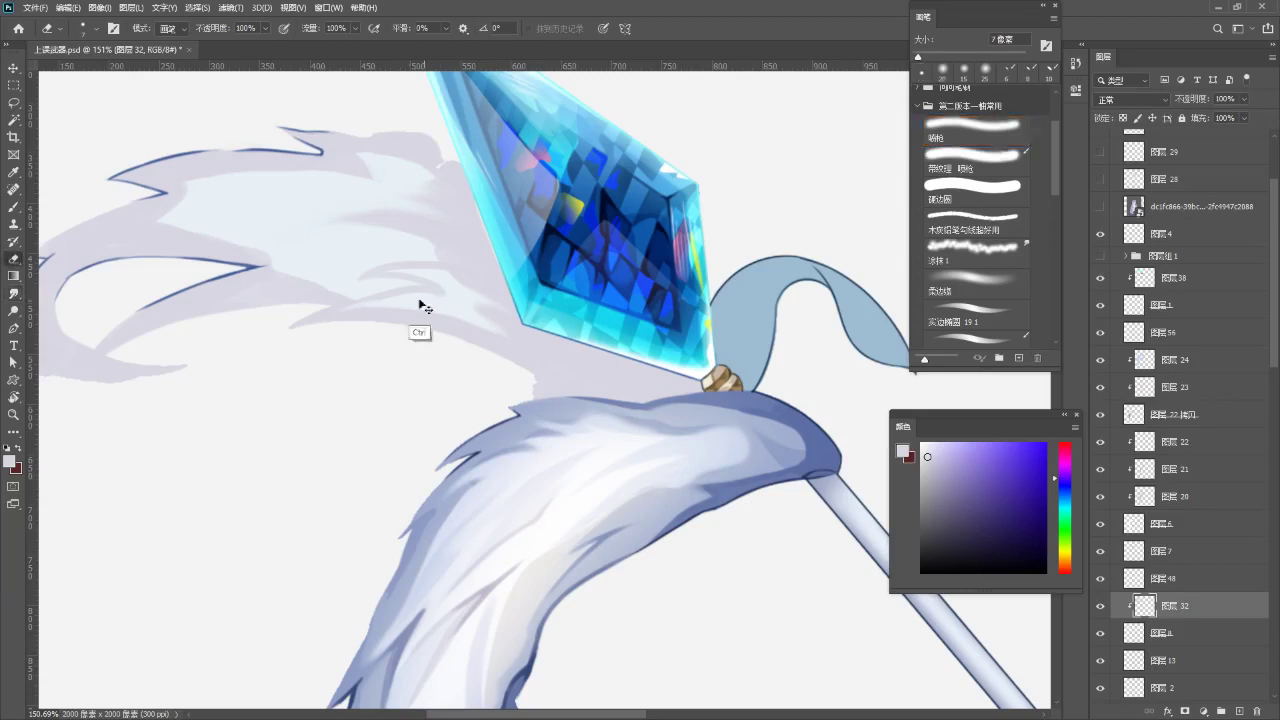
left_click_drag(458, 273, 539, 287)
key("r")
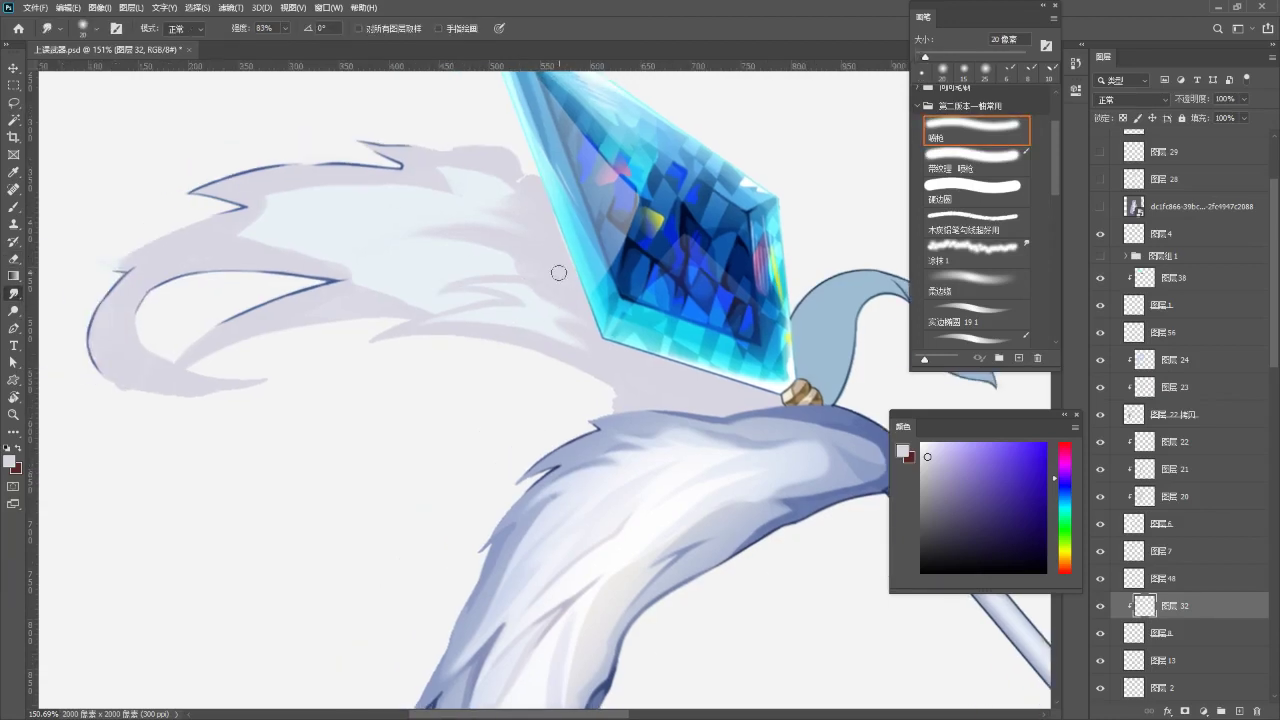
- Clean up and smudge the broad shadow edge beside the crystal's left side leftward into the pale fur
key("e")
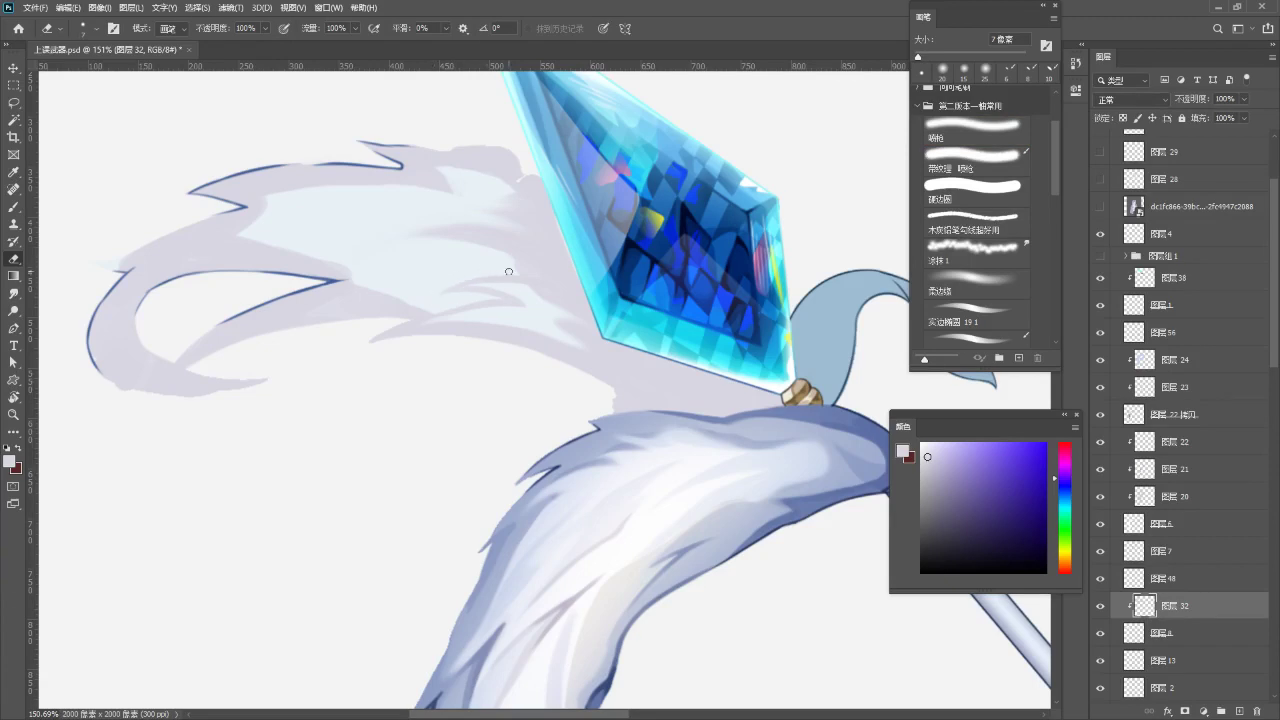
left_click_drag(468, 254, 464, 278)
key("r")
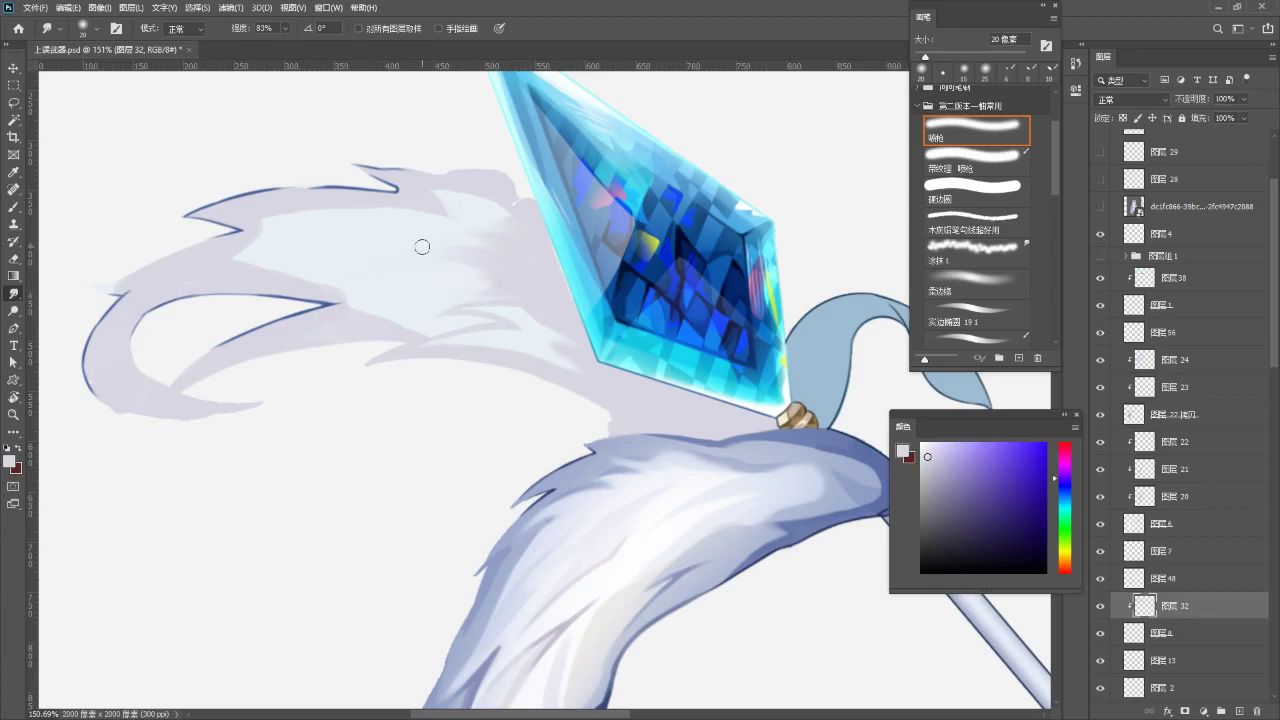
- Undo the last smudge and feather the fur's left shadow edge rightward into the pale centre
scroll(446, 230, "left", 5)
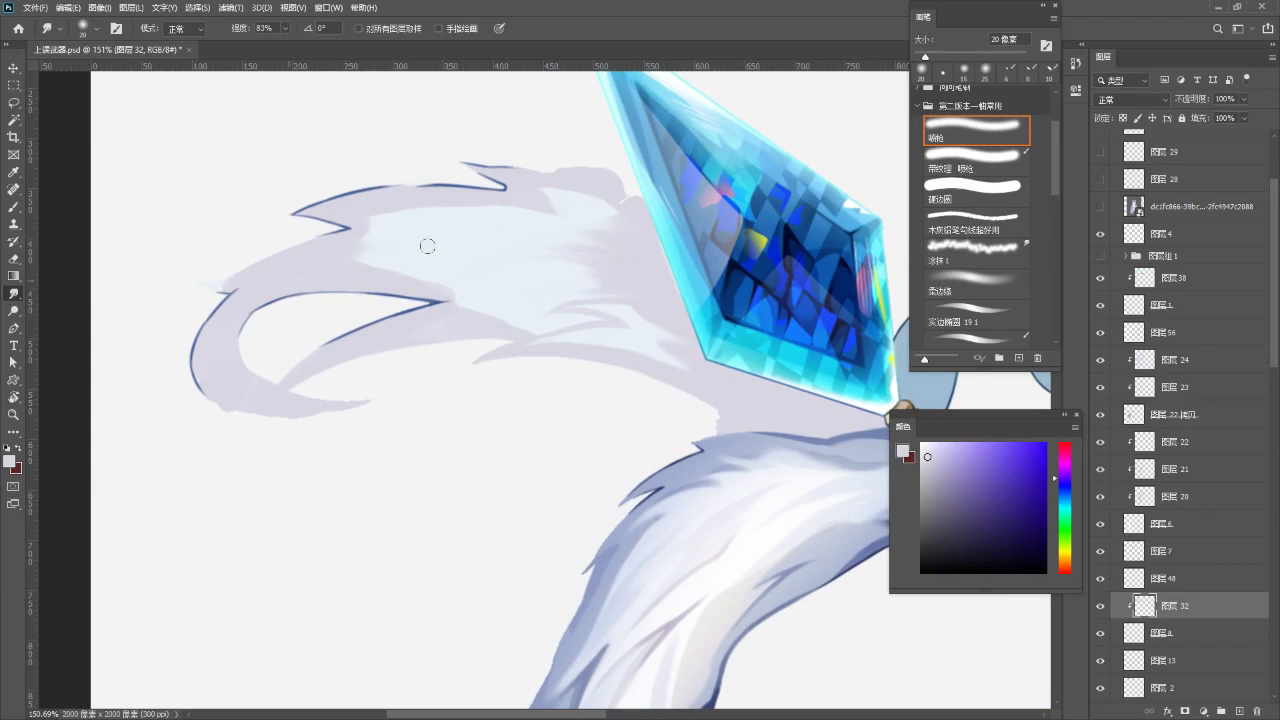
key("ctrl+z")
left_click_drag(345, 250, 423, 247)
left_click_drag(468, 274, 499, 240)
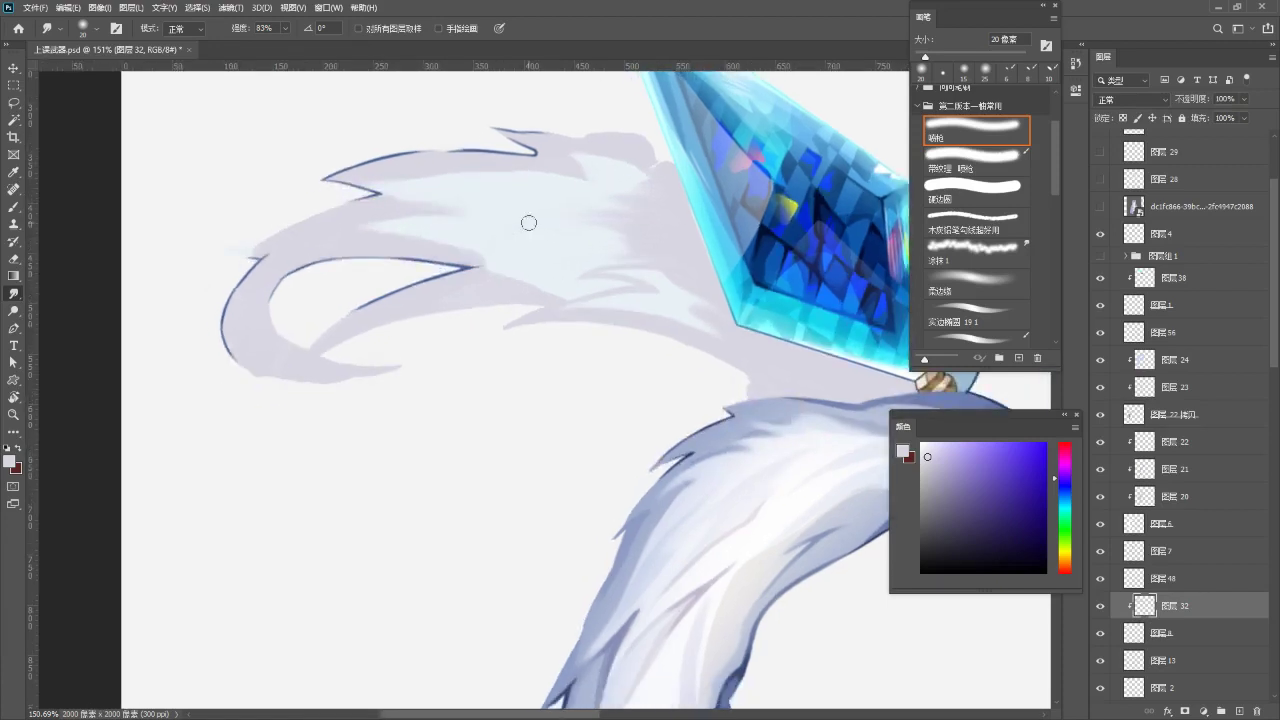
left_click_drag(500, 246, 477, 257)
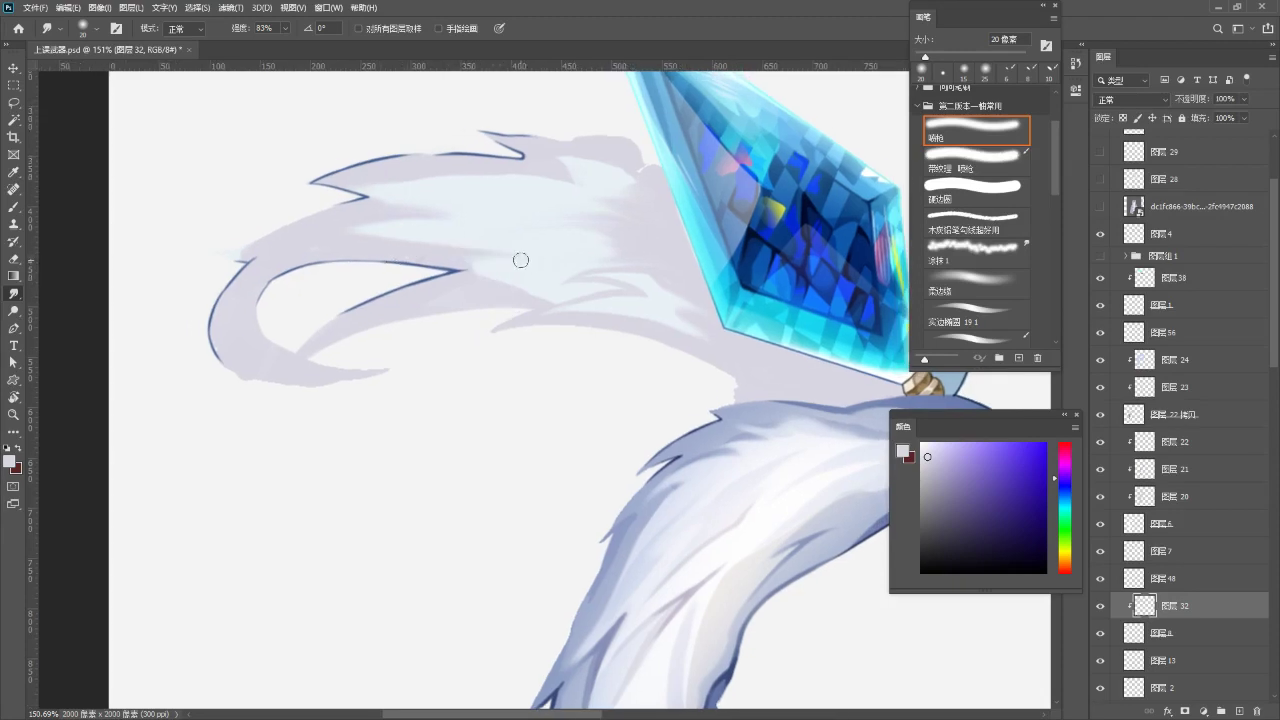
- Soften the shadow strands across the pale area above the fur's curl with the Eraser and Smudge tool
key("e")
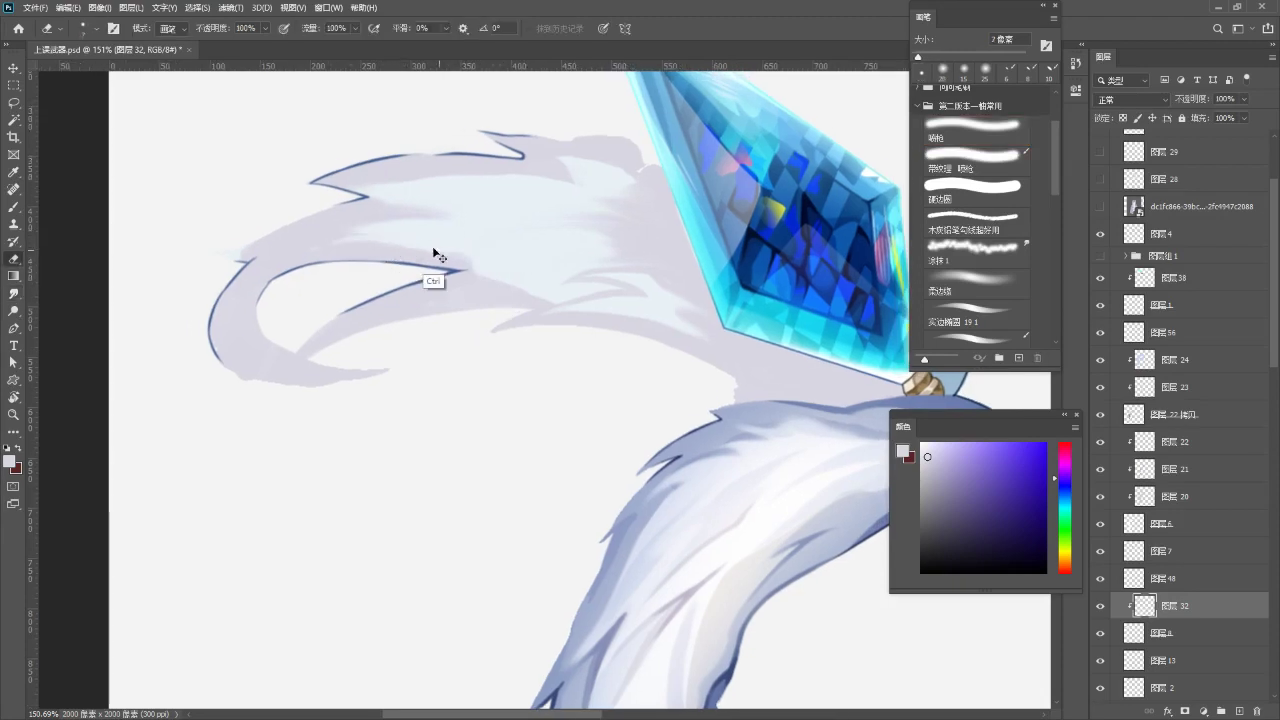
key("r")
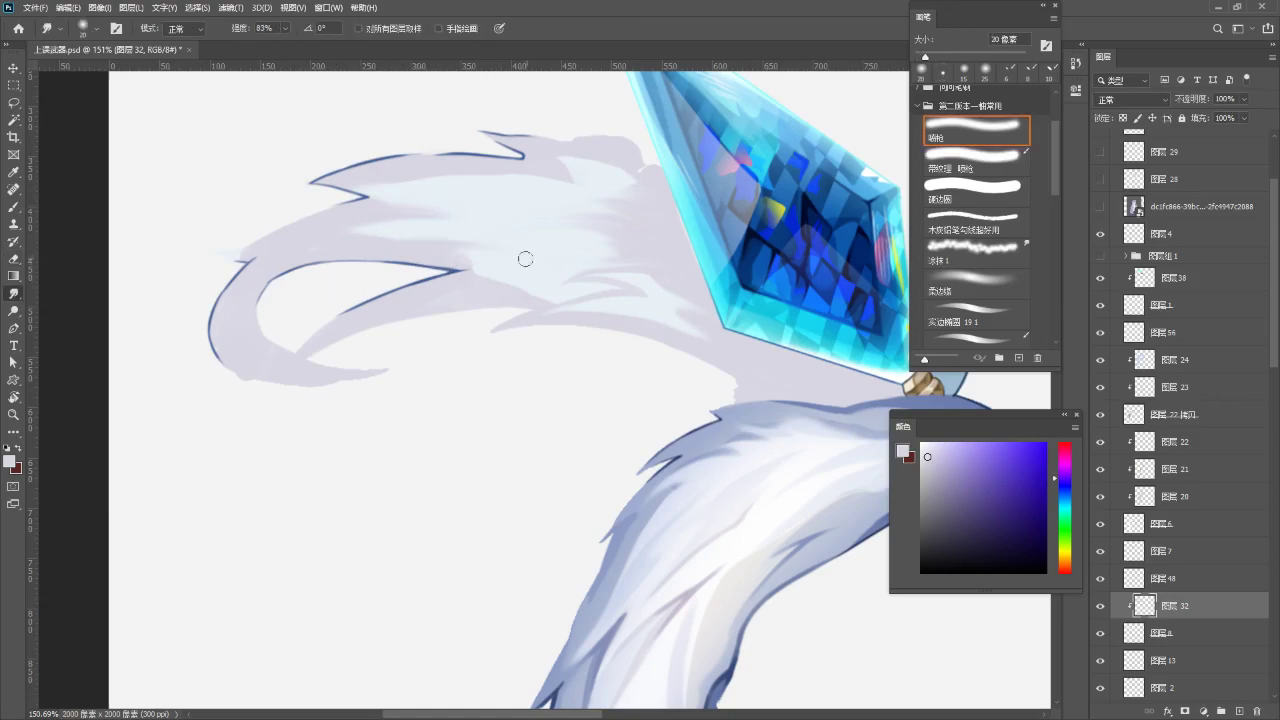
key("bracketleft")
left_click_drag(568, 283, 490, 243)
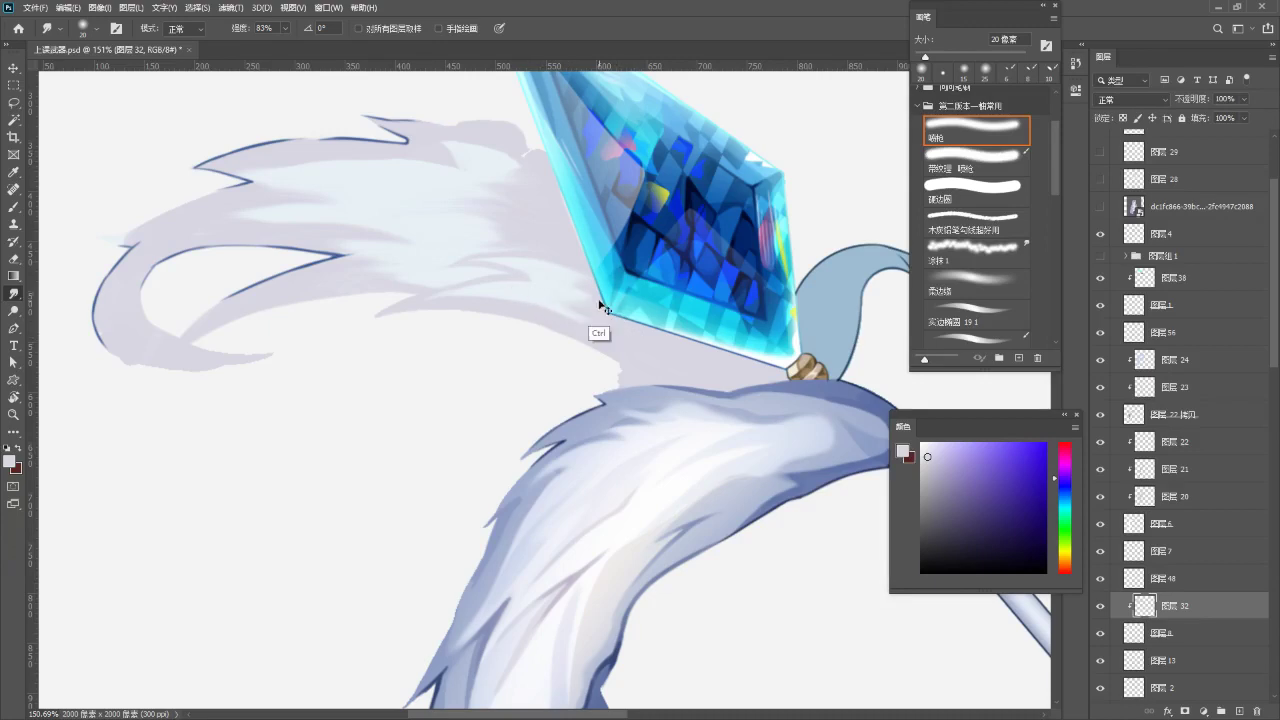
- Enlarge the 硬边圆 brush to 25 px and paint lavender shadow along the fur's upper left edge, undoing the last stroke
key("z")
left_click_drag(598, 291, 566, 263)
left_click_drag(621, 203, 612, 197)
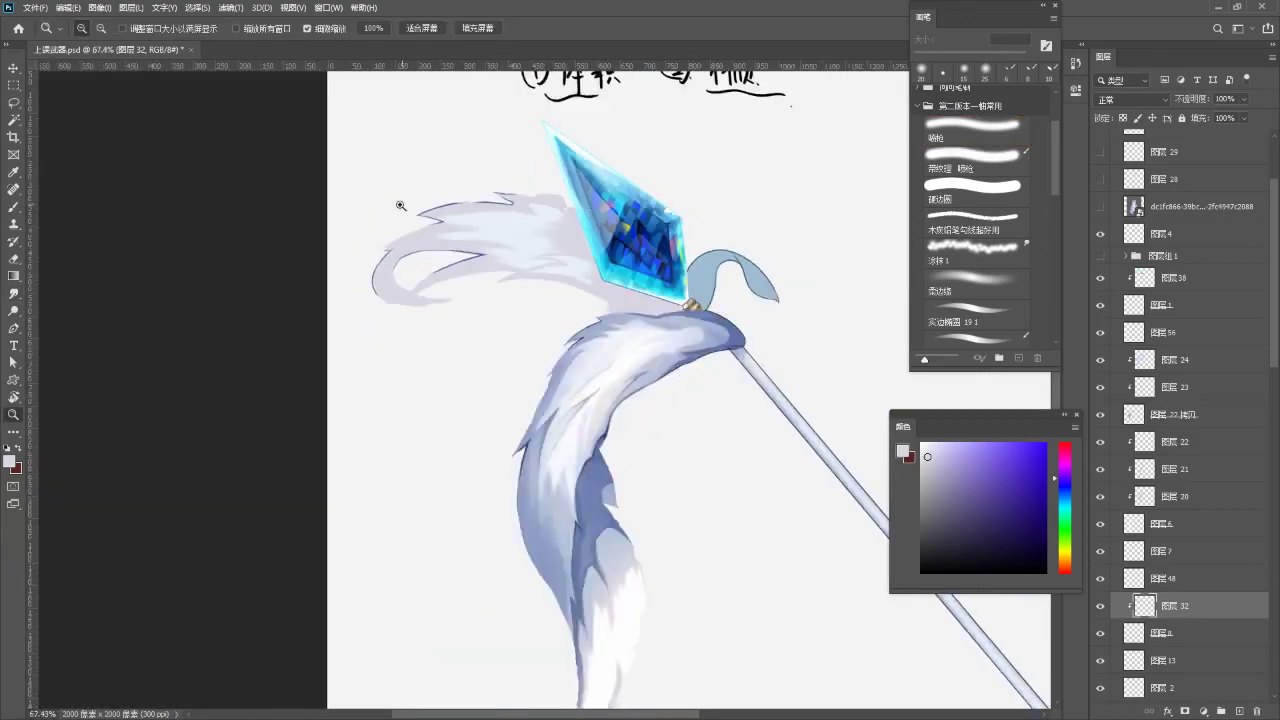
left_click_drag(405, 207, 503, 217)
key("b")
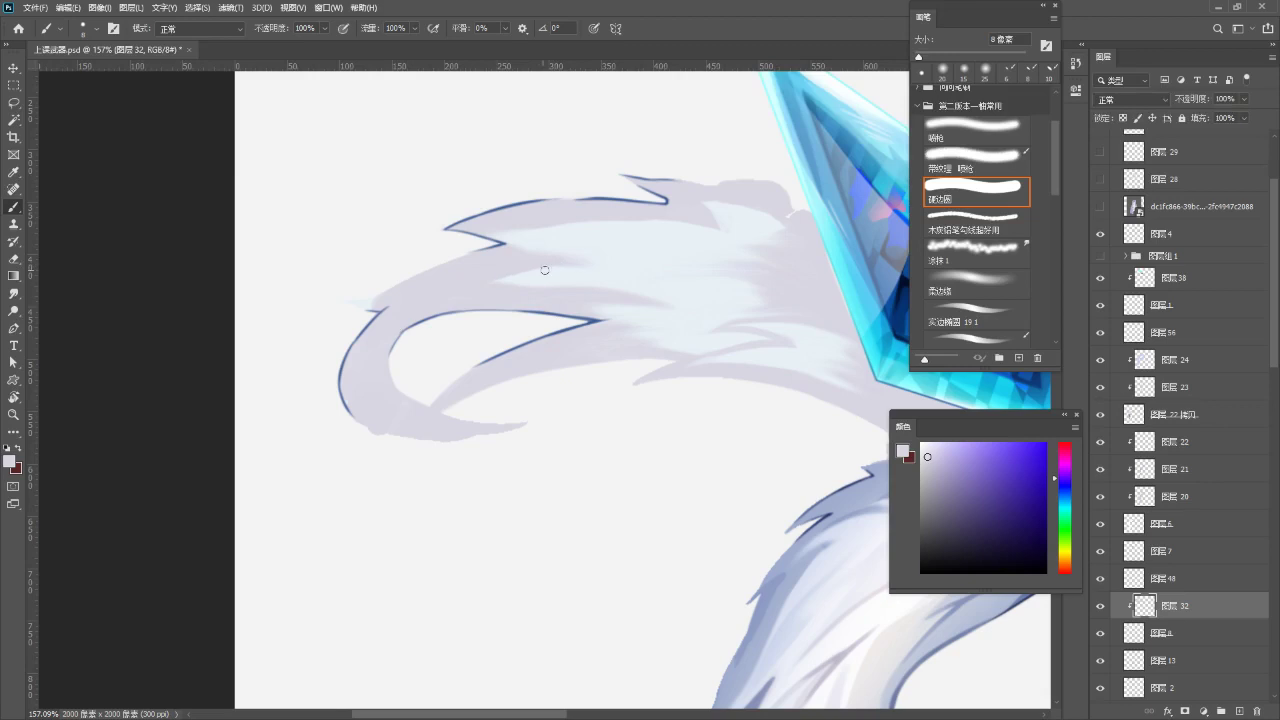
left_click_drag(524, 259, 460, 273)
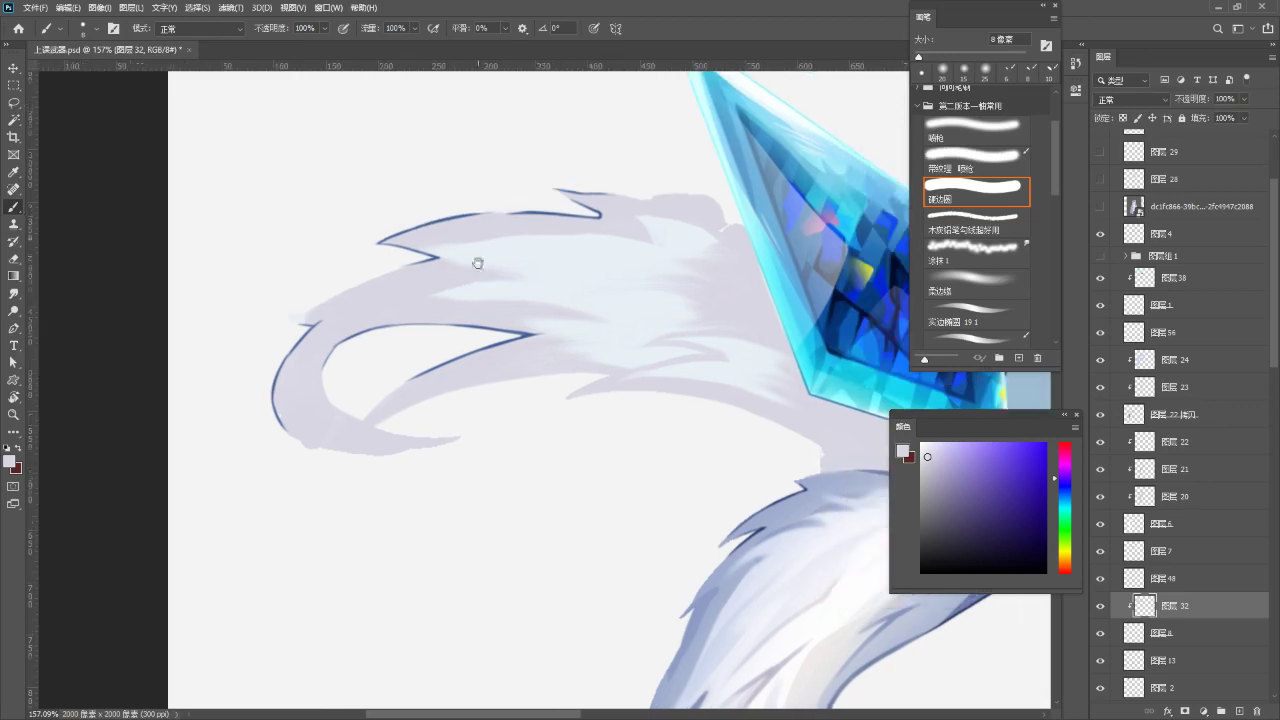
key("bracketright")
key("bracketright")
key("bracketright")
key("bracketright")
key("bracketright")
left_click_drag(394, 293, 547, 222)
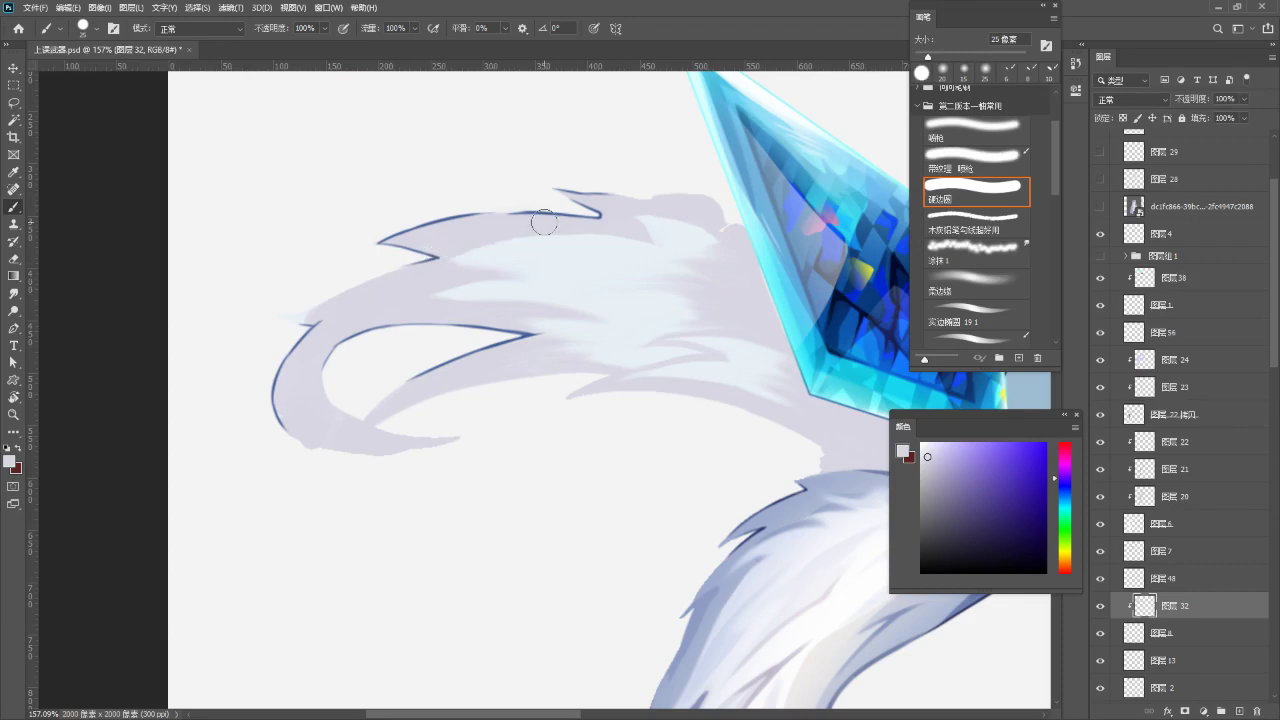
mouse_move(418, 282)
left_mouse_down()
mouse_move(590, 220)
mouse_move(555, 225)
mouse_move(542, 213)
mouse_move(554, 199)
left_mouse_up()
key("ctrl+z")
- Smudge the upper left shadow edge into long tapered strands over the pale fur, undoing unsatisfactory strokes
key("r")
left_click_drag(404, 256, 444, 254)
key("ctrl+z")
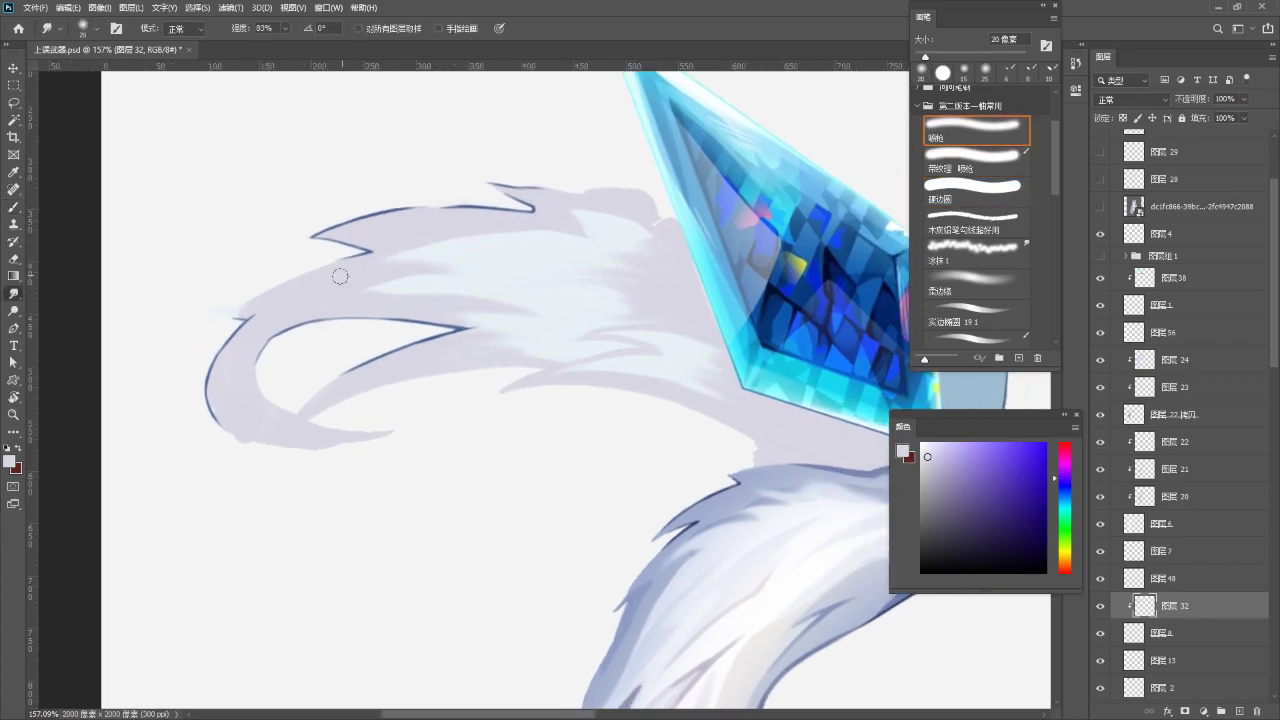
left_click_drag(516, 239, 443, 233)
key("ctrl+z")
mouse_move(567, 241)
left_mouse_down()
mouse_move(487, 237)
mouse_move(598, 214)
mouse_move(663, 246)
mouse_move(650, 234)
mouse_move(508, 306)
mouse_move(565, 270)
left_mouse_up()
left_click_drag(449, 259, 598, 314)
mouse_move(550, 272)
left_mouse_down()
mouse_move(474, 298)
mouse_move(512, 298)
mouse_move(523, 317)
left_mouse_up()
- Sample a light blue-grey from the fur and recolour all existing shading on layer 图层 32 with it
key("b")
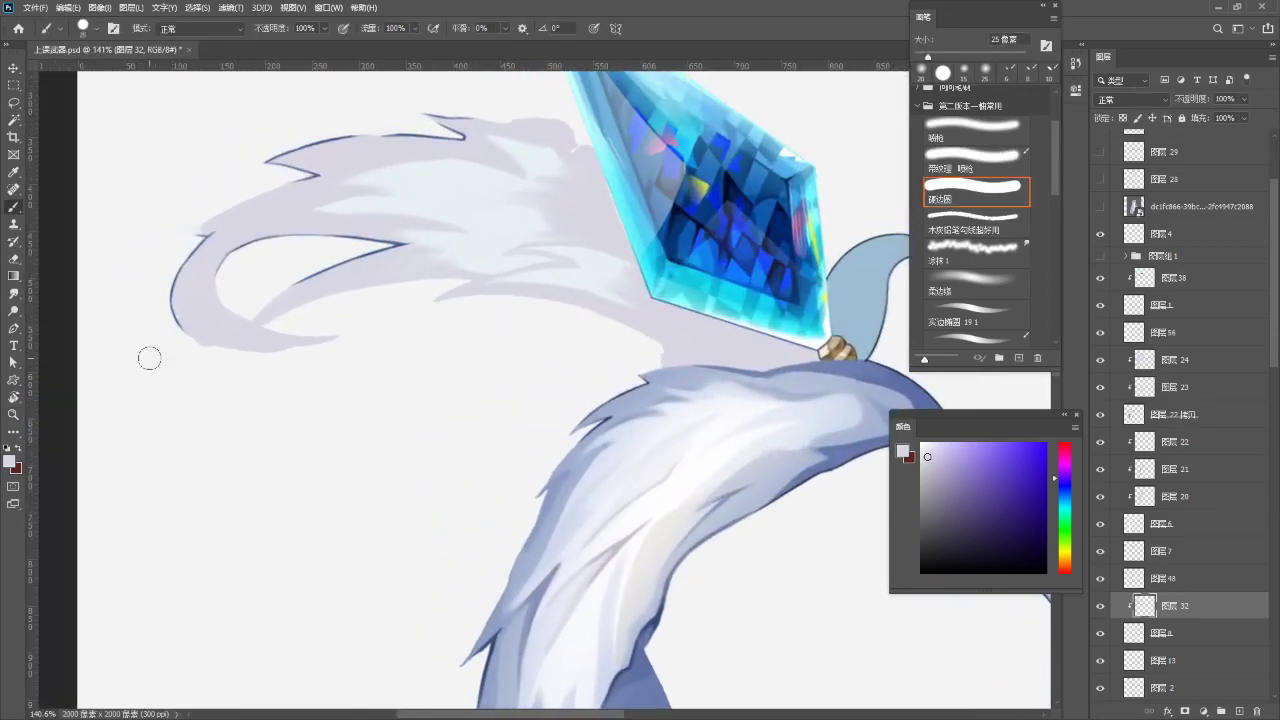
left_click(189, 266, "alt")
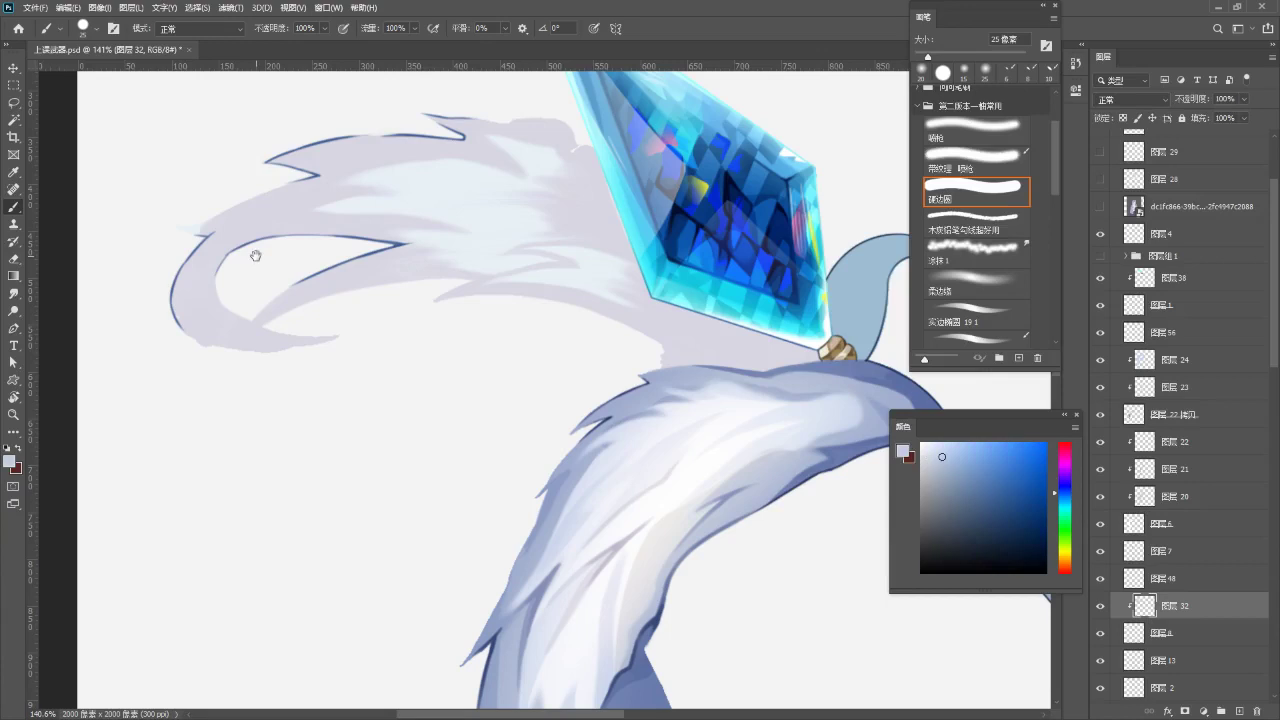
left_click(1143, 603, "ctrl")
key("alt+Delete")
key("ctrl+d")
- Smudge the light blue shading into the pale strands near the crystal's lower left edge
left_click_drag(507, 303, 527, 363)
key("r")
left_click_drag(621, 301, 607, 323)
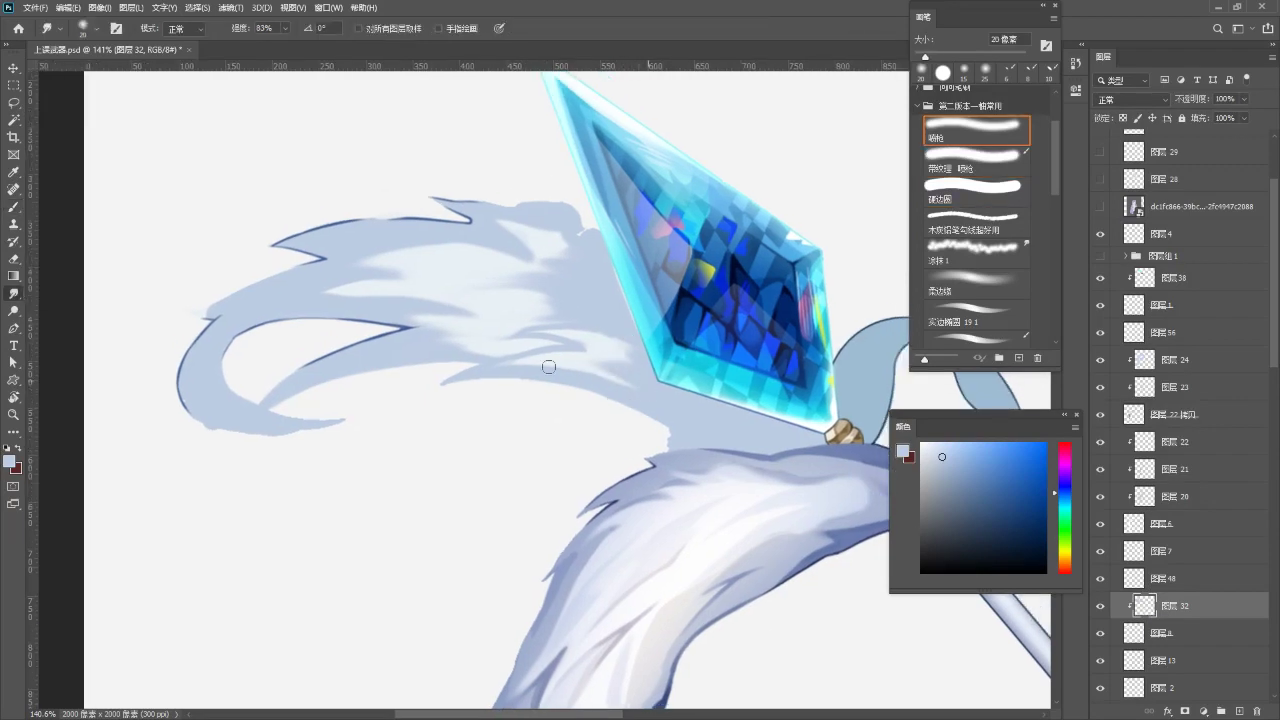
left_click_drag(566, 337, 639, 352)
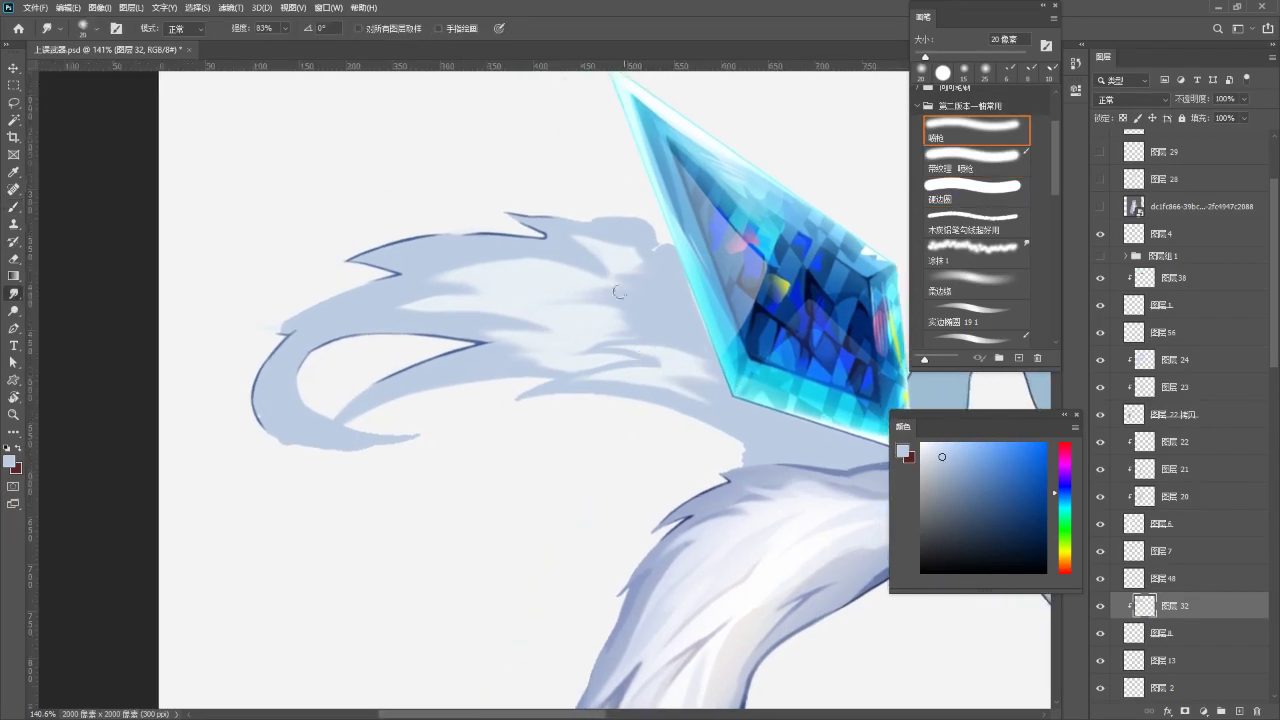
- Set the Eraser to the 喷枪 preset and reduce its size to 9 px for refining the pale strands beside the crystal
key("e")
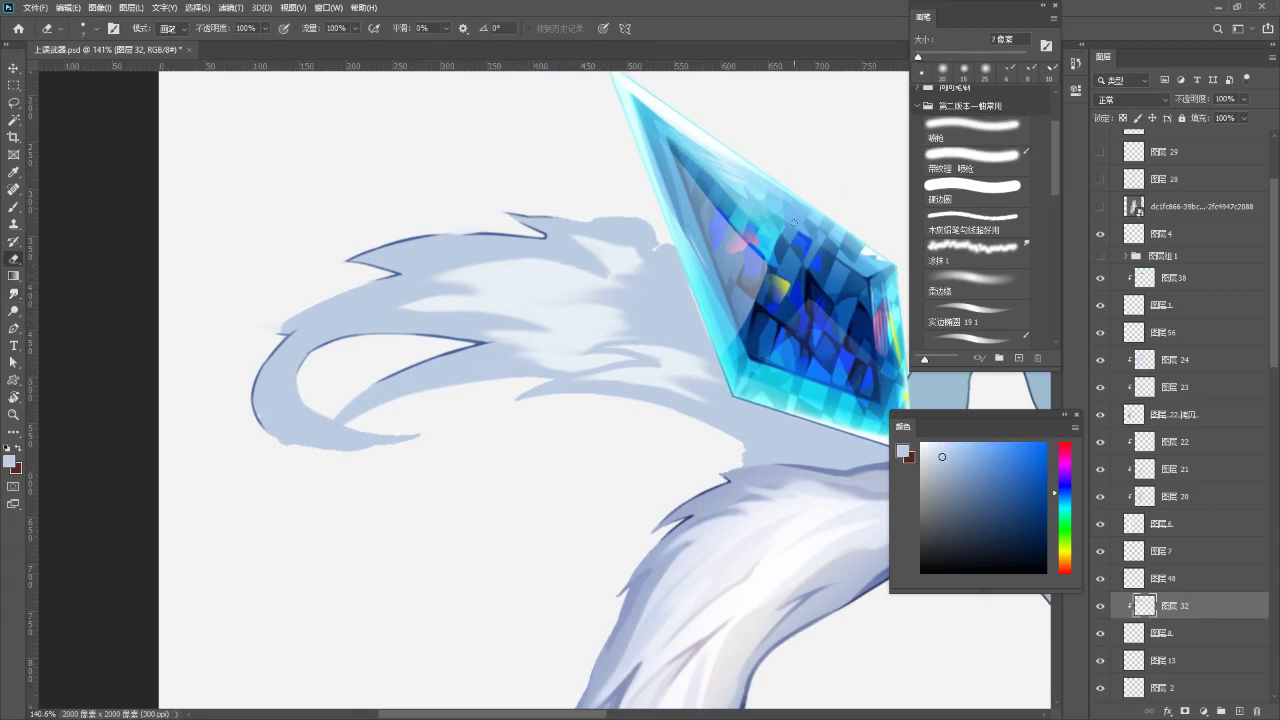
left_click(977, 137)
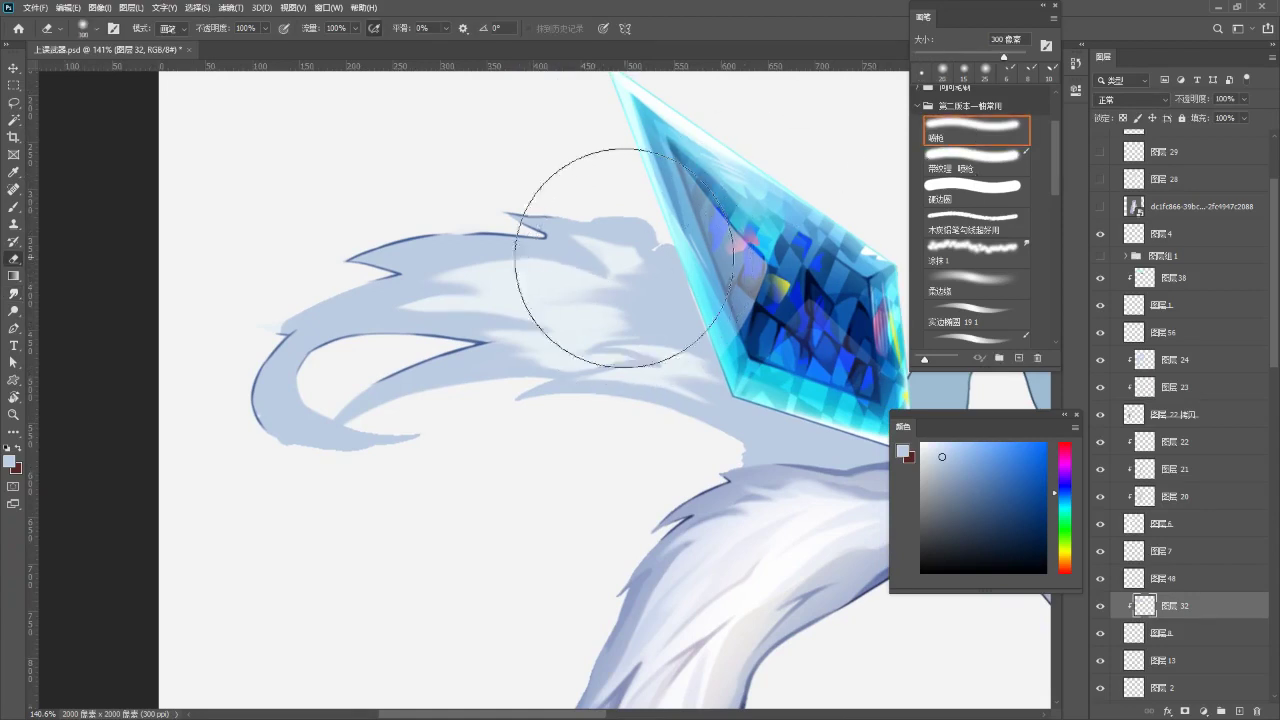
key("z")
left_click(566, 247)
key("e")
key("bracketright")
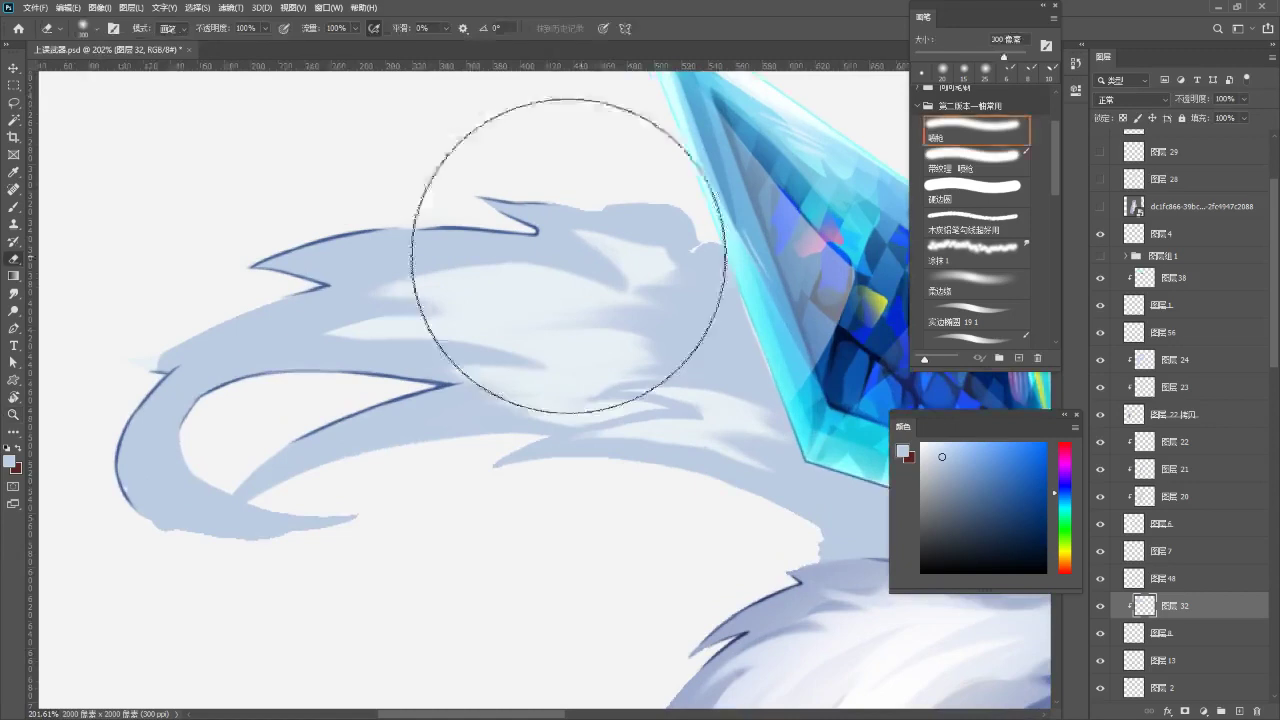
key("bracketleft")
key("bracketleft")
key("bracketleft")
key("bracketleft")
key("bracketleft")
key("bracketleft")
key("bracketleft")
key("bracketleft")
key("bracketleft")
key("bracketleft")
key("bracketleft")
key("bracketleft")
key("bracketleft")
key("bracketleft")
key("bracketleft")
key("bracketleft")
key("bracketleft")
key("bracketleft")
key("bracketleft")
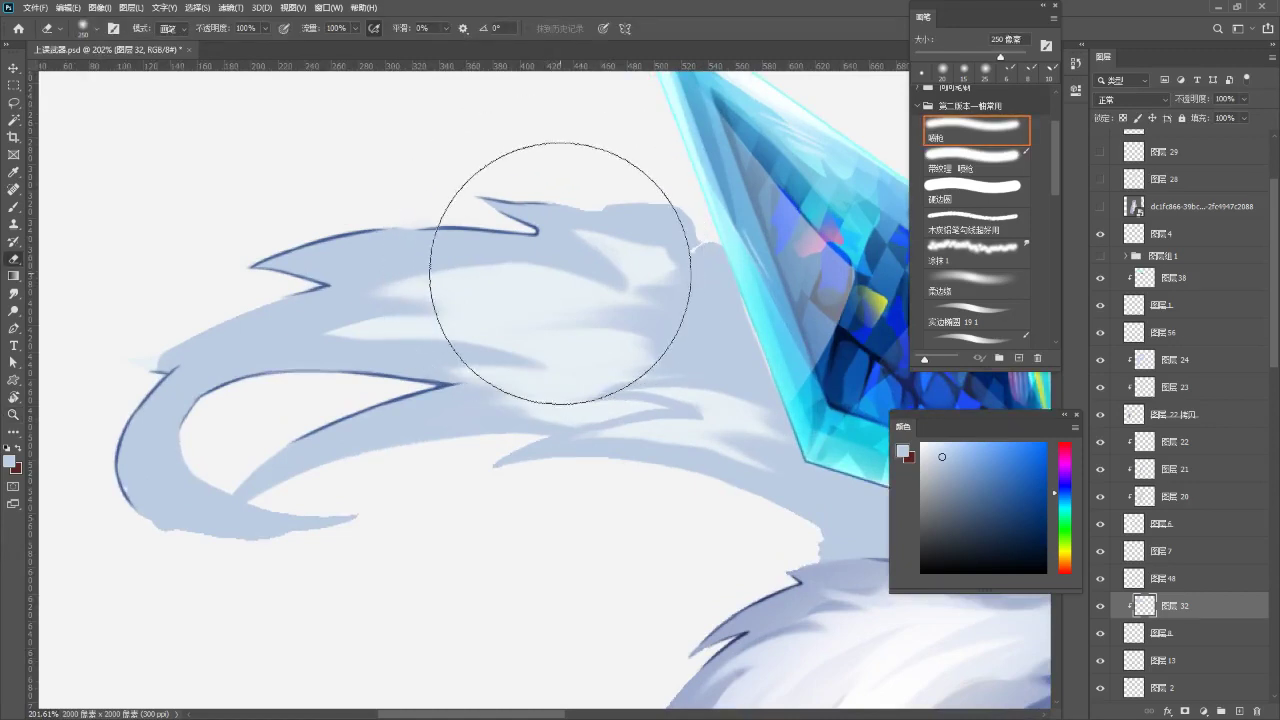
key("bracketleft")
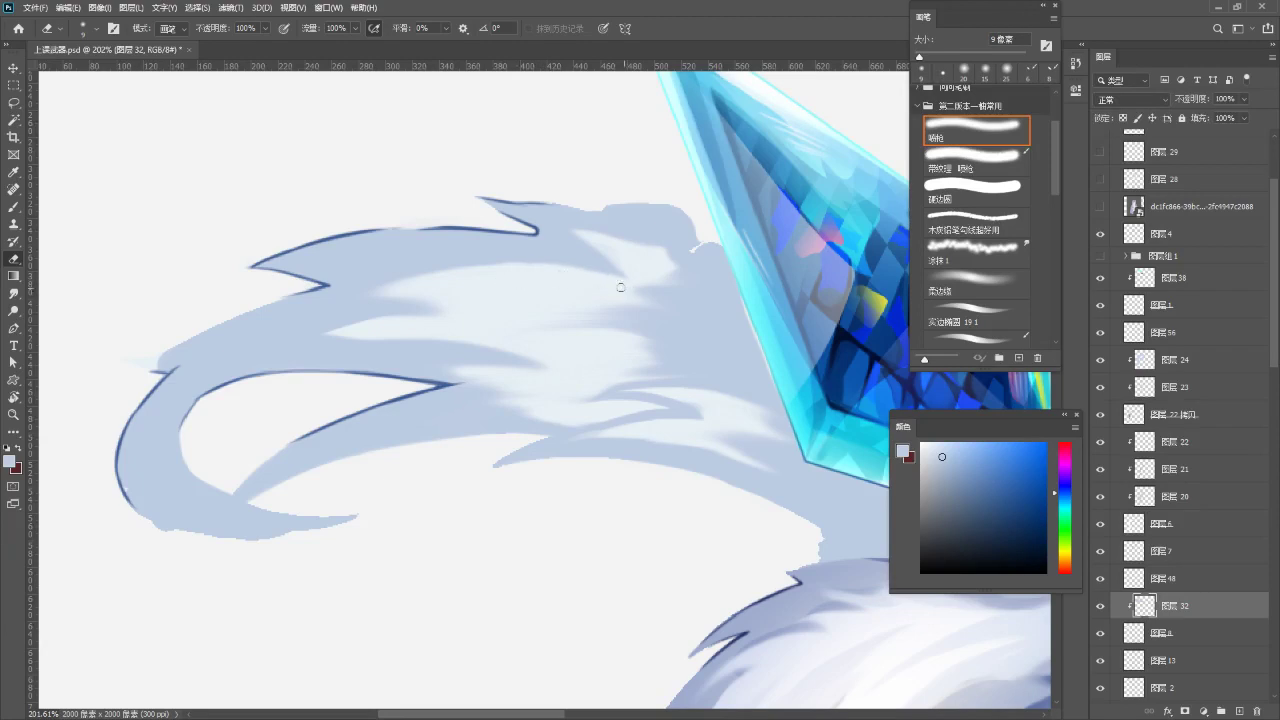
- Smudge the blue shading's left edge above the curl into the pale fur and undo the last stroke
key("z")
left_click_drag(562, 290, 524, 262)
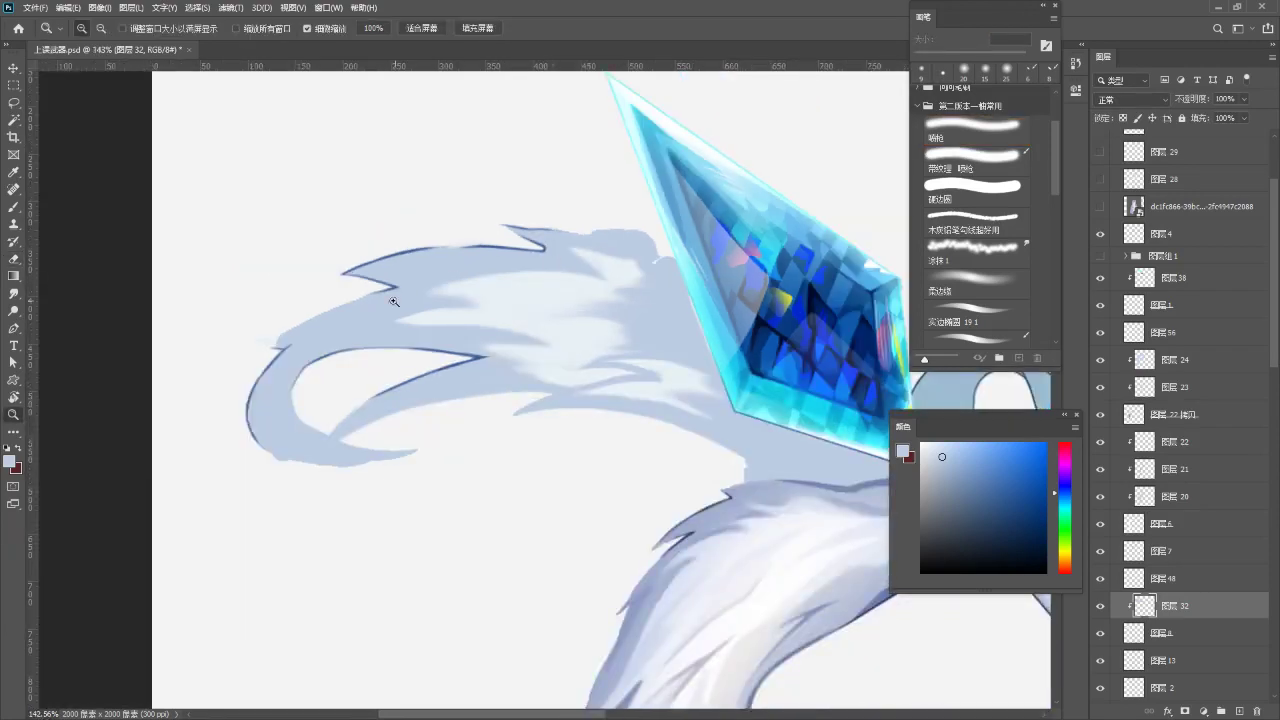
key("r")
left_click_drag(423, 321, 343, 327)
left_click_drag(434, 321, 370, 326)
key("ctrl+z")
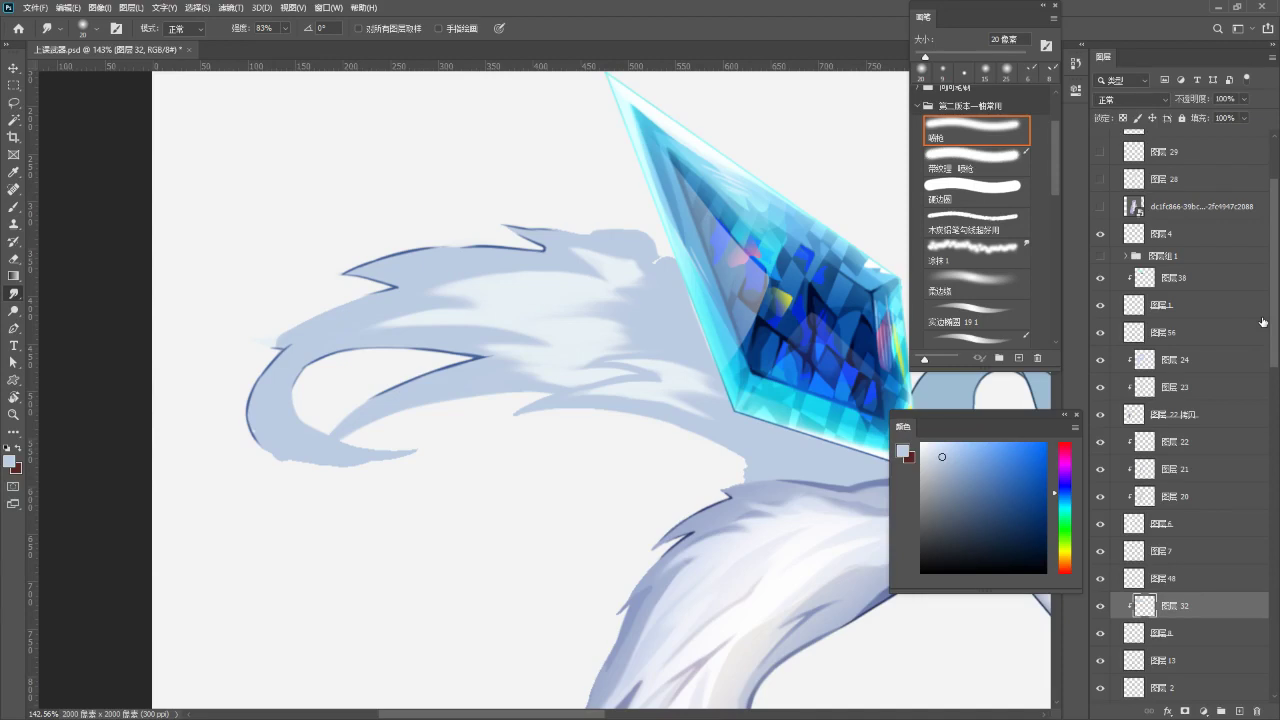
- Rework the upper pale strand left of the crystal with the Eraser and Smudge tool, undoing strokes that need redoing
scroll(645, 212, "up", 2)
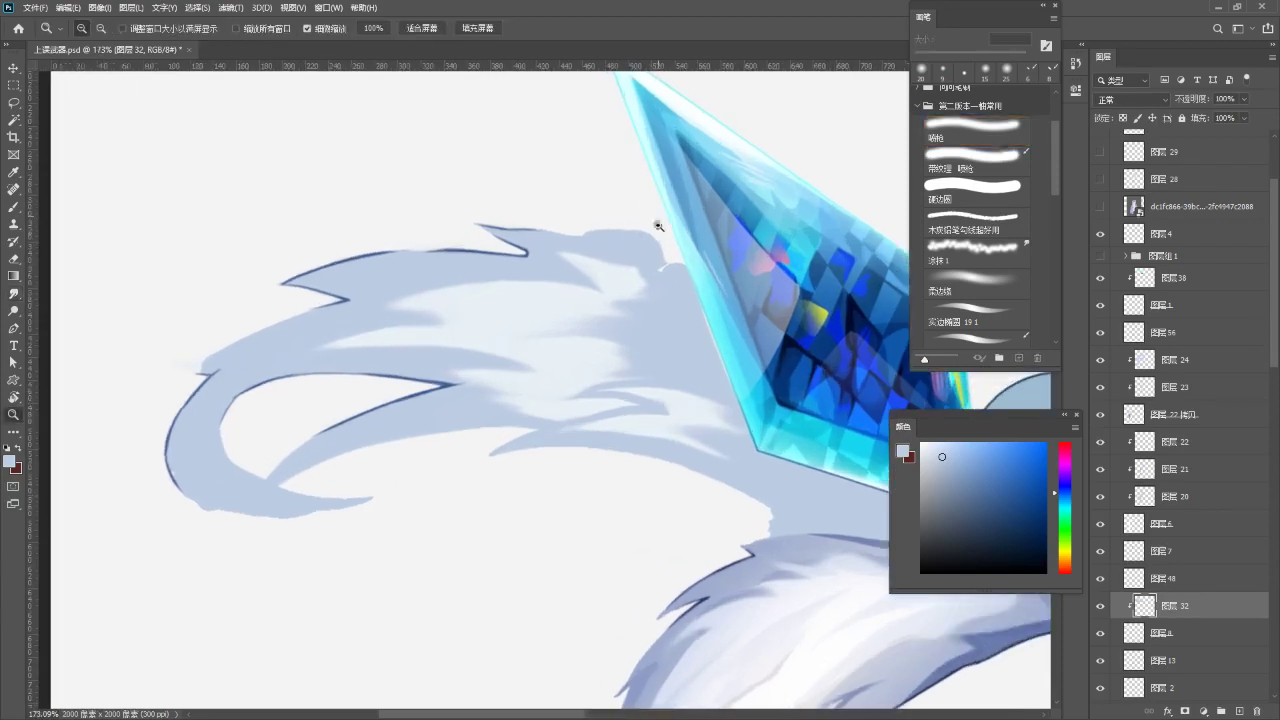
mouse_move(567, 246)
left_mouse_down()
mouse_move(586, 266)
mouse_move(536, 245)
mouse_move(556, 260)
left_mouse_up()
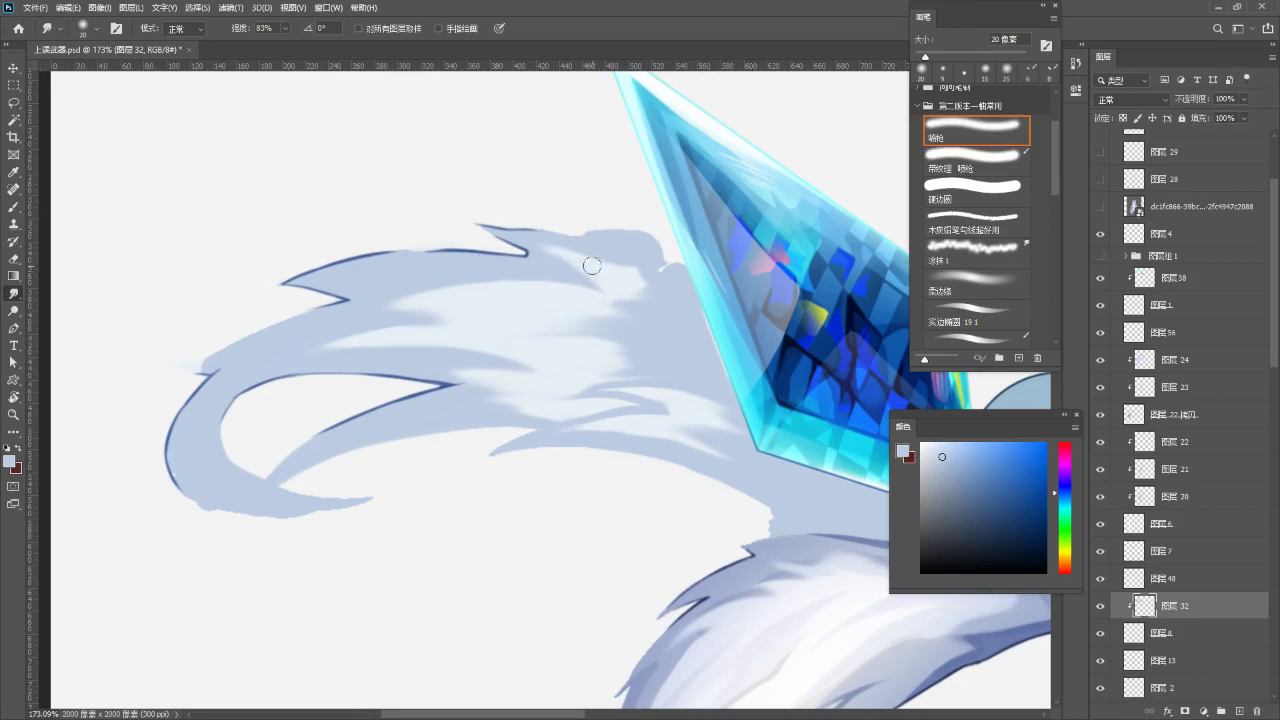
key("e")
key("ctrl+z")
mouse_move(574, 251)
left_mouse_down()
mouse_move(643, 280)
mouse_move(602, 265)
mouse_move(597, 303)
mouse_move(549, 320)
mouse_move(641, 285)
mouse_move(619, 280)
mouse_move(654, 309)
mouse_move(589, 286)
left_mouse_up()
key("z")
key("r")
key("ctrl+z")
left_click_drag(671, 302, 572, 287)
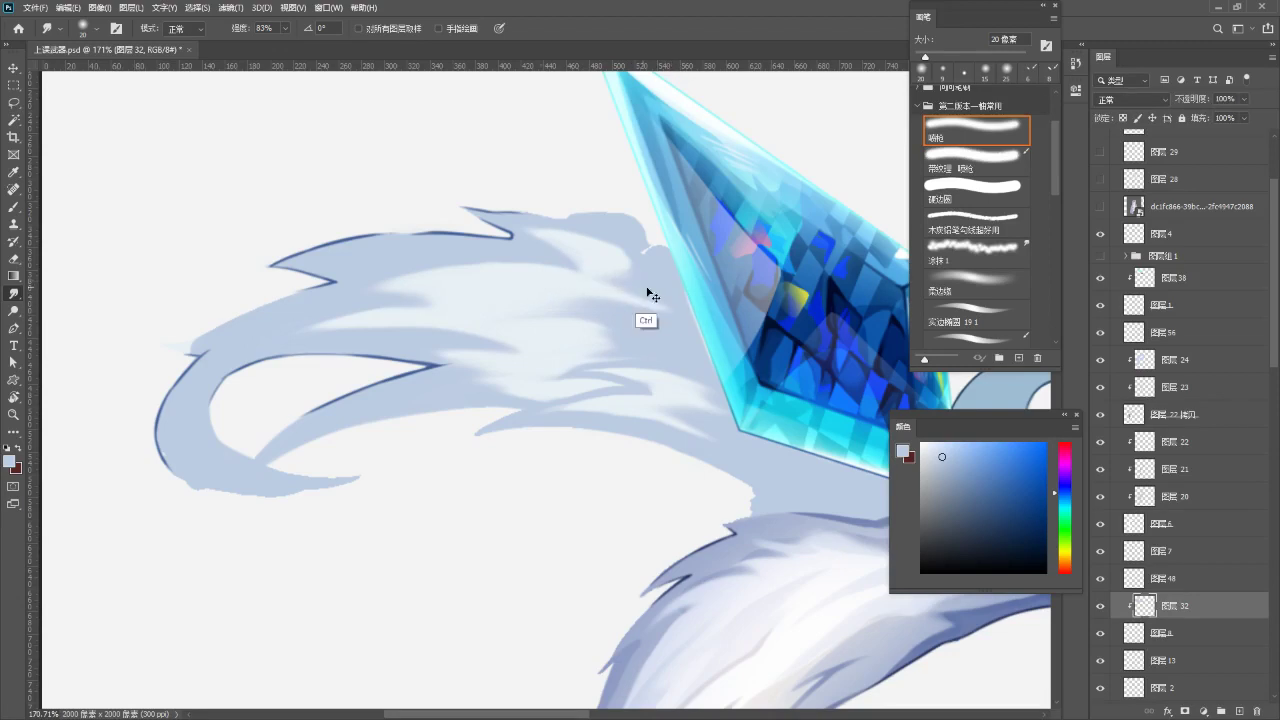
- Enlarge the Eraser and lighten a strand of blue shading beside the crystal's lower left corner
key("ctrl+space")
left_click_drag(632, 291, 520, 378)
left_click_drag(526, 321, 669, 391)
left_click_drag(535, 297, 570, 289)
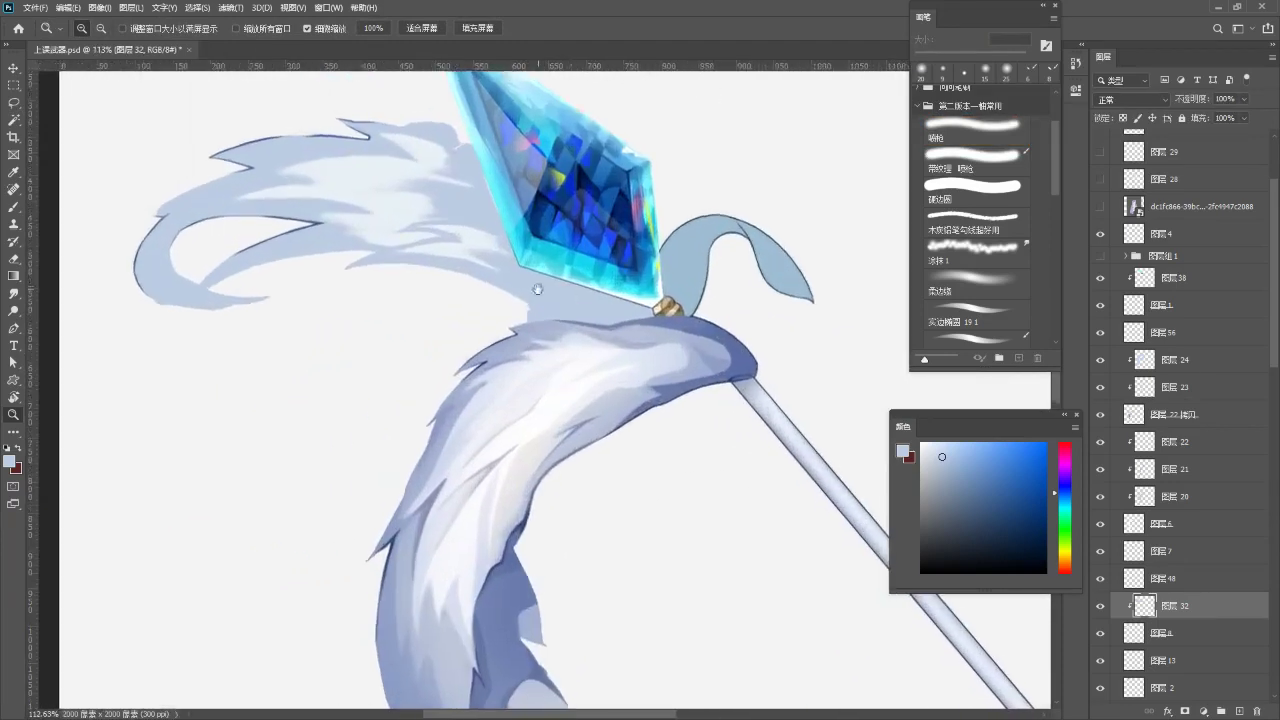
key("e")
key("bracketright")
key("bracketright")
key("bracketright")
key("bracketright")
left_click_drag(514, 285, 559, 296)
- Blend the lightened strands beside the crystal into the blue shading with the Smudge tool at varied brush sizes
key("r")
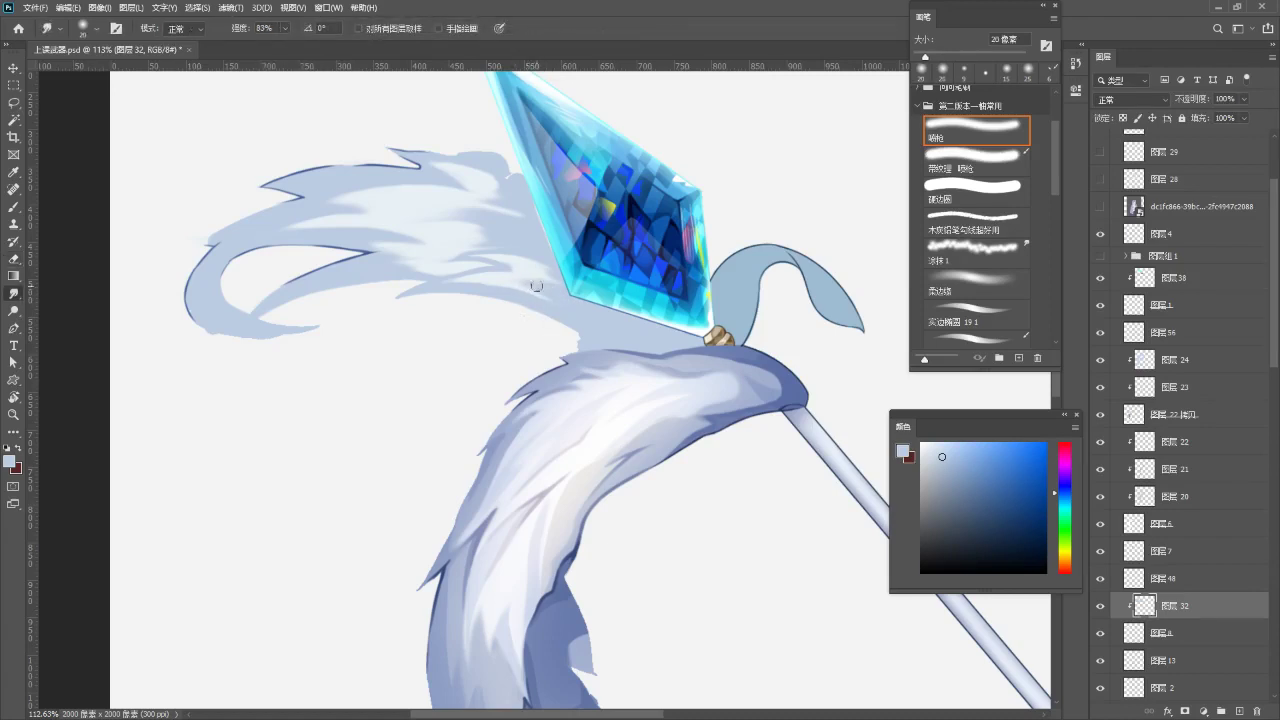
key("bracketright")
left_click_drag(502, 259, 543, 258)
key("bracketleft")
key("bracketleft")
key("bracketleft")
key("bracketleft")
key("z")
left_click_drag(543, 277, 468, 277)
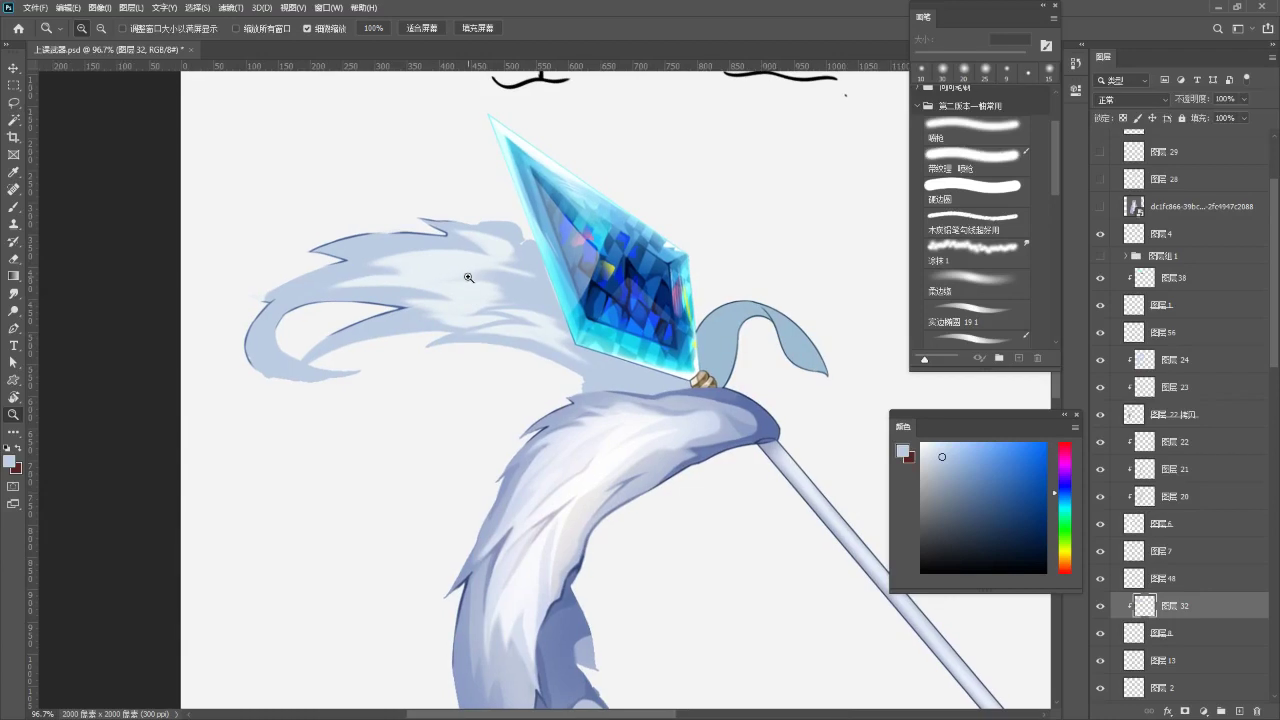
- Compare the fur with layer 图层 32 hidden and shown, and add a new layer directly above it for the Brush
key("b")
left_click(1100, 606)
left_click(1100, 606)
left_click(1238, 709)
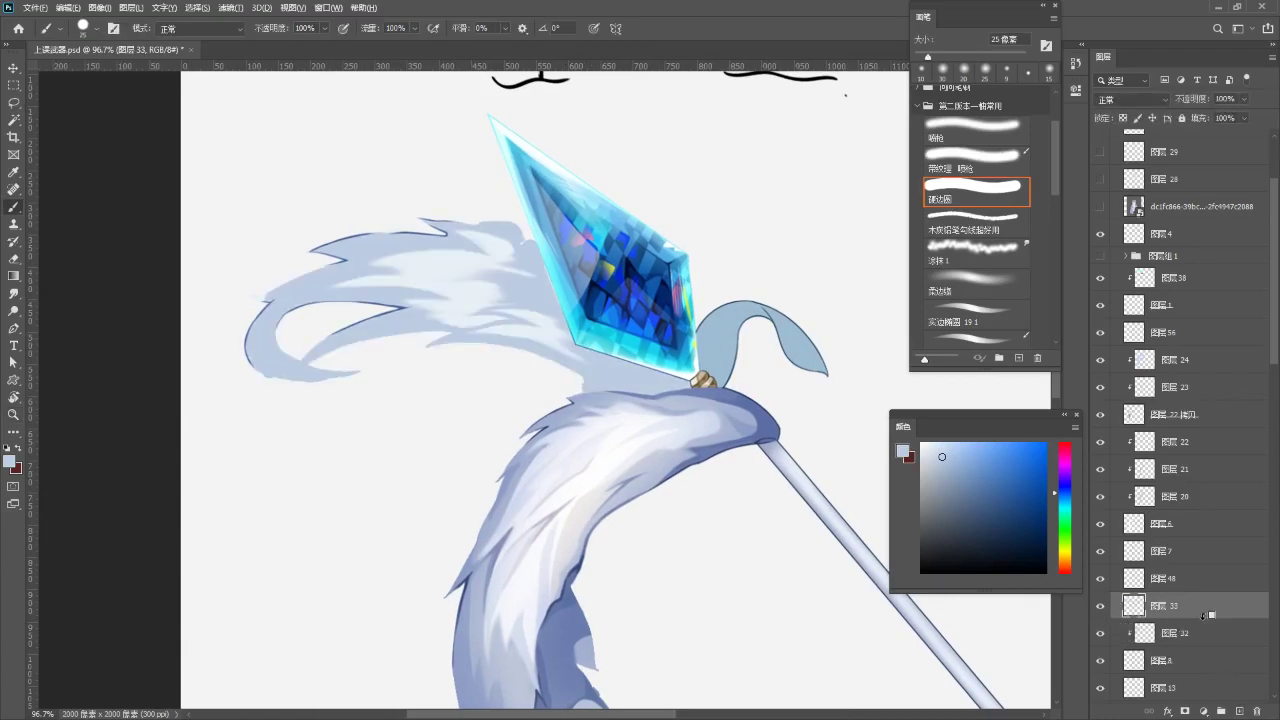
- Clip layer 图层 33 to the layer beneath it and set its blend mode to Multiply (正片叠底)
left_click(1203, 614, "alt")
left_click(1130, 100)
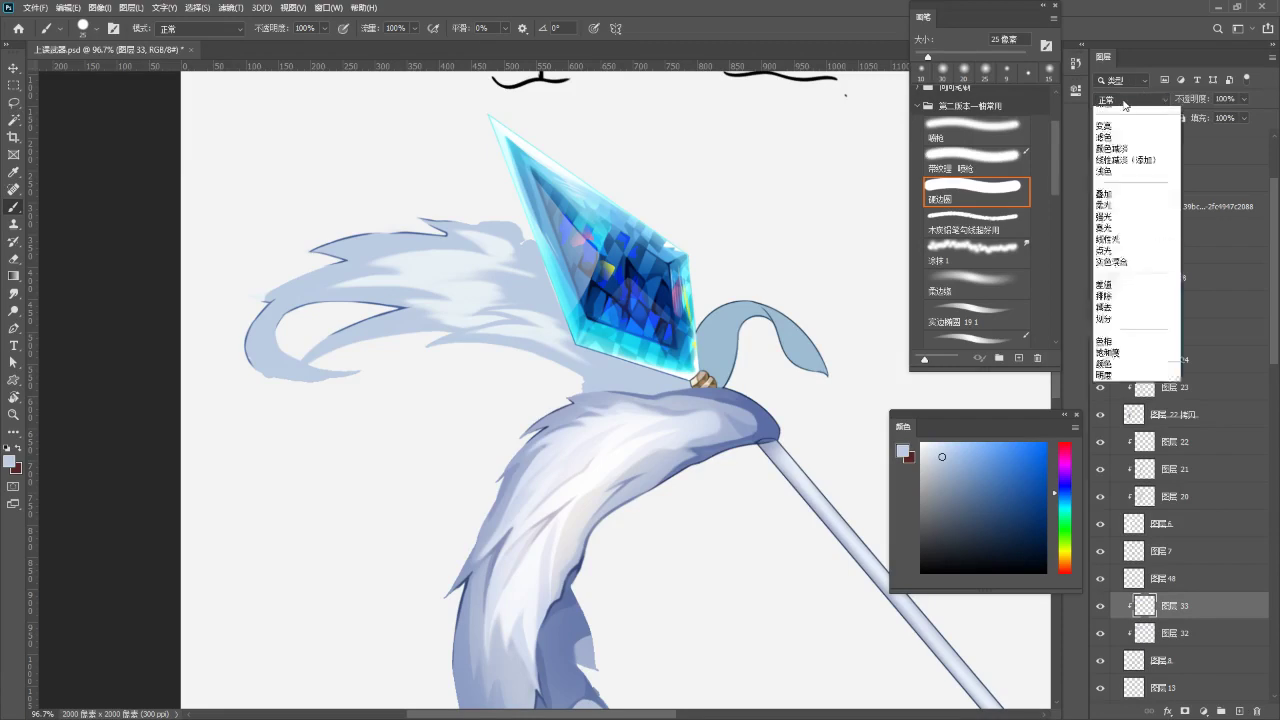
left_click(1130, 150)
- Paint darker shadow on the fur along the crystal's lower and left edges with the 25 px Brush, undoing misplaced strokes
scroll(568, 340, "up", 1)
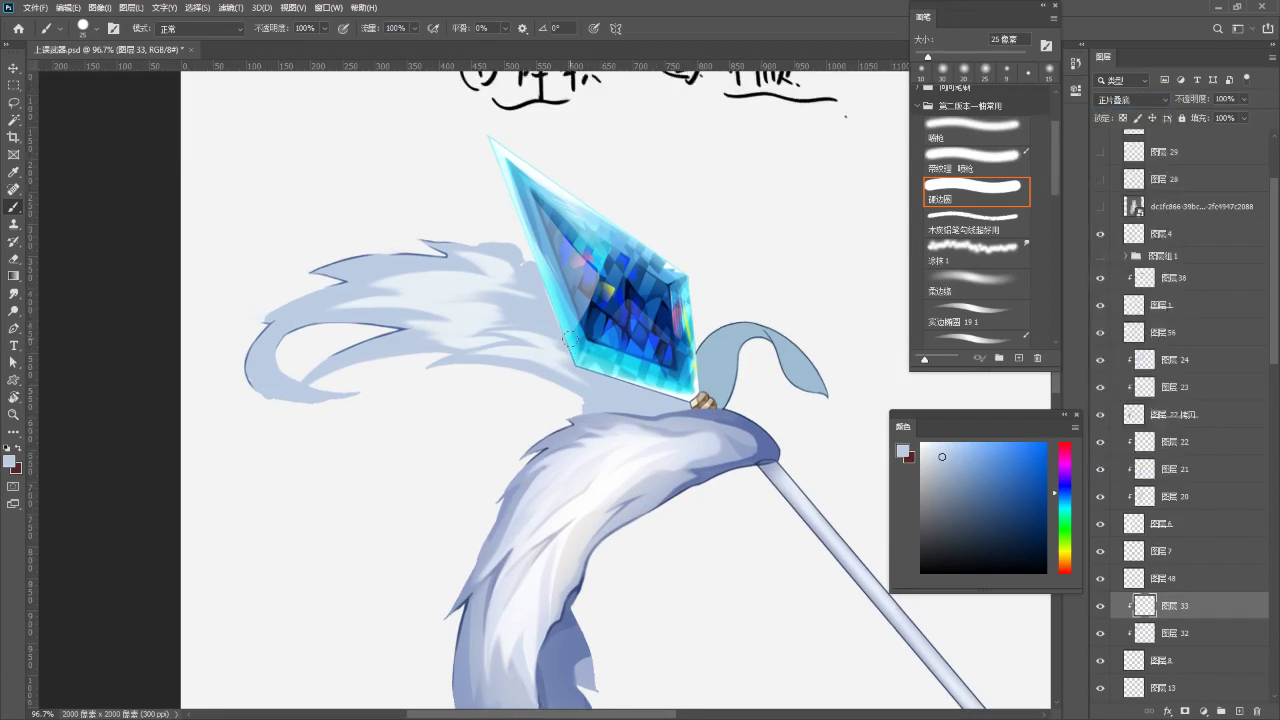
scroll(596, 370, "up", 1)
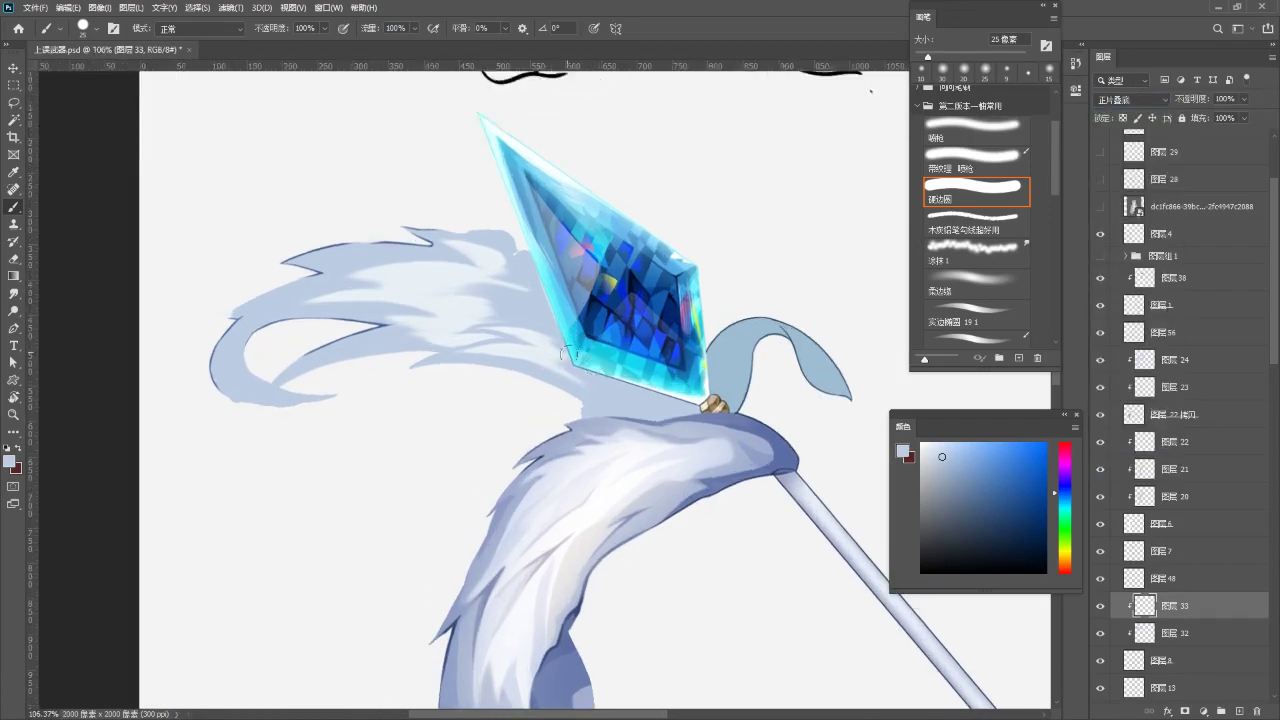
left_click_drag(594, 364, 538, 312)
left_click_drag(573, 376, 585, 378)
key("ctrl+z")
left_click_drag(547, 322, 622, 361)
key("ctrl+z")
key("ctrl+z")
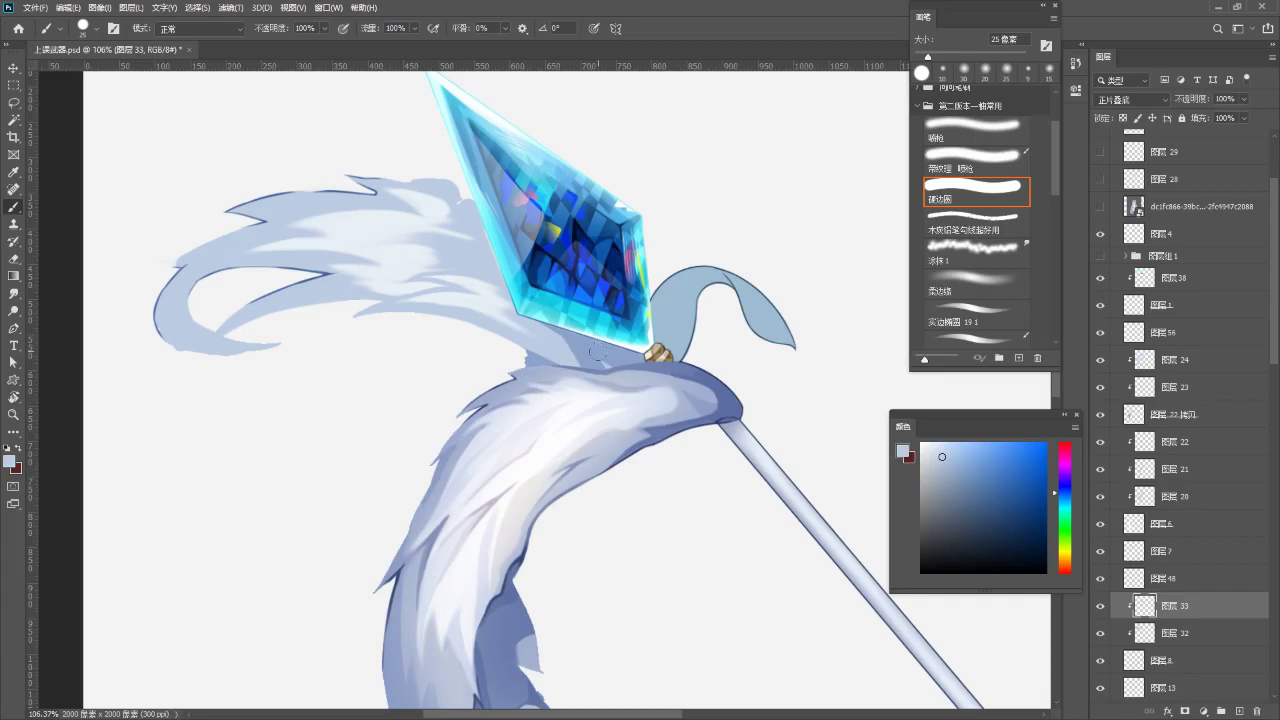
left_click_drag(593, 361, 638, 441)
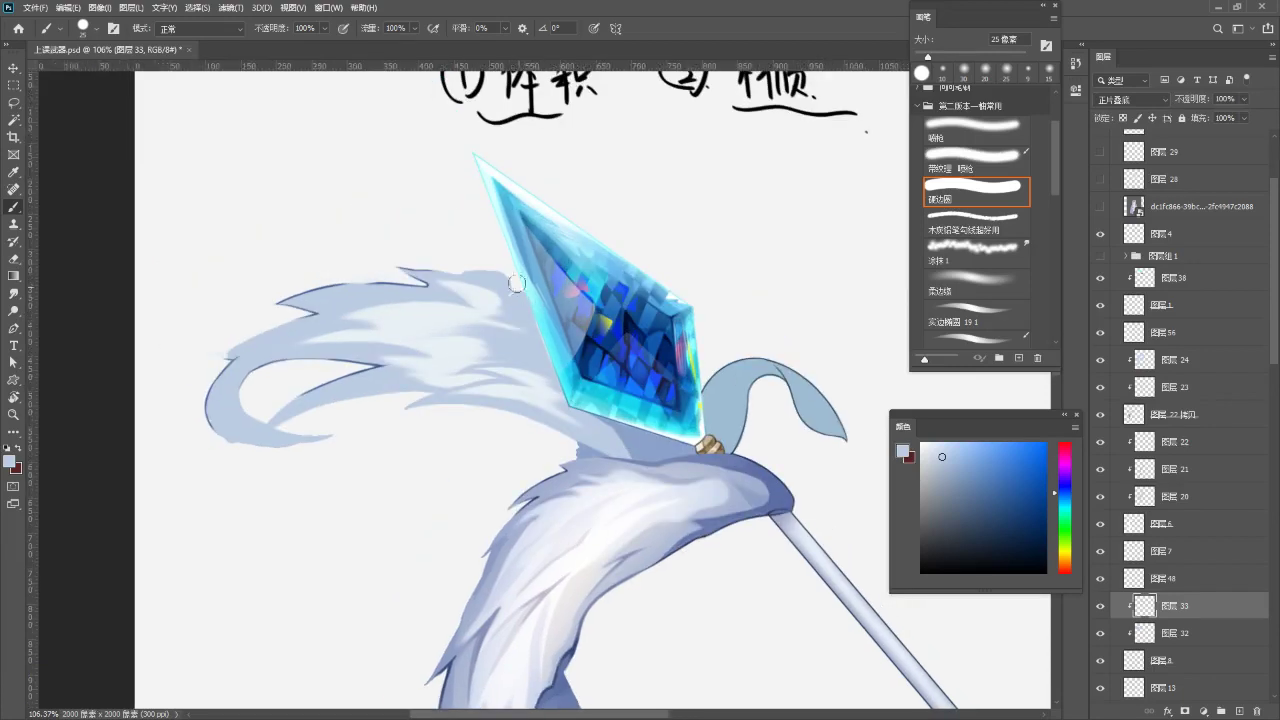
left_click_drag(519, 260, 503, 212)
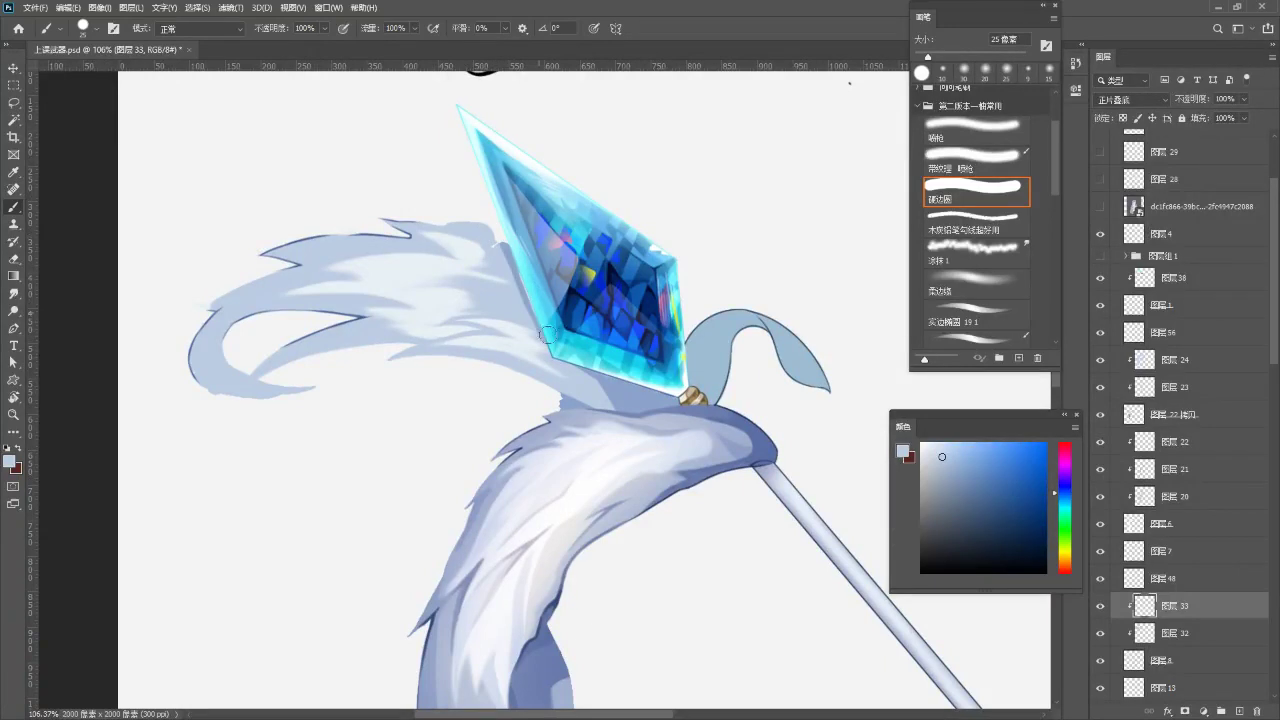
left_click_drag(468, 274, 520, 253)
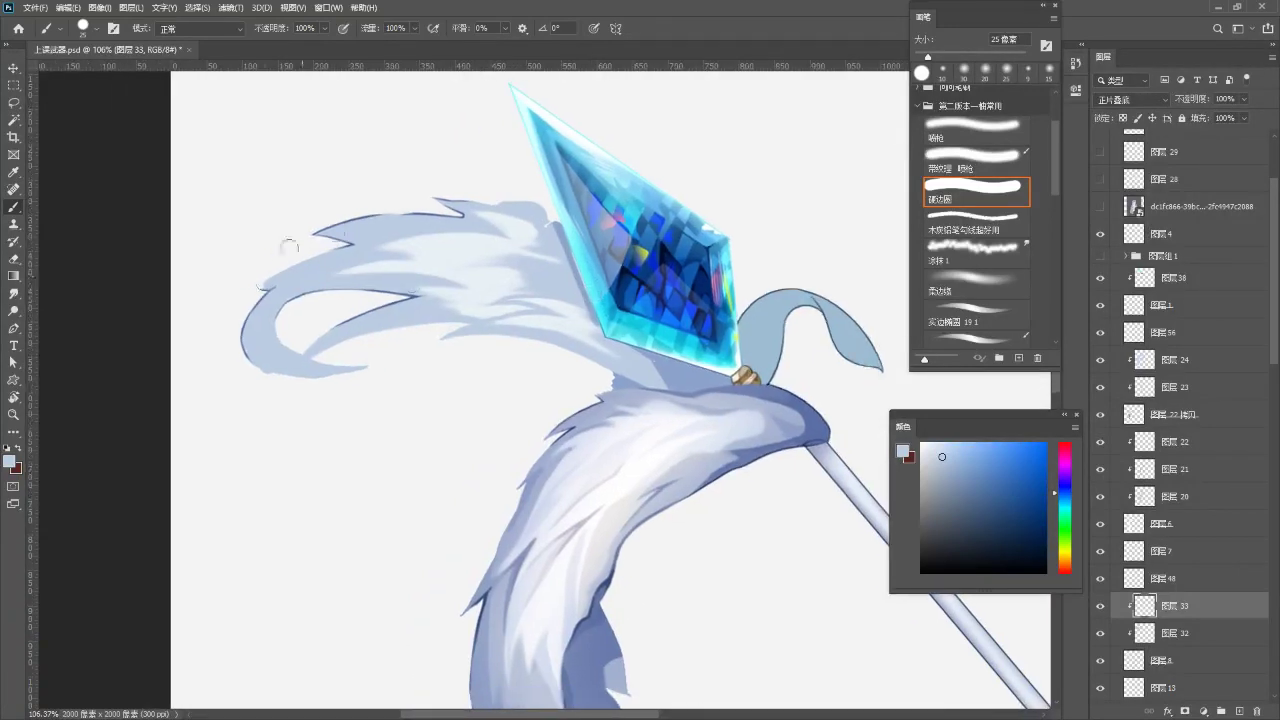
- Shade the outer edge of the fur's far left end and darken the body of its curled tip
mouse_move(285, 268)
left_mouse_down()
mouse_move(224, 293)
mouse_move(300, 259)
mouse_move(231, 302)
mouse_move(319, 250)
mouse_move(235, 302)
mouse_move(339, 247)
left_mouse_up()
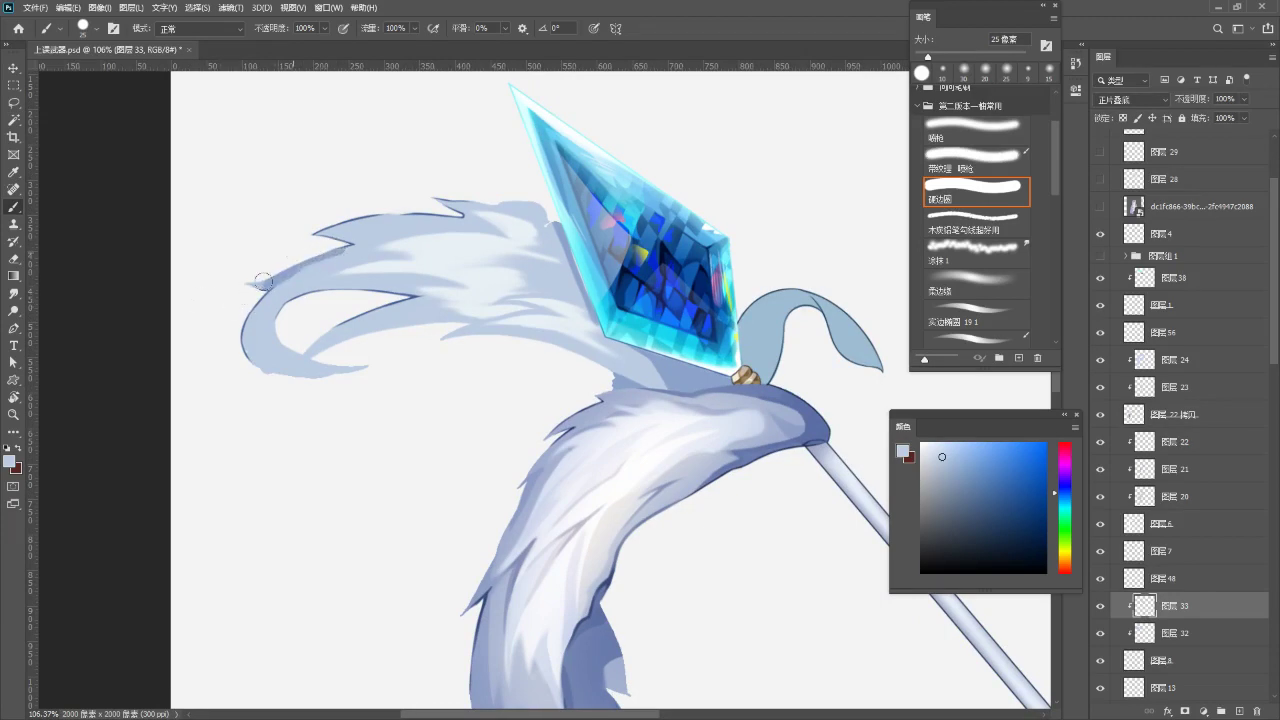
left_click_drag(263, 306, 256, 372)
mouse_move(284, 308)
left_mouse_down()
mouse_move(269, 388)
mouse_move(288, 313)
mouse_move(249, 345)
mouse_move(299, 340)
mouse_move(290, 377)
mouse_move(298, 351)
mouse_move(279, 339)
mouse_move(314, 369)
mouse_move(367, 372)
mouse_move(351, 320)
mouse_move(368, 306)
mouse_move(337, 330)
mouse_move(308, 346)
left_mouse_up()
key("ctrl+z")
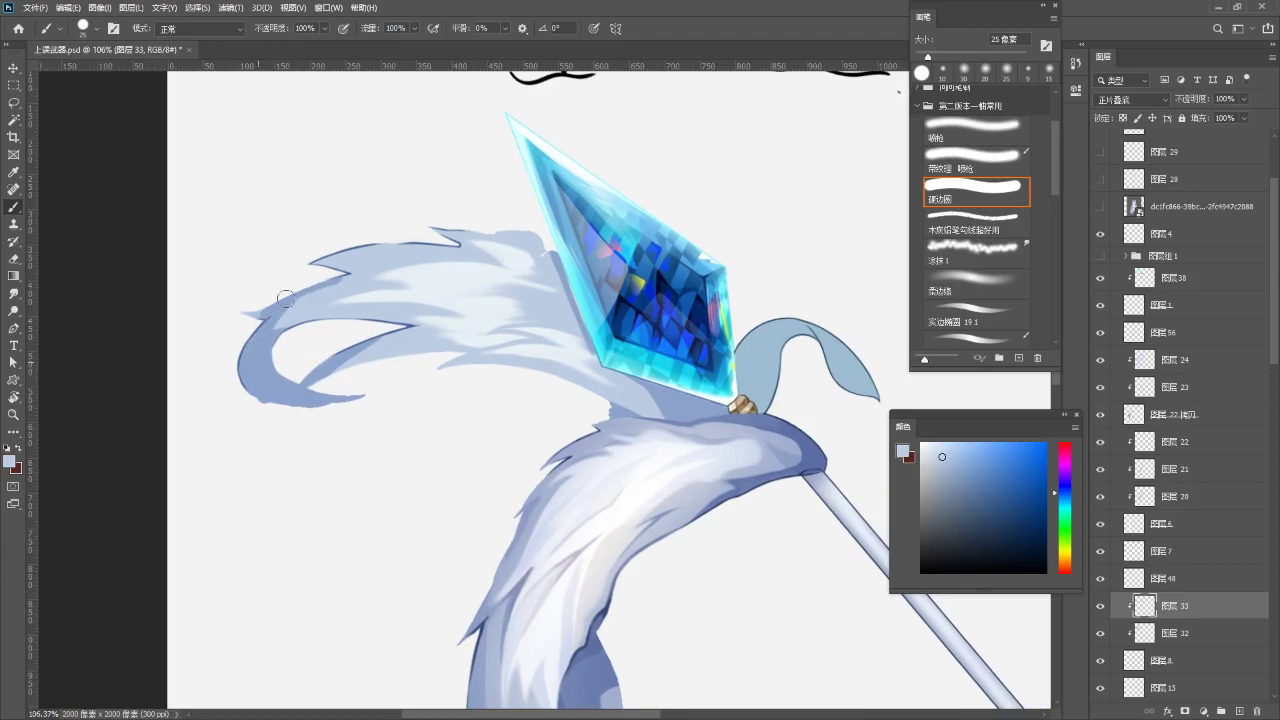
- Paint a shadow band along the strand above the curl's opening, undoing and repainting strokes until it follows the fur
key("ctrl+z")
mouse_move(309, 313)
left_mouse_down()
mouse_move(363, 325)
mouse_move(255, 338)
mouse_move(322, 307)
mouse_move(248, 366)
mouse_move(322, 289)
mouse_move(249, 375)
mouse_move(382, 311)
left_mouse_up()
key("ctrl+z")
key("ctrl+z")
mouse_move(277, 325)
left_mouse_down()
mouse_move(373, 326)
mouse_move(272, 334)
mouse_move(321, 313)
mouse_move(394, 315)
mouse_move(342, 311)
mouse_move(256, 334)
mouse_move(413, 342)
left_mouse_up()
key("ctrl+z")
key("ctrl+z")
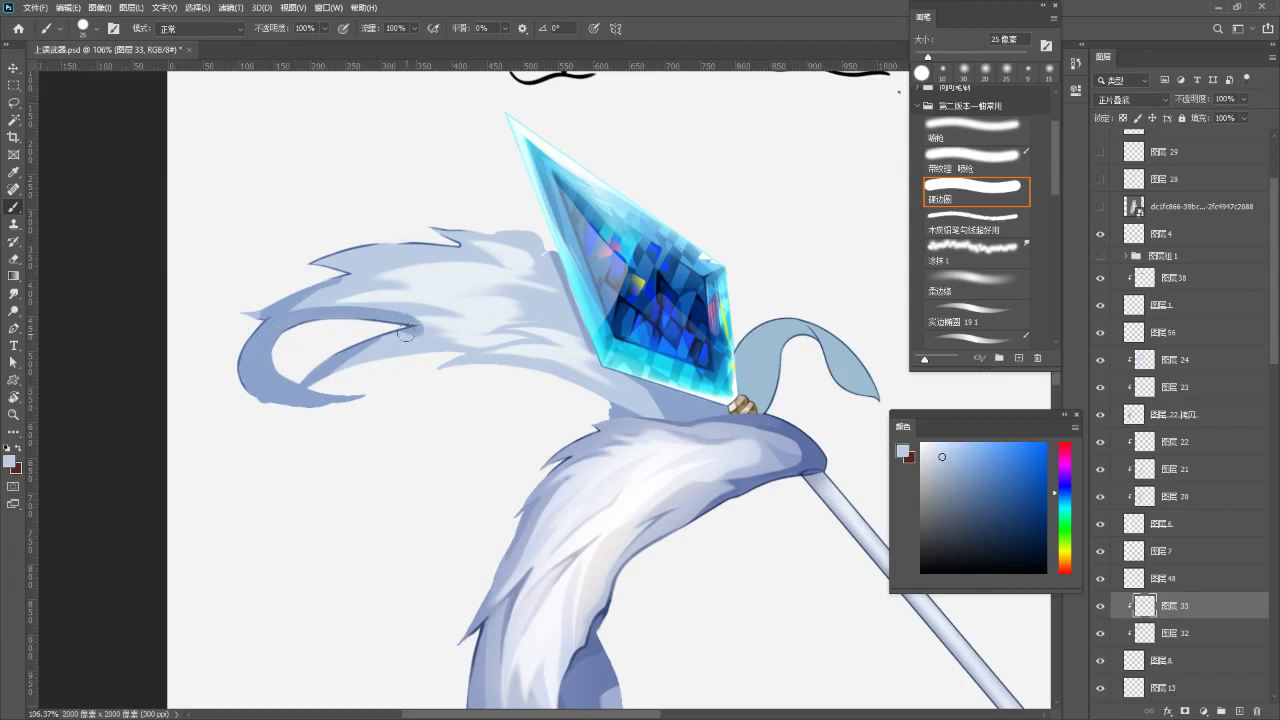
key("ctrl+z")
left_click_drag(275, 326, 425, 340)
- Shade the lower strand inside the curl with the Brush, reducing it to 10 px for the narrow part
key("e")
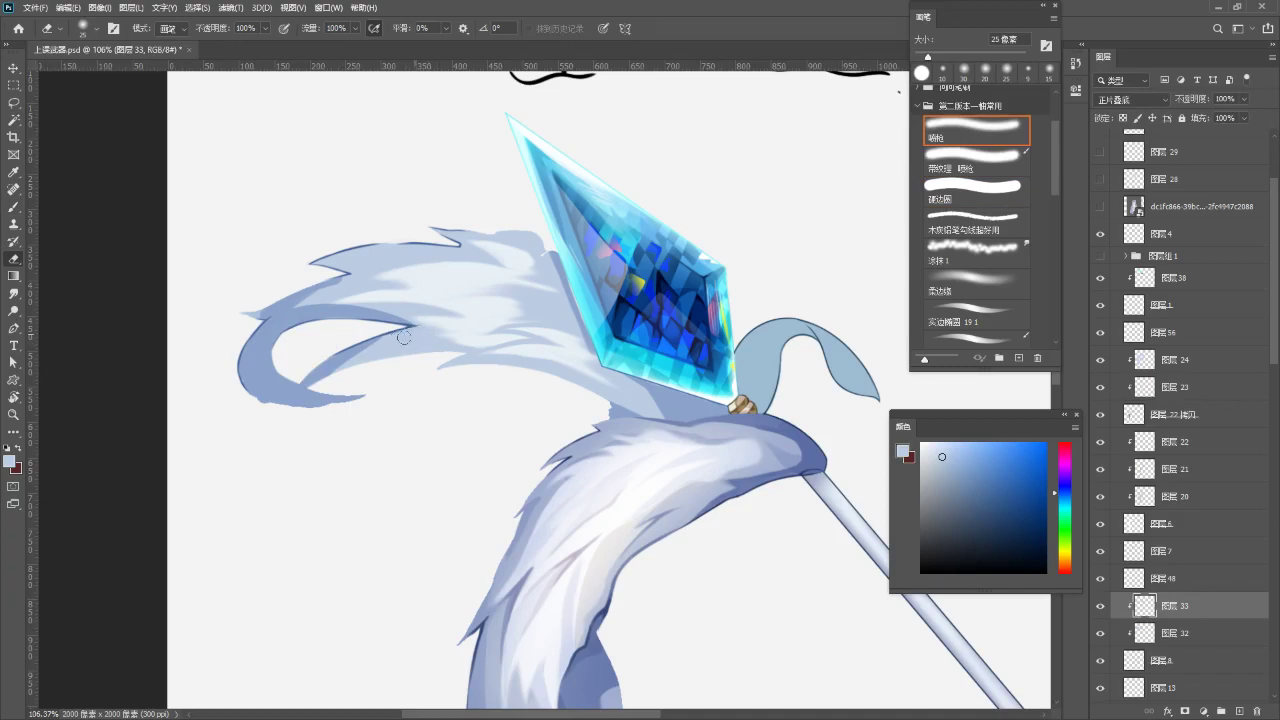
key("b")
mouse_move(406, 333)
left_mouse_down()
mouse_move(376, 345)
mouse_move(374, 330)
mouse_move(399, 339)
mouse_move(332, 377)
mouse_move(378, 344)
mouse_move(347, 359)
left_mouse_up()
key("e")
key("bracketleft")
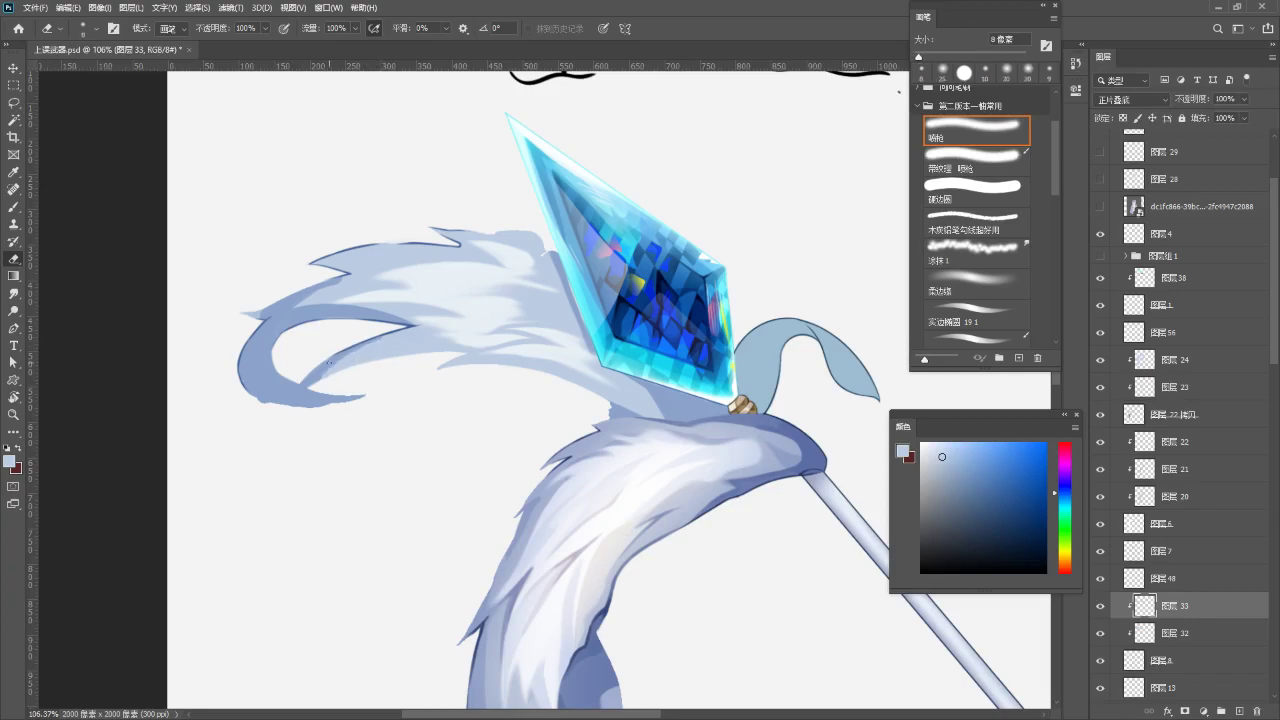
key("b")
key("bracketright")
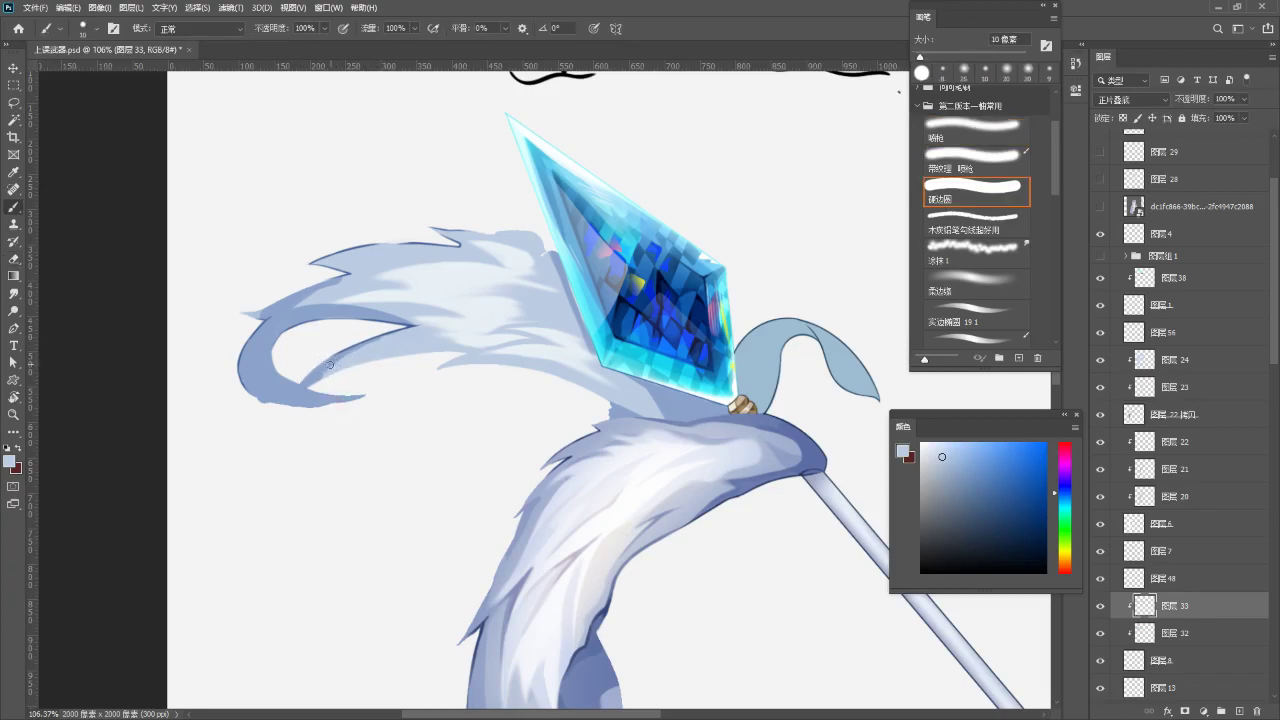
mouse_move(326, 374)
left_mouse_down()
mouse_move(413, 329)
mouse_move(317, 370)
mouse_move(352, 353)
mouse_move(385, 336)
left_mouse_up()
- Shade the upper fur tufts and deepen the shadow beside and below the crystal with the Brush at 25 px
key("bracketright")
mouse_move(318, 250)
left_mouse_down()
mouse_move(372, 236)
mouse_move(341, 260)
mouse_move(401, 227)
mouse_move(326, 257)
mouse_move(448, 229)
mouse_move(412, 221)
mouse_move(474, 209)
mouse_move(526, 218)
mouse_move(439, 211)
left_mouse_up()
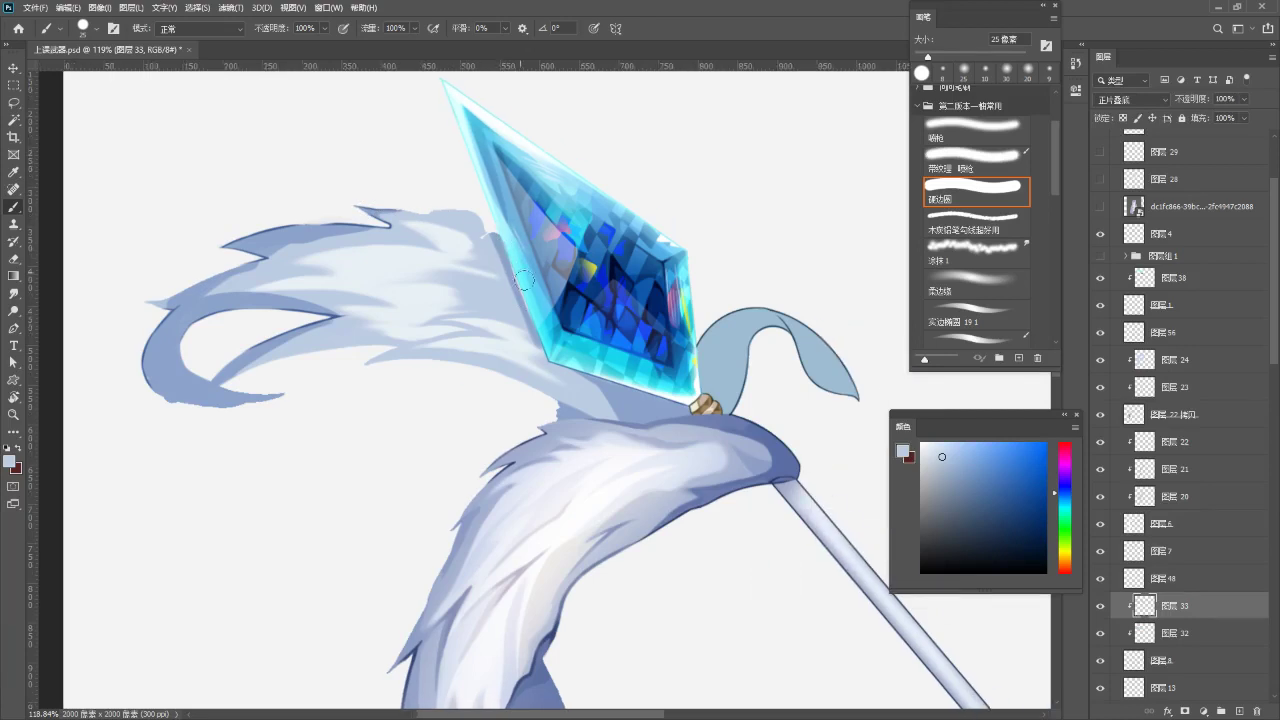
mouse_move(521, 277)
left_mouse_down()
mouse_move(506, 310)
mouse_move(529, 314)
left_mouse_up()
key("ctrl+z")
key("z")
mouse_move(554, 266)
left_mouse_down()
mouse_move(500, 260)
mouse_move(542, 282)
left_mouse_up()
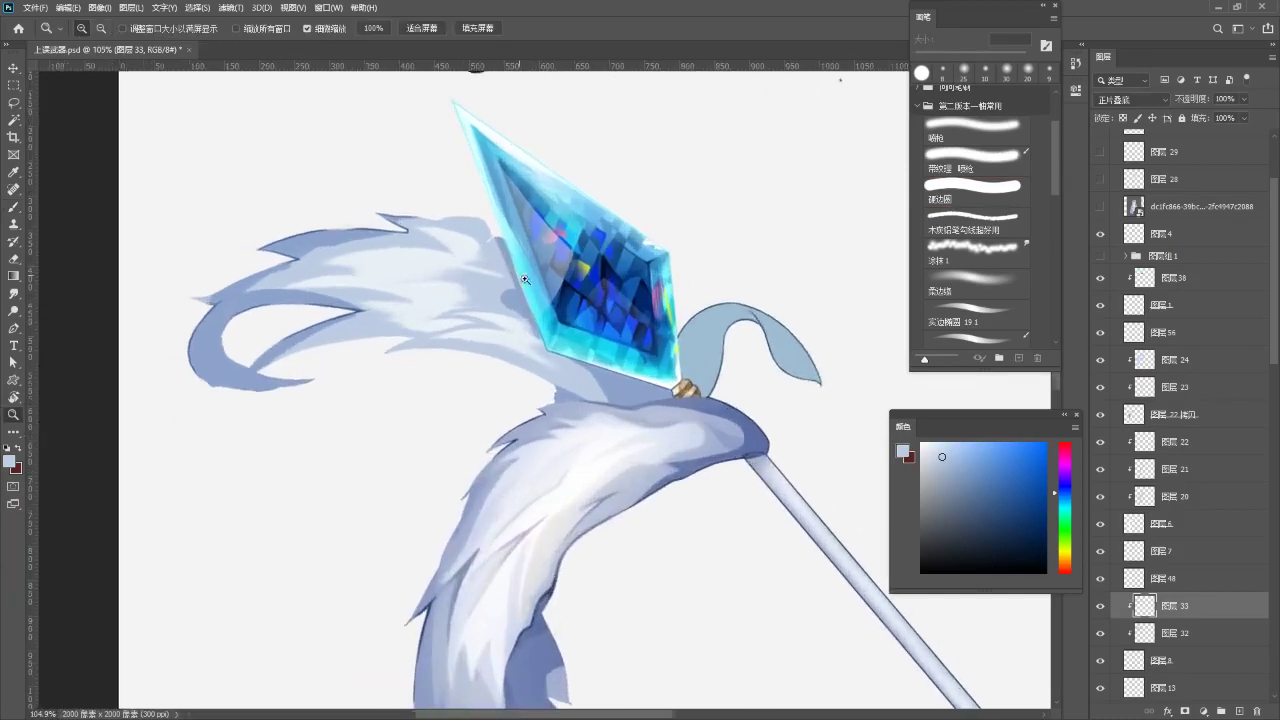
left_click_drag(555, 353, 520, 318)
key("b")
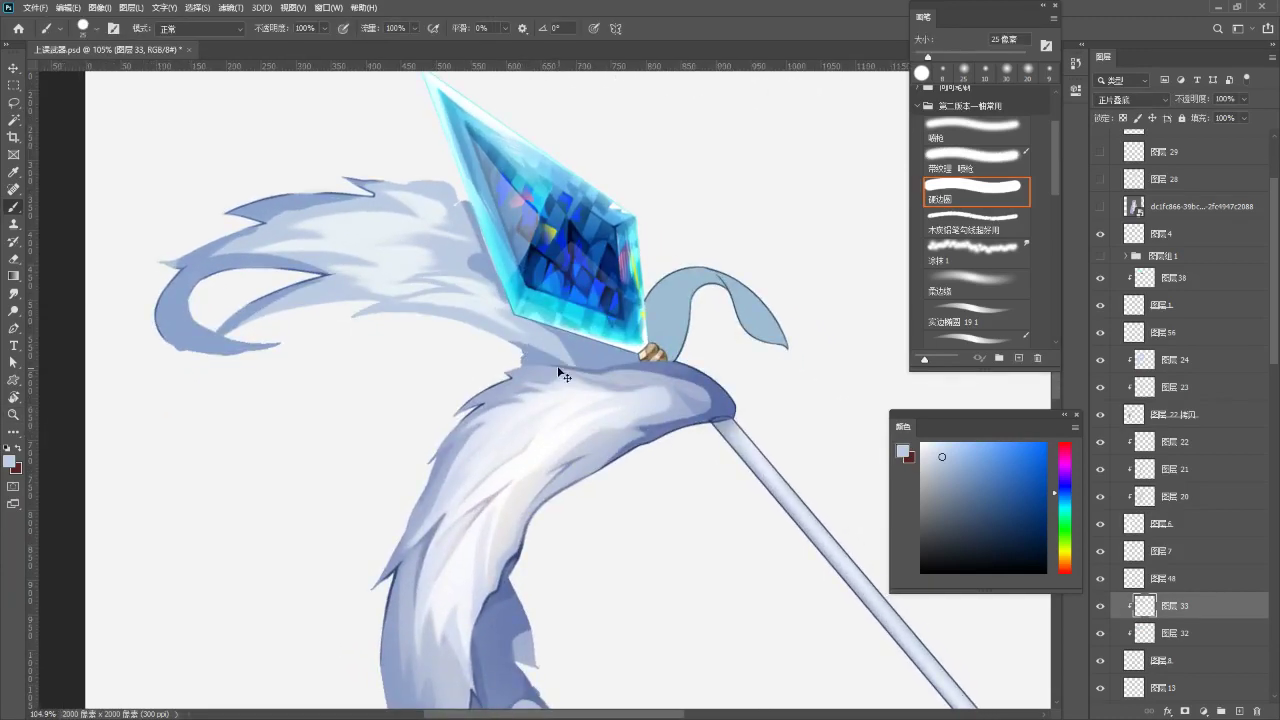
left_click_drag(497, 346, 560, 360)
left_click_drag(556, 343, 584, 387)
- Blend the shadow beside the crystal's left edge into the pale fur with the Smudge tool, enlarging it to 30 px
key("z")
mouse_move(487, 366)
left_mouse_down()
mouse_move(457, 377)
mouse_move(478, 374)
left_mouse_up()
left_click_drag(470, 352, 474, 389)
key("r")
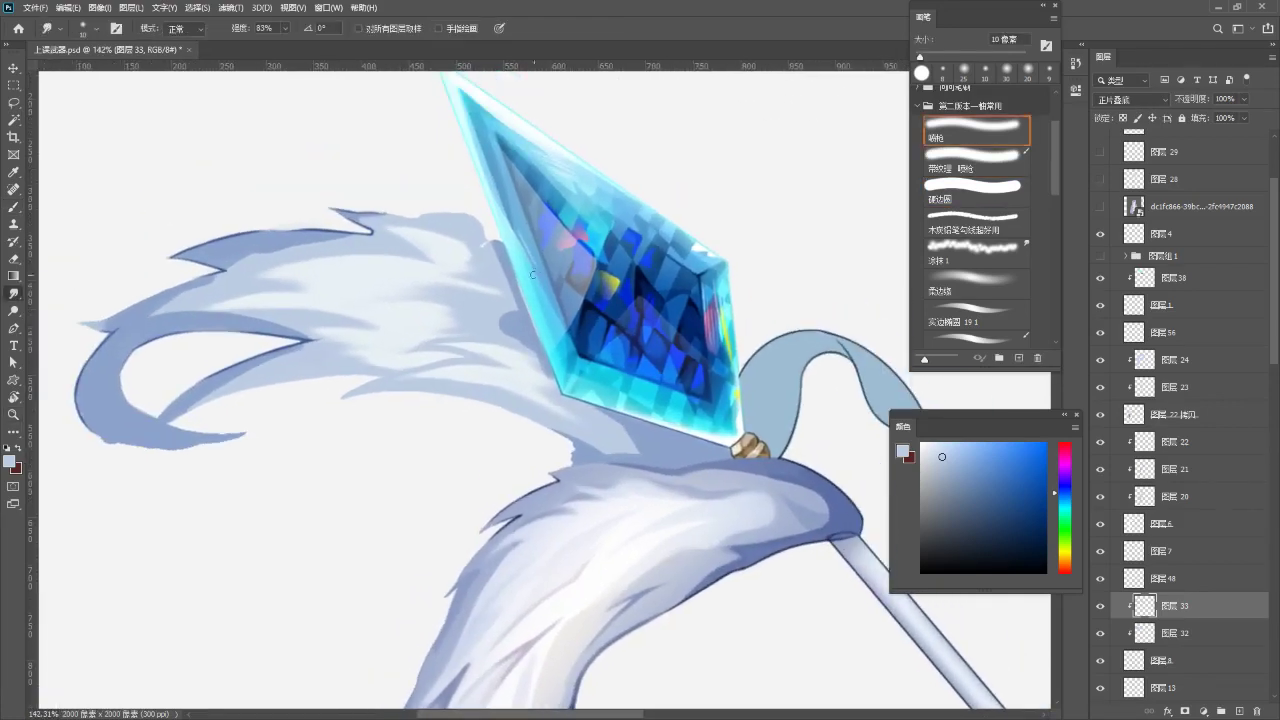
key("bracketright")
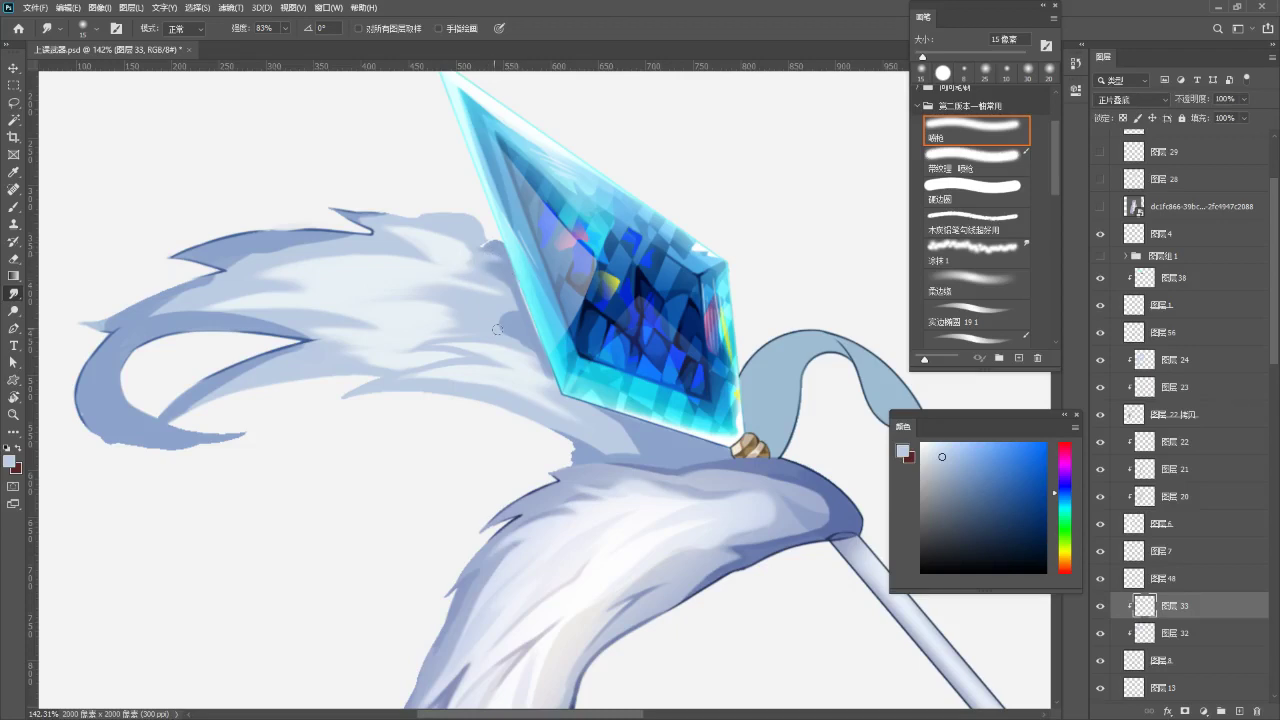
key("bracketright")
key("bracketright")
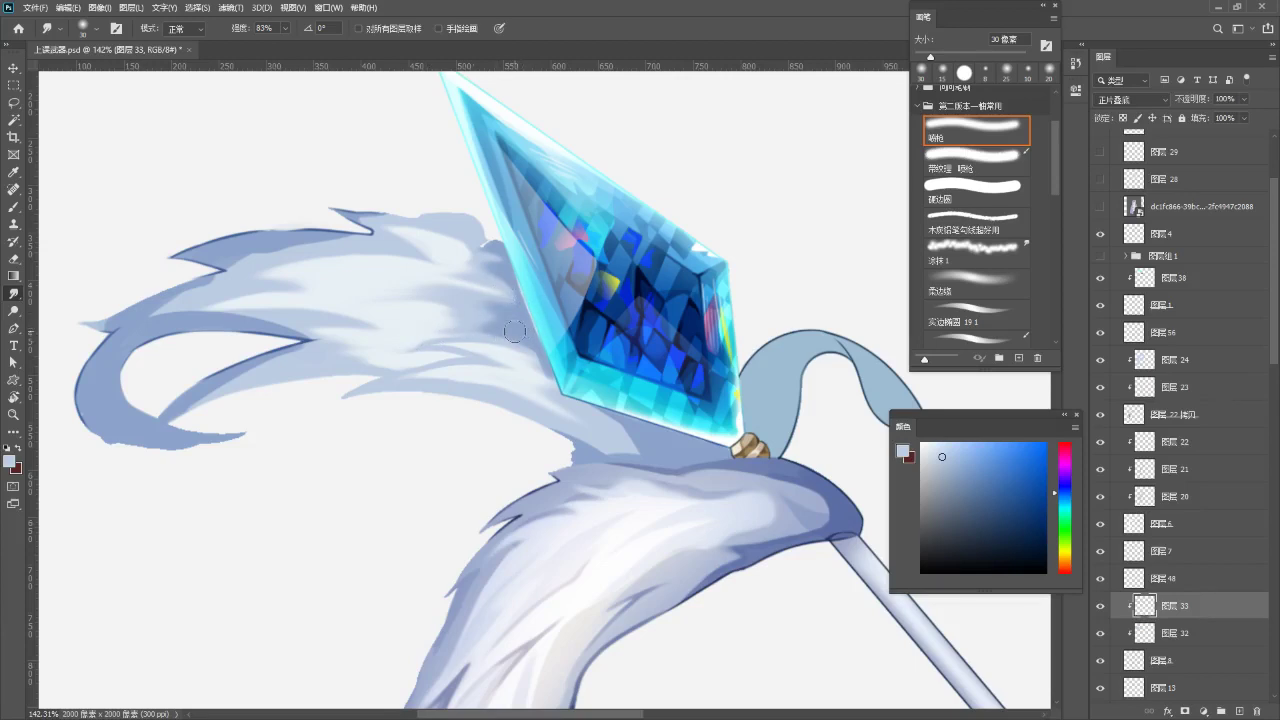
left_click_drag(516, 325, 497, 248)
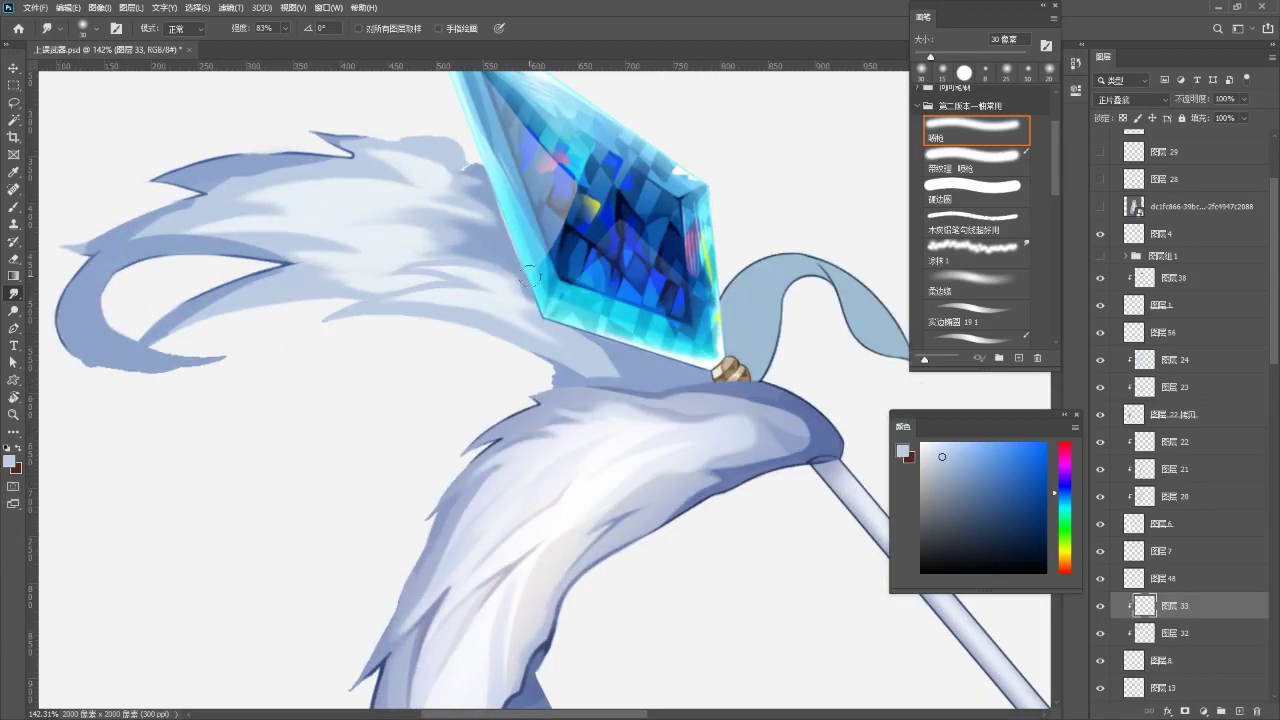
- Blend the shadow near the crystal's lower left corner with the Smudge tool at 15 px, redoing the stroke made too large
left_click_drag(541, 302, 456, 284)
key("ctrl+z")
key("bracketleft")
key("bracketleft")
key("bracketleft")
left_click_drag(534, 299, 475, 282)
left_click_drag(611, 271, 589, 221)
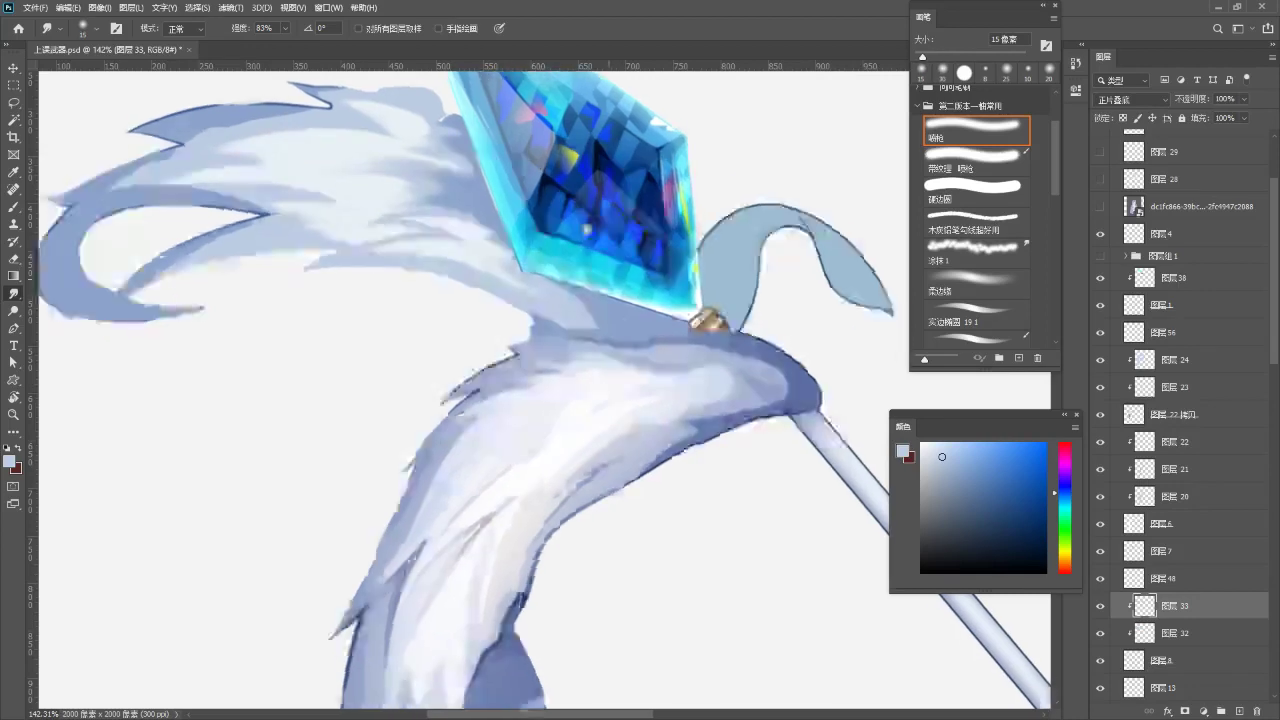
- Soften the shadow on the fur beneath the crystal with the Smudge tool at 20 px
key("bracketright")
key("bracketright")
key("bracketright")
key("bracketleft")
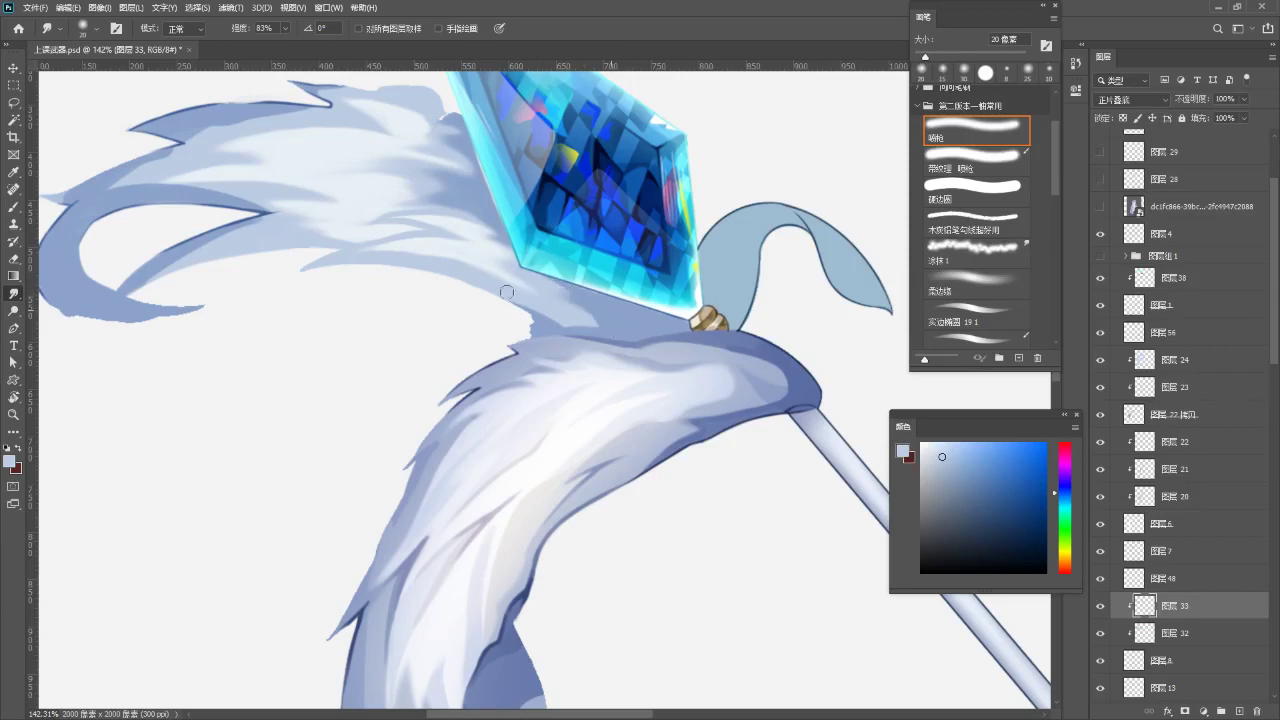
mouse_move(621, 330)
left_mouse_down()
mouse_move(574, 318)
mouse_move(560, 332)
left_mouse_up()
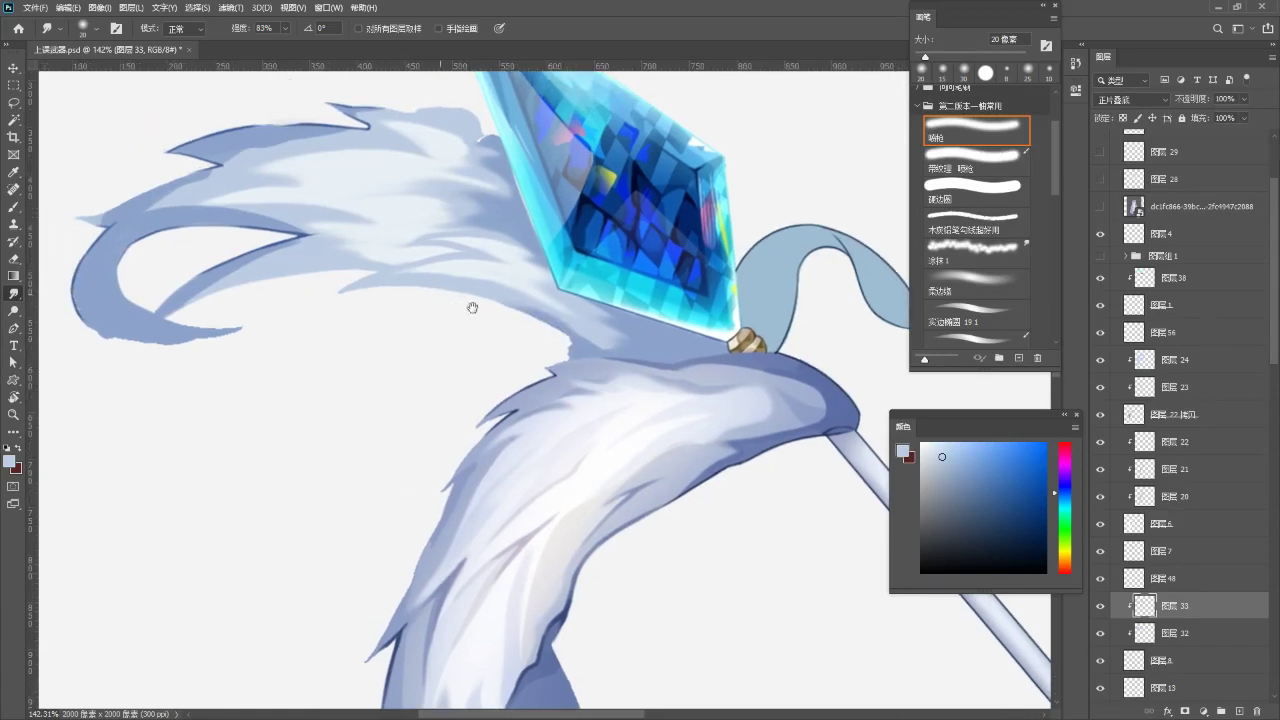
- Blend the shading on the strands around the curl and along the upper tufts with the 20 px Smudge tool
left_click_drag(440, 294, 571, 354)
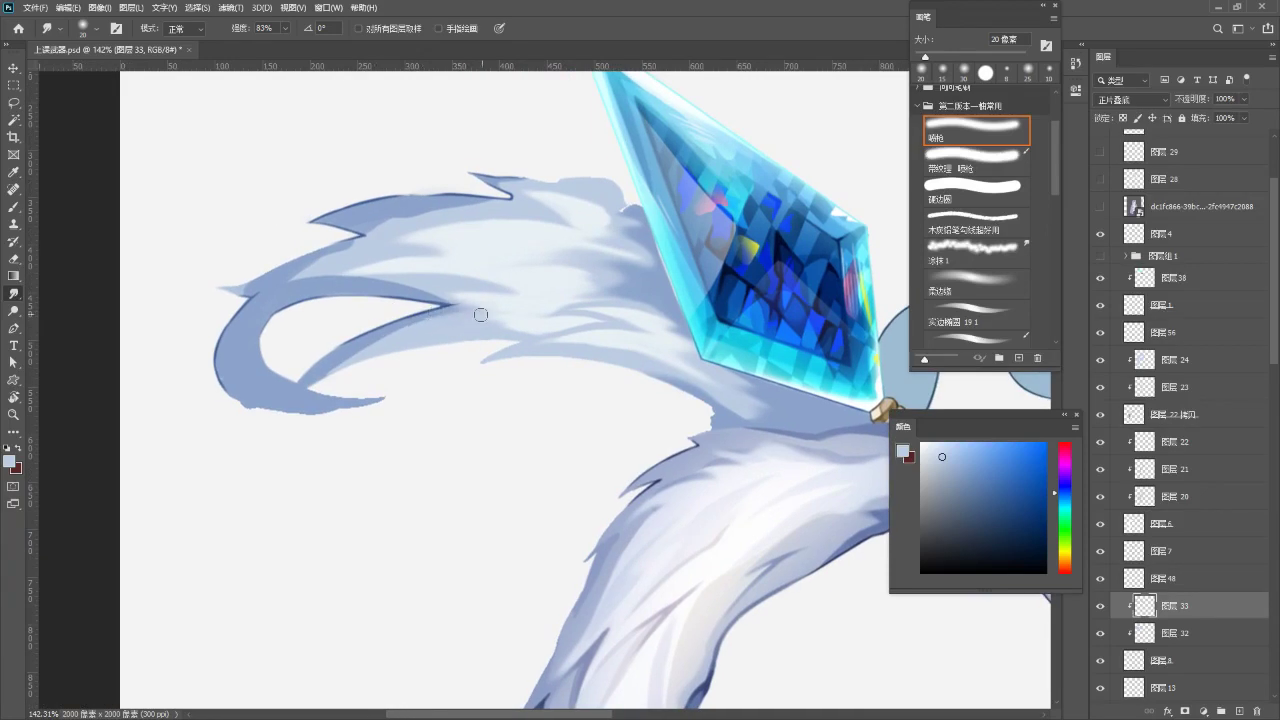
left_click_drag(350, 365, 431, 350)
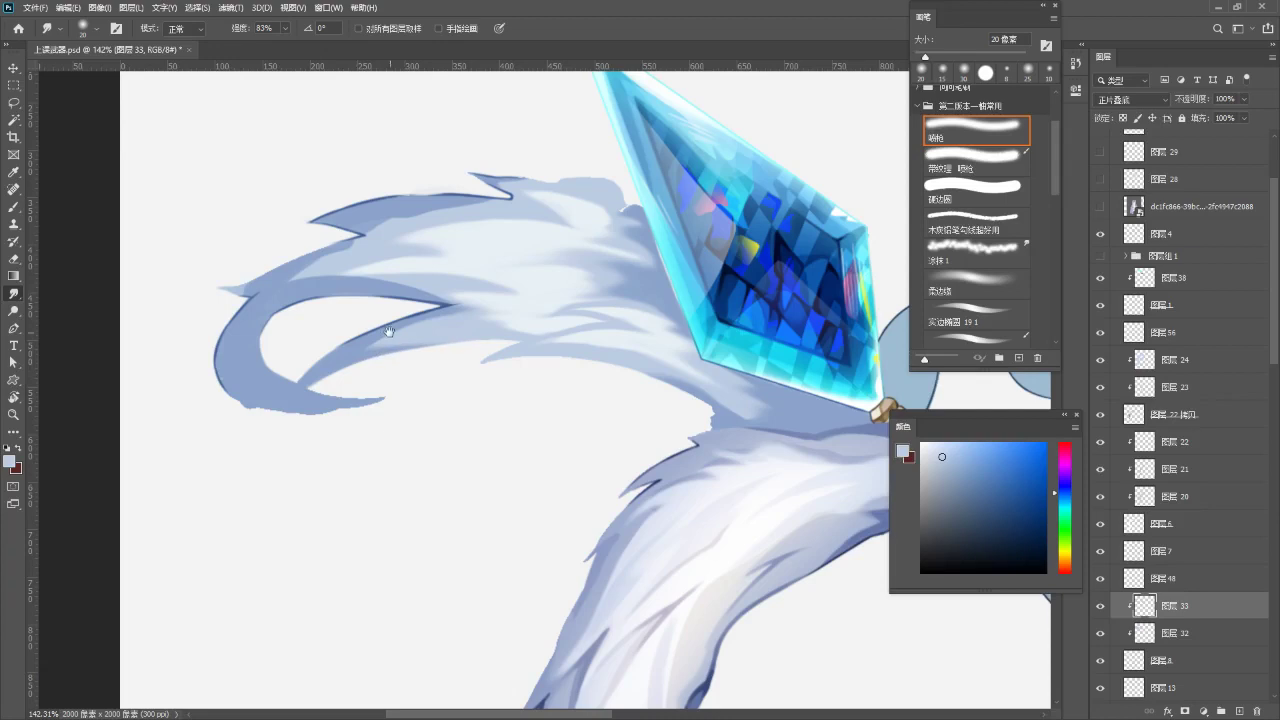
left_click_drag(405, 340, 380, 380)
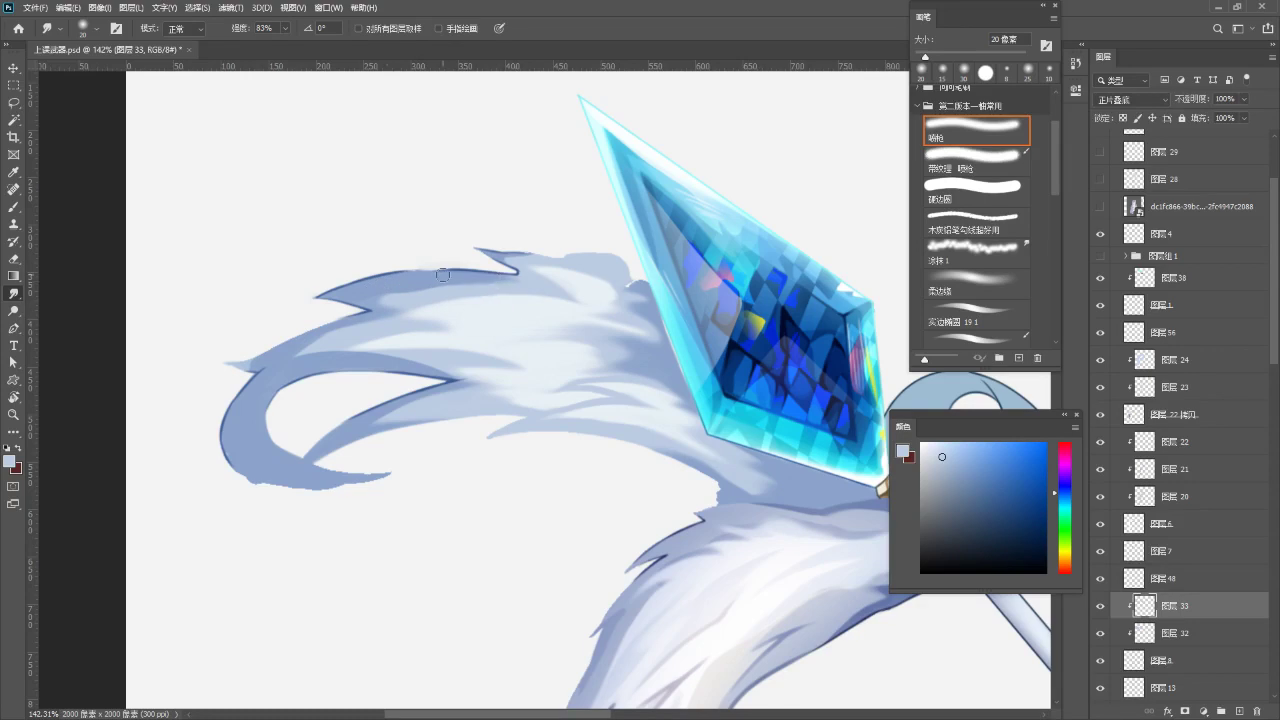
left_click_drag(564, 257, 490, 249)
- Refine the shadow transitions on the left tufts and the curl with the Smudge tool at 10 px
key("bracketleft")
key("bracketleft")
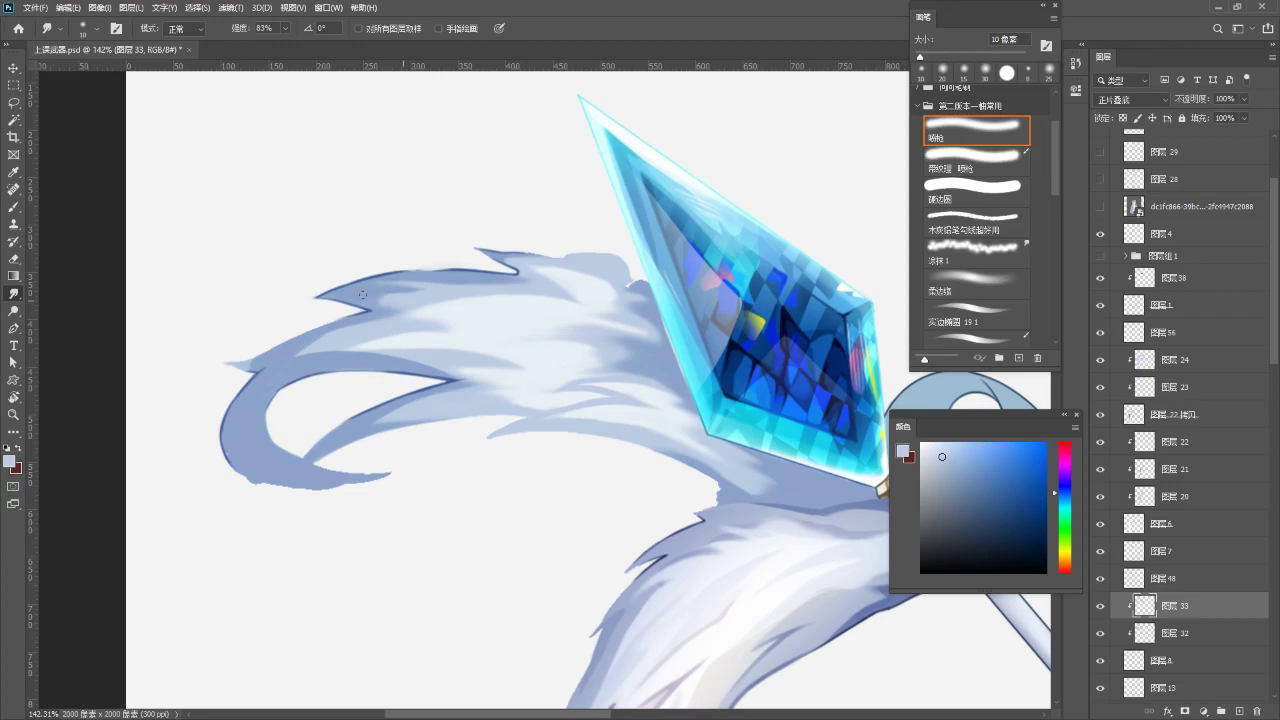
key("ctrl+space")
mouse_move(408, 325)
left_mouse_down()
mouse_move(358, 414)
mouse_move(444, 296)
left_mouse_up()
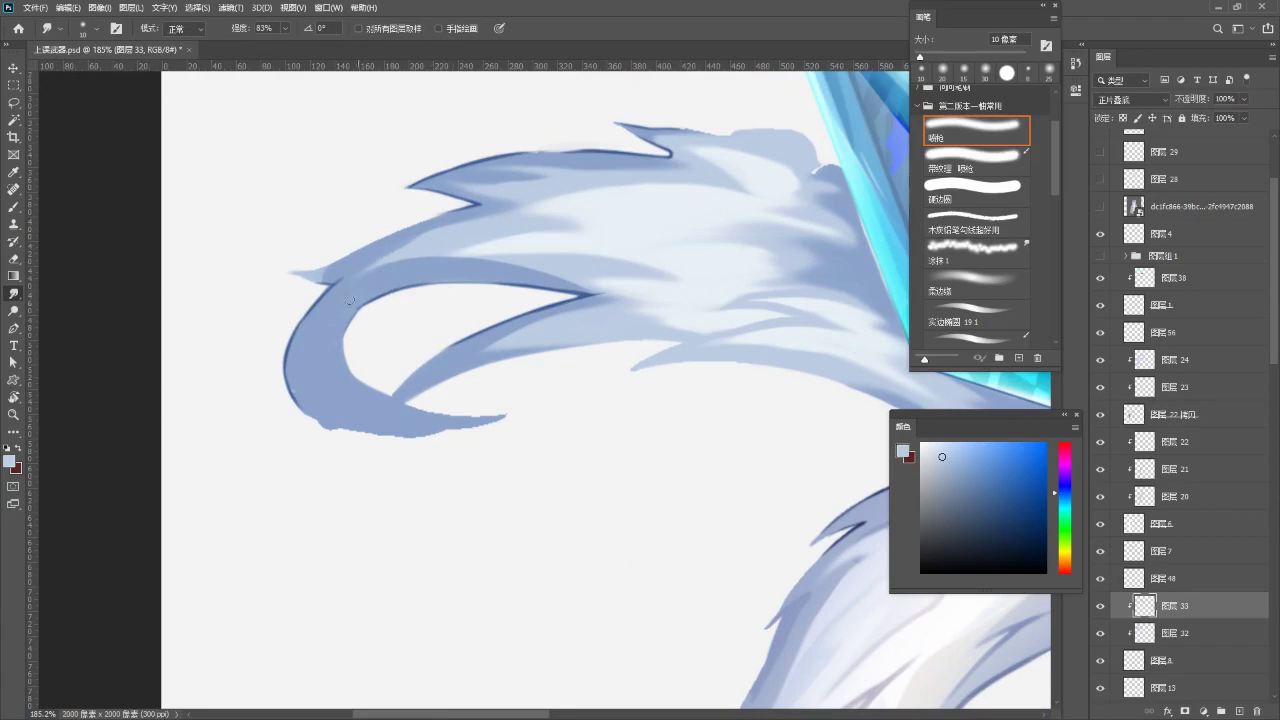
left_click_drag(437, 268, 357, 309)
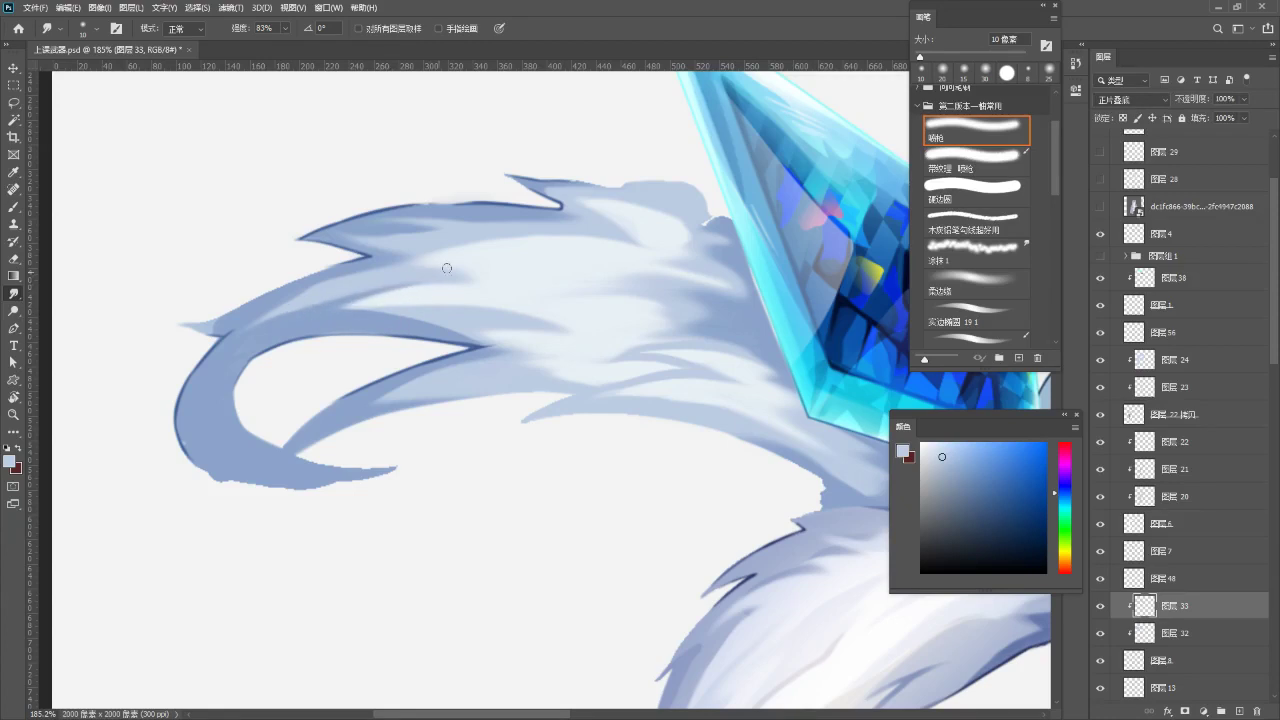
left_click_drag(430, 276, 404, 244)
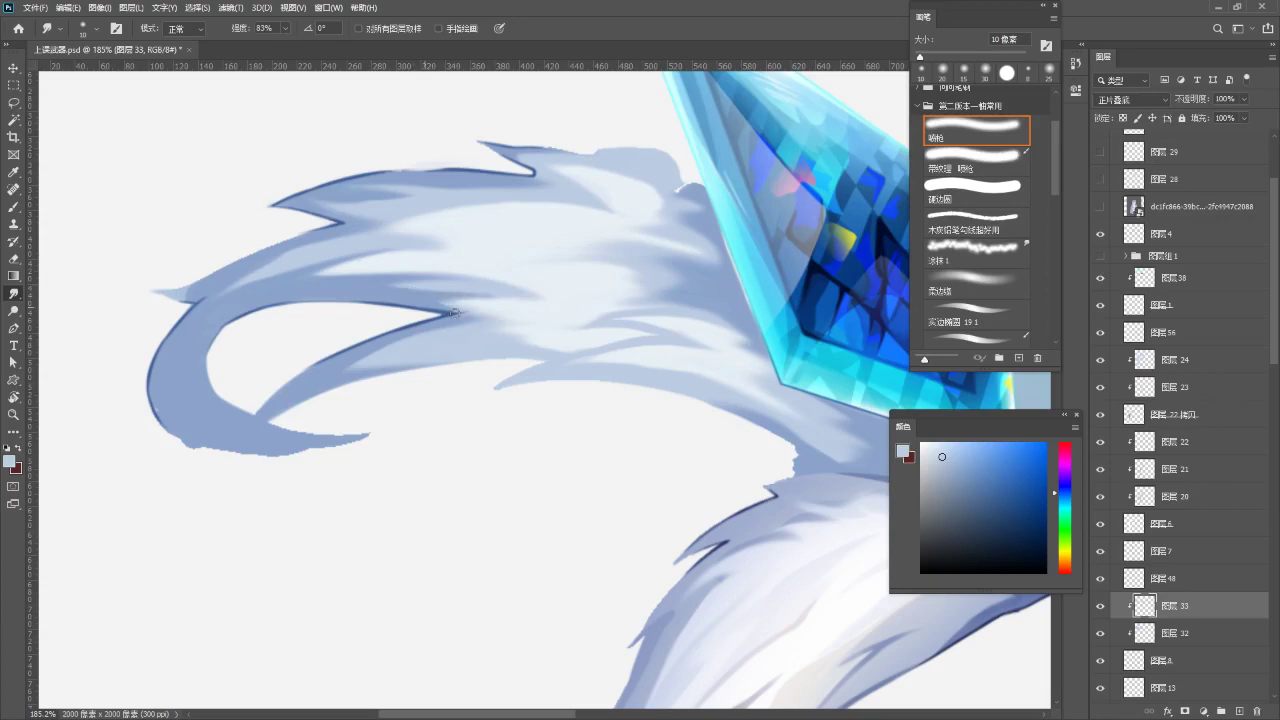
left_click_drag(450, 332, 368, 345)
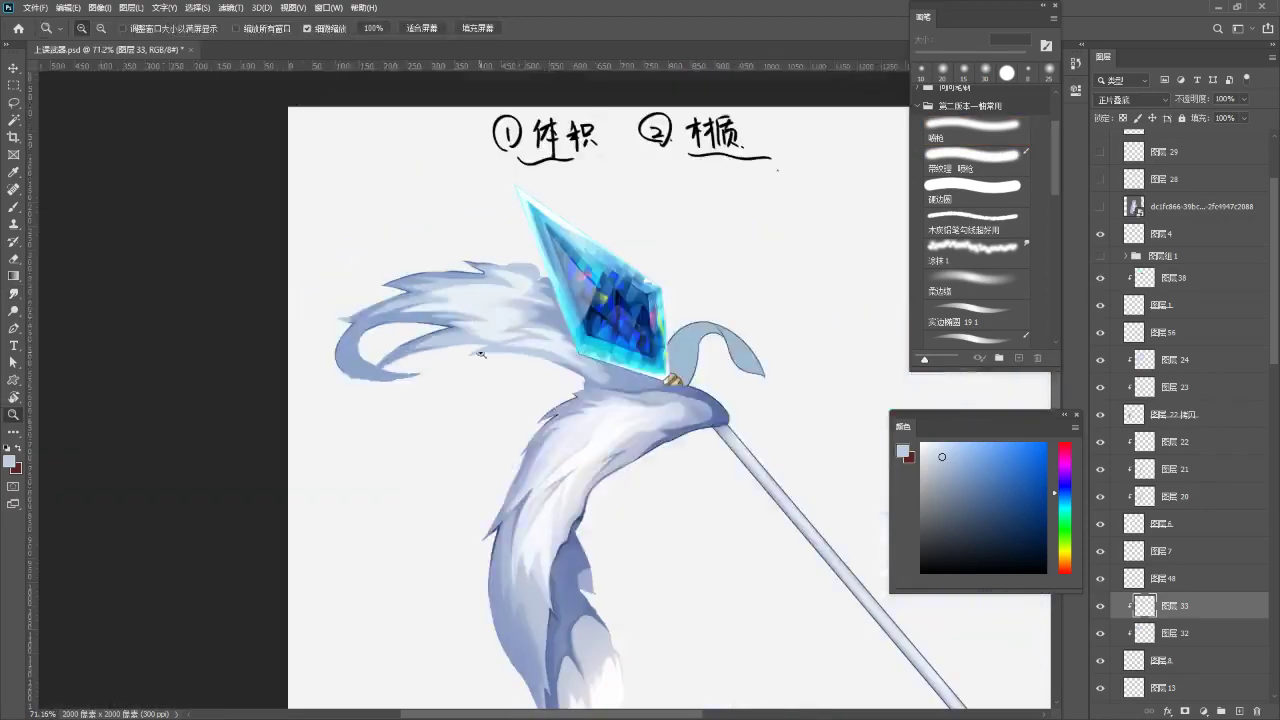
- Paint thin shadow lines along the fur's lowest strand with the hard round brush reduced to 5 px, undoing stray strokes
scroll(472, 343, "up", 3)
scroll(471, 331, "up", 3)
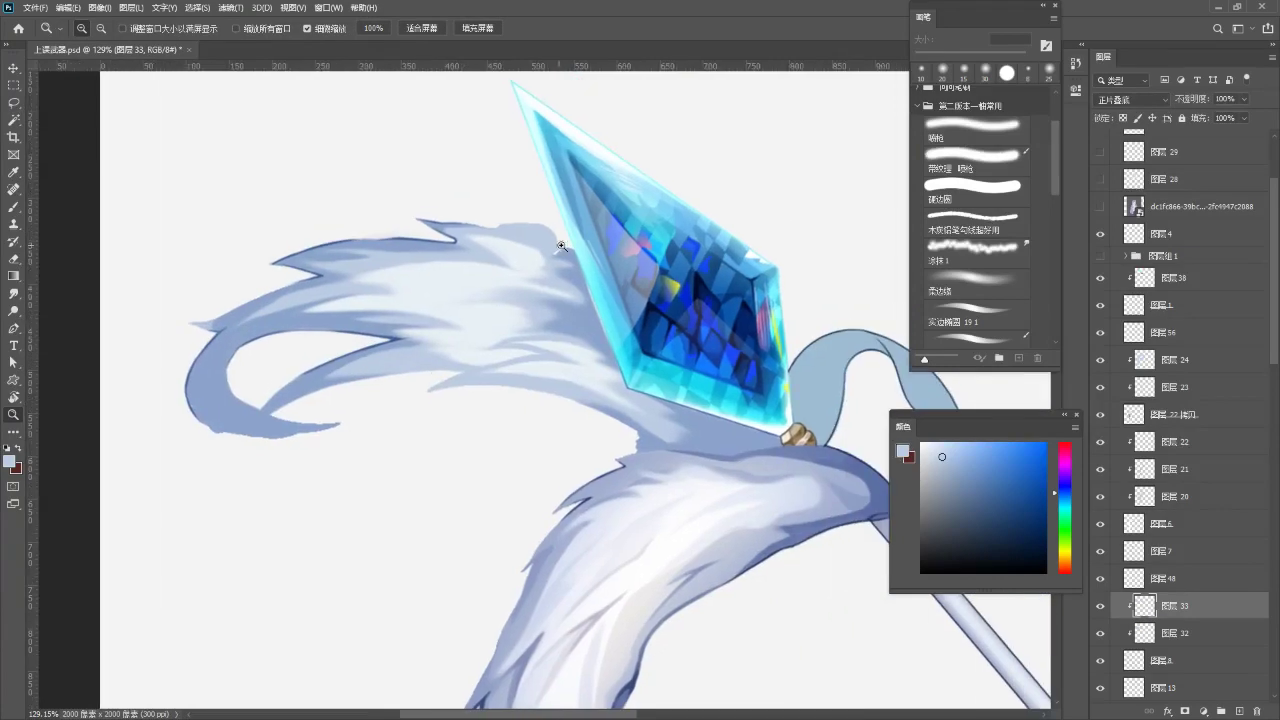
scroll(555, 290, "up", 2)
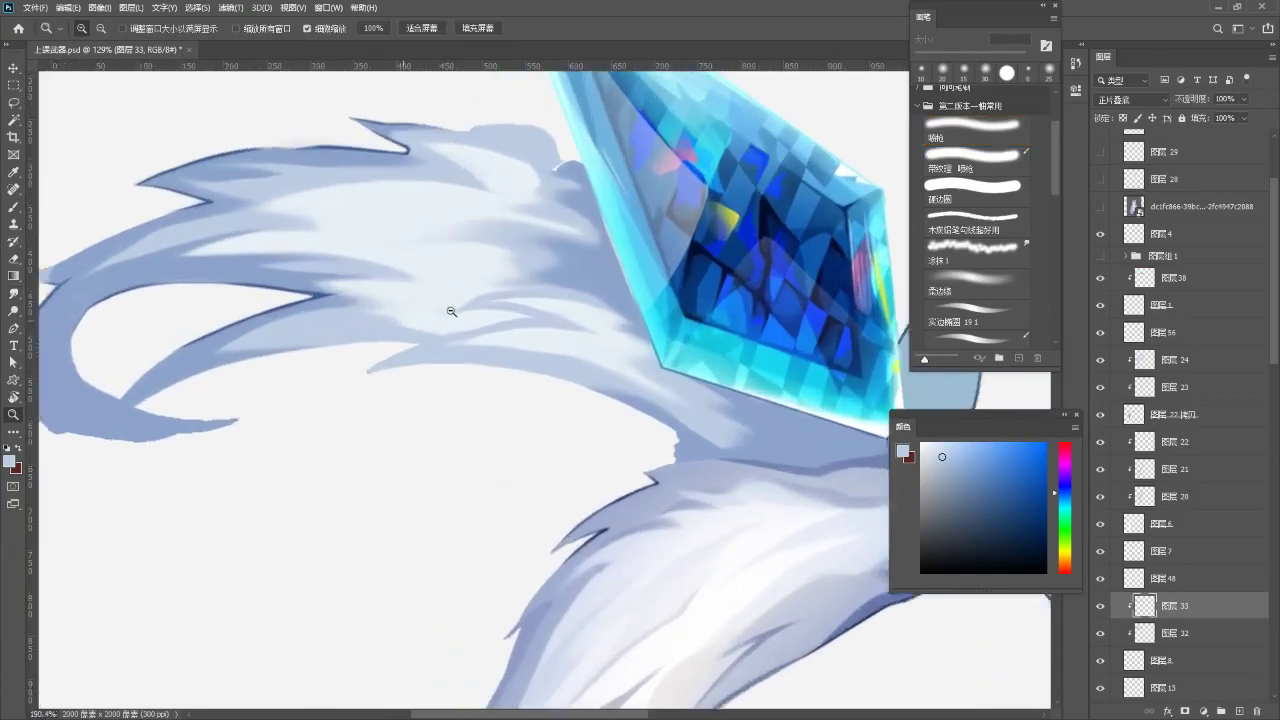
scroll(451, 312, "up", 2)
key("b")
key("bracketleft")
key("bracketleft")
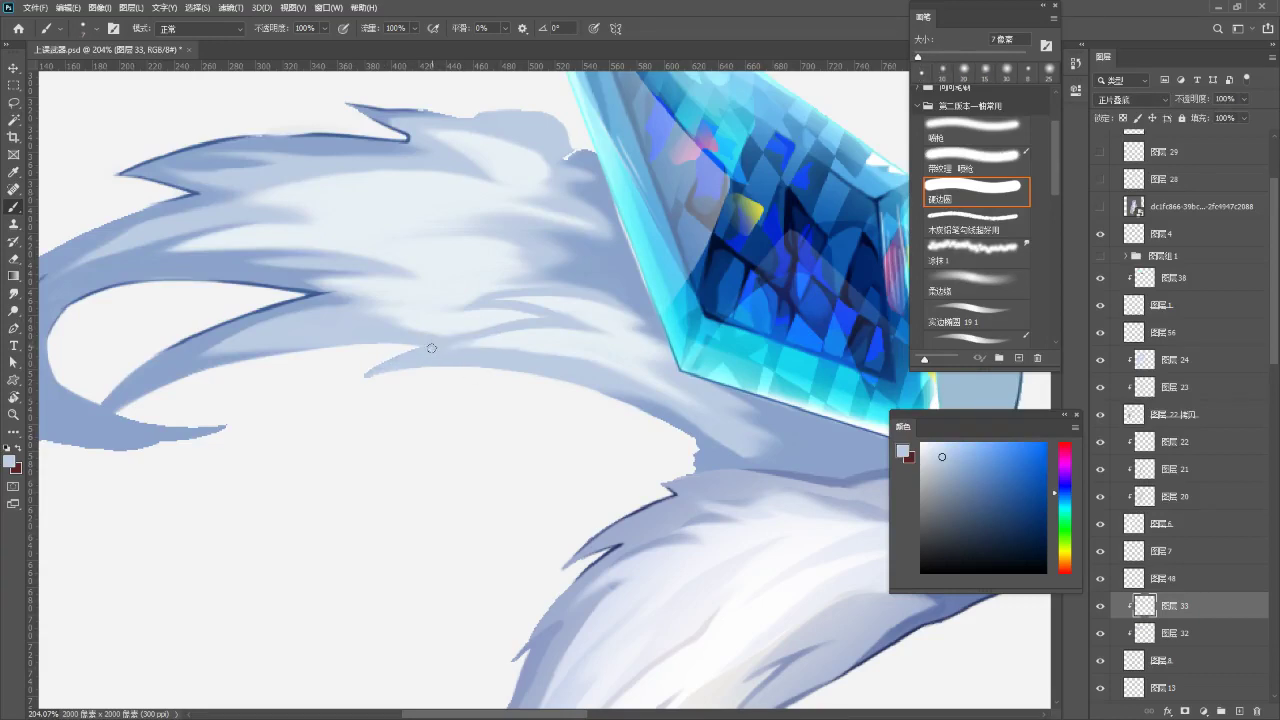
left_click_drag(366, 375, 556, 320)
key("ctrl+z")
mouse_move(370, 375)
left_mouse_down()
mouse_move(520, 326)
mouse_move(580, 323)
mouse_move(578, 336)
left_mouse_up()
key("ctrl+z")
key("ctrl+z")
mouse_move(492, 325)
left_mouse_down()
mouse_move(575, 325)
mouse_move(477, 305)
left_mouse_up()
key("ctrl+z")
key("ctrl+z")
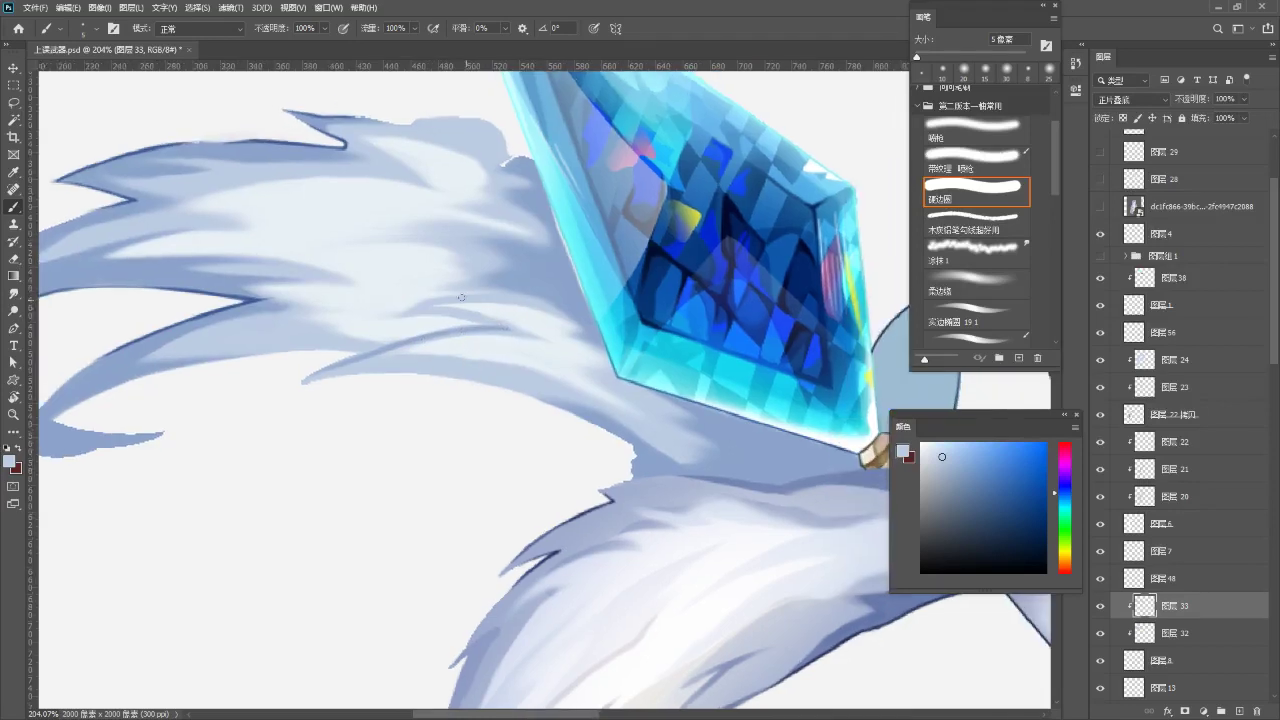
- Add fine 5 px shadow strokes to the small strands just above the lowest one, undoing the misplaced strokes
left_click_drag(399, 317, 544, 300)
key("ctrl+z")
key("ctrl+z")
left_click_drag(396, 317, 584, 314)
mouse_move(415, 311)
left_mouse_down()
mouse_move(476, 312)
mouse_move(417, 312)
mouse_move(510, 330)
mouse_move(450, 352)
mouse_move(481, 336)
mouse_move(396, 296)
left_mouse_up()
key("ctrl+z")
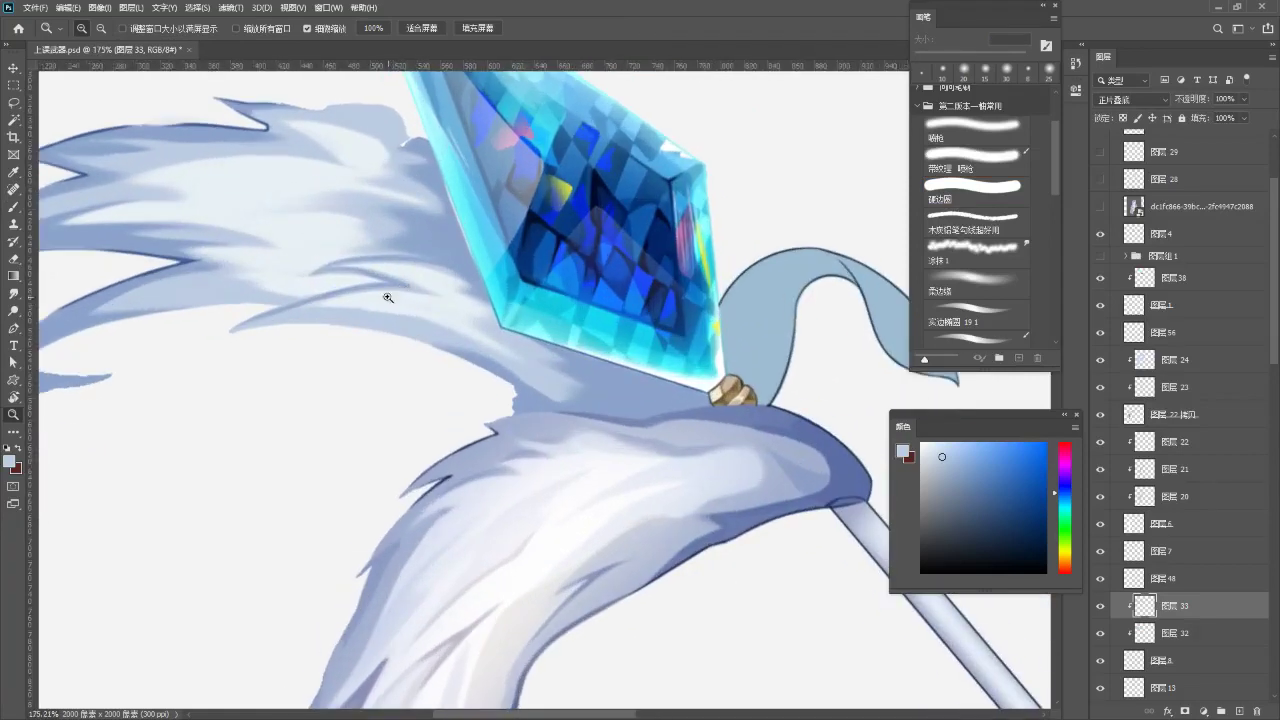
key("b")
mouse_move(232, 332)
left_mouse_down()
mouse_move(398, 318)
mouse_move(250, 328)
mouse_move(380, 318)
left_mouse_up()
key("ctrl+z")
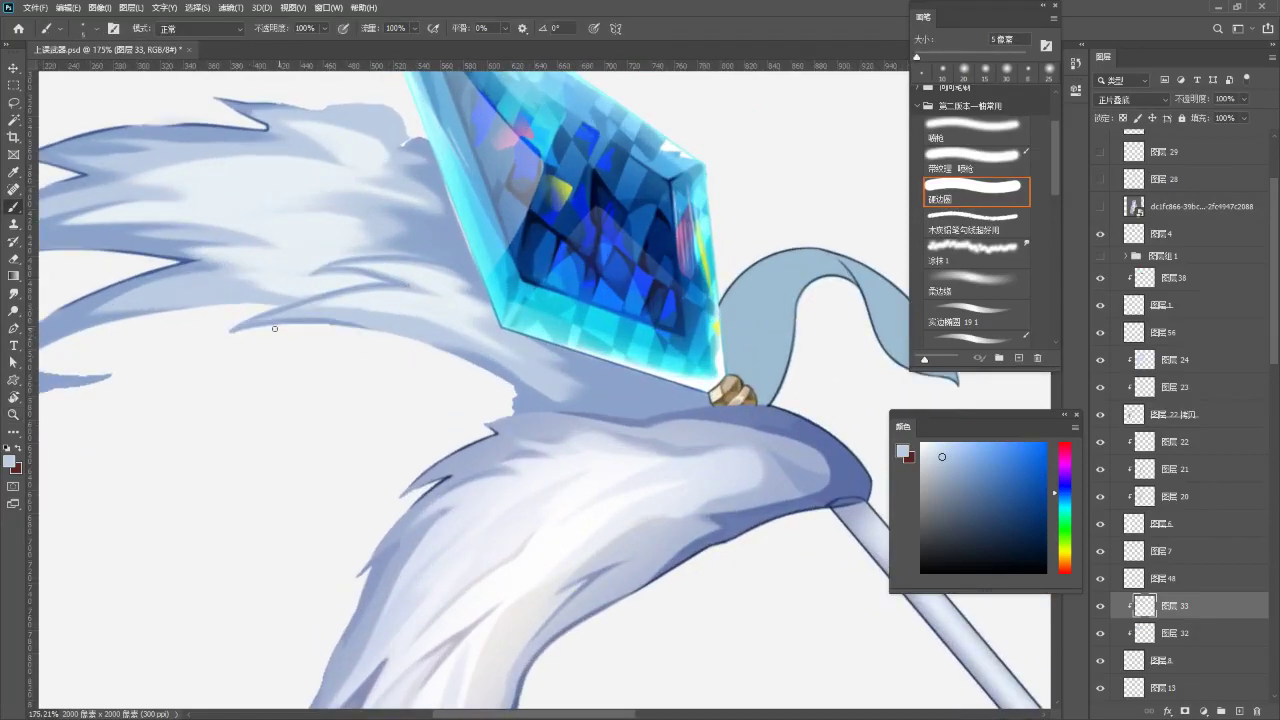
- Add a new layer clipped to the fur above the current shading layer and set its blend mode to Multiply
key("z")
mouse_move(423, 354)
left_mouse_down()
mouse_move(334, 408)
mouse_move(340, 356)
mouse_move(313, 373)
mouse_move(346, 369)
mouse_move(360, 386)
mouse_move(363, 371)
mouse_move(328, 368)
mouse_move(337, 344)
mouse_move(403, 323)
mouse_move(440, 404)
left_mouse_up()
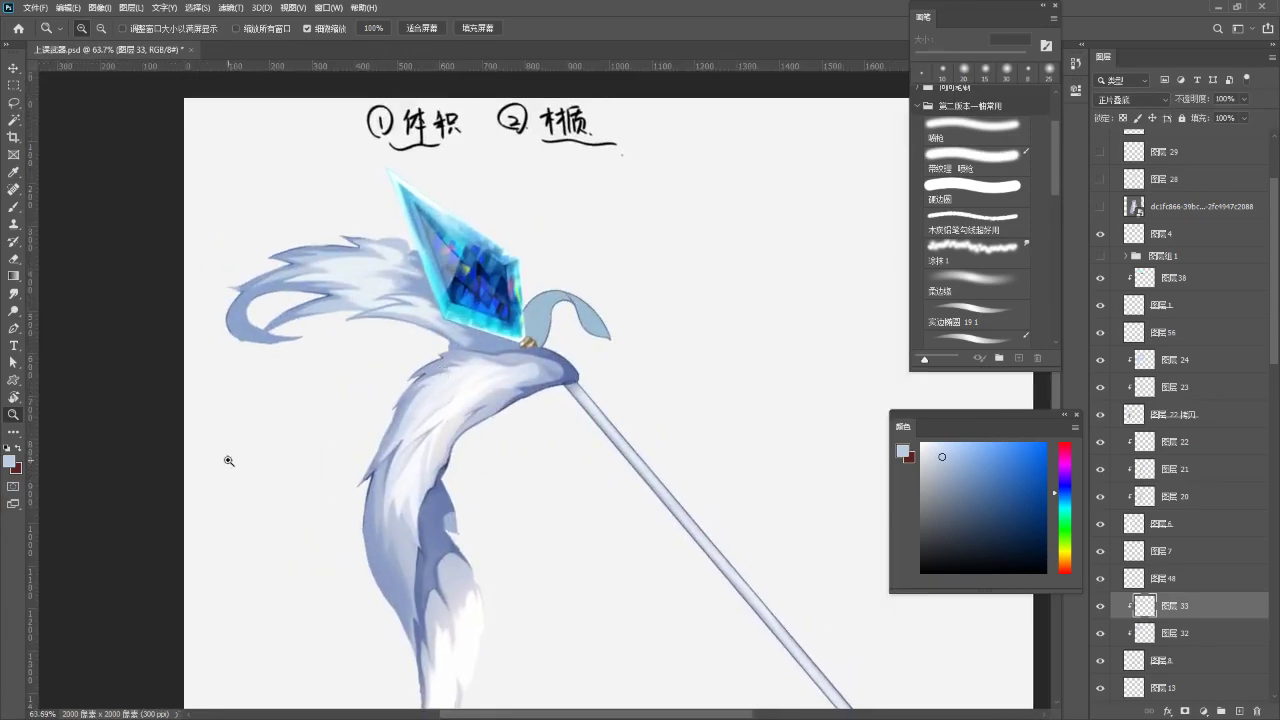
left_click_drag(491, 284, 519, 325)
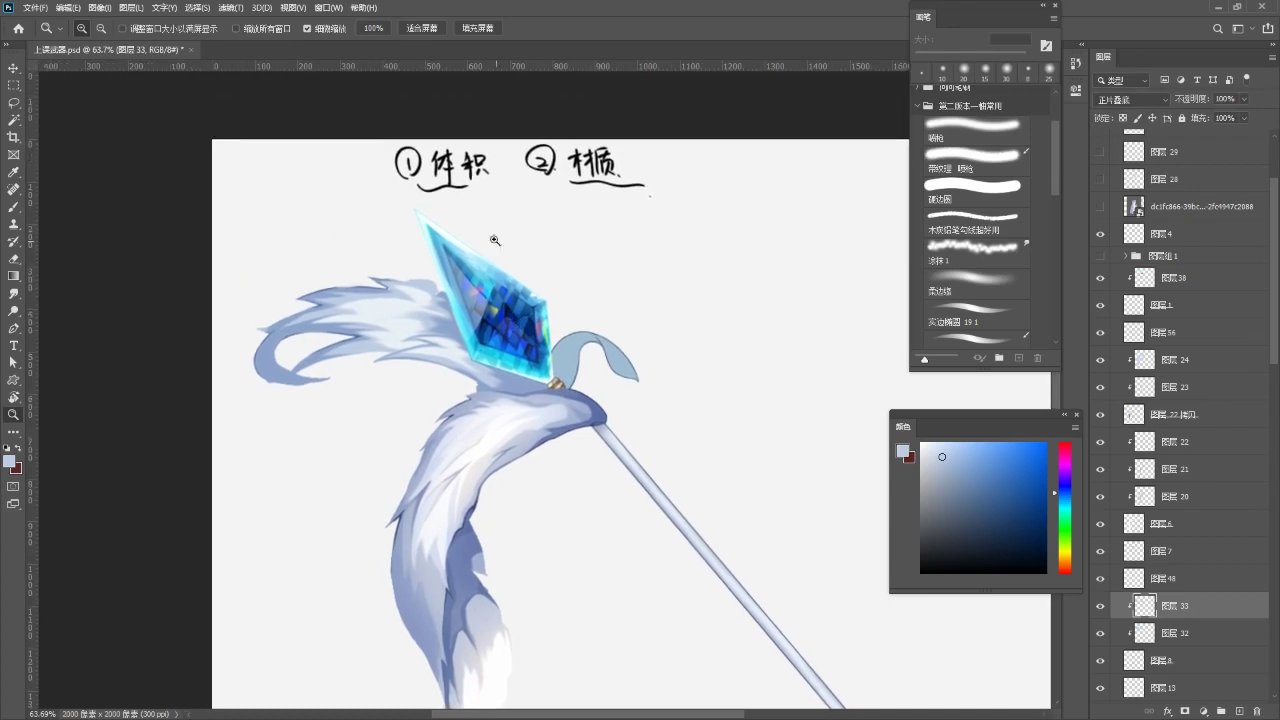
mouse_move(409, 274)
left_mouse_down()
mouse_move(443, 283)
mouse_move(489, 251)
left_mouse_up()
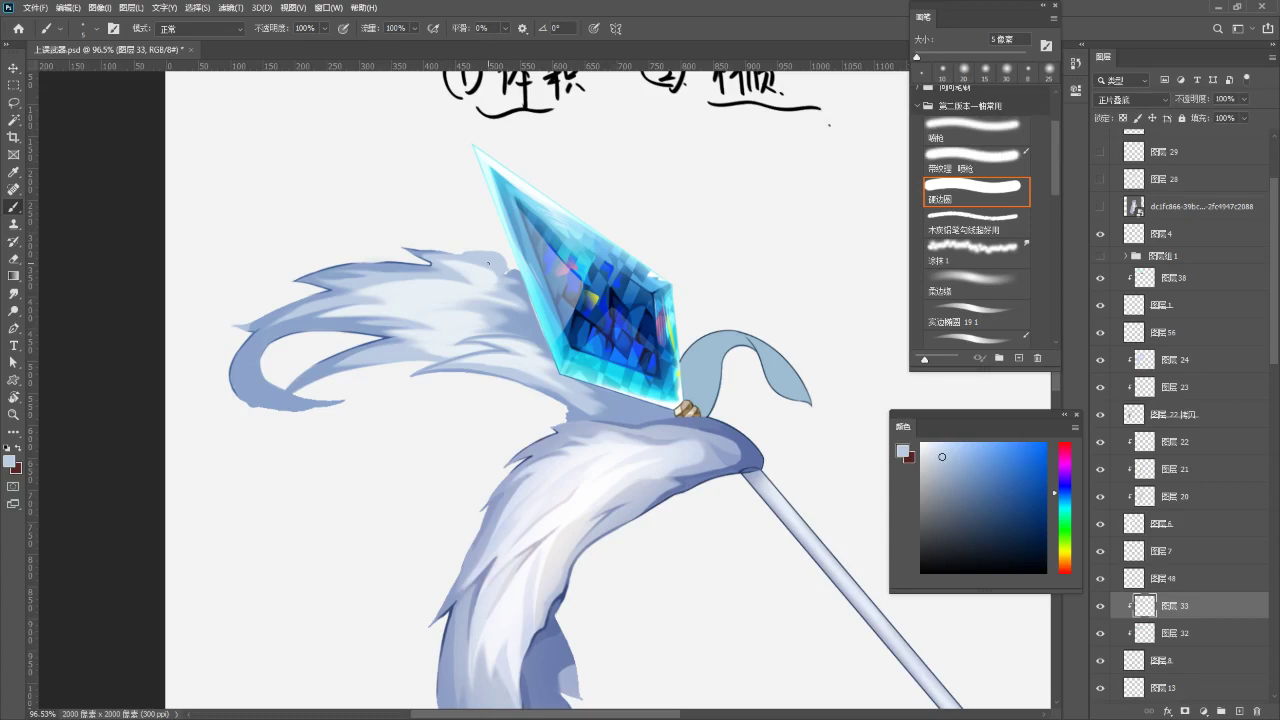
left_click(1239, 711)
left_click(1124, 99)
left_click(1125, 148)
- Paint a darker blue shadow over the inner and lower part of the curl with the hard round brush at 10 px
scroll(590, 418, "up", 1)
scroll(299, 403, "up", 3)
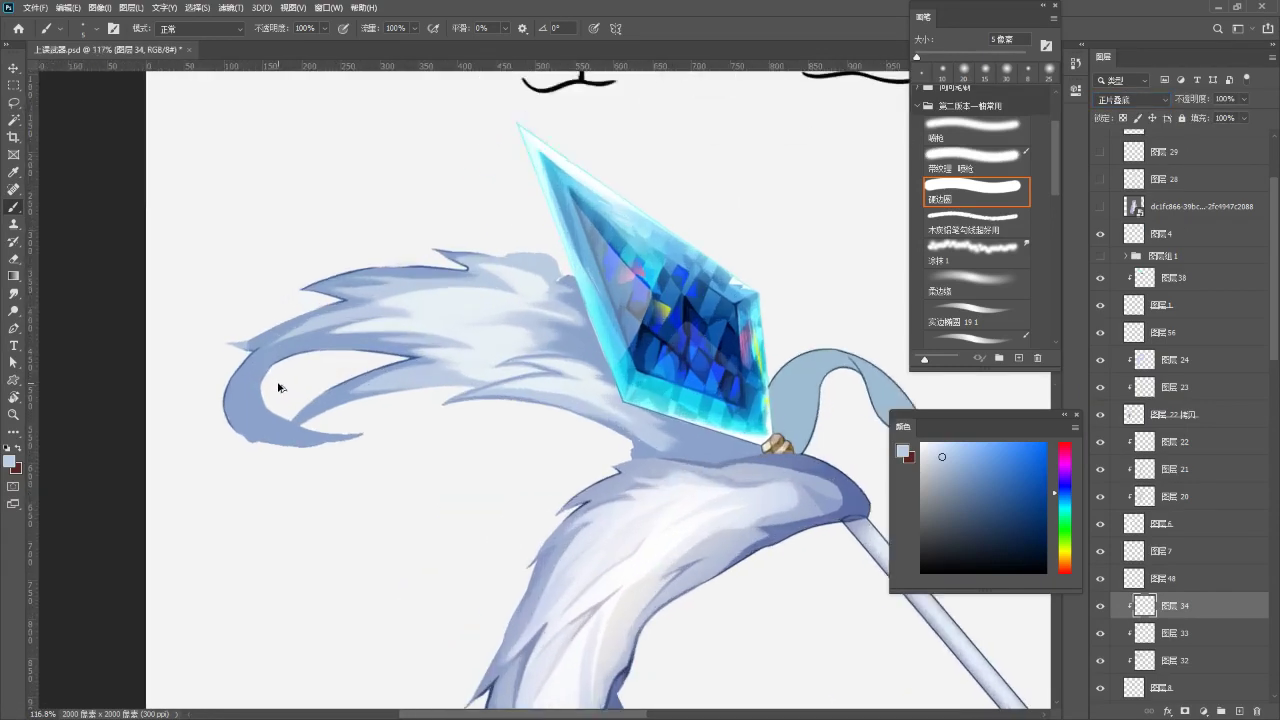
scroll(375, 318, "up", 1)
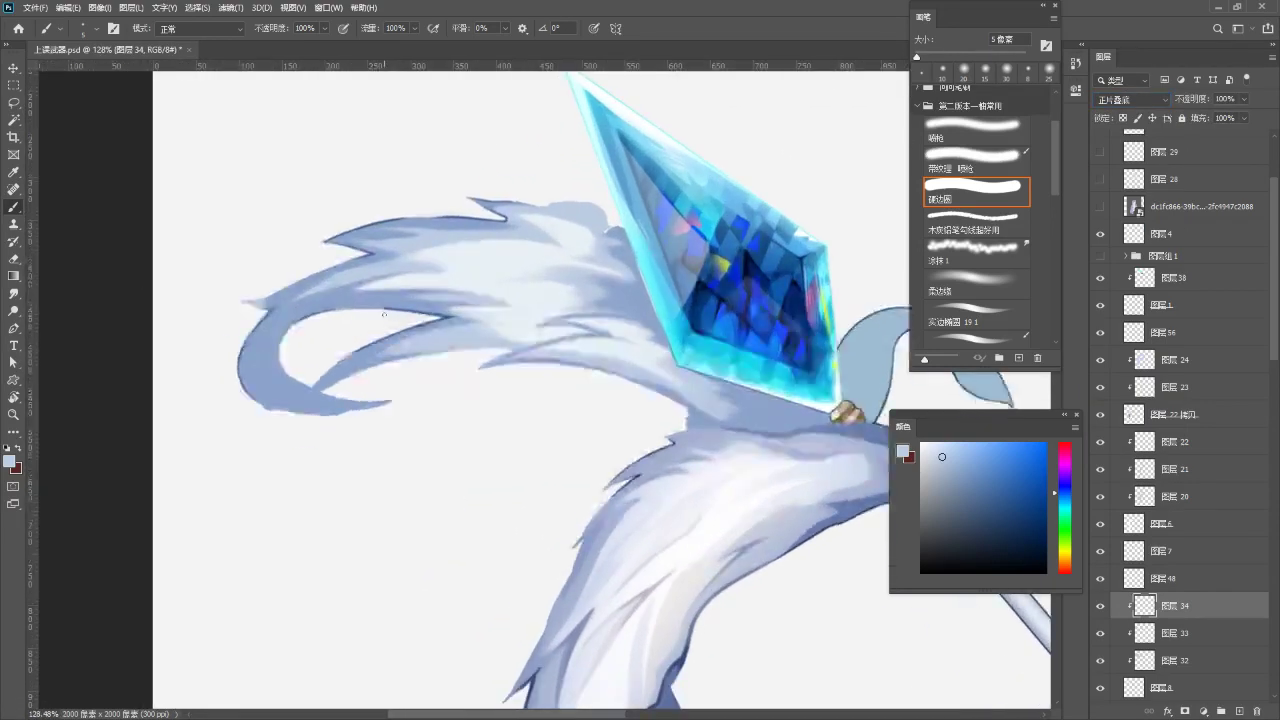
left_click_drag(416, 296, 441, 314)
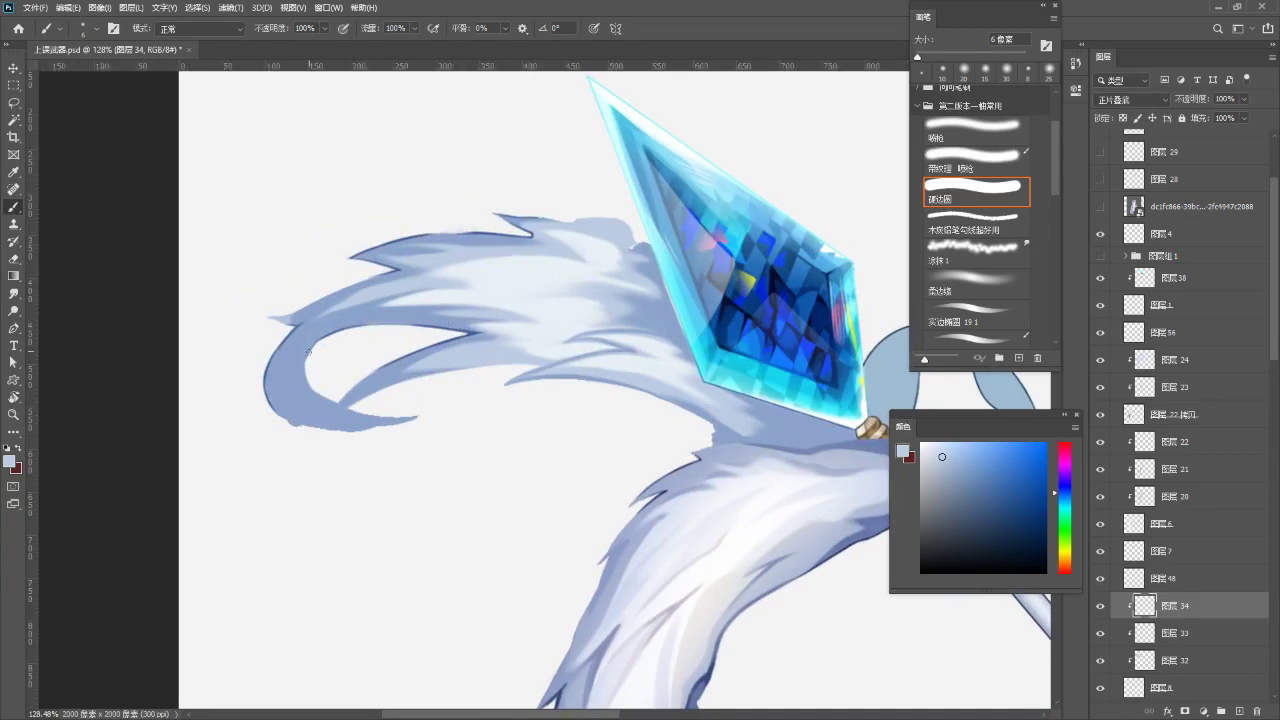
key("bracketright")
mouse_move(305, 359)
left_mouse_down()
mouse_move(294, 425)
mouse_move(310, 367)
mouse_move(329, 406)
mouse_move(400, 420)
mouse_move(340, 428)
mouse_move(374, 434)
left_mouse_up()
key("ctrl+z")
left_click_drag(304, 357, 288, 425)
key("ctrl+z")
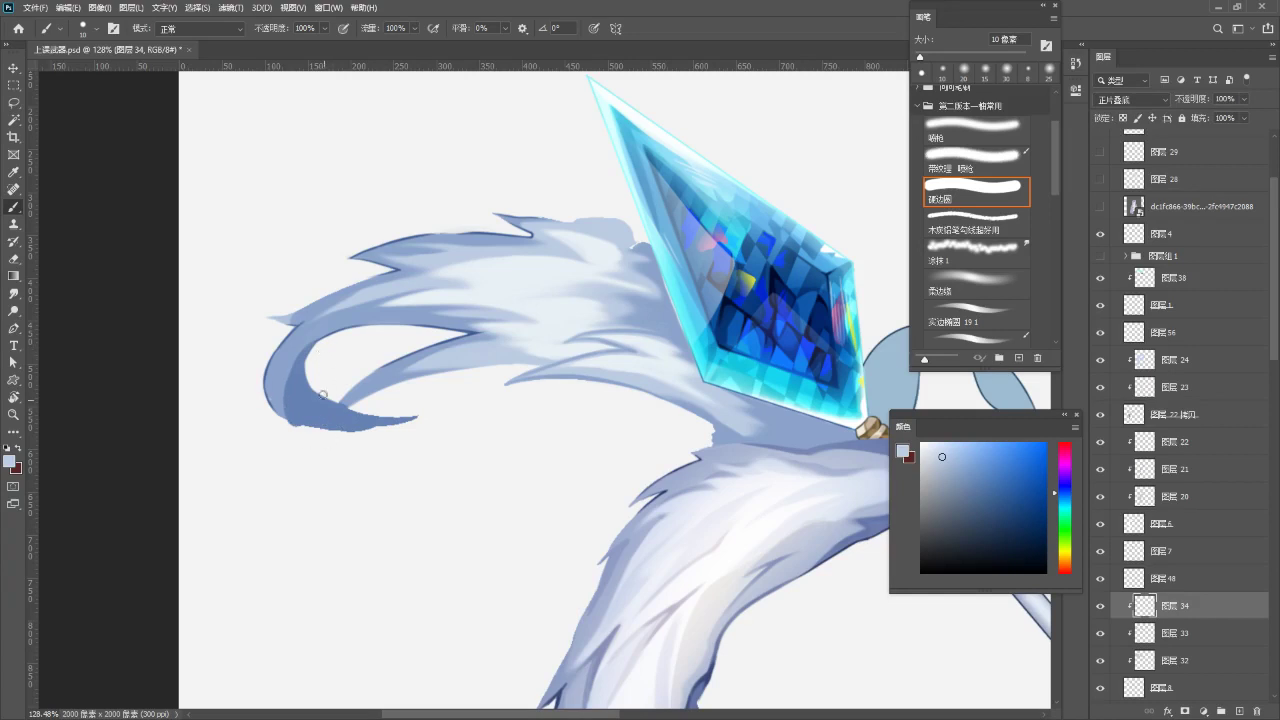
- Try filling the whole new Multiply layer with a slightly darker blue-grey and undo the fill
key("z")
left_click_drag(339, 370, 246, 430)
left_click_drag(318, 392, 371, 369)
key("b")
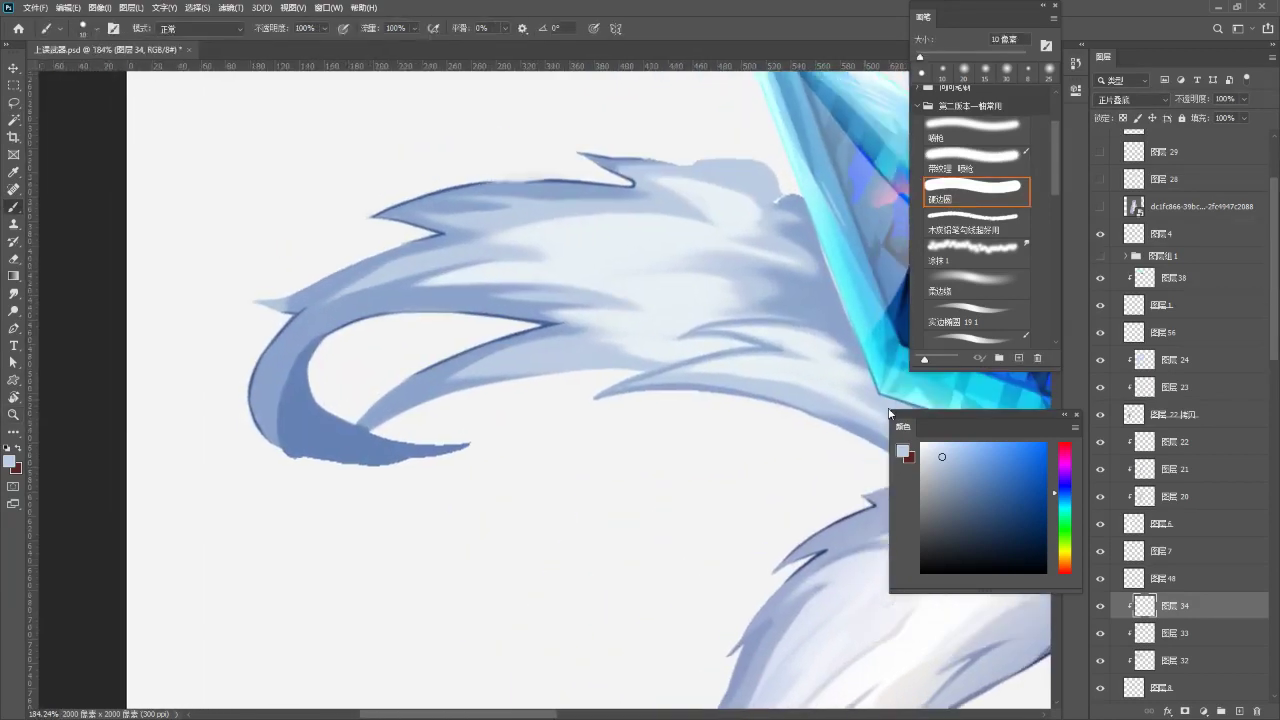
key("alt+Delete")
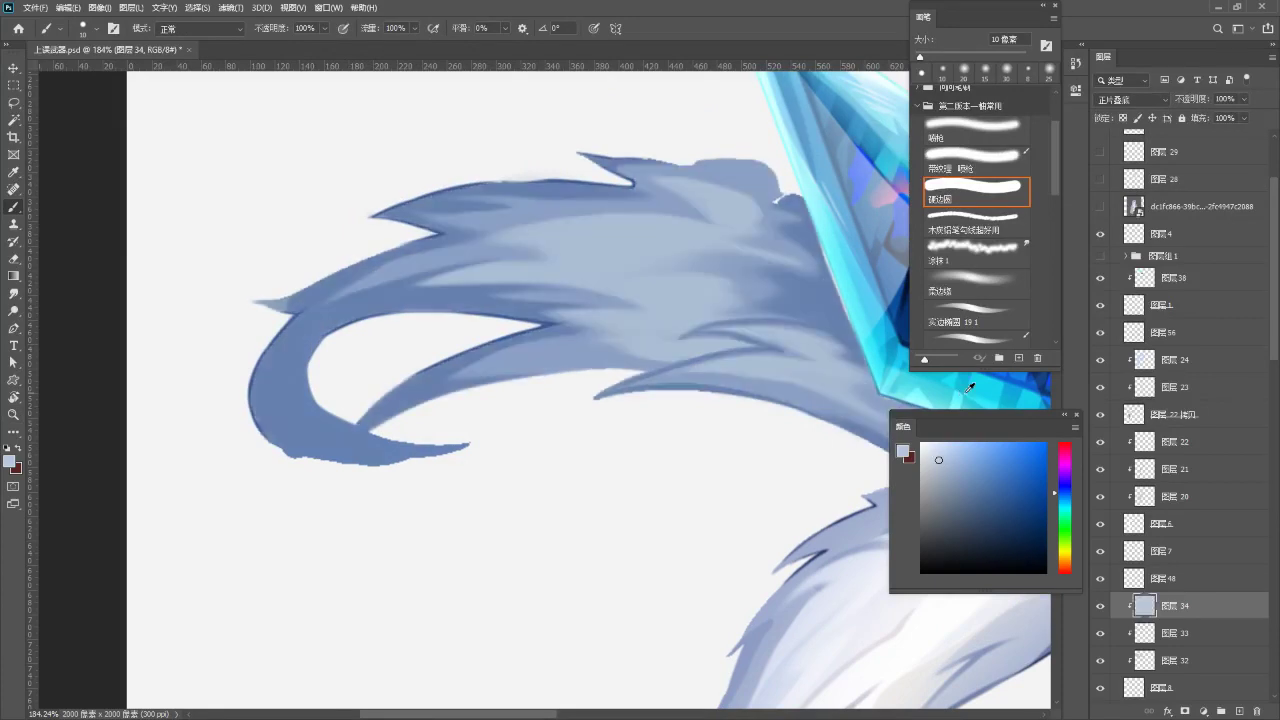
key("ctrl+z")
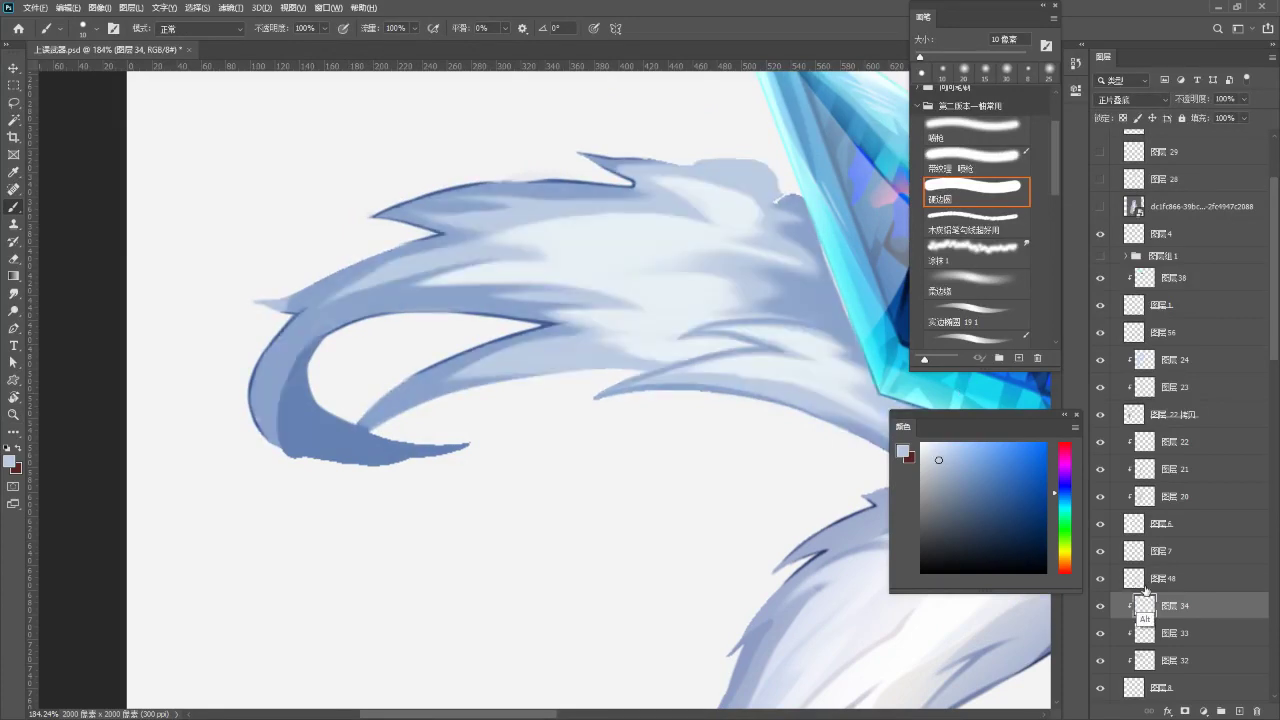
- Select the painted pixels of the curl's shadow layer, recolor the shadow with the adjusted blue-grey, and deselect
left_click(1139, 626, "alt")
key("z")
left_click_drag(499, 433, 417, 460)
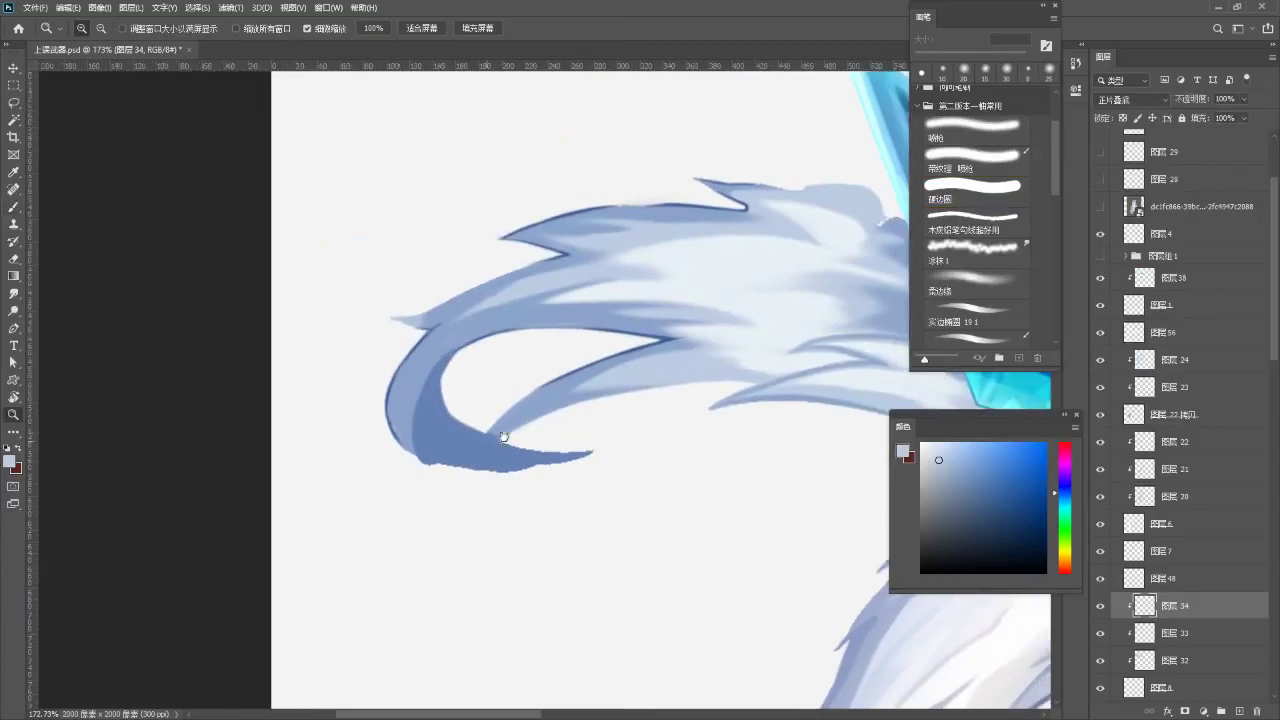
left_click_drag(571, 429, 451, 423)
left_click(1143, 633, "ctrl")
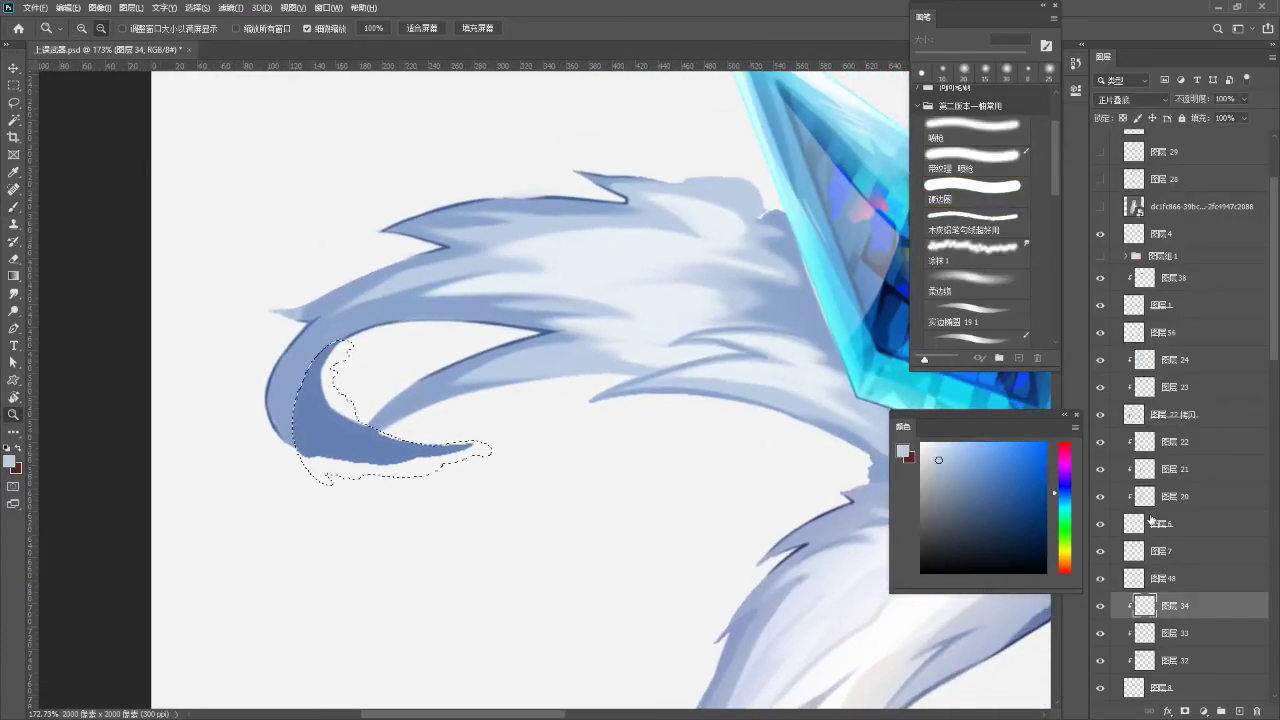
left_click_drag(339, 356, 331, 334)
- Clean up the edge of the curl's dark shadow with the Eraser at 8 px
key("b")
key("e")
left_click_drag(376, 406, 362, 397)
scroll(360, 400, "up", 1)
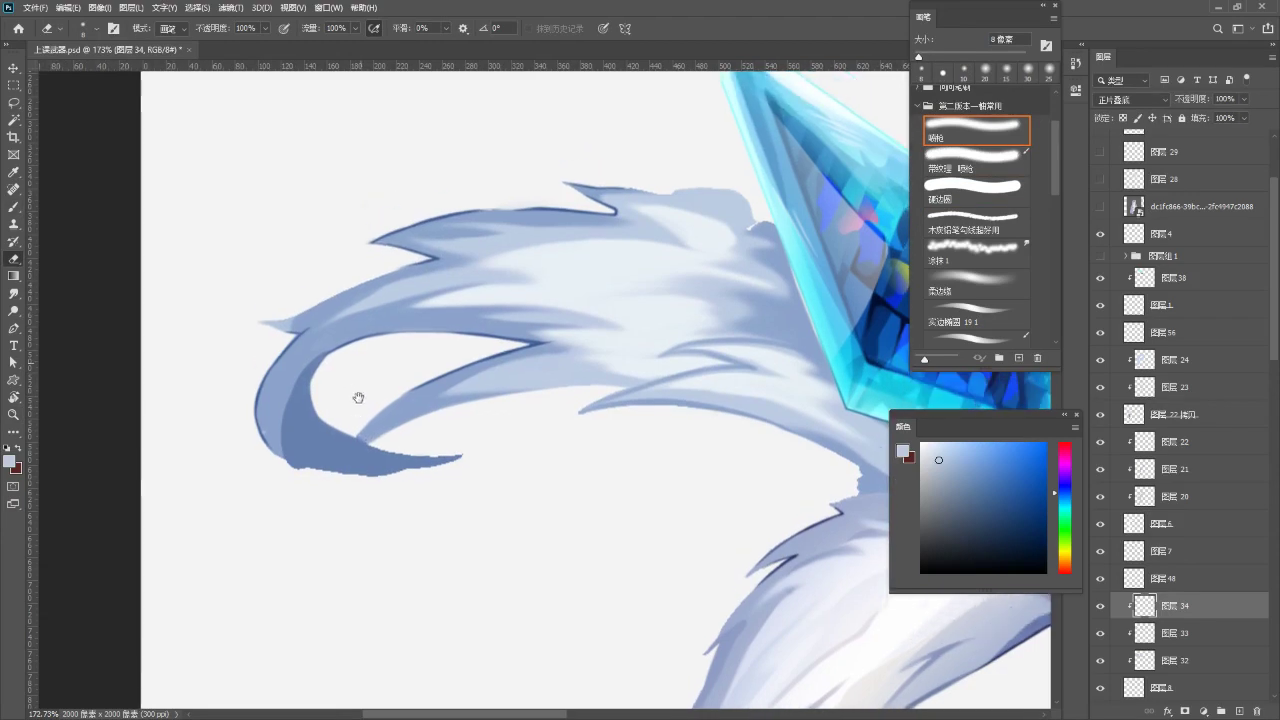
- Paint a small dark shadow where the curl meets the leftmost tuft with the hard round brush at 7 px
key("b")
scroll(388, 360, "up", 1)
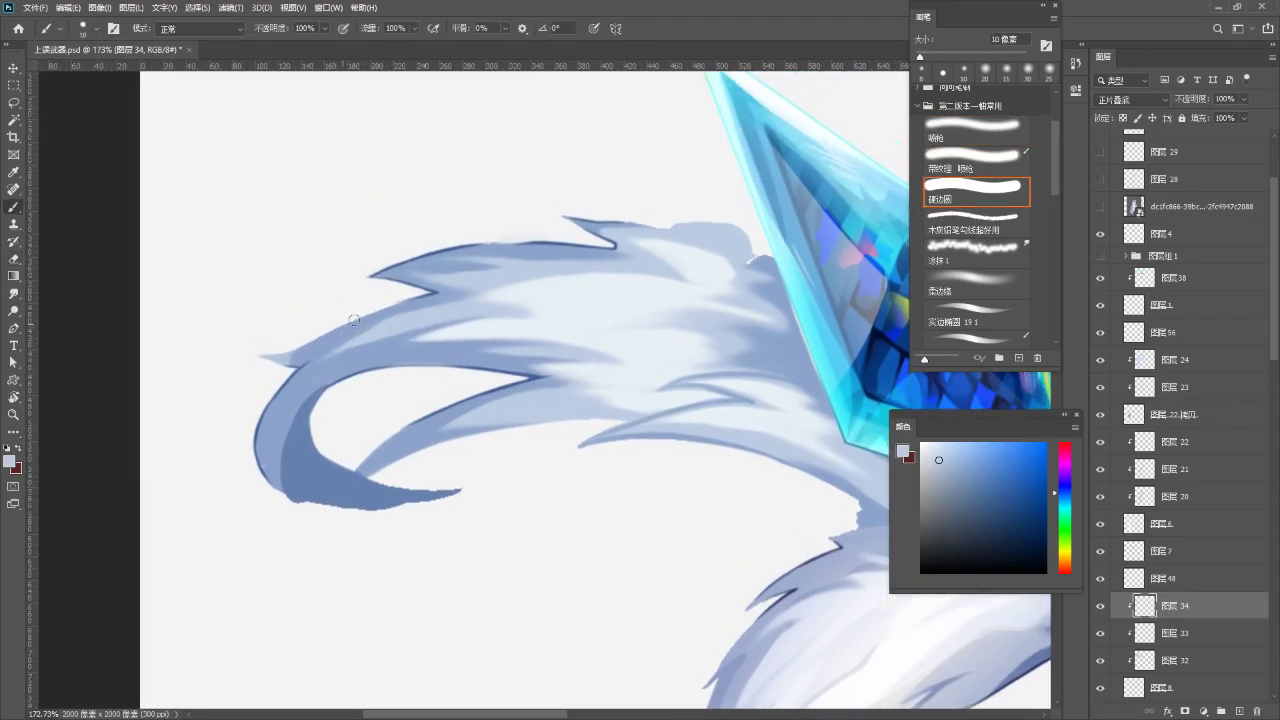
key("bracketleft")
left_click_drag(292, 366, 330, 348)
key("ctrl+z")
key("e")
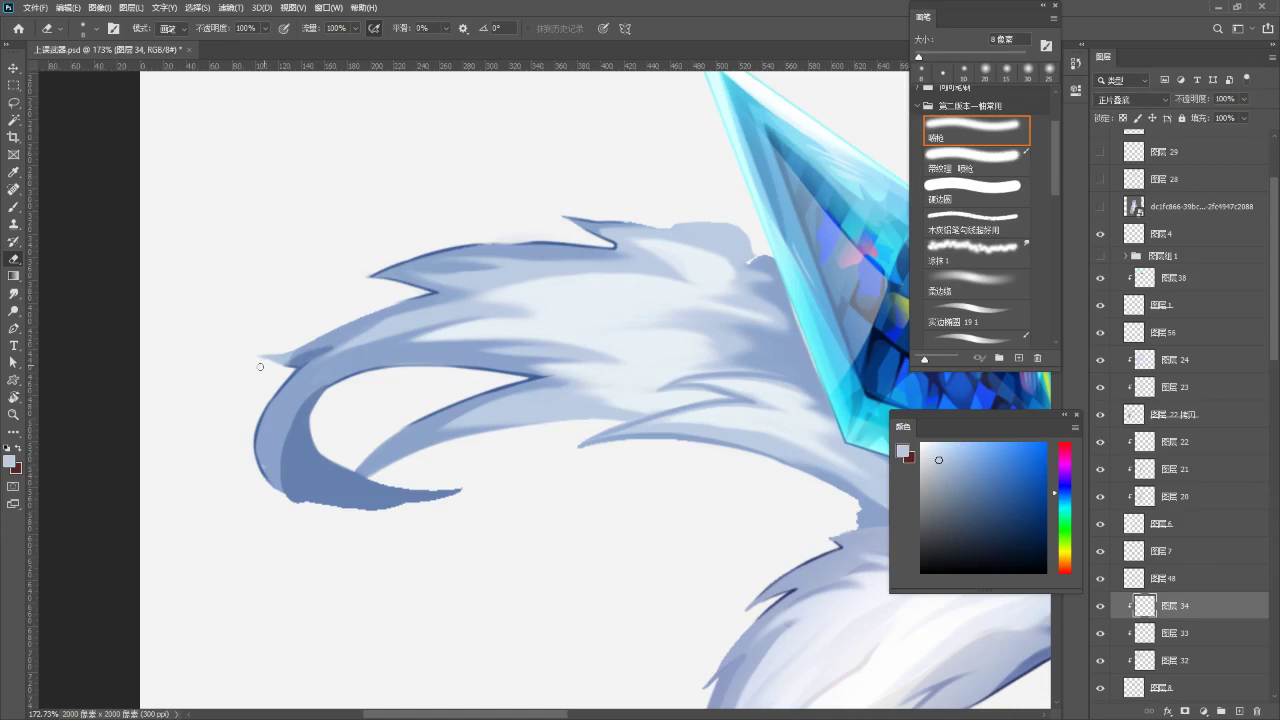
key("b")
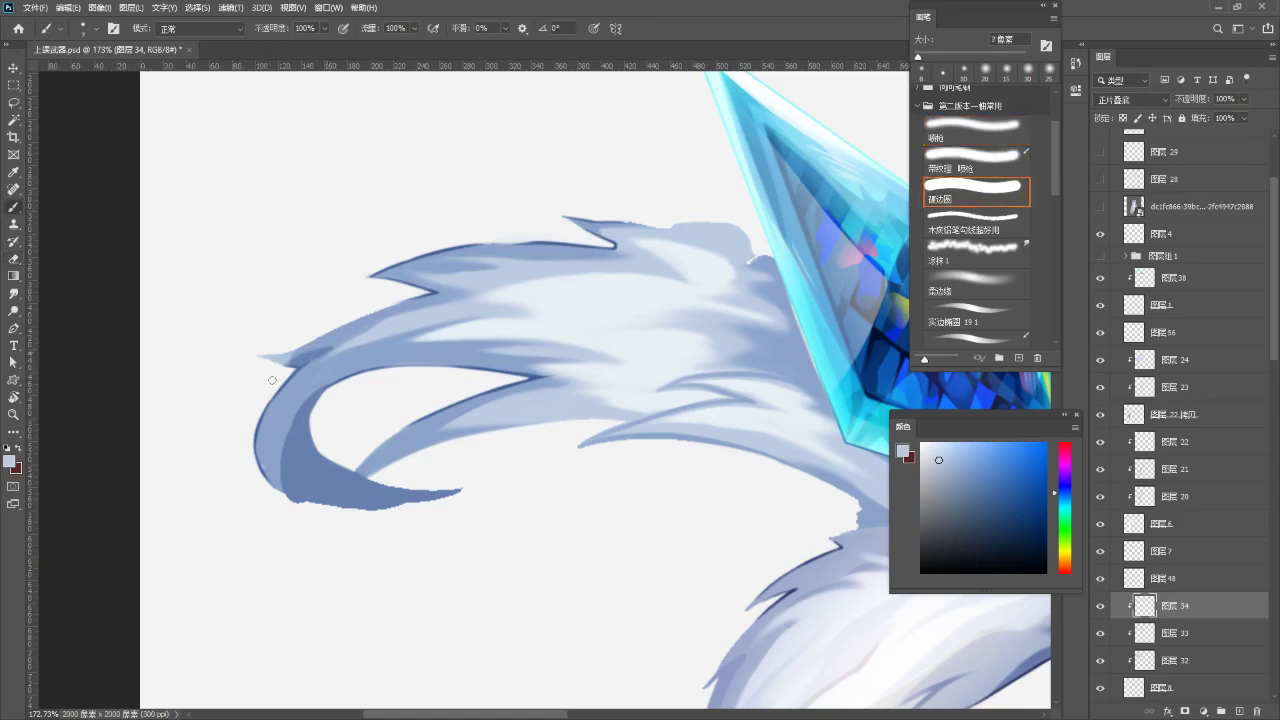
- Shade the notch between the left tufts with the 7 px brush and trim the shadow with the Eraser
mouse_move(397, 259)
left_mouse_down()
mouse_move(355, 257)
mouse_move(396, 281)
left_mouse_up()
key("ctrl+z")
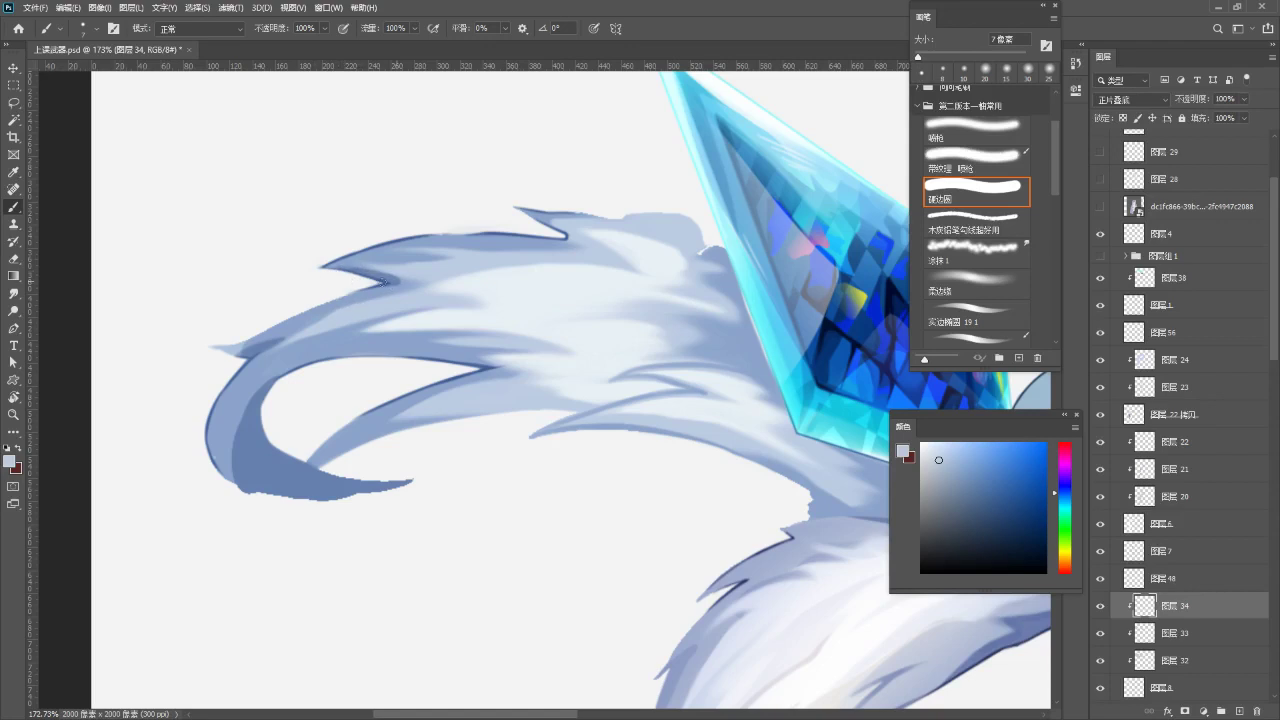
key("e")
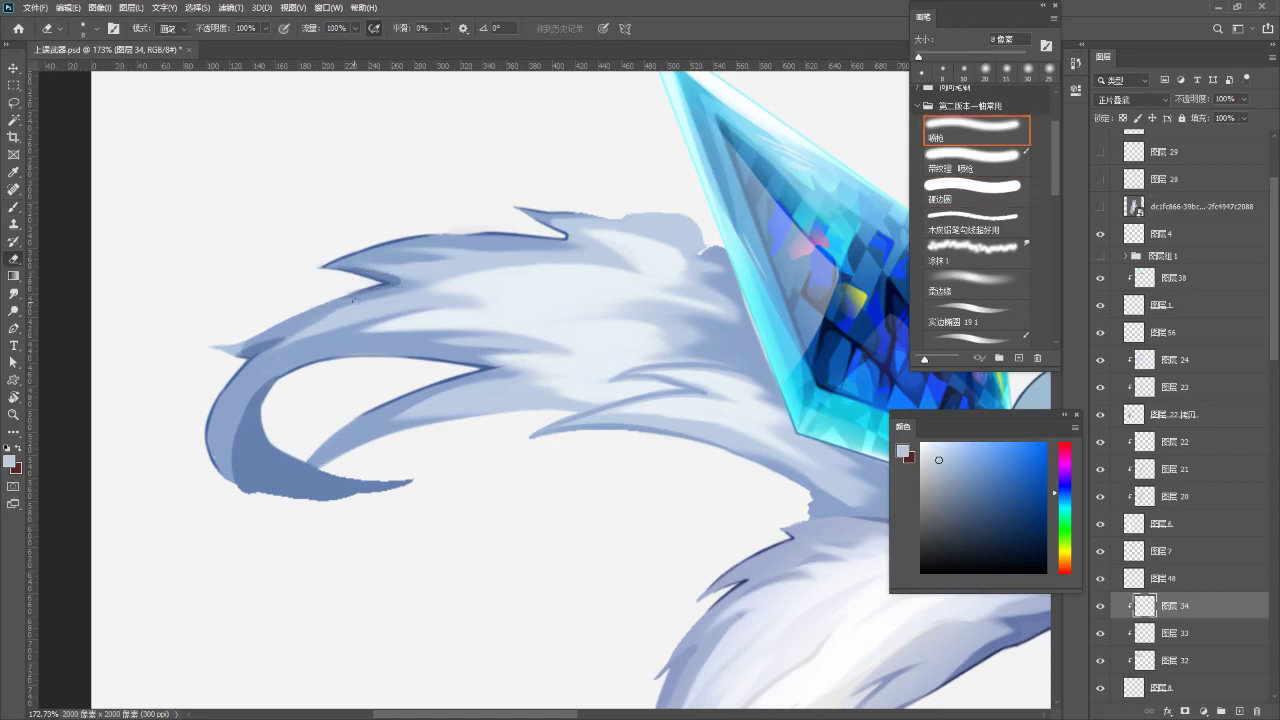
left_click_drag(358, 295, 398, 287)
key("b")
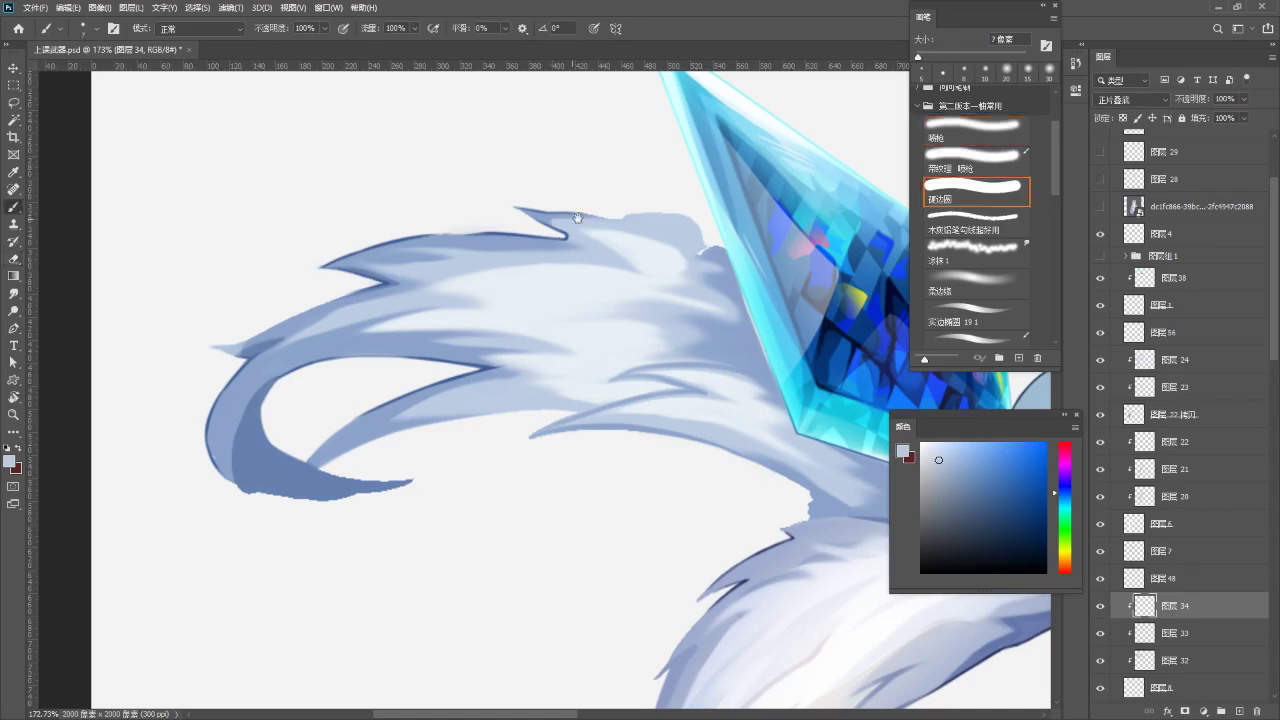
- Paint dark accents around the notch of the uppermost tuft at 7 px, erasing the excess
scroll(548, 236, "right", 1)
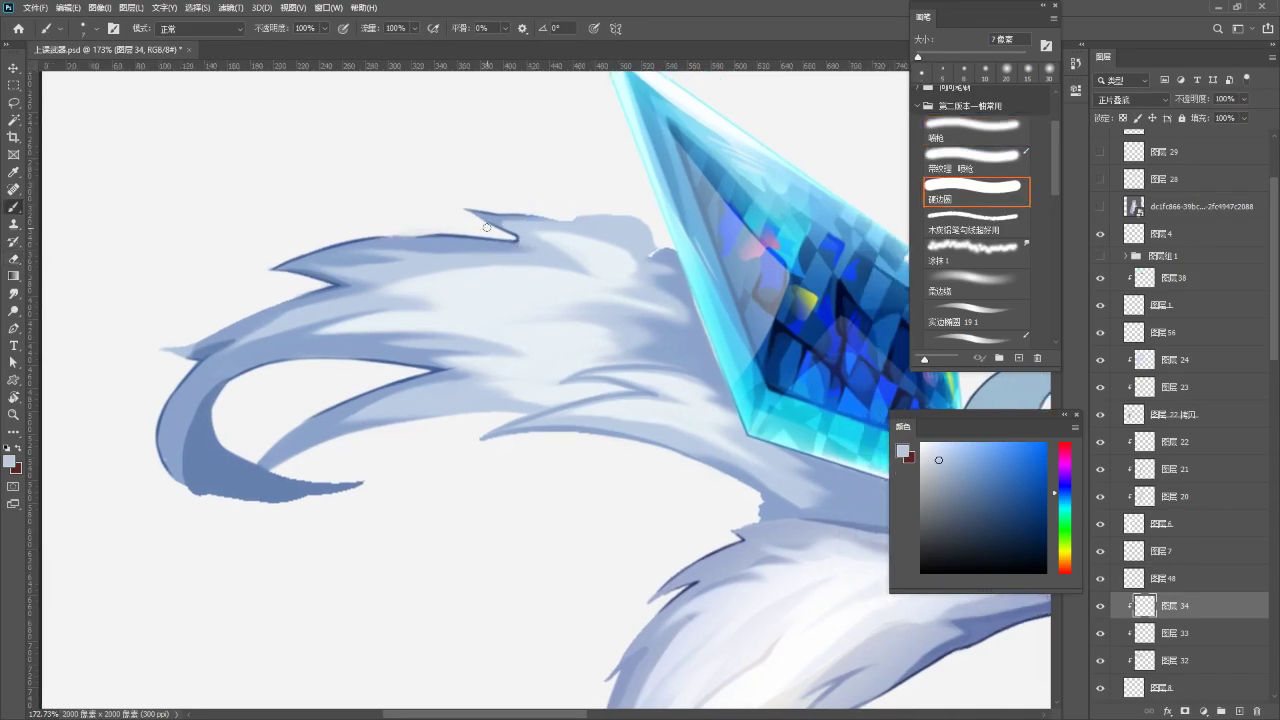
left_click_drag(515, 240, 442, 237)
key("ctrl+z")
key("e")
mouse_move(450, 244)
left_mouse_down()
mouse_move(496, 245)
mouse_move(430, 223)
left_mouse_up()
key("b")
left_click_drag(512, 235, 463, 210)
- Paint a deeper shadow on the fur directly beneath the crystal and blend it with the Smudge tool at 10 px
left_click_drag(548, 321, 439, 202)
mouse_move(627, 290)
left_mouse_down()
mouse_move(570, 256)
mouse_move(554, 290)
mouse_move(566, 294)
left_mouse_up()
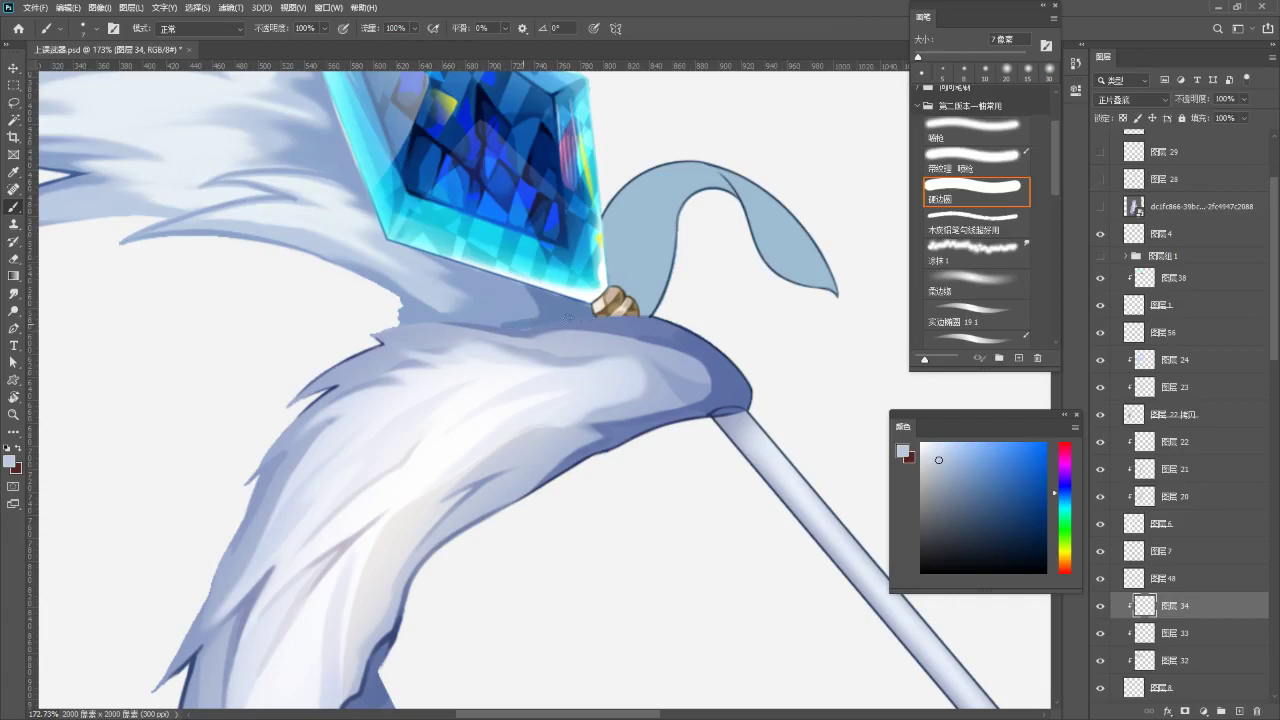
left_click_drag(515, 316, 491, 338)
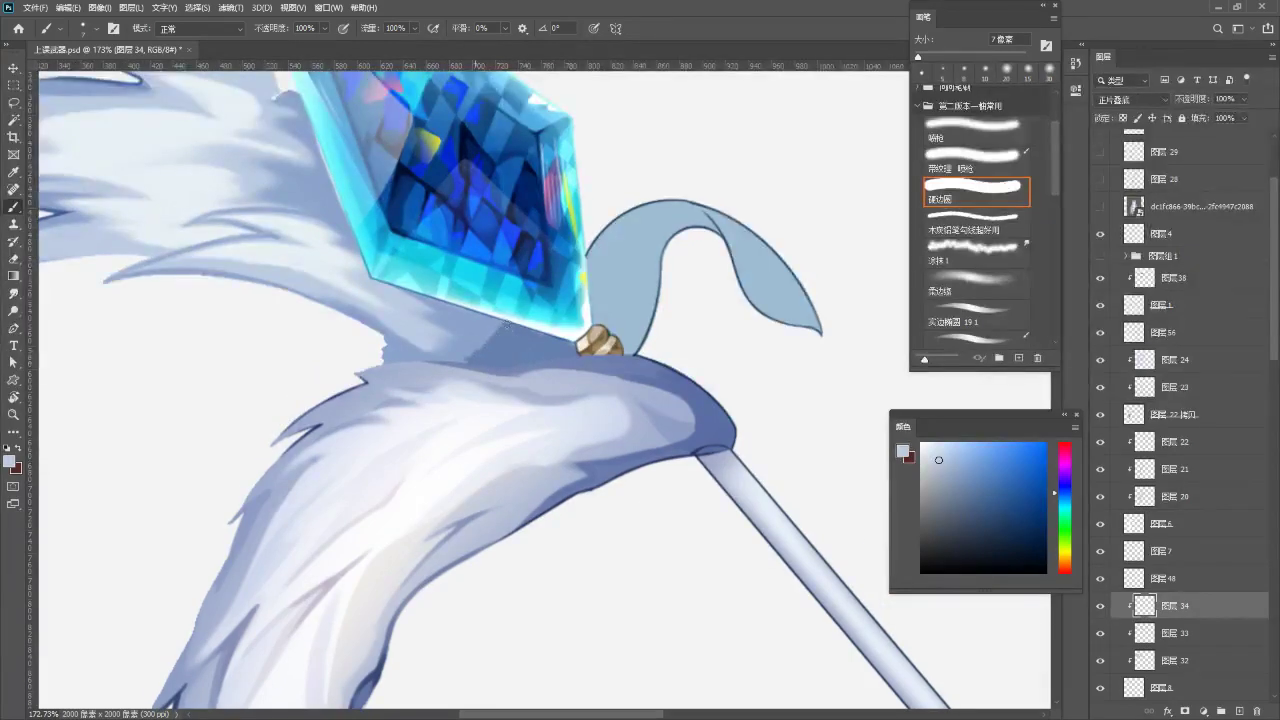
key("r")
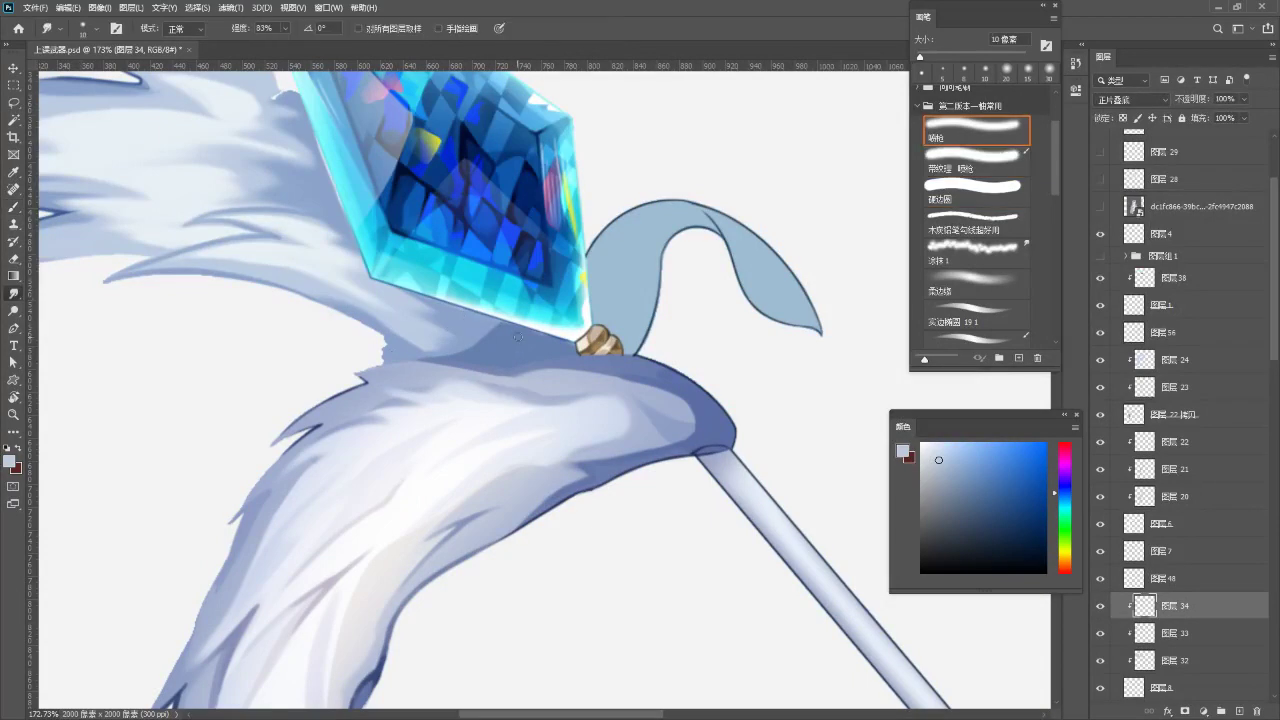
key("ctrl+z")
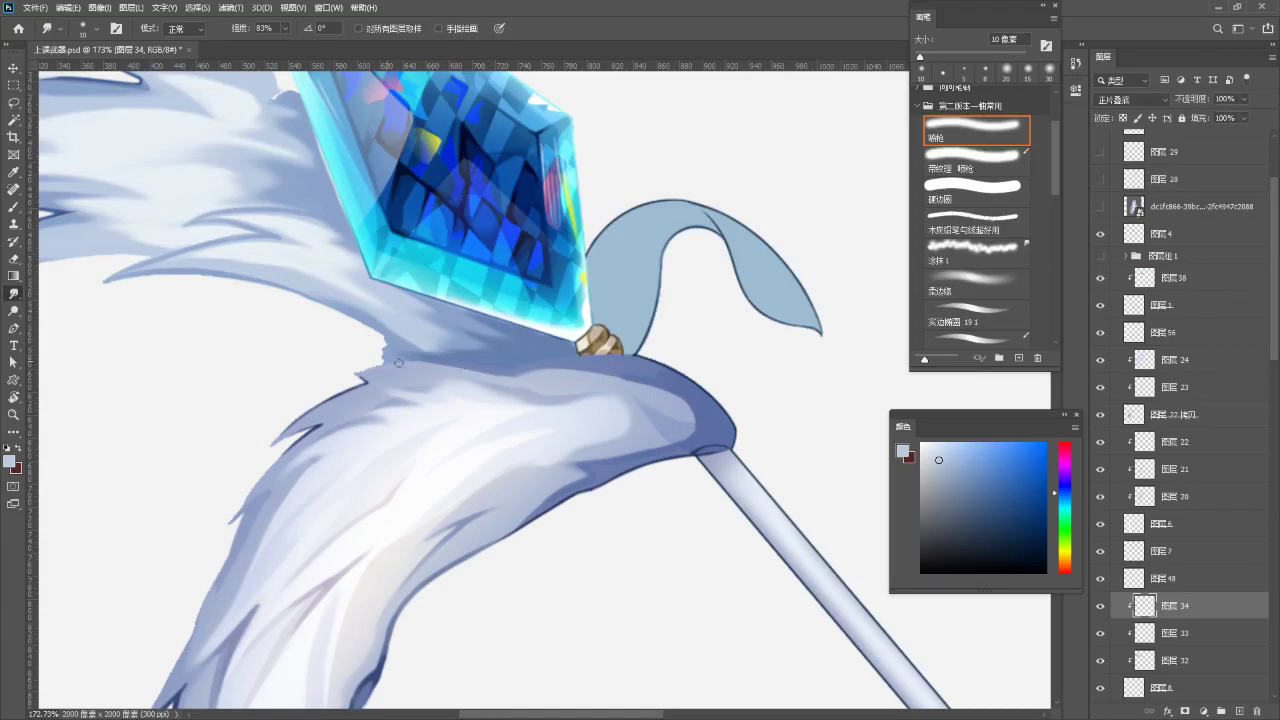
- Paint a dark shadow on the fur beside the crystal's lower left edge at 7 px and soften it with the Smudge tool
key("z")
left_click_drag(448, 360, 366, 407)
mouse_move(419, 311)
left_mouse_down()
mouse_move(477, 289)
mouse_move(431, 289)
mouse_move(448, 262)
left_mouse_up()
key("b")
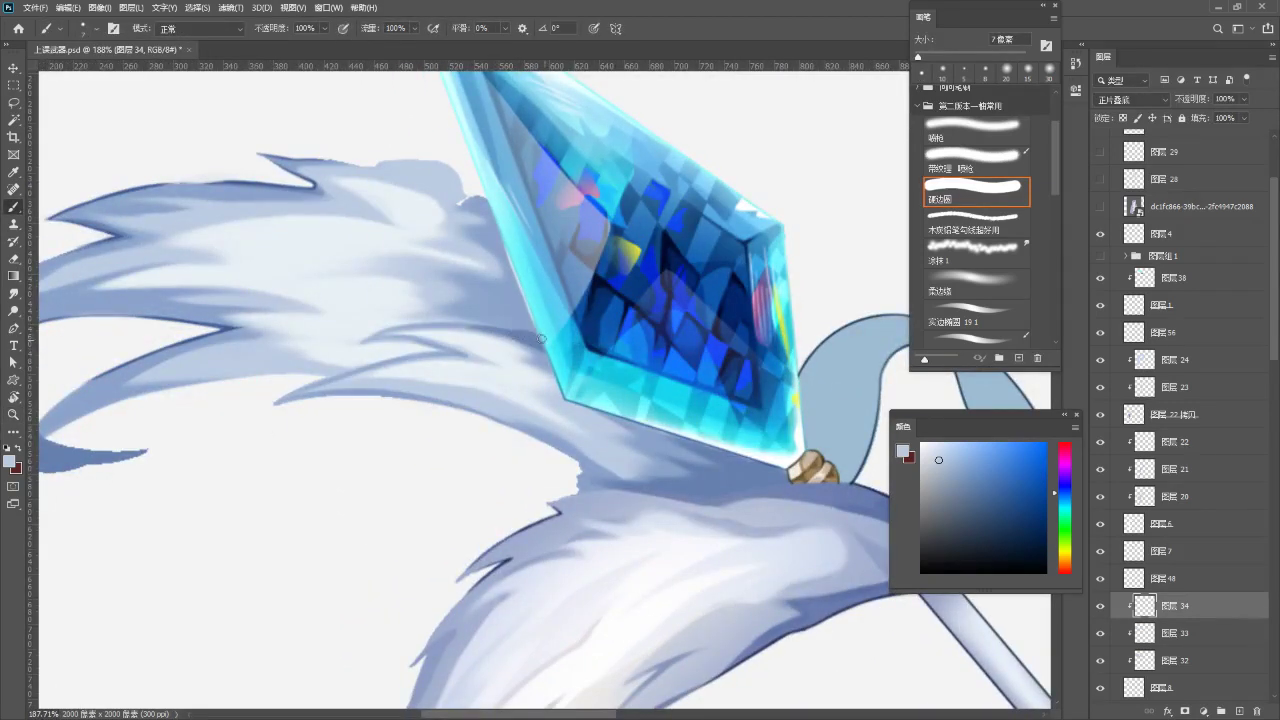
left_click_drag(529, 326, 521, 291)
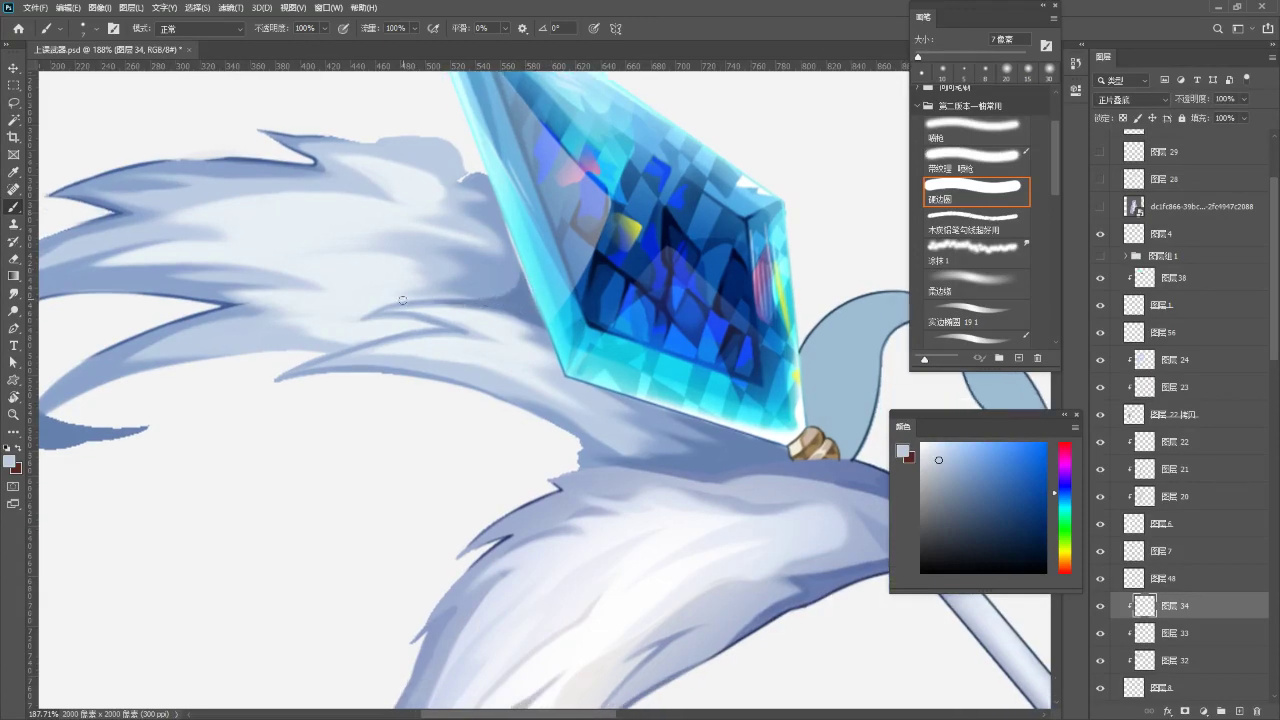
left_click_drag(487, 304, 423, 362)
key("r")
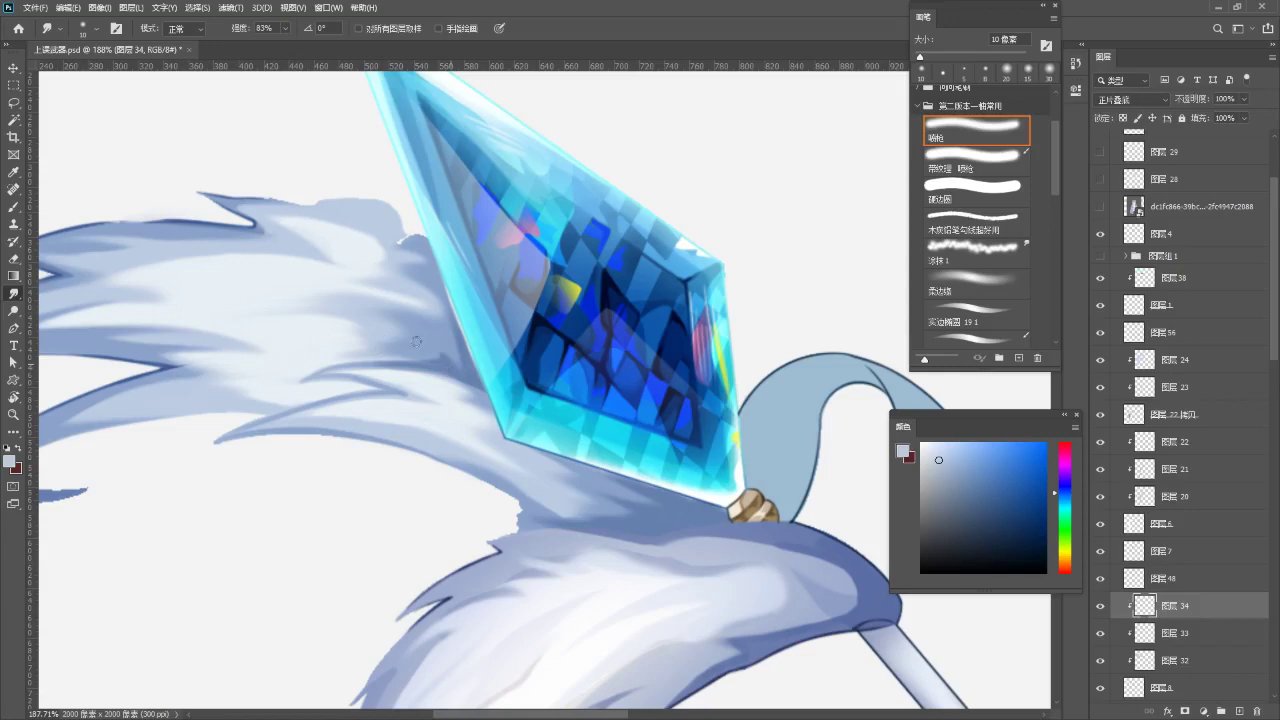
- Add darker shadow strokes to the lower strands left of the crystal with the 7 px brush, undoing stray strokes
key("z")
left_click_drag(434, 351, 349, 403)
mouse_move(393, 331)
left_mouse_down()
mouse_move(392, 298)
mouse_move(350, 332)
mouse_move(395, 333)
mouse_move(463, 305)
mouse_move(415, 340)
mouse_move(472, 320)
left_mouse_up()
key("b")
key("ctrl+z")
key("ctrl+z")
left_click_drag(358, 333, 493, 320)
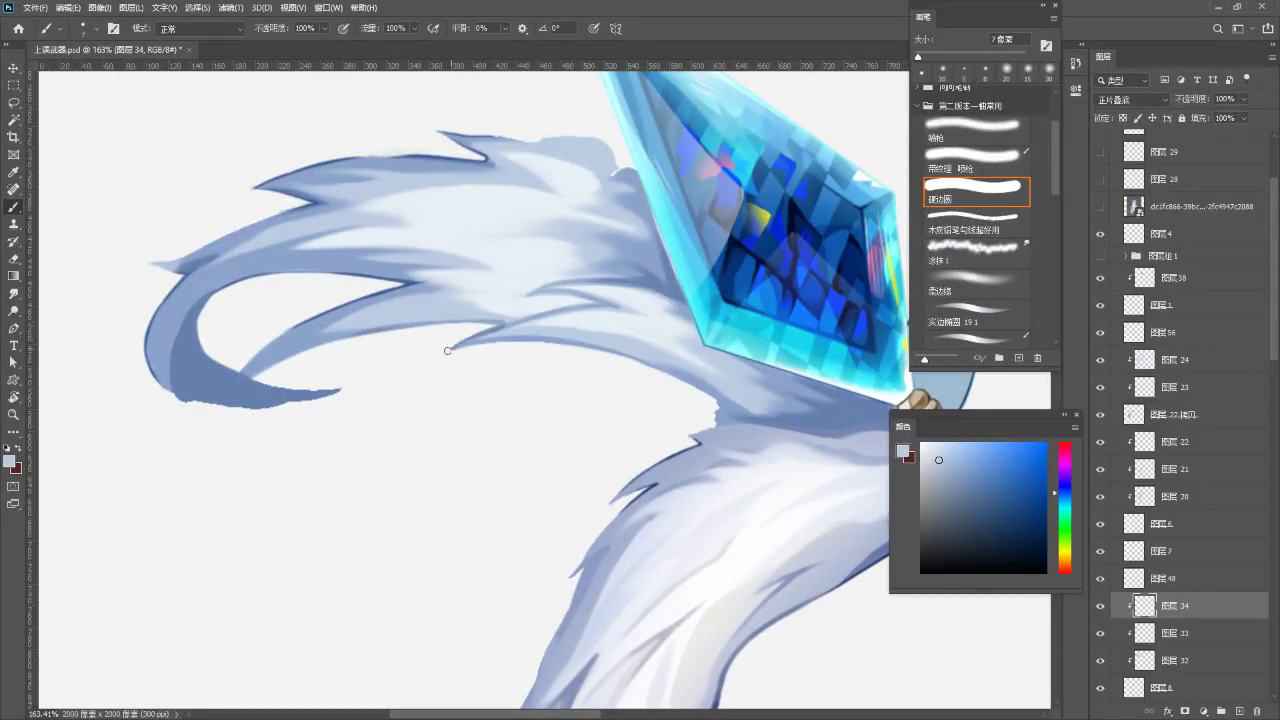
- Soften the shadow edge of the upper fur tuft where it meets the crystal, using the Smudge tool at 10 px
mouse_move(484, 350)
left_mouse_down()
mouse_move(566, 354)
mouse_move(336, 348)
left_mouse_up()
key("z")
left_click_drag(379, 246, 449, 226)
key("b")
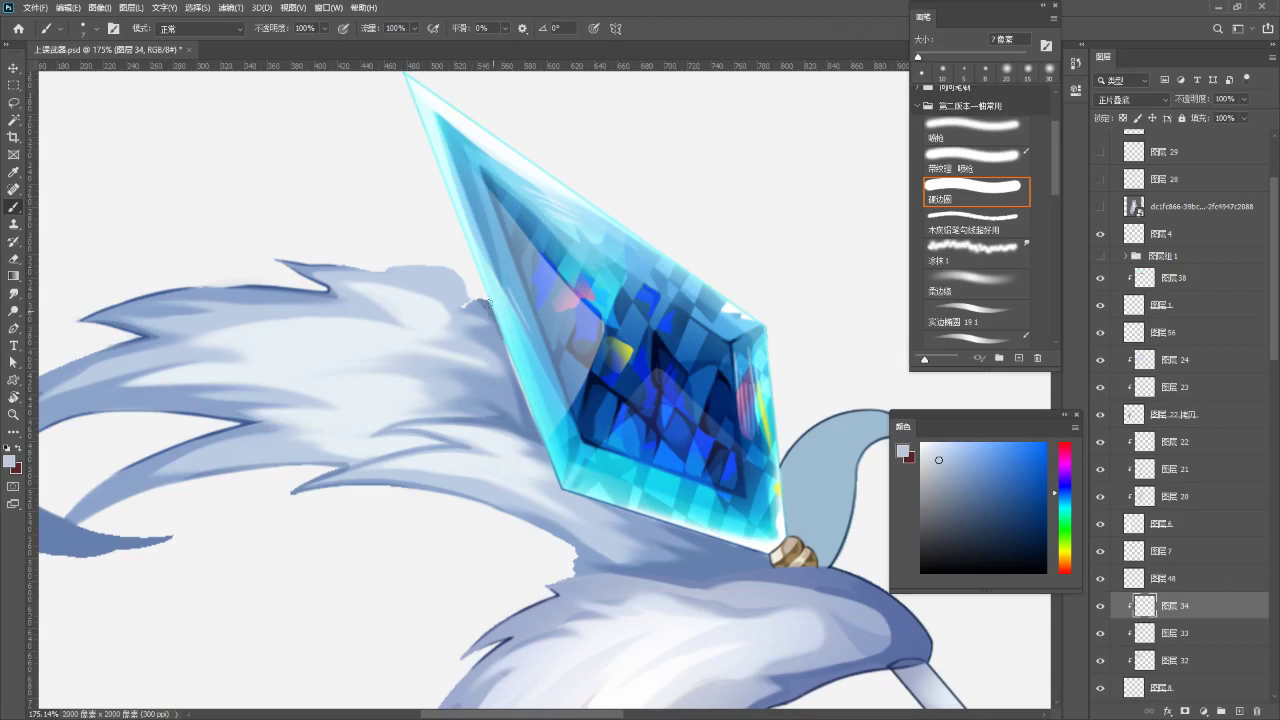
key("r")
left_click_drag(485, 304, 448, 309)
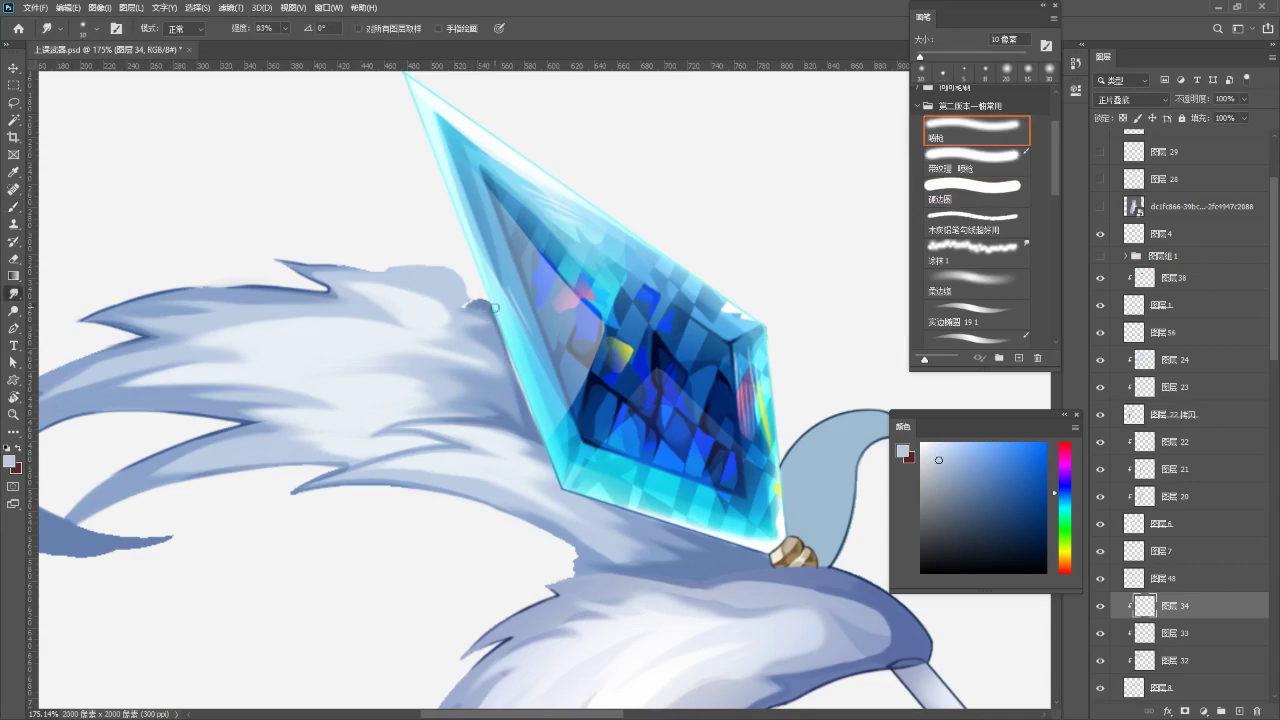
key("z")
left_click_drag(517, 374, 437, 420)
mouse_move(594, 331)
left_mouse_down()
mouse_move(582, 334)
mouse_move(560, 251)
left_mouse_up()
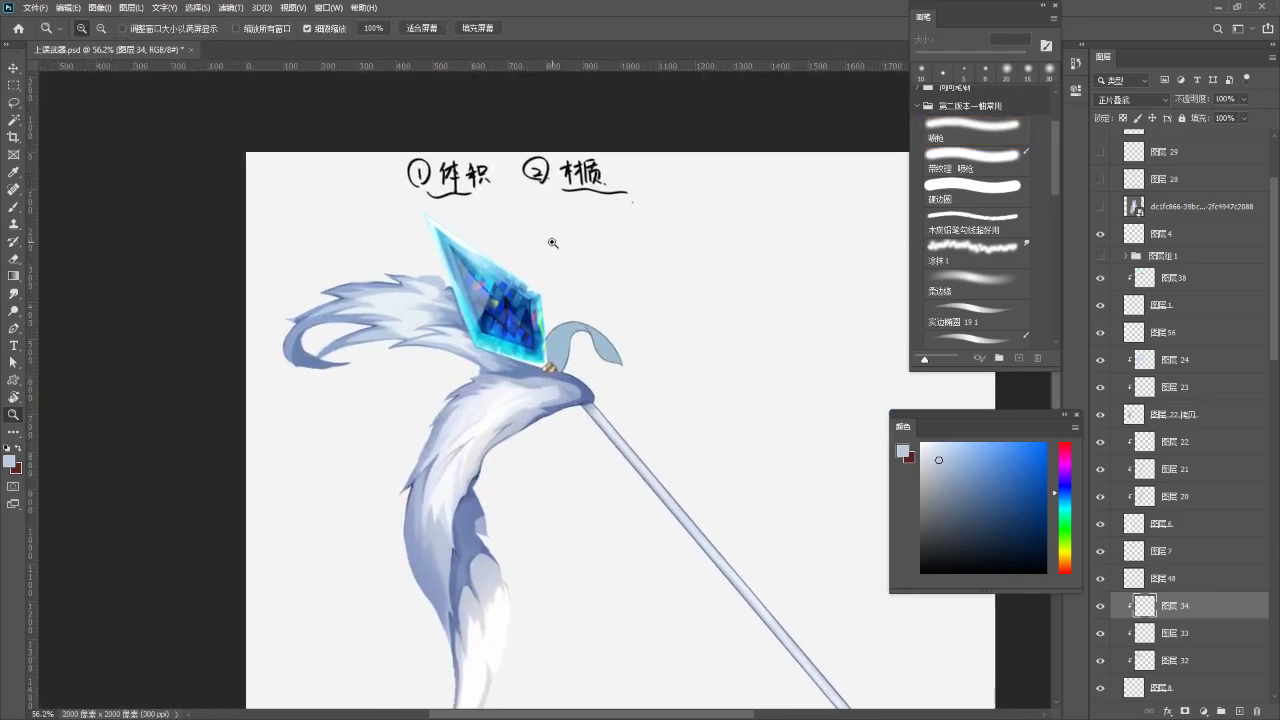
key("r")
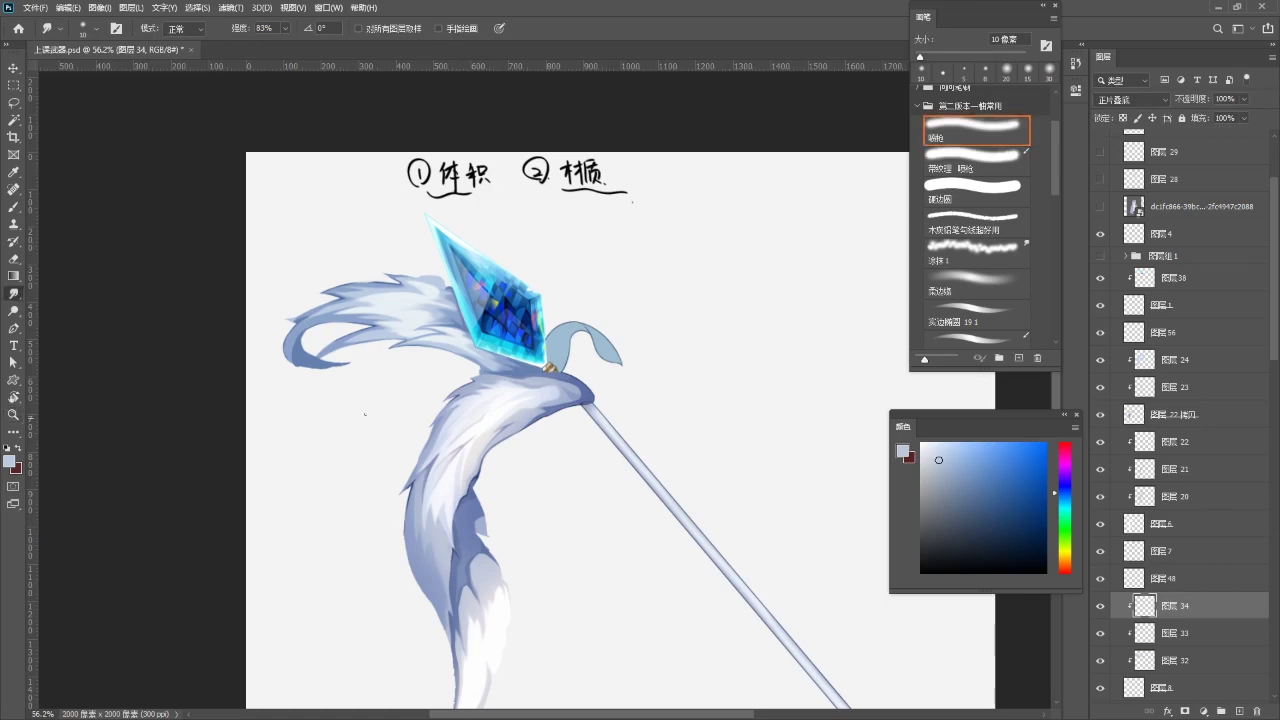
- Add a new layer above 图层 34, clip it to the fur, and set its blend mode to Overlay (叠加)
scroll(338, 405, "up", 2)
left_click(1239, 710)
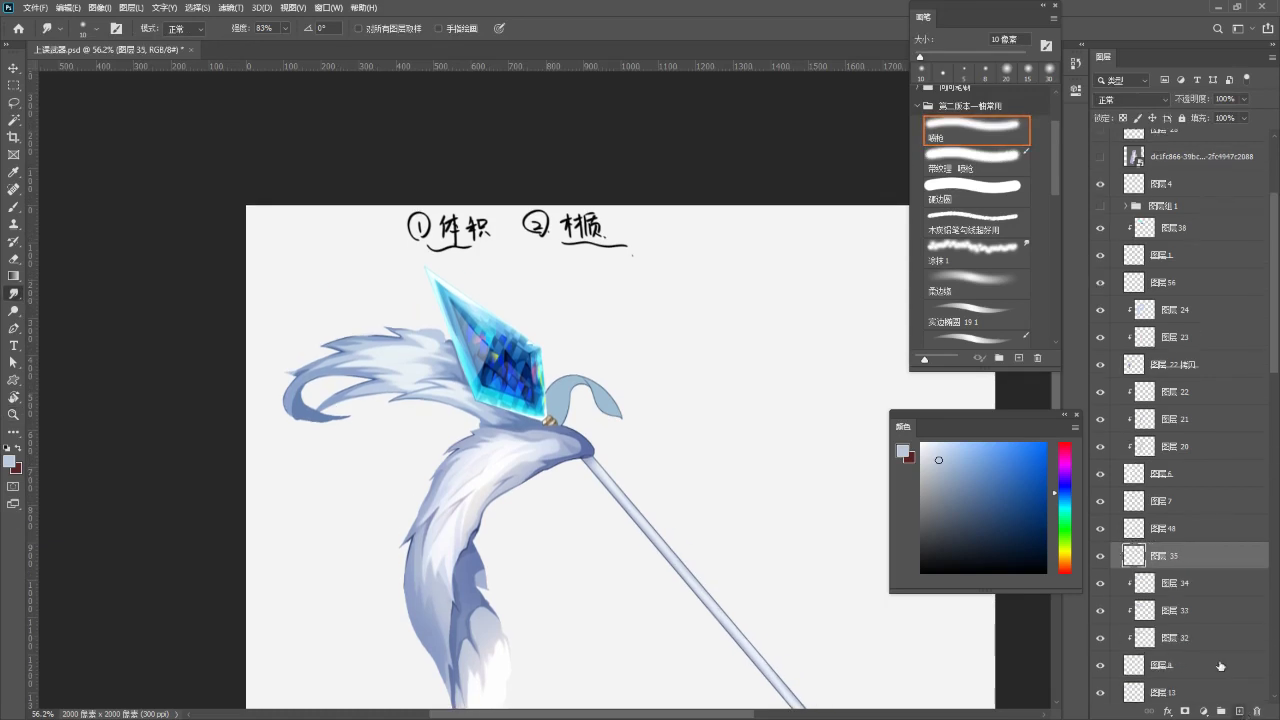
left_click(1176, 566, "alt")
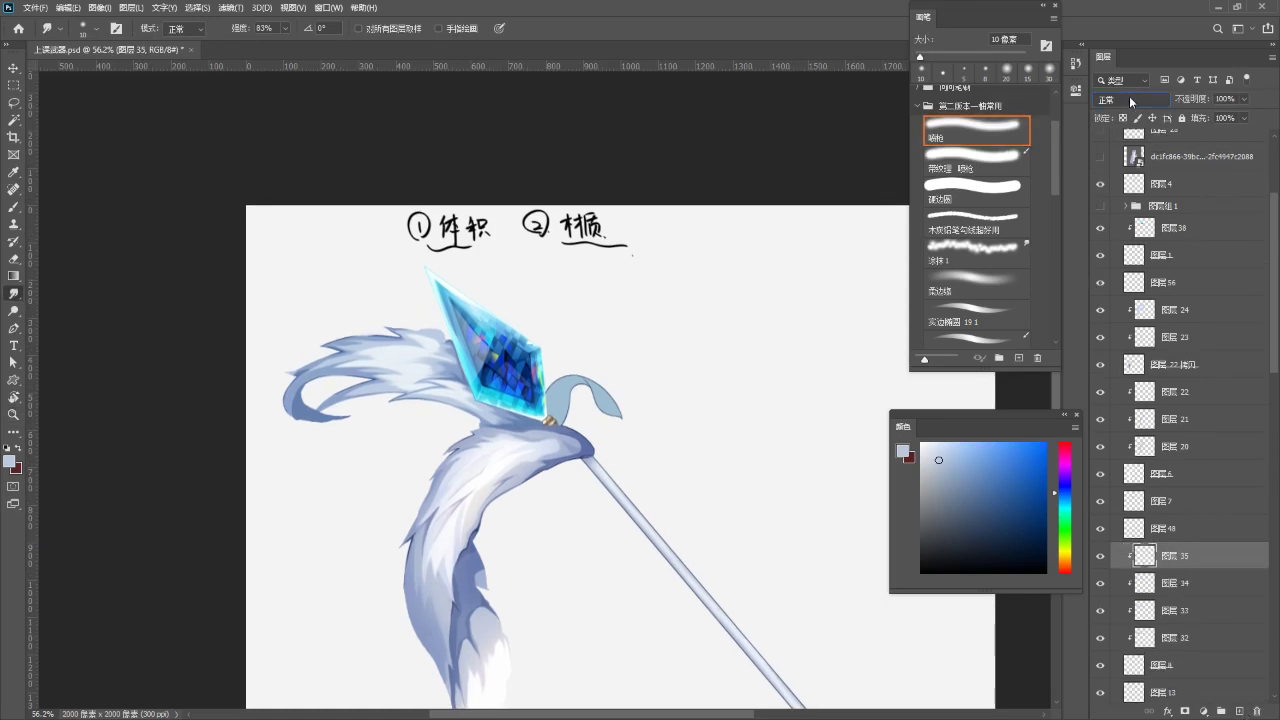
left_click(1129, 96)
left_click(1110, 304)
left_click(1121, 100)
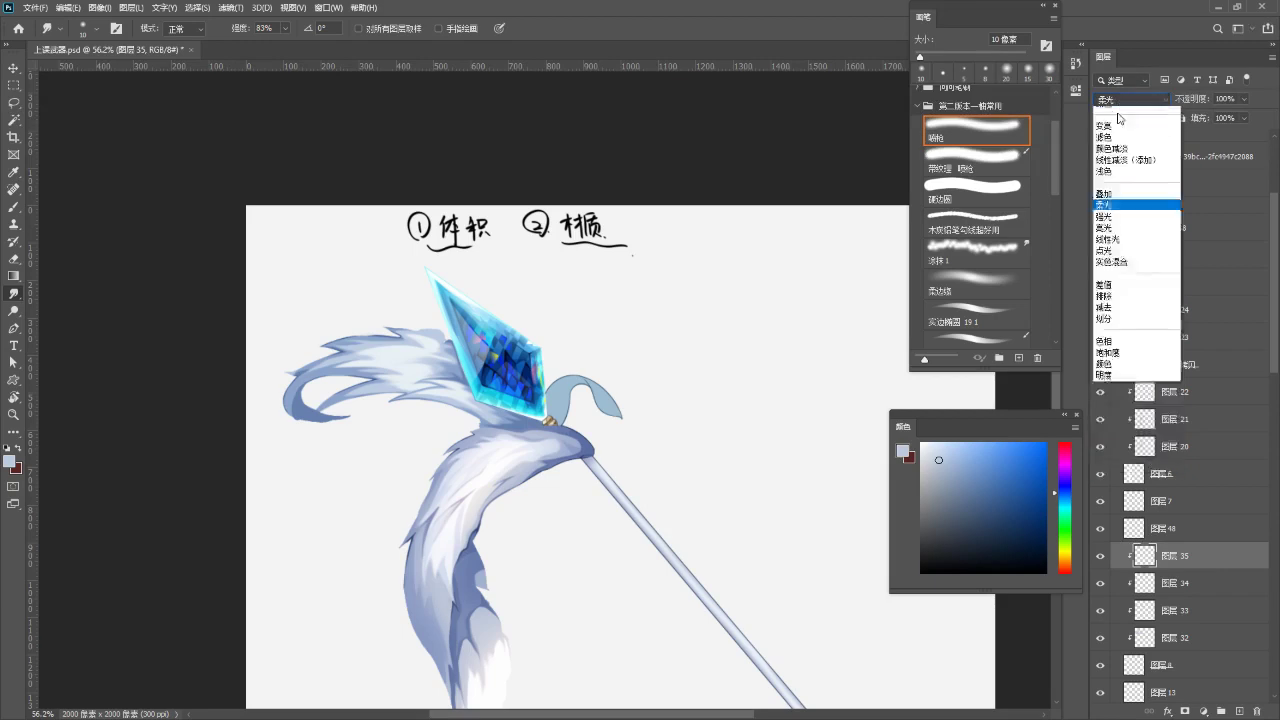
left_click(1110, 285)
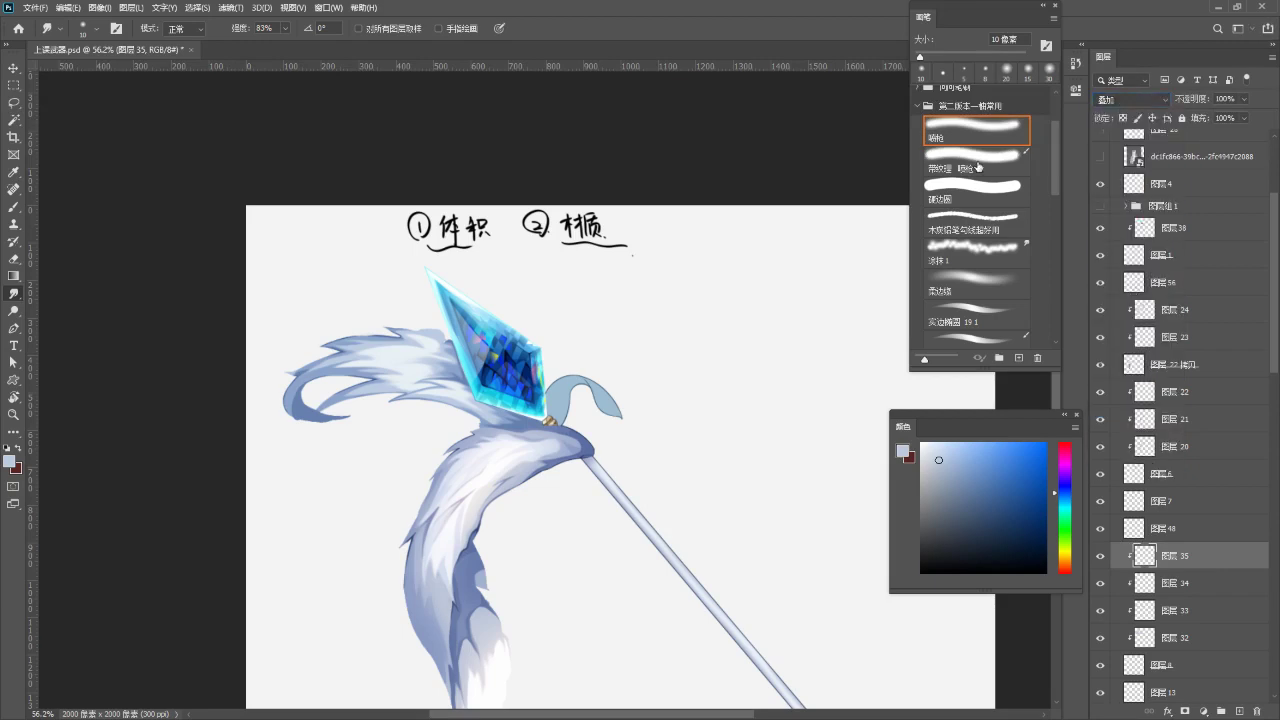
- Enlarge the Smudge tool's brush tip to 300 px
scroll(434, 578, "up", 1)
scroll(389, 478, "up", 3)
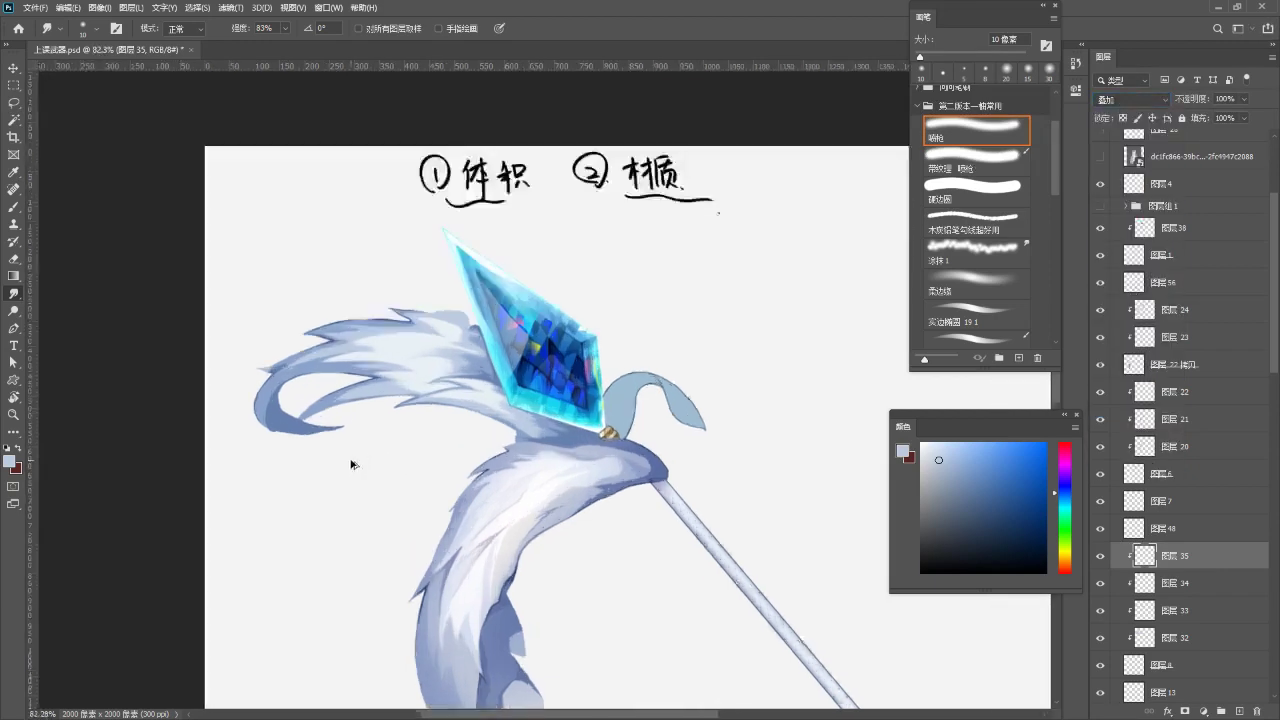
key("bracketright")
key("bracketright")
key("bracketright")
key("bracketright")
key("bracketright")
key("bracketright")
key("bracketright")
key("bracketright")
key("bracketright")
key("bracketright")
key("bracketright")
key("bracketright")
key("bracketright")
key("bracketright")
key("bracketright")
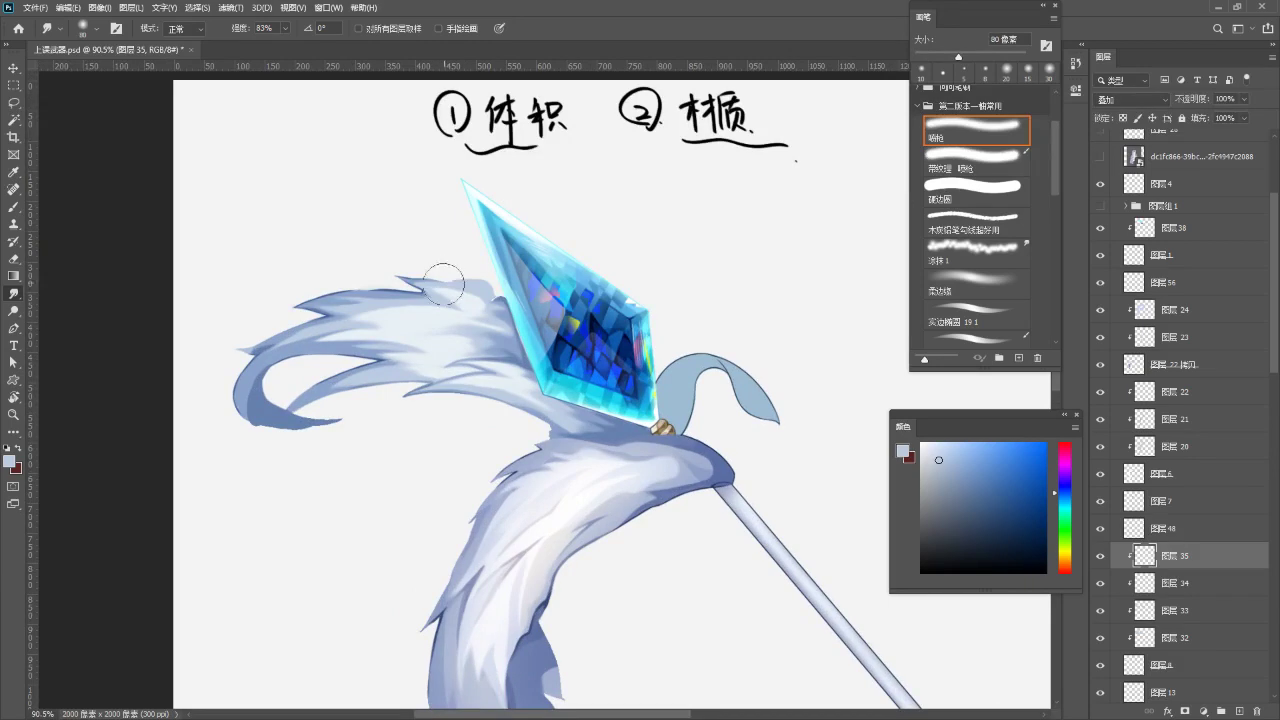
key("bracketleft")
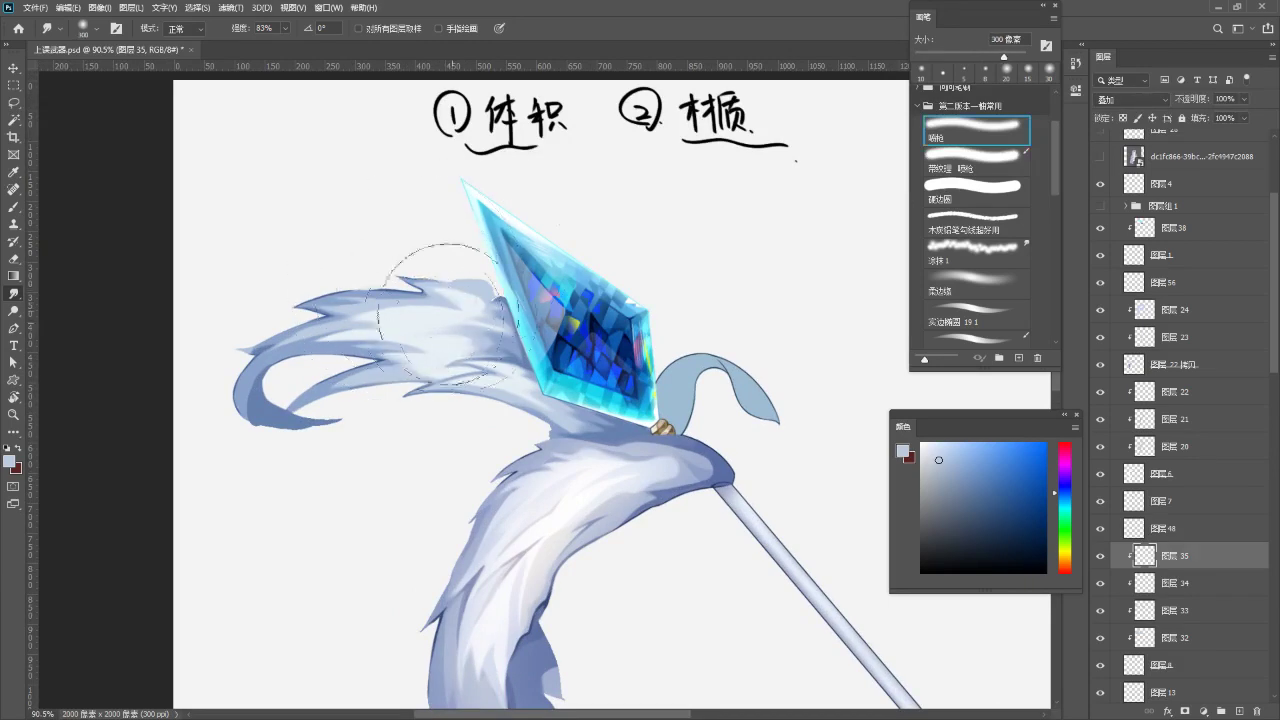
- Swap the foreground and background colours and set the foreground to a light, warm orange
key("x")
left_click(1061, 569)
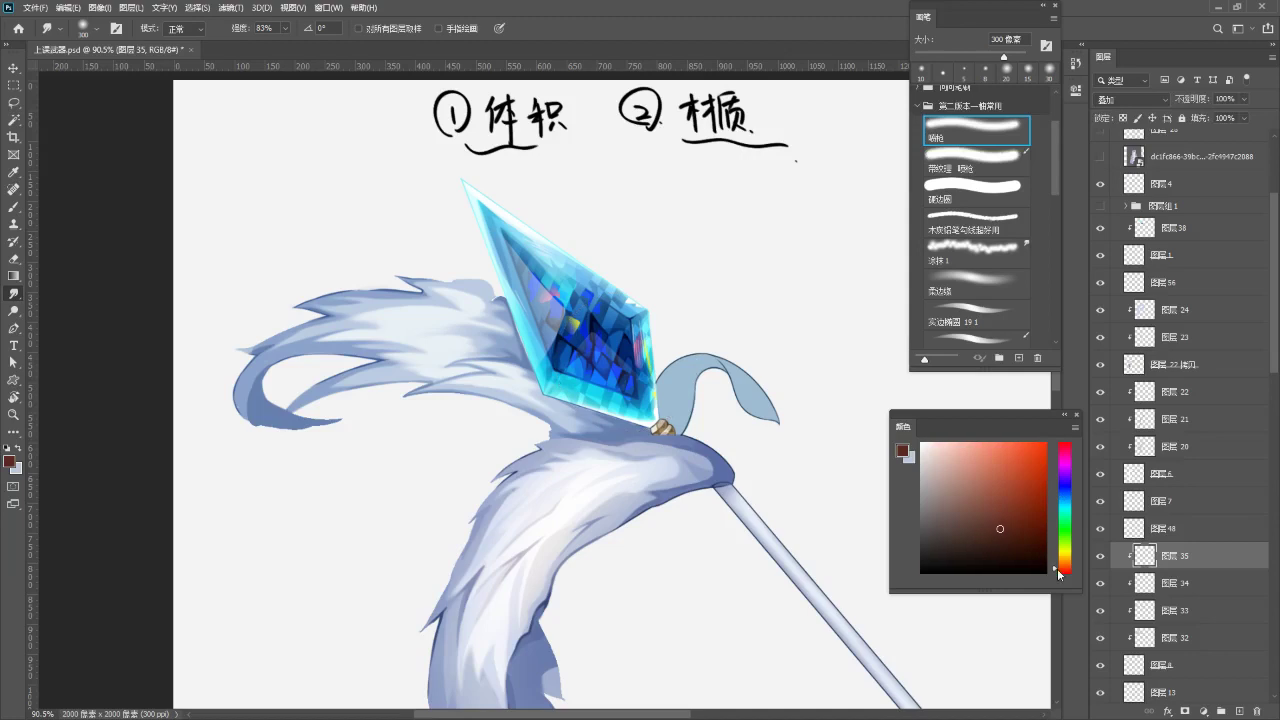
left_click(987, 451)
left_click(1063, 564)
left_click_drag(1064, 568, 1064, 562)
left_click(992, 460)
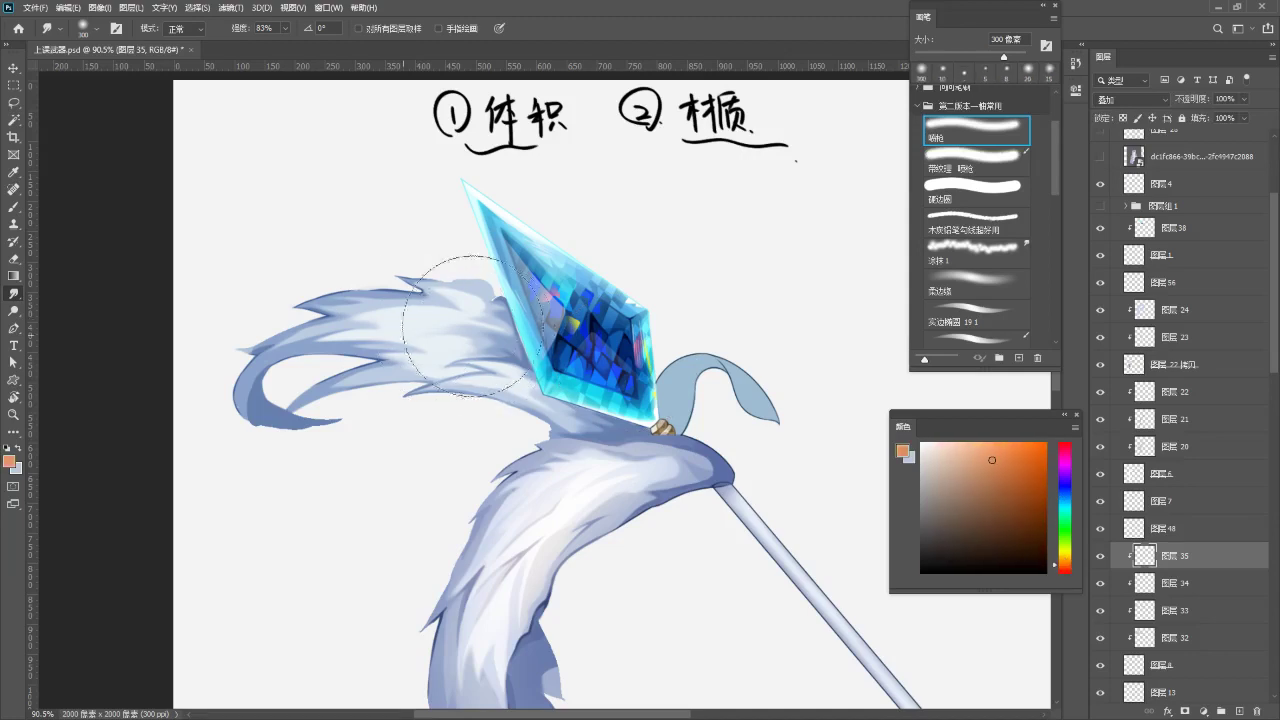
- Paint a soft orange tint on the fur beside the crystal's lower left edge with the 喷枪 airbrush at 250 px
key("b")
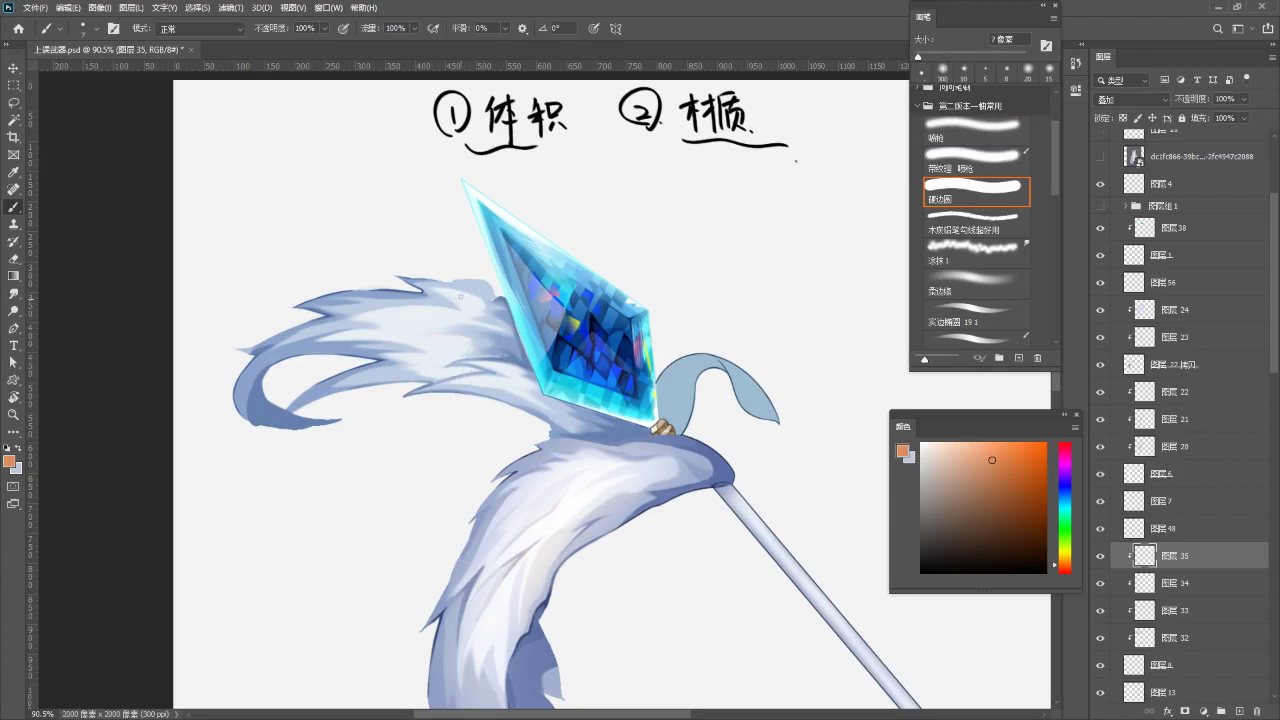
left_click(1018, 140)
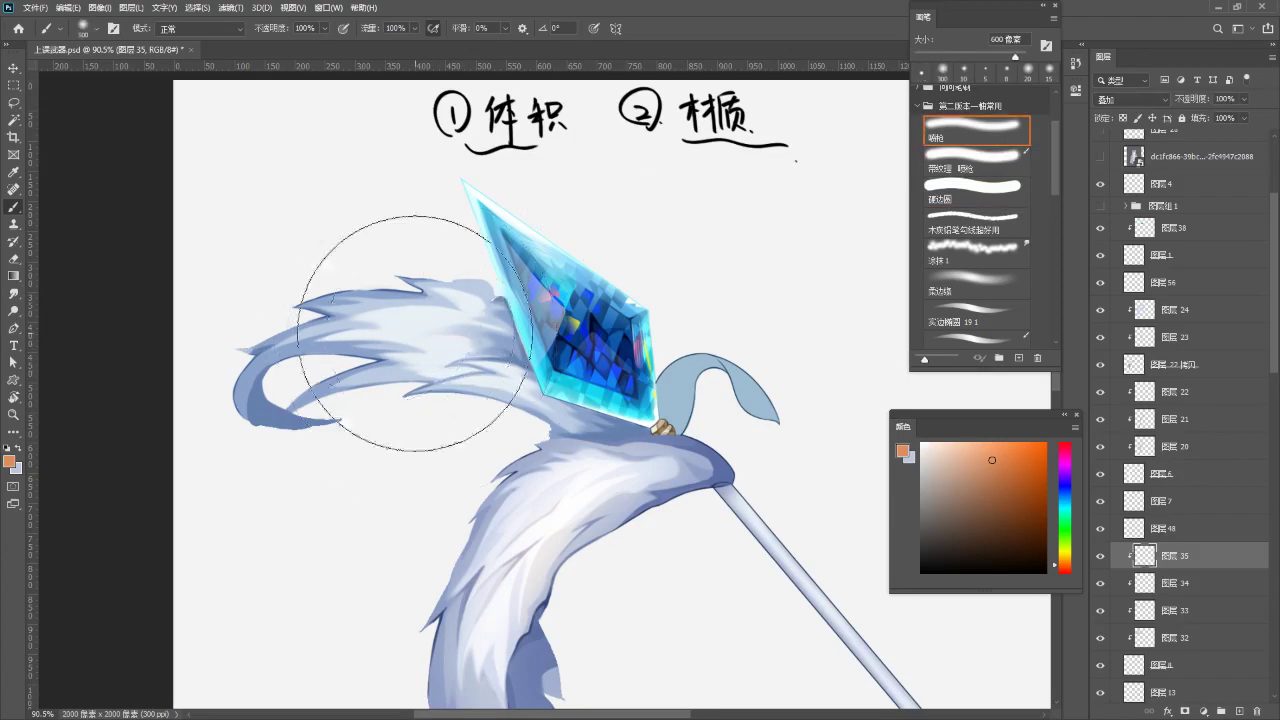
key("bracketleft")
key("bracketleft")
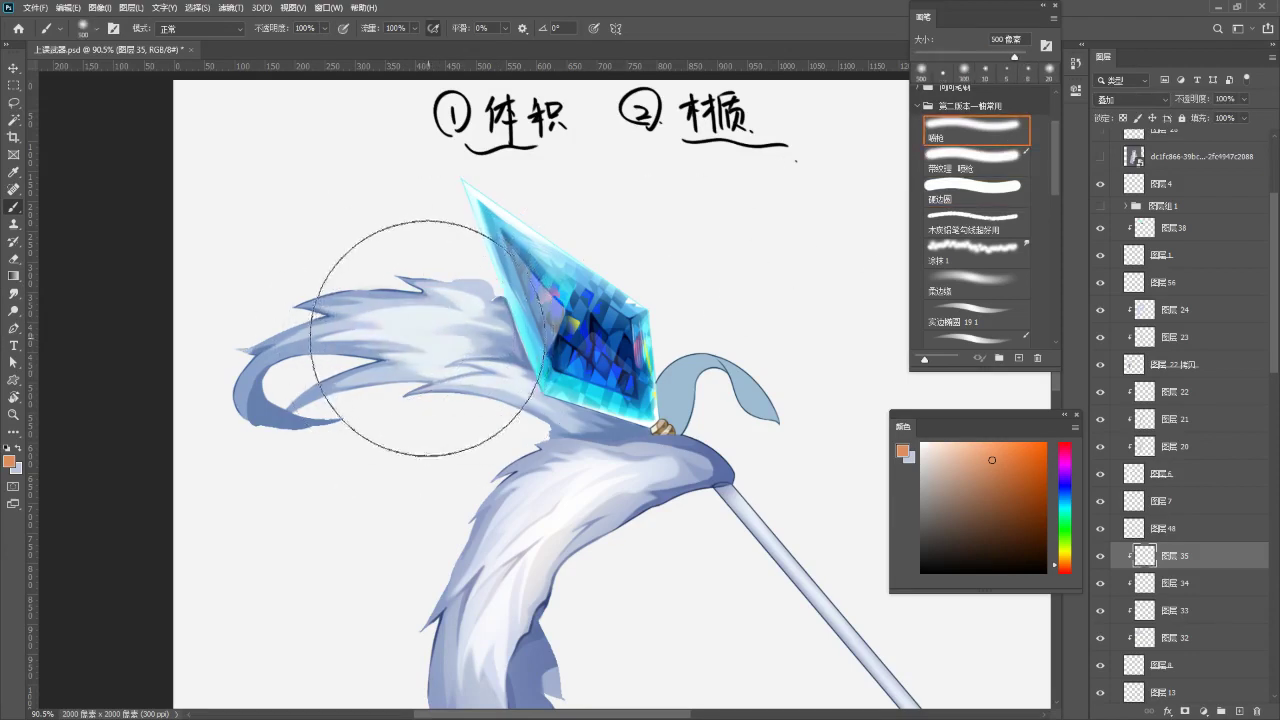
key("bracketleft")
mouse_move(392, 325)
left_mouse_down()
mouse_move(422, 340)
mouse_move(505, 336)
left_mouse_up()
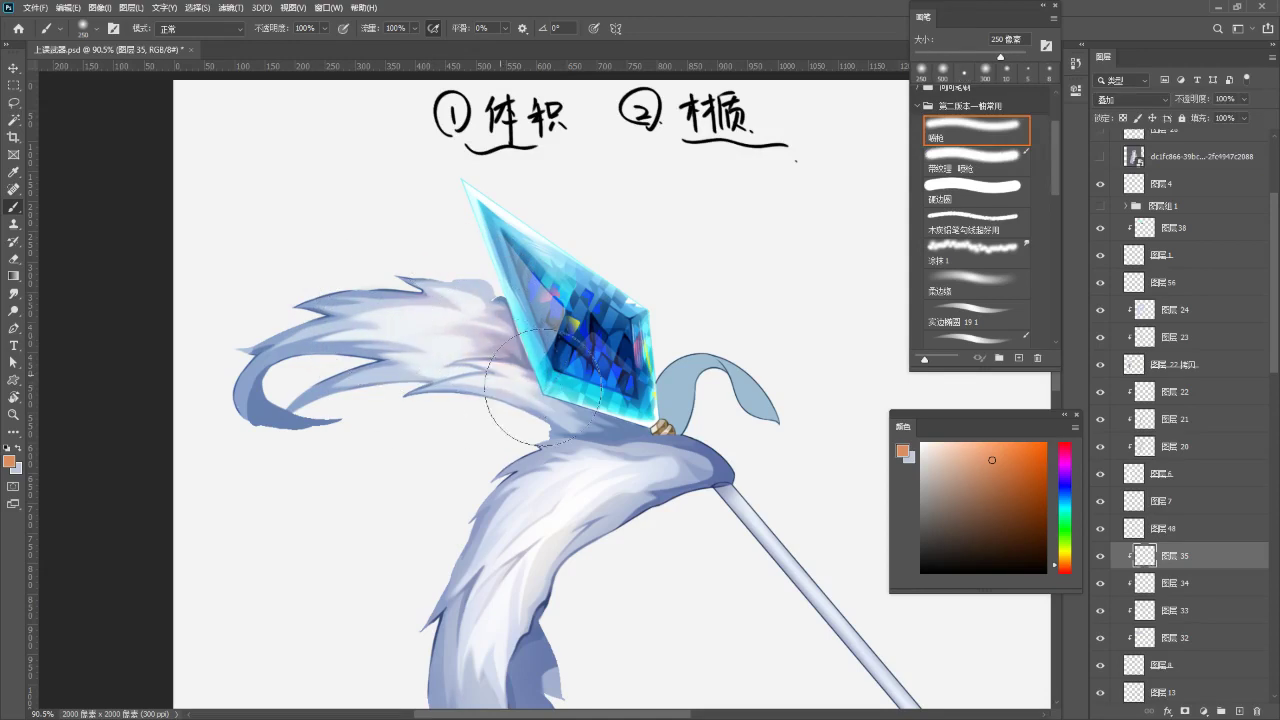
- Choose a darker blue and tint the curled tip and outer strands with the airbrush at 500 px, undoing the first strokes
left_click_drag(321, 375, 299, 337)
key("x")
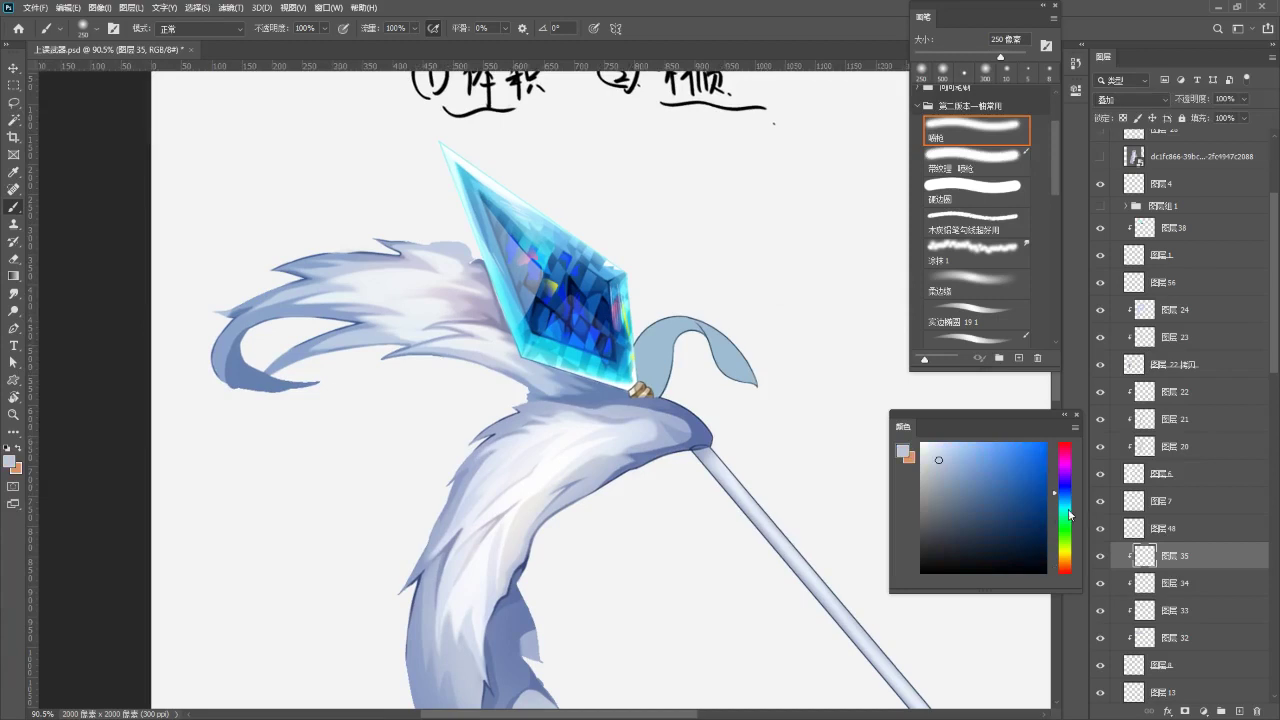
left_click(977, 495)
left_click_drag(982, 505, 981, 508)
mouse_move(270, 373)
left_mouse_down()
mouse_move(308, 385)
mouse_move(263, 363)
left_mouse_up()
key("ctrl+z")
key("ctrl+z")
key("bracketright")
key("bracketright")
key("bracketright")
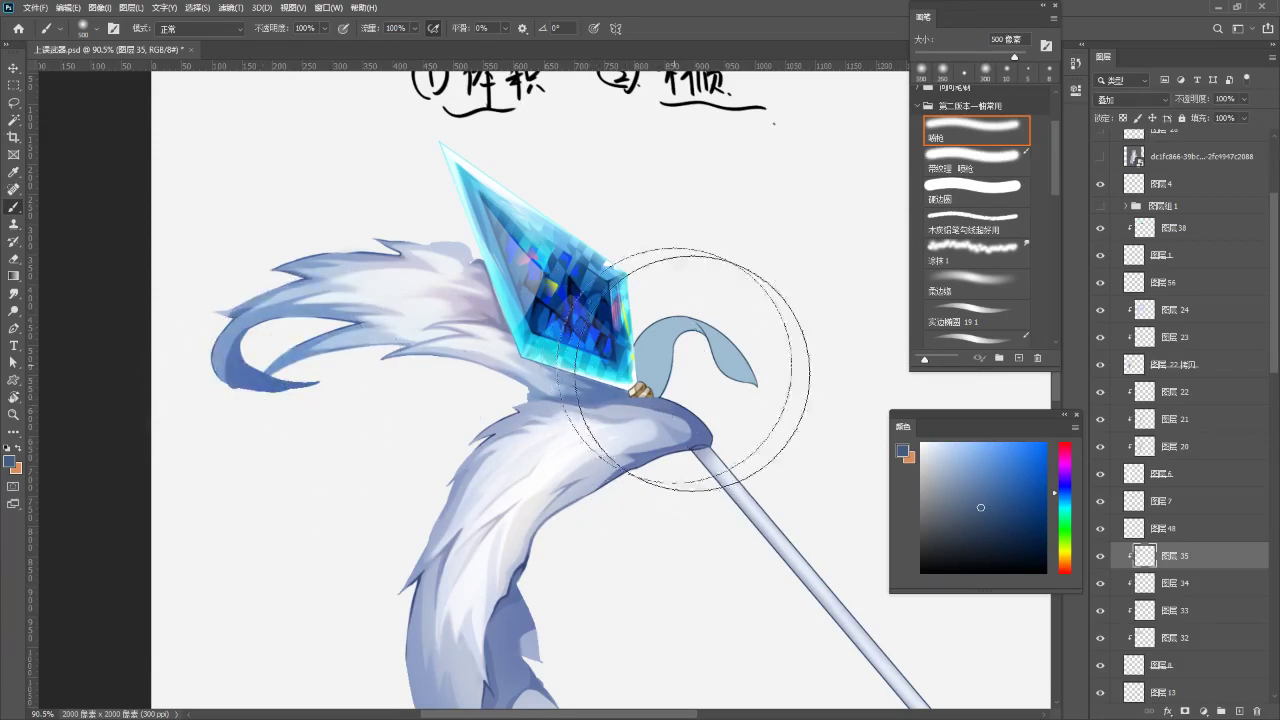
left_click_drag(709, 318, 656, 325)
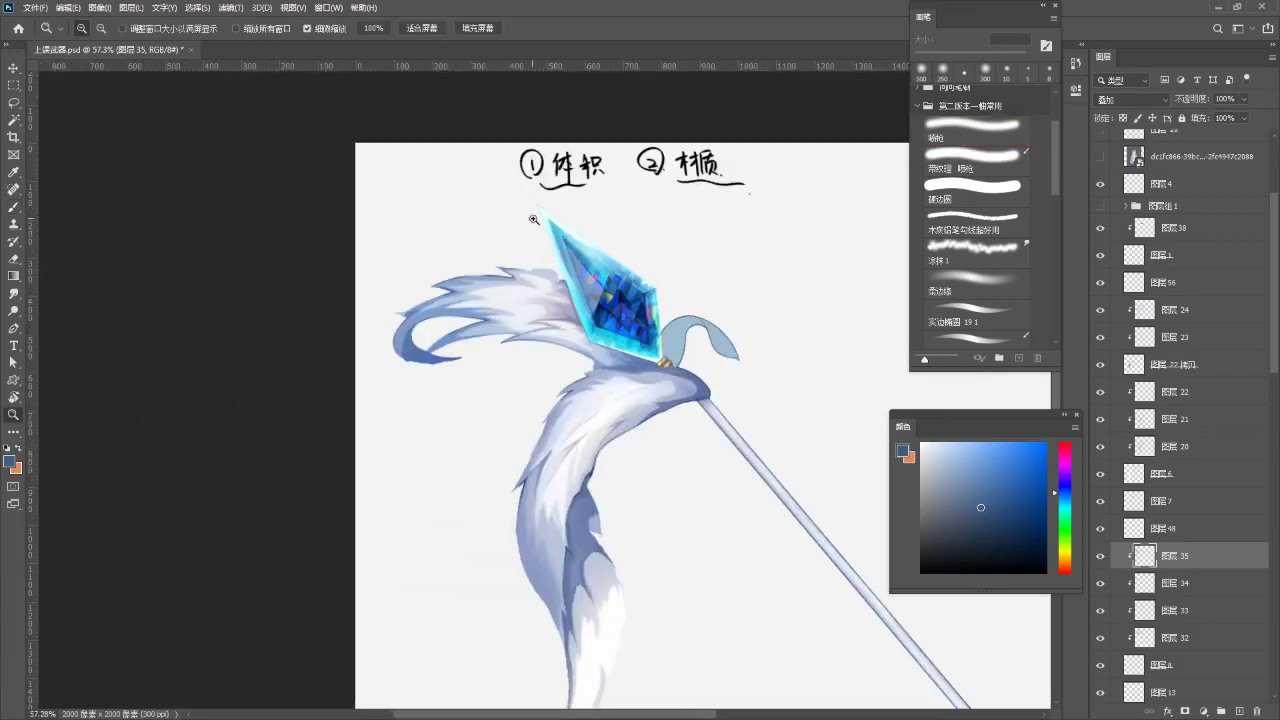
- Add a new empty, unclipped layer directly above 图层 38
left_click_drag(606, 285, 660, 285)
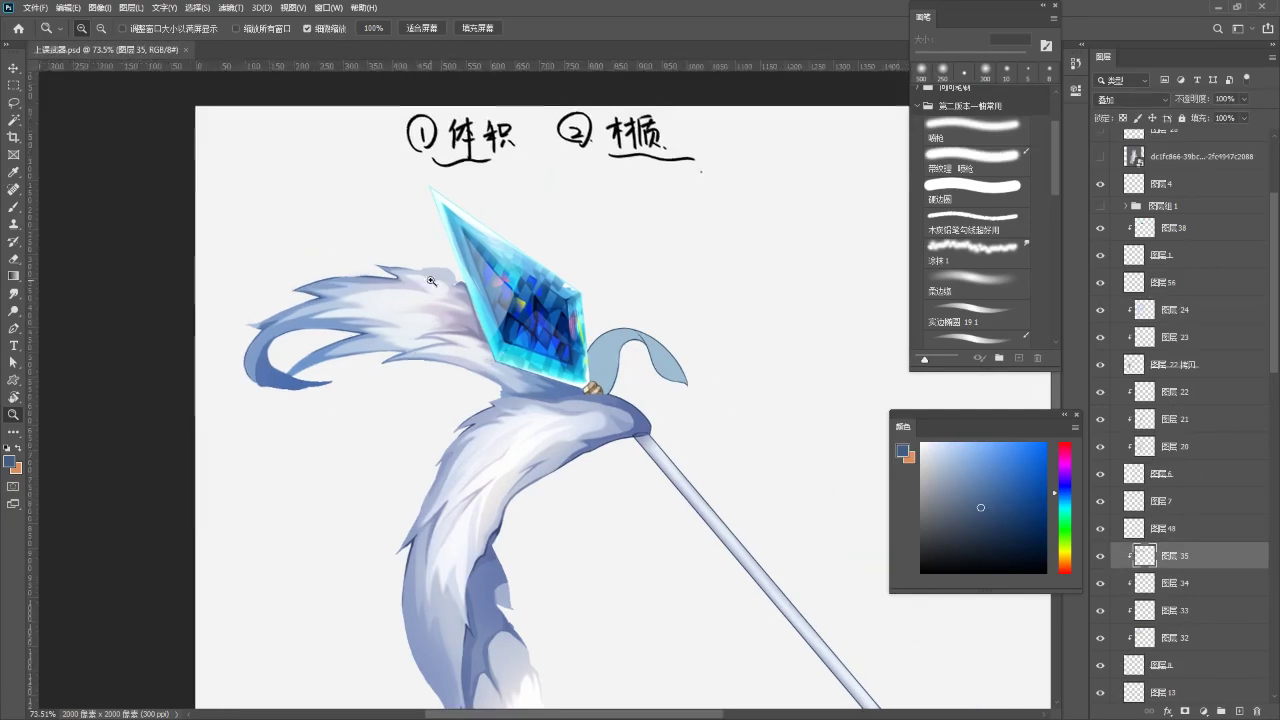
scroll(446, 344, "down", 5)
scroll(488, 190, "up", 10)
left_click_drag(350, 225, 394, 288)
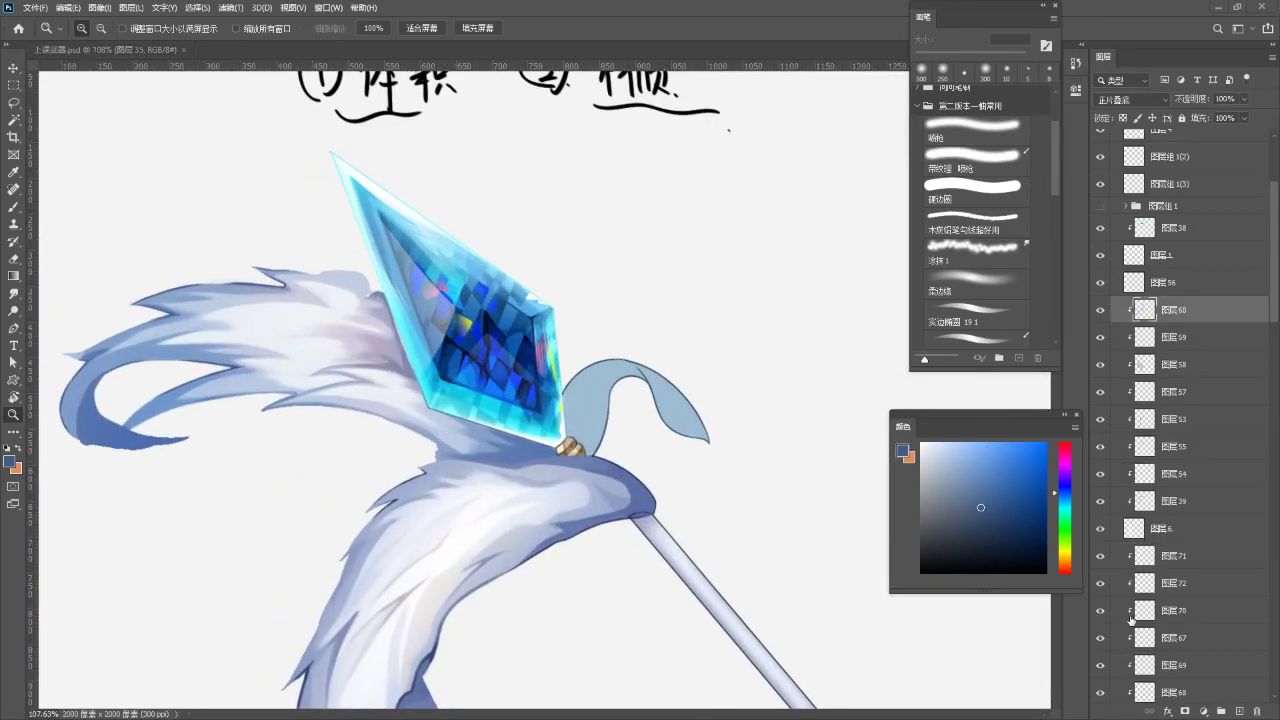
scroll(1148, 437, "up", 3)
left_click(490, 357, "ctrl")
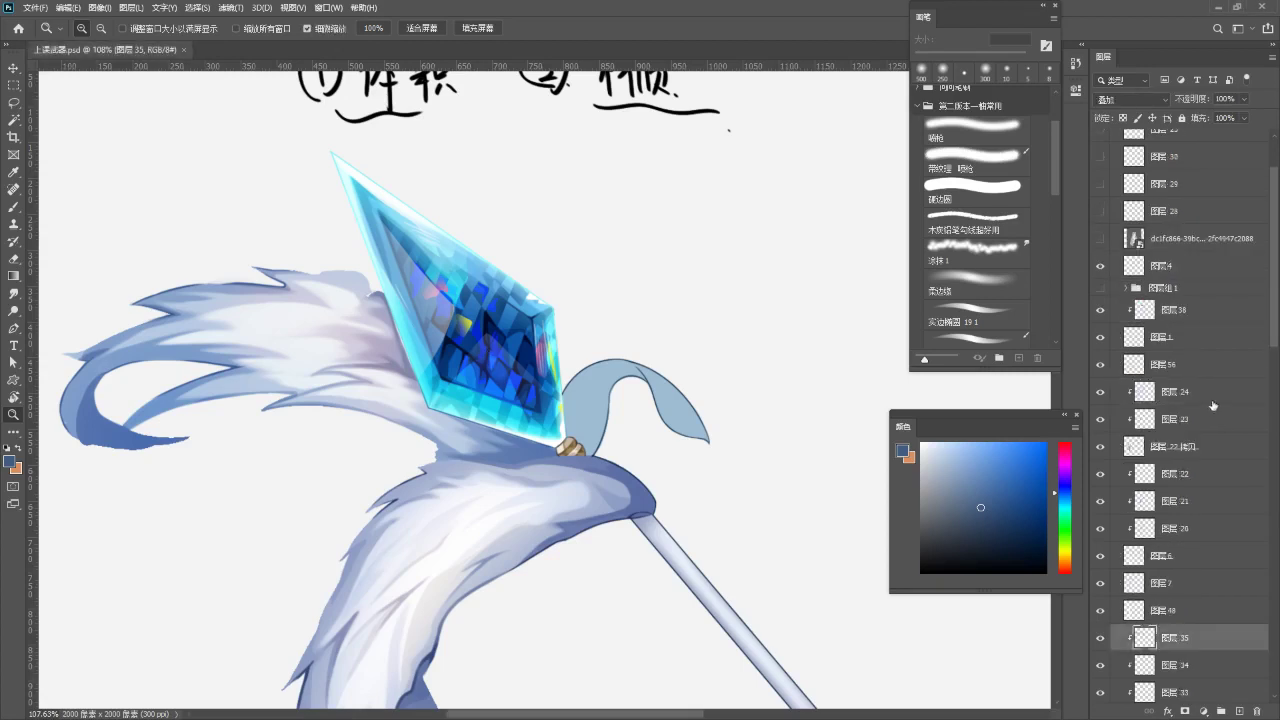
scroll(1118, 650, "down", 5)
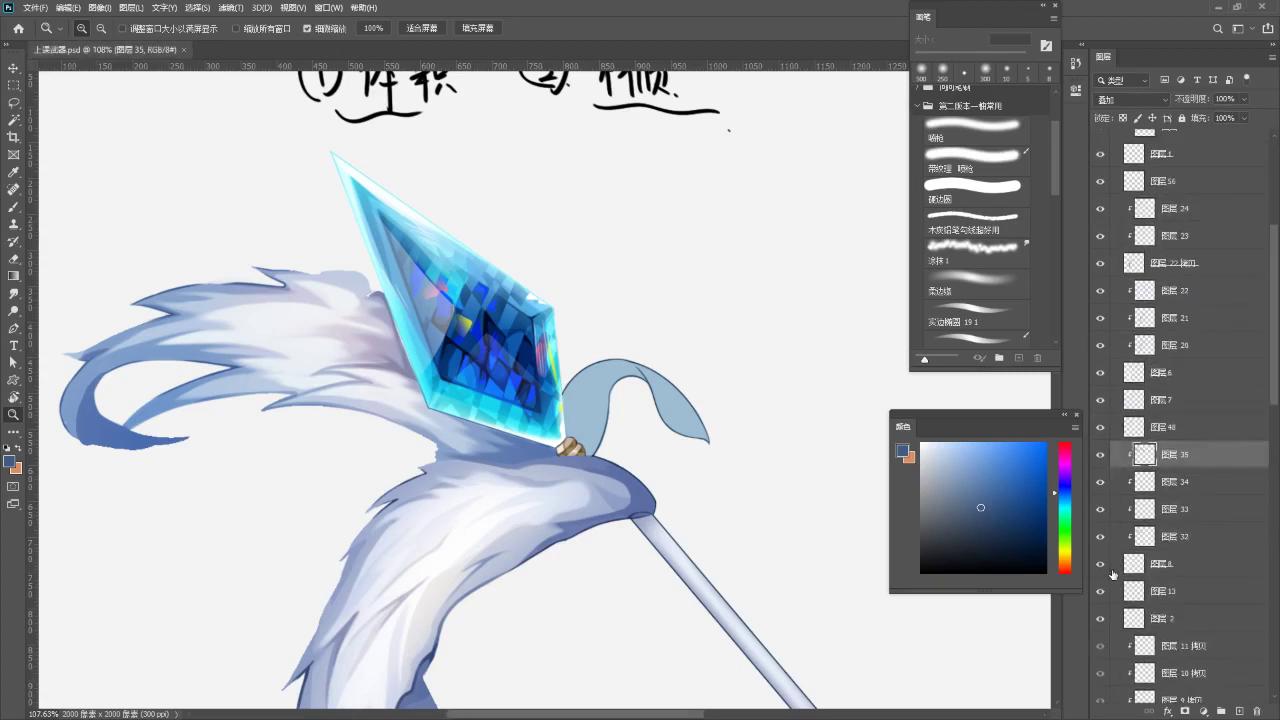
scroll(1150, 500, "up", 7)
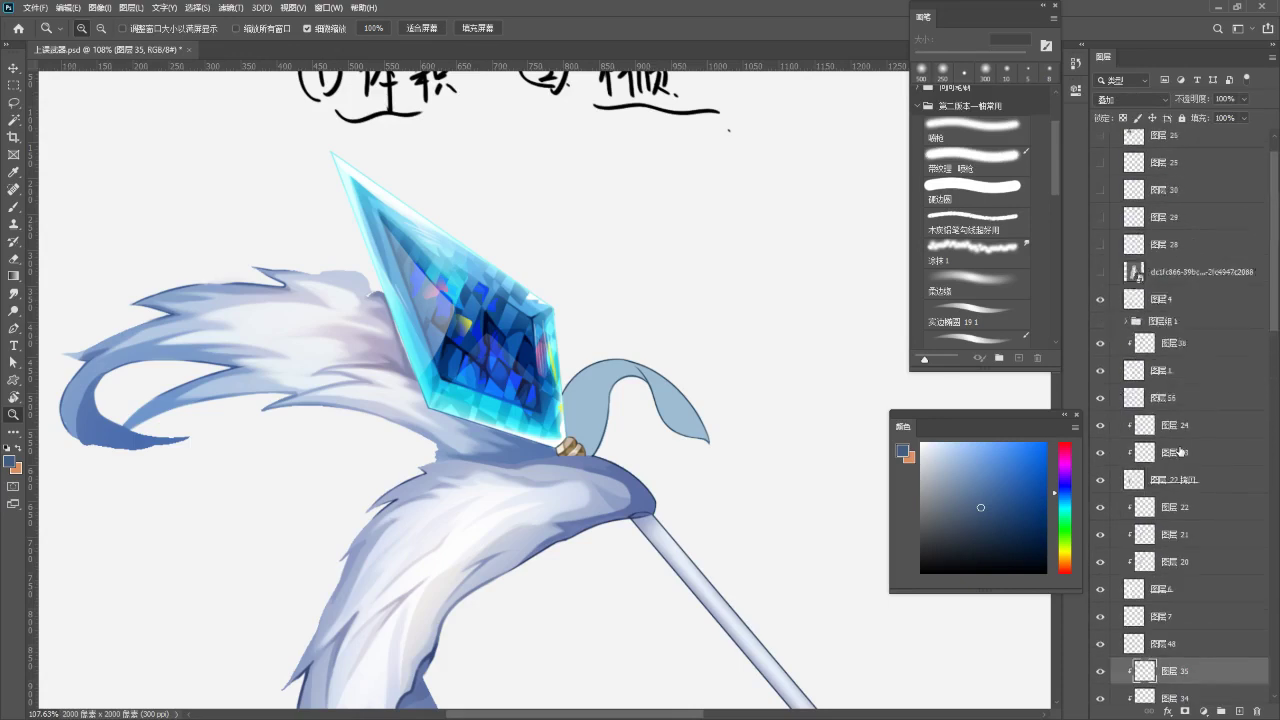
left_click(1156, 397)
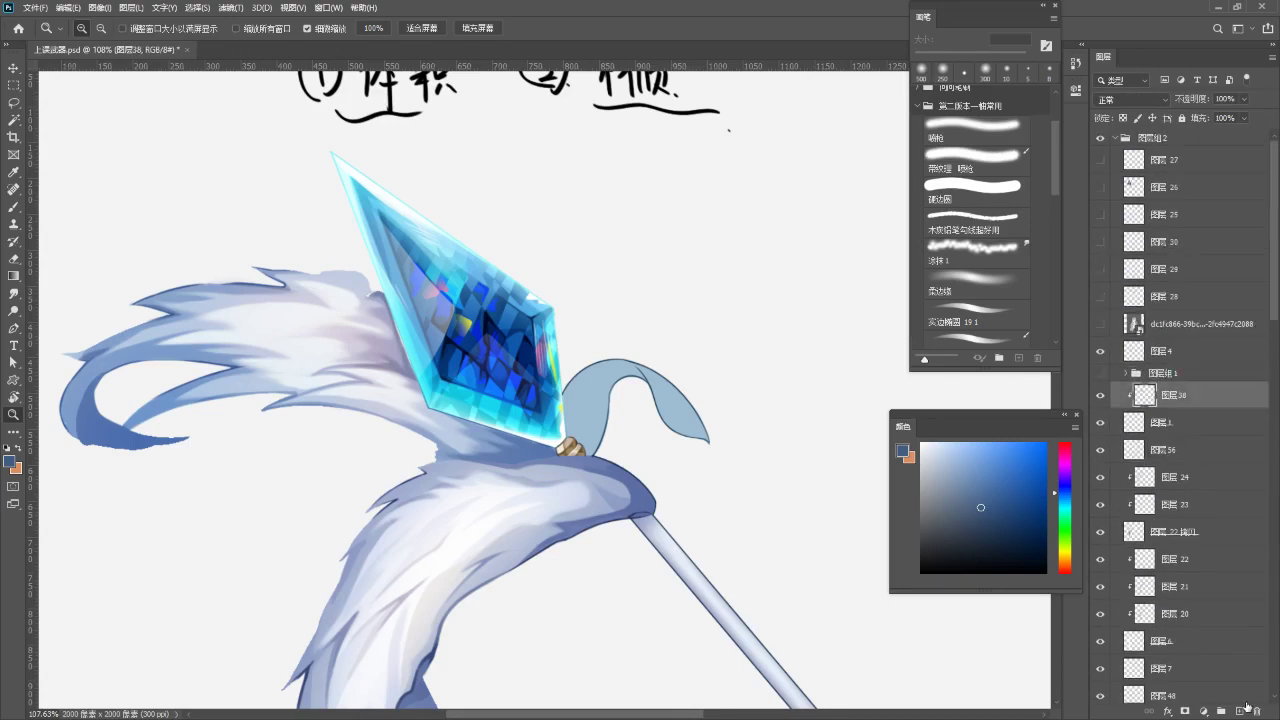
left_click(1245, 700)
left_click(1182, 386)
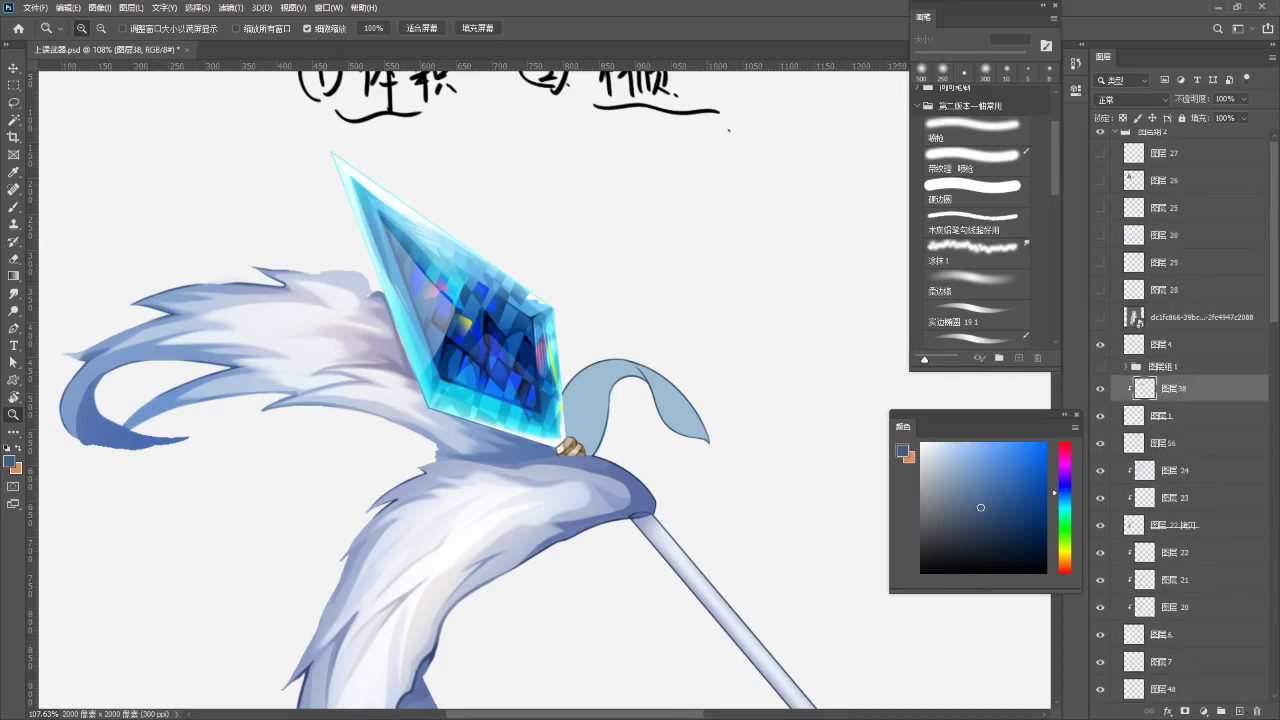
left_click(1240, 711)
- Reduce the airbrush to 10 px for work on the crystal
mouse_move(469, 385)
left_mouse_down()
mouse_move(505, 398)
mouse_move(500, 338)
mouse_move(560, 345)
left_mouse_up()
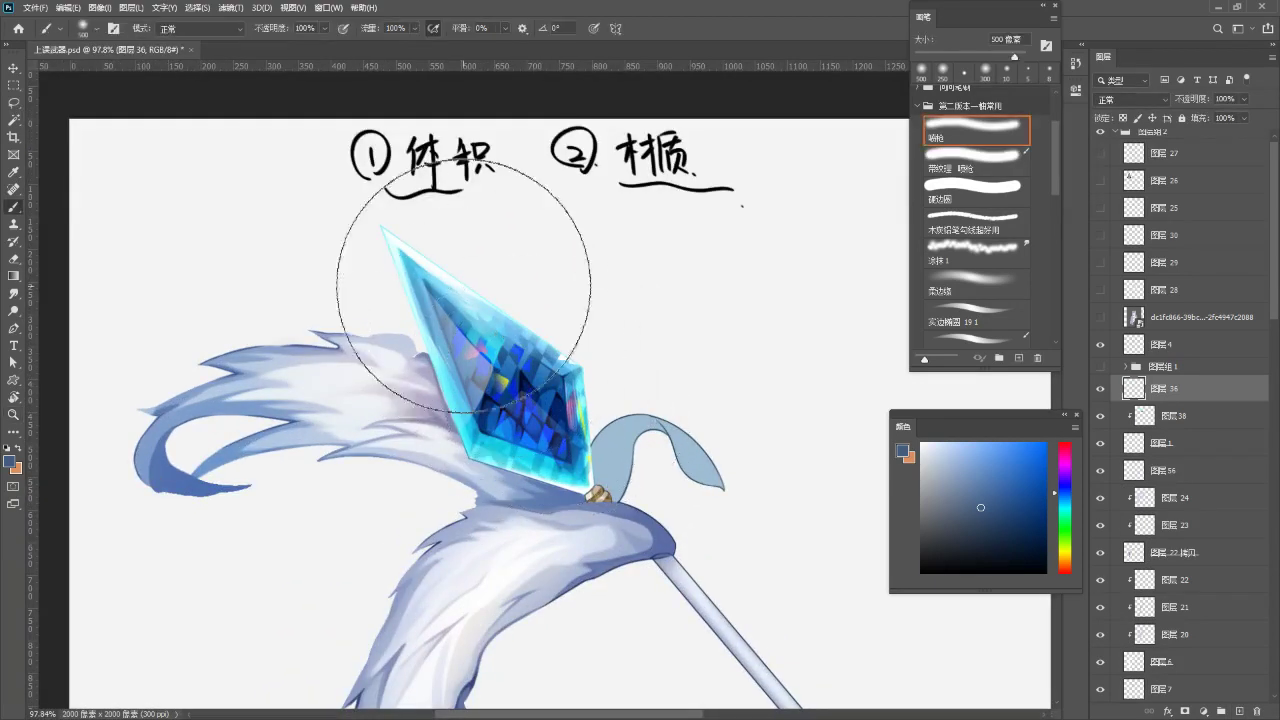
key("bracketleft")
key("bracketleft")
key("bracketleft")
key("bracketleft")
key("bracketleft")
key("bracketleft")
key("bracketleft")
key("bracketleft")
key("bracketleft")
key("bracketleft")
key("bracketleft")
key("bracketleft")
key("bracketleft")
key("bracketleft")
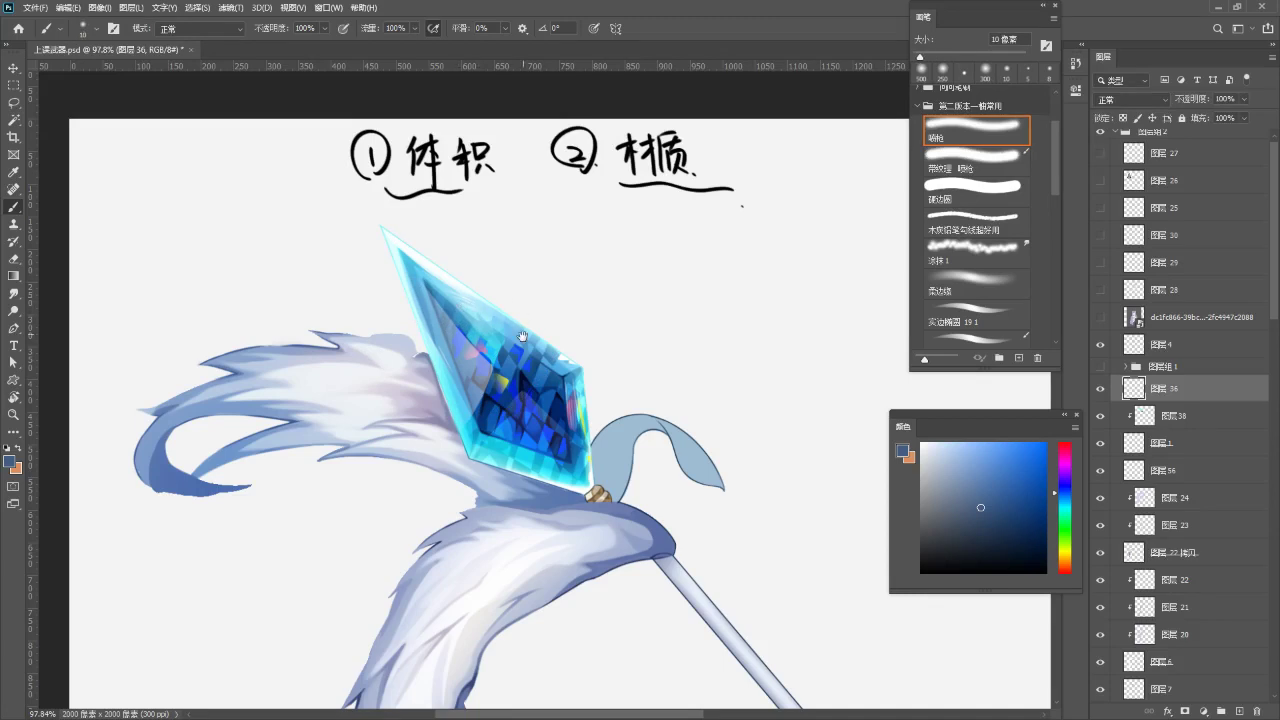
left_click_drag(524, 326, 522, 323)
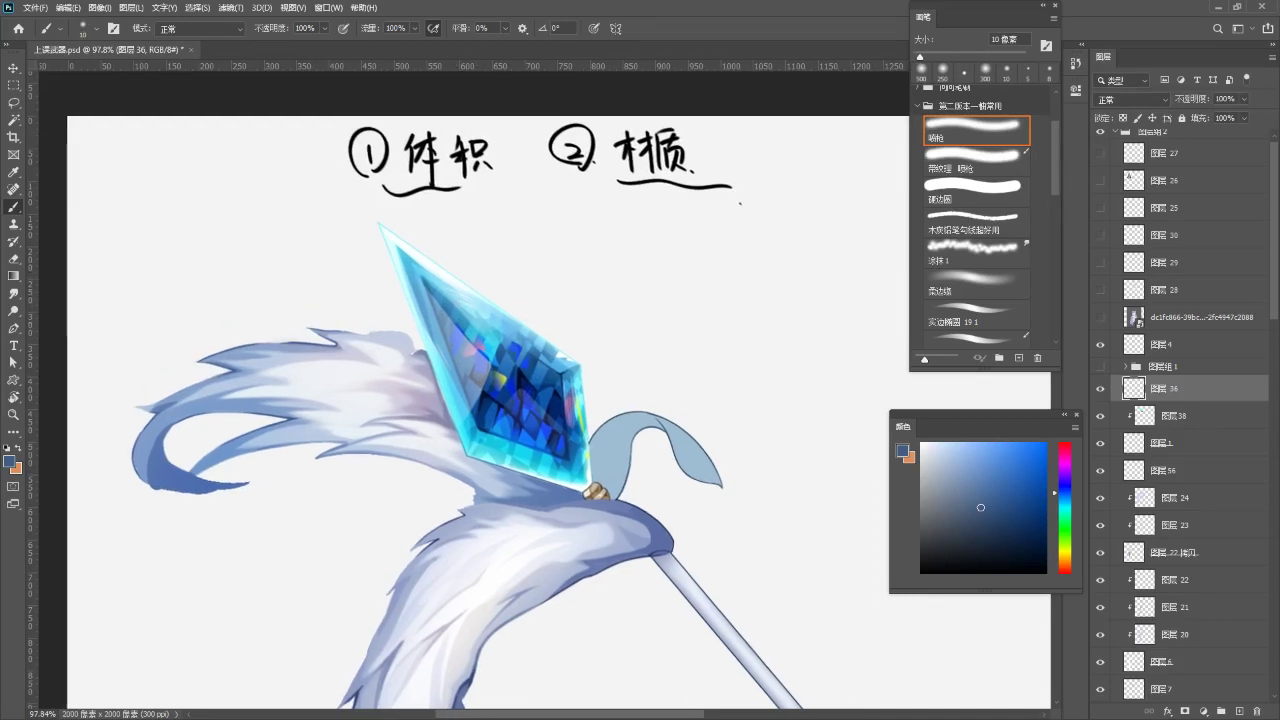
- Draw a wide elliptical selection across the crystal's upper half and fill it with medium grey
left_click(11, 88)
left_click(70, 99)
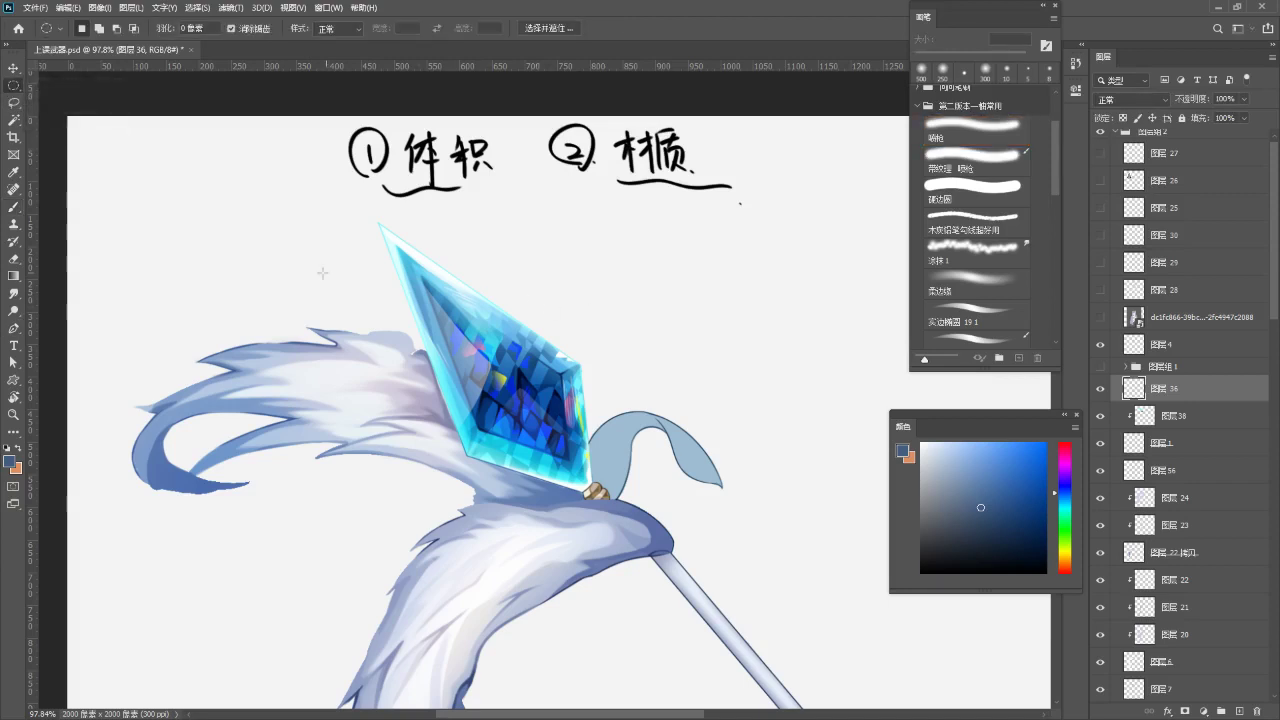
left_click_drag(309, 238, 649, 352)
left_click(921, 447)
key("alt+BackSpace")
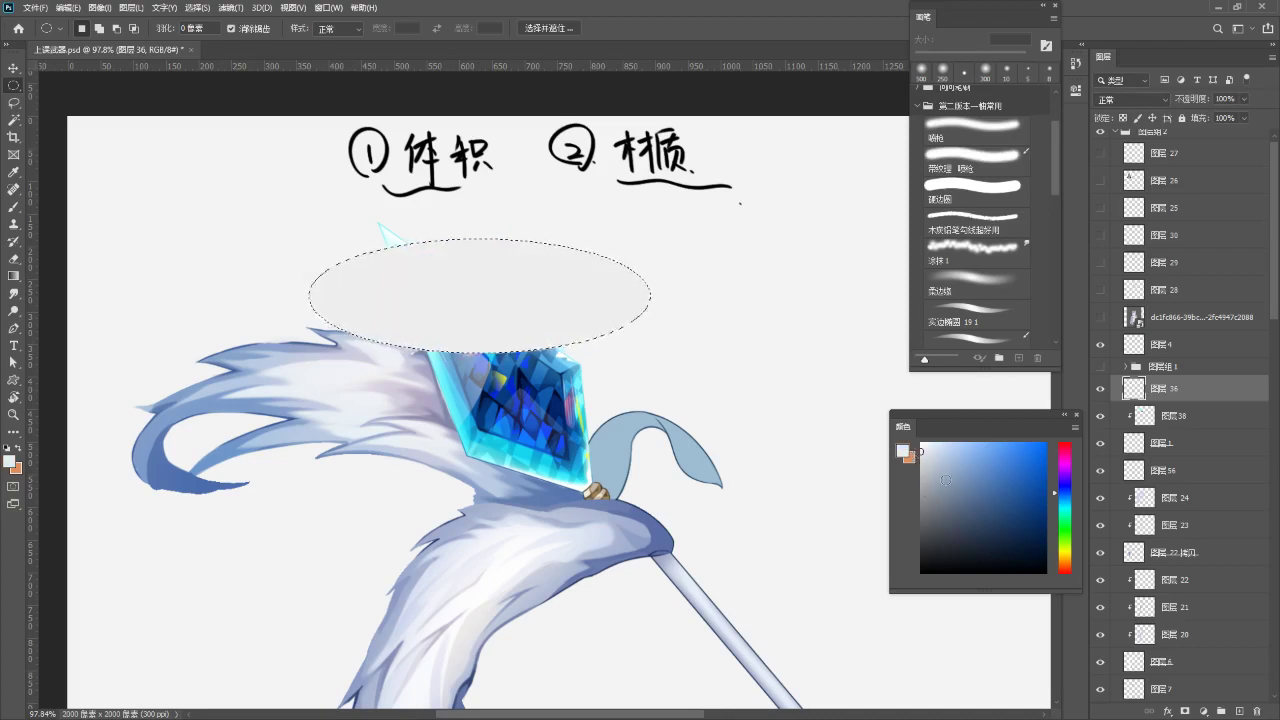
scroll(1226, 546, "down", 4)
scroll(871, 514, "up", 2)
left_click(921, 476)
key("alt+BackSpace")
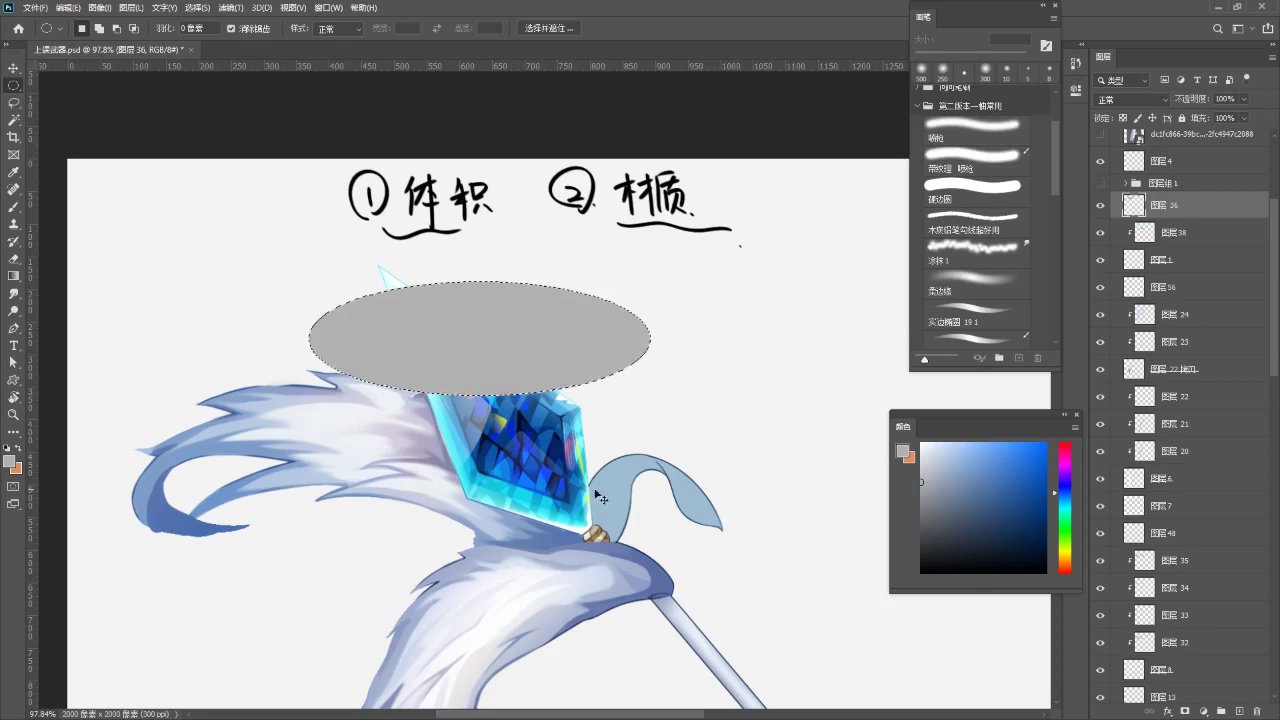
- Rotate the grey ellipse about 34° counterclockwise, shrink it proportionally, and place it diagonally across the crystal's upper half
key("ctrl+t")
left_click_drag(662, 288, 640, 235)
left_click_drag(567, 271, 520, 307)
left_click_drag(618, 320, 524, 312)
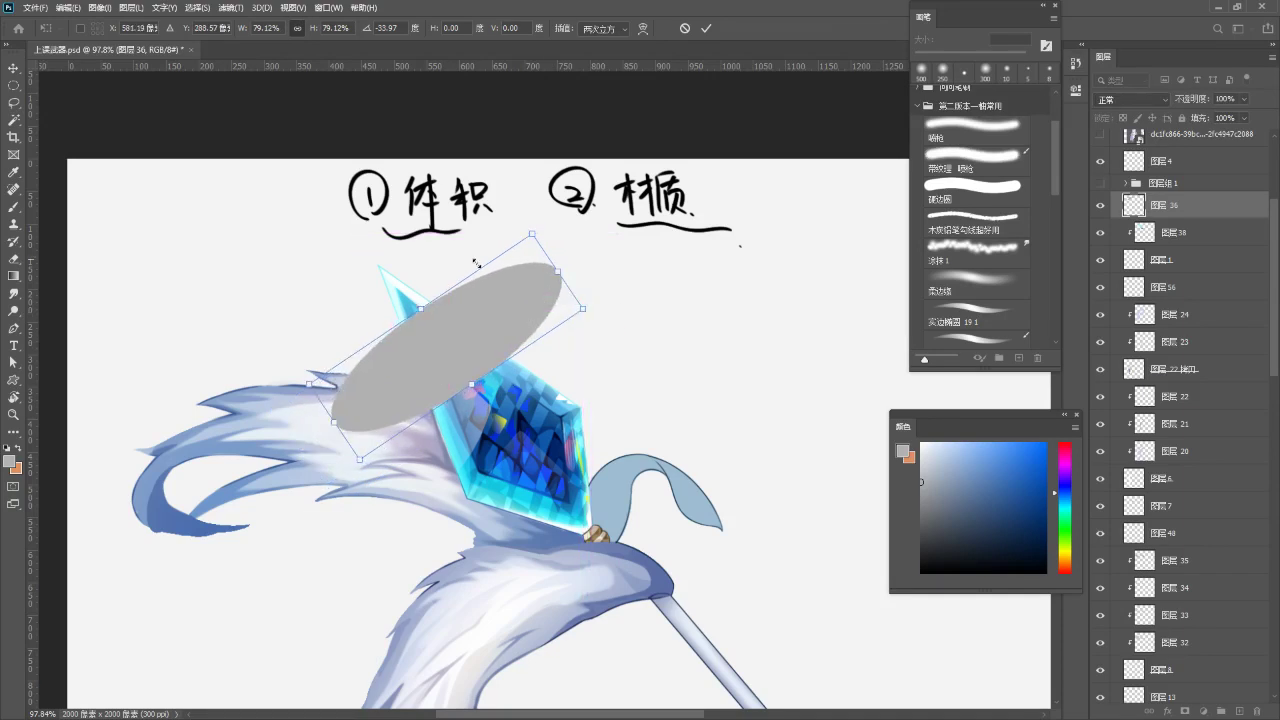
left_click_drag(502, 317, 520, 336)
scroll(530, 235, "down", 2)
scroll(532, 243, "up", 2)
left_click_drag(580, 228, 562, 213)
left_click_drag(483, 237, 480, 234)
key("Return")
scroll(330, 280, "down", 2)
scroll(210, 281, "up", 3)
left_click(14, 69)
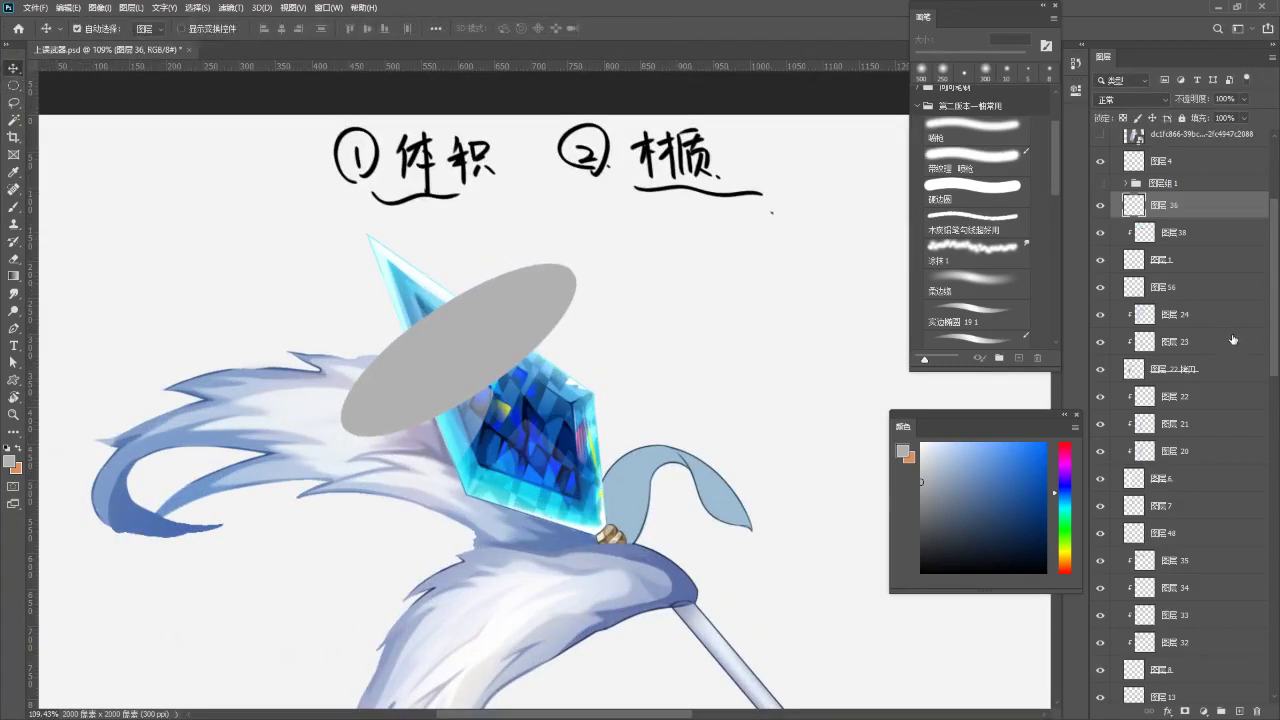
- Compare the artwork with and without the grey ellipse over the crystal
left_click(1099, 208)
left_click(1099, 208)
left_click(1099, 208)
left_click(1099, 208)
key("ctrl+Tab")
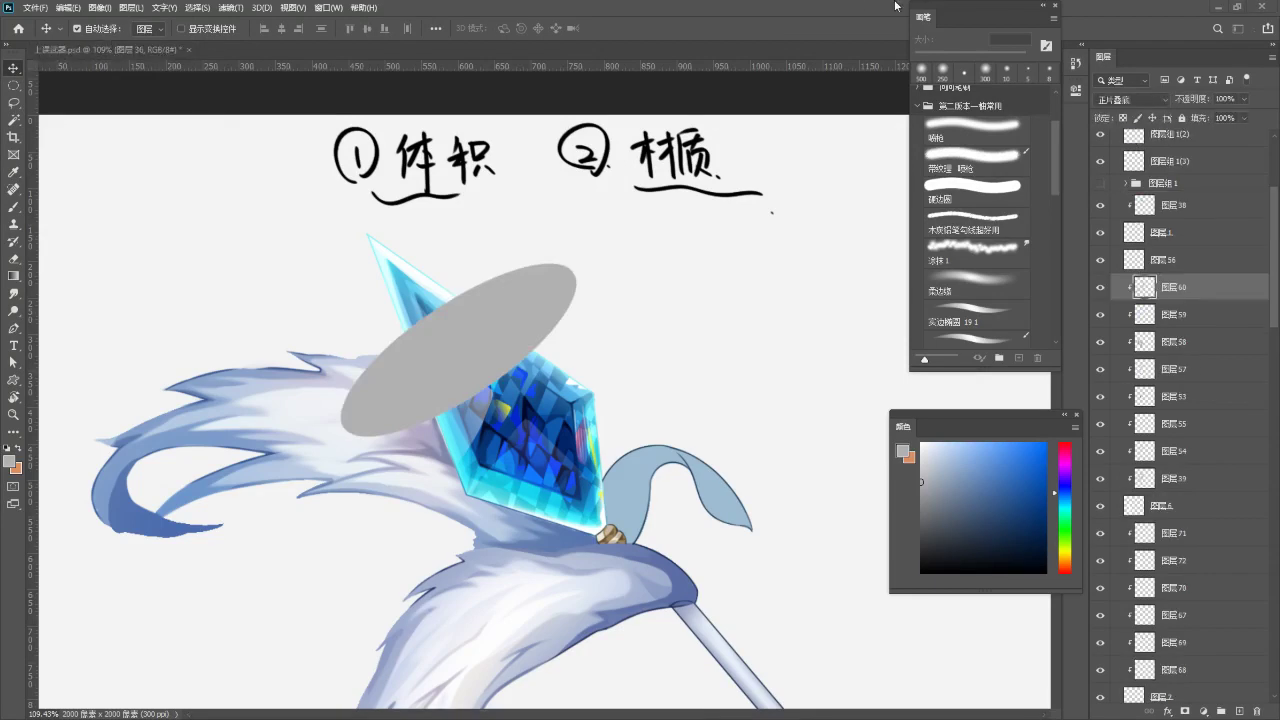
left_click(786, 358)
left_click(1099, 207)
left_click(1099, 207)
- Duplicate the grey ellipse layer and darken the copy to dark grey with a Hue/Saturation adjustment
key("ctrl+j")
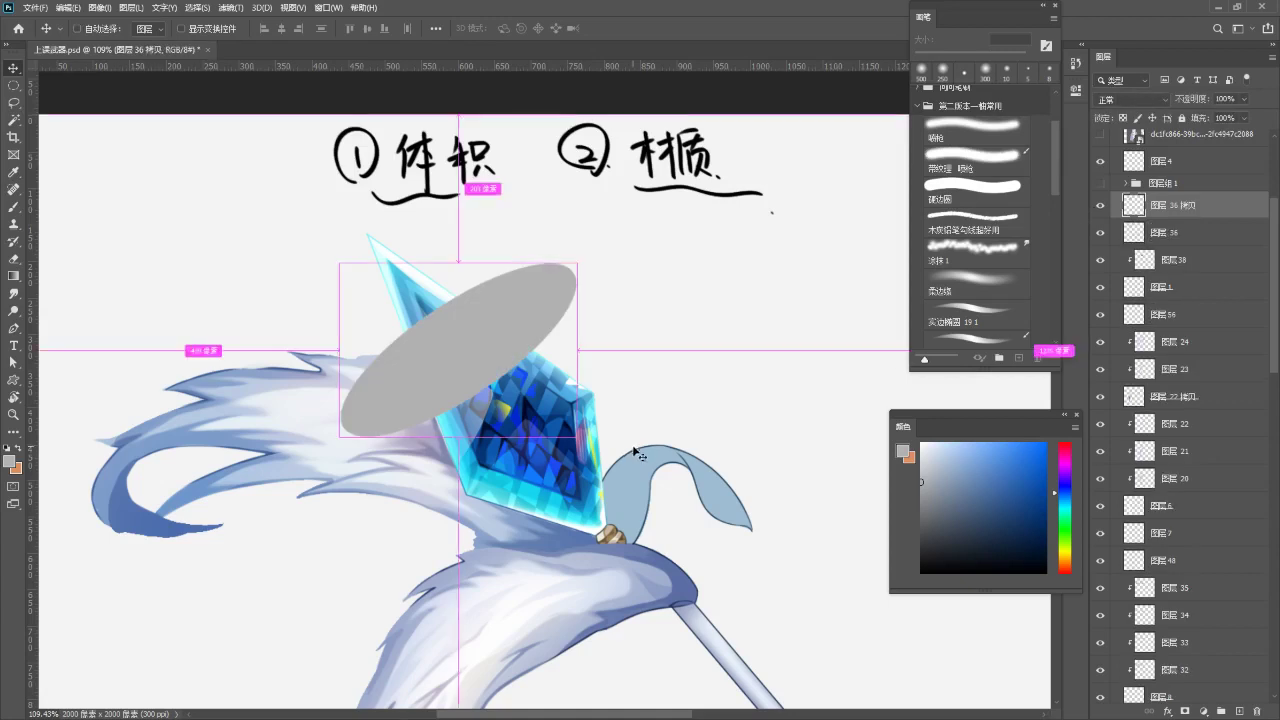
key("ctrl+u")
left_click_drag(729, 221, 740, 221)
left_click(930, 87)
- Shrink the dark ellipse slightly and centre it inside the light grey ellipse, leaving a rim around it
key("ctrl+t")
left_click_drag(577, 262, 551, 281)
left_click_drag(484, 356, 496, 350)
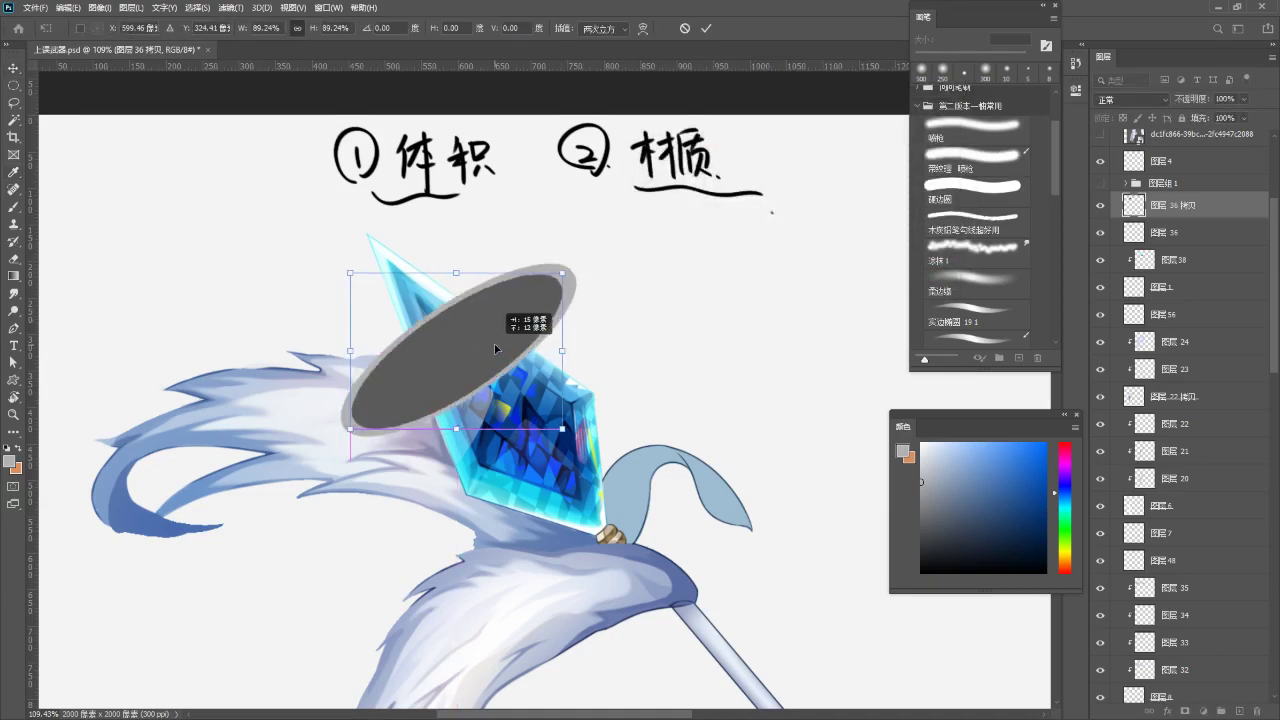
left_click_drag(563, 274, 558, 270)
key("Return")
scroll(290, 487, "up", 1)
scroll(371, 498, "up", 6)
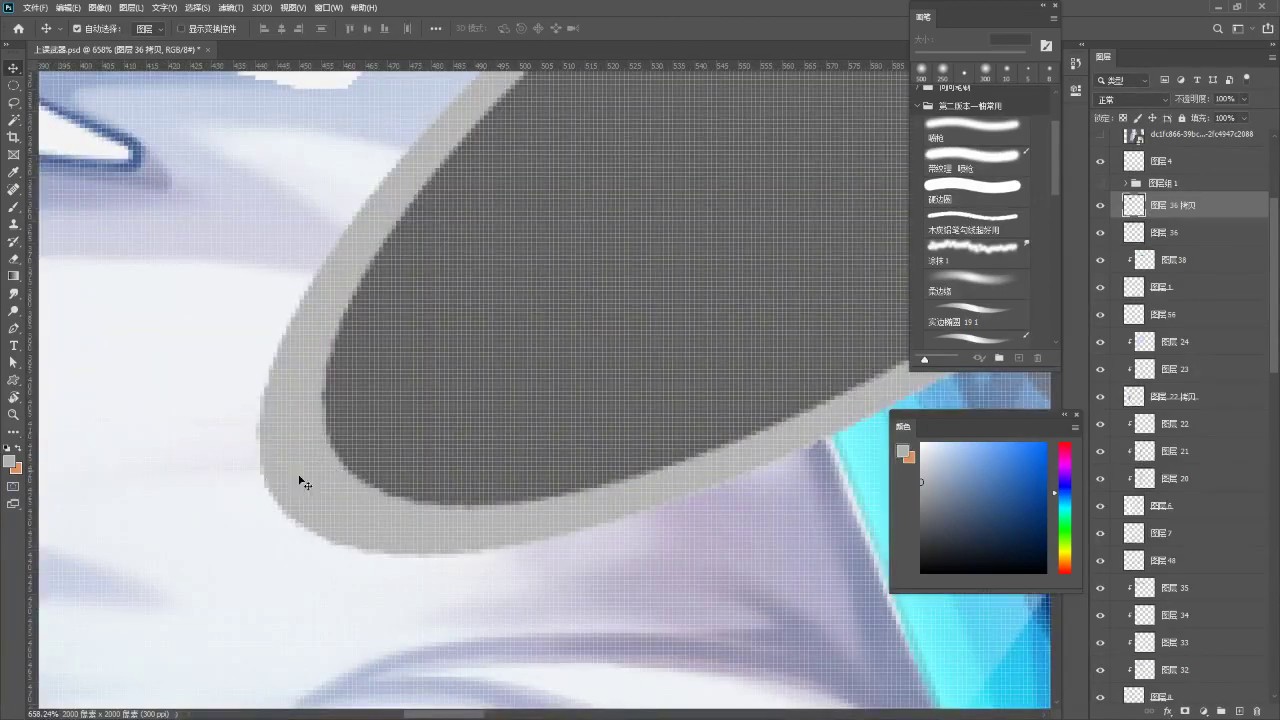
scroll(330, 473, "down", 8)
scroll(482, 330, "up", 2)
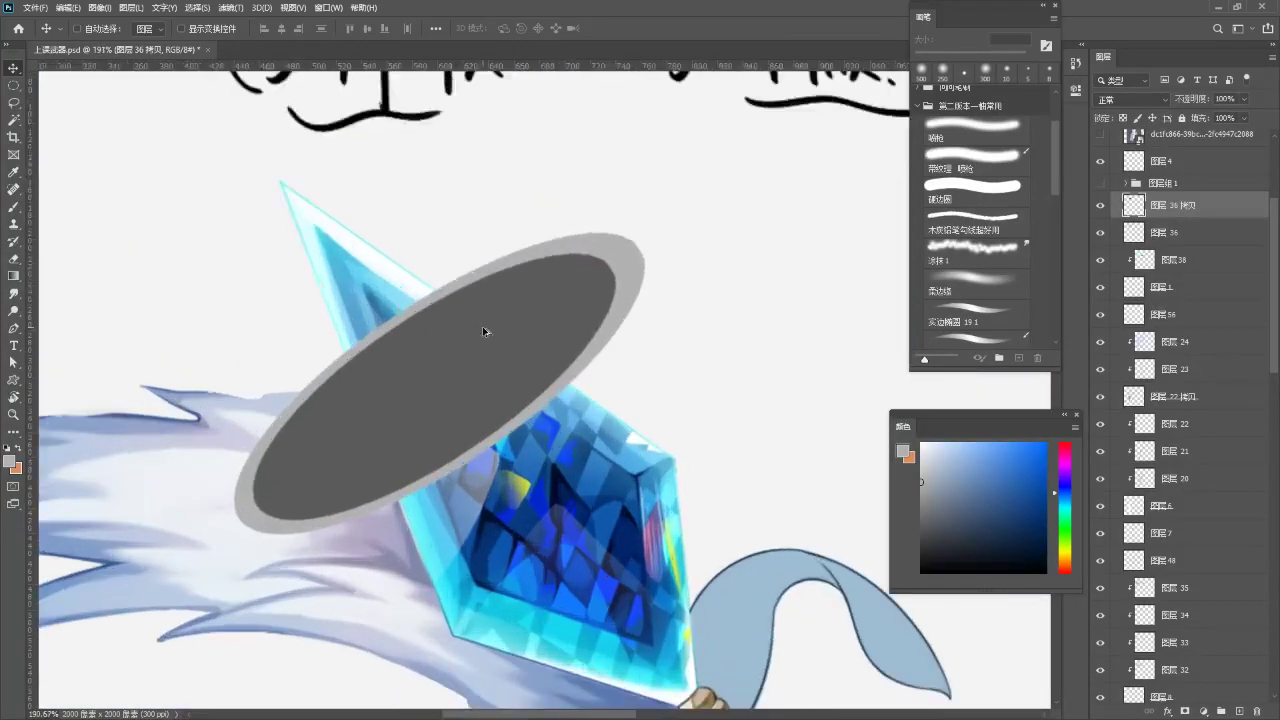
scroll(629, 251, "down", 1)
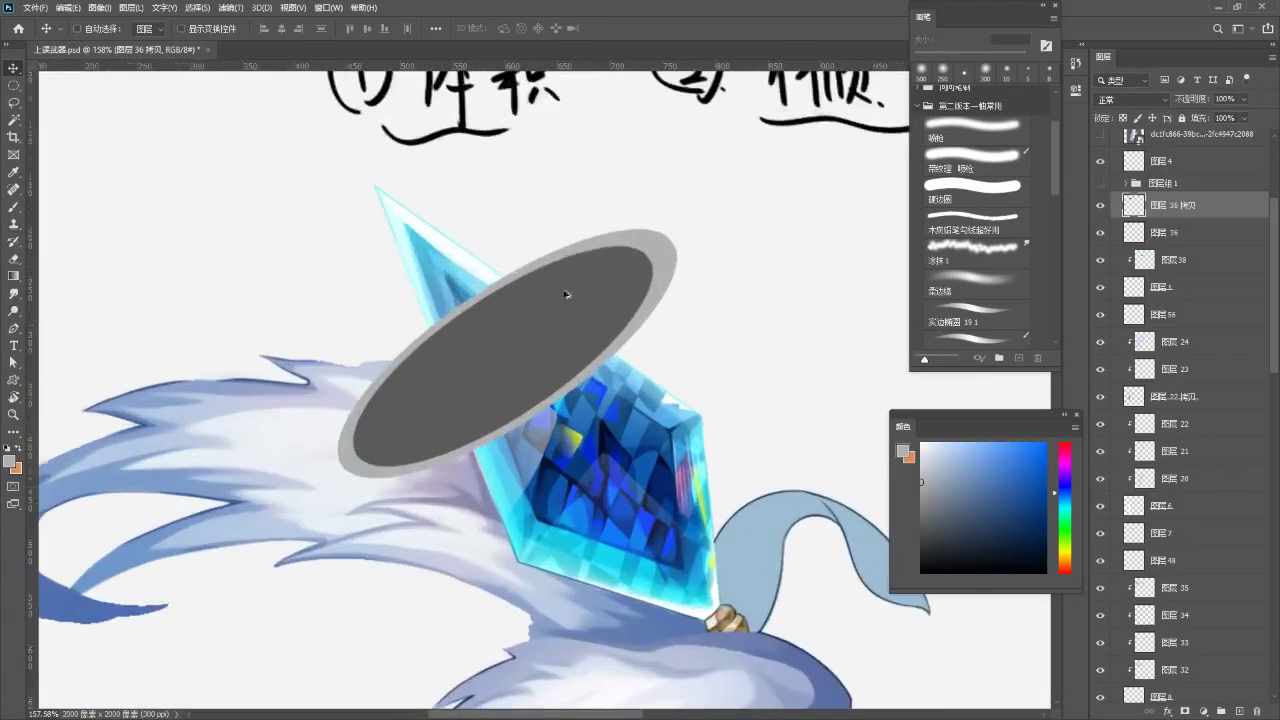
- Enlarge and distort the dark ellipse by its corners to make the light grey rim thinner and more even
key("ctrl+t")
left_click_drag(656, 250, 667, 239)
left_click_drag(653, 468, 651, 465)
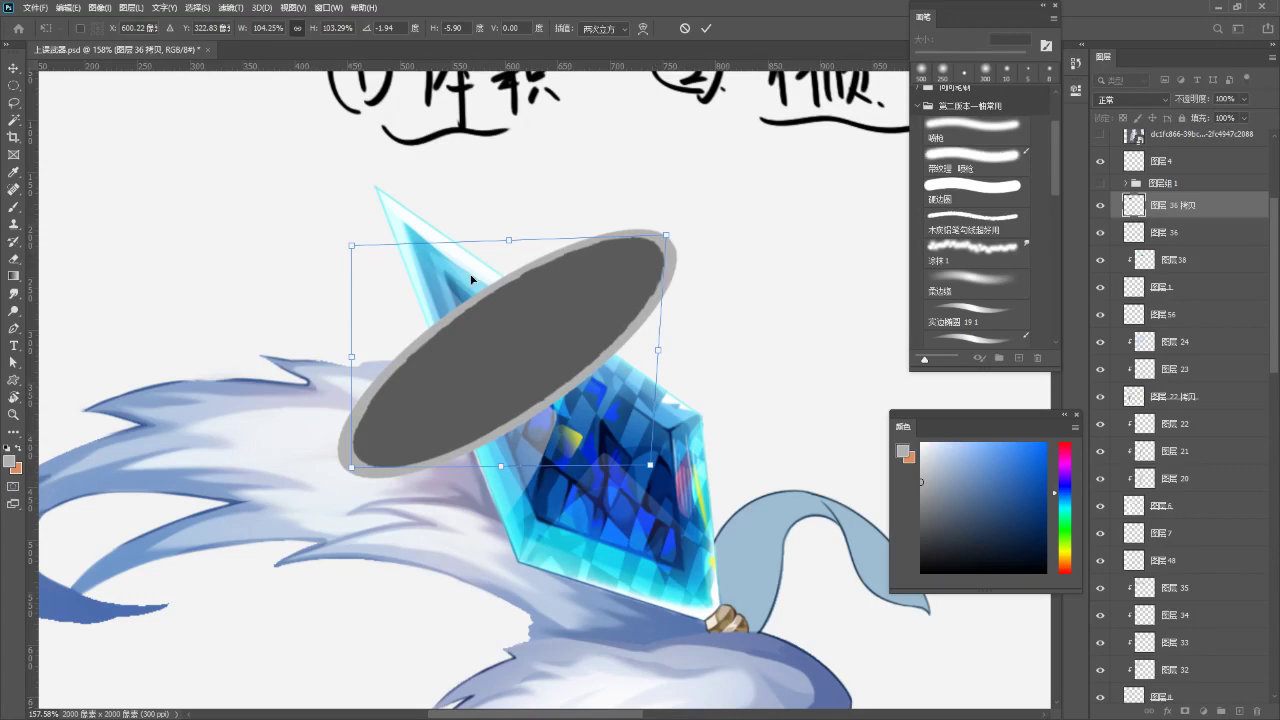
left_click_drag(351, 247, 357, 248)
left_click_drag(651, 466, 648, 461)
left_click_drag(362, 250, 367, 252)
key("Return")
scroll(518, 396, "down", 5)
scroll(545, 404, "up", 4)
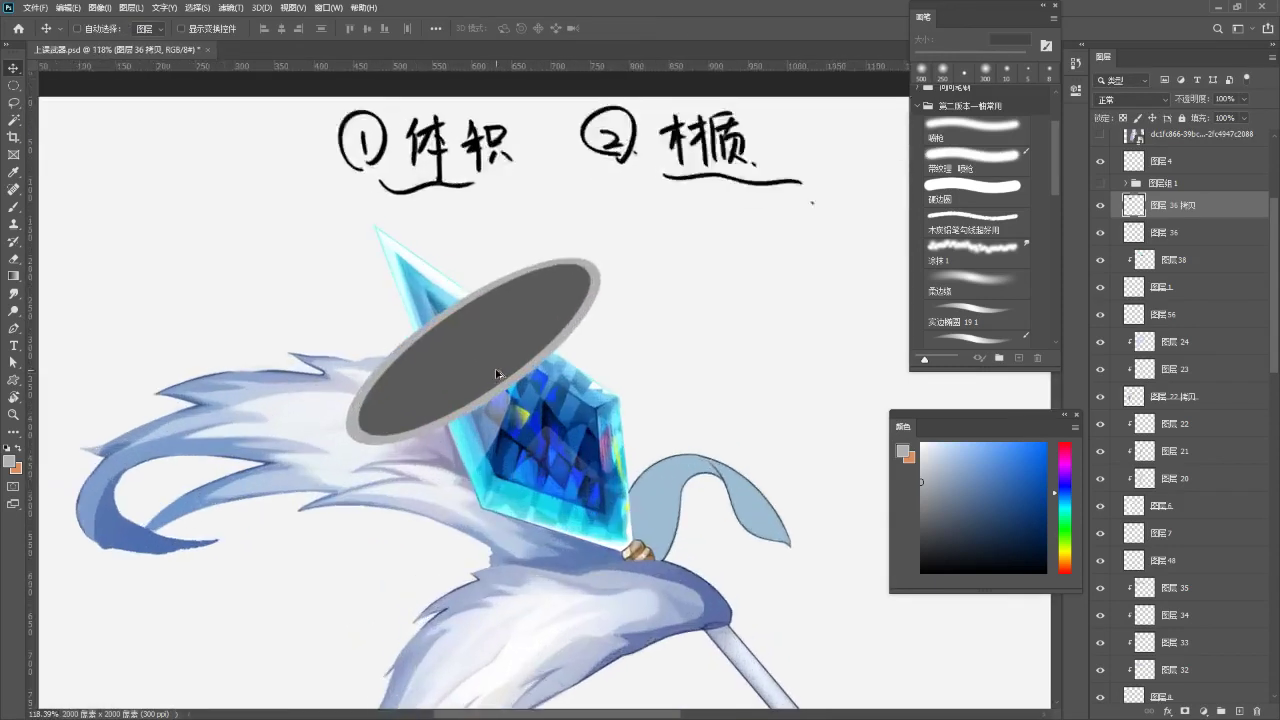
scroll(497, 374, "up", 3)
- Transform the dark ellipse again, adjusting its upper end and position within the light grey ellipse
key("ctrl")
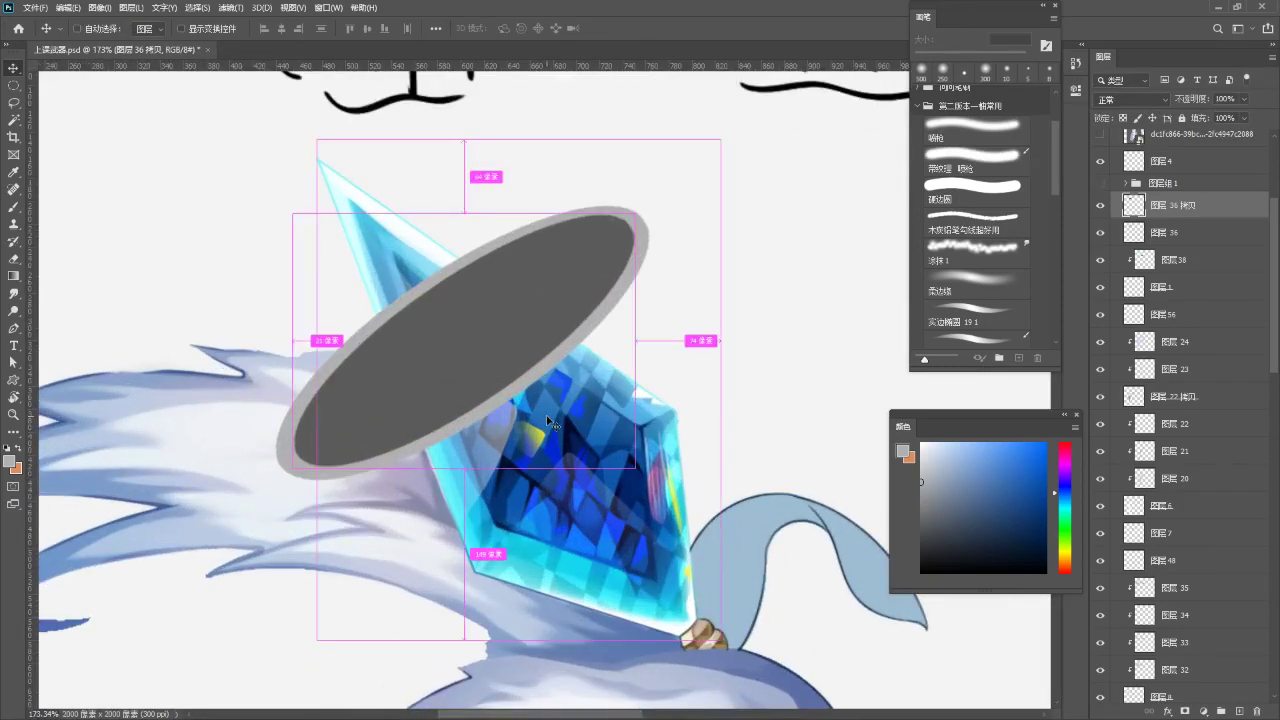
key("ctrl+t")
left_click_drag(636, 208, 623, 217)
left_click_drag(565, 345, 565, 347)
left_click_drag(621, 218, 639, 222)
key("Return")
scroll(590, 330, "down", 2)
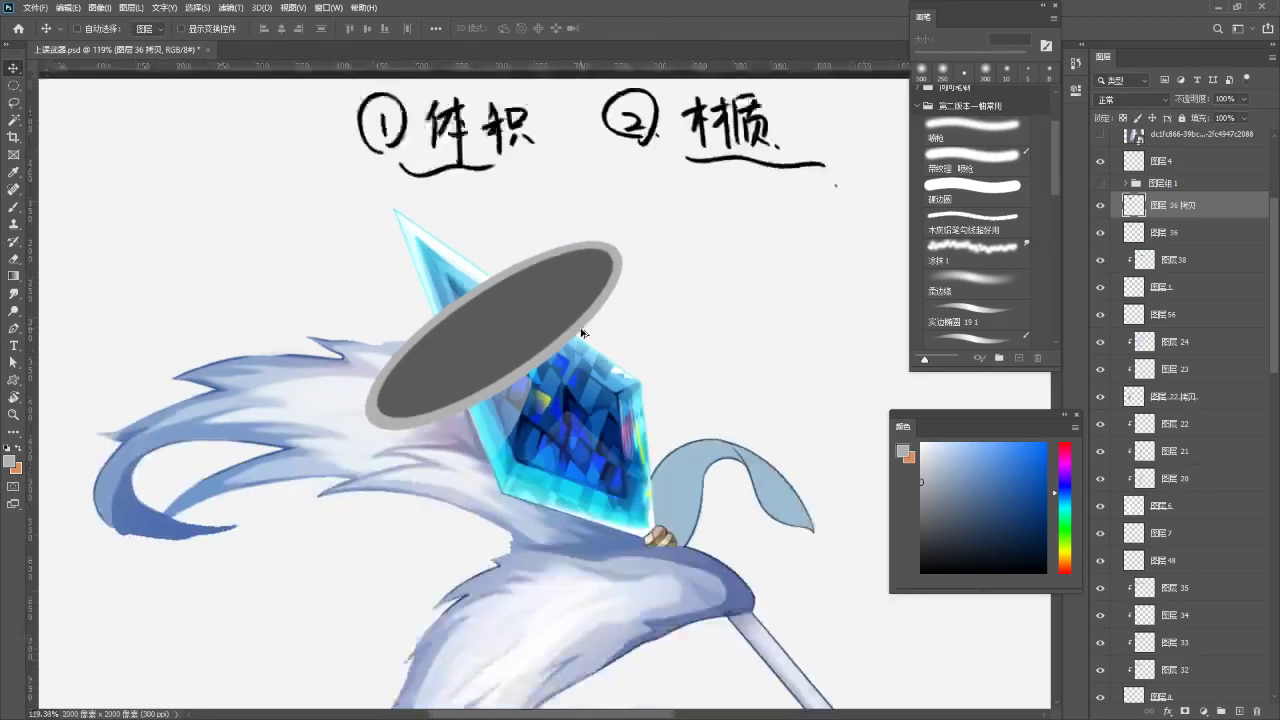
- Nudge the dark ellipse down and make small corner distortions at its lower-left and upper-right ends
scroll(581, 332, "up", 3)
key("ctrl")
key("Down")
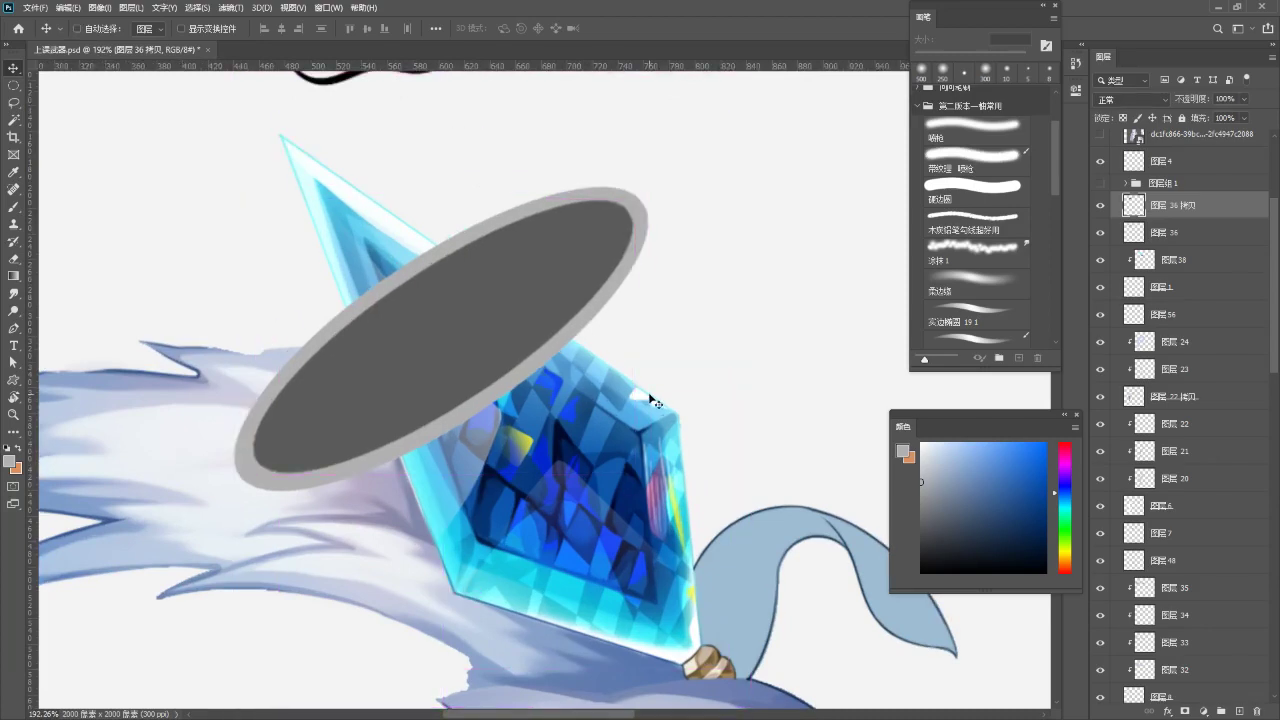
key("ctrl+t")
left_click_drag(250, 471, 251, 472)
mouse_move(635, 200)
left_mouse_down()
mouse_move(645, 205)
mouse_move(632, 203)
left_mouse_up()
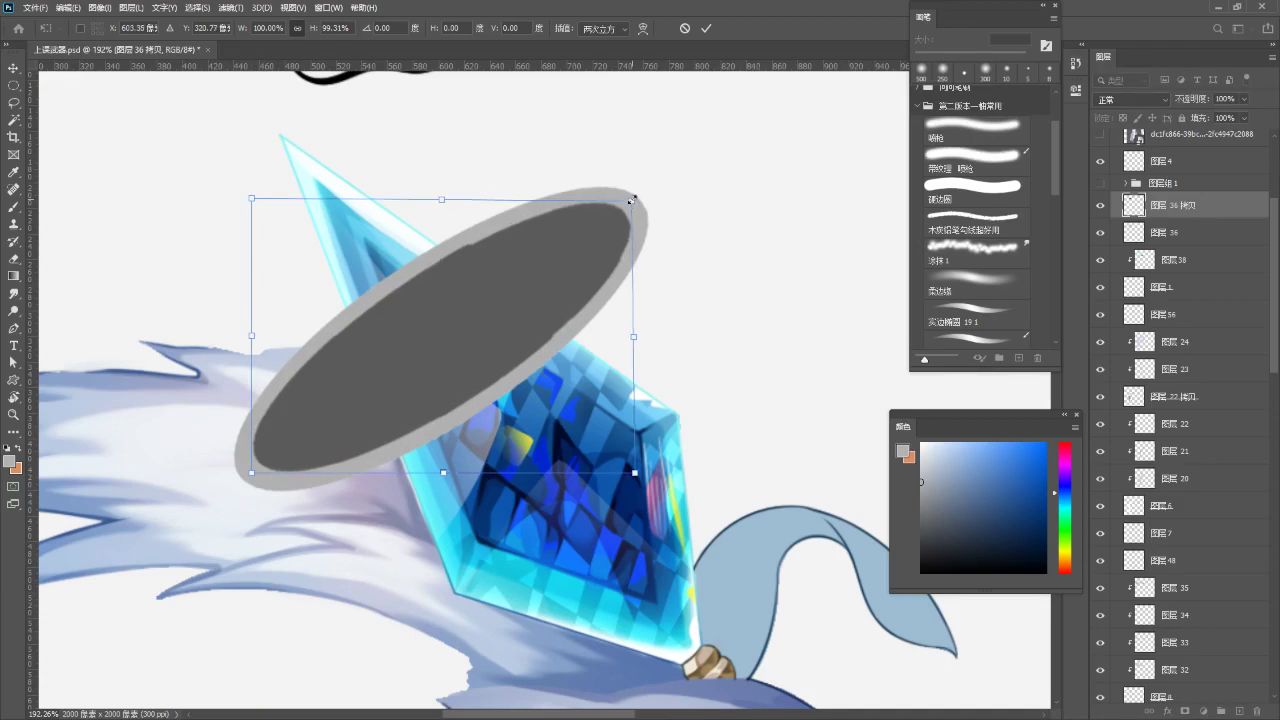
key("Return")
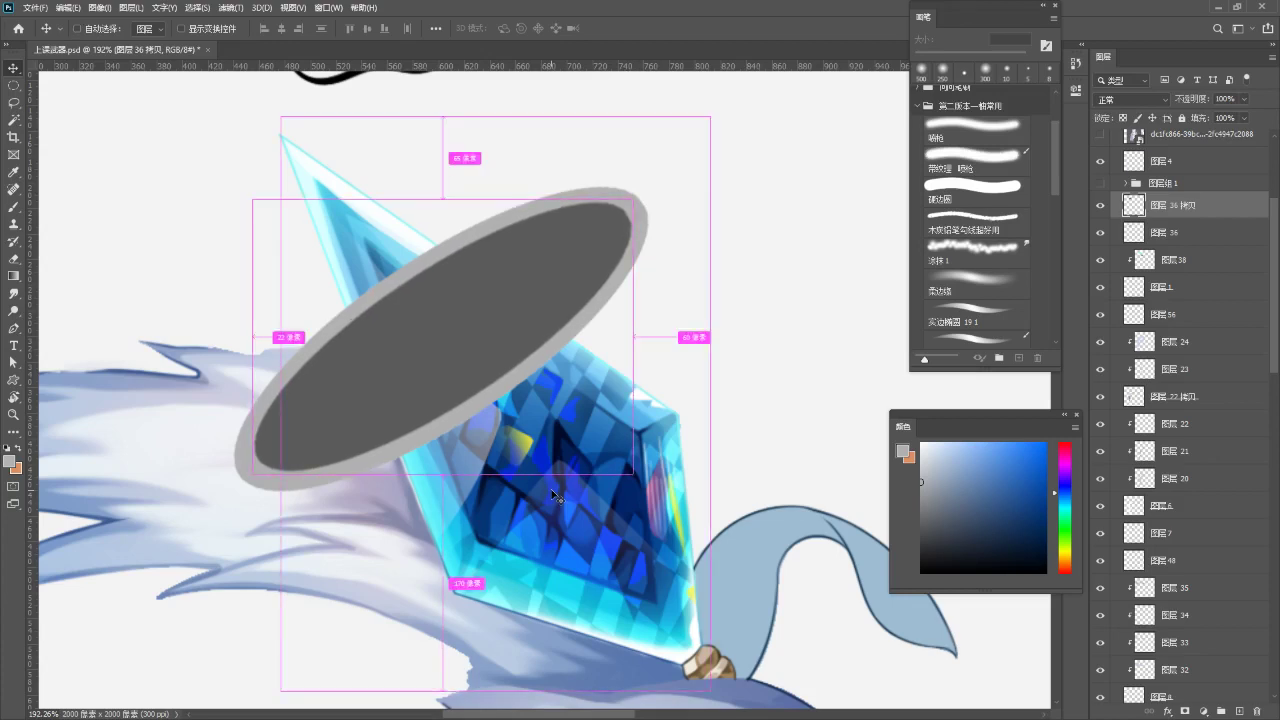
- Pull the lower-right corner of the dark ellipse's bounds slightly inward to widen the rim on that side
scroll(555, 495, "down", 5)
scroll(608, 542, "up", 5)
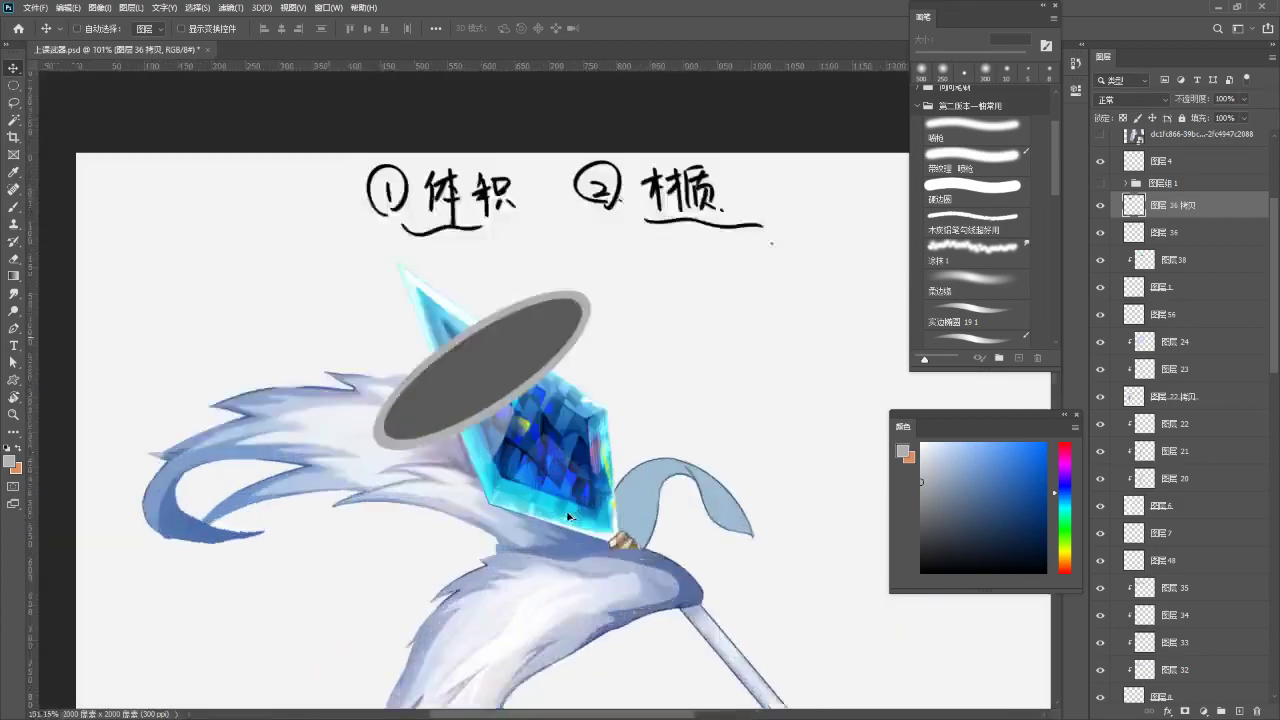
key("ctrl+t")
left_click_drag(640, 411, 631, 407)
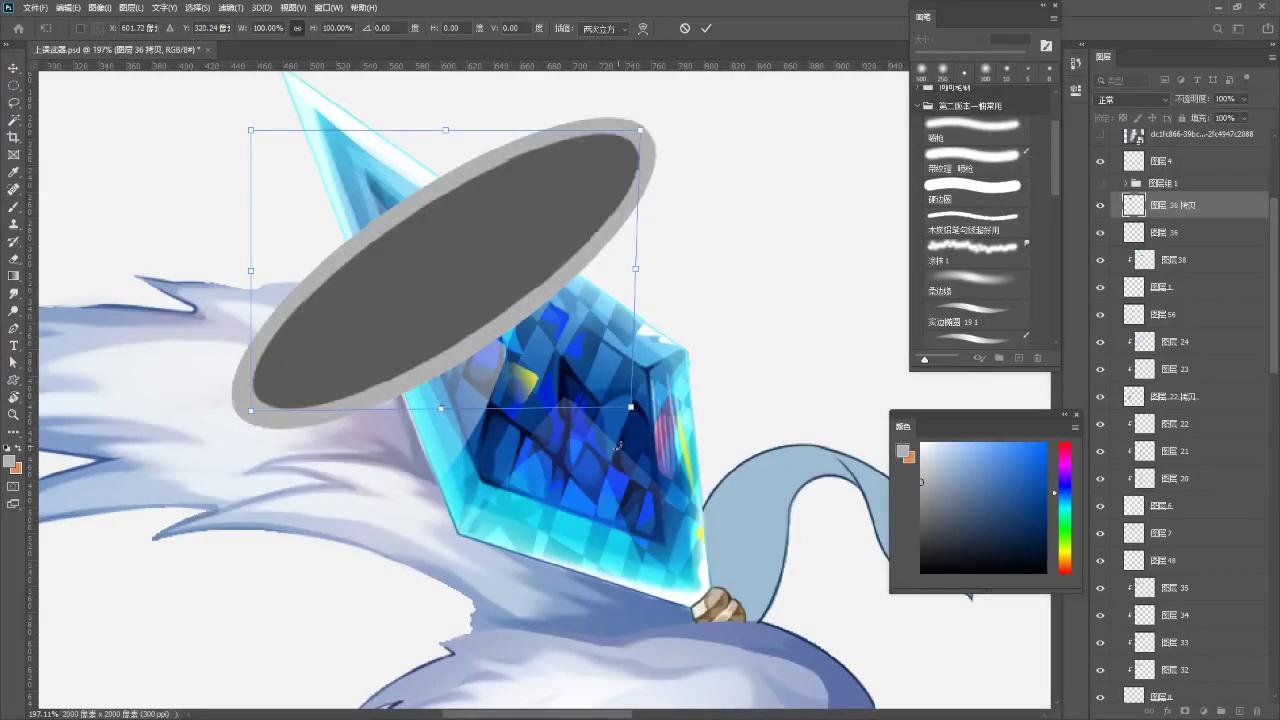
key("Return")
scroll(487, 418, "down", 4)
scroll(487, 418, "up", 1)
scroll(487, 418, "up", 2)
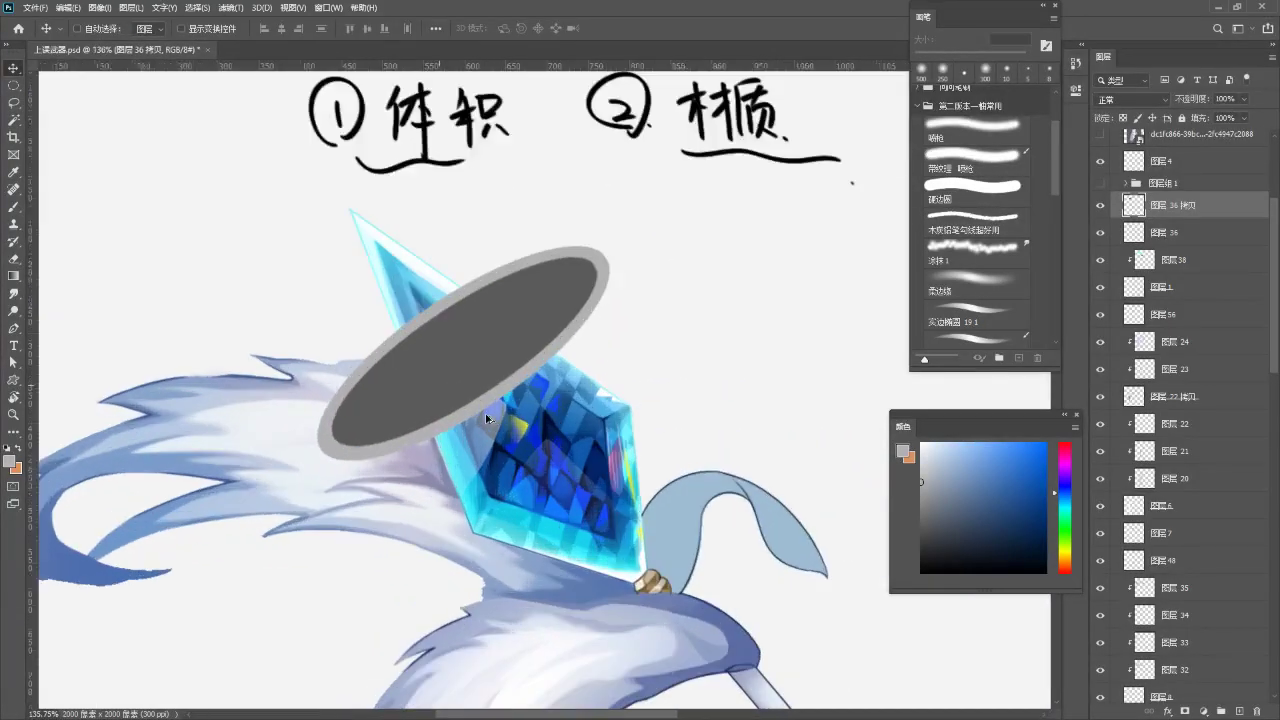
key("ctrl")
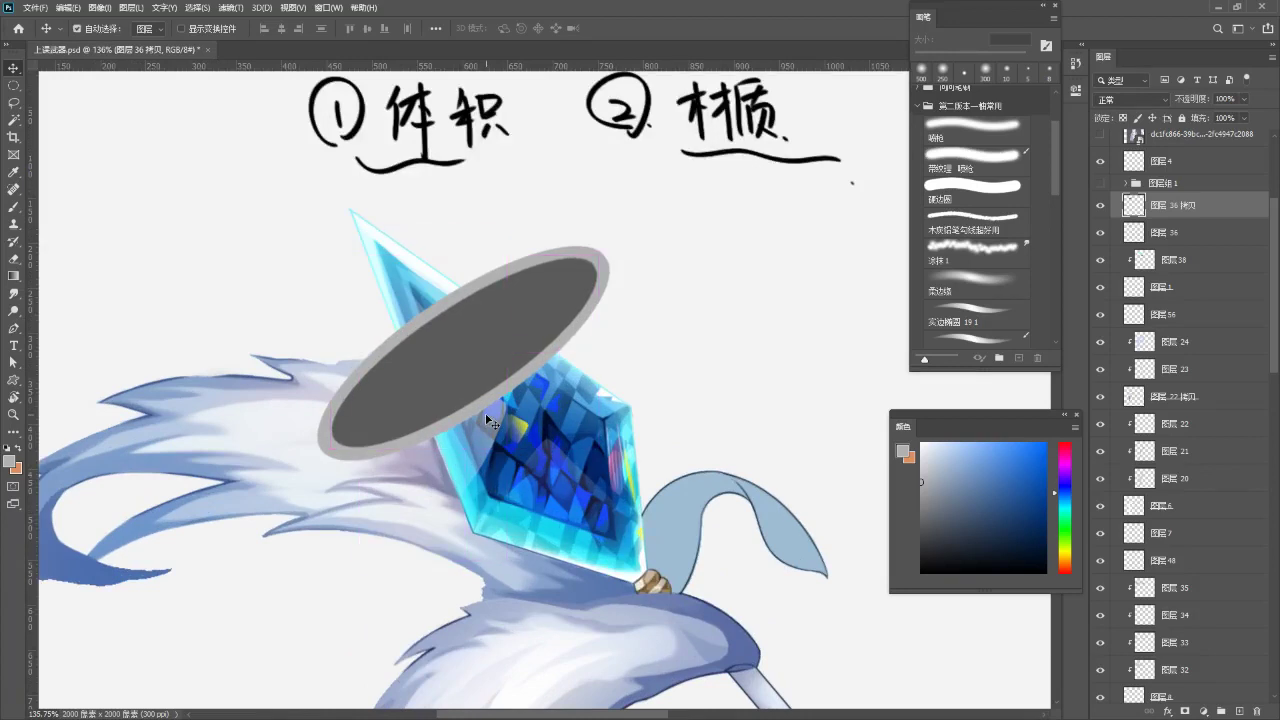
scroll(485, 413, "down", 3)
scroll(540, 398, "up", 3)
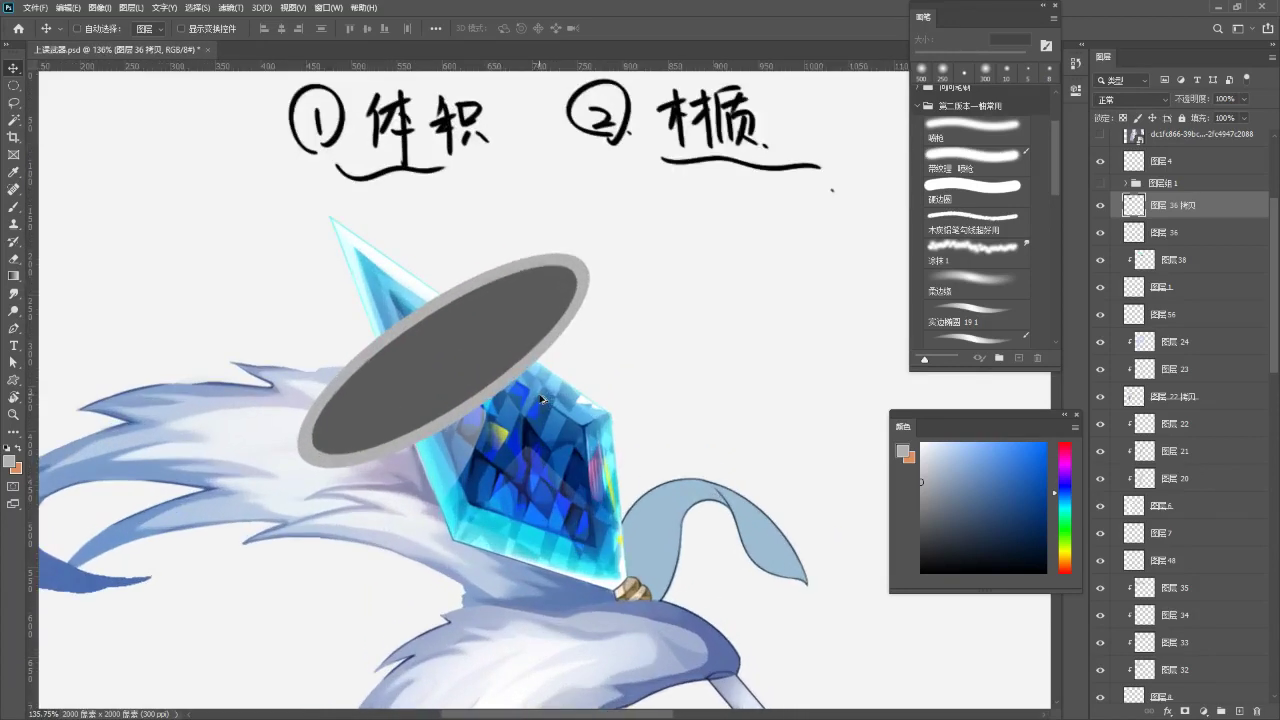
left_click_drag(549, 270, 553, 252)
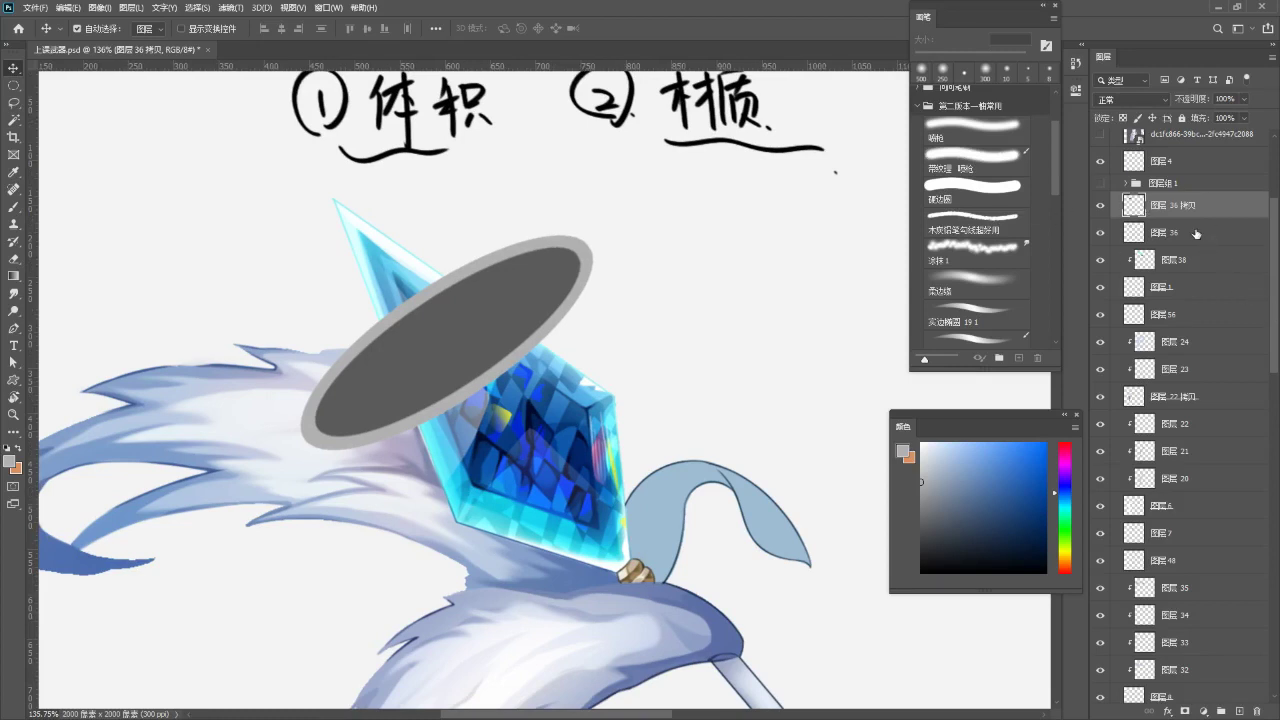
- Cut the dark ellipse's outline out of the 图层 36 ellipse and hide the dark copy, leaving a grey ring
left_click(1134, 210, "ctrl")
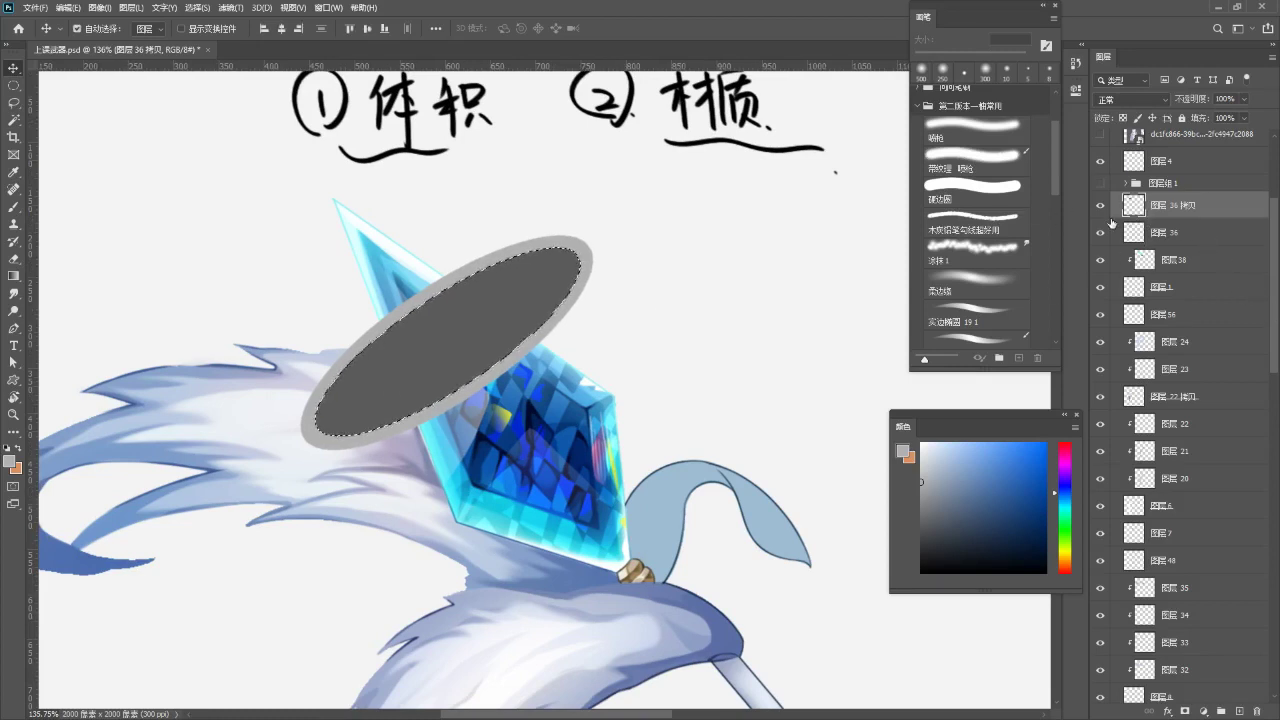
left_click(1100, 205)
left_click(1180, 232)
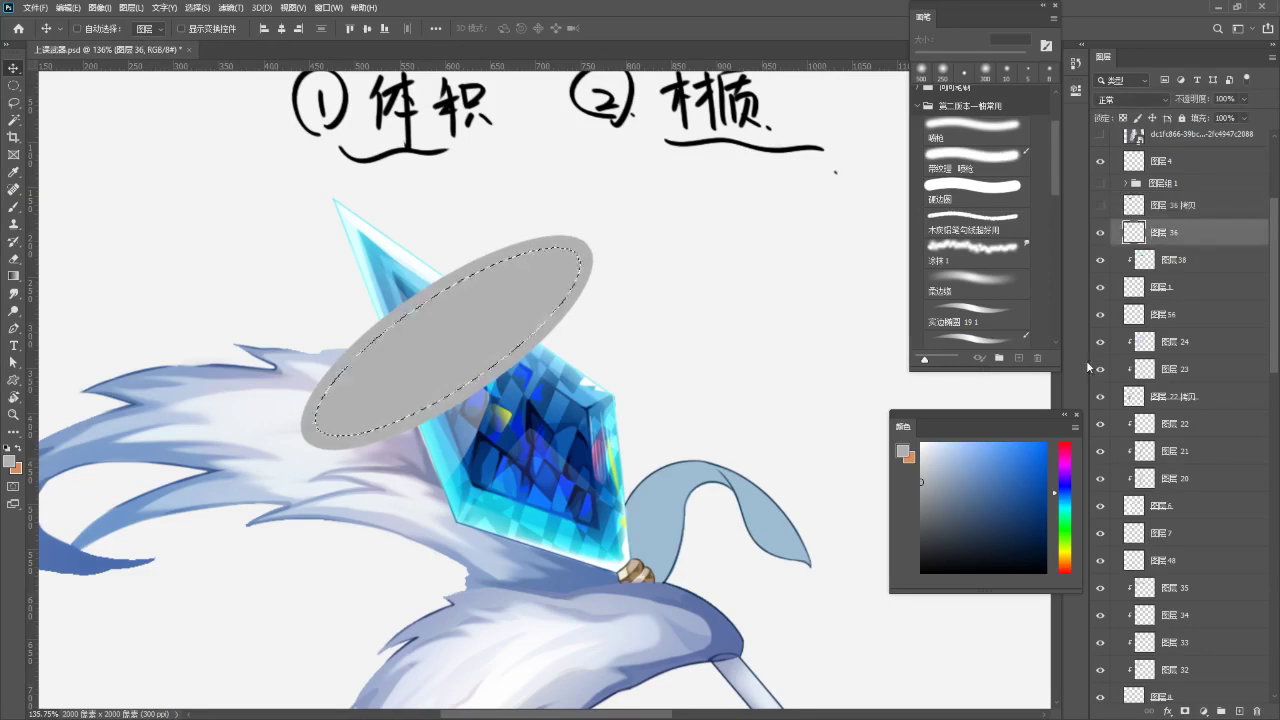
key("Delete")
key("ctrl+d")
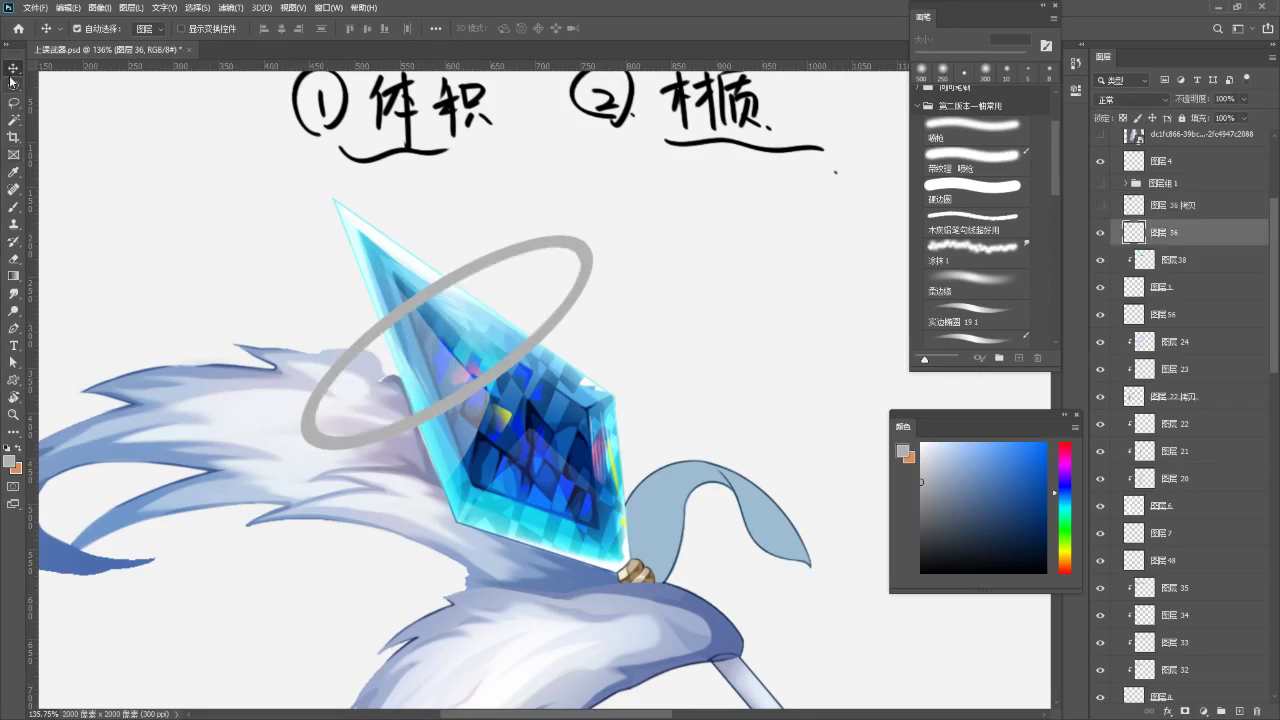
scroll(528, 251, "down", 3)
scroll(528, 320, "up", 4)
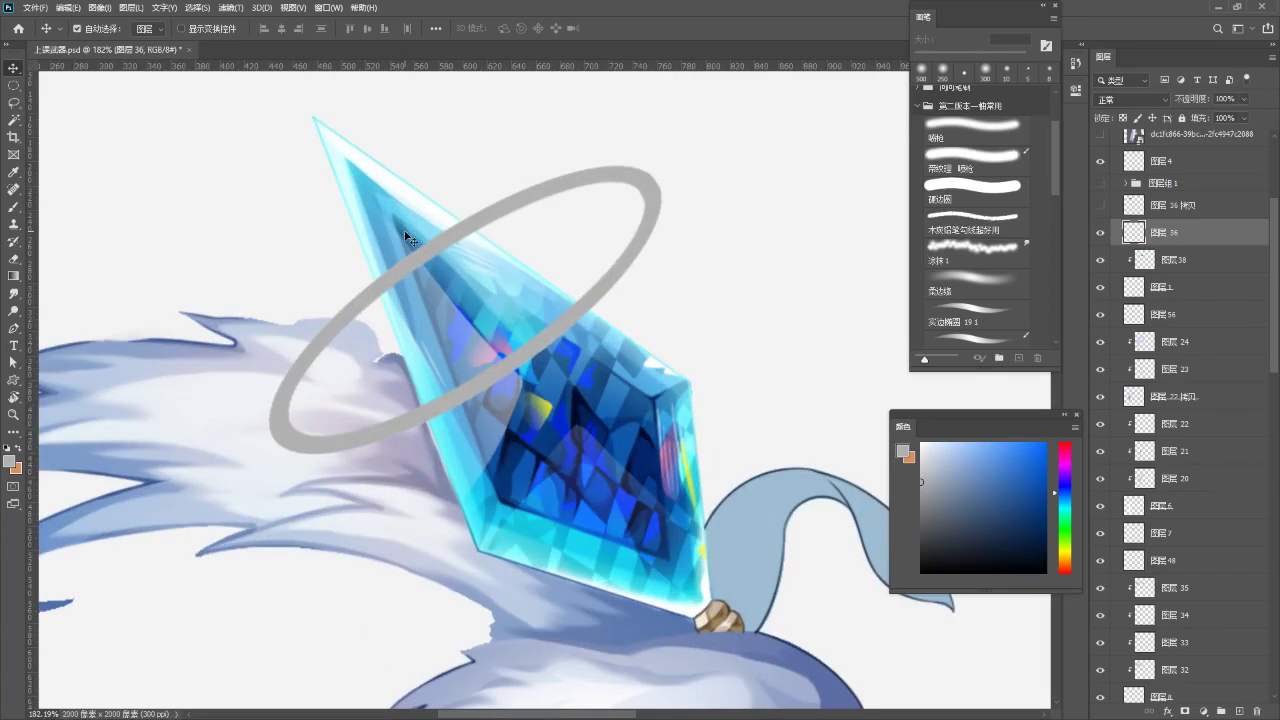
left_click(1101, 233)
left_click(1101, 233)
left_click(1101, 233)
left_click(1101, 233)
- Erase the ring's lower arc where it crosses the crystal, using a 15 px hard round (硬边圆) eraser
scroll(498, 340, "down", 1)
key("ctrl+r")
key("e")
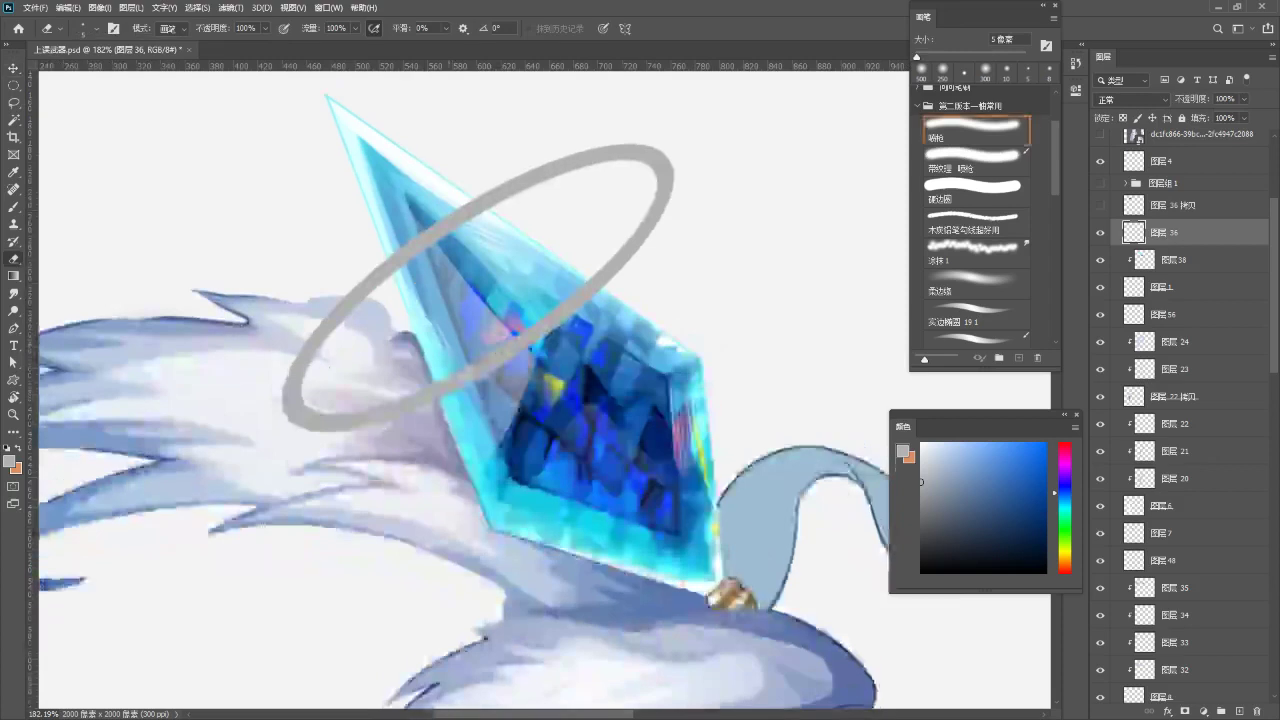
left_click(980, 196)
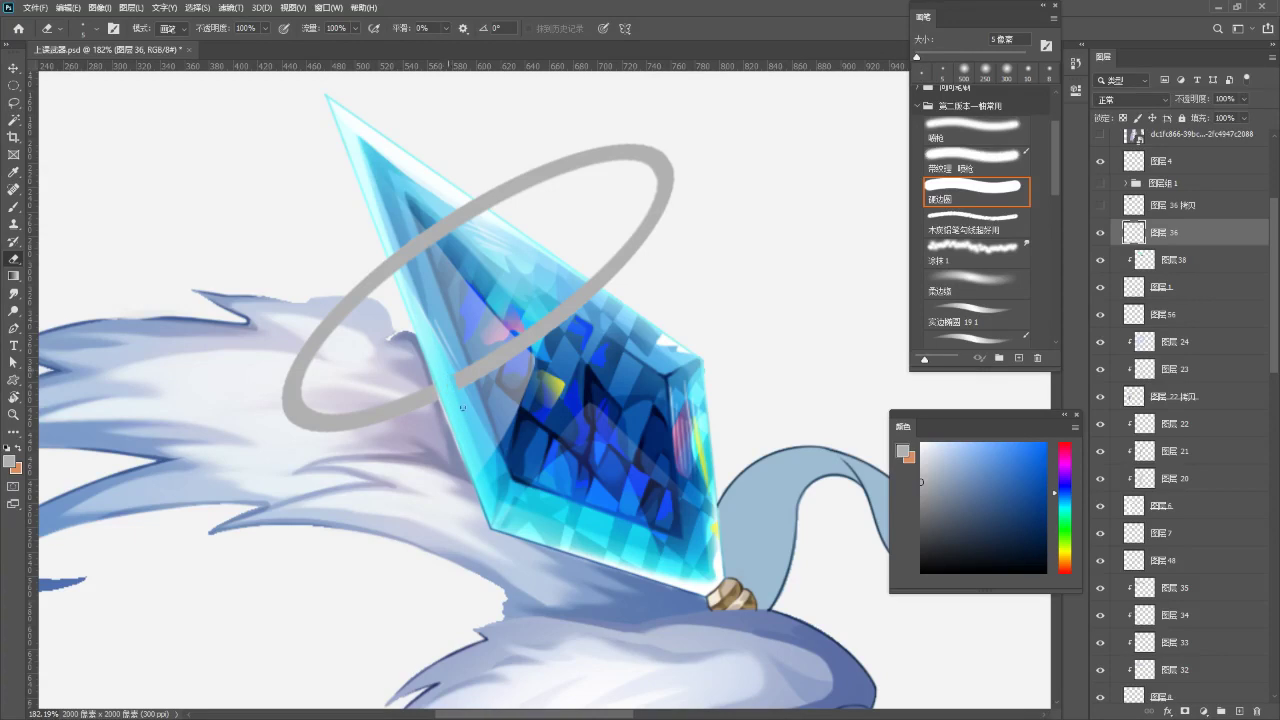
key("bracketright")
key("bracketright")
key("bracketright")
key("bracketright")
key("bracketright")
mouse_move(476, 377)
left_mouse_down()
mouse_move(508, 386)
mouse_move(540, 302)
mouse_move(588, 300)
left_mouse_up()
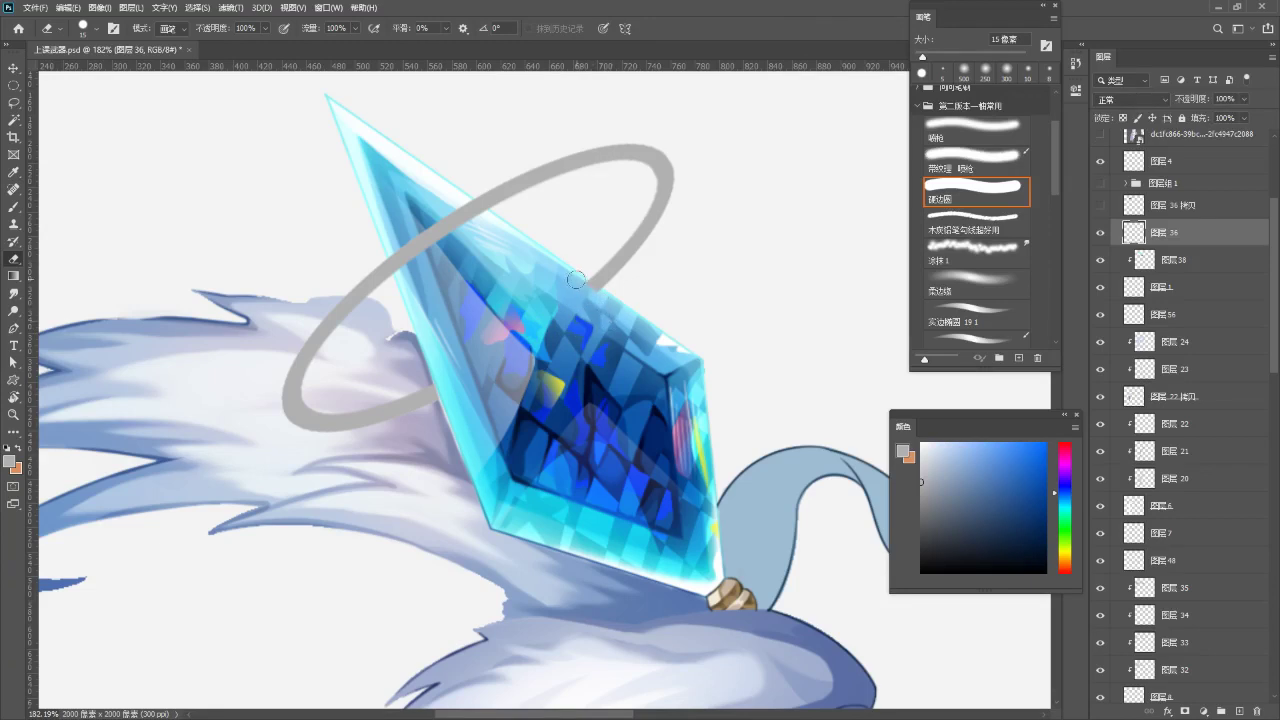
- Tidy the ring's cut end at the crystal's right edge with the hard round eraser at 9 px
key("b")
scroll(580, 270, "up", 5)
key("bracketleft")
key("e")
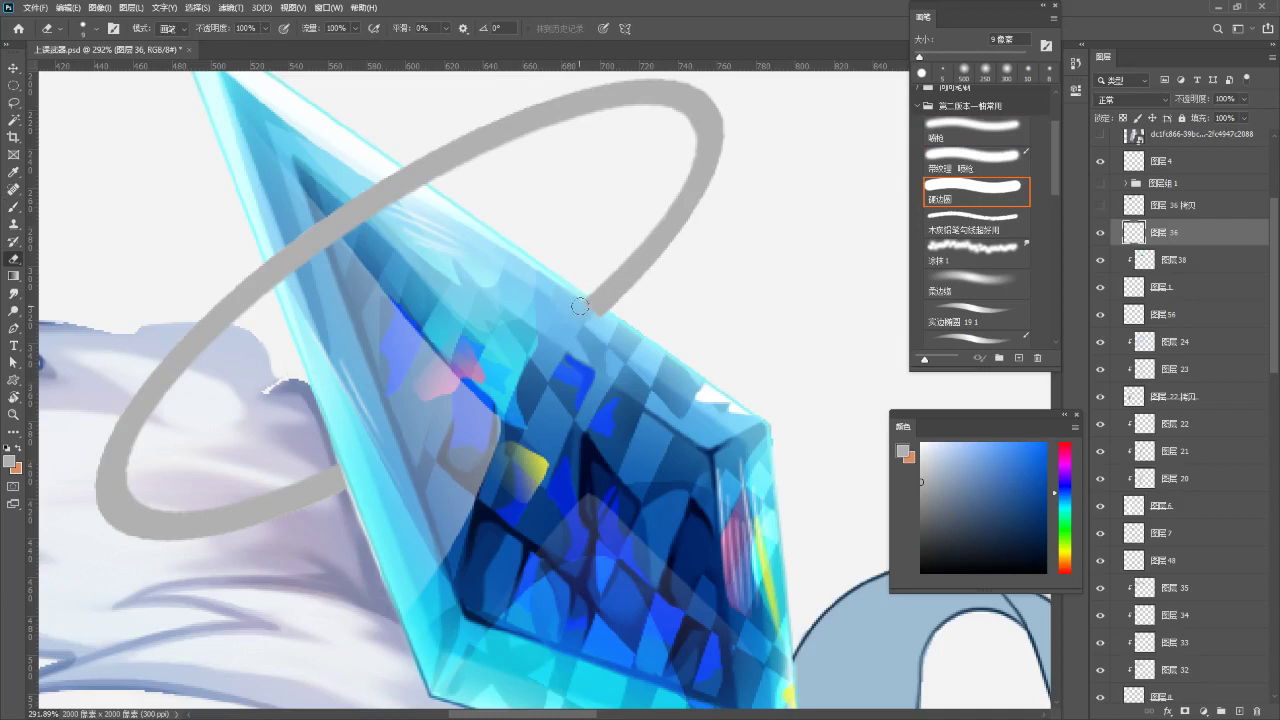
key("ctrl+space")
left_click_drag(593, 326, 540, 328)
- Try thickening the ring by expanding its selection by 3 px and filling it with the same grey
left_click(1133, 235, "ctrl")
key("alt+s")
key("m")
key("e")
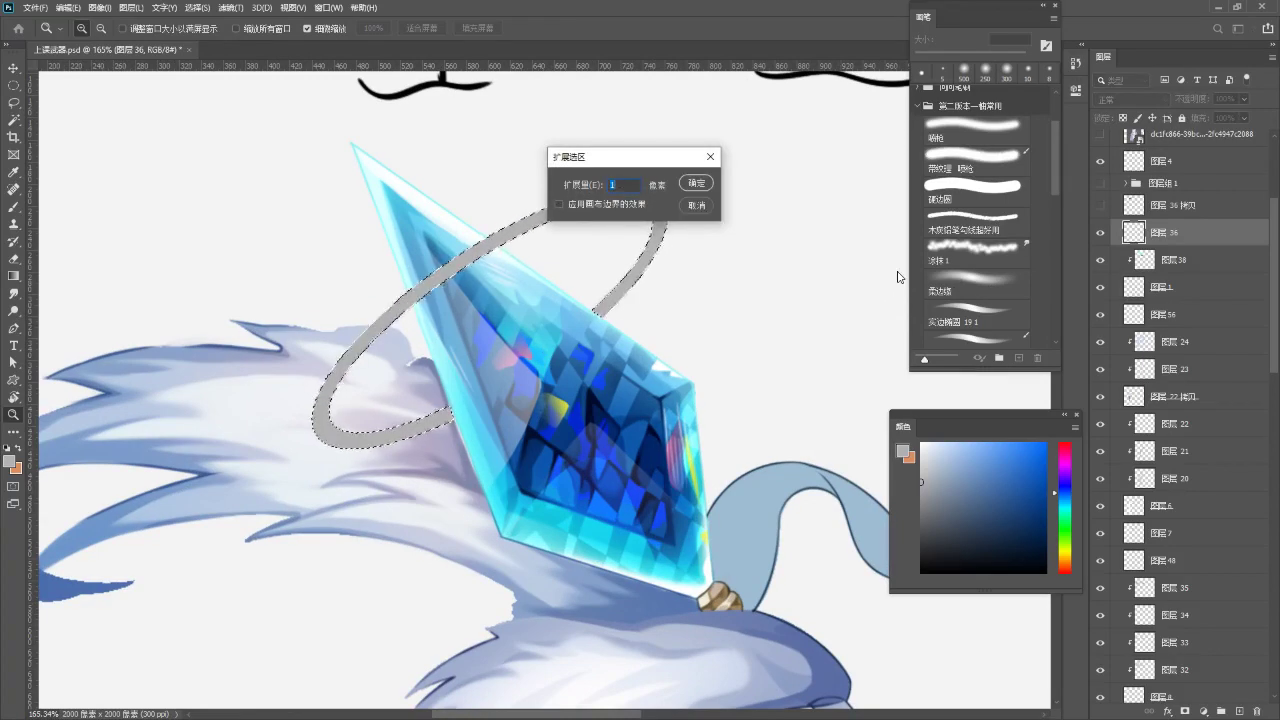
key("Return")
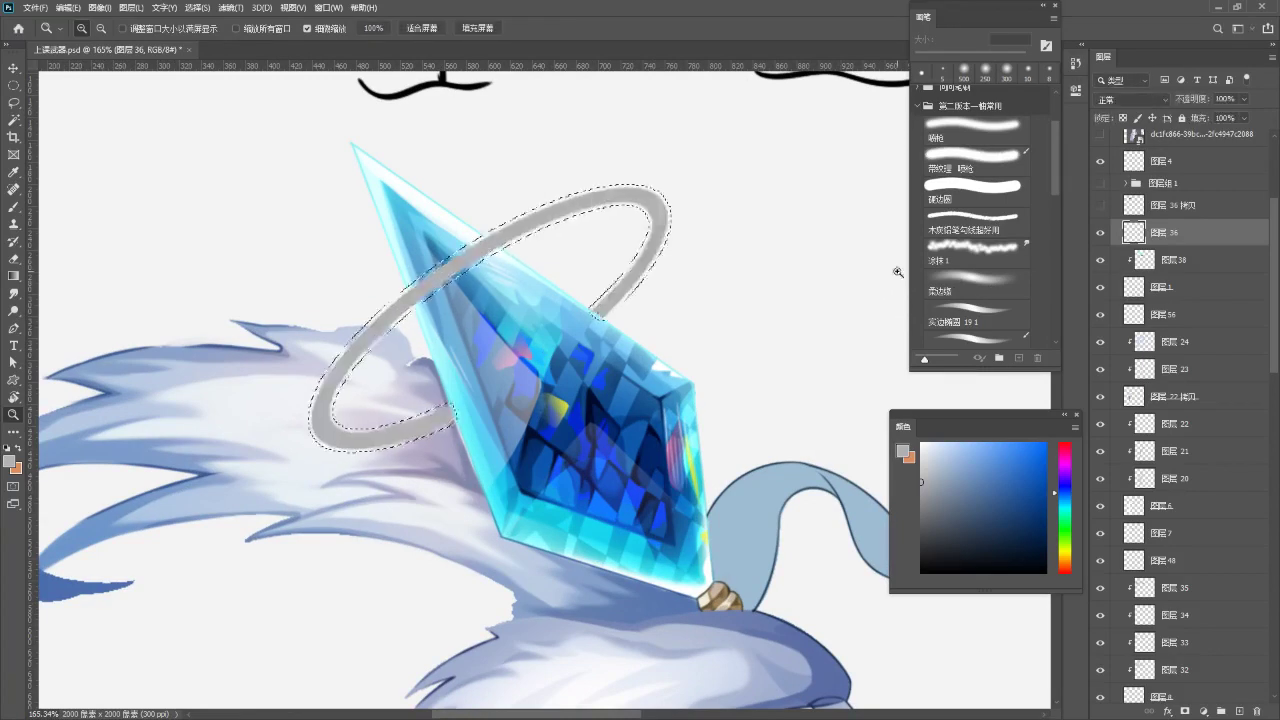
key("alt+BackSpace")
key("ctrl+d")
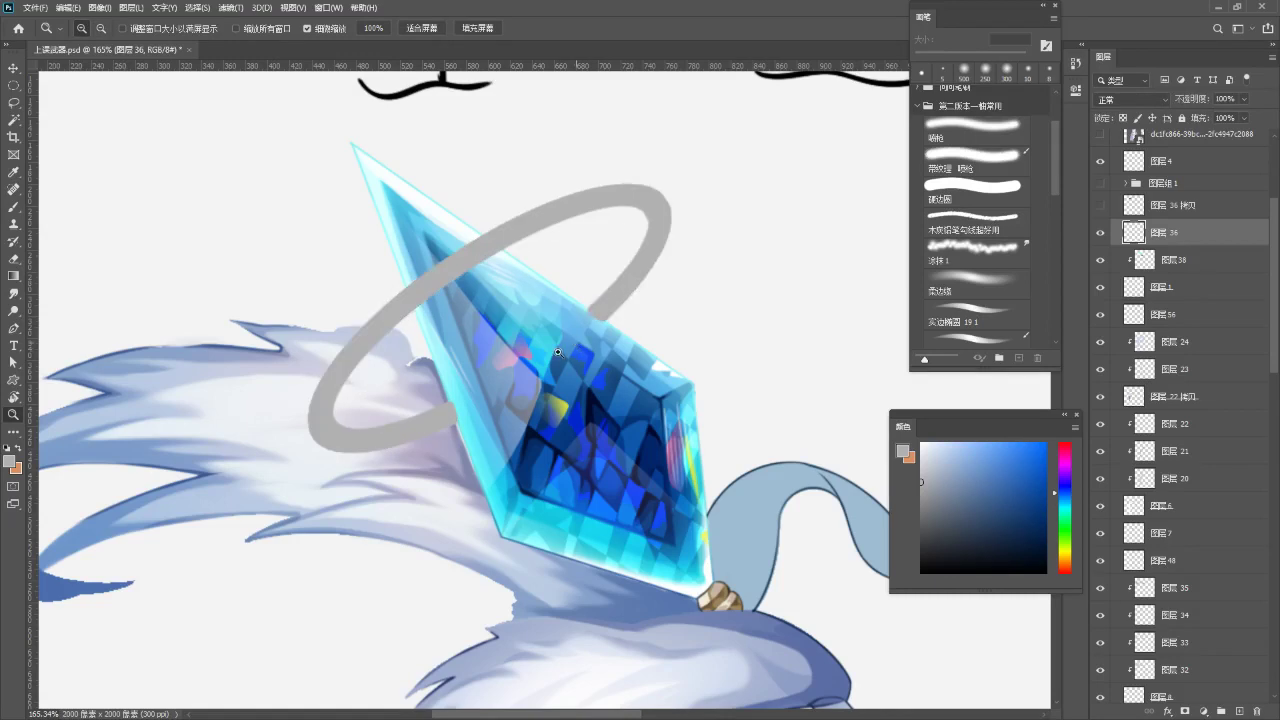
- Undo the ring's grey fill and the selection expansion
left_click_drag(576, 343, 502, 406)
left_click_drag(531, 323, 558, 323)
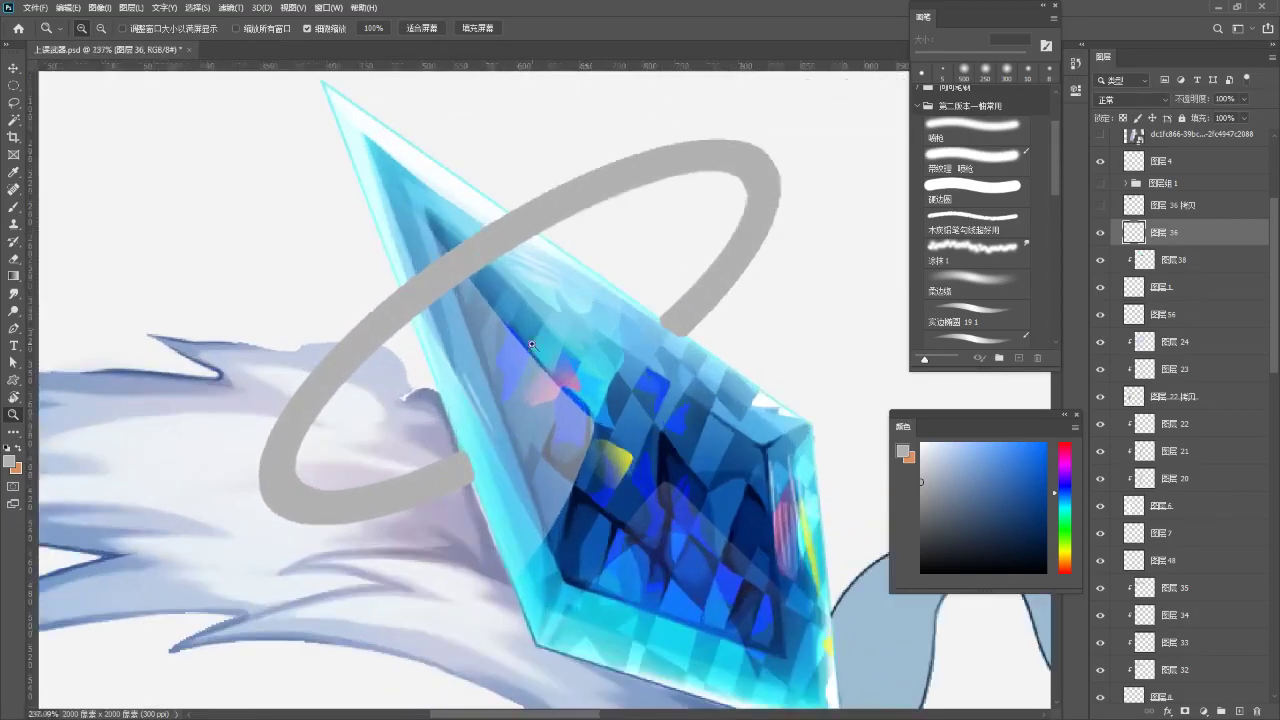
key("ctrl+shift+d")
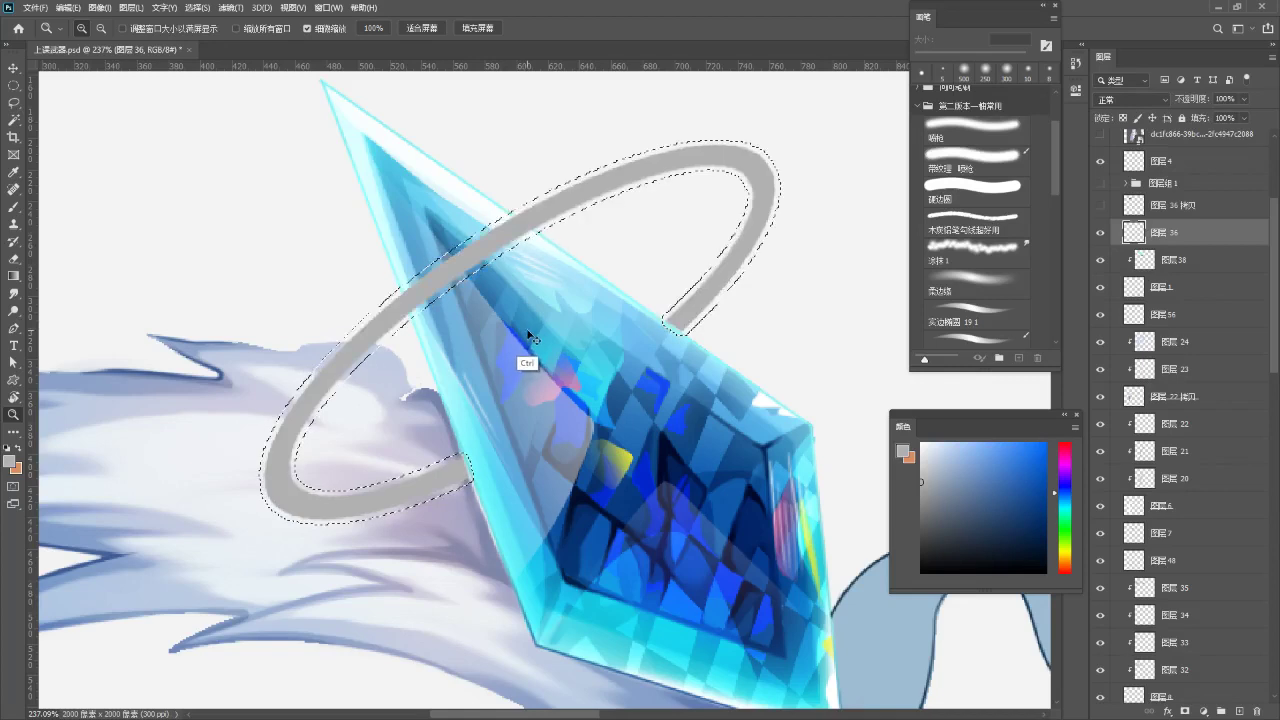
key("ctrl+z")
- Expand the ring's selection by a smaller amount, fill it with the same grey, and switch to the 8 px hard round eraser
key("alt+s")
key("m")
key("e")
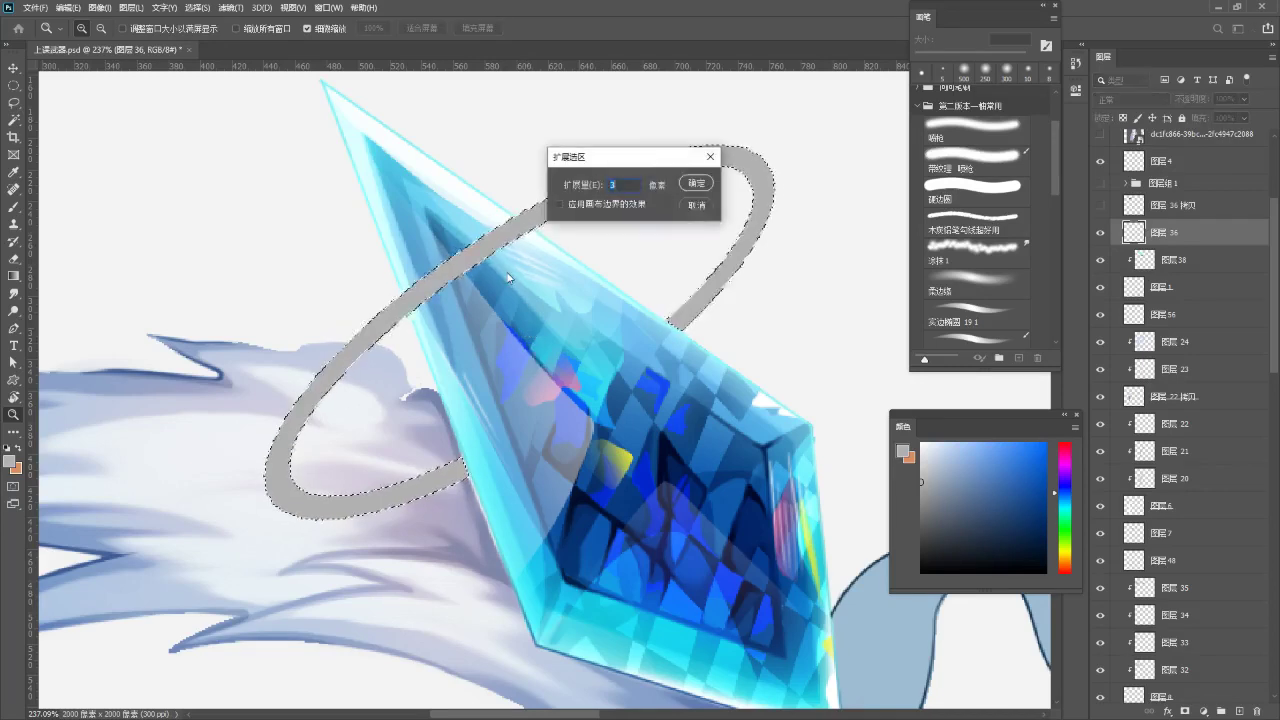
key("Return")
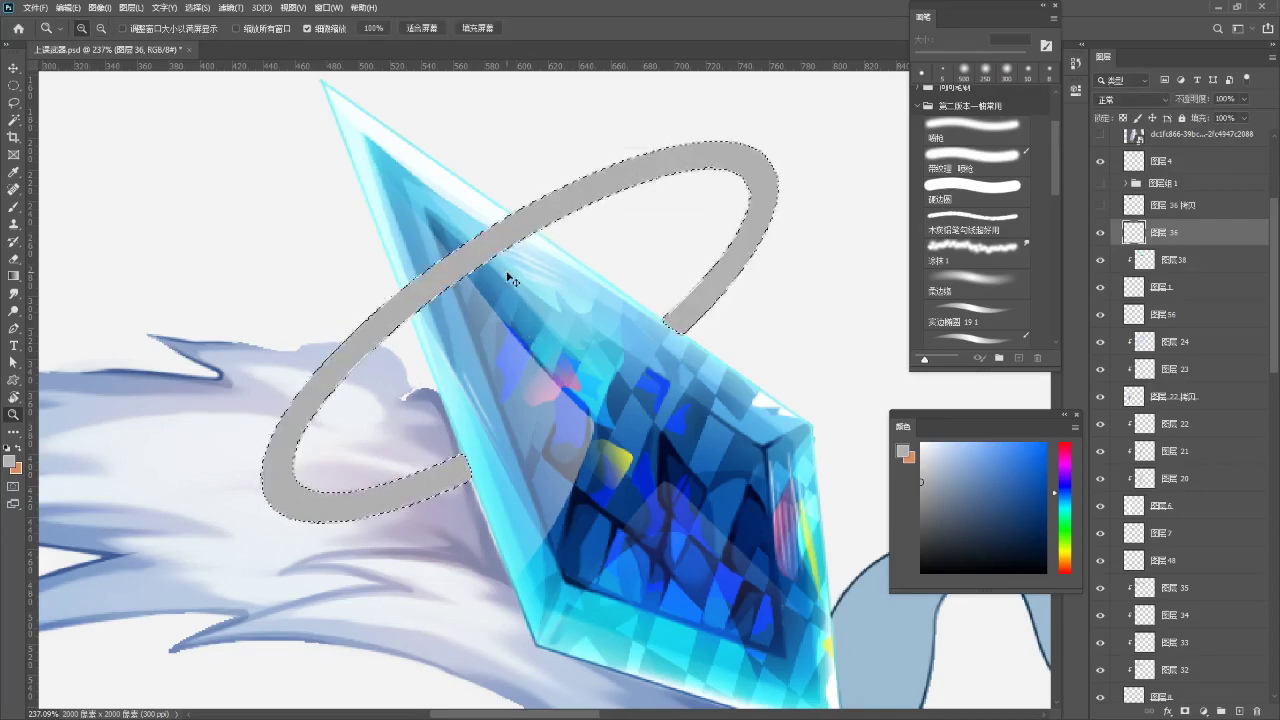
key("ctrl+d")
scroll(480, 350, "down", 2)
key("e")
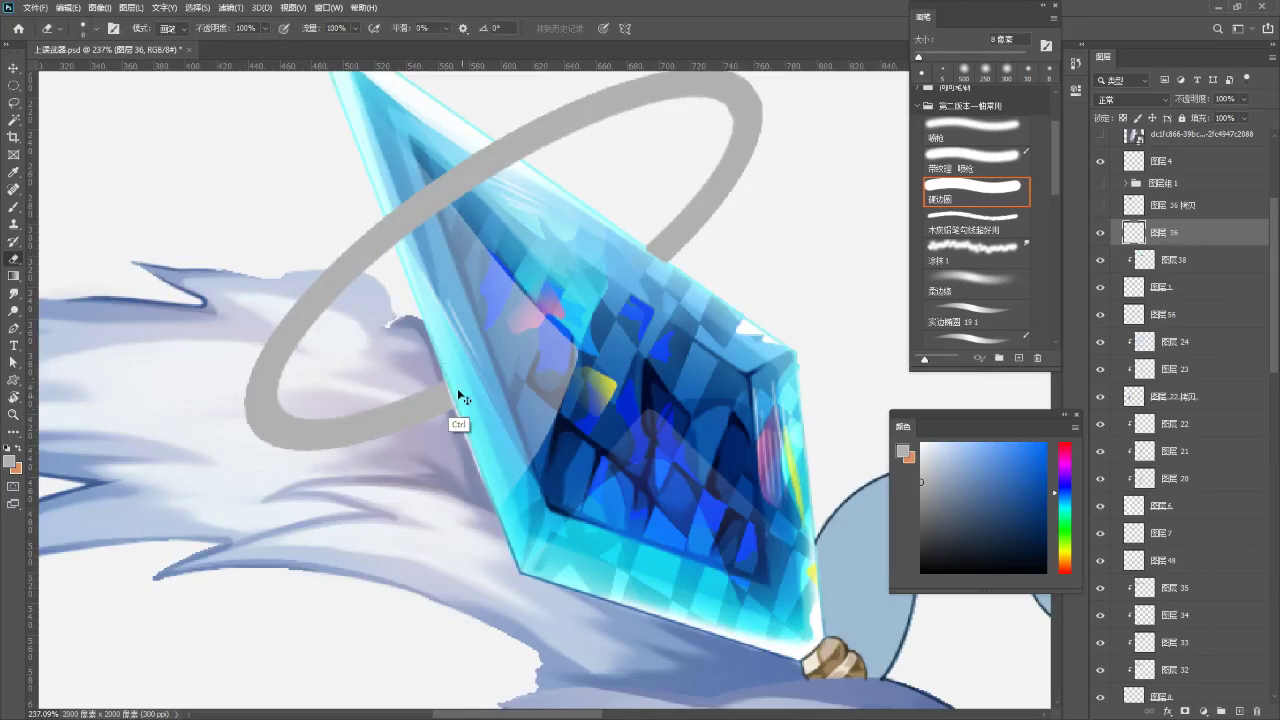
- Tidy the ring's cut ends along the crystal's edges with the 8 px eraser and compare the artwork with the ring hidden and shown
left_click_drag(466, 414, 454, 382)
mouse_move(635, 243)
left_mouse_down()
mouse_move(677, 272)
mouse_move(635, 245)
left_mouse_up()
key("z")
left_click_drag(675, 300, 595, 352)
left_click_drag(668, 298, 543, 365)
mouse_move(567, 293)
left_mouse_down()
mouse_move(602, 271)
mouse_move(606, 251)
mouse_move(606, 286)
mouse_move(560, 286)
mouse_move(561, 272)
left_mouse_up()
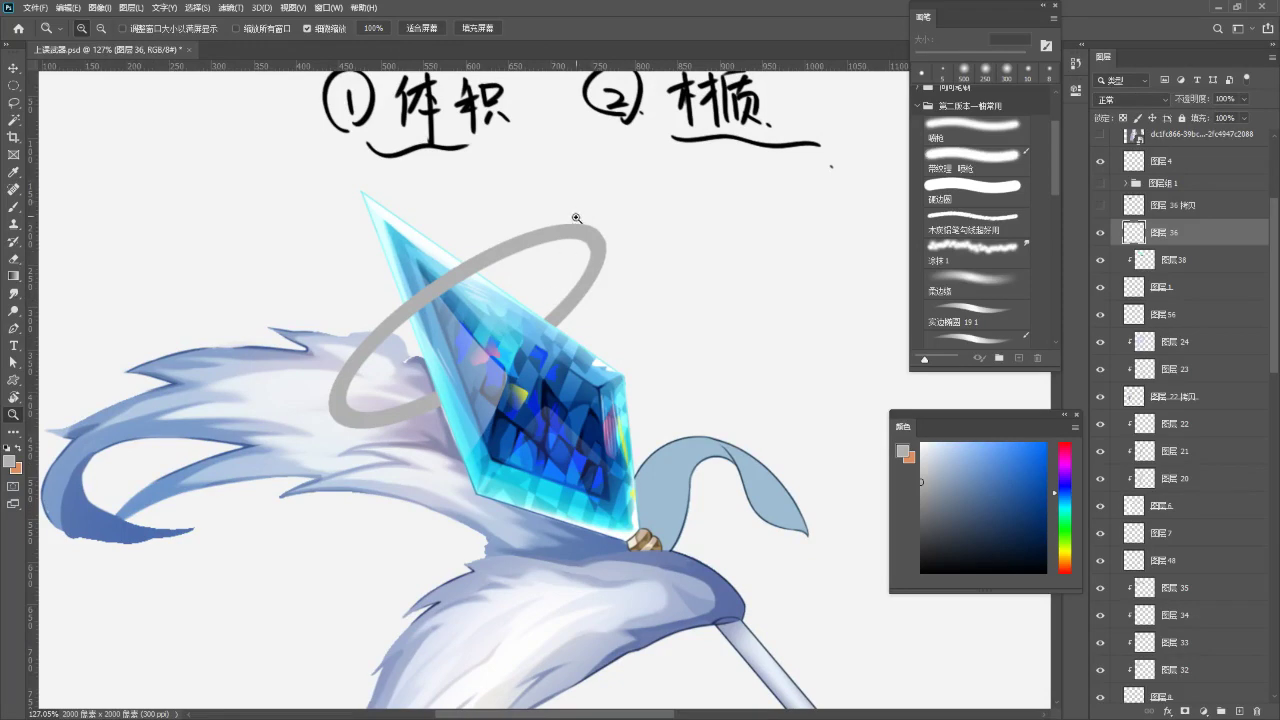
left_click(1099, 233)
left_click(1099, 233)
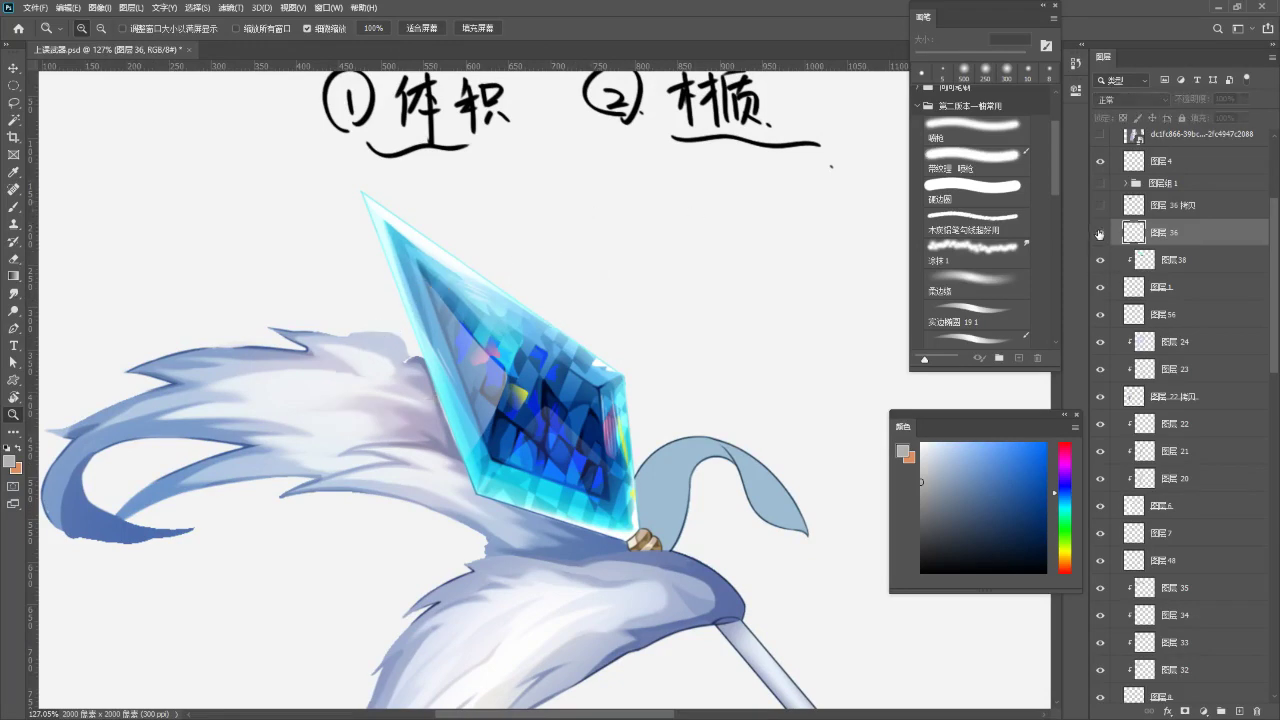
left_click_drag(686, 346, 694, 360)
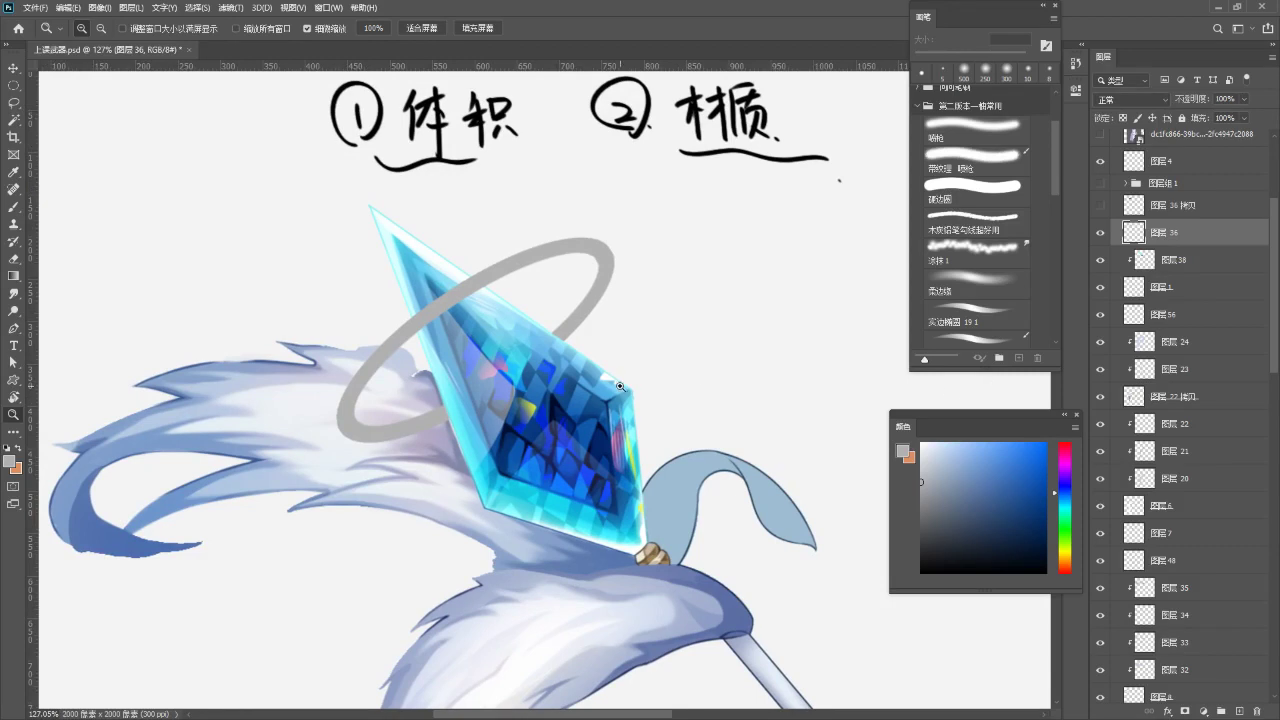
- Lock the transparent pixels of the ring's layer
key("b")
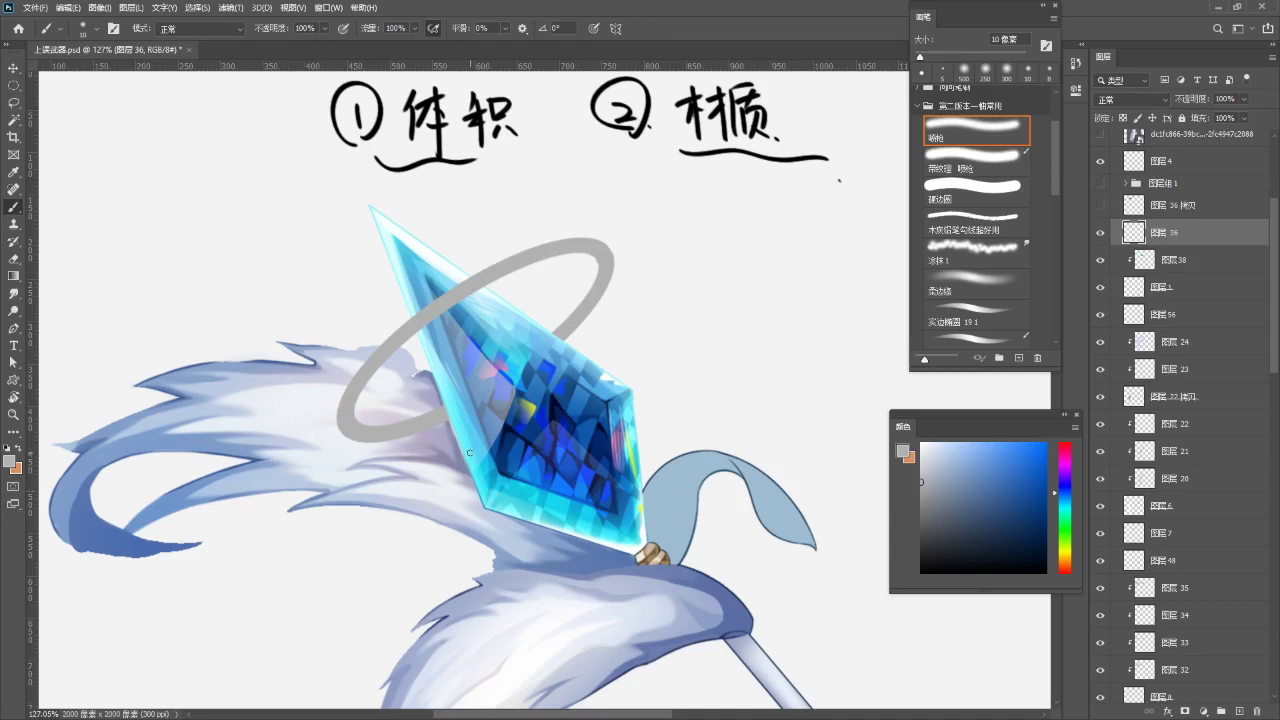
left_click(1100, 233)
left_click(1100, 233)
left_click(1124, 119)
left_click_drag(604, 350, 595, 361)
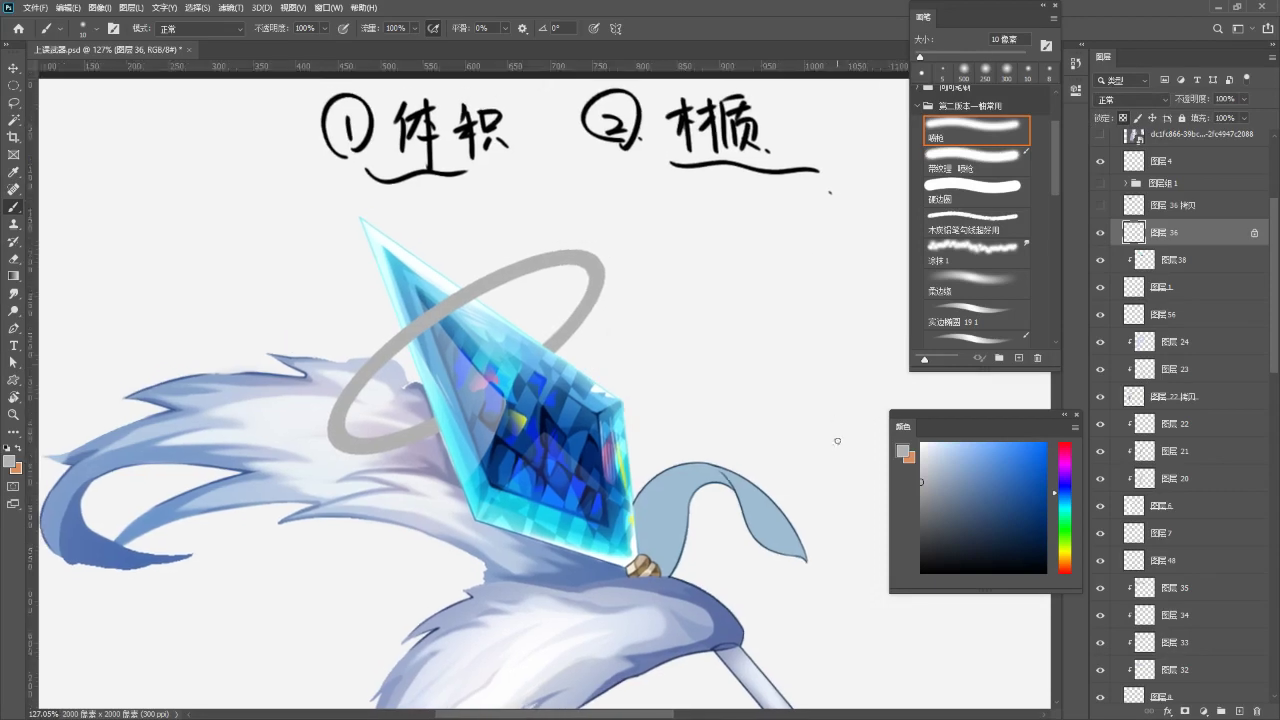
- Recolour the whole ring with a pale blue fill
left_click(920, 454)
key("alt+BackSpace")
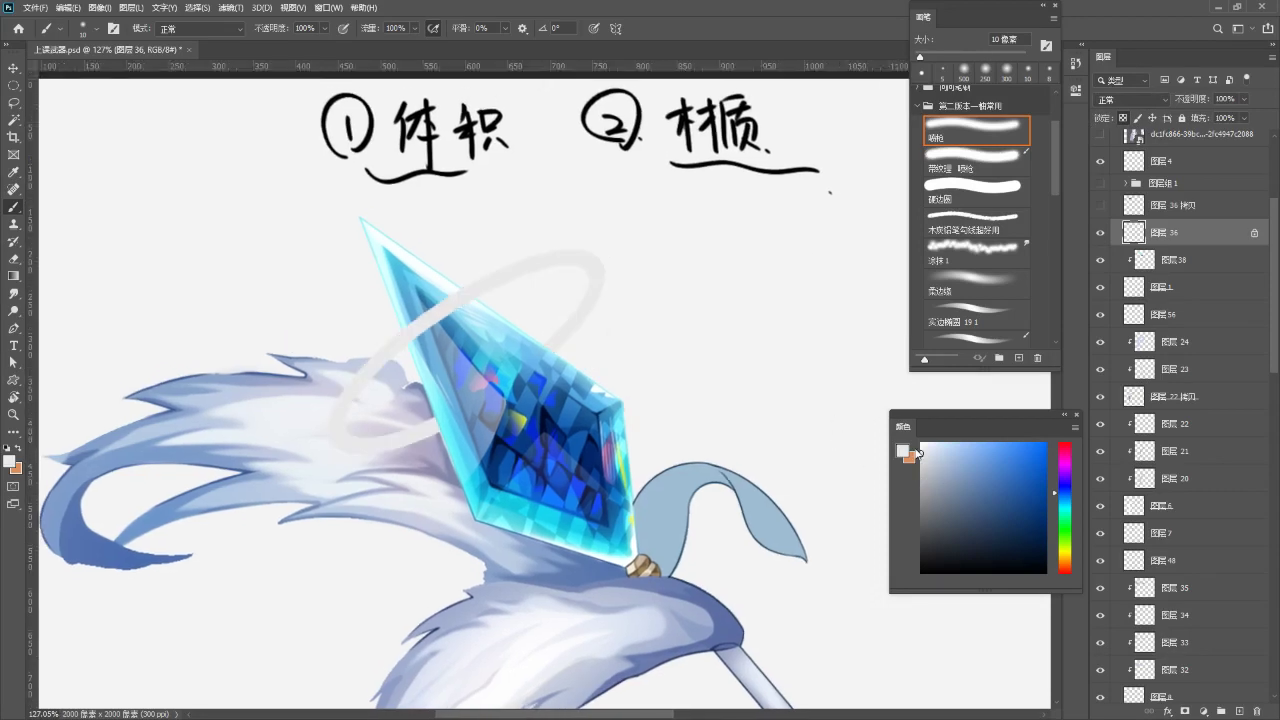
left_click_drag(598, 349, 596, 365)
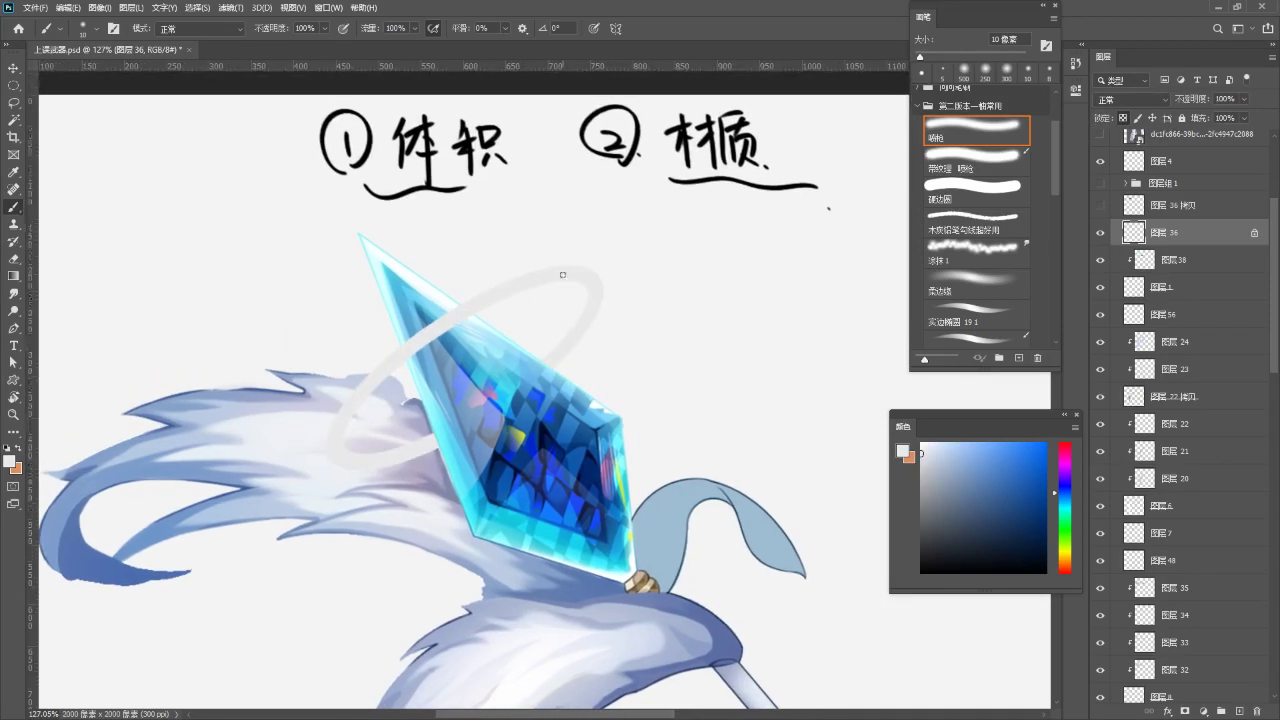
left_click(943, 452)
key("alt+BackSpace")
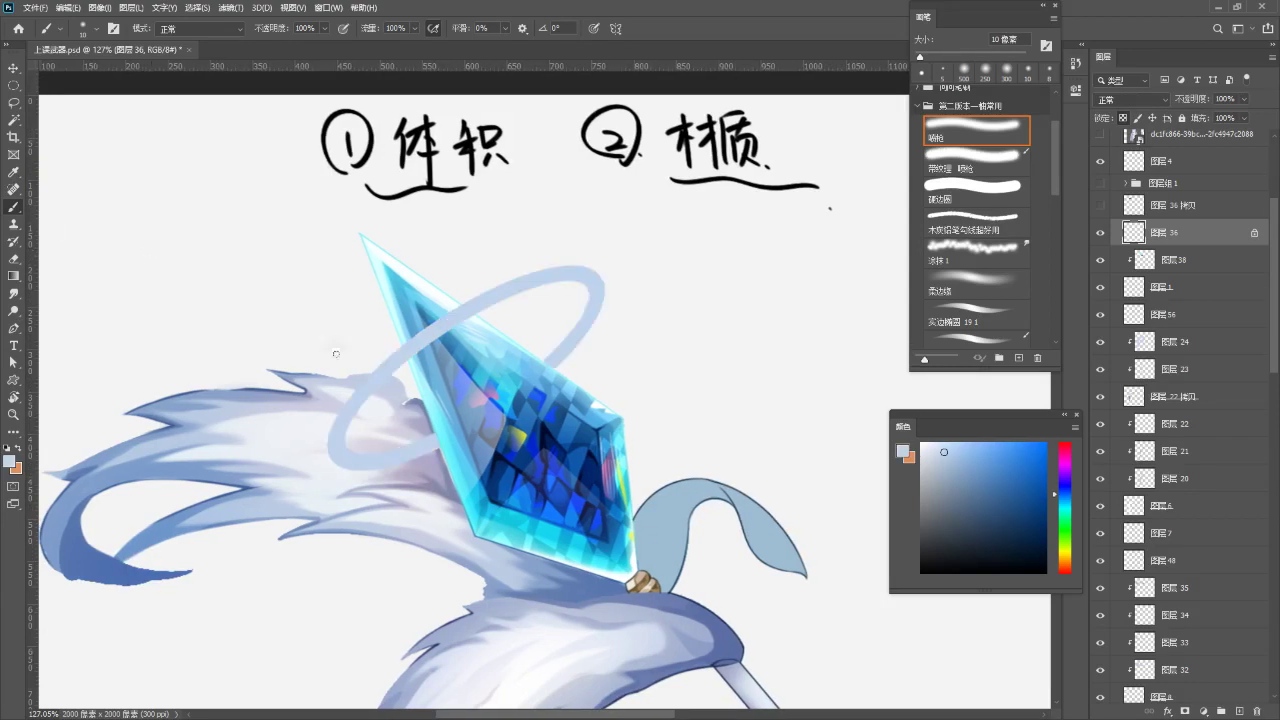
- Add a new layer clipped to the ring and set its blend mode to Multiply (正片叠底)
left_click(1101, 233)
left_click(1102, 233)
left_click(1239, 711)
key("ctrl+0")
left_click(1164, 245, "alt")
left_click(1113, 100)
left_click(1120, 146)
- Paint a pale blue shadow along the ring's lower-left section with the 10 px hard round brush (硬边圆)
scroll(432, 177, "up", 5)
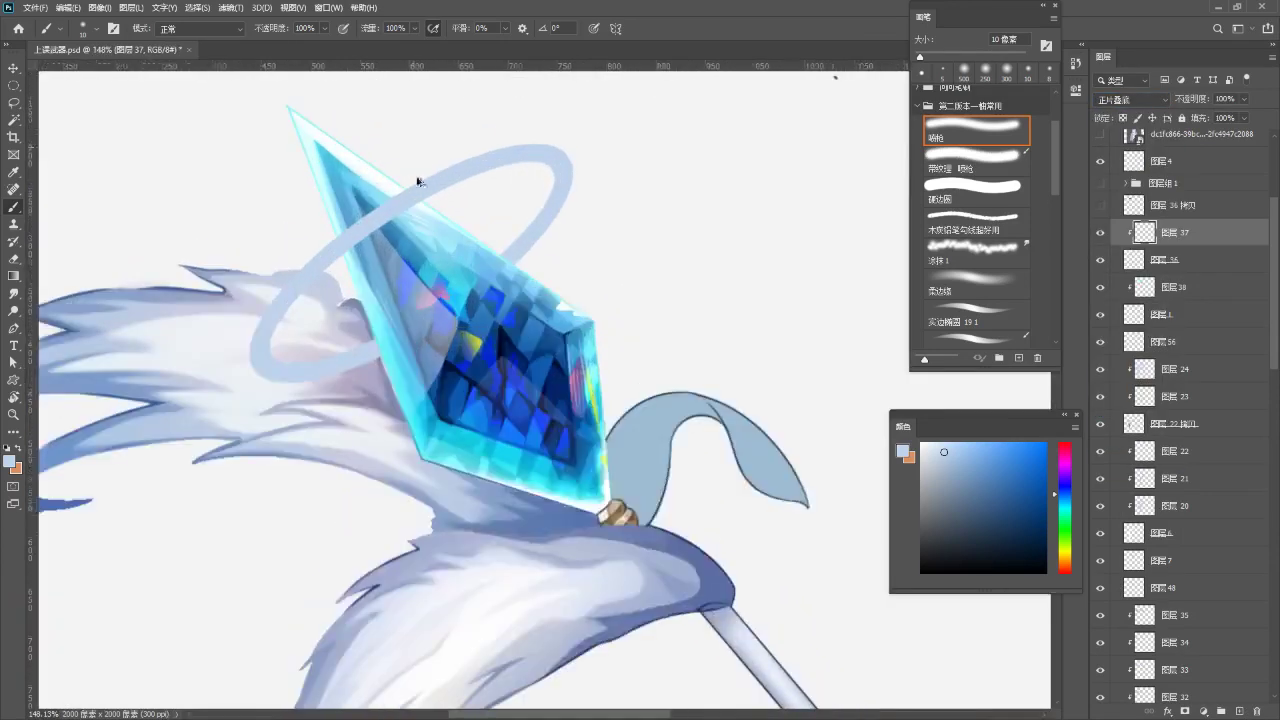
key("bracketright")
key("bracketright")
key("bracketright")
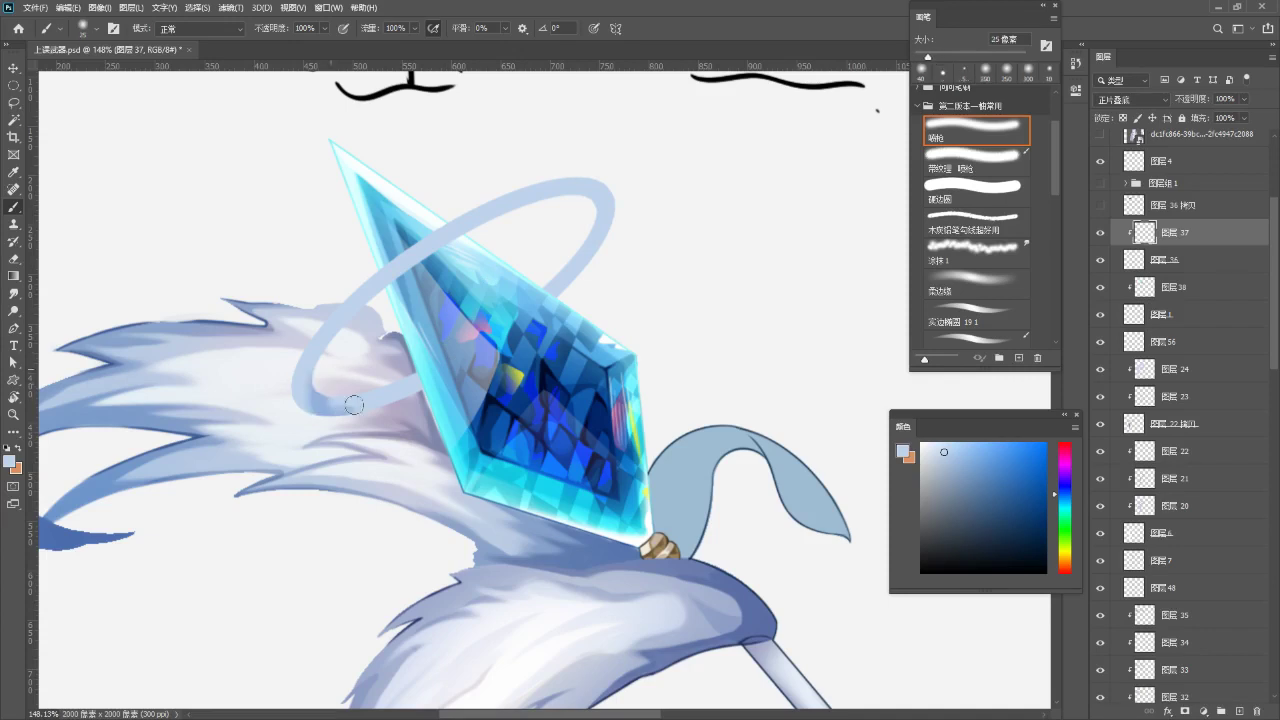
left_click(976, 194)
key("bracketleft")
key("bracketleft")
key("bracketleft")
key("ctrl+z")
mouse_move(315, 384)
left_mouse_down()
mouse_move(327, 420)
mouse_move(332, 391)
mouse_move(314, 389)
mouse_move(337, 413)
mouse_move(330, 386)
mouse_move(372, 424)
mouse_move(410, 376)
left_mouse_up()
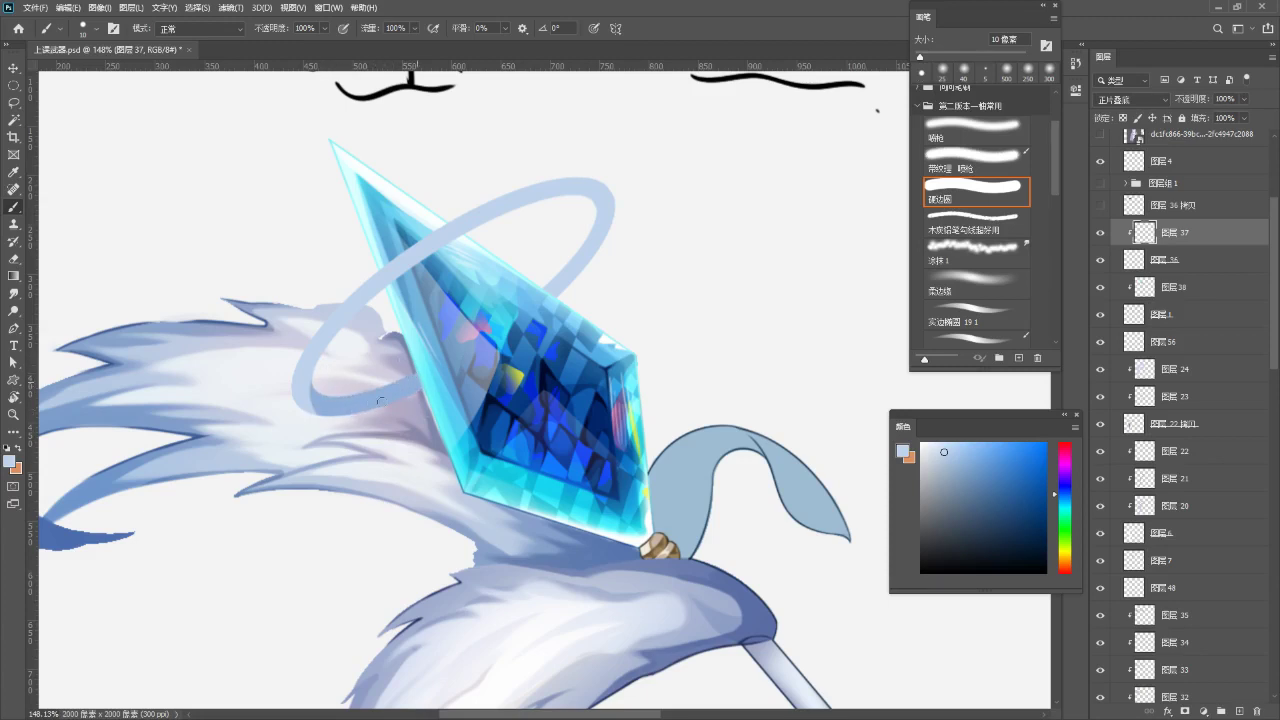
- Paint the shadow on the ring's right section behind the crystal with the hard round brush at 25 px, redoing the stroke until its edge fits
key("bracketright")
key("bracketright")
key("bracketright")
mouse_move(532, 293)
left_mouse_down()
mouse_move(579, 212)
mouse_move(590, 257)
left_mouse_up()
left_click_drag(577, 214, 569, 273)
key("ctrl+z")
left_click_drag(571, 211, 573, 258)
key("ctrl+z")
mouse_move(571, 208)
left_mouse_down()
mouse_move(583, 226)
mouse_move(573, 256)
left_mouse_up()
key("ctrl+z")
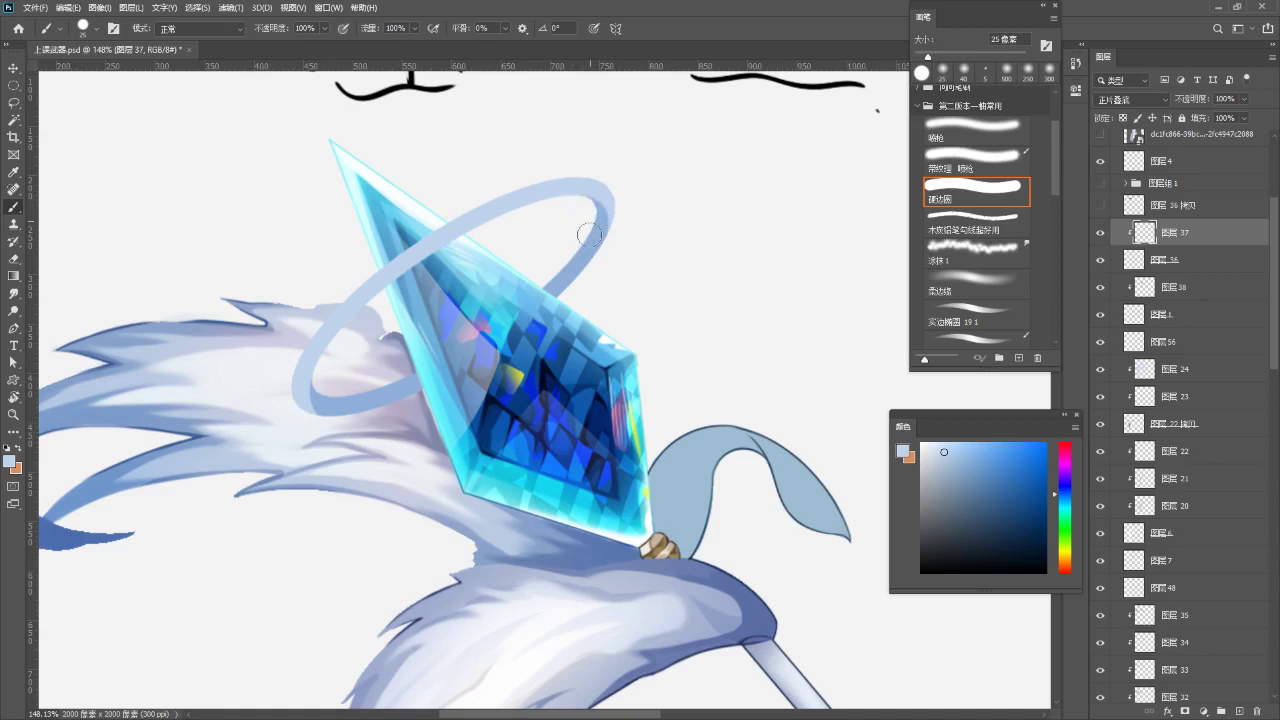
left_click_drag(580, 211, 589, 225)
- Refine the shadow's edge at the ring's lower left with the 7 px hard round eraser
key("e")
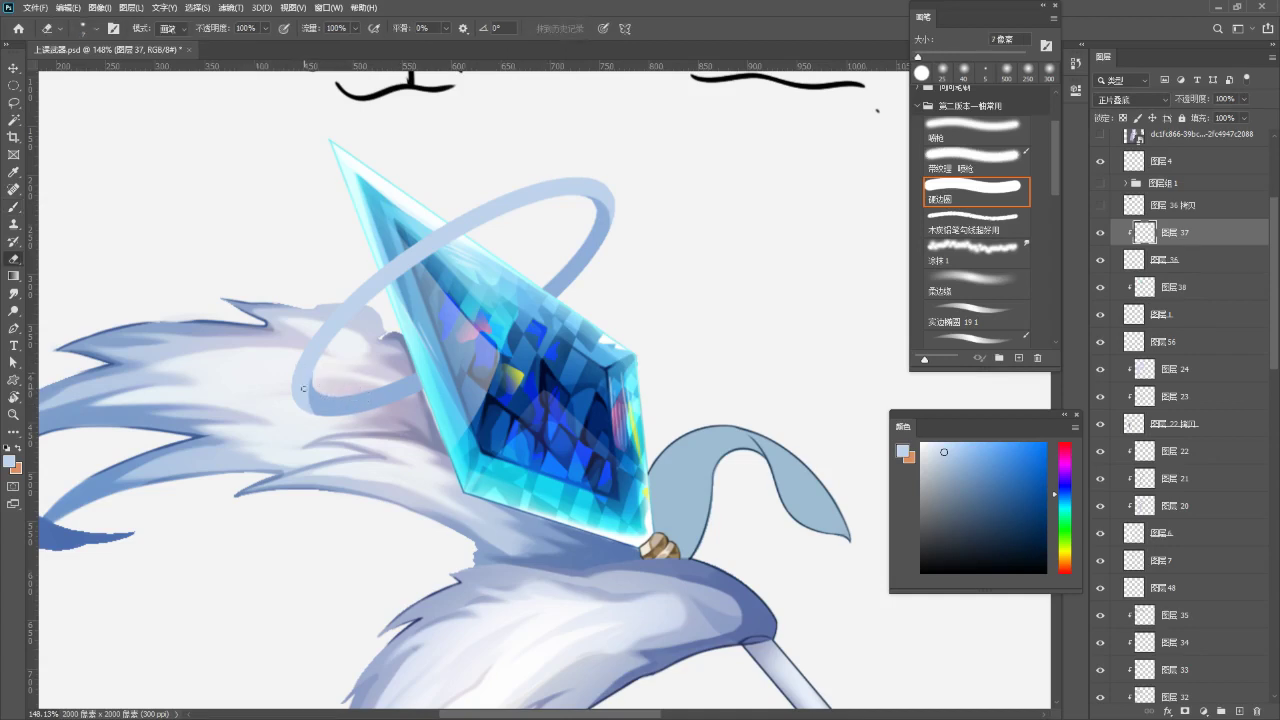
mouse_move(311, 385)
left_mouse_down()
mouse_move(317, 413)
mouse_move(345, 401)
left_mouse_up()
key("b")
key("ctrl+z")
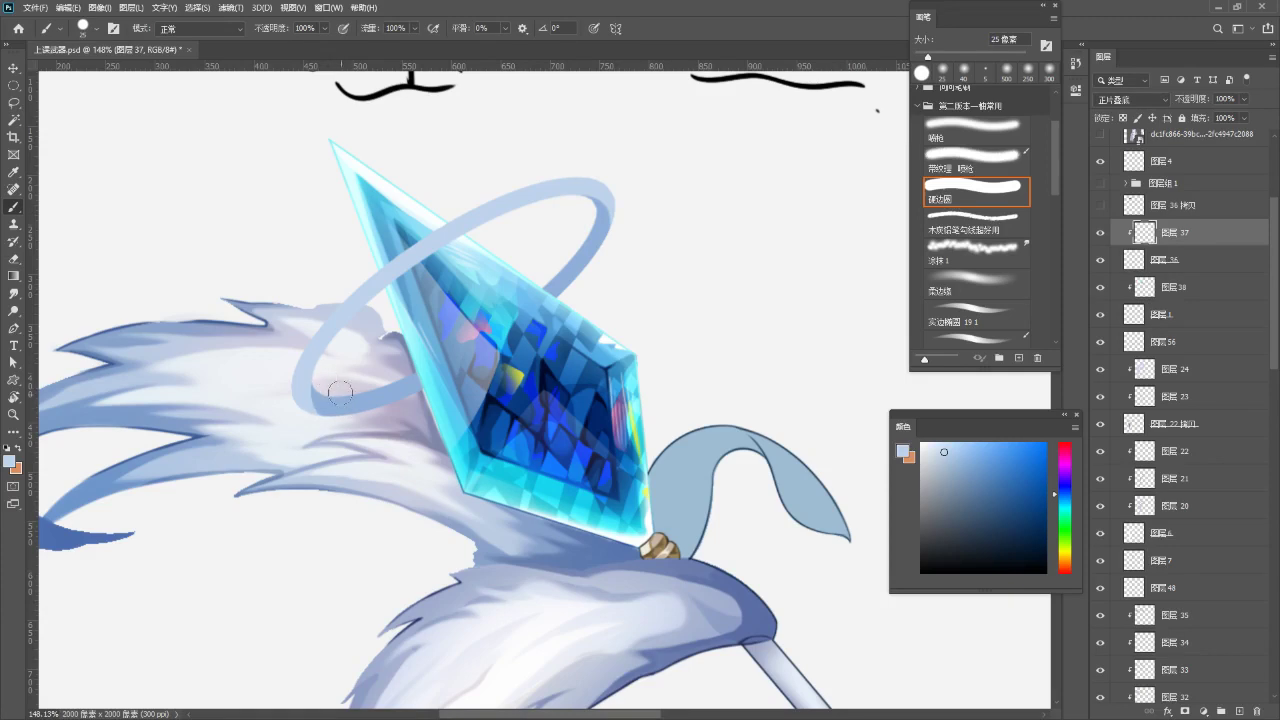
left_click_drag(537, 283, 409, 433)
left_click_drag(483, 300, 538, 280)
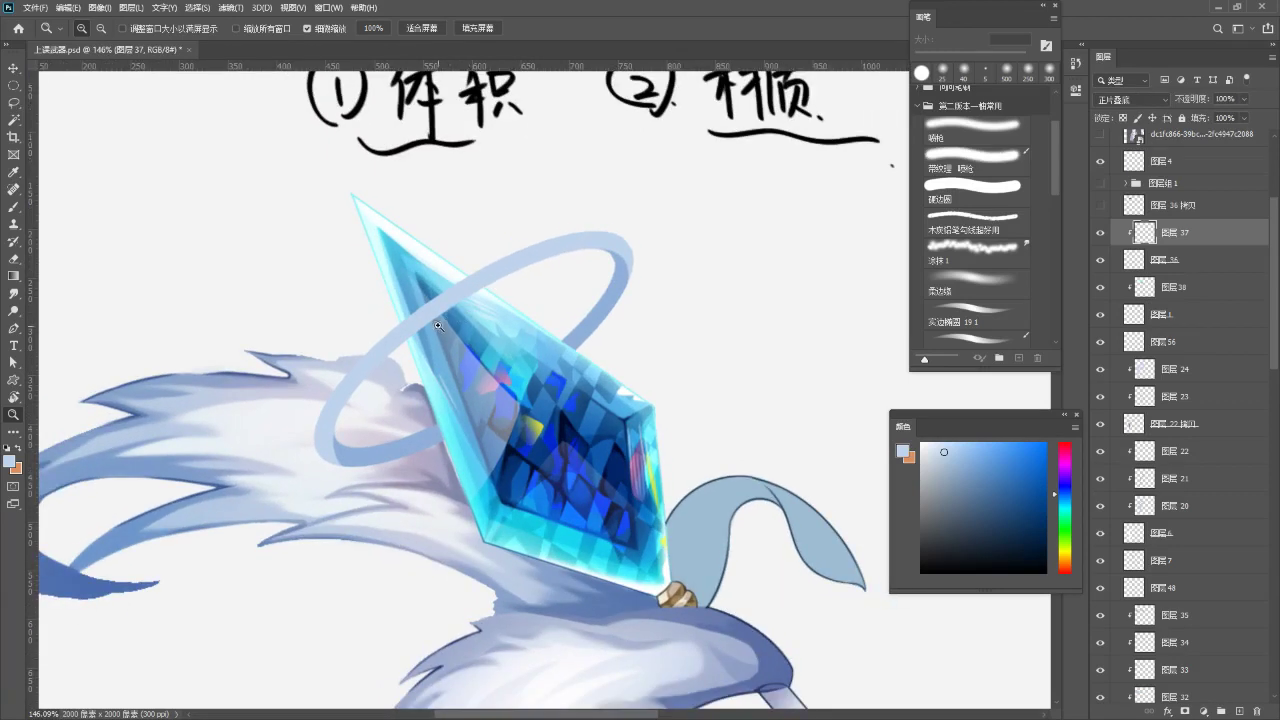
left_click_drag(392, 430, 391, 428)
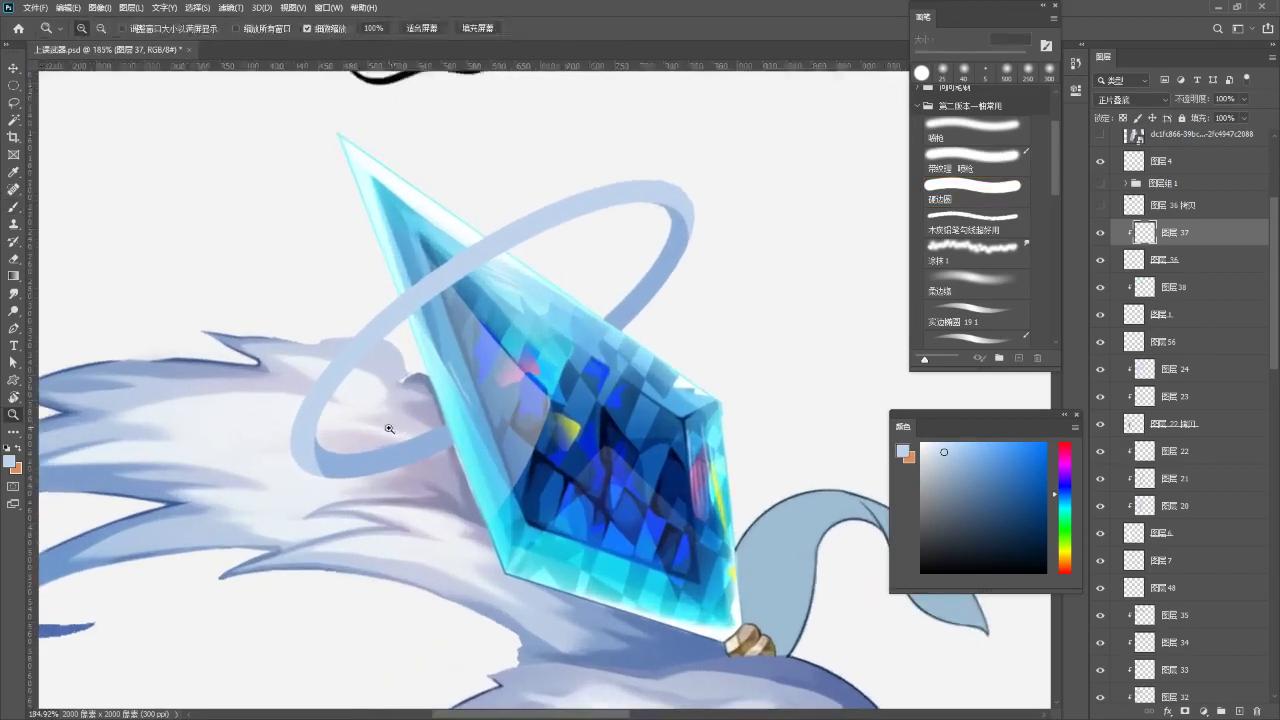
- Add a second Multiply (正片叠底) layer clipped to the ring above the first shadow layer
key("b")
left_click(1240, 712)
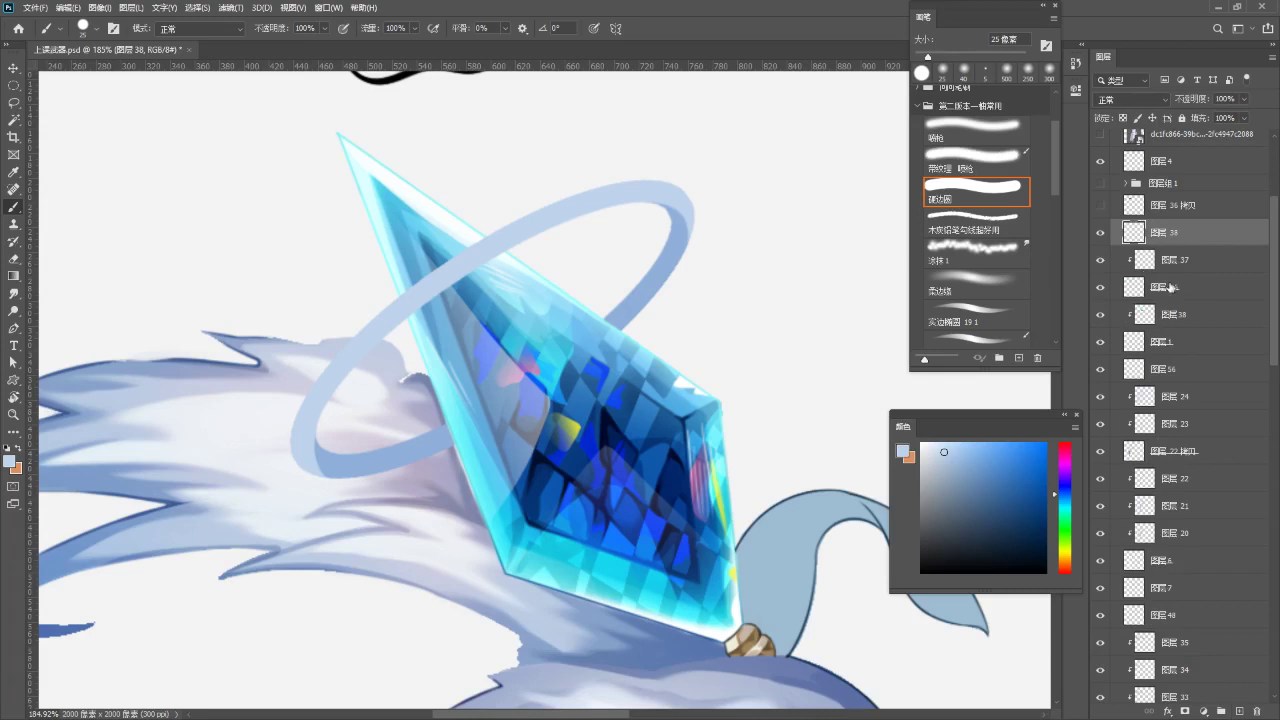
left_click(1175, 243, "alt")
left_click(1129, 101)
left_click(1112, 158)
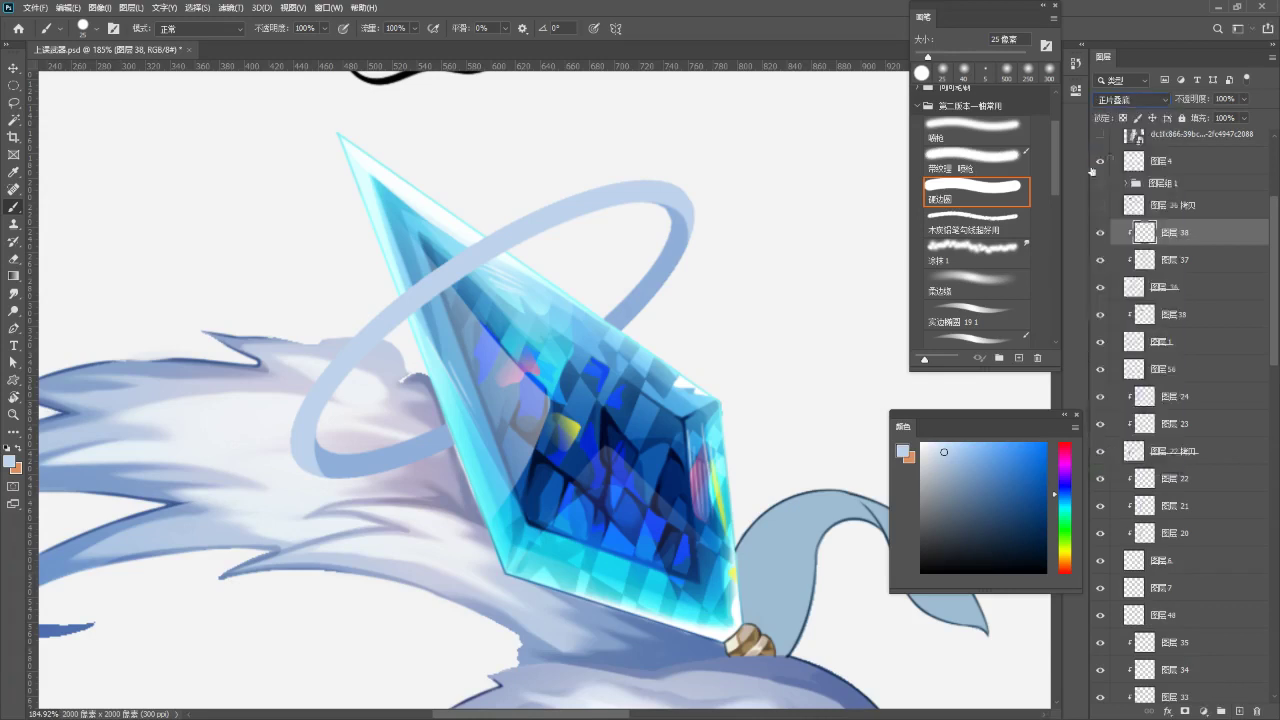
- Paint darker shadow bands on the ring's lower-left and right sections with the 10 px hard round brush, trimming them with the 5 px eraser
scroll(357, 366, "down", 1)
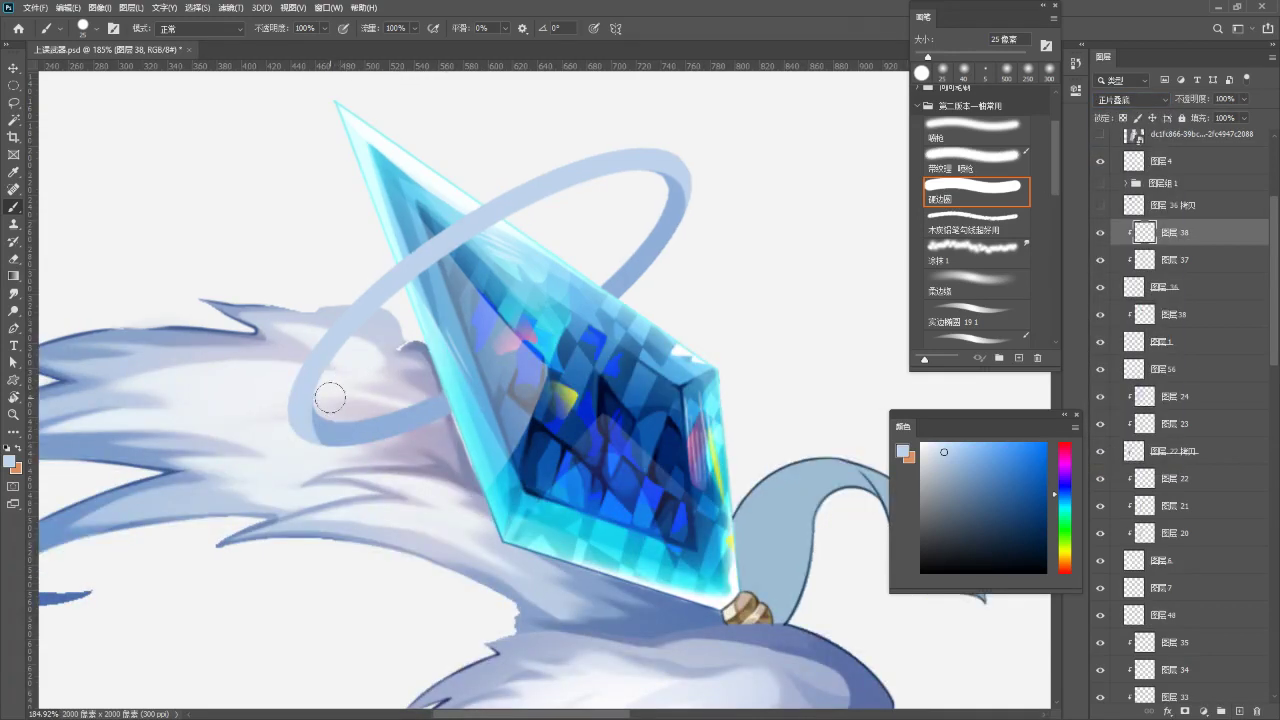
key("bracketleft")
key("bracketleft")
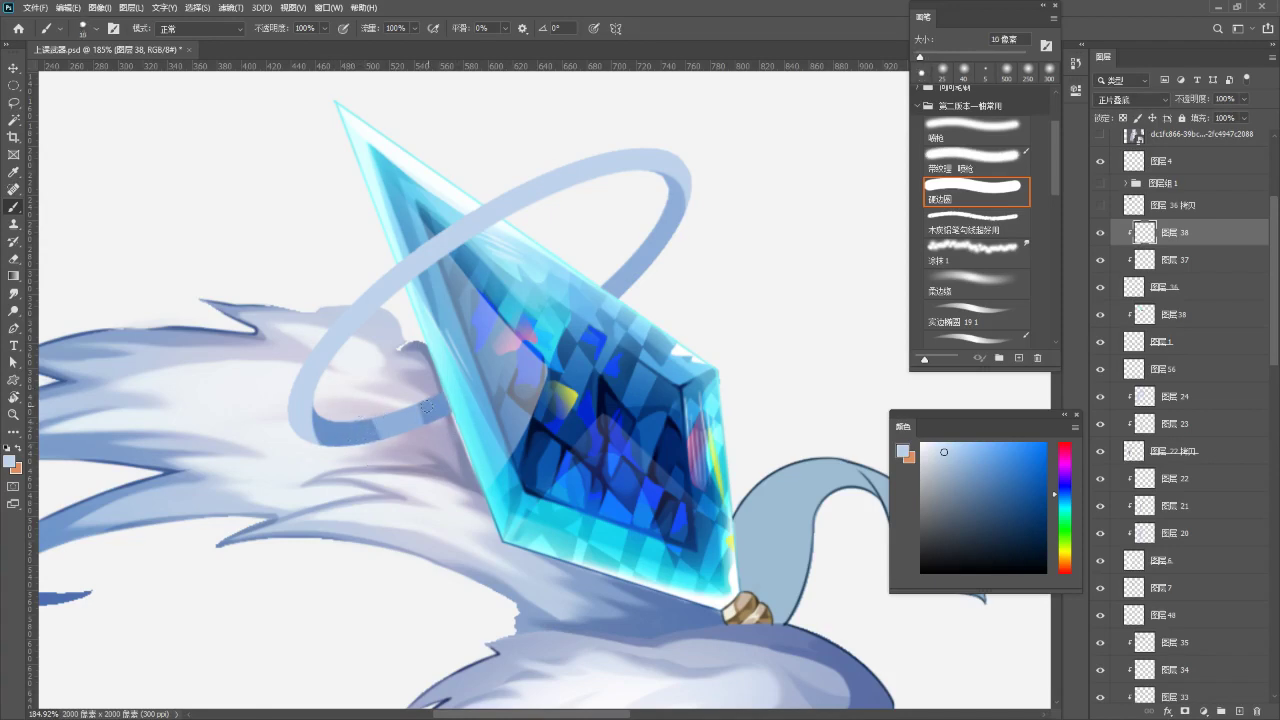
key("e")
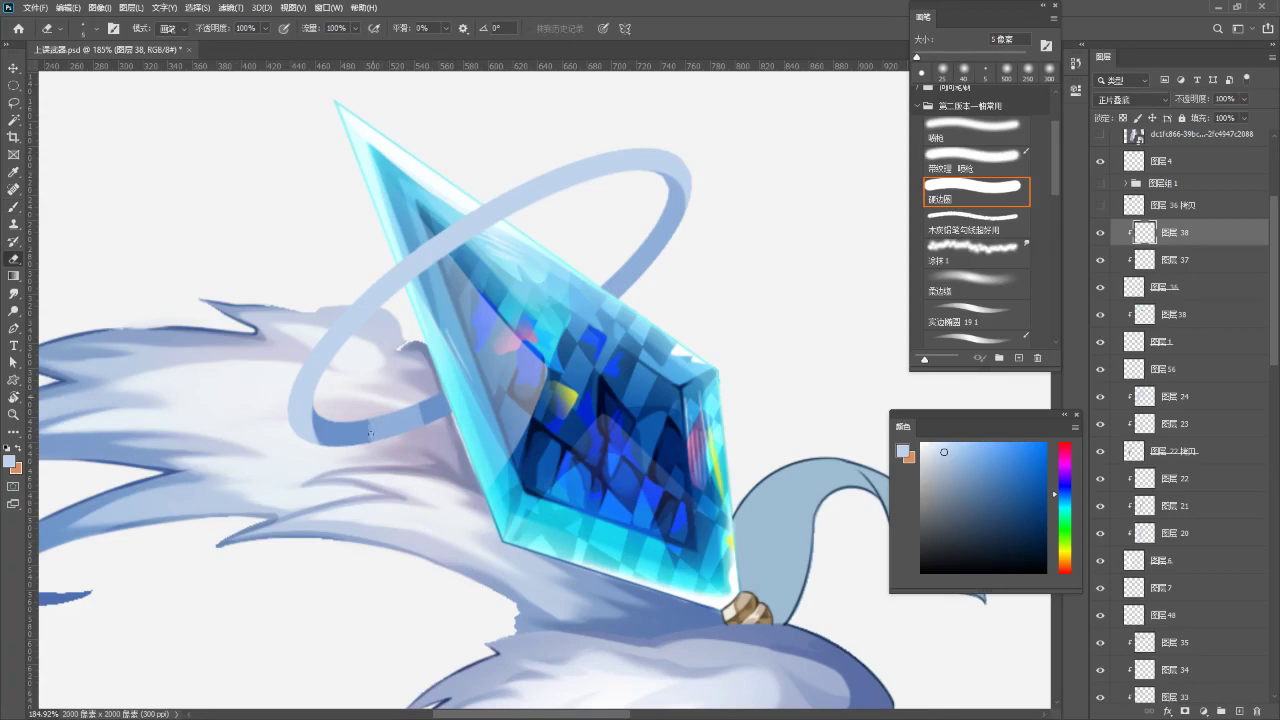
key("b")
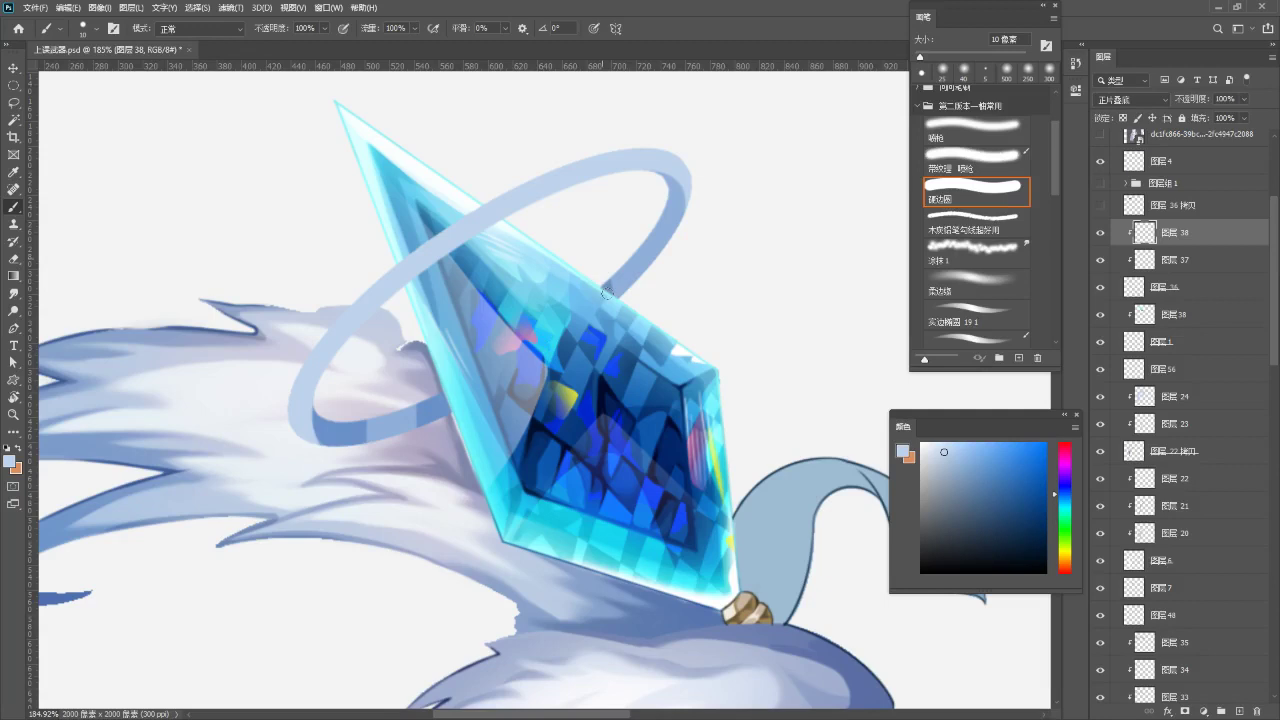
mouse_move(650, 263)
left_mouse_down()
mouse_move(638, 213)
mouse_move(656, 195)
mouse_move(673, 237)
left_mouse_up()
left_click_drag(662, 187, 662, 178)
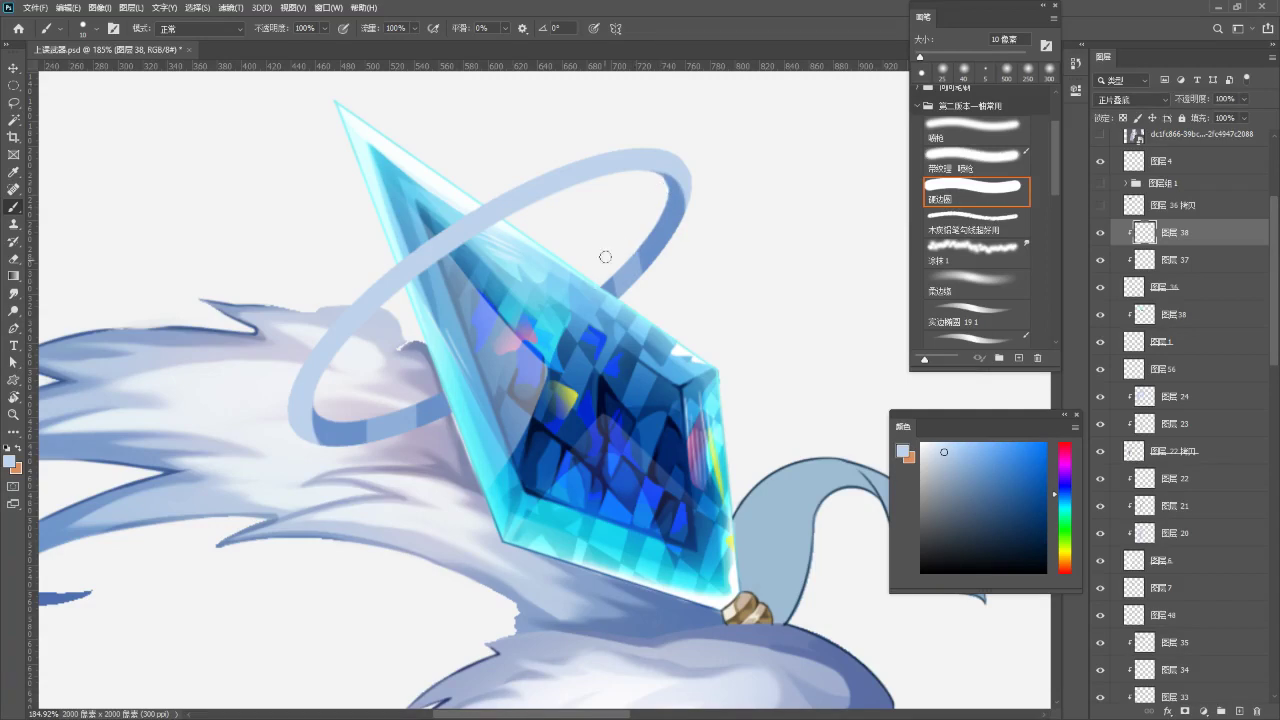
- Add a Normal-mode layer clipped to the ring above the shadows and switch the painting colour to near-white
key("z")
left_click_drag(605, 300, 576, 292)
key("b")
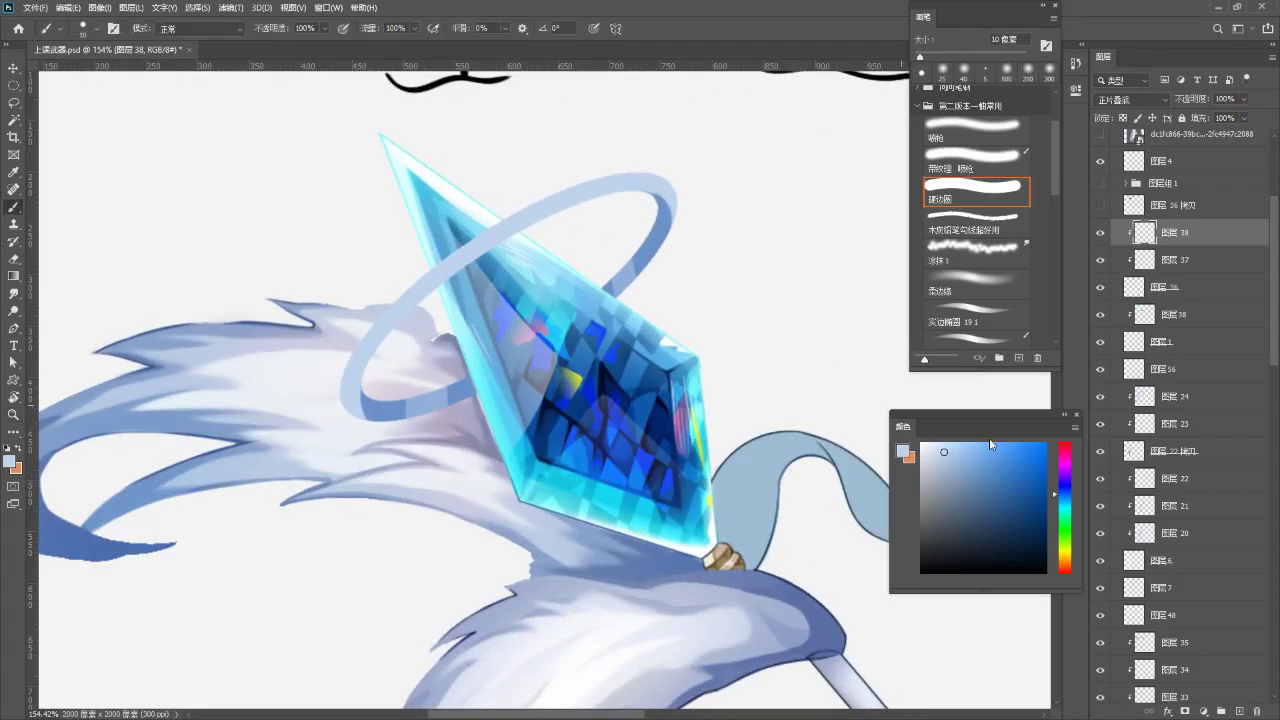
left_click(1239, 711)
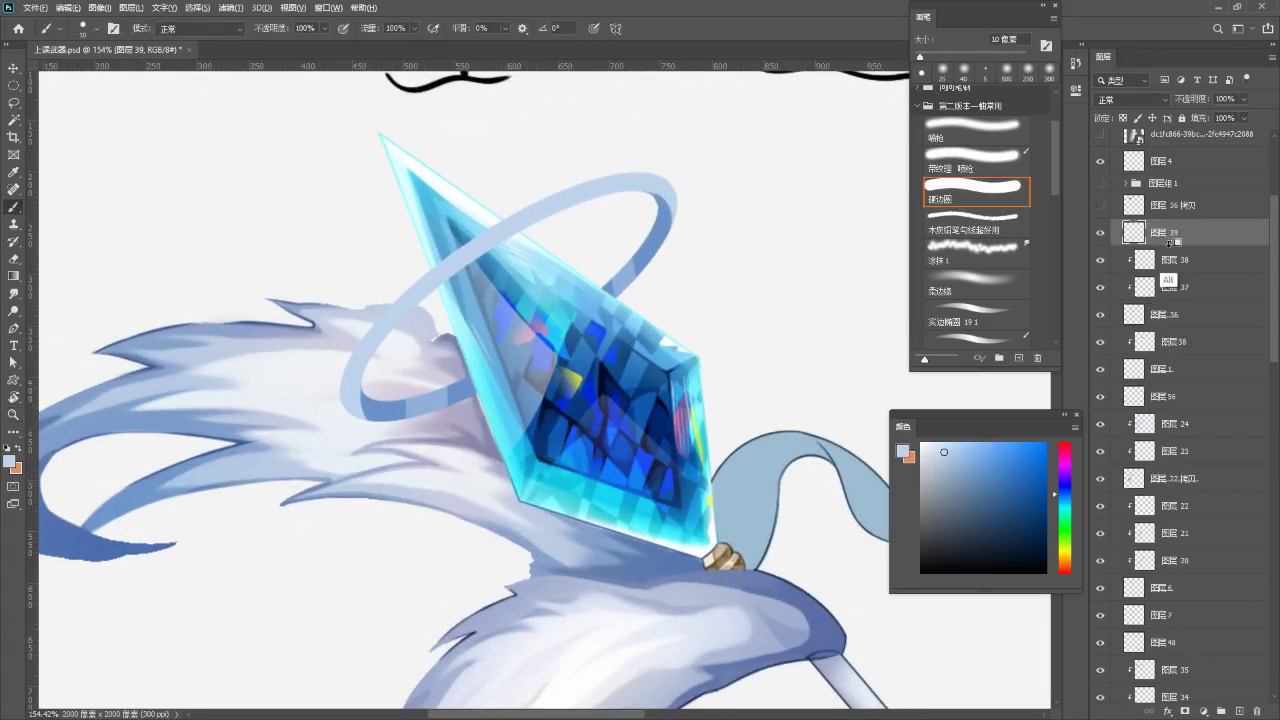
mouse_move(657, 279)
left_mouse_down()
mouse_move(649, 311)
mouse_move(666, 310)
left_mouse_up()
key("x")
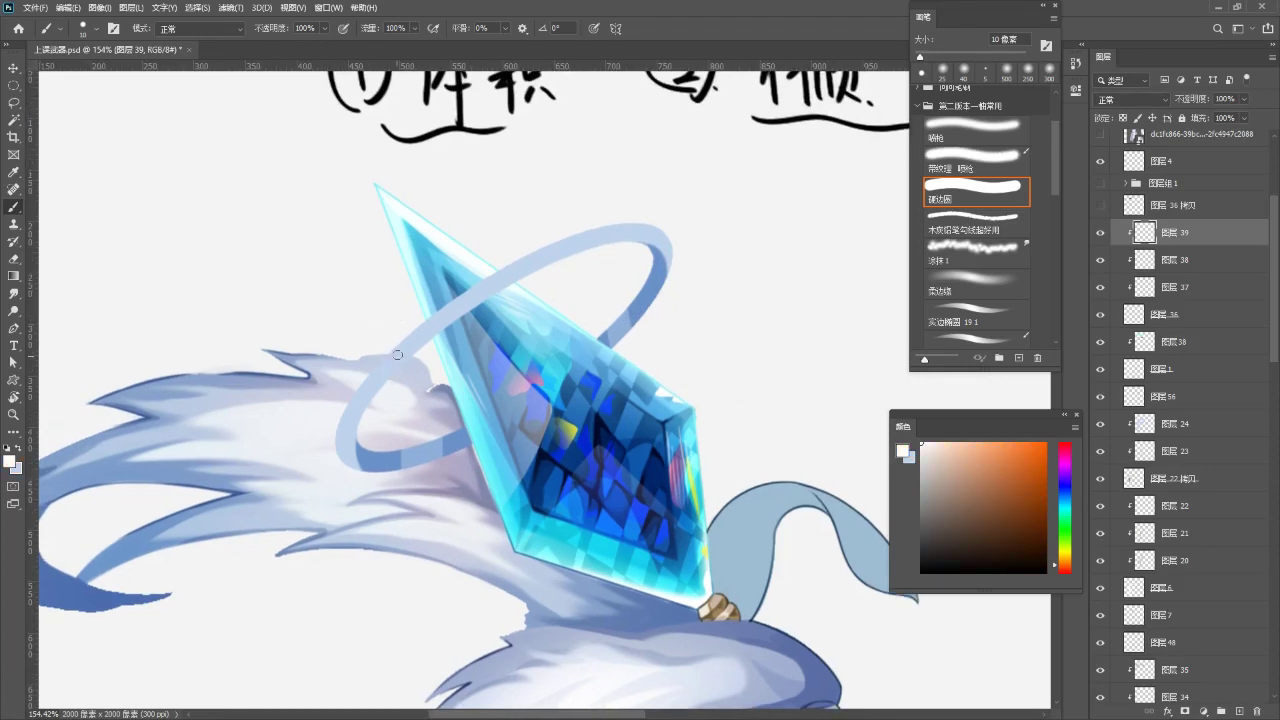
- Paint slanted white highlights on the ring beside the crystal's left edge and across its face, shaping them with the 5 px eraser
left_click_drag(421, 316, 409, 409)
key("e")
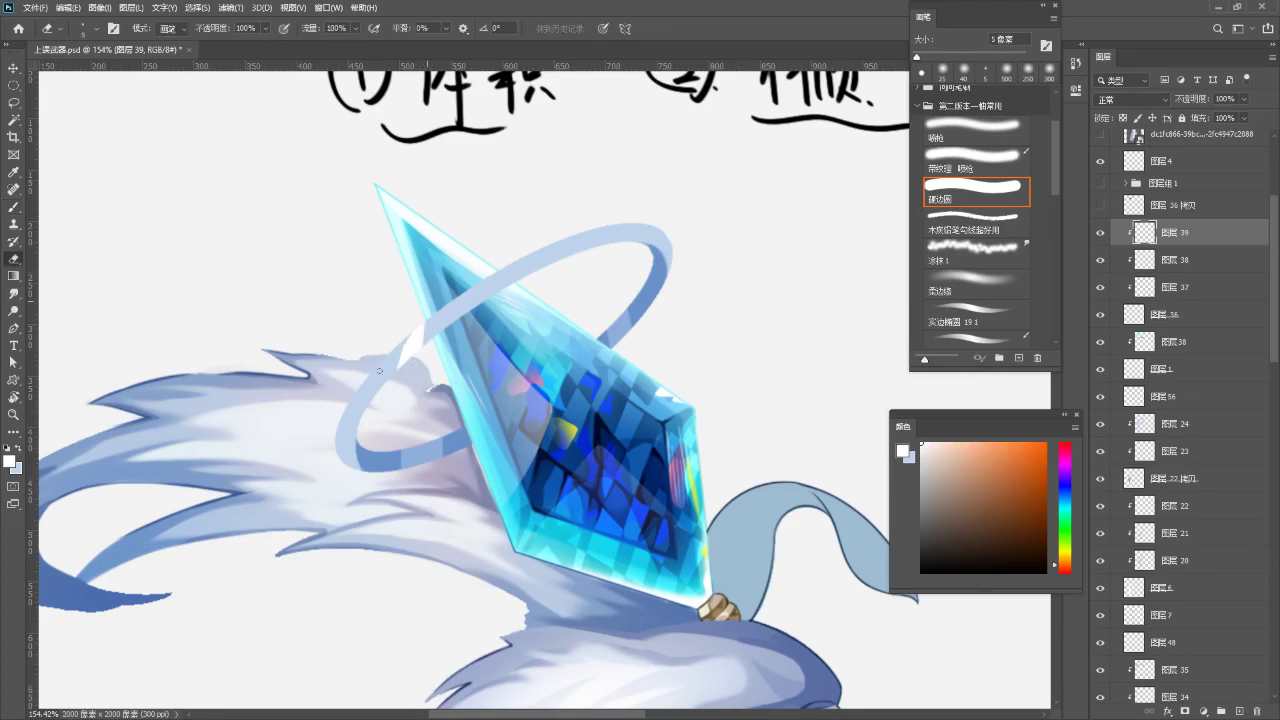
key("b")
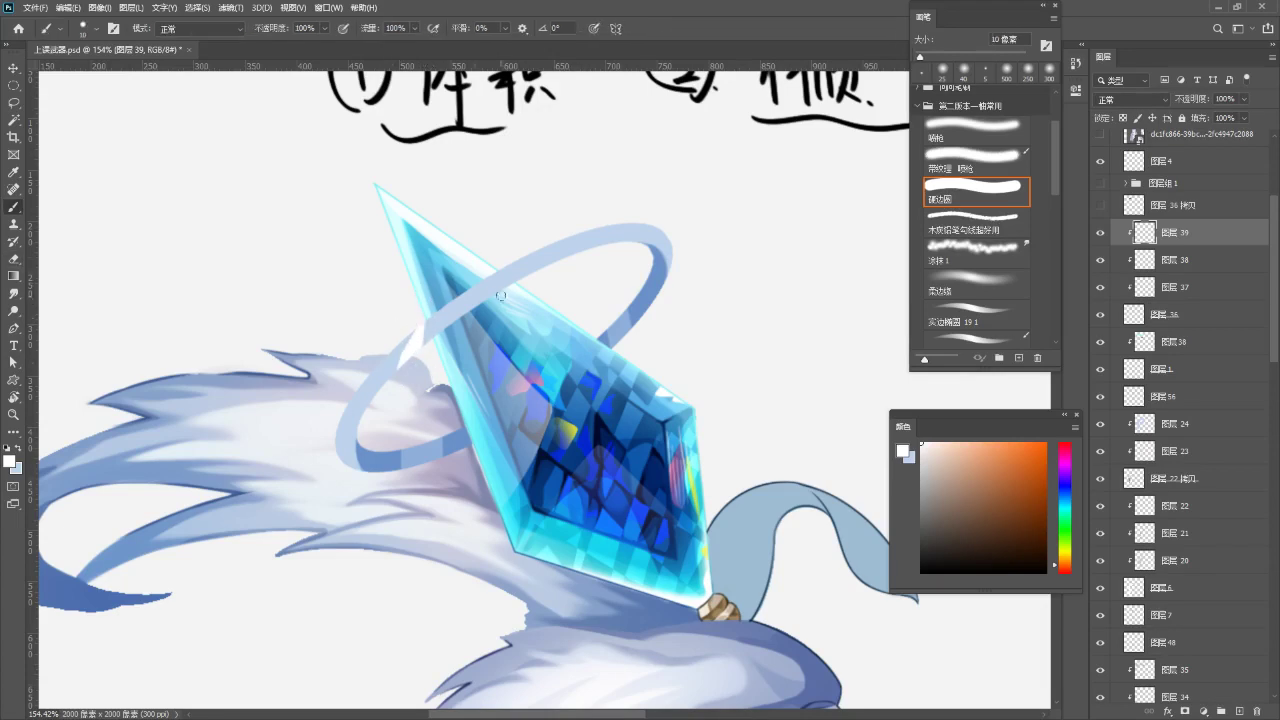
key("ctrl+z")
left_click_drag(464, 270, 498, 314)
mouse_move(456, 277)
left_mouse_down()
mouse_move(502, 328)
mouse_move(473, 318)
left_mouse_up()
key("e")
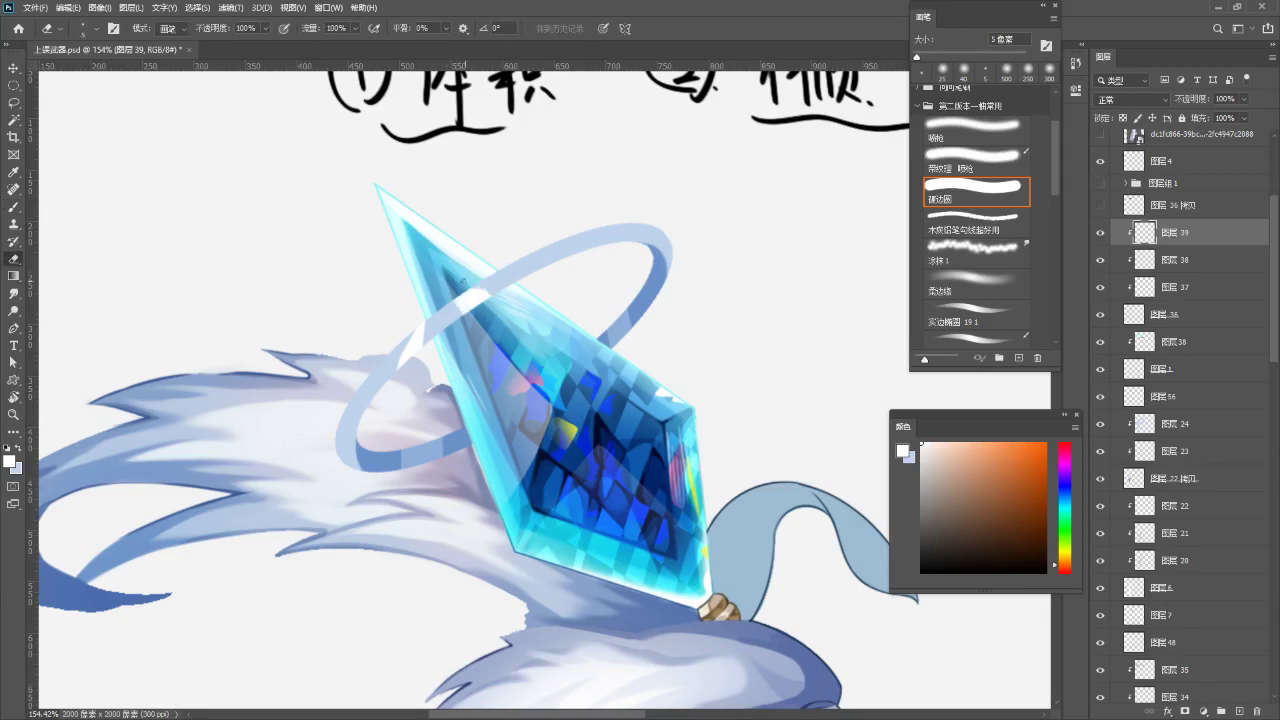
- Paint a white highlight on the ring's upper section past the crystal's right edge and trim its ends at a slant with the eraser
key("b")
mouse_move(557, 229)
left_mouse_down()
mouse_move(500, 256)
mouse_move(508, 246)
left_mouse_up()
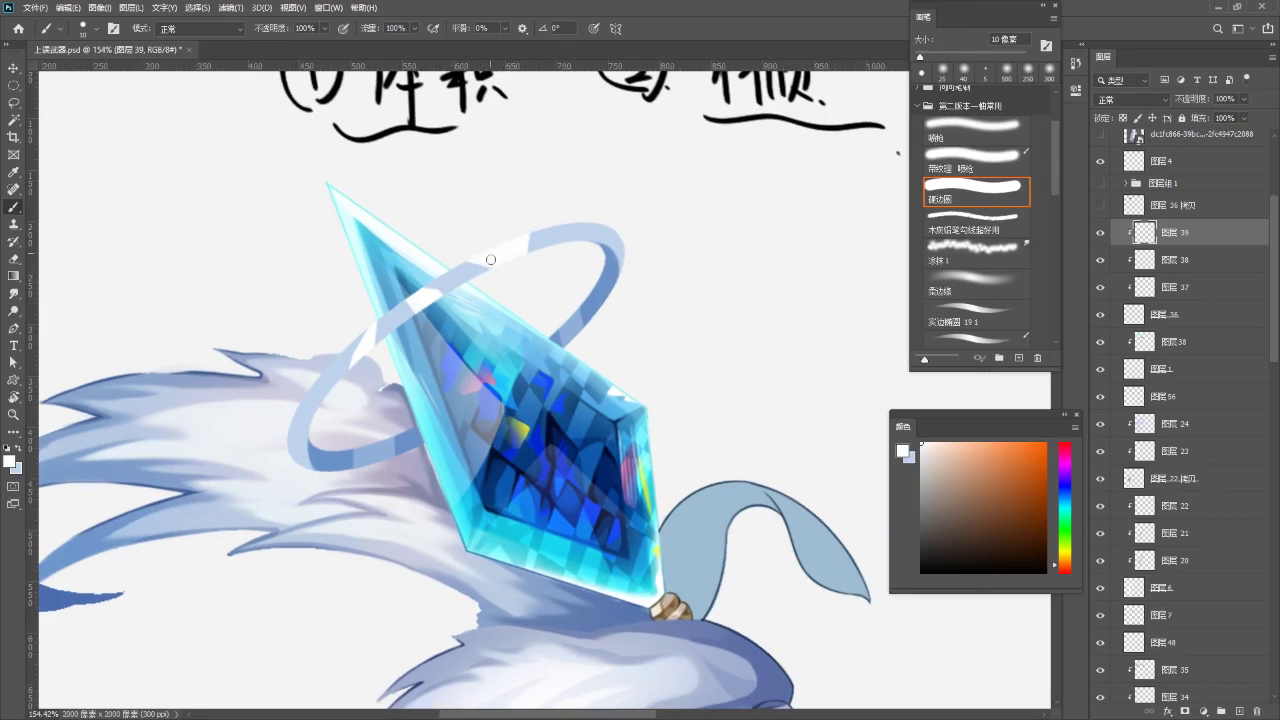
key("e")
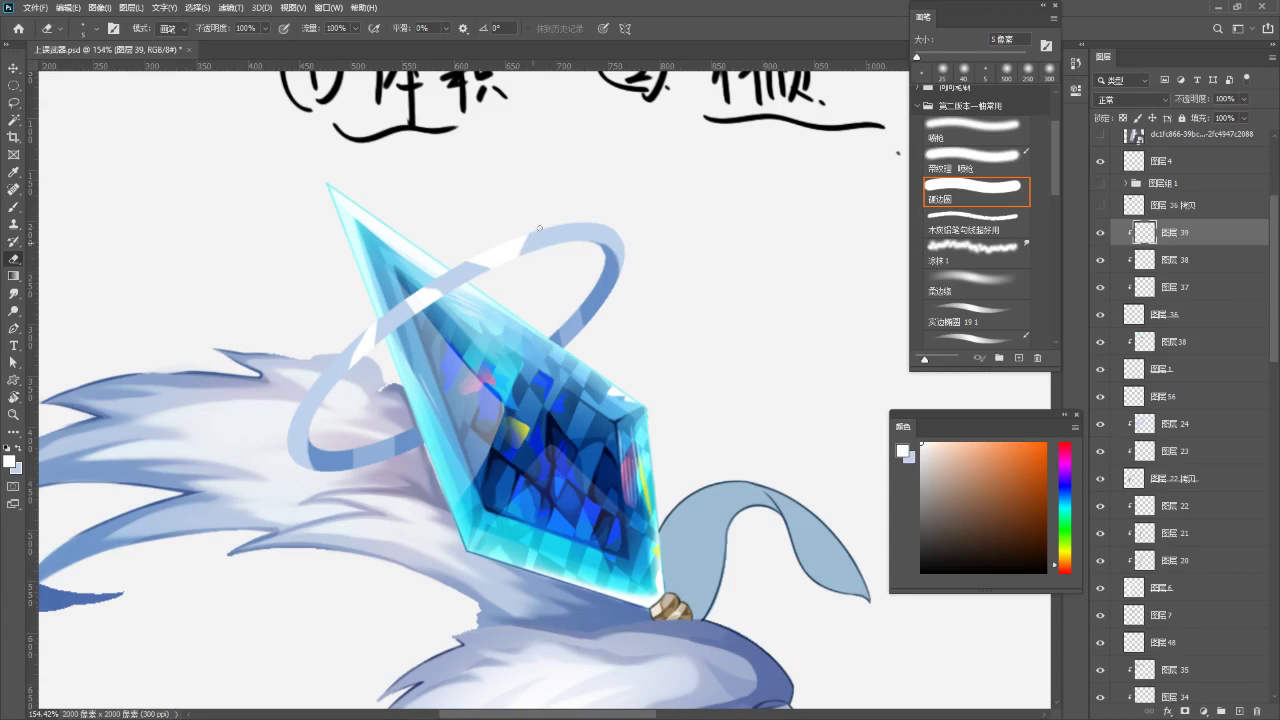
left_click_drag(533, 223, 531, 227)
key("b")
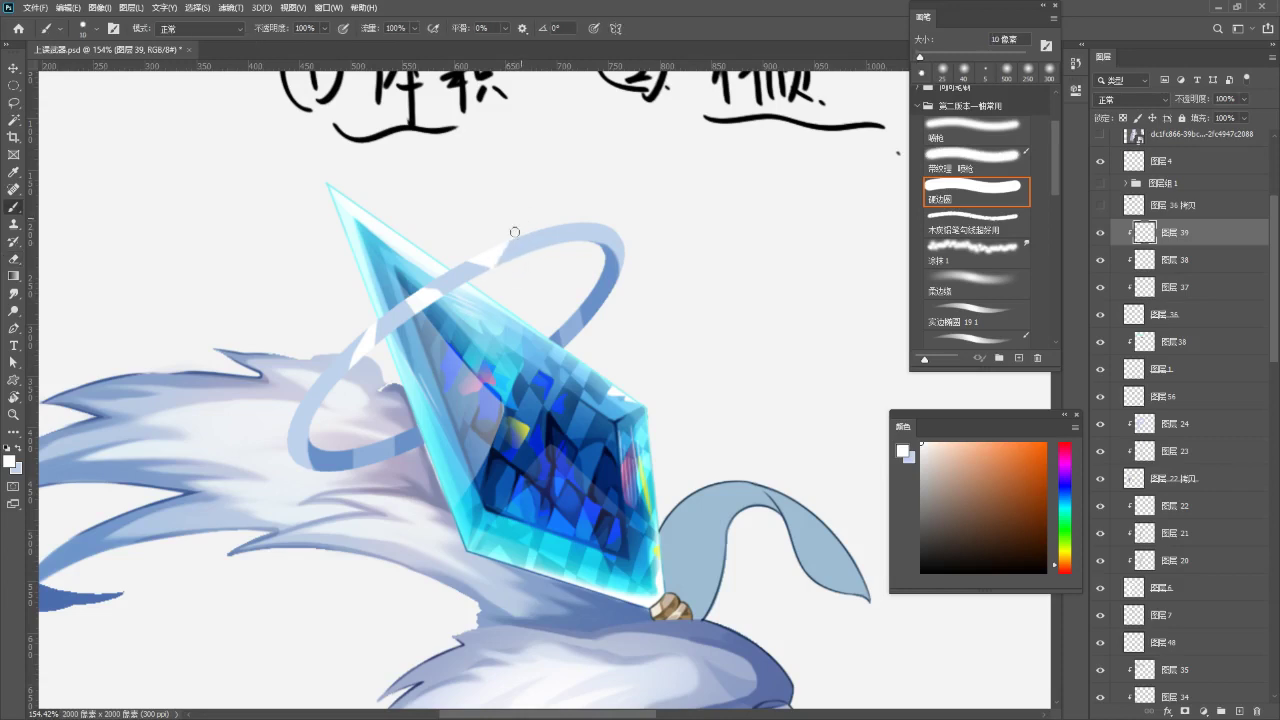
key("e")
- Add a thin white highlight near the ring's upper section and a wider one at its left end, ready for trimming with the 5 px eraser
key("z")
mouse_move(523, 252)
left_mouse_down()
mouse_move(488, 254)
mouse_move(560, 240)
left_mouse_up()
key("b")
scroll(553, 252, "right", 2)
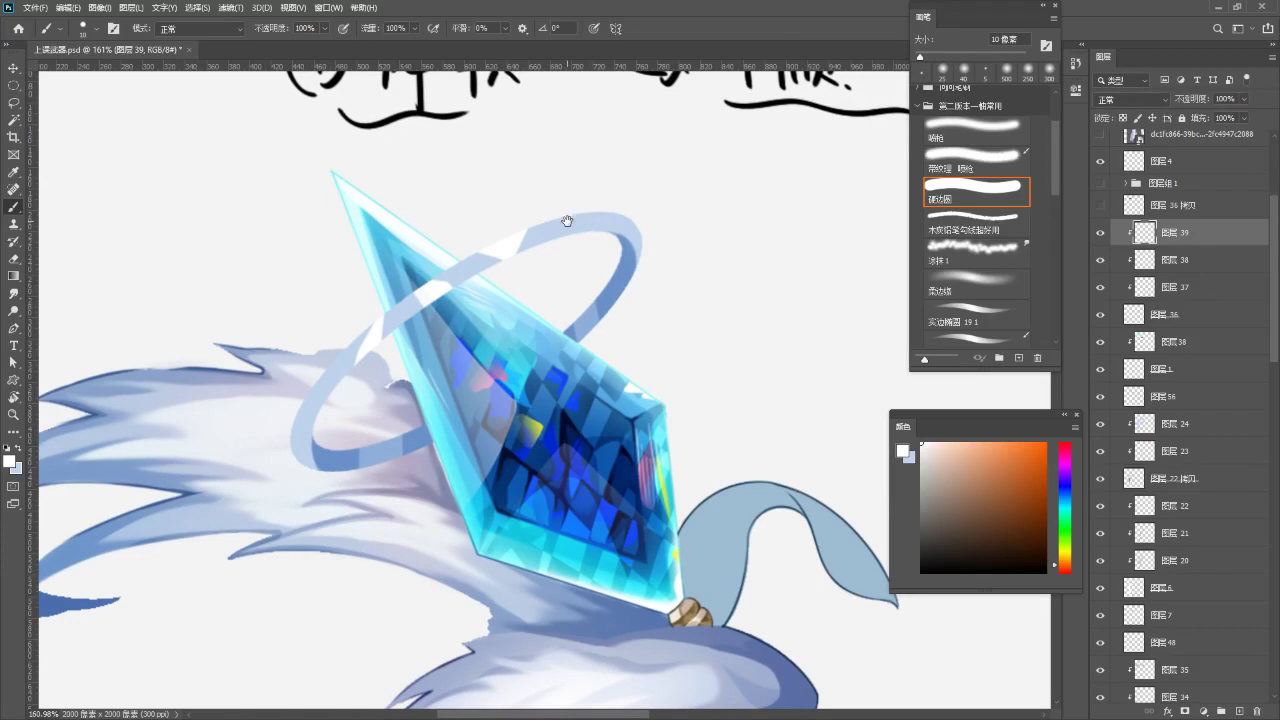
scroll(566, 222, "down", 1)
scroll(566, 222, "right", 1)
key("ctrl+z")
mouse_move(262, 420)
left_mouse_down()
mouse_move(296, 423)
mouse_move(302, 384)
left_mouse_up()
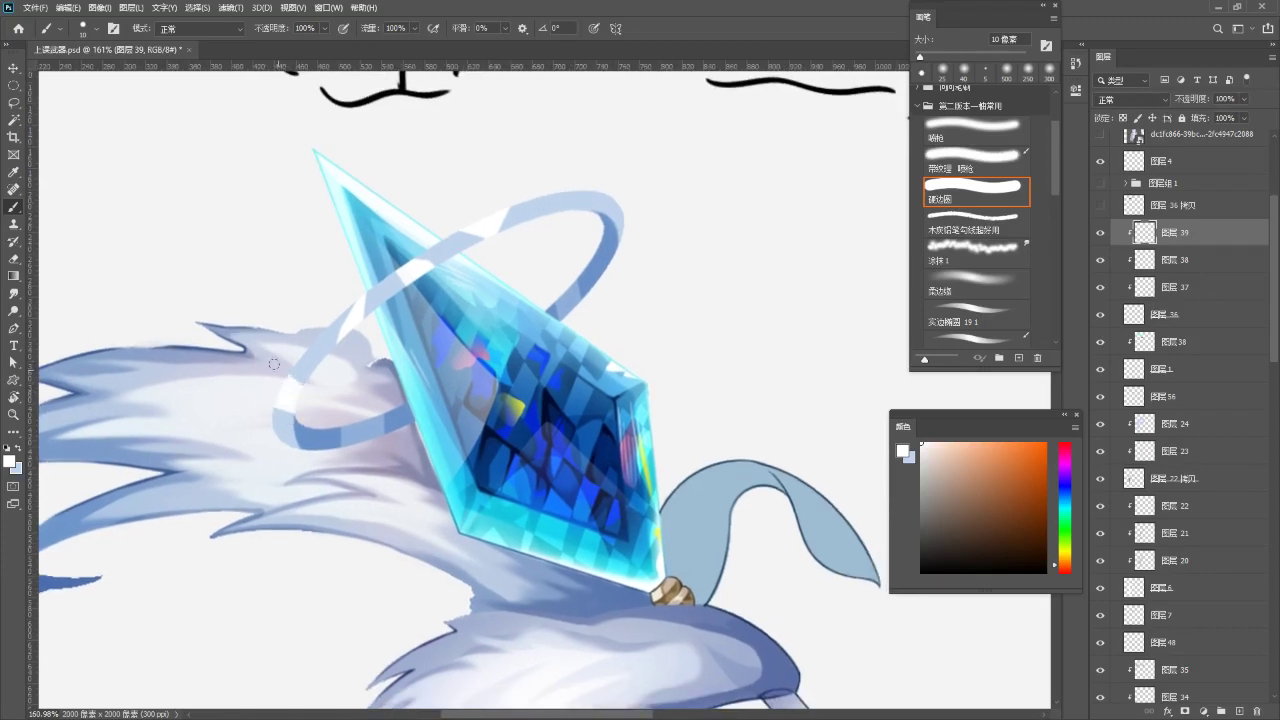
key("e")
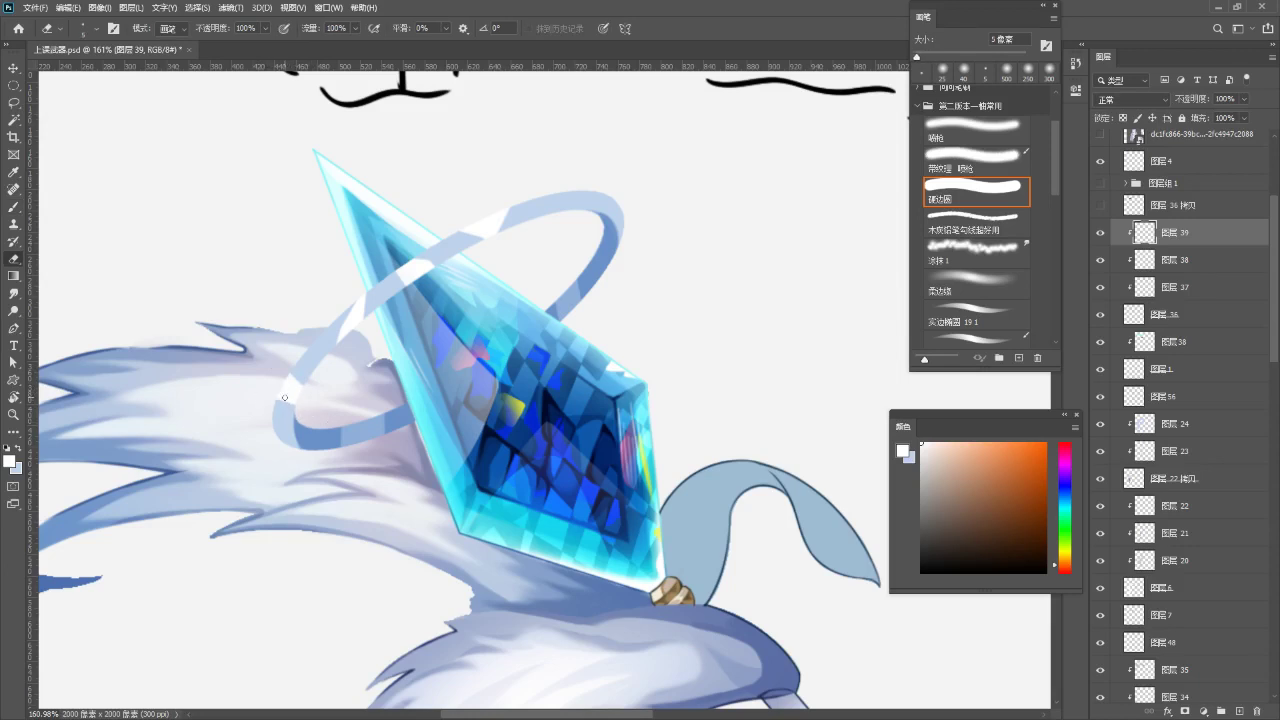
- Add a Multiply layer clipped to the ring above the white highlights and choose a very pale blue for the hard round brush
key("b")
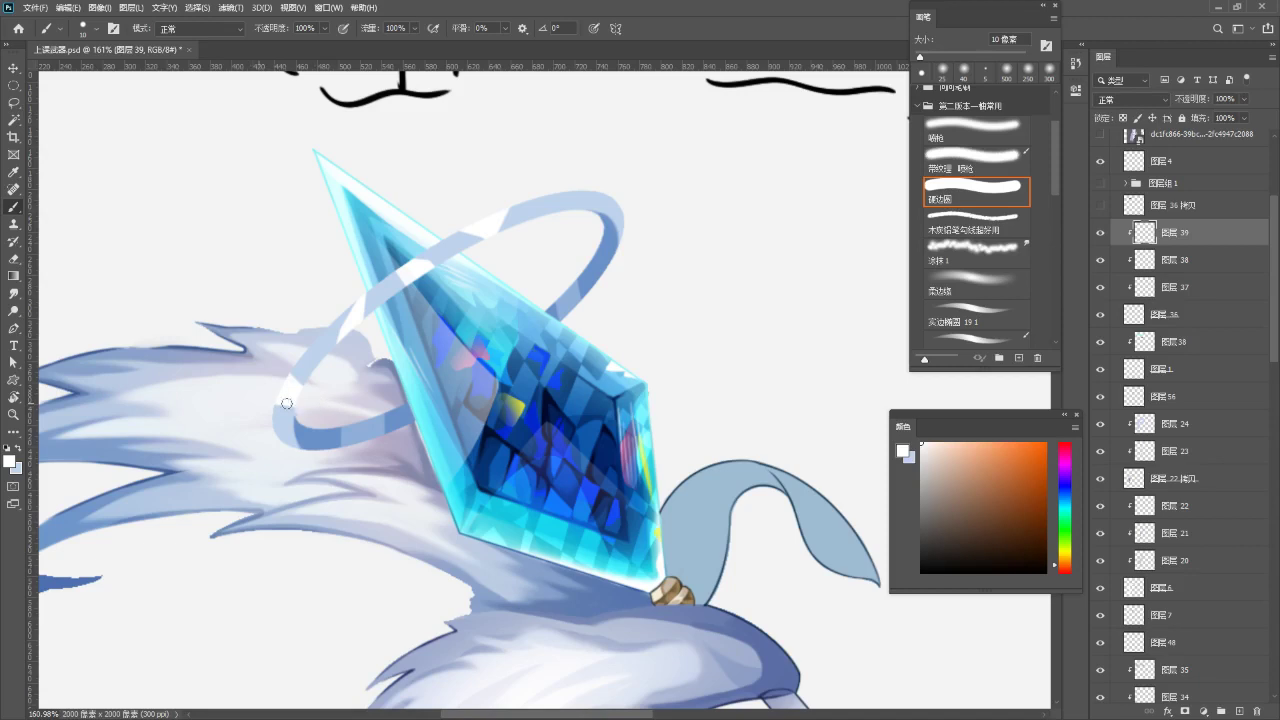
key("z")
mouse_move(325, 400)
left_mouse_down()
mouse_move(180, 404)
mouse_move(284, 406)
left_mouse_up()
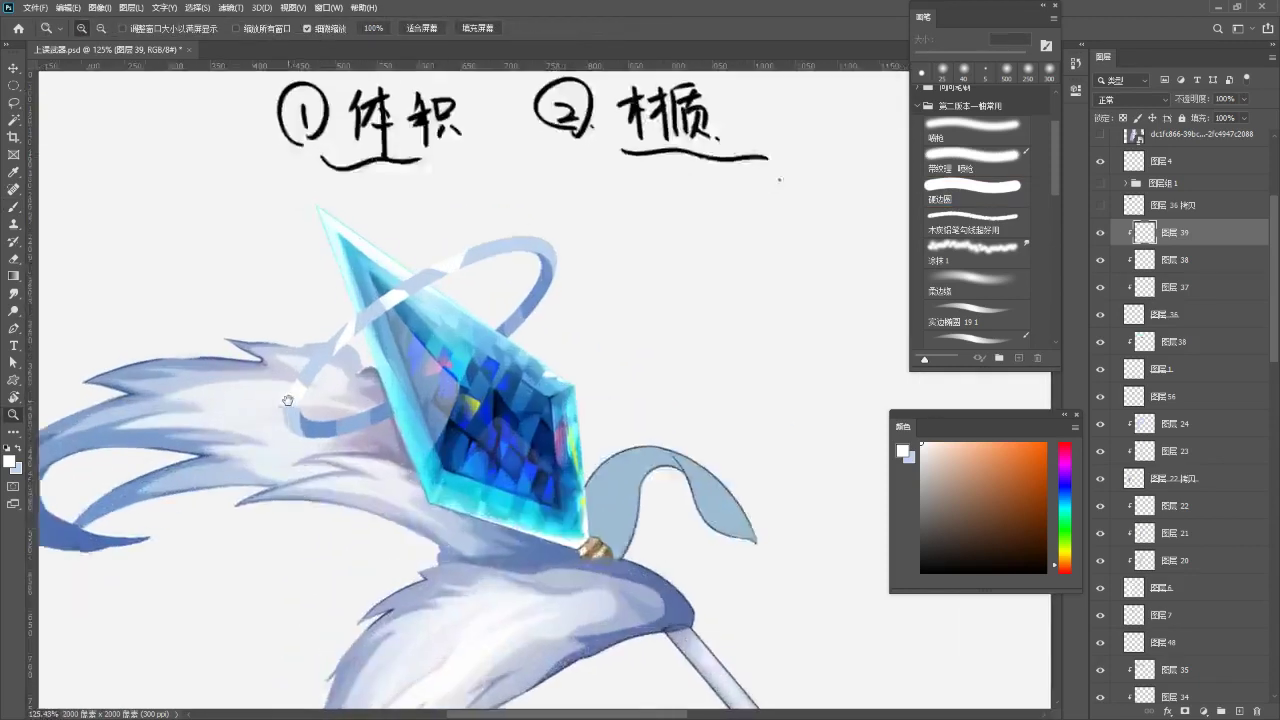
scroll(284, 406, "down", 2)
left_click(975, 190)
left_click(1239, 710)
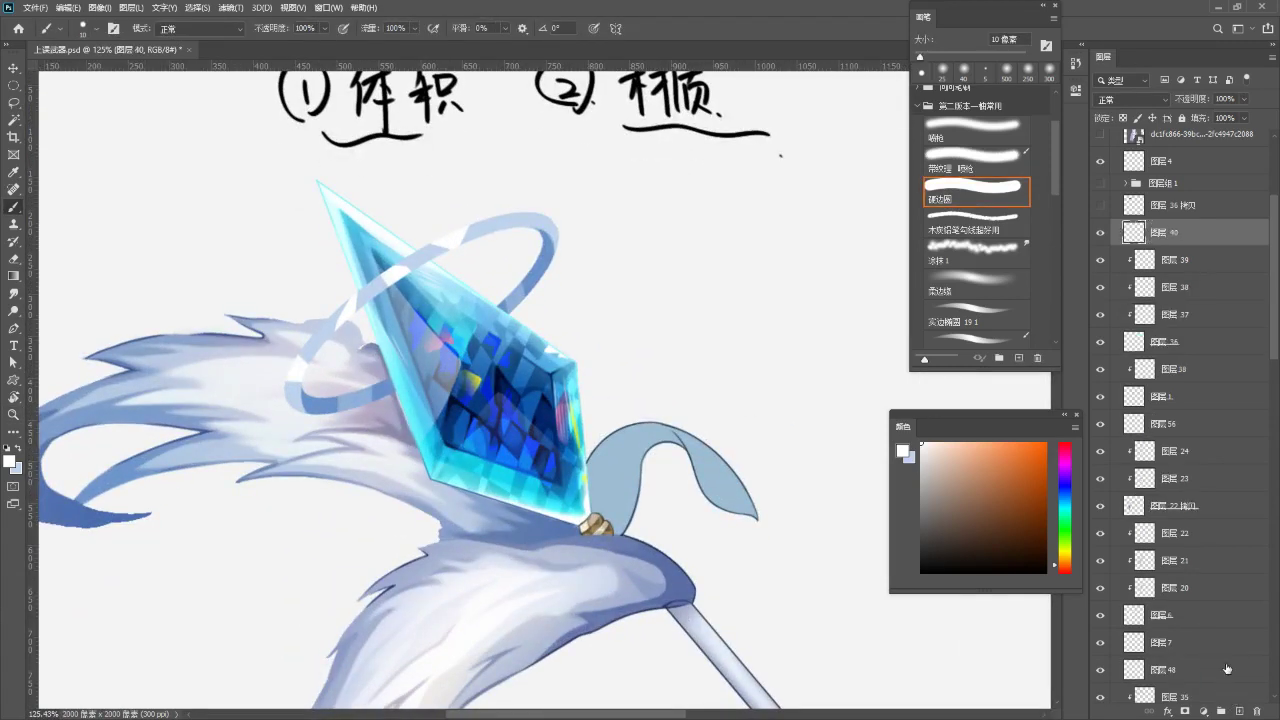
left_click(1132, 100)
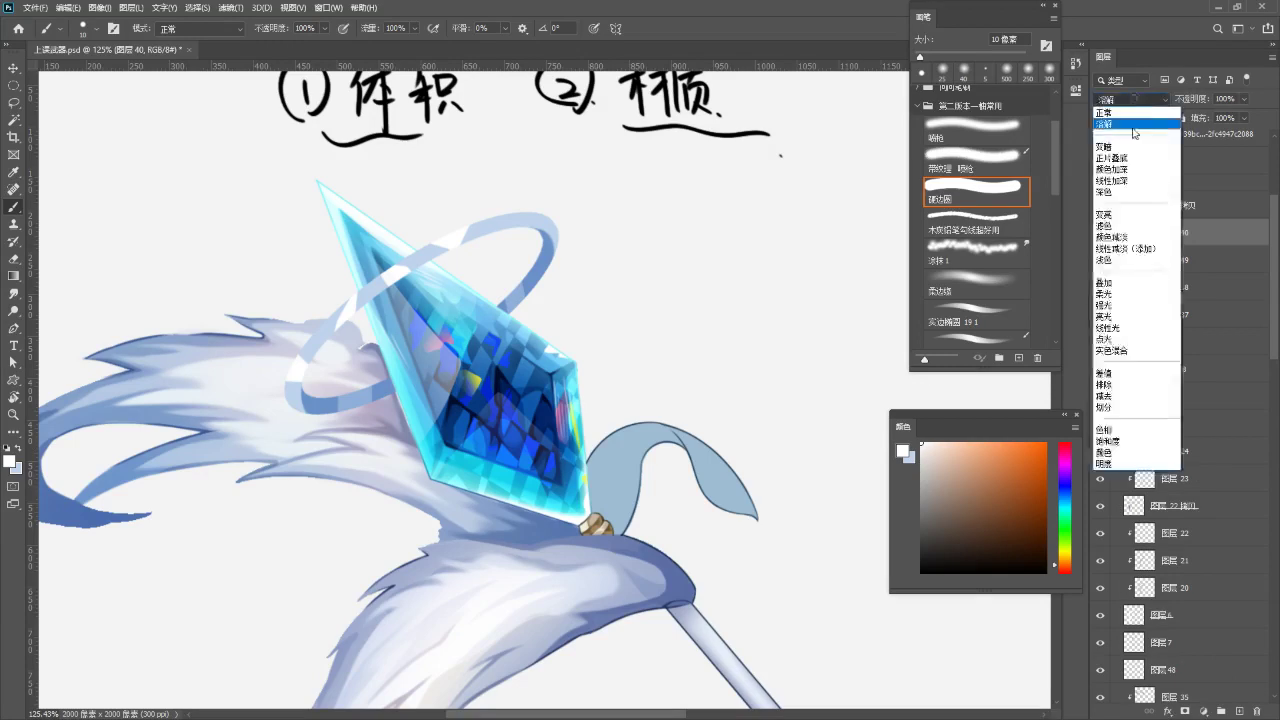
left_click(1111, 158)
scroll(746, 288, "up", 2)
left_click(646, 293, "alt")
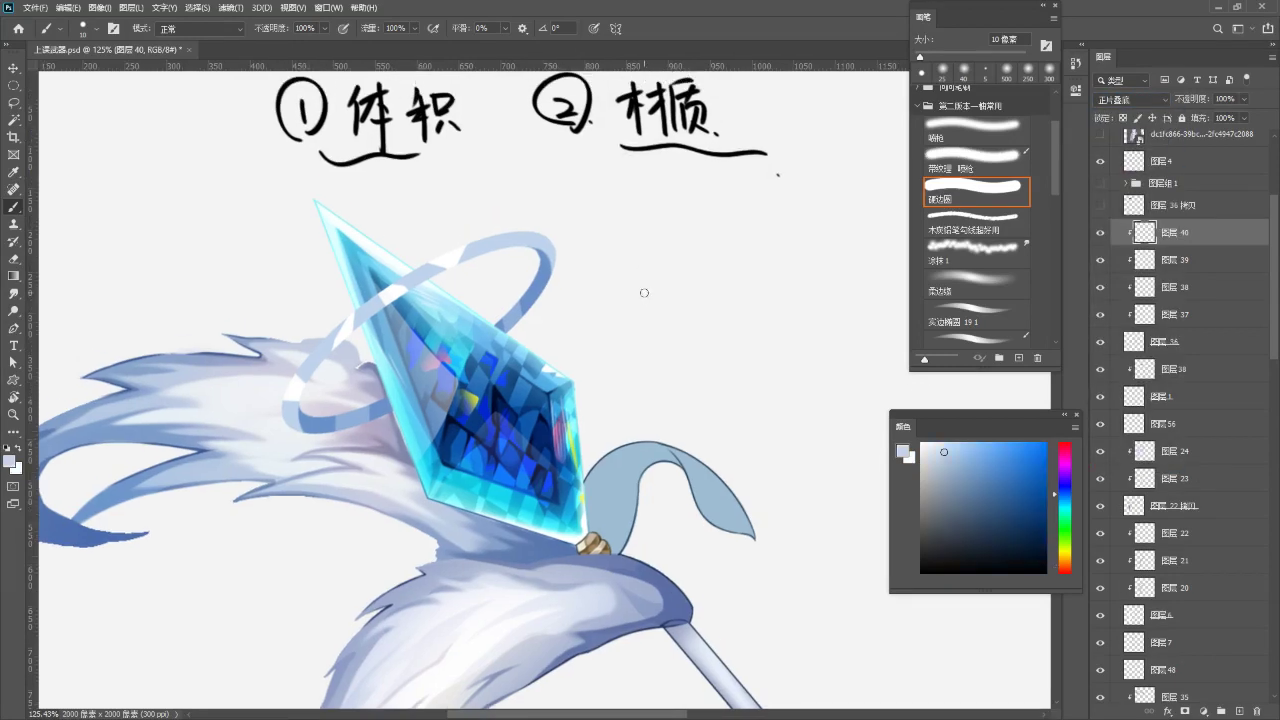
left_click(925, 447)
scroll(514, 506, "down", 3)
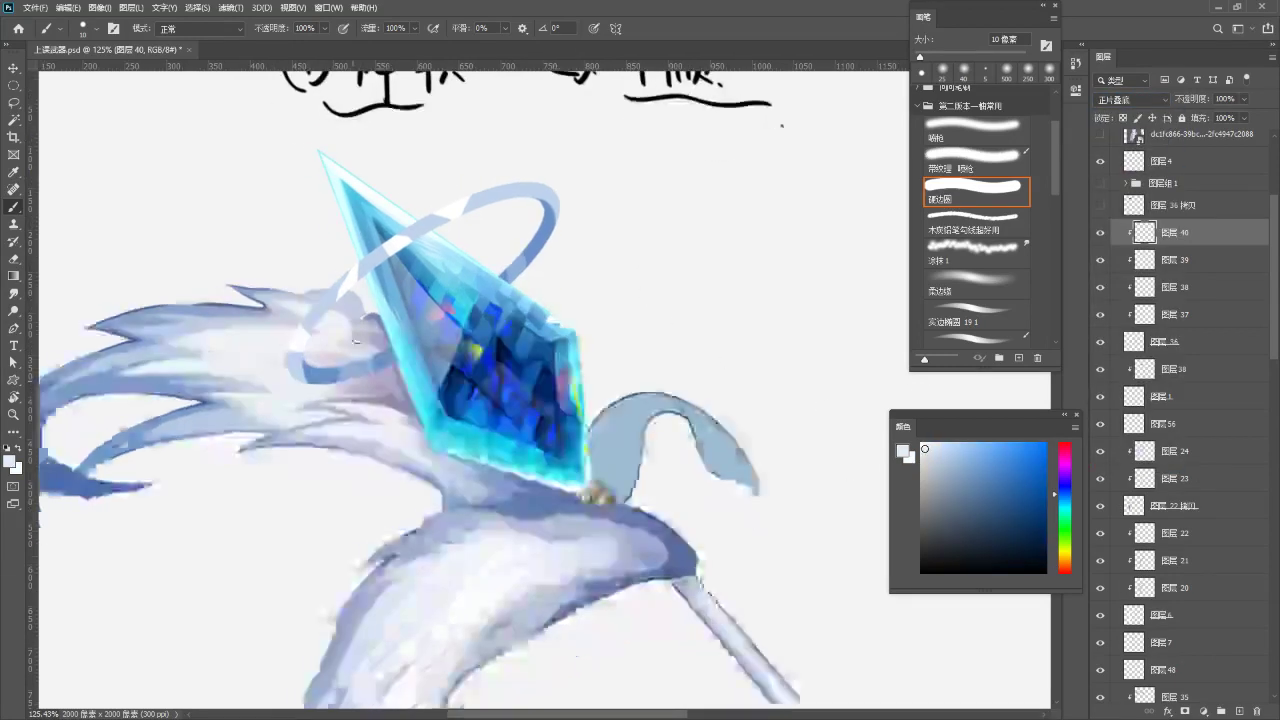
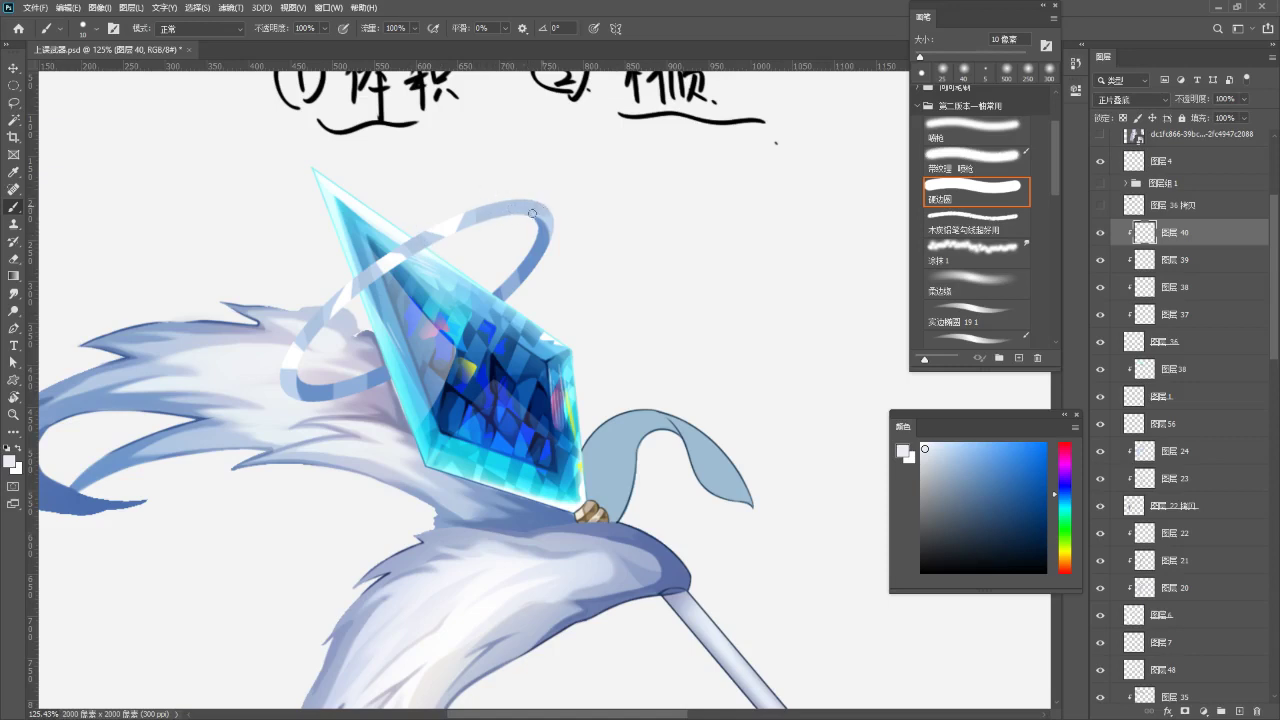
key("e")
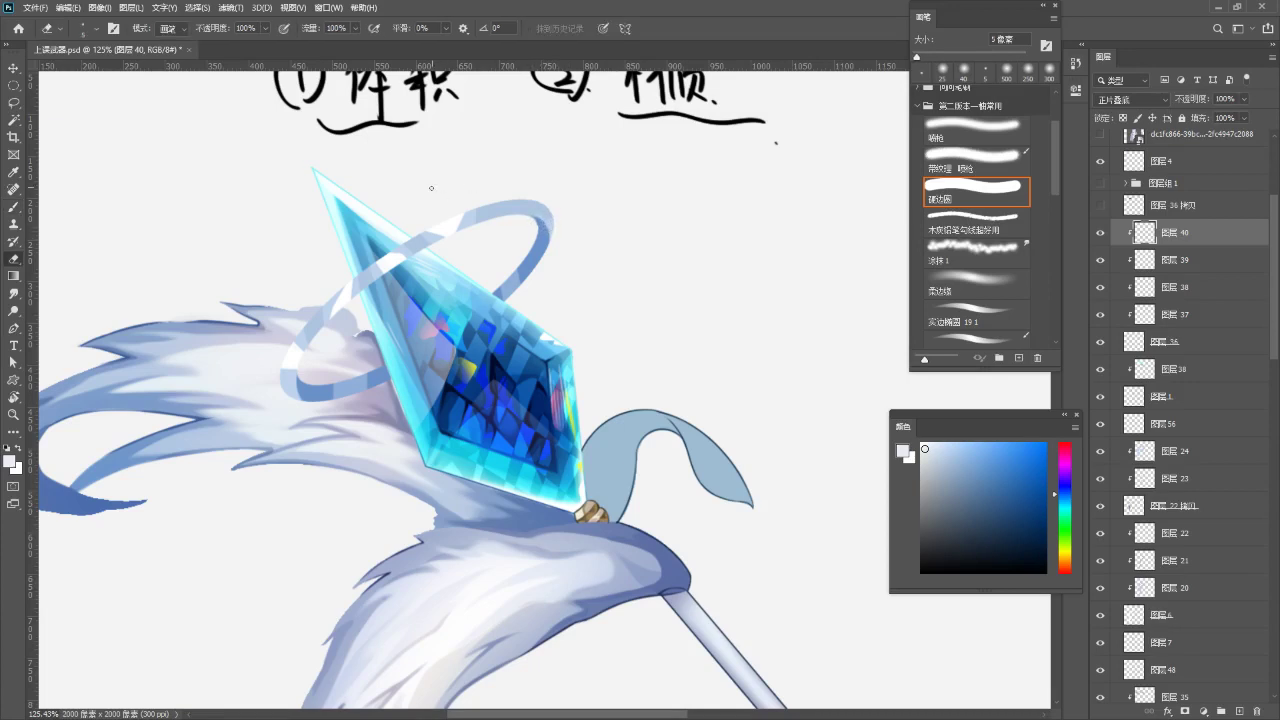
key("b")
left_click_drag(416, 185, 428, 145)
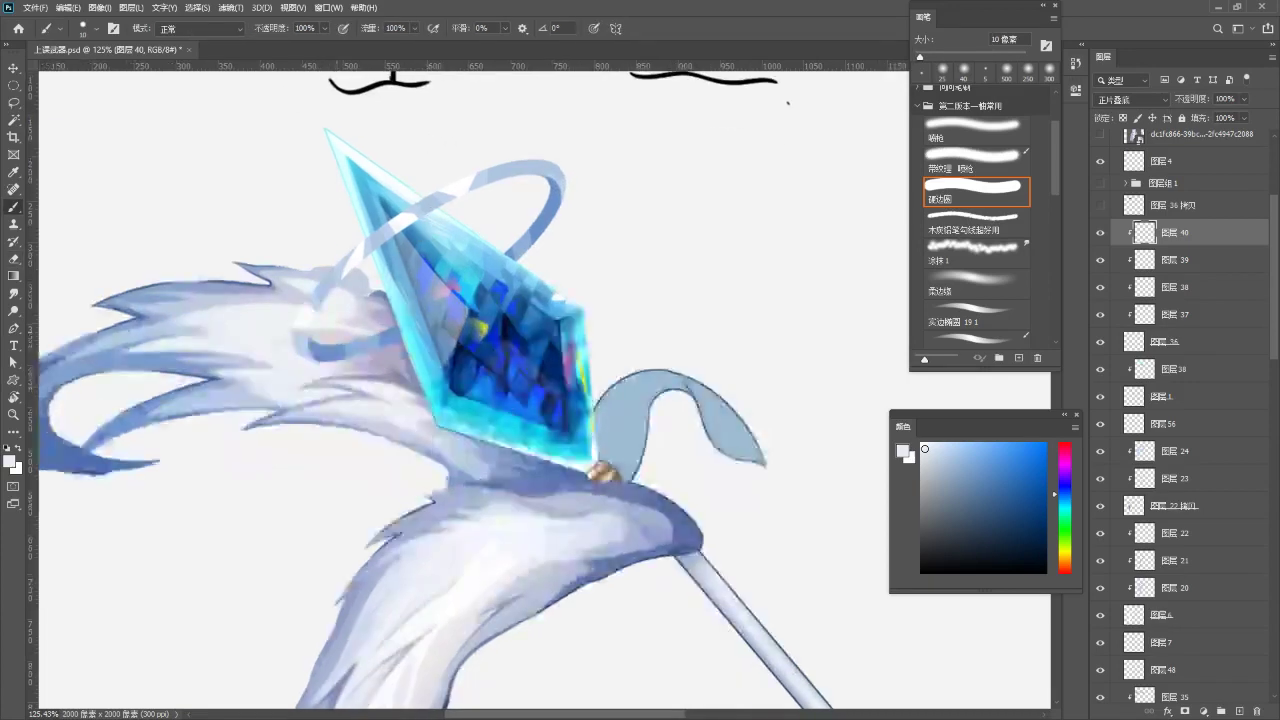
left_click_drag(927, 466, 927, 456)
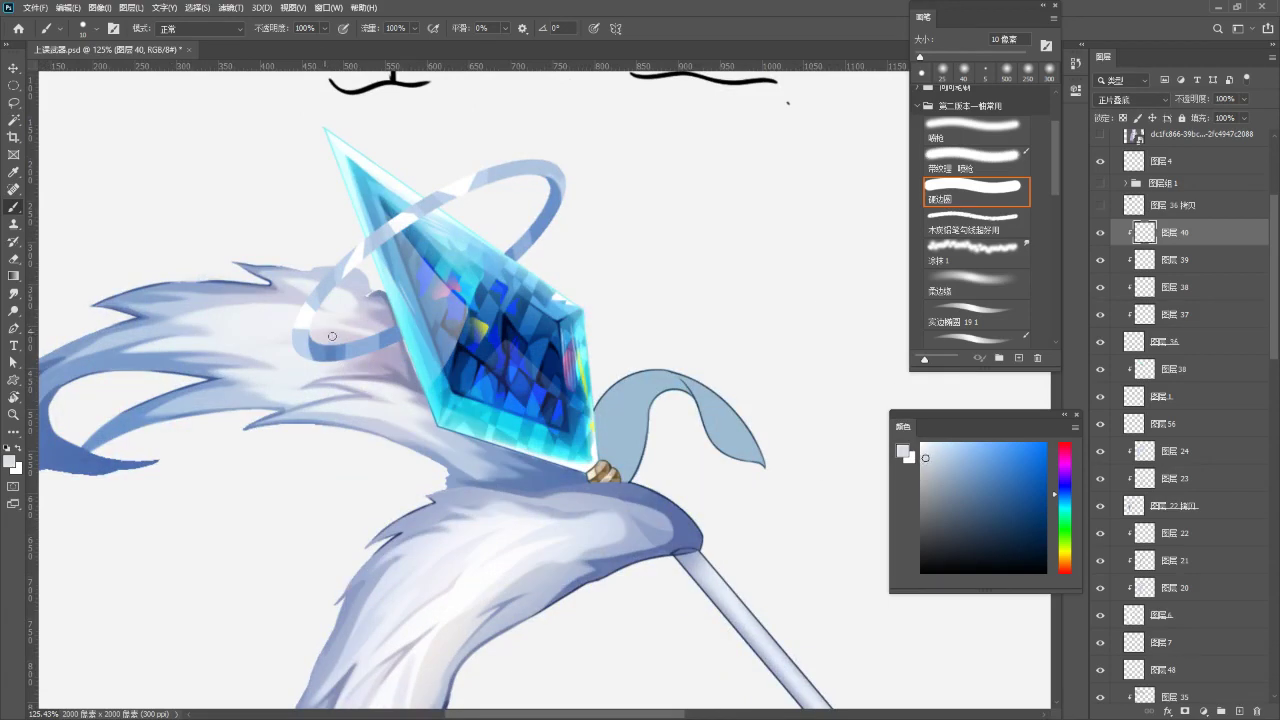
left_click(923, 479)
left_click_drag(337, 327, 332, 362)
key("ctrl+z")
mouse_move(339, 310)
left_mouse_down()
mouse_move(334, 331)
mouse_move(322, 319)
mouse_move(323, 373)
mouse_move(315, 329)
mouse_move(334, 362)
left_mouse_up()
key("ctrl+z")
- Choose a muted blue-grey and paint darker bands across the ring's lower back section and its right-hand bend
left_click(938, 466)
left_click_drag(401, 308, 392, 316)
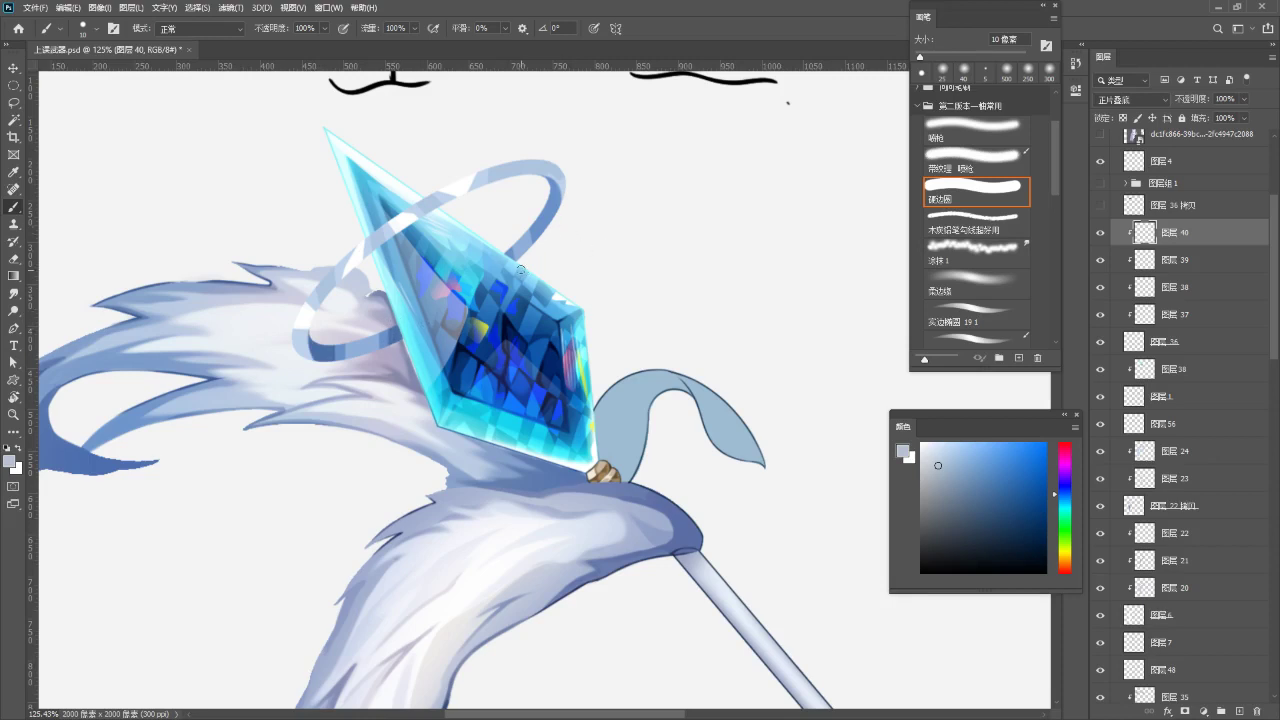
mouse_move(545, 192)
left_mouse_down()
mouse_move(548, 210)
mouse_move(553, 197)
left_mouse_up()
left_click_drag(534, 165, 556, 209)
left_click_drag(309, 333, 371, 288)
key("b")
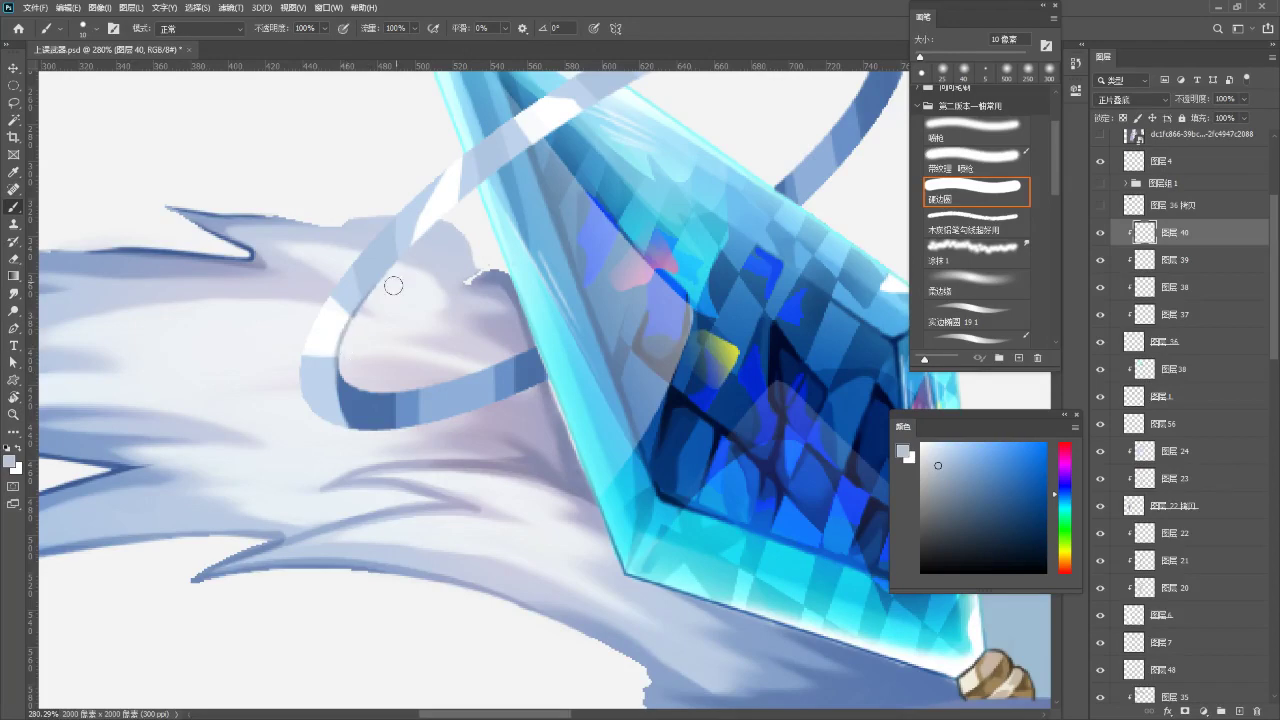
- Paint a narrow blue-grey shadow along the ring's inner edge, from its lower-left curve across the crystal to the upper section
left_click_drag(443, 243, 358, 357)
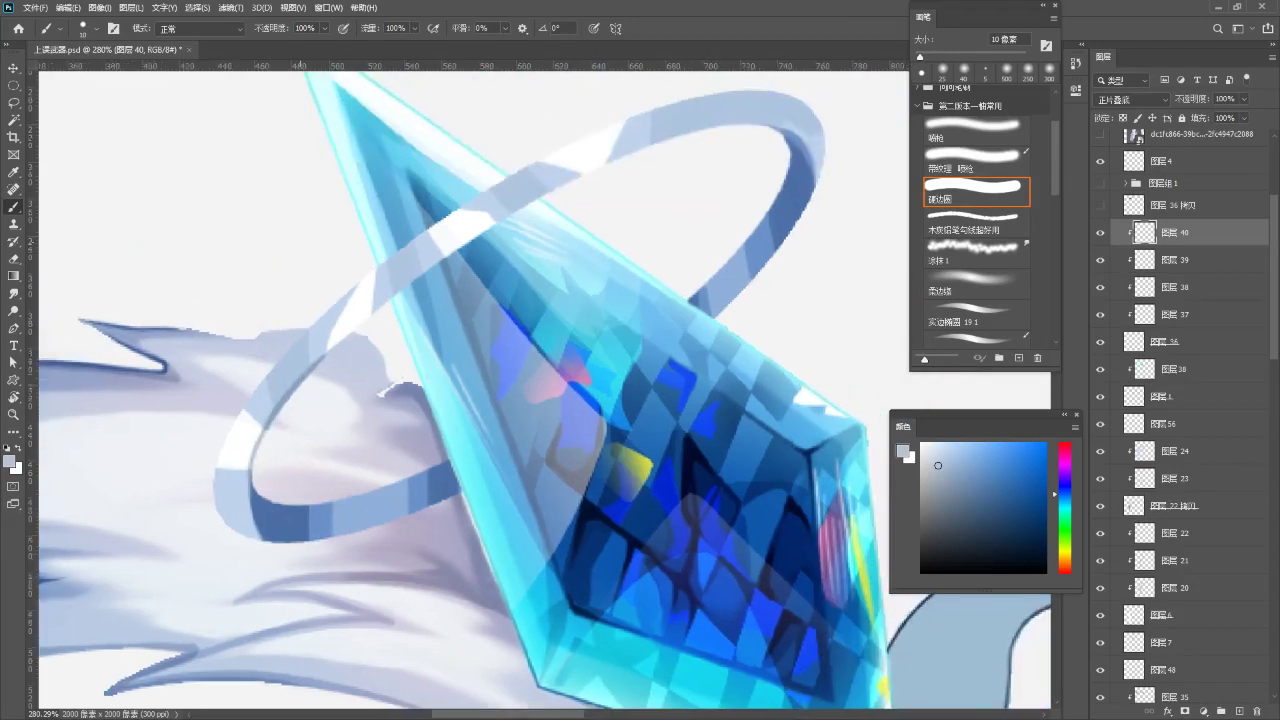
mouse_move(442, 257)
left_mouse_down()
mouse_move(430, 311)
mouse_move(390, 312)
left_mouse_up()
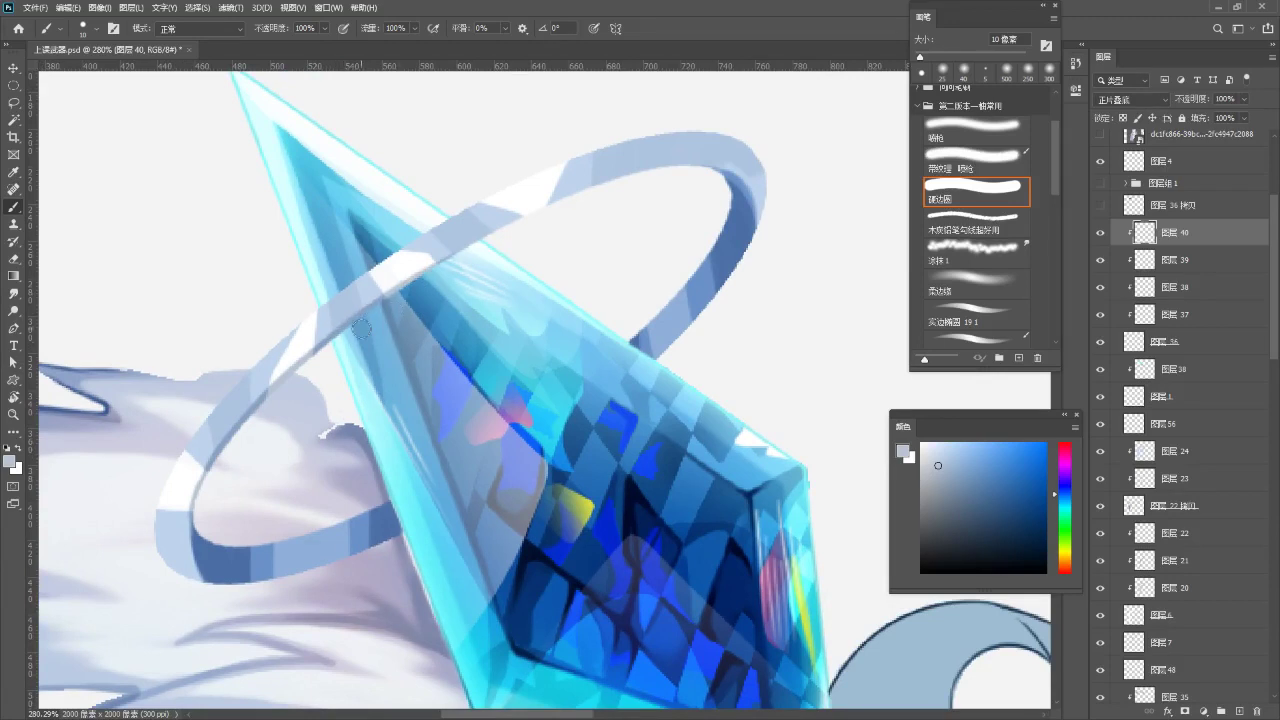
left_click_drag(468, 264, 446, 268)
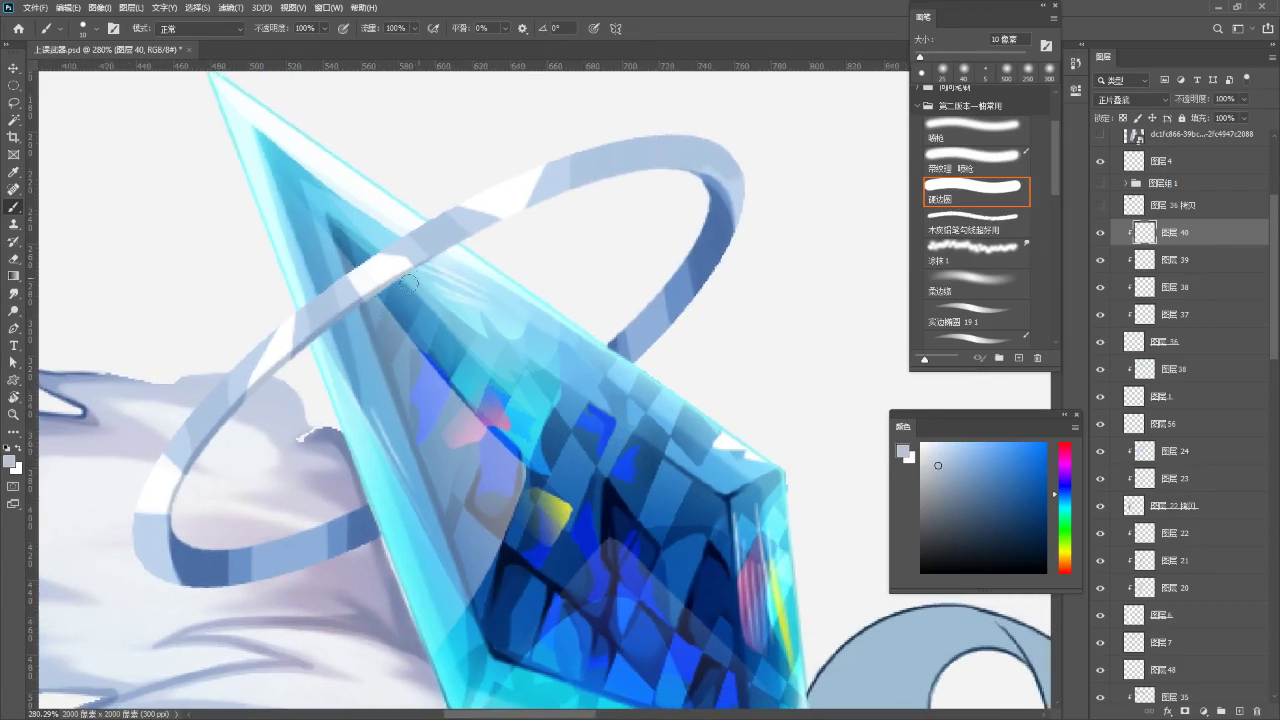
key("ctrl+z")
left_click_drag(372, 300, 520, 218)
mouse_move(409, 280)
left_mouse_down()
mouse_move(572, 200)
mouse_move(523, 243)
left_mouse_up()
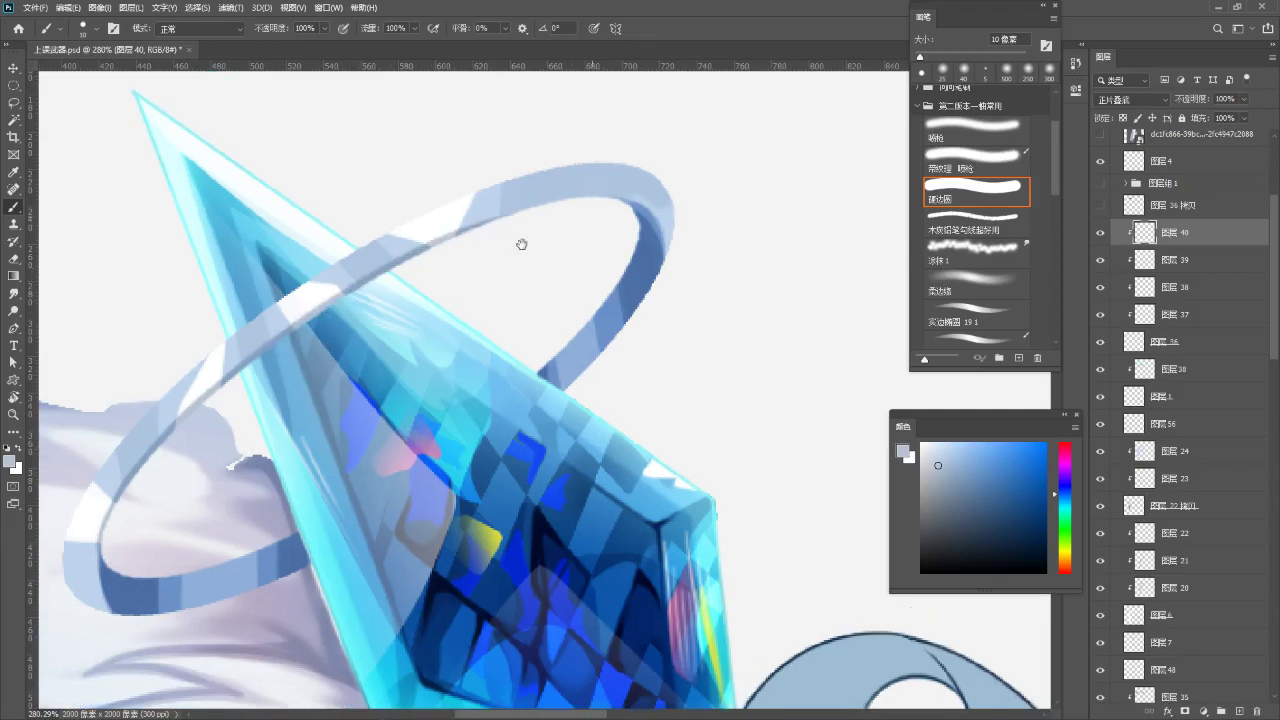
mouse_move(422, 259)
left_mouse_down()
mouse_move(540, 208)
mouse_move(613, 206)
left_mouse_up()
mouse_move(502, 222)
left_mouse_down()
mouse_move(603, 200)
mouse_move(571, 207)
mouse_move(636, 222)
left_mouse_up()
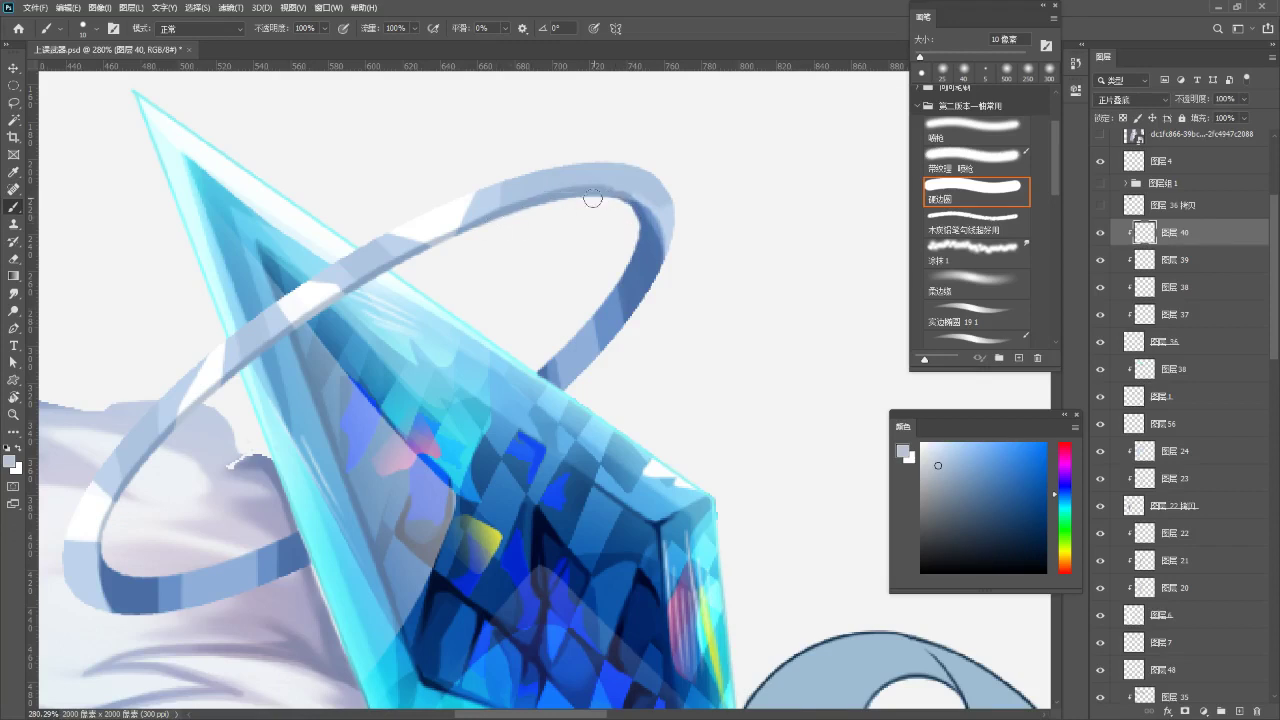
- Complete the inner-edge shadow at the ring's right bend and lower-left curve, and save the file
key("z")
left_click_drag(613, 265, 590, 219)
mouse_move(598, 232)
left_mouse_down()
mouse_move(468, 171)
mouse_move(461, 183)
left_mouse_up()
left_click_drag(423, 337, 454, 391)
key("b")
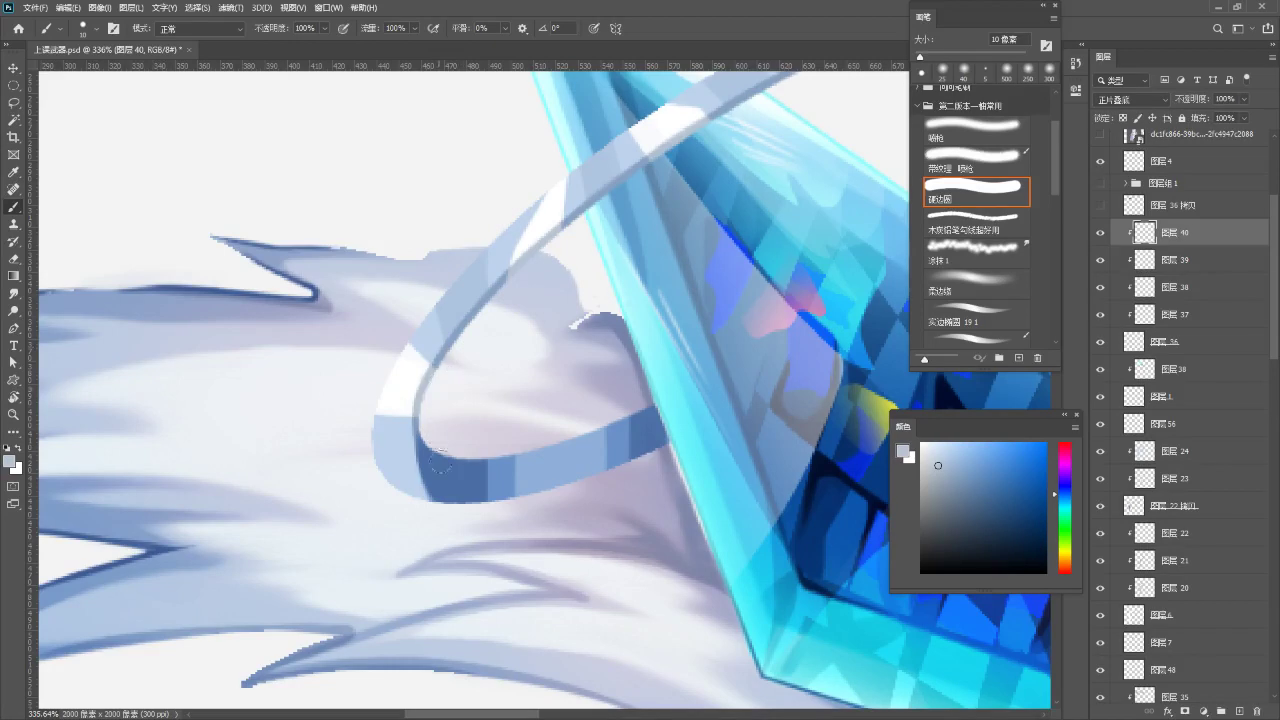
left_click_drag(626, 222, 366, 363)
left_click_drag(430, 329, 391, 342)
key("ctrl+s")
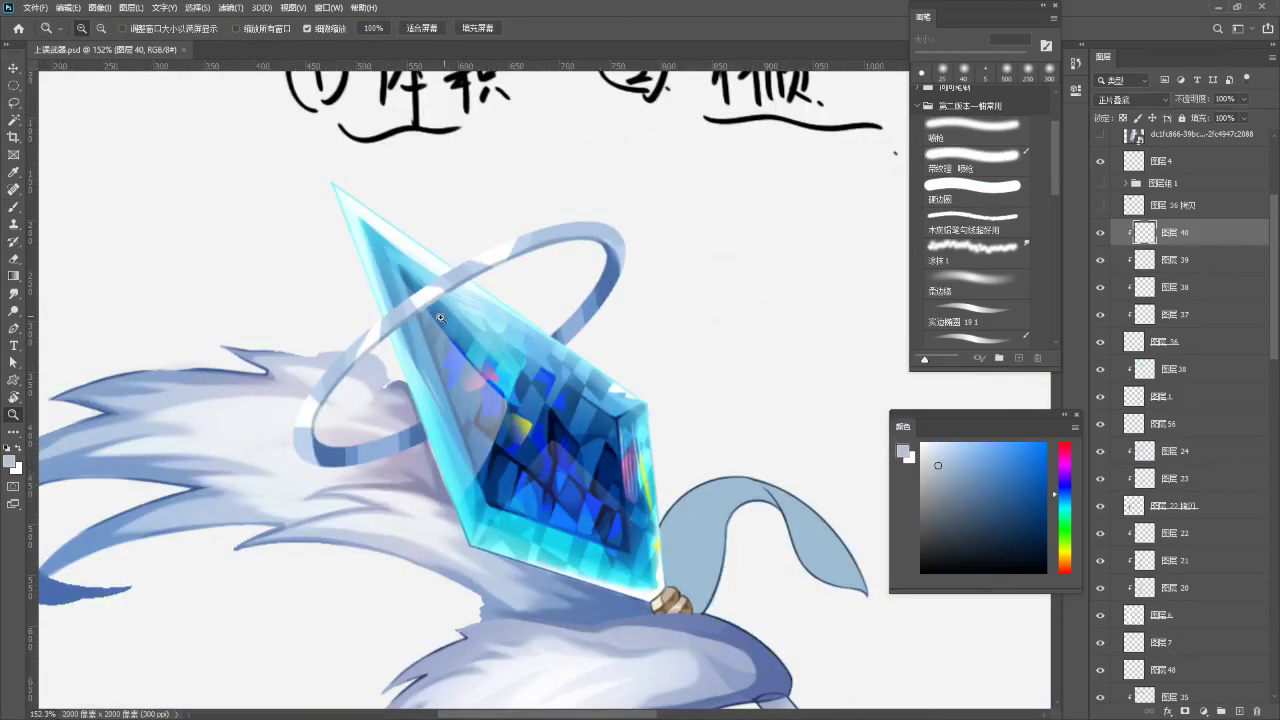
- Select the ring's highlight layer and erase the white highlights where they overlap the inner-edge shadow, using the 5 px eraser
left_click_drag(462, 307, 435, 310)
left_click_drag(515, 264, 650, 232)
left_click(434, 286, "ctrl")
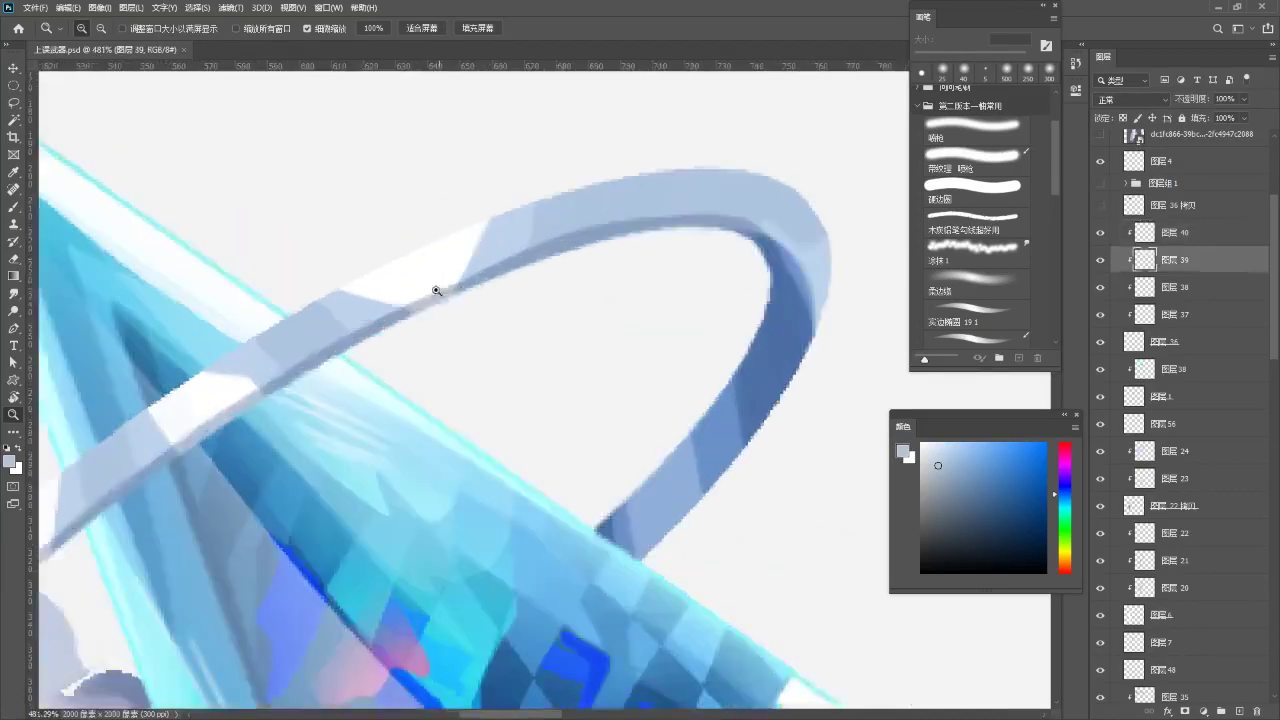
left_click_drag(451, 275, 503, 260)
key("e")
mouse_move(489, 304)
left_mouse_down()
mouse_move(594, 234)
mouse_move(680, 205)
left_mouse_up()
mouse_move(538, 261)
left_mouse_down()
mouse_move(456, 312)
mouse_move(479, 301)
left_mouse_up()
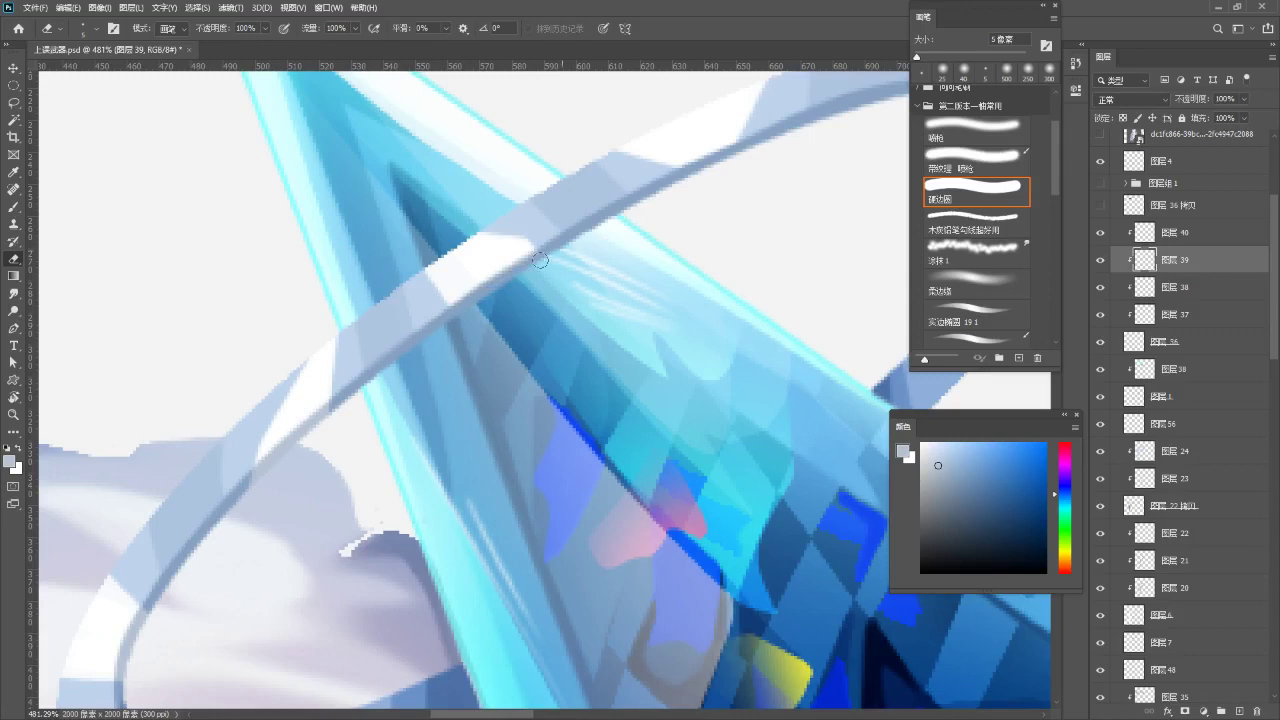
mouse_move(423, 353)
left_mouse_down()
mouse_move(497, 266)
mouse_move(471, 285)
mouse_move(451, 274)
left_mouse_up()
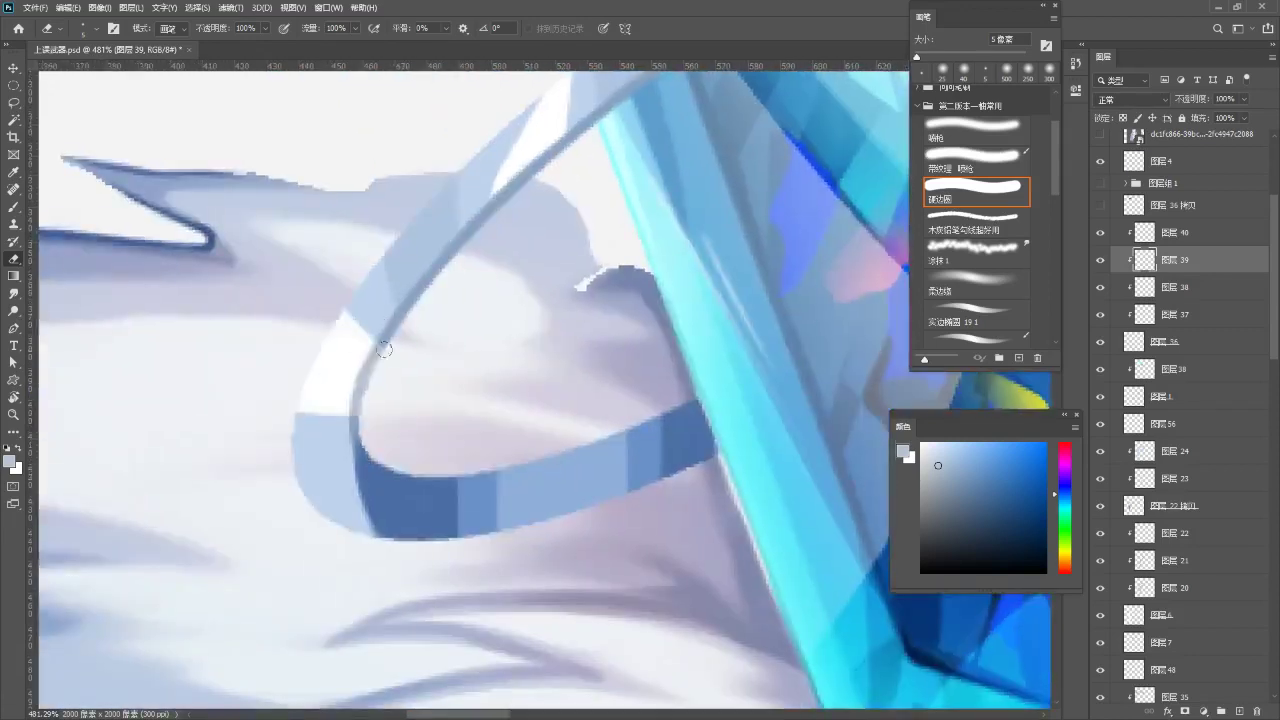
left_click_drag(379, 427, 330, 459)
left_click_drag(396, 411, 294, 482)
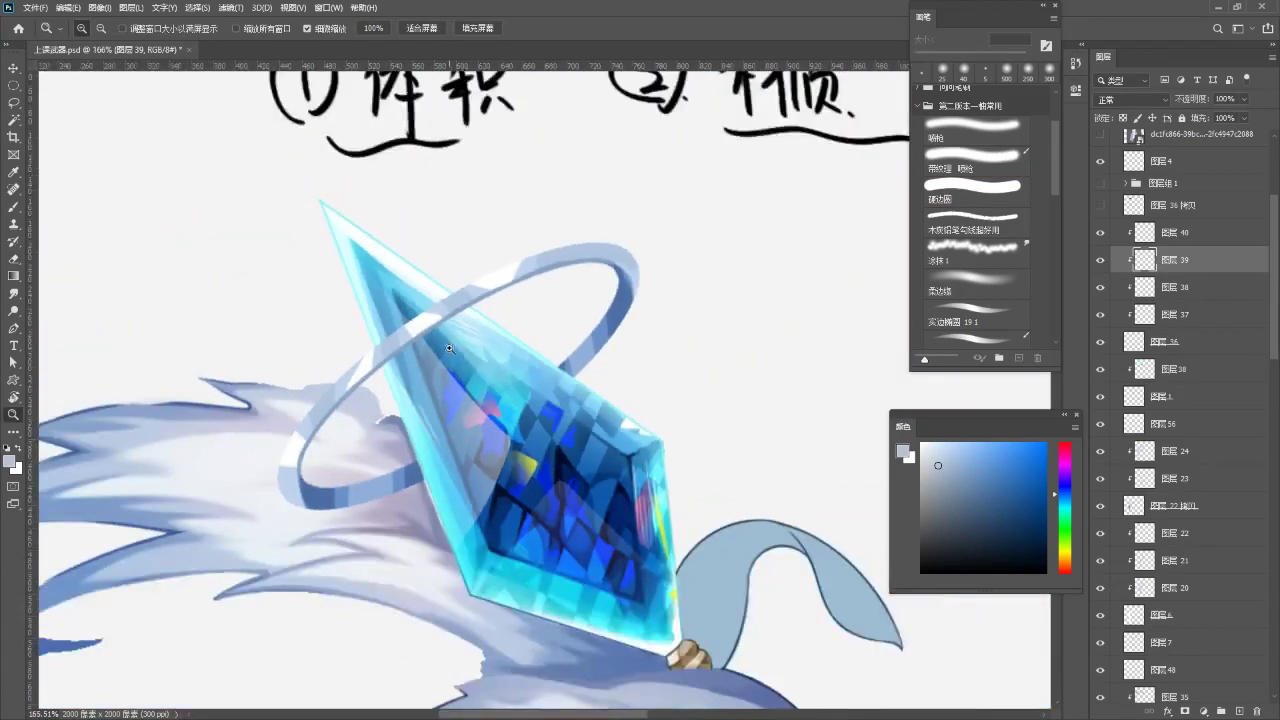
left_click_drag(455, 341, 404, 378)
- Add another layer clipped to the ring above the inner-edge shadow layer and set its blend mode to Multiply
key("b")
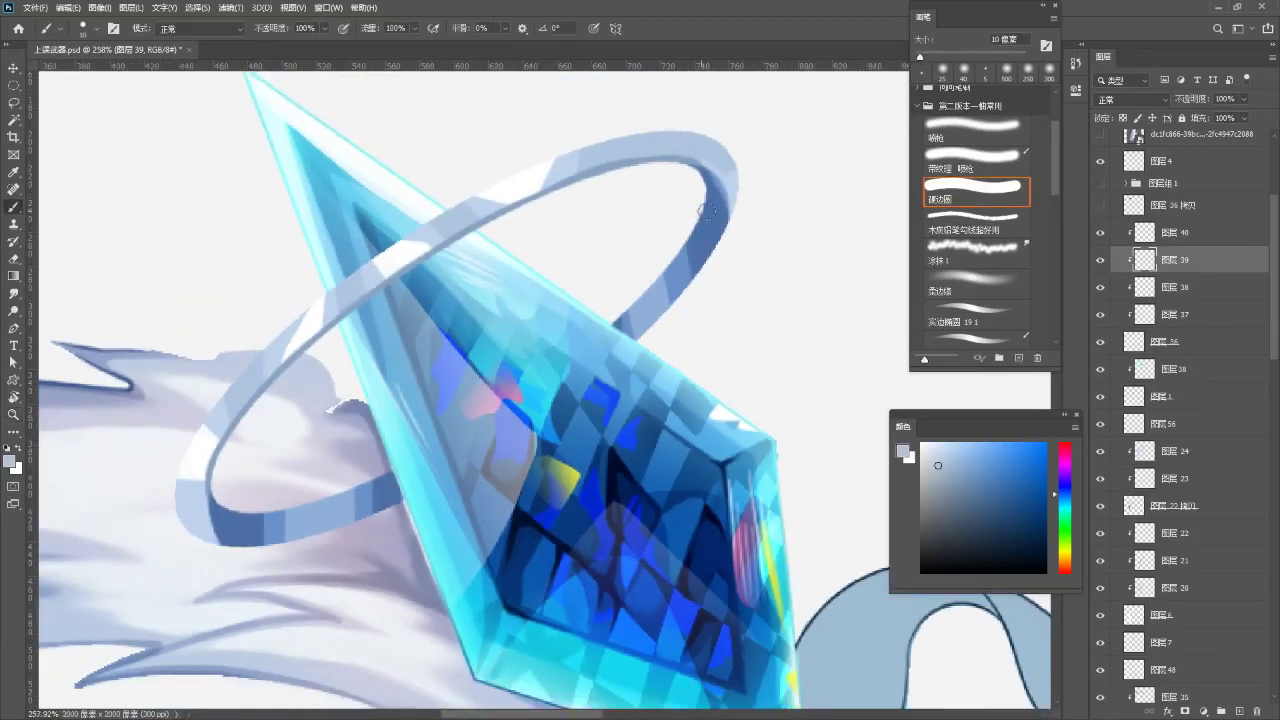
key("alt+bracketright")
left_click(1101, 232)
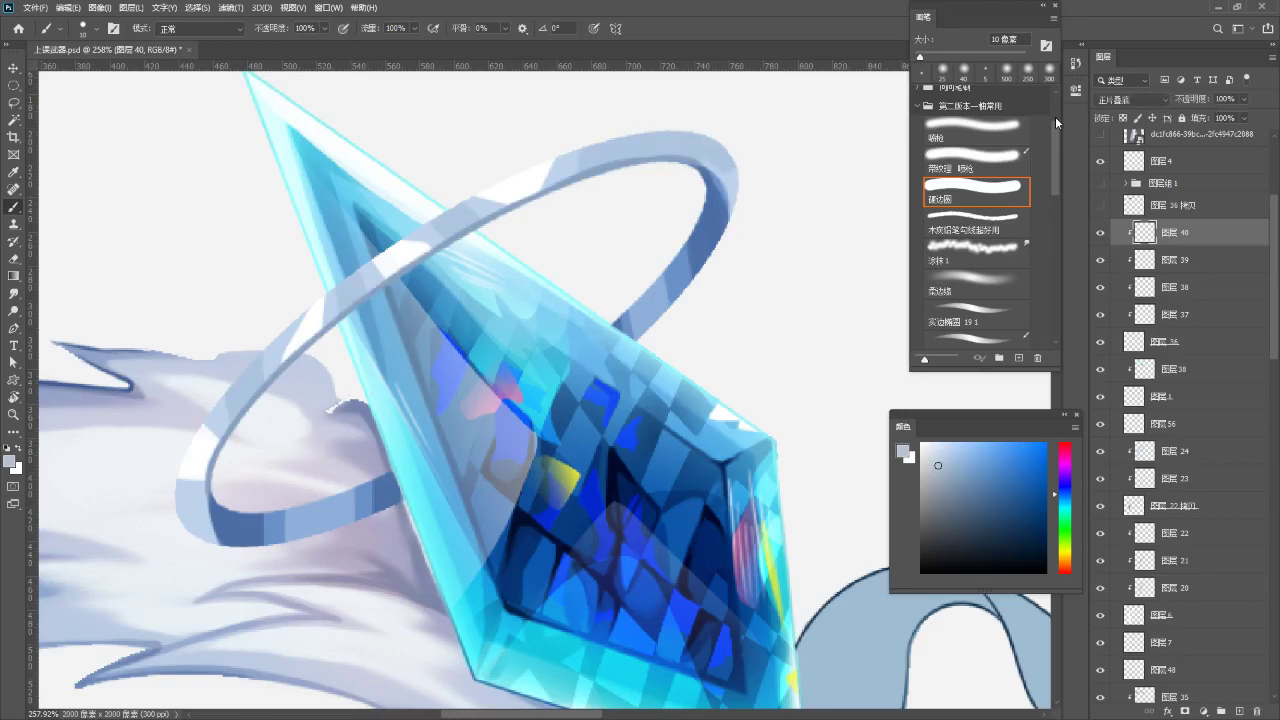
key("ctrl+shift+n")
key("Return")
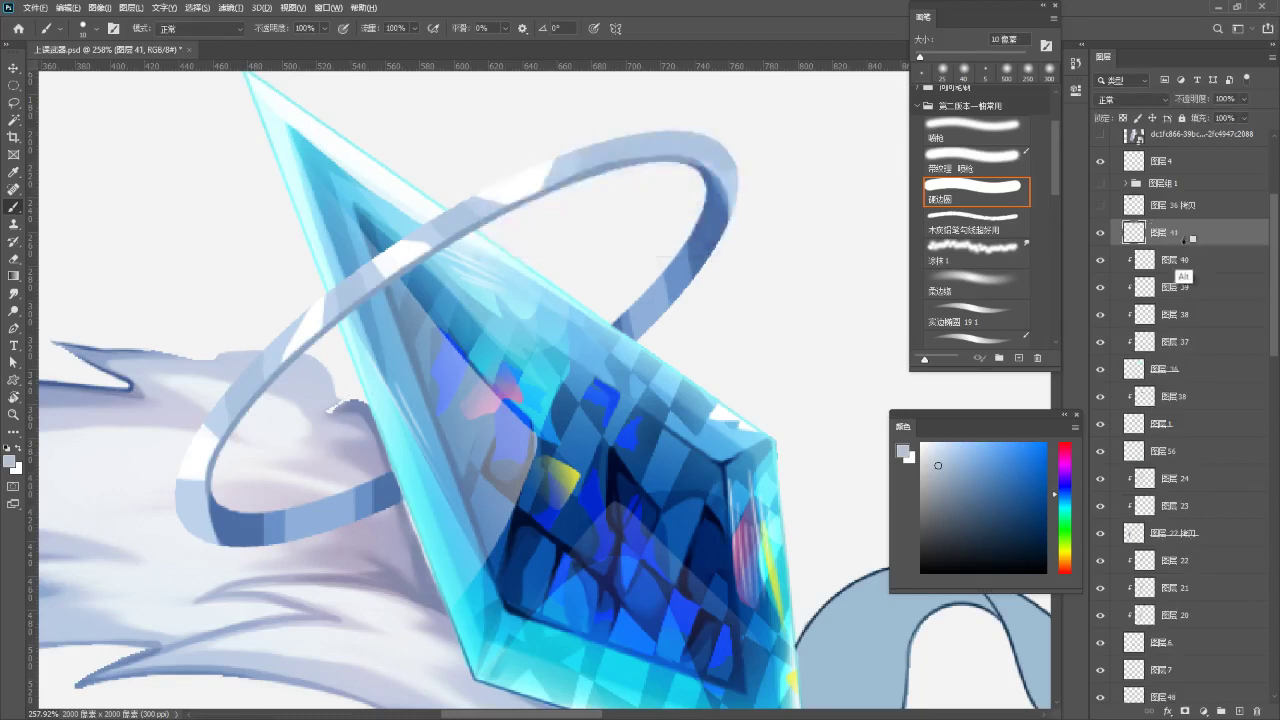
key("ctrl+alt+g")
left_click(1130, 100)
left_click(1120, 141)
- Sample a medium blue from the ring and paint a thin dark accent inside its right-hand bend
mouse_move(676, 166)
left_mouse_down()
mouse_move(590, 214)
mouse_move(626, 215)
left_mouse_up()
left_click(625, 339, "alt")
mouse_move(606, 268)
left_mouse_down()
mouse_move(606, 312)
mouse_move(605, 272)
mouse_move(608, 338)
left_mouse_up()
key("ctrl+z")
key("ctrl+z")
key("ctrl+z")
key("ctrl+z")
left_click_drag(614, 289, 582, 367)
left_click_drag(591, 257, 615, 270)
- Rotate the canvas and paint a thin dark line along the inner edge of the ring's upper section, redoing uneven strokes
key("r")
mouse_move(500, 203)
left_mouse_down()
mouse_move(366, 280)
mouse_move(449, 214)
mouse_move(509, 229)
mouse_move(373, 428)
left_mouse_up()
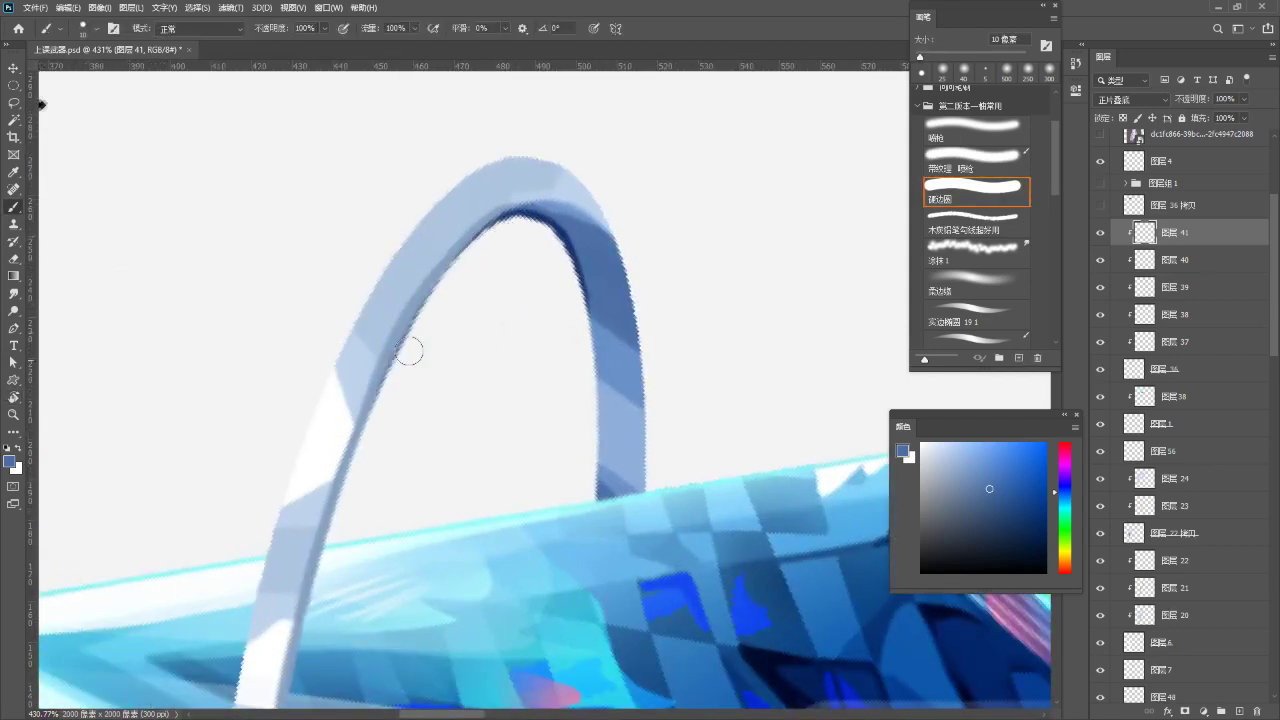
mouse_move(475, 254)
left_mouse_down()
mouse_move(499, 237)
mouse_move(380, 386)
mouse_move(443, 289)
mouse_move(509, 223)
mouse_move(391, 392)
left_mouse_up()
left_click_drag(417, 335, 363, 462)
mouse_move(412, 361)
left_mouse_down()
mouse_move(493, 234)
mouse_move(412, 396)
left_mouse_up()
key("ctrl+z")
key("ctrl+z")
left_click_drag(486, 228, 409, 434)
key("ctrl+z")
left_click_drag(483, 231, 406, 423)
key("ctrl+z")
left_click_drag(478, 235, 381, 510)
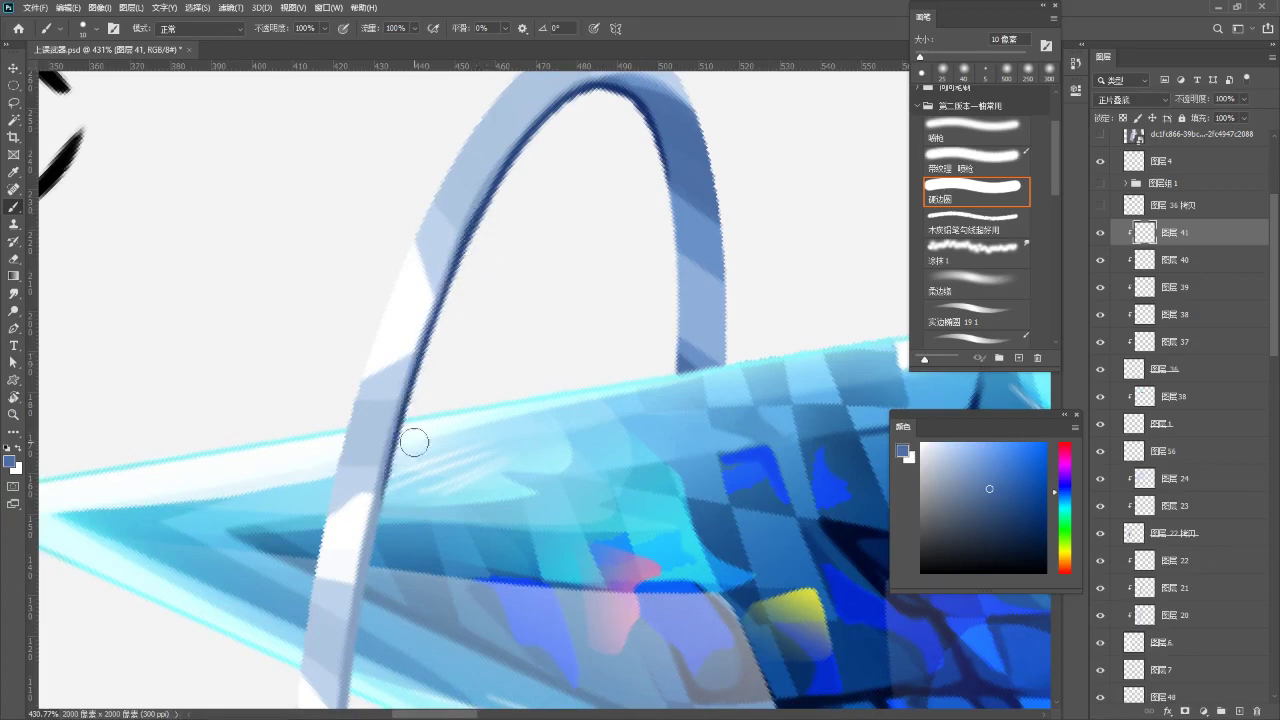
- Reset the canvas rotation and paint a thin dark line inside the ring's lower-left curve
key("r")
key("Escape")
key("z")
left_click_drag(518, 212, 246, 277)
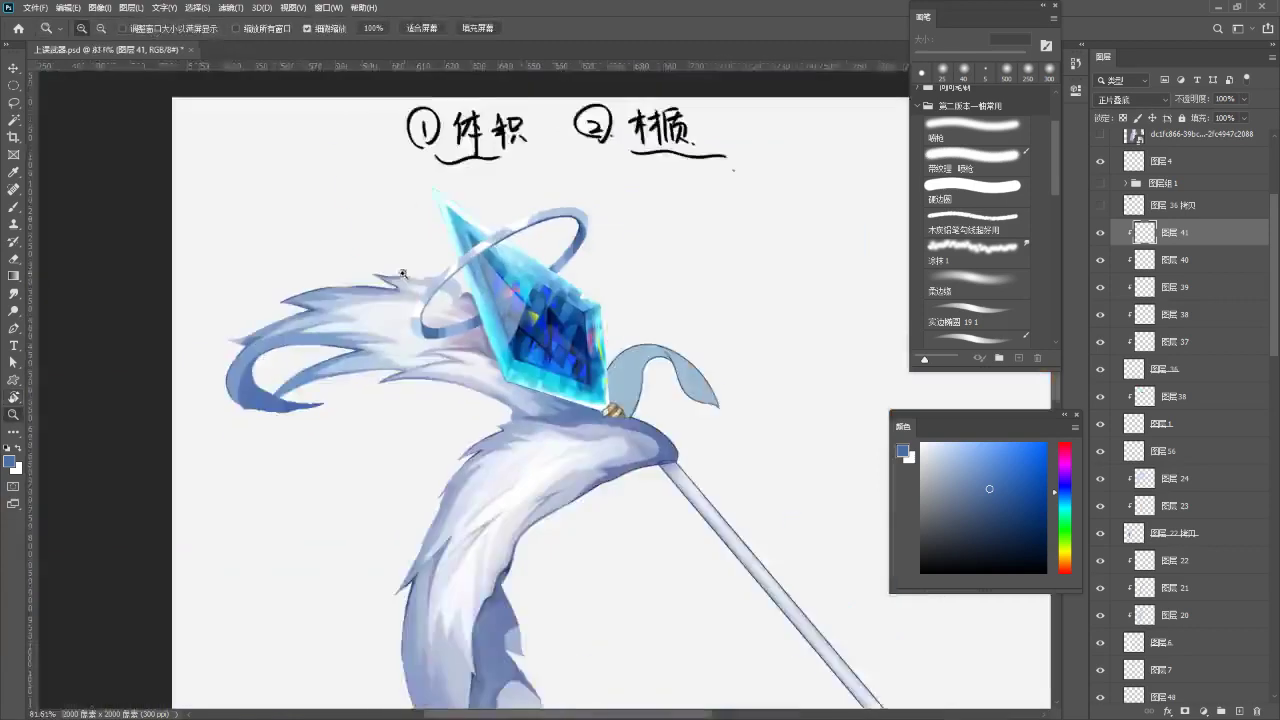
left_click_drag(405, 269, 491, 221)
scroll(490, 220, "up", 4)
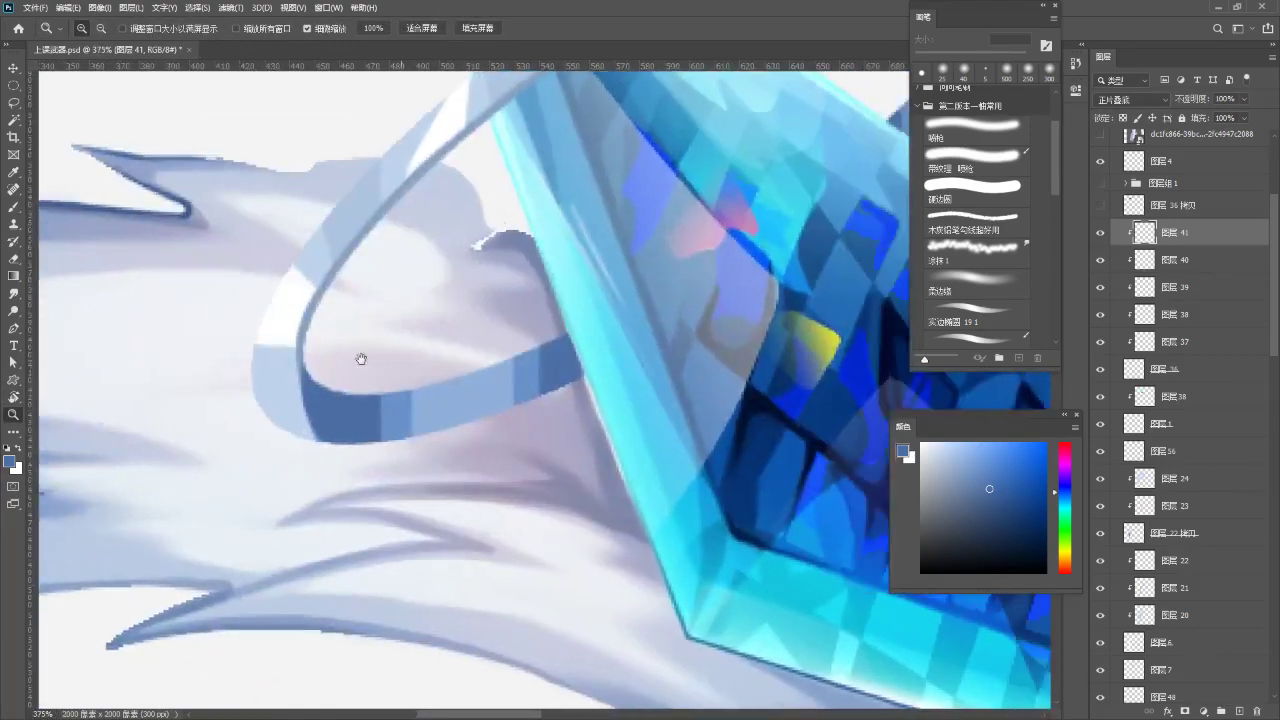
mouse_move(361, 358)
left_mouse_down()
mouse_move(309, 354)
mouse_move(300, 371)
left_mouse_up()
key("b")
key("ctrl+z")
left_click_drag(297, 321, 301, 374)
left_click_drag(335, 286, 297, 405)
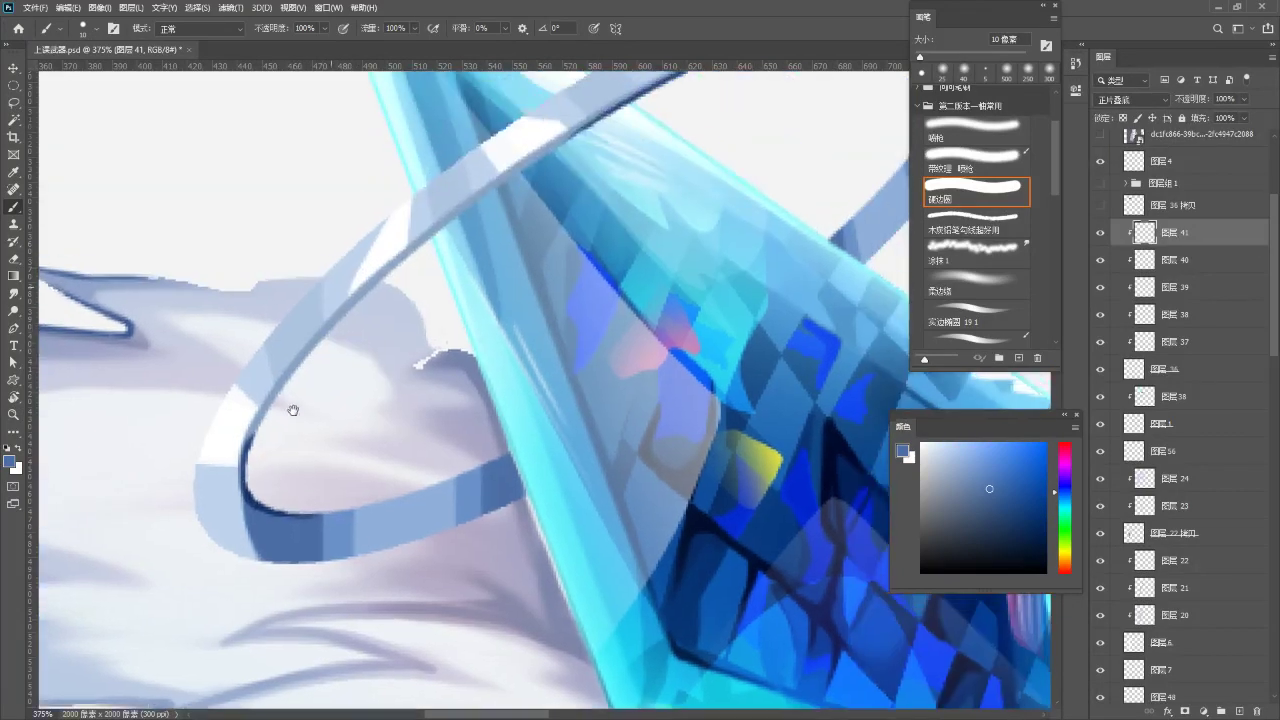
mouse_move(259, 443)
left_mouse_down()
mouse_move(280, 386)
mouse_move(349, 335)
mouse_move(305, 373)
left_mouse_up()
key("ctrl+z")
- Extend the dark inner-edge line up the ring's left section and across the crystal to meet the upper line
mouse_move(362, 327)
left_mouse_down()
mouse_move(391, 307)
mouse_move(367, 346)
mouse_move(452, 266)
left_mouse_up()
left_click_drag(383, 301, 462, 247)
key("ctrl+z")
left_click_drag(357, 330, 478, 245)
left_click_drag(460, 294, 398, 294)
left_click_drag(449, 292, 384, 305)
left_click_drag(469, 260, 363, 274)
left_click_drag(634, 237, 541, 275)
mouse_move(436, 335)
left_mouse_down()
mouse_move(498, 323)
mouse_move(429, 329)
left_mouse_up()
key("b")
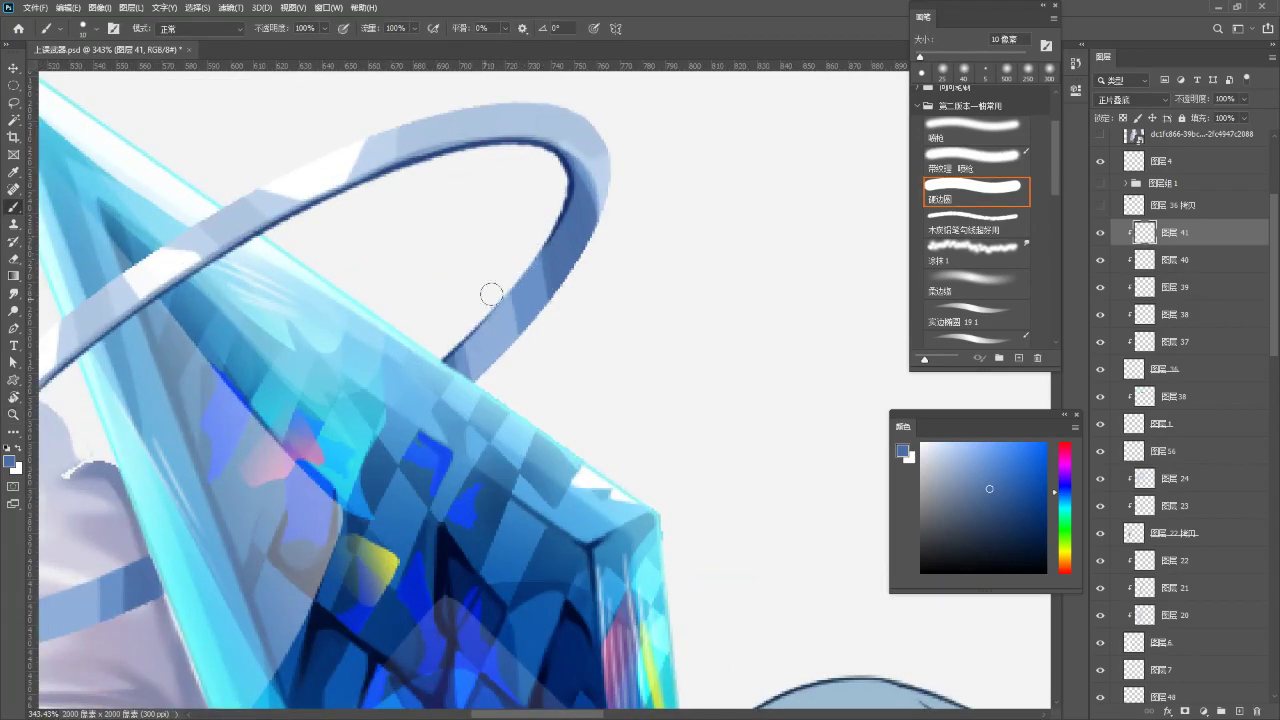
- Paint the dark inner-edge line along the ring's lower back section up to the crystal, redoing strokes that miss the edge
key("z")
mouse_move(443, 349)
left_mouse_down()
mouse_move(350, 355)
mouse_move(380, 363)
mouse_move(399, 347)
mouse_move(405, 364)
mouse_move(475, 374)
left_mouse_up()
key("b")
key("ctrl+z")
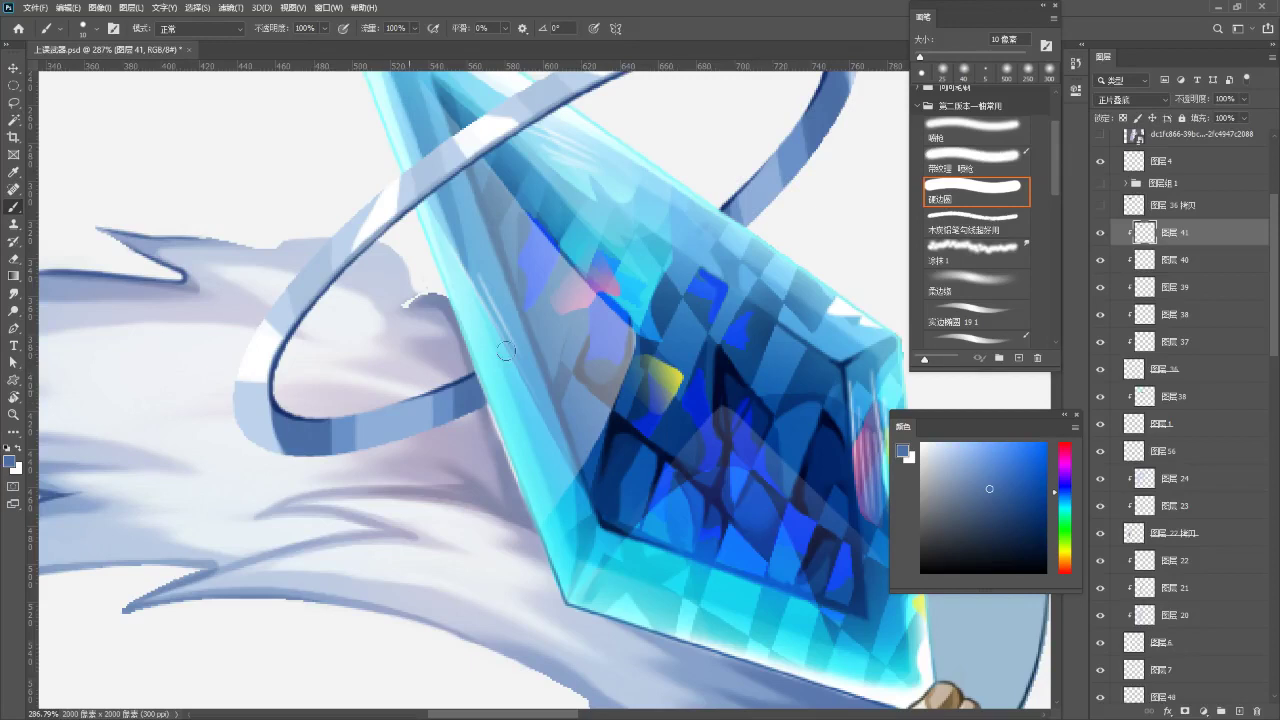
key("ctrl+z")
left_click_drag(402, 402, 479, 372)
key("ctrl+z")
mouse_move(350, 414)
left_mouse_down()
mouse_move(478, 373)
mouse_move(438, 388)
left_mouse_up()
key("z")
left_click_drag(438, 388, 398, 378)
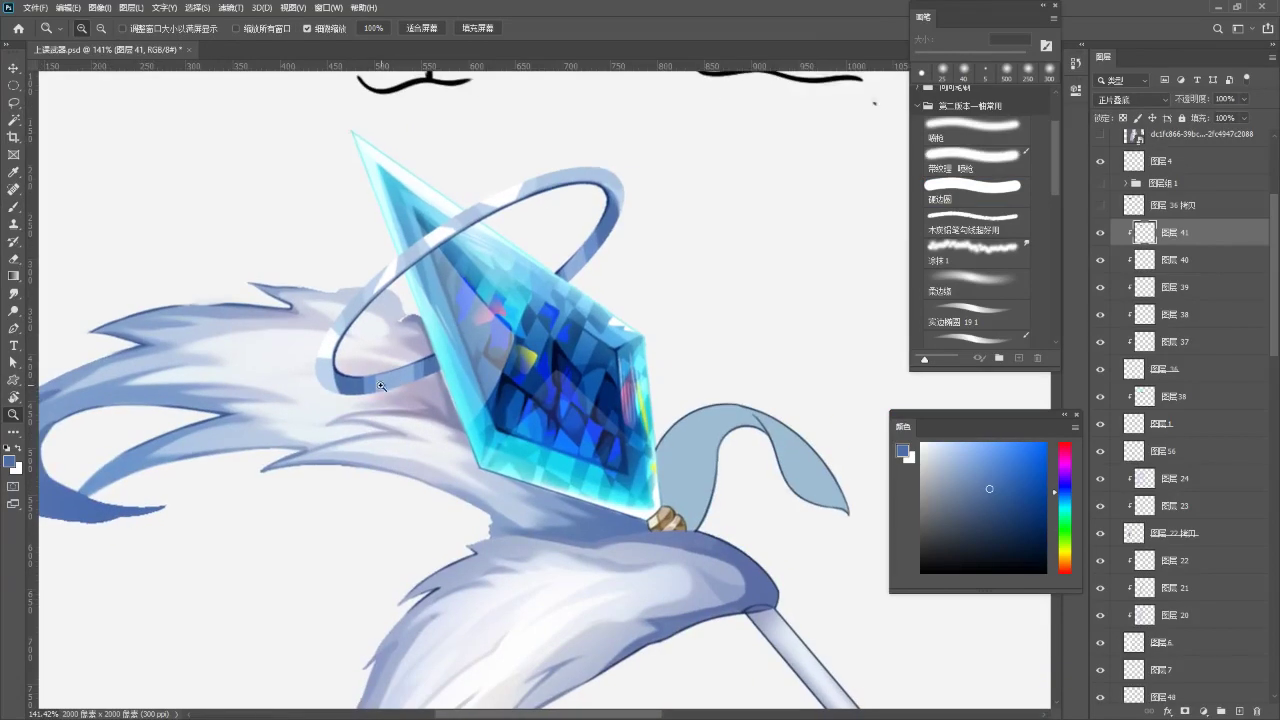
left_click_drag(316, 391, 366, 391)
key("b")
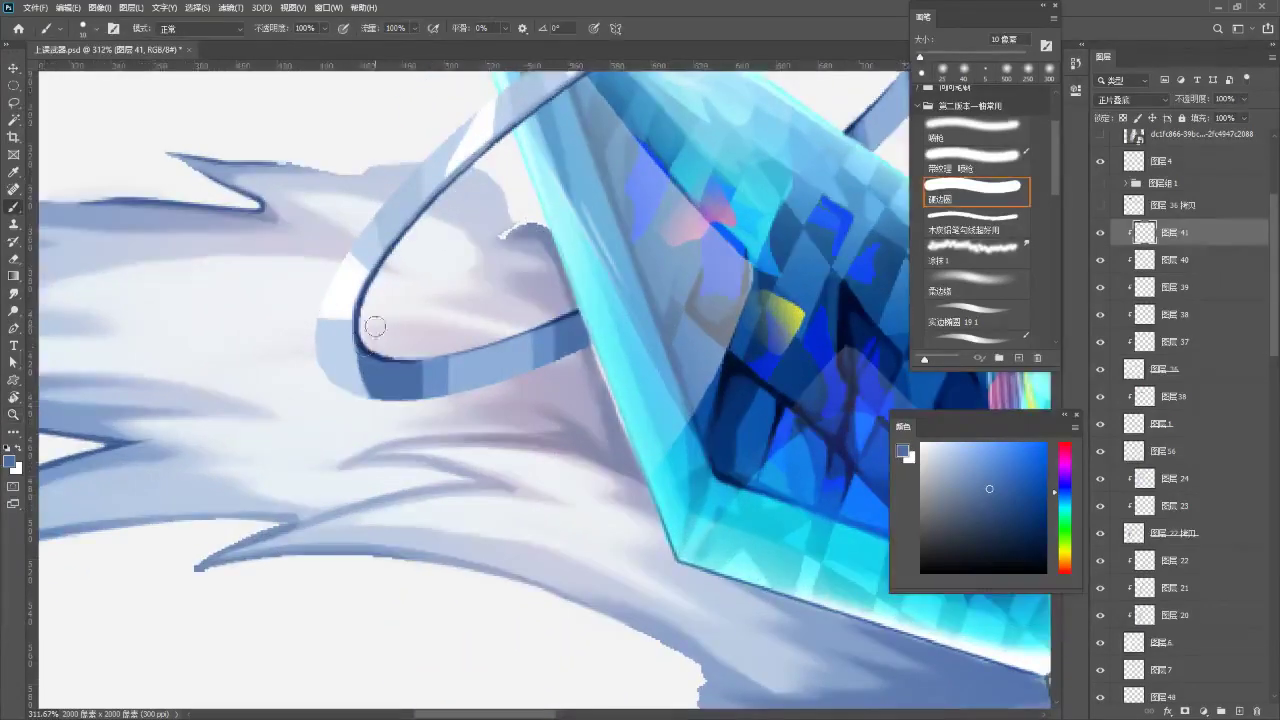
- Add a new layer clipped to the ring above the dark edge lines and set its blend mode to Overlay
key("z")
mouse_move(372, 341)
left_mouse_down()
mouse_move(336, 402)
mouse_move(342, 419)
left_mouse_up()
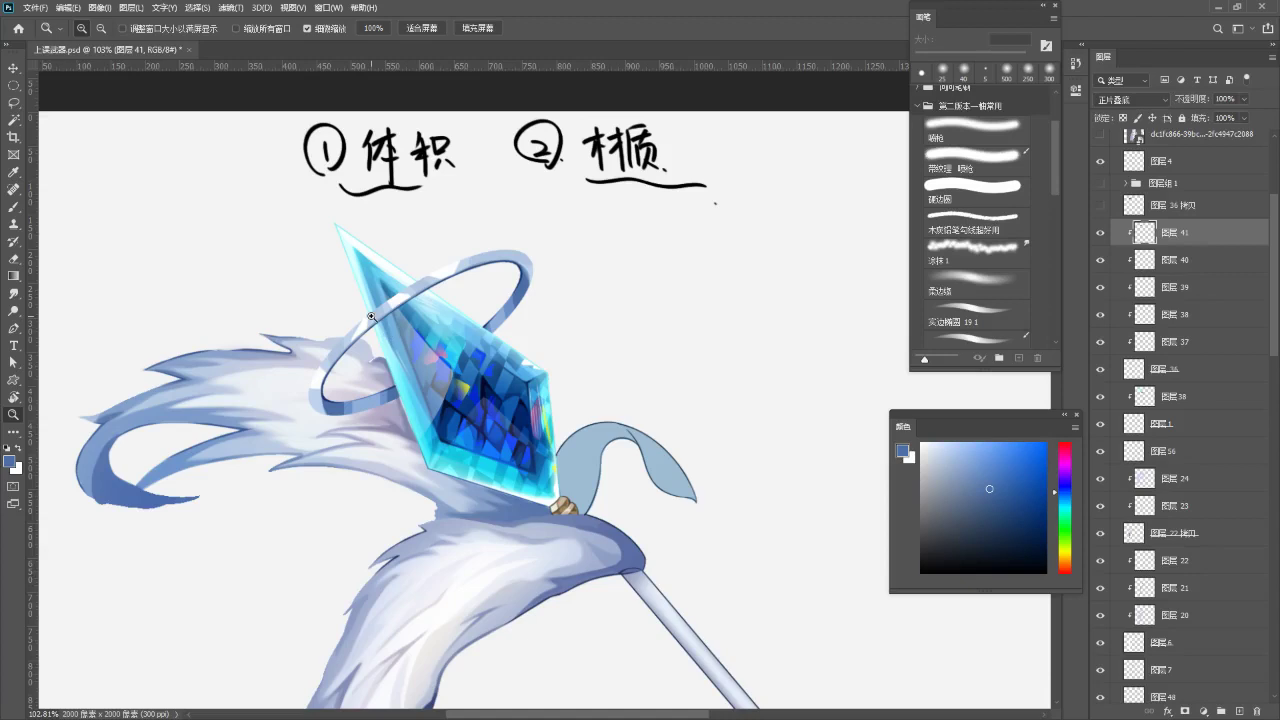
left_click_drag(411, 327, 414, 325)
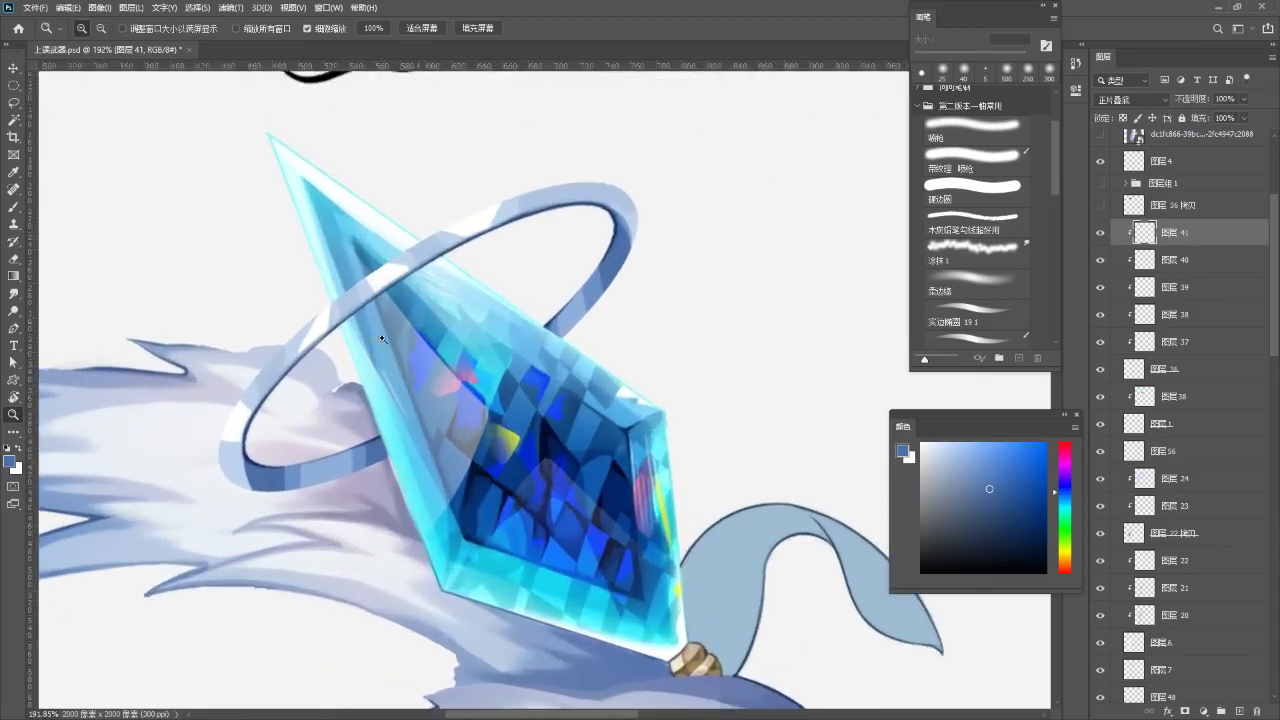
key("b")
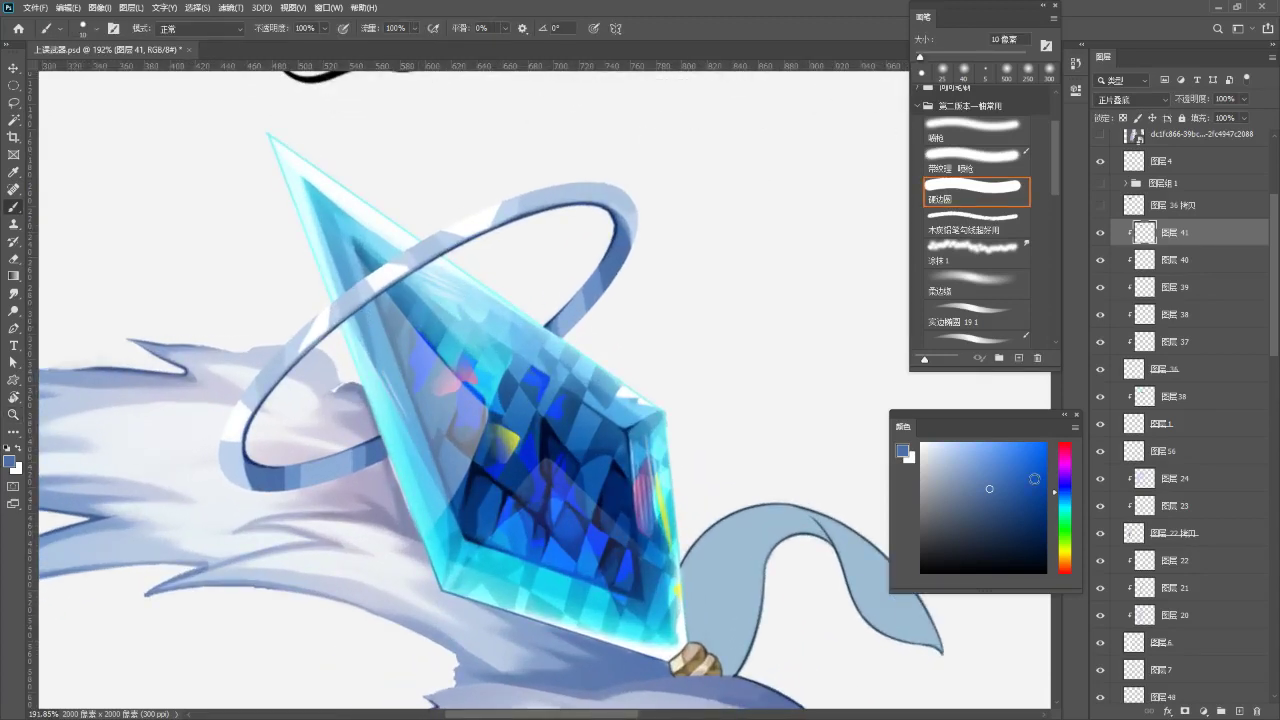
left_click(1239, 711)
key("ctrl+alt+g")
left_click(1130, 99)
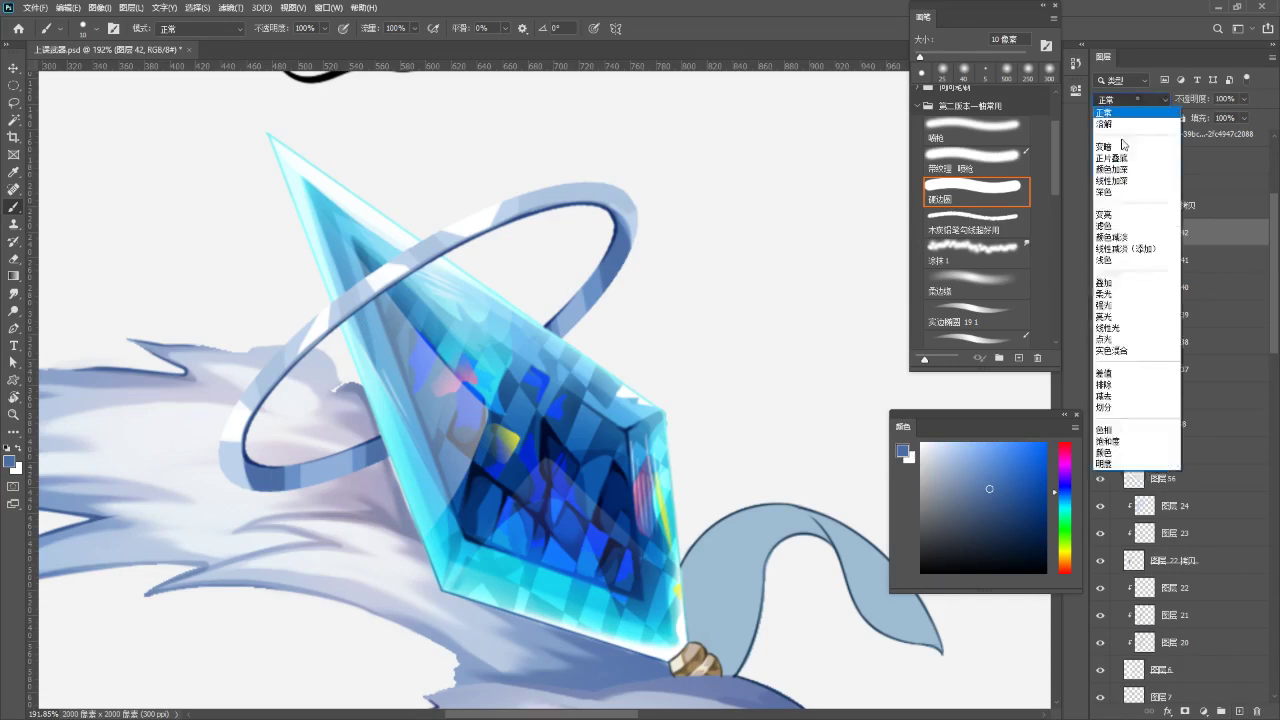
left_click(1120, 277)
- Set up the hard-edged round brush at 30 px with a lighter blue paint colour
left_click(977, 140)
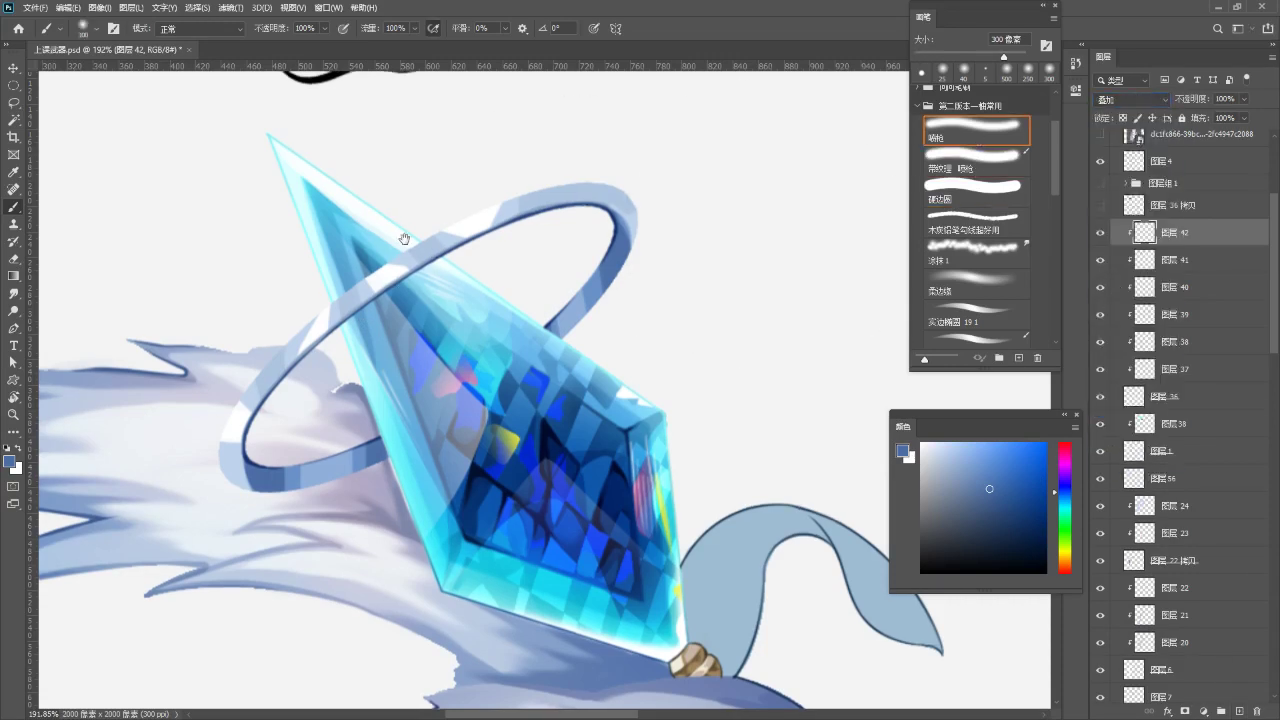
left_click_drag(400, 277, 434, 195)
key("bracketleft")
key("bracketleft")
key("bracketleft")
key("bracketleft")
key("bracketleft")
key("bracketleft")
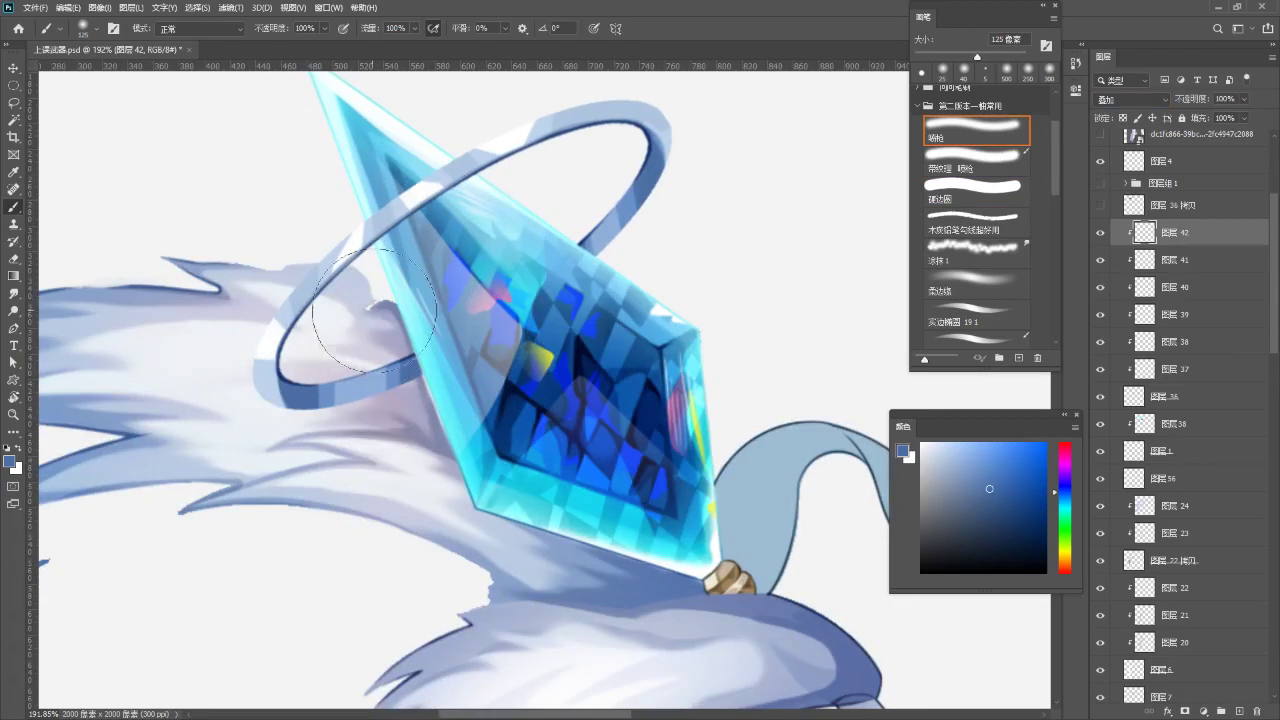
key("x")
key("period")
key("period")
key("x")
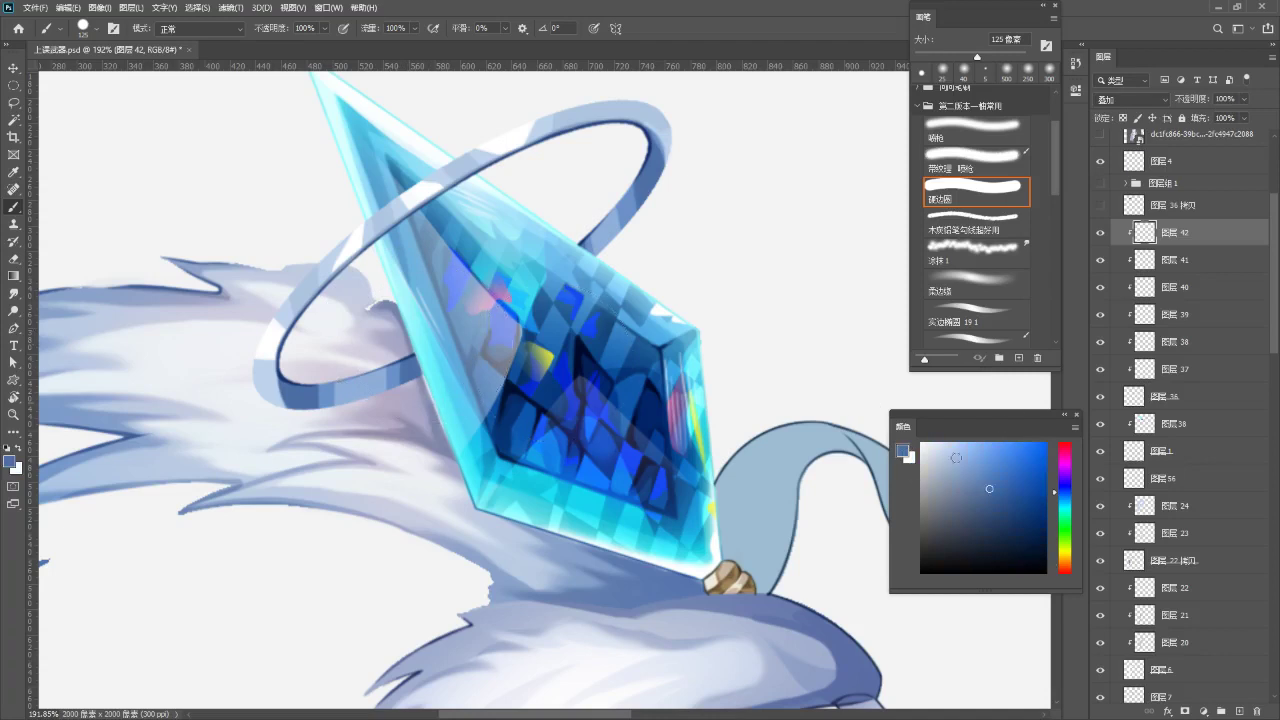
left_click_drag(982, 479, 986, 461)
key("bracketleft")
key("bracketleft")
key("bracketleft")
key("bracketleft")
key("bracketleft")
key("bracketleft")
key("bracketleft")
key("bracketleft")
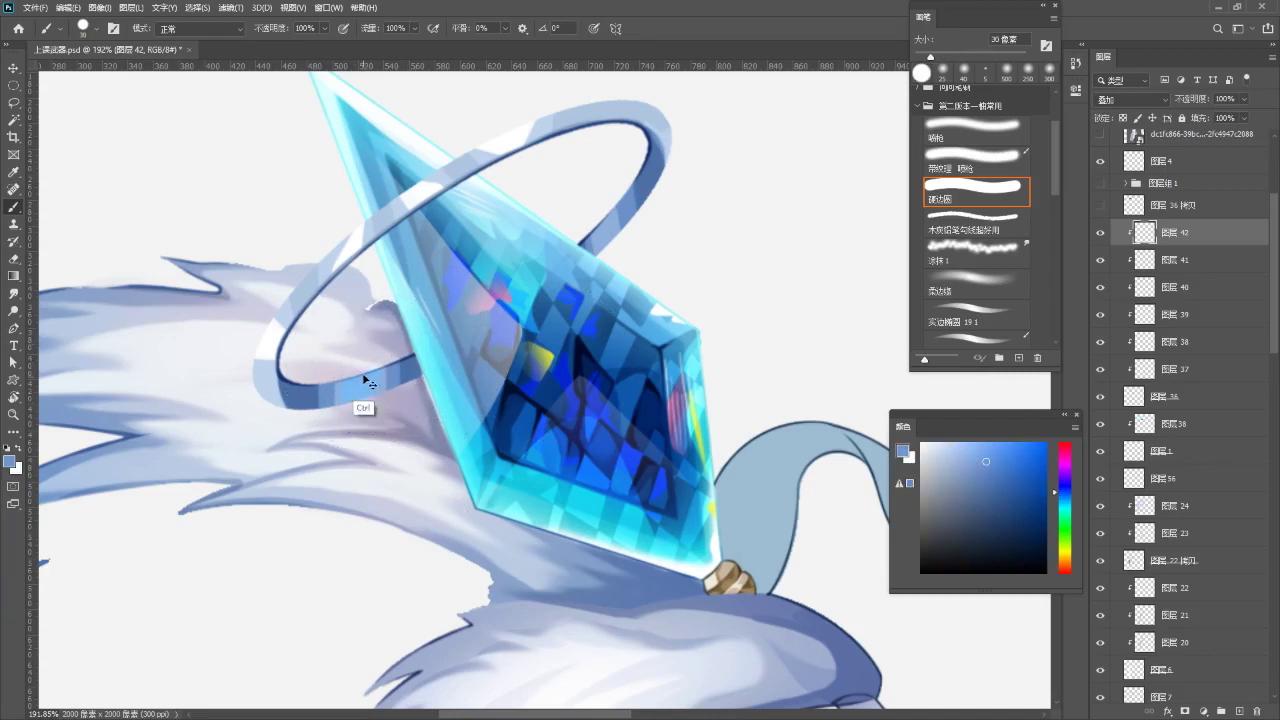
- Try tinting the ring's lower and back sections with a muted cyan on the Overlay layer
left_click(1064, 504)
left_click(965, 454)
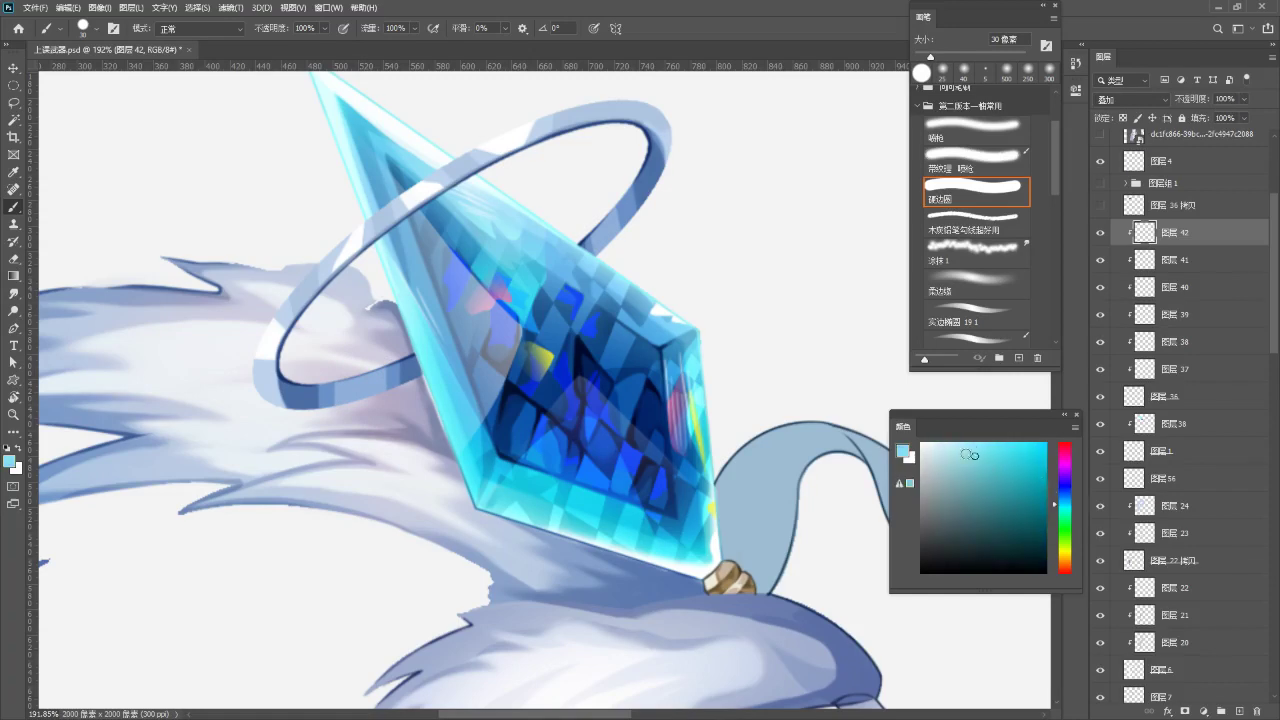
left_click(963, 470)
left_click(357, 394)
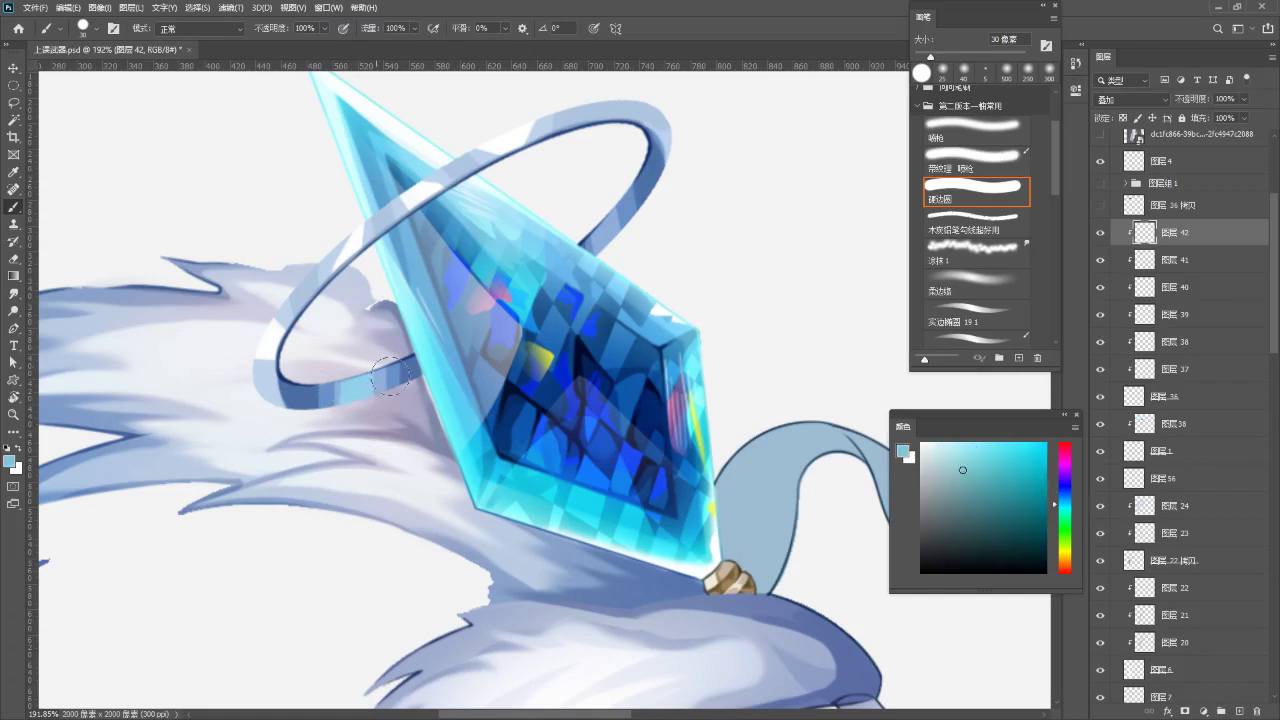
key("ctrl+z")
left_click_drag(609, 199, 619, 235)
key("ctrl+z")
key("ctrl+z")
- Compare the ring with and without the Overlay layer and leave that layer hidden
left_click_drag(612, 346, 448, 433)
mouse_move(493, 304)
left_mouse_down()
mouse_move(511, 298)
mouse_move(486, 375)
mouse_move(476, 291)
left_mouse_up()
key("v")
key("z")
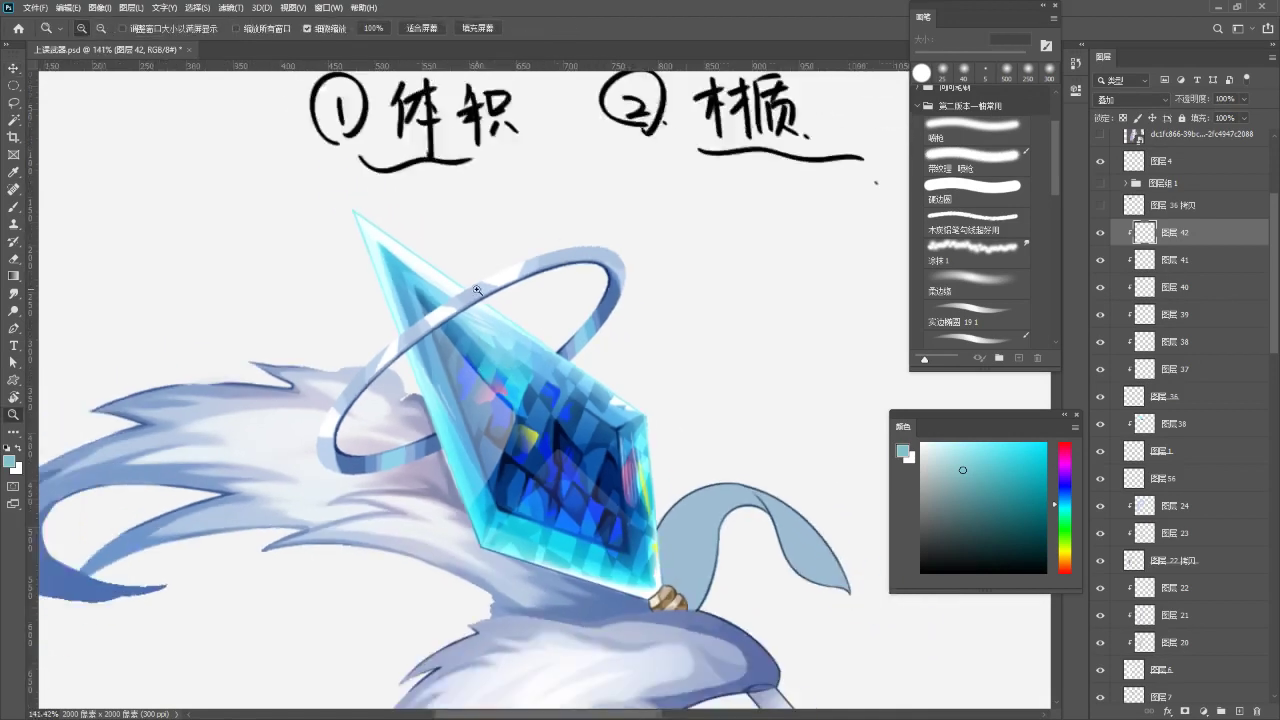
left_click(1102, 237)
left_click(1102, 237)
left_click(1102, 237)
left_click(1102, 237)
left_click(1102, 237)
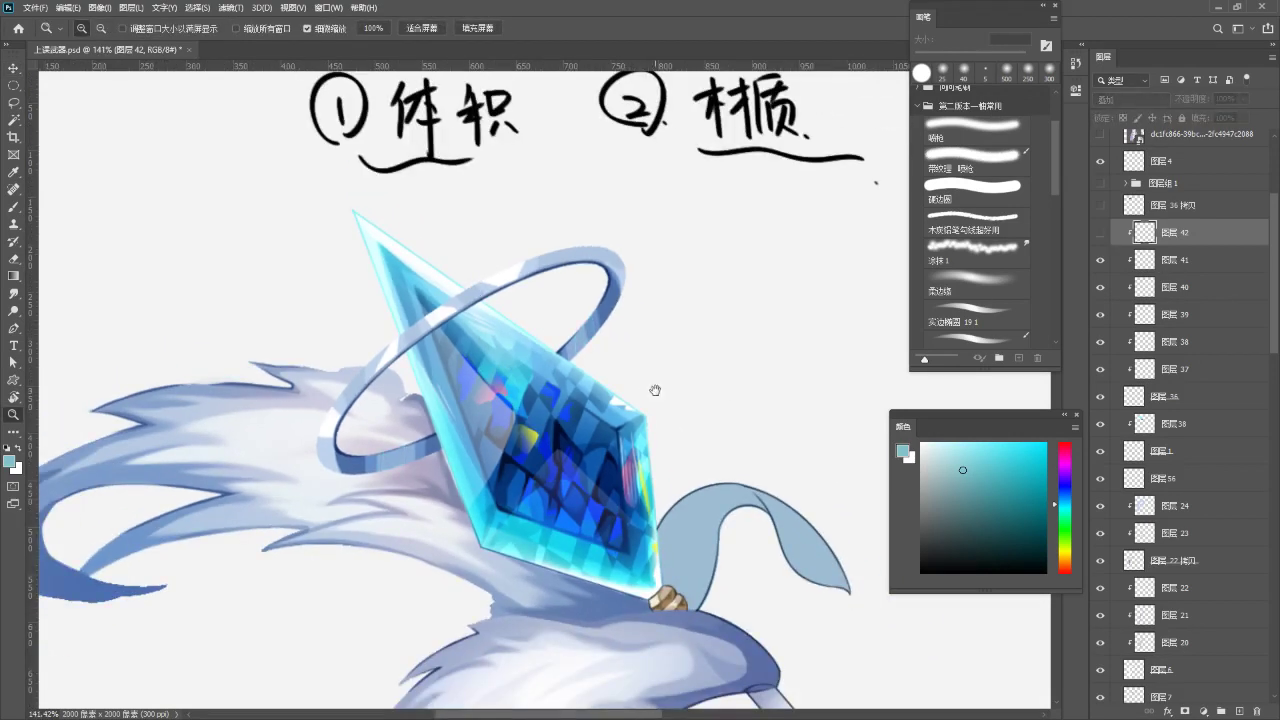
key("v")
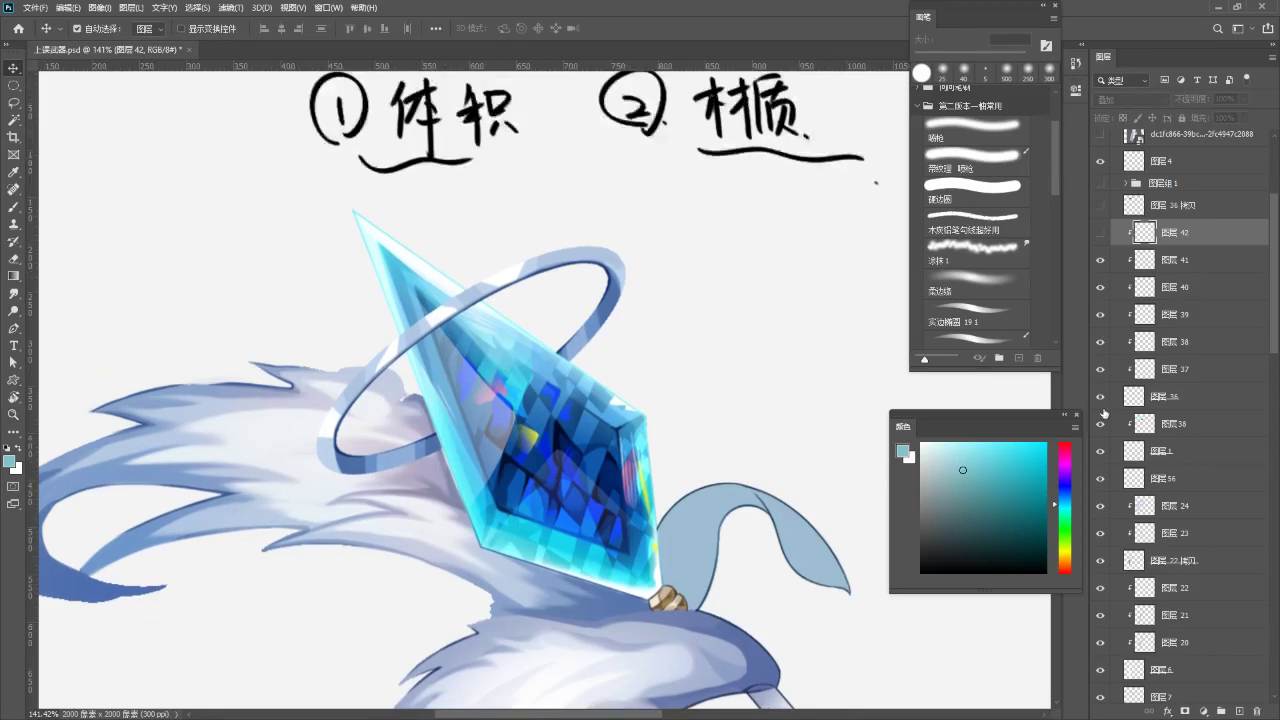
- Add a Stroke effect to the ring's base layer, positioned outside with a size of 2 px
left_click(1101, 397)
left_click(1101, 397)
left_click(1165, 400)
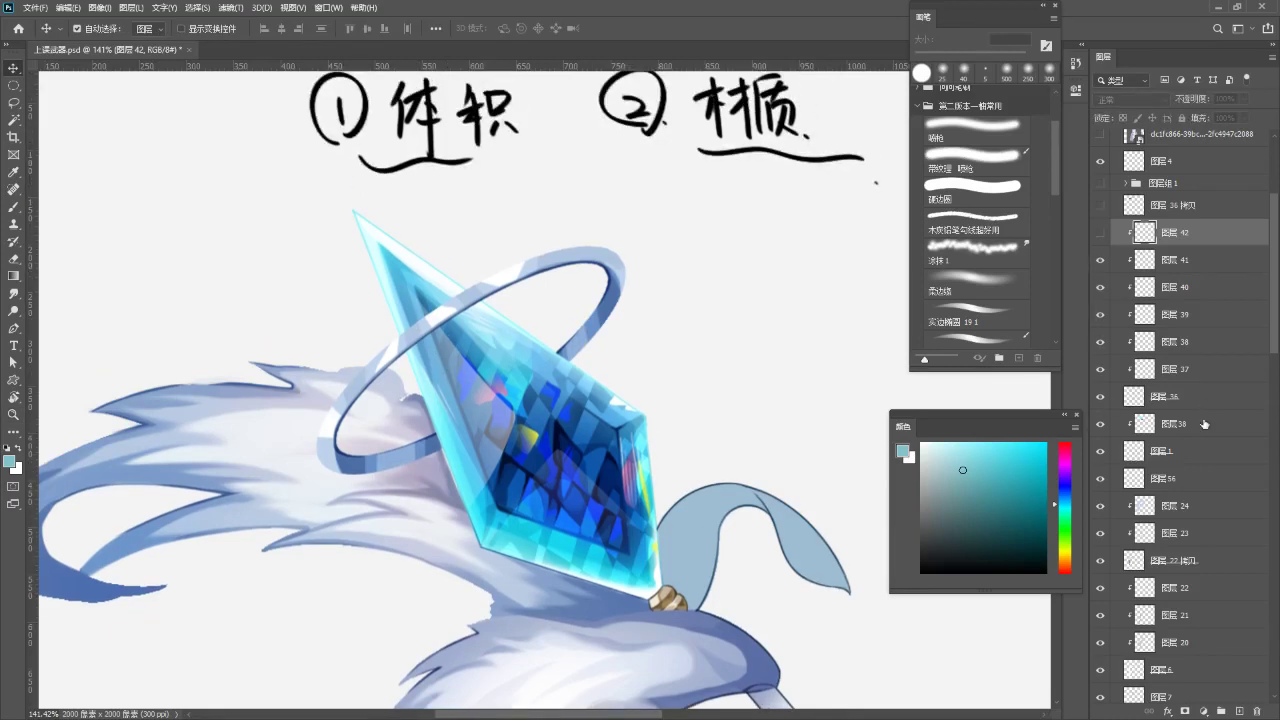
left_click(1170, 712)
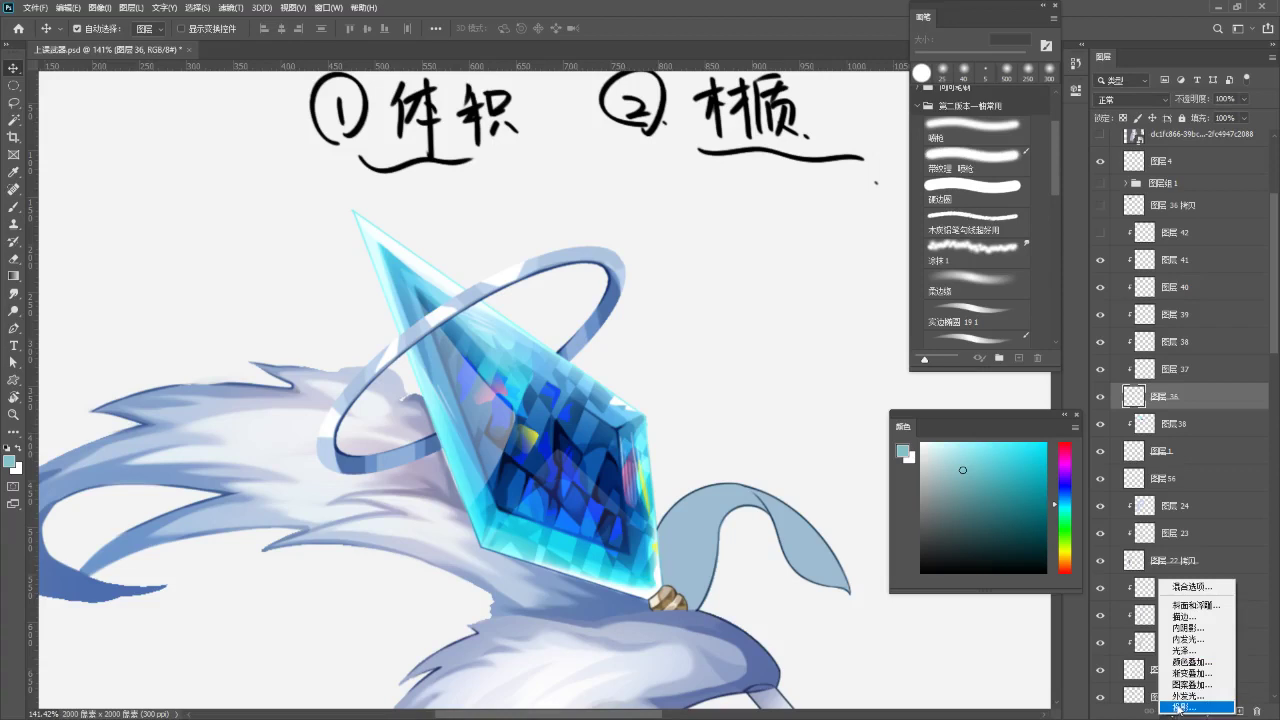
left_click(1212, 617)
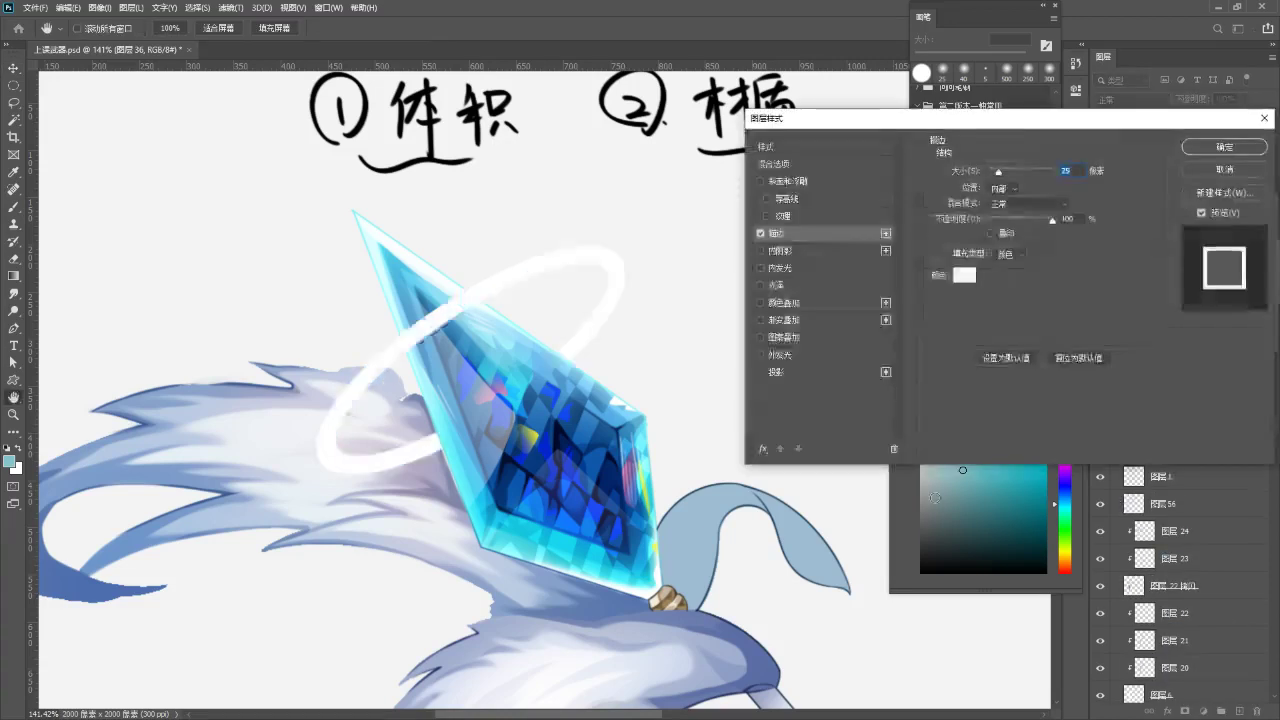
left_click(1003, 189)
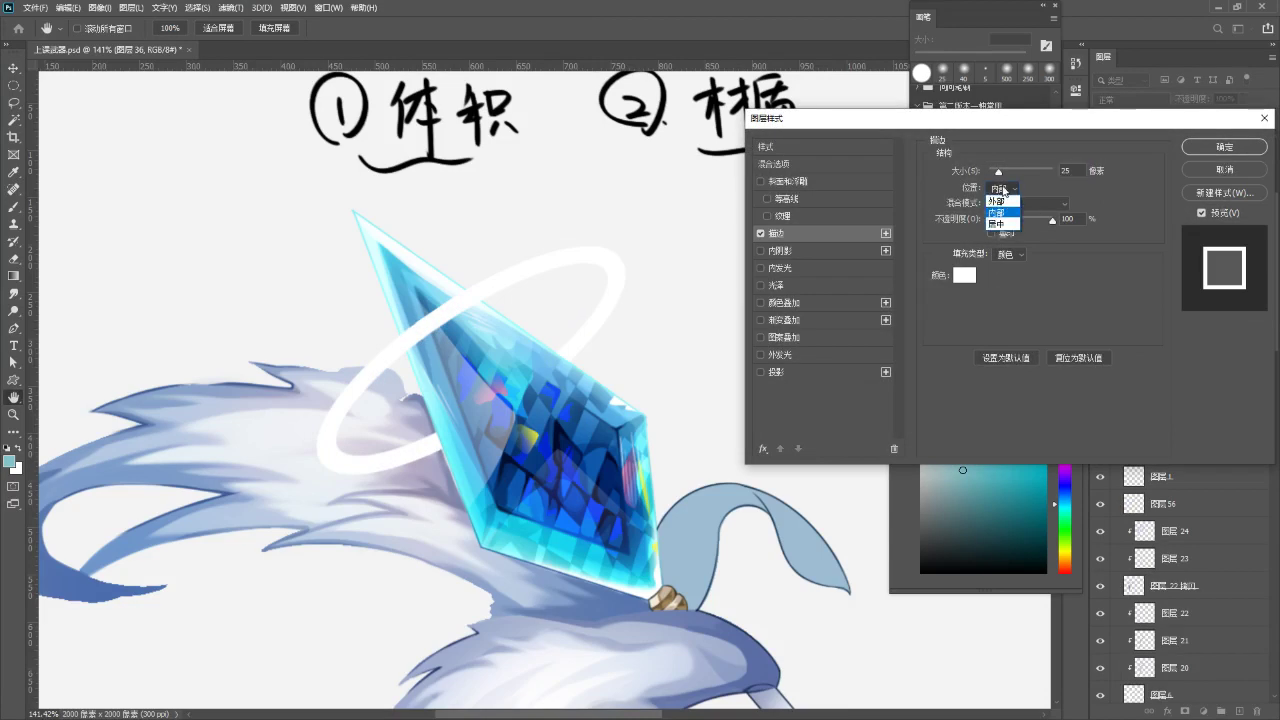
left_click(1013, 205)
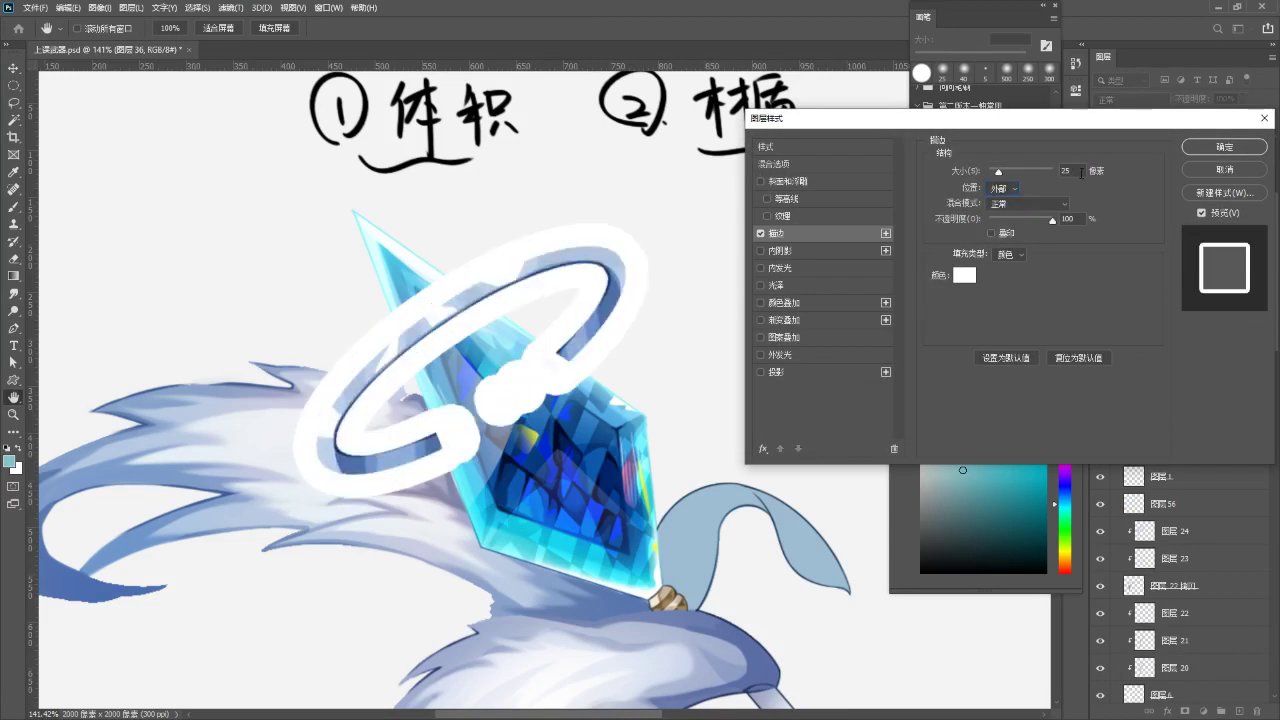
type("2")
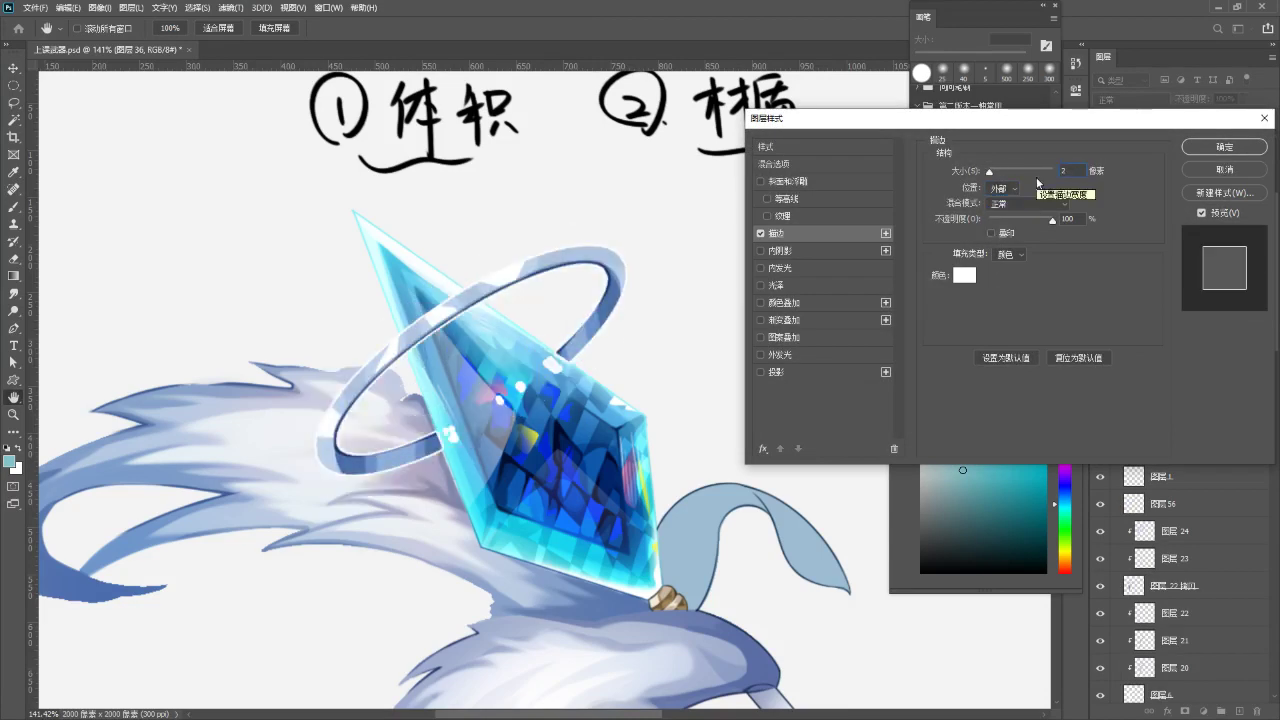
- Set the ring's stroke colour to light cyan #62f4ff, starting from a colour sampled on the crystal, and apply the style
left_click(964, 276)
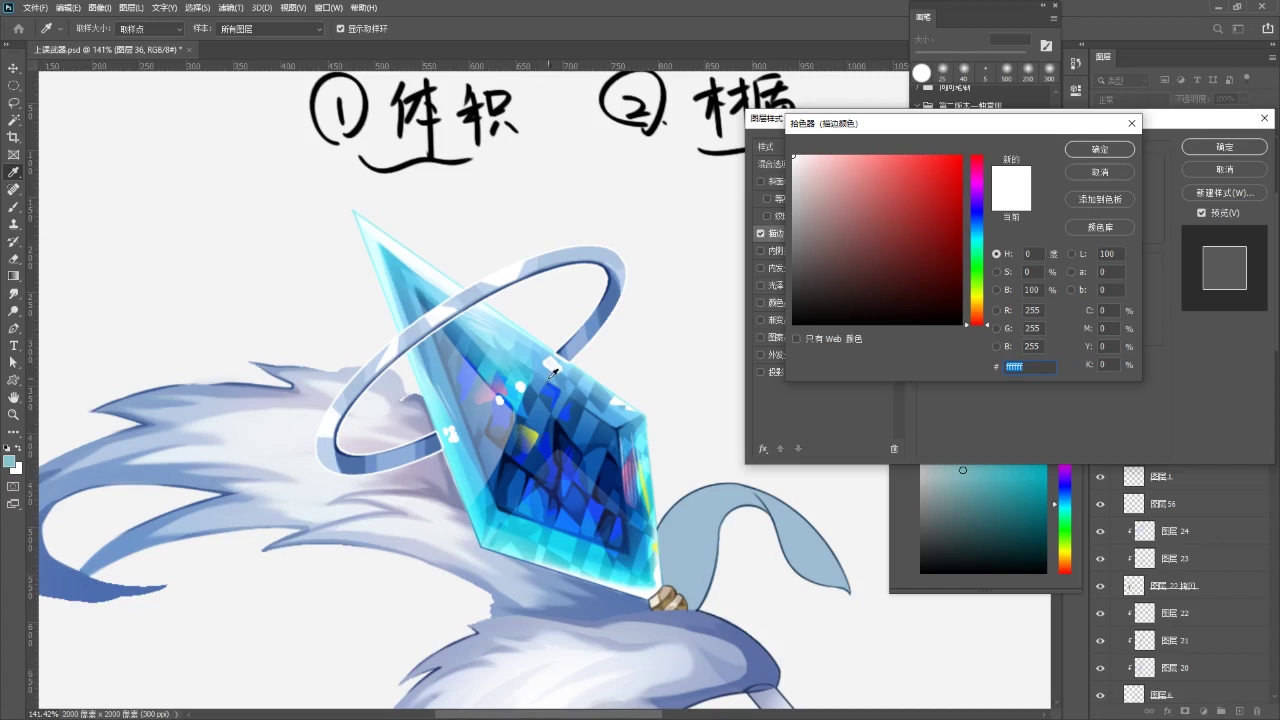
left_click(483, 514)
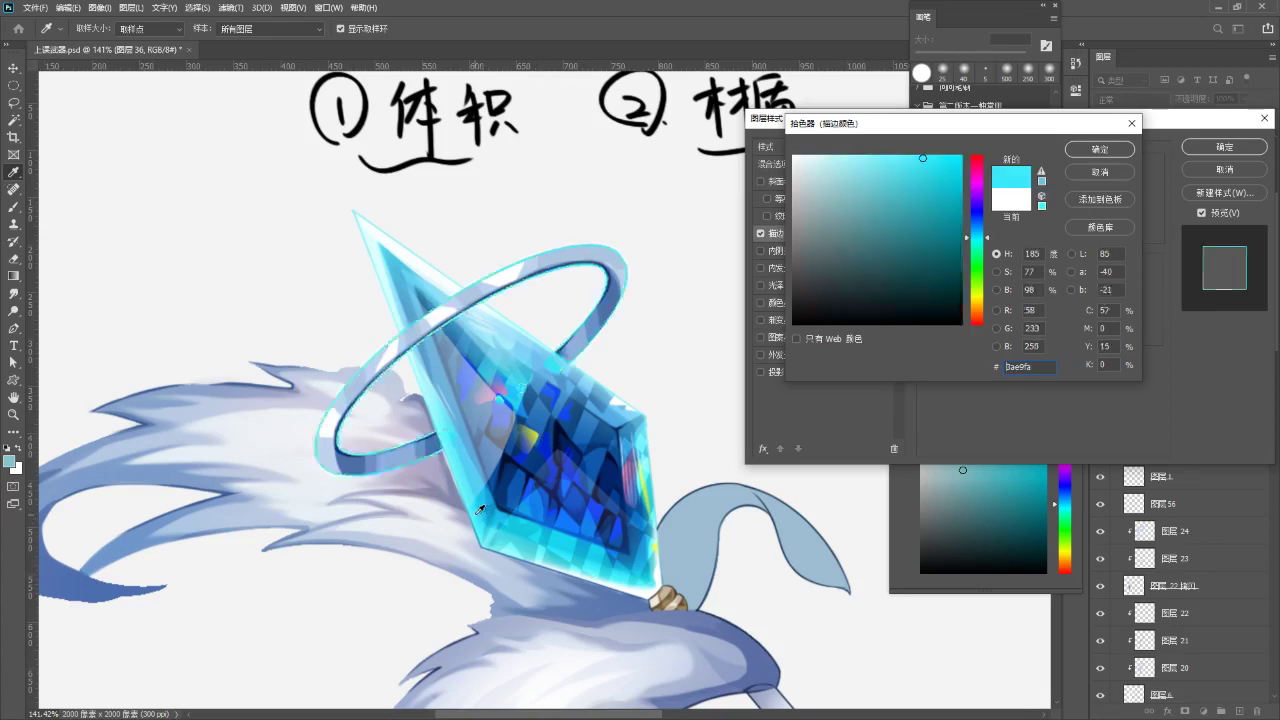
left_click_drag(913, 157, 898, 153)
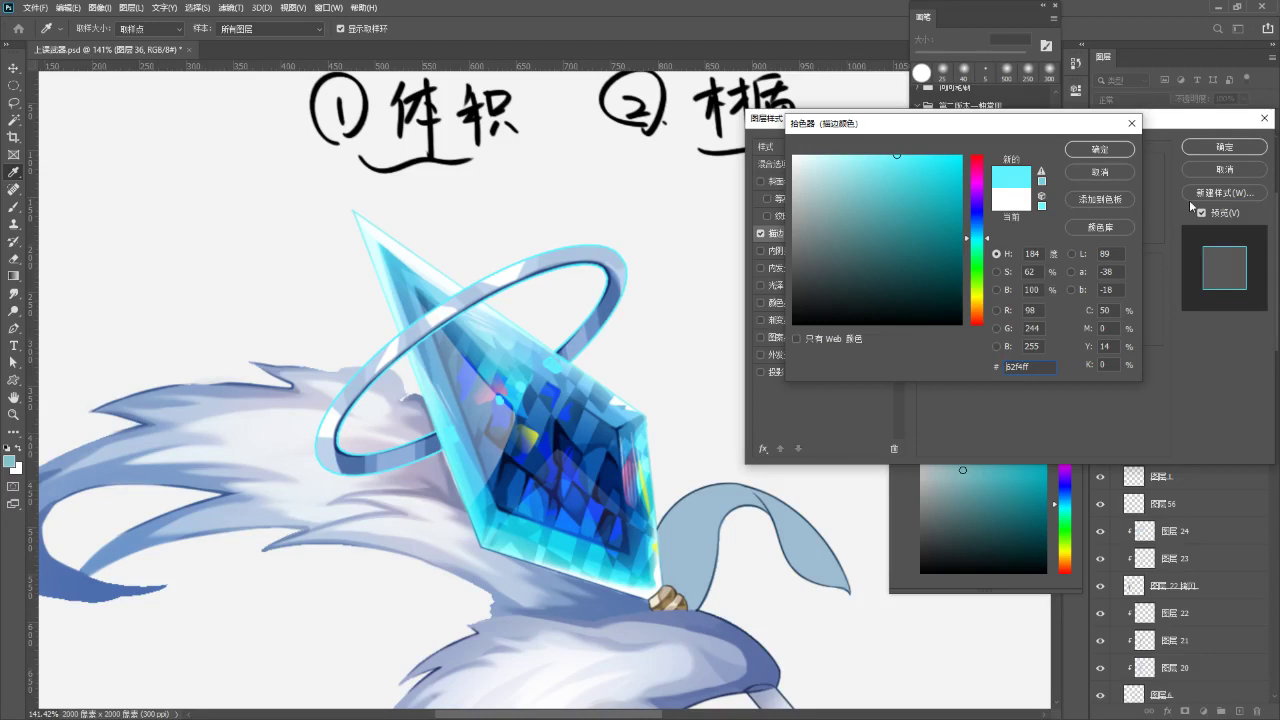
left_click(1099, 148)
left_click(1224, 146)
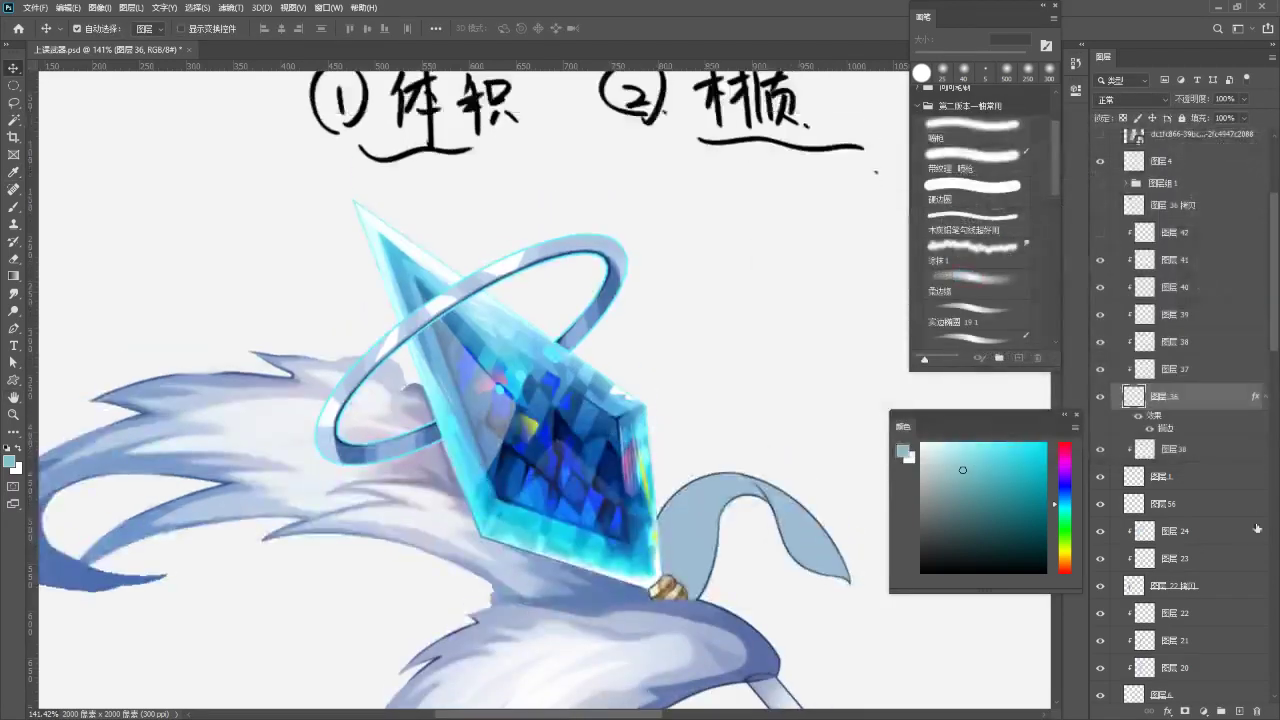
- Examine the cyan-outlined ring up close and in the context of the whole staff
scroll(553, 402, "up", 3)
key("e")
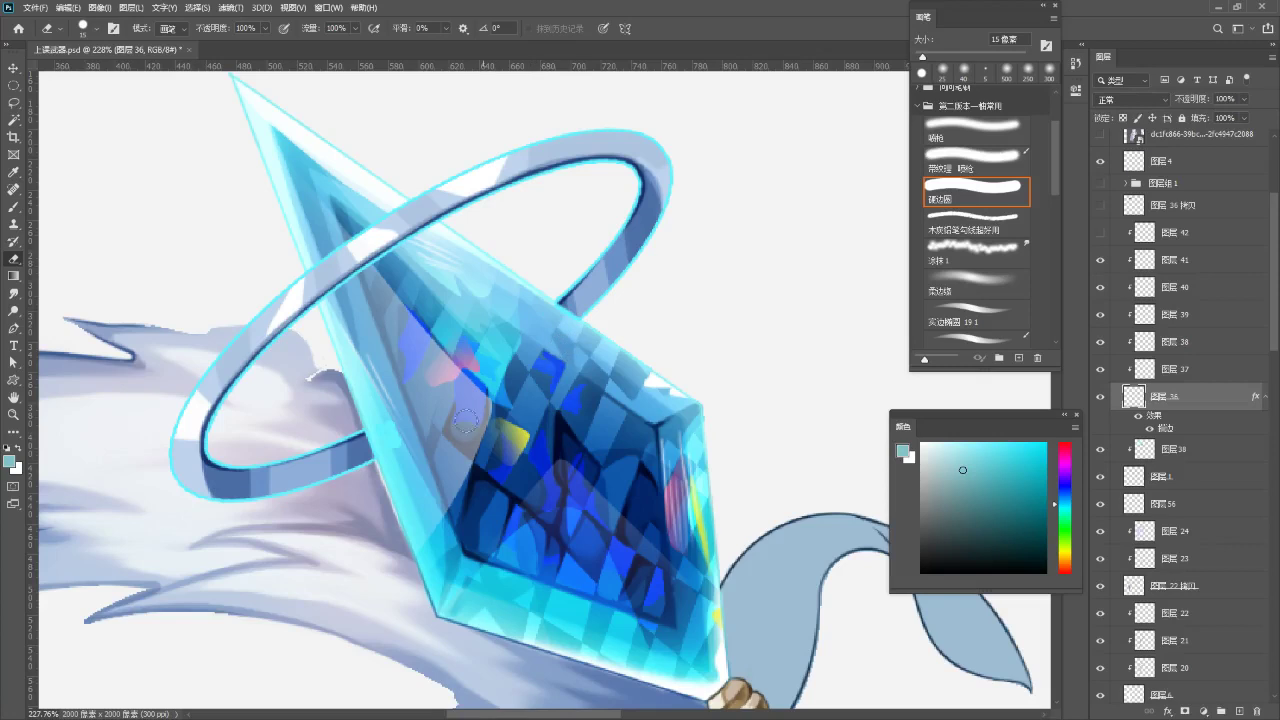
key("z")
left_click_drag(520, 375, 440, 484)
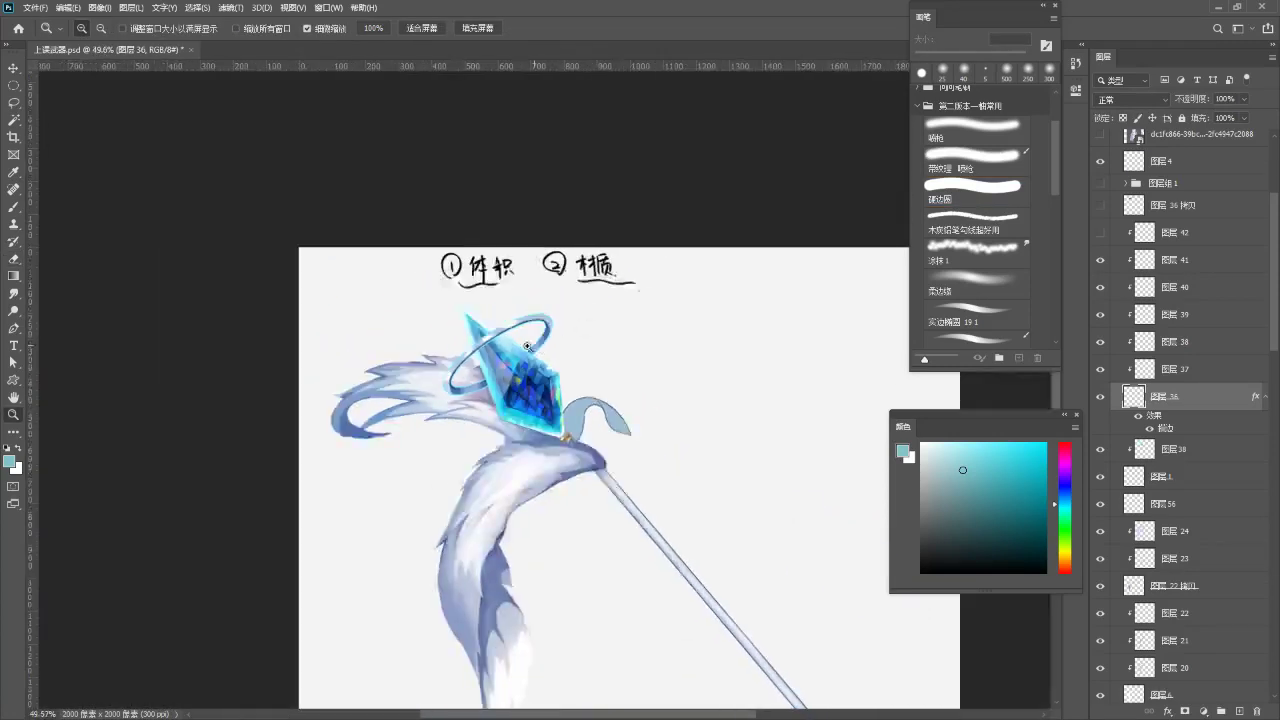
scroll(509, 347, "up", 1)
scroll(555, 312, "up", 3)
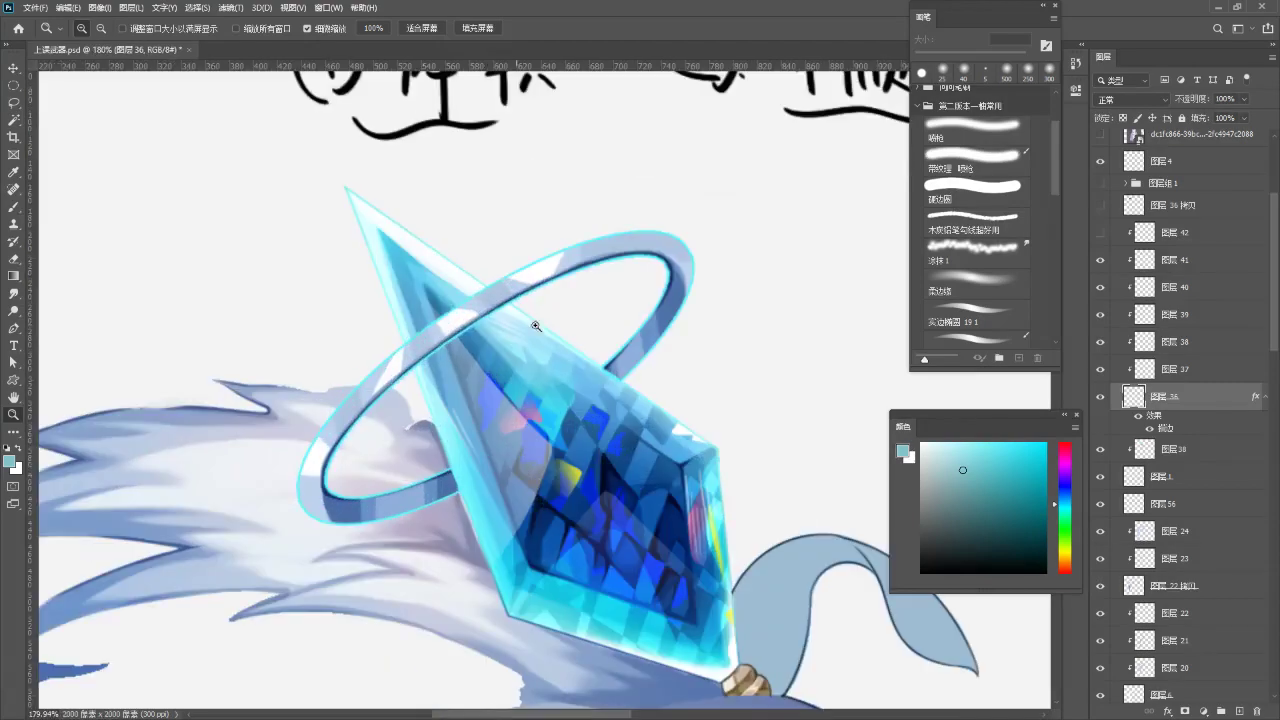
scroll(484, 406, "down", 3)
scroll(493, 357, "up", 1)
left_click_drag(441, 403, 479, 379)
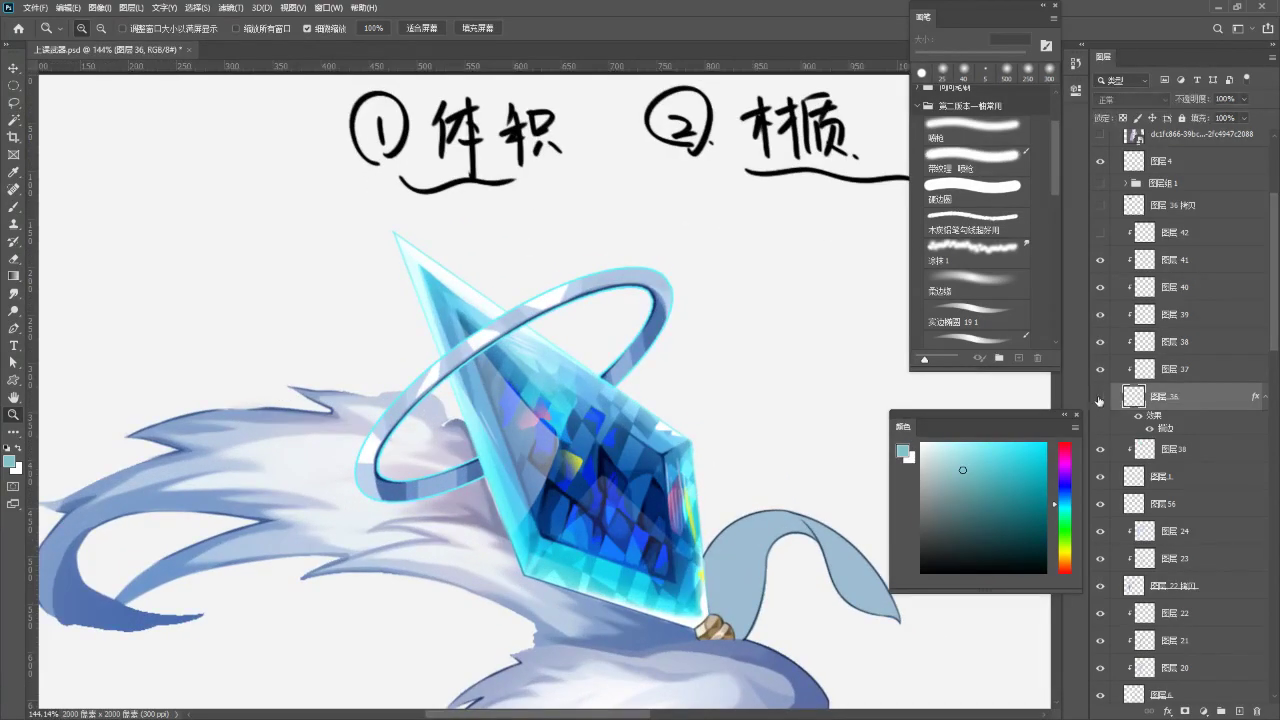
- Duplicate the ring's base and clipped layers, scale the copy to 37.15%, and place it around the crystal's tip
left_click(1191, 236, "shift")
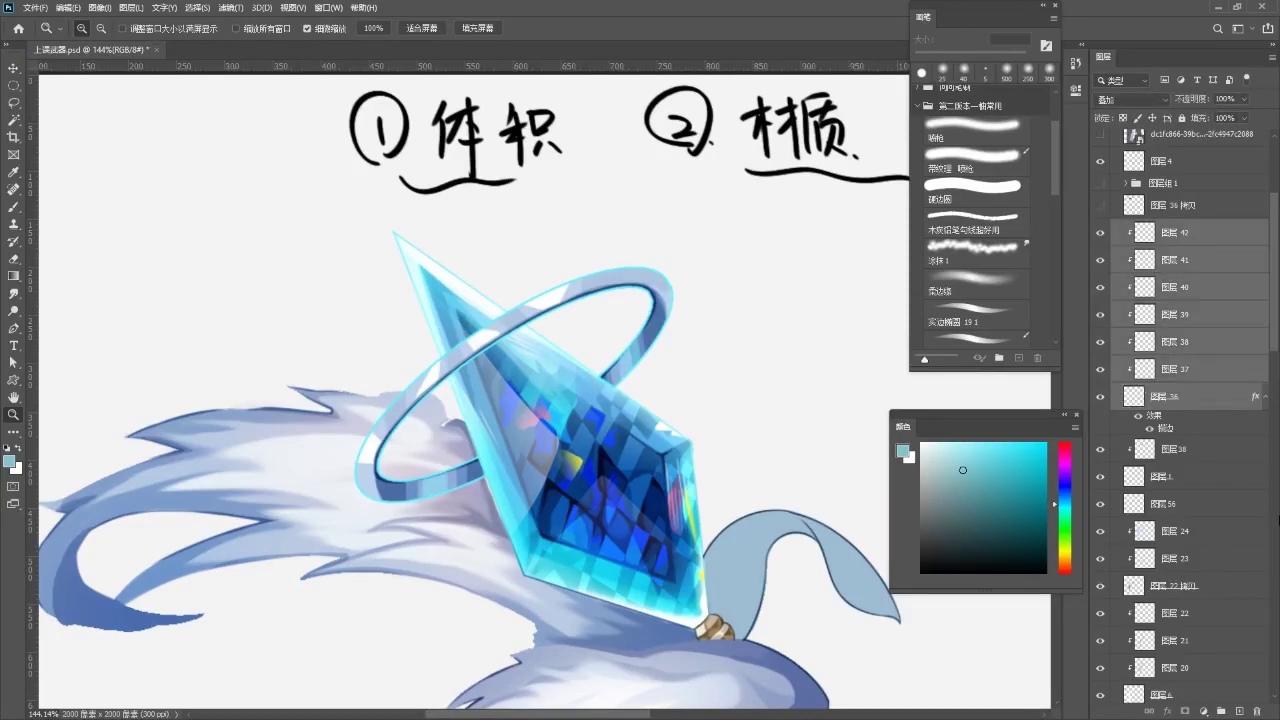
key("ctrl+j")
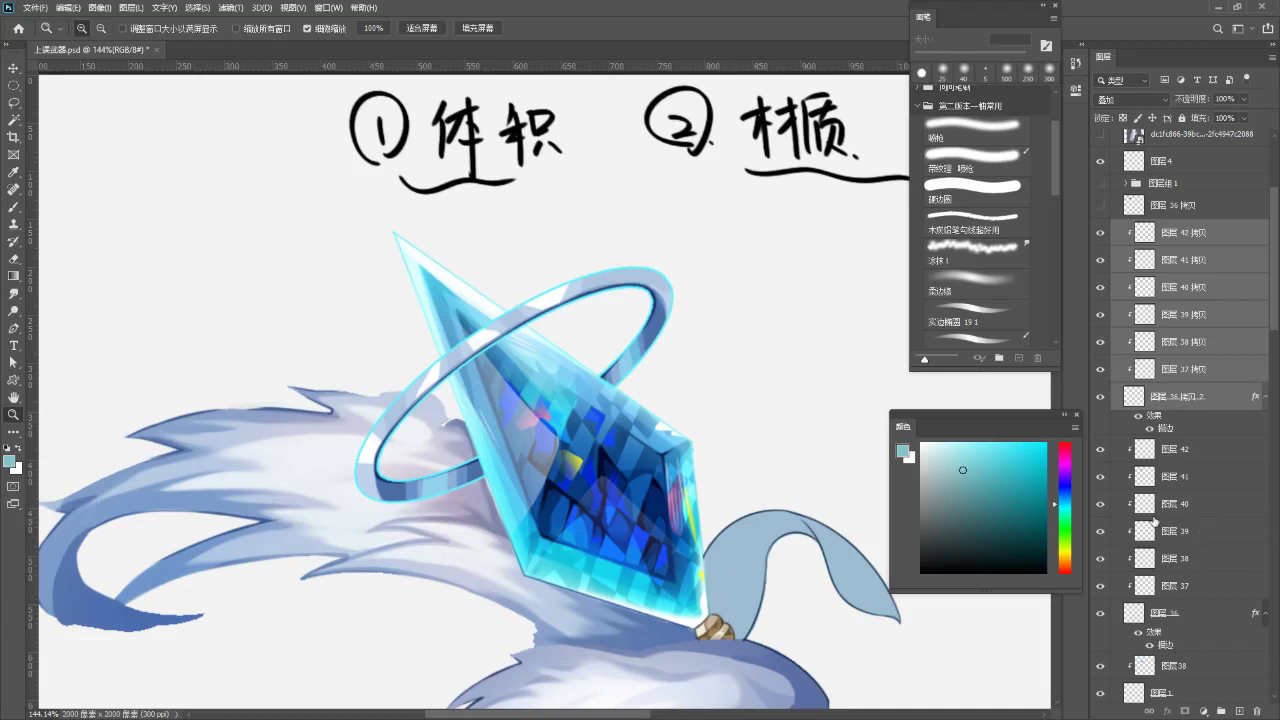
key("ctrl+t")
left_click_drag(668, 540, 482, 374)
left_click_drag(394, 328, 396, 289)
left_click_drag(489, 327, 450, 295)
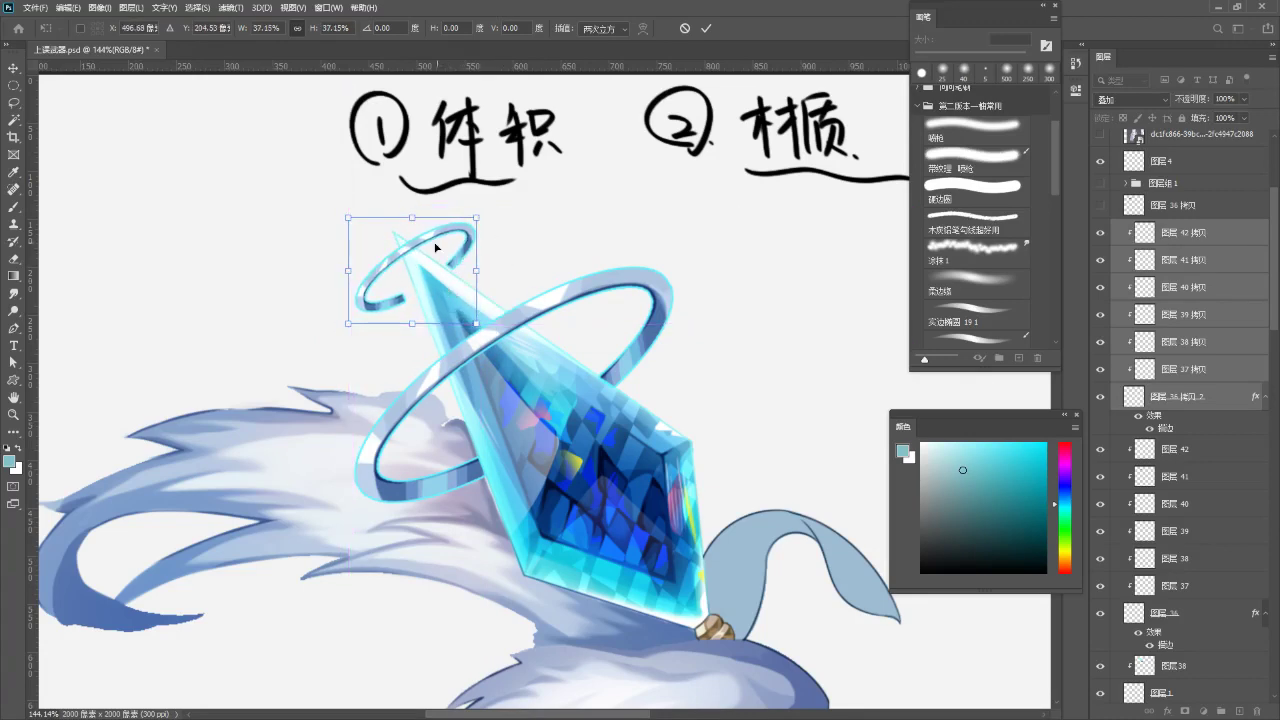
left_click_drag(404, 251, 425, 266)
key("Return")
- Hide the small ring's clipped shading layers and select its base layer copy
left_click_drag(412, 315, 530, 304)
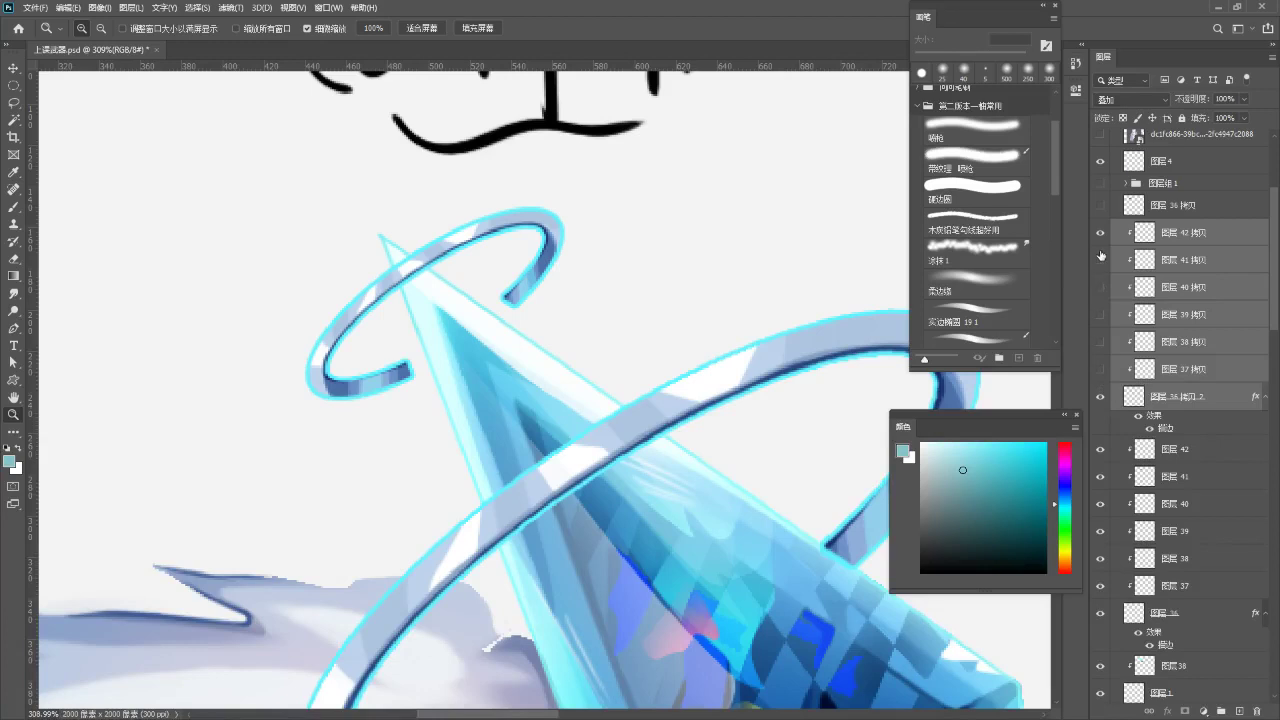
left_click(494, 294)
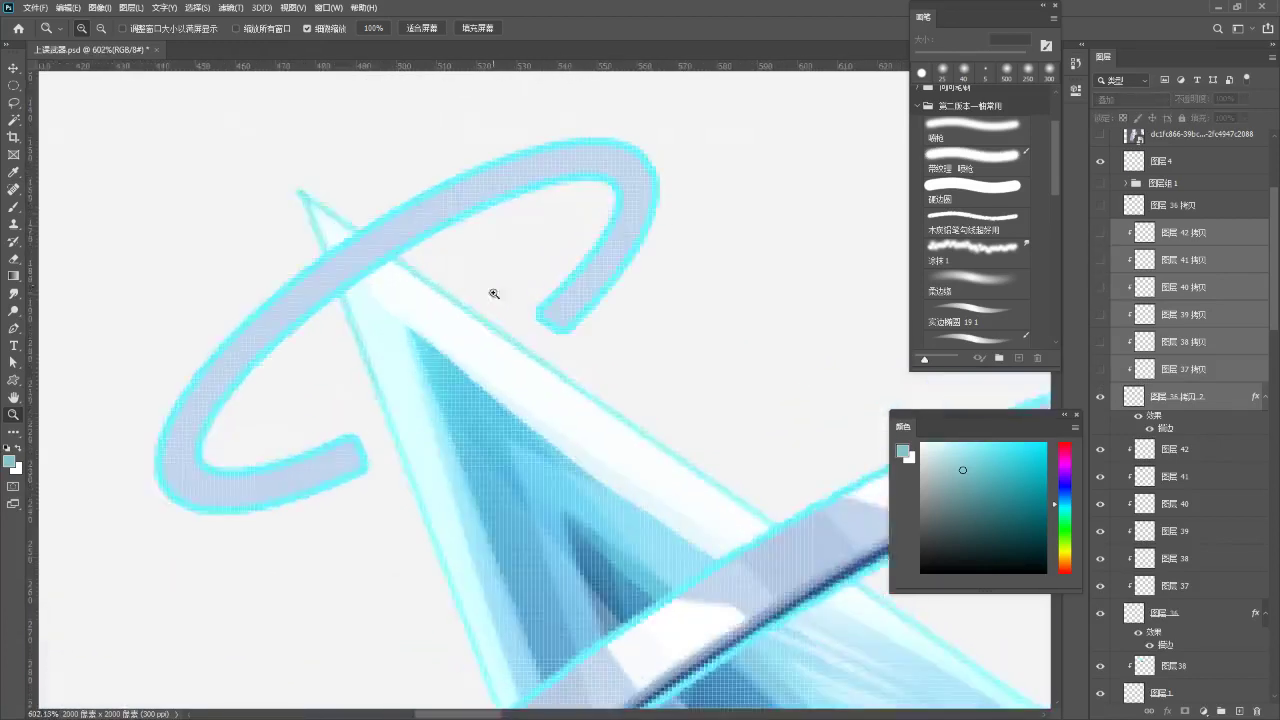
scroll(493, 294, "down", 4)
left_click(1223, 403)
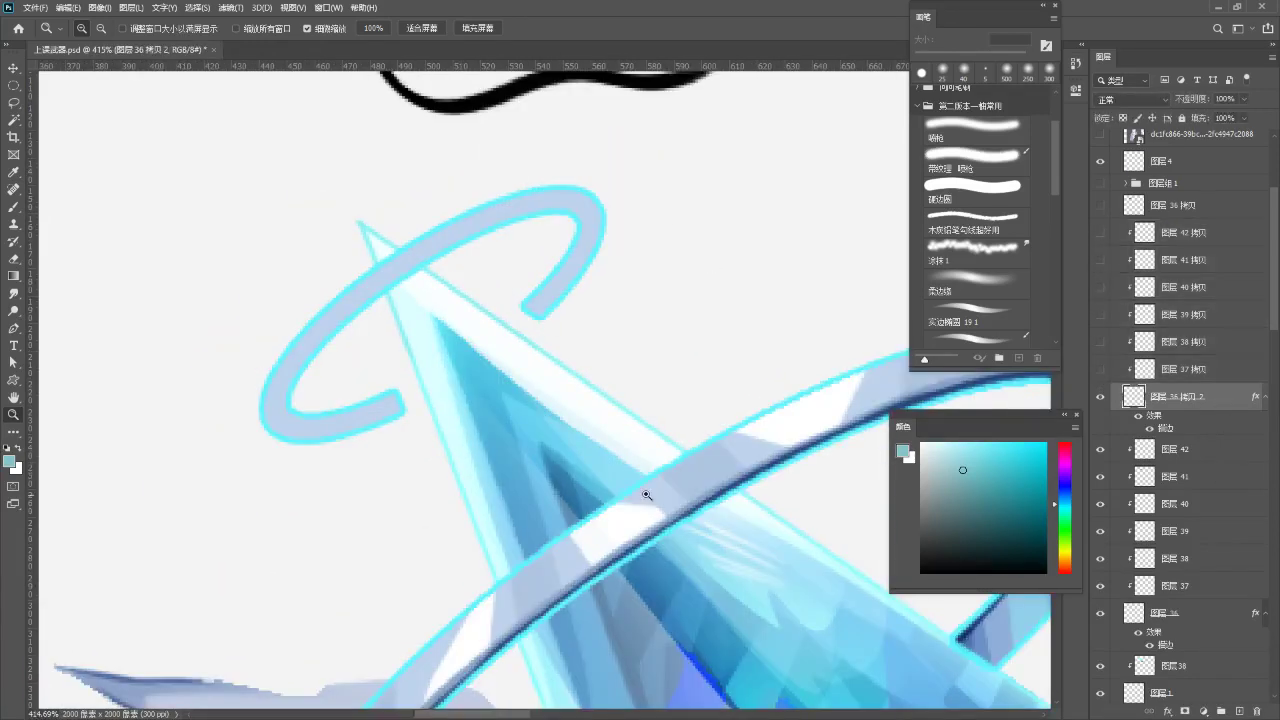
- Extend the small ring's right-hand open end toward the crystal in its sampled pale blue with a 1 px hard round brush
key("b")
left_click(543, 290, "alt")
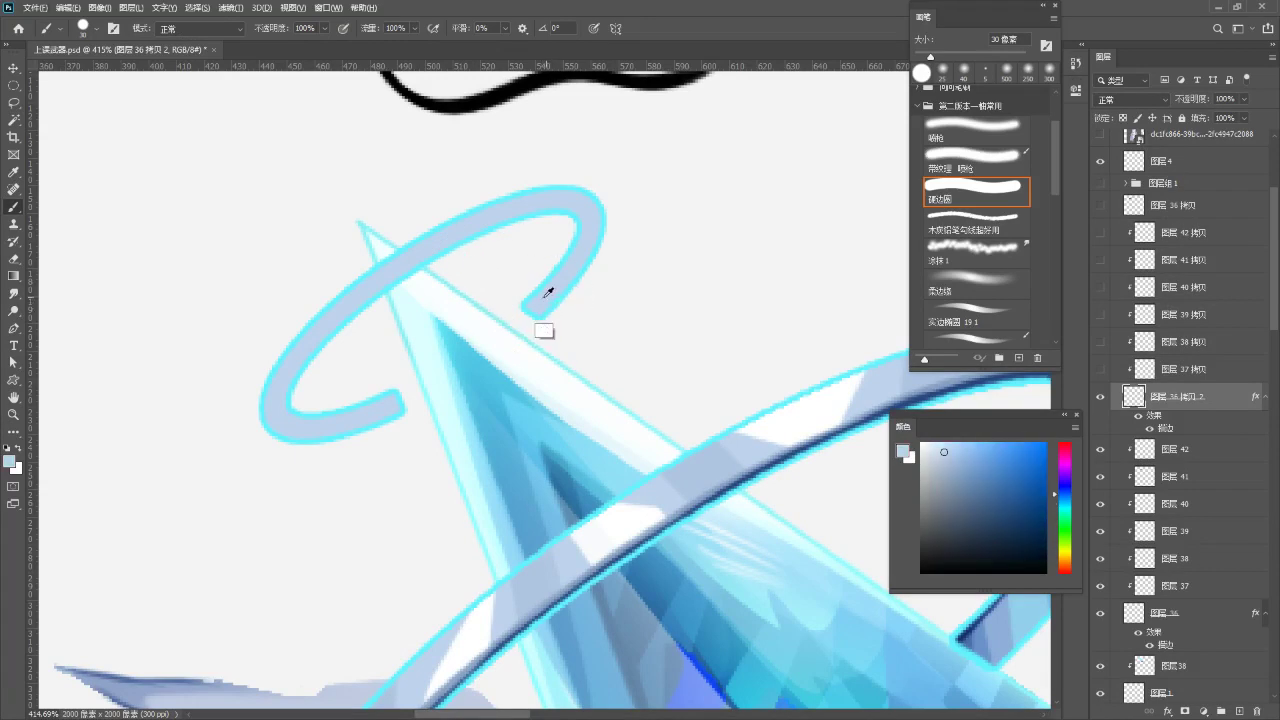
key("bracketleft")
key("bracketleft")
key("bracketleft")
key("bracketleft")
key("bracketleft")
key("bracketleft")
key("bracketleft")
key("bracketleft")
key("bracketleft")
key("bracketleft")
key("F5")
key("F5")
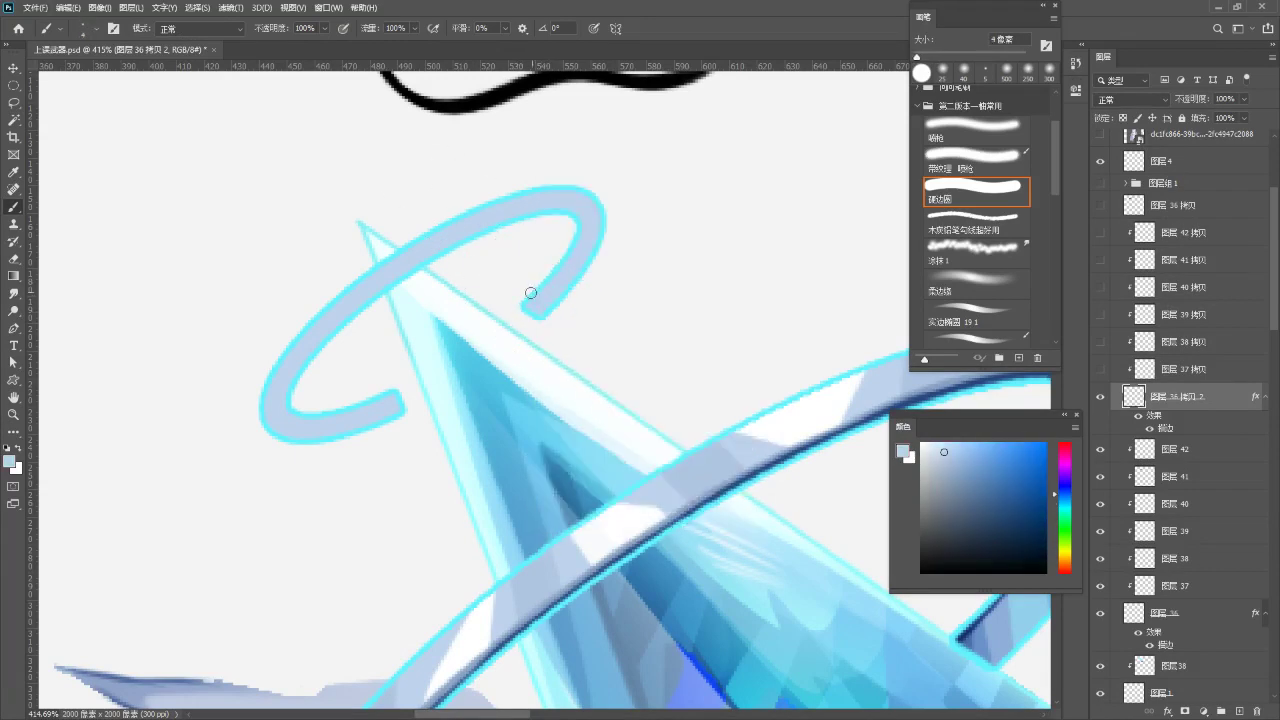
key("bracketleft")
key("bracketleft")
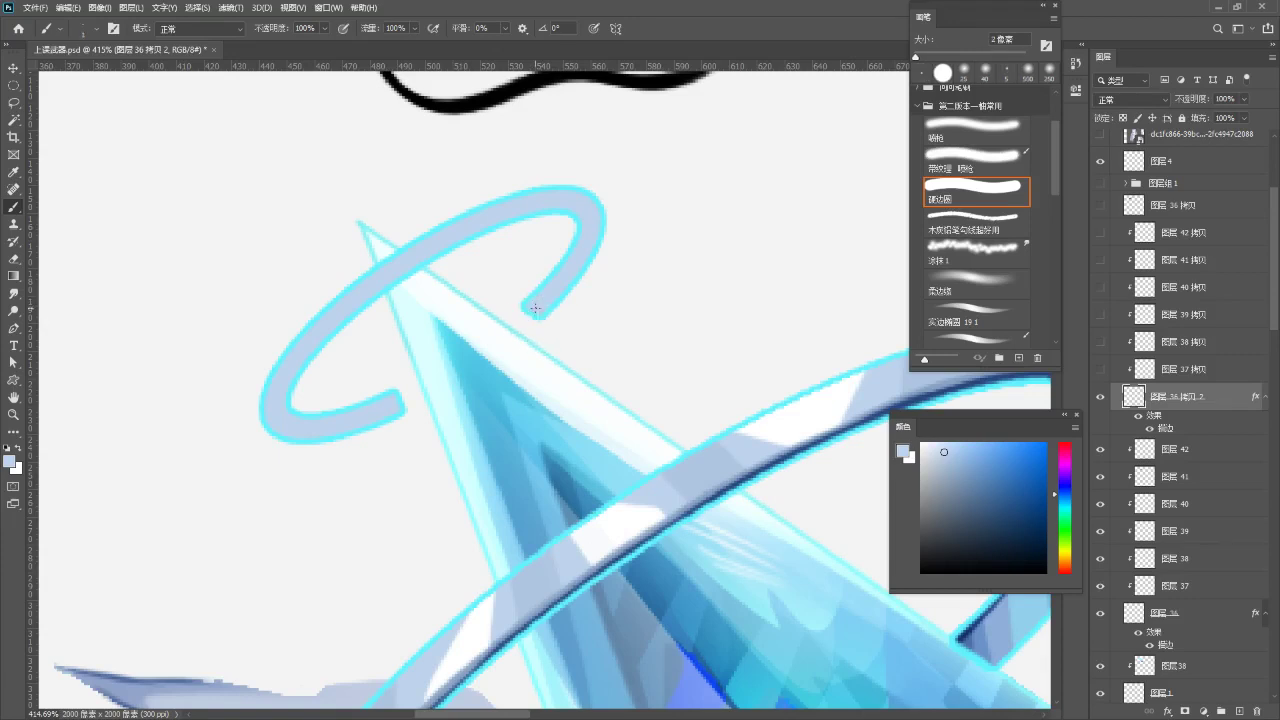
left_click_drag(514, 326, 534, 308)
- Turn off the brush's Shape Dynamics and extend the small ring's lower open end to the crystal's edge, cleaning up the join
key("F5")
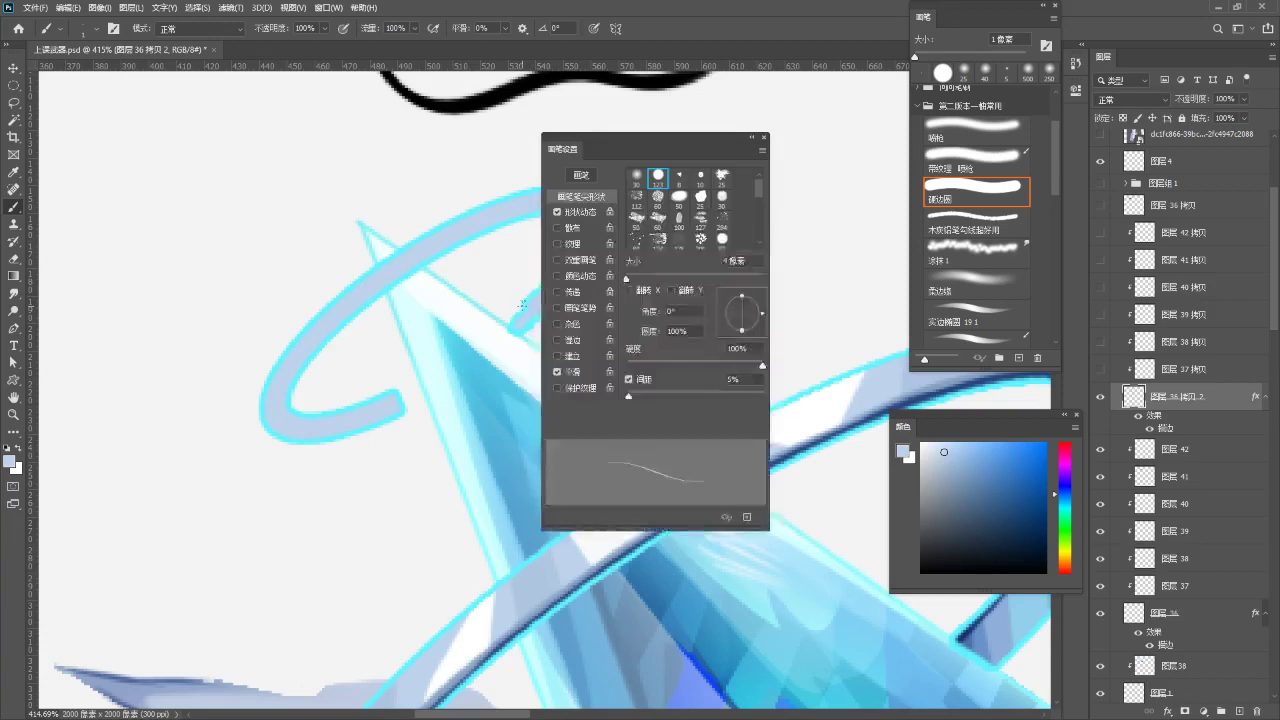
left_click(558, 214)
key("F5")
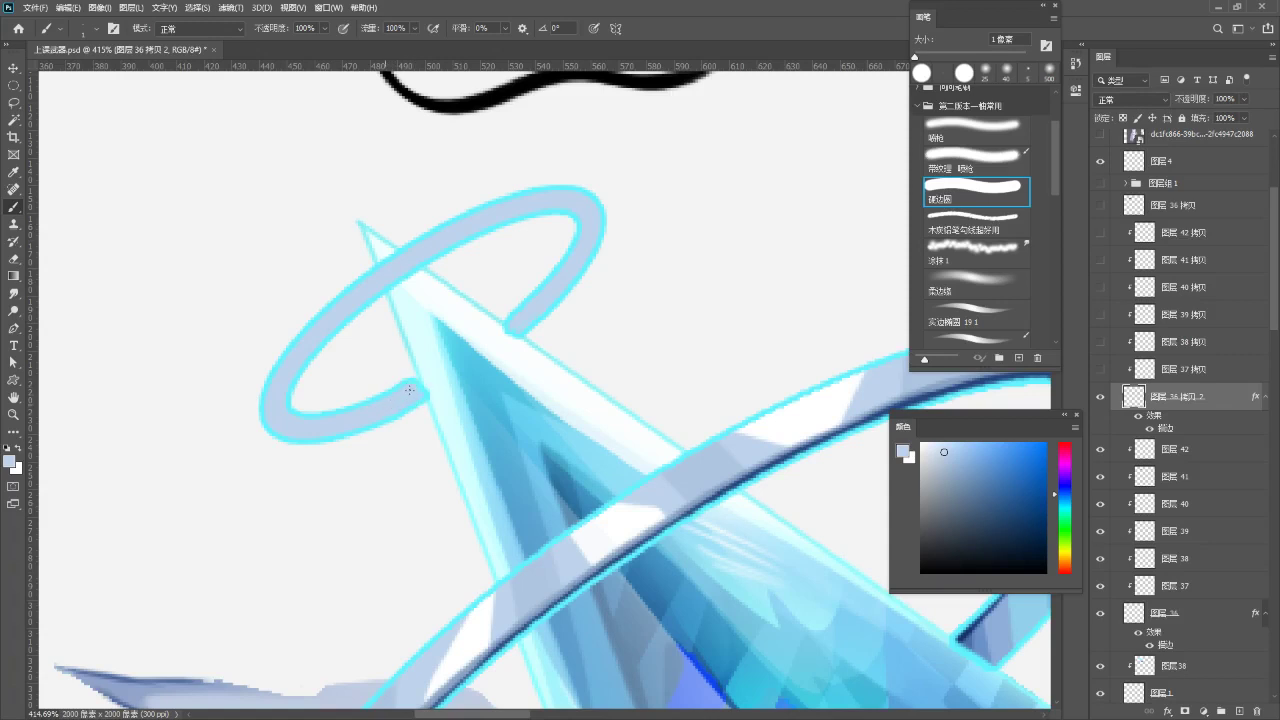
key("e")
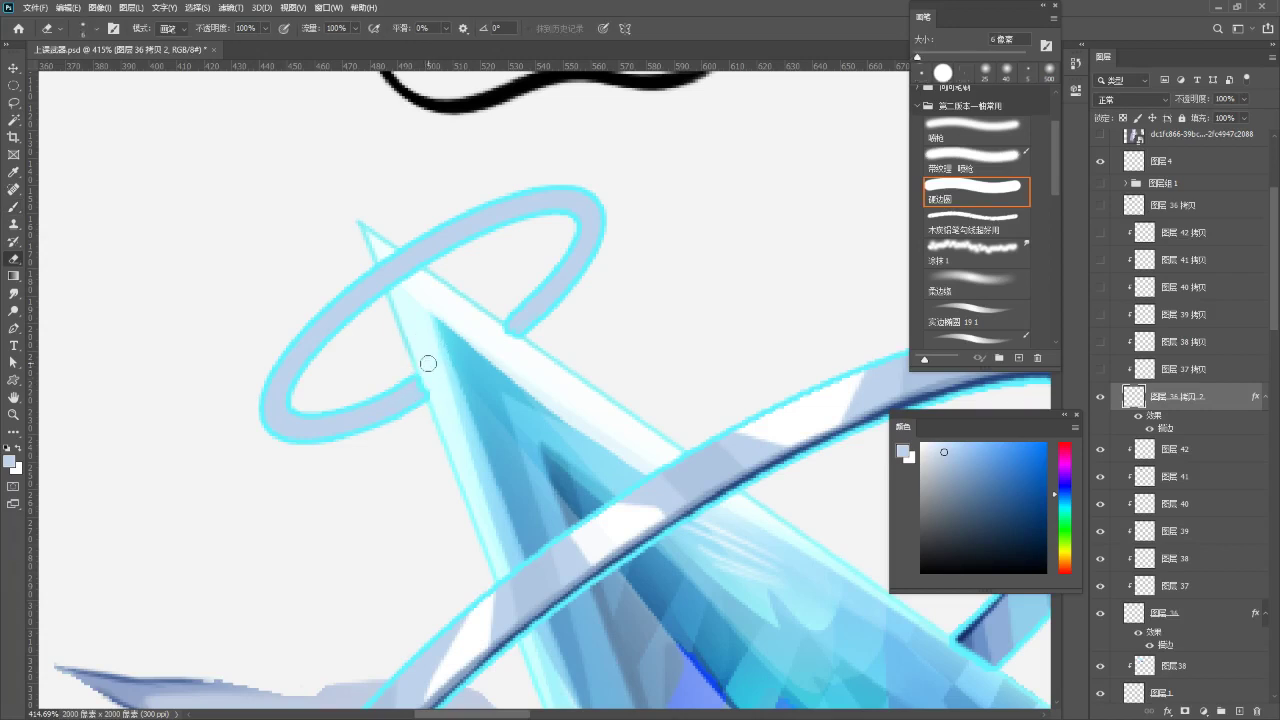
key("b")
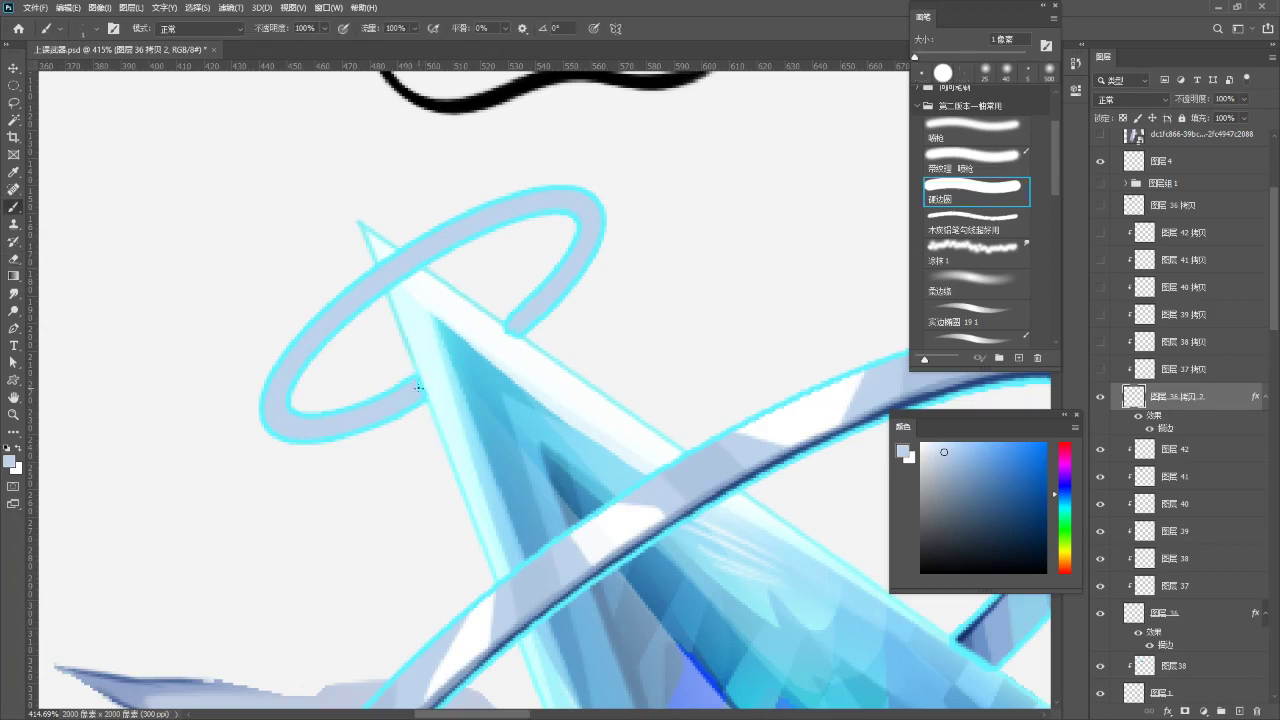
key("e")
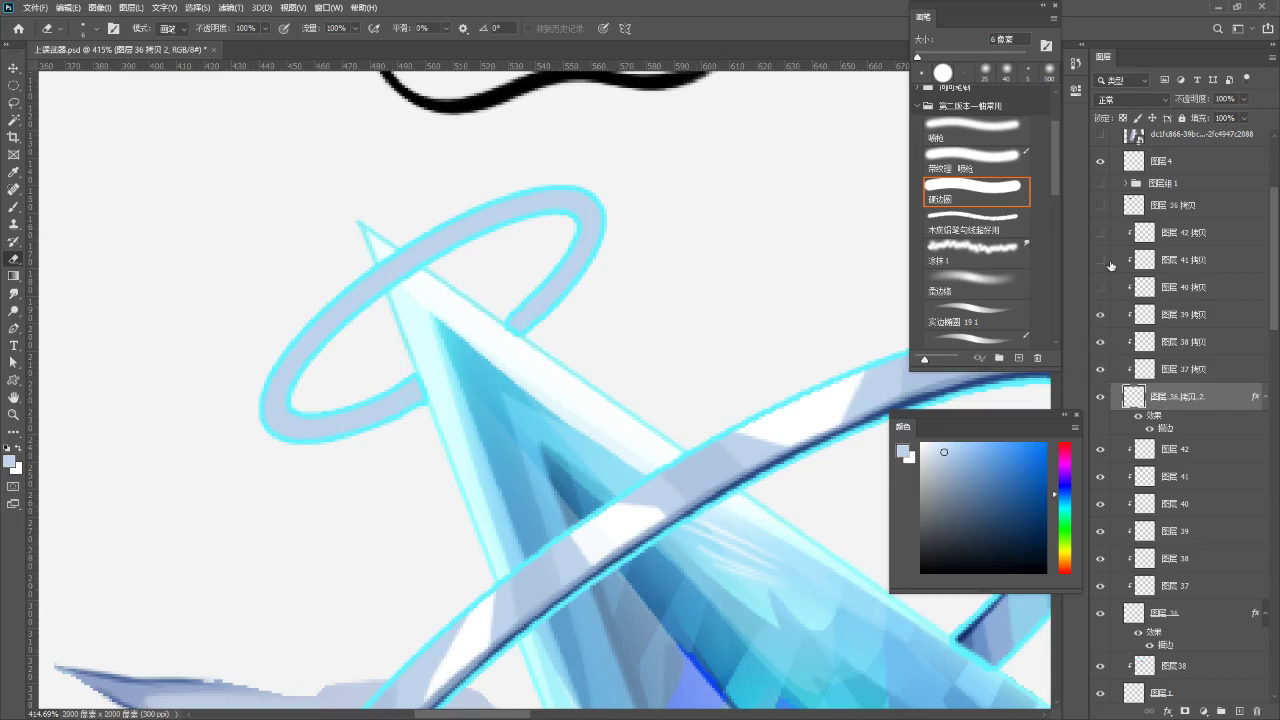
- Make all of the small ring's clipped shading layers visible again and hide the 图层 36 拷贝 layer
left_click(1100, 232)
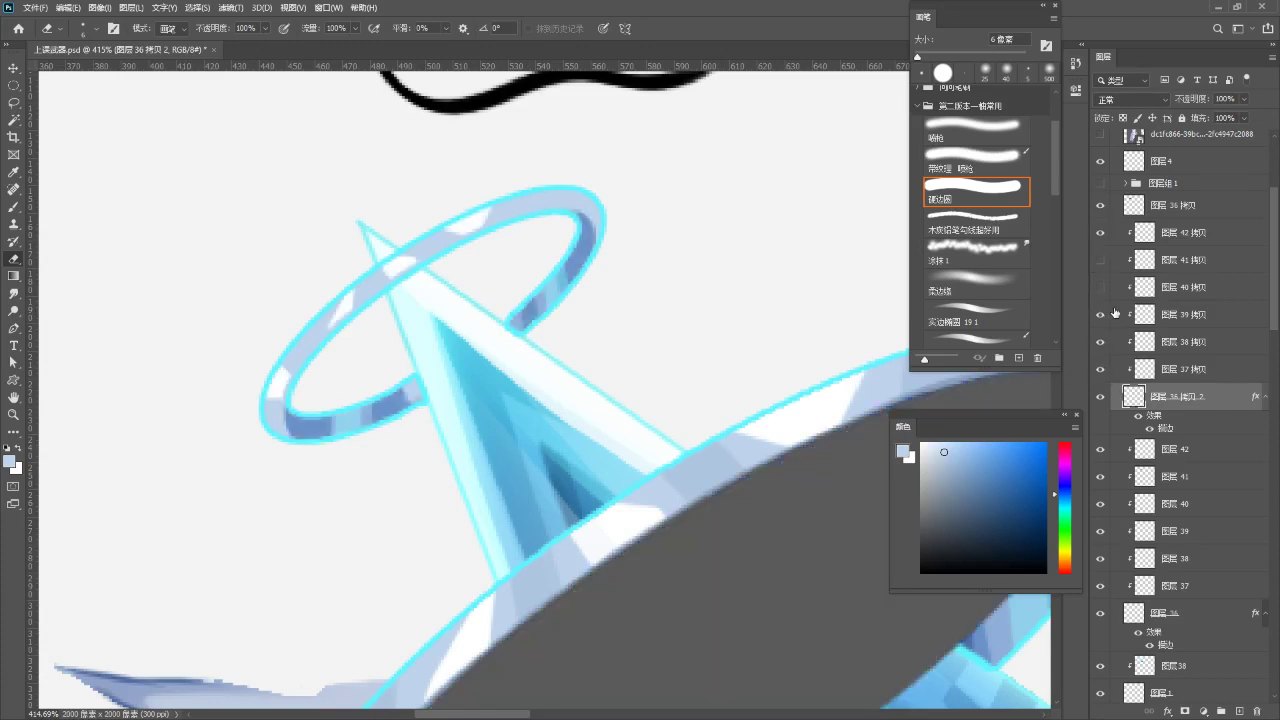
left_click(1101, 289)
left_click(1100, 261)
left_click(1101, 205)
left_click_drag(776, 357, 636, 378)
left_click_drag(761, 389, 522, 351)
left_click_drag(543, 217, 800, 250)
left_click_drag(610, 315, 566, 241)
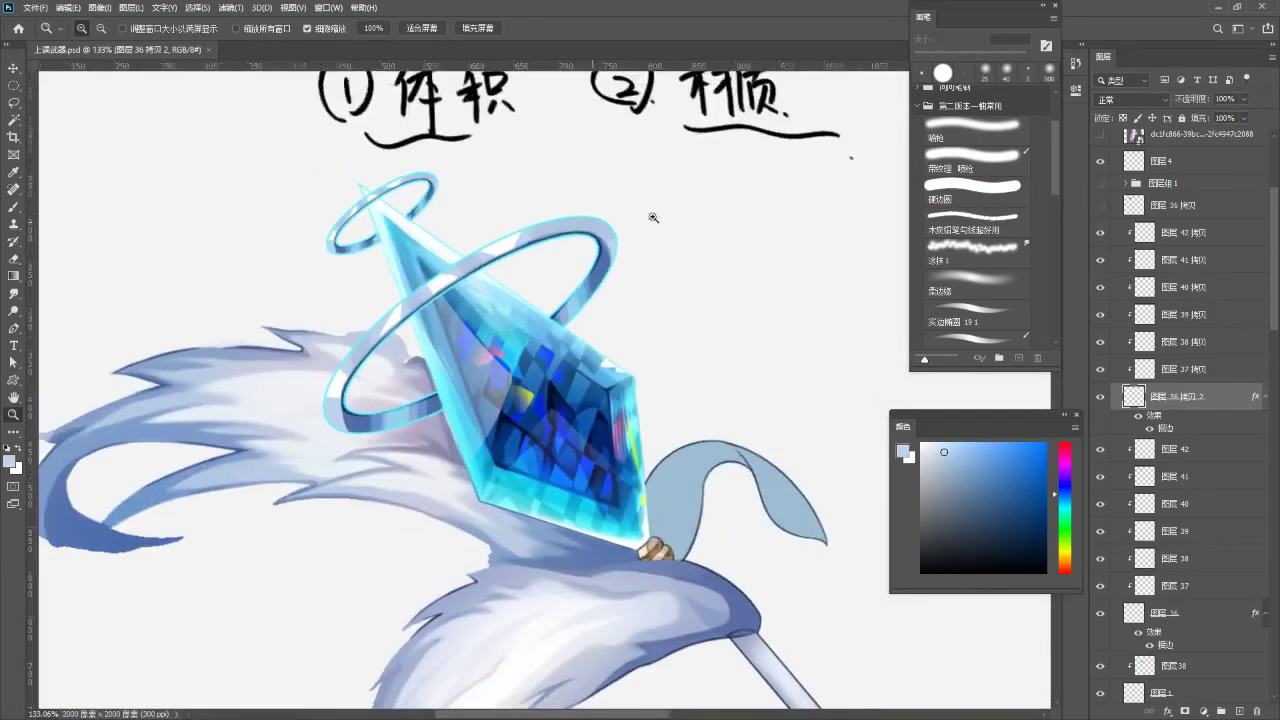
- Add a new empty layer above the small ring's clipped shading layers
left_click(1185, 235)
key("ctrl+shift+n")
key("Return")
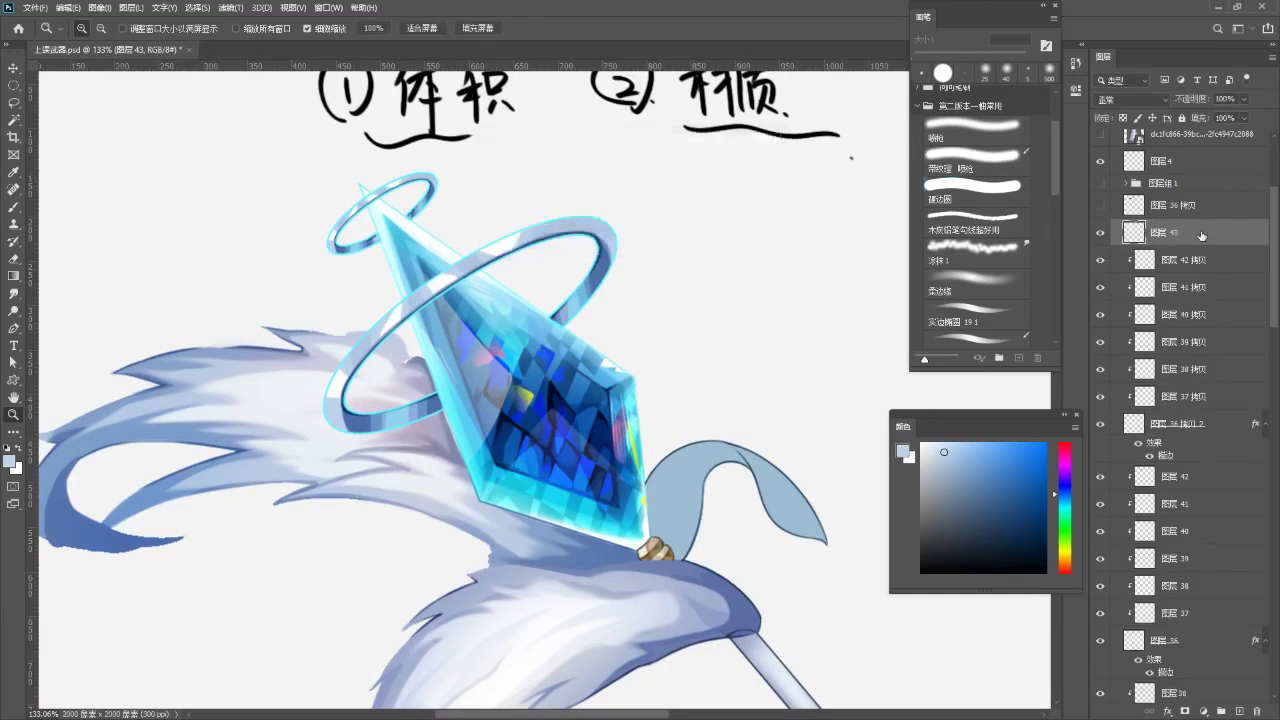
- Set up a vertical paint symmetry axis for the brush in the empty canvas area beside the staff
key("b")
mouse_move(669, 266)
left_mouse_down()
mouse_move(633, 258)
mouse_move(600, 277)
left_mouse_up()
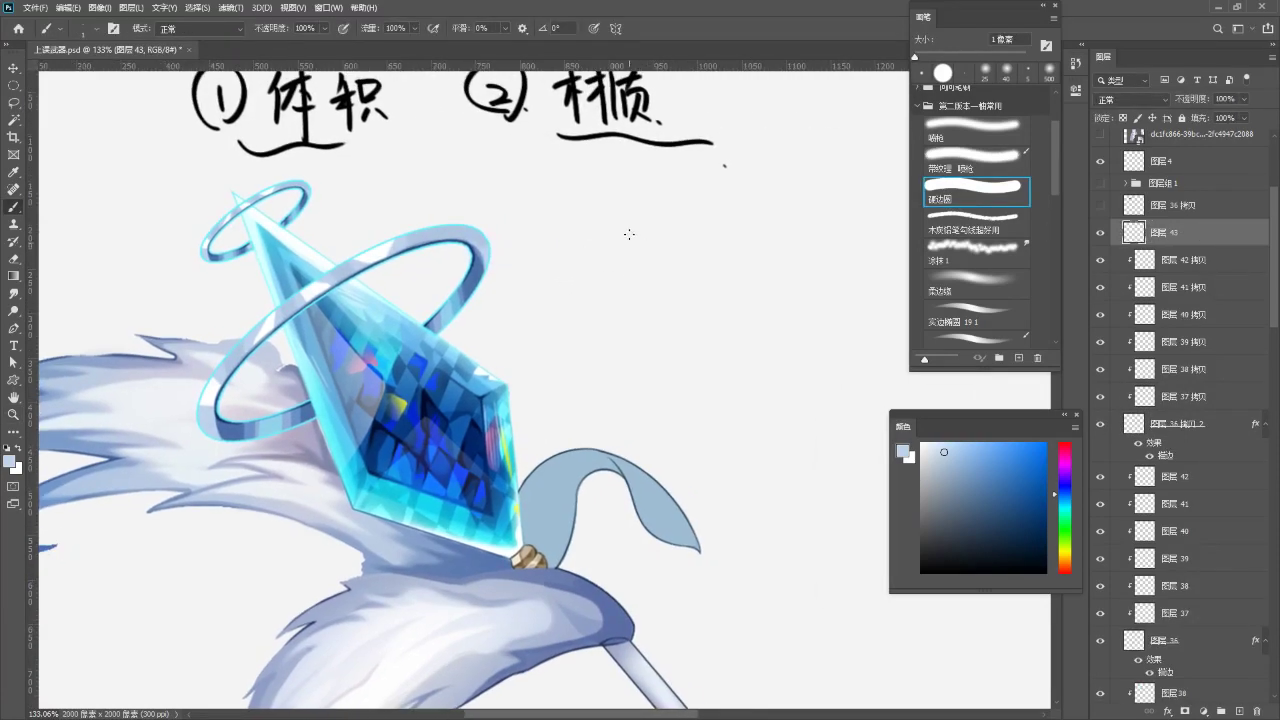
left_click(620, 29)
left_click(650, 80)
left_click_drag(741, 213, 757, 158)
left_click_drag(621, 327, 448, 316)
left_click_drag(561, 297, 625, 287)
key("Return")
- Try mirrored strokes along the symmetry axis and sample the ribbon's grey-blue as the brush colour
key("x")
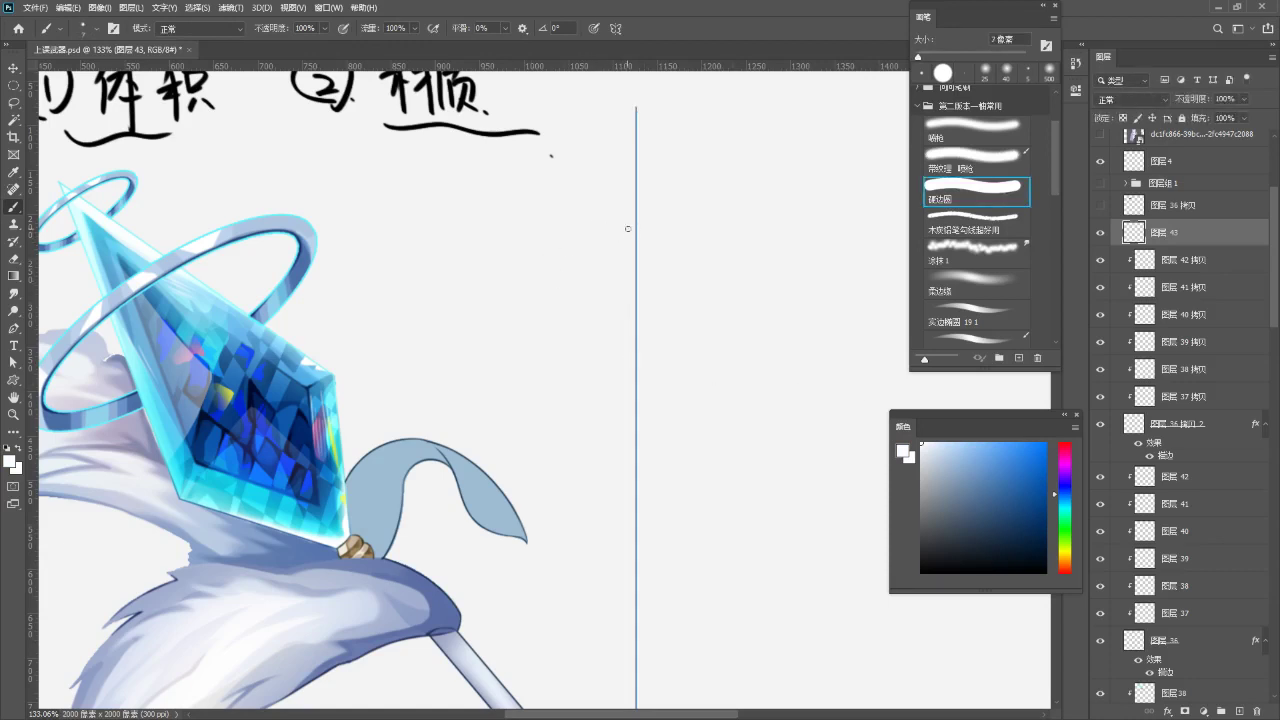
left_click_drag(634, 231, 586, 327)
key("ctrl+z")
left_click_drag(630, 204, 604, 308)
key("ctrl+z")
left_click(383, 507, "alt")
- Try sketching the concave upper edges of a four-pointed star with 6 px strokes mirrored across the symmetry axis
left_click_drag(635, 199, 606, 314)
key("ctrl+z")
key("ctrl+z")
mouse_move(635, 220)
left_mouse_down()
mouse_move(604, 314)
mouse_move(603, 297)
left_mouse_up()
key("ctrl+z")
mouse_move(635, 220)
left_mouse_down()
mouse_move(616, 284)
mouse_move(539, 316)
left_mouse_up()
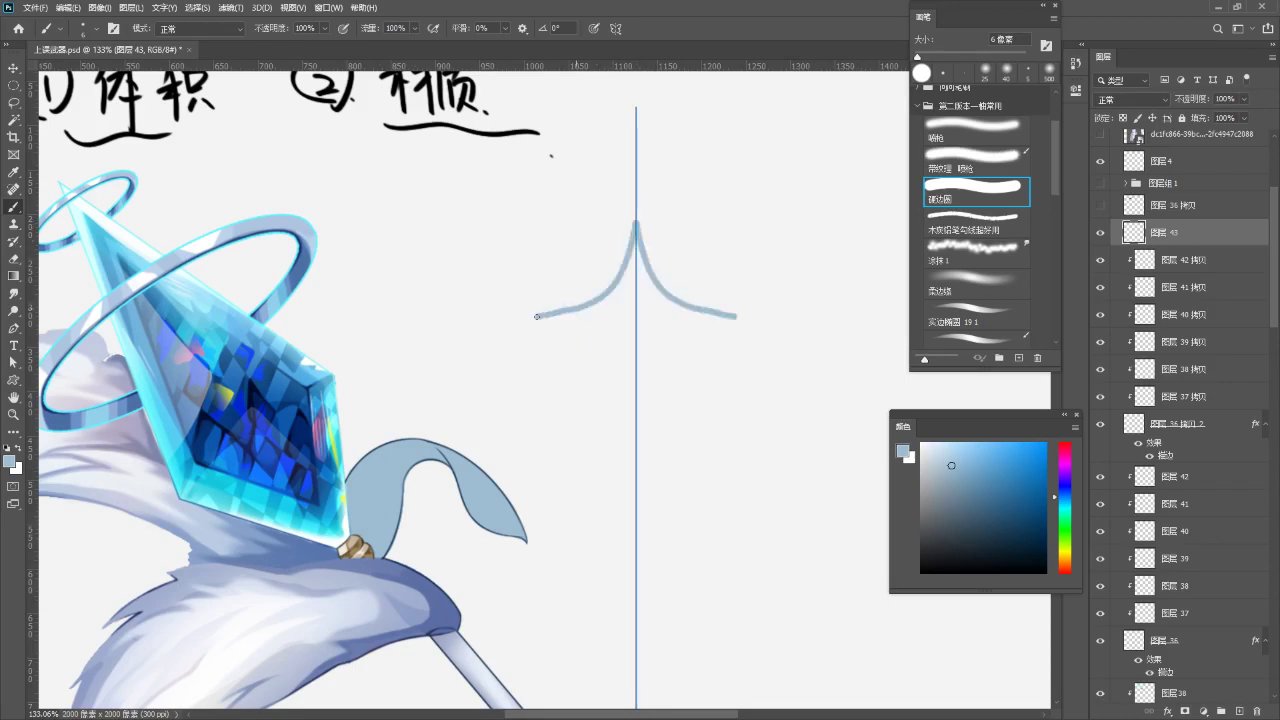
key("ctrl+z")
mouse_move(635, 220)
left_mouse_down()
mouse_move(536, 327)
mouse_move(573, 336)
mouse_move(528, 332)
mouse_move(588, 362)
left_mouse_up()
key("ctrl+z")
- Try mirrored curves from the star's side tips down to a long lower point on the symmetry axis
mouse_move(514, 330)
left_mouse_down()
mouse_move(614, 384)
mouse_move(592, 361)
mouse_move(620, 456)
left_mouse_up()
key("ctrl+z")
key("ctrl+z")
left_click_drag(516, 330, 618, 546)
key("ctrl+z")
left_click_drag(514, 329, 630, 588)
key("ctrl+z")
left_click_drag(514, 329, 630, 588)
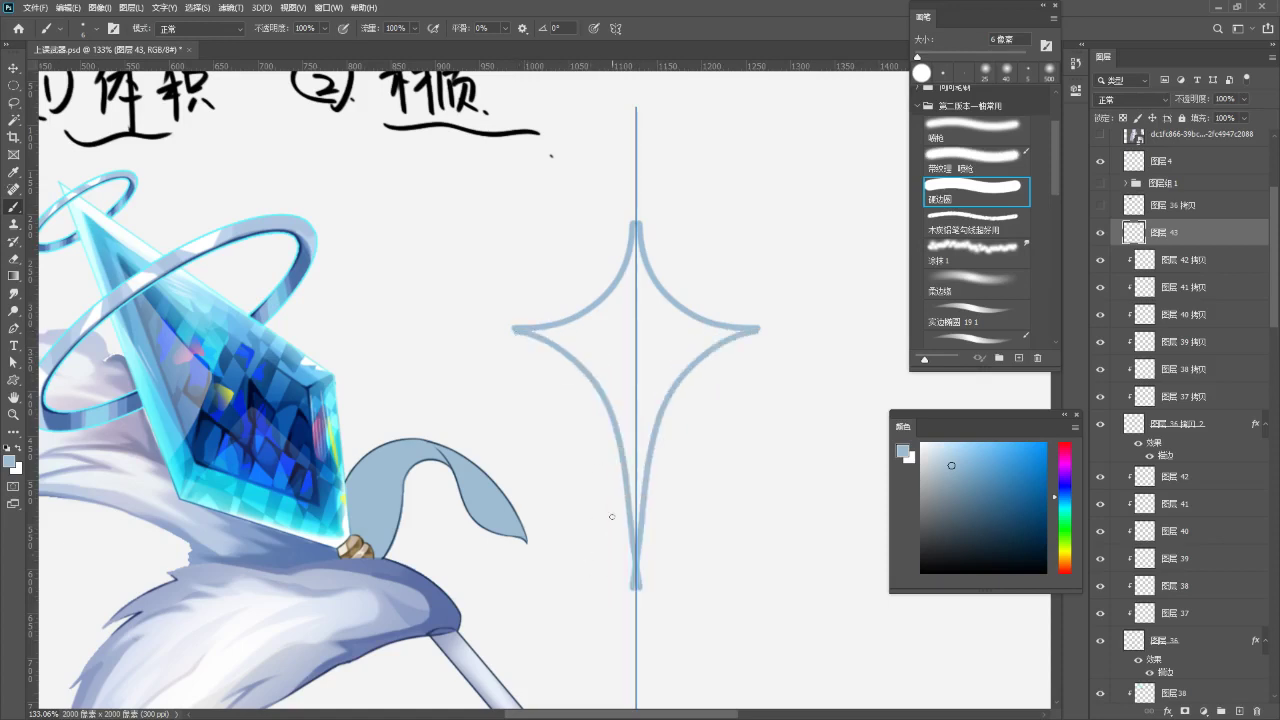
key("ctrl+z")
left_click_drag(514, 329, 630, 588)
key("ctrl+z")
left_click_drag(516, 330, 626, 613)
key("ctrl+z")
left_click_drag(516, 330, 628, 604)
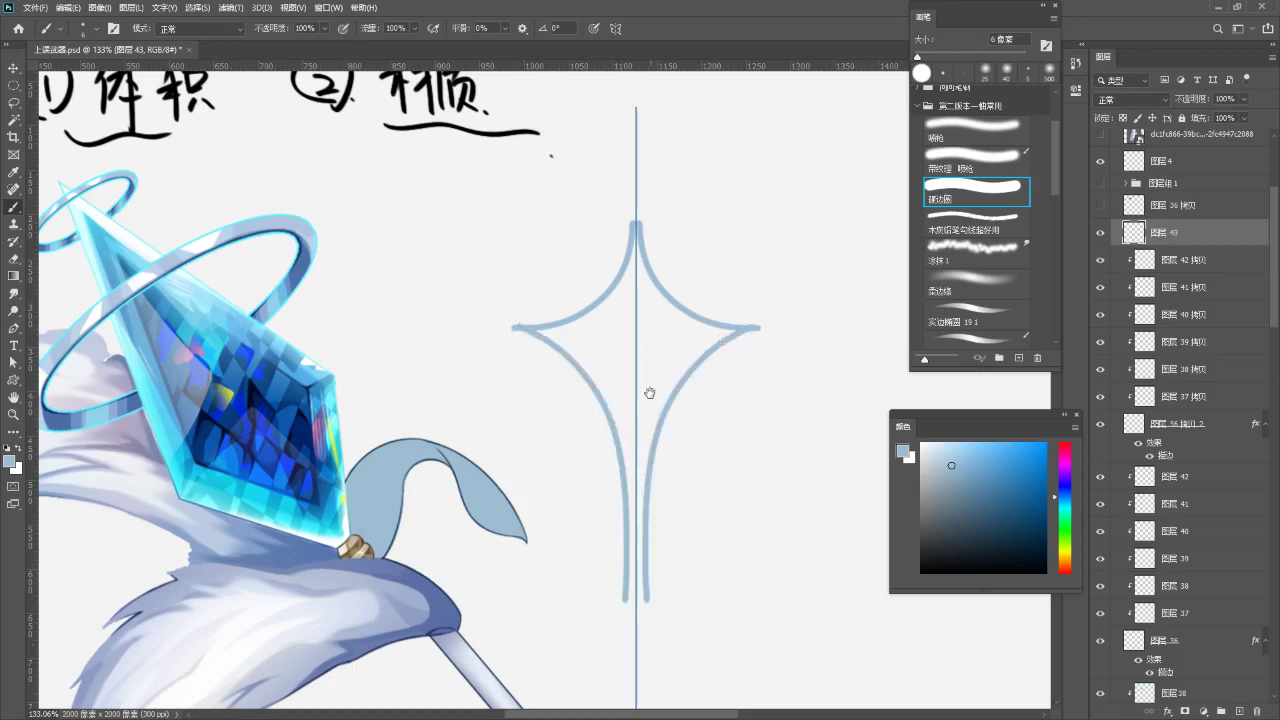
- Redraw the star outline's lower sides so they converge on the axis, and erase the excess at the lower tip
left_click_drag(648, 408, 600, 313)
key("ctrl+z")
left_click_drag(469, 233, 566, 540)
key("ctrl+z")
mouse_move(469, 233)
left_mouse_down()
mouse_move(572, 368)
mouse_move(577, 488)
left_mouse_up()
key("ctrl+z")
mouse_move(469, 235)
left_mouse_down()
mouse_move(570, 333)
mouse_move(561, 298)
mouse_move(579, 415)
left_mouse_up()
key("ctrl+z")
left_click_drag(560, 292, 580, 426)
key("ctrl+z")
left_click_drag(563, 292, 584, 502)
key("ctrl+z")
left_click_drag(563, 294, 584, 478)
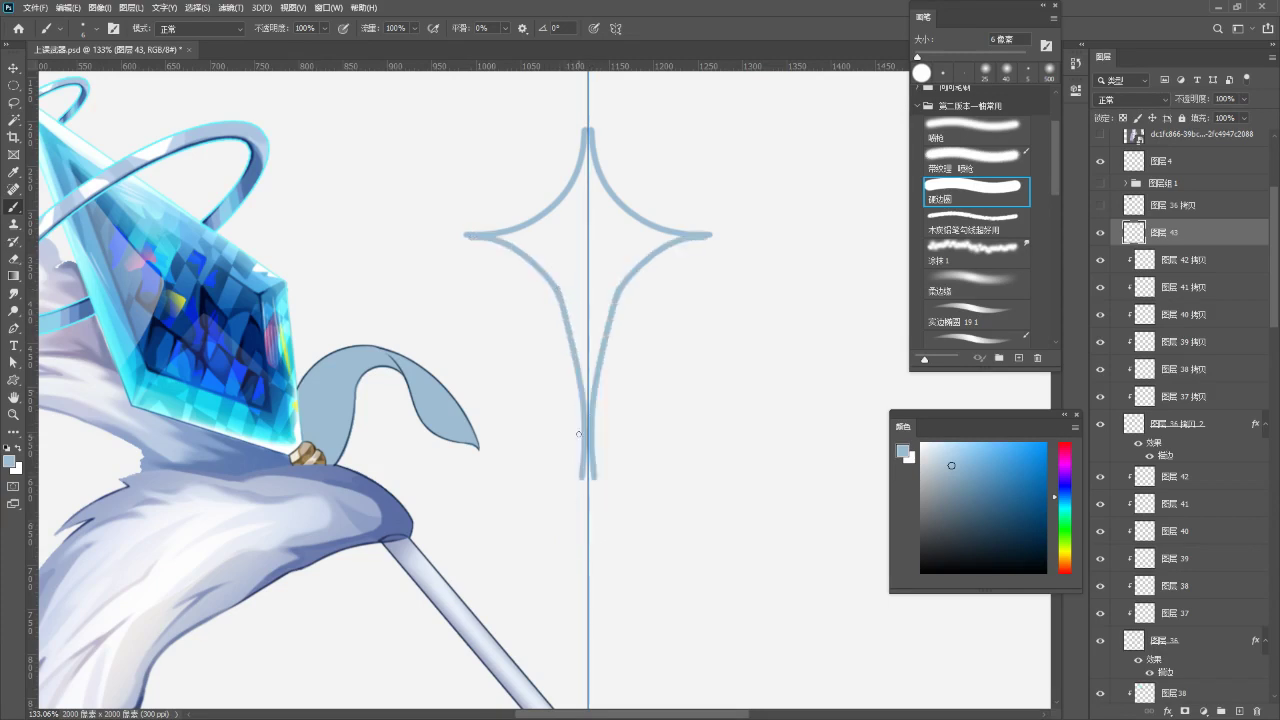
key("e")
left_click_drag(572, 428, 584, 494)
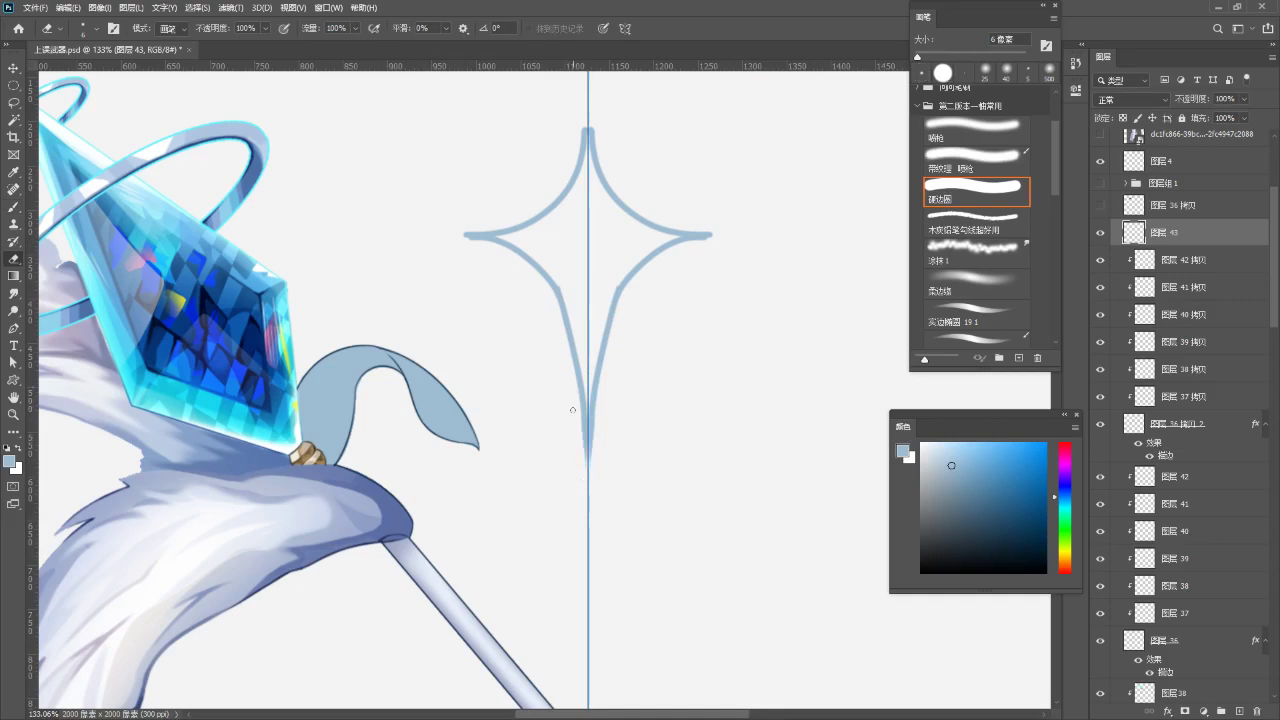
scroll(566, 400, "up", 3)
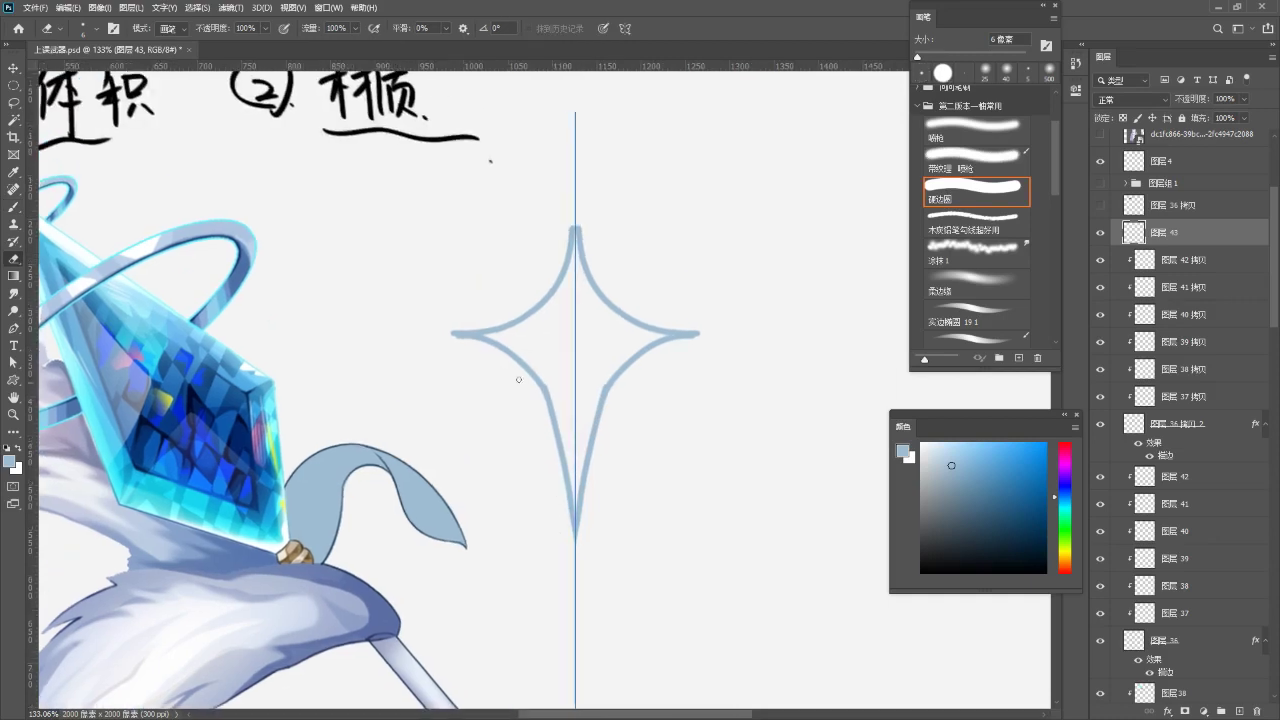
- Delete the sketched star outline from the new layer with a lasso selection
key("b")
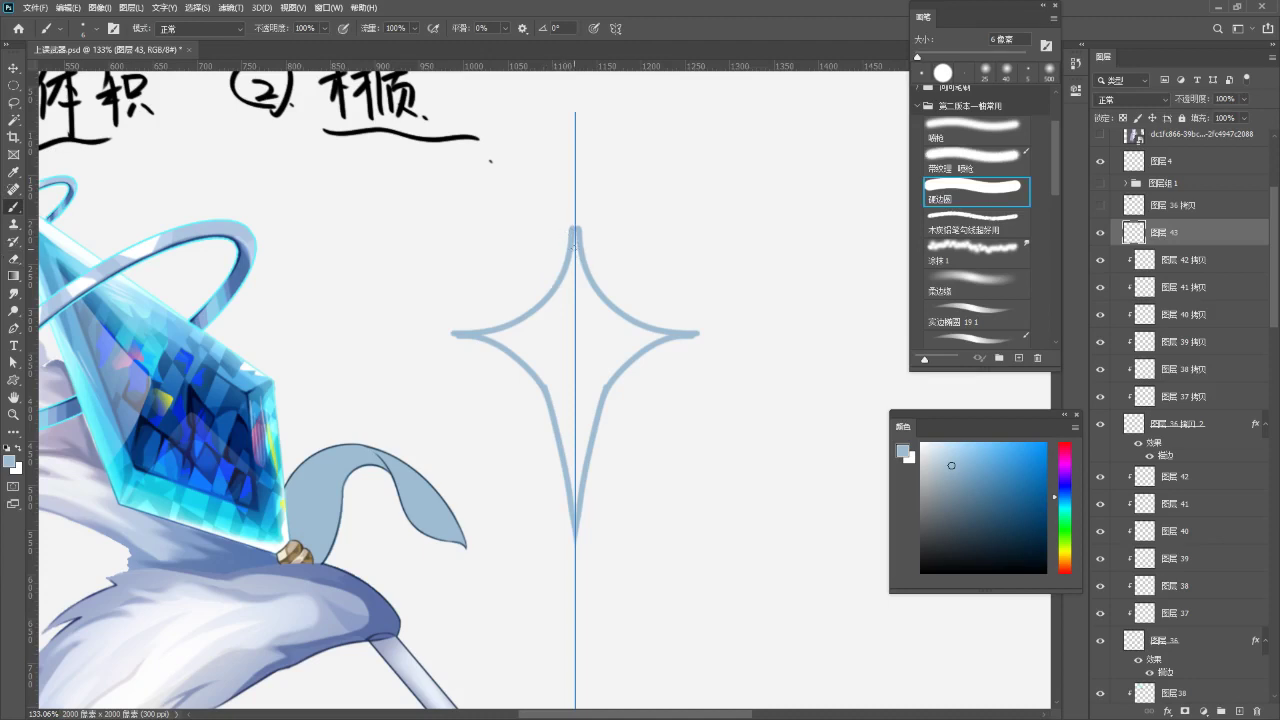
key("e")
key("l")
mouse_move(486, 200)
left_mouse_down()
mouse_move(480, 528)
mouse_move(596, 210)
left_mouse_up()
key("Delete")
key("ctrl+d")
key("b")
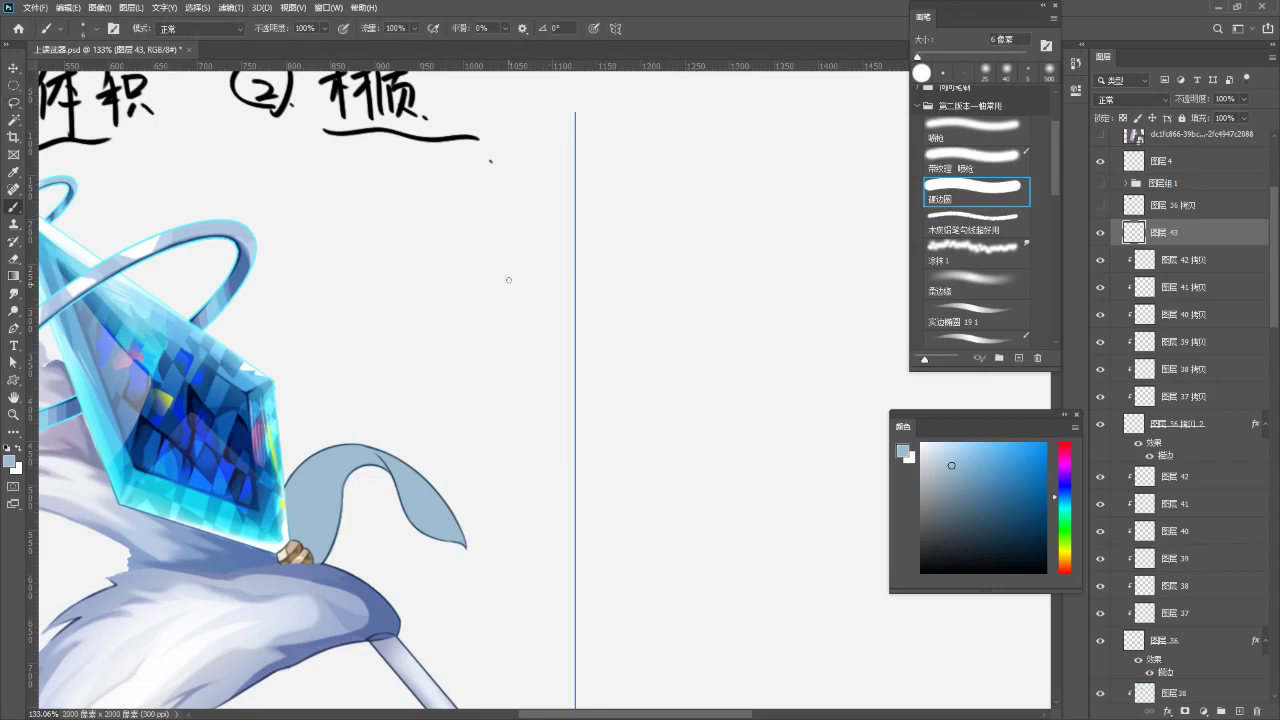
- Paint a solid grey-blue disc centred on the symmetry axis with a 250 px hard round brush
key("bracketright")
key("bracketright")
key("bracketright")
key("bracketright")
key("bracketright")
key("bracketright")
key("bracketright")
key("bracketright")
key("bracketright")
key("bracketright")
key("bracketright")
key("bracketright")
key("bracketright")
key("bracketright")
key("bracketright")
left_click(580, 333)
key("ctrl+z")
key("bracketleft")
key("bracketleft")
key("bracketleft")
key("bracketleft")
key("bracketleft")
key("bracketleft")
left_click(572, 336)
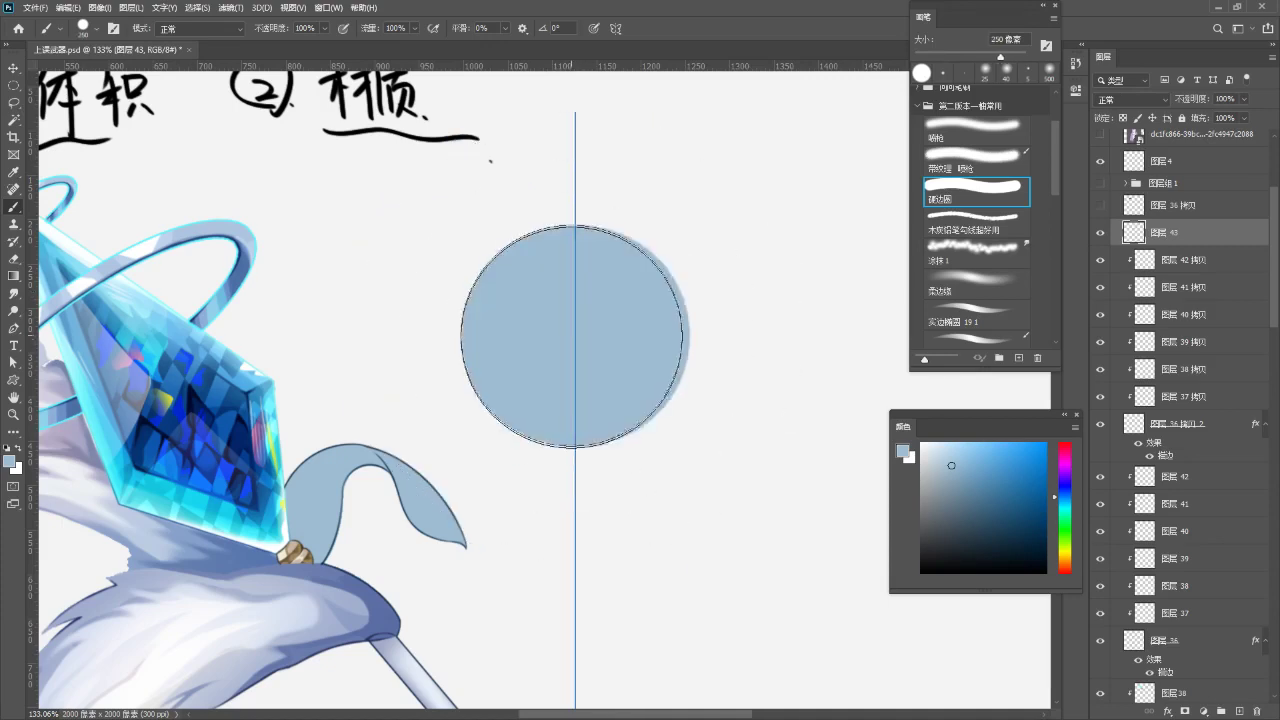
key("ctrl+z")
left_click_drag(572, 329, 572, 342)
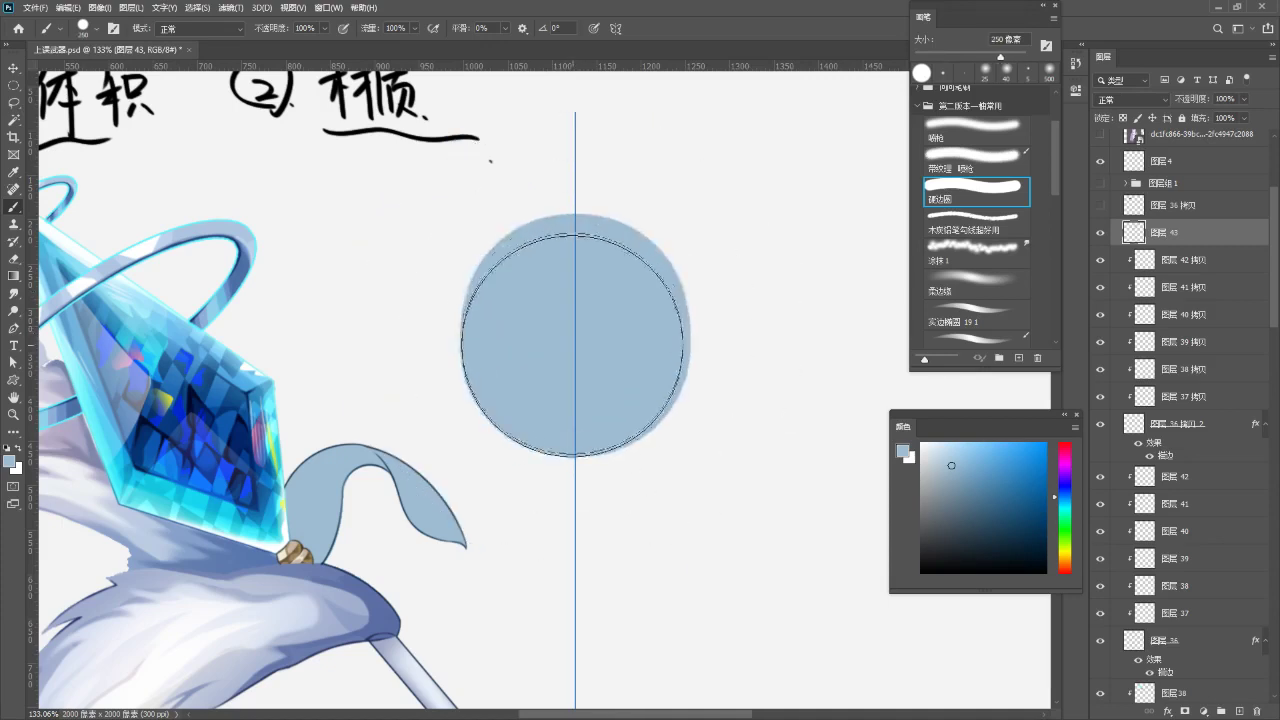
- Carve mirrored concave curves into the disc's upper half with a 40 px eraser to form a pointed upper tip
key("e")
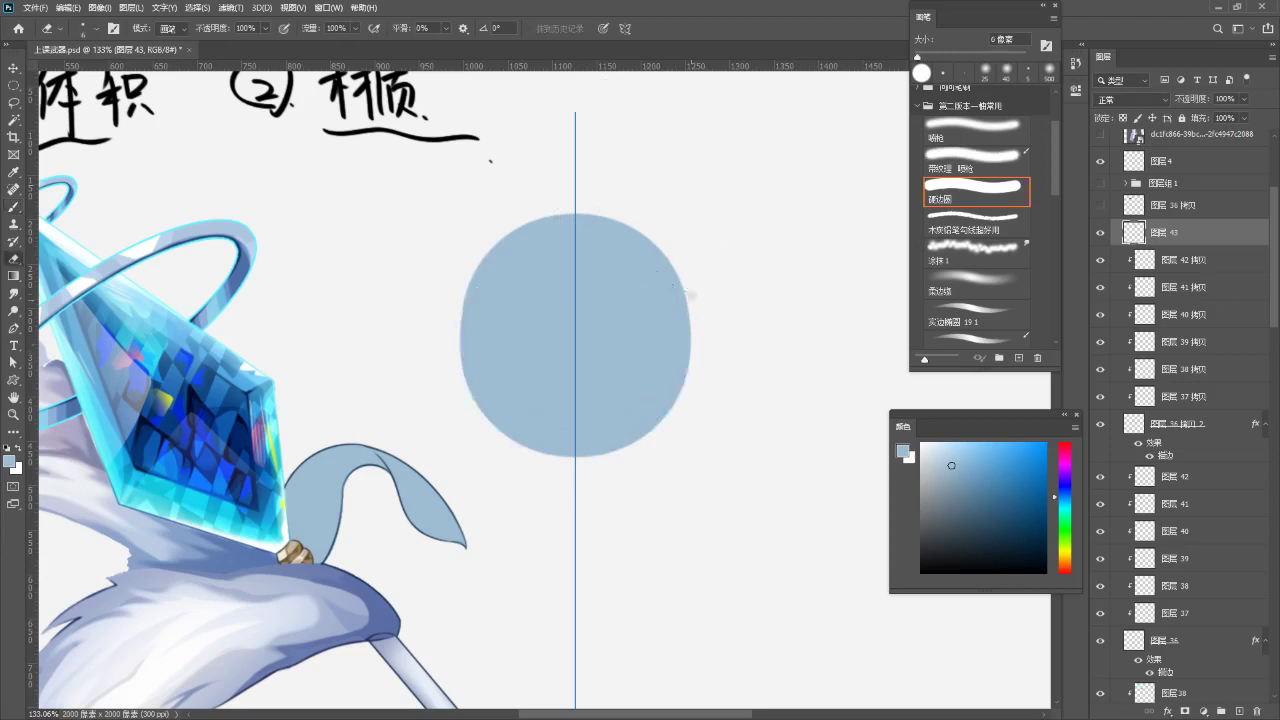
key("bracketright")
key("bracketright")
key("bracketright")
key("bracketright")
key("bracketright")
key("bracketright")
mouse_move(607, 206)
left_mouse_down()
mouse_move(606, 249)
mouse_move(686, 312)
left_mouse_up()
key("ctrl+z")
key("ctrl+z")
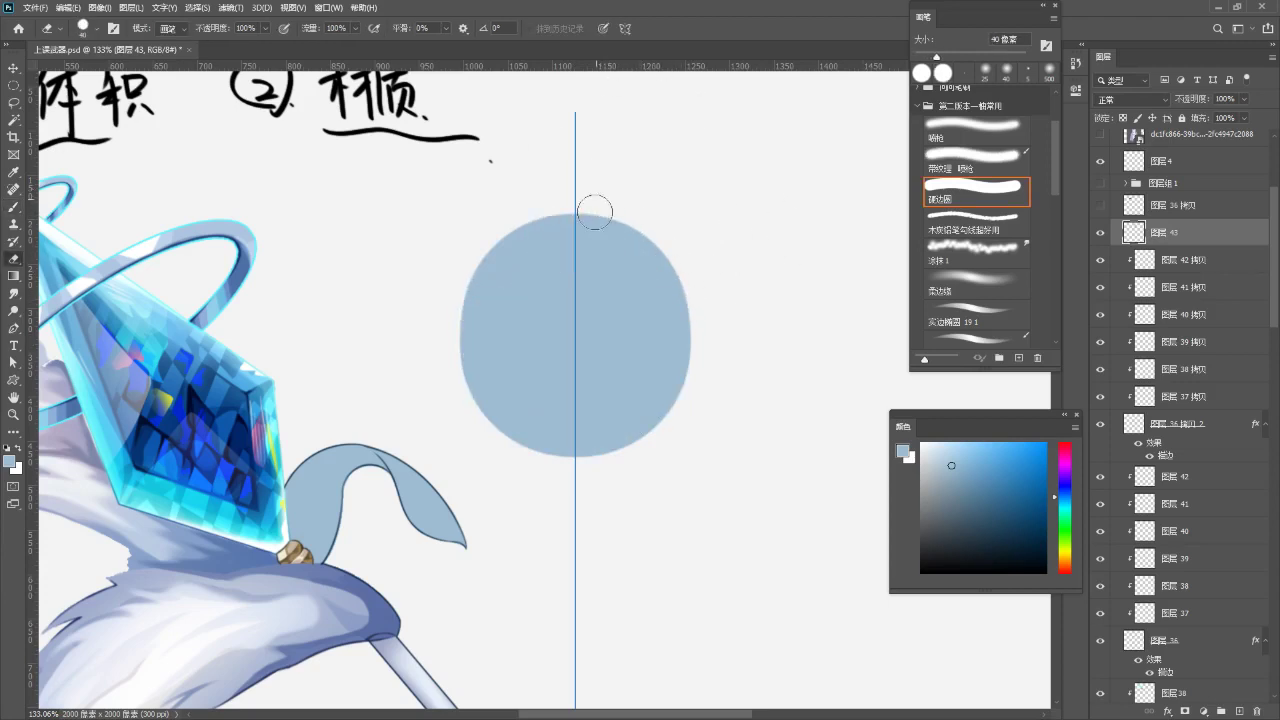
left_click_drag(596, 205, 688, 305)
key("ctrl+z")
mouse_move(598, 212)
left_mouse_down()
mouse_move(622, 292)
mouse_move(692, 292)
left_mouse_up()
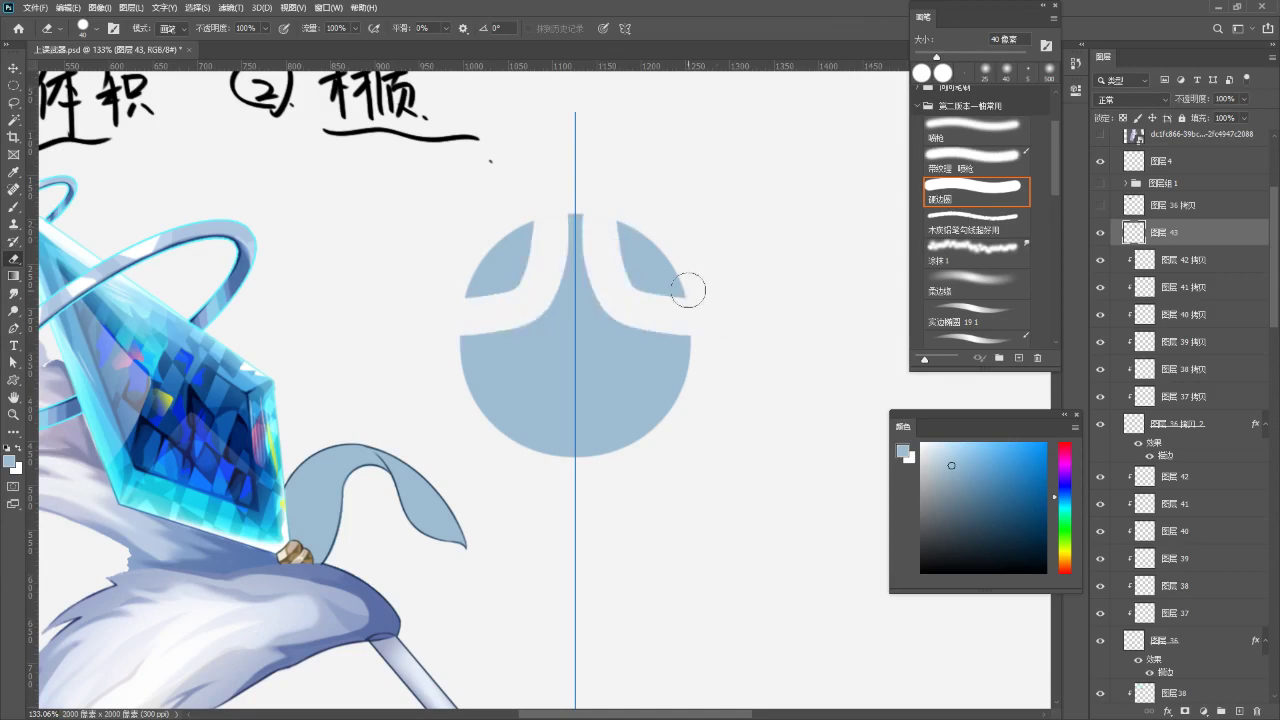
key("ctrl+z")
key("ctrl+shift+z")
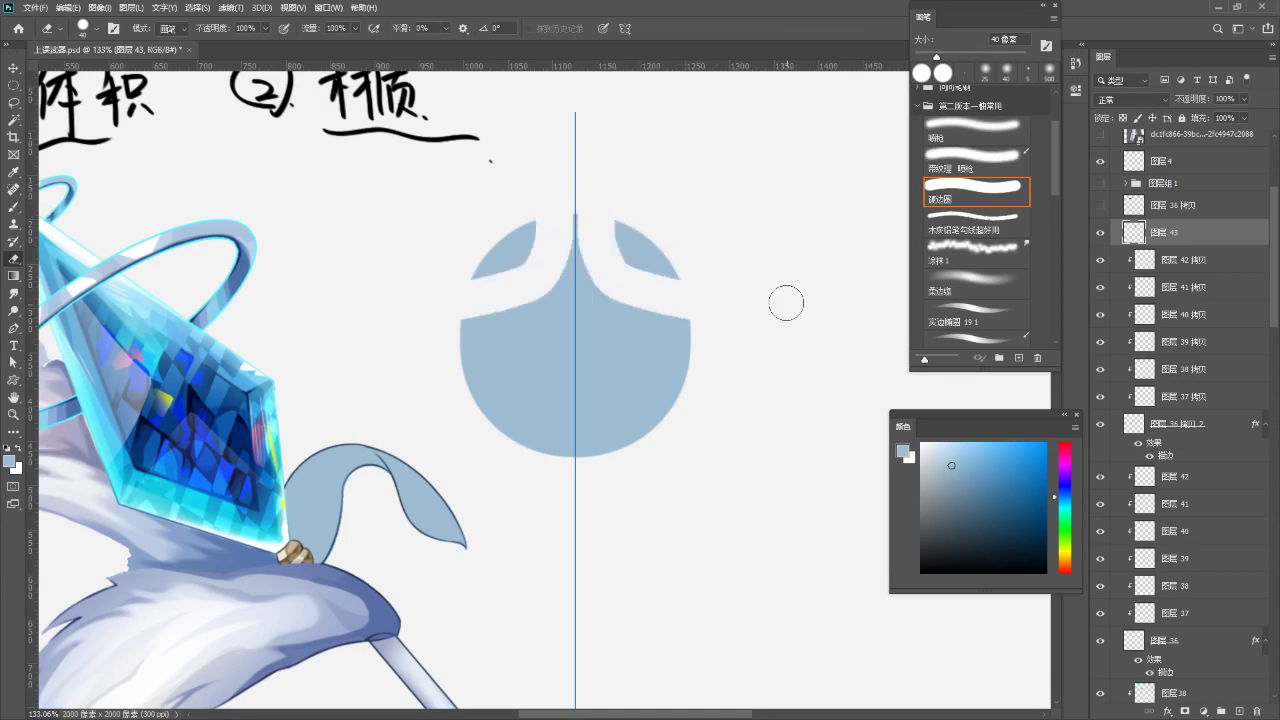
- Erase the leftover disc pieces on both sides of the star's upper tip using mirrored eraser strokes
key("ctrl+z")
key("ctrl+shift+z")
key("ctrl+z")
left_click_drag(594, 206, 714, 266)
key("ctrl+z")
mouse_move(590, 203)
left_mouse_down()
mouse_move(594, 236)
mouse_move(806, 294)
left_mouse_up()
left_click_drag(614, 209, 677, 277)
key("ctrl+z")
key("ctrl+z")
key("ctrl+shift+z")
key("ctrl+z")
mouse_move(598, 224)
left_mouse_down()
mouse_move(600, 240)
mouse_move(700, 285)
left_mouse_up()
mouse_move(629, 206)
left_mouse_down()
mouse_move(660, 258)
mouse_move(606, 296)
left_mouse_up()
- Carve mirrored concave curves into the disc's lower half with a 25 px eraser to form a four-pointed star
key("bracketleft")
key("bracketleft")
key("bracketleft")
key("ctrl+z")
mouse_move(595, 238)
left_mouse_down()
mouse_move(606, 280)
mouse_move(682, 305)
mouse_move(597, 257)
mouse_move(717, 307)
mouse_move(617, 363)
left_mouse_up()
key("ctrl+z")
key("ctrl+z")
mouse_move(708, 334)
left_mouse_down()
mouse_move(672, 327)
mouse_move(600, 555)
left_mouse_up()
key("ctrl+z")
mouse_move(691, 324)
left_mouse_down()
mouse_move(586, 406)
mouse_move(596, 540)
left_mouse_up()
key("ctrl+z")
mouse_move(696, 326)
left_mouse_down()
mouse_move(594, 400)
mouse_move(590, 452)
left_mouse_up()
mouse_move(685, 338)
left_mouse_down()
mouse_move(591, 473)
mouse_move(657, 401)
left_mouse_up()
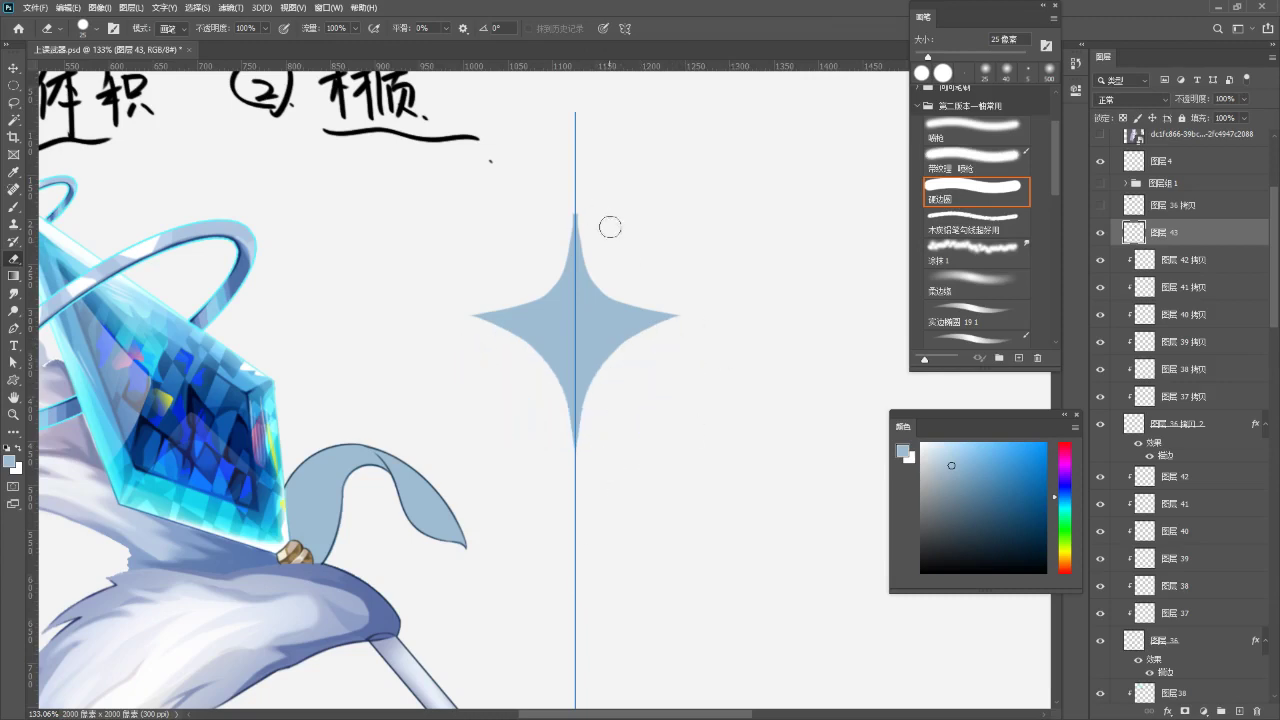
- Stretch the star downward with Free Transform to about 123% of its height
key("ctrl+t")
scroll(711, 289, "down", 2)
left_click_drag(567, 507, 571, 592)
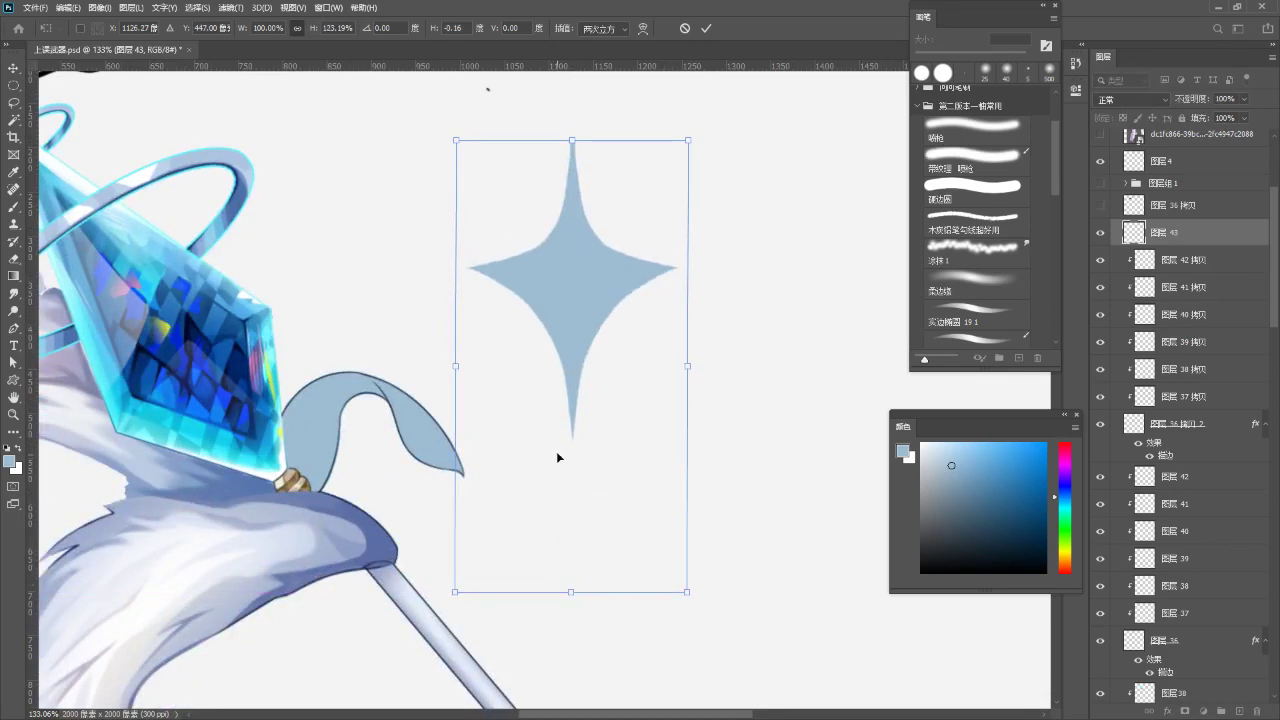
key("Return")
- Slim the star's lower half with mirrored eraser strokes running from the side tips toward the axis
key("e")
scroll(543, 366, "up", 2)
left_click_drag(473, 326, 543, 425)
key("ctrl+z")
mouse_move(472, 325)
left_mouse_down()
mouse_move(546, 377)
mouse_move(566, 539)
left_mouse_up()
key("ctrl+z")
mouse_move(471, 327)
left_mouse_down()
mouse_move(540, 383)
mouse_move(532, 547)
left_mouse_up()
- Smooth the corners on the star's lower inner curves with a 9 px hard round brush
key("b")
key("bracketleft")
key("bracketleft")
key("bracketleft")
key("bracketleft")
key("bracketleft")
key("bracketleft")
key("bracketleft")
key("bracketleft")
key("bracketleft")
key("bracketleft")
key("bracketleft")
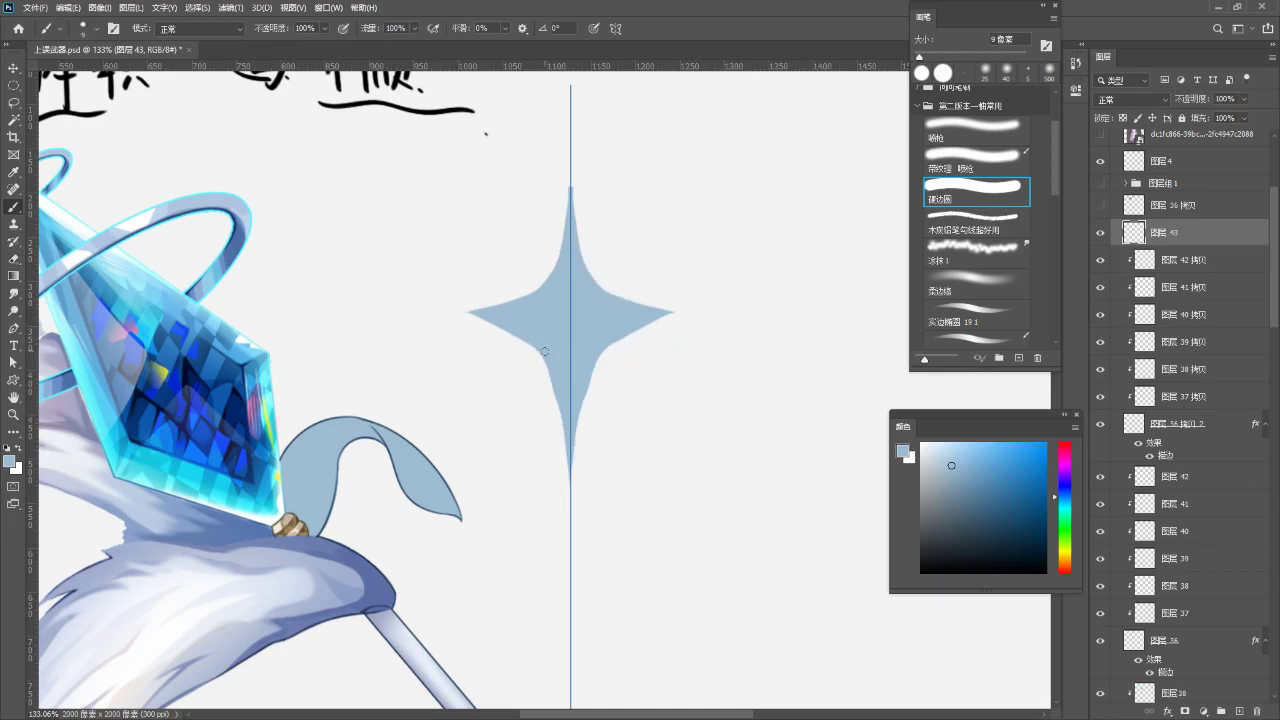
key("F5")
left_click(558, 212)
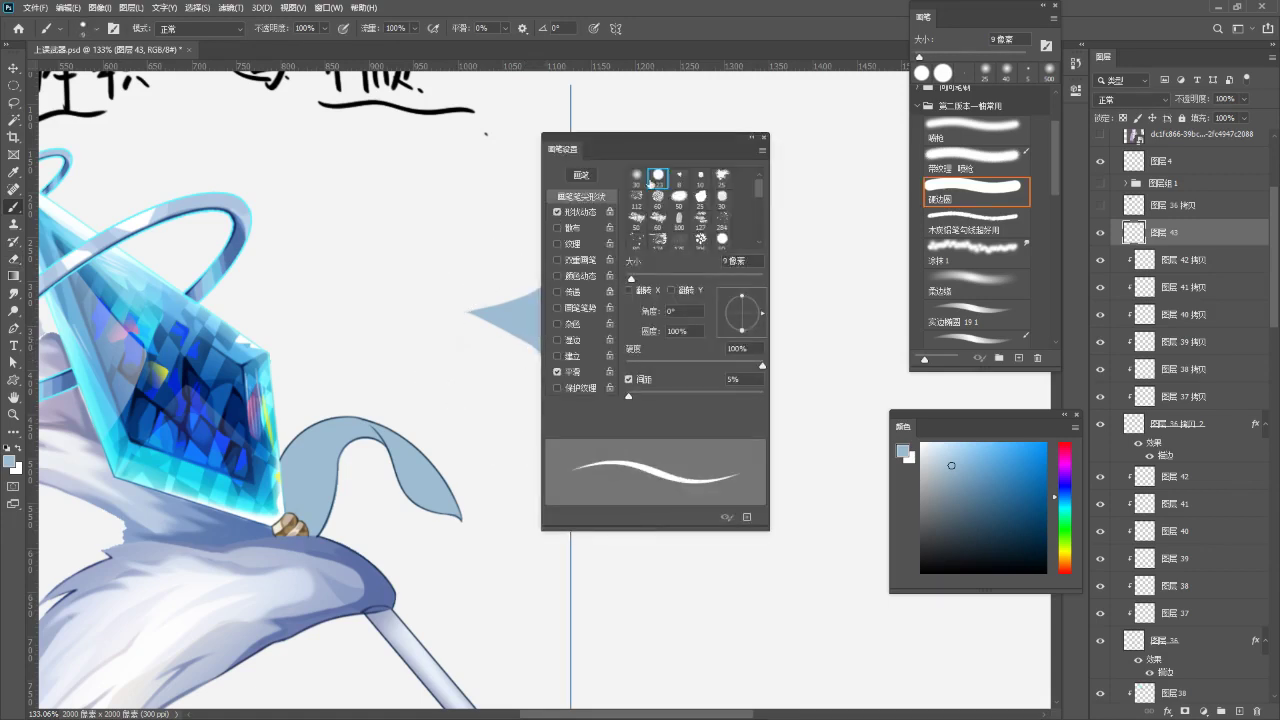
left_click(764, 140)
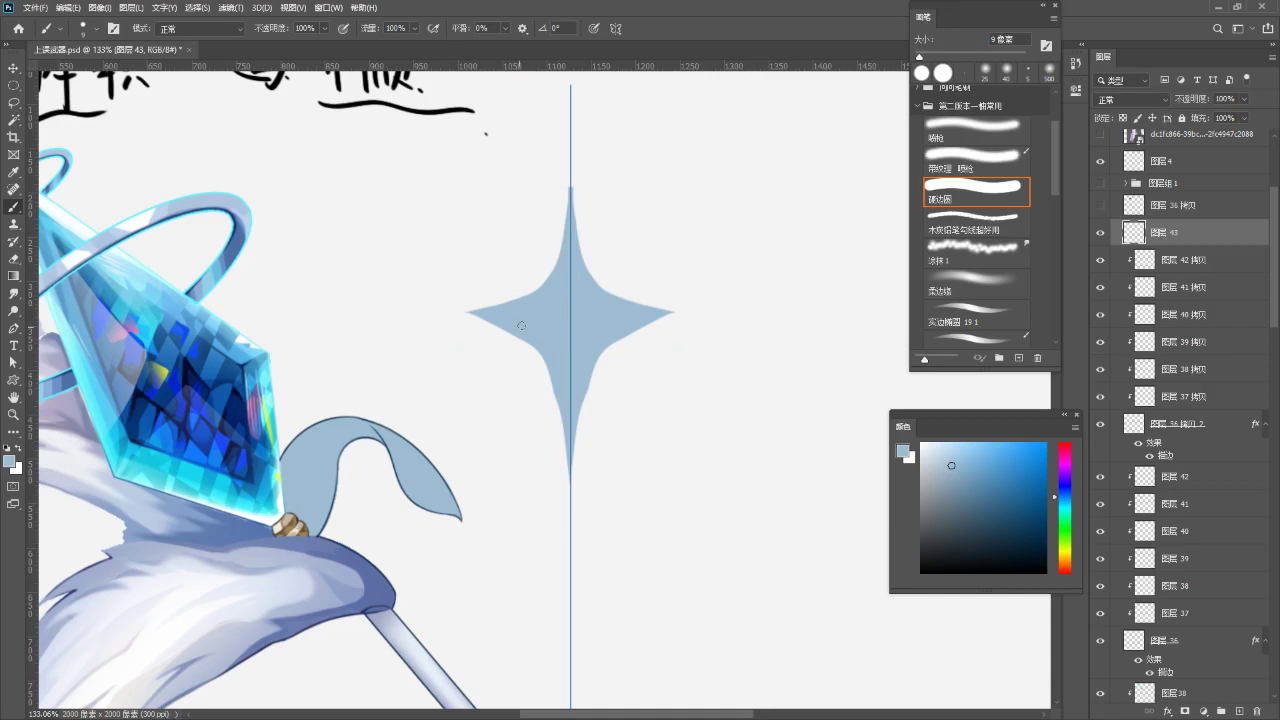
key("e")
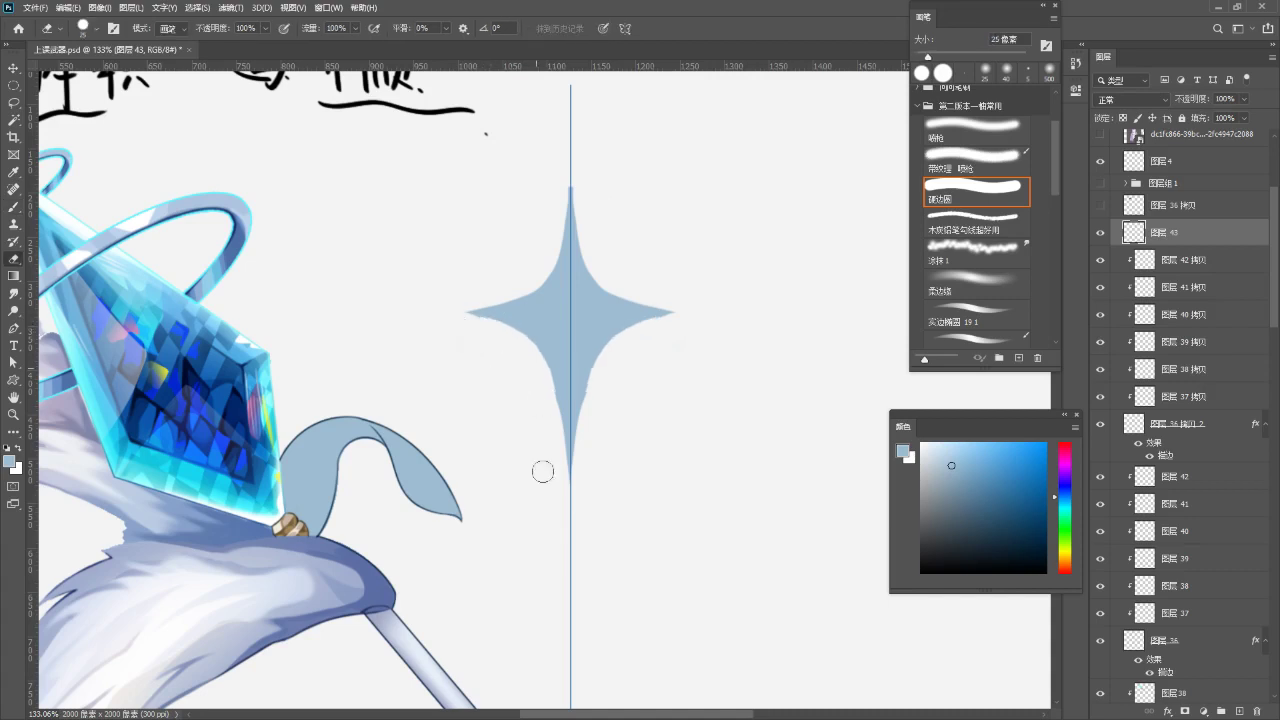
- Lengthen the star's lower point along the axis with mirrored brush strokes and trim its end with the eraser
key("b")
left_click_drag(542, 348, 567, 513)
key("ctrl+z")
key("ctrl+z")
left_click_drag(557, 402, 568, 536)
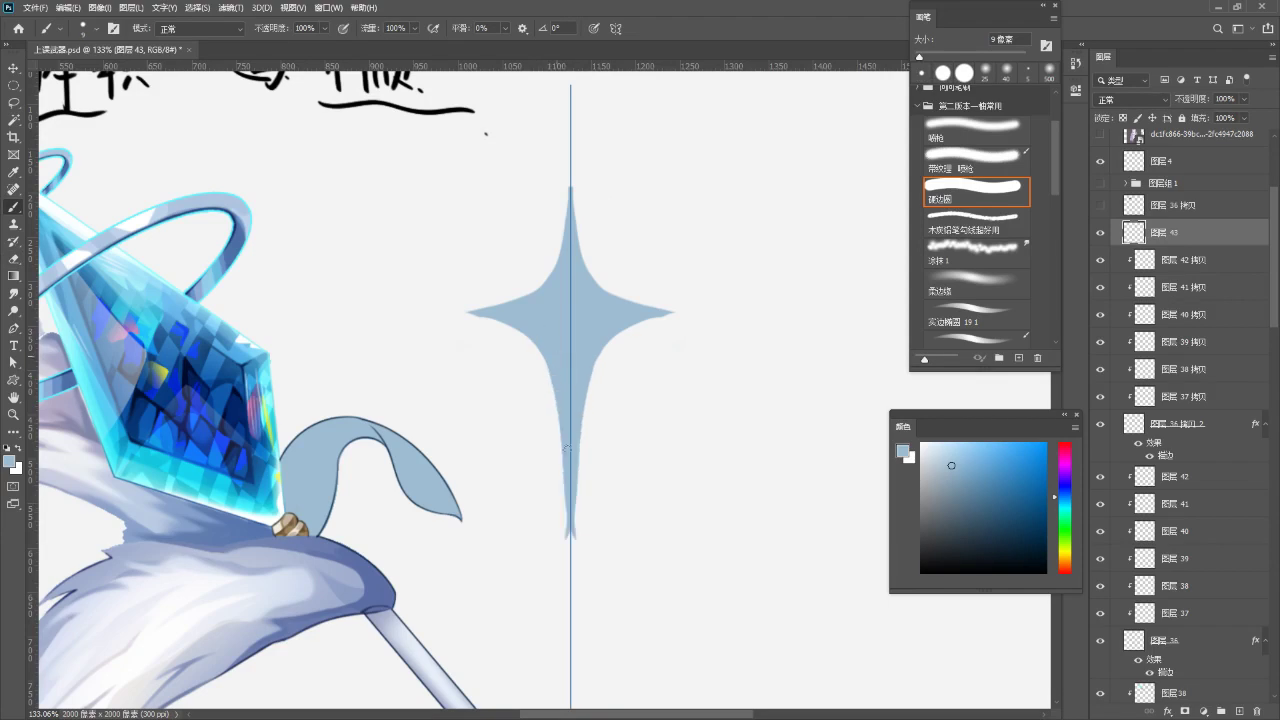
key("e")
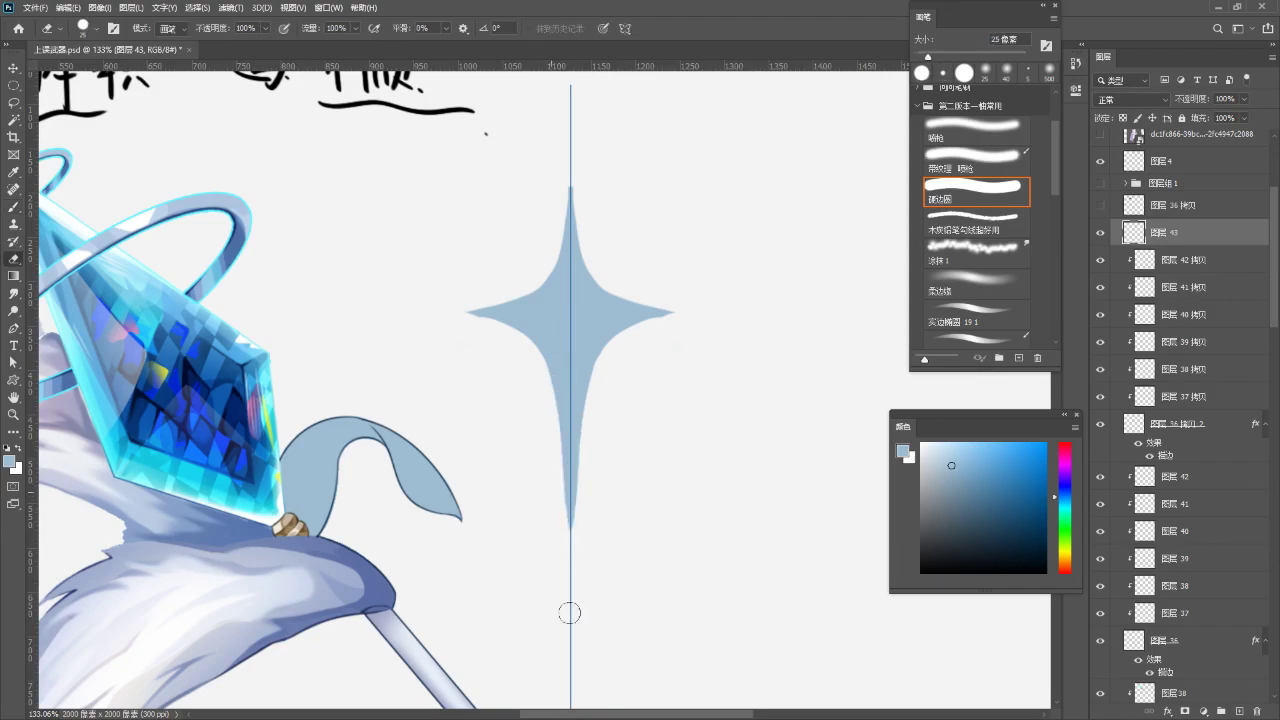
left_click_drag(538, 495, 560, 500)
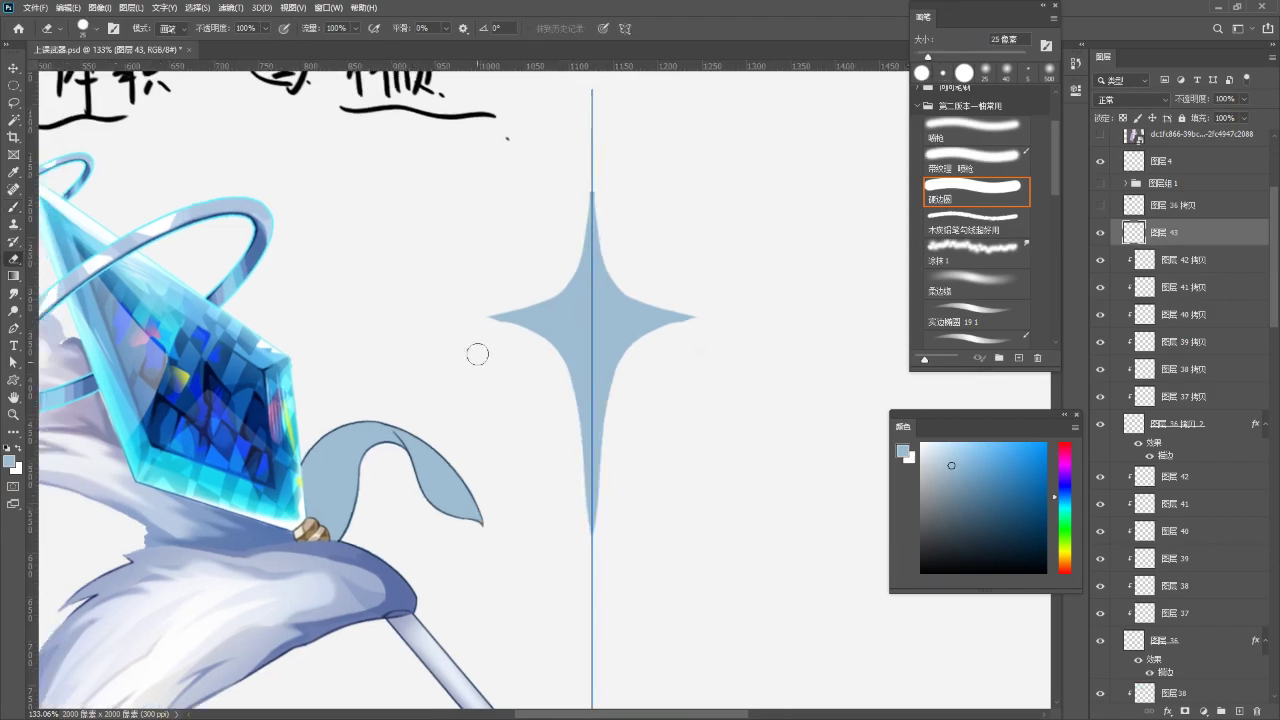
- Fill out the star's side tips with the 9 px hard round brush
key("b")
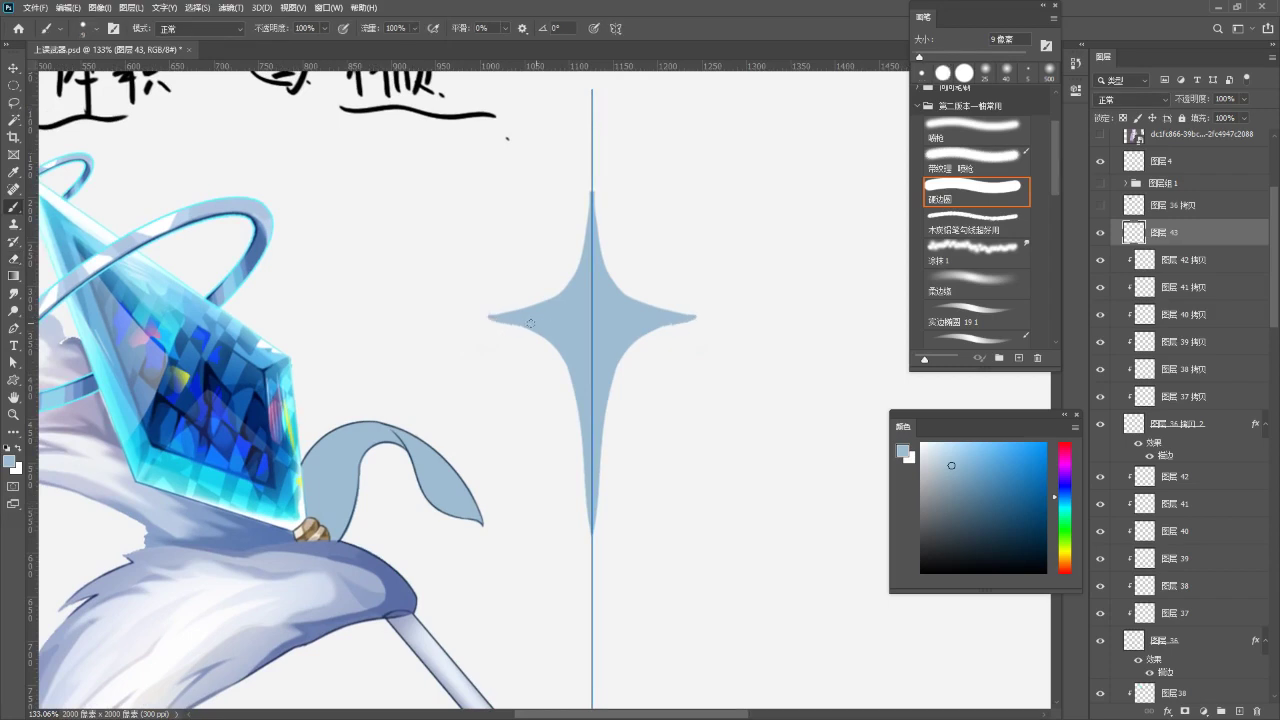
key("z")
mouse_move(570, 330)
left_mouse_down()
mouse_move(506, 363)
mouse_move(455, 415)
left_mouse_up()
mouse_move(607, 187)
left_mouse_down()
mouse_move(620, 257)
mouse_move(575, 272)
mouse_move(531, 244)
mouse_move(482, 258)
mouse_move(563, 266)
mouse_move(637, 251)
mouse_move(617, 274)
left_mouse_up()
key("e")
key("z")
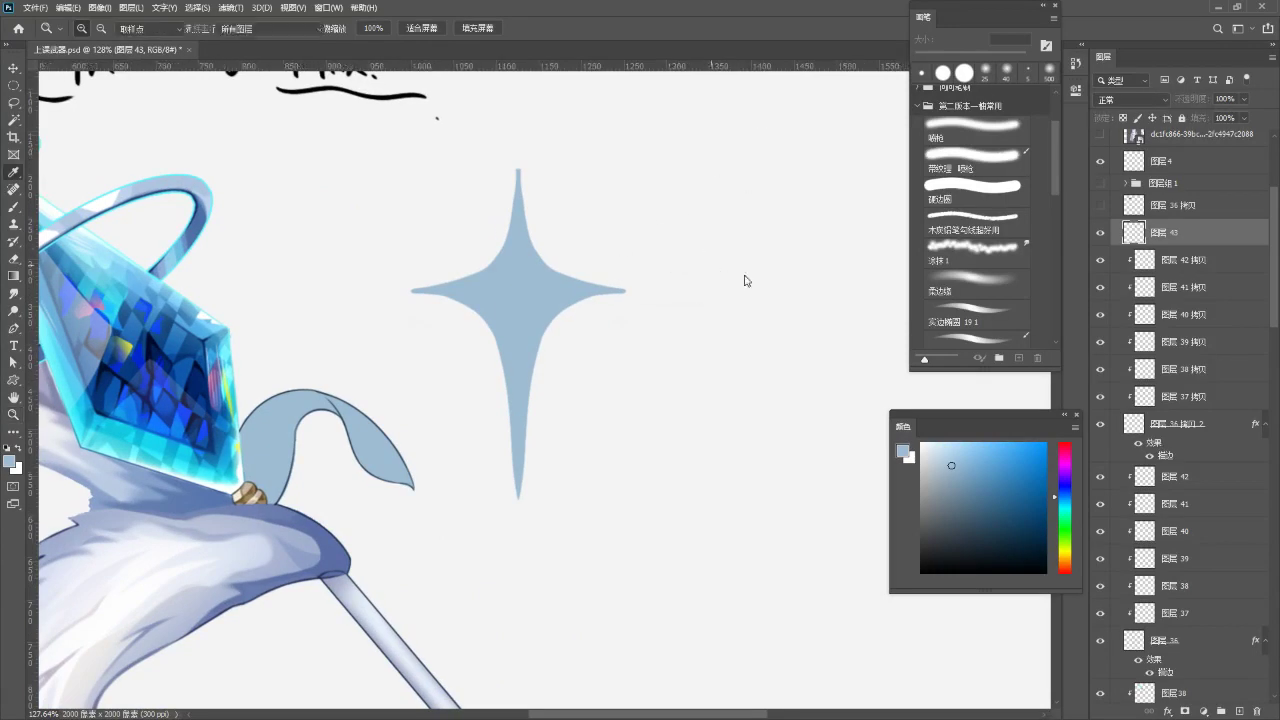
- Raise the star's lightness with Hue/Saturation to turn it white
key("ctrl+u")
left_click_drag(785, 226, 910, 217)
left_click(938, 90)
left_click_drag(770, 250, 765, 243)
- Choose the 喷枪 airbrush preset and lock the transparent pixels of the star layer
key("b")
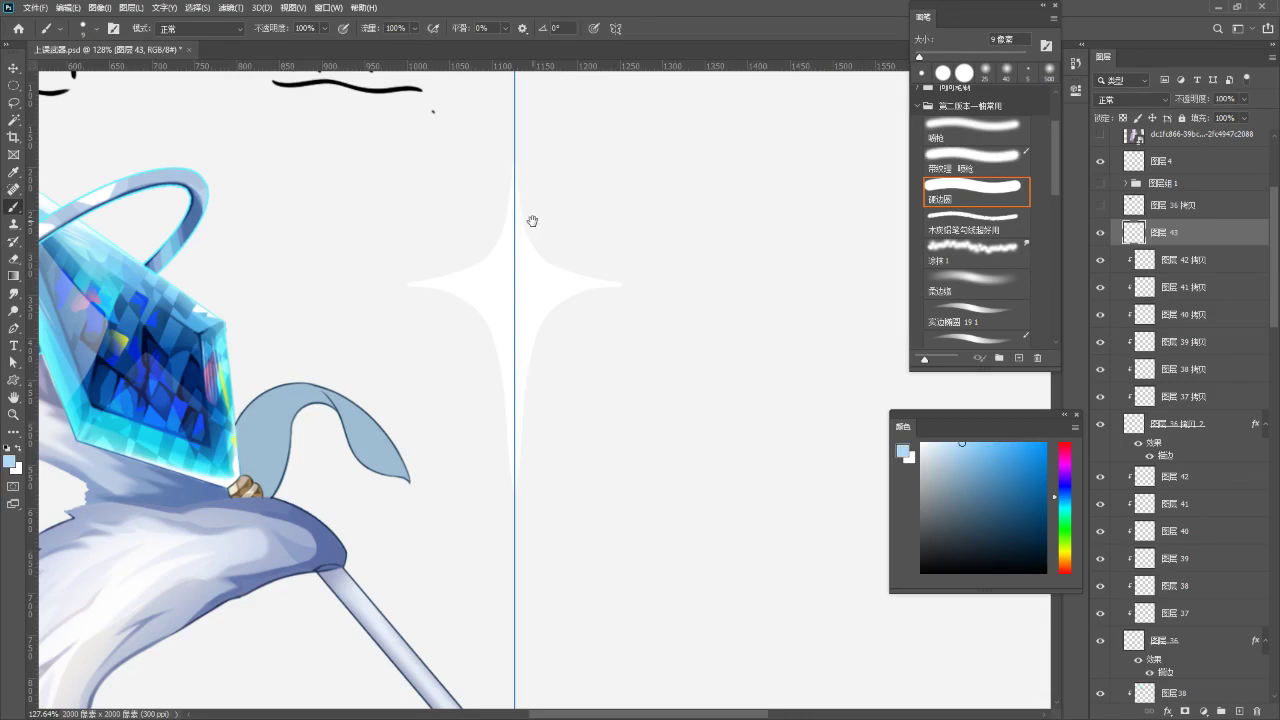
left_click(975, 130)
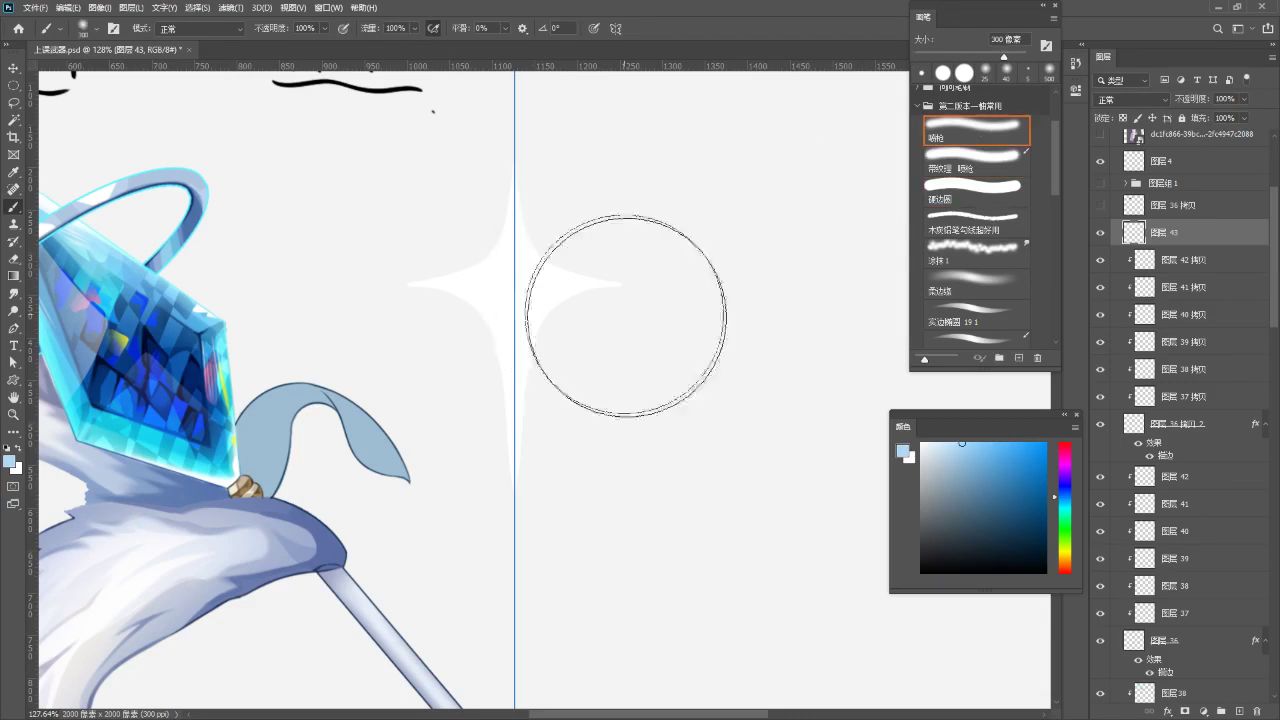
left_click(1124, 118)
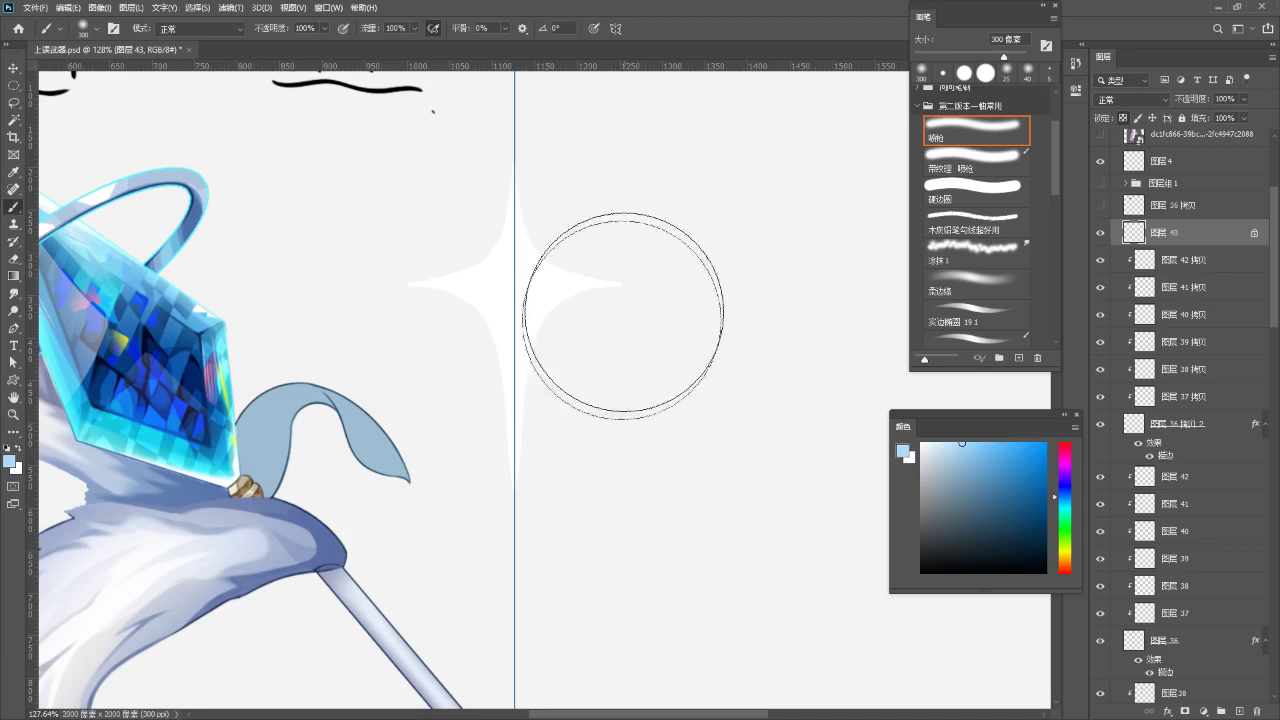
key("bracketleft")
key("bracketleft")
key("bracketleft")
left_click_drag(608, 322, 690, 317)
key("ctrl+z")
mouse_move(612, 286)
left_mouse_down()
mouse_move(680, 304)
mouse_move(634, 270)
left_mouse_up()
key("ctrl+z")
key("ctrl+z")
- Shade the star's four points light blue with a 300 px airbrush, leaving the centre white
key("bracketright")
key("bracketright")
key("bracketright")
key("bracketright")
key("bracketright")
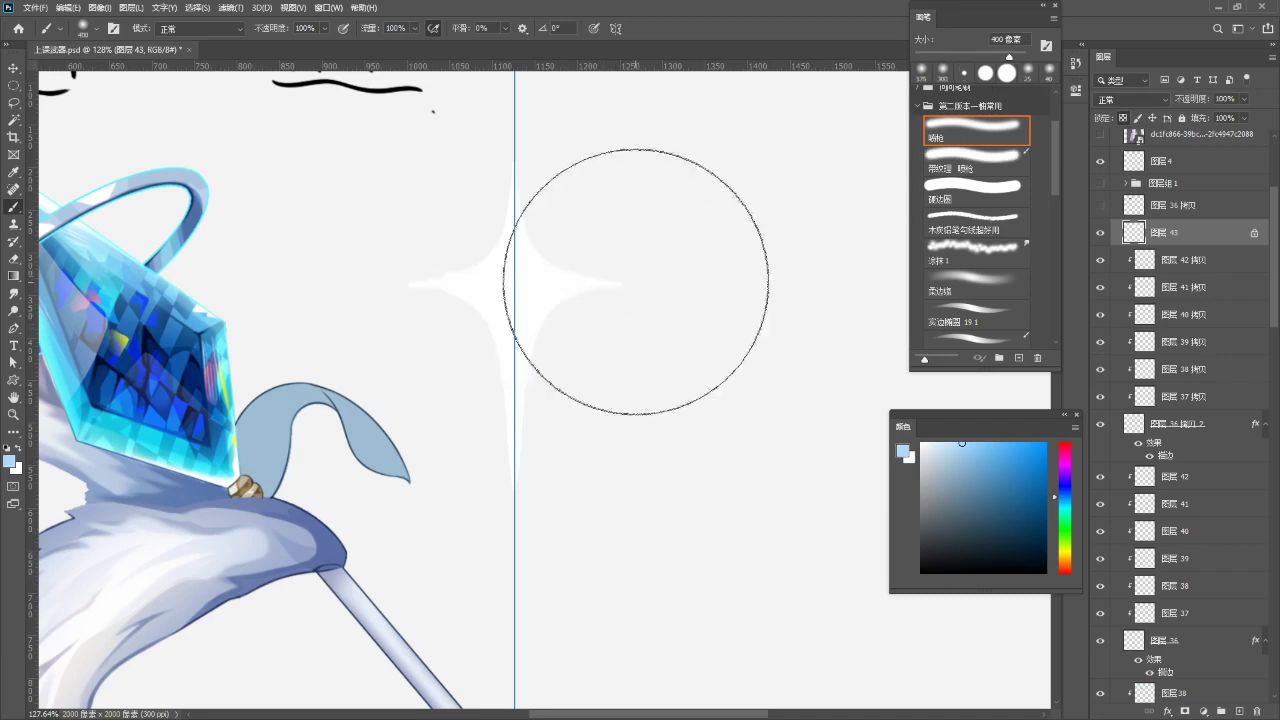
key("bracketleft")
key("bracketleft")
mouse_move(652, 276)
left_mouse_down()
mouse_move(686, 263)
mouse_move(627, 272)
left_mouse_up()
left_click_drag(602, 275, 610, 259)
mouse_move(558, 195)
left_mouse_down()
mouse_move(586, 160)
mouse_move(546, 172)
mouse_move(612, 175)
left_mouse_up()
key("ctrl+z")
left_click_drag(583, 418, 602, 546)
mouse_move(617, 411)
left_mouse_down()
mouse_move(563, 420)
mouse_move(600, 406)
mouse_move(651, 202)
left_mouse_up()
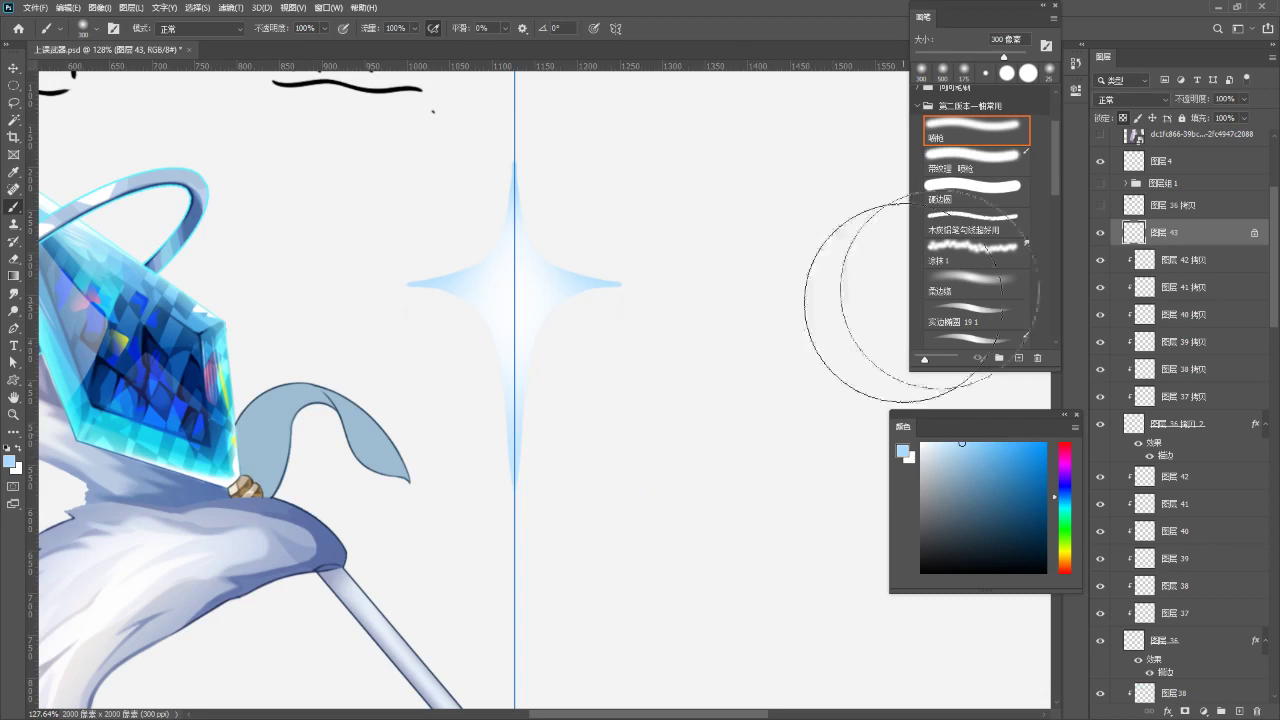
- Add a 2 px outside cyan Stroke effect to the star layer
left_click(1168, 712)
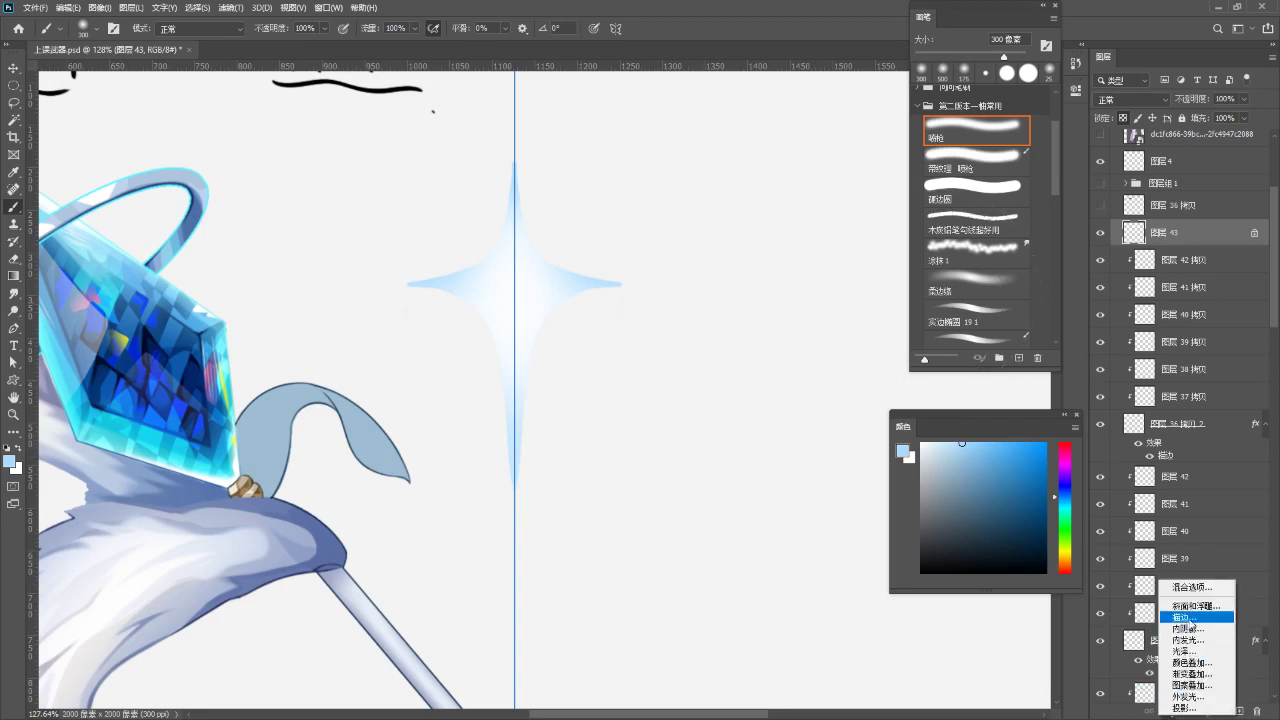
left_click(1180, 617)
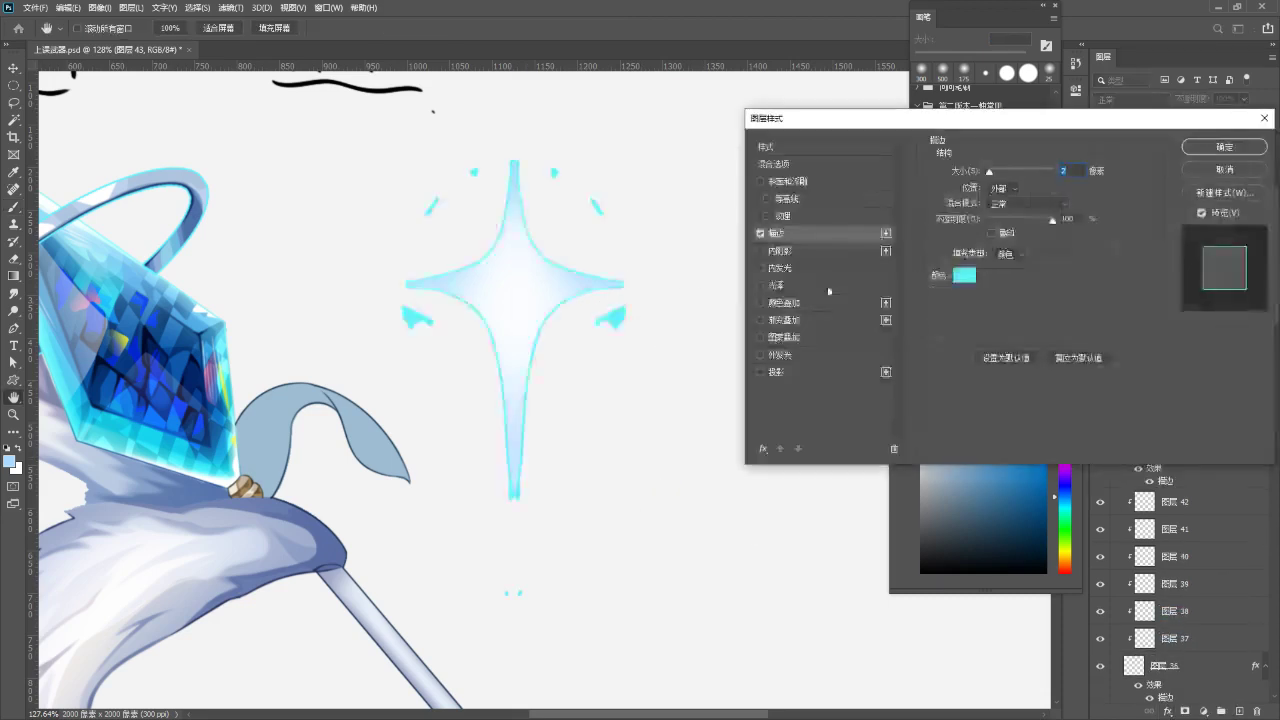
left_click(1224, 146)
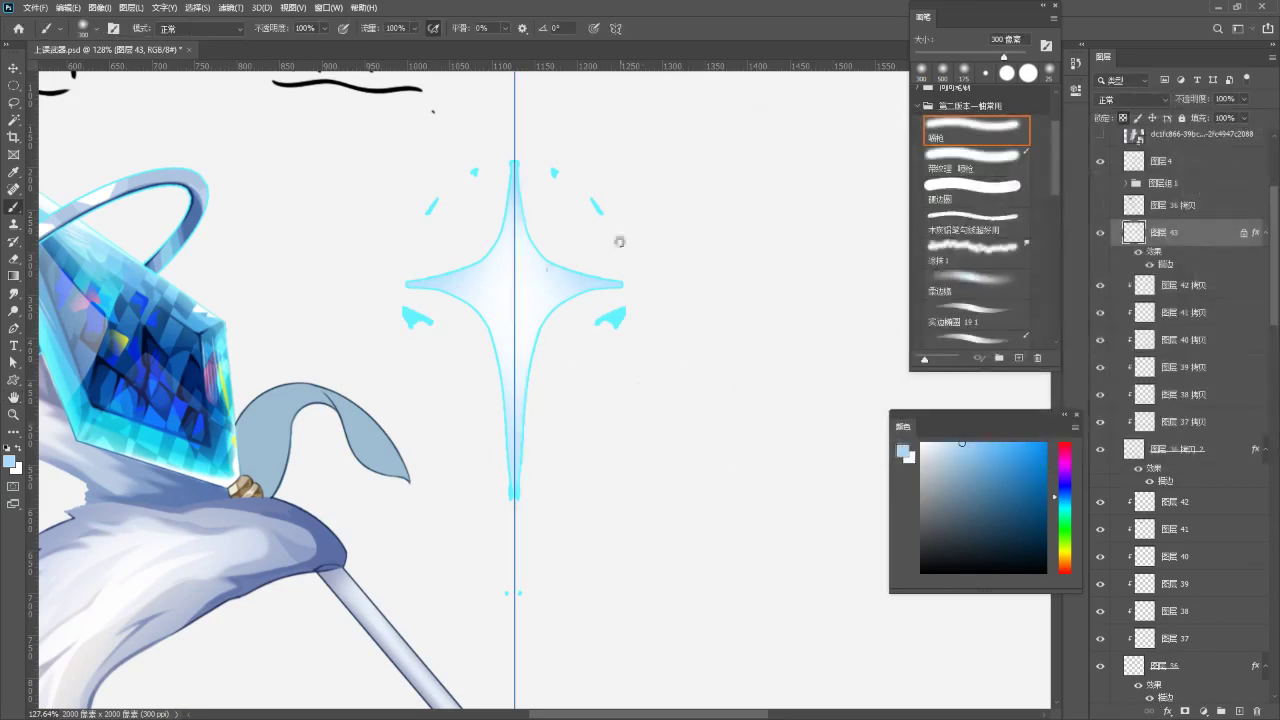
- Erase the stray outlined specks around the star with a 25 px hard round eraser
key("e")
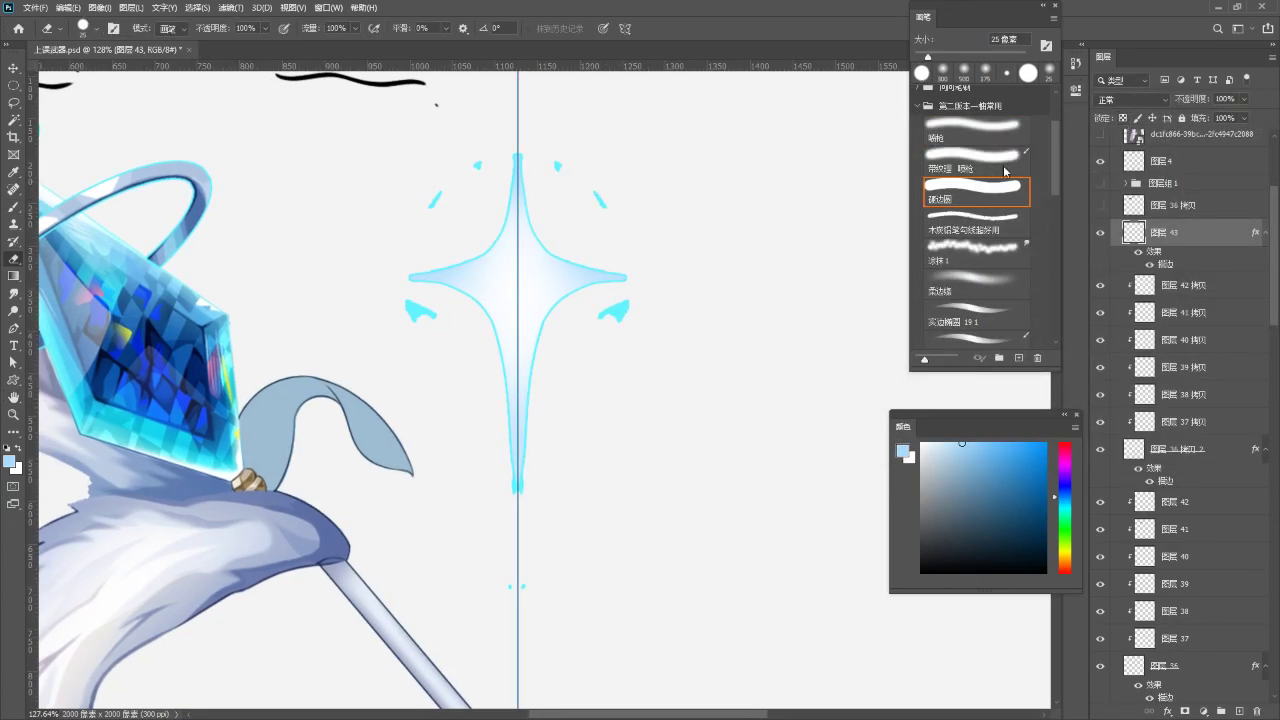
left_click_drag(616, 228, 548, 177)
left_click_drag(624, 306, 609, 316)
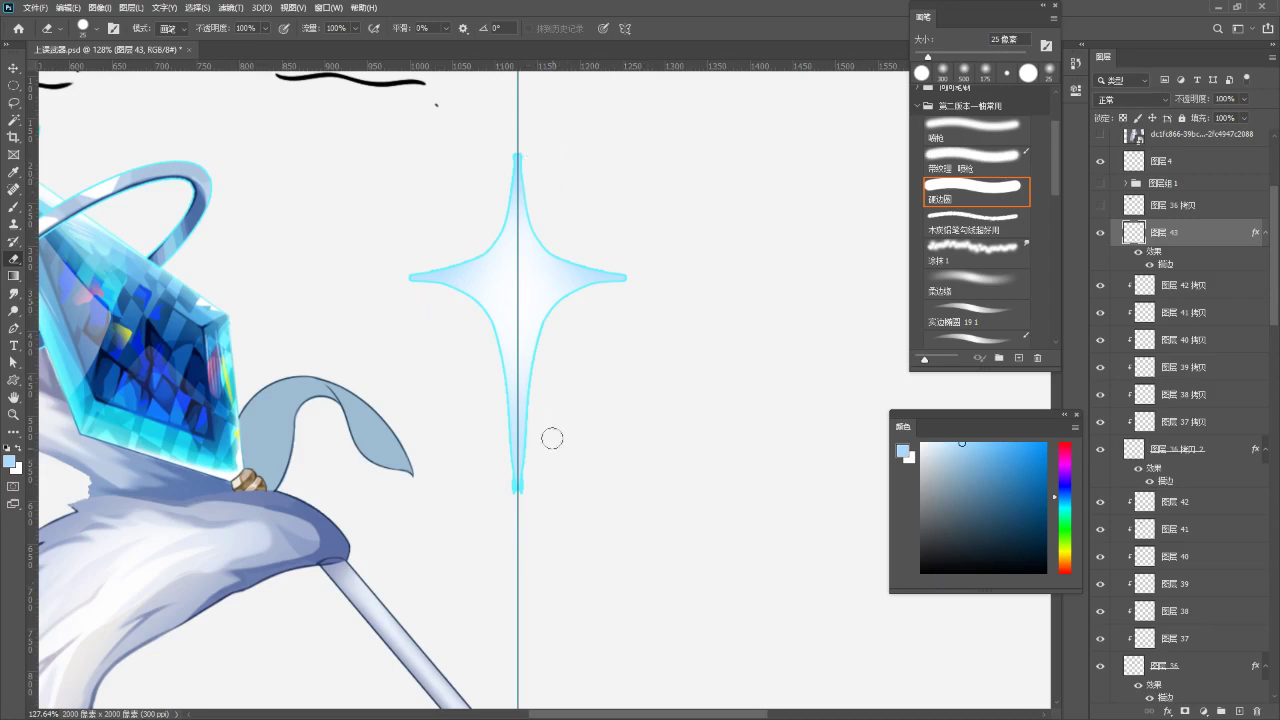
- Narrow the star's lower and upper points with mirrored strokes of a 15 px eraser
key("bracketleft")
key("bracketleft")
left_click_drag(528, 366, 521, 492)
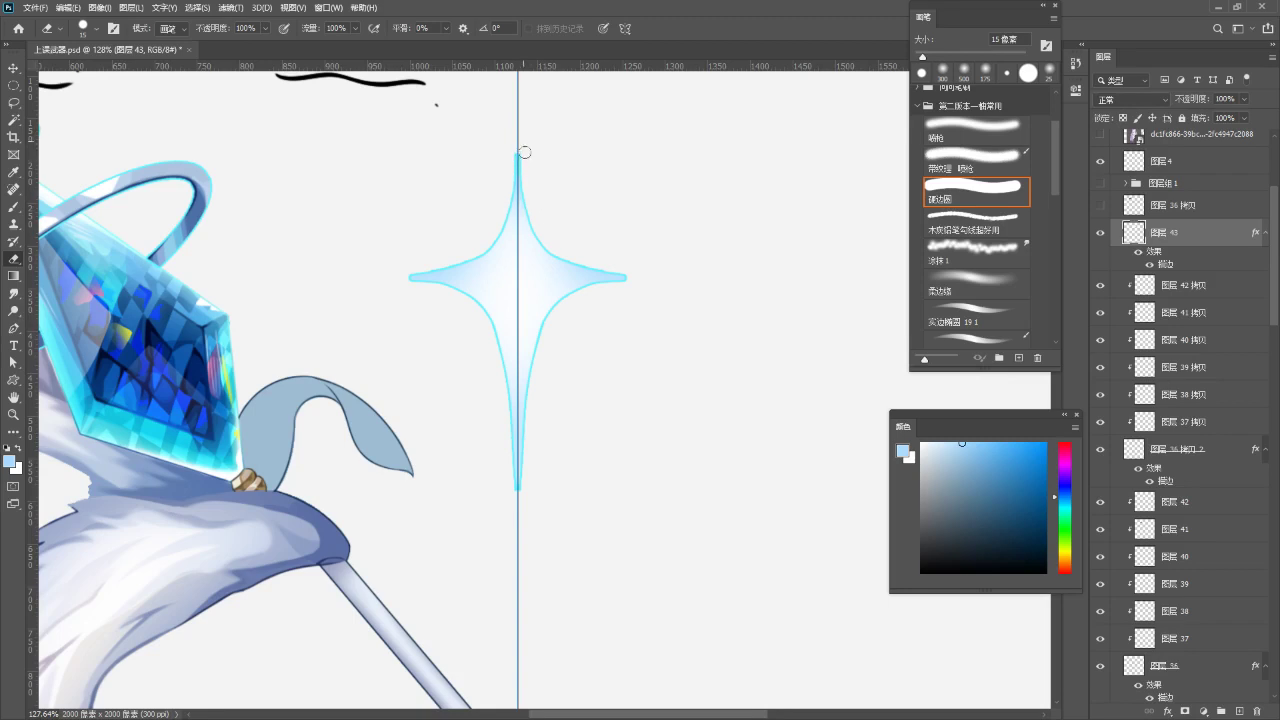
left_click_drag(527, 173, 524, 151)
- Adjust the eraser's brush settings and taper the star's side tips into sharp points
key("F5")
left_click(559, 292)
key("F5")
mouse_move(583, 293)
left_mouse_down()
mouse_move(549, 335)
mouse_move(683, 291)
left_mouse_up()
key("ctrl+z")
key("ctrl+z")
mouse_move(563, 320)
left_mouse_down()
mouse_move(660, 289)
mouse_move(611, 283)
mouse_move(672, 295)
left_mouse_up()
key("ctrl+z")
- Move the star onto the upper part of the crystal with Free Transform, scaled to about 59% and rotated about -3°
key("z")
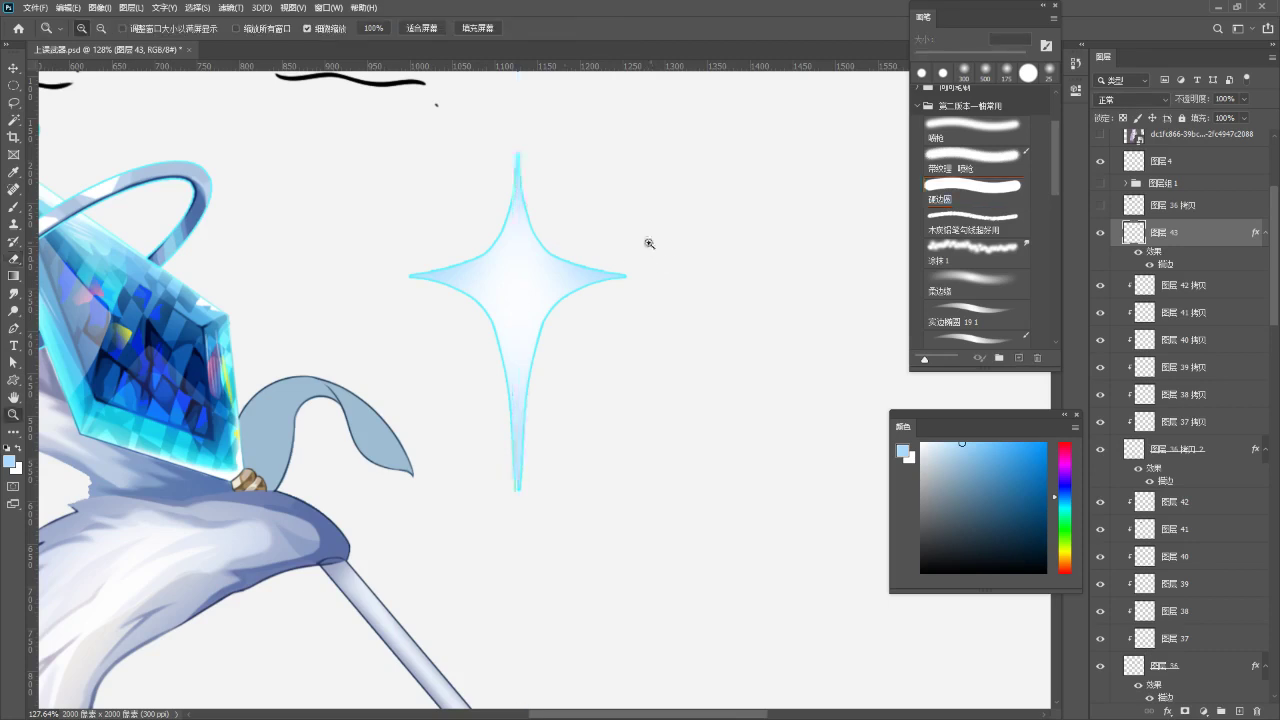
left_click_drag(651, 248, 481, 334)
mouse_move(603, 224)
left_mouse_down()
mouse_move(617, 206)
mouse_move(606, 246)
mouse_move(584, 233)
left_mouse_up()
key("v")
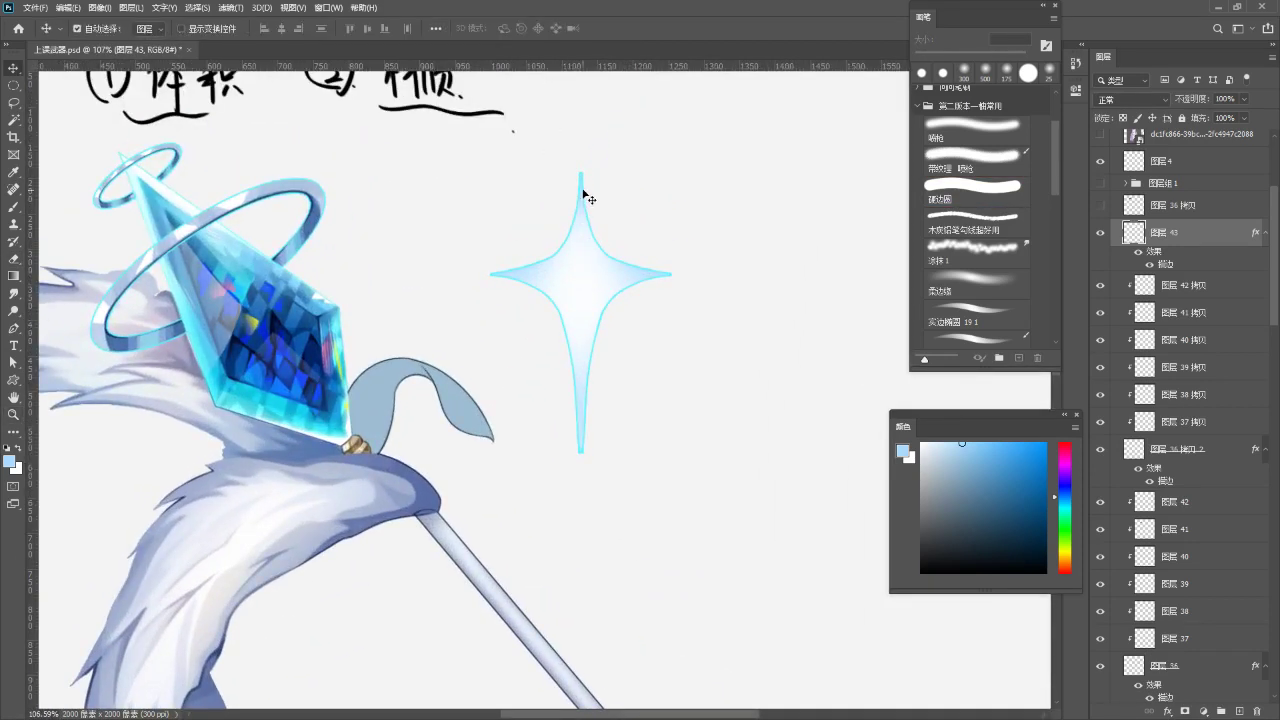
key("z")
left_click_drag(651, 202, 488, 314)
left_click_drag(542, 241, 623, 234)
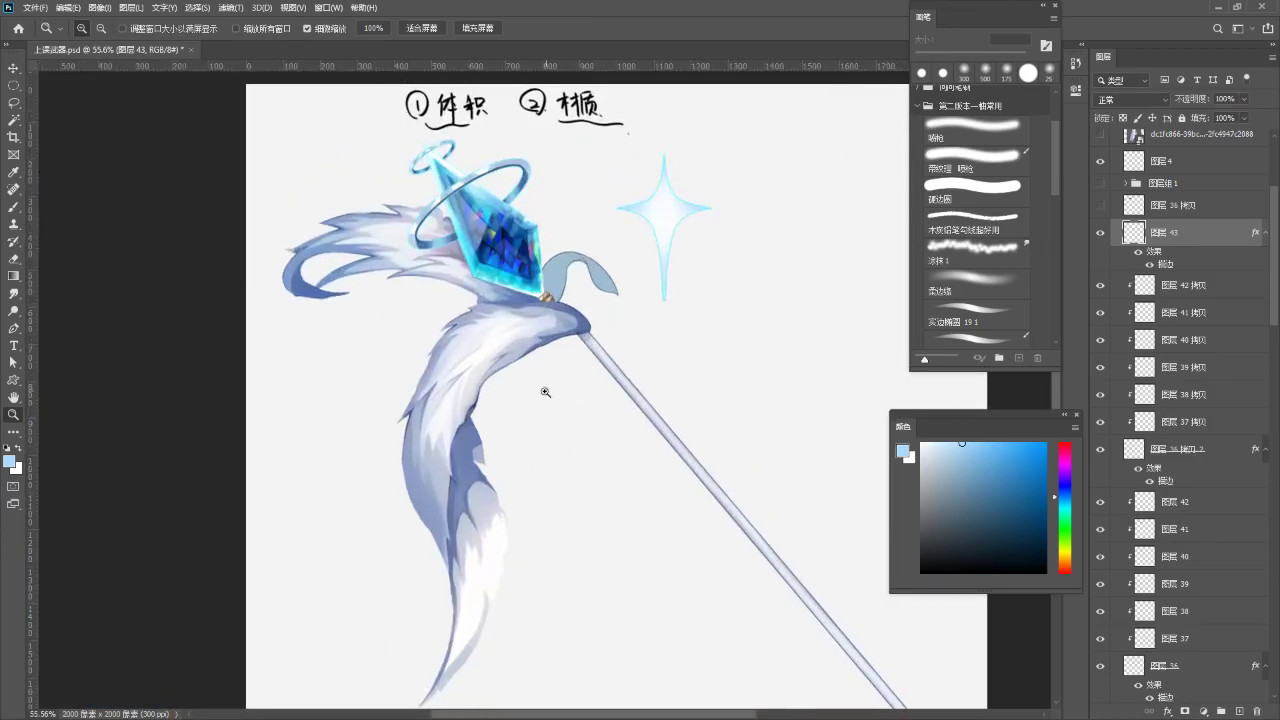
left_click_drag(578, 390, 572, 406)
key("ctrl+t")
left_click_drag(767, 345, 698, 361)
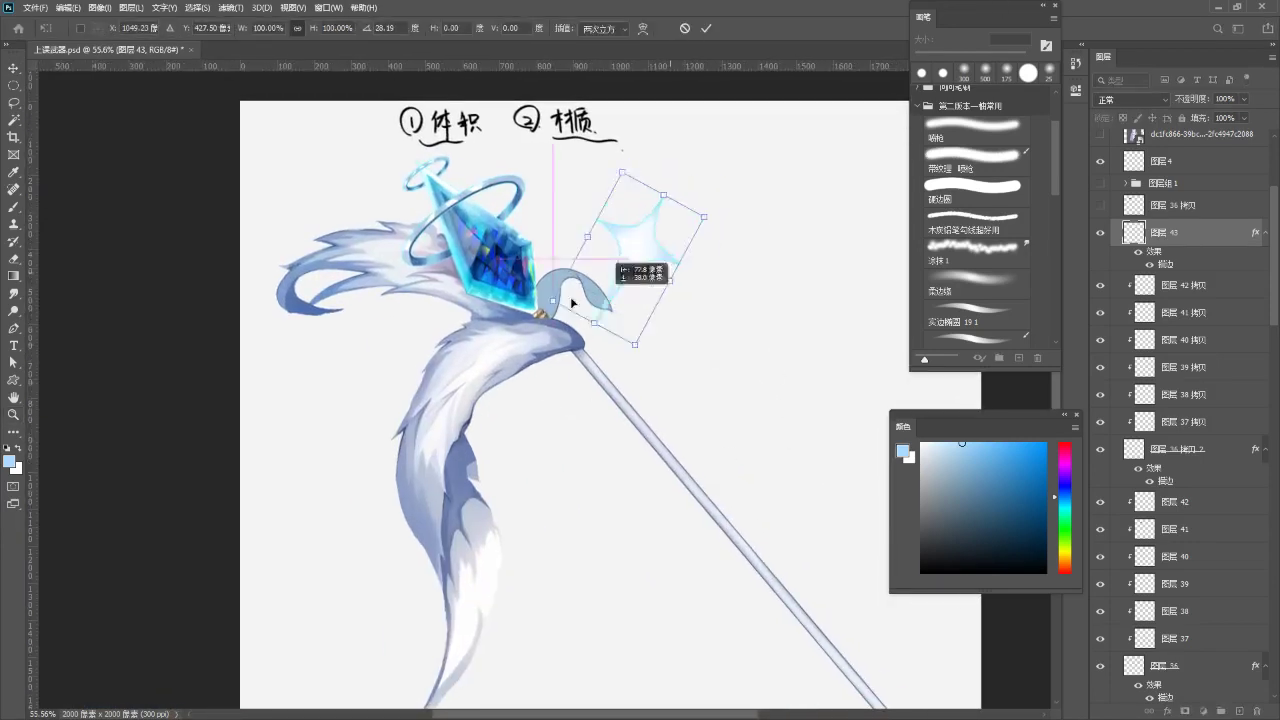
left_click_drag(640, 289, 476, 309)
left_click_drag(645, 208, 596, 172)
scroll(499, 145, "up", 2)
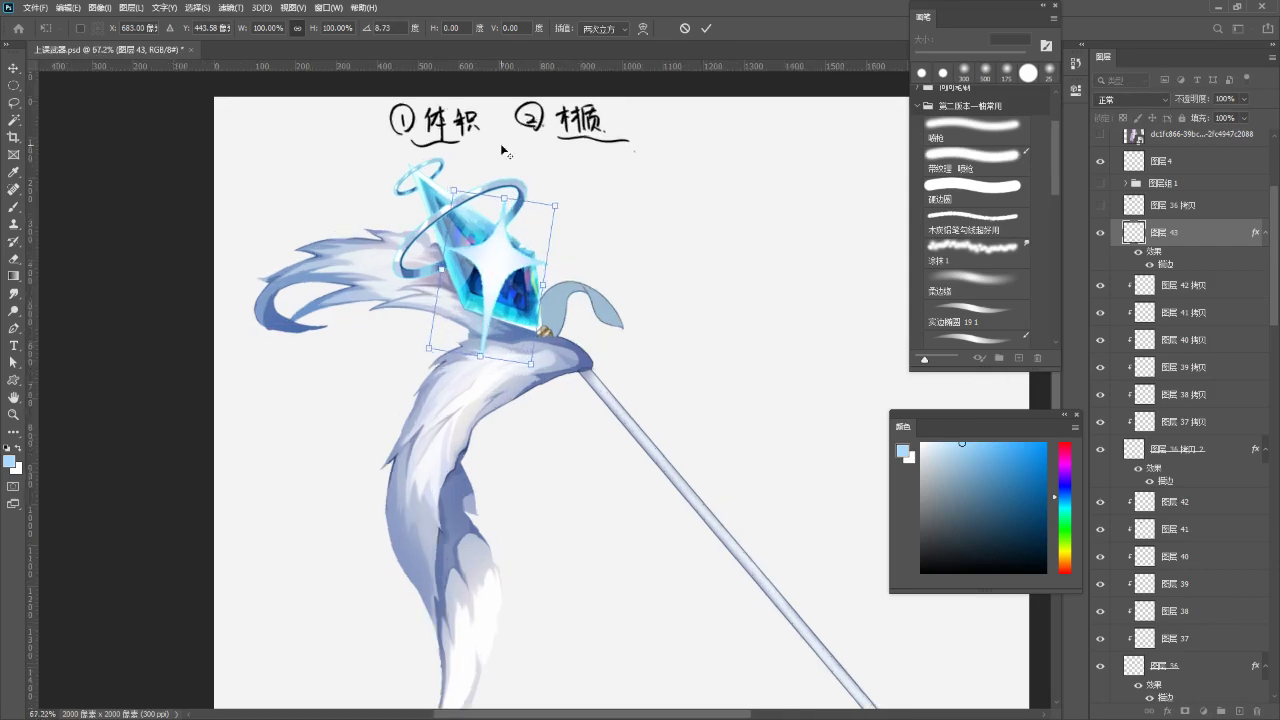
left_click_drag(541, 430, 554, 379)
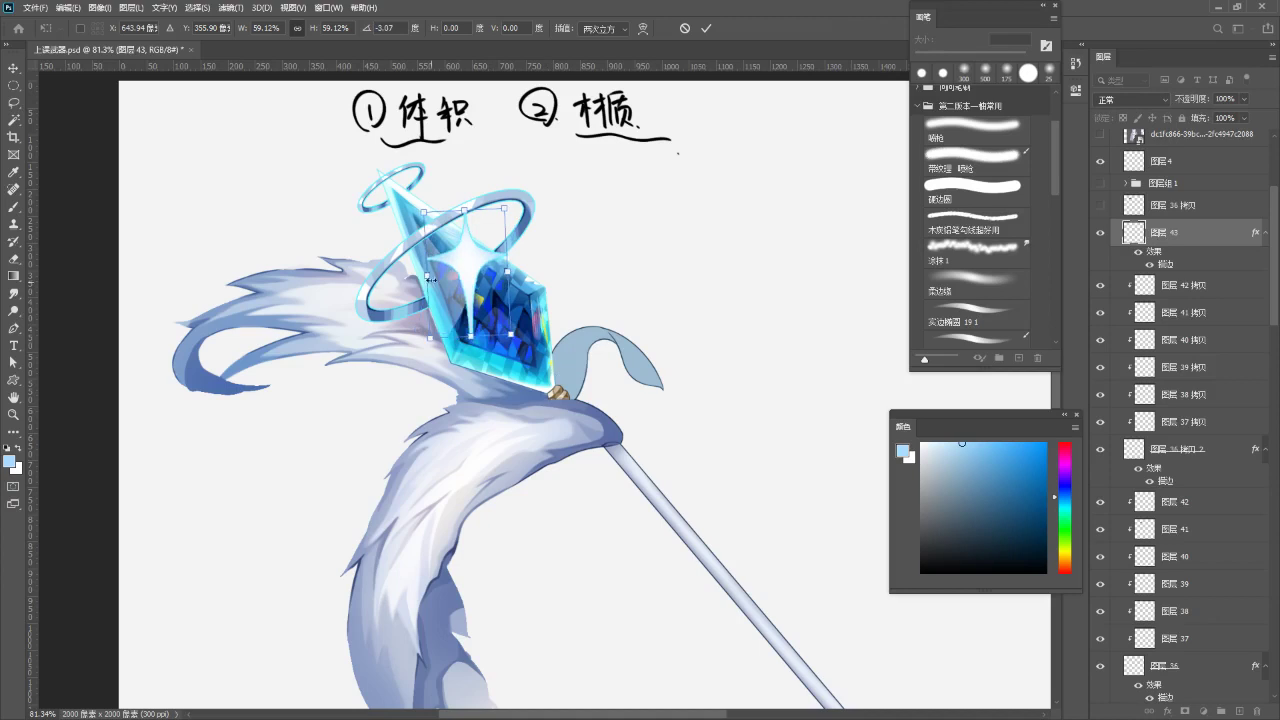
- Rotate, skew and widen the star to match the crystal's tilt, placing it on the upper edge, and apply the transform
left_click_drag(422, 280, 410, 277)
left_click_drag(508, 273, 500, 276)
left_click_drag(560, 357, 538, 370)
left_click_drag(496, 189, 485, 192)
left_click_drag(494, 316, 512, 323)
left_click_drag(513, 205, 495, 205)
left_click_drag(502, 330, 507, 330)
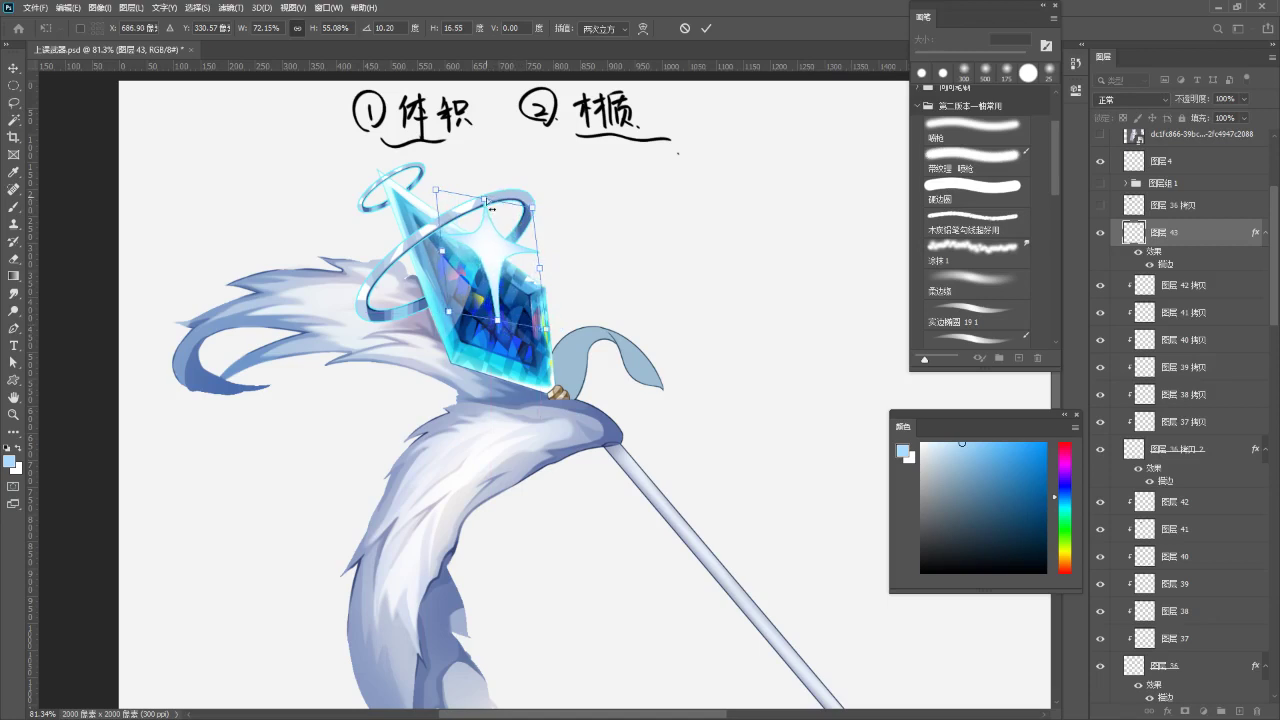
left_click_drag(447, 255, 439, 255)
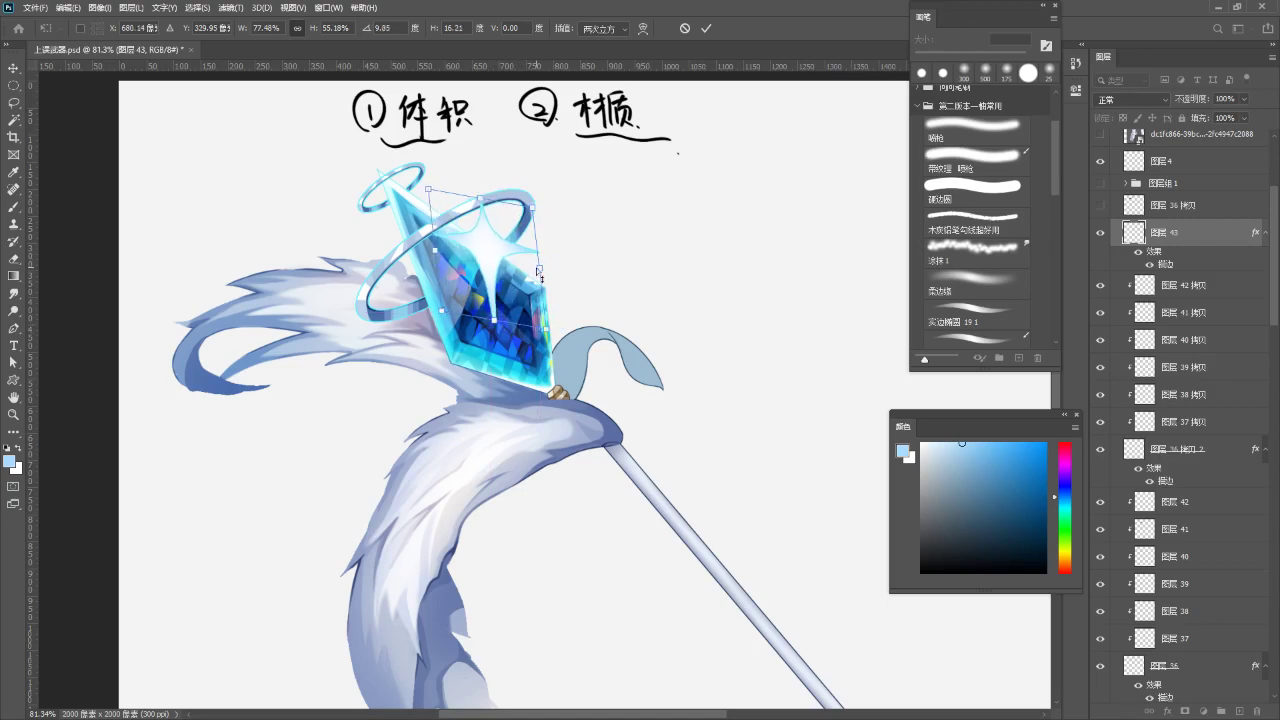
left_click_drag(545, 276, 518, 280)
key("Return")
key("ctrl+0")
left_click_drag(438, 172, 447, 175)
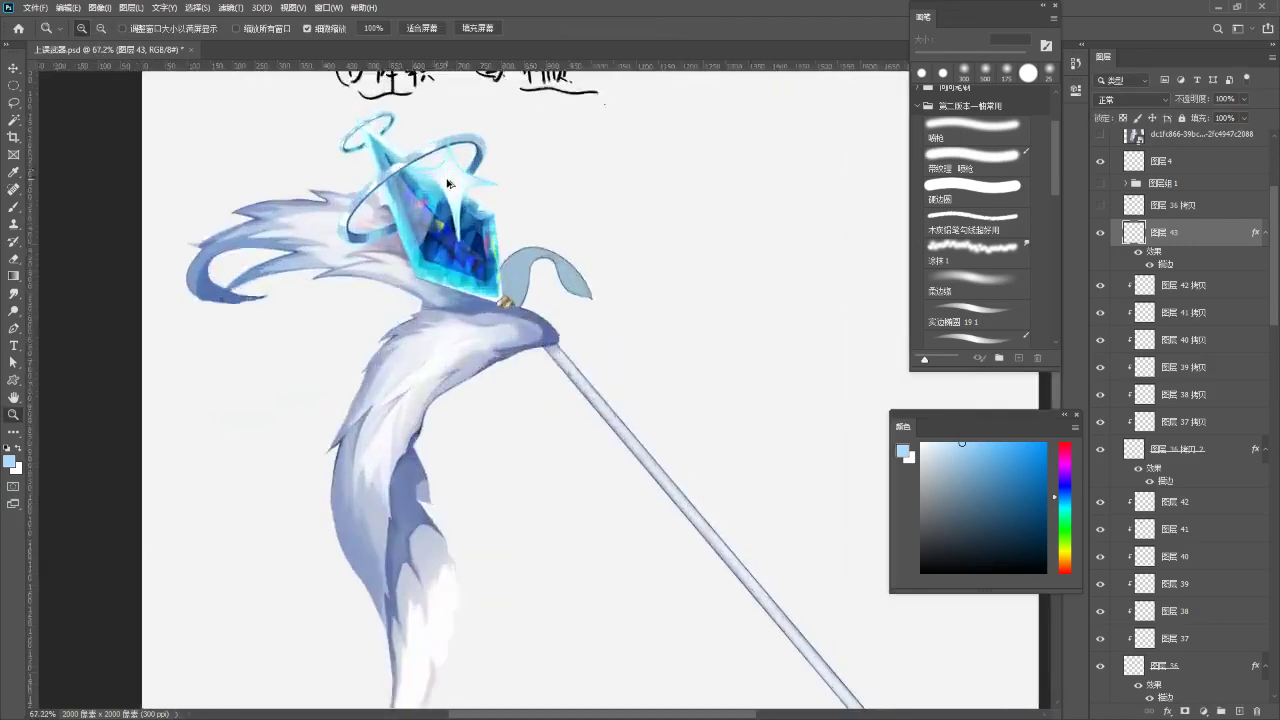
- Duplicate the star highlight layer, scale the copy down, and place it over the crystal's left edge
left_click(447, 174)
key("ctrl+j")
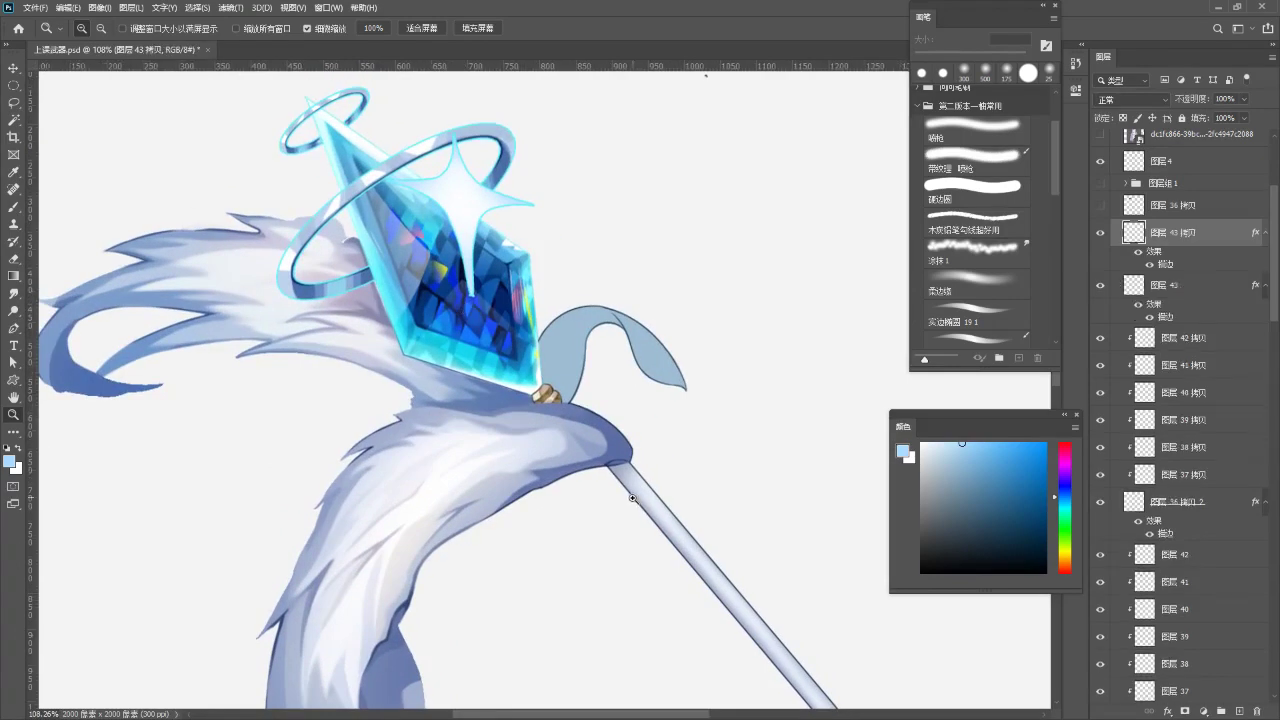
key("ctrl+t")
left_click_drag(534, 134, 470, 203)
mouse_move(441, 278)
left_mouse_down()
mouse_move(414, 294)
mouse_move(468, 292)
mouse_move(462, 268)
mouse_move(436, 295)
left_mouse_up()
mouse_move(392, 271)
left_mouse_down()
mouse_move(371, 251)
mouse_move(417, 283)
mouse_move(394, 283)
mouse_move(398, 294)
left_mouse_up()
key("Return")
left_click_drag(470, 363, 370, 385)
scroll(503, 238, "up", 8)
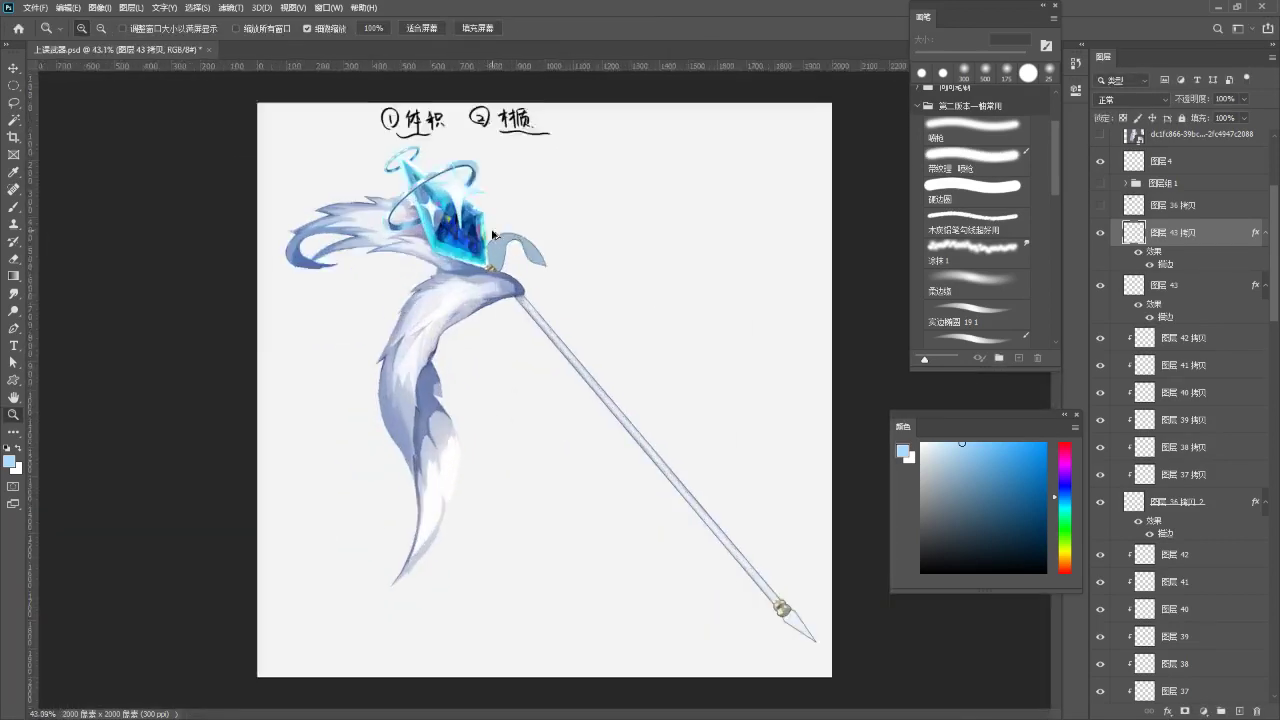
- Add a new layer above 图层 31 in the crystal's layer stack and clip it to the crystal
scroll(418, 177, "up", 3)
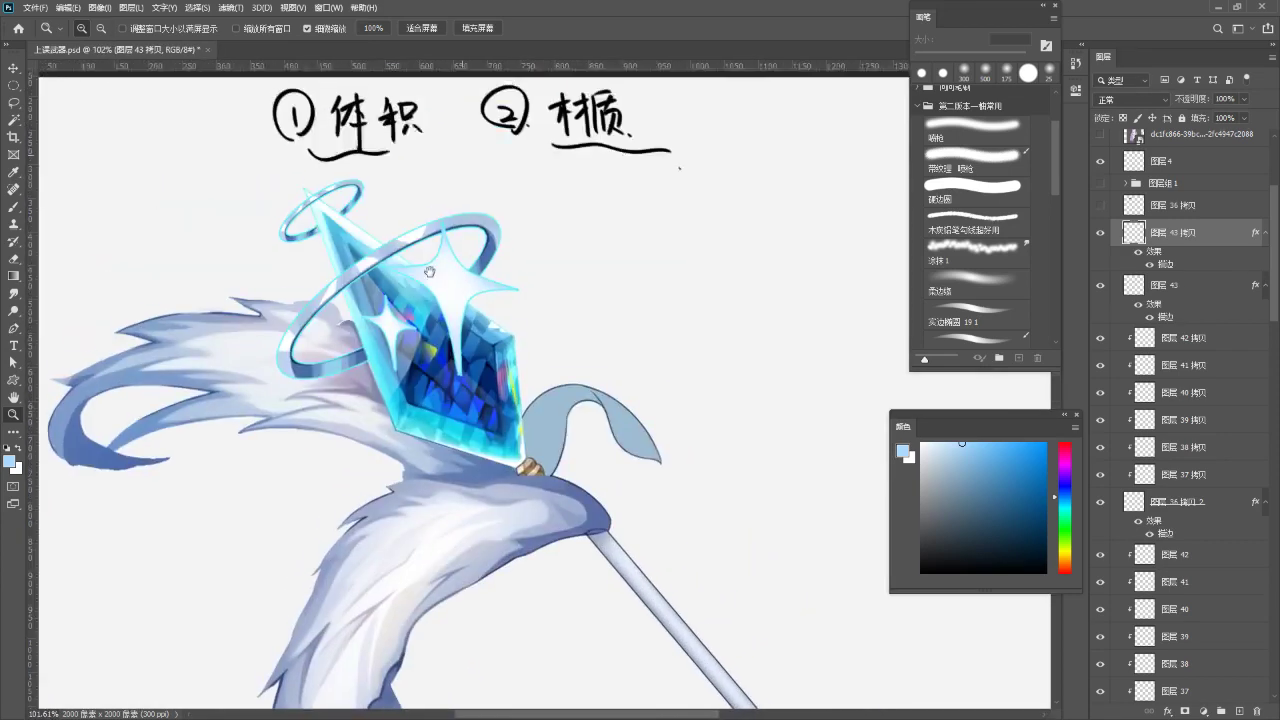
scroll(414, 305, "up", 3)
left_click(444, 348, "ctrl")
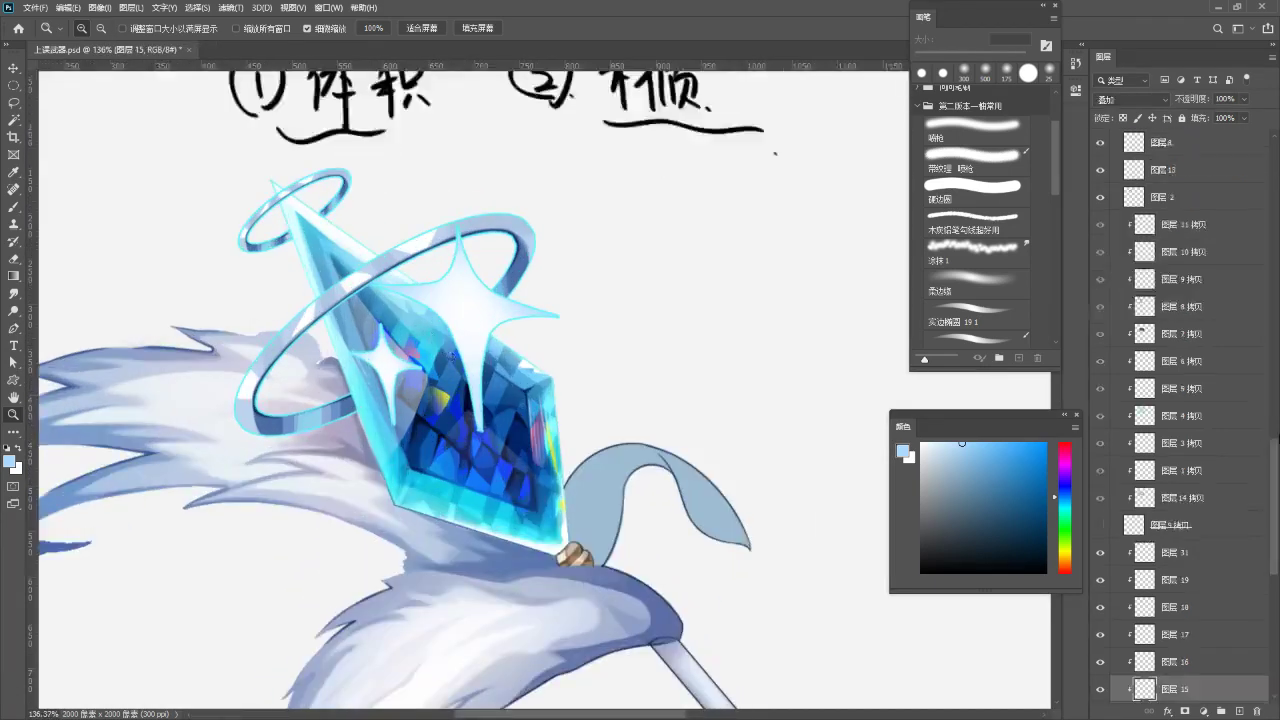
scroll(1183, 543, "down", 2)
left_click(1194, 491)
left_click(1239, 711)
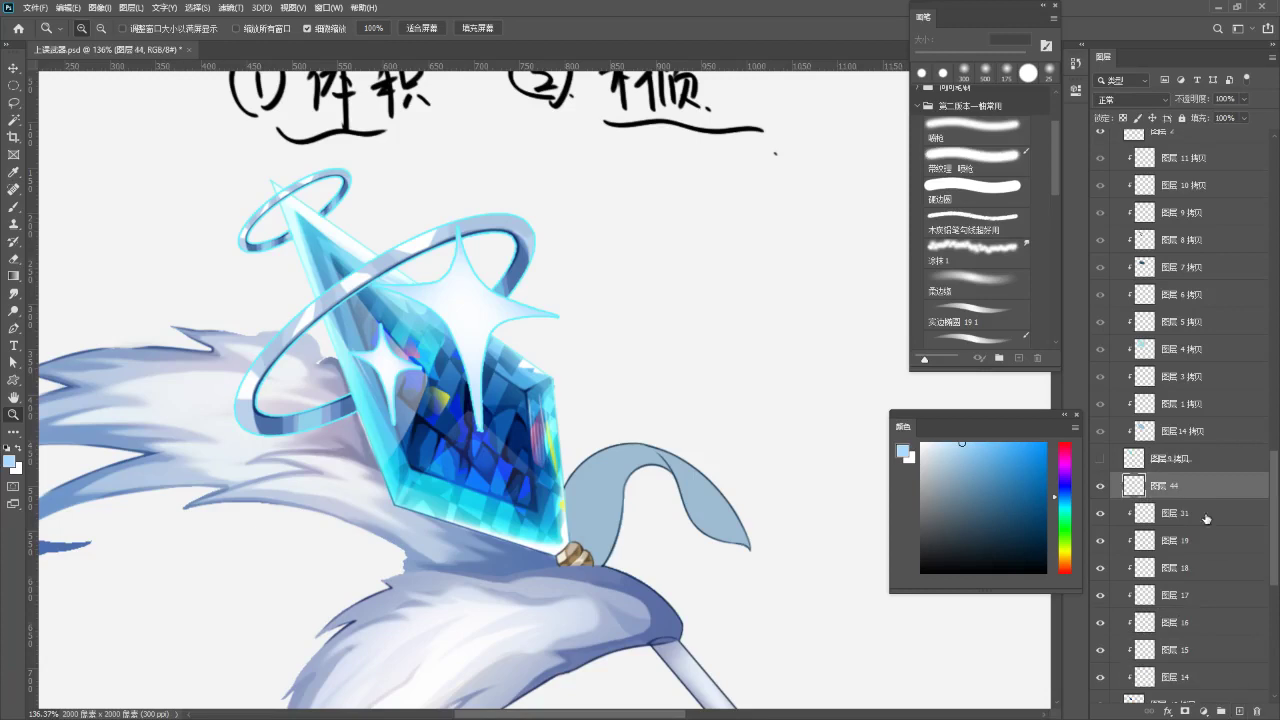
left_click(1174, 507, "alt")
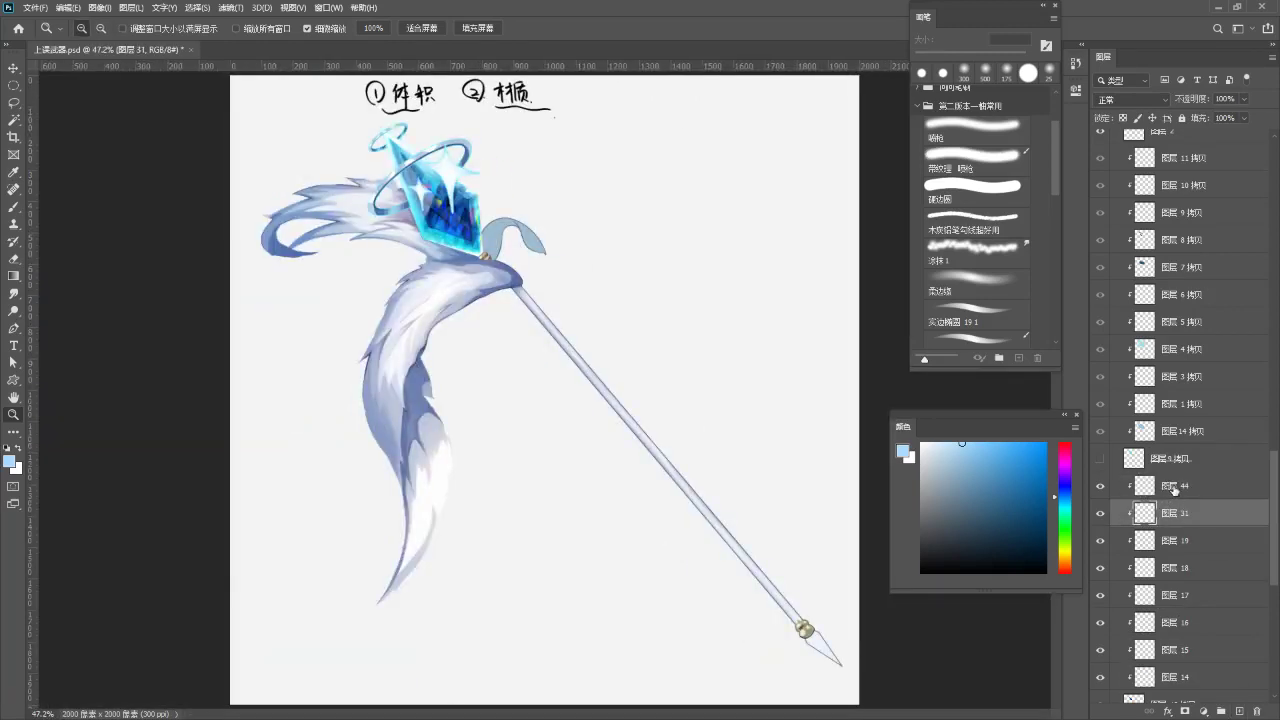
- Set the new clipped layer 图层 44 to the 叠加 (Overlay) blend mode and choose white as the painting colour
left_click(1175, 486)
left_click(1128, 100)
left_click(1130, 288)
left_click(1128, 100)
left_click(1130, 288)
left_click_drag(426, 205, 716, 283)
mouse_move(716, 283)
left_mouse_down()
mouse_move(740, 355)
mouse_move(725, 456)
left_mouse_up()
left_click(921, 443)
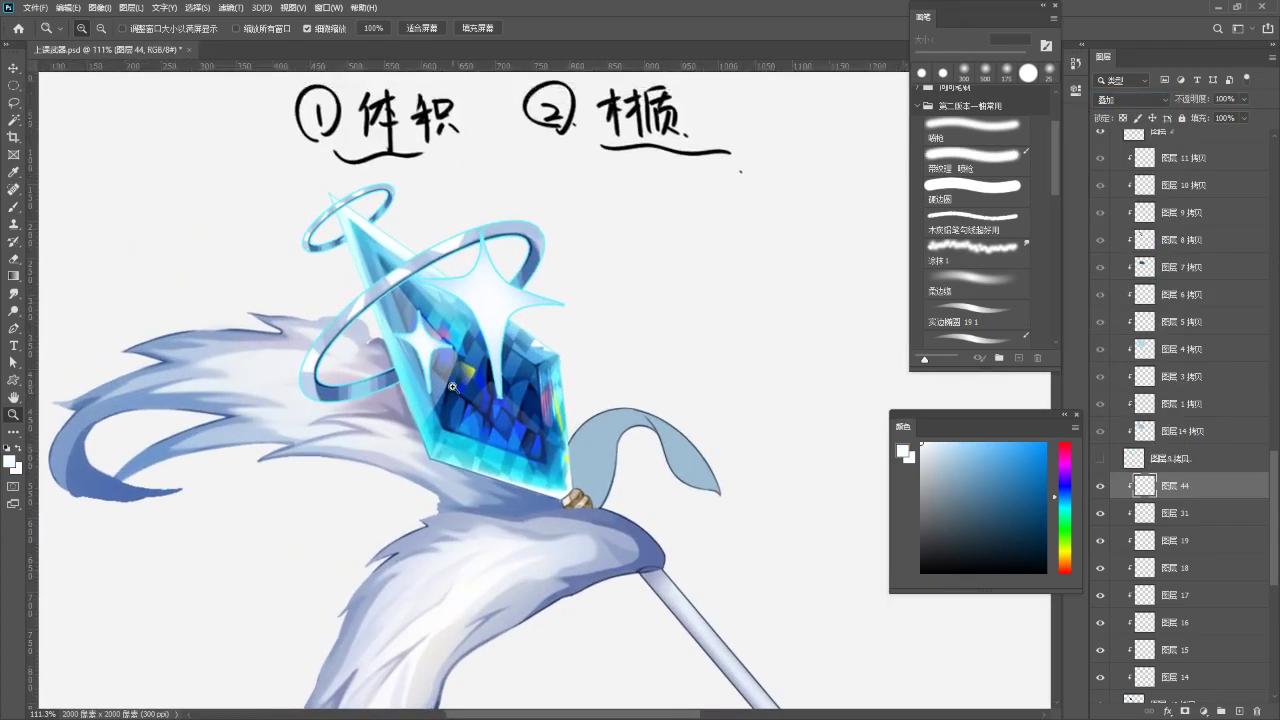
- Paint a soft white highlight on the crystal's upper part with the 喷枪 airbrush at 60 px, undoing unwanted strokes
key("b")
key("bracketleft")
key("bracketleft")
key("bracketleft")
key("bracketleft")
key("bracketleft")
key("bracketleft")
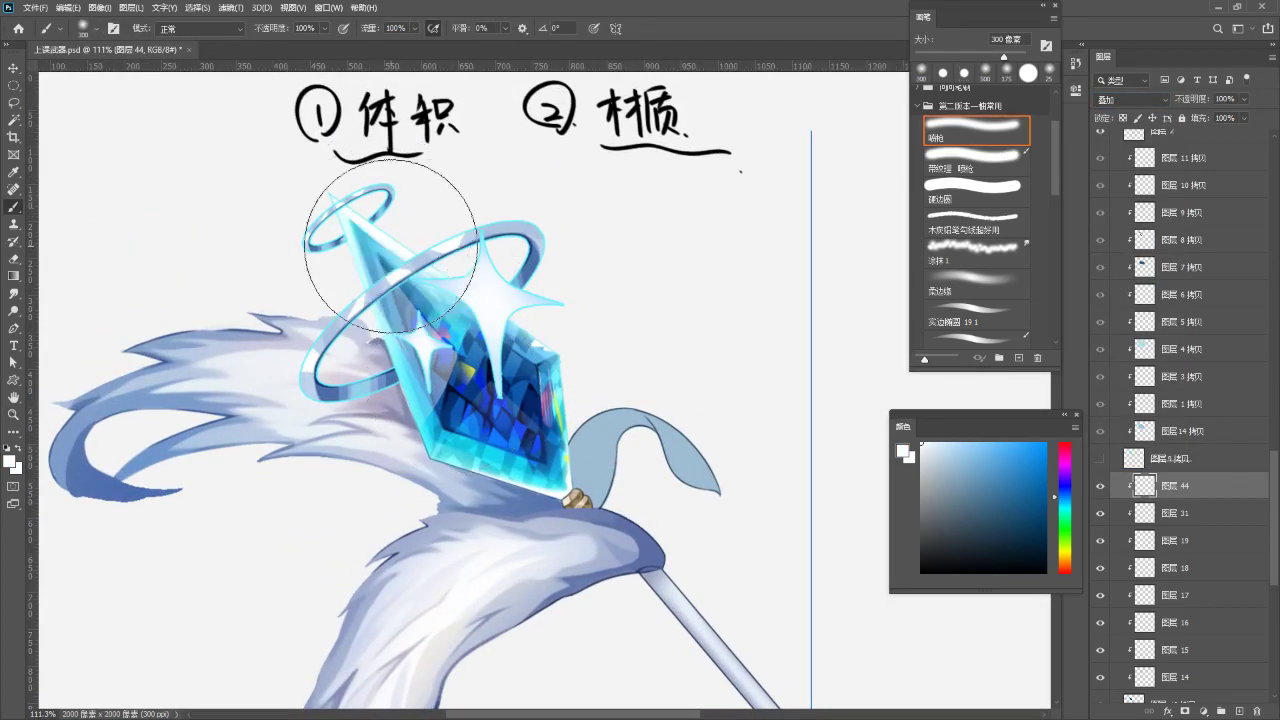
key("bracketleft")
key("bracketleft")
key("bracketleft")
key("bracketleft")
key("bracketleft")
key("bracketleft")
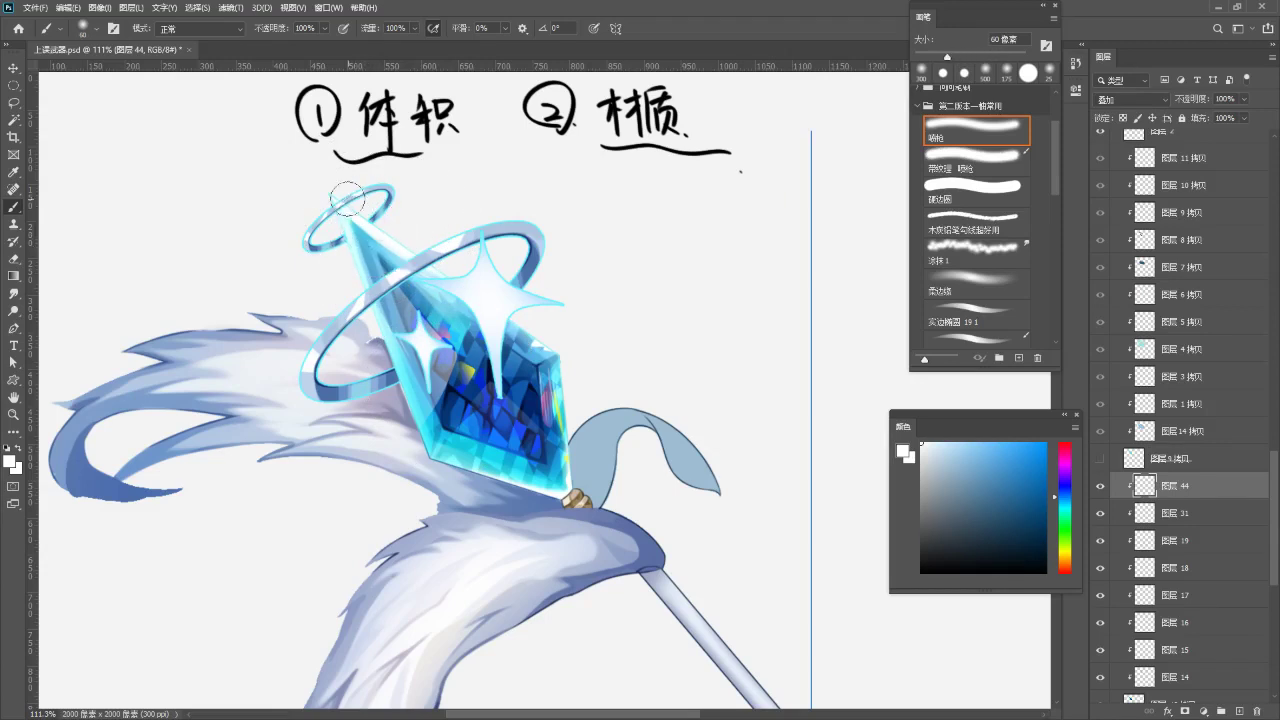
key("ctrl+z")
left_click_drag(367, 237, 474, 320)
key("ctrl+z")
left_click_drag(367, 226, 493, 323)
key("ctrl+z")
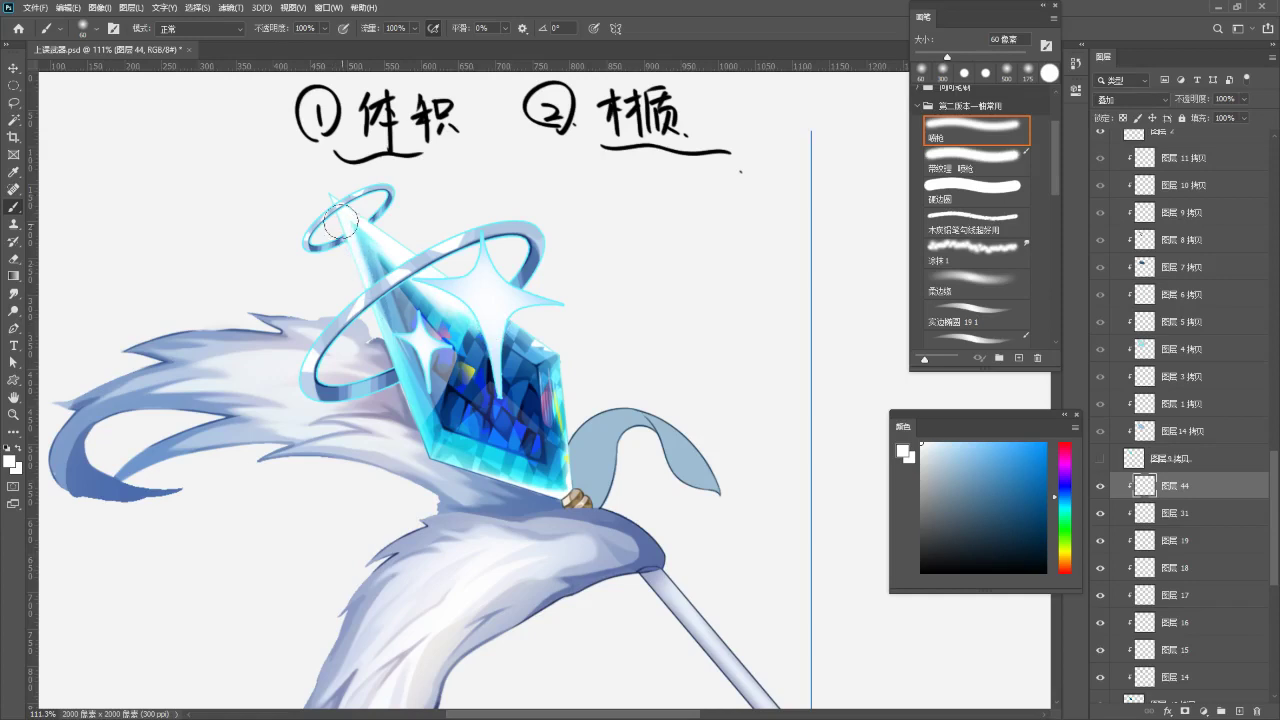
- Lower the crystal highlight layer's opacity to 71% and save the document
key("z")
left_click_drag(342, 236, 365, 310)
left_click(1244, 99)
left_click_drag(1223, 114, 1226, 113)
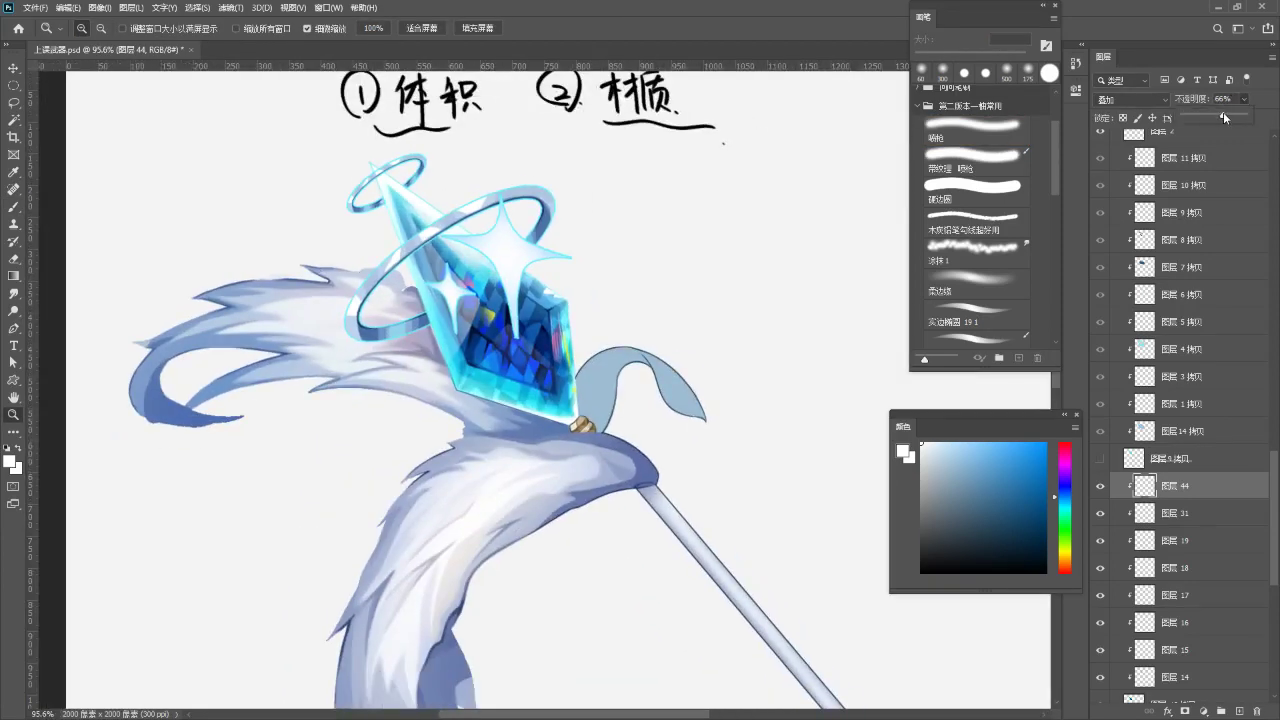
left_click(748, 75)
left_click_drag(639, 259, 564, 281)
key("ctrl+s")
left_click_drag(412, 256, 495, 200)
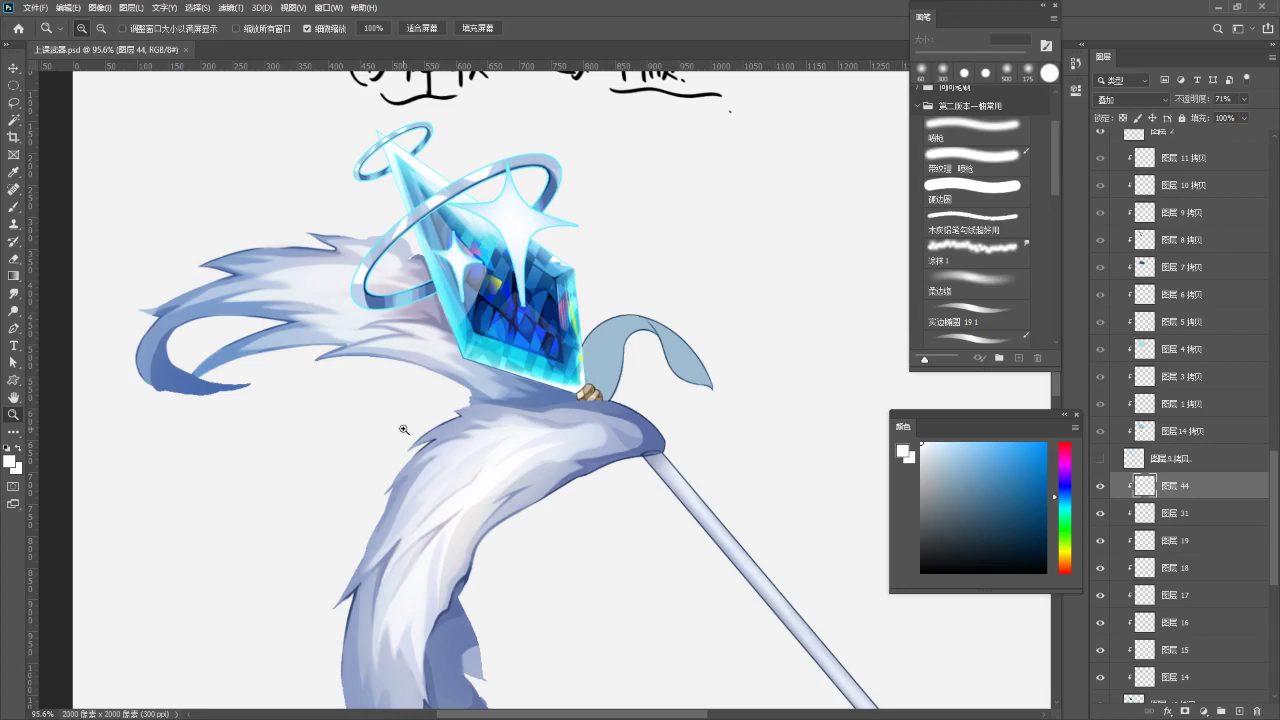
key("ctrl+z")
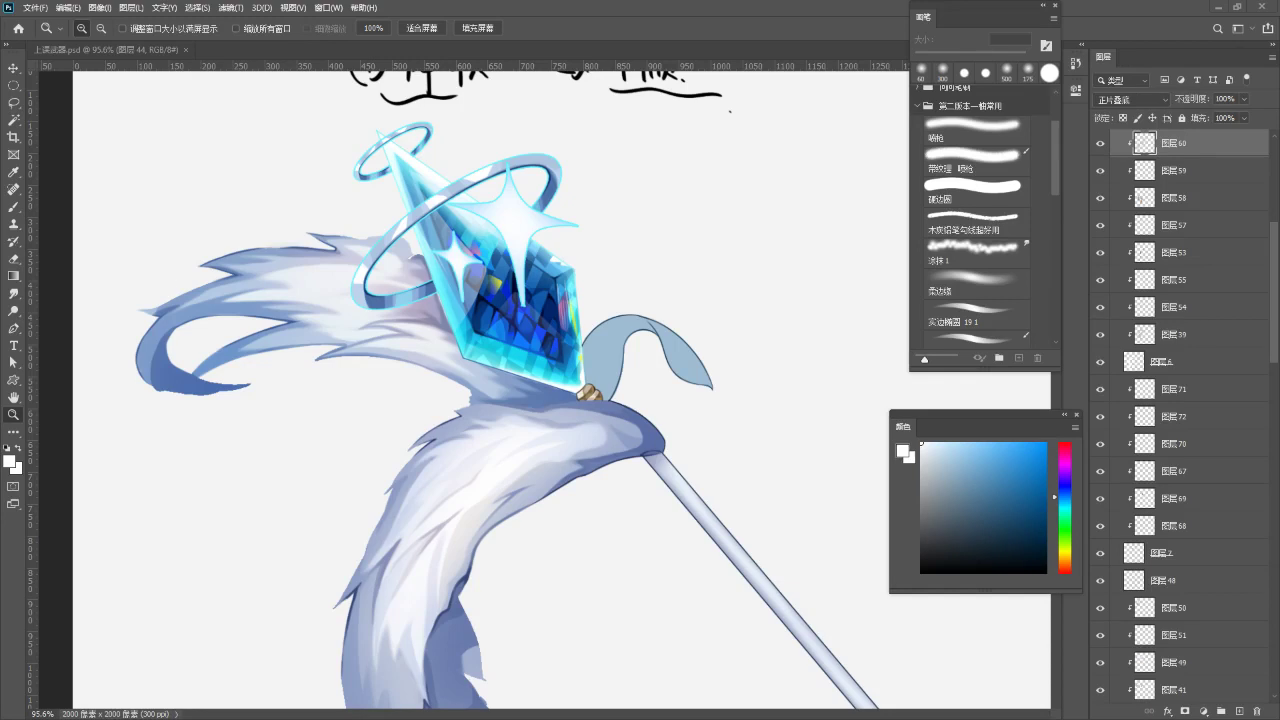
key("alt")
left_click(663, 440)
scroll(600, 290, "down", 5)
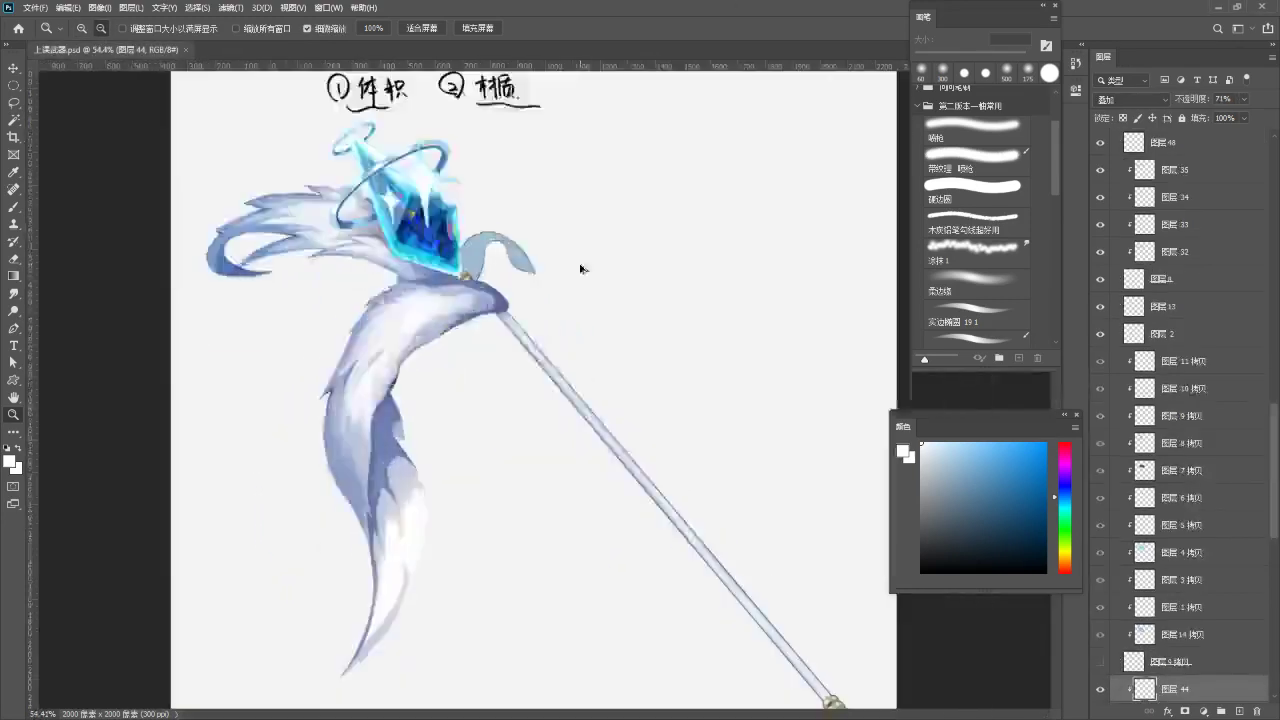
- Add a new layer above the ribbon layer 图层7 and clip it to the ribbon
scroll(545, 268, "up", 6)
left_click_drag(516, 318, 581, 421)
scroll(520, 374, "down", 2)
scroll(512, 388, "up", 2)
left_click_drag(510, 393, 633, 406)
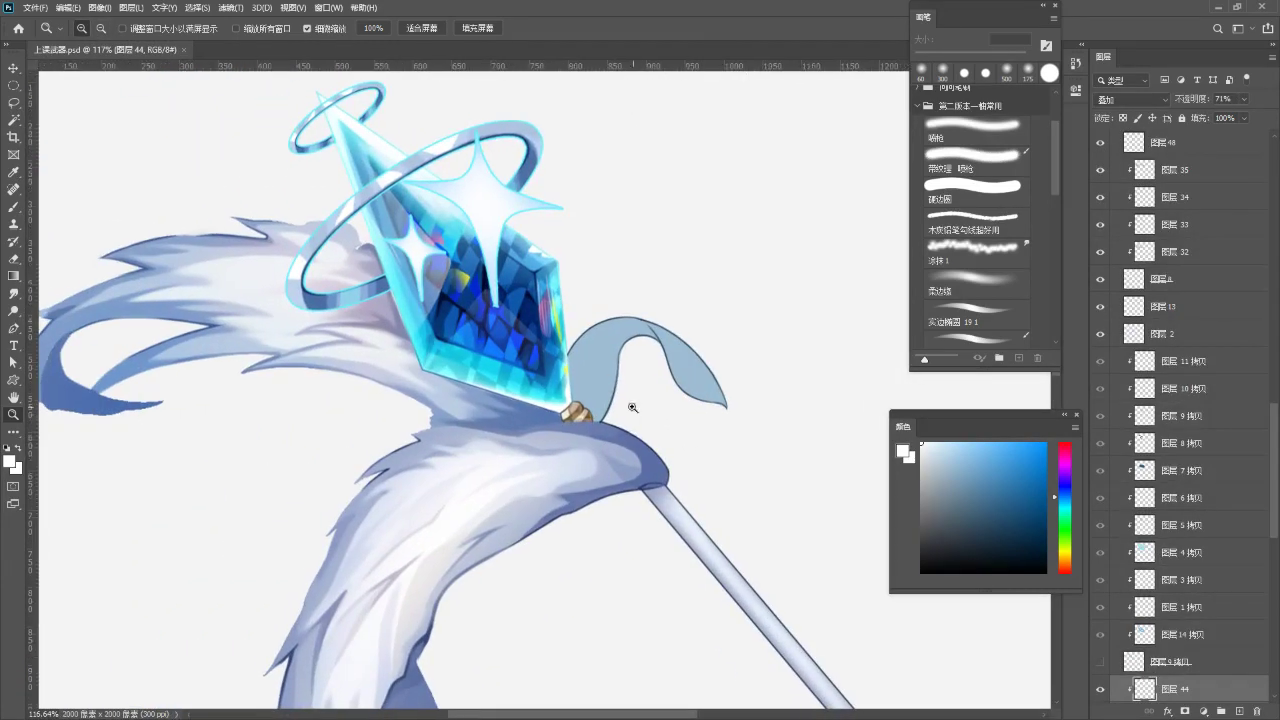
left_click(604, 394, "ctrl")
scroll(1199, 586, "down", 1)
scroll(1180, 450, "up", 3)
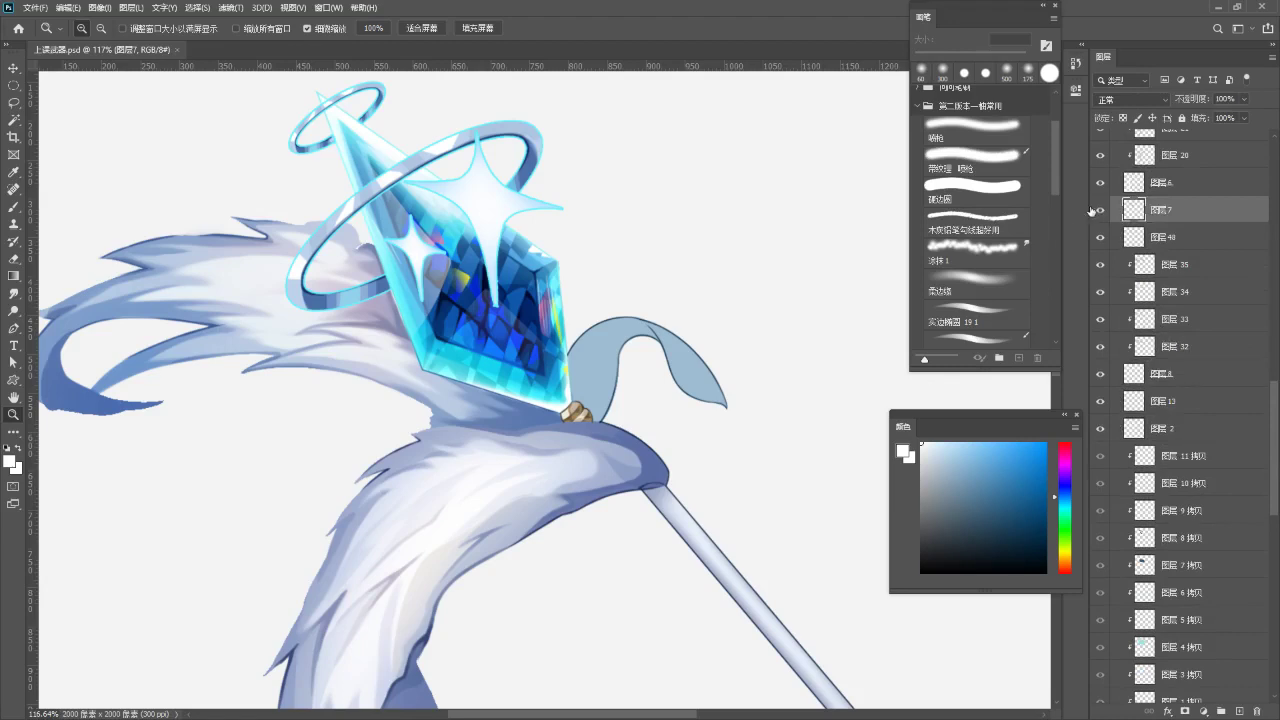
left_click(1240, 711)
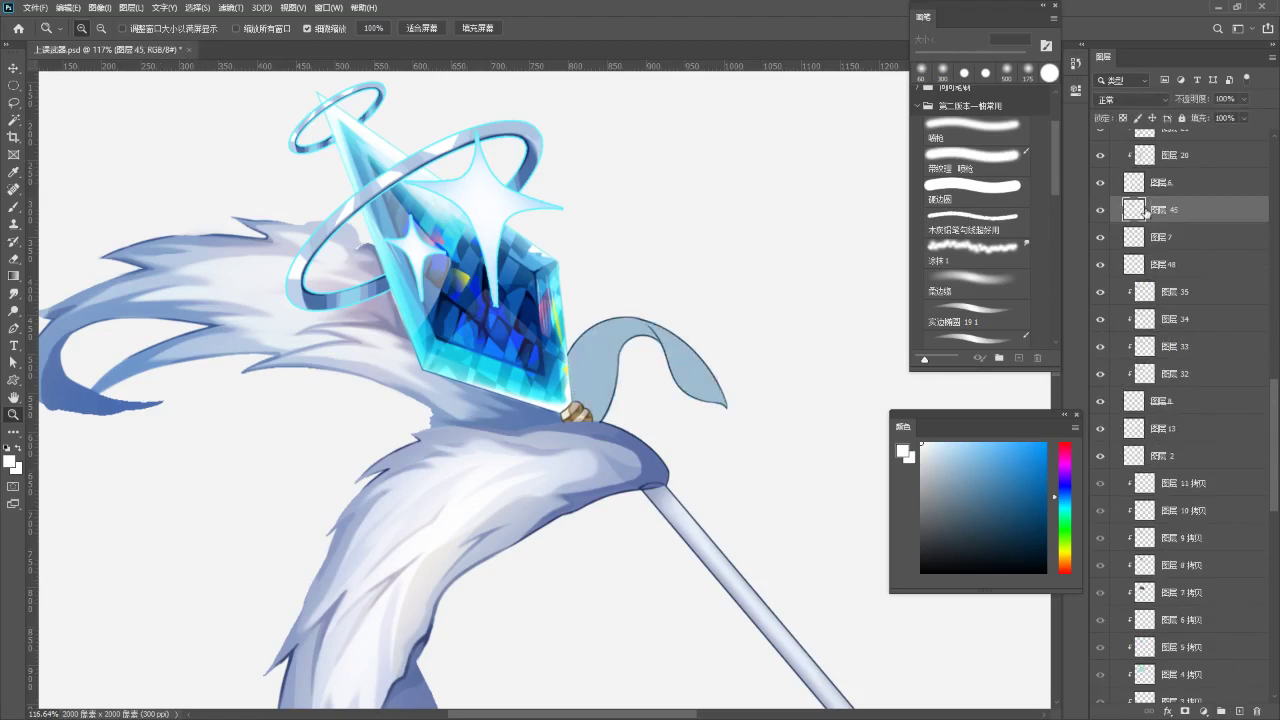
left_click(1160, 223, "alt")
- Turn off paint symmetry for the Brush tool
key("b")
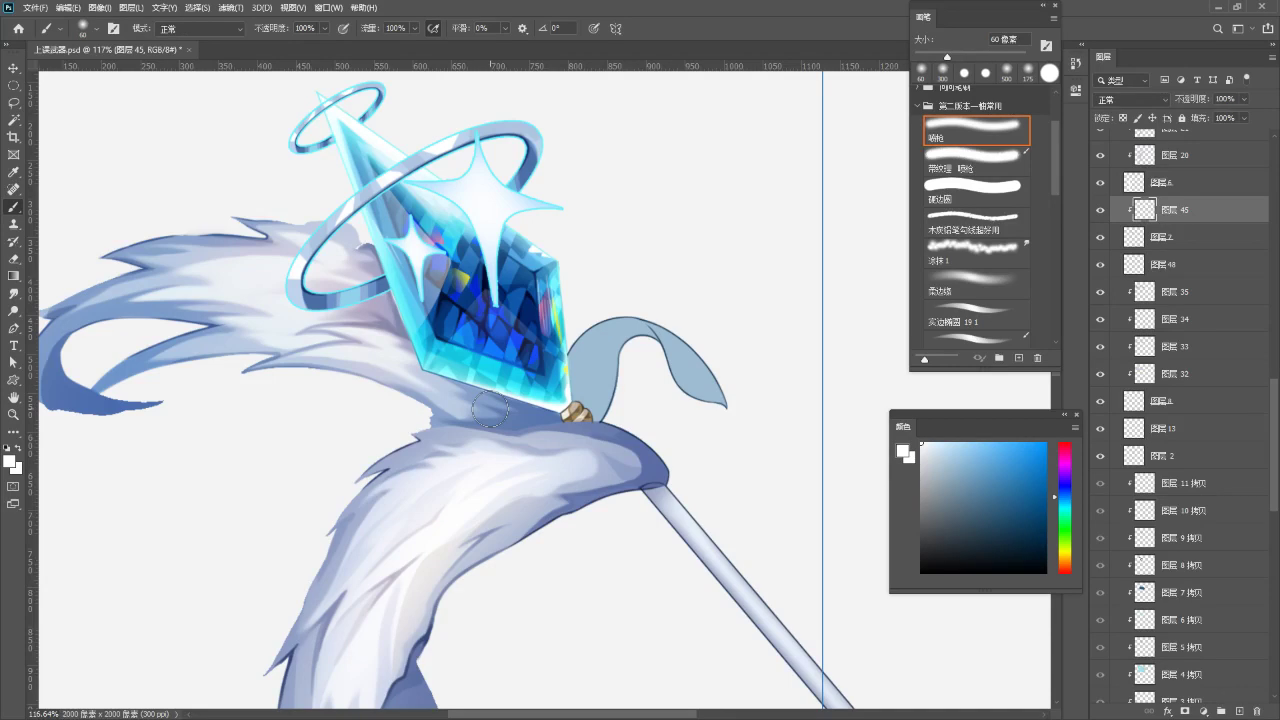
left_click(615, 28)
left_click(642, 45)
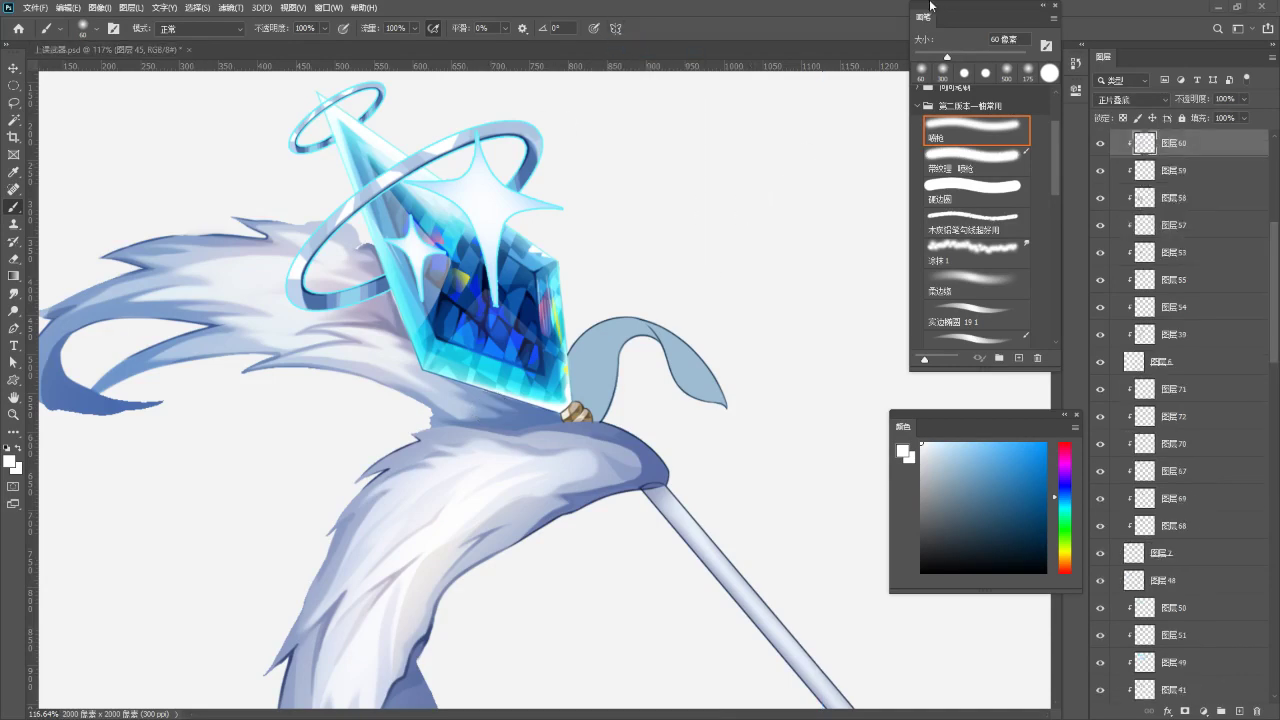
- Set the ribbon's clipped layer 图层 45 to the 正片叠底 (Multiply) blend mode
left_click_drag(760, 403, 711, 409)
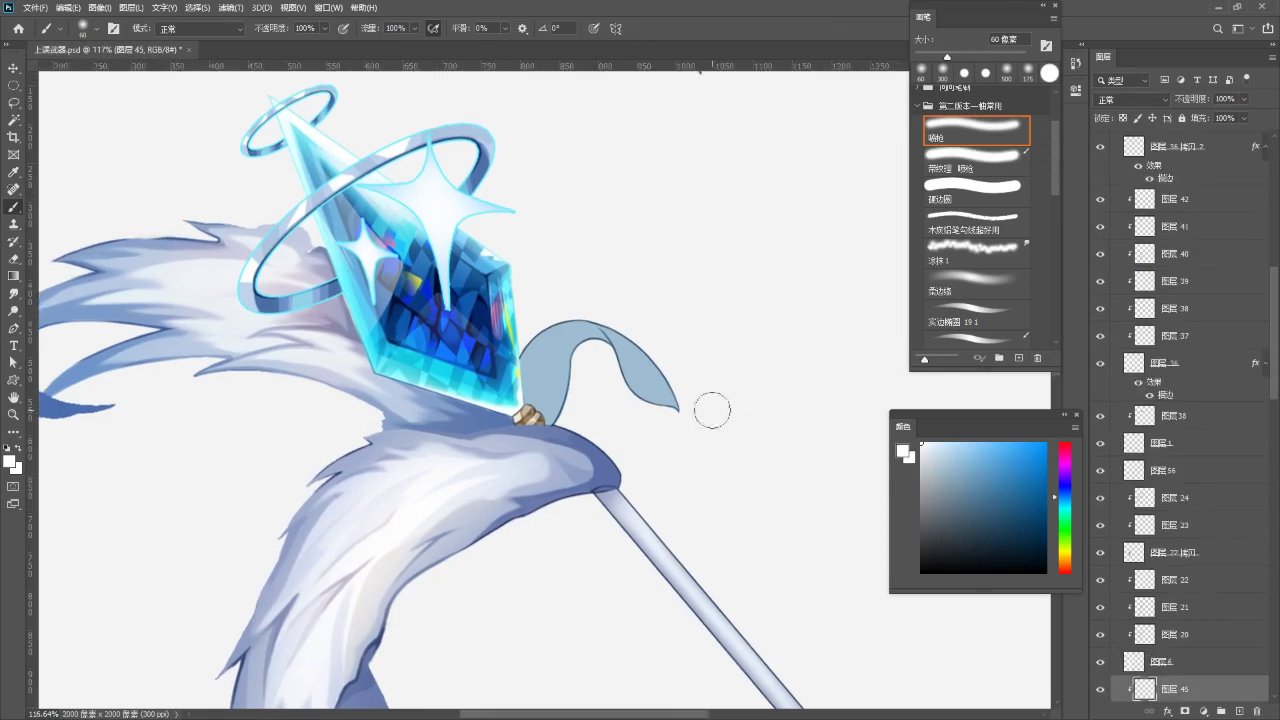
left_click(560, 374, "ctrl")
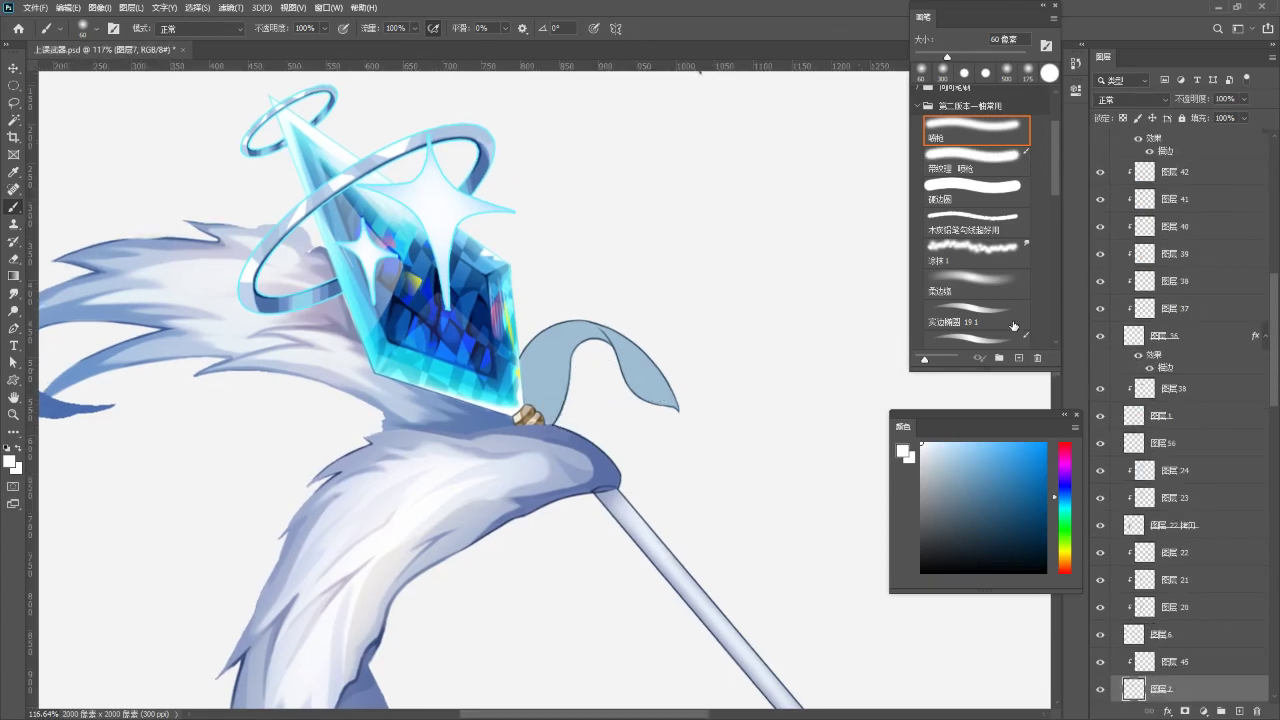
left_click(1175, 663)
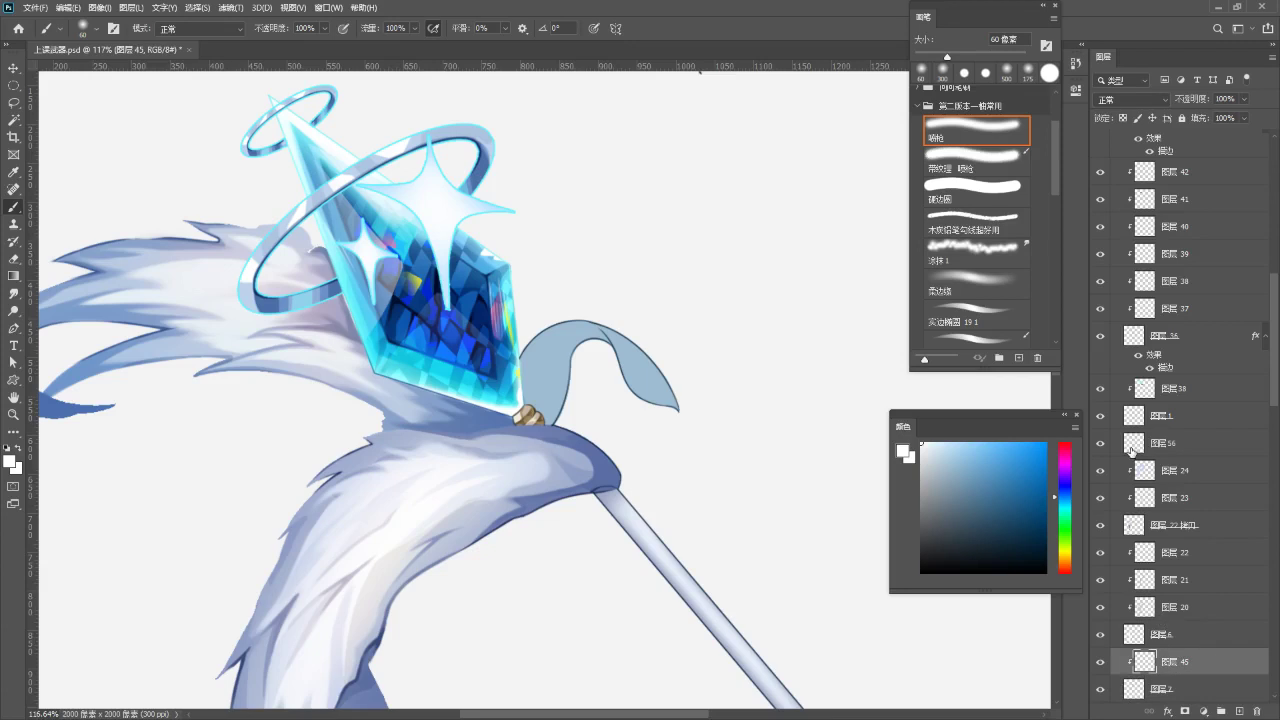
left_click(1132, 99)
left_click(1125, 148)
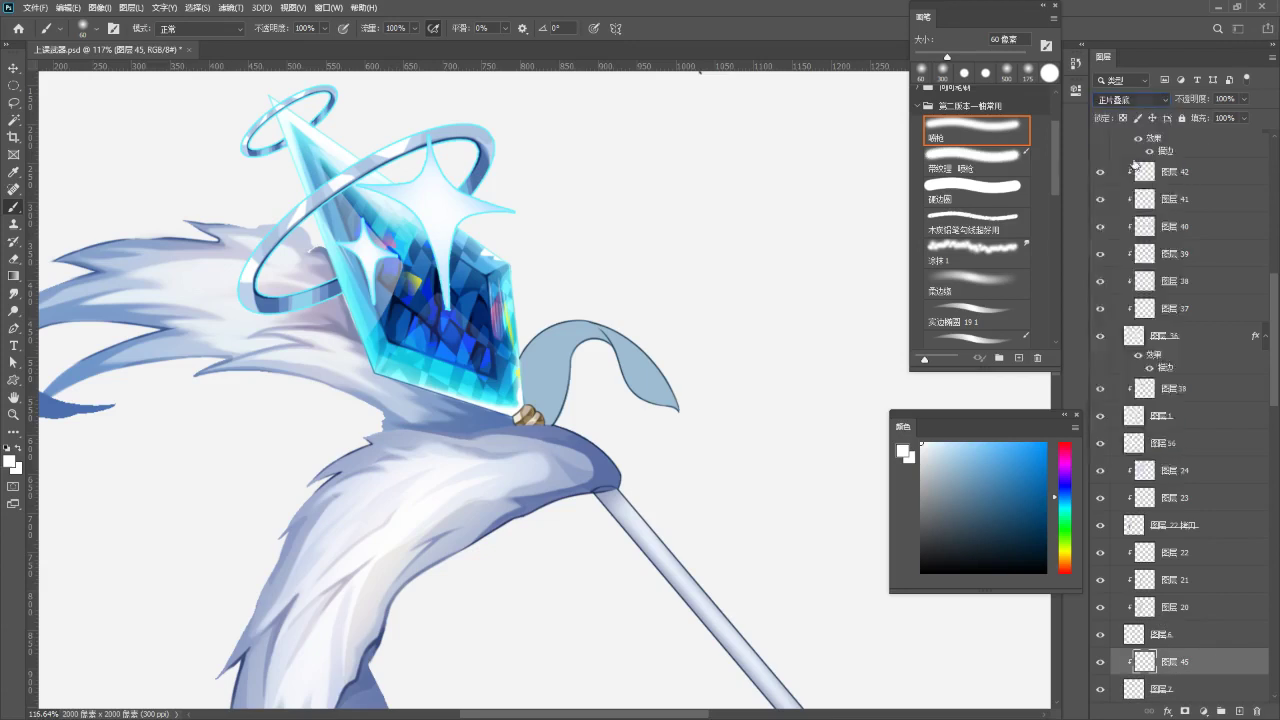
- Set up the 硬边圆 brush at 40 px with a pale grey-blue and try a shadow stroke on the ribbon
left_click(995, 196)
left_click(546, 400, "alt")
left_click(933, 460)
left_click_drag(558, 305, 524, 396)
key("bracketleft")
key("bracketleft")
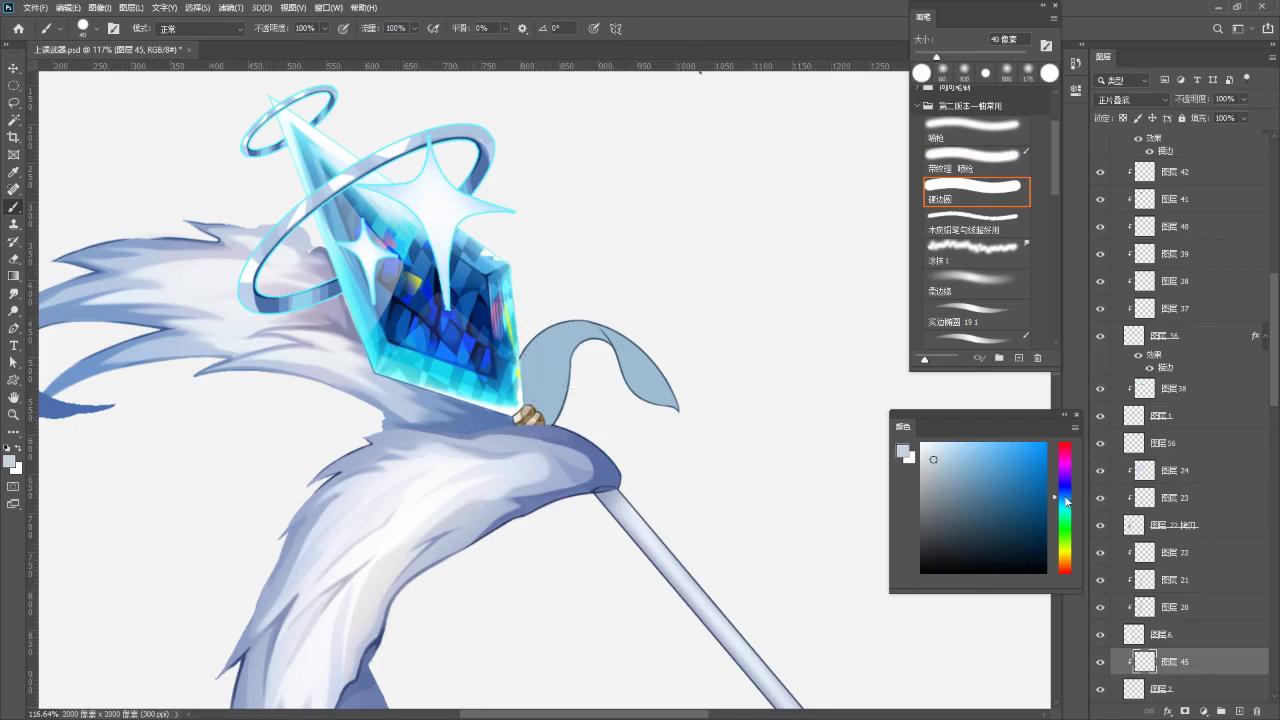
key("ctrl+z")
- Paint pale blue shadows on the ribbon's base and its folded tail, undoing unwanted strokes
mouse_move(557, 311)
left_mouse_down()
mouse_move(531, 419)
mouse_move(544, 333)
mouse_move(570, 309)
mouse_move(554, 455)
mouse_move(554, 331)
mouse_move(550, 422)
left_mouse_up()
key("ctrl+z")
key("ctrl+z")
mouse_move(578, 310)
left_mouse_down()
mouse_move(553, 434)
mouse_move(548, 402)
left_mouse_up()
mouse_move(614, 378)
left_mouse_down()
mouse_move(652, 398)
mouse_move(650, 418)
mouse_move(657, 404)
mouse_move(675, 411)
left_mouse_up()
key("ctrl+z")
key("ctrl+z")
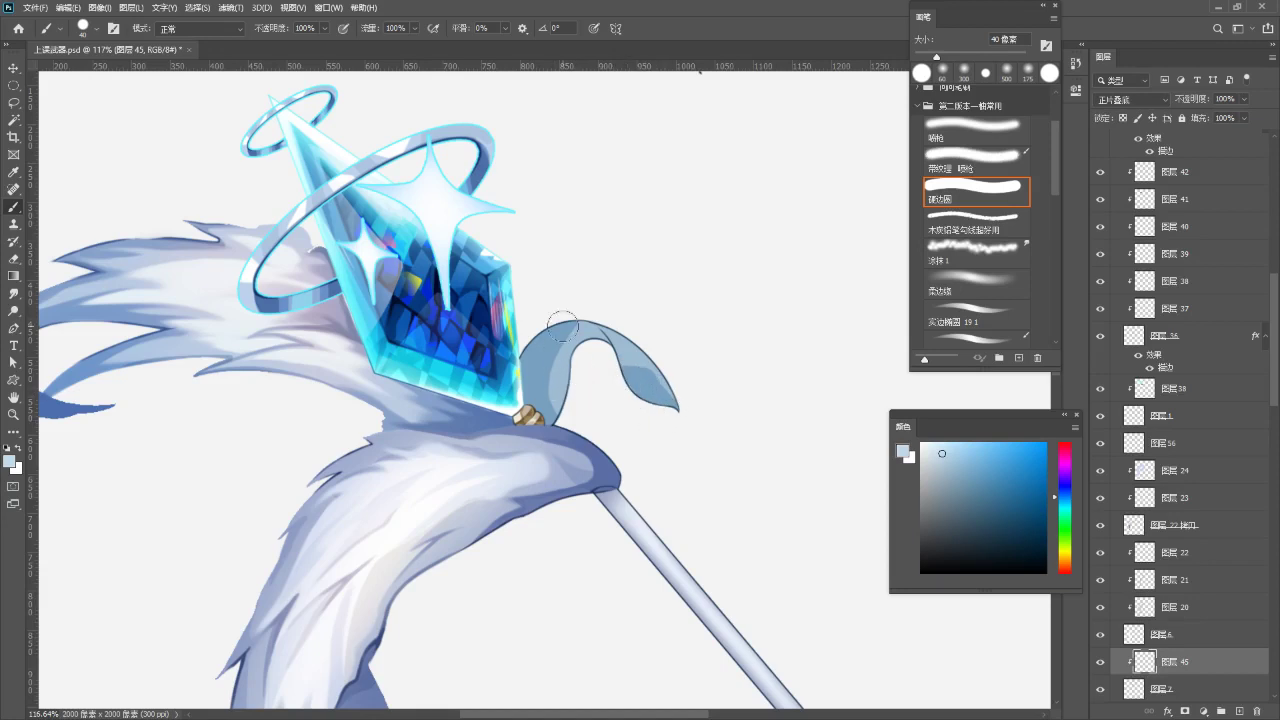
- Blend the shadow edge on the ribbon's base with the Smudge tool, using an enlarged 涂抹 1 brush at 24% strength
left_click_drag(543, 446, 524, 456)
key("r")
left_click(975, 255)
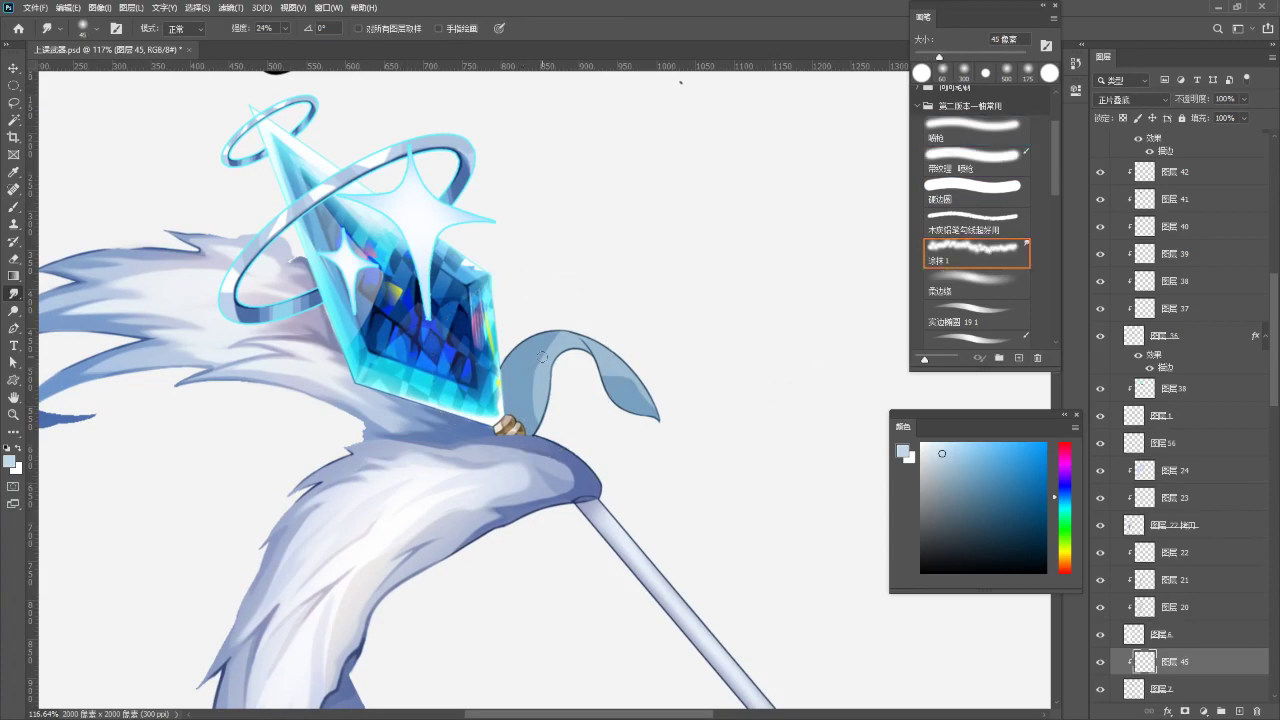
key("bracketright")
key("bracketright")
key("bracketright")
key("bracketright")
mouse_move(538, 357)
left_mouse_down()
mouse_move(549, 431)
mouse_move(565, 395)
mouse_move(592, 408)
mouse_move(565, 379)
left_mouse_up()
key("b")
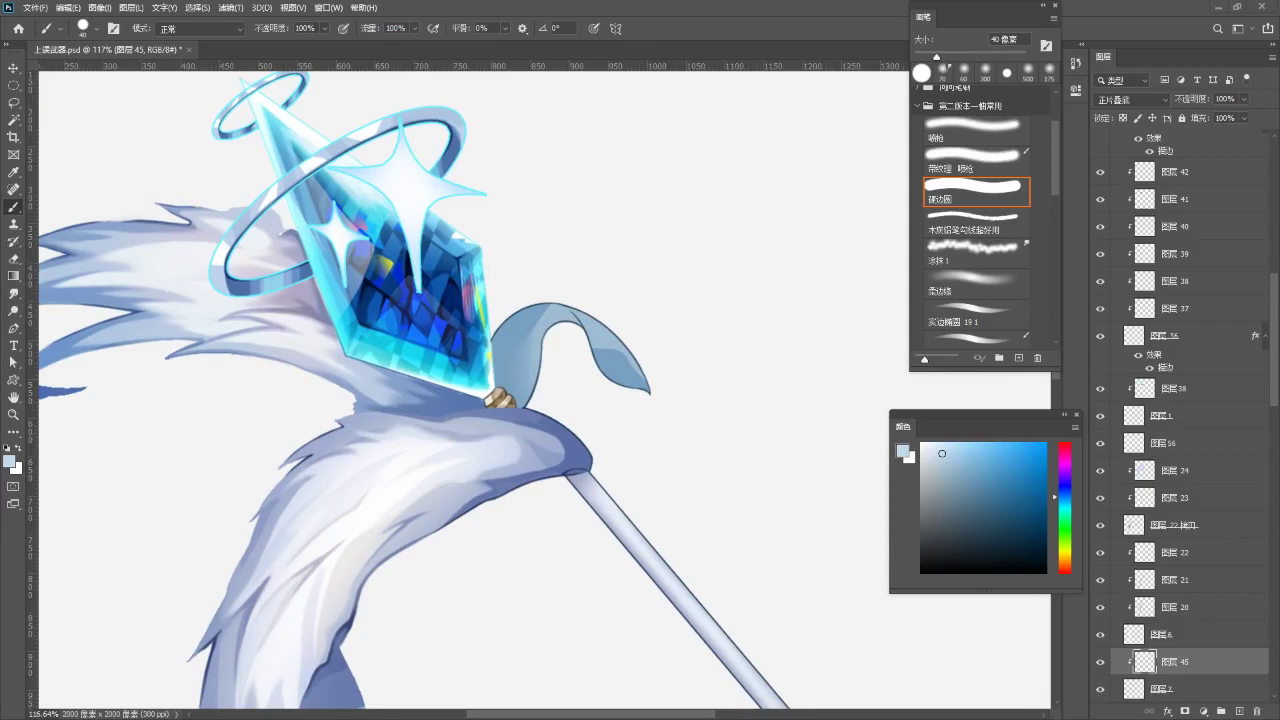
- Paste the other version of the staff artwork as a new layer above 图层 27 and place it over the canvas
left_click_drag(2, 389, 217, 390)
key("Return")
key("Delete")
scroll(1212, 427, "up", 2)
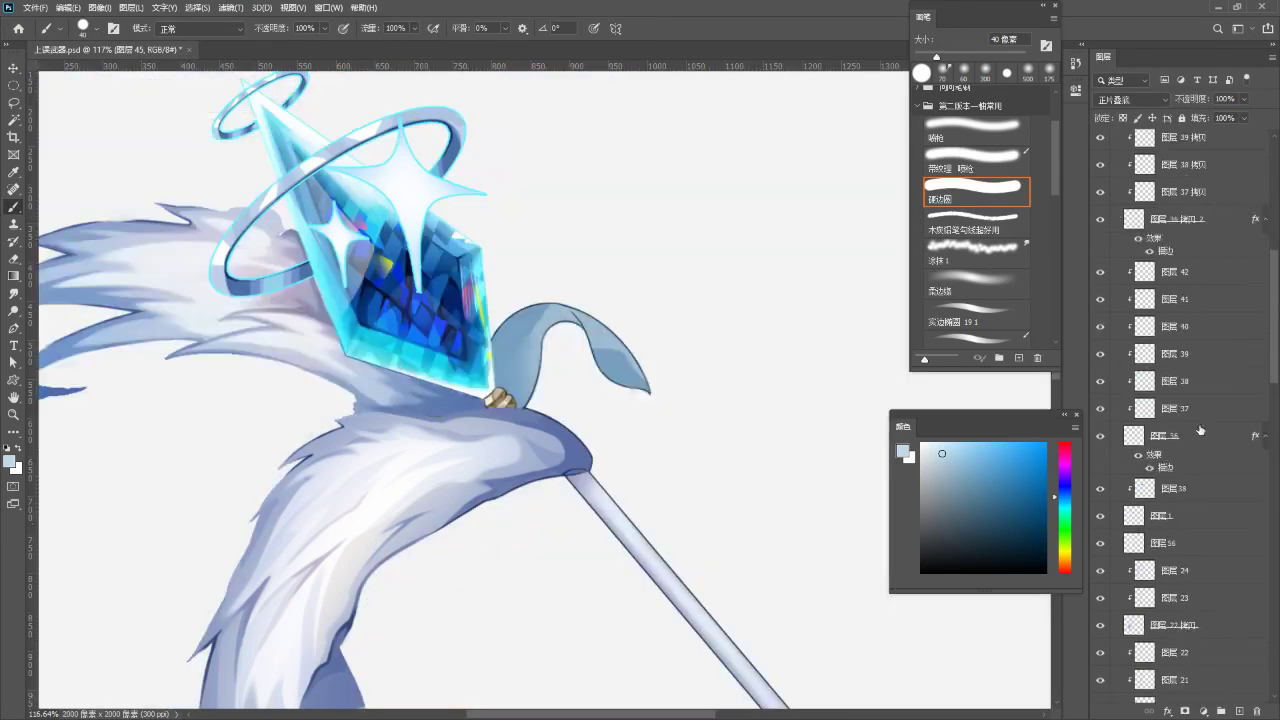
scroll(1211, 427, "up", 10)
left_click(1189, 162)
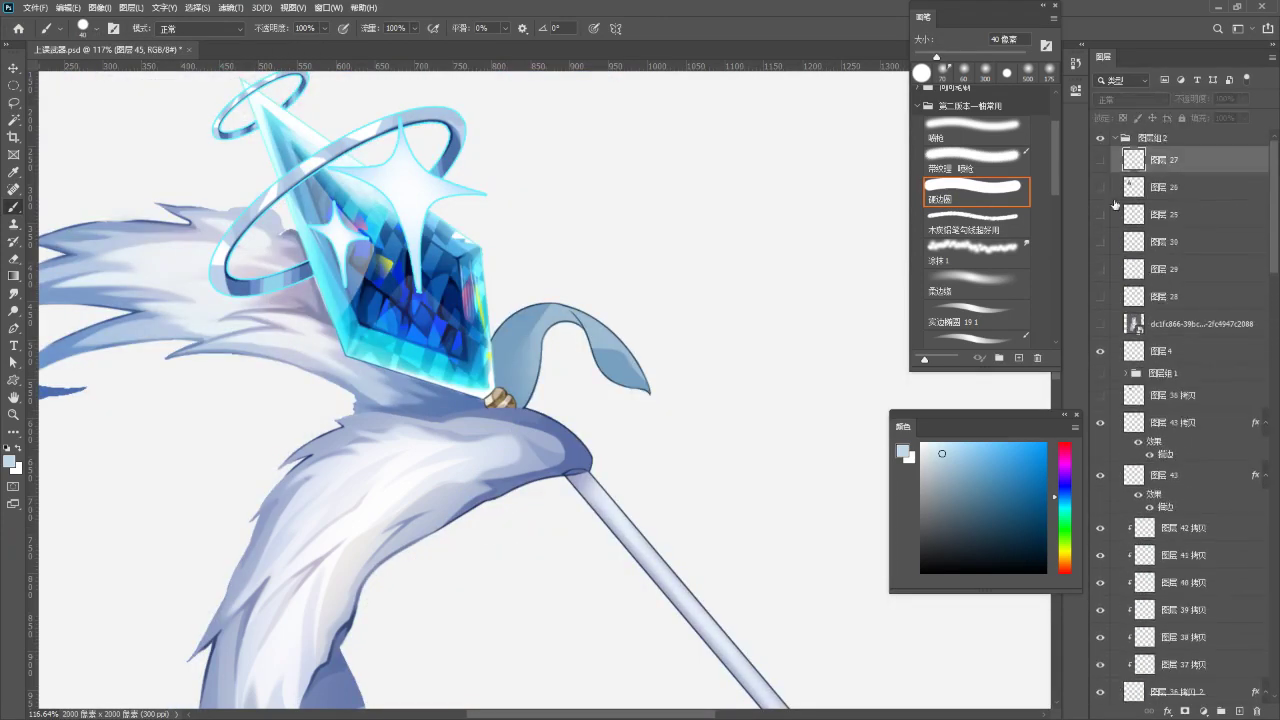
key("ctrl+v")
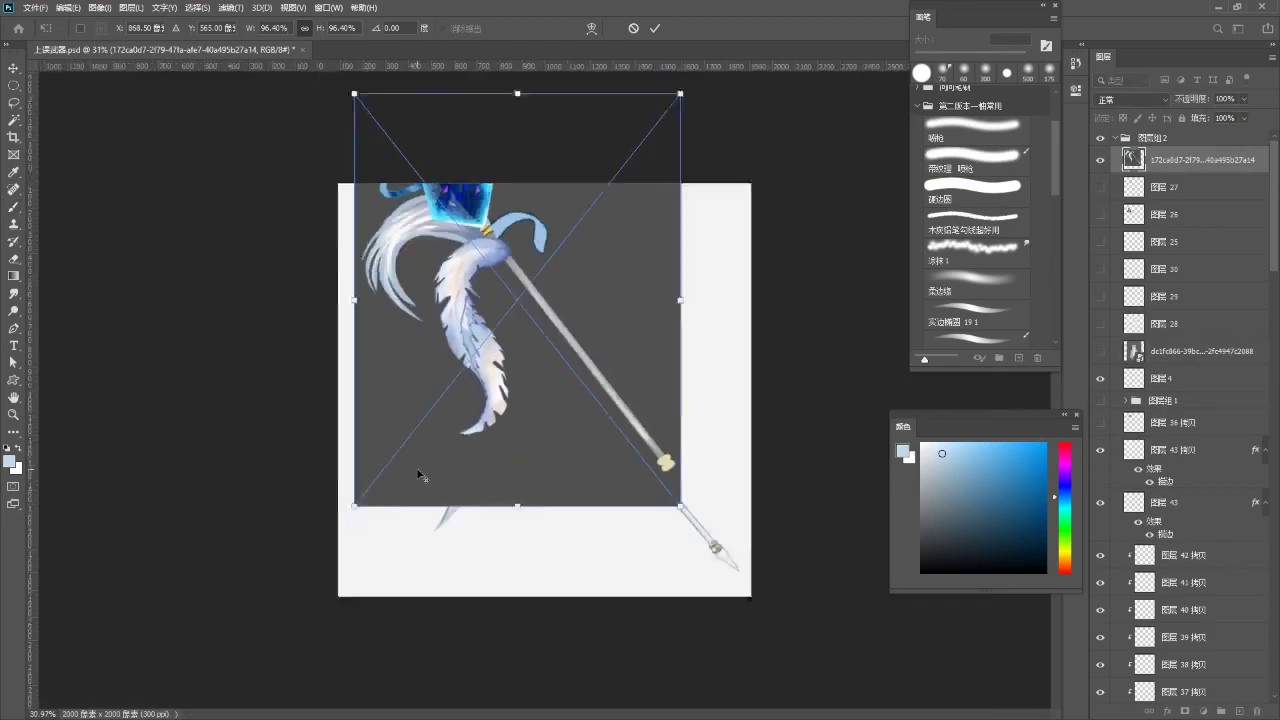
scroll(418, 472, "down", 1)
left_click_drag(437, 411, 463, 487)
key("Return")
scroll(480, 302, "up", 4)
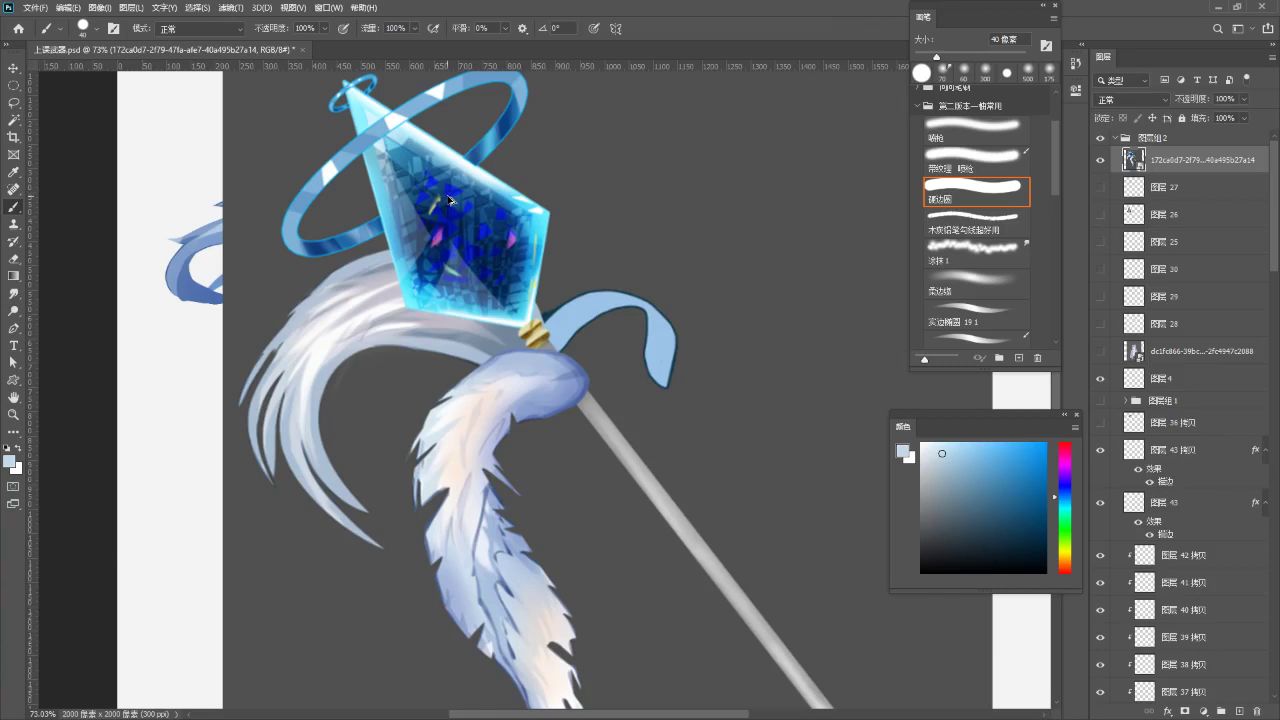
- Move the pasted staff image to the right of the drawing and compare the two crystals and their rings
left_click_drag(447, 195, 467, 235)
left_click_drag(479, 321, 471, 426)
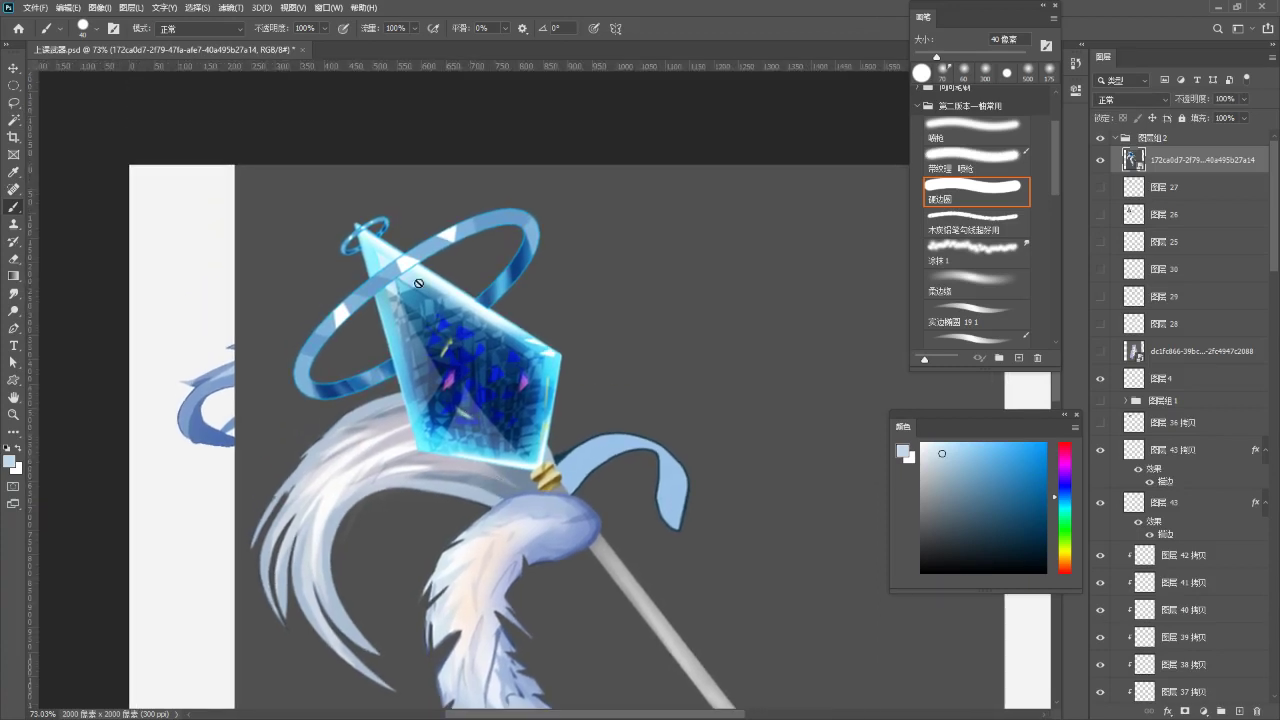
scroll(400, 288, "down", 1)
left_click_drag(394, 322, 649, 327)
scroll(711, 203, "up", 6)
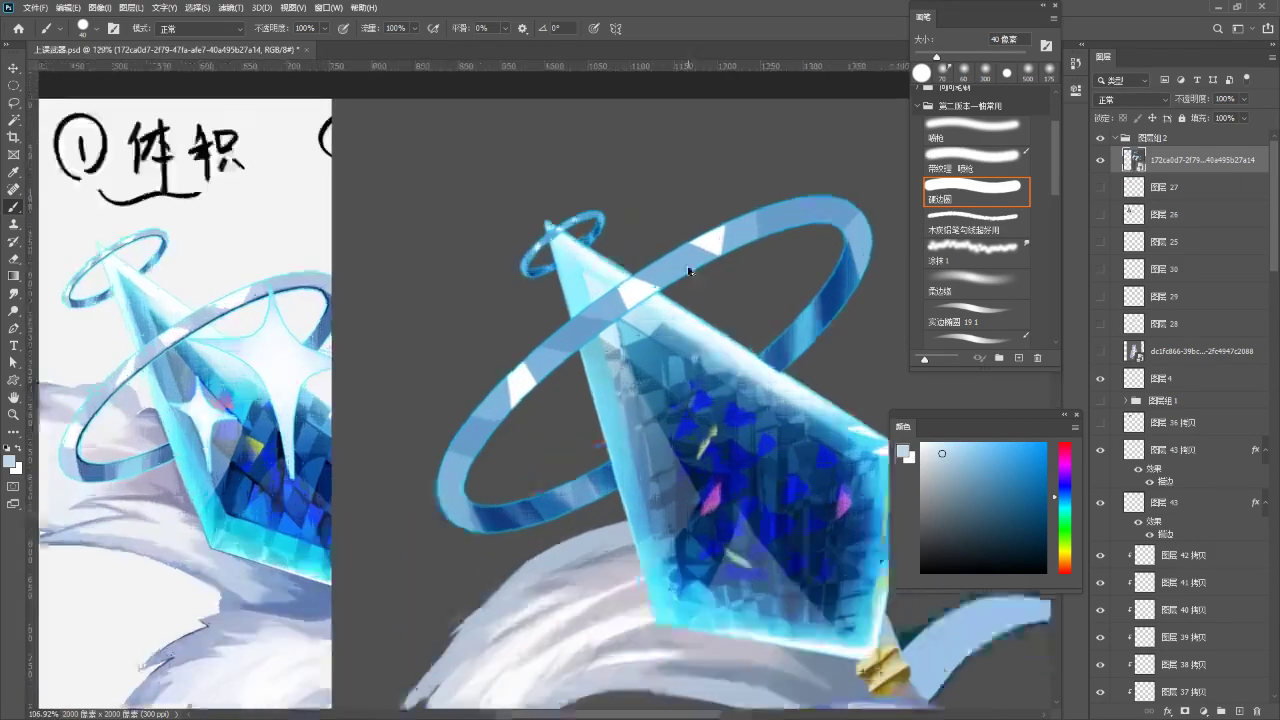
scroll(664, 262, "down", 3)
left_click_drag(691, 406, 706, 373)
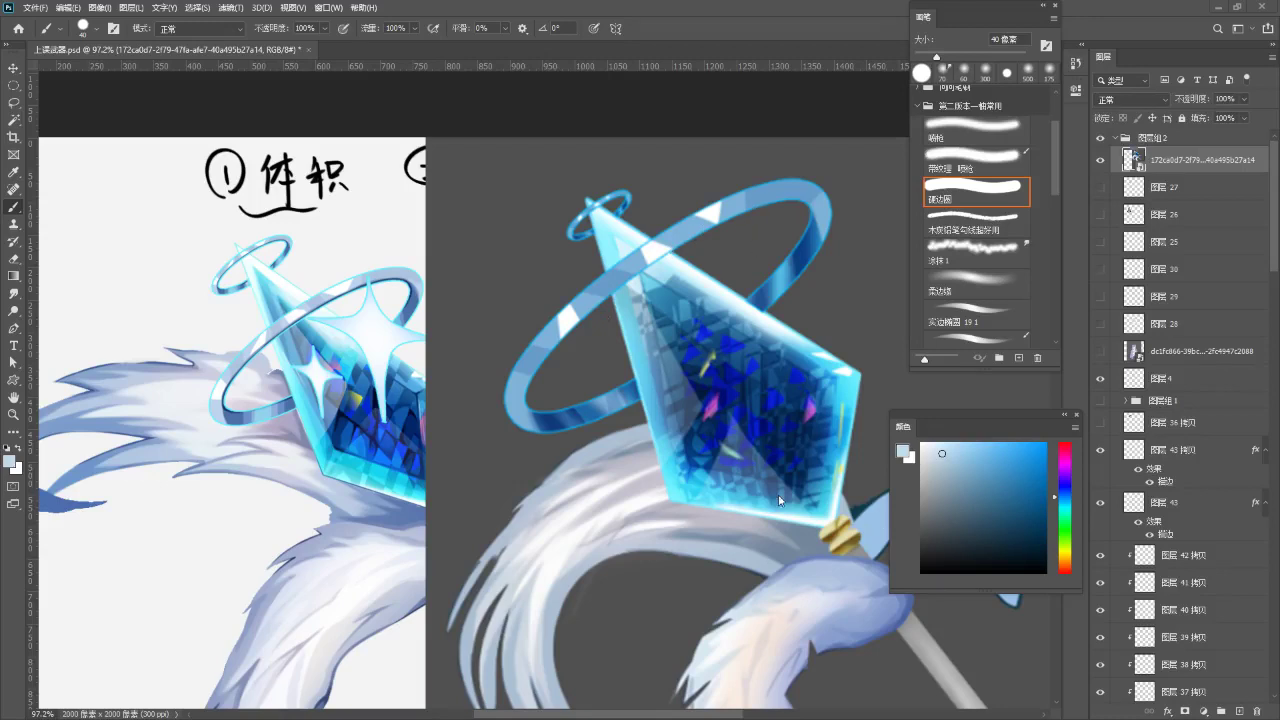
- Delete the pasted staff image layer
left_click(580, 446)
left_click(628, 272)
key("Delete")
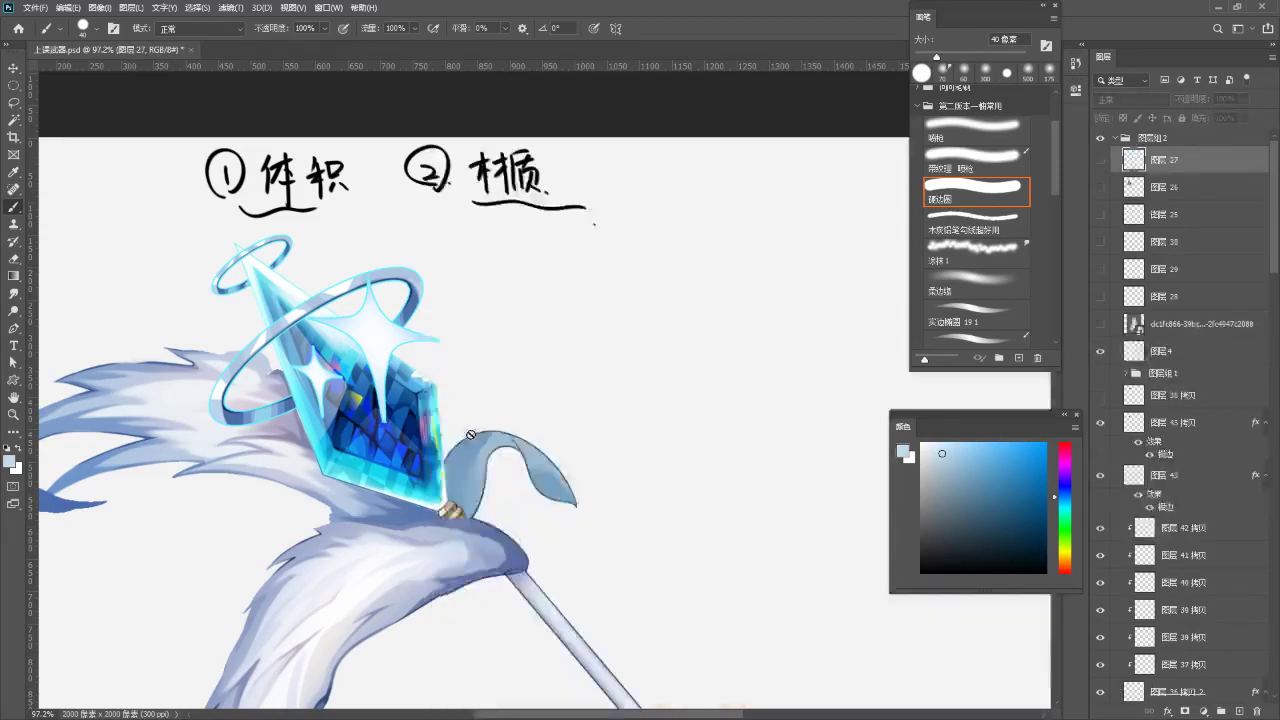
- Add a new layer above 图层 45, clip it to the ribbon, and set its blend mode to 正片叠底
scroll(443, 283, "down", 5)
scroll(443, 280, "up", 2)
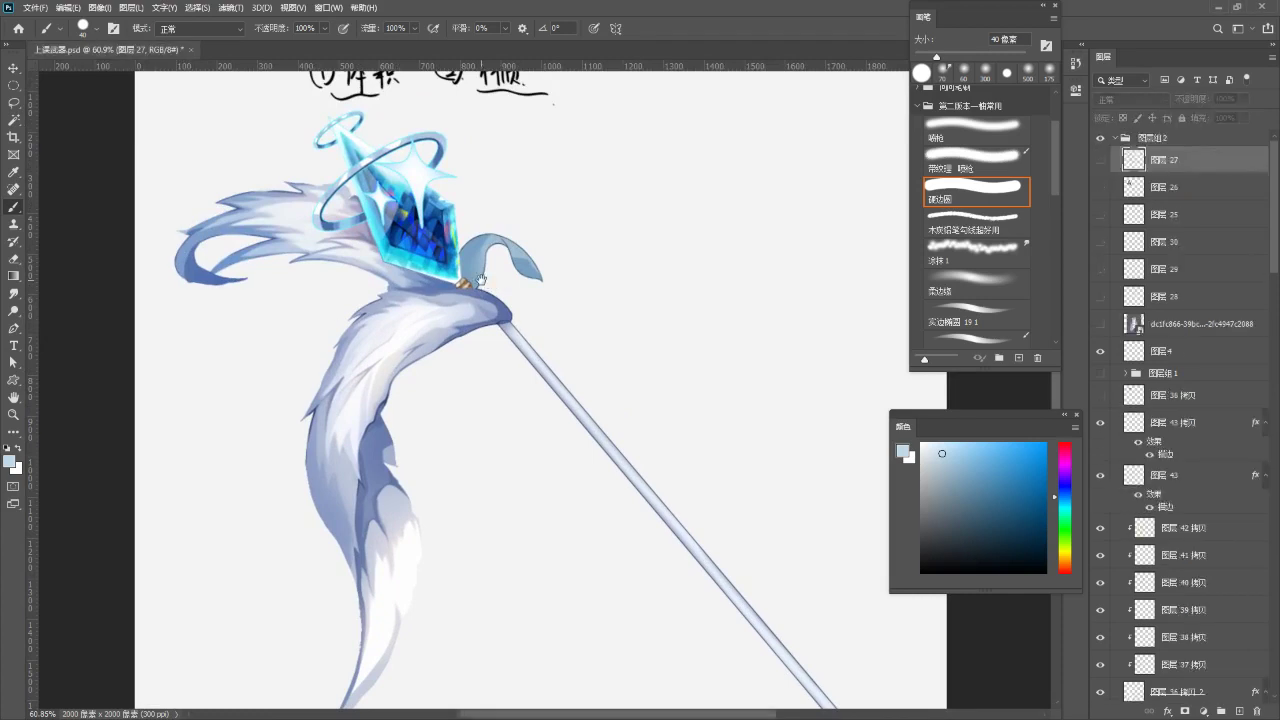
scroll(485, 280, "up", 5)
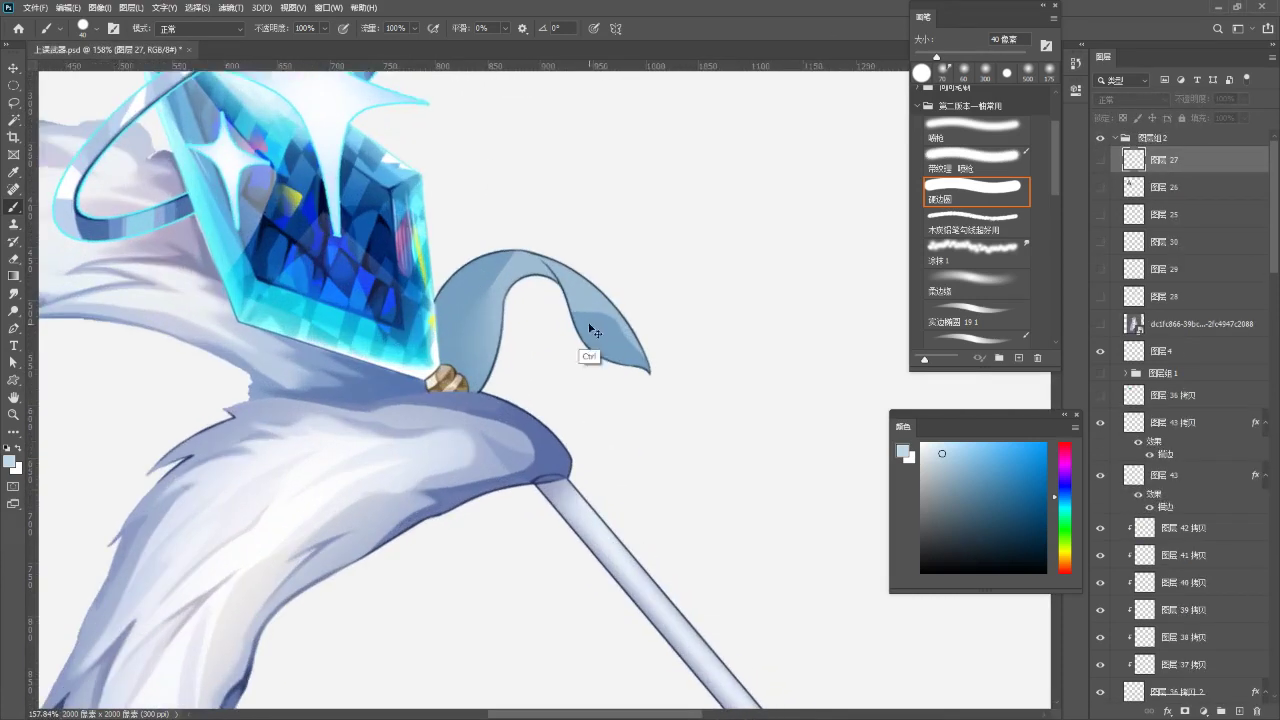
left_click(473, 302, "ctrl")
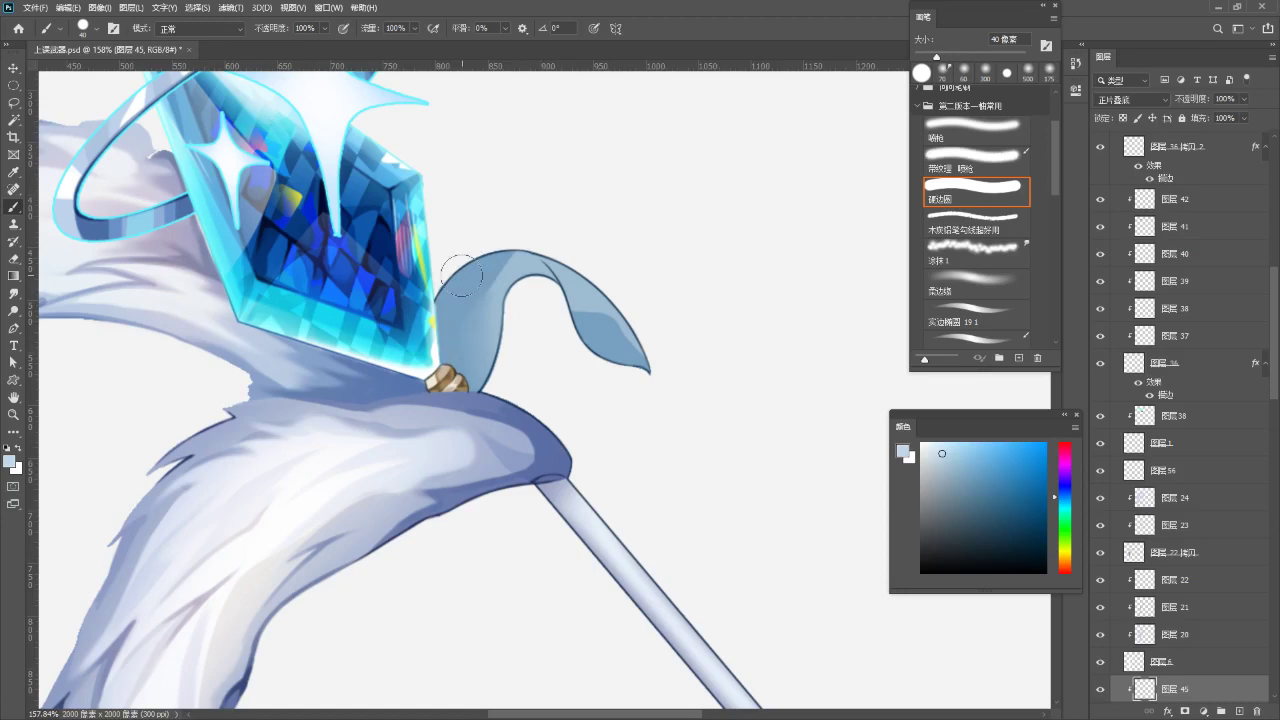
left_click_drag(534, 258, 494, 262)
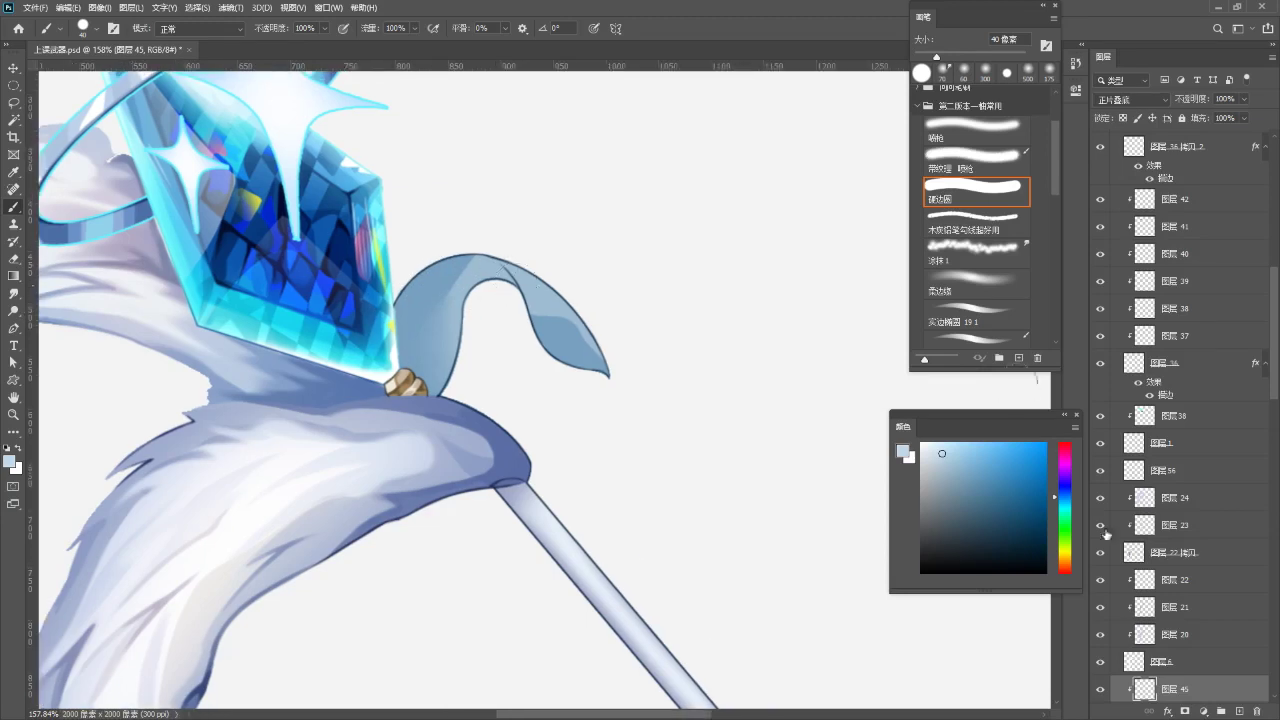
left_click(1239, 711)
scroll(1201, 627, "down", 2)
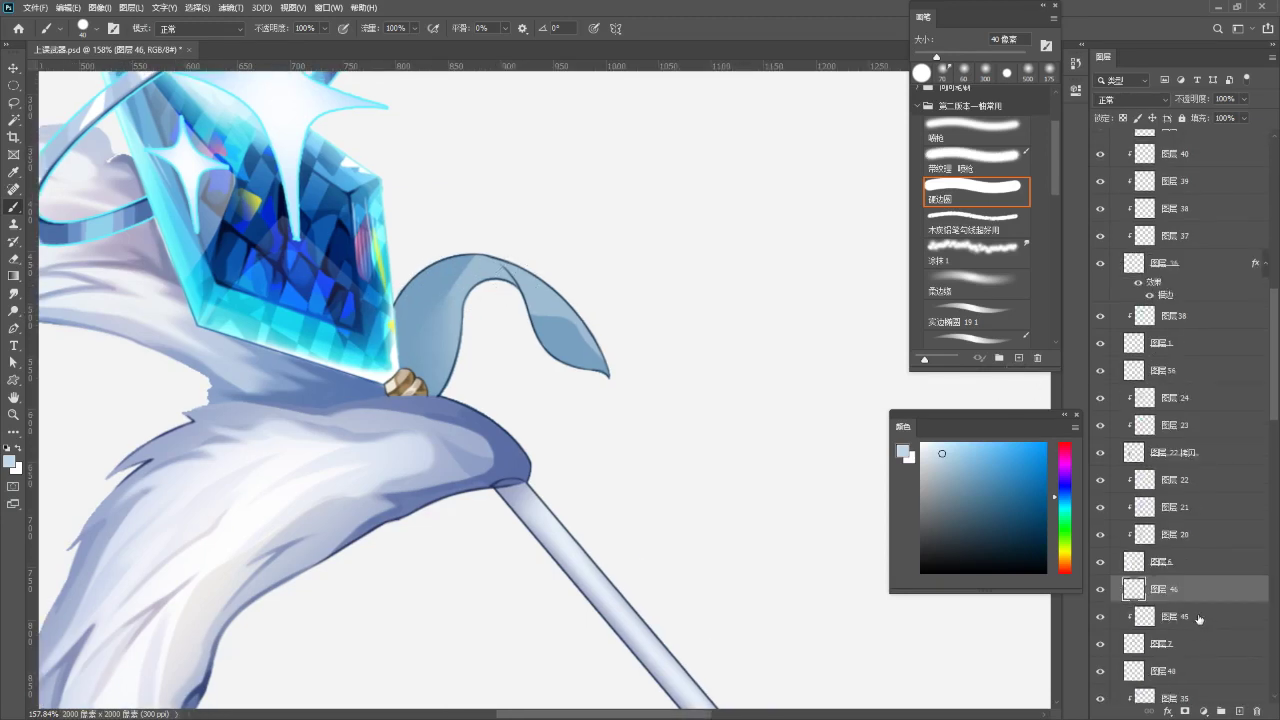
left_click(1197, 603, "alt")
left_click(1130, 99)
left_click(1130, 163)
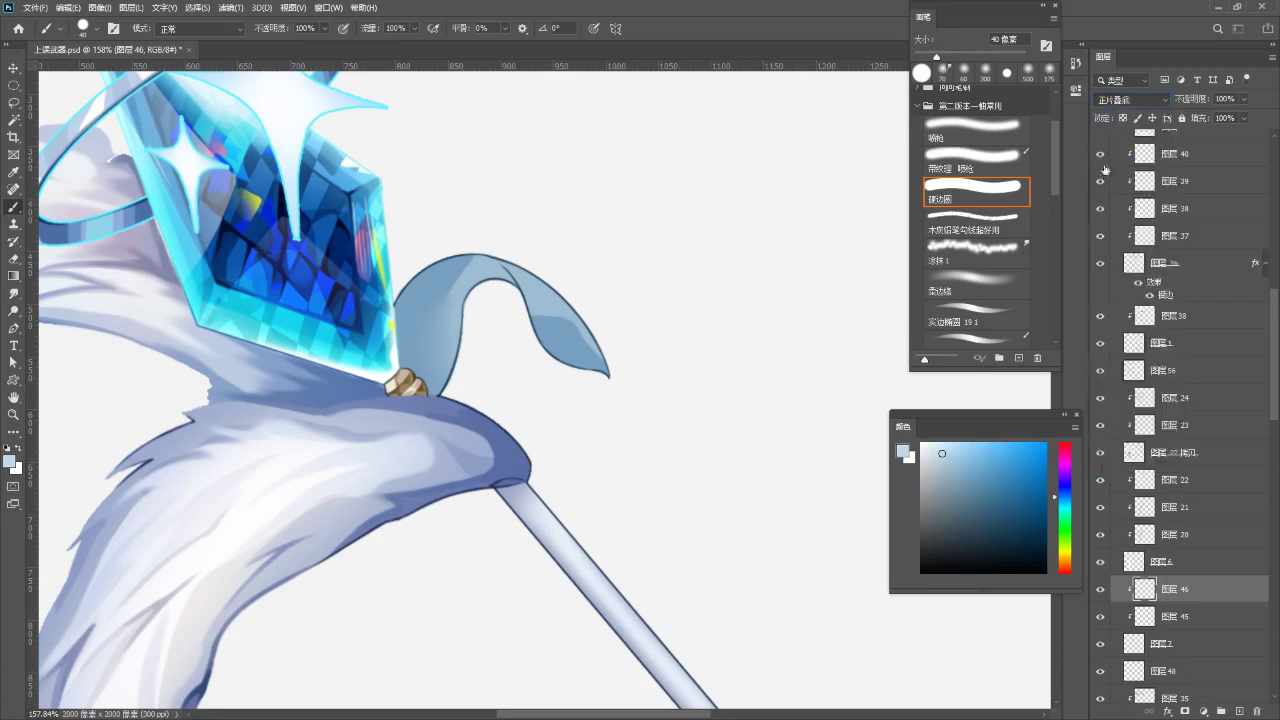
- Paint a pale blue-violet shadow on the ribbon's base beside the crystal with a 9 px hard round brush, trimming it with the Eraser
key("bracketleft")
key("bracketleft")
key("bracketleft")
key("bracketleft")
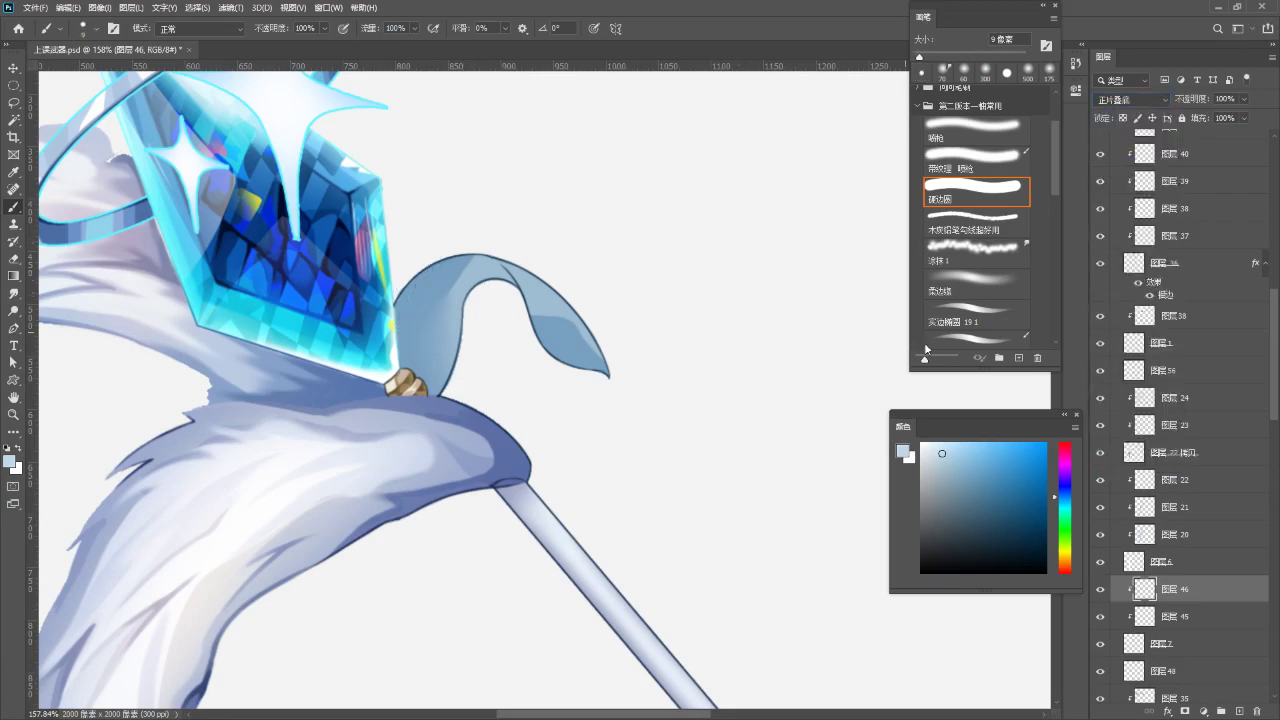
left_click(945, 469)
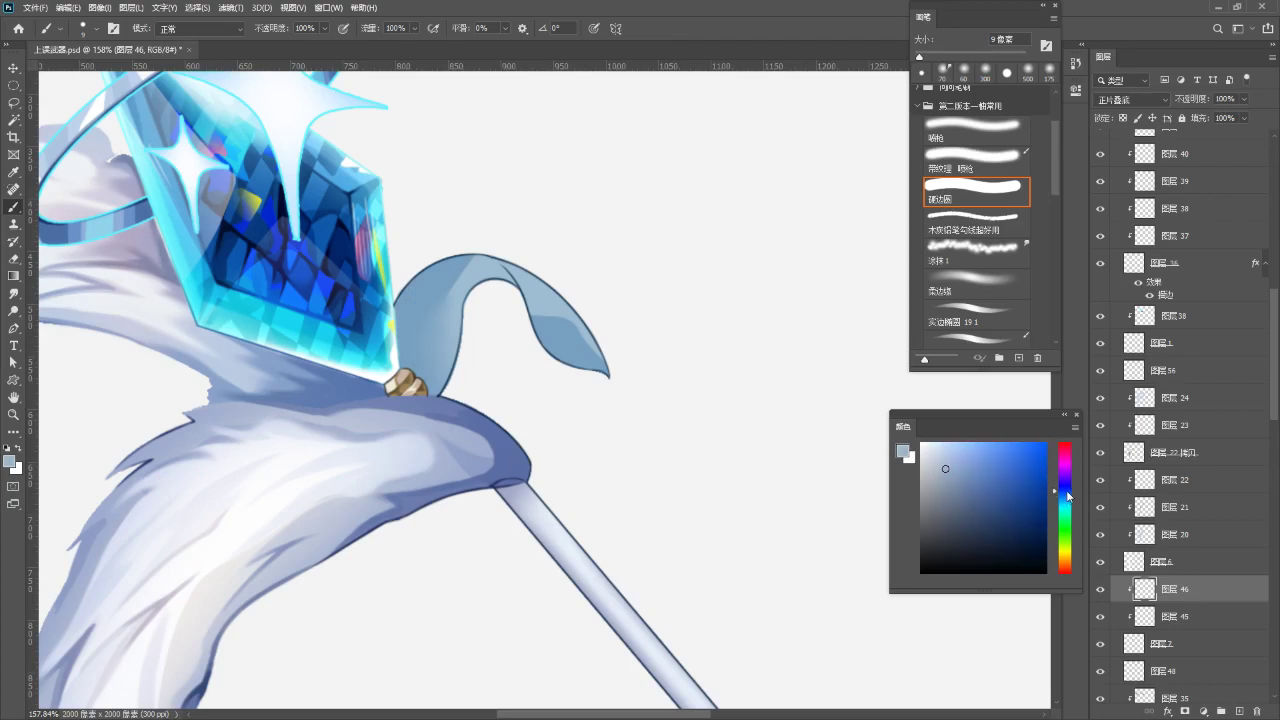
left_click_drag(1056, 483, 1066, 493)
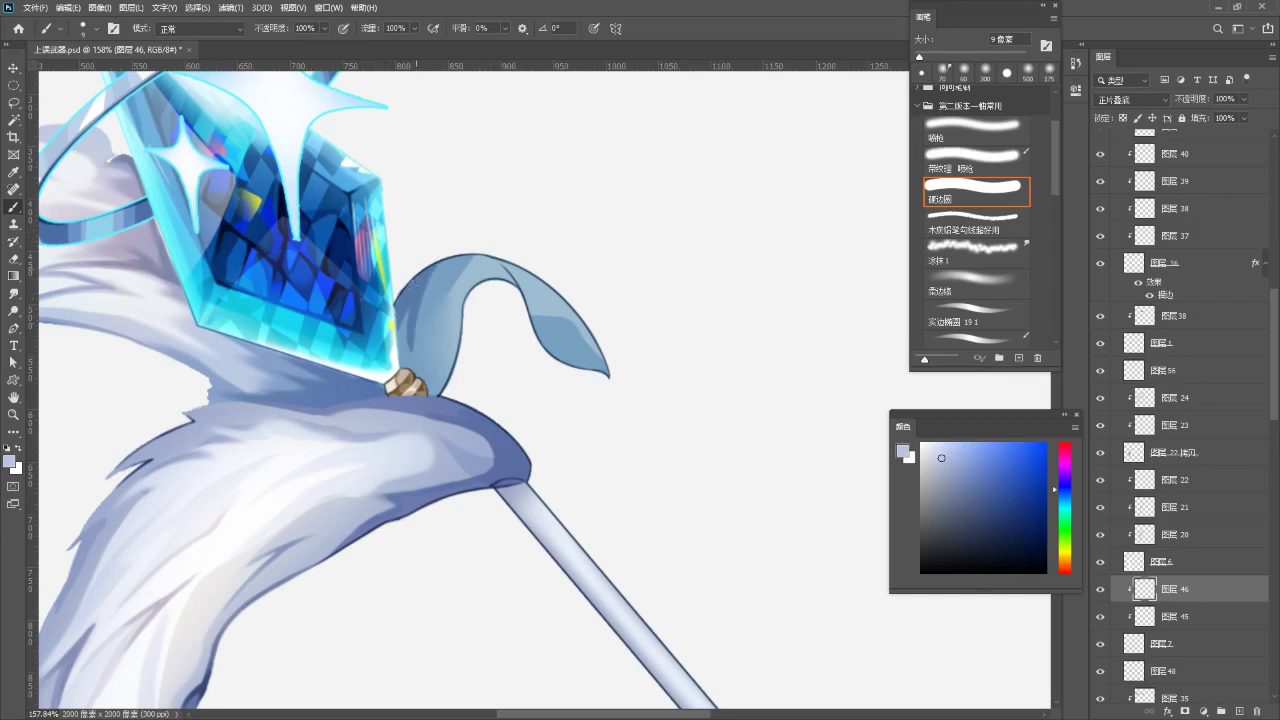
key("e")
left_click_drag(412, 348, 434, 270)
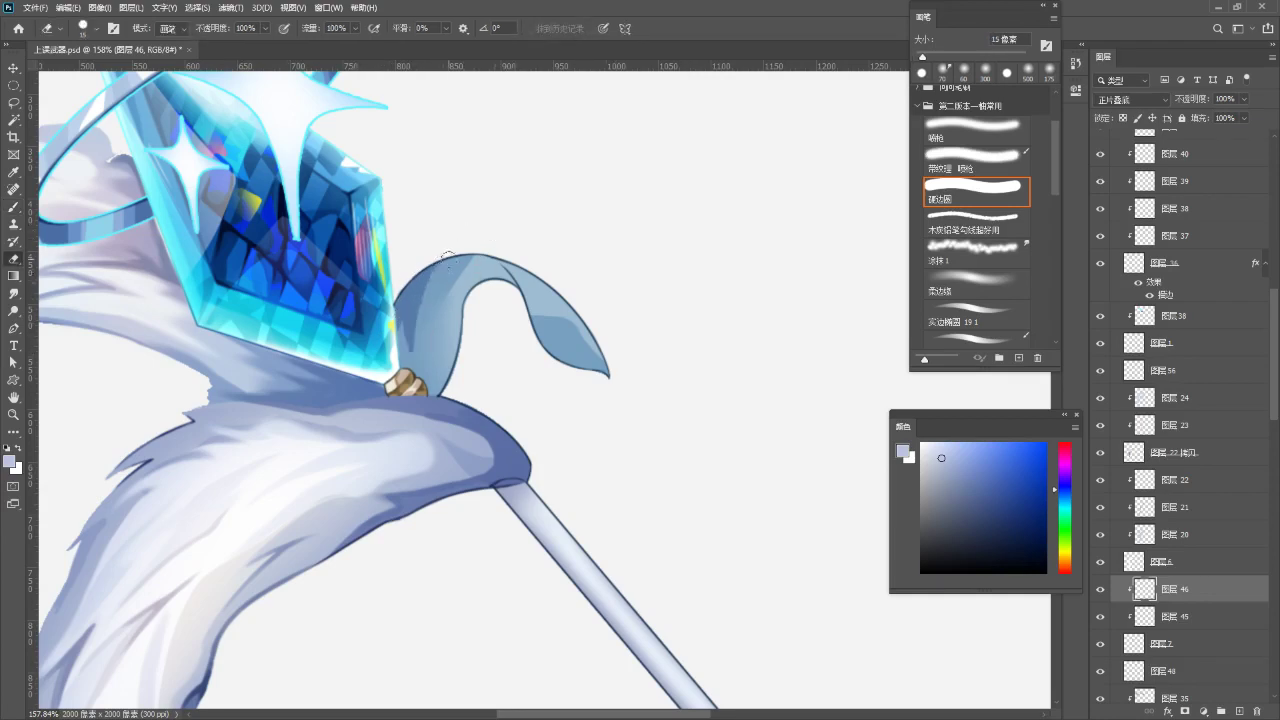
left_click_drag(429, 345, 424, 290)
- Add more shadow along the ribbon's lower band and soften it with the Smudge tool, using the 涂抹 1 brush at 24% strength
key("b")
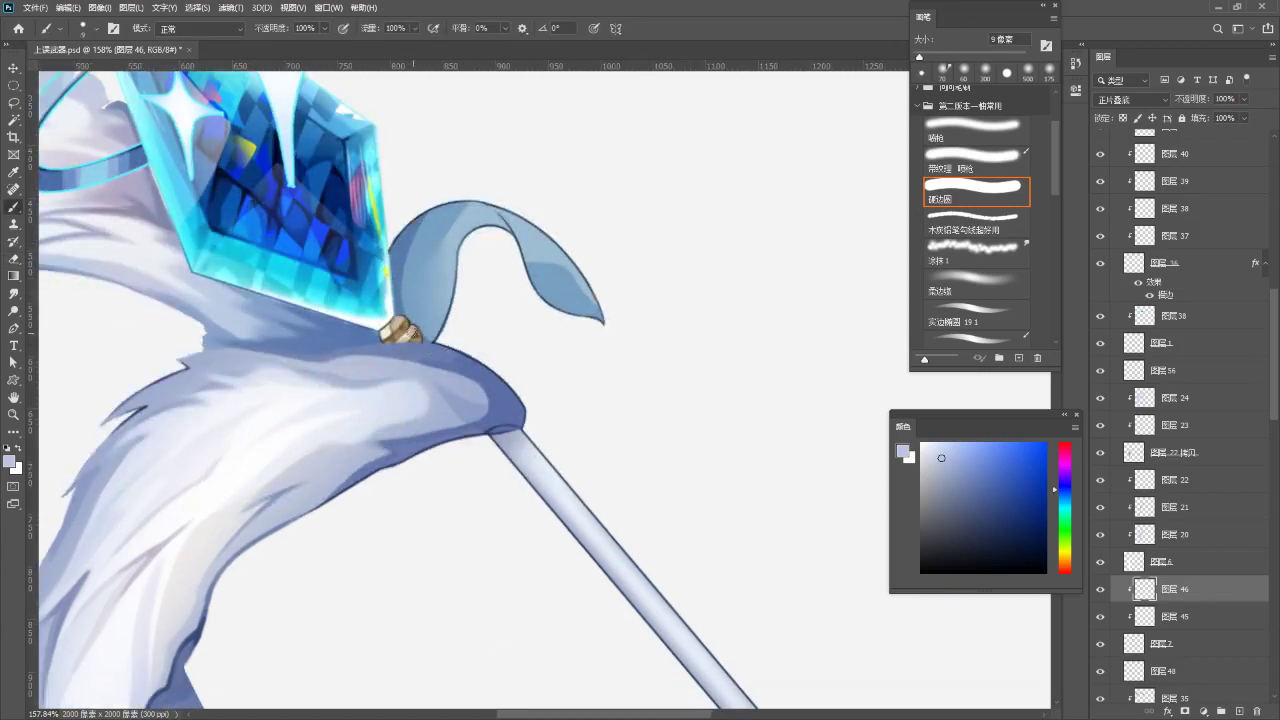
left_click_drag(406, 262, 446, 330)
left_click_drag(460, 273, 433, 316)
key("r")
left_click_drag(420, 248, 432, 288)
key("ctrl+z")
mouse_move(422, 220)
left_mouse_down()
mouse_move(426, 311)
mouse_move(457, 272)
mouse_move(425, 305)
mouse_move(442, 318)
left_mouse_up()
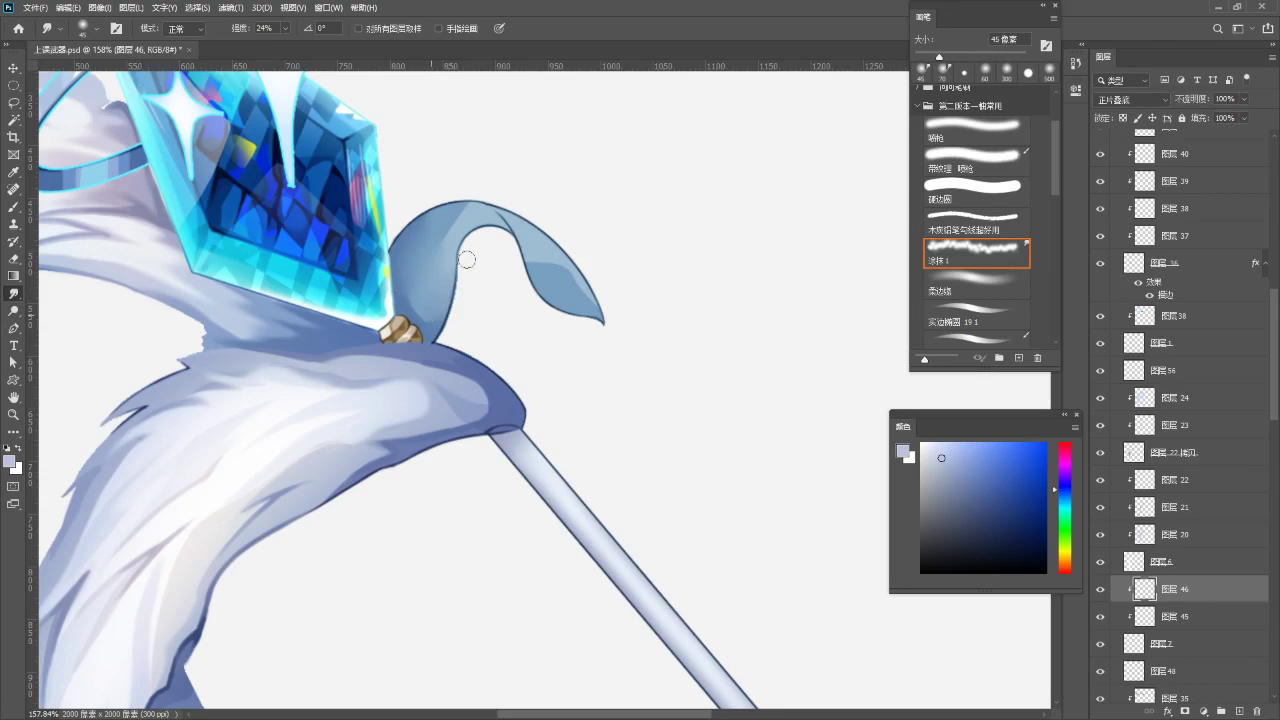
left_click_drag(451, 183, 406, 223)
- Add another clipped layer above 图层 46 on the ribbon and set its blend mode to 叠加
key("b")
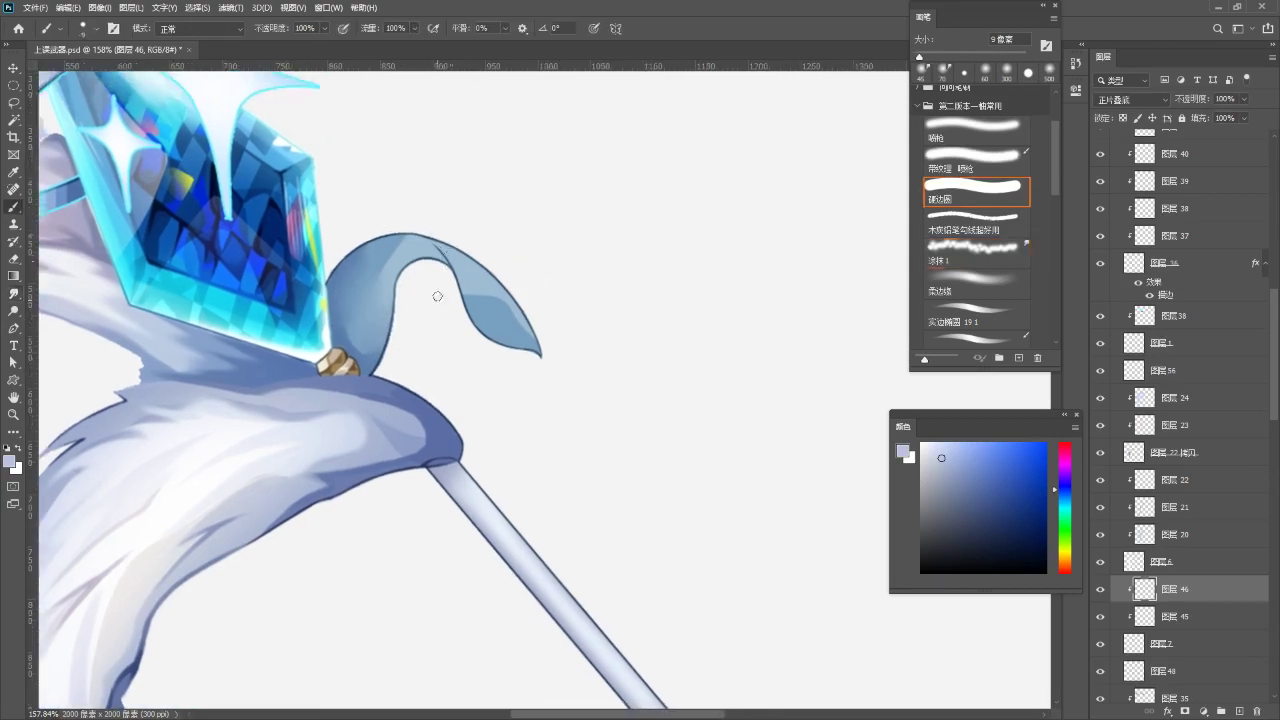
key("z")
mouse_move(468, 308)
left_mouse_down()
mouse_move(420, 312)
mouse_move(494, 357)
left_mouse_up()
key("b")
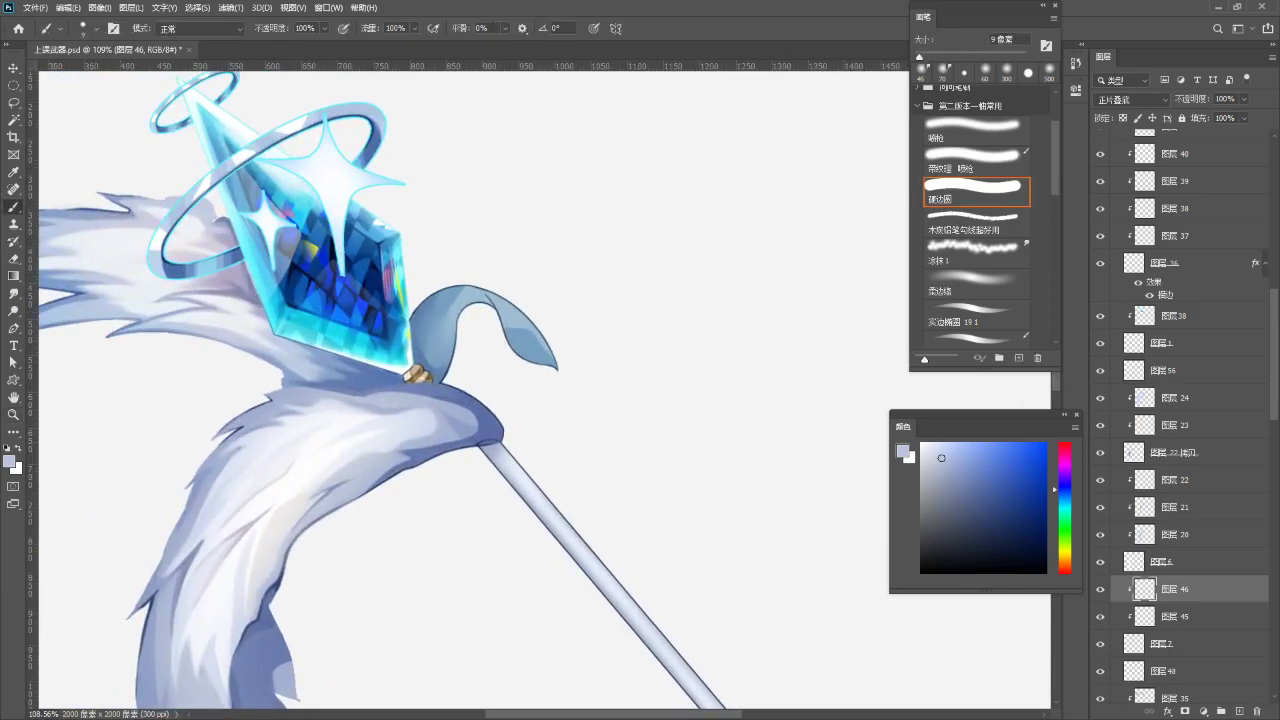
left_click(1240, 711)
left_click(1222, 610, "alt")
left_click(1225, 602, "alt")
scroll(320, 256, "down", 4)
scroll(350, 469, "down", 3)
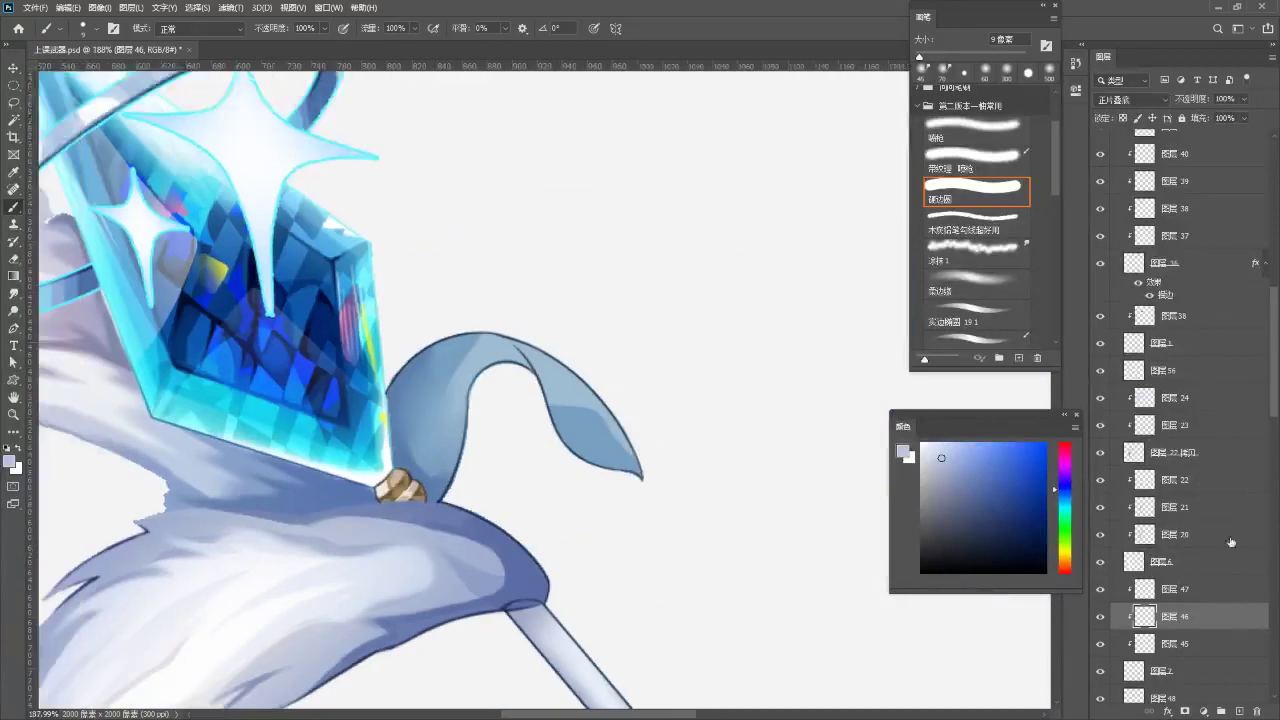
left_click(1176, 589)
left_click(1130, 99)
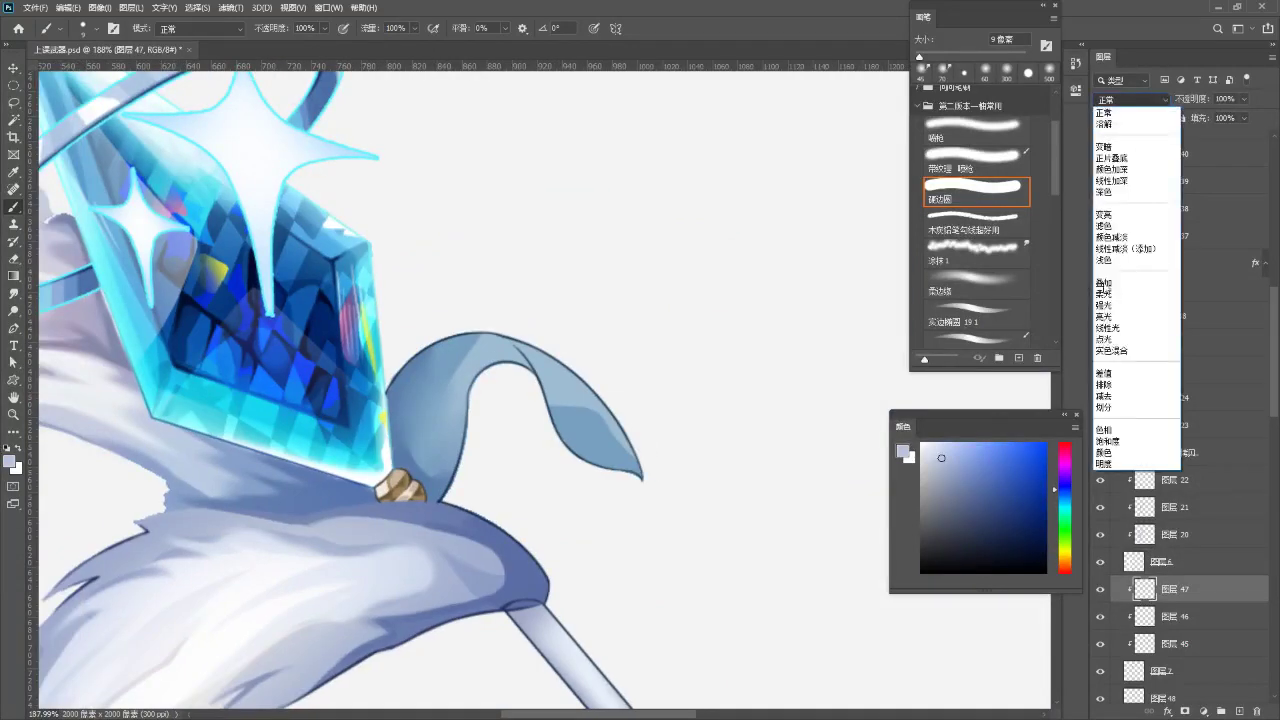
left_click(1120, 294)
left_click(1116, 100)
left_click(1128, 284)
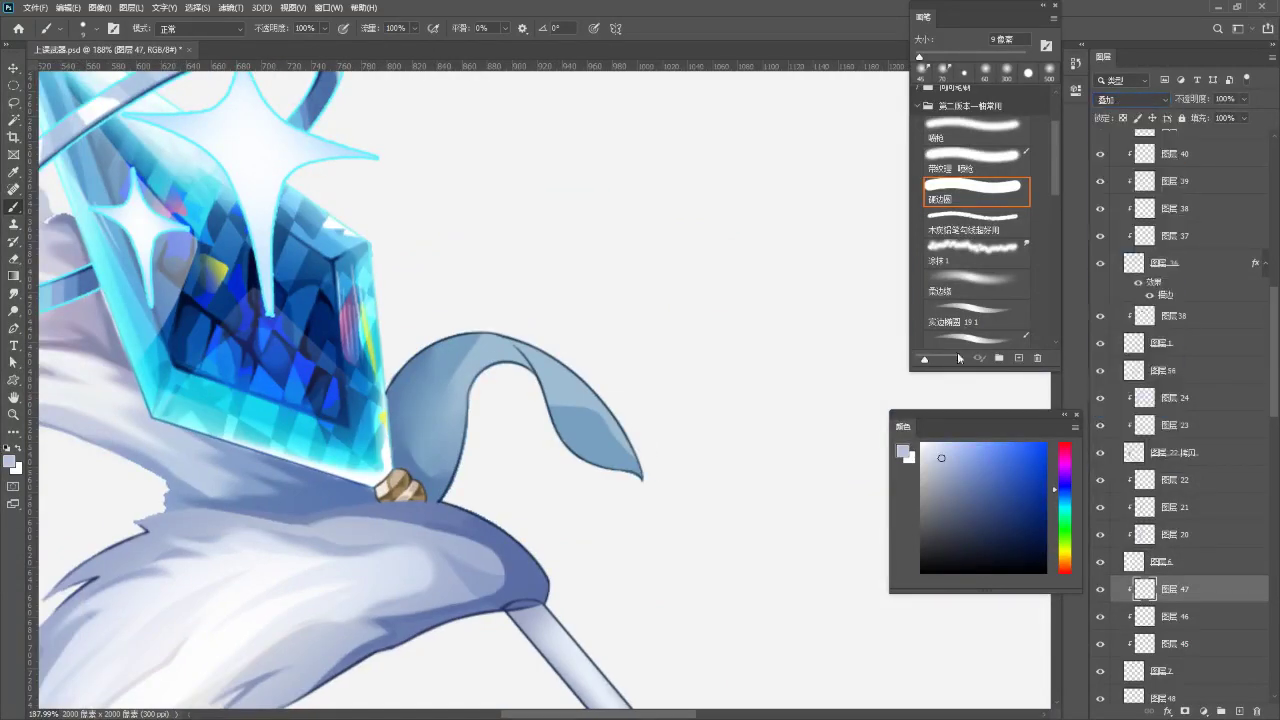
- Paint a pale cyan highlight along the ribbon's outer fold with the 9 px brush, cleaning up its upper edge with the Eraser
key("x")
scroll(543, 249, "down", 1)
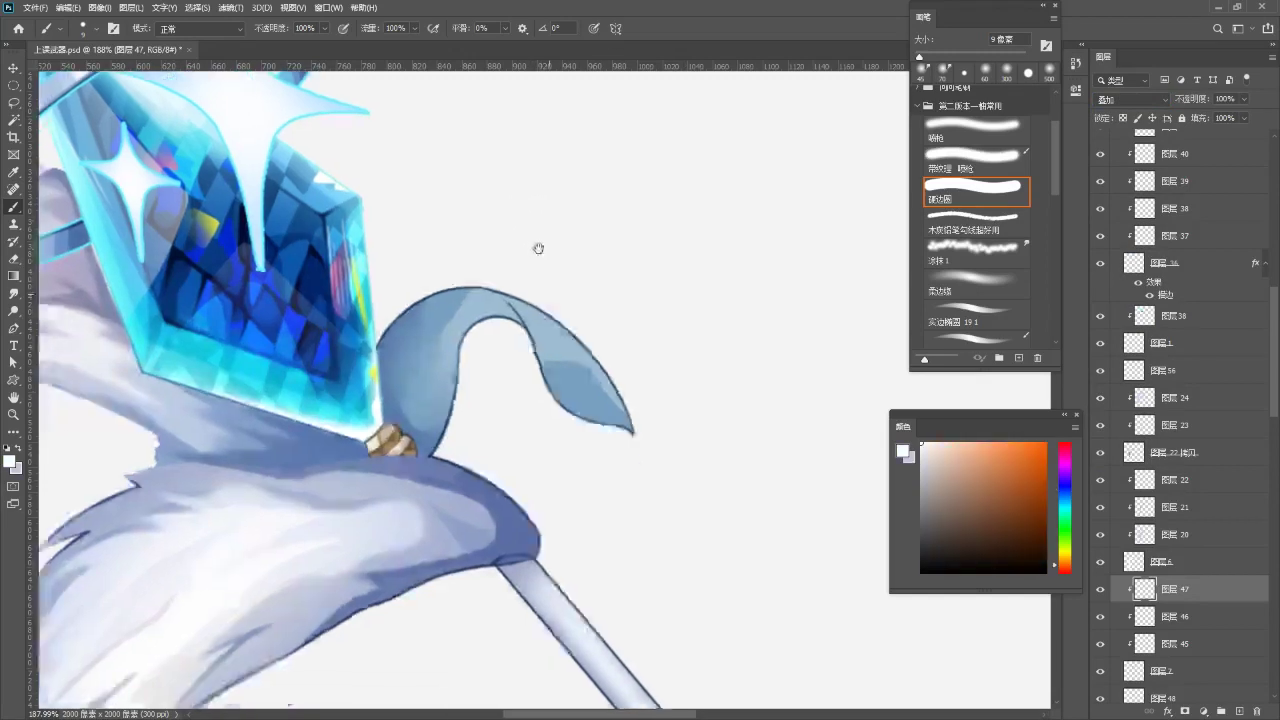
left_click(1063, 507)
left_click(940, 449)
mouse_move(525, 306)
left_mouse_down()
mouse_move(542, 335)
mouse_move(569, 344)
left_mouse_up()
key("ctrl+z")
left_click(942, 458)
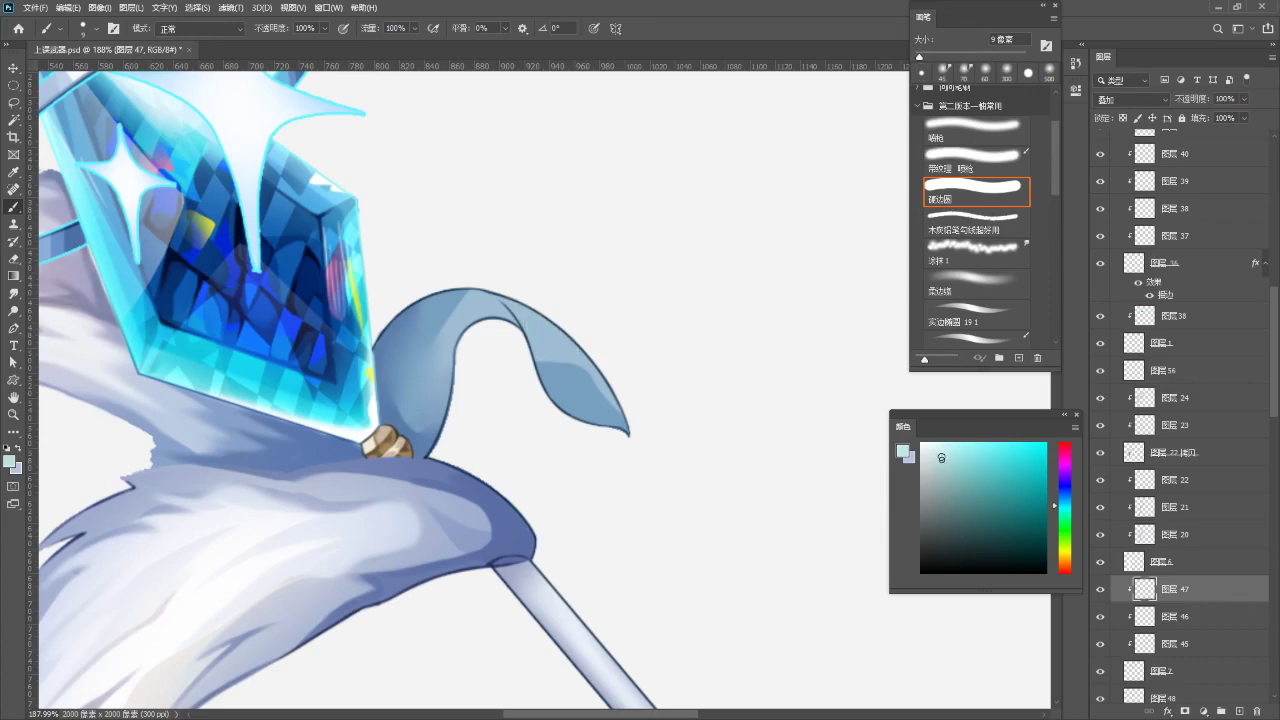
mouse_move(499, 290)
left_mouse_down()
mouse_move(543, 347)
mouse_move(574, 350)
mouse_move(538, 355)
mouse_move(613, 362)
mouse_move(547, 356)
mouse_move(627, 377)
mouse_move(590, 360)
mouse_move(623, 409)
left_mouse_up()
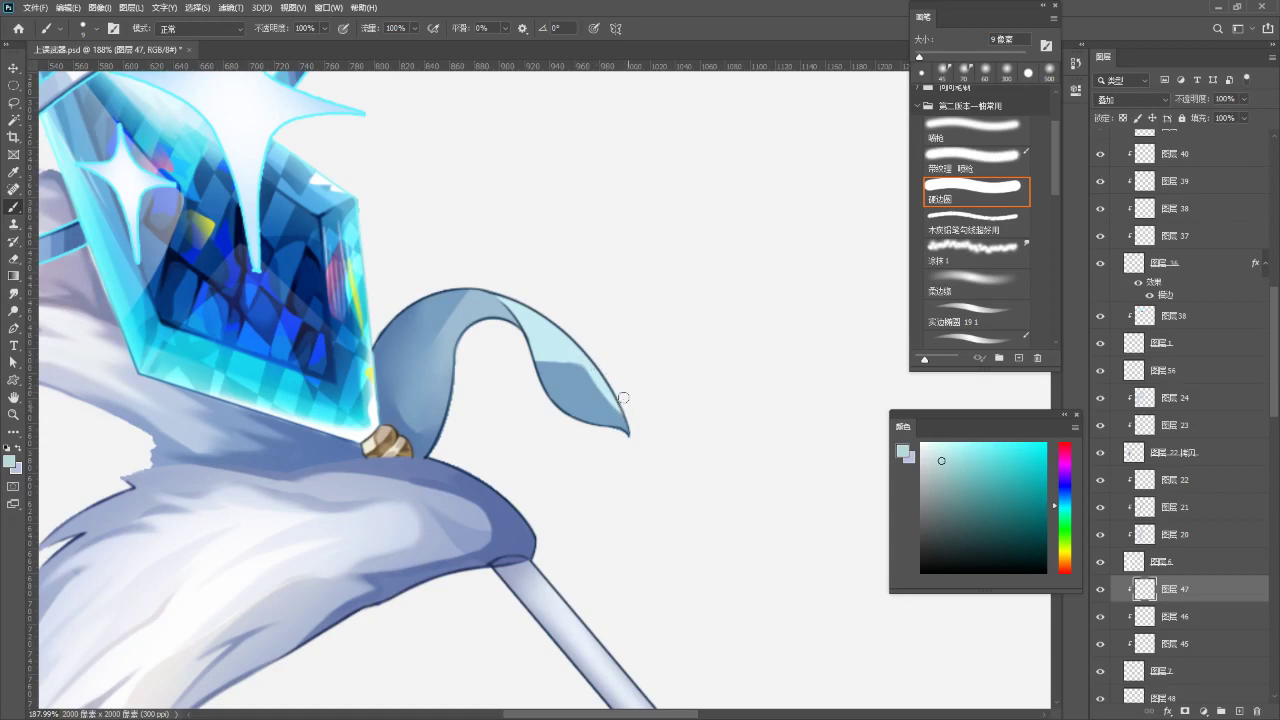
key("e")
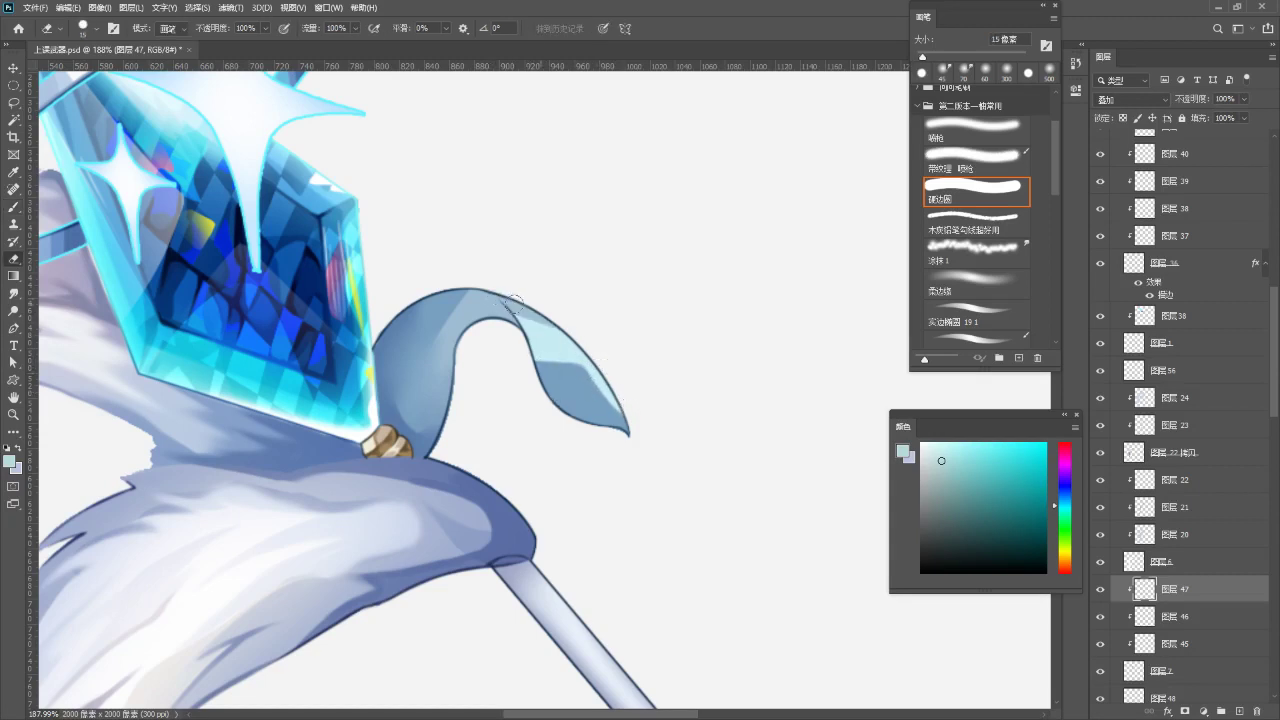
- Lower the opacity of the ribbon highlight layer 图层 47 to 63%
key("z")
mouse_move(578, 287)
left_mouse_down()
mouse_move(474, 340)
mouse_move(600, 345)
left_mouse_up()
key("b")
left_click(1244, 99)
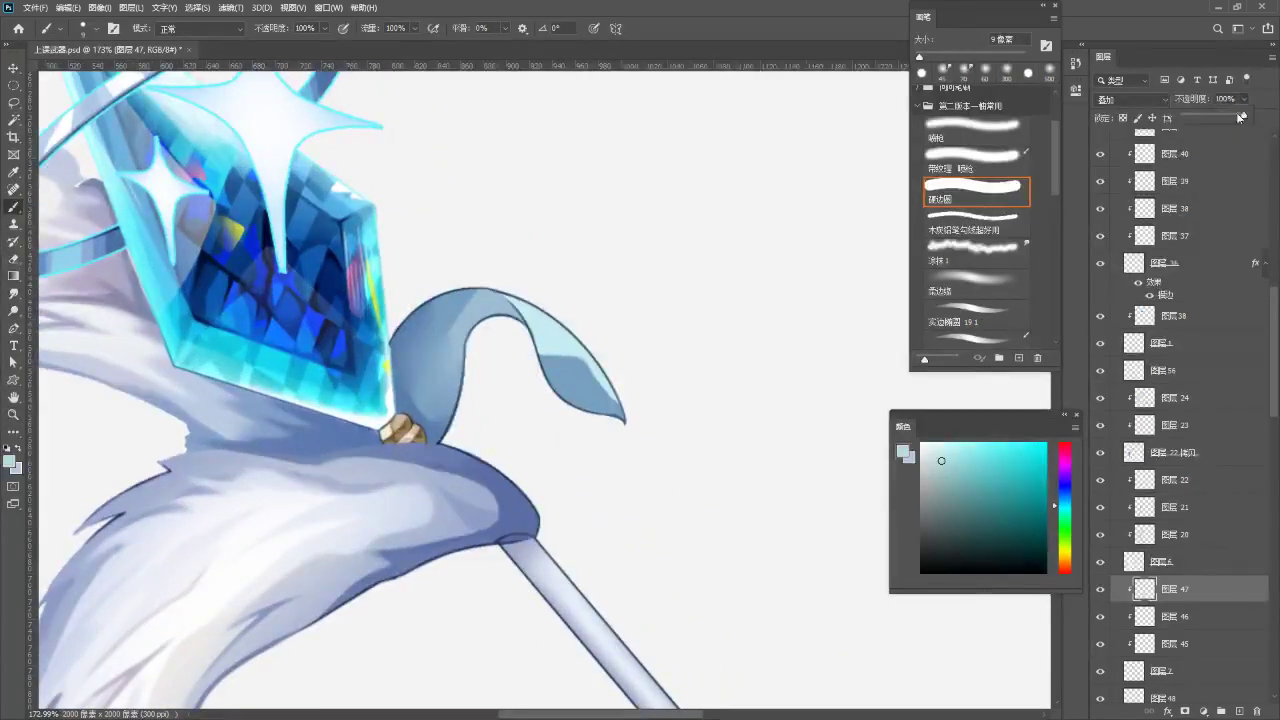
left_click_drag(1219, 119, 1217, 119)
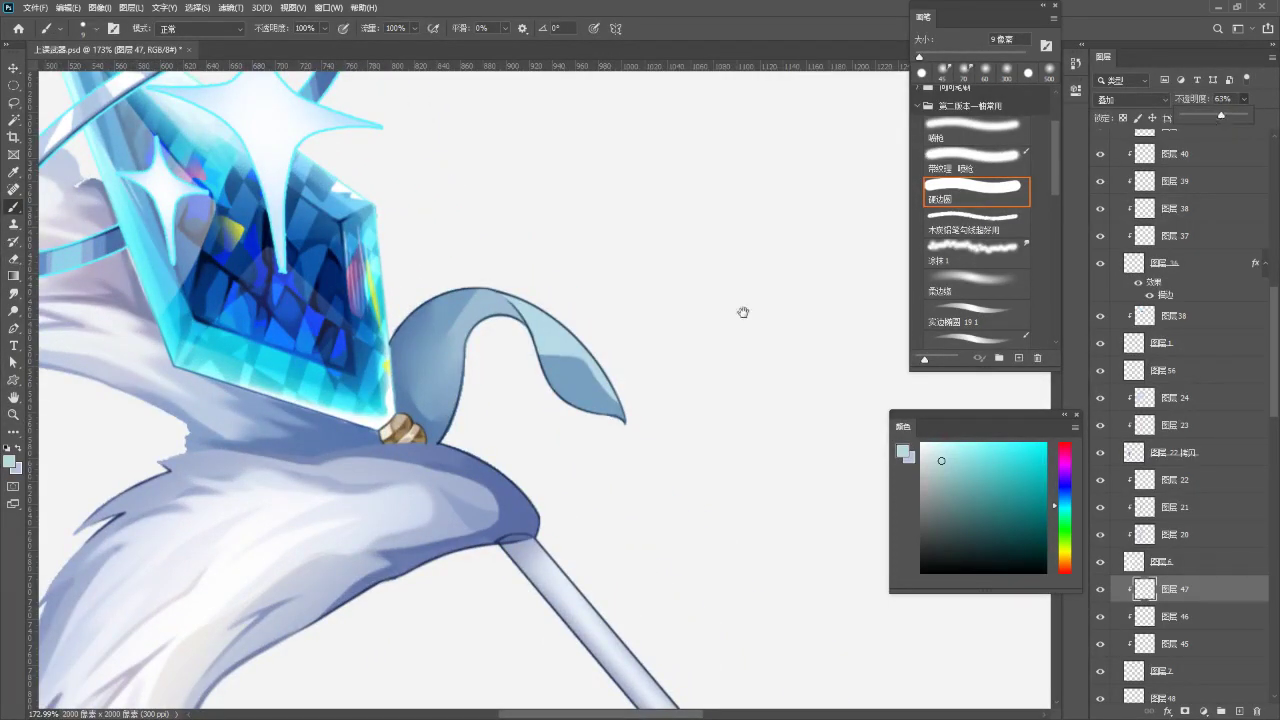
- Paint a dark blue shadow along the ribbon's edge next to the crystal and switch to the Eraser to trim it
left_click_drag(698, 336, 703, 360)
key("z")
left_click_drag(590, 445, 616, 426)
key("b")
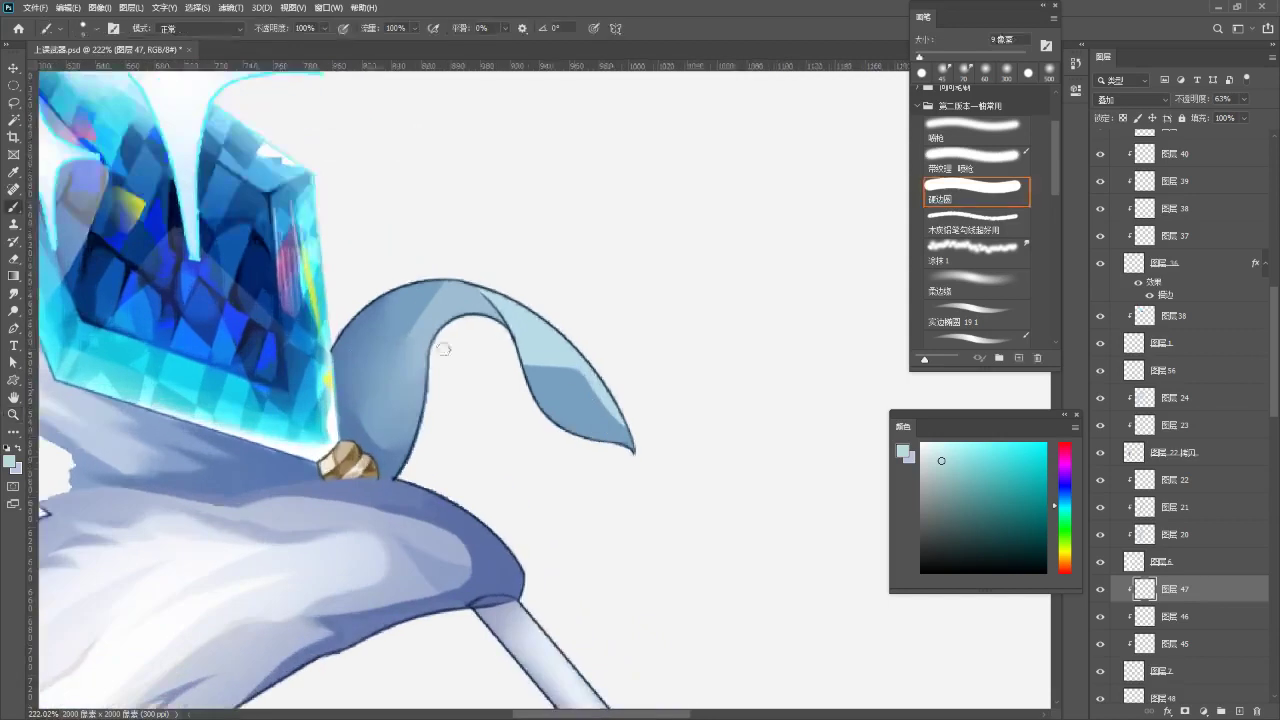
left_click(402, 390, "alt")
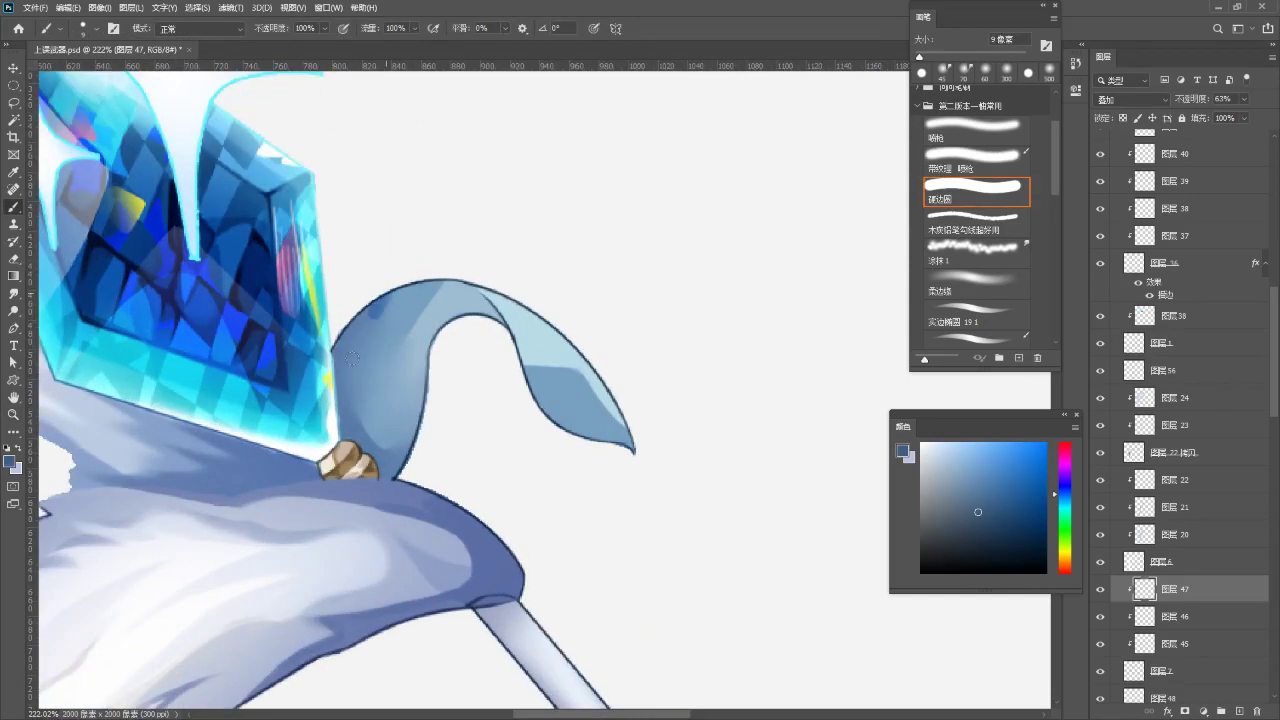
left_click_drag(978, 514, 986, 545)
left_click_drag(401, 289, 336, 387)
key("ctrl+z")
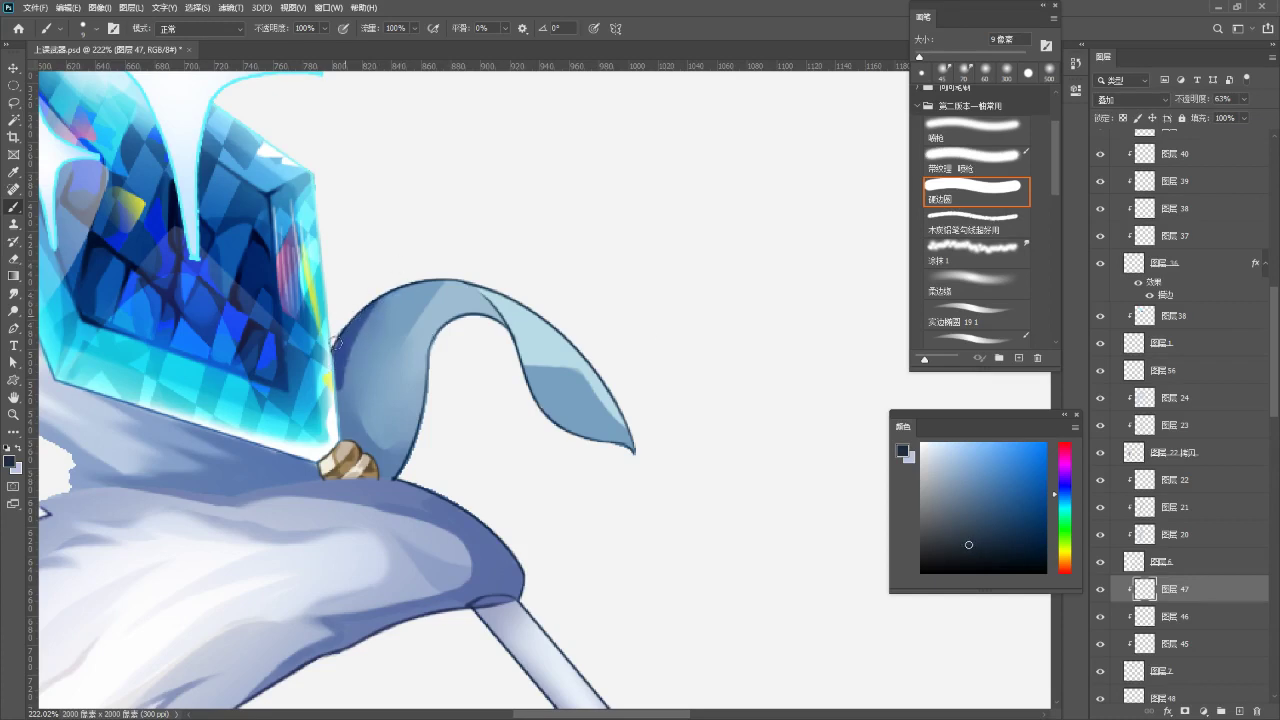
key("e")
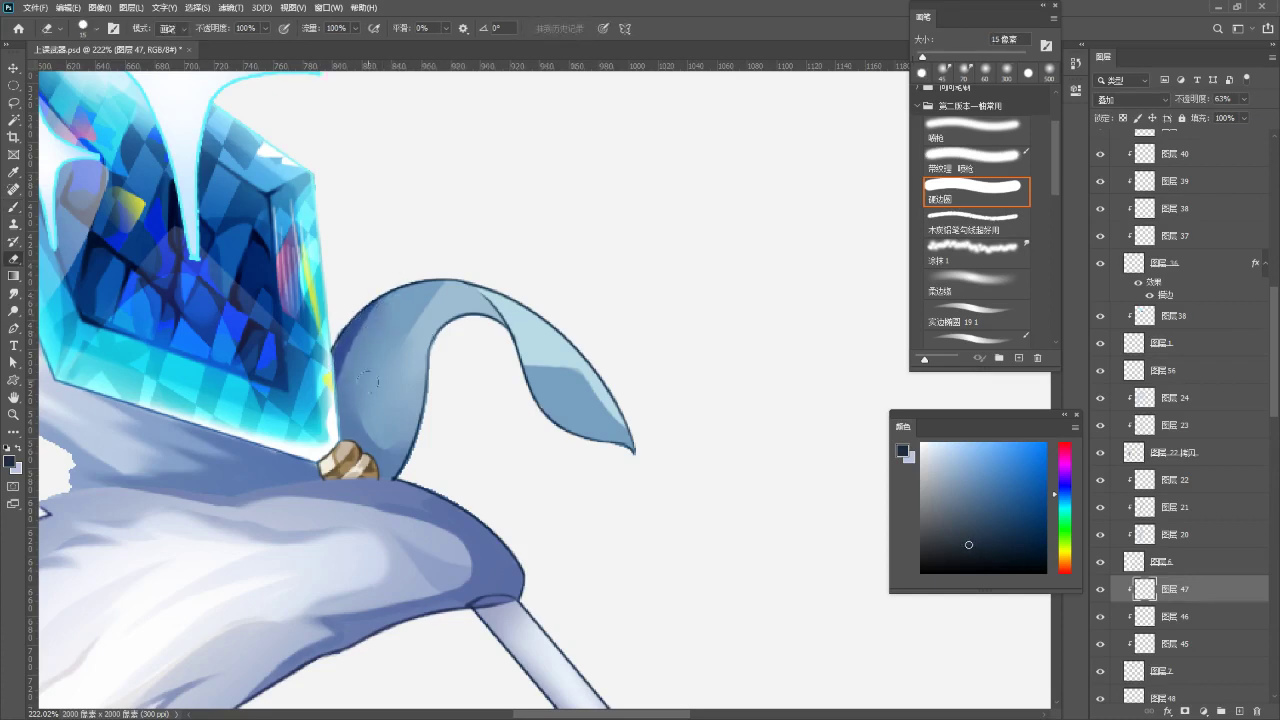
- Deepen the ribbon's base just above the rope knot with dark blue brush strokes
scroll(365, 380, "down", 3)
key("b")
left_click_drag(358, 372, 386, 402)
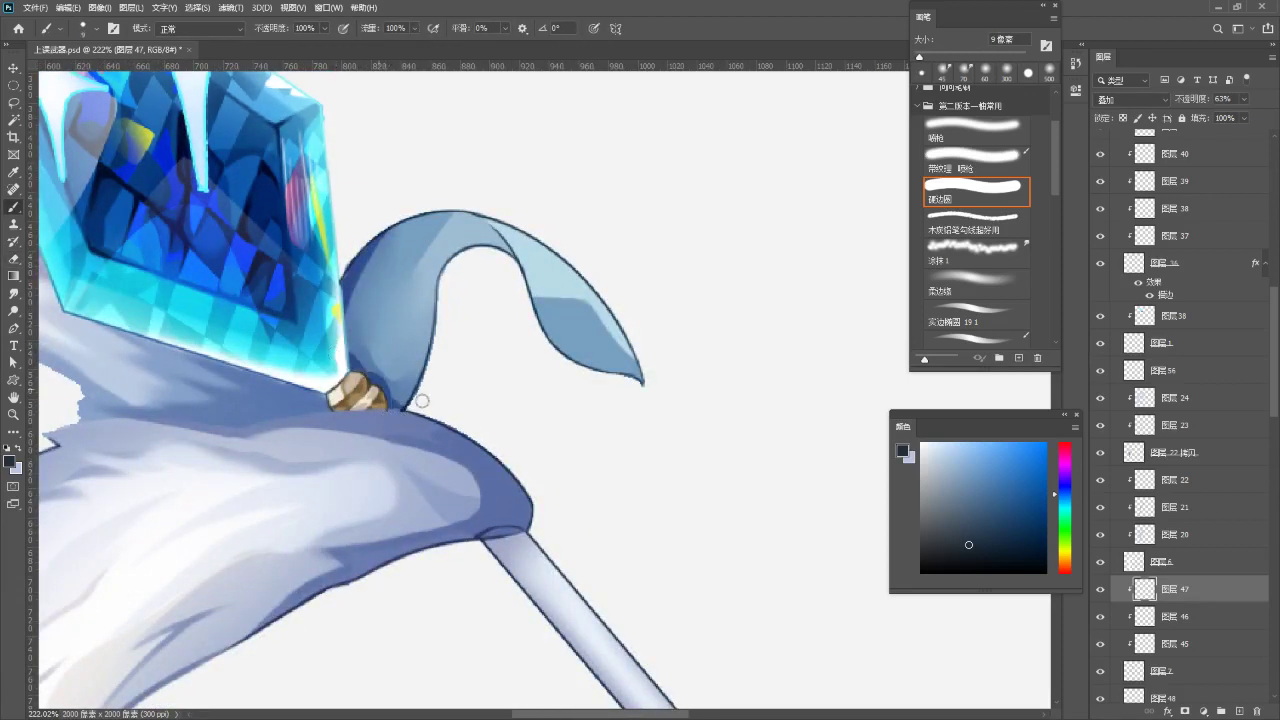
key("z")
left_click_drag(427, 403, 390, 398)
mouse_move(416, 338)
left_mouse_down()
mouse_move(436, 331)
mouse_move(446, 300)
left_mouse_up()
key("b")
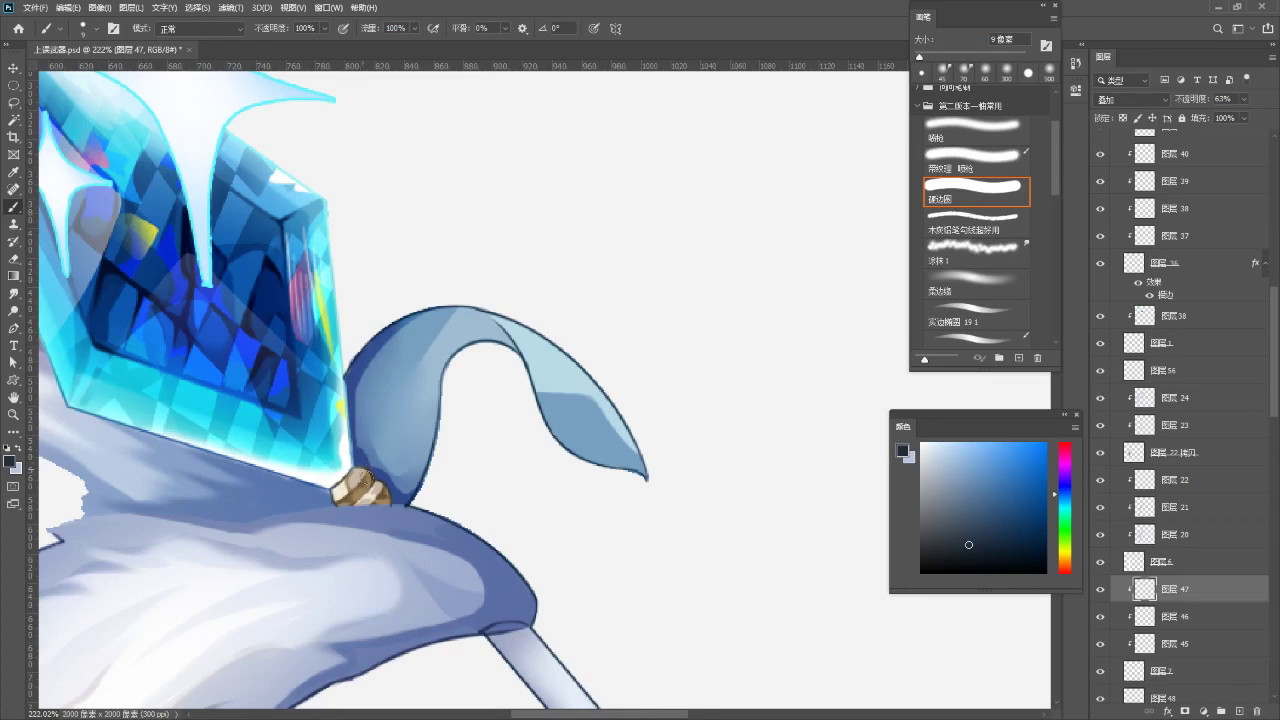
- Delete the shading layers clipped to the rope knot's base layer 图层62, starting with 图层66
key("z")
left_click_drag(408, 440, 328, 482)
left_click_drag(366, 434, 388, 360)
left_click_drag(490, 478, 311, 134)
left_click_drag(382, 299, 440, 506)
left_click_drag(351, 416, 434, 375)
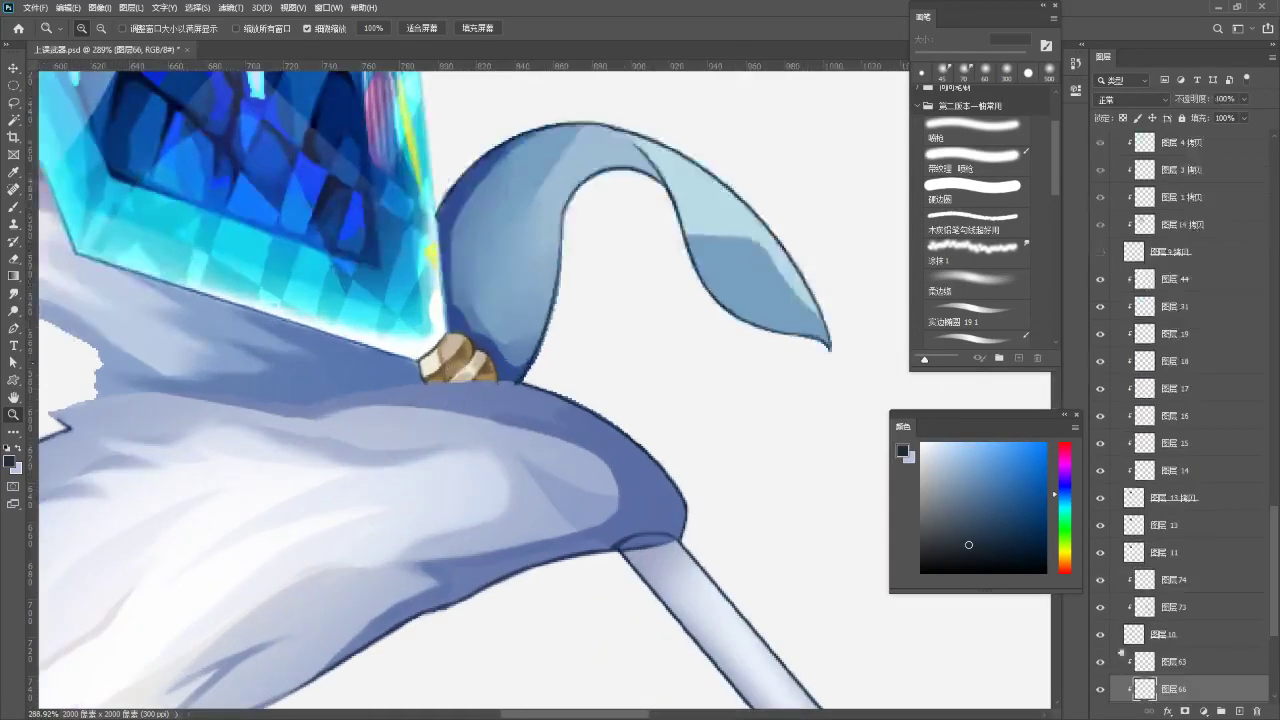
left_click(1101, 689)
left_click(1101, 689)
scroll(1143, 620, "down", 1)
scroll(1143, 619, "down", 5)
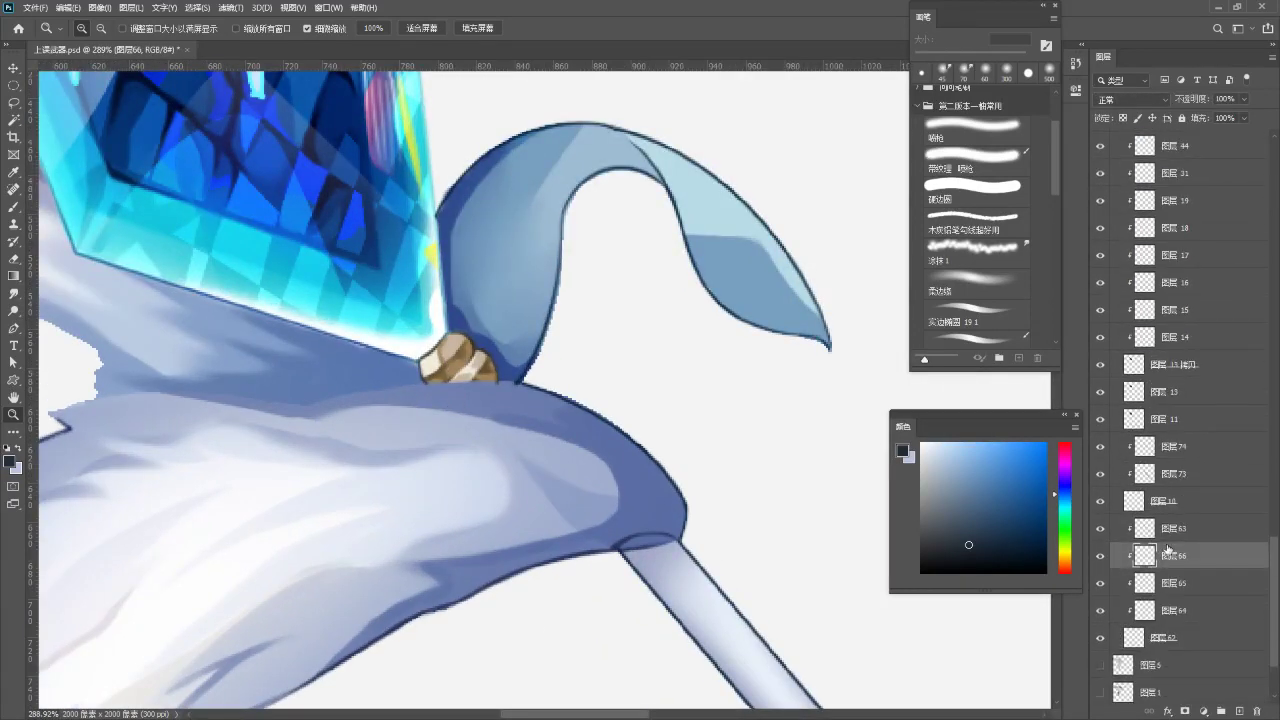
left_click(1257, 712)
left_click(1257, 712)
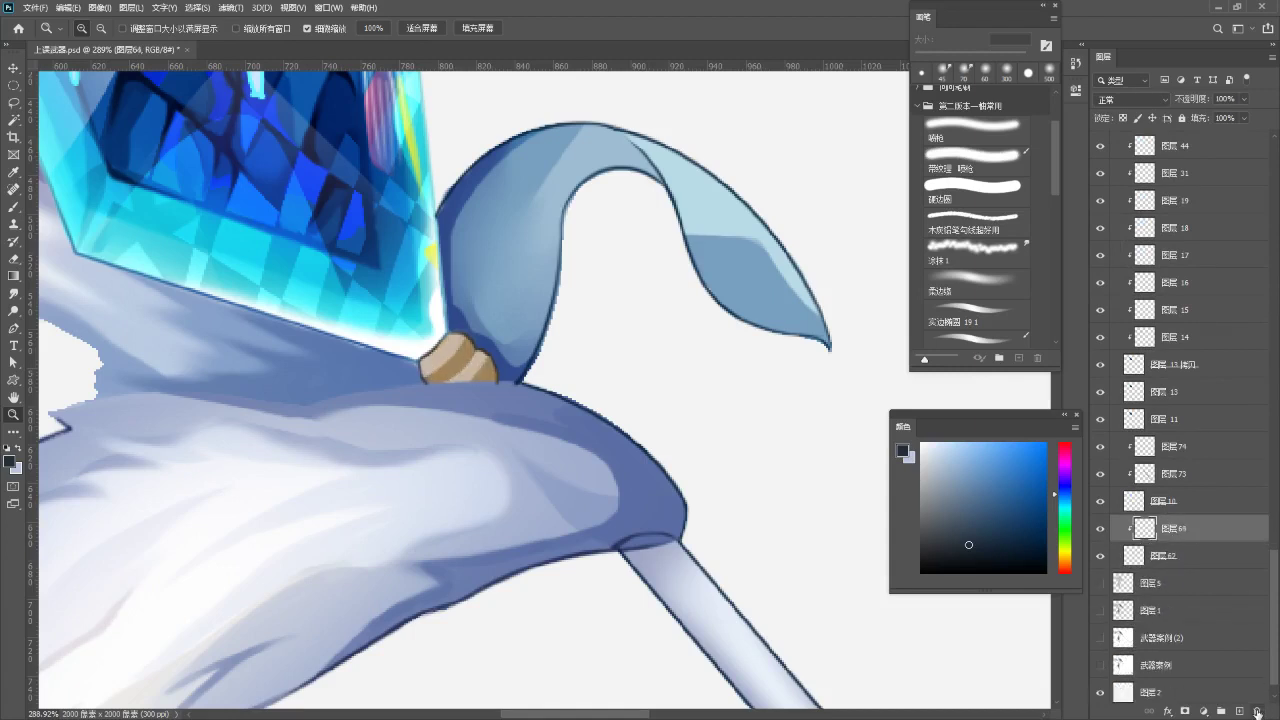
left_click(1257, 712)
left_click(1101, 528)
left_click(1101, 527)
- Select the rope knot's flat brown base layer 图层62 from the canvas for repainting
scroll(343, 457, "down", 3)
scroll(435, 410, "up", 1)
scroll(435, 410, "up", 1)
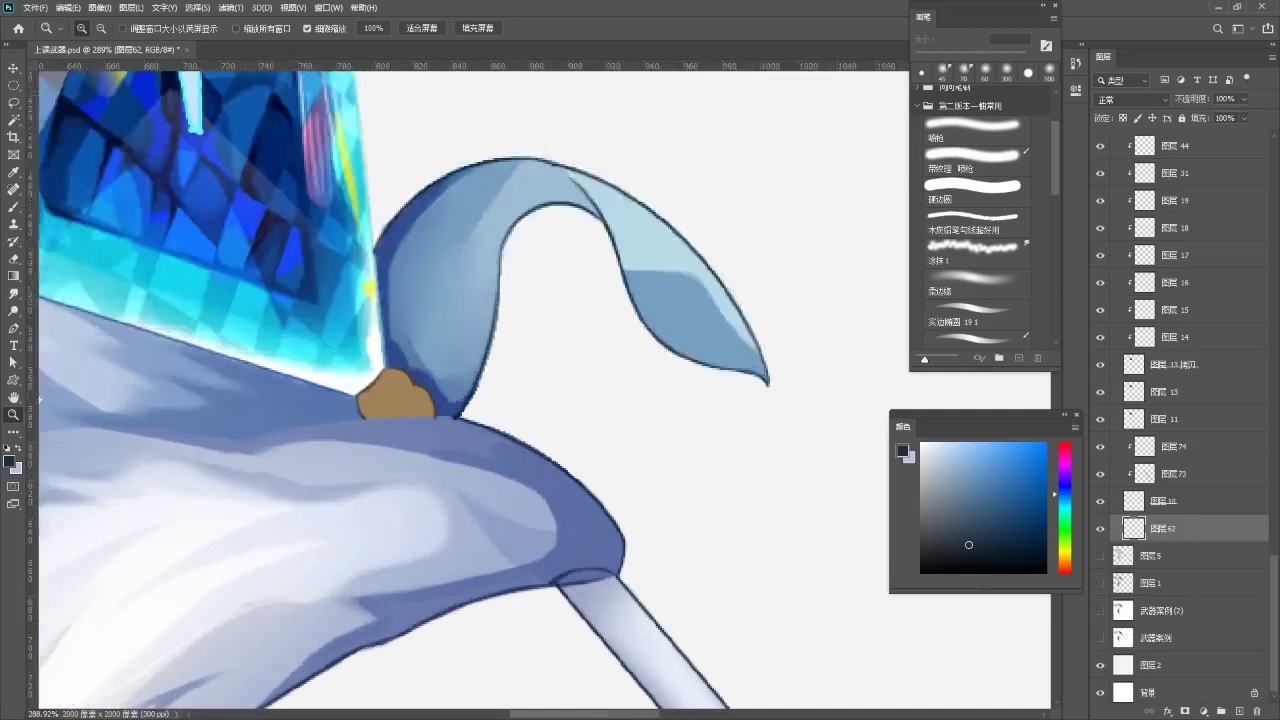
left_click(436, 409, "ctrl")
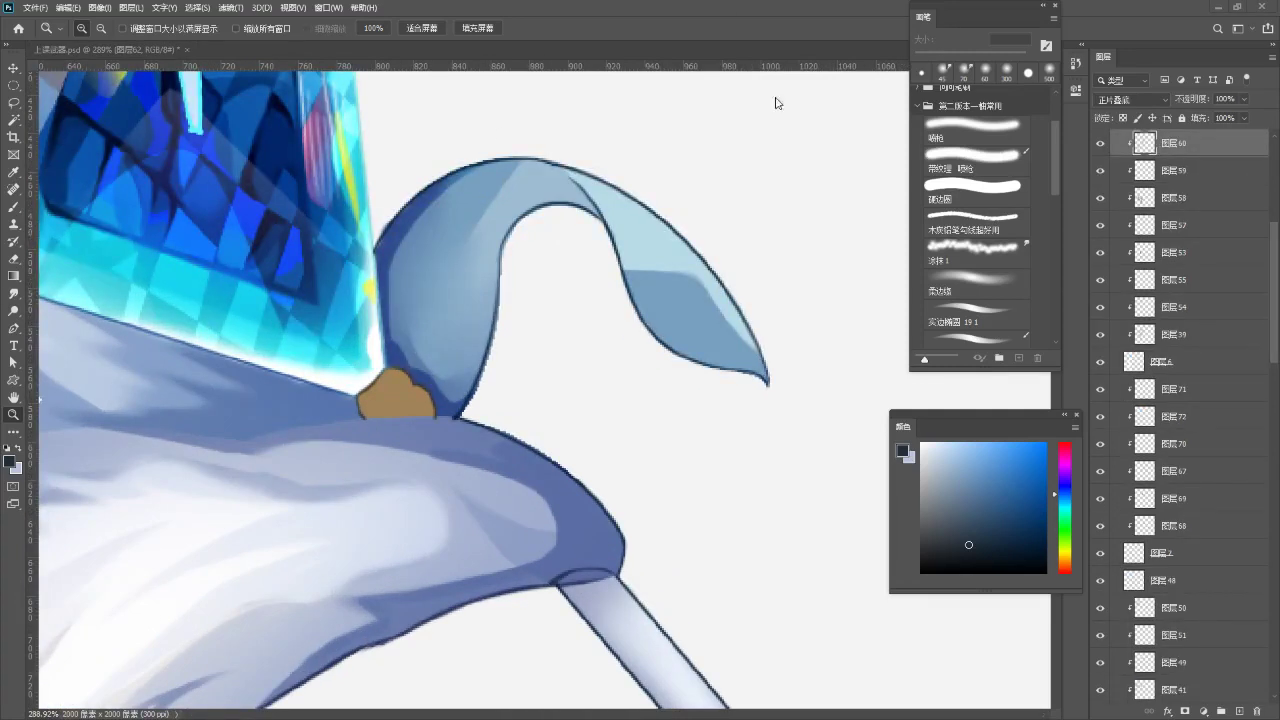
left_click(407, 424, "ctrl")
scroll(407, 424, "up", 1)
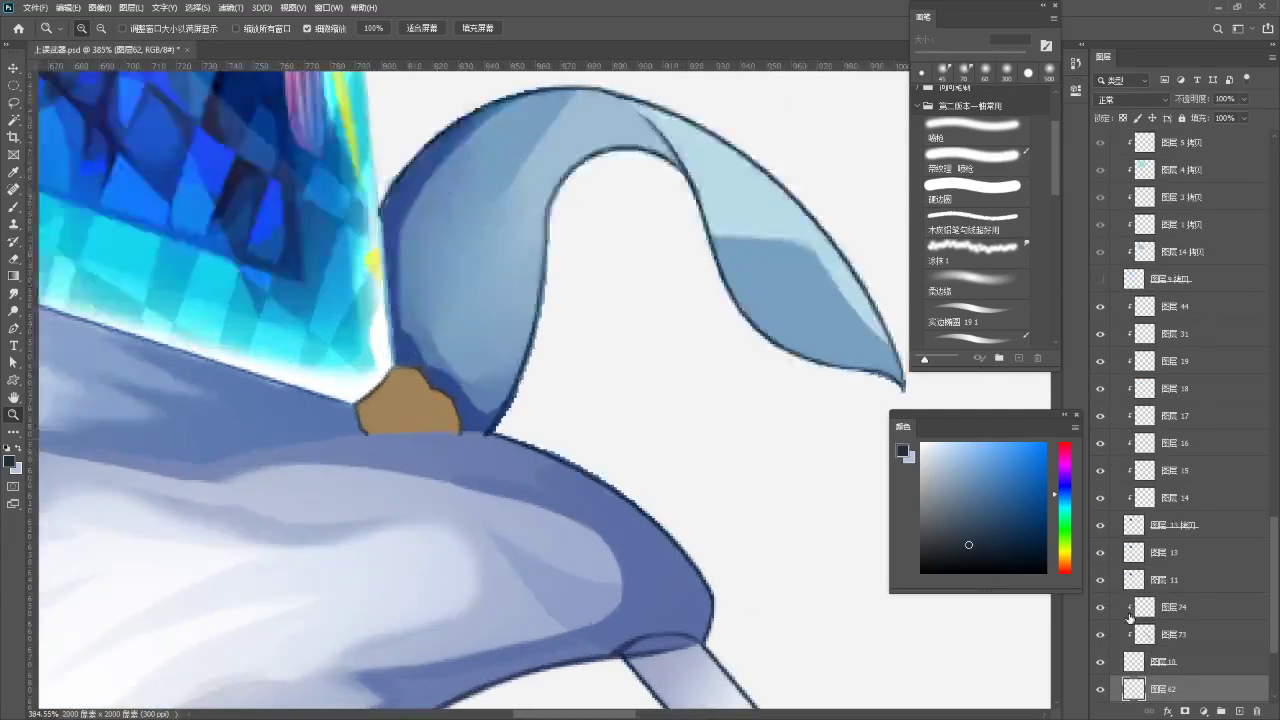
- Add a new layer above the rope knot's base layer 图层62, clip it to that base, and set its blend mode to Multiply
scroll(1230, 631, "down", 1)
left_click(1240, 711)
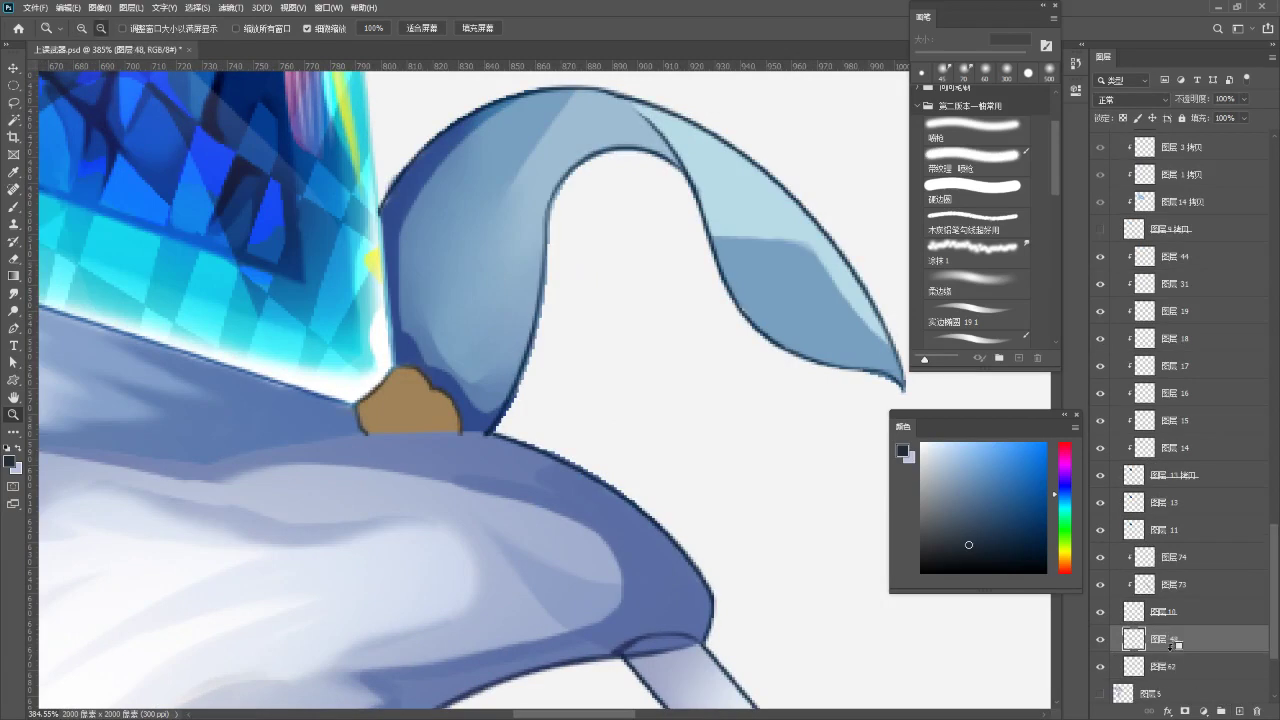
left_click(1174, 653, "alt")
left_click(1121, 104)
left_click(1130, 149)
- Paint diagonal shadow bands across the rope knot in light greyish brown, sampled from the knot and lightened, using a 5 px hard round brush
key("b")
left_click_drag(453, 298, 538, 260)
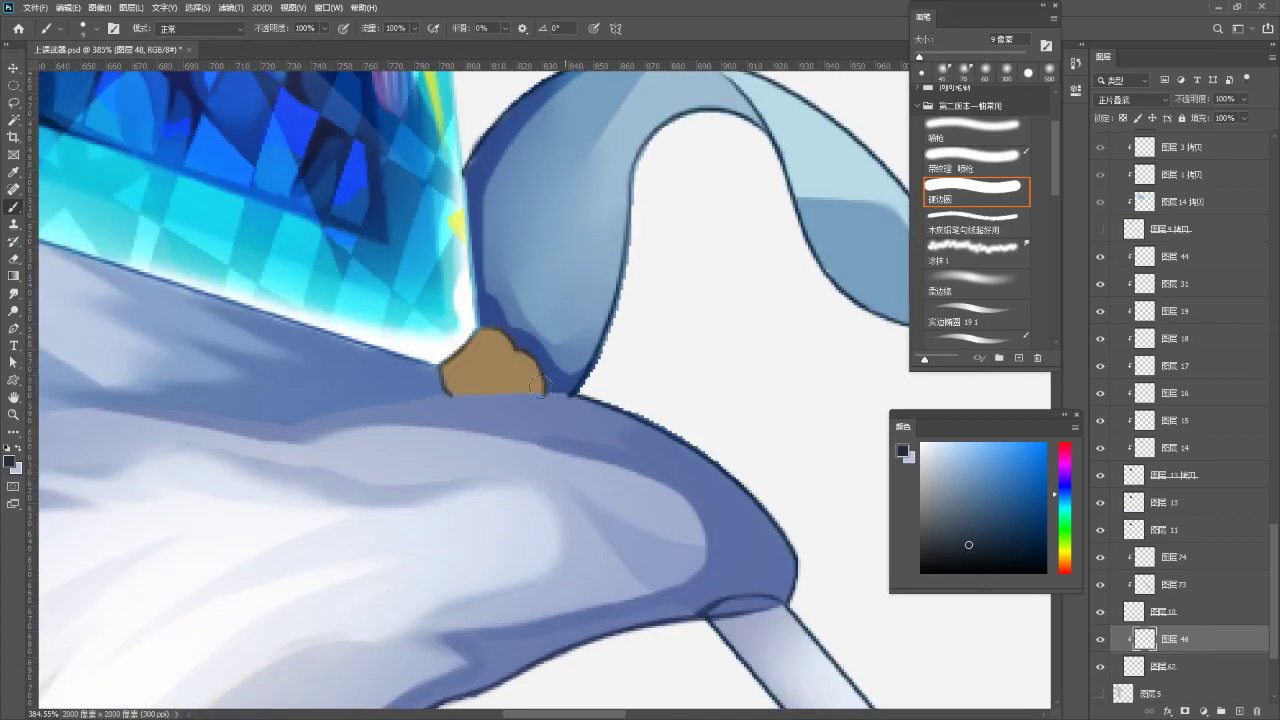
left_click(495, 368, "alt")
key("bracketleft")
key("bracketleft")
key("bracketleft")
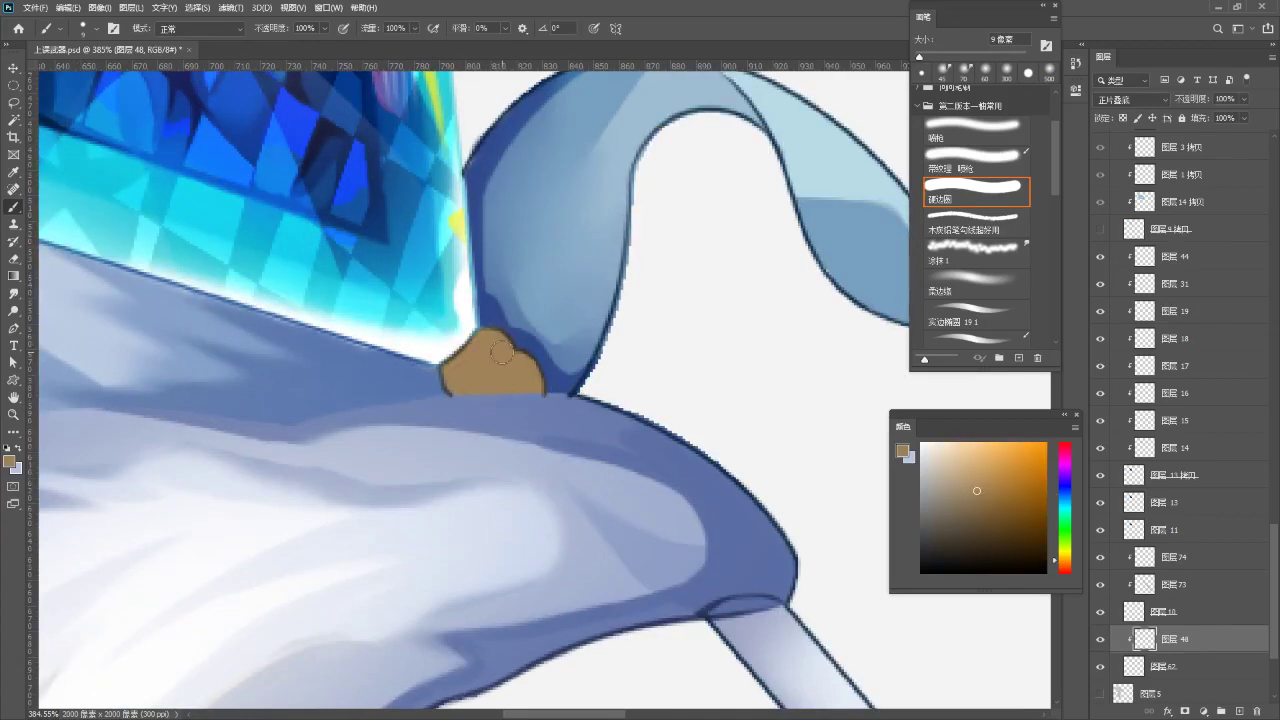
left_click(939, 475)
key("bracketleft")
key("bracketleft")
key("bracketleft")
mouse_move(507, 338)
left_mouse_down()
mouse_move(456, 352)
mouse_move(463, 388)
left_mouse_up()
key("bracketleft")
mouse_move(532, 360)
left_mouse_down()
mouse_move(510, 390)
mouse_move(544, 378)
mouse_move(510, 390)
left_mouse_up()
key("ctrl+z")
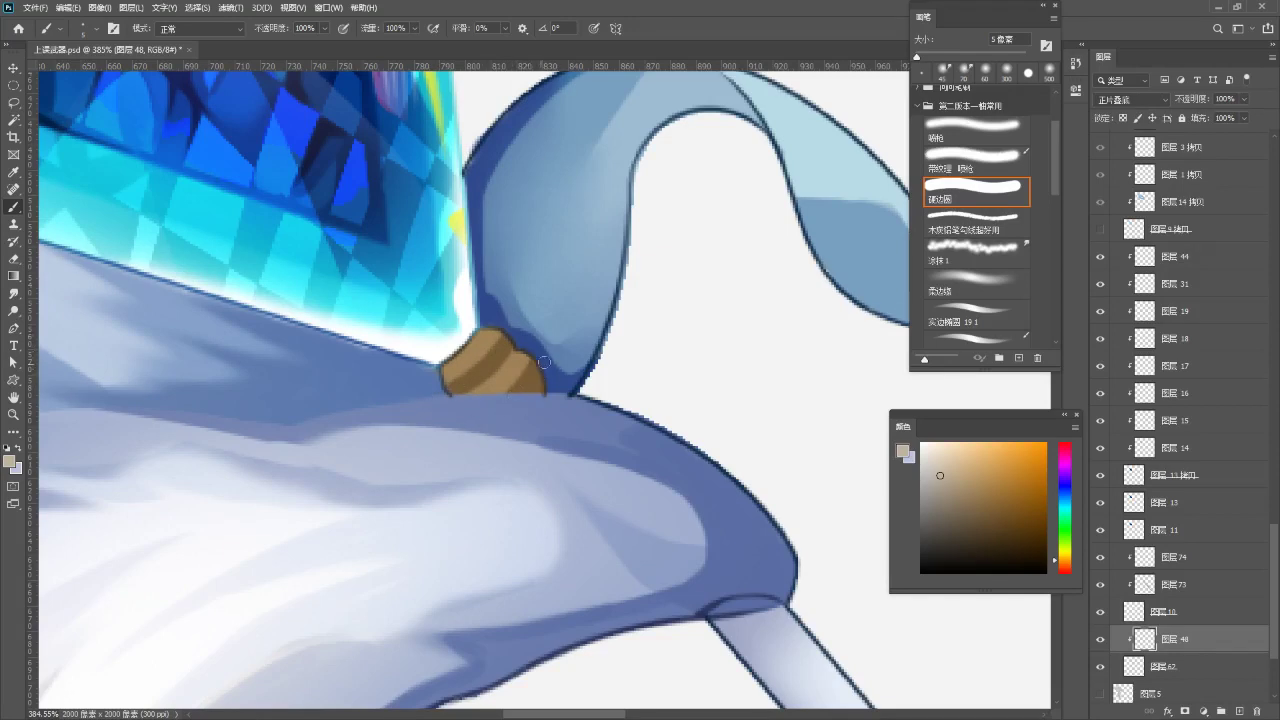
- Adjust the hue and saturation of the rope knot's shadow bands
key("ctrl+u")
left_click_drag(767, 218, 783, 222)
left_click(927, 88)
mouse_move(625, 352)
left_mouse_down()
mouse_move(551, 378)
mouse_move(562, 344)
left_mouse_up()
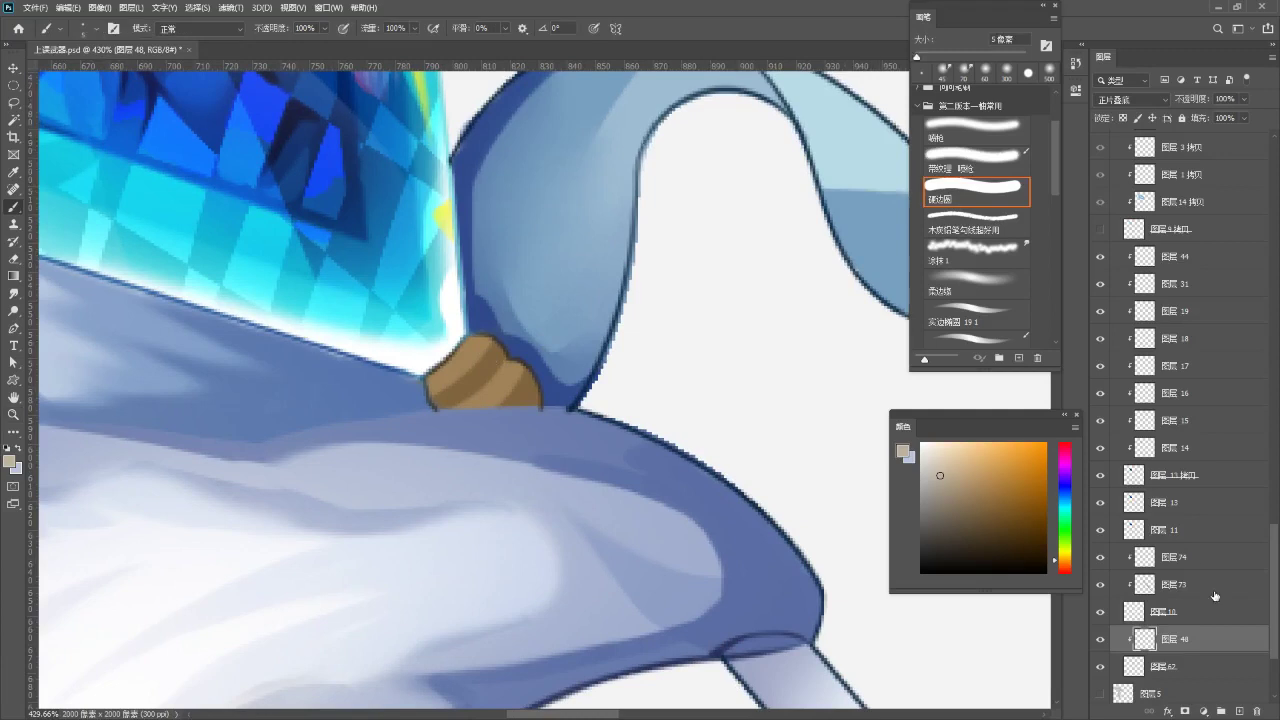
- Add a second clipped Multiply layer over the rope knot and paint smaller, darker creases between the strands with a 2 px brush
left_click(1239, 711)
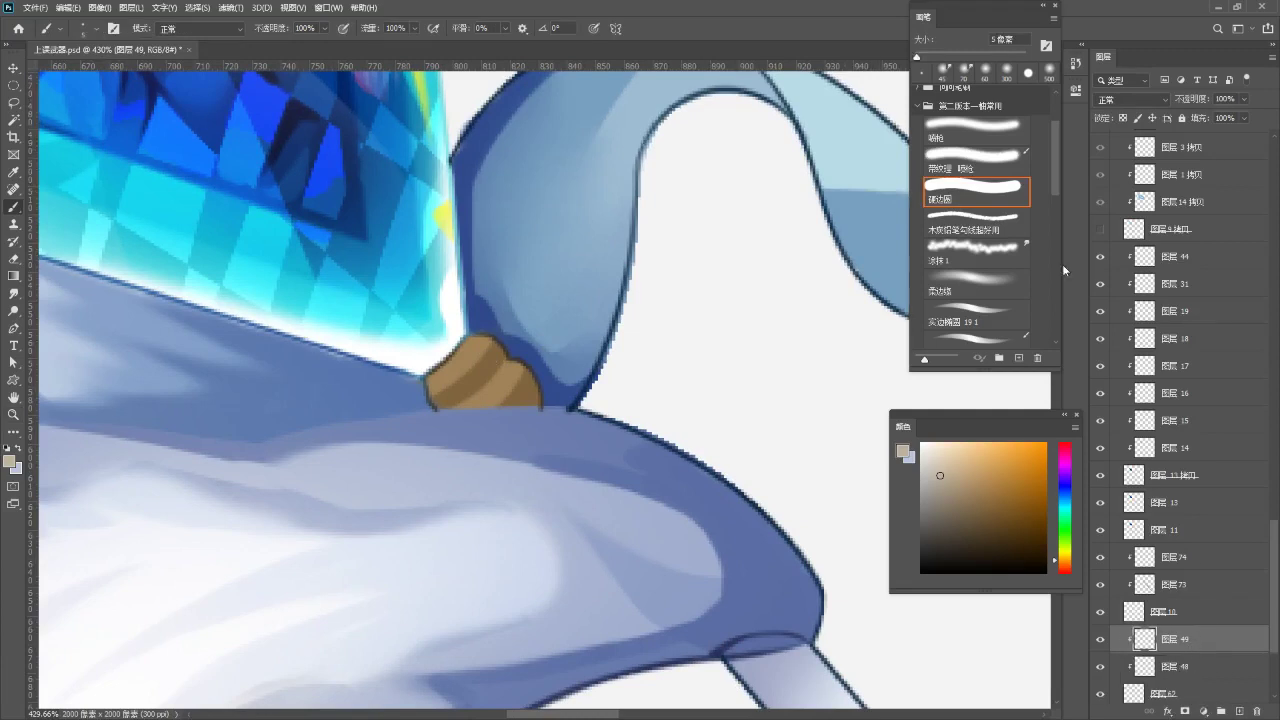
left_click(1119, 98)
left_click(1125, 157)
scroll(471, 371, "up", 1)
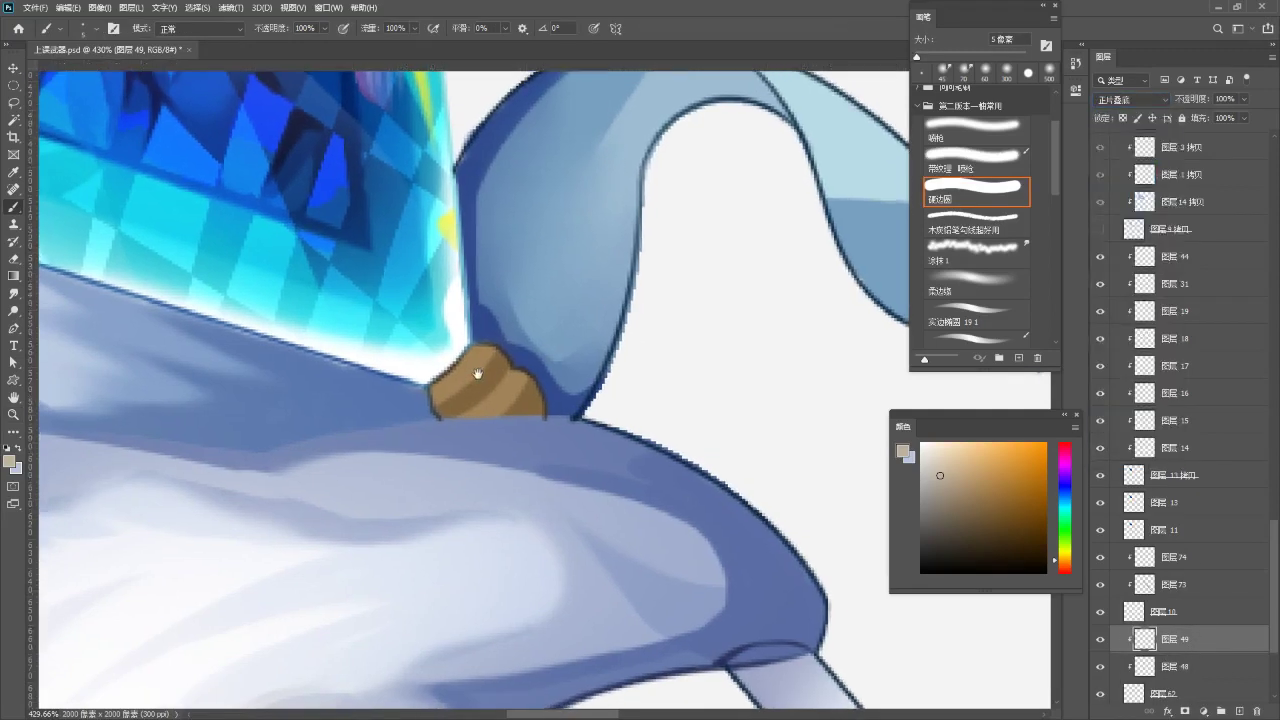
mouse_move(471, 387)
left_mouse_down()
mouse_move(443, 405)
mouse_move(470, 389)
mouse_move(469, 404)
mouse_move(487, 381)
left_mouse_up()
key("ctrl+z")
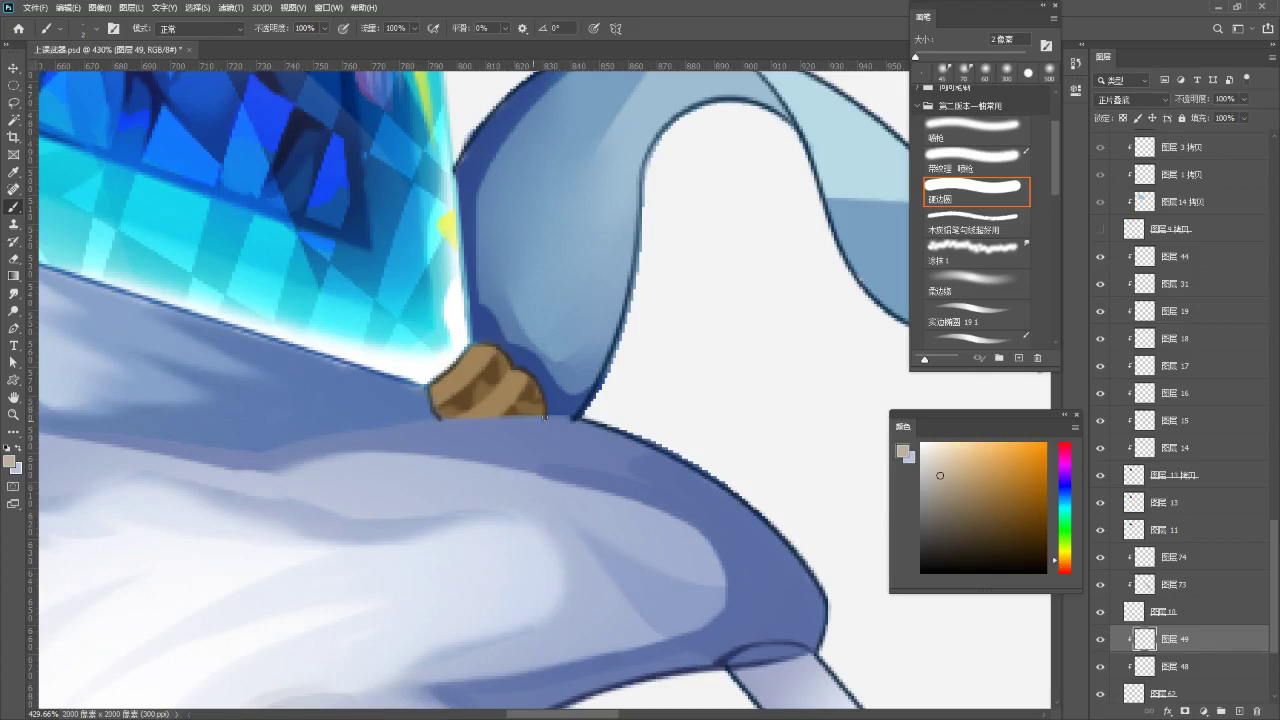
key("z")
mouse_move(528, 388)
left_mouse_down()
mouse_move(449, 443)
mouse_move(412, 450)
mouse_move(515, 399)
mouse_move(505, 395)
left_mouse_up()
key("b")
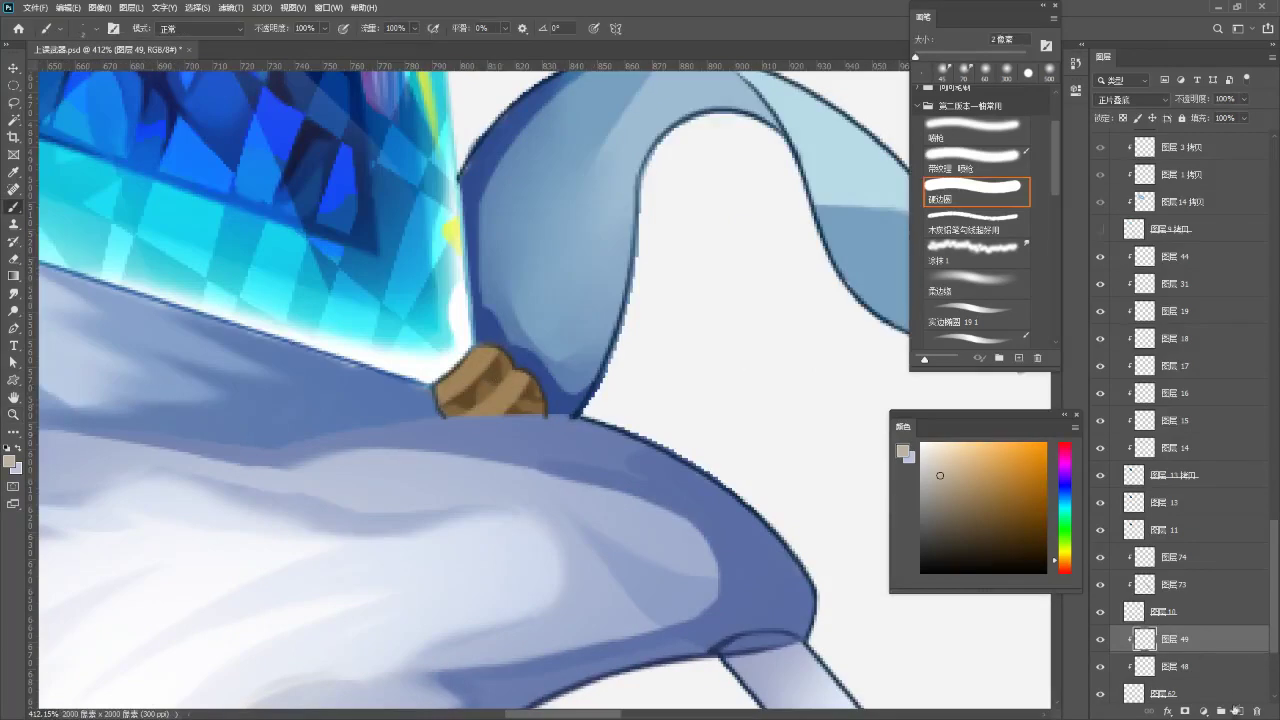
- Add a new normal layer clipped to the rope knot and paint small off-white highlights on its strands
left_click(1237, 711)
left_click_drag(563, 340, 569, 326)
left_click(506, 338, "alt")
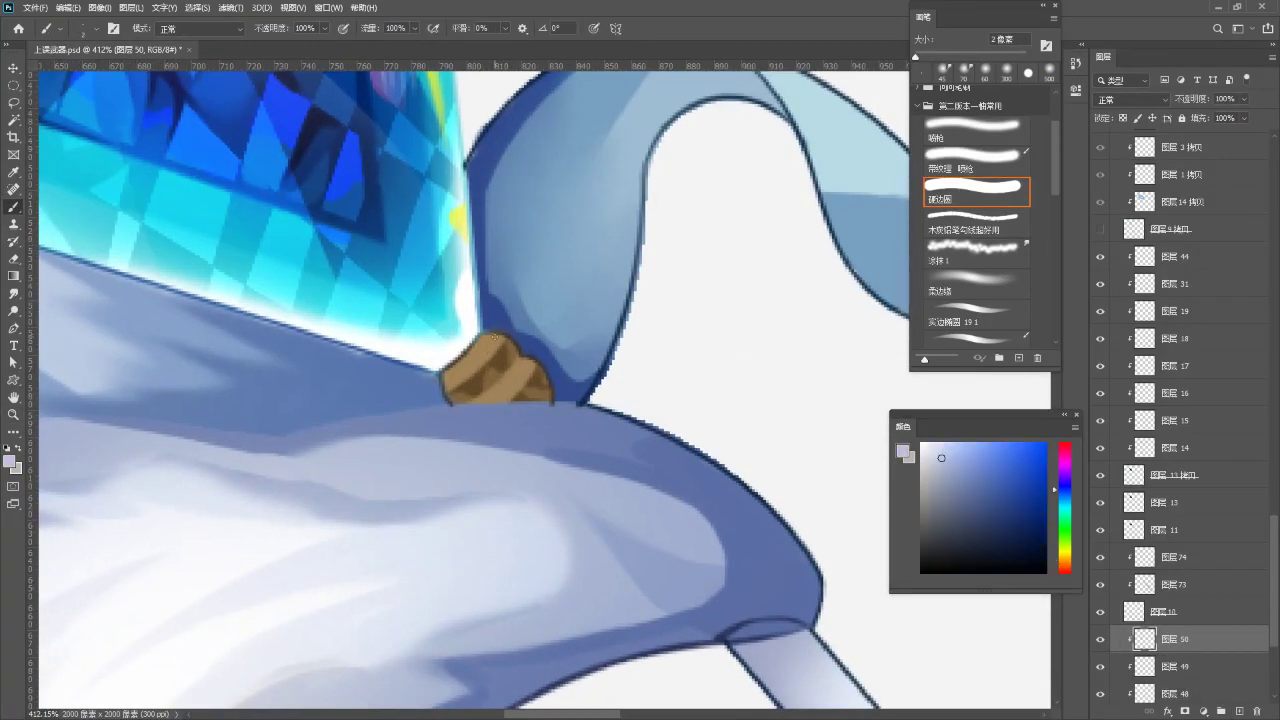
left_click(466, 345, "alt")
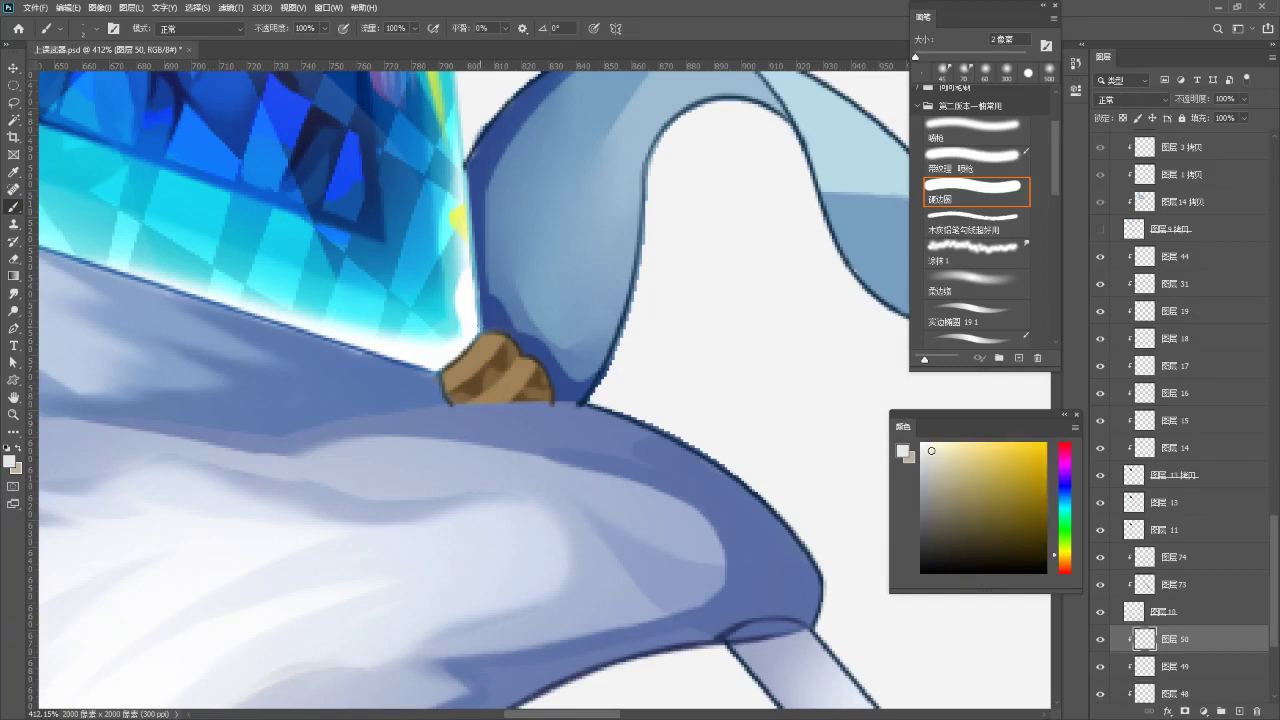
mouse_move(461, 362)
left_mouse_down()
mouse_move(448, 386)
mouse_move(461, 374)
mouse_move(496, 391)
mouse_move(513, 373)
mouse_move(488, 390)
mouse_move(518, 382)
left_mouse_up()
key("ctrl+z")
key("ctrl+z")
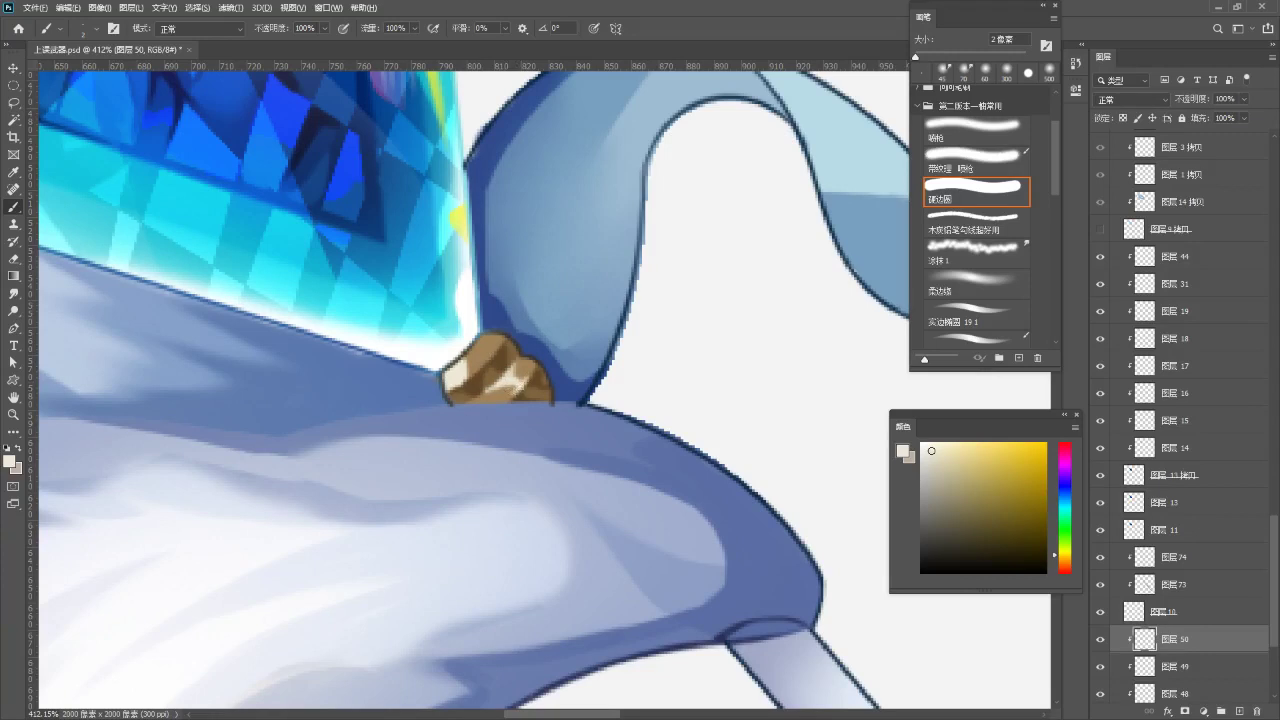
- Sample a muted greyish tan from the rope knot's highlights and paint softer highlights on its upper strand
left_click(503, 383, "alt")
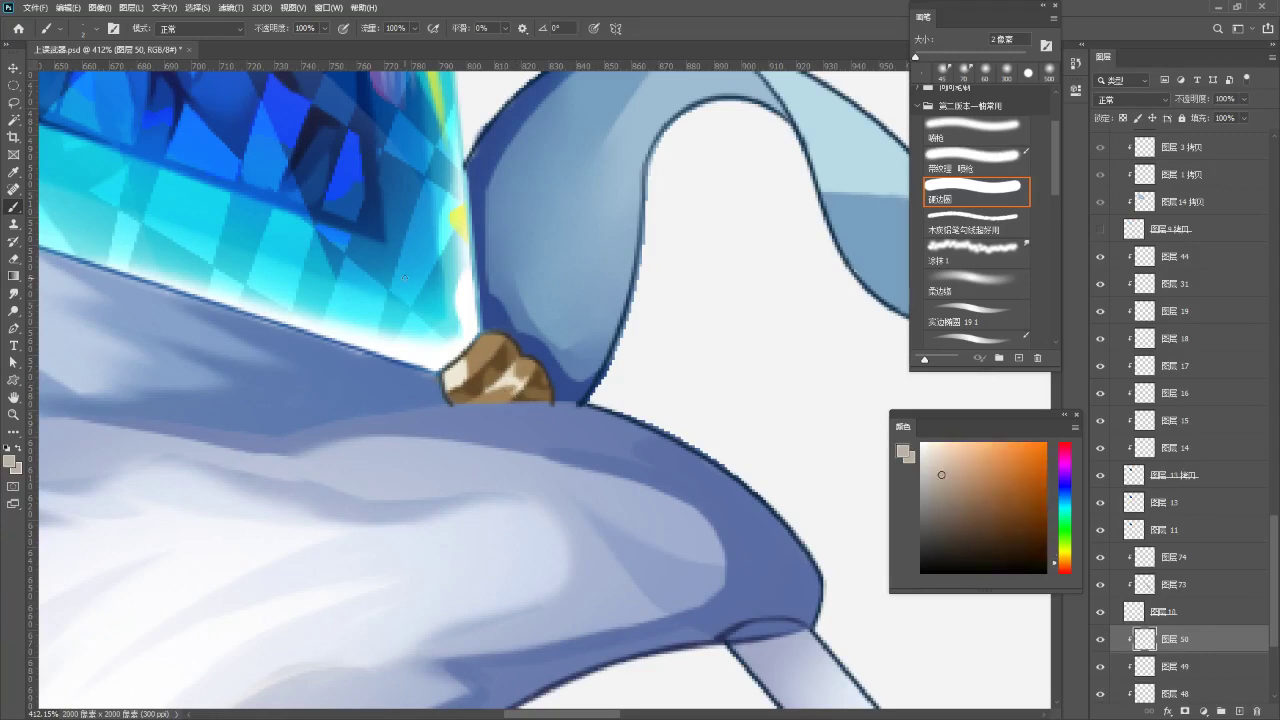
mouse_move(494, 339)
left_mouse_down()
mouse_move(481, 354)
mouse_move(499, 339)
left_mouse_up()
key("ctrl+z")
left_click_drag(544, 348, 512, 336)
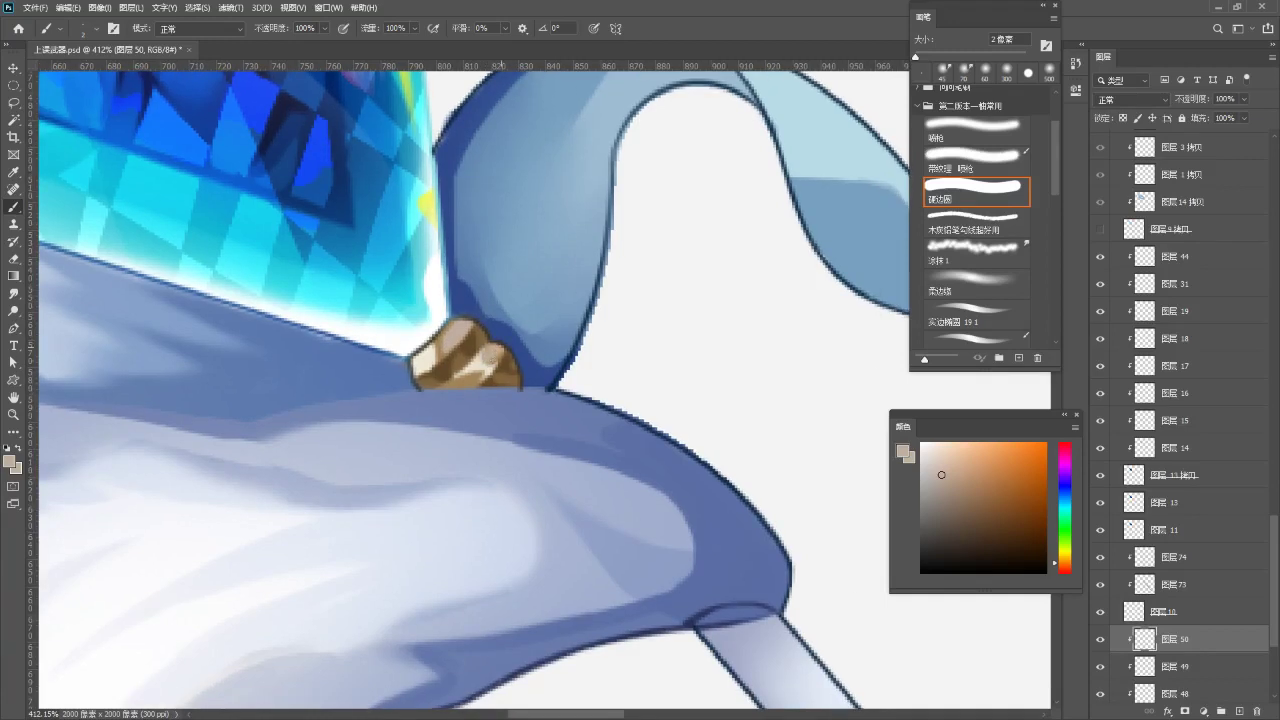
left_click_drag(454, 386, 468, 376)
- Delete the shading layers 图层74 and 图层73 clipped to the staff shaft's base layer 图层10
key("z")
left_click_drag(491, 393, 378, 393)
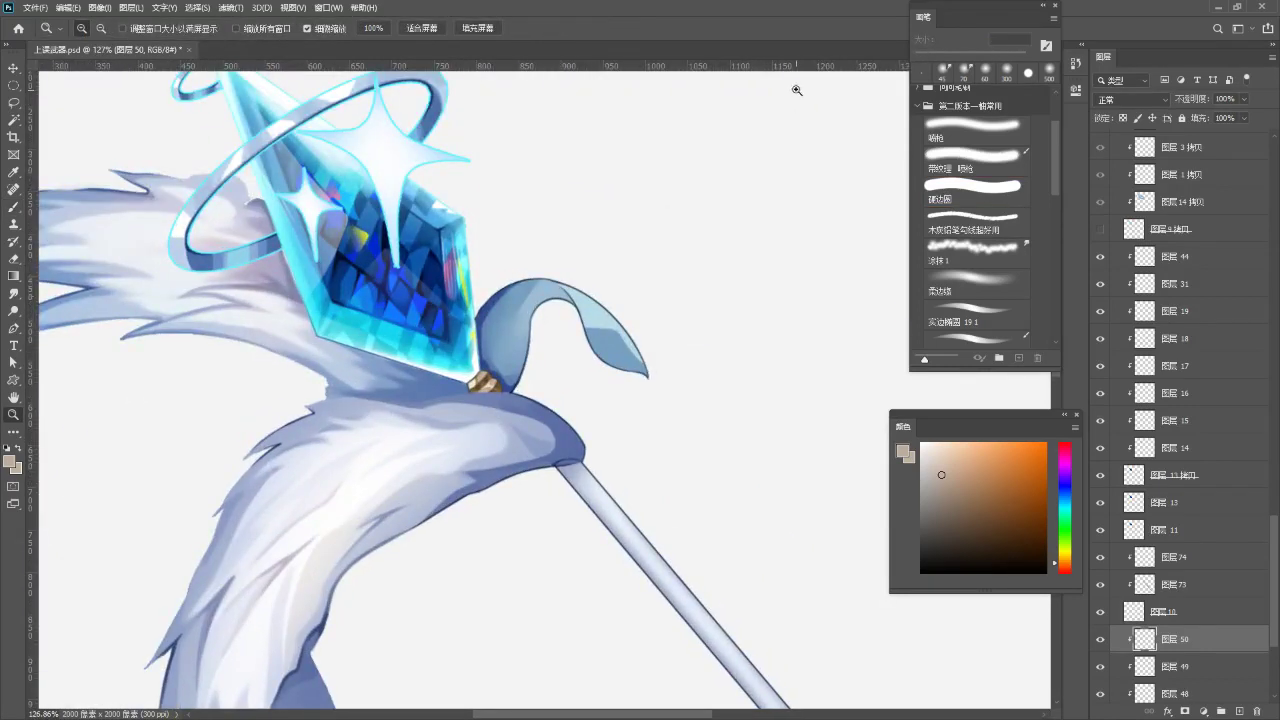
scroll(575, 435, "down", 5)
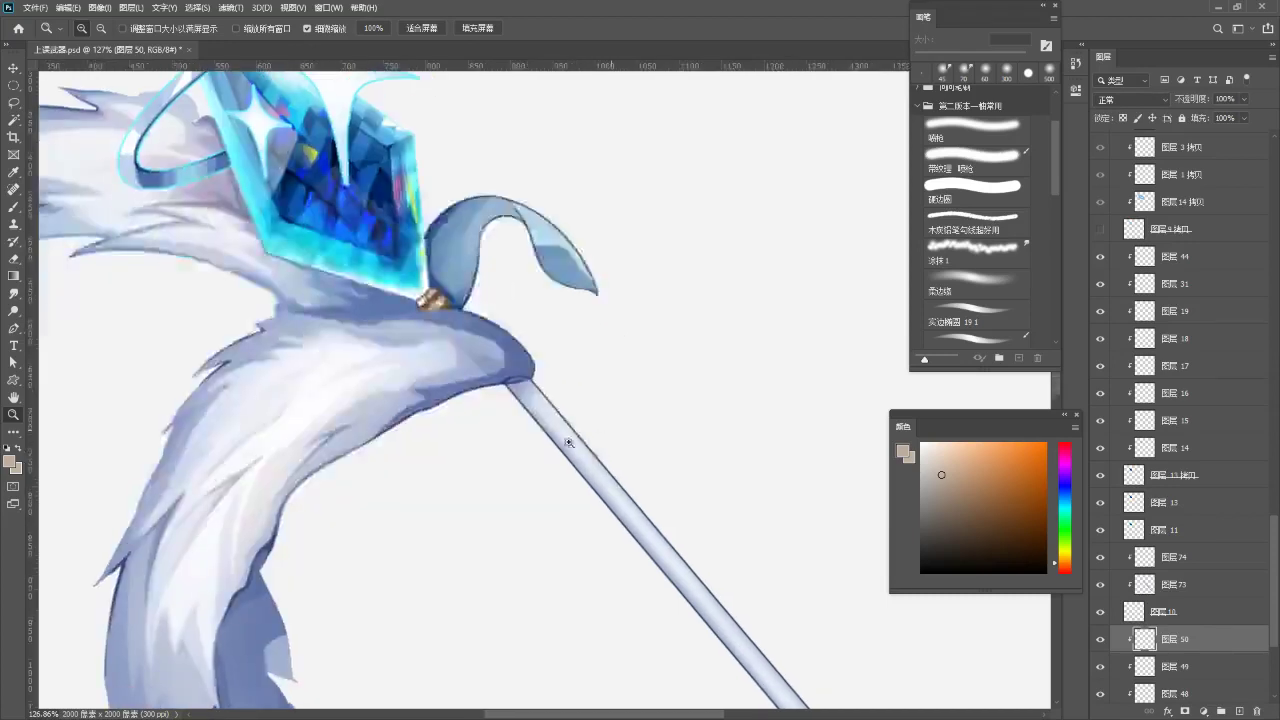
left_click_drag(631, 492, 448, 213)
left_click_drag(598, 359, 684, 328)
left_click(575, 422, "ctrl")
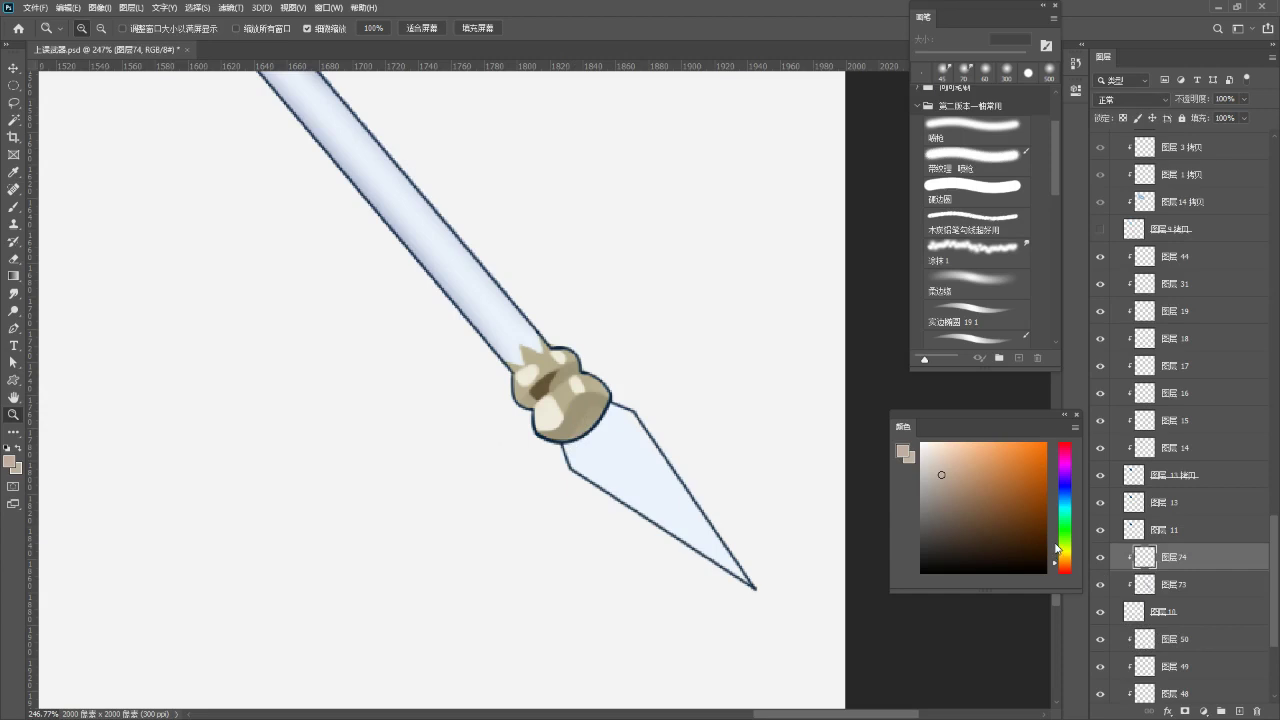
key("Delete")
key("Delete")
key("ctrl+z")
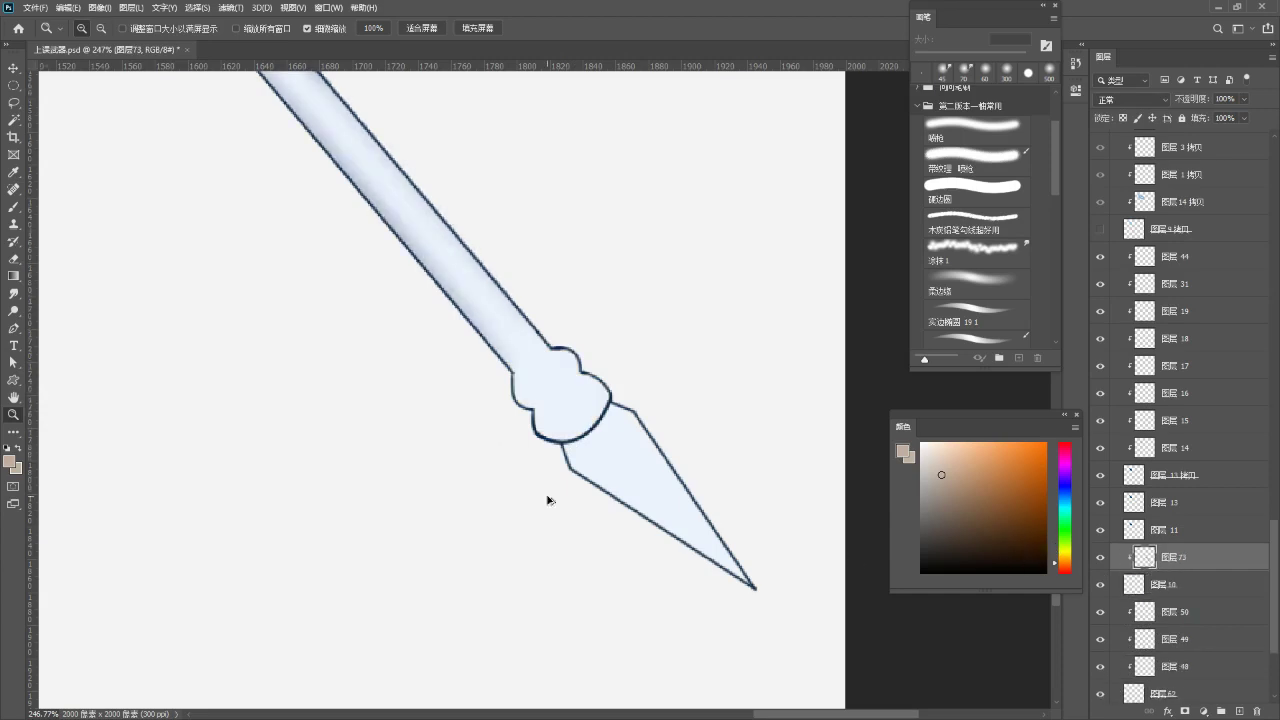
scroll(543, 491, "down", 3)
scroll(562, 505, "down", 3)
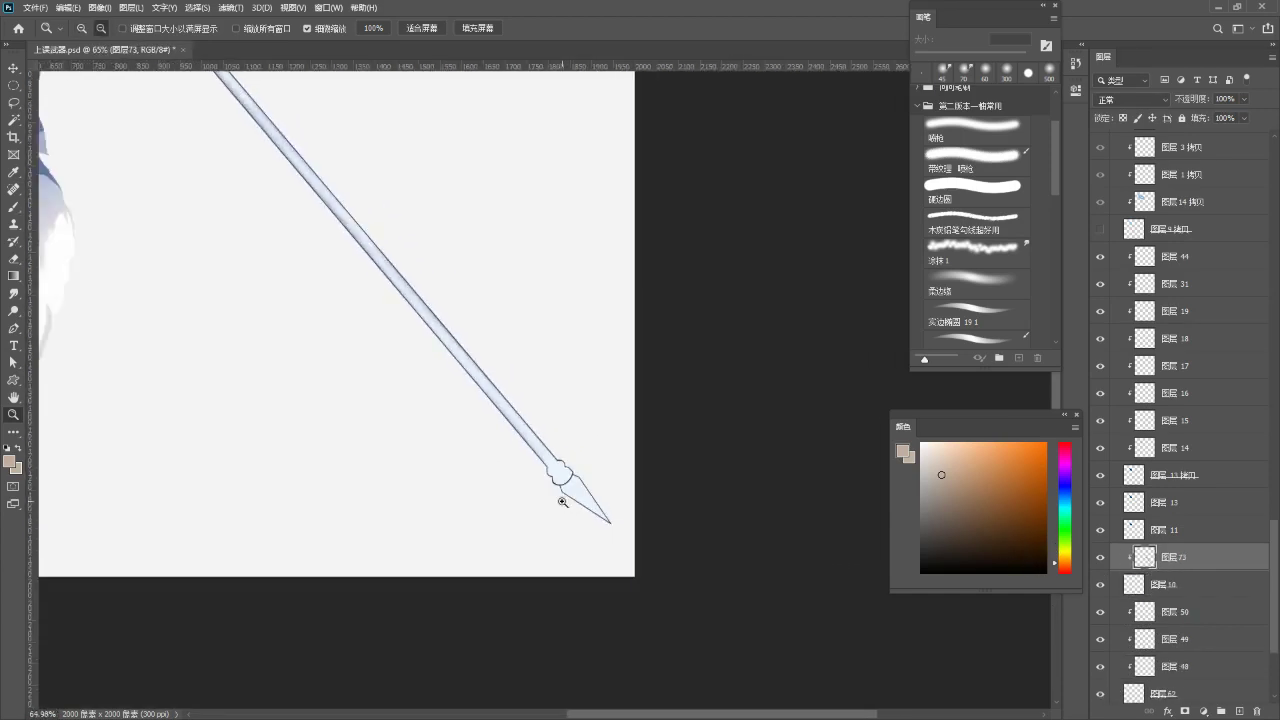
key("Delete")
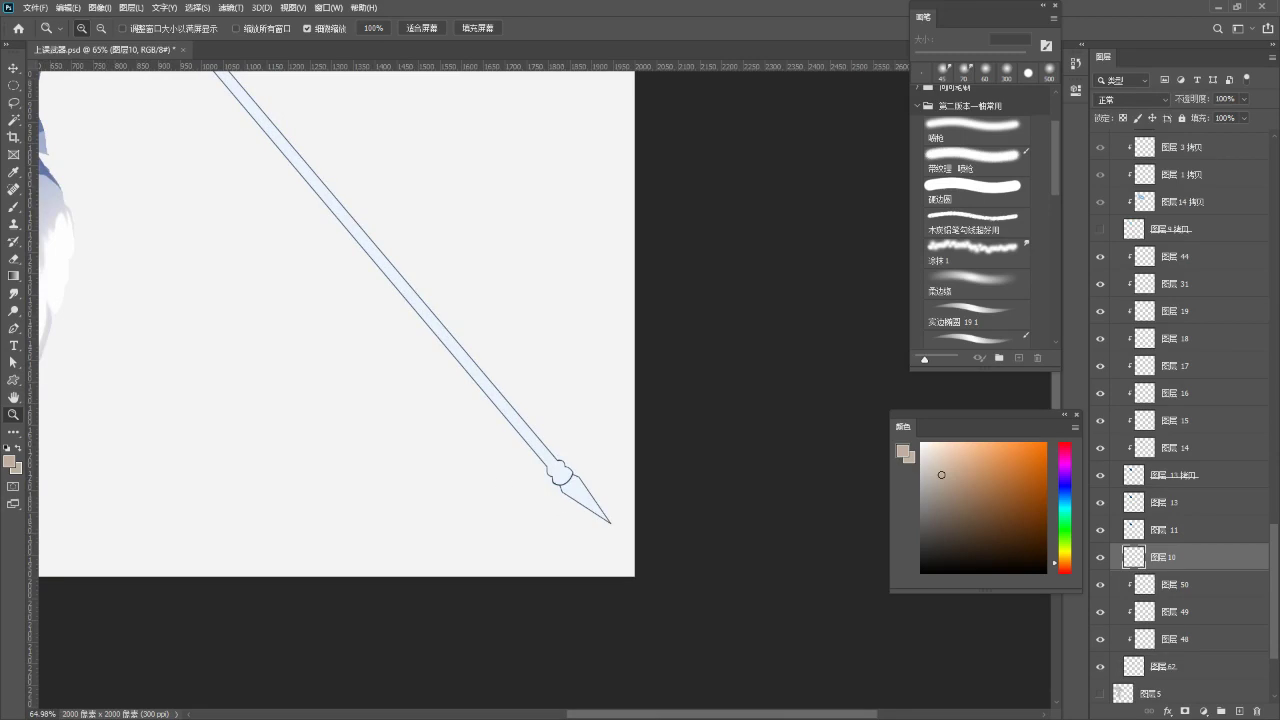
- Switch to the other open document, pick its yellowish beige as the painting color, and return to the staff's pointed end
key("ctrl+Tab")
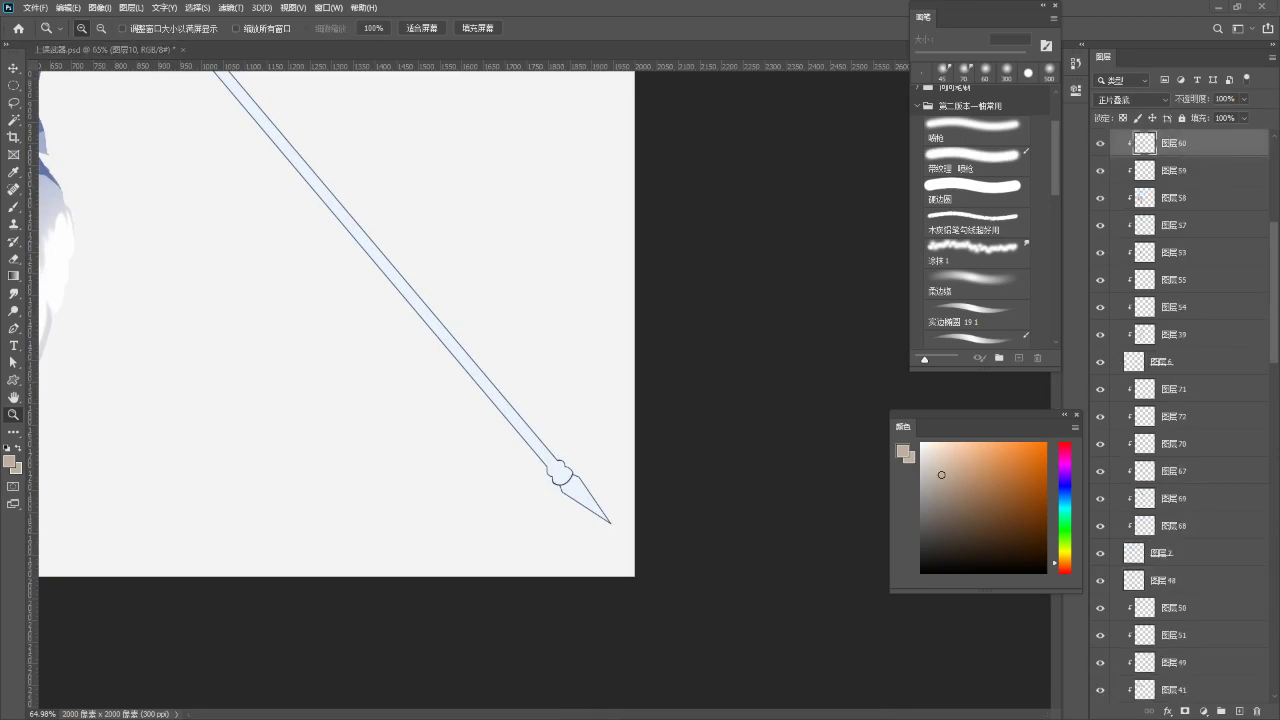
key("b")
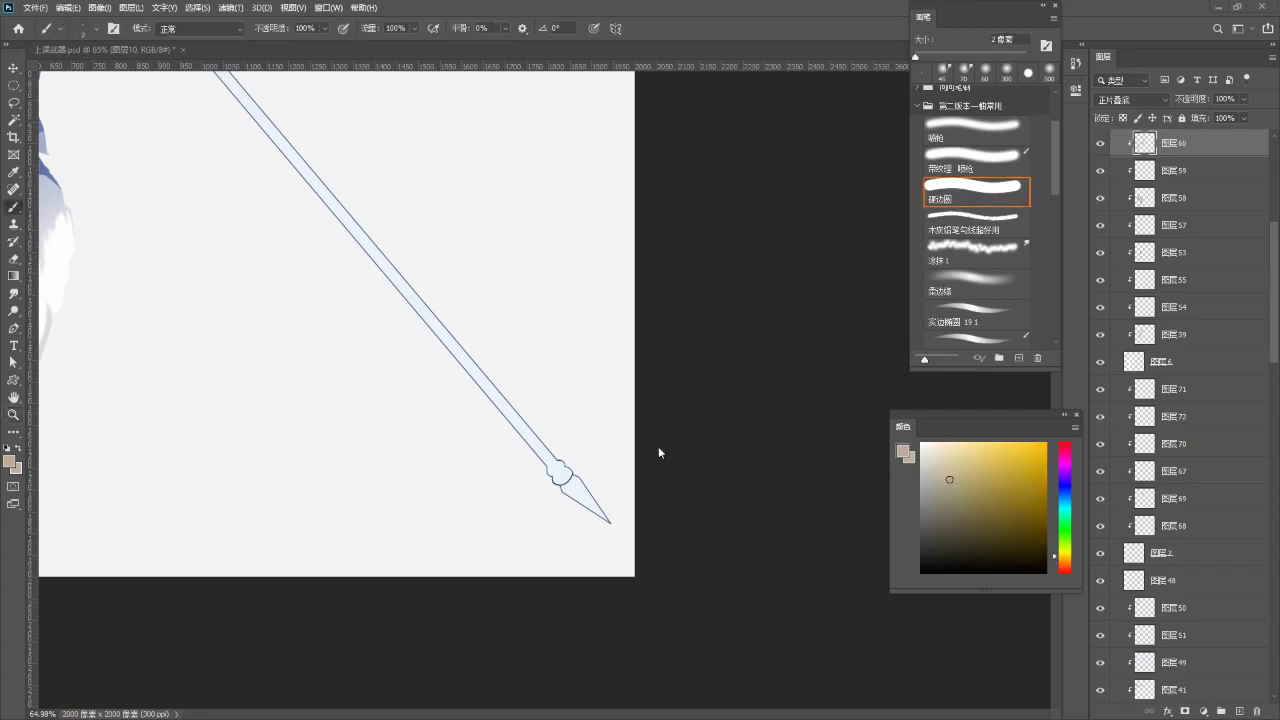
left_click(491, 446)
scroll(640, 525, "up", 10)
scroll(545, 505, "up", 1)
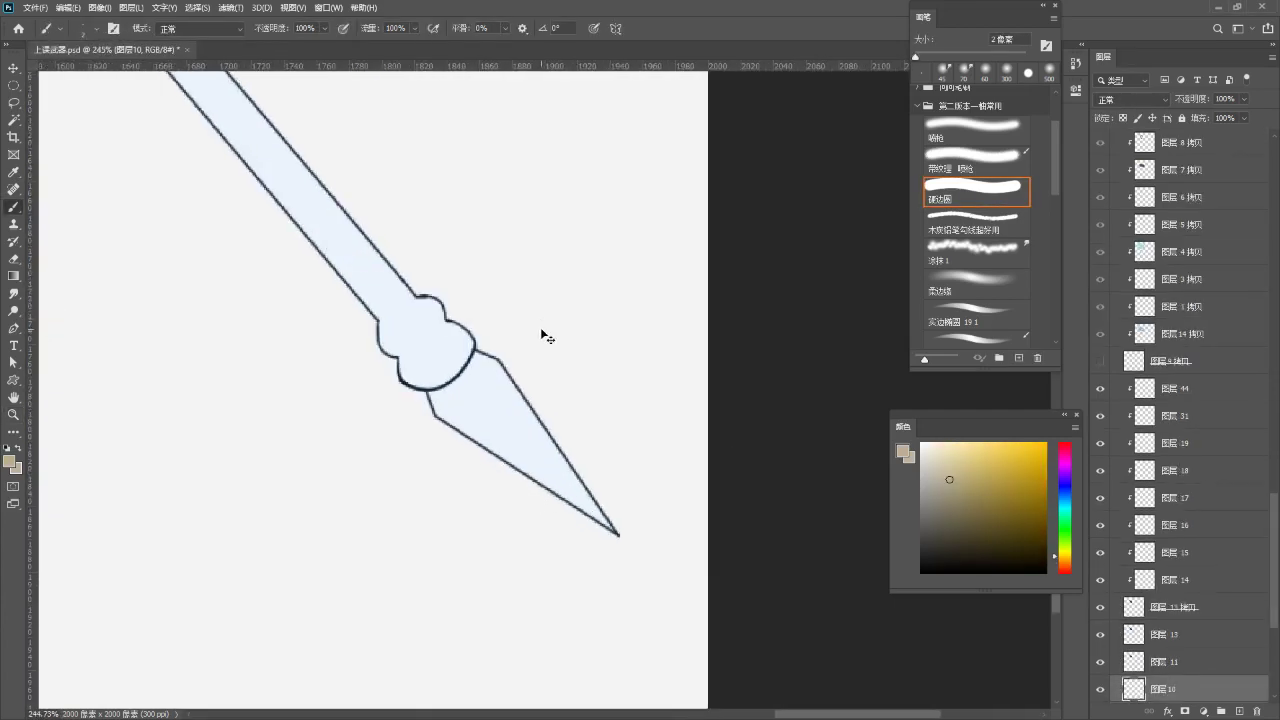
scroll(1100, 562, "down", 3)
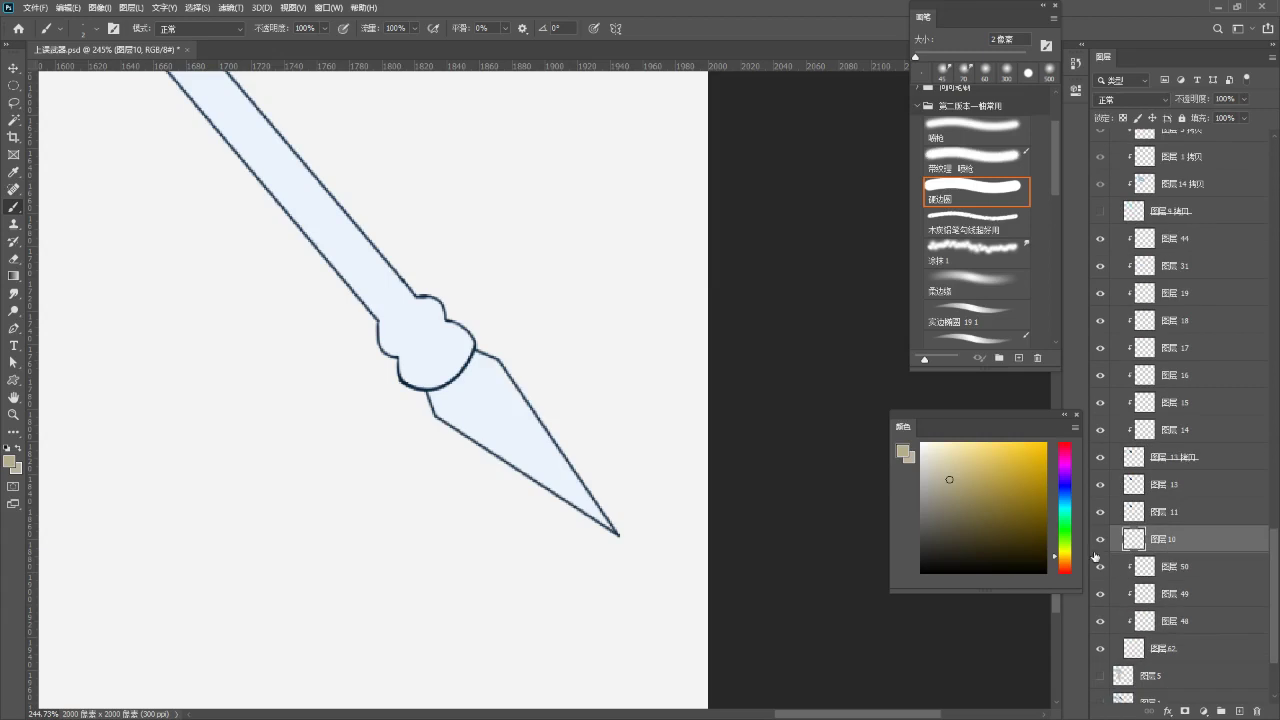
- Create a new layer clipped to 图层10 and fill the rounded knob above the staff's pointed tip with flat beige using a 6 px brush
key("ctrl+shift+n")
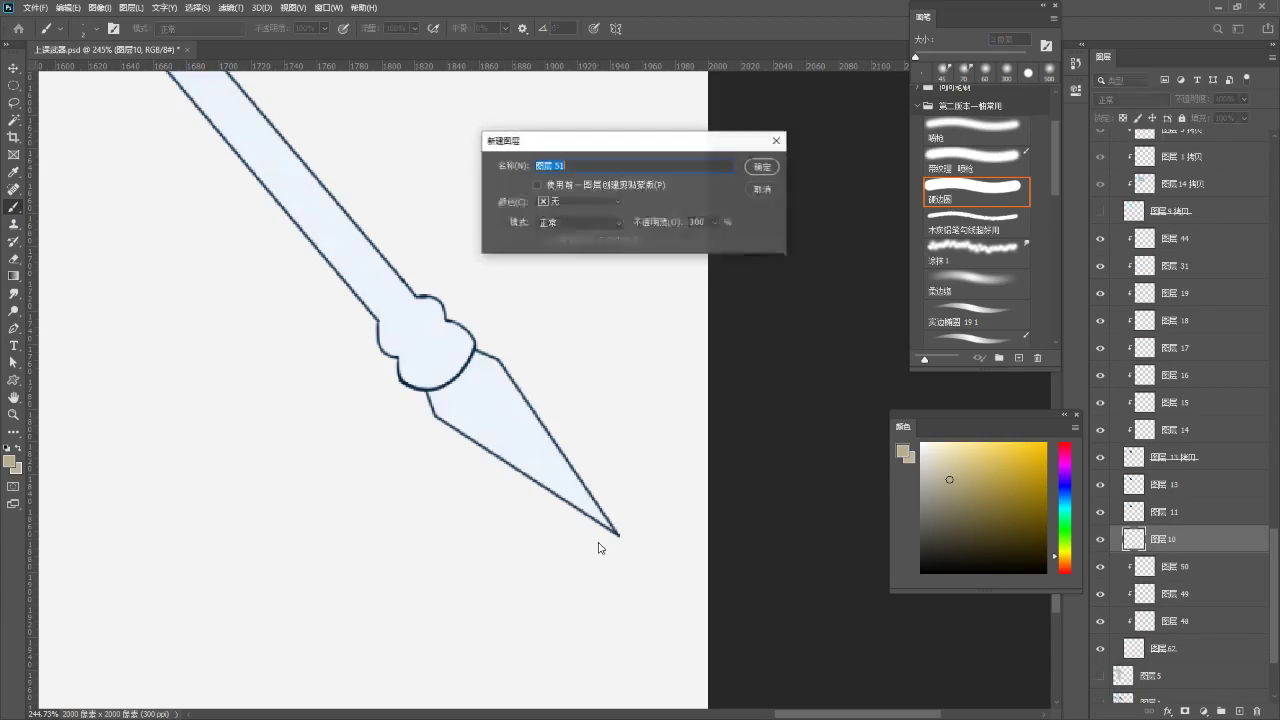
key("Return")
left_click_drag(597, 540, 625, 595)
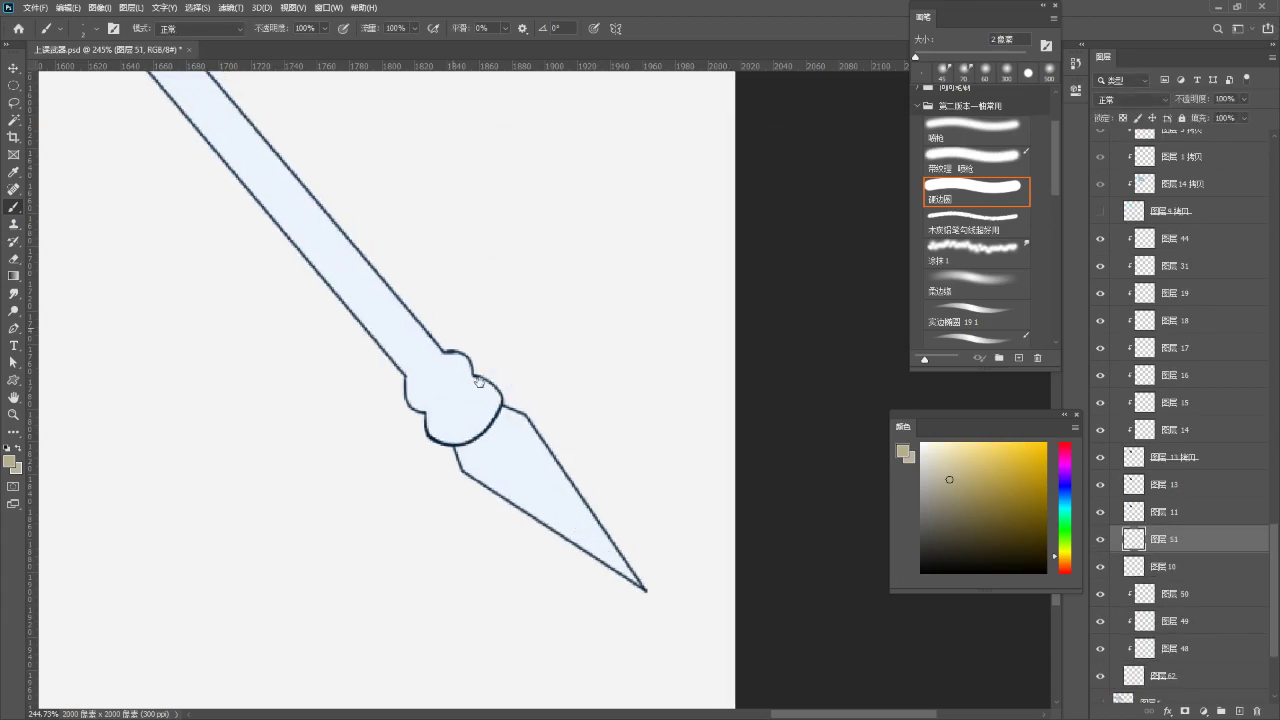
left_click(1177, 548, "alt")
key("bracketright")
mouse_move(458, 369)
left_mouse_down()
mouse_move(420, 382)
mouse_move(456, 358)
mouse_move(427, 409)
mouse_move(478, 396)
mouse_move(488, 420)
mouse_move(432, 436)
mouse_move(491, 406)
left_mouse_up()
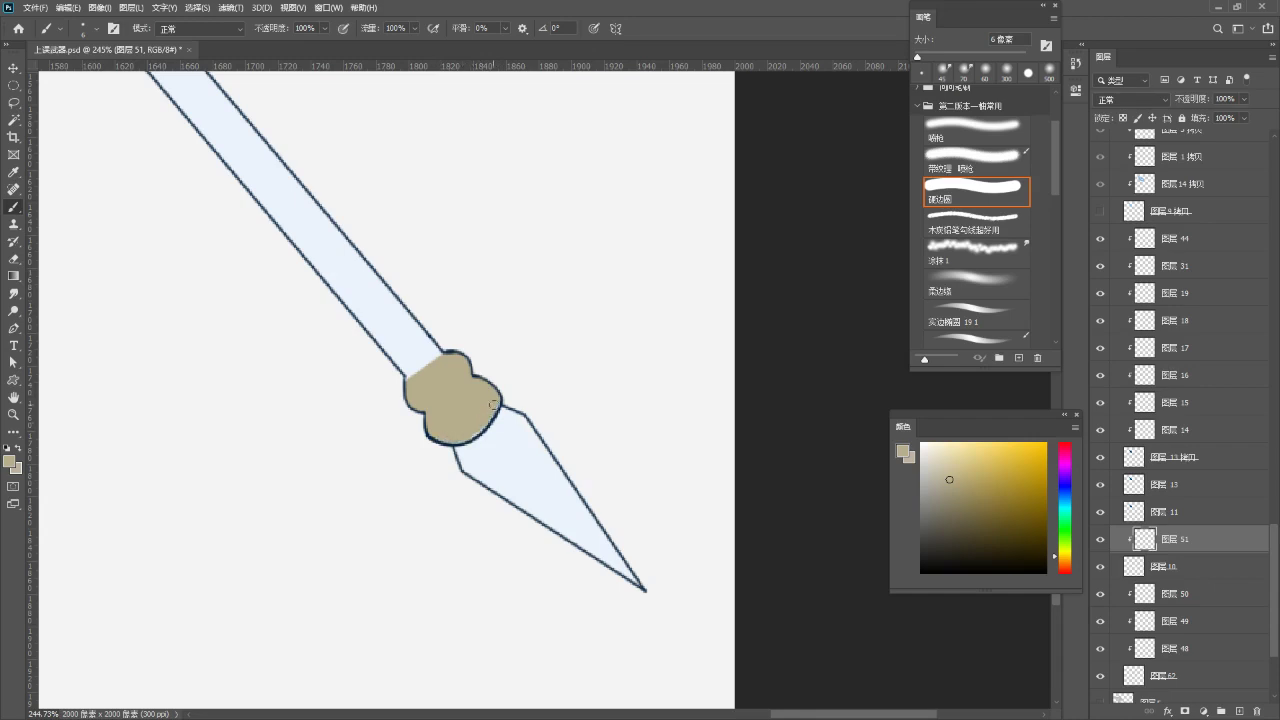
- Extend the knob's beige up the shaft in jagged points and sharpen the spikes with a small Eraser and Brush
left_click_drag(418, 360, 438, 393)
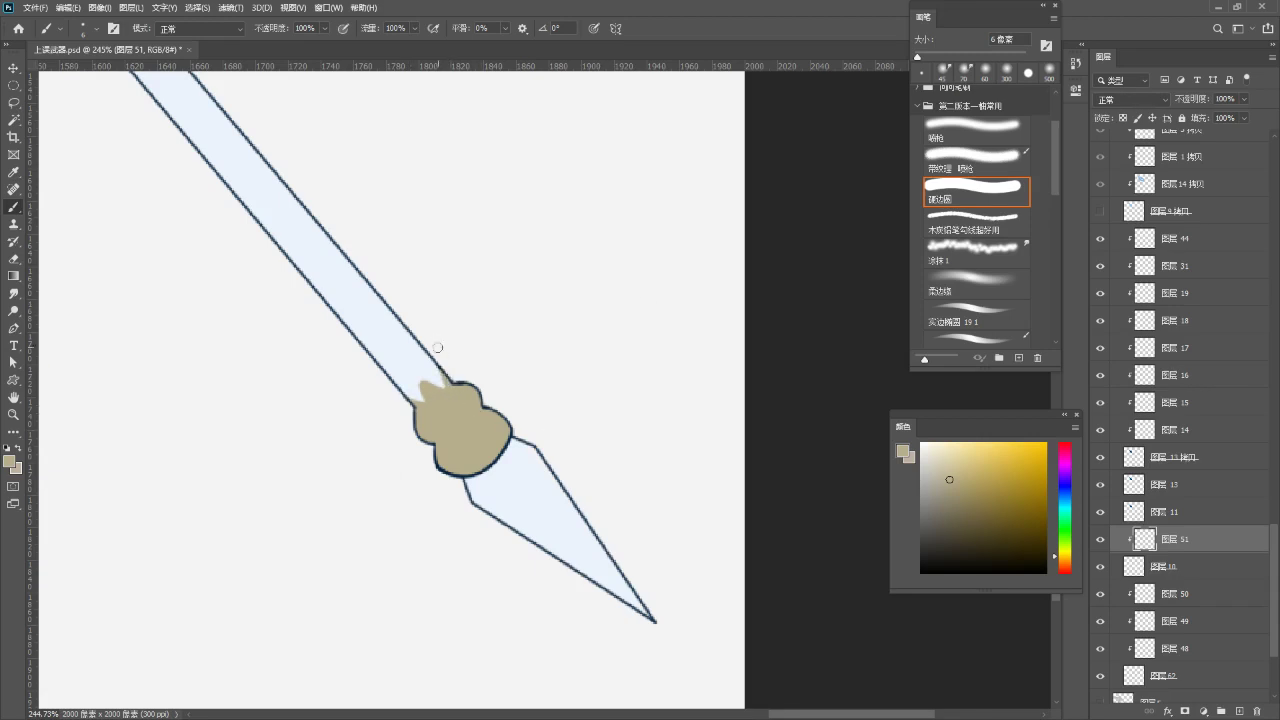
key("e")
key("bracketleft")
key("bracketleft")
key("bracketleft")
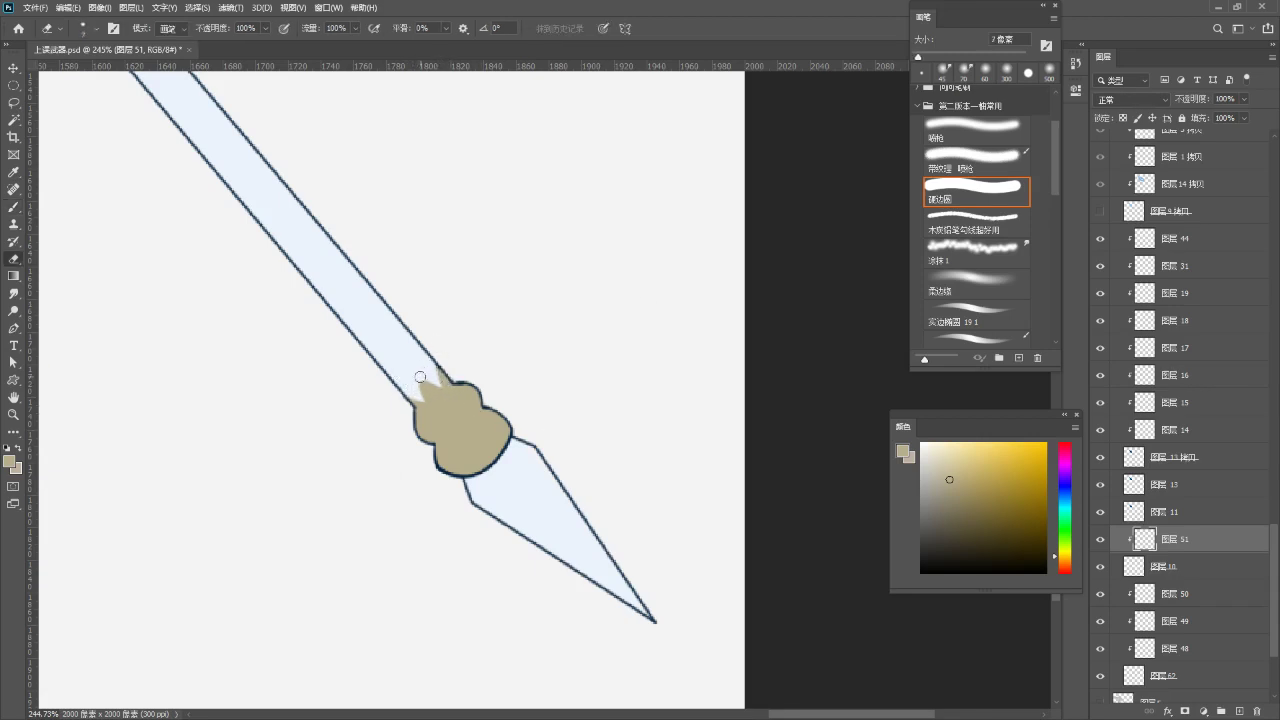
left_click_drag(423, 388, 420, 385)
key("b")
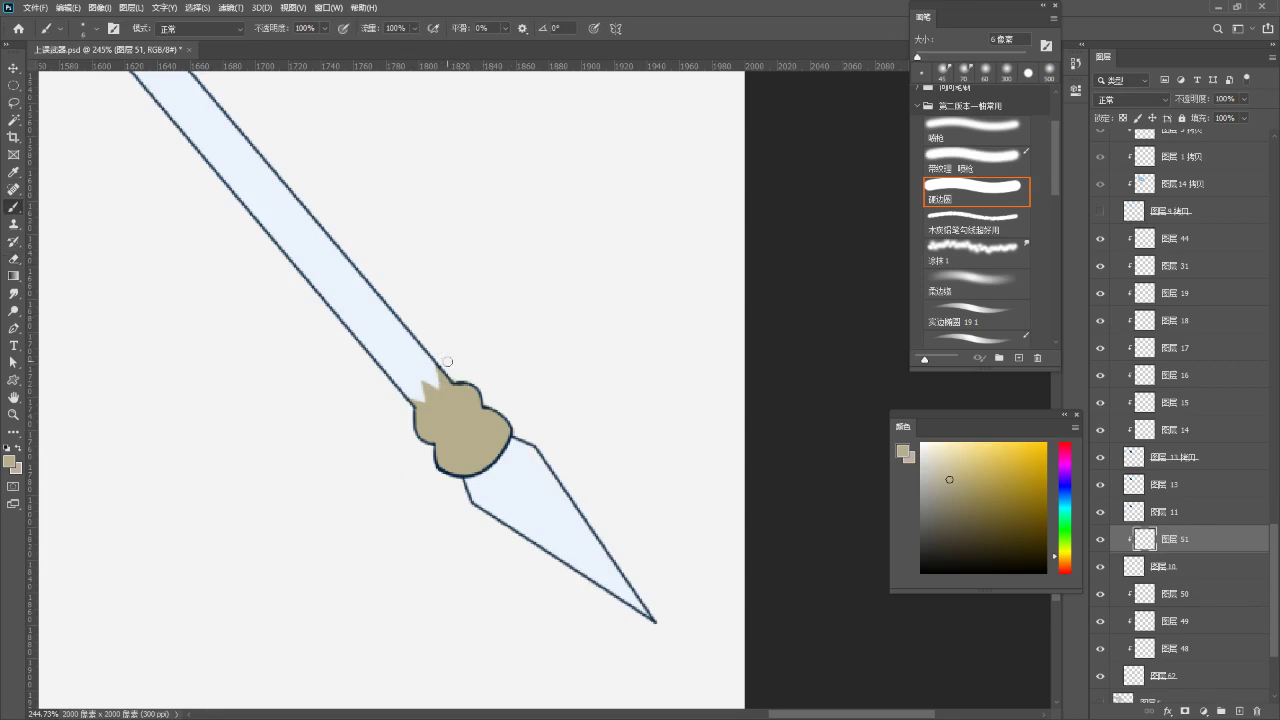
left_click_drag(474, 406, 446, 412)
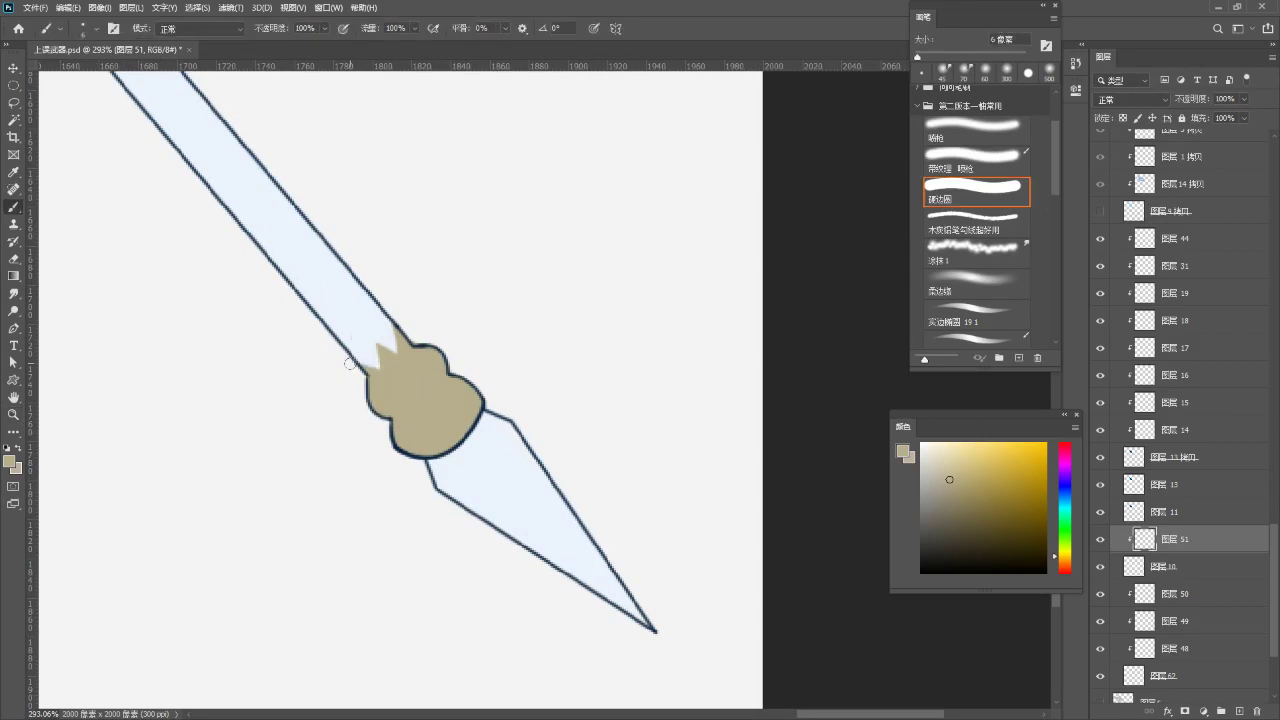
left_click_drag(465, 351, 451, 367)
- Add a new layer above 图层51, clip it to the staff's base, and set its blend mode to Multiply
left_click(1239, 711)
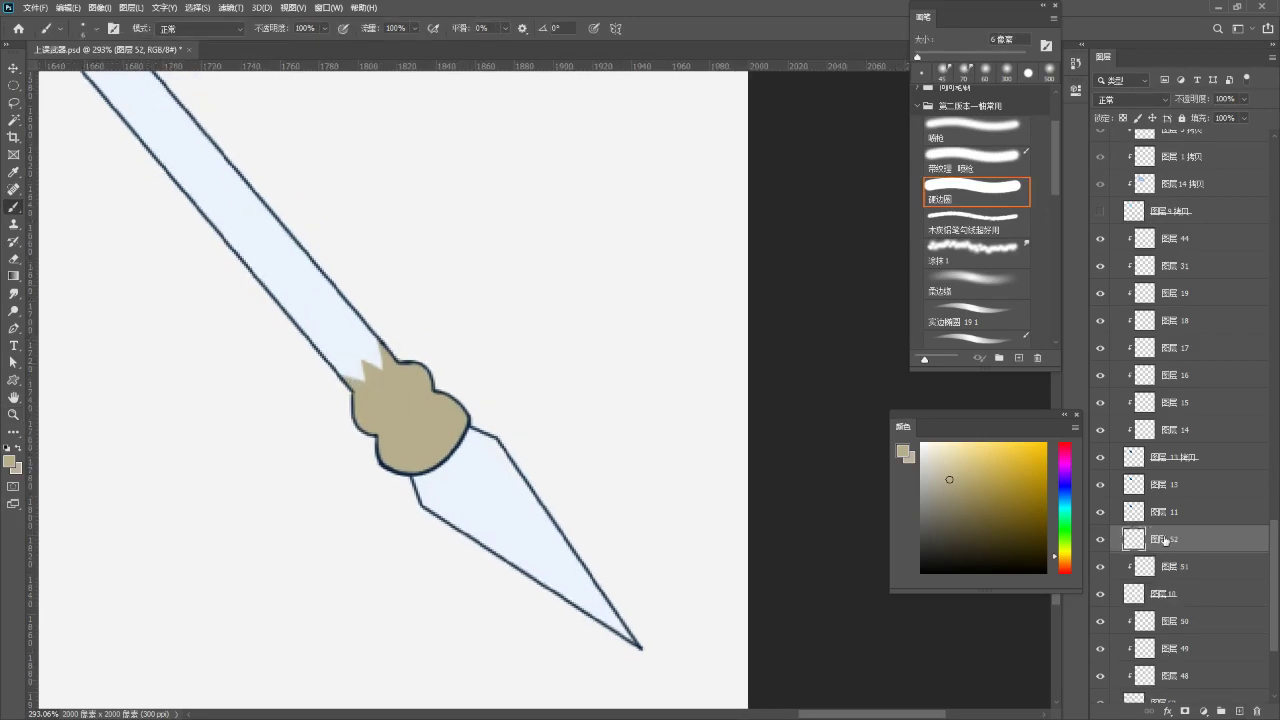
scroll(611, 423, "up", 1)
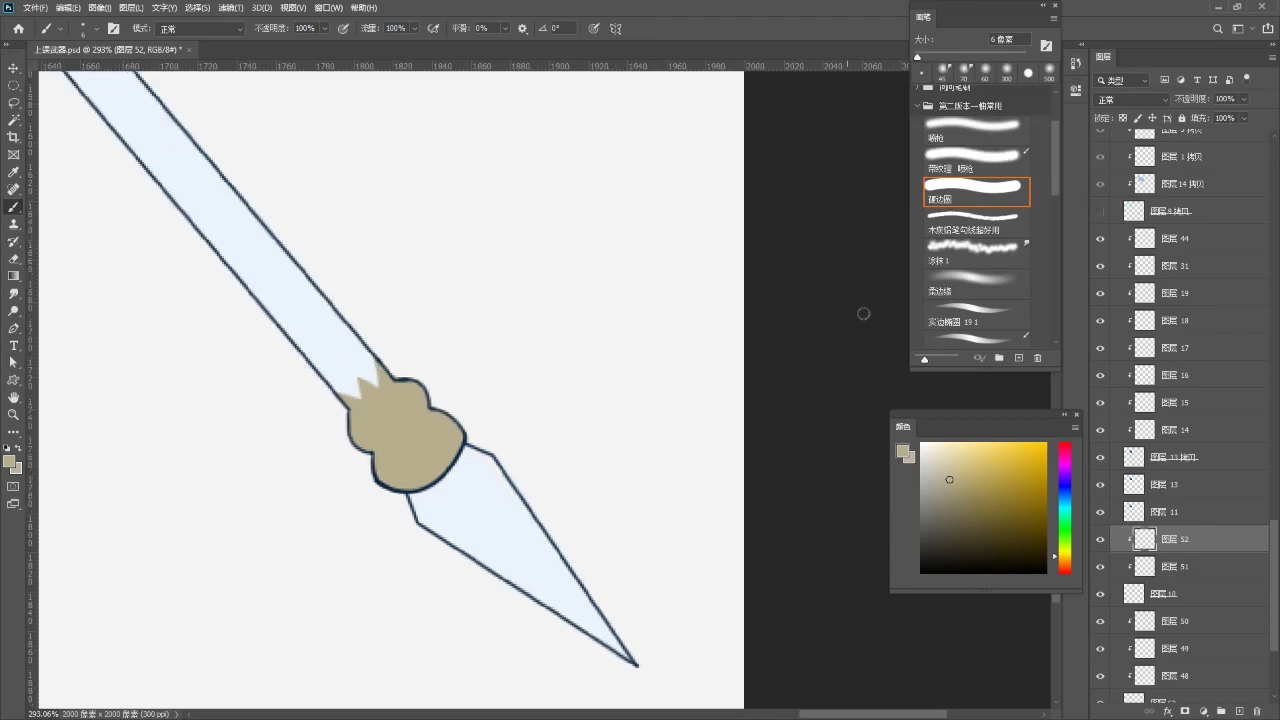
left_click(1131, 101)
left_click(1111, 158)
- Load the knob's beige base as a selection and paint shadow bands across both lobes on 图层52 with a lighter beige
left_click(1144, 566, "ctrl")
left_click_drag(443, 379, 475, 357)
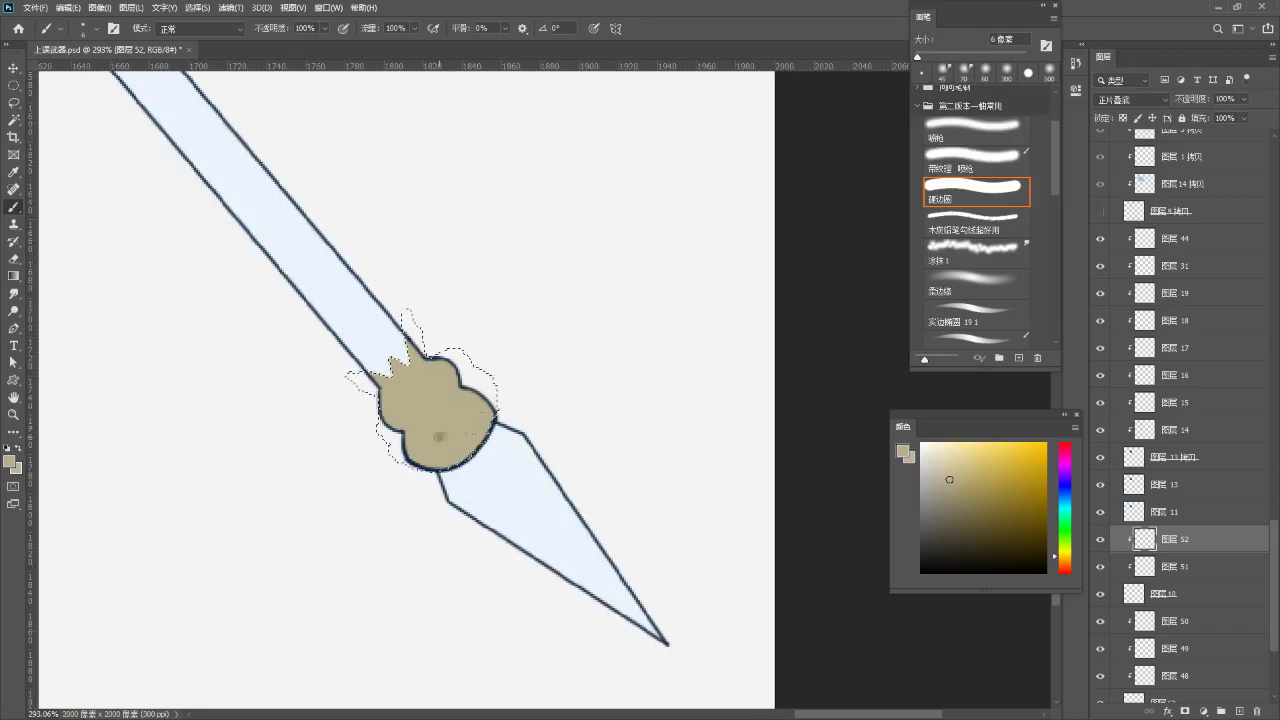
left_click_drag(947, 479, 932, 459)
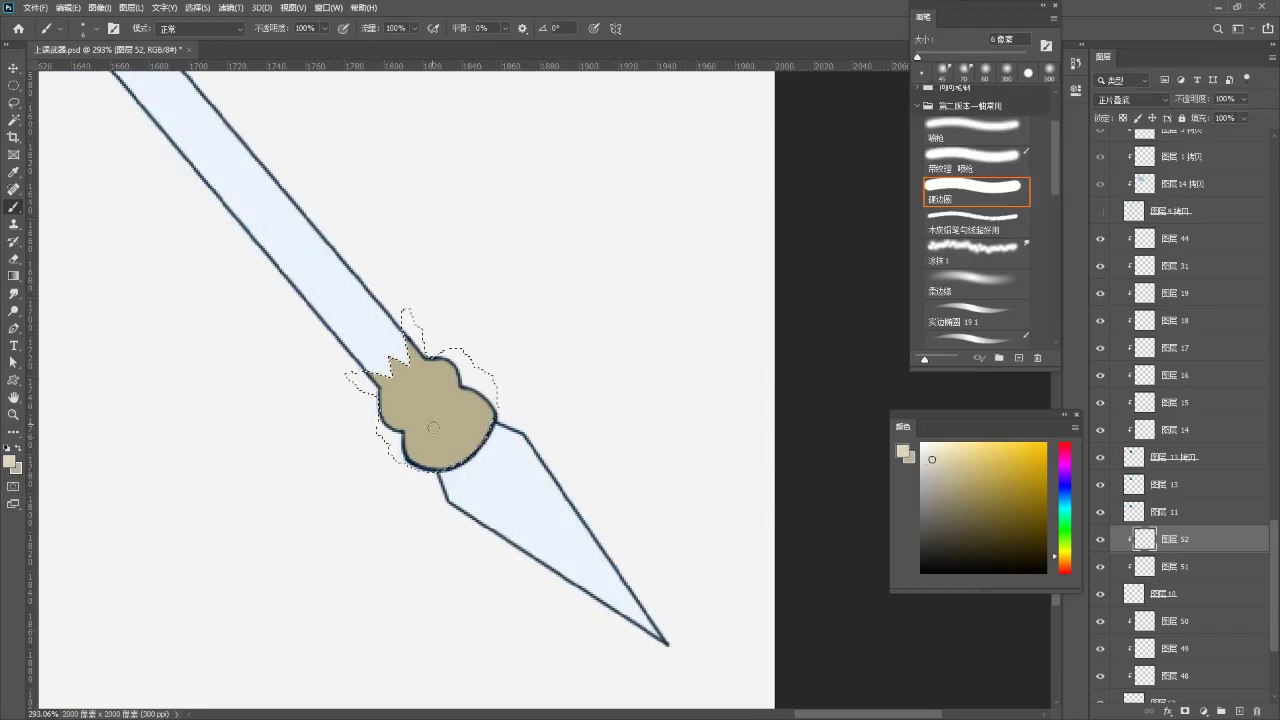
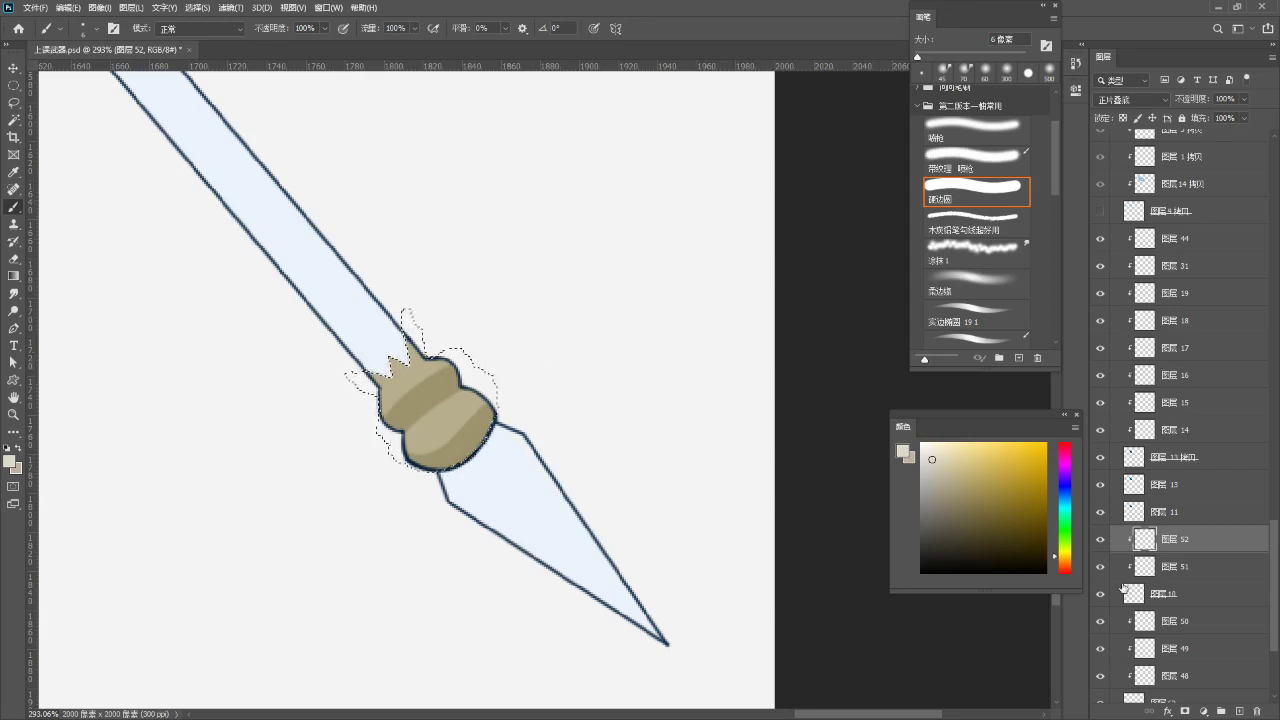
- Add a new layer above 图层52, clip it to the staff's base, and set its blend mode to Multiply
left_click(1239, 711)
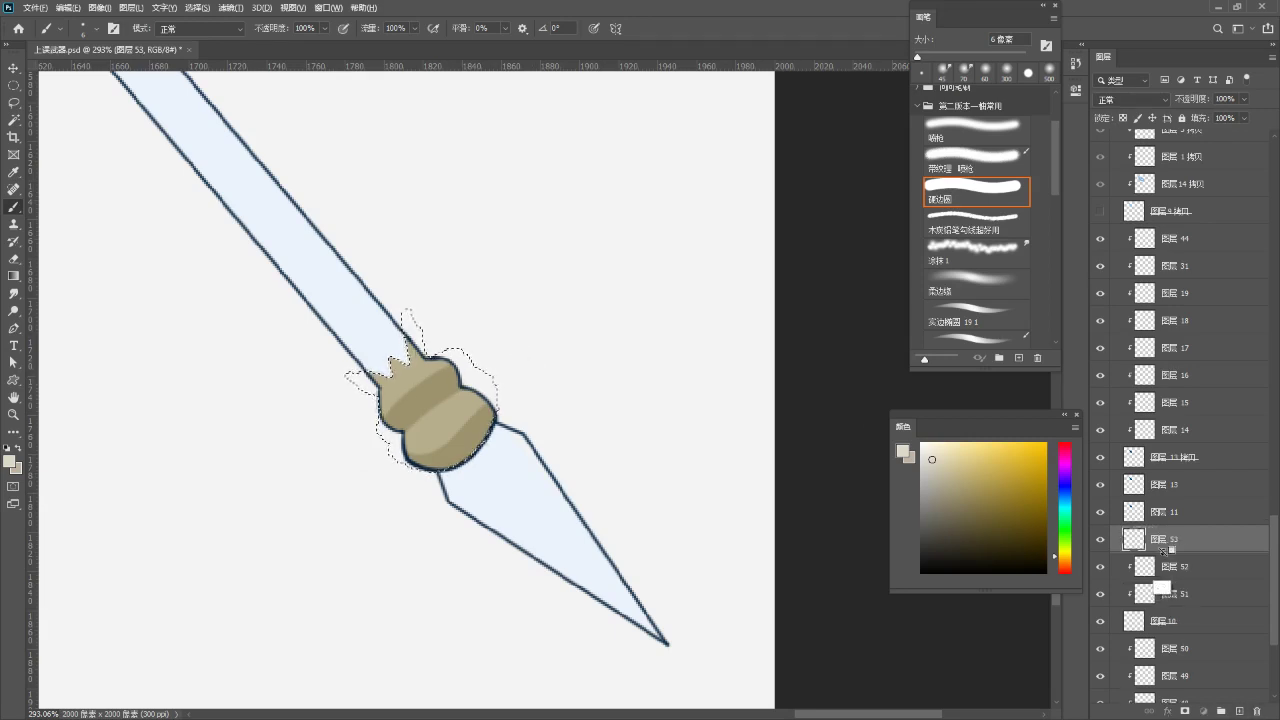
left_click(1161, 548, "alt")
left_click(1130, 99)
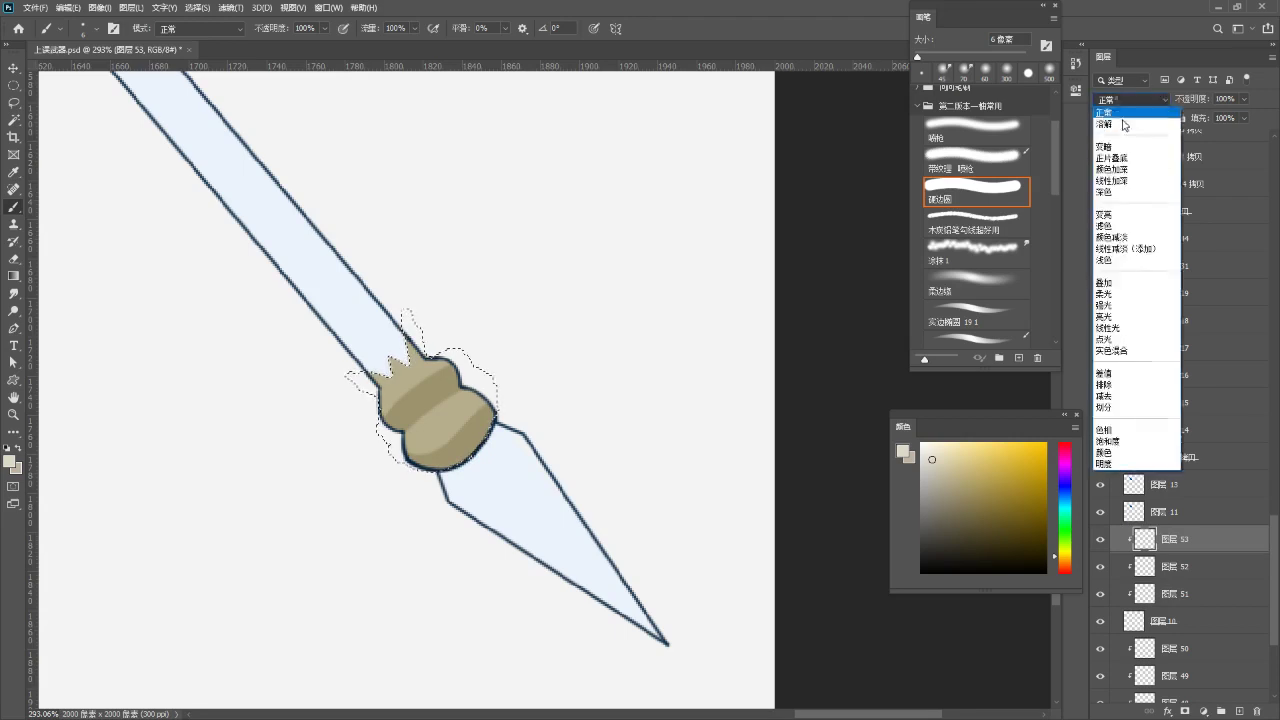
left_click(1130, 155)
left_click_drag(491, 375, 491, 338)
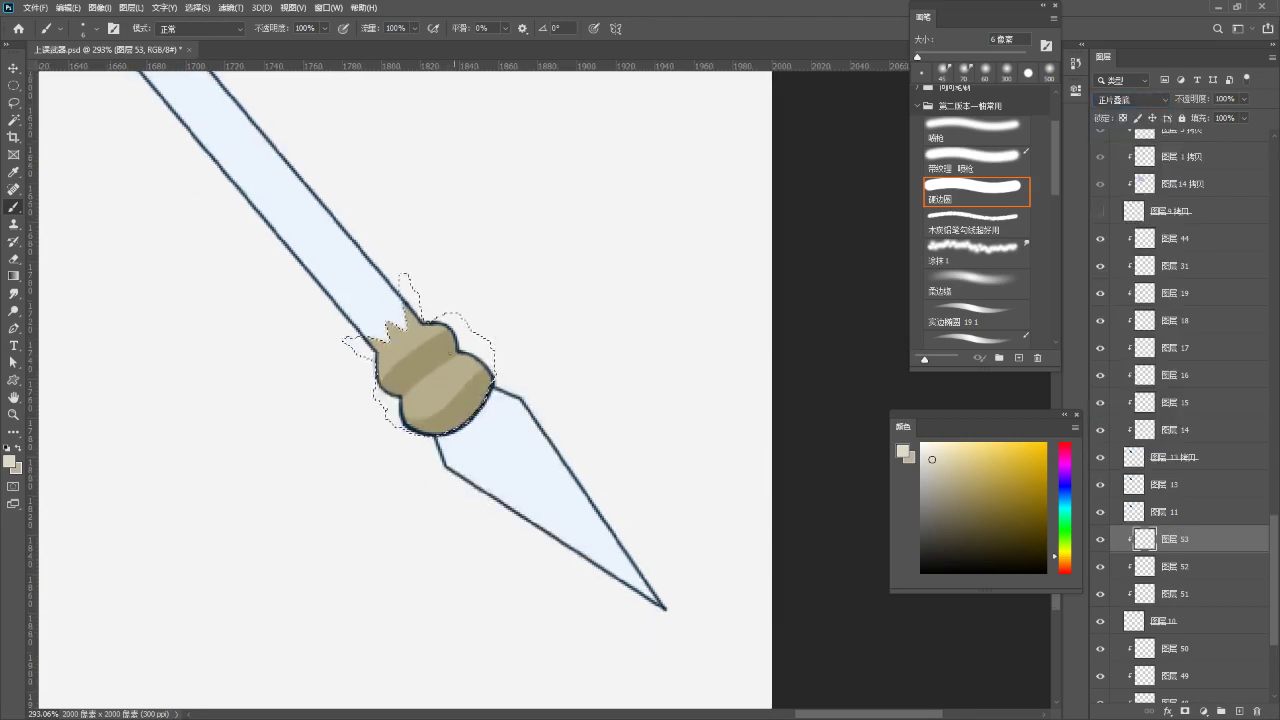
- Paint deeper second-level shadows on both knob lobes in pale greyish tones, trimming their edges with a 3 px Eraser
left_click(926, 447)
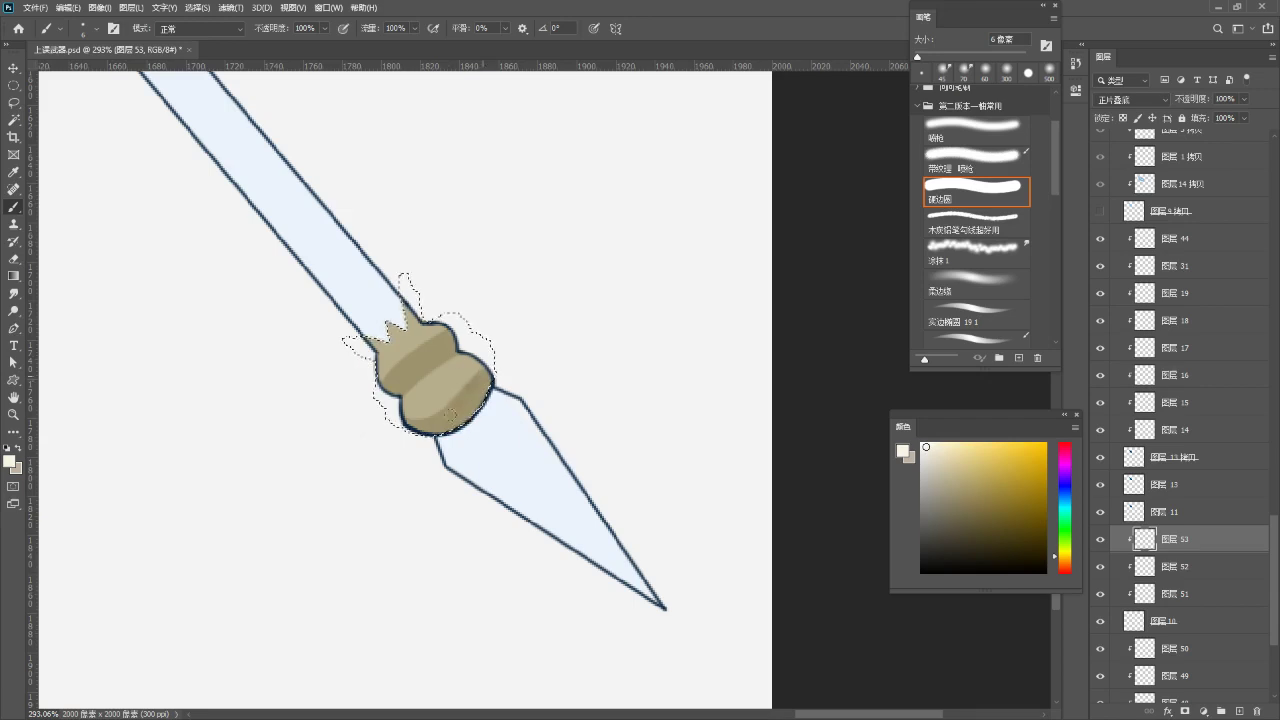
left_click(929, 450)
key("e")
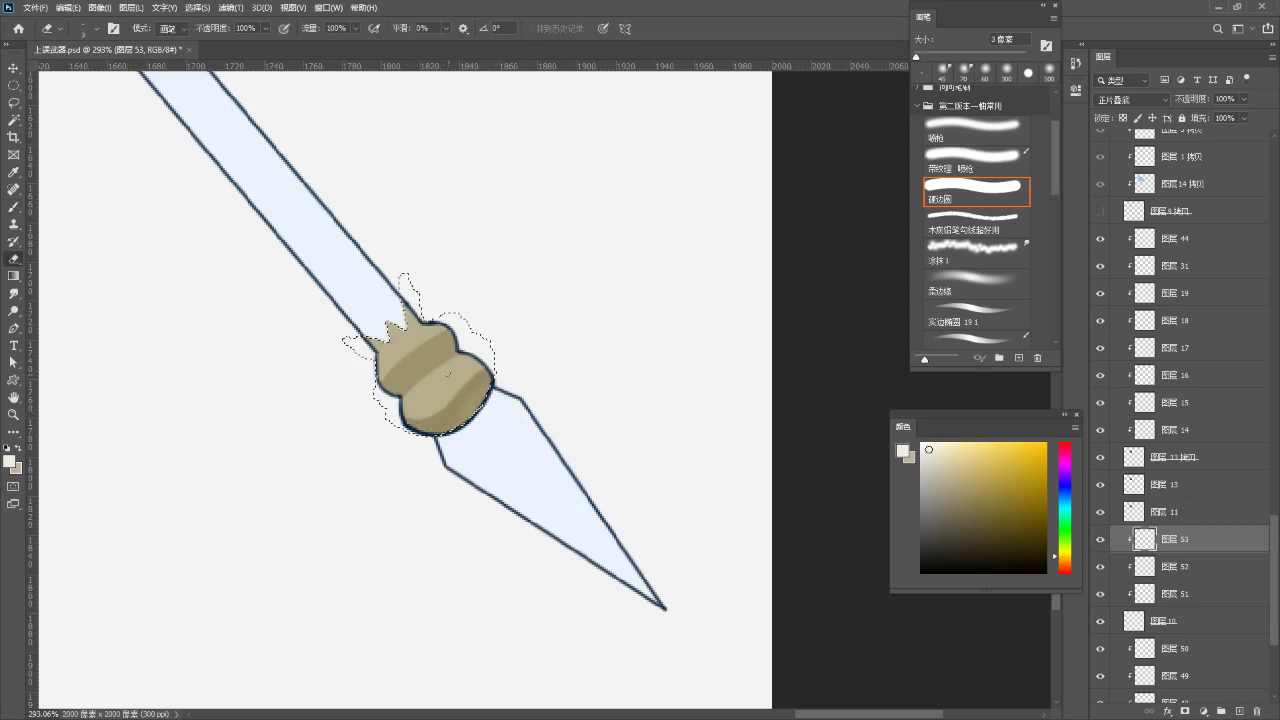
key("b")
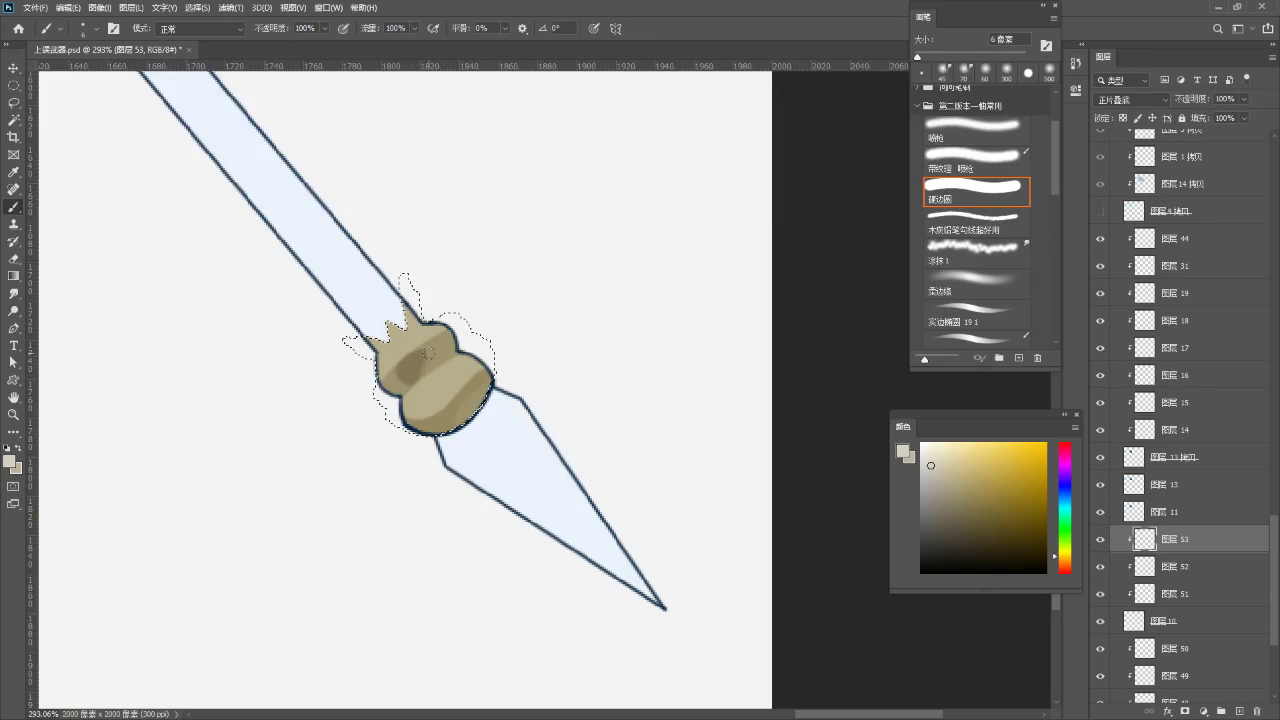
key("e")
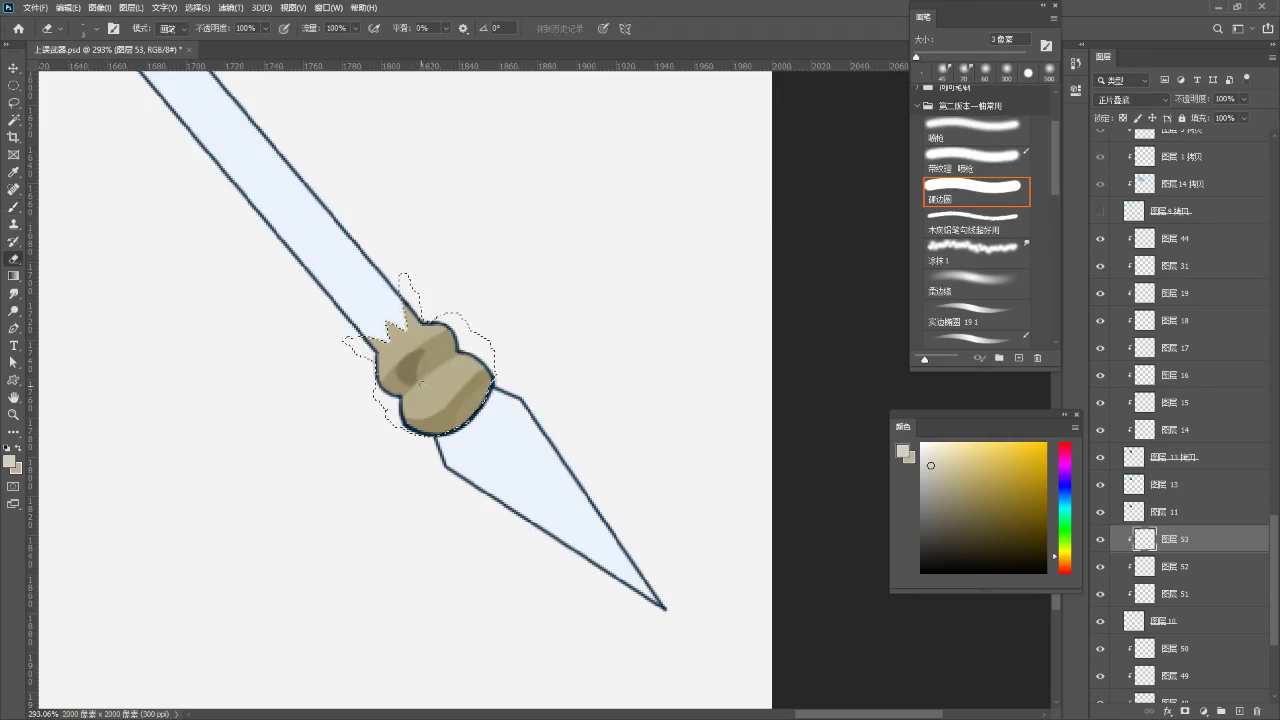
key("b")
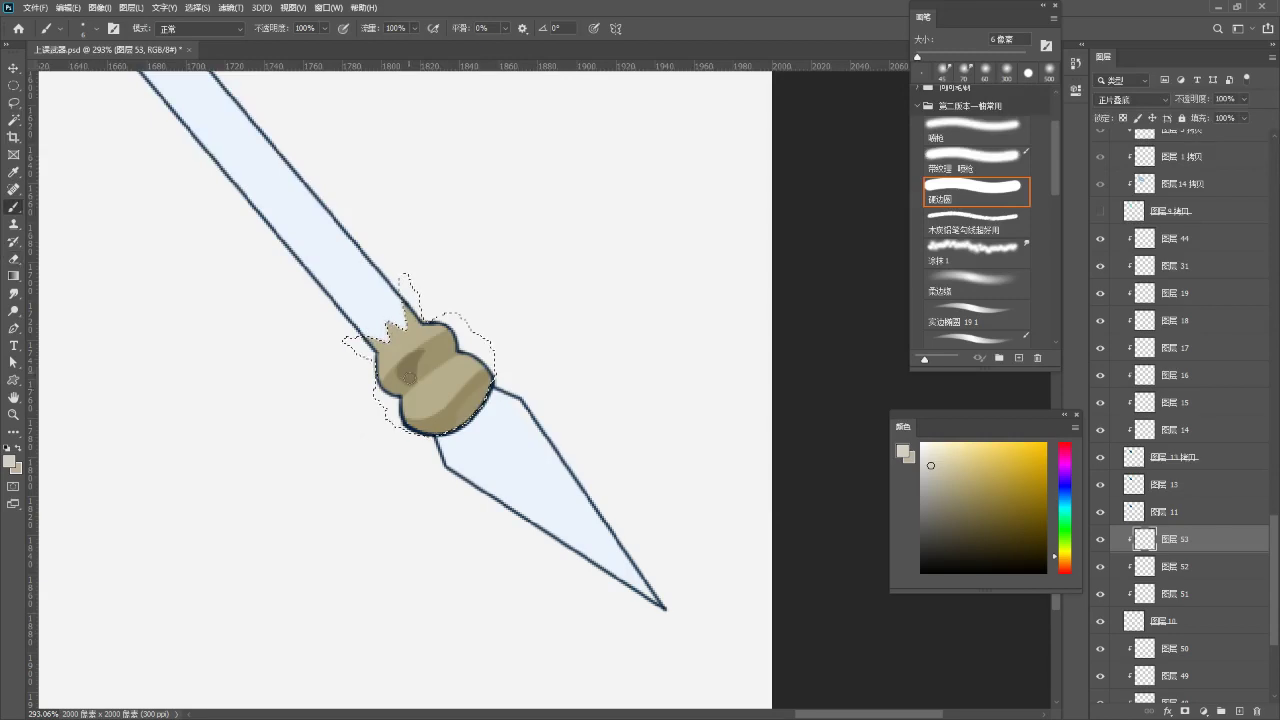
- Add a clipped layer above 图层53 and paint light cream highlight spots on the knob's lobes
left_click_drag(437, 348, 430, 360)
key("ctrl+shift+n")
key("Return")
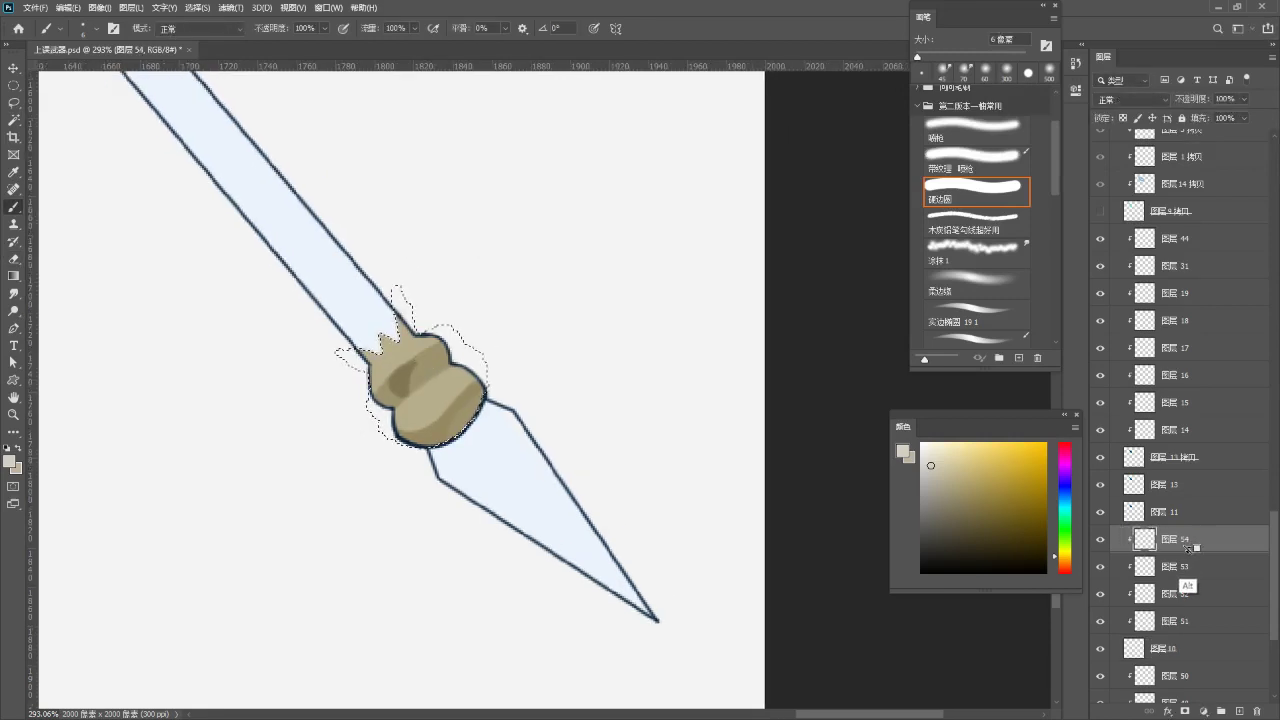
left_click(1188, 552, "alt")
mouse_move(491, 281)
left_mouse_down()
mouse_move(517, 289)
mouse_move(474, 298)
left_mouse_up()
left_click(437, 362, "alt")
left_click(946, 459)
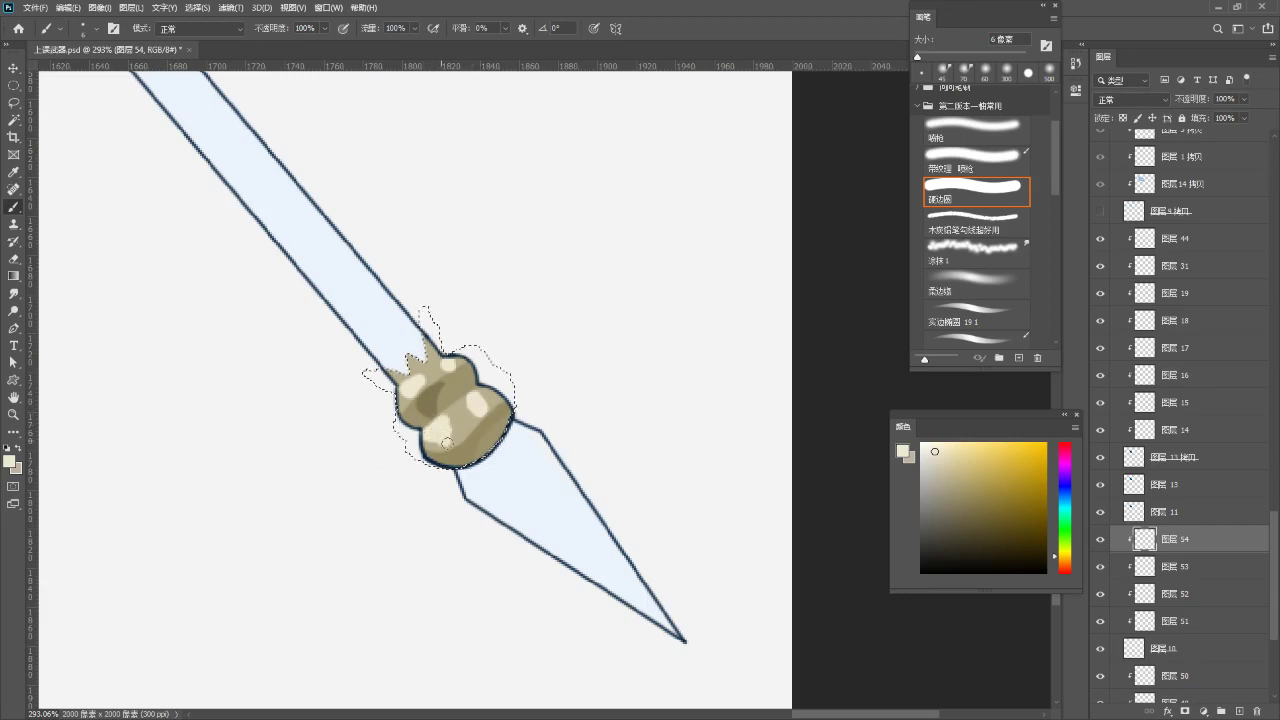
- Refine the knob's cream highlights with a 3 px brush and a small Eraser
key("bracketleft")
key("bracketleft")
key("bracketleft")
key("e")
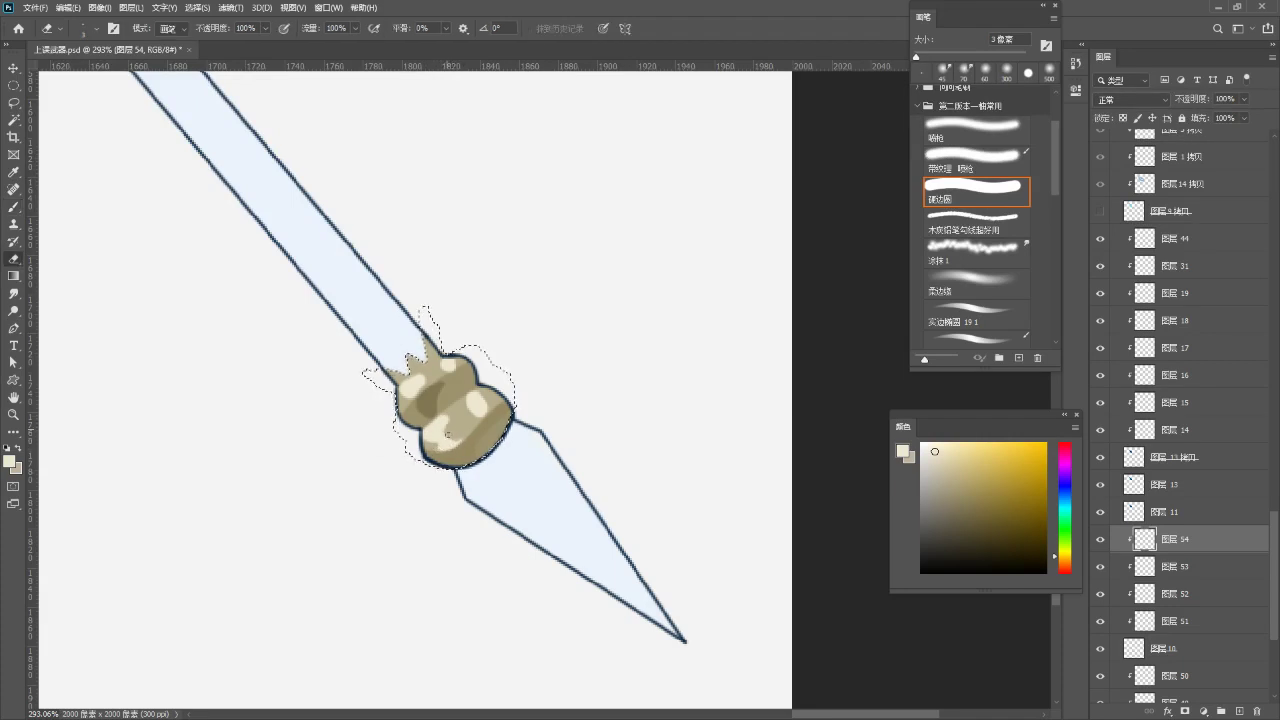
key("b")
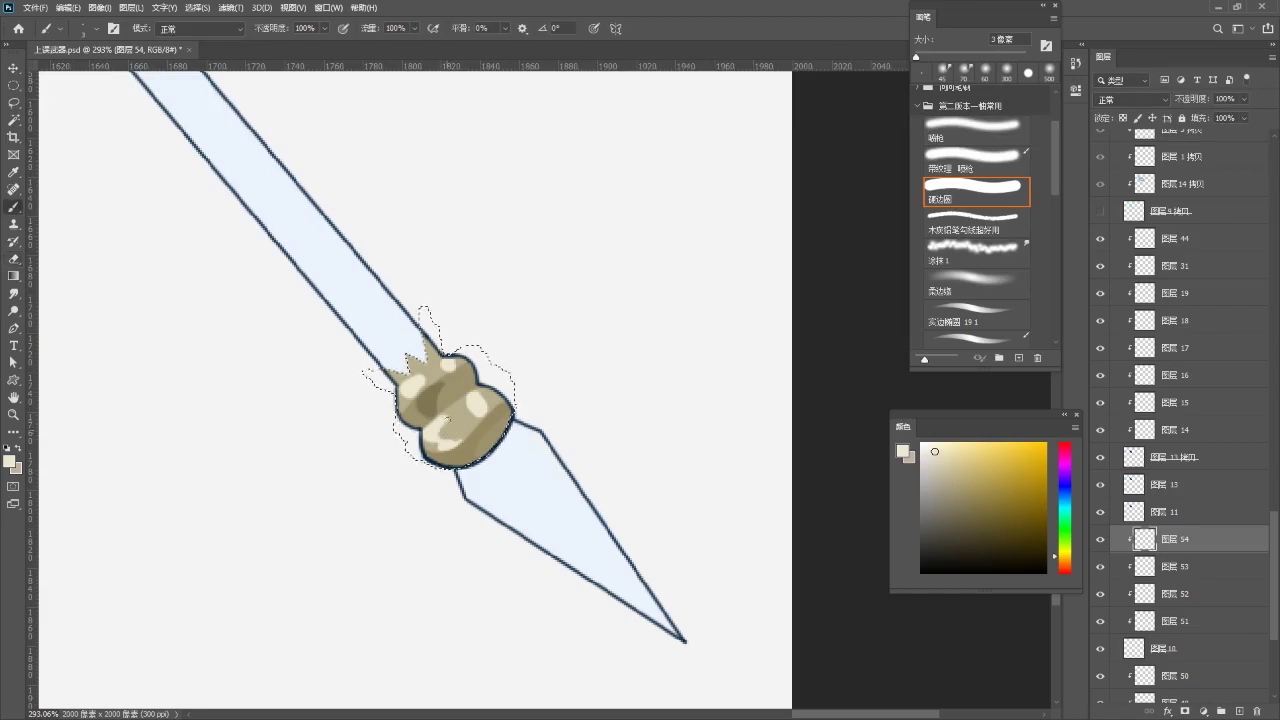
- Check the whole staff zoomed out and compare its shaft with the other open document
mouse_move(440, 433)
left_mouse_down()
mouse_move(463, 438)
mouse_move(357, 543)
left_mouse_up()
key("z")
mouse_move(409, 457)
left_mouse_down()
mouse_move(469, 461)
mouse_move(489, 429)
mouse_move(463, 380)
mouse_move(449, 463)
mouse_move(425, 439)
mouse_move(439, 432)
left_mouse_up()
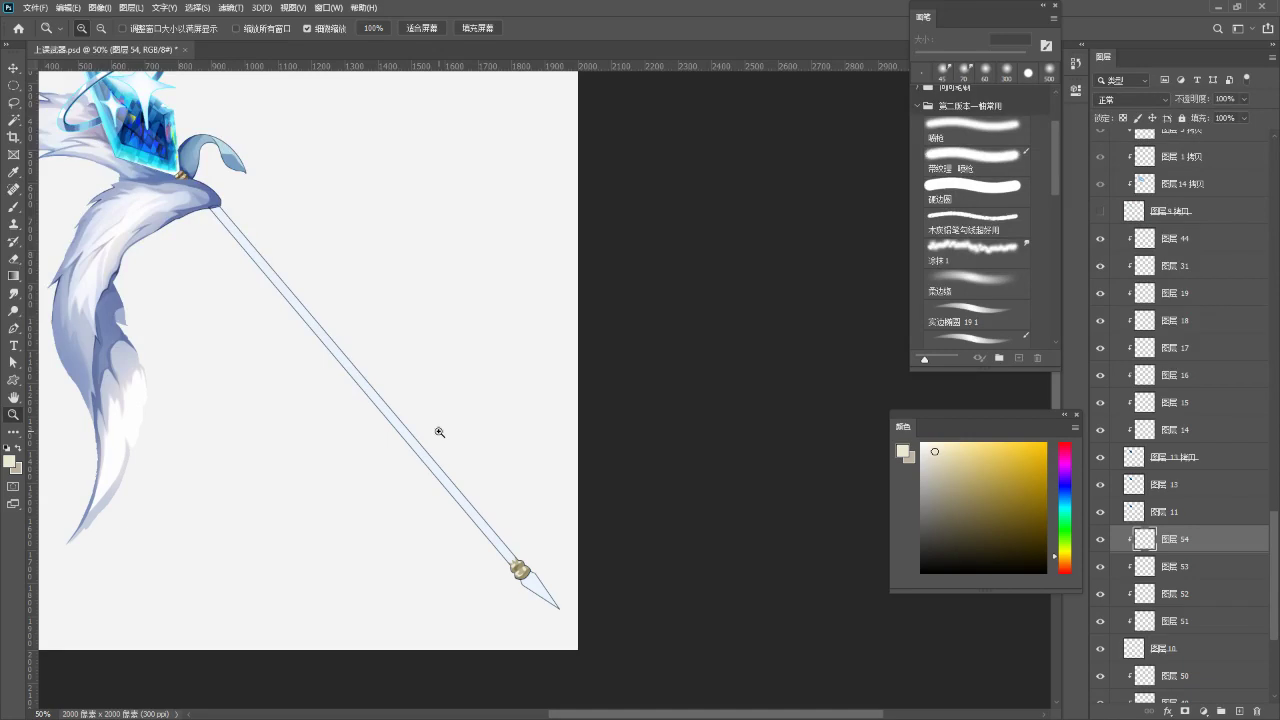
key("ctrl+Tab")
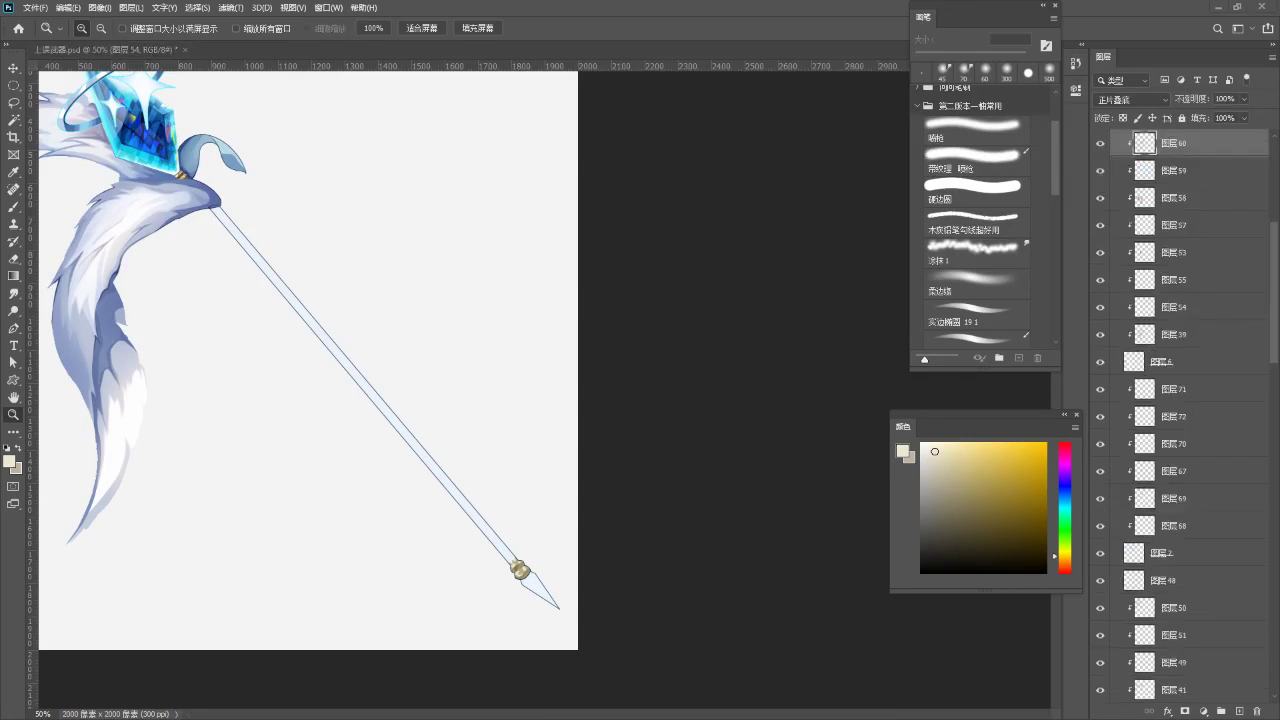
left_click(406, 329)
left_click_drag(412, 364, 502, 413)
left_click_drag(380, 350, 340, 330)
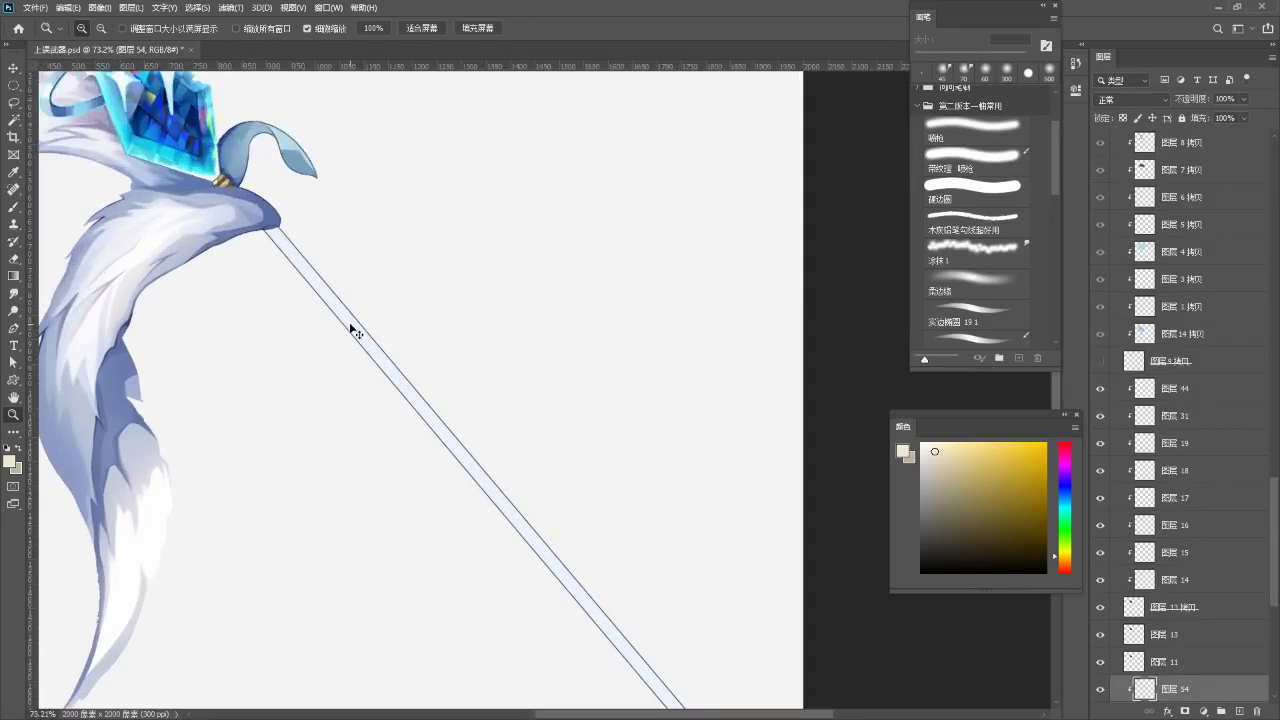
- Locate the shaft's base layer, add a new layer above 图层54 clipped to it, and set its blend mode to Multiply
left_click(355, 332, "ctrl")
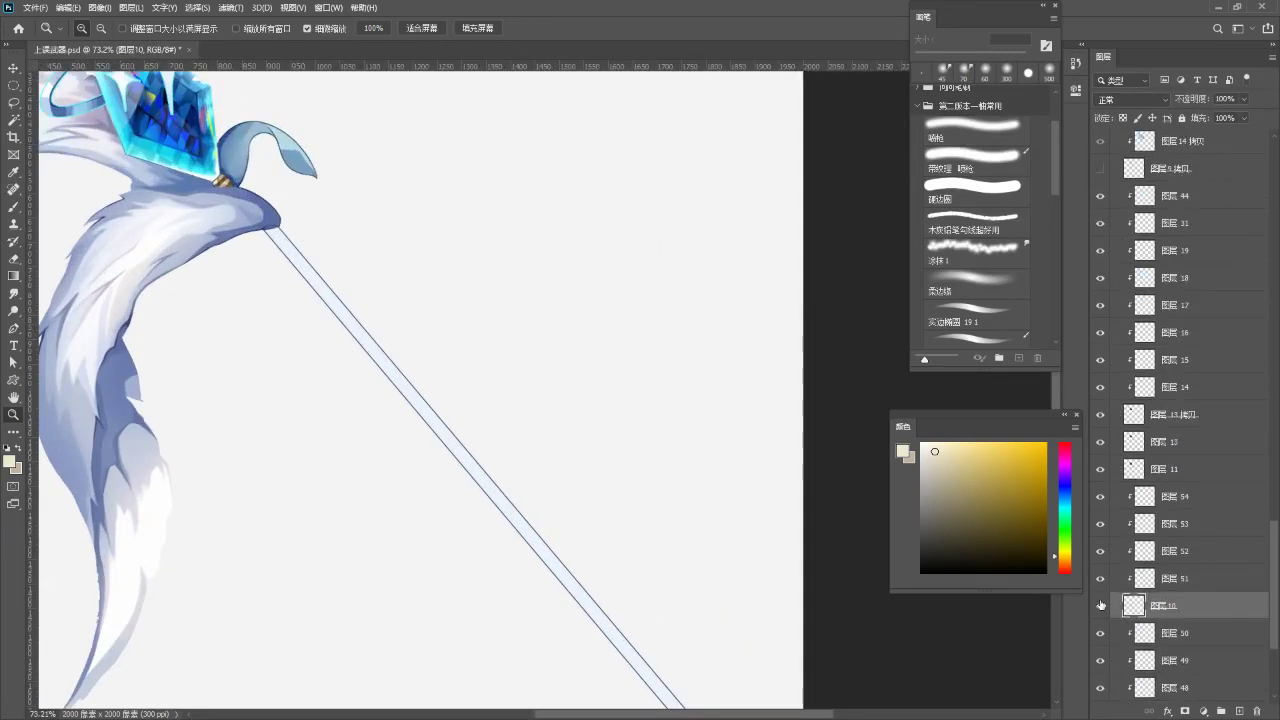
left_click_drag(447, 381, 415, 377)
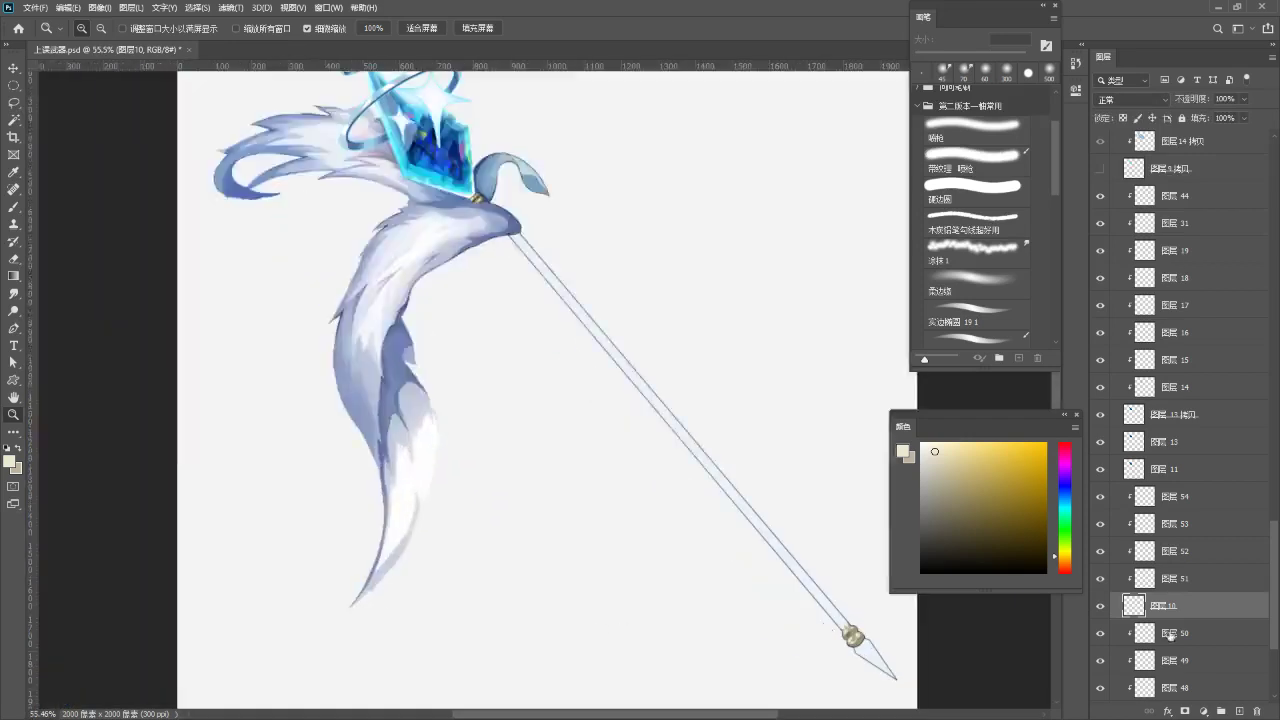
left_click(1183, 500)
key("ctrl+shift+n")
key("Return")
left_click(1158, 508, "alt")
left_click(1130, 99)
left_click(1140, 150)
left_click(1130, 99)
left_click(1132, 166)
left_click_drag(603, 383, 561, 393)
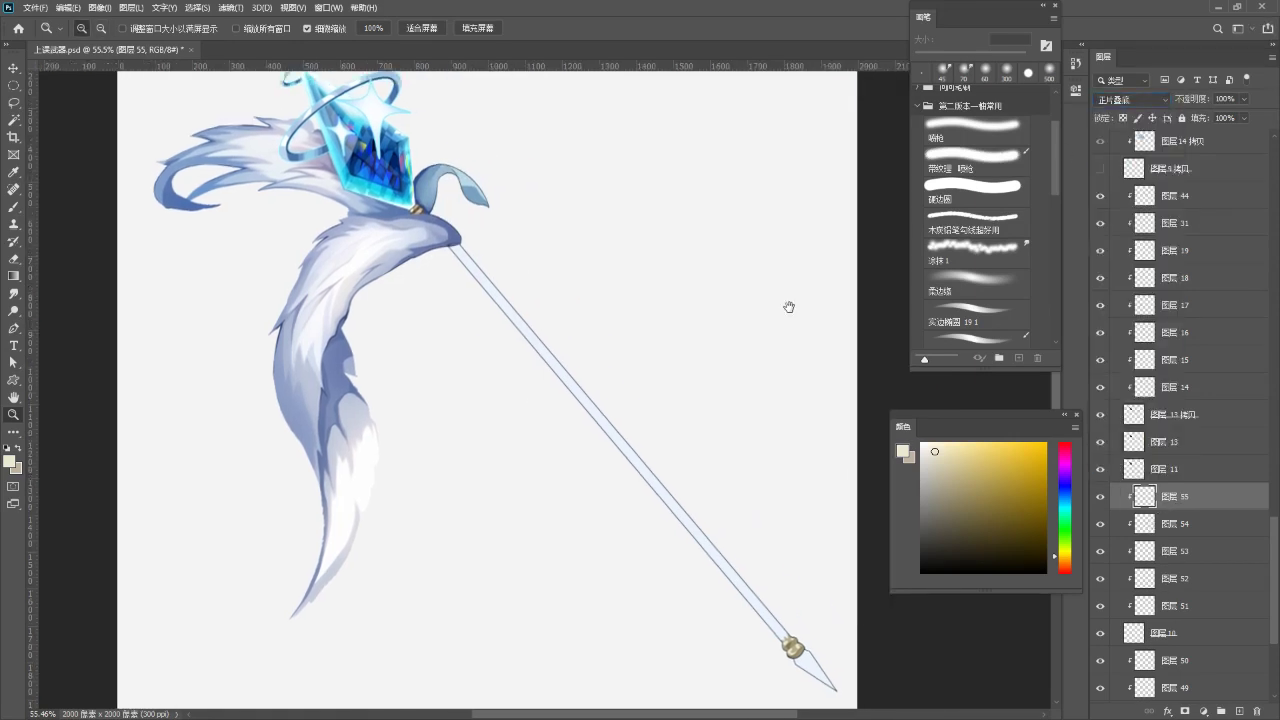
- Sample the shaft's pale blue for the 喷枪 brush at 50 px and rotate the canvas until the shaft stands nearly upright
key("b")
scroll(517, 277, "up", 2)
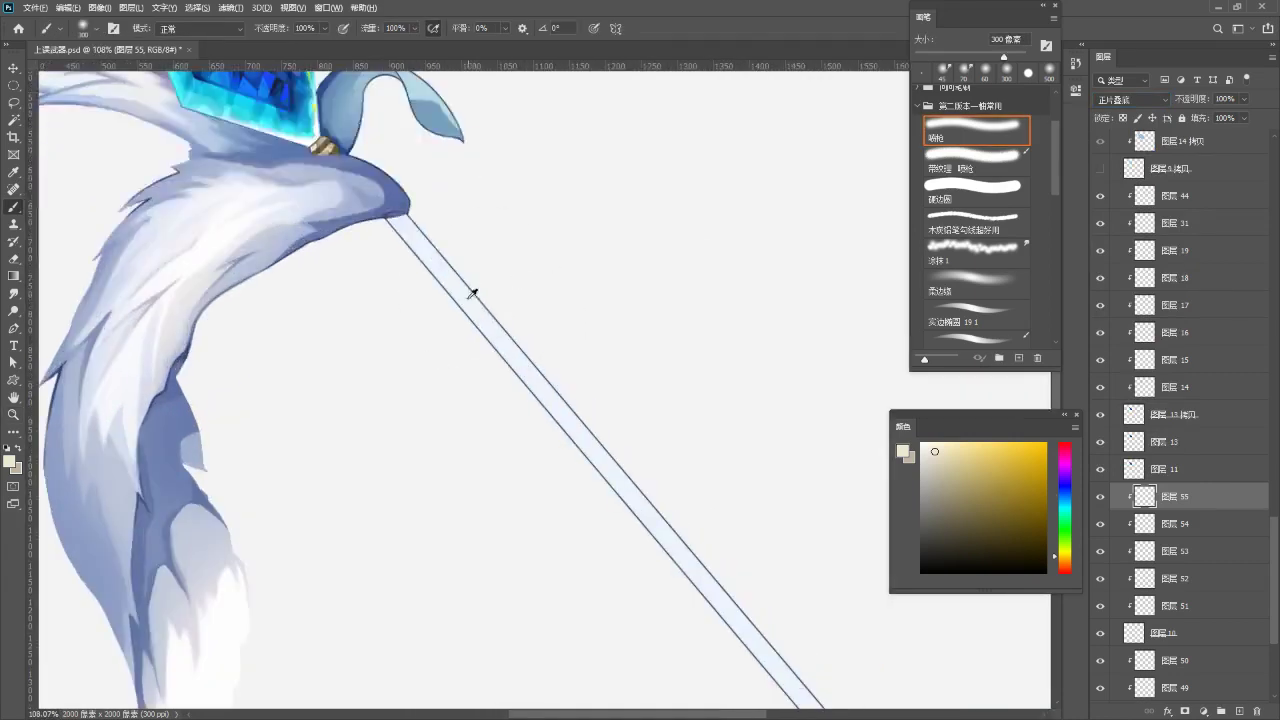
left_click(478, 290, "alt")
left_click_drag(613, 314, 563, 334)
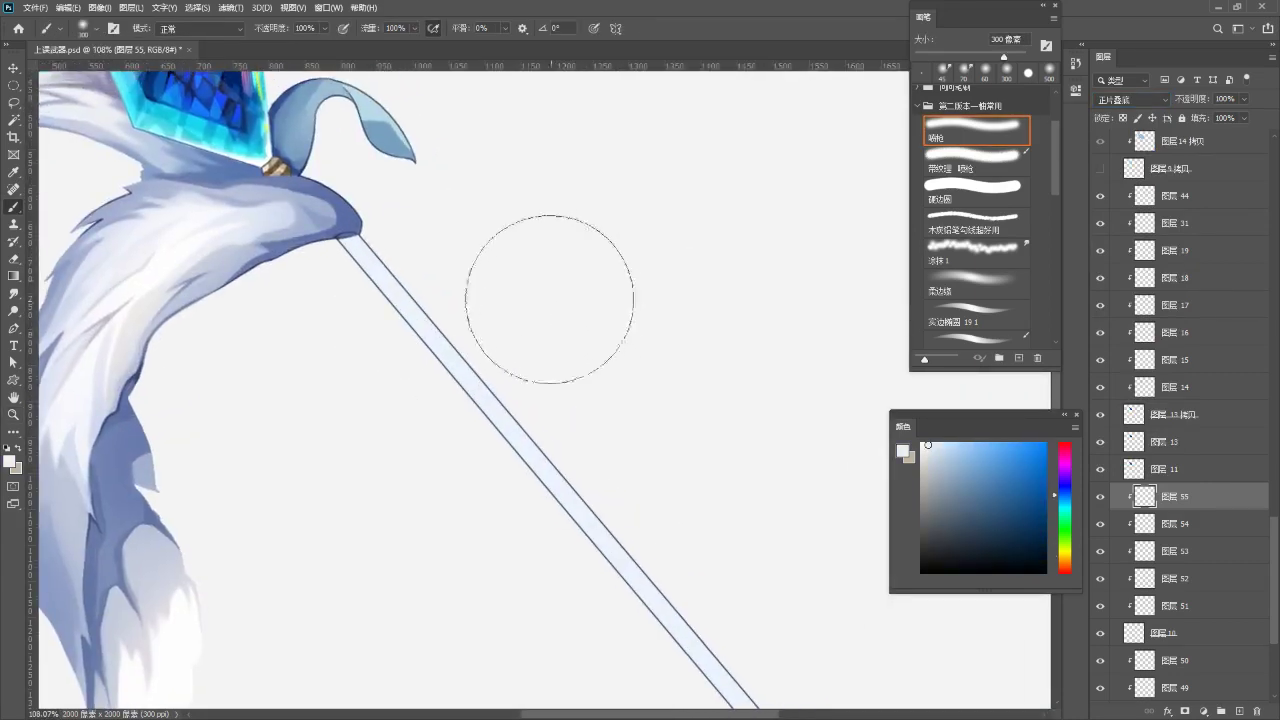
key("r")
left_click_drag(423, 194, 492, 238)
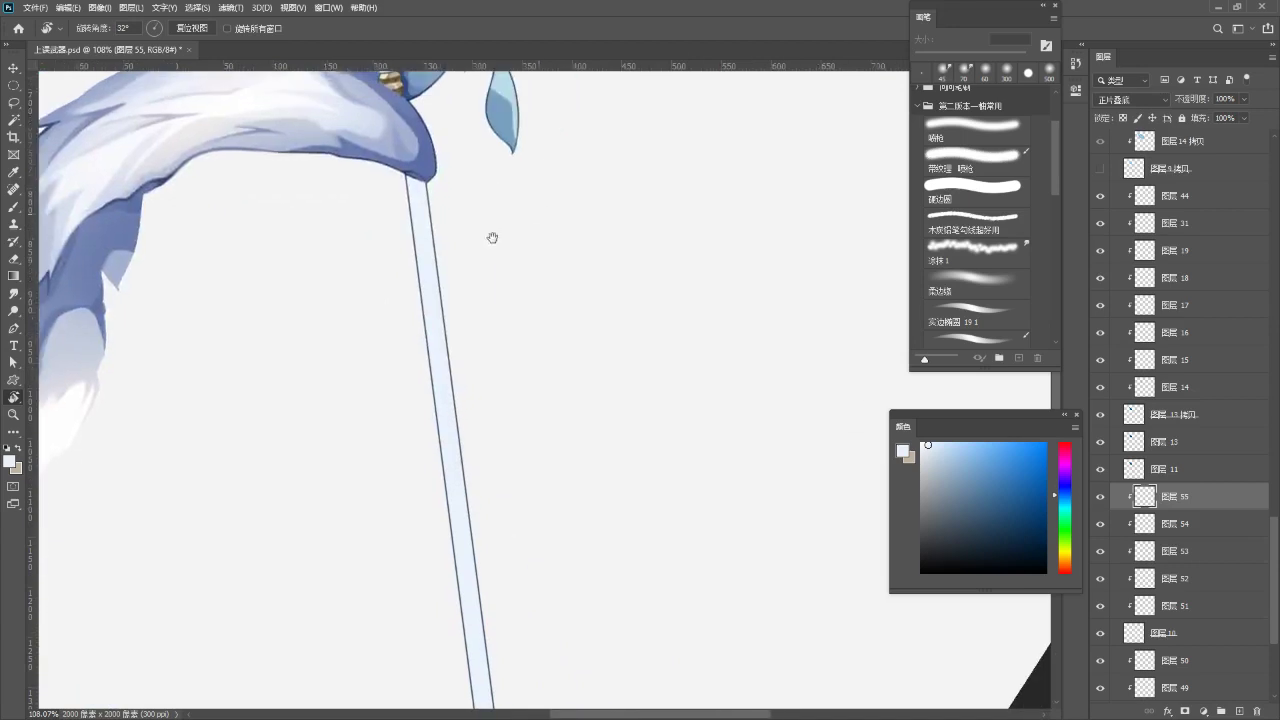
key("b")
key("bracketleft")
key("bracketleft")
key("bracketleft")
key("bracketleft")
key("bracketleft")
key("bracketleft")
key("bracketleft")
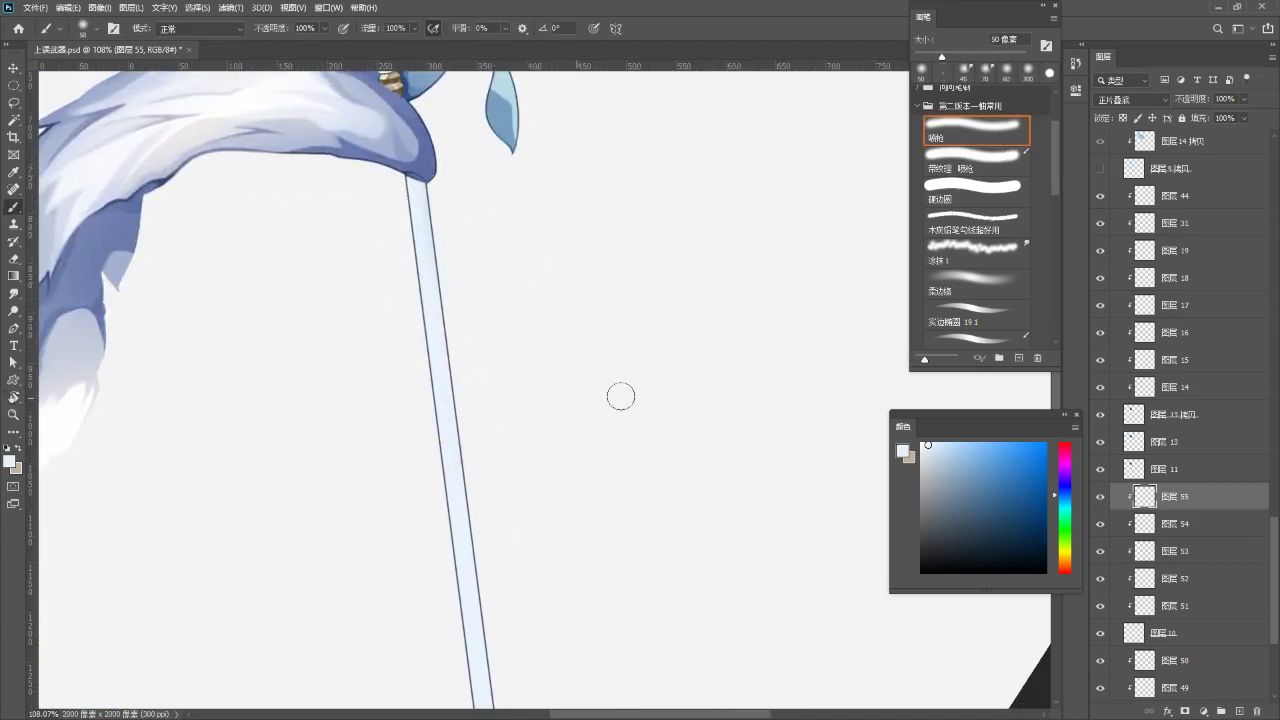
- Airbrush a soft pale blue shadow along the right edge of the shaft's upper part below the fur, redoing an unwanted stroke
left_click_drag(434, 169, 445, 277)
left_click_drag(434, 194, 447, 284)
key("ctrl+z")
left_click_drag(486, 491, 506, 251)
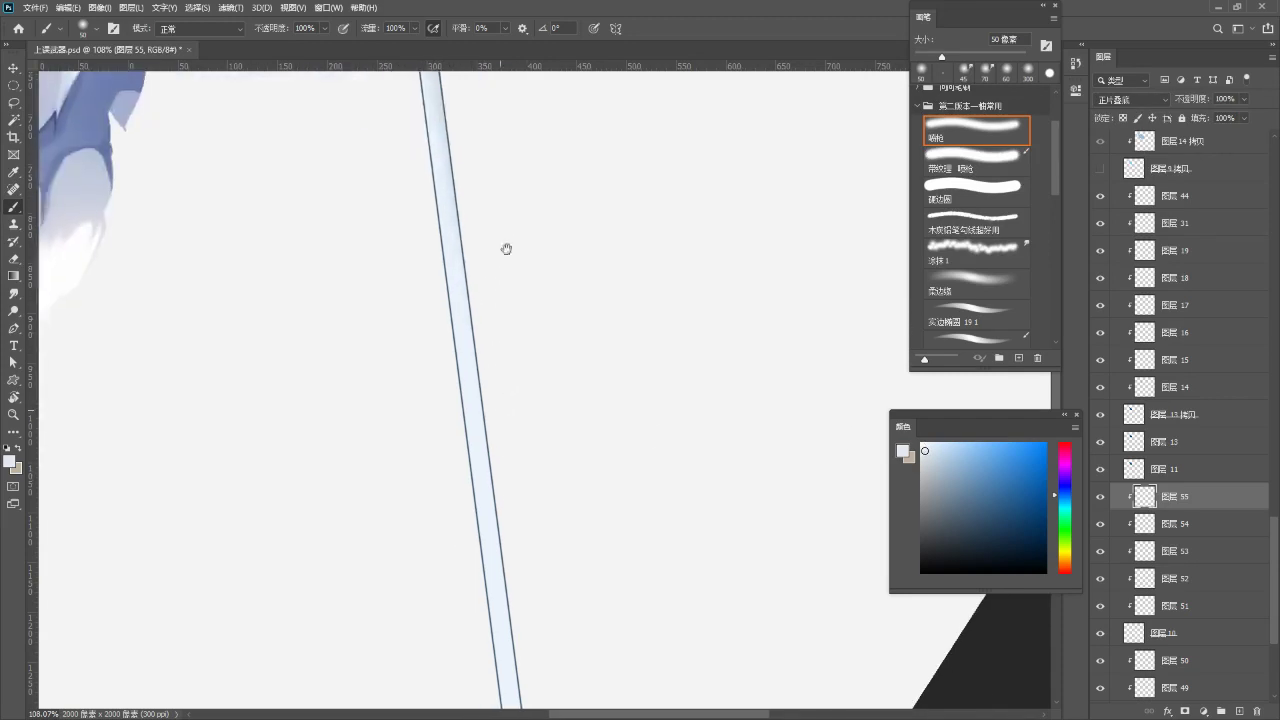
left_click_drag(463, 149, 498, 367)
- Continue the soft shadow along the shaft's right edge down to the beige knob
scroll(498, 367, "down", 4)
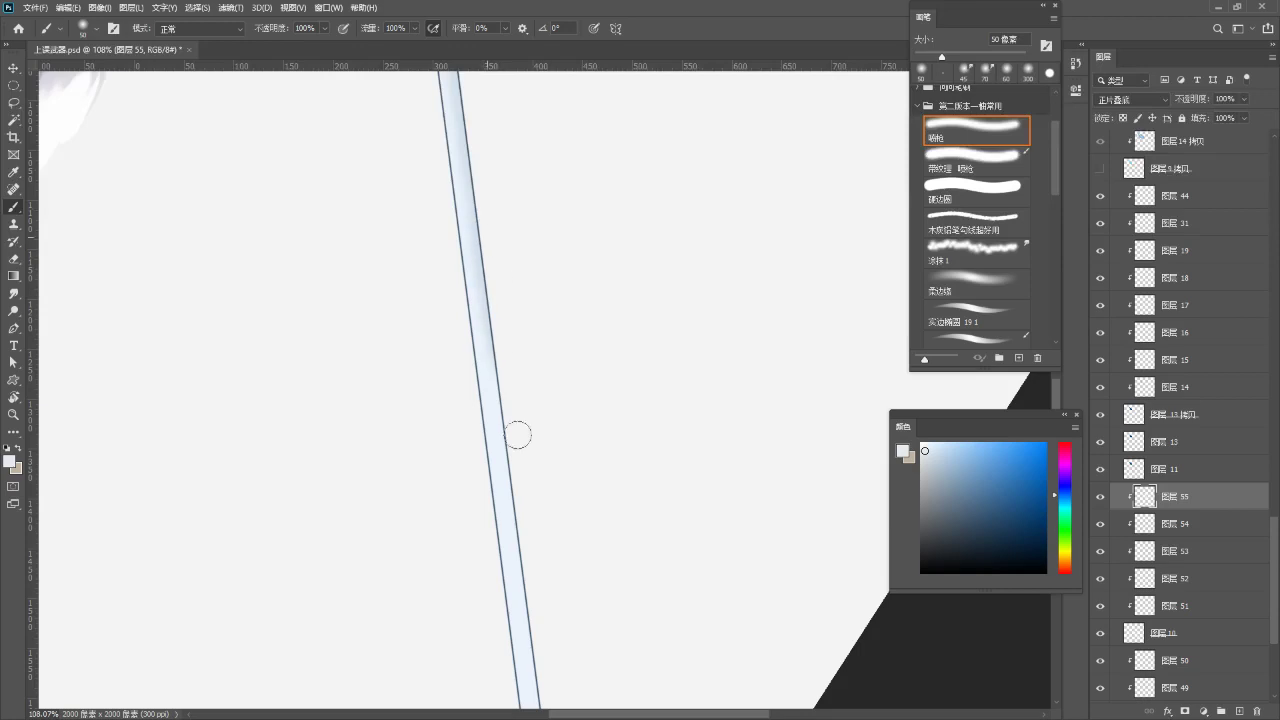
scroll(500, 340, "down", 5)
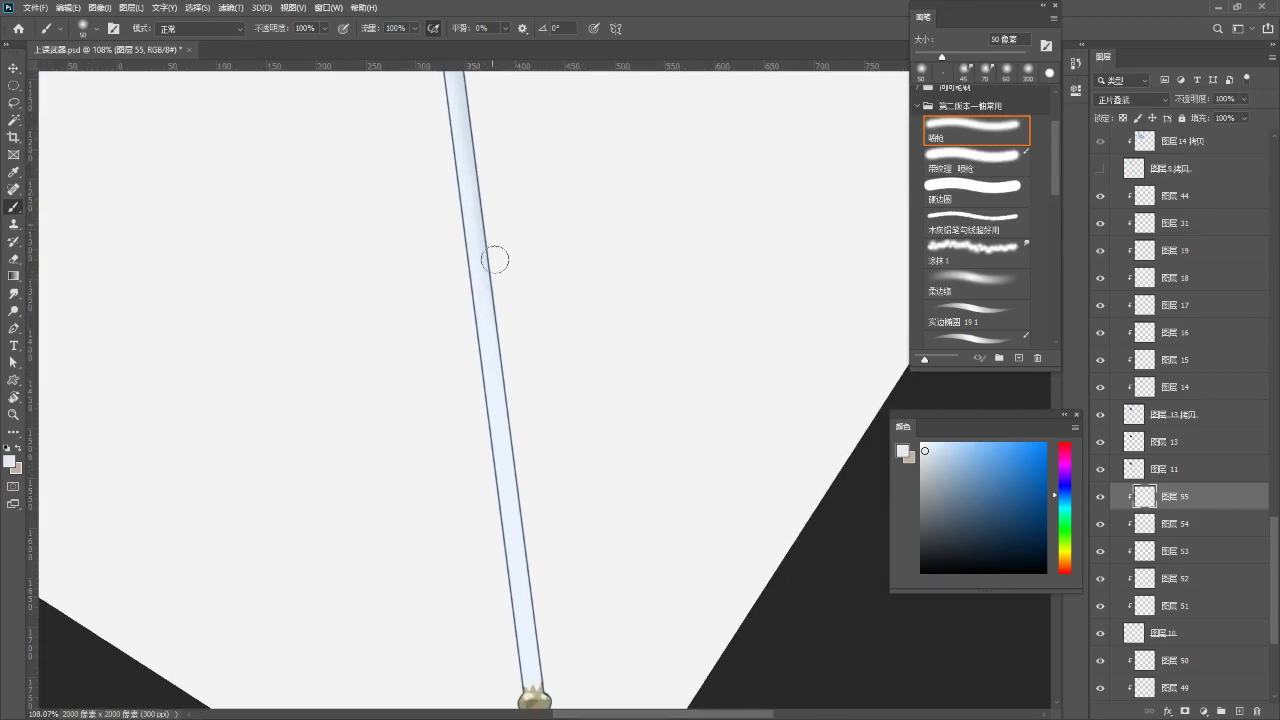
scroll(520, 360, "down", 4)
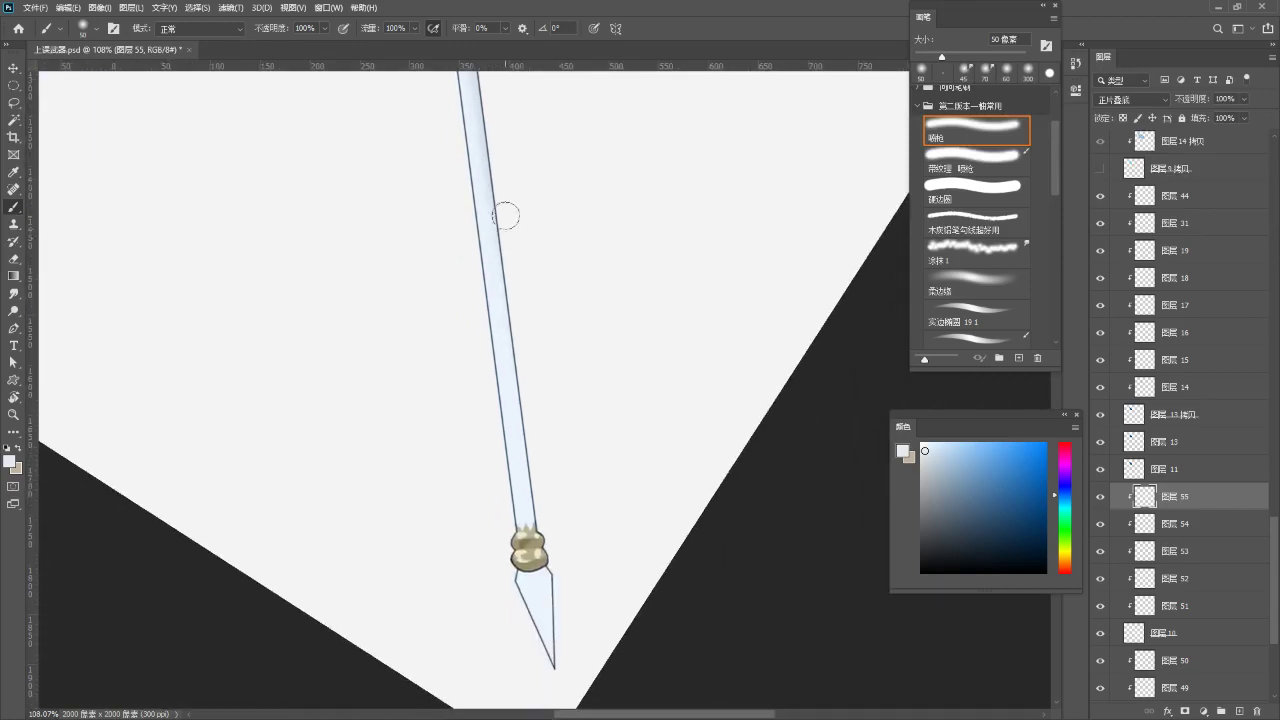
scroll(526, 300, "down", 1)
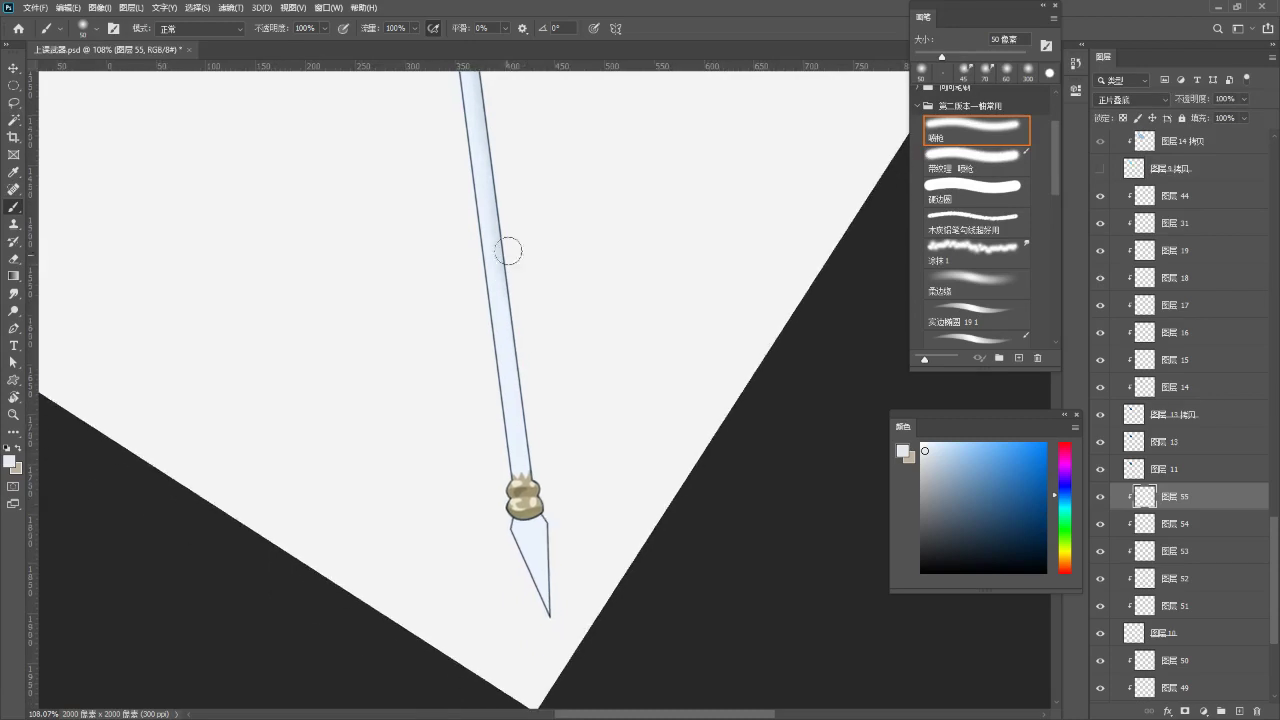
left_click_drag(510, 262, 534, 466)
left_click_drag(519, 287, 538, 462)
left_click_drag(530, 369, 537, 463)
- Return to the shaft's upper end and airbrush a slightly darker grey-blue shadow along its left edge, working downward
key("space")
left_click_drag(502, 318, 530, 535)
left_click_drag(474, 195, 511, 531)
left_click_drag(495, 230, 513, 489)
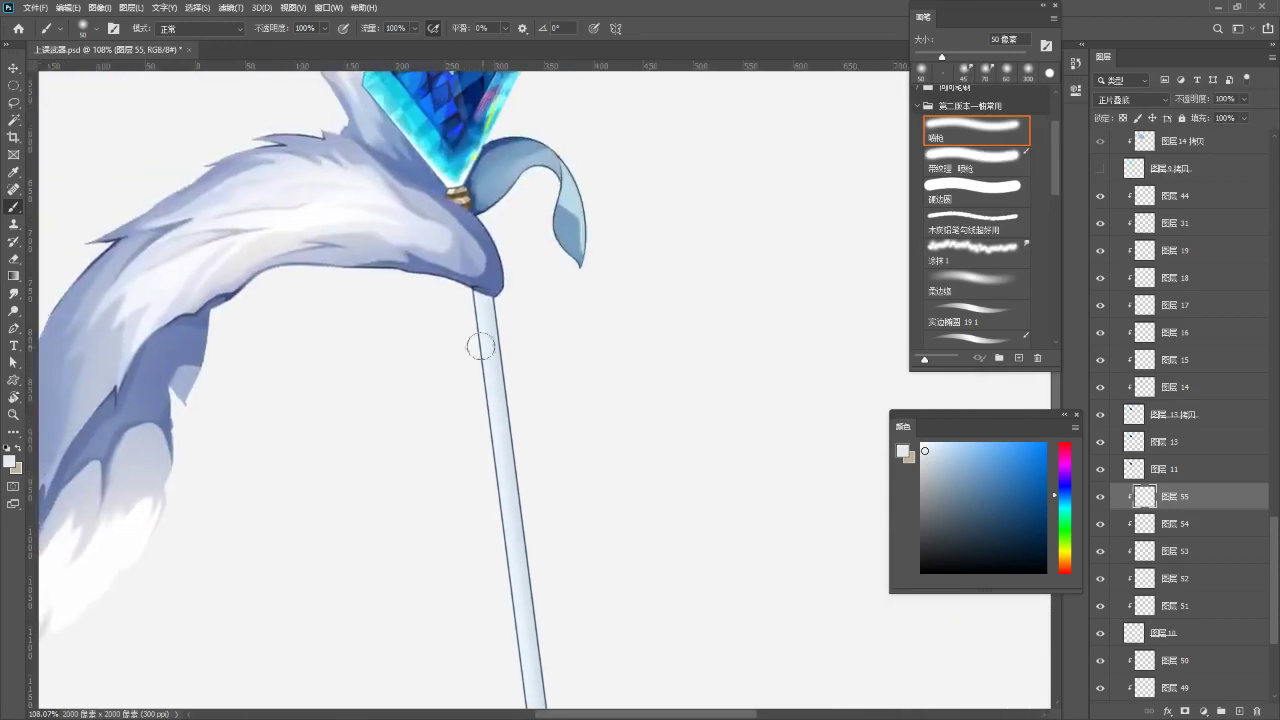
mouse_move(466, 296)
left_mouse_down()
mouse_move(481, 432)
mouse_move(470, 263)
left_mouse_up()
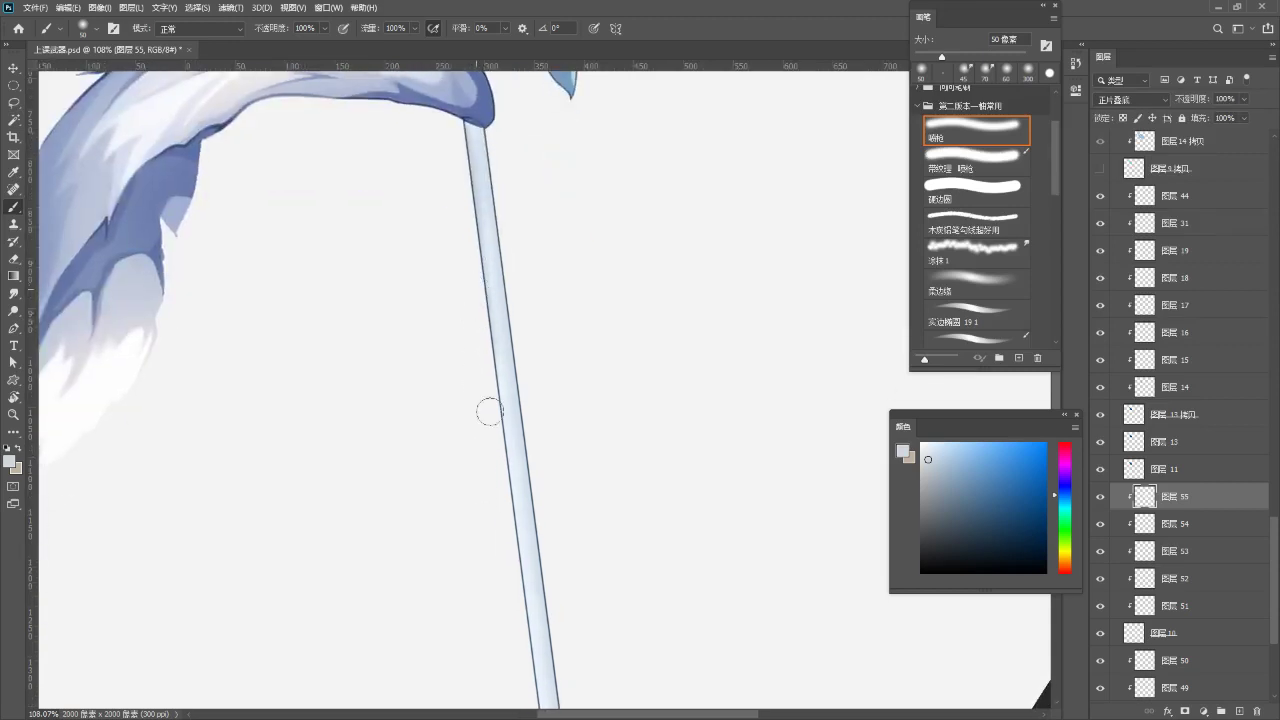
left_click_drag(506, 531, 500, 280)
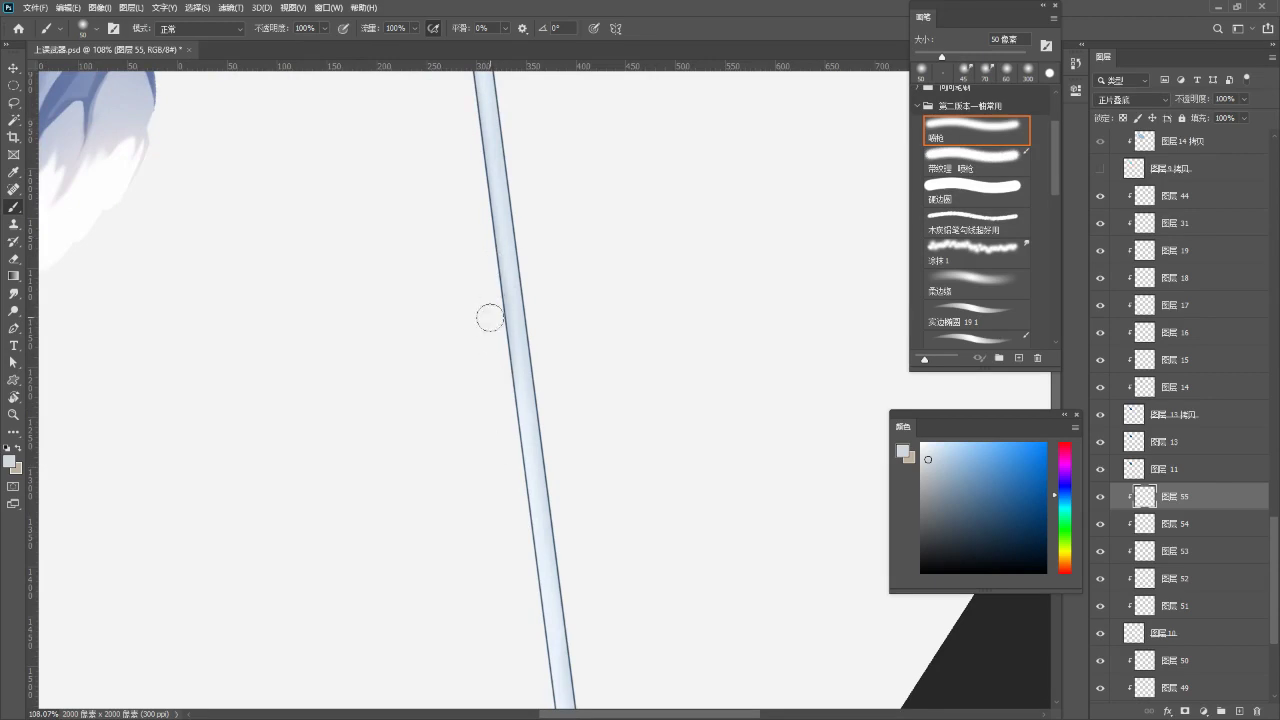
left_click_drag(520, 497, 474, 316)
- Rotate the canvas to lay the shaft diagonally and extend its grey-blue edge shading to the beige knob
key("r")
mouse_move(460, 240)
left_mouse_down()
mouse_move(471, 220)
mouse_move(355, 557)
mouse_move(368, 570)
left_mouse_up()
left_click_drag(540, 369, 491, 297)
key("b")
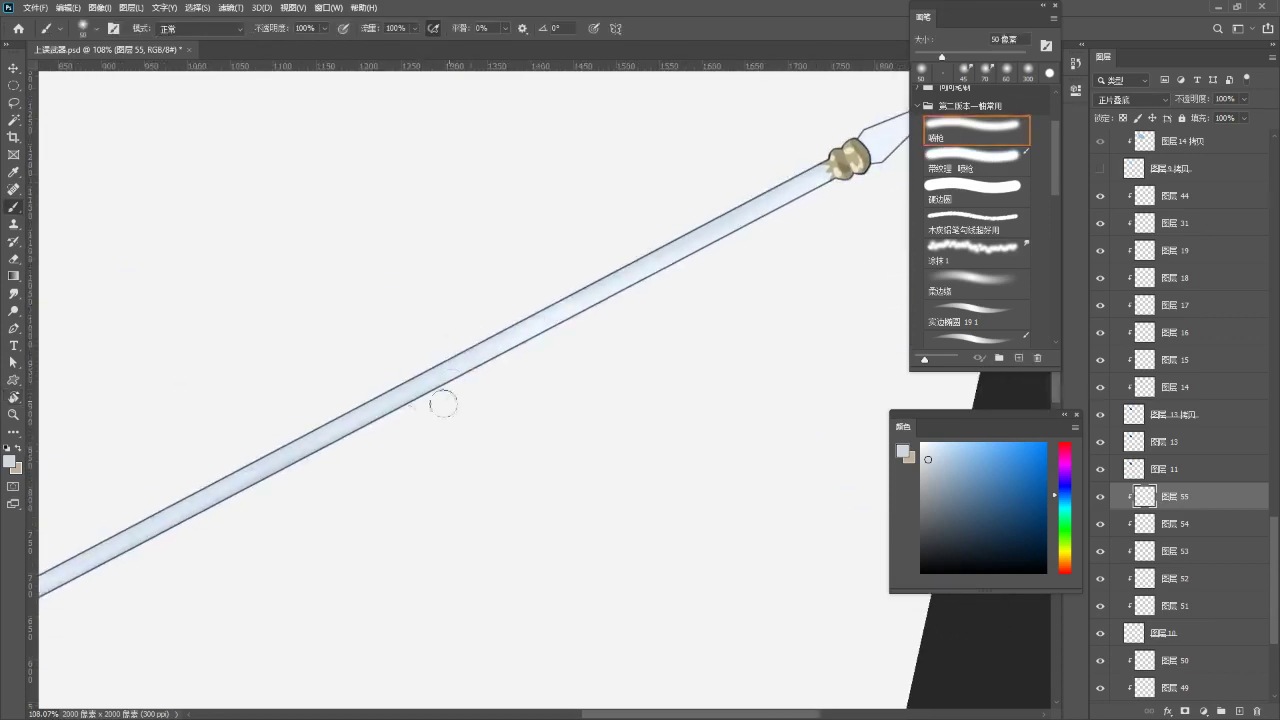
left_click_drag(723, 251, 538, 319)
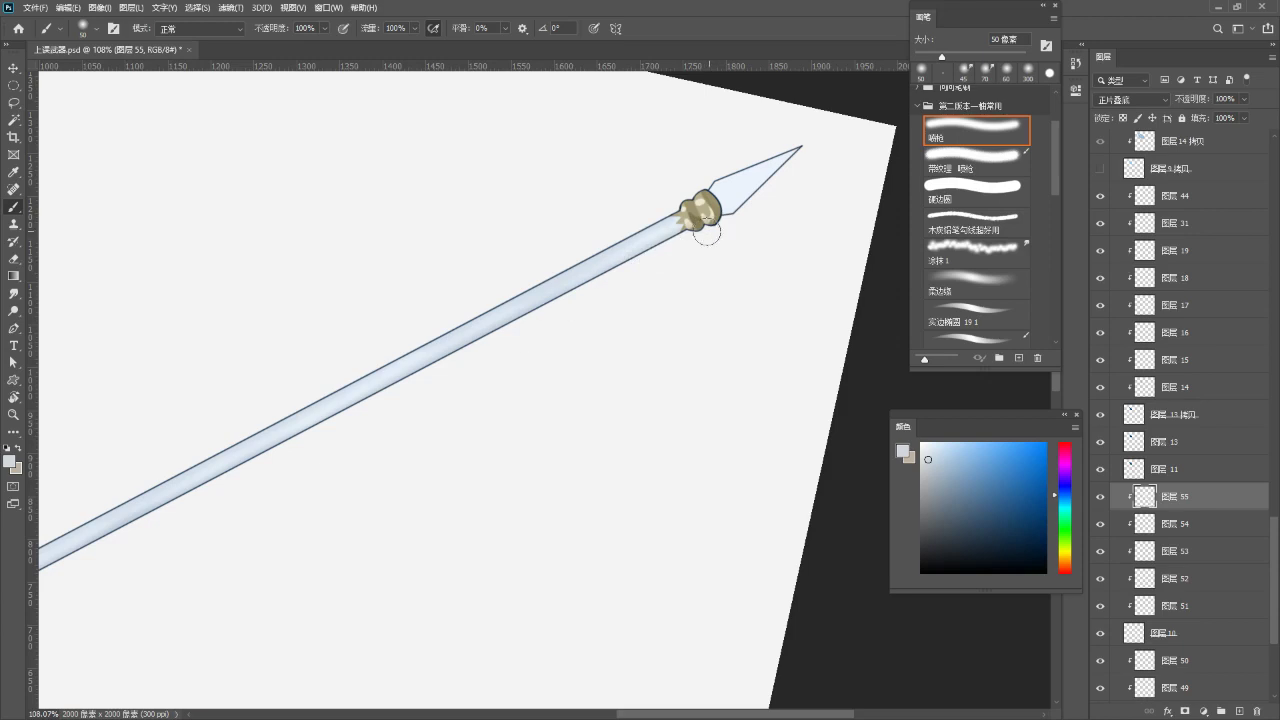
- Deepen the soft shadow along the shaft's left edge with a darker grey-blue, from the fur down to the beige knob
left_click_drag(438, 417, 820, 246)
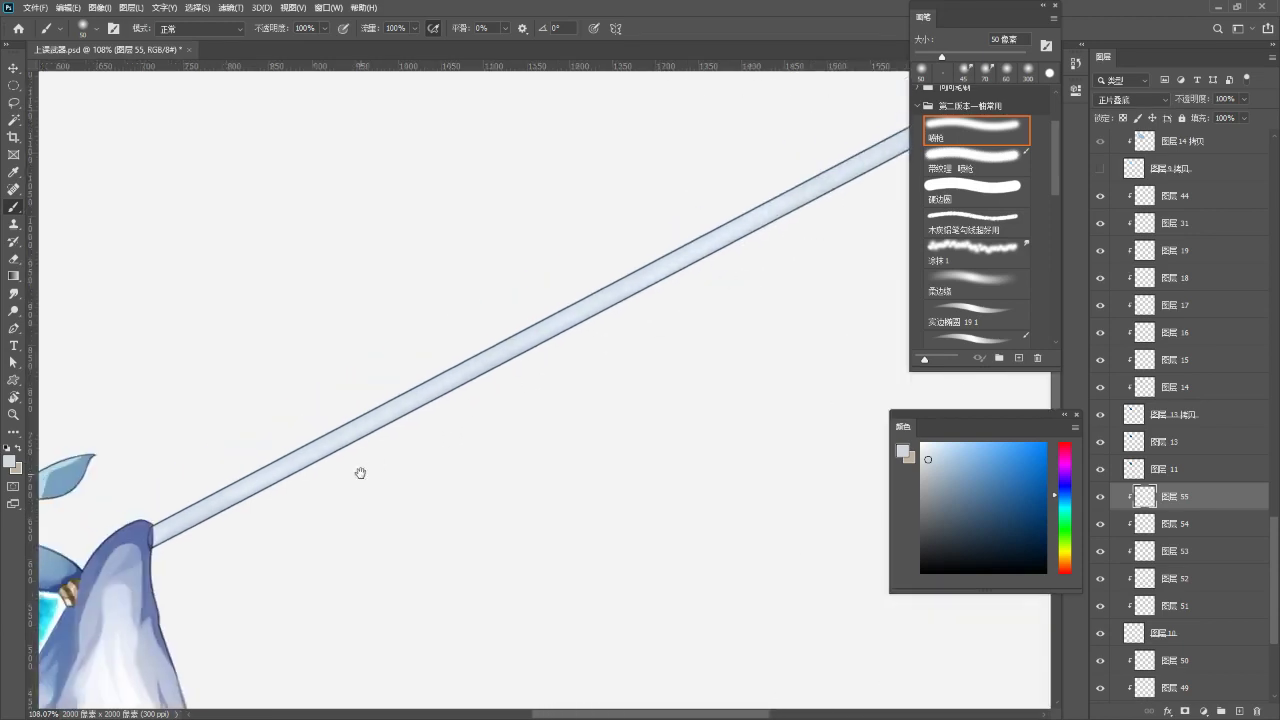
left_click_drag(374, 460, 571, 339)
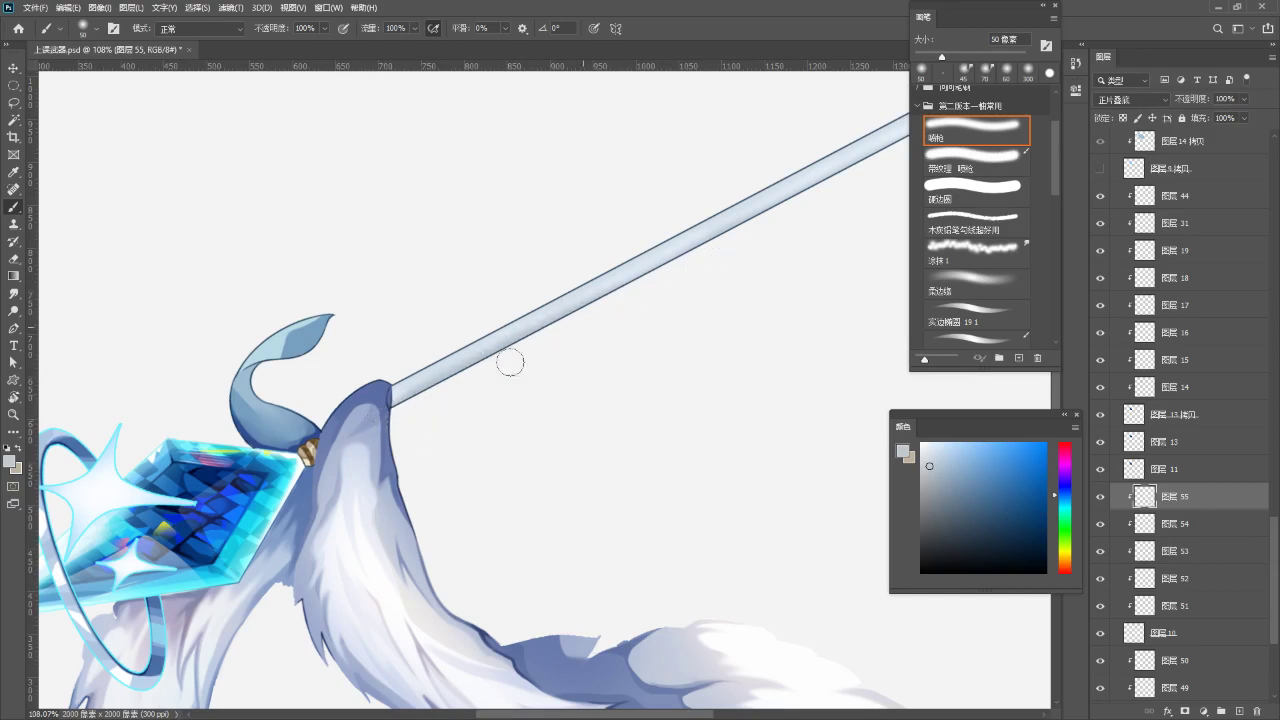
left_click_drag(663, 283, 425, 395)
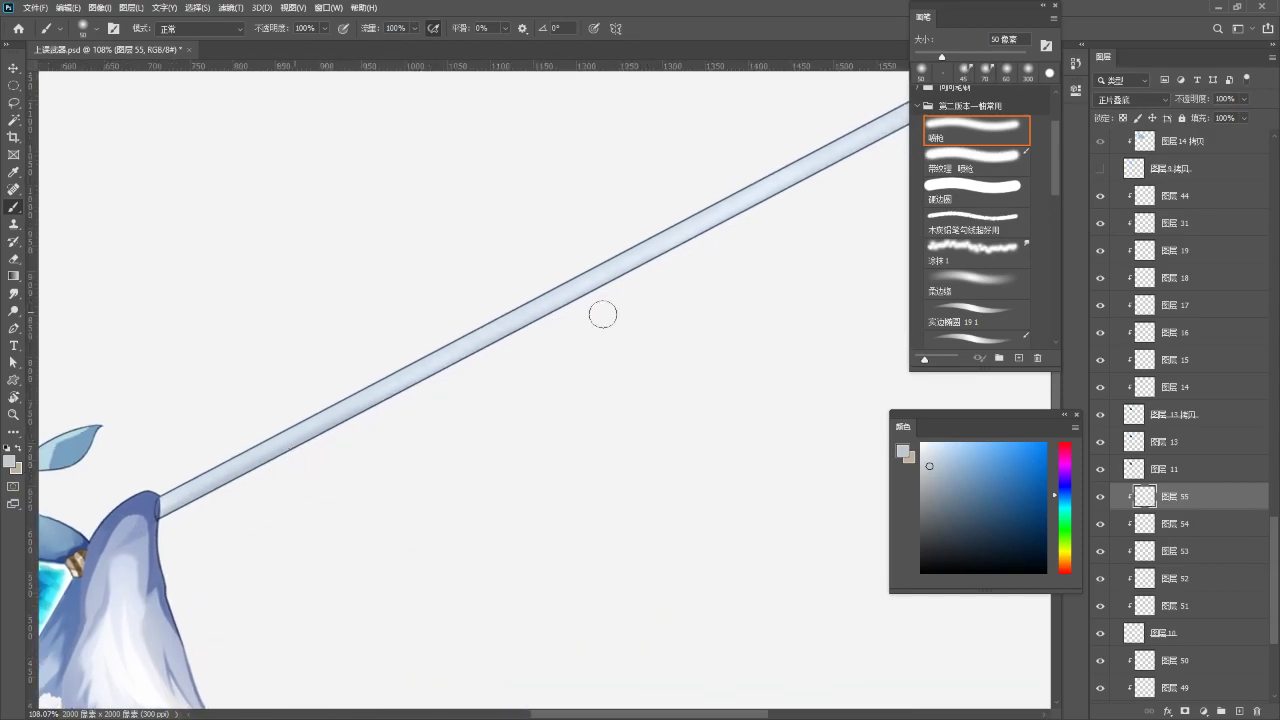
left_click_drag(746, 231, 475, 384)
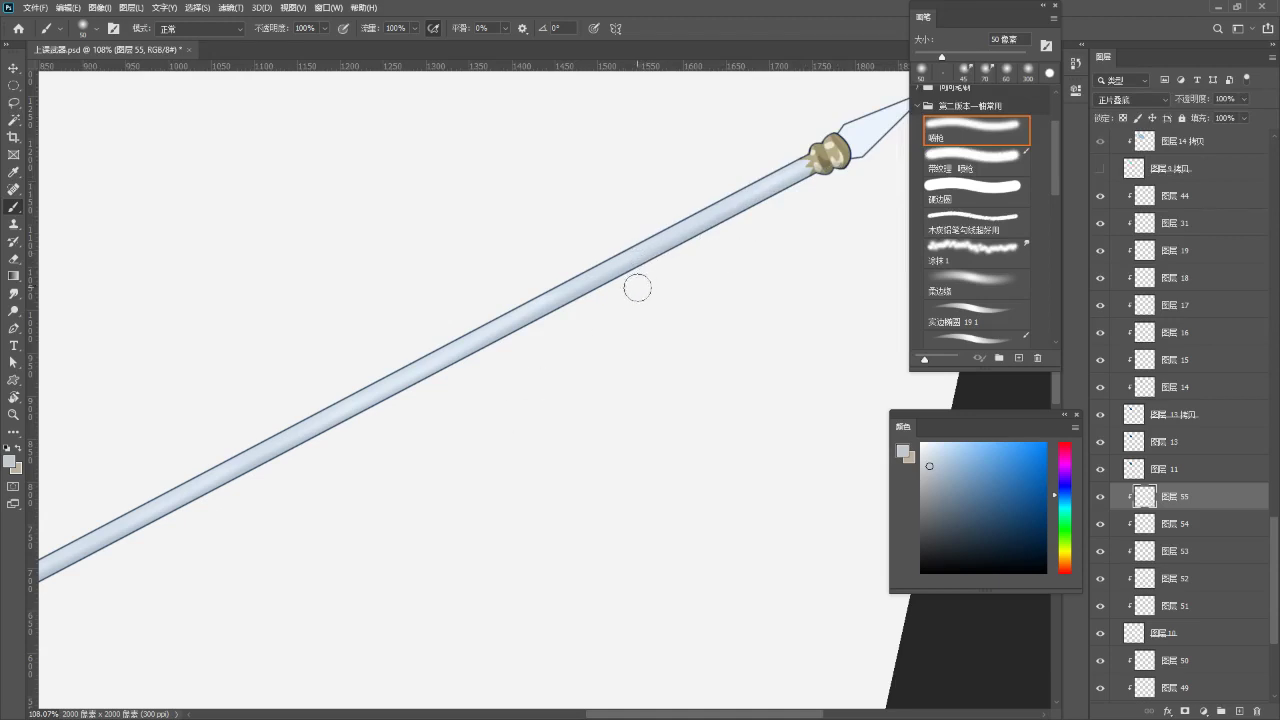
key("Escape")
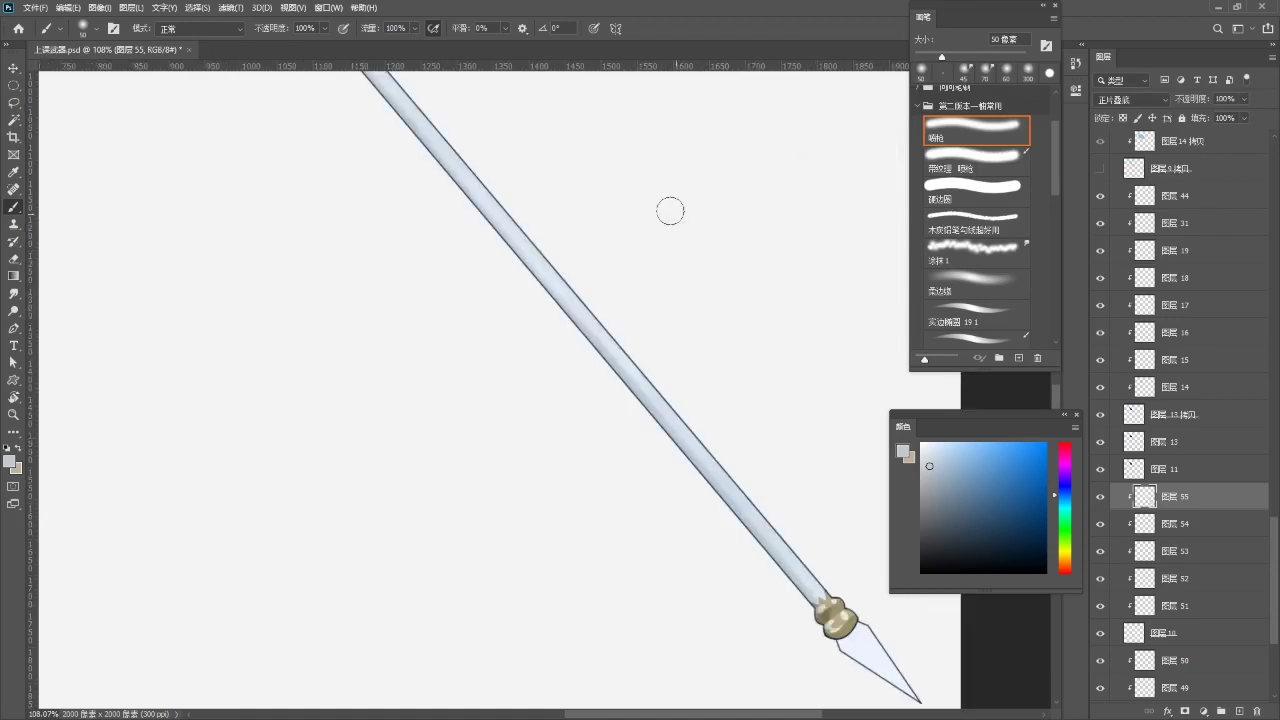
- Rotate the canvas so the shaft's right edge faces down and airbrush grey-blue shadow along it from the fur downward
key("r")
mouse_move(597, 160)
left_mouse_down()
mouse_move(847, 243)
mouse_move(850, 262)
left_mouse_up()
left_click_drag(750, 198, 629, 549)
mouse_move(564, 142)
left_mouse_down()
mouse_move(517, 220)
mouse_move(536, 201)
mouse_move(694, 191)
mouse_move(657, 234)
left_mouse_up()
key("t")
key("r")
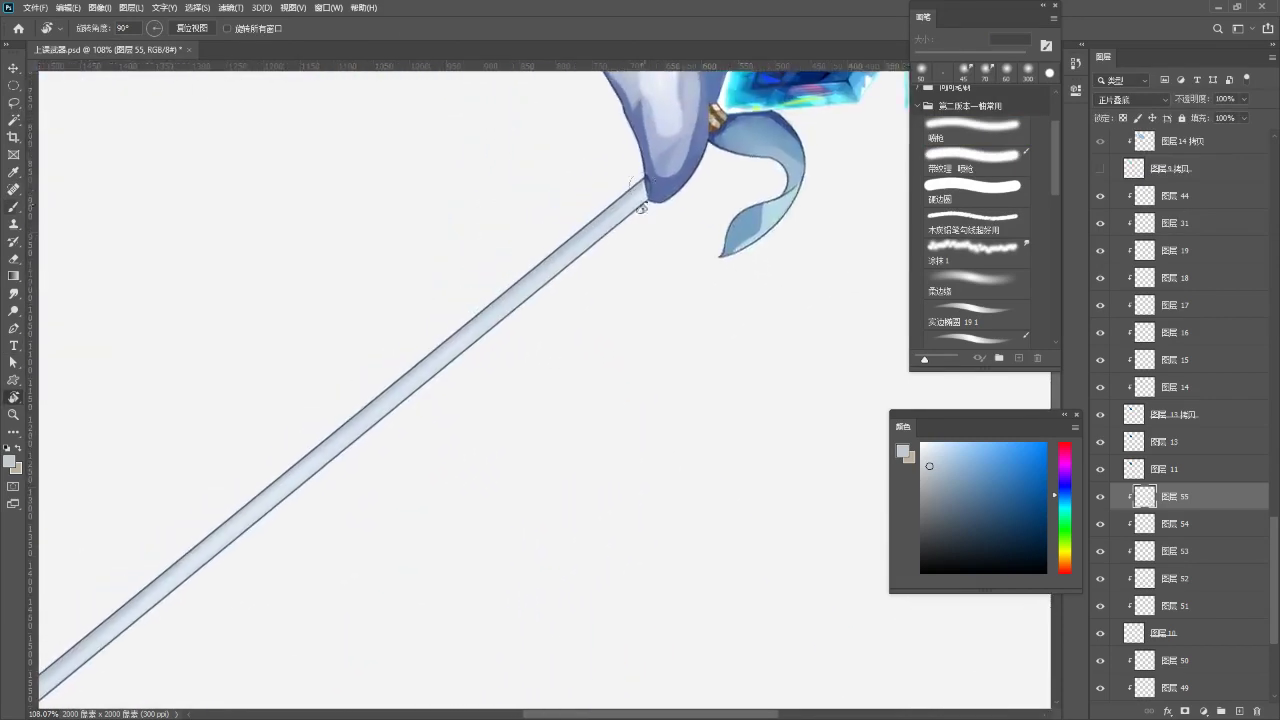
key("b")
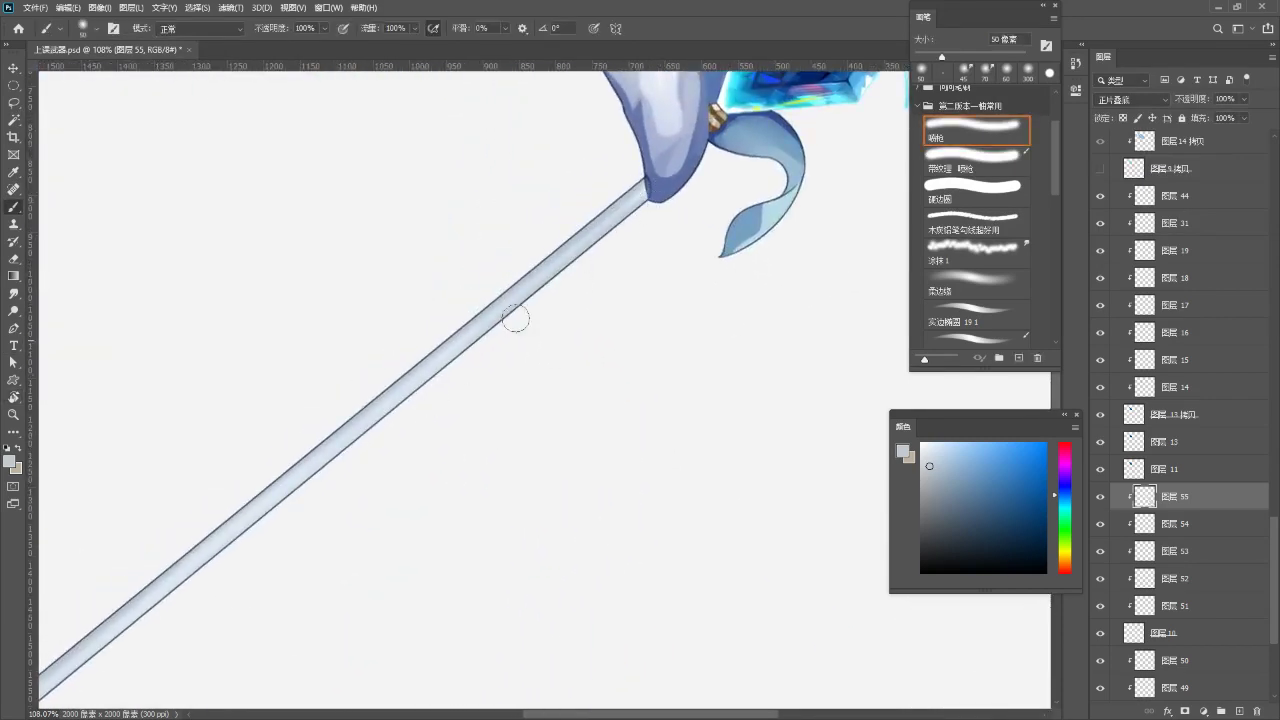
key("space")
left_click_drag(437, 400, 765, 160)
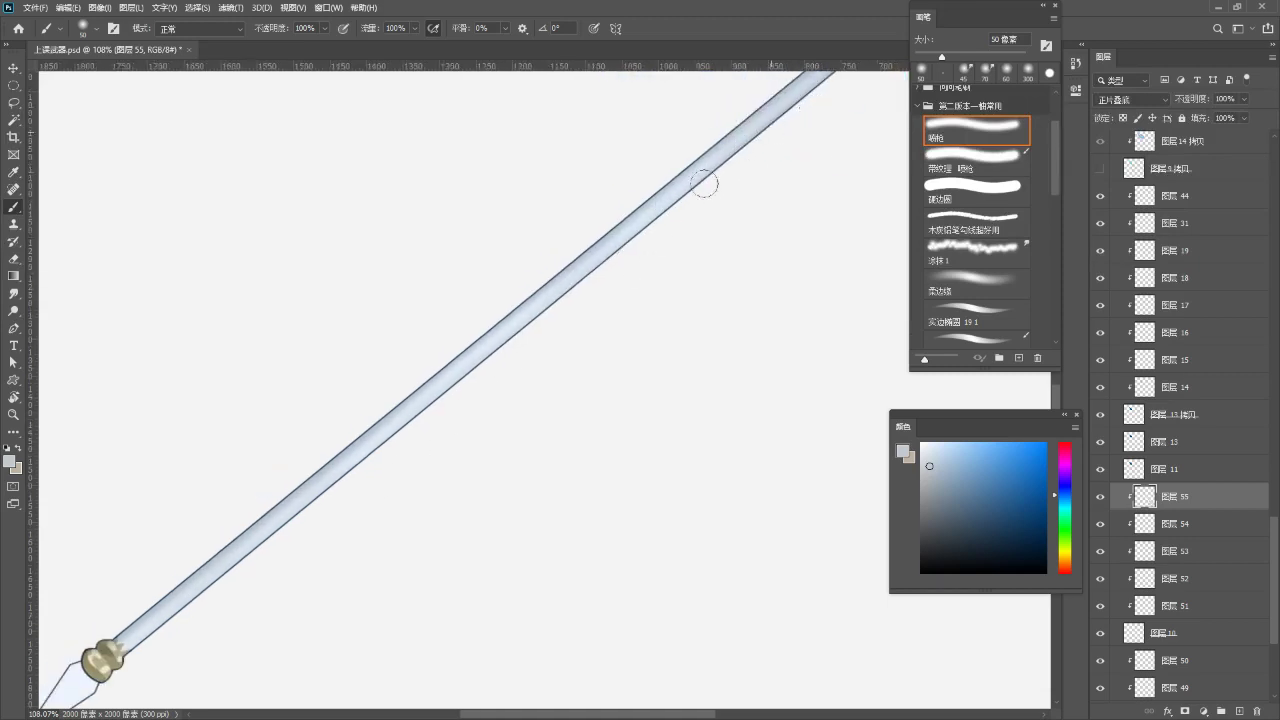
key("space")
left_click_drag(469, 394, 777, 157)
- Continue the grey-blue shadow along the shaft's right edge down to the beige knob, redoing unwanted strokes
left_click_drag(725, 197, 385, 478)
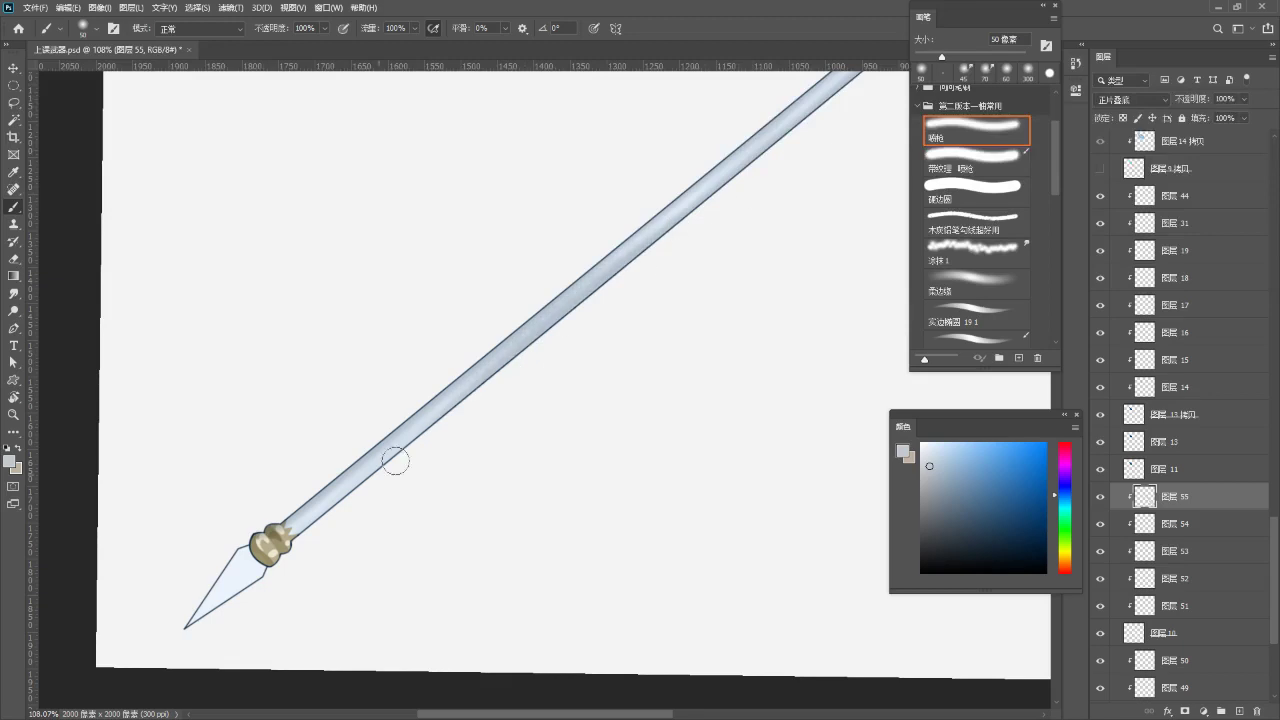
key("ctrl+z")
mouse_move(720, 198)
left_mouse_down()
mouse_move(489, 400)
mouse_move(660, 328)
mouse_move(529, 400)
left_mouse_up()
key("space")
left_click_drag(597, 347, 437, 473)
left_click_drag(531, 401, 420, 492)
key("ctrl+z")
mouse_move(616, 332)
left_mouse_down()
mouse_move(404, 509)
mouse_move(513, 422)
mouse_move(415, 497)
left_mouse_up()
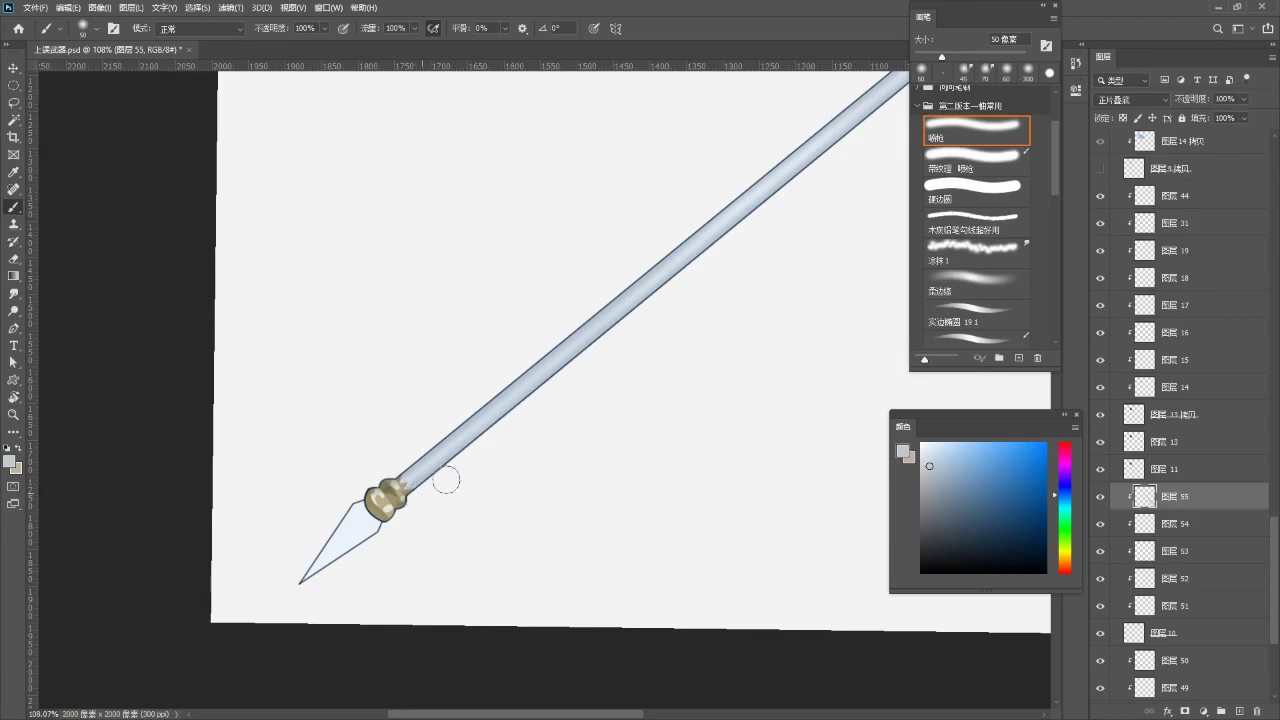
- Reset the canvas rotation and move layer 55 with the shaft shading directly above its base layer, beneath the knob's shading layers
key("r")
left_click_drag(234, 140, 383, 261)
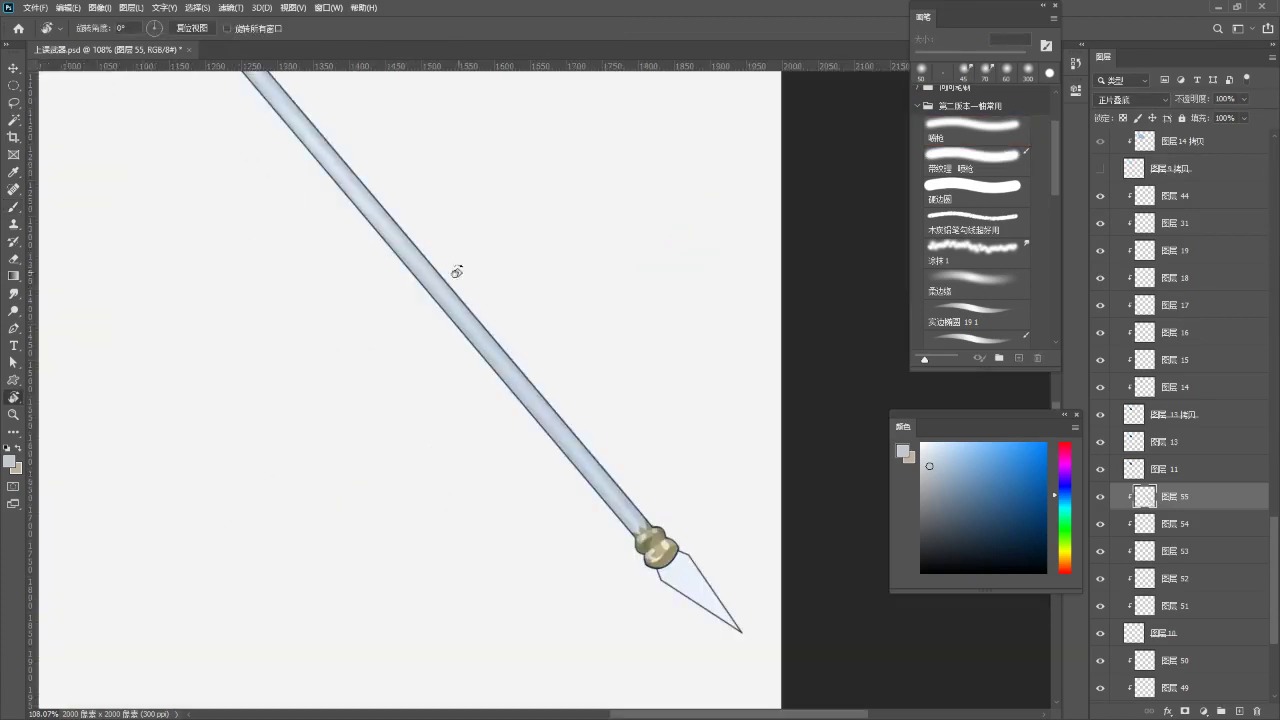
key("z")
left_click_drag(654, 403, 622, 420)
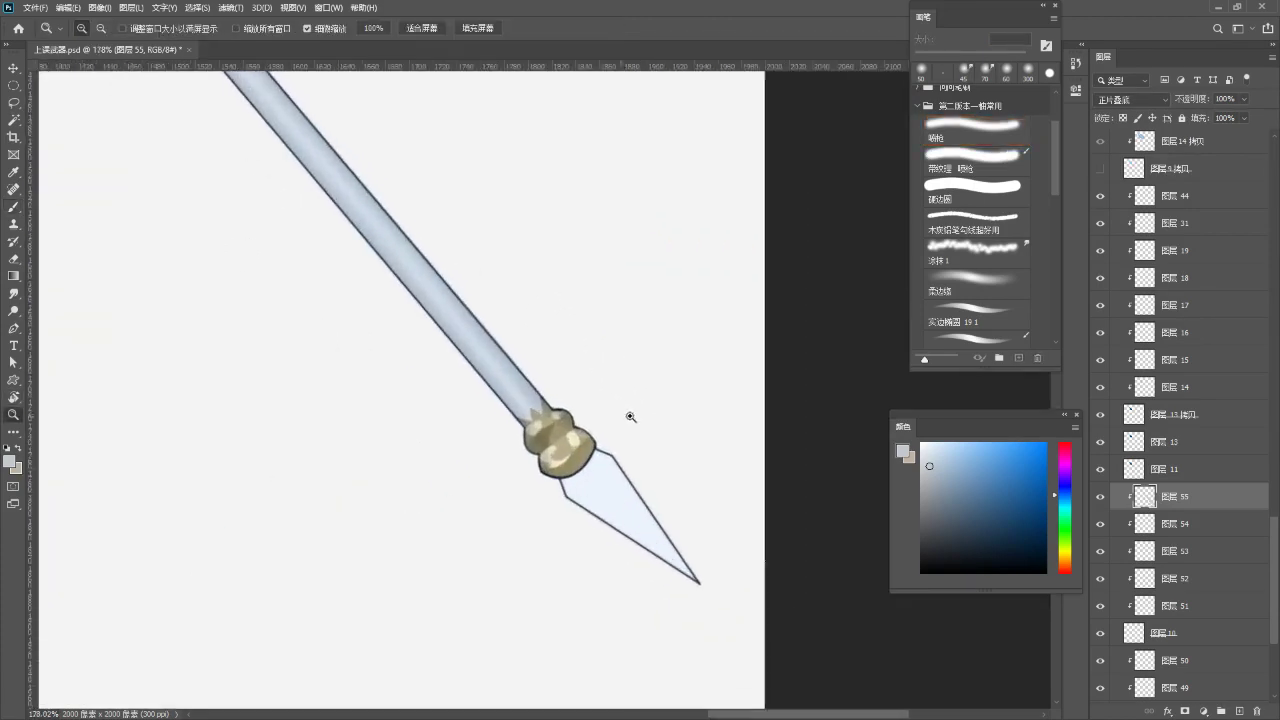
left_click_drag(1150, 496, 1116, 598)
left_click_drag(524, 463, 437, 404)
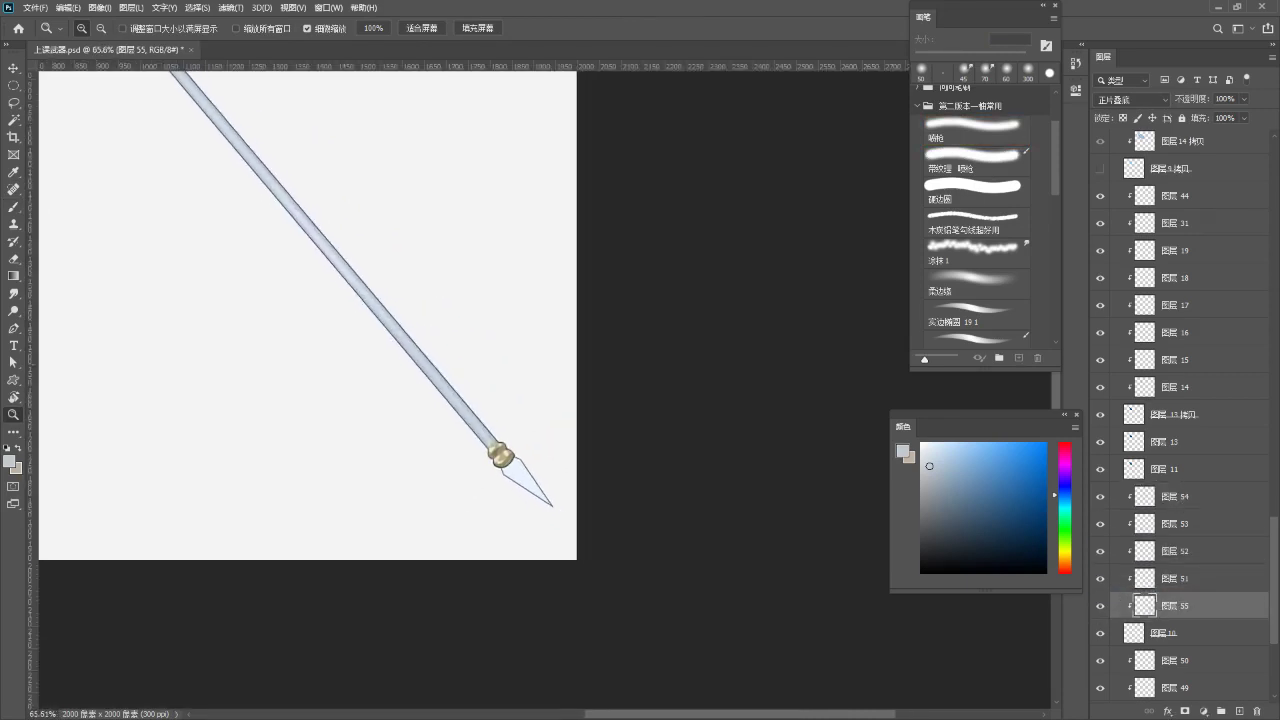
key("ctrl+Tab")
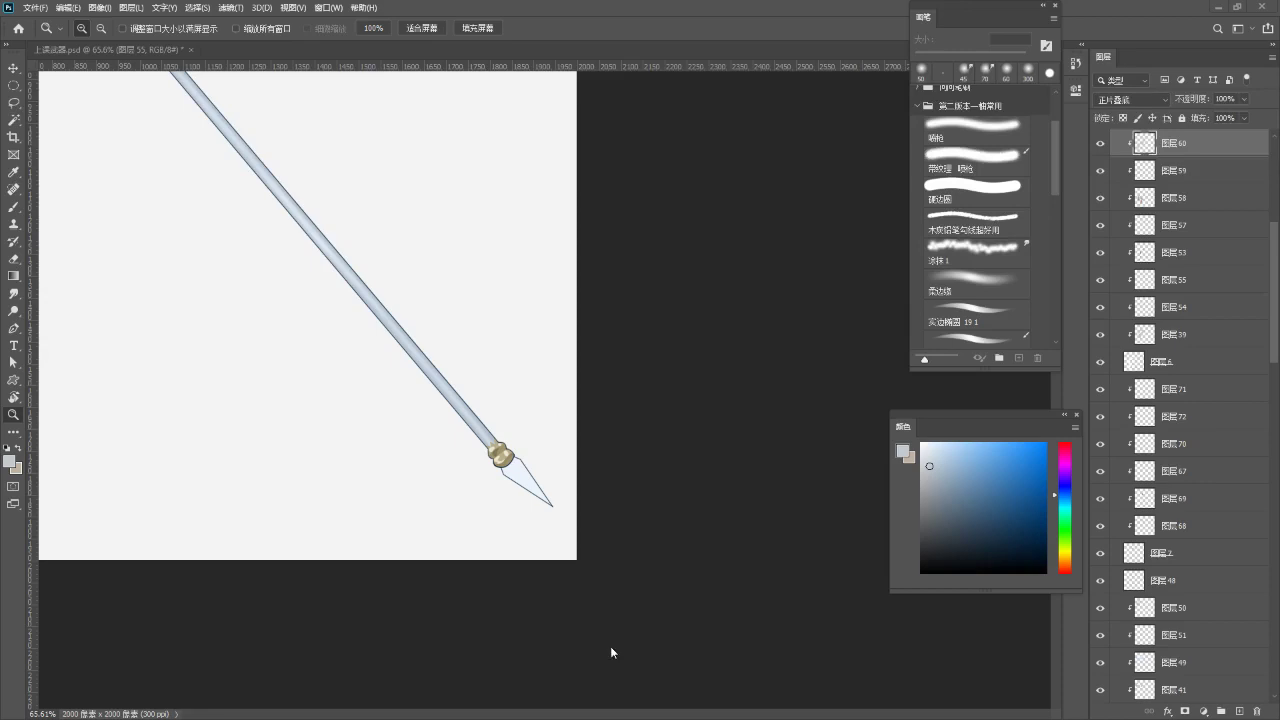
left_click(567, 606)
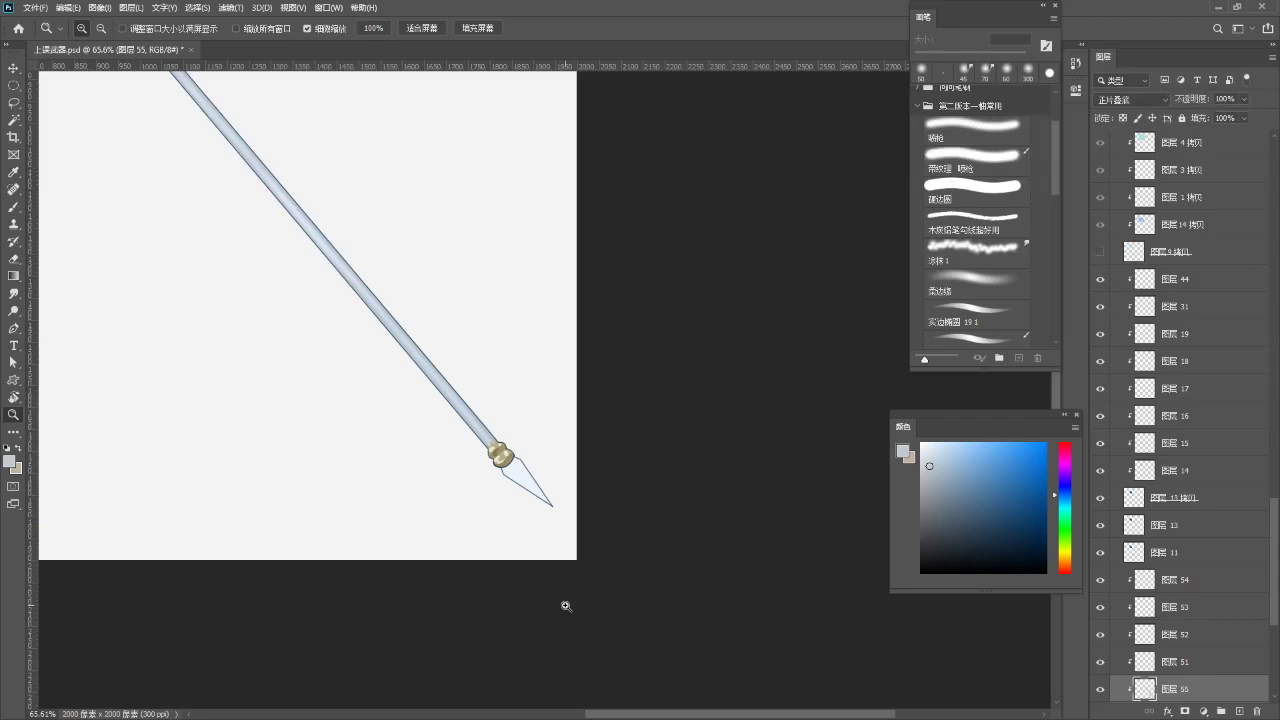
key("ctrl+Tab")
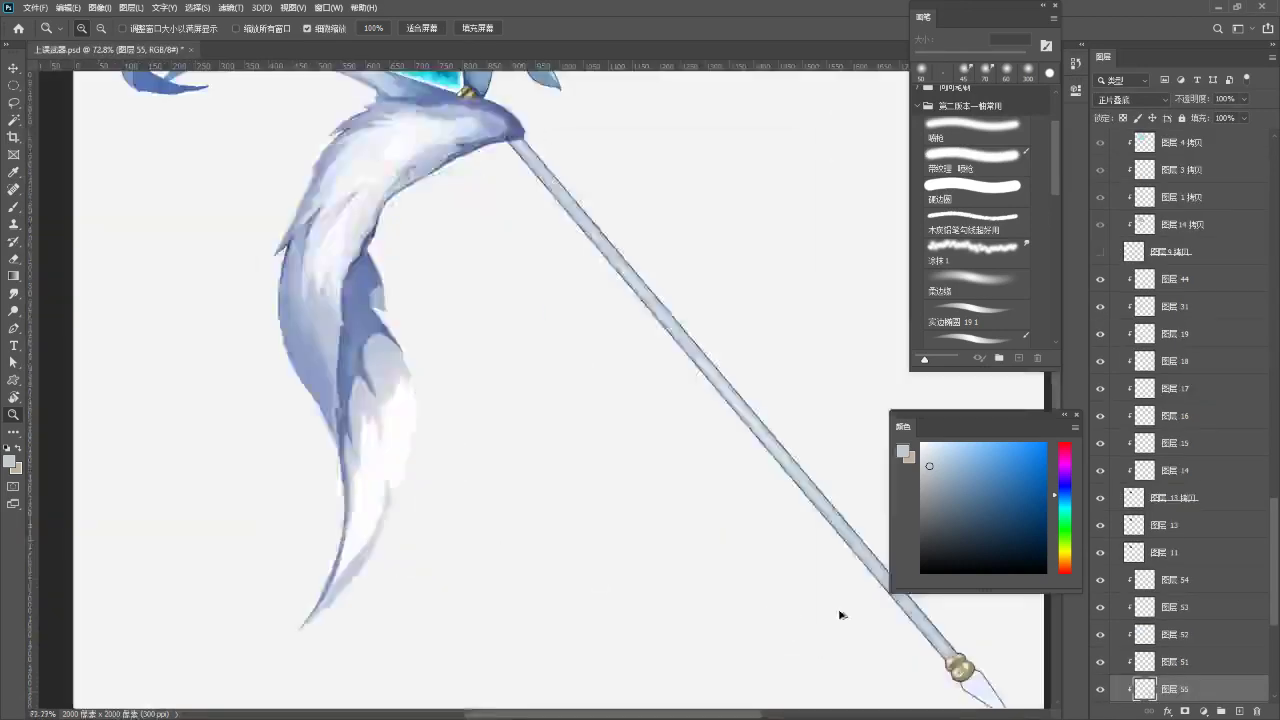
- Select the base layer of the pale blue spearhead and add a new clipped layer directly above it
left_click_drag(843, 611, 691, 649)
scroll(634, 477, "up", 9)
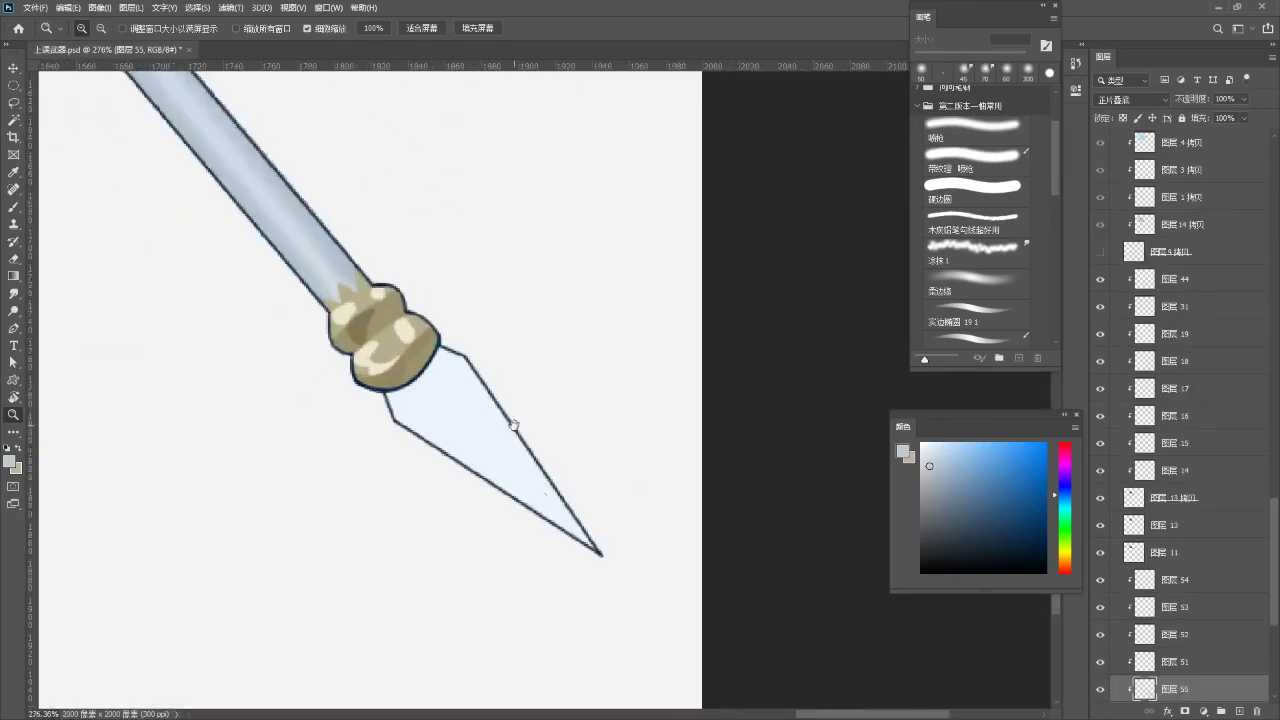
key("v")
left_click(482, 461)
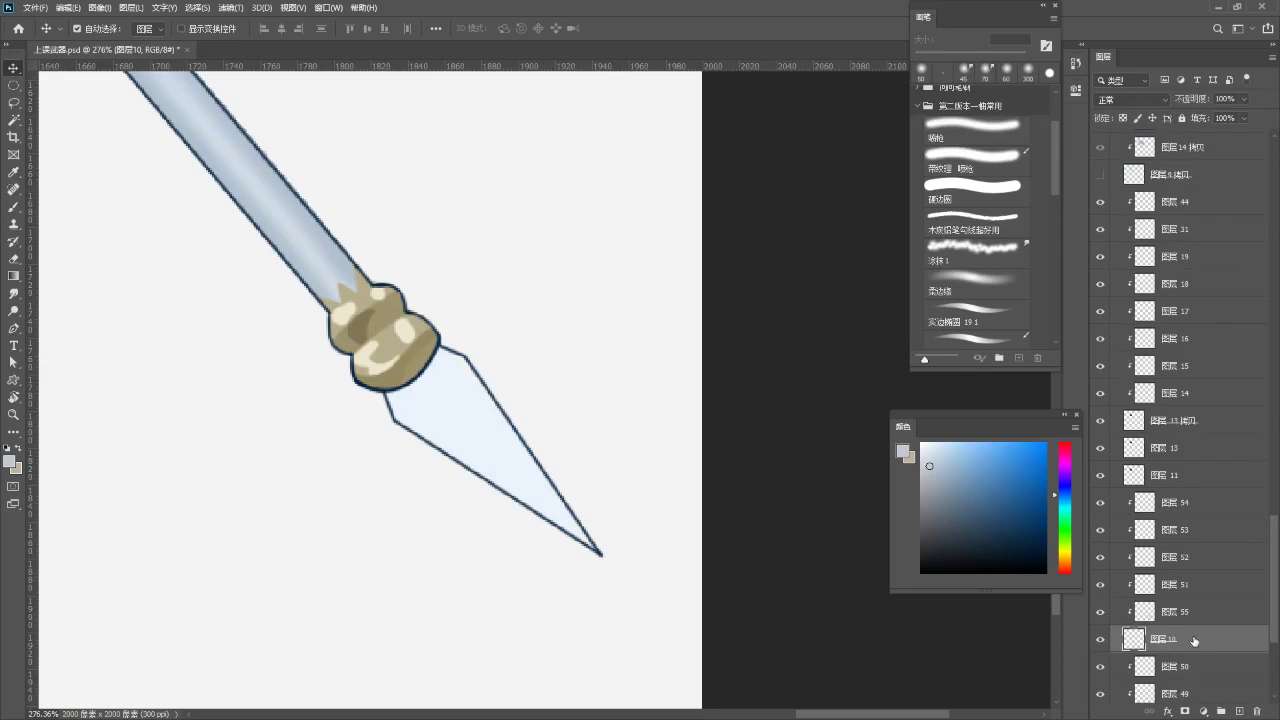
left_click(1241, 711)
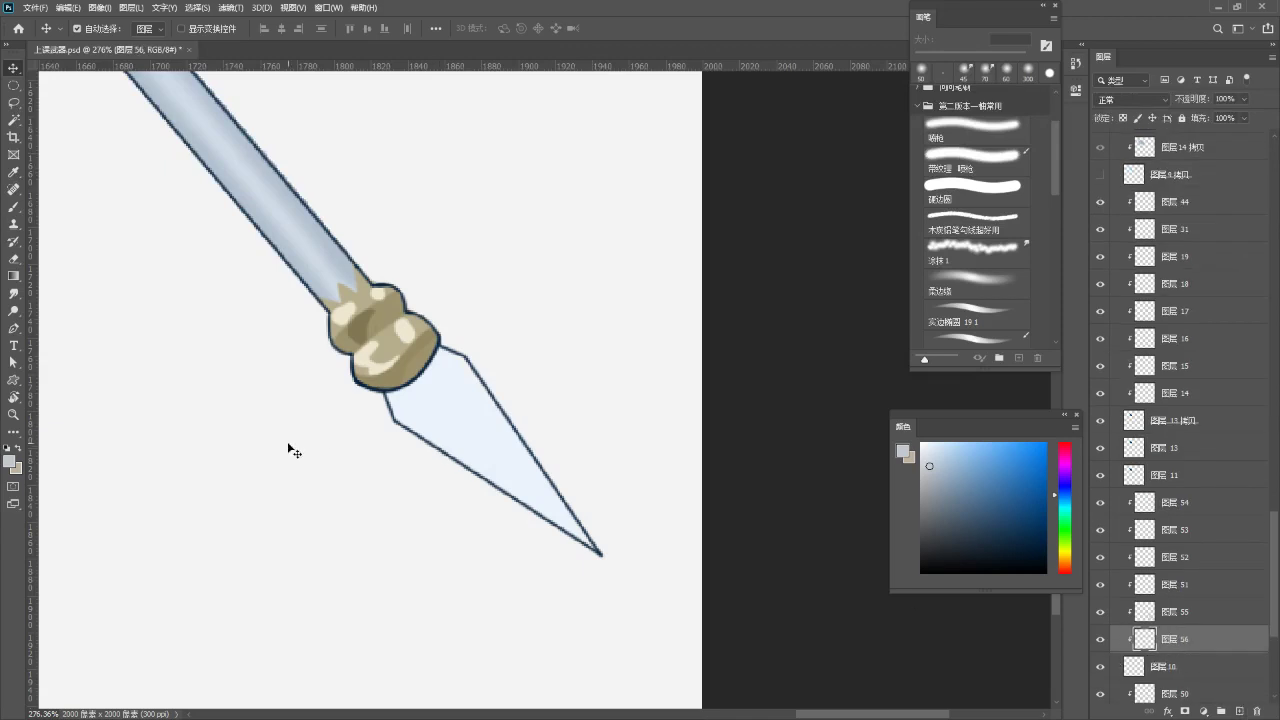
- Paint a cream highlight along the spearhead's right edge with an 8 px hard round brush
key("b")
left_click(250, 420, "alt")
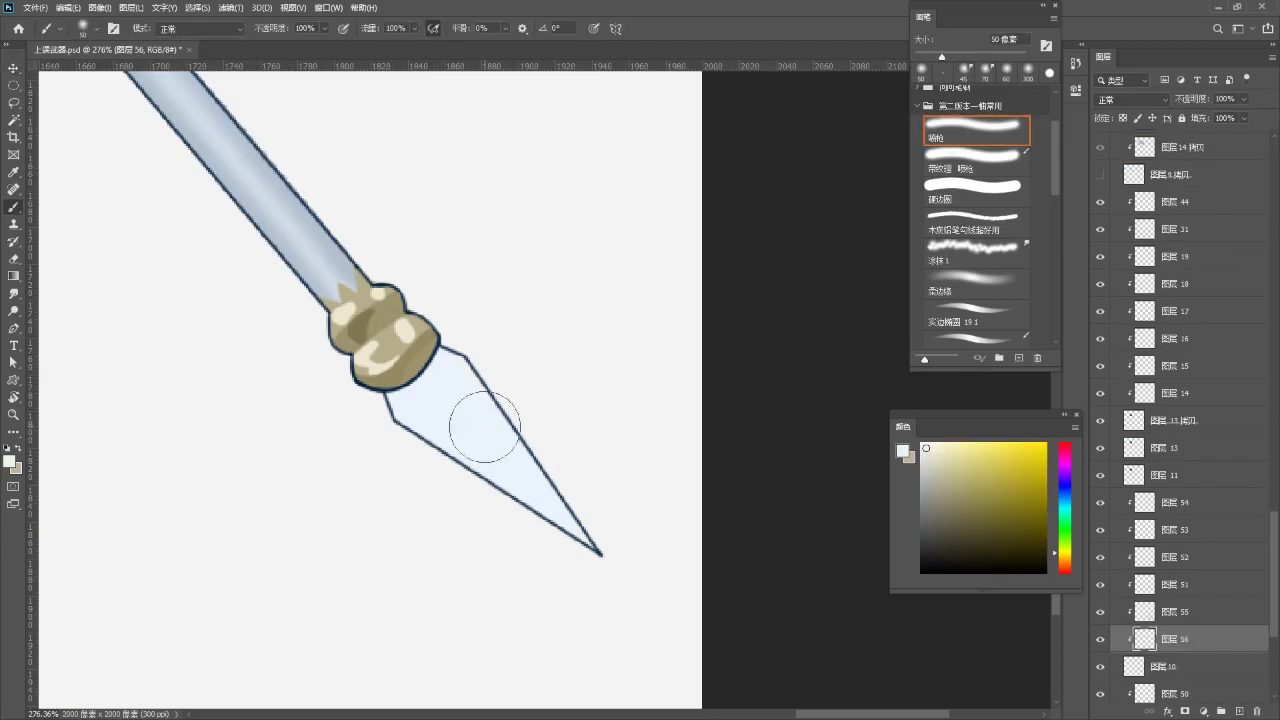
key("period")
key("period")
key("bracketleft")
key("bracketleft")
key("bracketleft")
key("bracketleft")
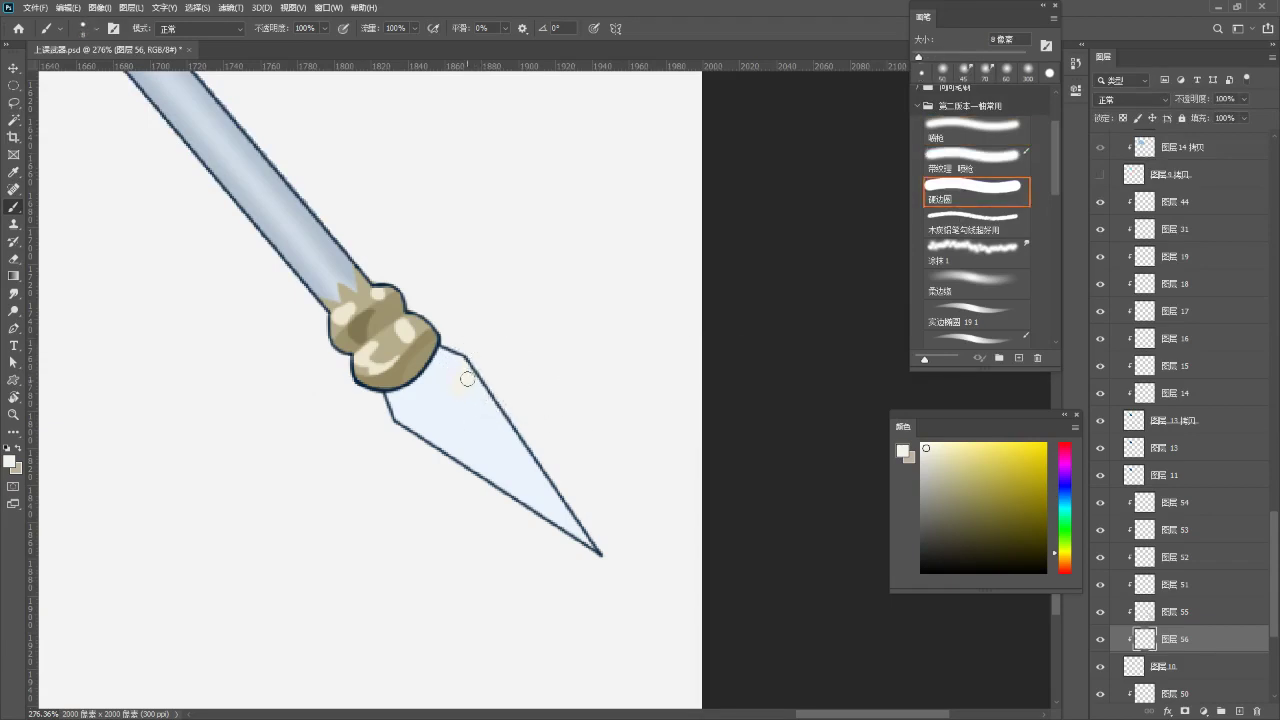
left_click_drag(465, 385, 585, 523)
- Add another clipped layer beneath the highlight and cover the spearhead with a pale grey sampled from the shaft
left_click(1239, 711)
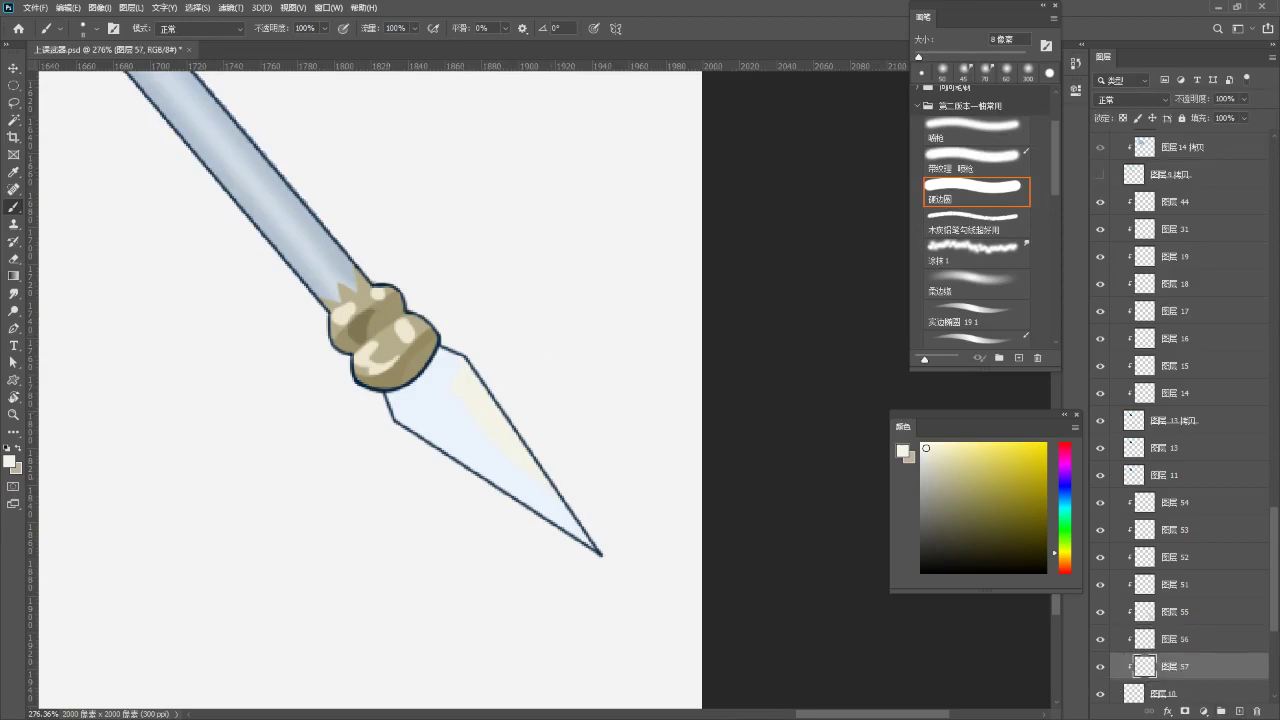
left_click(318, 256, "alt")
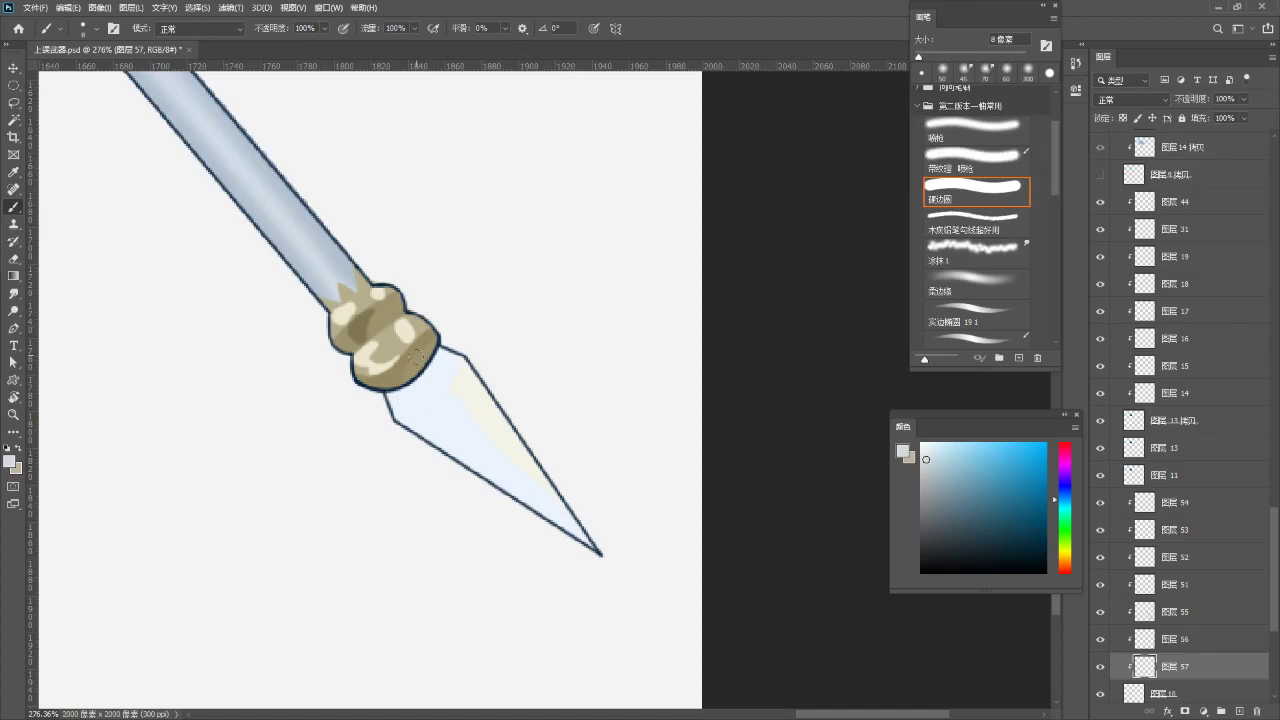
mouse_move(396, 404)
left_mouse_down()
mouse_move(443, 337)
mouse_move(429, 457)
mouse_move(455, 440)
mouse_move(475, 524)
mouse_move(497, 511)
mouse_move(491, 423)
mouse_move(535, 470)
left_mouse_up()
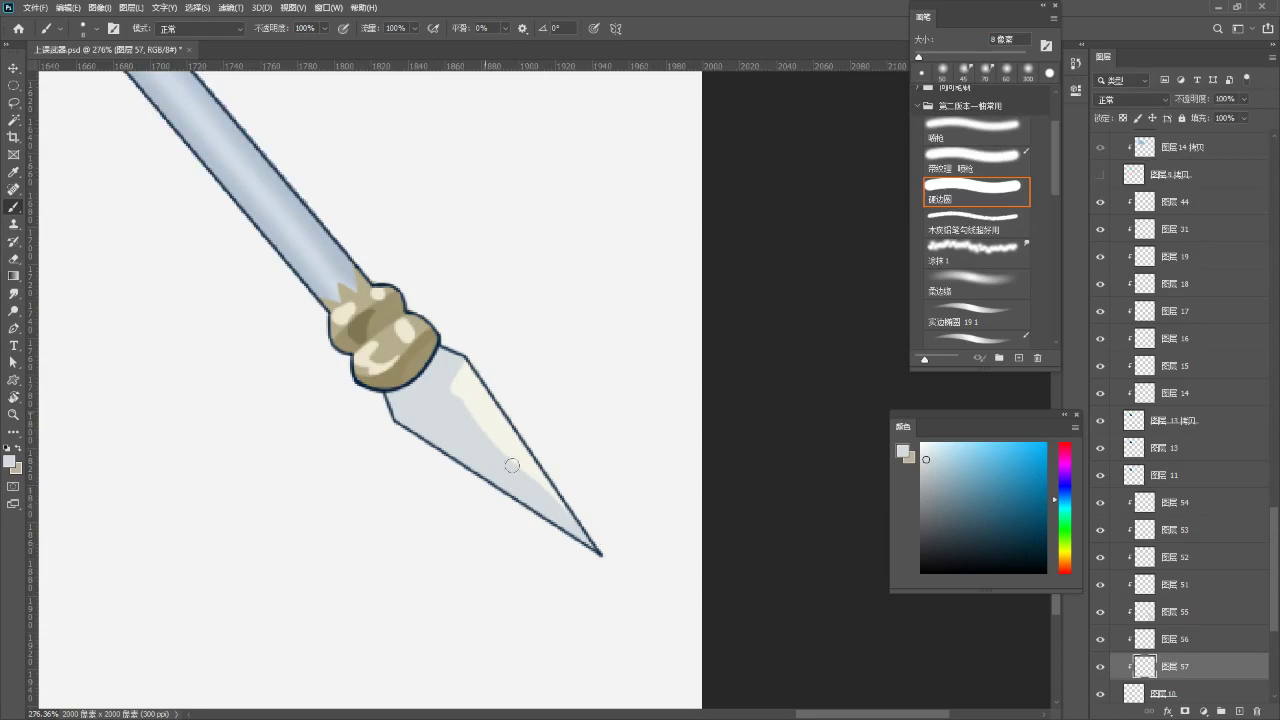
- Return to highlight layer 56, straighten the cream highlight's inner edge with a 6 px eraser, and resample its colour
key("alt+bracketleft")
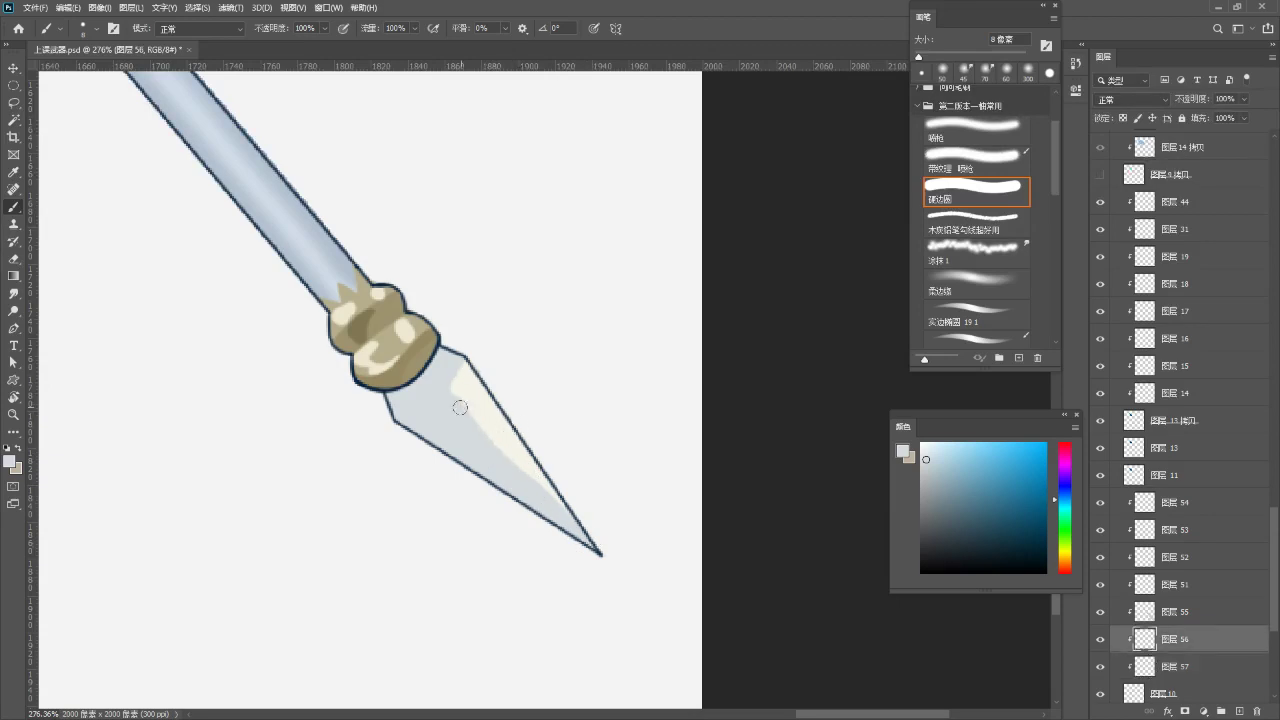
key("e")
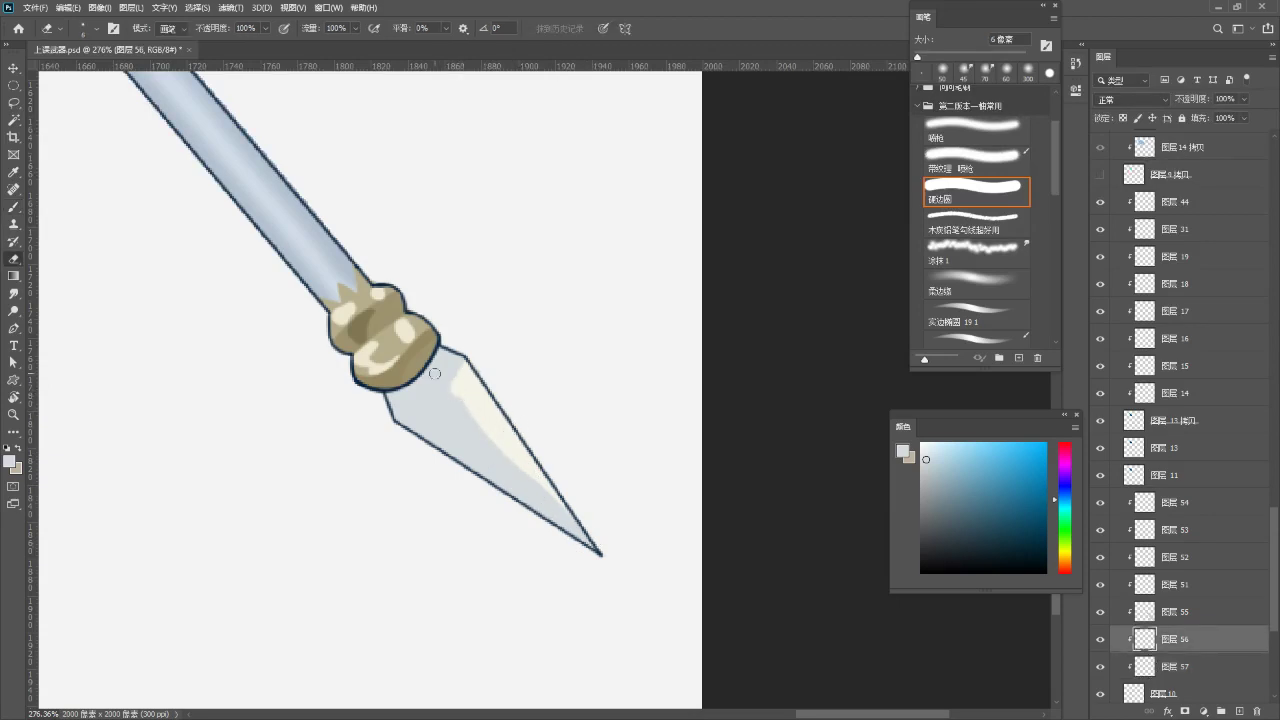
key("b")
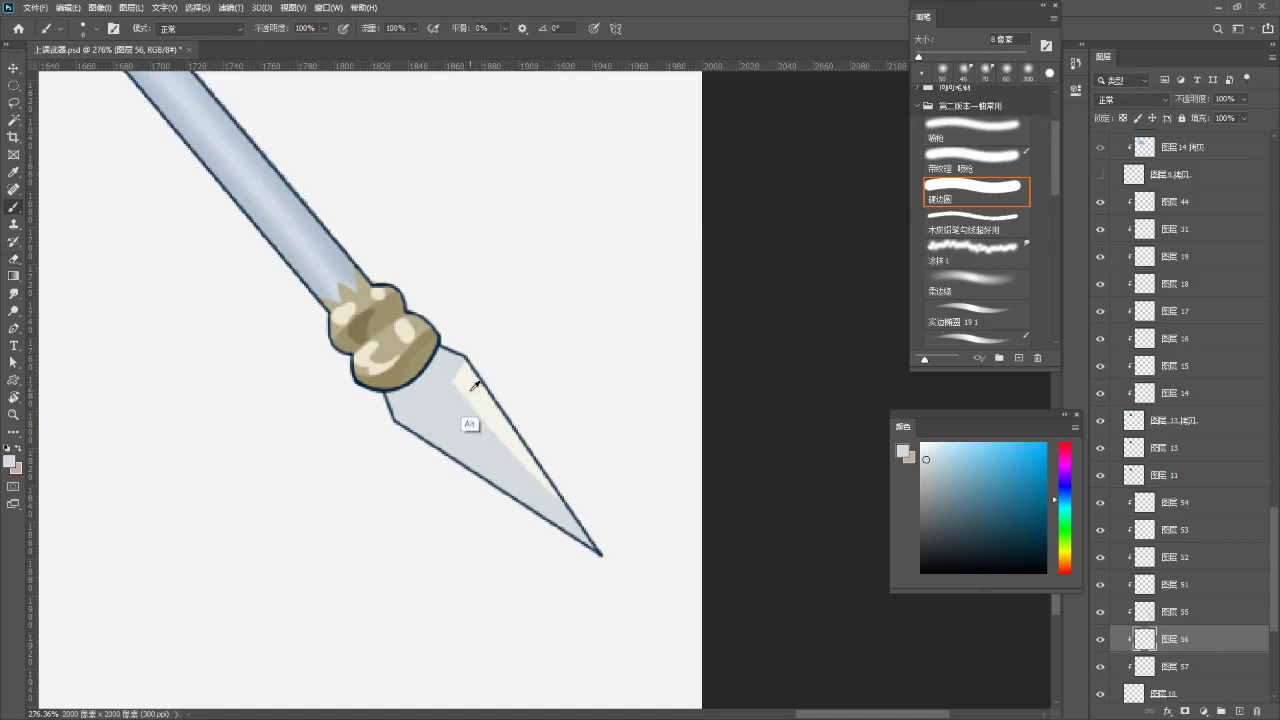
left_click(476, 418, "alt")
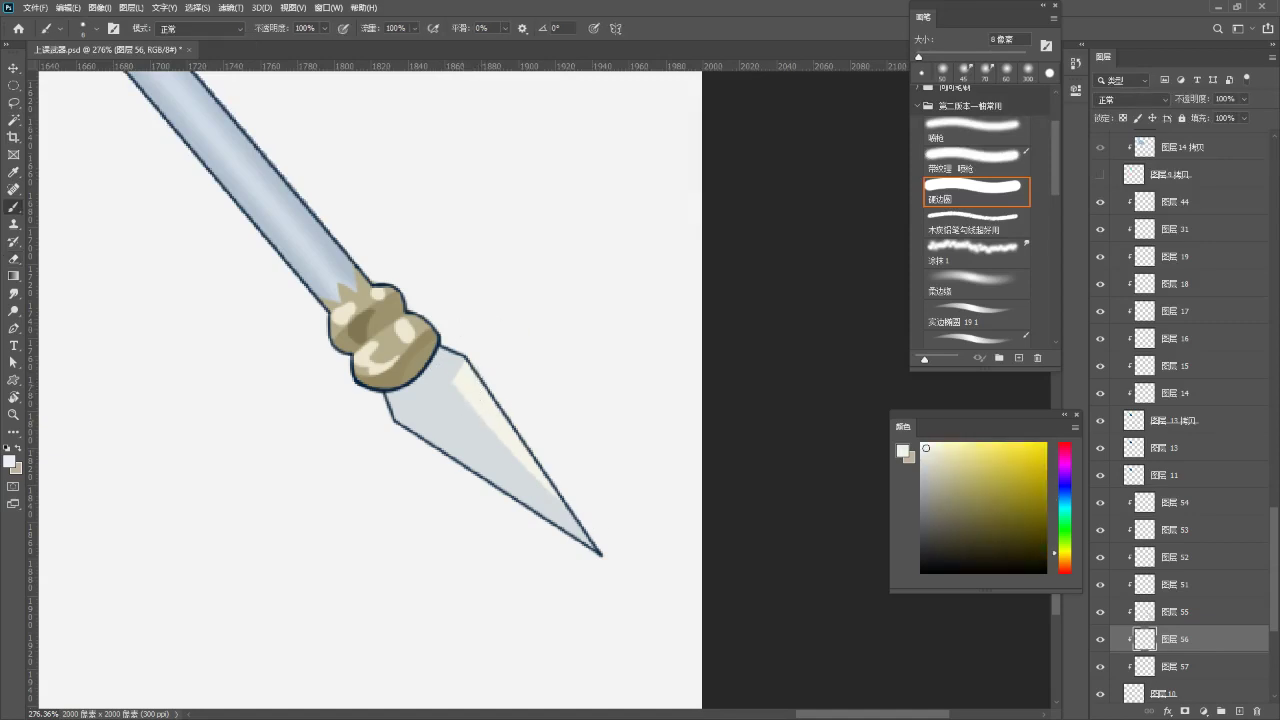
- Paint light blue facets on both shoulders of the spearhead and a light blue band along its lower-left edge to the tip
left_click(430, 433, "alt")
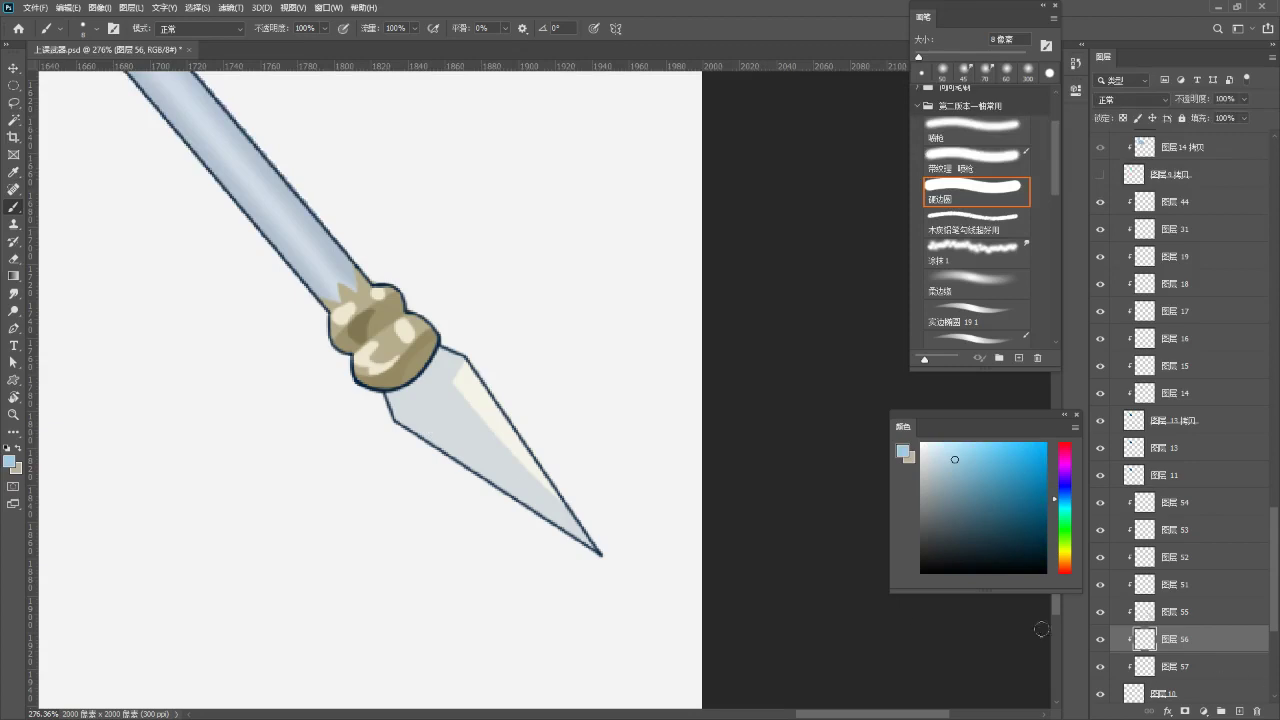
left_click_drag(396, 414, 387, 396)
left_click_drag(462, 360, 438, 349)
left_click_drag(553, 389, 484, 391)
key("r")
left_click_drag(408, 312, 476, 248)
left_click_drag(434, 346, 482, 347)
left_click_drag(394, 293, 516, 583)
key("ctrl+z")
left_click_drag(391, 324, 534, 588)
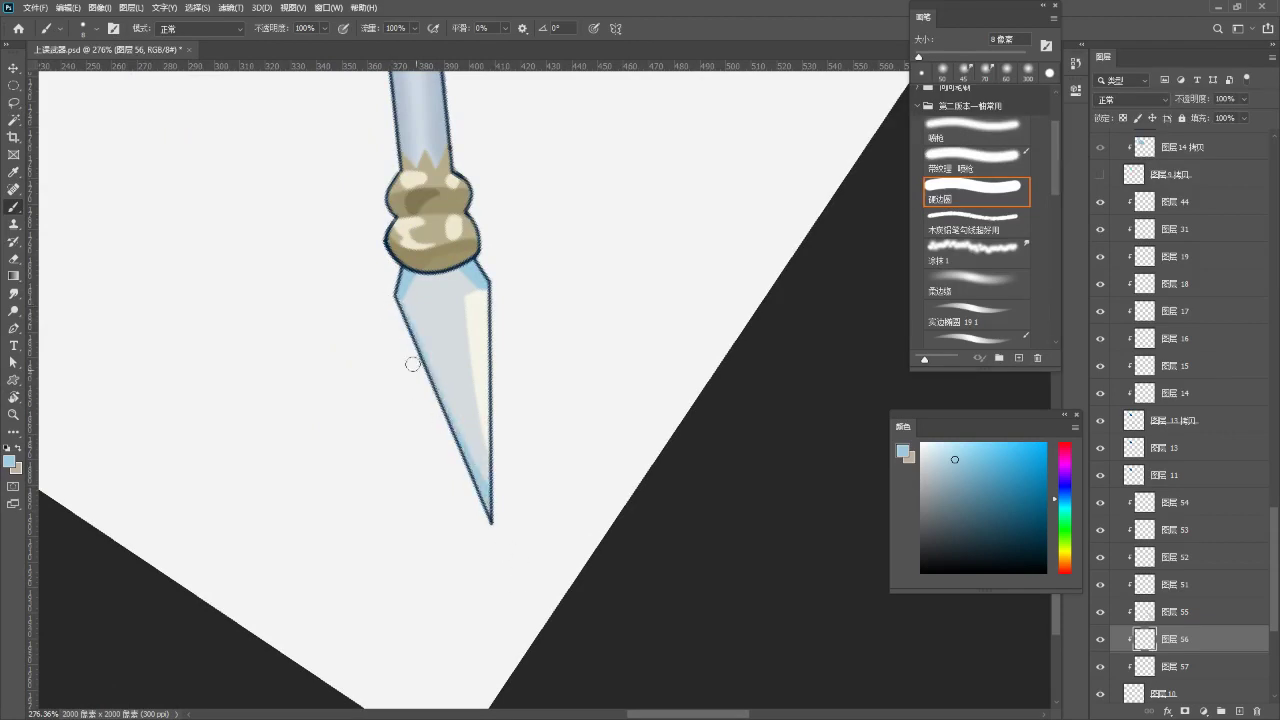
- Reset the canvas rotation, sample the cream highlight and extend it up to the spearhead's right shoulder corner
key("r")
left_click(191, 28)
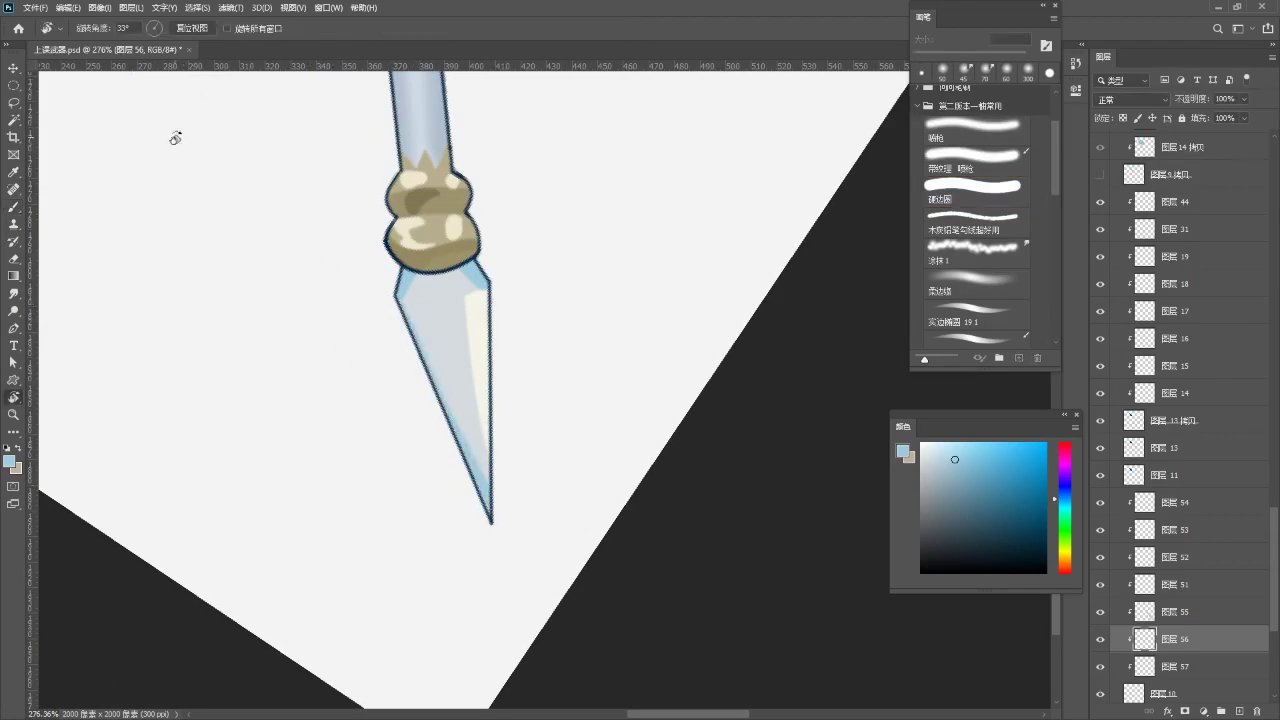
key("z")
left_click_drag(452, 398, 523, 373)
key("b")
left_click(471, 329, "alt")
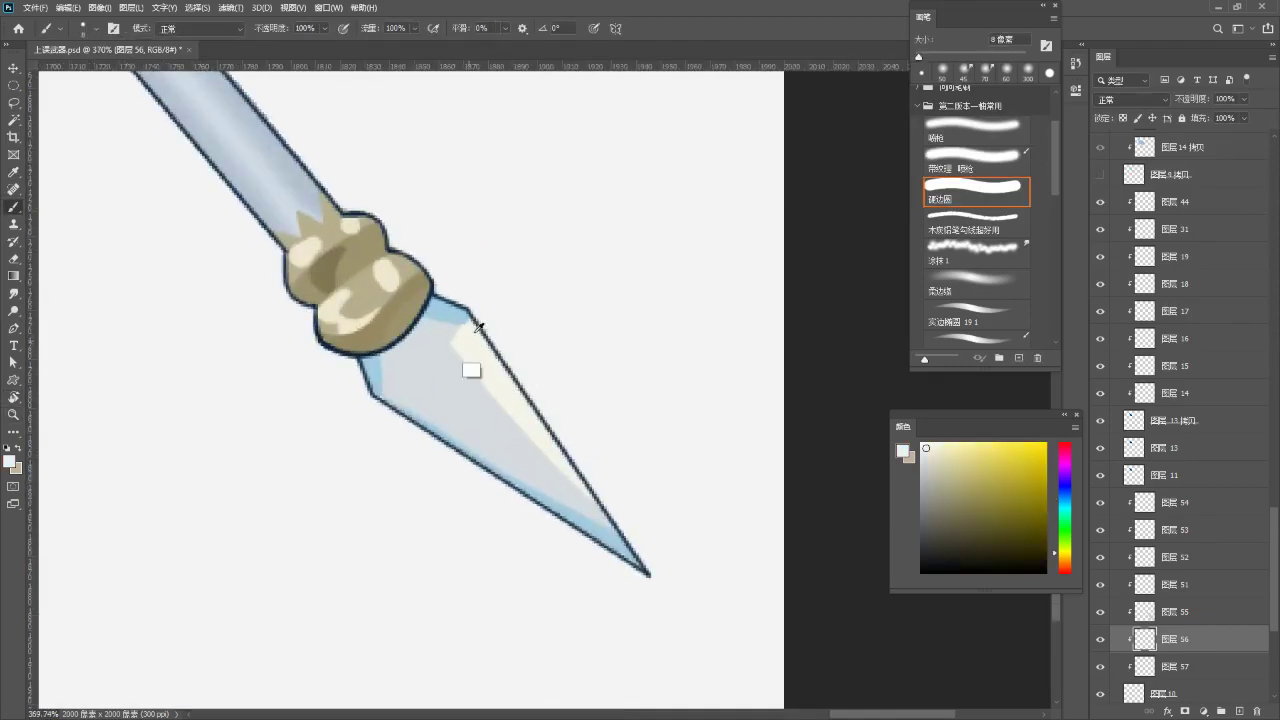
key("ctrl+z")
key("ctrl+z")
left_click_drag(463, 334, 473, 309)
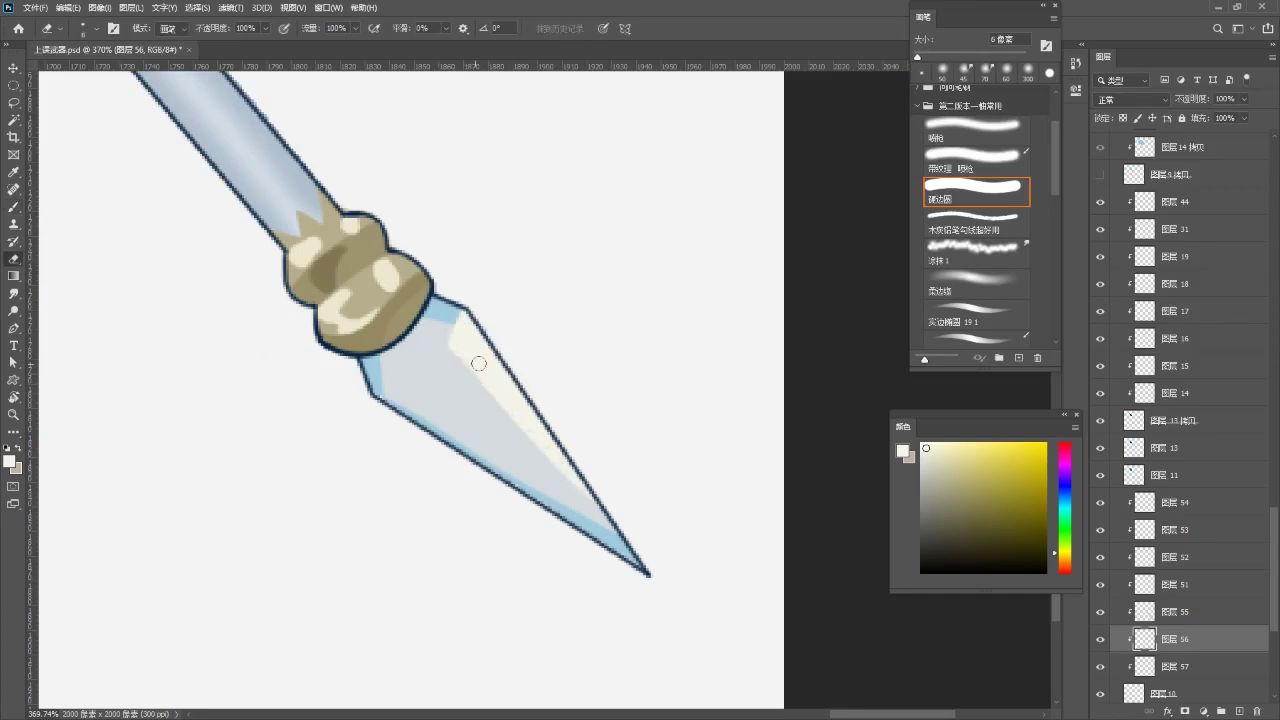
- Rotate the canvas and erase along the cream highlight's inner edge so it tapers off before the spearhead's tip
key("r")
left_click_drag(504, 283, 686, 269)
key("e")
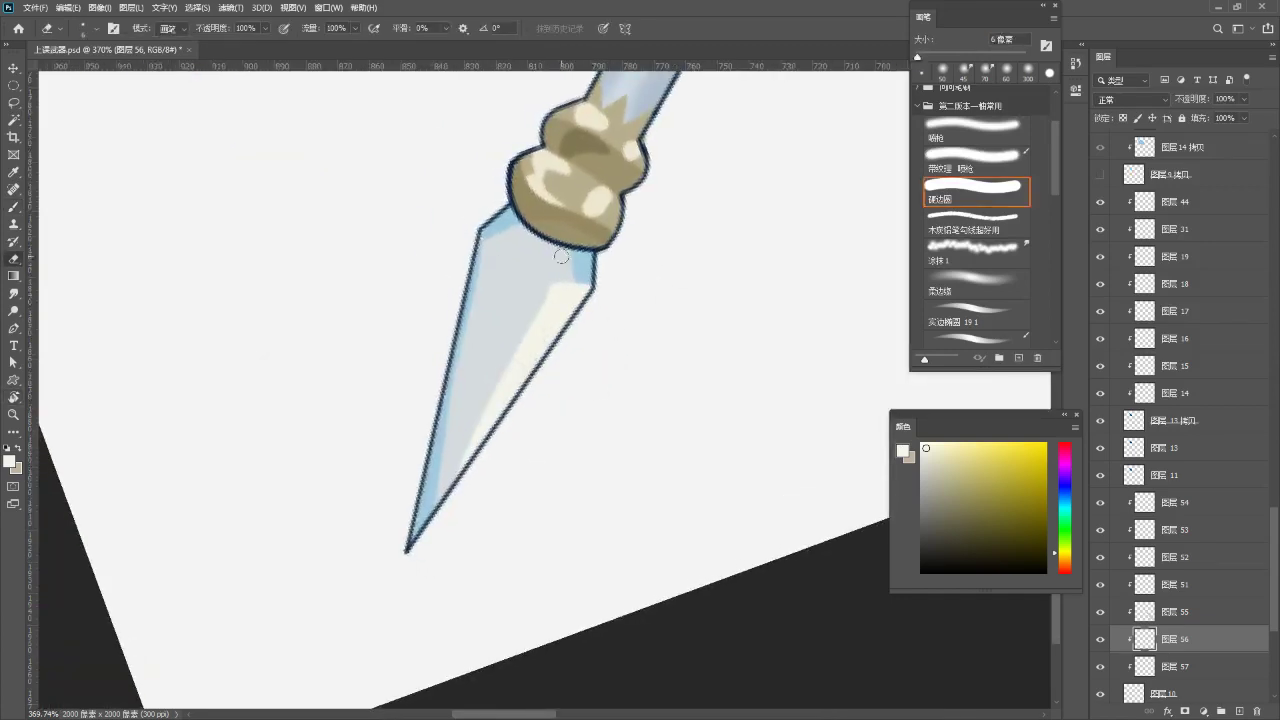
mouse_move(545, 297)
left_mouse_down()
mouse_move(455, 496)
mouse_move(514, 336)
mouse_move(483, 409)
left_mouse_up()
mouse_move(551, 280)
left_mouse_down()
mouse_move(505, 359)
mouse_move(542, 272)
mouse_move(470, 507)
mouse_move(558, 292)
mouse_move(492, 424)
left_mouse_up()
key("b")
key("ctrl+z")
key("z")
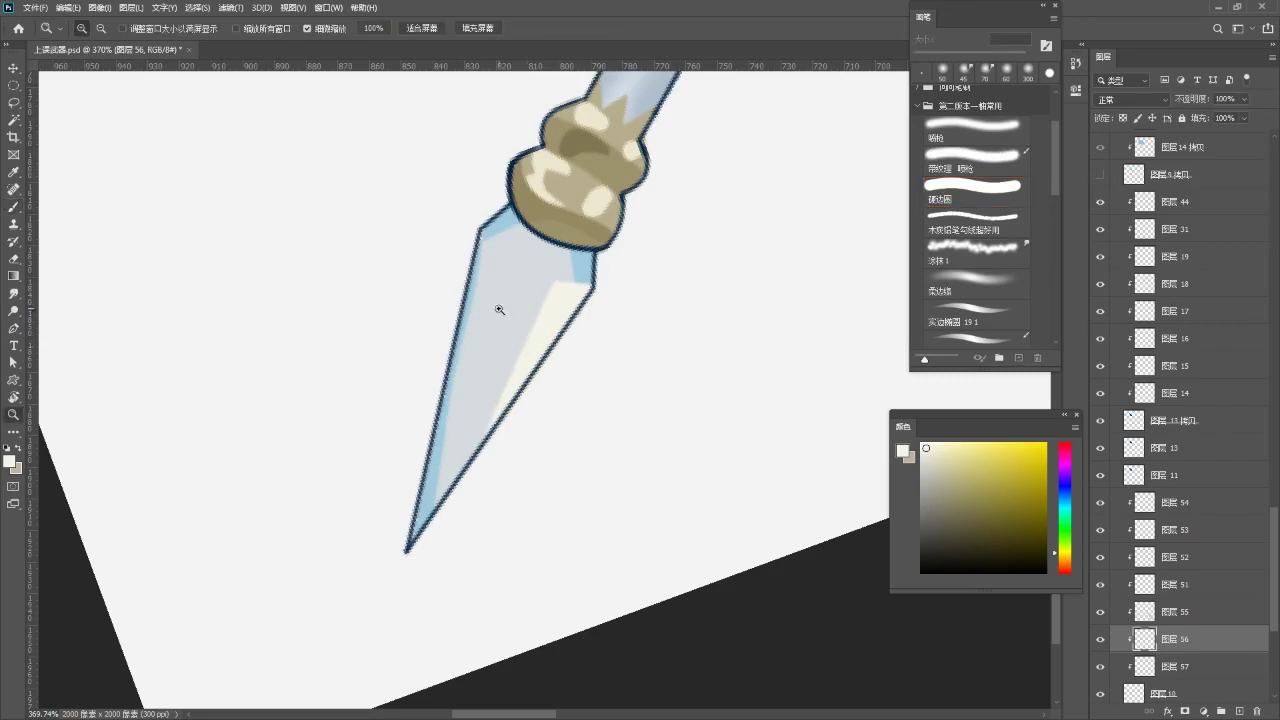
- Reset the canvas rotation, select the collar's shadow layer 53, and toggle its visibility to check its effect
key("Escape")
left_click_drag(522, 322, 455, 370)
left_click_drag(470, 387, 475, 492)
left_click_drag(549, 462, 489, 579)
left_click_drag(466, 486, 526, 582)
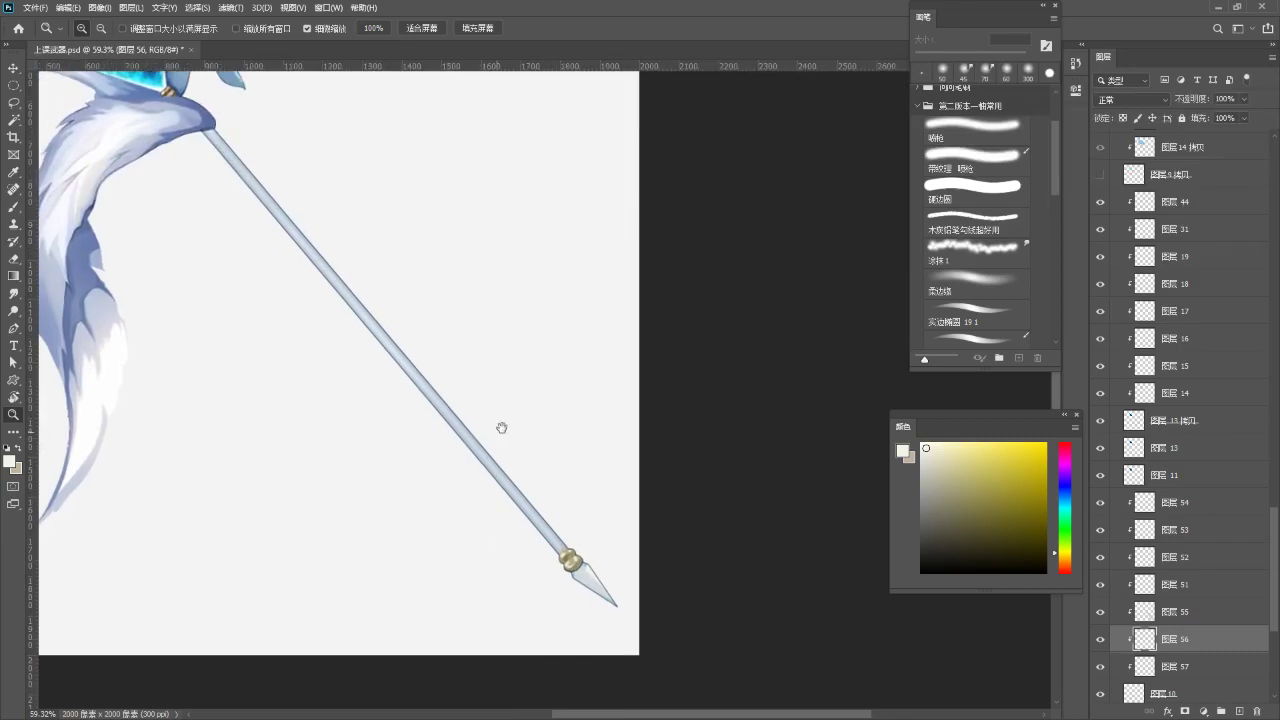
left_click_drag(557, 457, 500, 234)
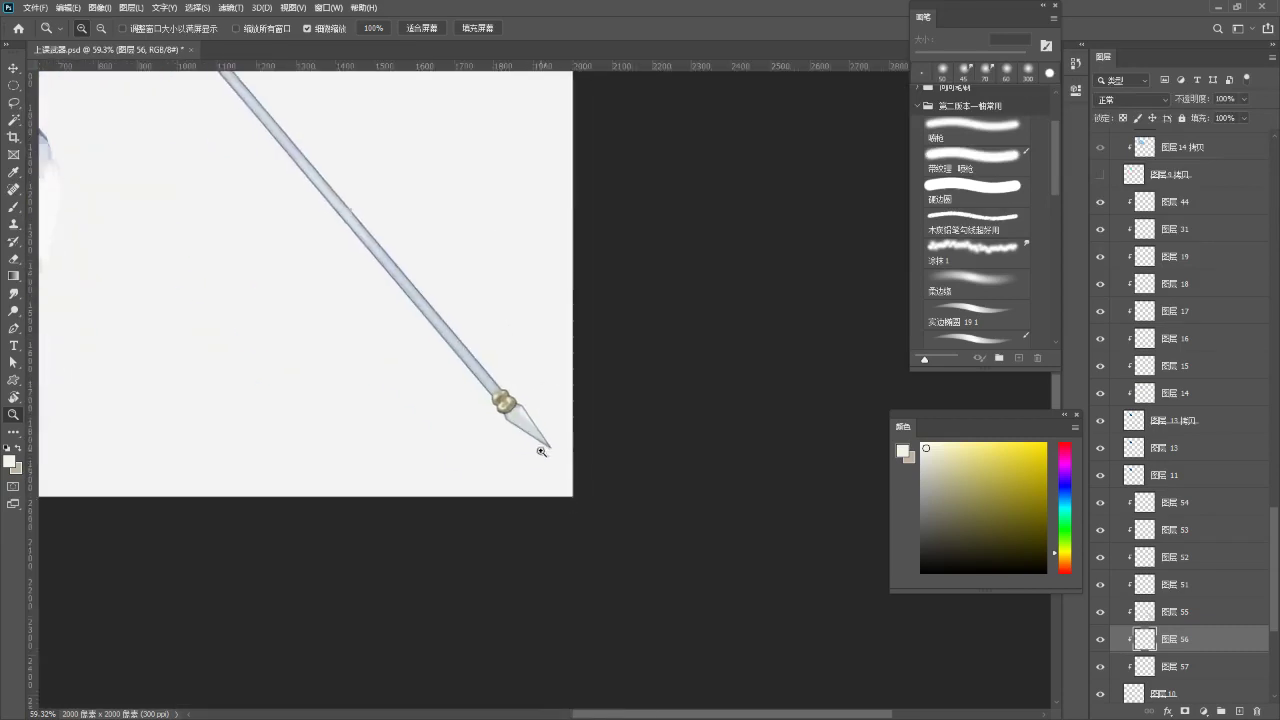
scroll(537, 443, "up", 6)
left_click(447, 372, "ctrl")
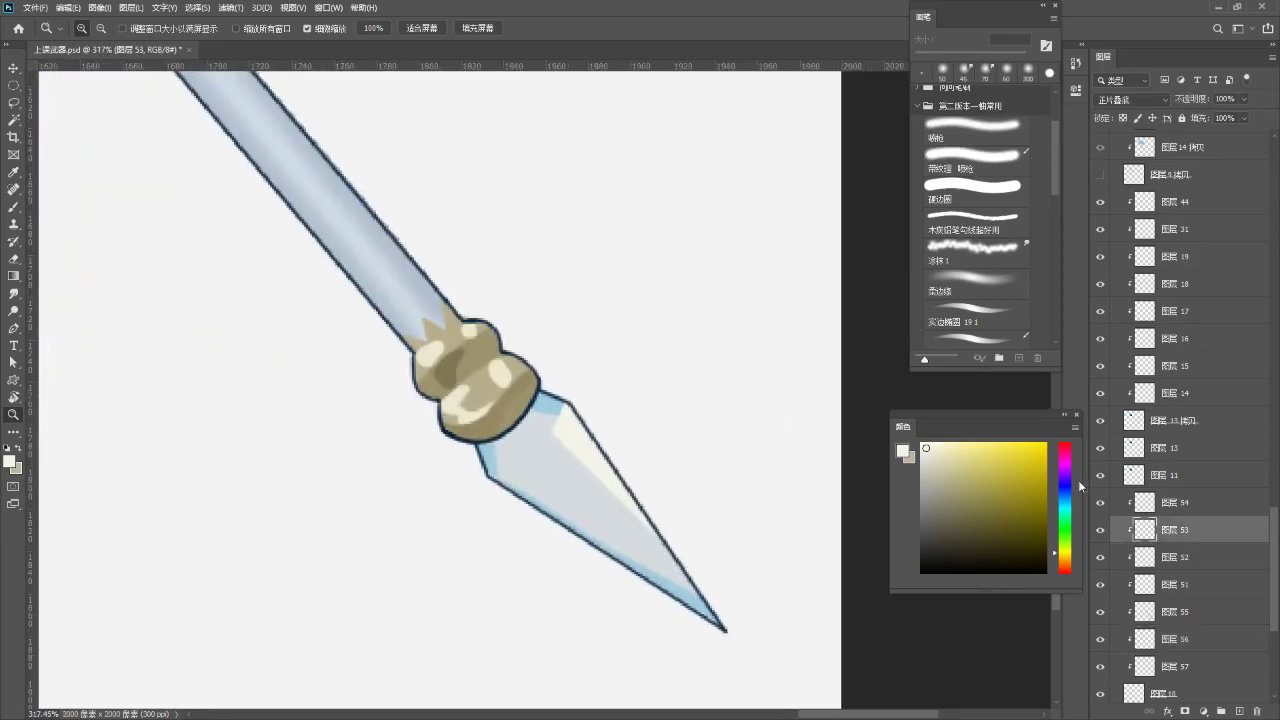
left_click(1102, 532)
left_click(1102, 532)
- Sample the collar's brown shadow, adjust it to a greyish brown, and deepen the upper bulge's crease with a 4 px hard round brush
scroll(520, 360, "up", 1)
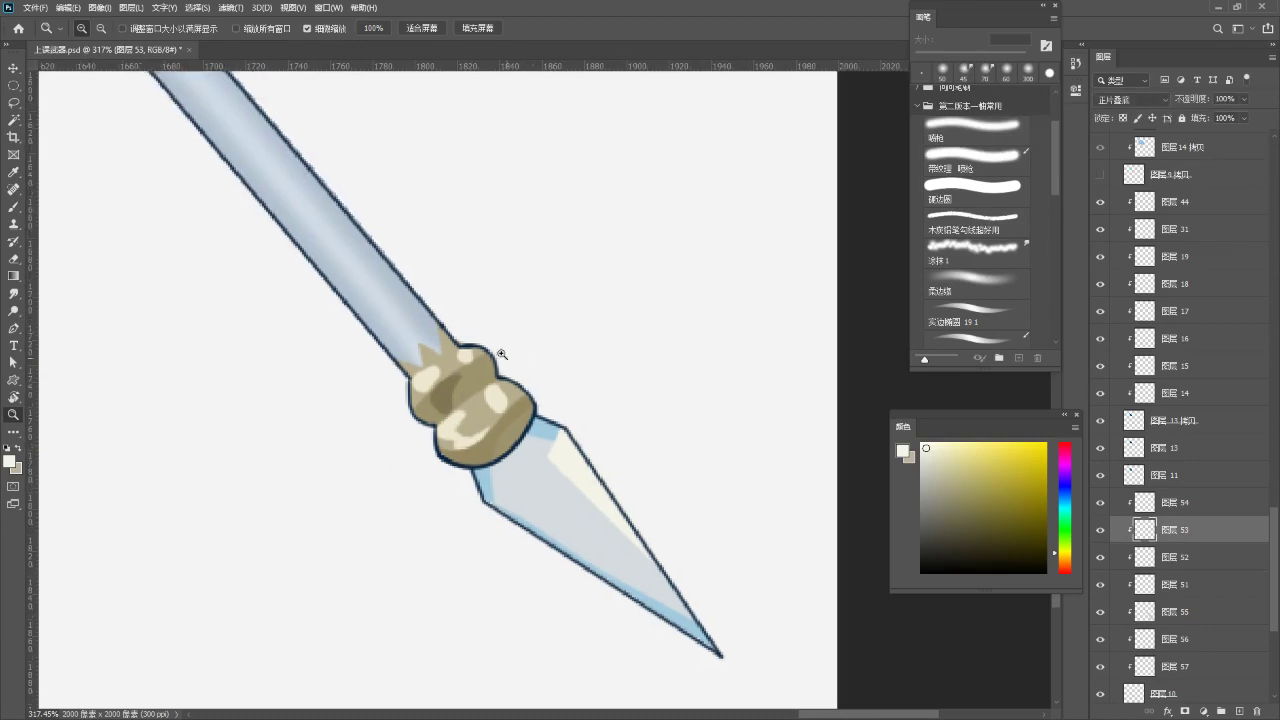
key("b")
left_click(446, 388, "alt")
left_click_drag(936, 488, 942, 497)
mouse_move(444, 398)
left_mouse_down()
mouse_move(447, 388)
mouse_move(443, 412)
mouse_move(463, 372)
left_mouse_up()
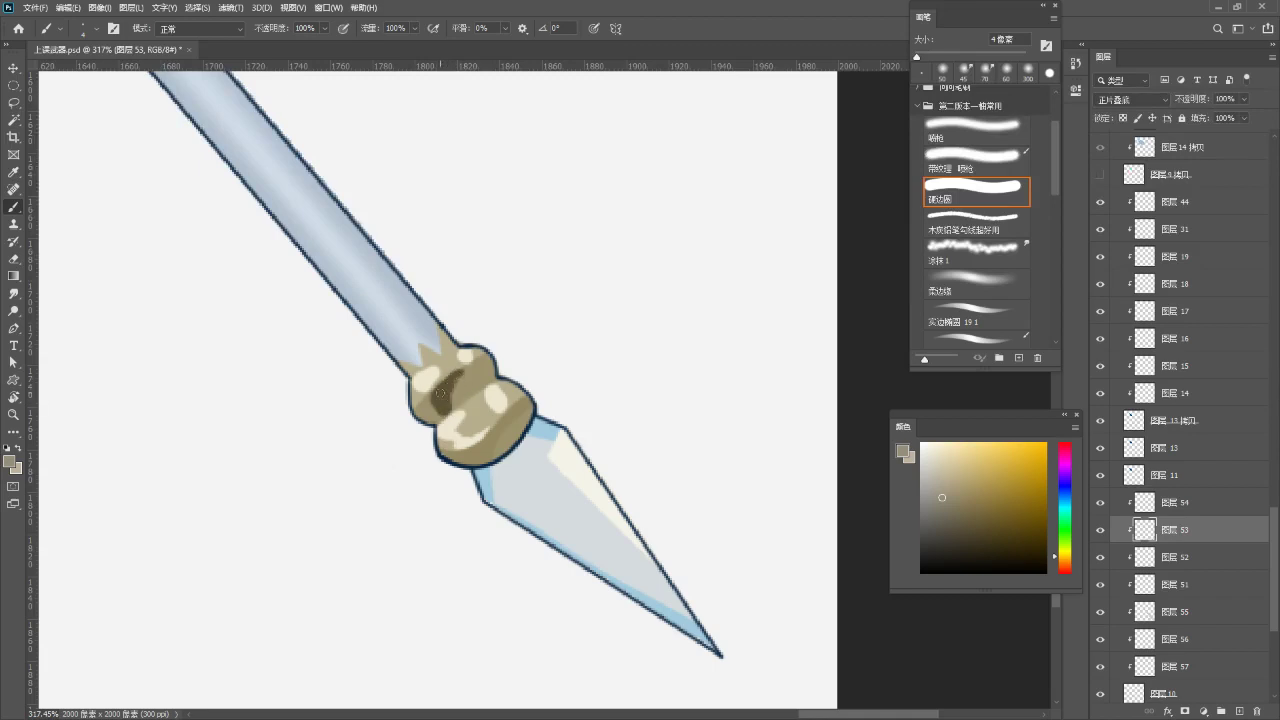
key("e")
- Examine the whole staff illustration, comparing the crystal, fur, shaft, collar and spearhead
key("z")
left_click_drag(463, 375, 416, 514)
left_click_drag(446, 445, 449, 597)
left_click_drag(457, 490, 390, 590)
left_click_drag(432, 501, 484, 582)
left_click_drag(445, 410, 523, 543)
left_click_drag(446, 440, 430, 448)
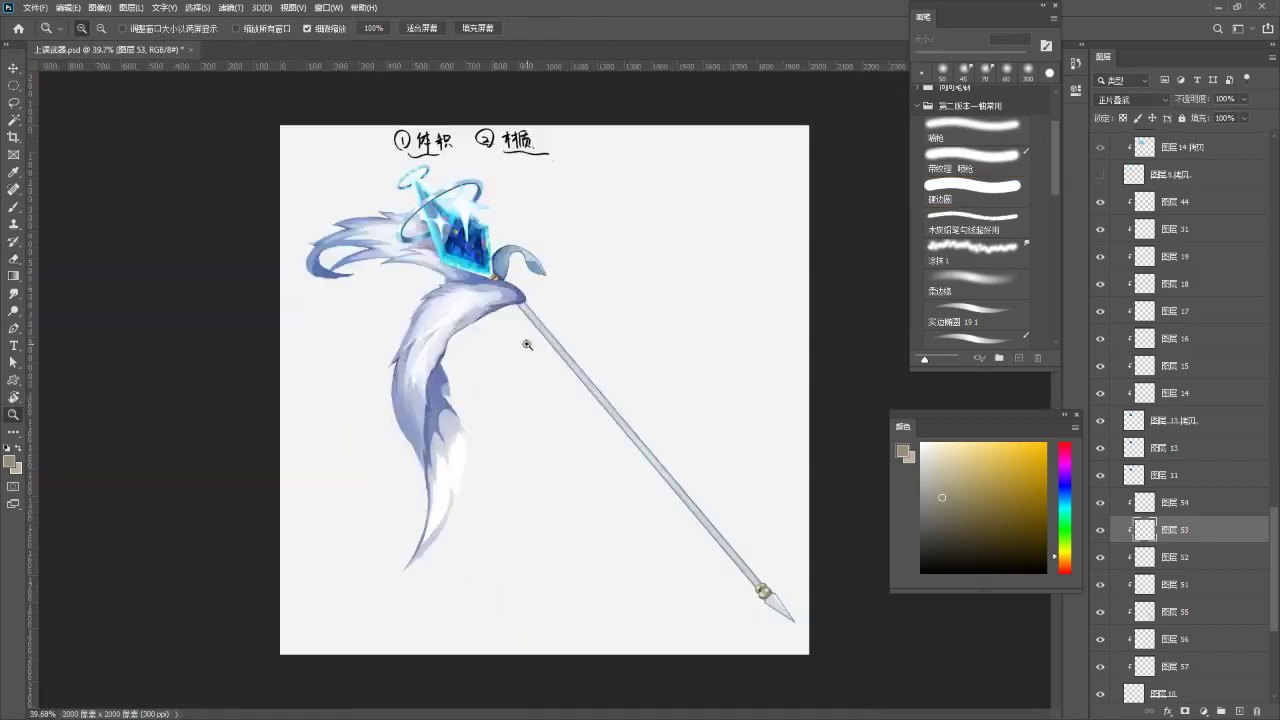
left_click_drag(511, 346, 552, 269)
key("v")
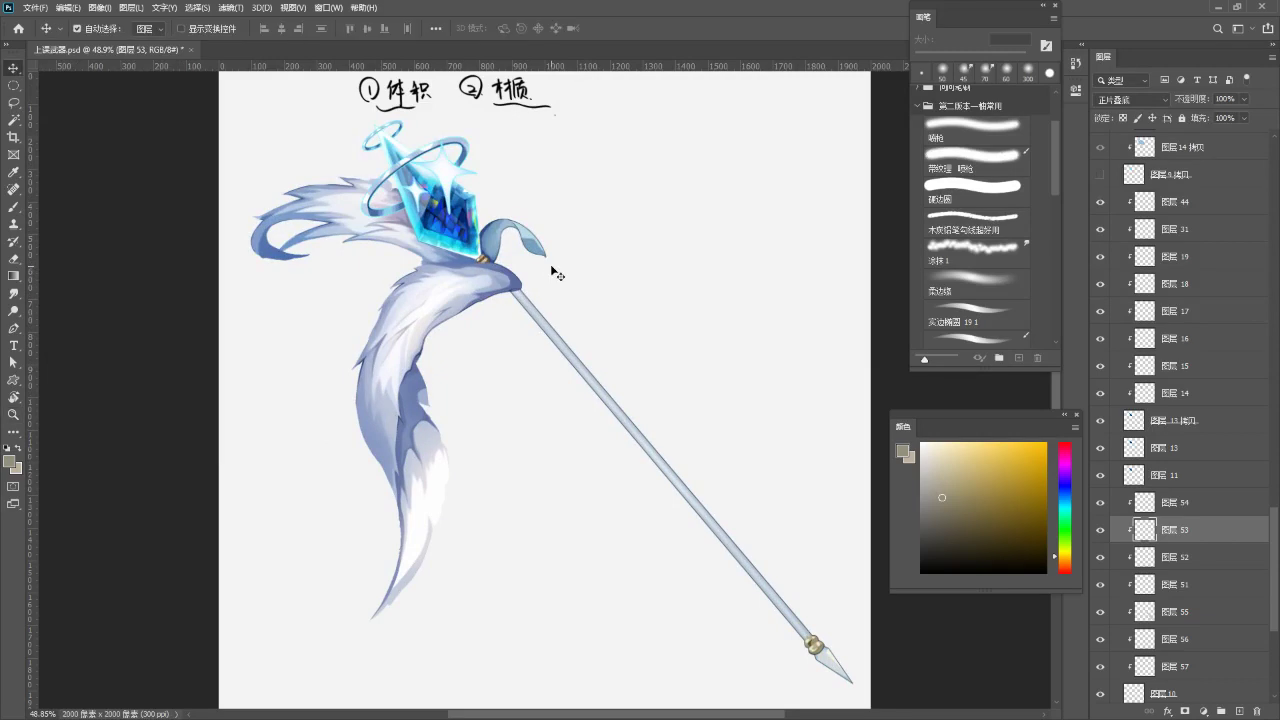
left_click(477, 354, "ctrl")
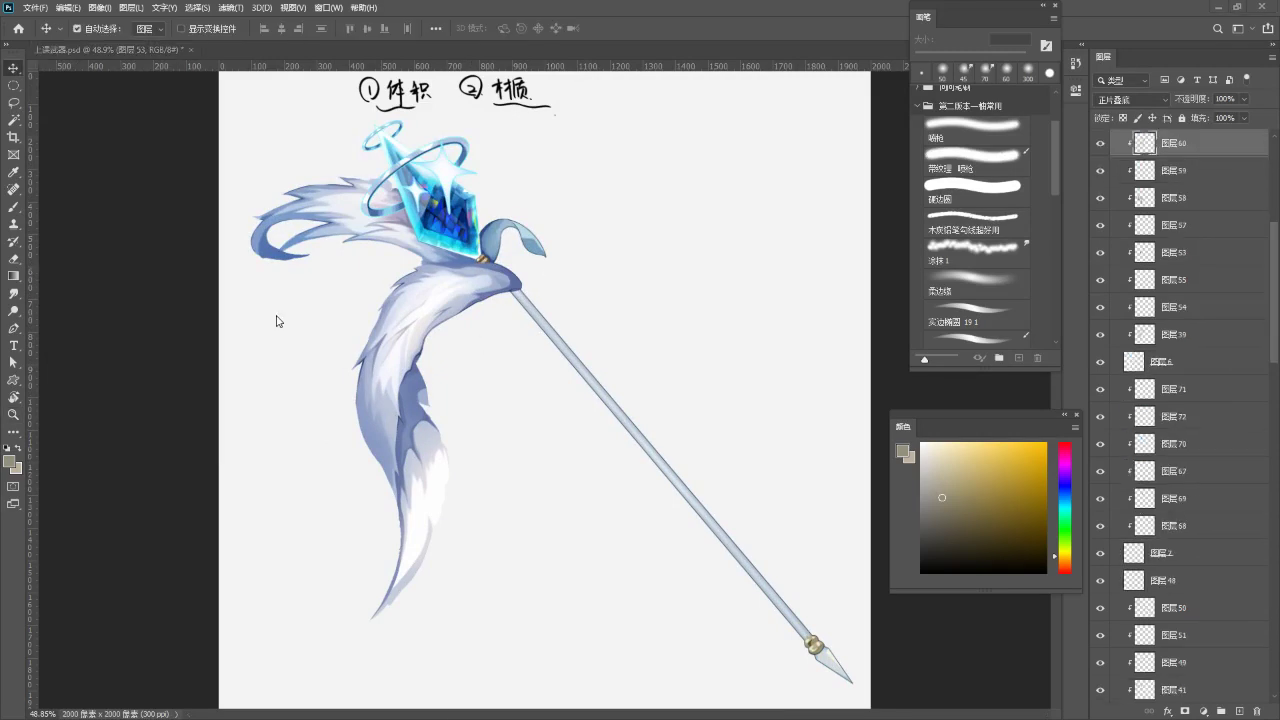
- Select shadow layer 55 at the top of the shaft and toggle layer visibility to check the shading
scroll(514, 274, "up", 12)
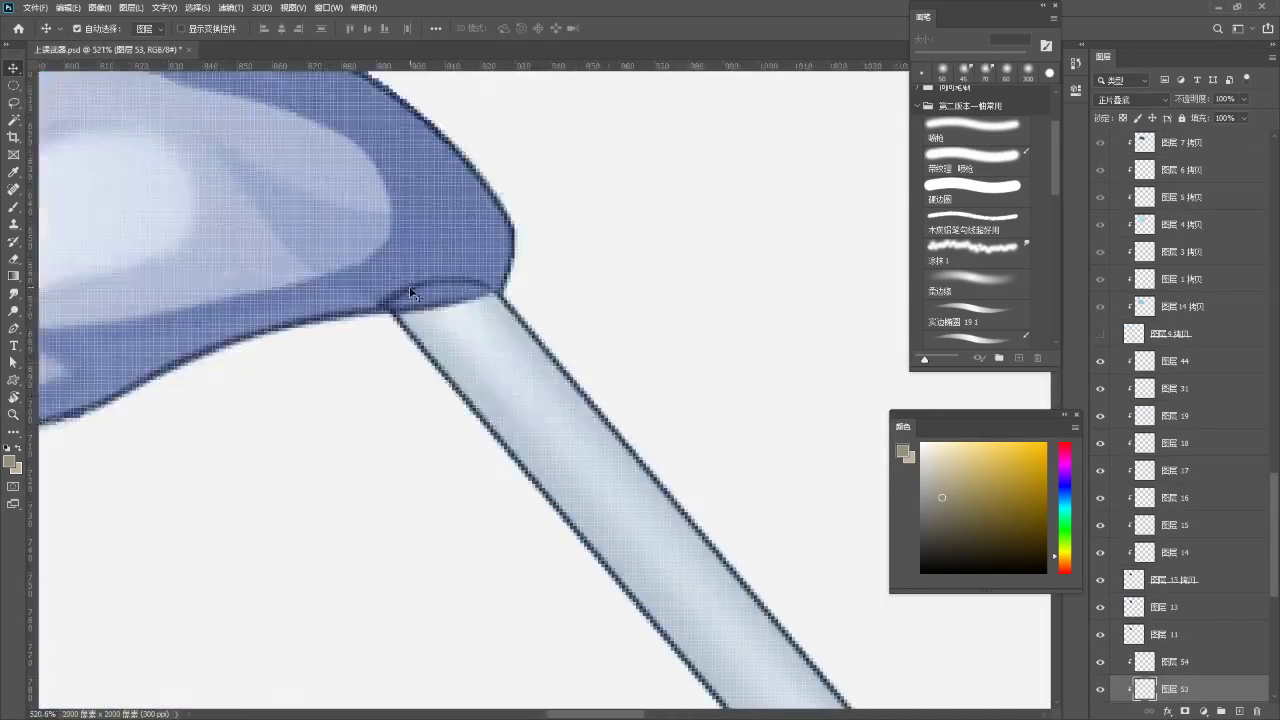
scroll(514, 349, "down", 3)
left_click(476, 350, "ctrl")
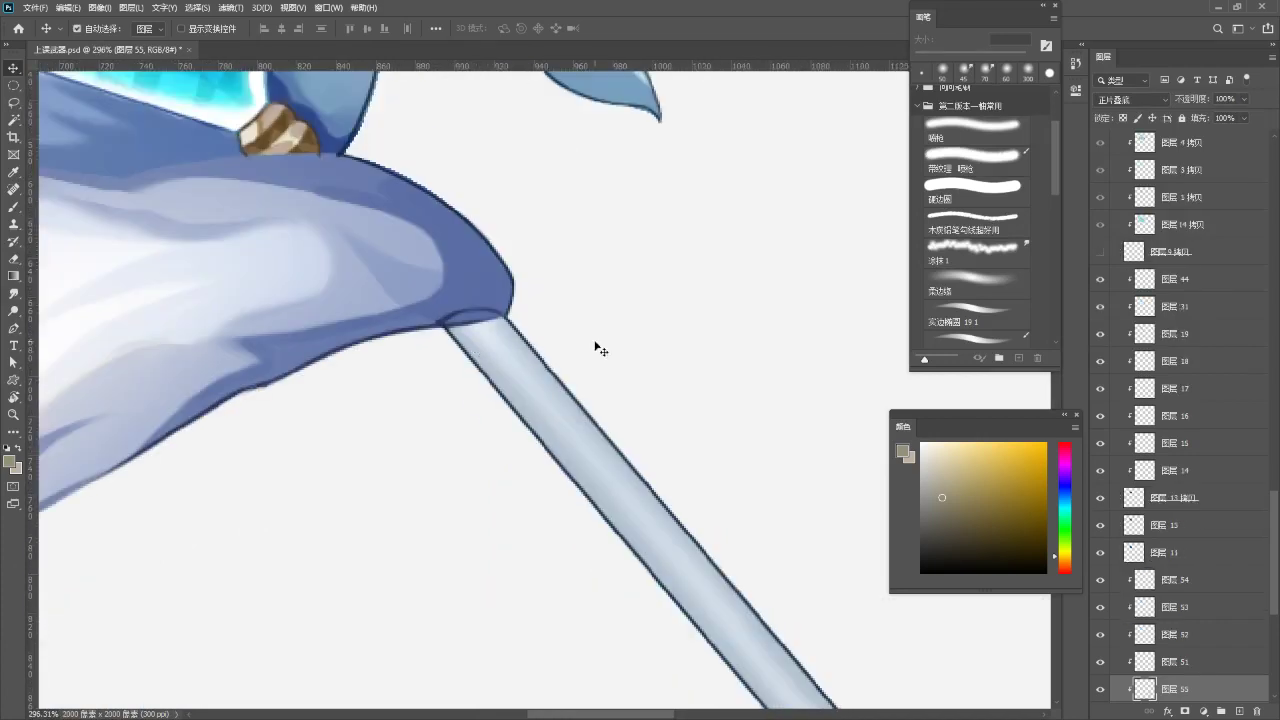
scroll(1215, 609, "down", 1)
left_click(1101, 624)
left_click(1101, 624)
scroll(1148, 612, "down", 3)
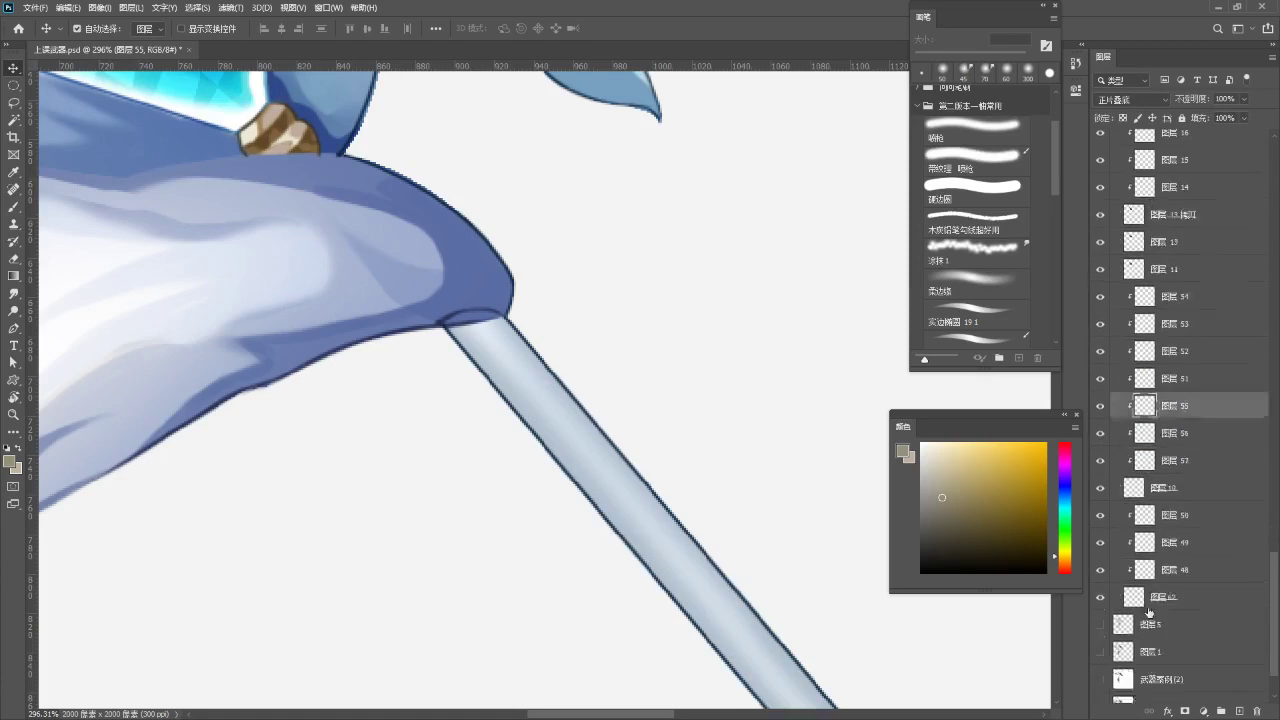
scroll(1149, 612, "up", 1)
- Select layer 56 and erase its stray outline where the top of the shaft meets the fur
key("ctrl")
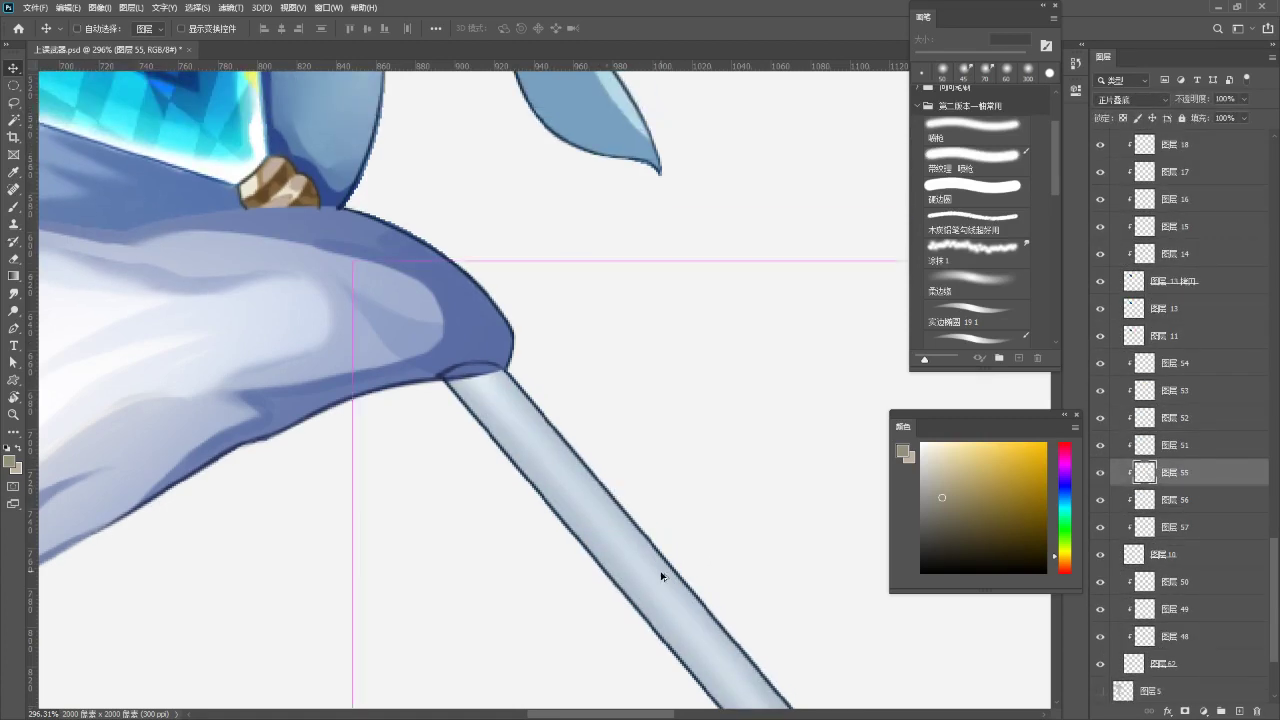
scroll(663, 577, "up", 2)
left_click(630, 512)
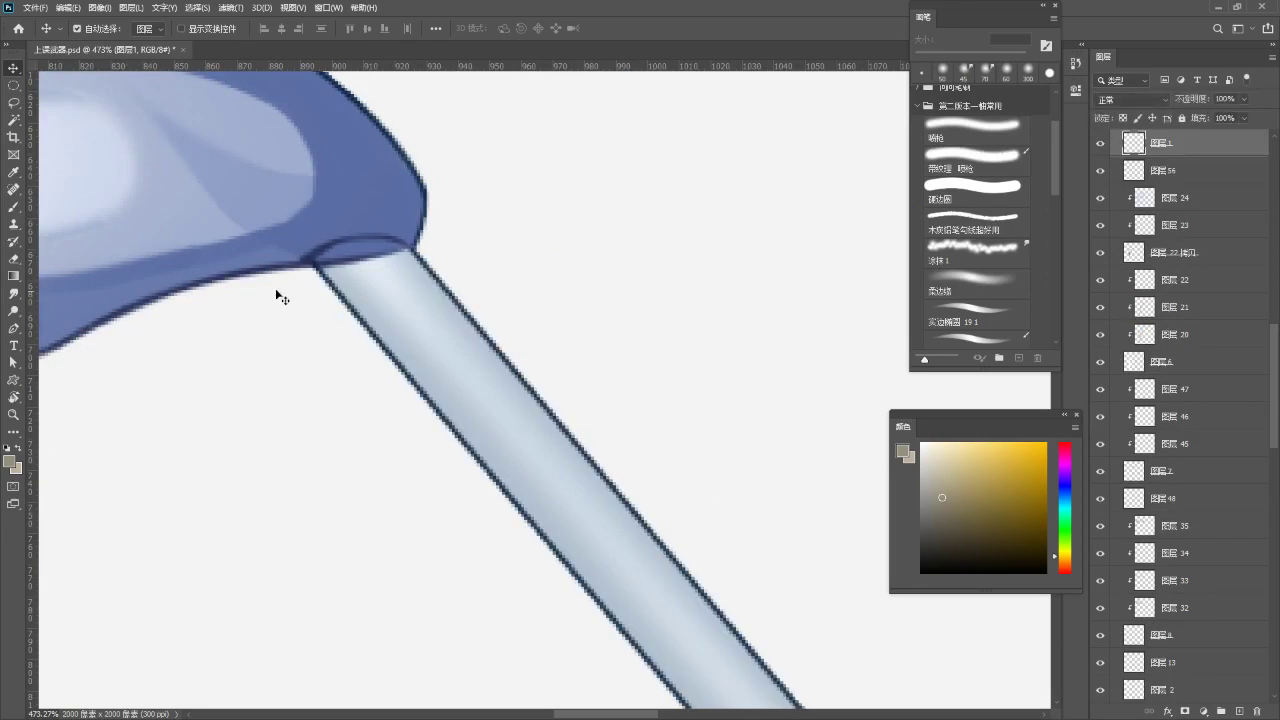
left_click(310, 265)
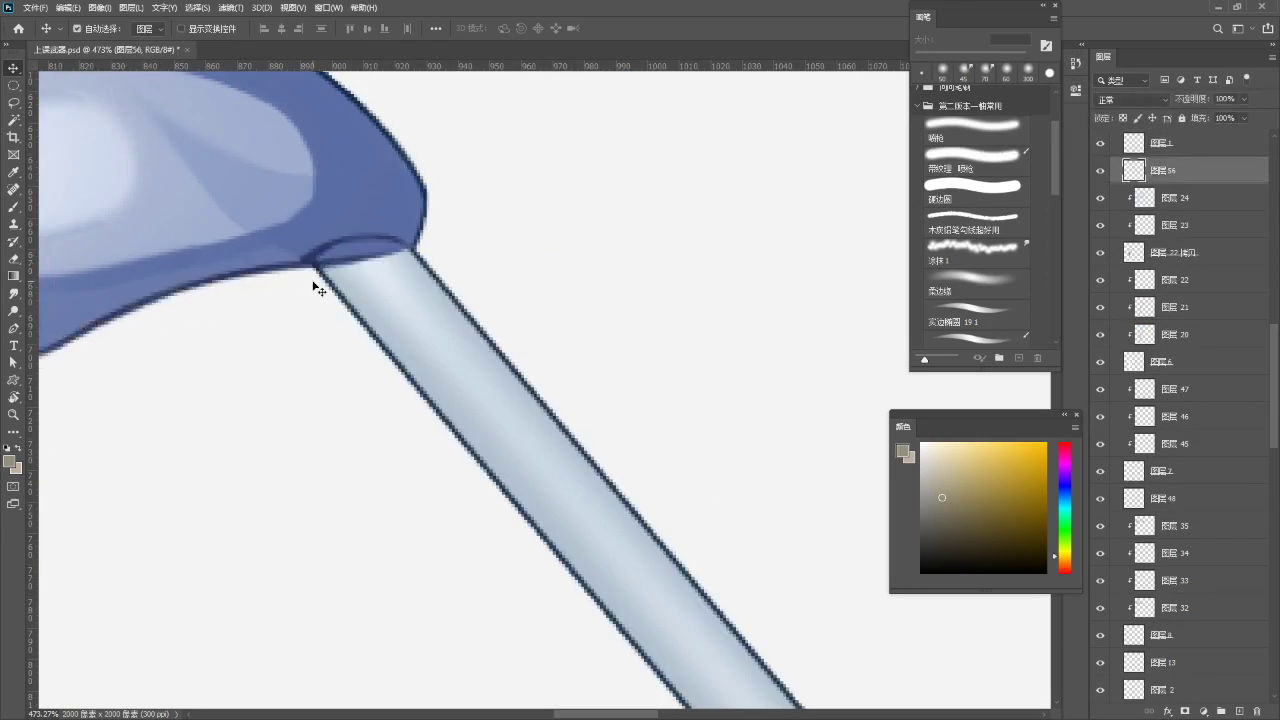
left_click_drag(383, 429, 543, 493)
key("e")
mouse_move(498, 313)
left_mouse_down()
mouse_move(466, 327)
mouse_move(552, 308)
mouse_move(518, 316)
mouse_move(450, 396)
left_mouse_up()
key("z")
- Delete the handwritten 体积 and 材质 notes above the staff and save the document
left_click(533, 333)
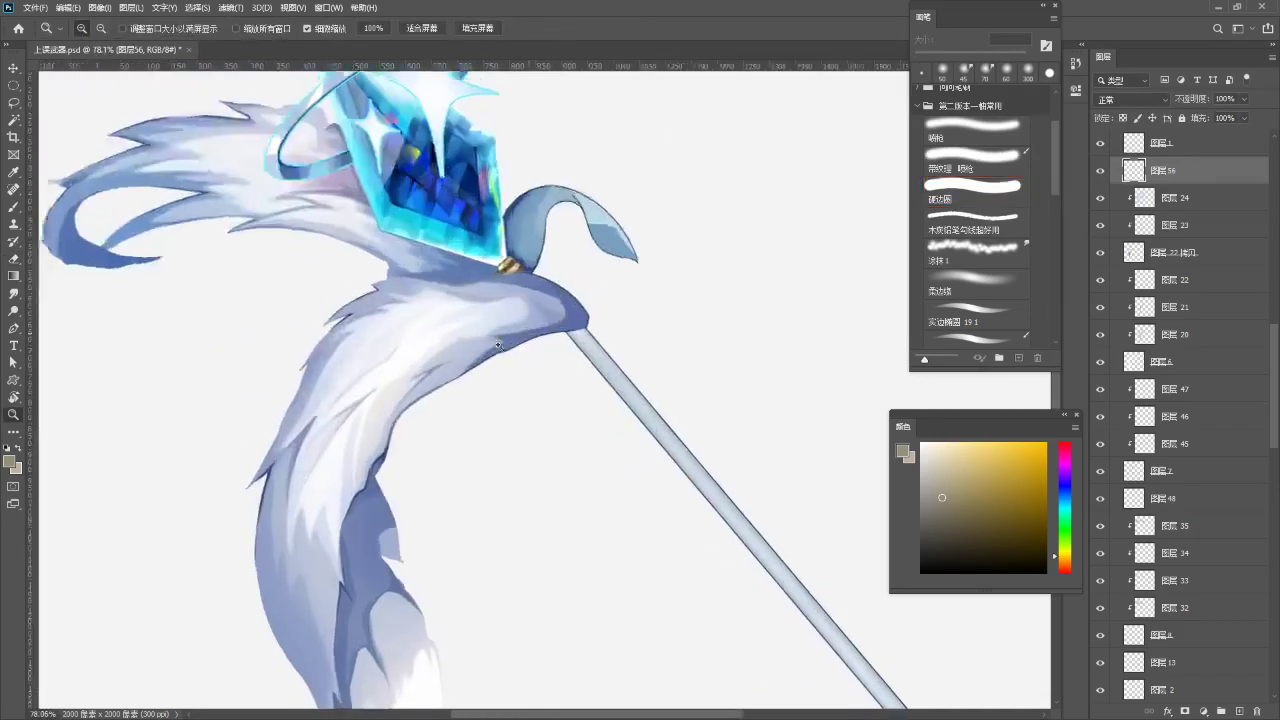
left_click_drag(650, 412, 534, 403)
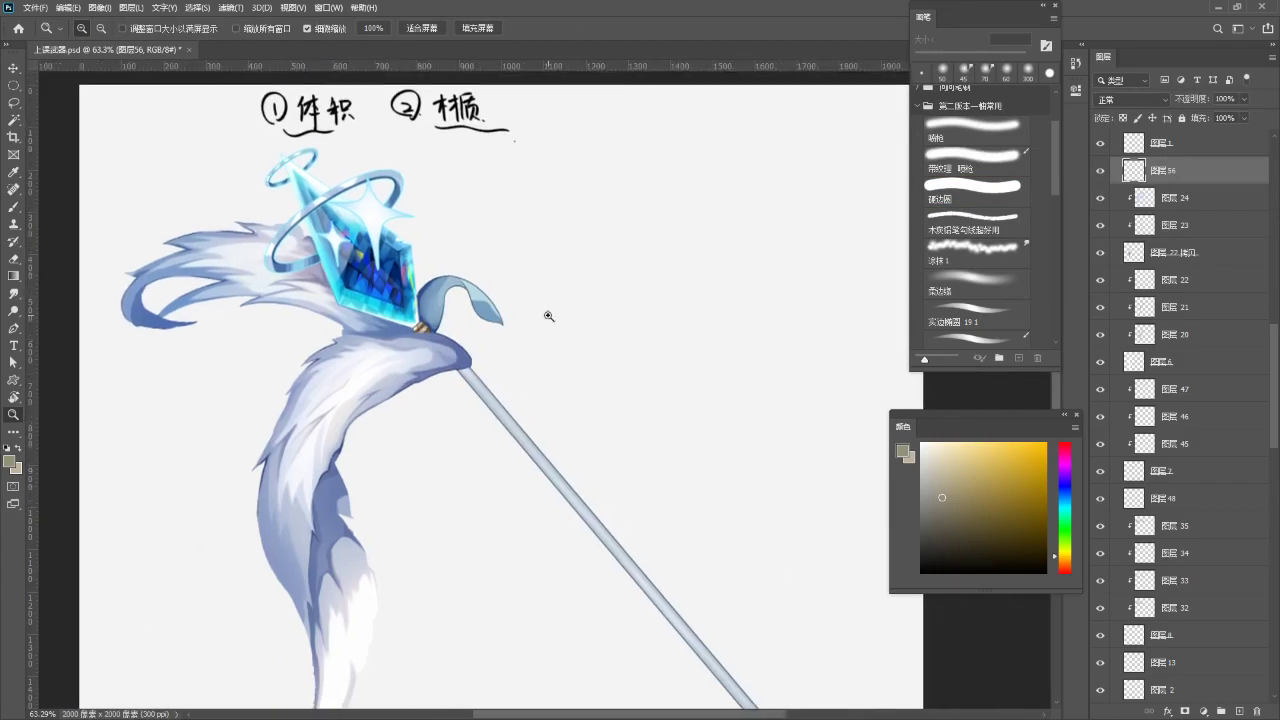
key("v")
mouse_move(450, 310)
left_mouse_down()
mouse_move(438, 311)
mouse_move(449, 311)
left_mouse_up()
left_click_drag(440, 315, 513, 294)
left_click_drag(463, 117, 429, 457)
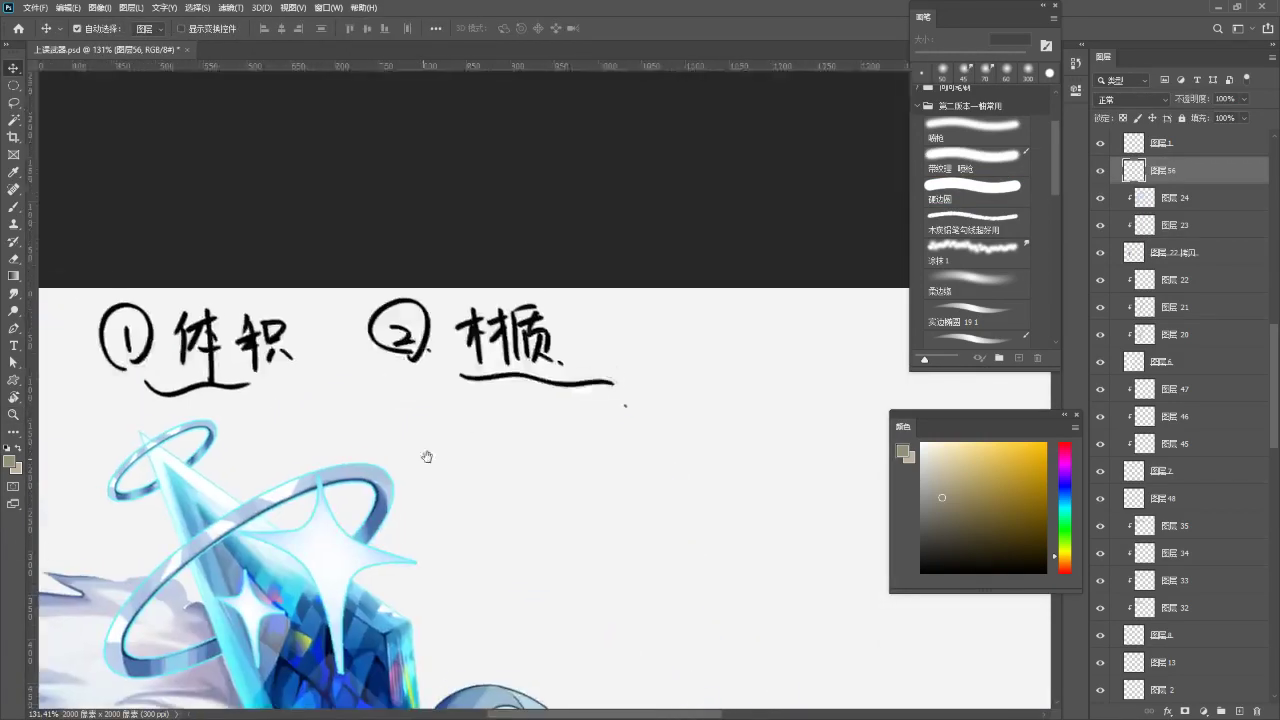
left_click(519, 380)
key("Delete")
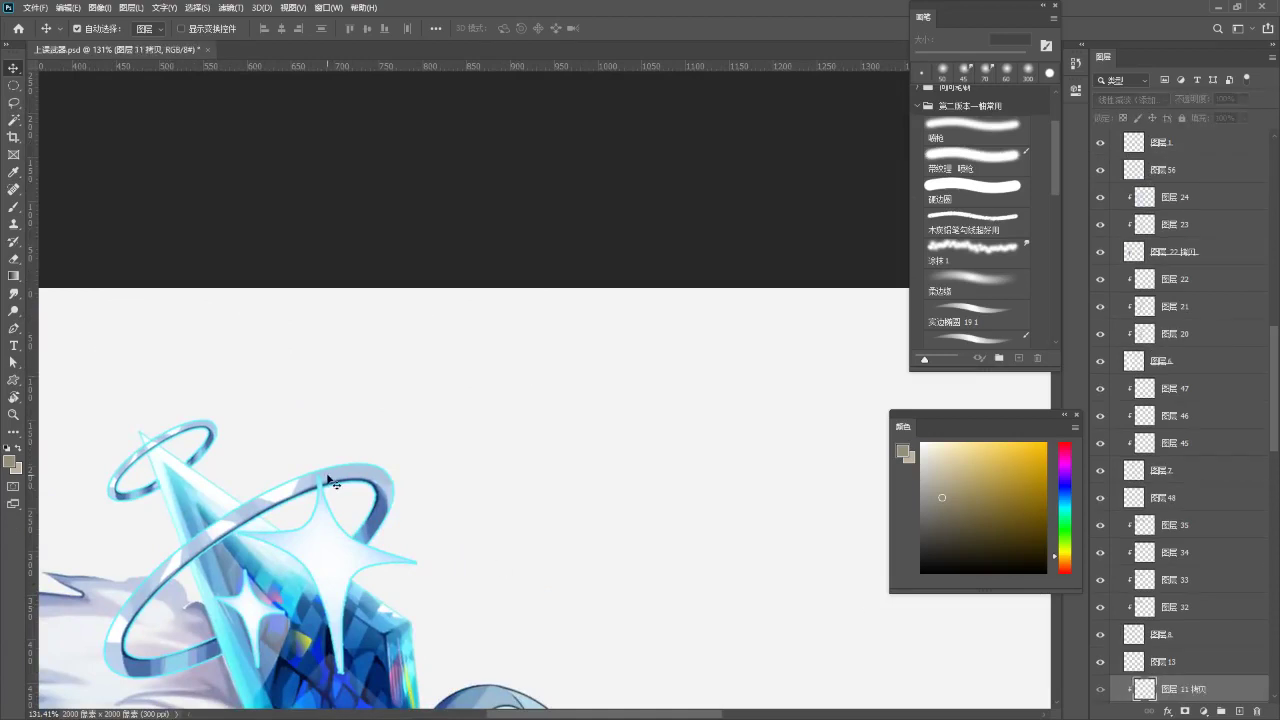
scroll(371, 317, "down", 6)
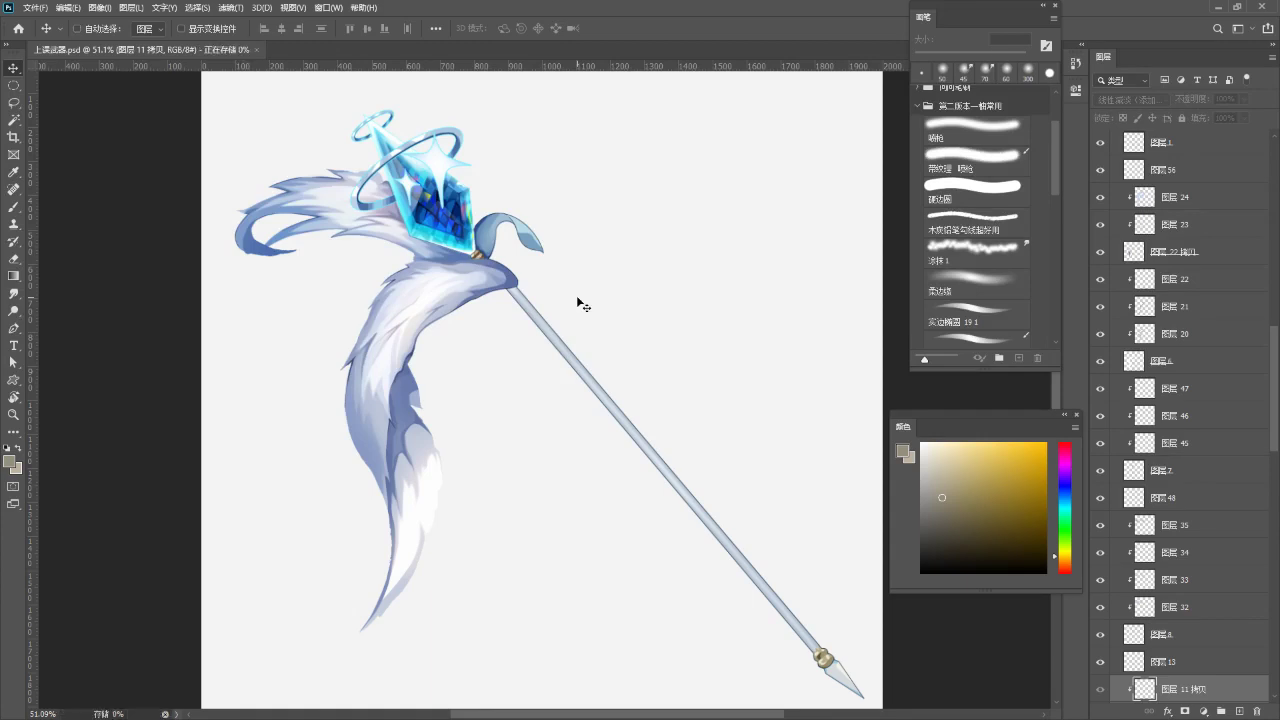
- Hide the light grey backdrop layer 图层2 to show the white background, and clear the layer selection
scroll(576, 295, "down", 4)
scroll(577, 300, "up", 3)
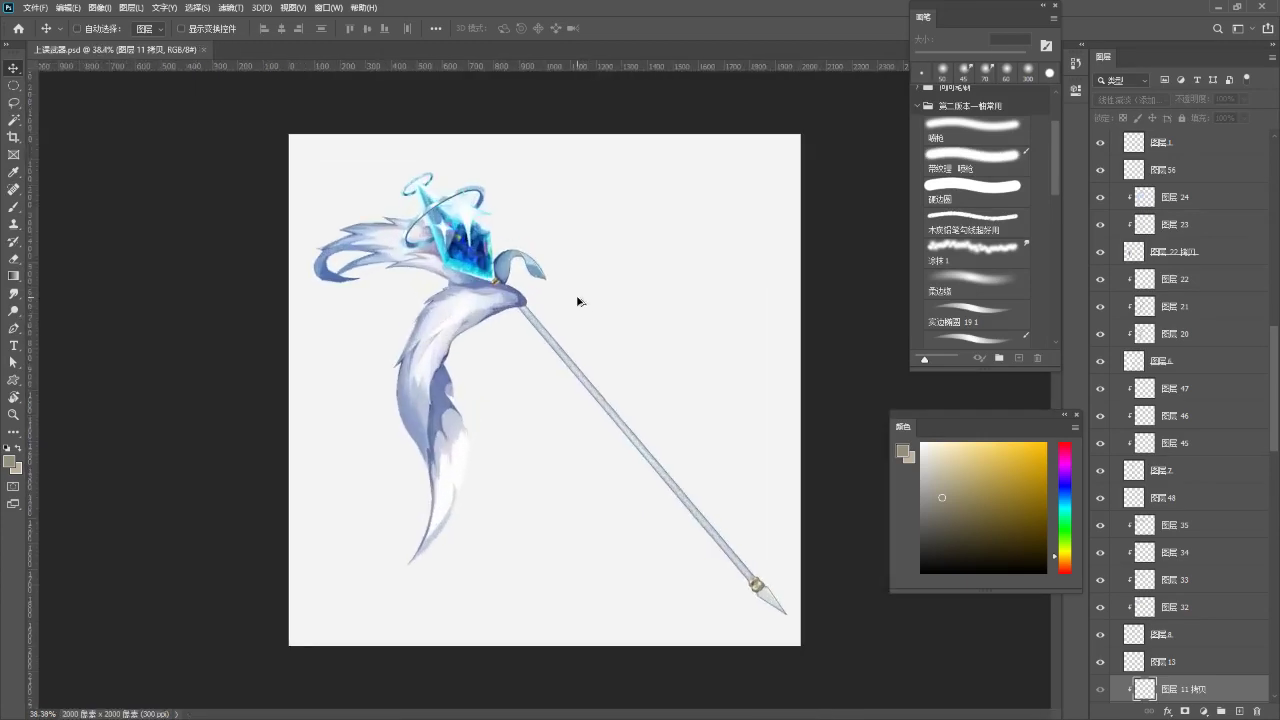
scroll(577, 300, "up", 1)
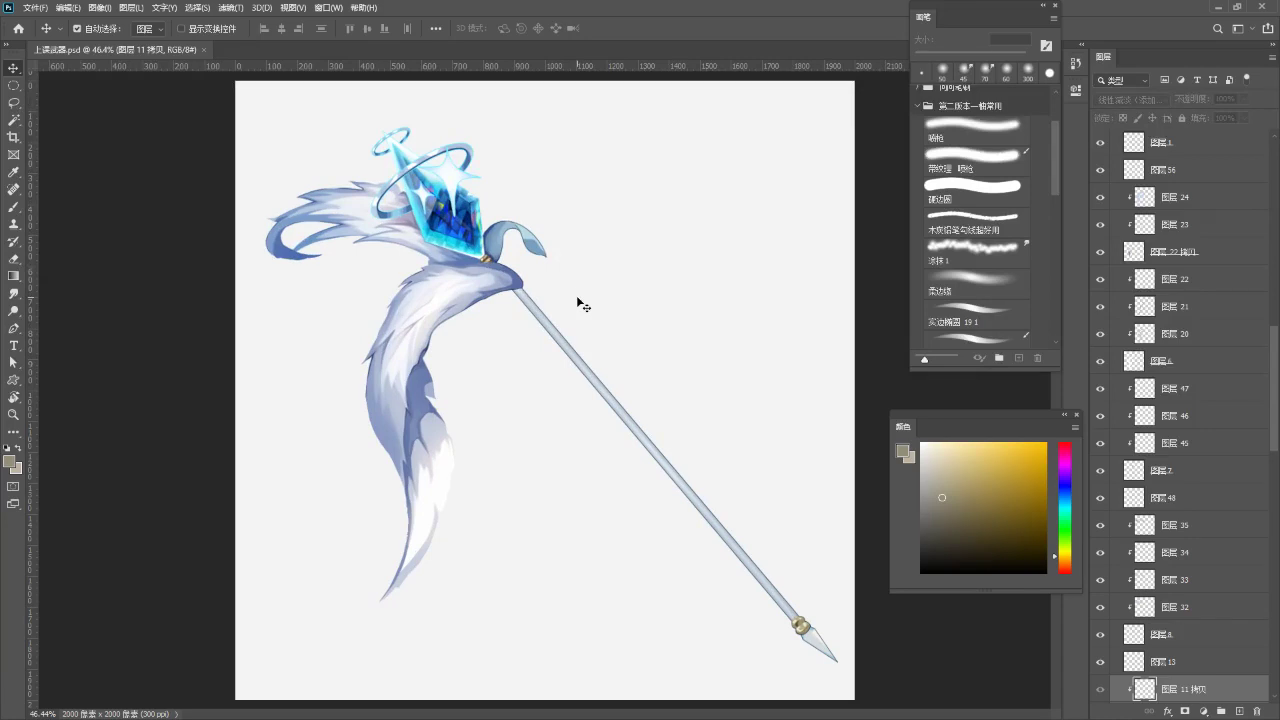
key("ctrl")
key("space")
left_click(573, 560)
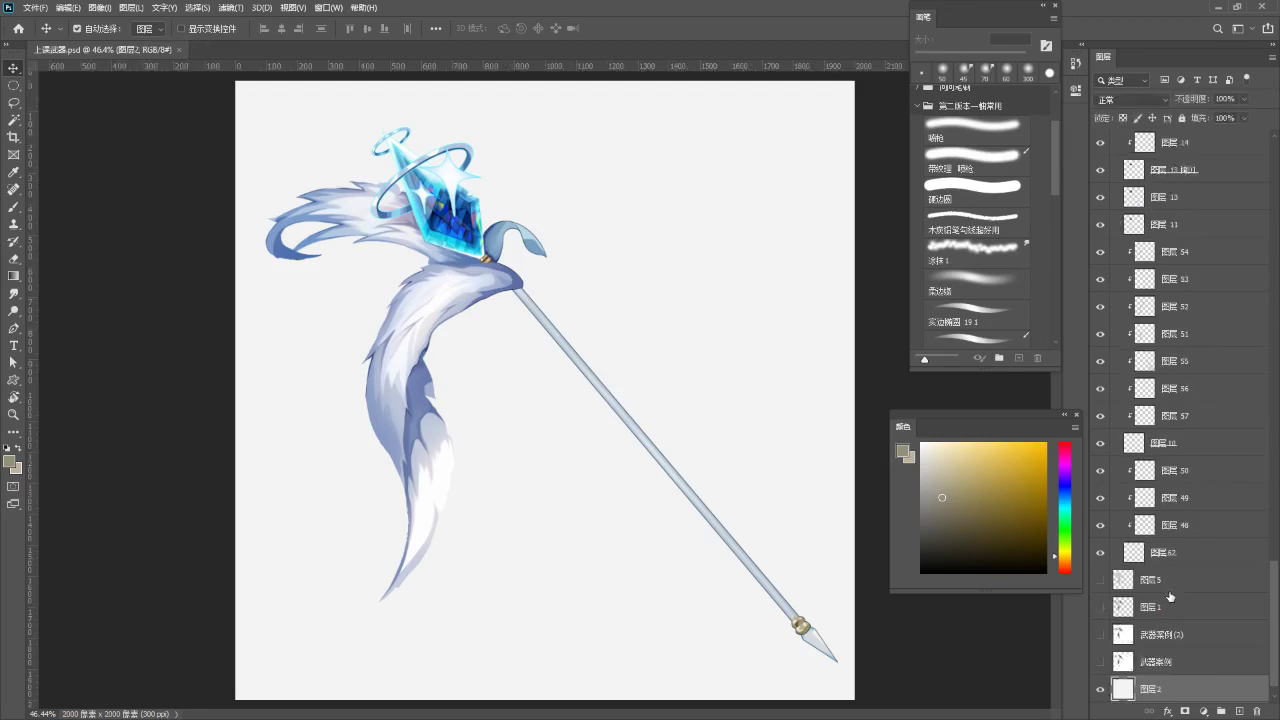
left_click(1101, 664)
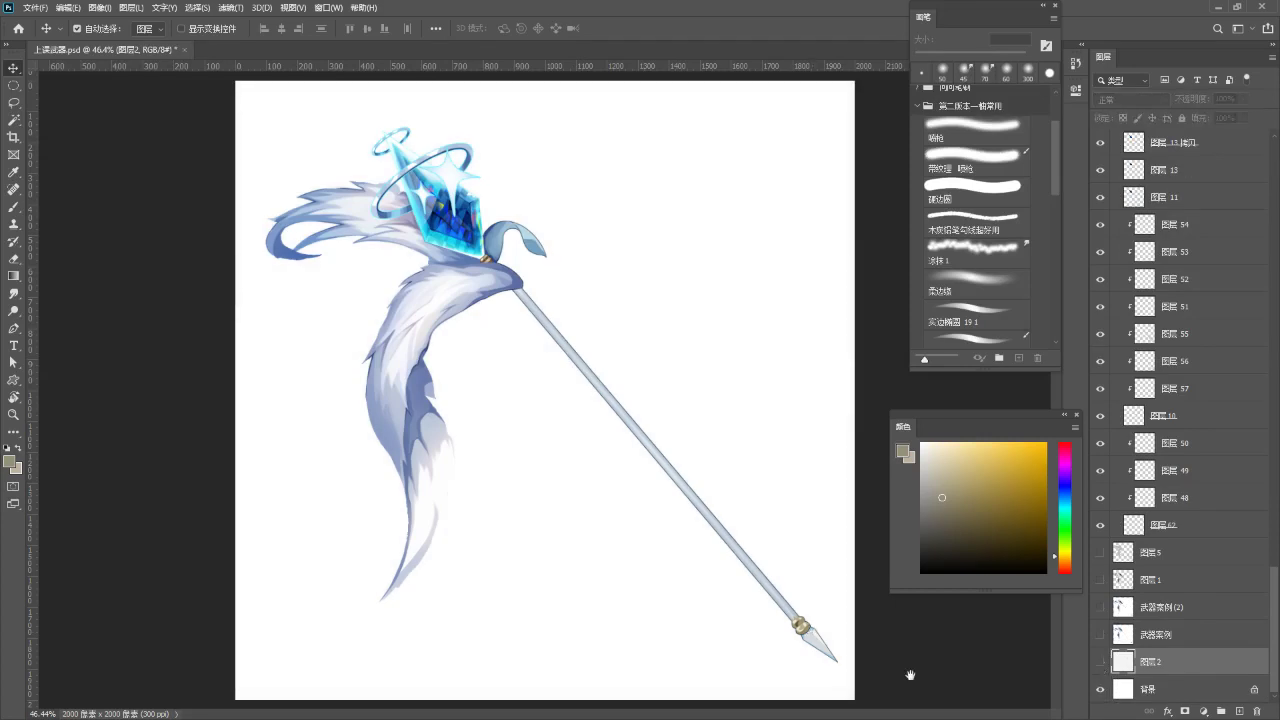
left_click(1101, 664)
left_click(1101, 664)
left_click(1101, 664)
left_click(1101, 664)
left_click(213, 564)
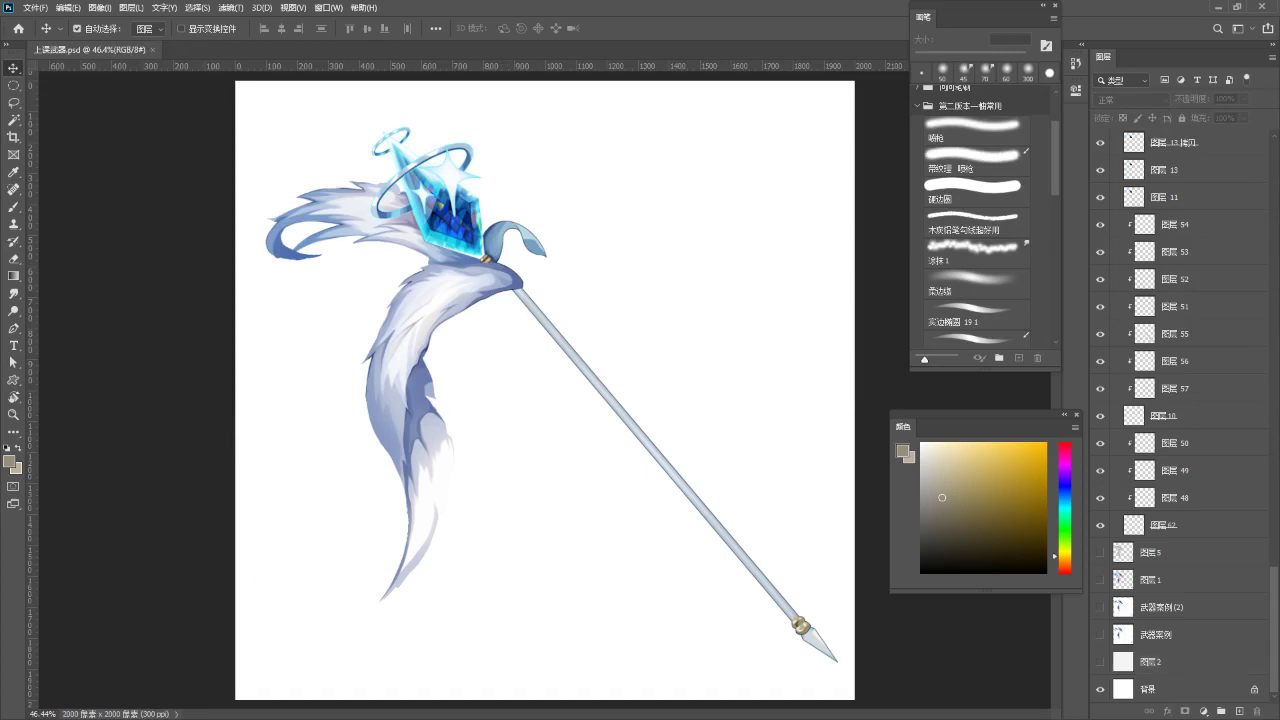
- Create a new 2500 × 2500 px RGB document at 300 ppi with a white background
scroll(1180, 400, "up", 10)
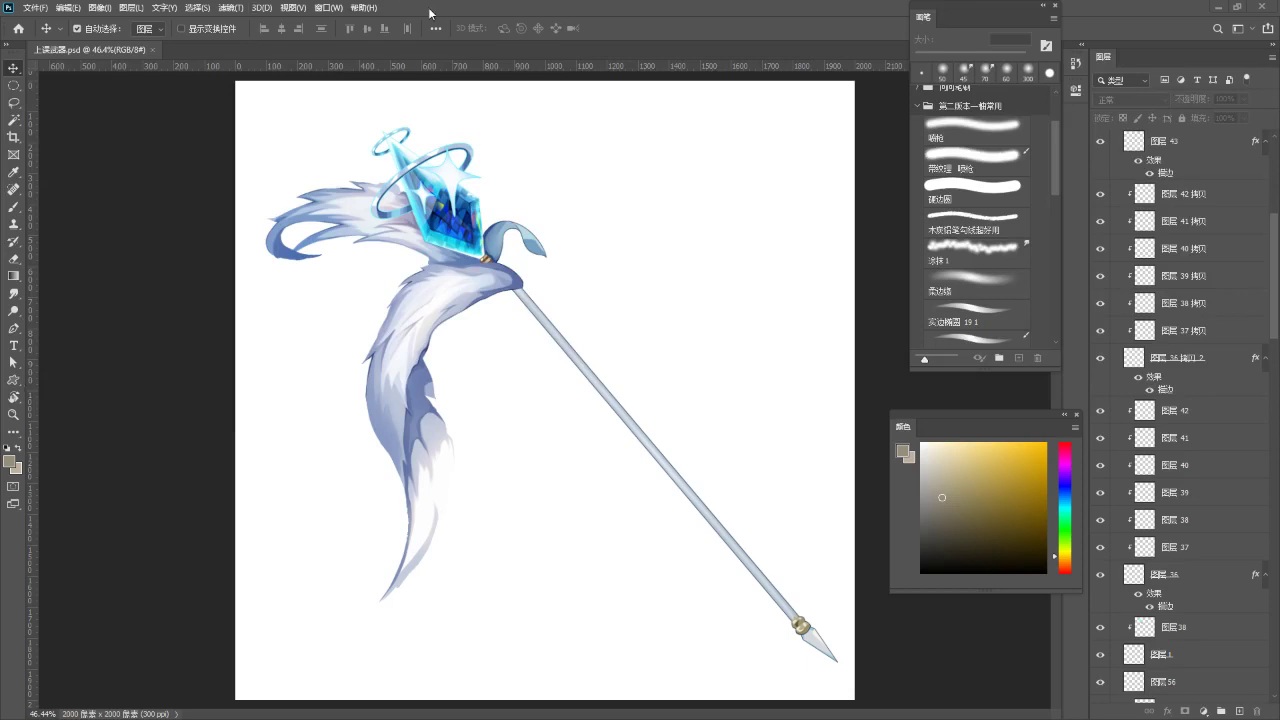
scroll(519, 603, "down", 3)
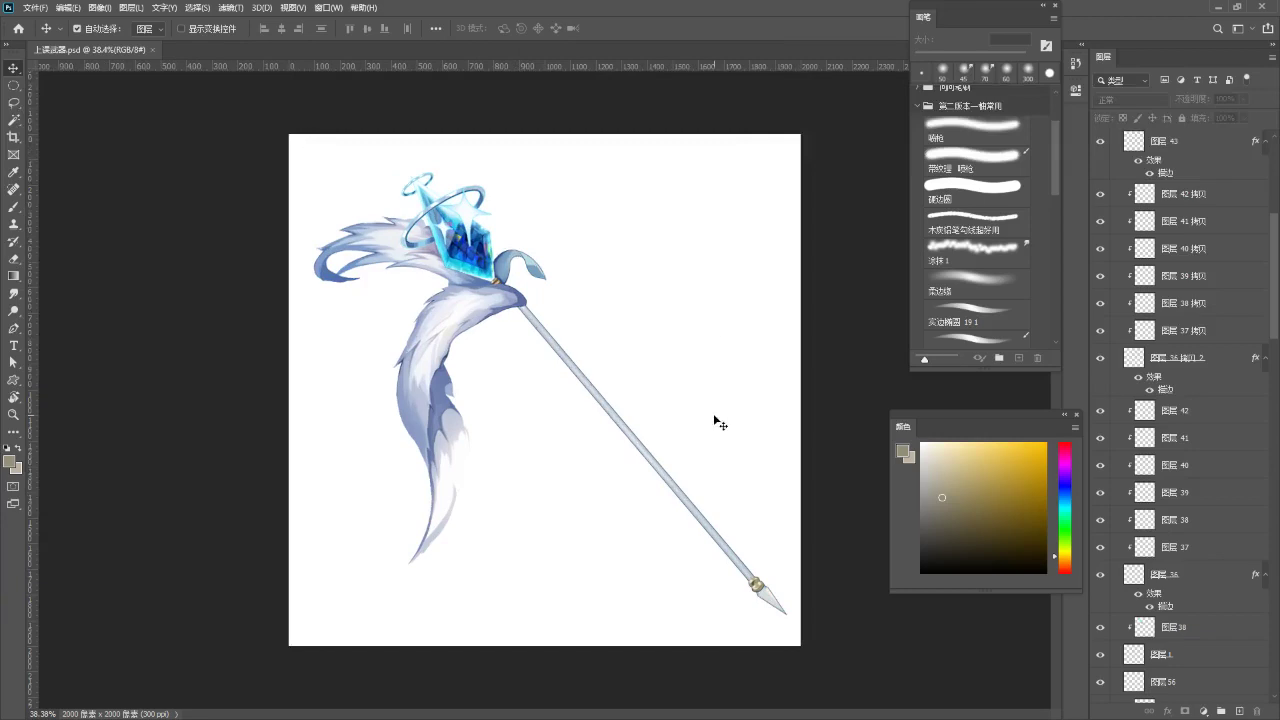
key("ctrl+n")
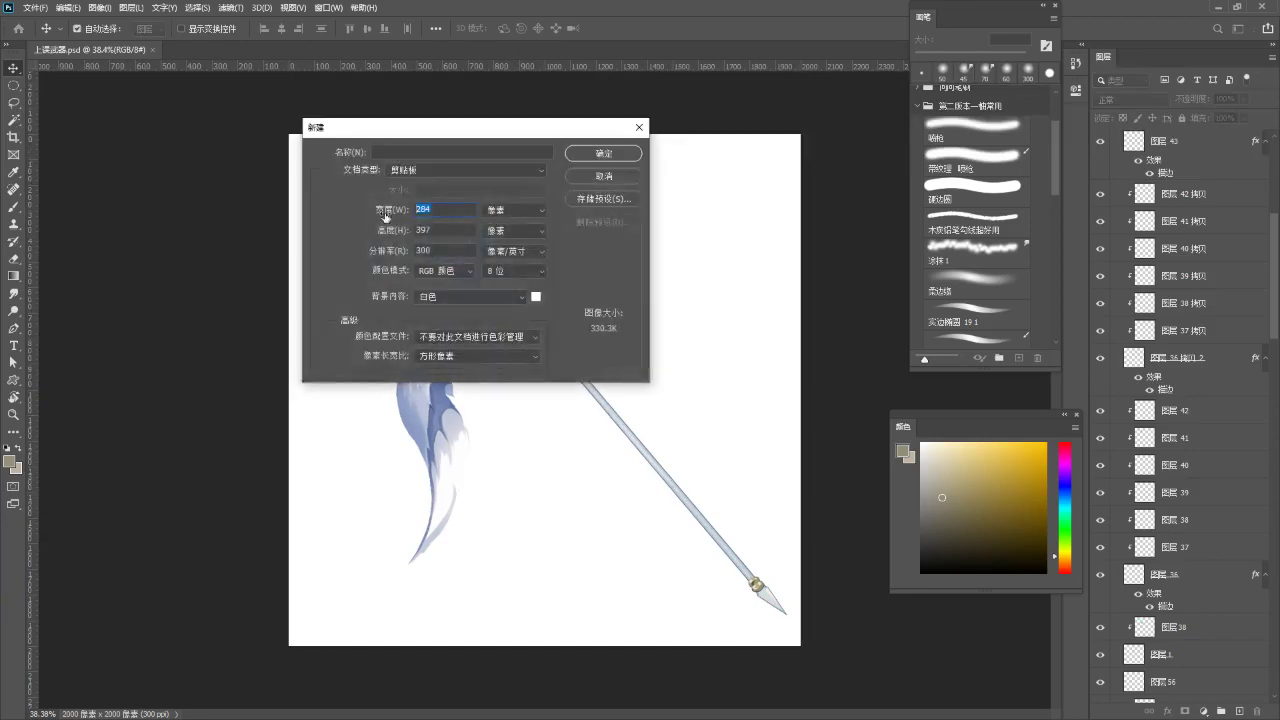
type("25002500")
key("Return")
- In the staff document, move layer 4 below the hidden layer 36 copy and group all visible staff layers
left_click(104, 53)
left_click(1100, 374)
left_click(1100, 376)
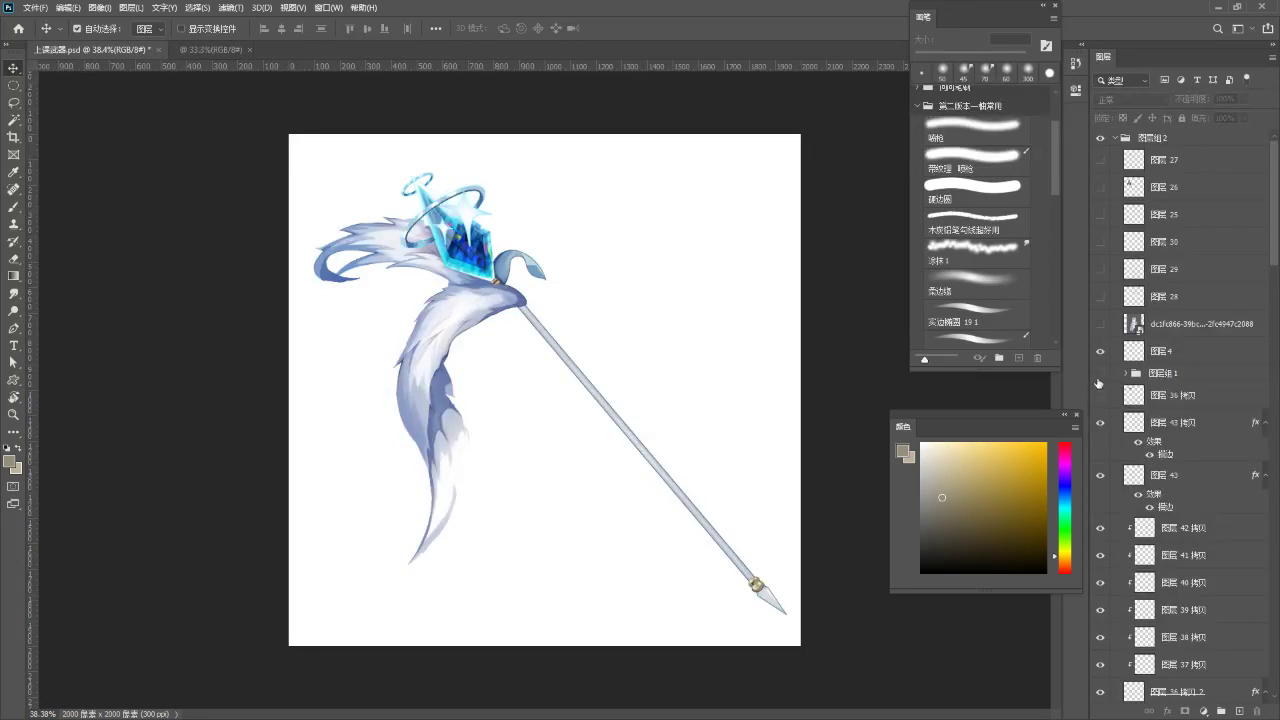
left_click_drag(1155, 355, 1170, 408)
scroll(1193, 390, "down", 5)
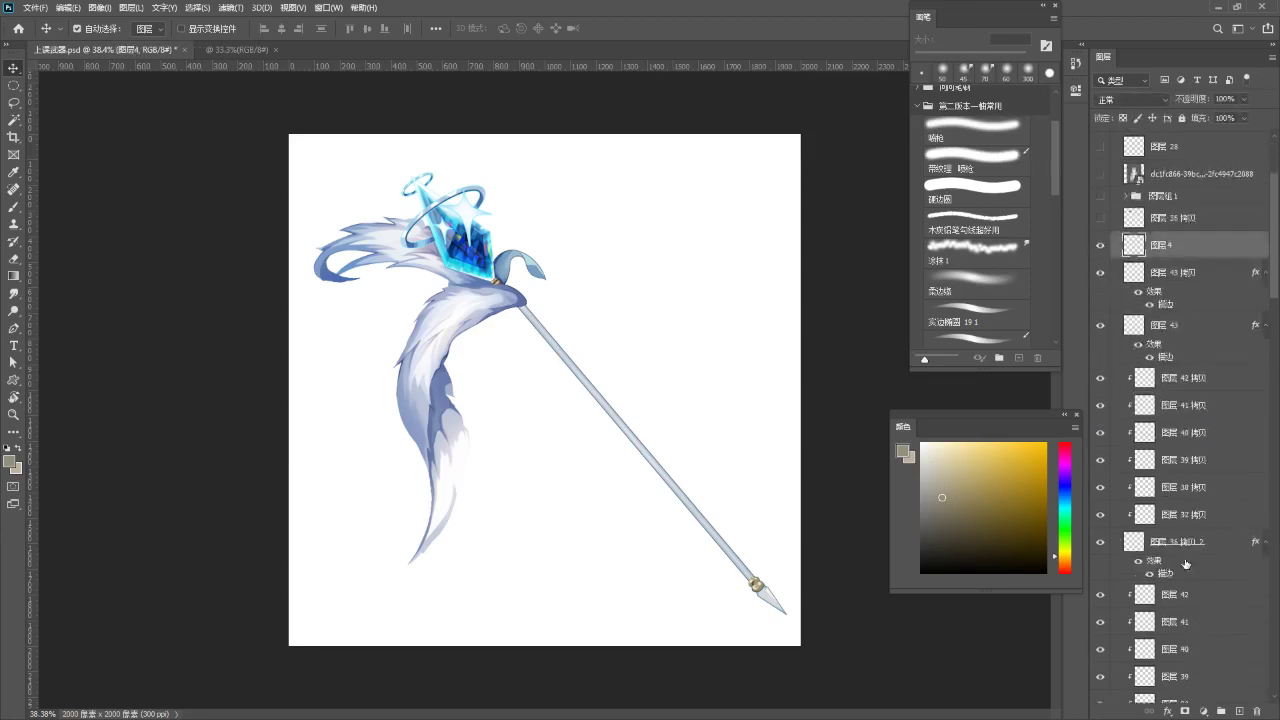
left_click_drag(1276, 336, 1263, 682)
left_click(1223, 536, "shift")
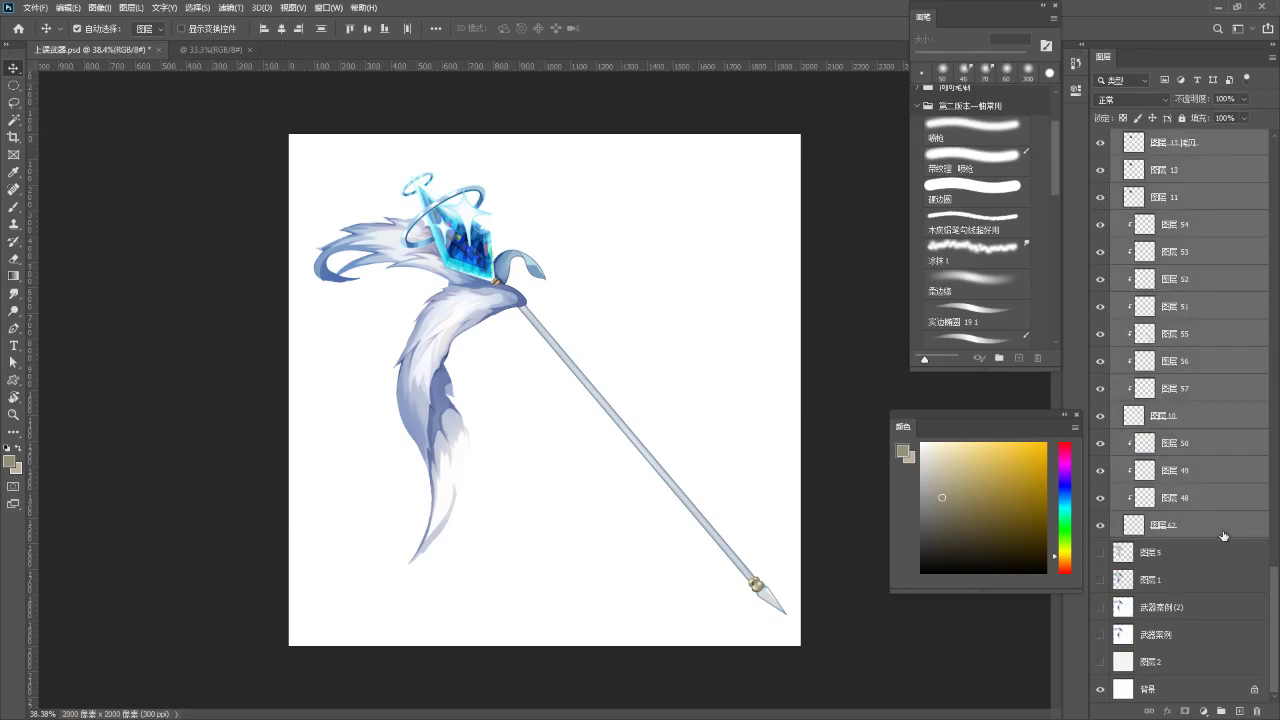
key("ctrl+g")
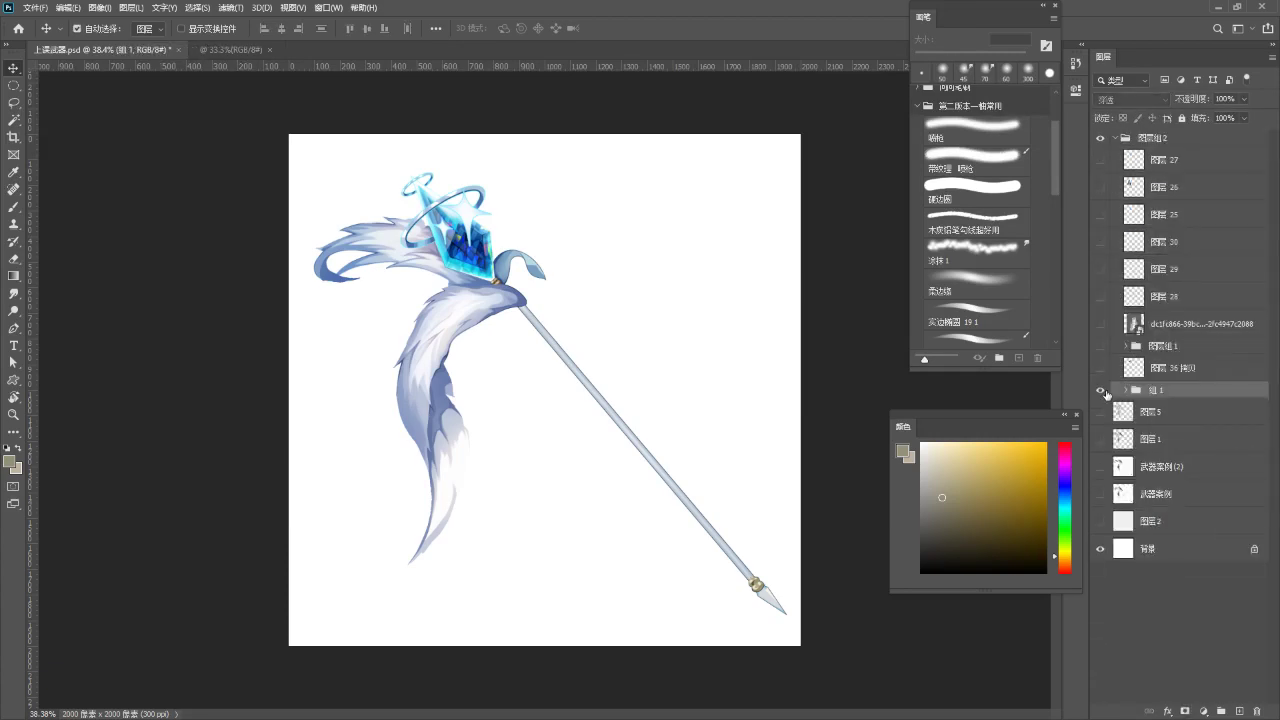
- Copy the staff group into the new document as one merged layer and rotate it clockwise so the shaft stands steeper
left_click_drag(1161, 392, 737, 557)
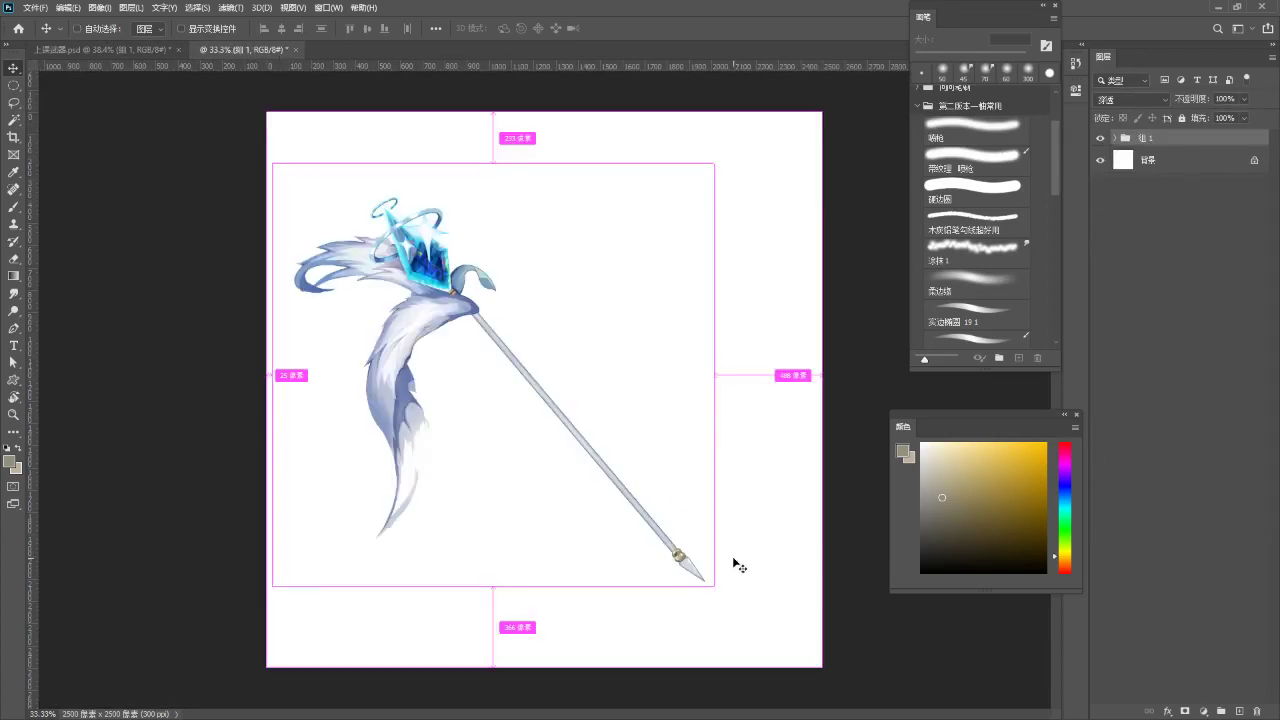
key("ctrl+minus")
key("ctrl+t")
left_click_drag(757, 505, 706, 578)
left_click_drag(412, 203, 405, 190)
left_click_drag(598, 574, 610, 586)
key("Return")
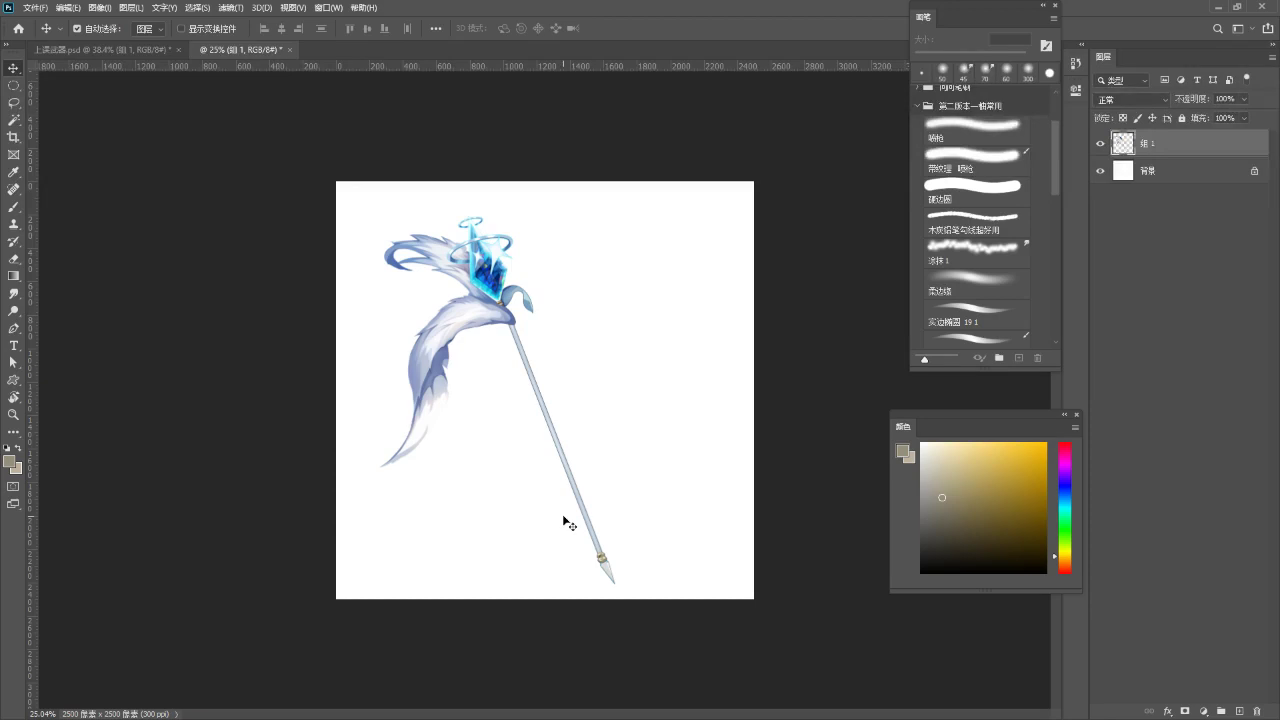
- Crop the canvas to a portrait format of about 1695 × 2724 px, narrowing its sides and extending it above and below the staff
key("c")
left_click_drag(332, 376, 346, 382)
left_click_drag(740, 382, 690, 382)
left_click_drag(557, 600, 560, 611)
left_click_drag(563, 169, 561, 156)
left_click(707, 29)
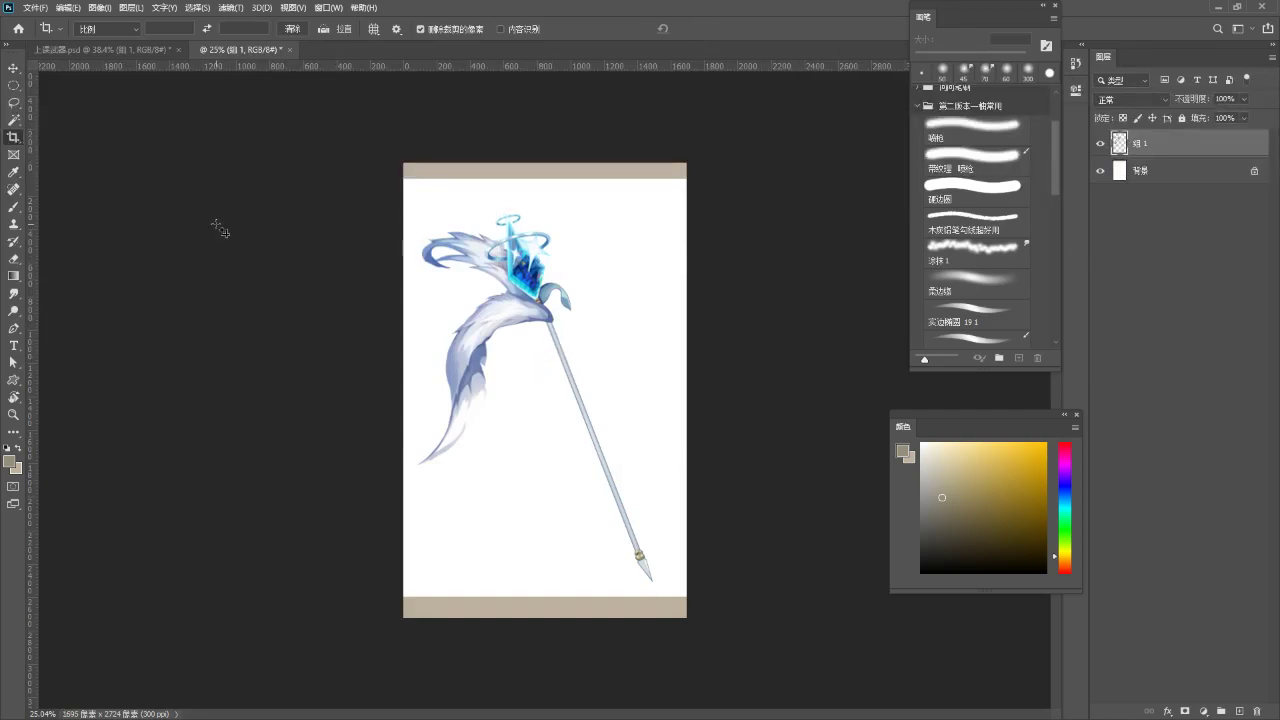
- Fill the background layer with white so it covers the beige bands above and below the staff
left_click(1191, 180)
left_click(1191, 181)
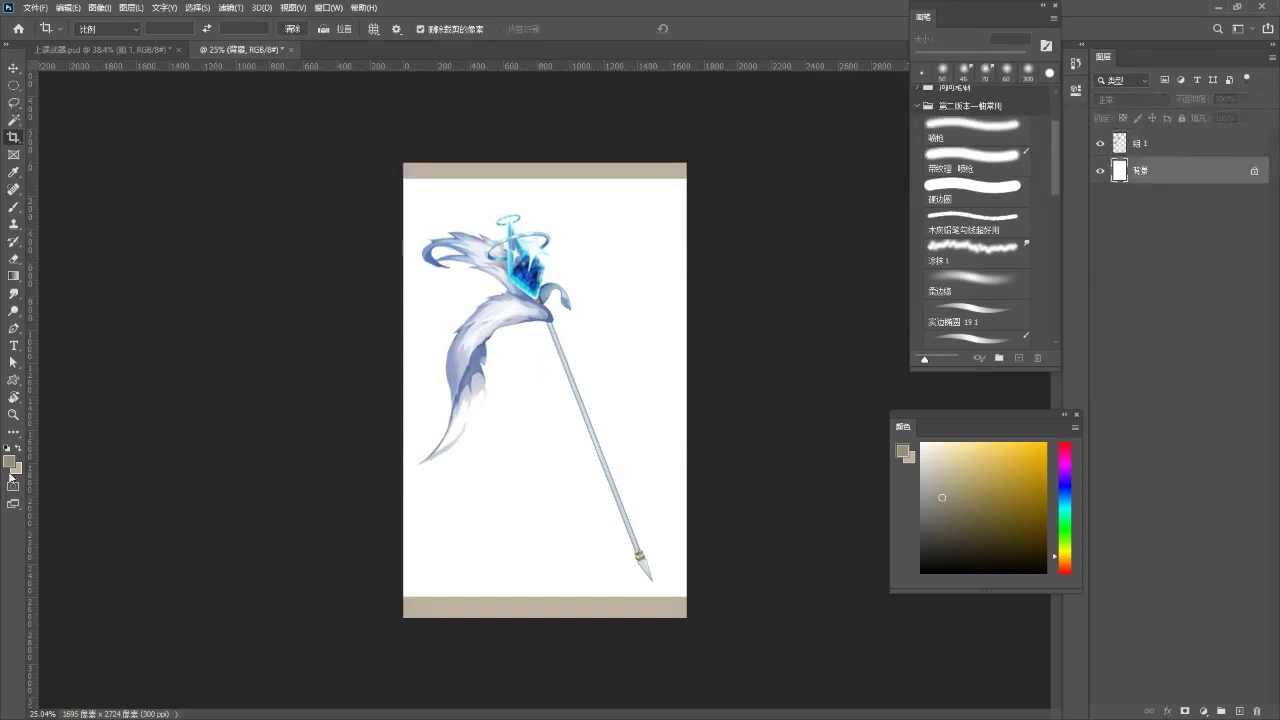
key("d")
key("x")
key("alt+BackSpace")
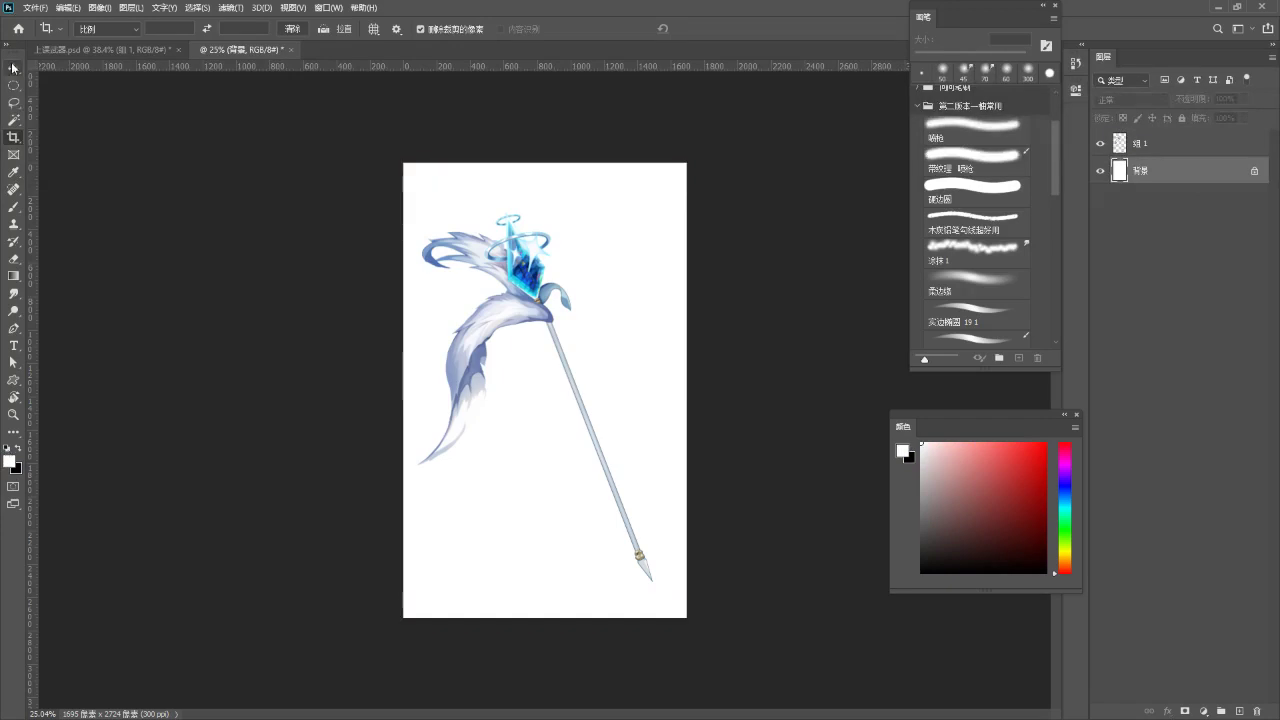
key("v")
left_click(336, 437)
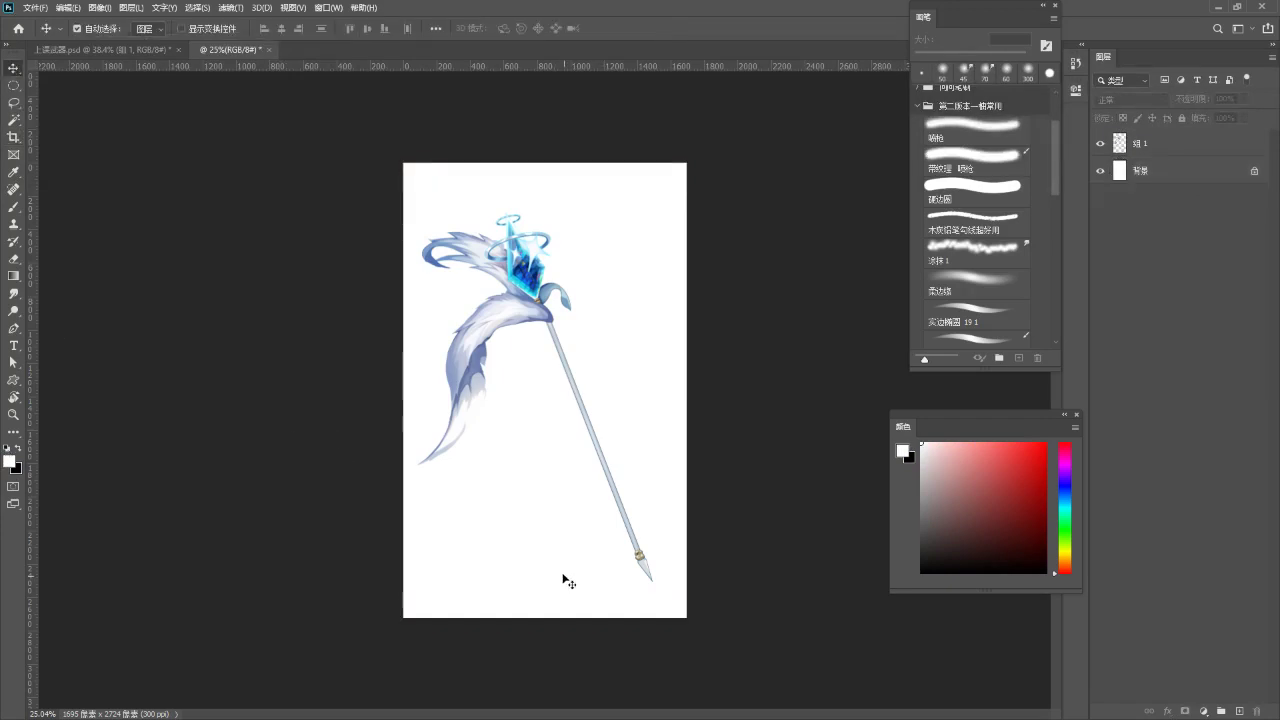
- Reset the colours to default black and white, and crop the canvas wider on its left side to about 1743 × 2724 px
key("c")
left_click_drag(403, 390, 396, 387)
key("ctrl+z")
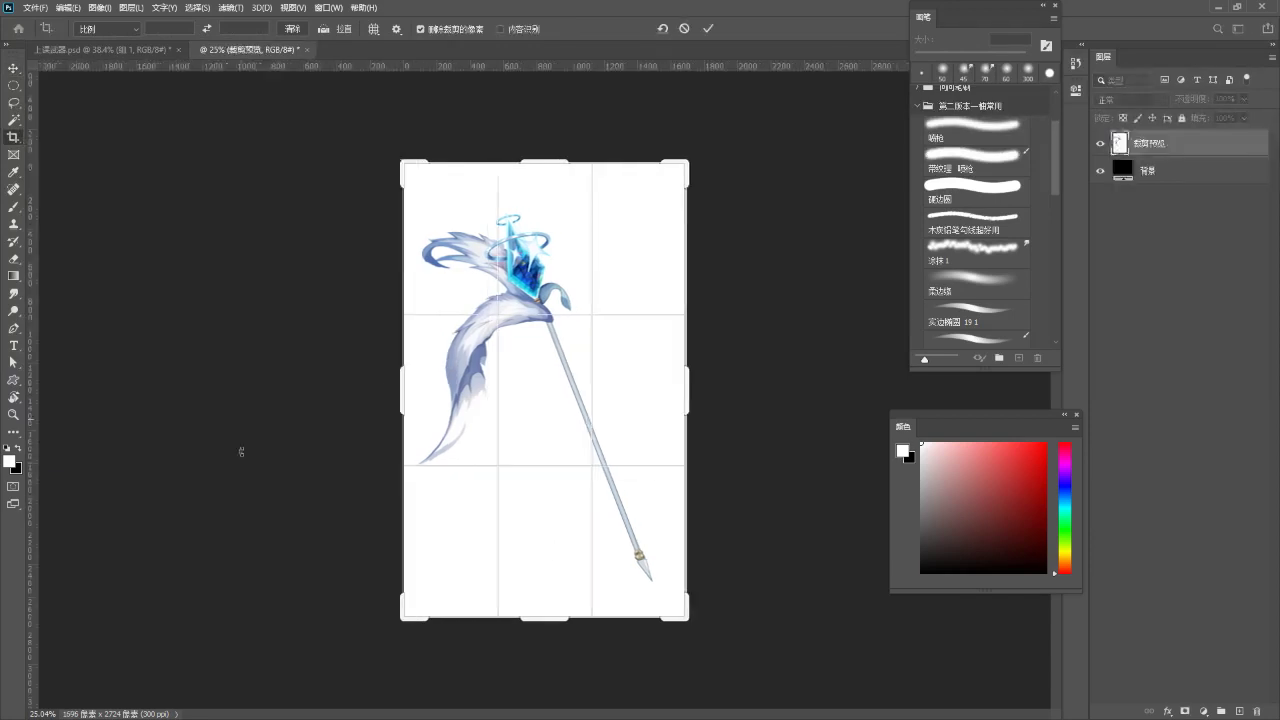
left_click(7, 449)
mouse_move(404, 403)
left_mouse_down()
mouse_move(392, 380)
mouse_move(395, 399)
left_mouse_up()
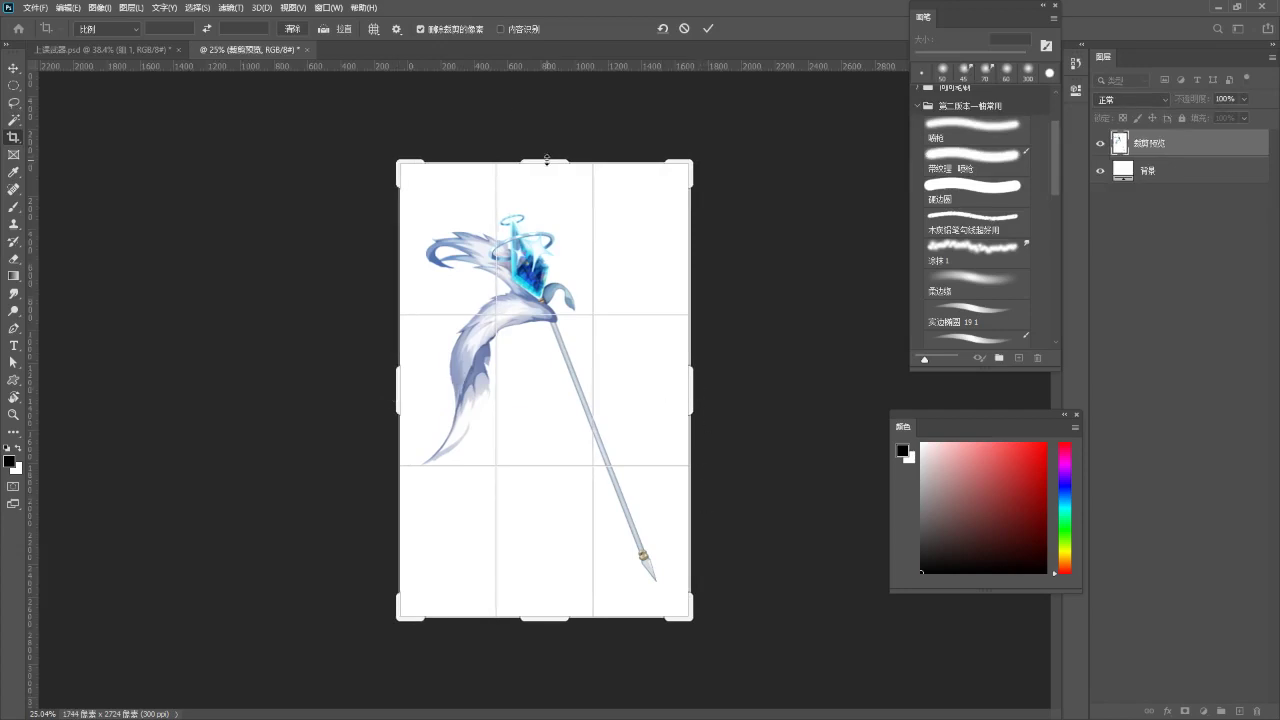
left_click(706, 29)
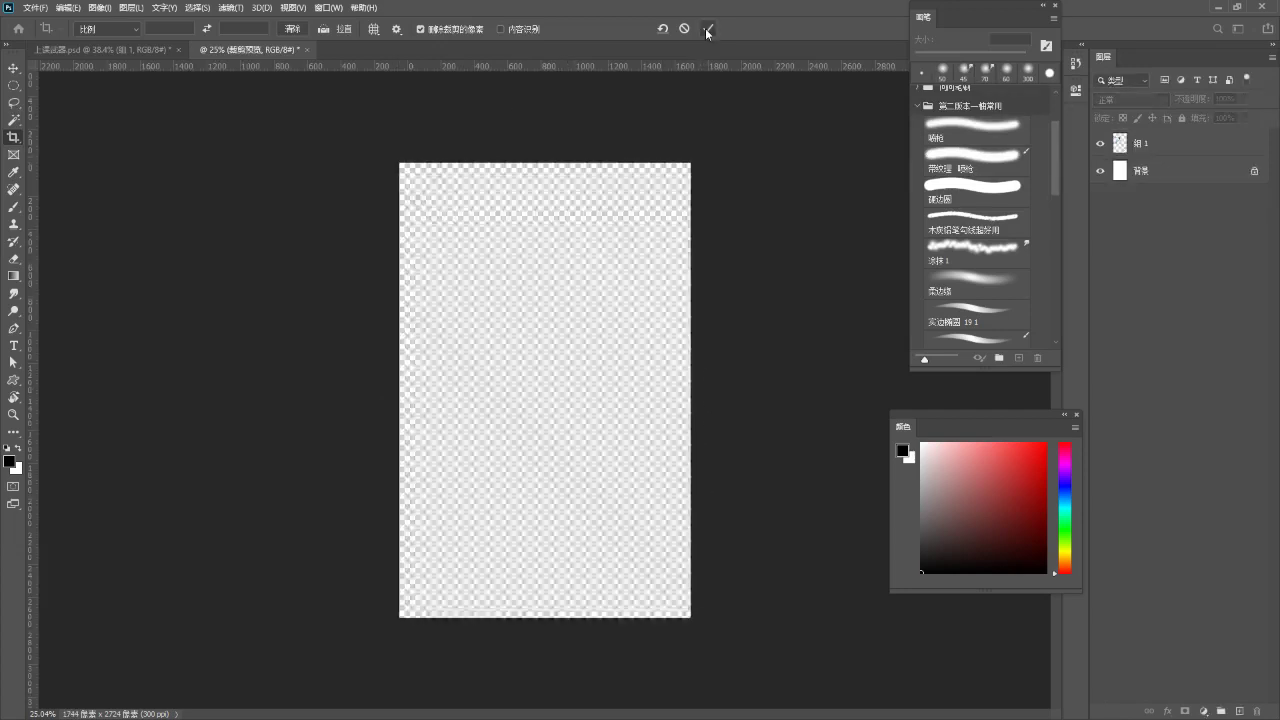
- Add a new layer directly above the background and fill it with black
left_click(1180, 171)
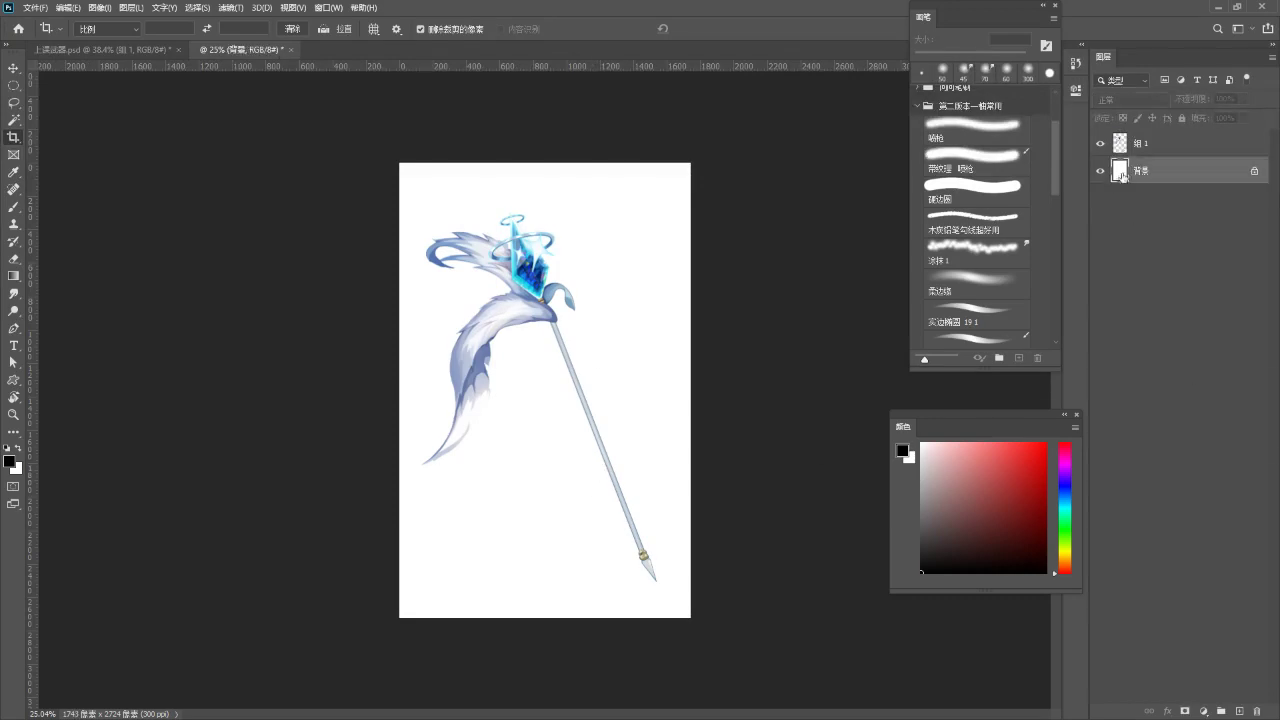
left_click(1239, 711)
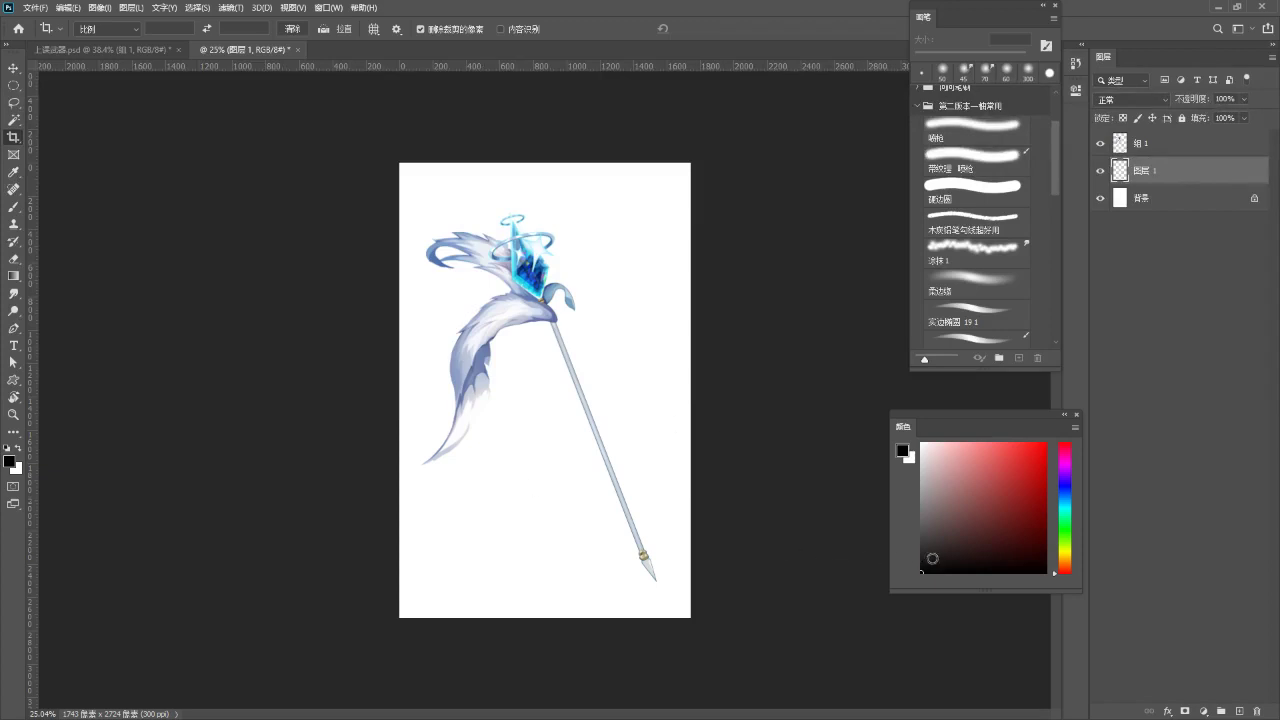
key("alt+BackSpace")
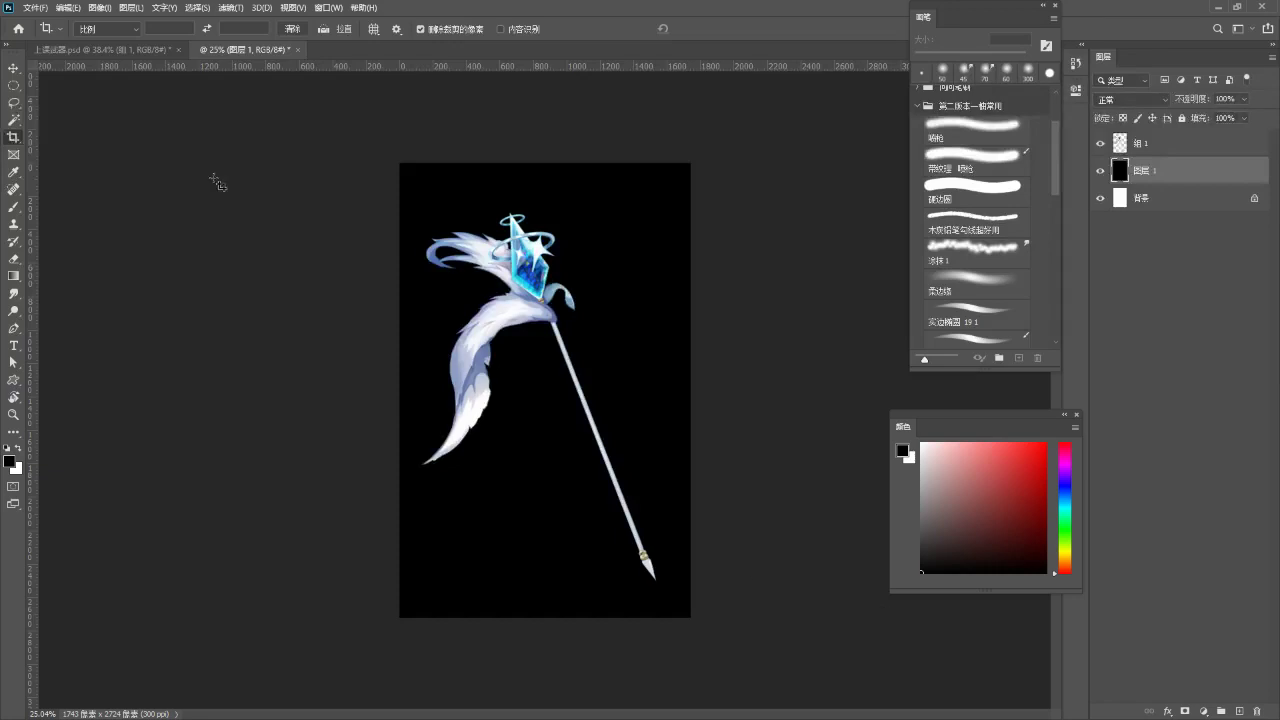
left_click(14, 68)
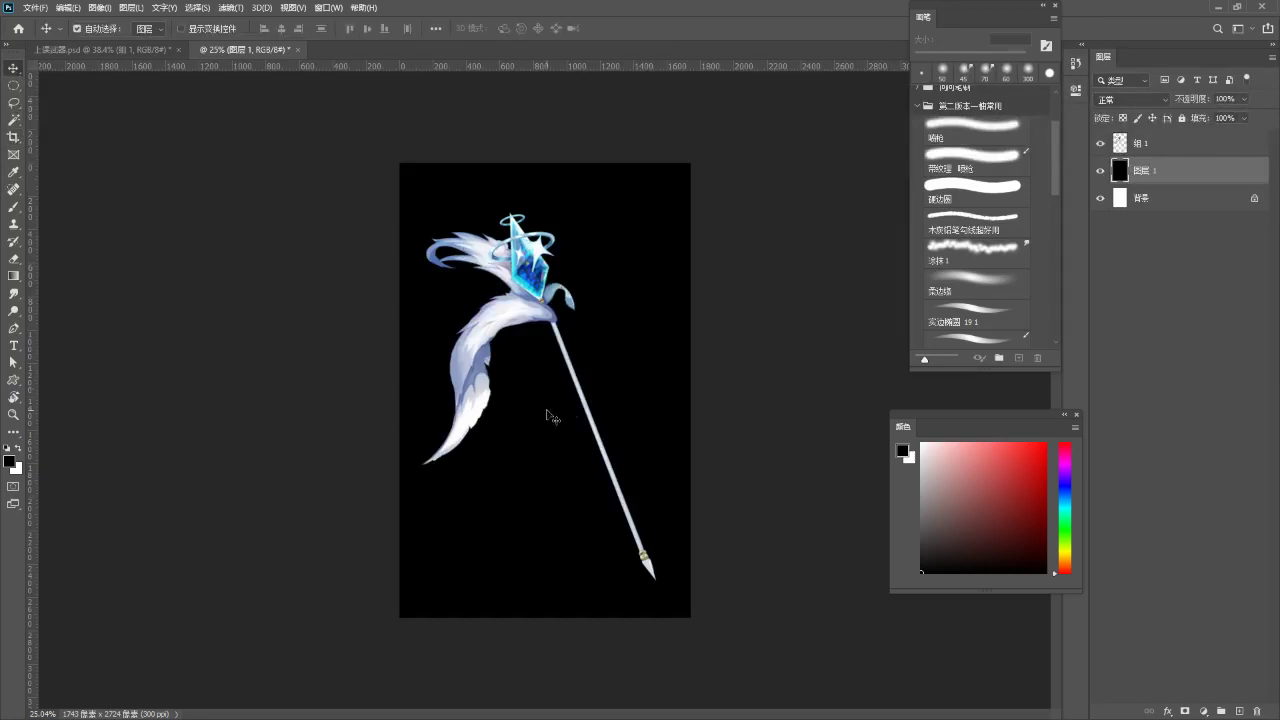
key("b")
key("alt+bracketright")
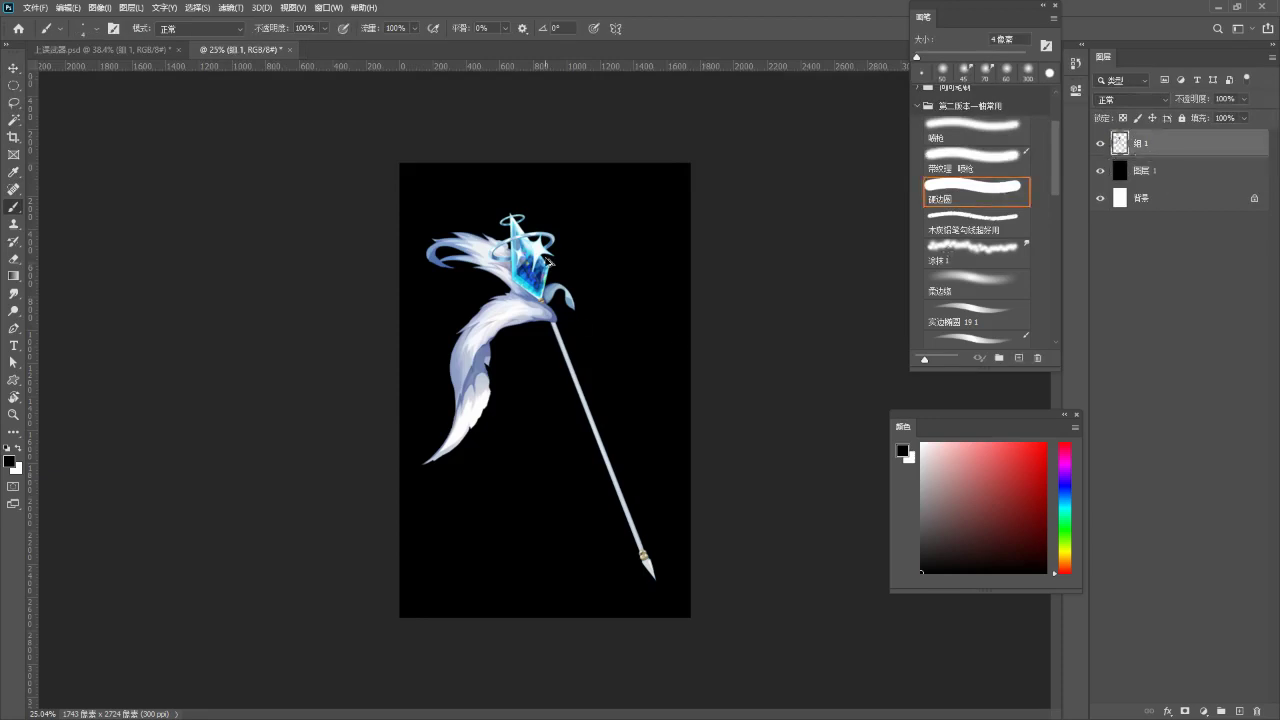
scroll(575, 328, "up", 3)
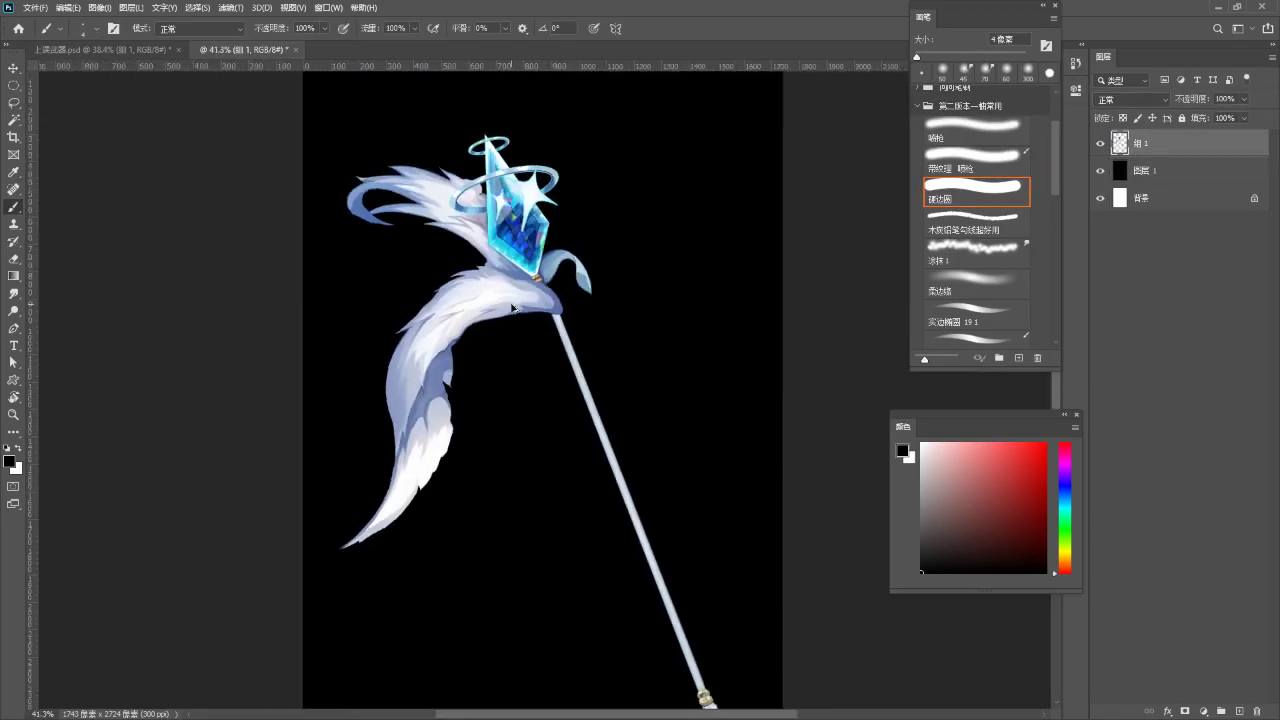
left_click(1100, 144)
left_click(1100, 144)
left_click(1148, 175)
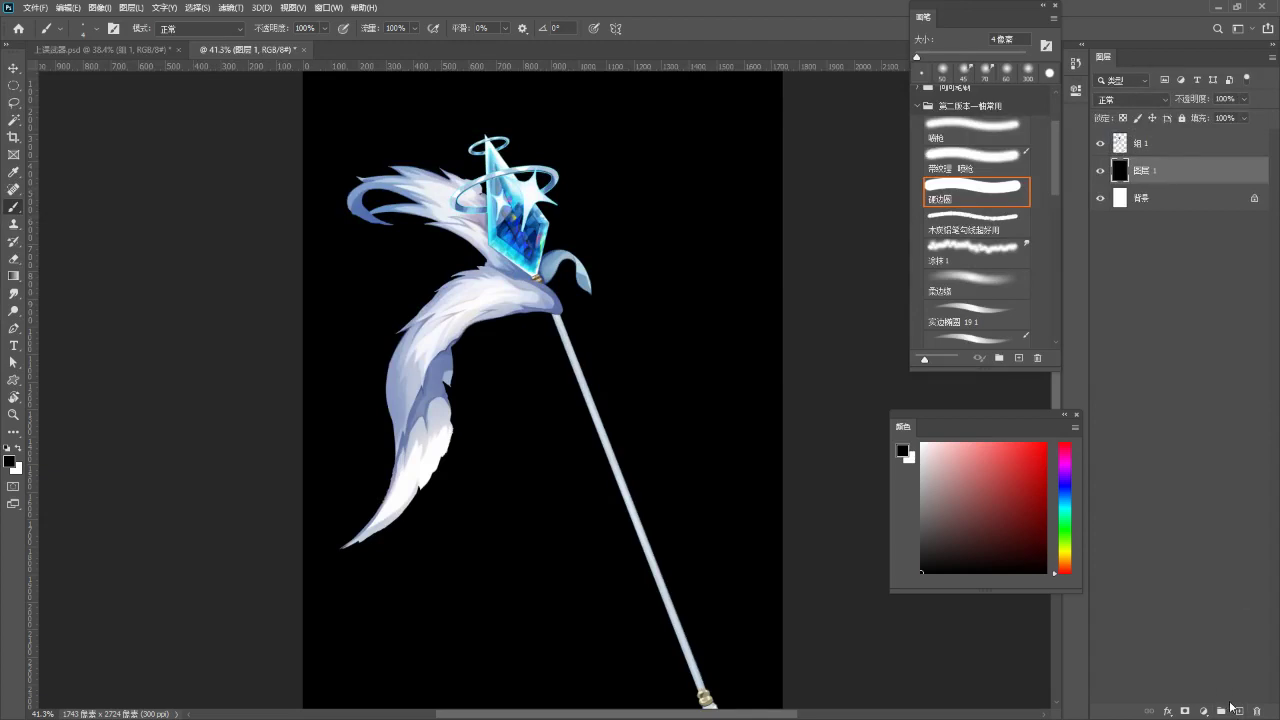
- Try a white Outer Glow on the staff layer with 100% opacity, 51% spread and a 21 px size
key("alt+bracketright")
left_click(1166, 709)
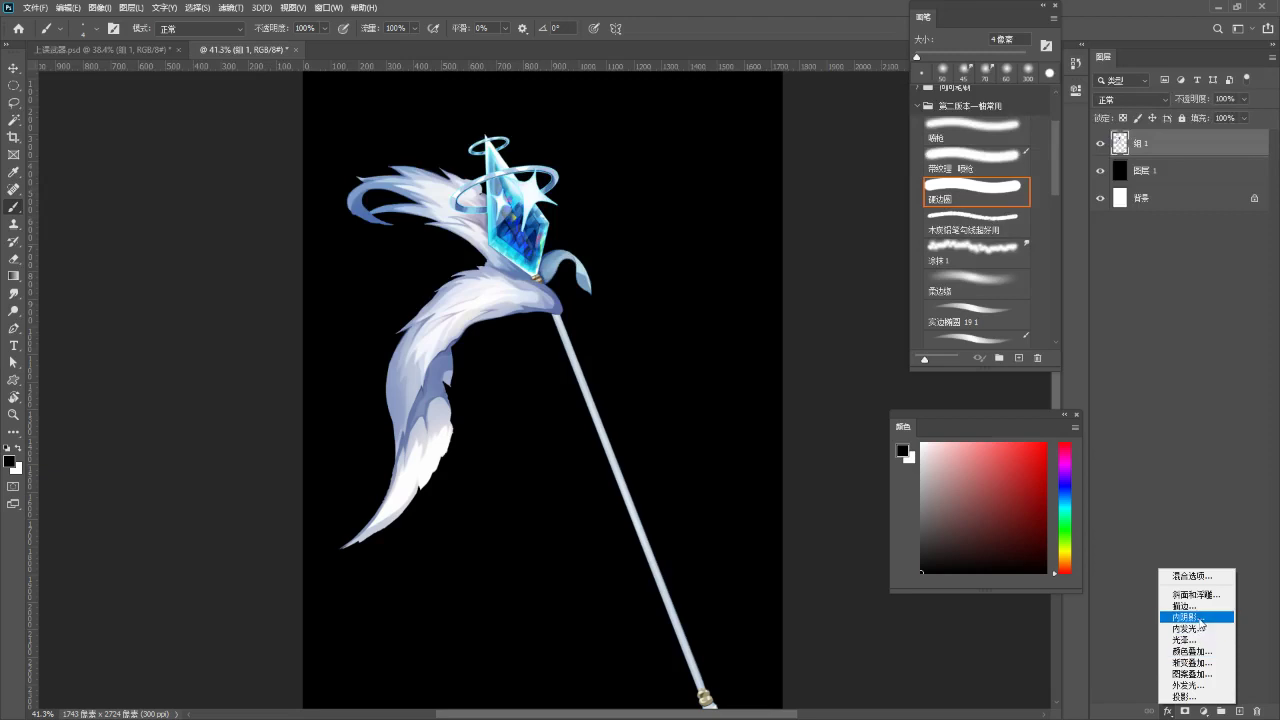
left_click(1188, 685)
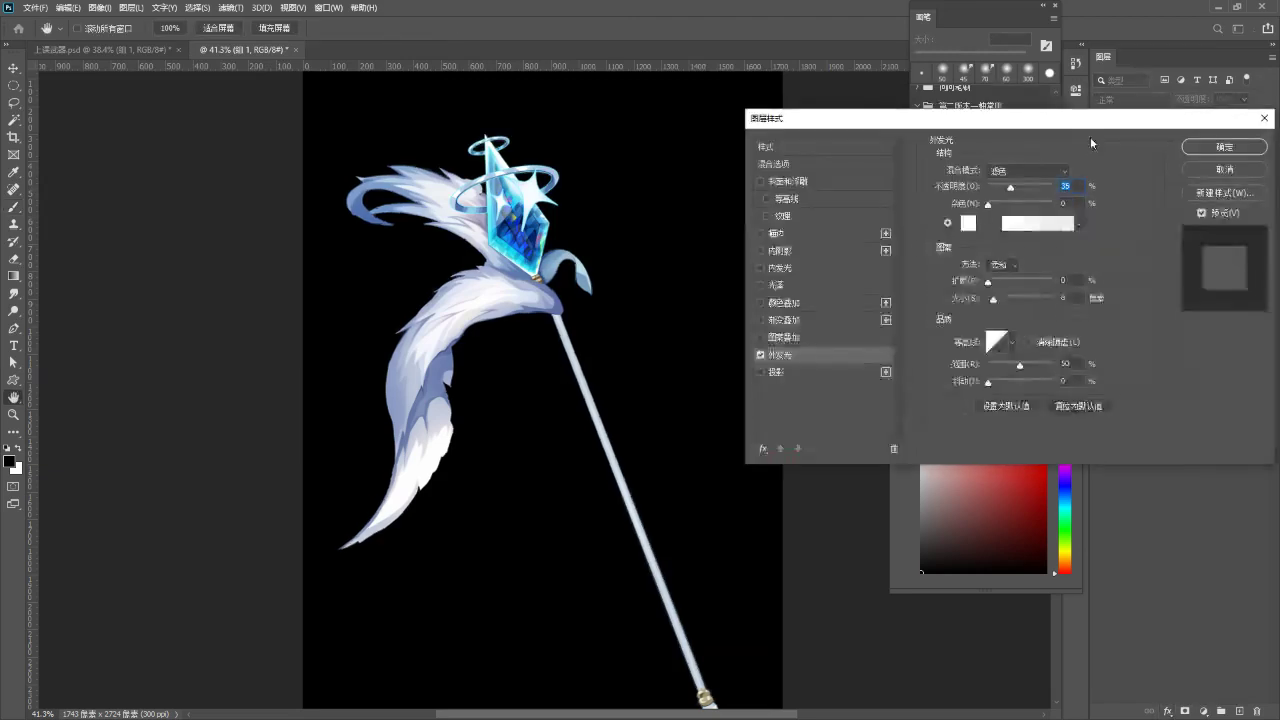
left_click_drag(1084, 128, 1026, 131)
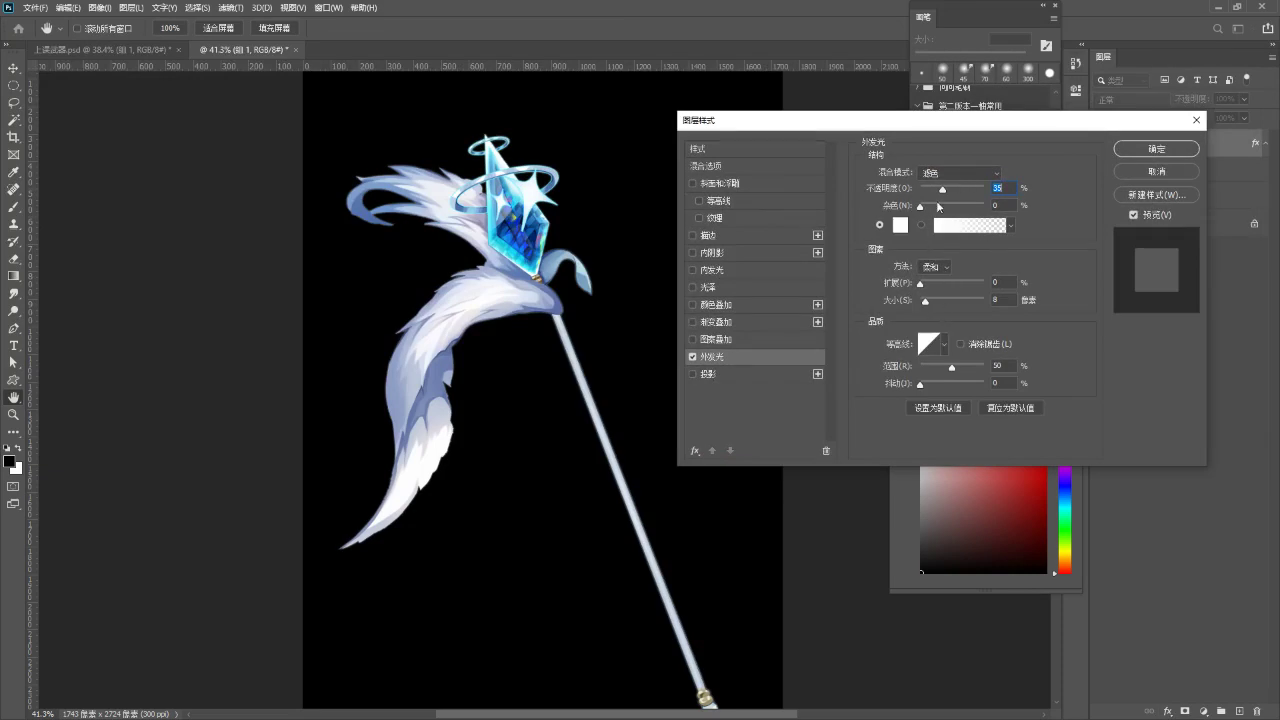
left_click_drag(940, 189, 988, 189)
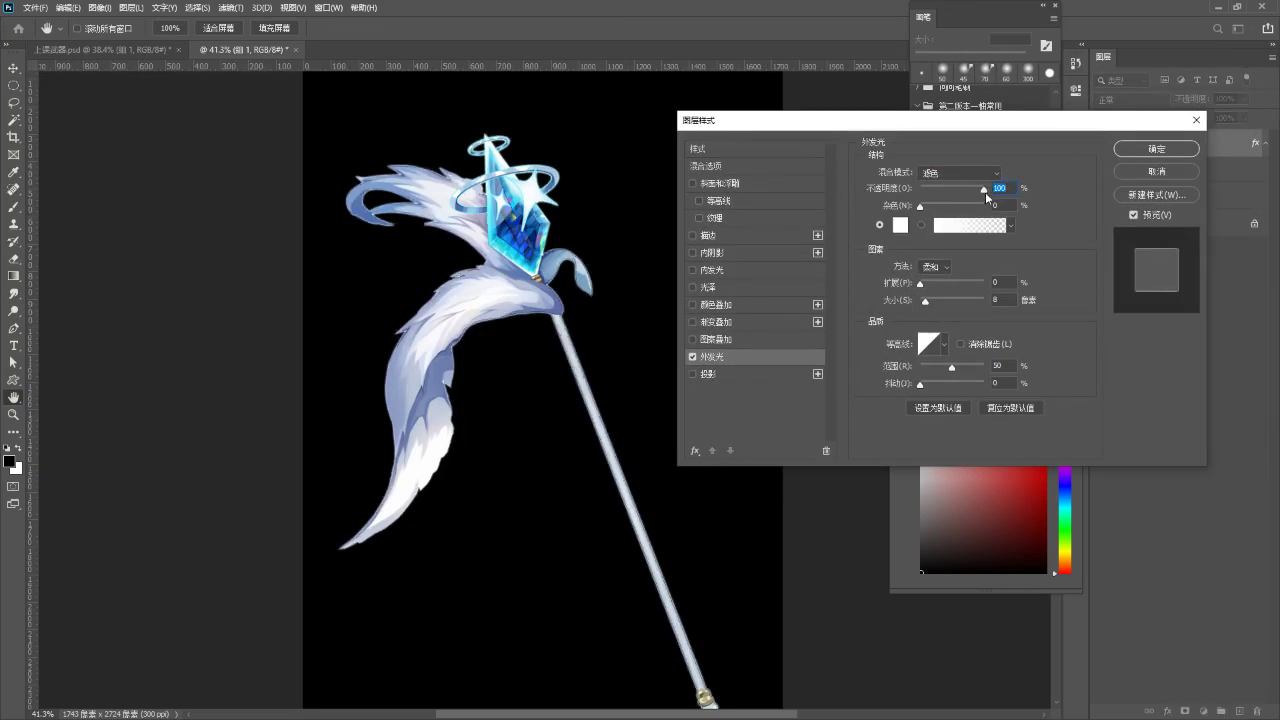
mouse_move(1008, 193)
left_mouse_down()
mouse_move(920, 192)
mouse_move(997, 192)
left_mouse_up()
left_click(948, 272)
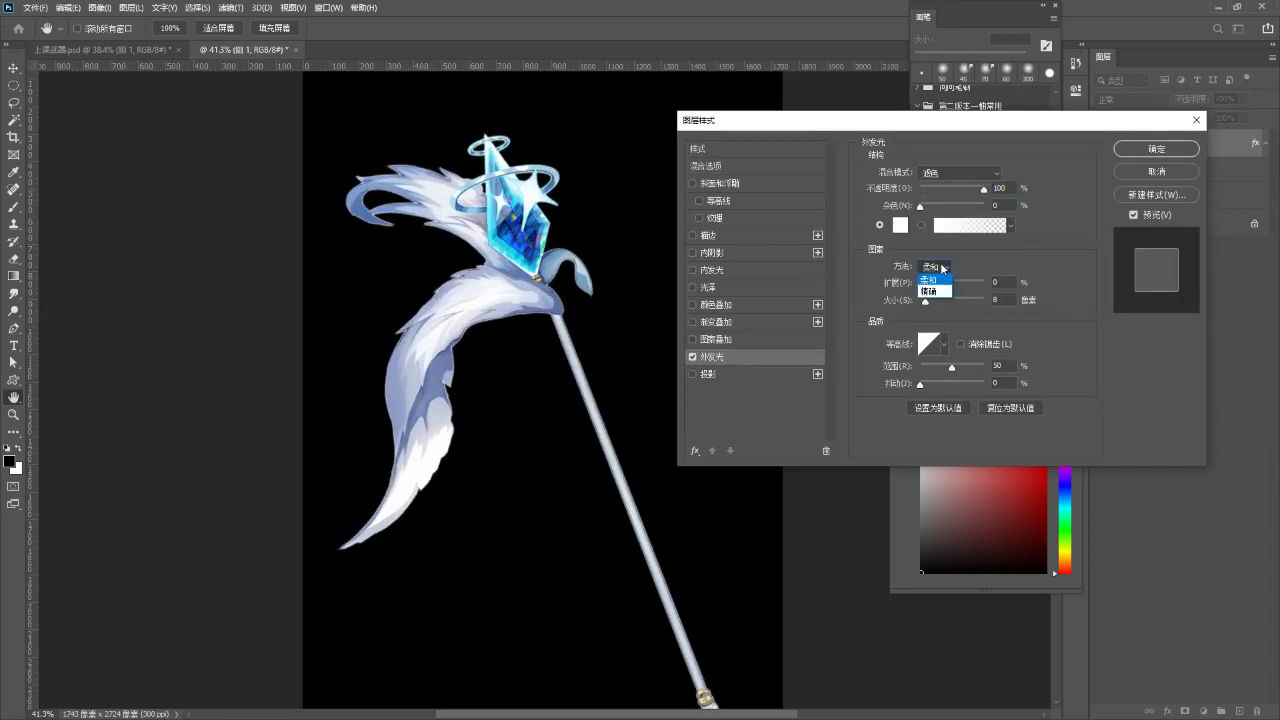
left_click(941, 267)
left_click(955, 177)
left_click(956, 178)
left_click_drag(920, 209, 856, 215)
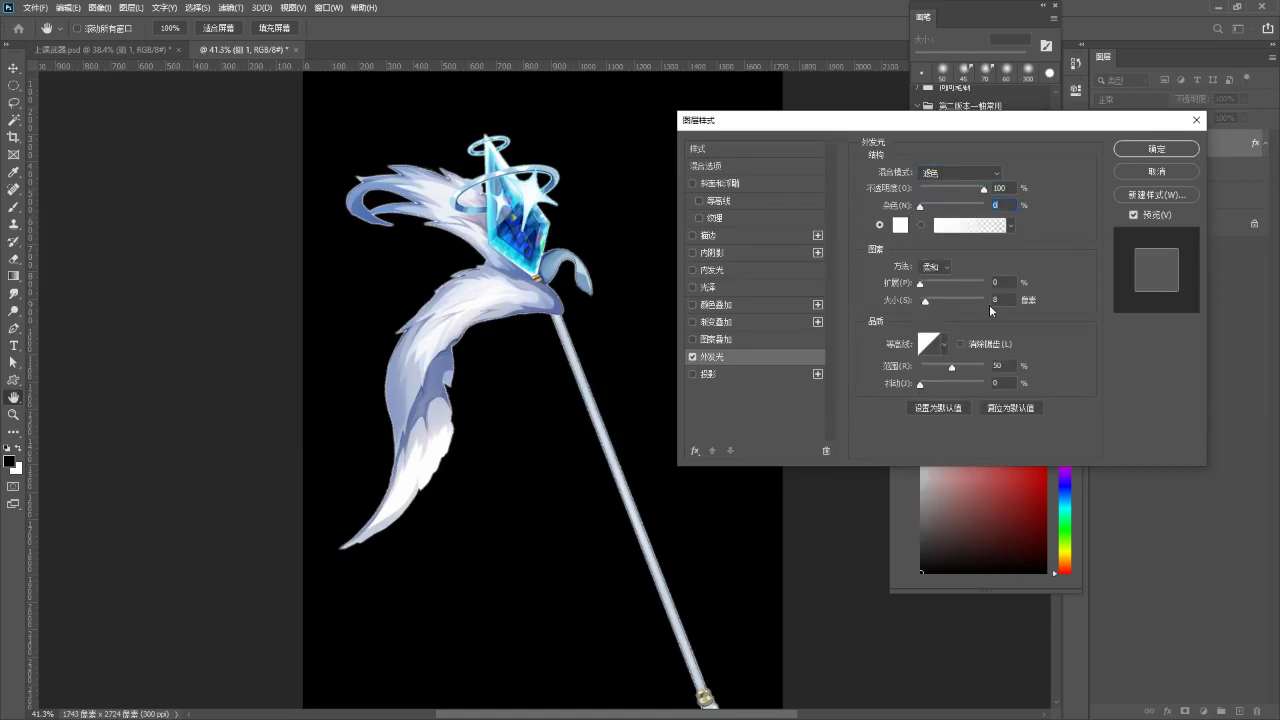
left_click_drag(982, 190, 1035, 210)
mouse_move(925, 287)
left_mouse_down()
mouse_move(986, 286)
mouse_move(932, 301)
left_mouse_up()
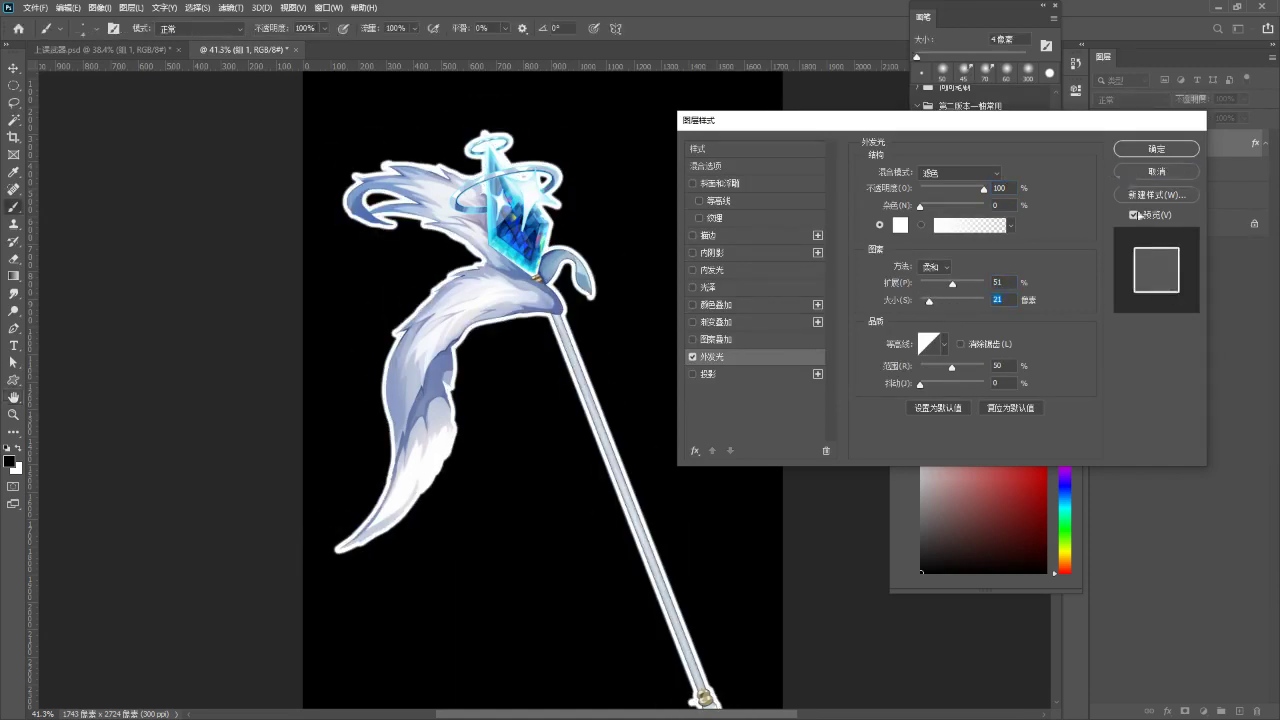
left_click(1126, 174)
- Examine the staff against the black backdrop by toggling the staff layer's visibility
left_click(1101, 146)
left_click(1101, 146)
left_click(1101, 146)
left_click(1101, 146)
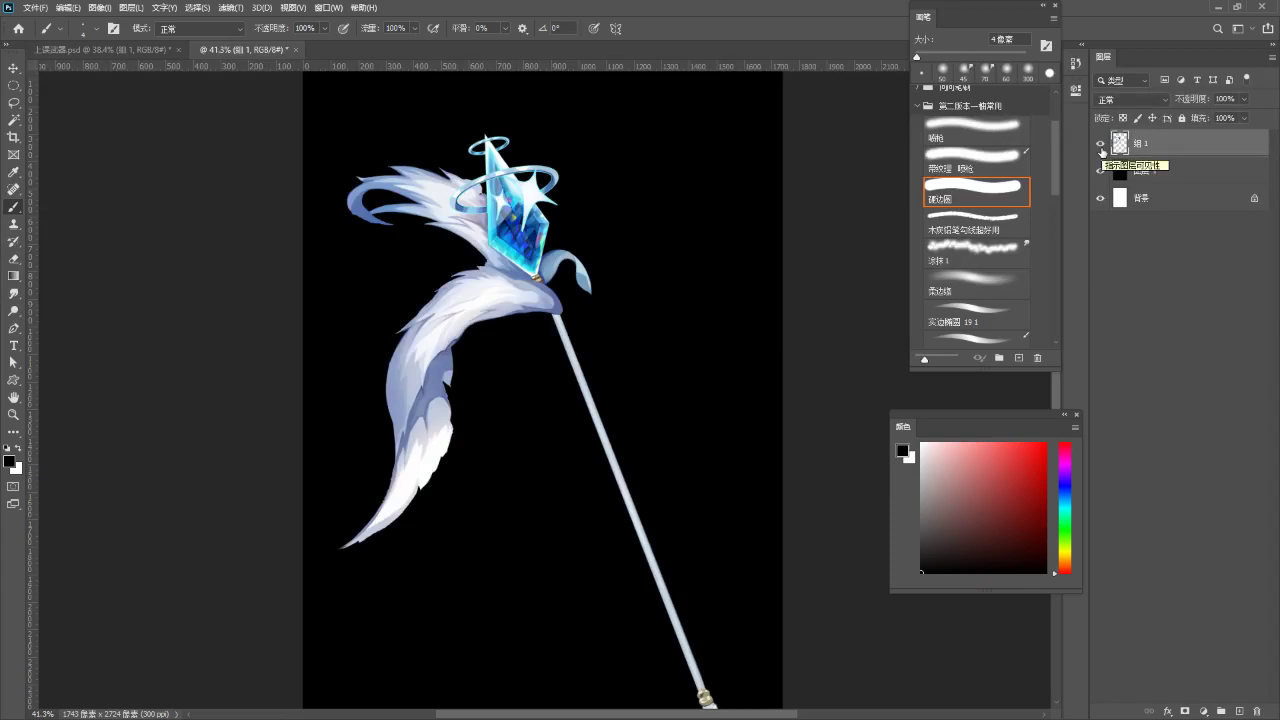
left_click(1101, 146)
left_click(1101, 146)
left_click(1101, 146)
left_click(1101, 146)
left_click(1101, 146)
left_click(1101, 146)
- Duplicate the staff layer, hide the copy and select the original layer beneath it
key("ctrl+j")
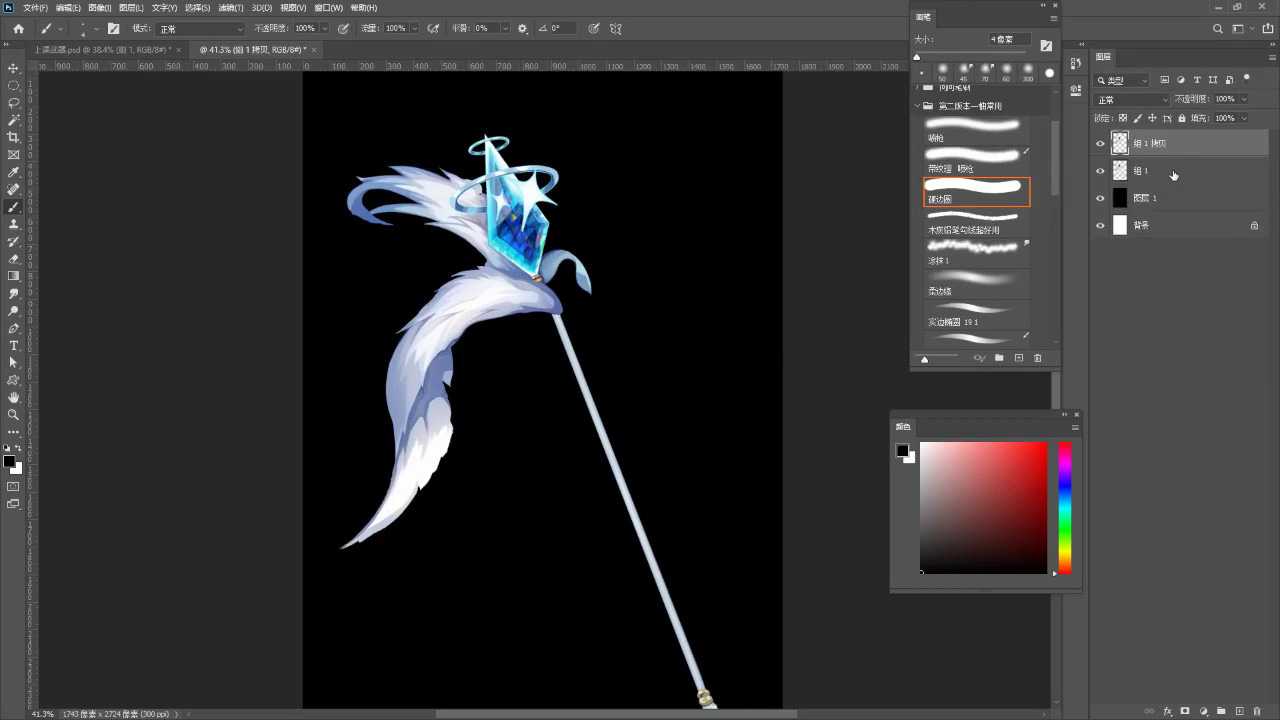
left_click(1100, 144)
left_click(1100, 144)
left_click(1100, 144)
left_click(1100, 144)
left_click(1100, 144)
left_click(1100, 144)
left_click(1133, 172)
left_click(1101, 145)
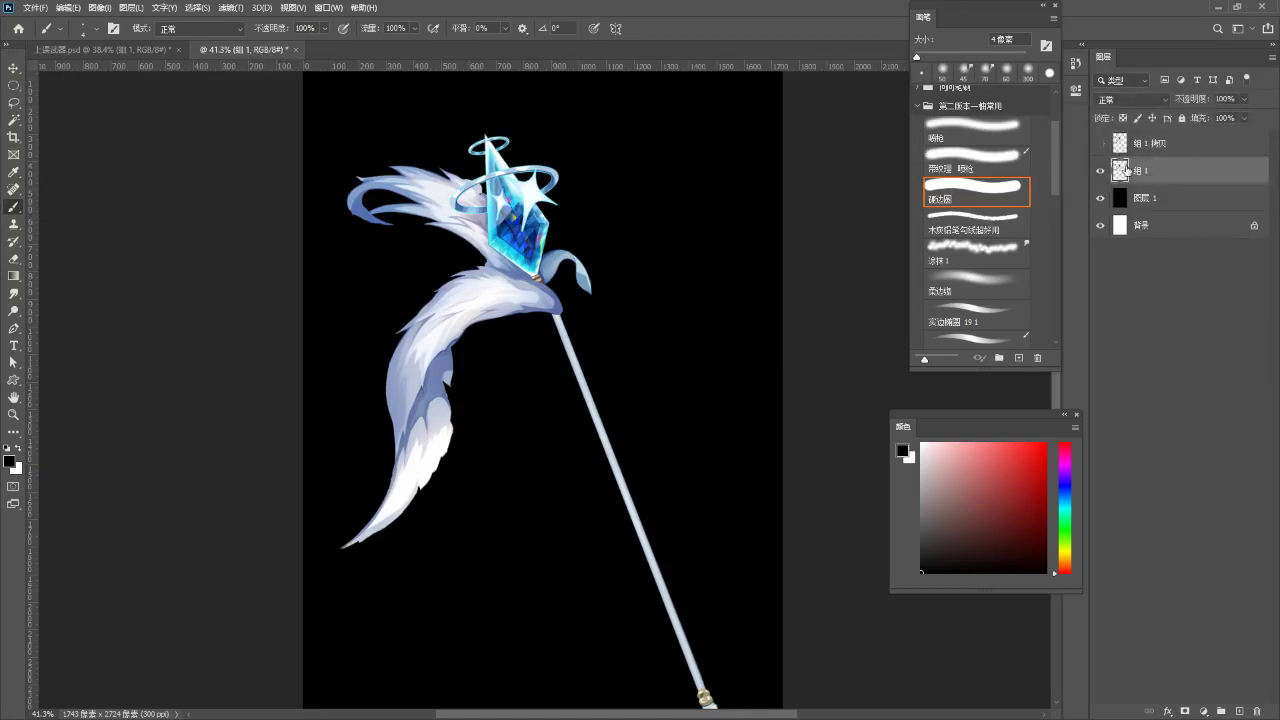
key("ctrl+t")
left_click_drag(514, 404, 571, 400)
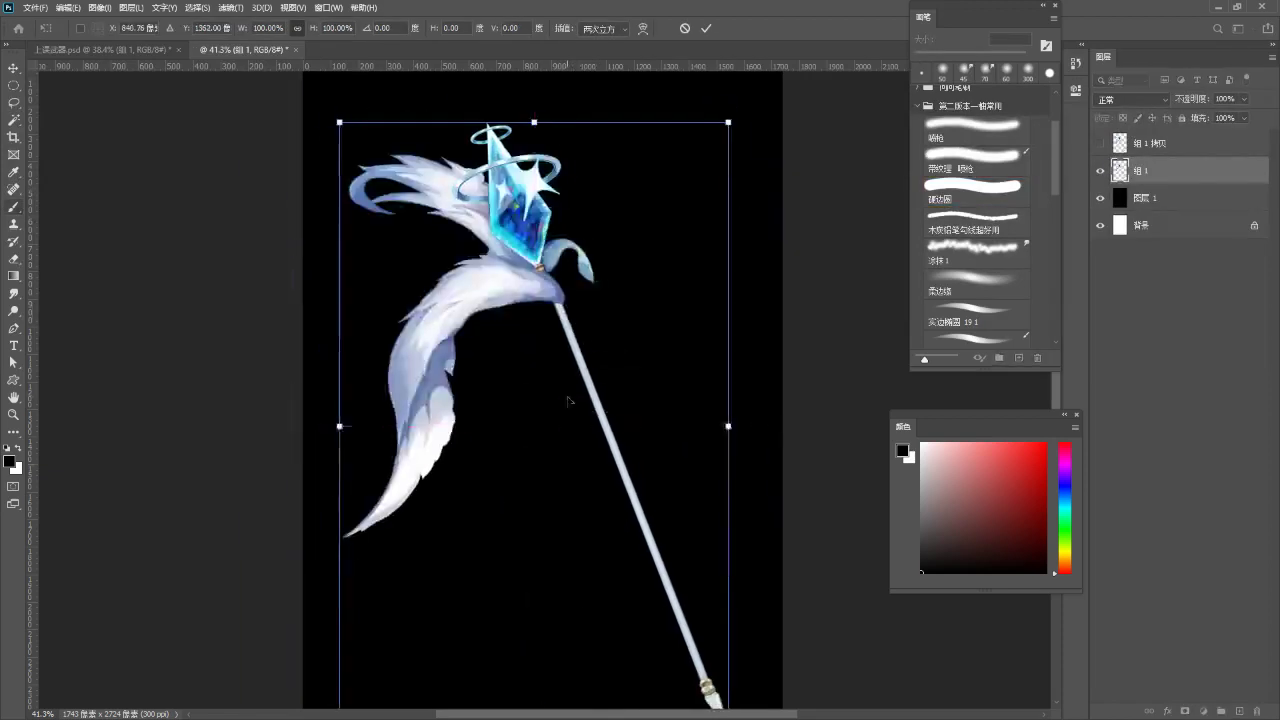
key("Return")
- Fill the original staff layer with white with its transparent pixels locked, show the copy above it and release the lock
key("ctrl+0")
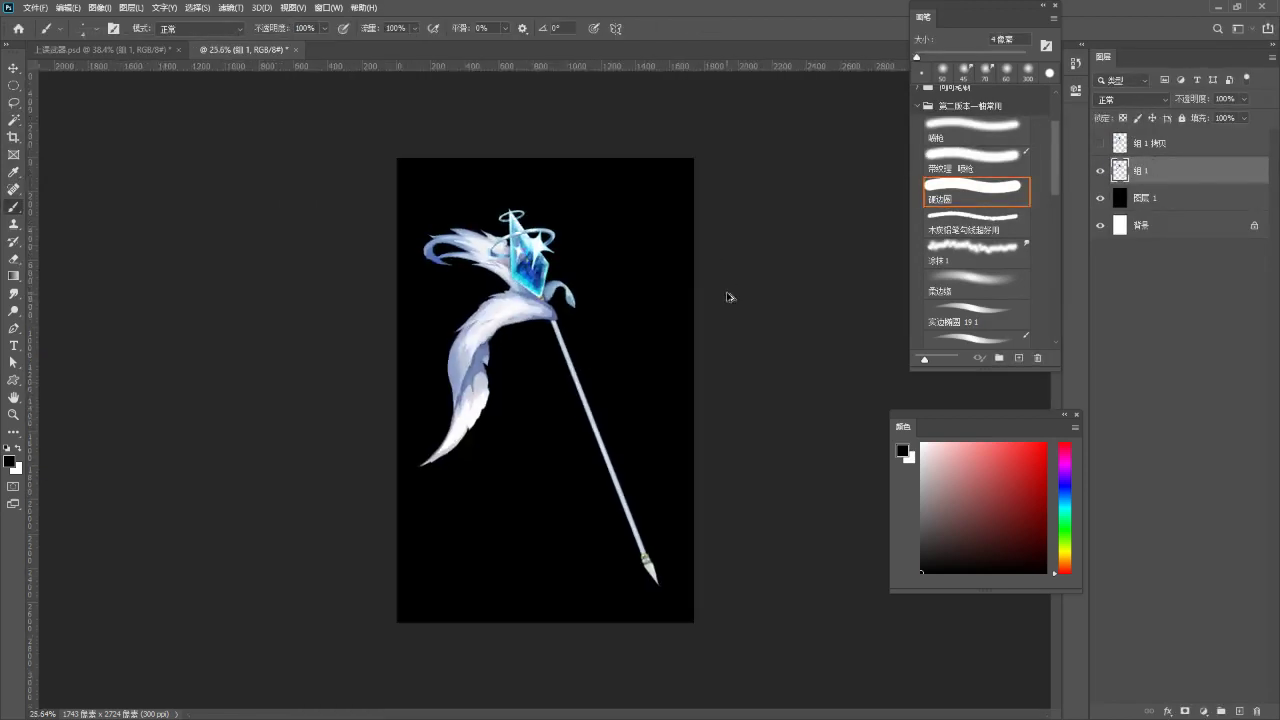
key("x")
key("alt+BackSpace")
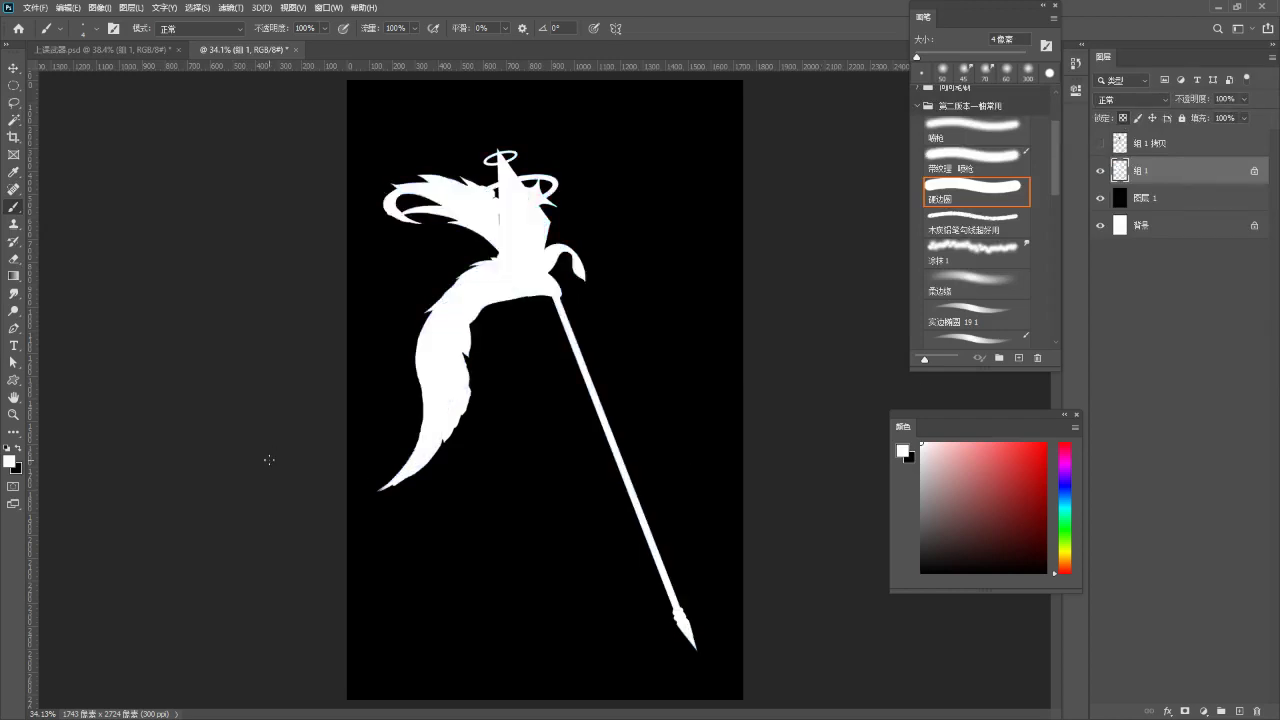
key("v")
left_click(1100, 144)
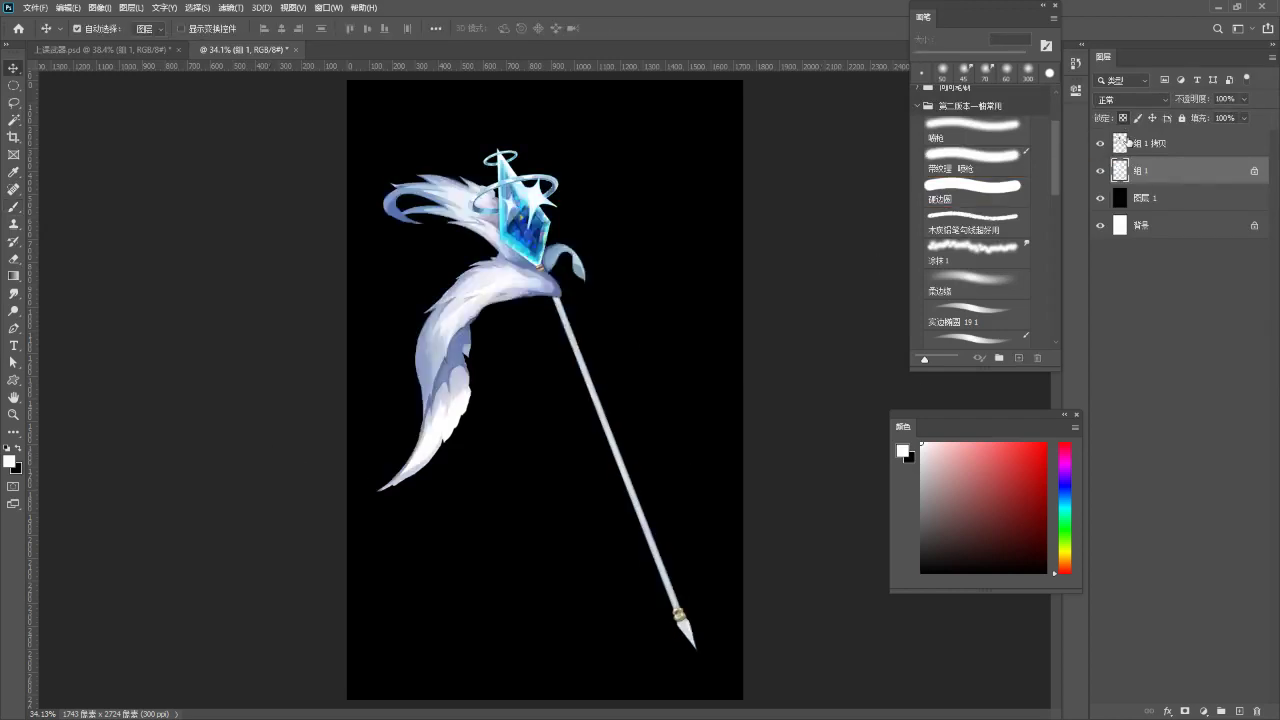
left_click(1124, 118)
- Apply a Gaussian Blur with a radius of about 34.6 px to the white staff silhouette layer
left_click(1101, 172)
left_click(230, 7)
mouse_move(297, 157)
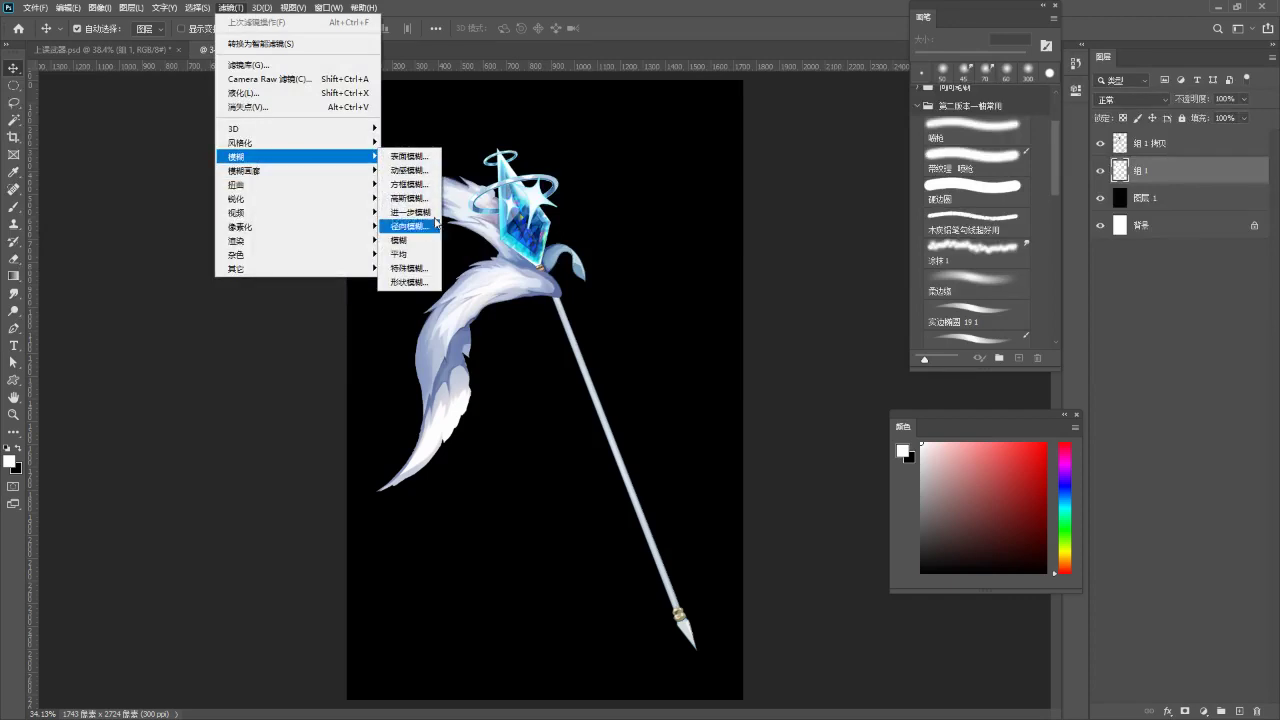
left_click(408, 198)
left_click_drag(682, 155, 843, 198)
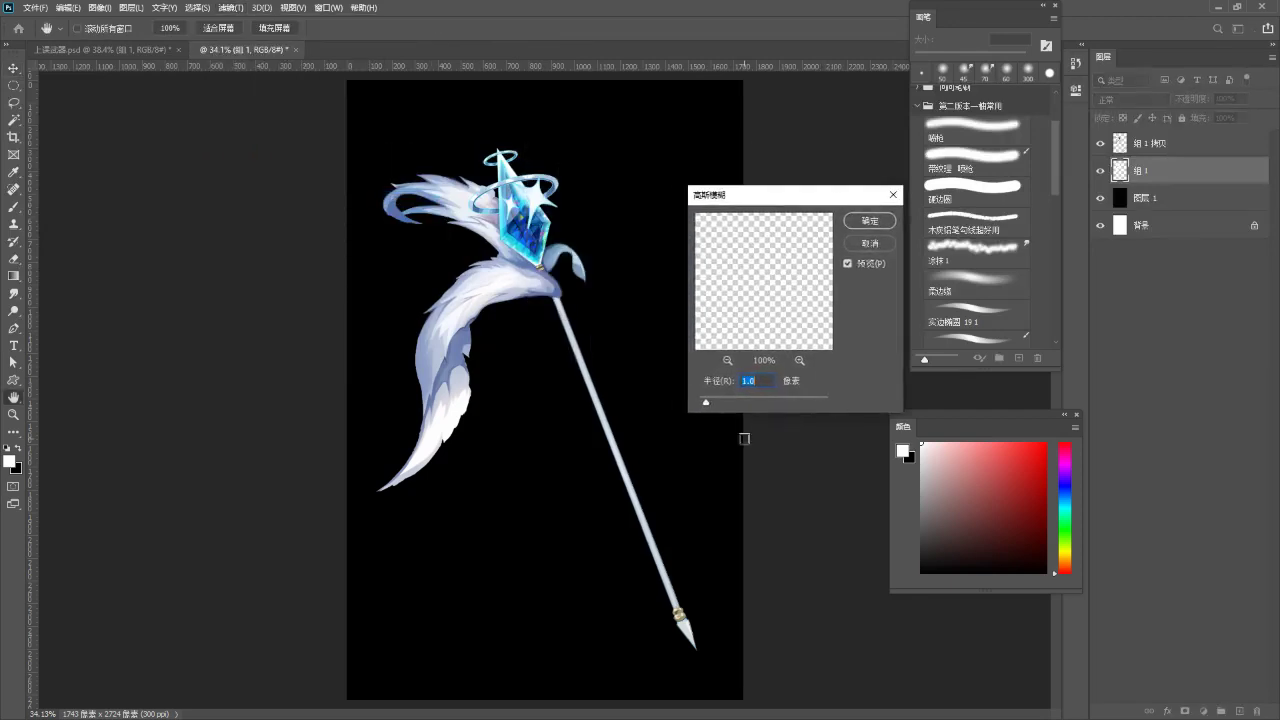
left_click_drag(724, 400, 770, 405)
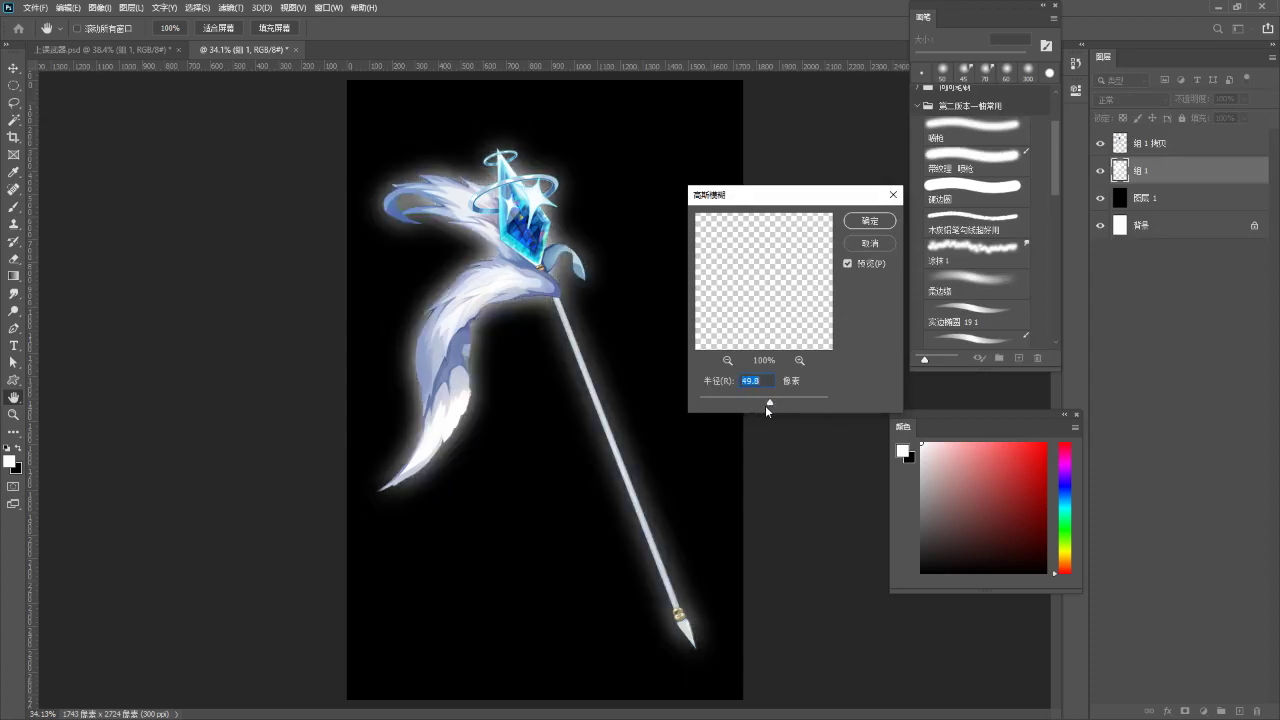
left_click_drag(767, 404, 763, 403)
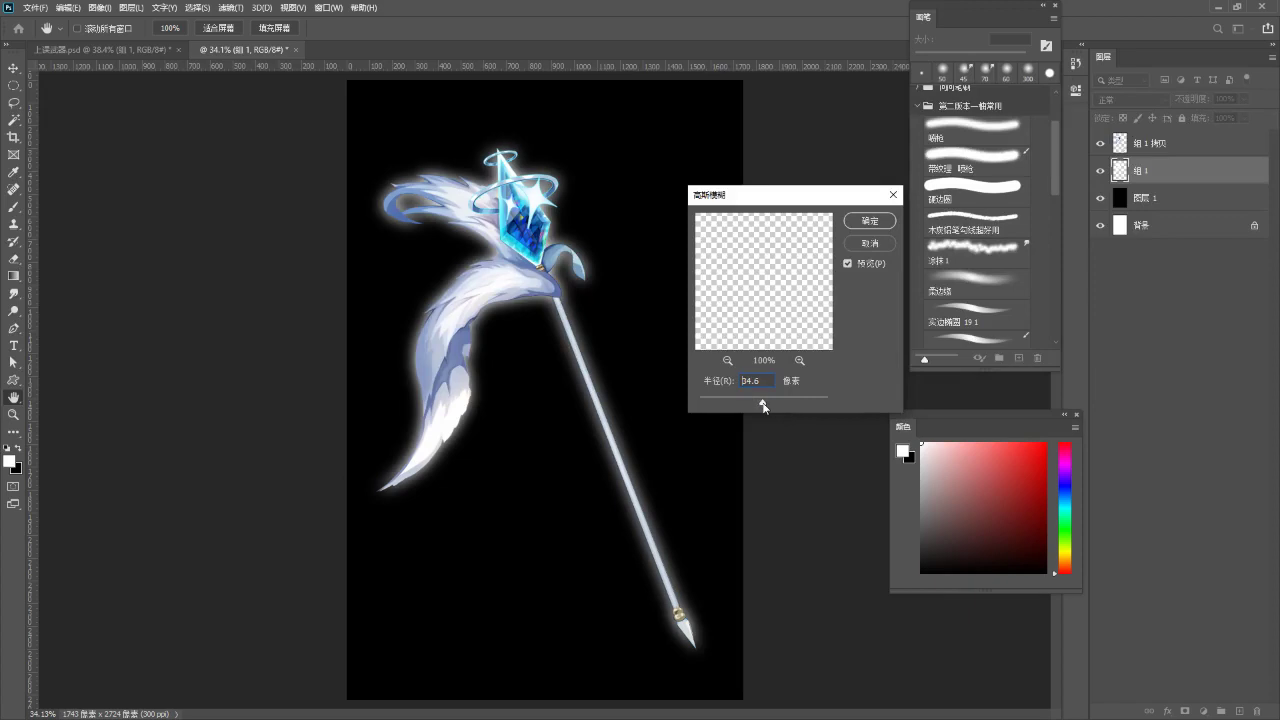
left_click(891, 224)
scroll(535, 397, "up", 5)
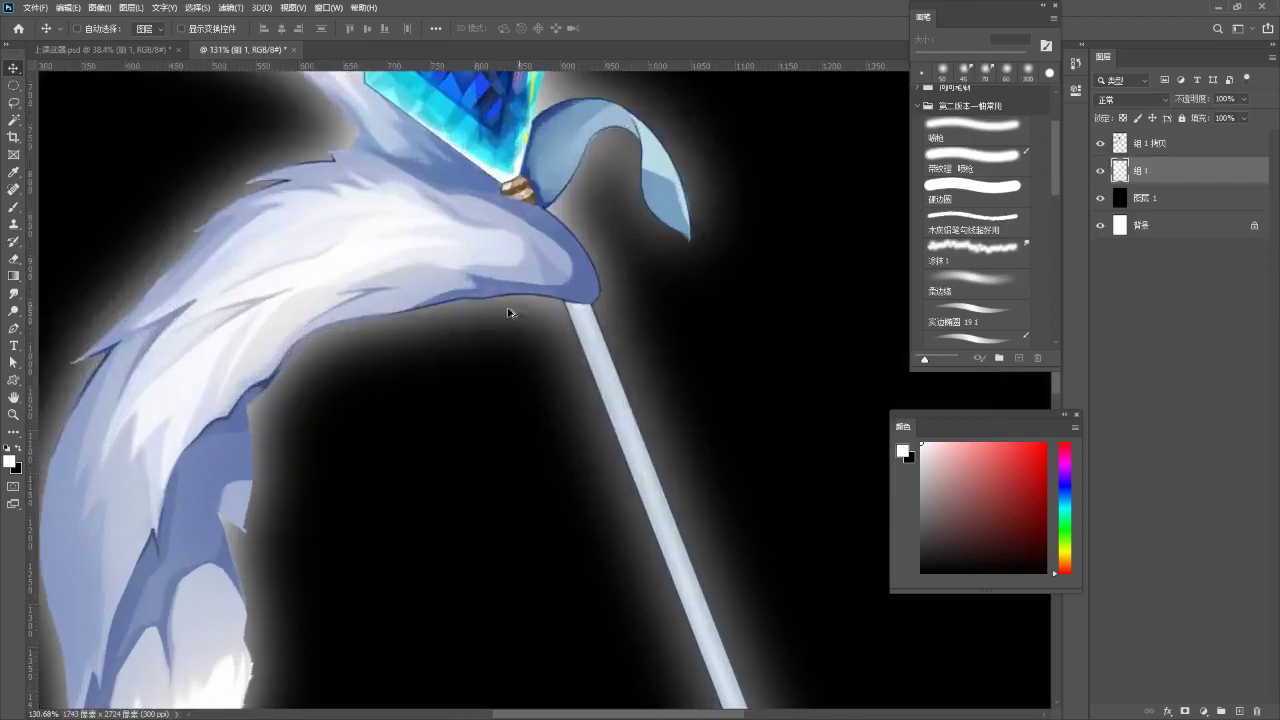
scroll(515, 318, "down", 5)
scroll(640, 470, "up", 1)
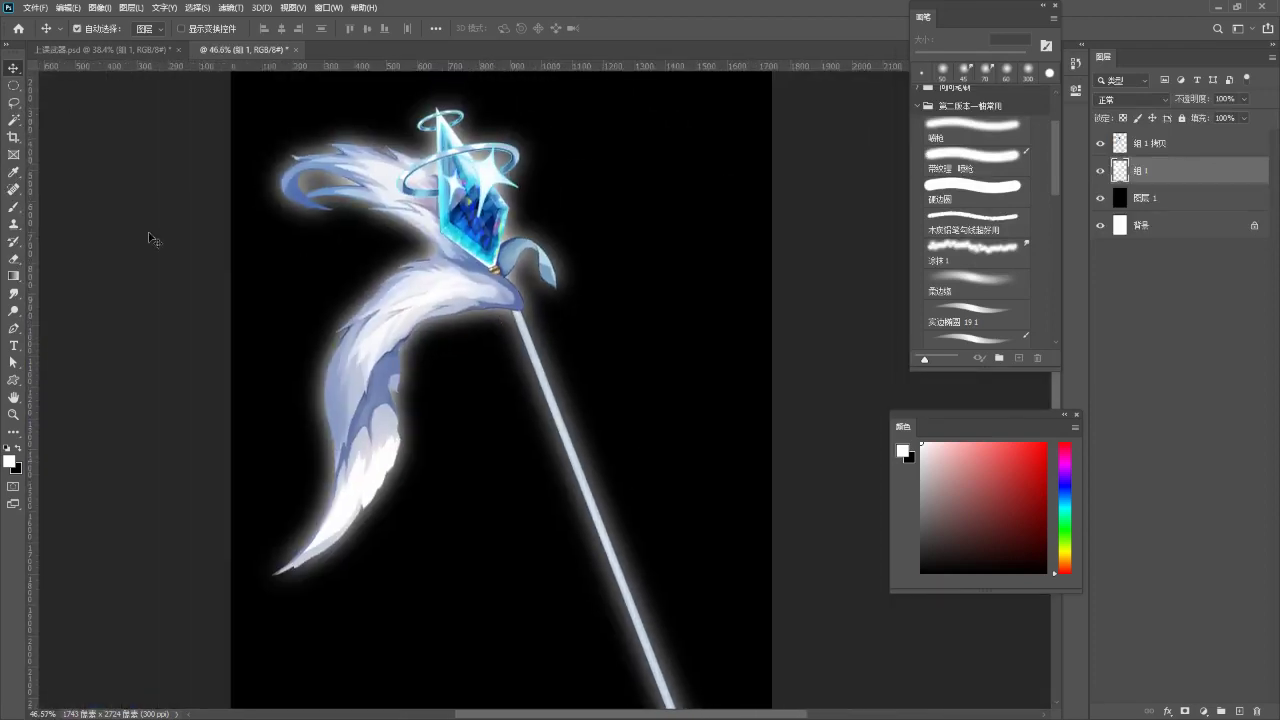
left_click(196, 251)
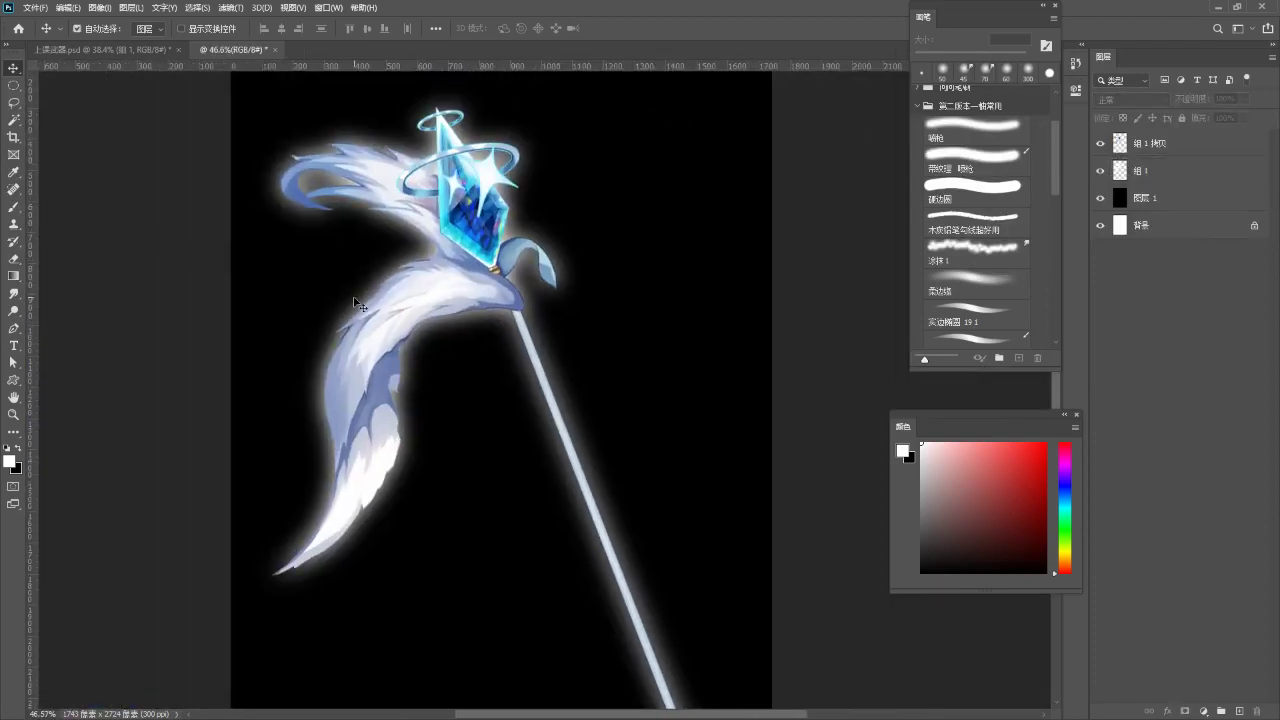
scroll(365, 302, "down", 1)
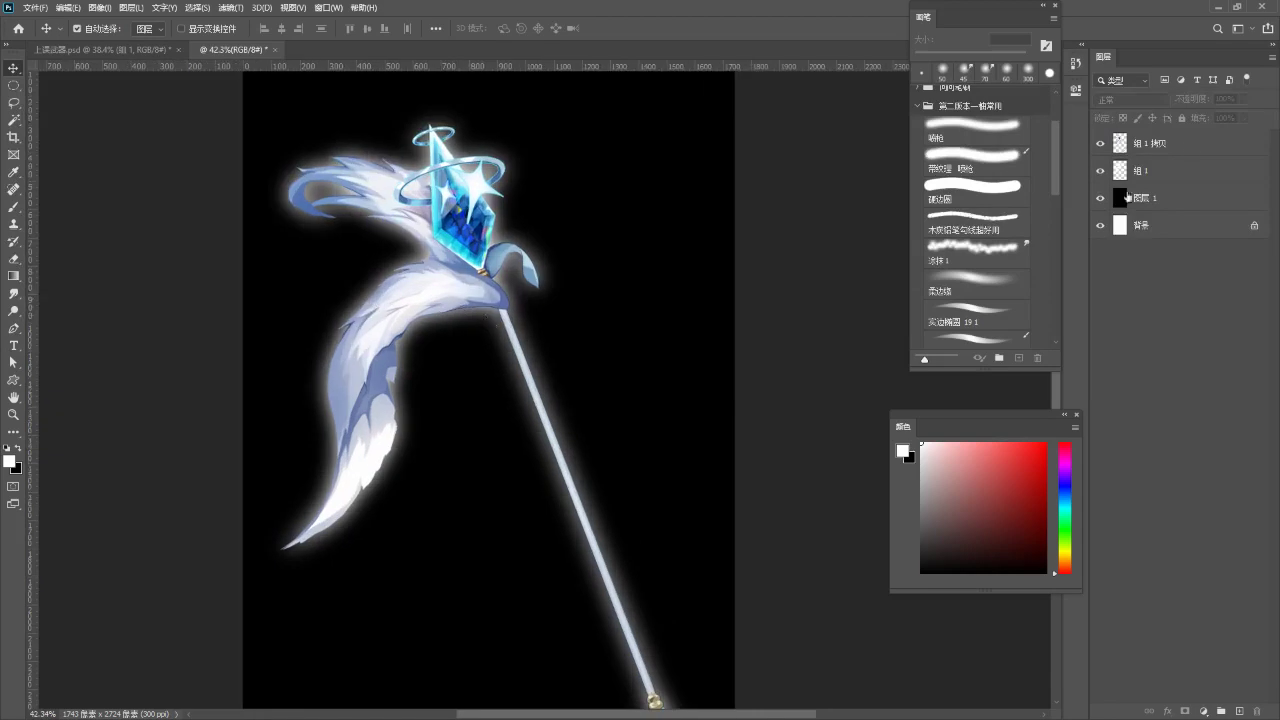
- Lower the opacity of the blurred white glow layer behind the staff to 66%
left_click(1186, 143)
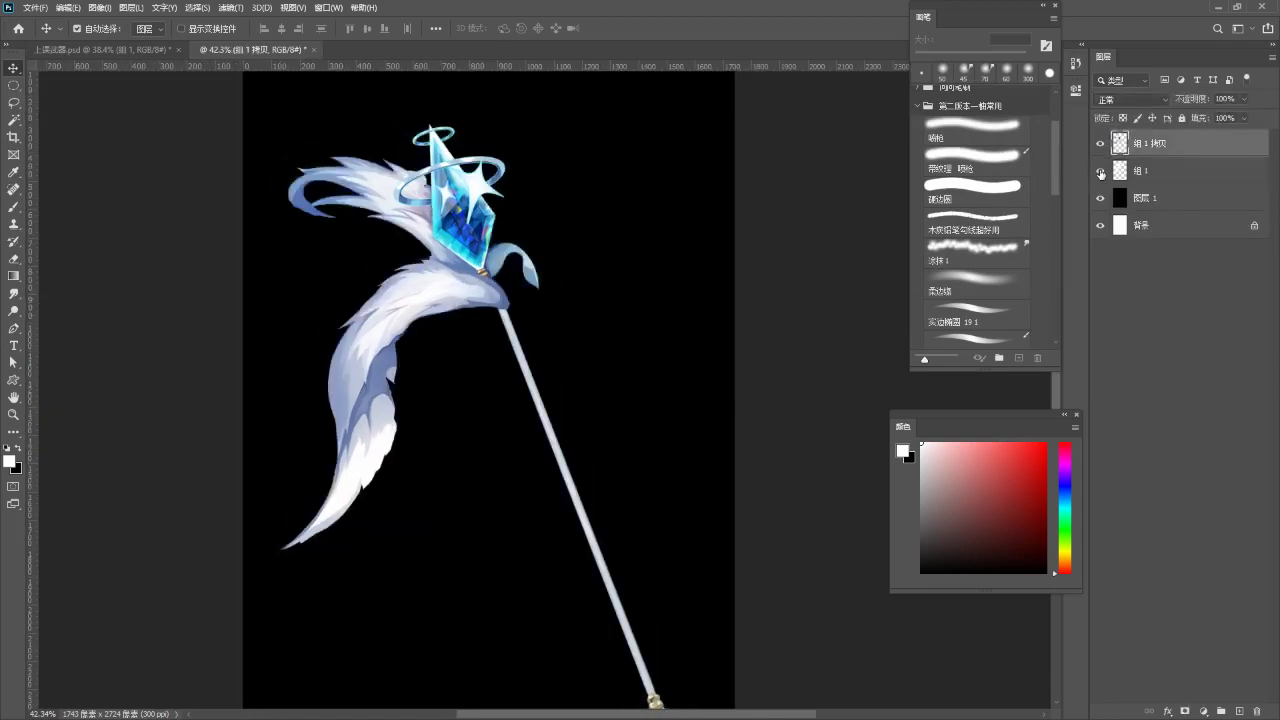
left_click(1150, 171)
scroll(559, 406, "down", 1)
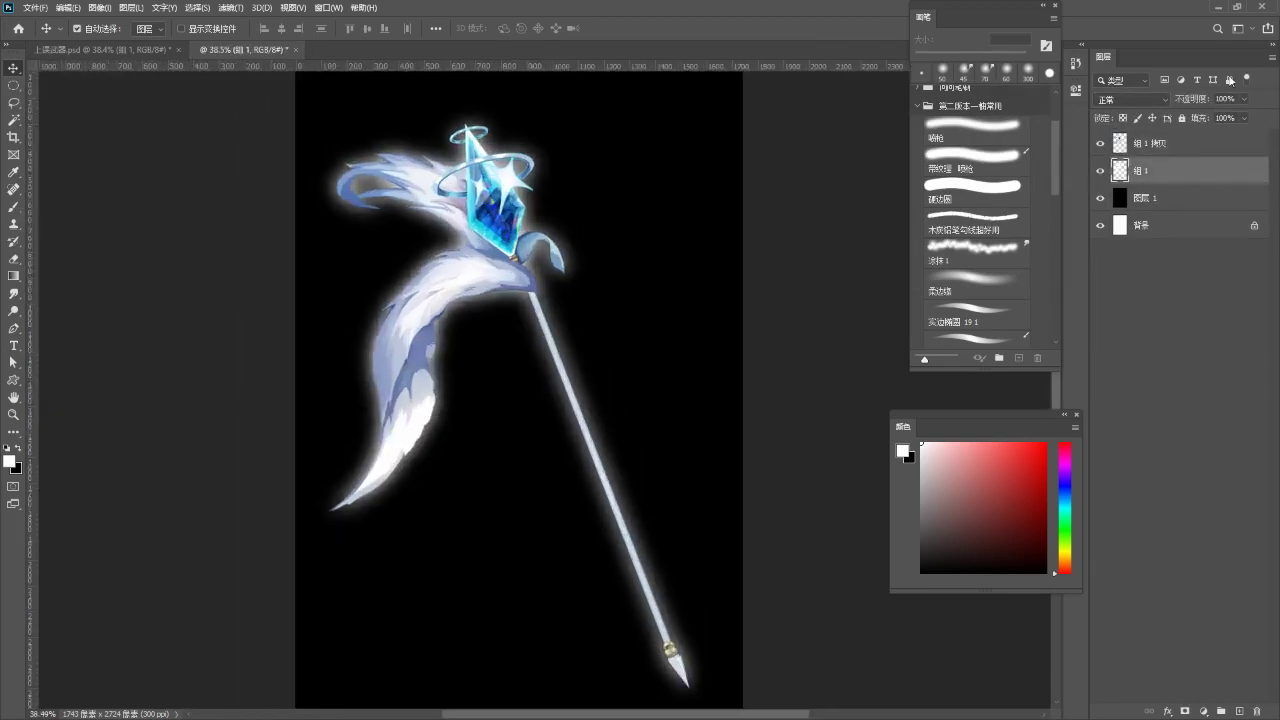
left_click_drag(1215, 118, 1224, 119)
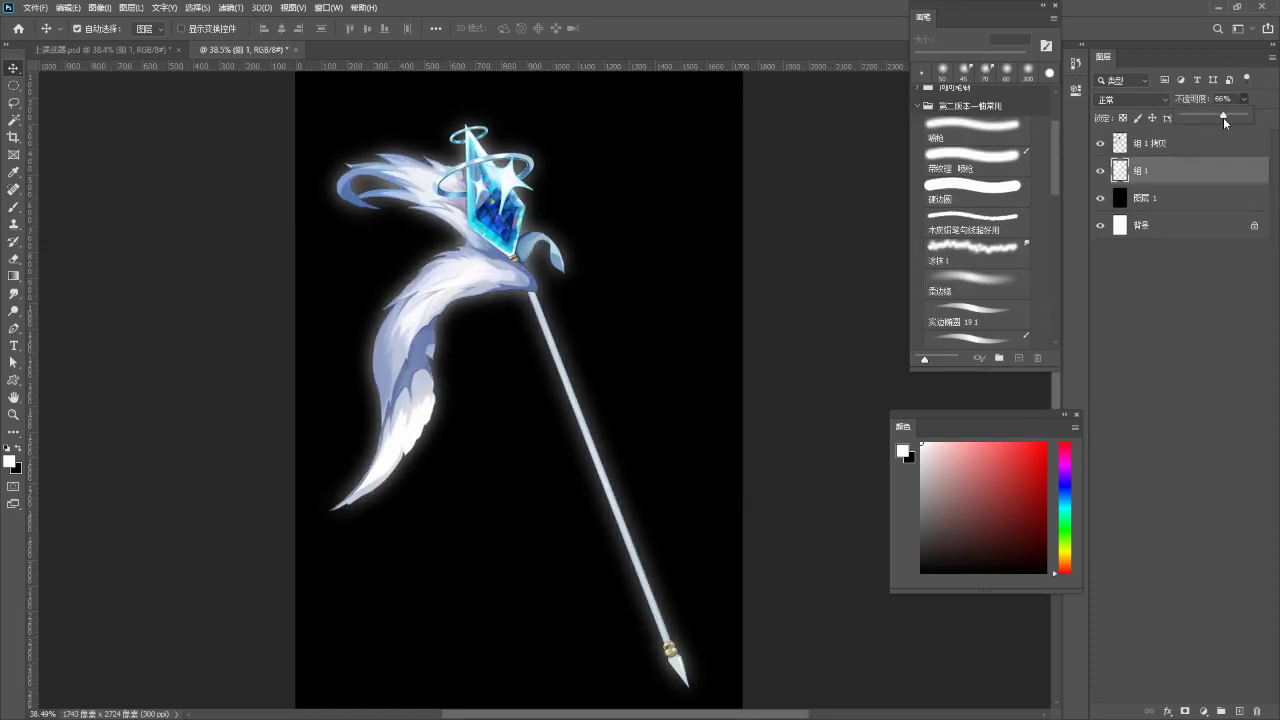
left_click_drag(1256, 121, 1223, 116)
key("Return")
- Examine the second staff picture in the preview window from the crystal down to the feather tail, and close it
left_click_drag(0, 165, 463, 164)
scroll(327, 281, "up", 5)
left_click_drag(436, 400, 522, 536)
left_click_drag(402, 469, 433, 476)
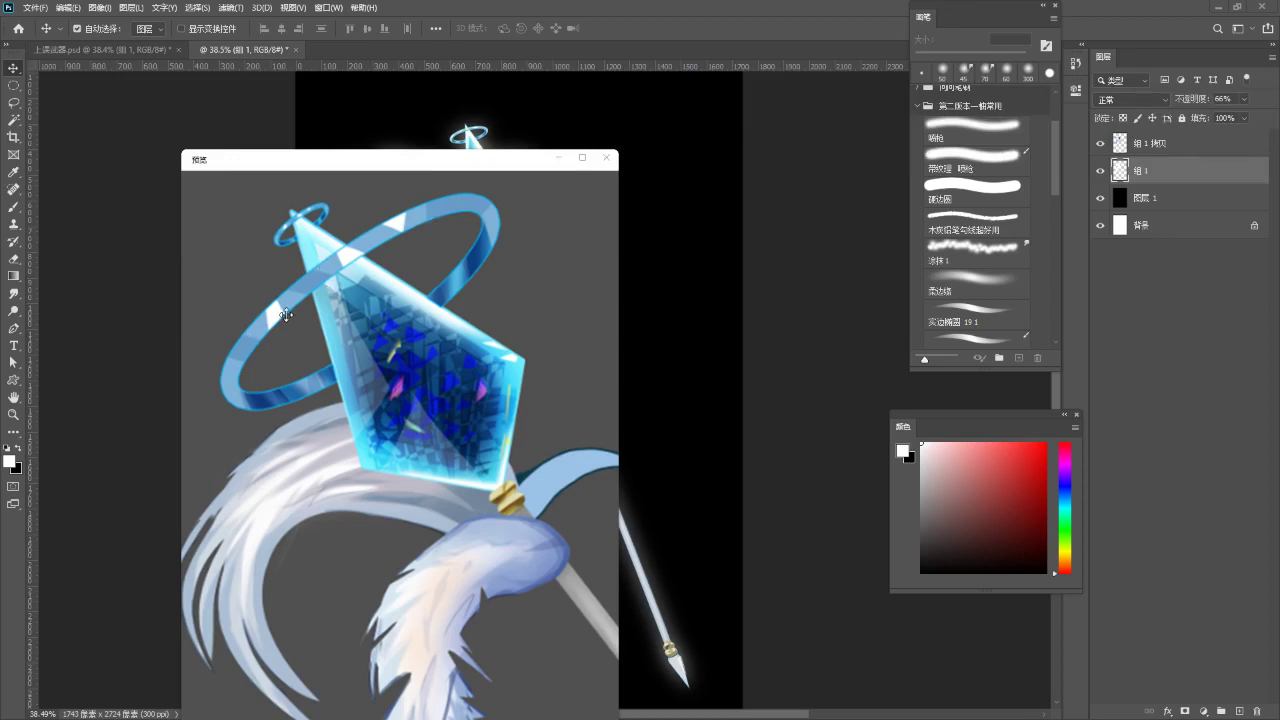
left_click_drag(423, 513, 345, 379)
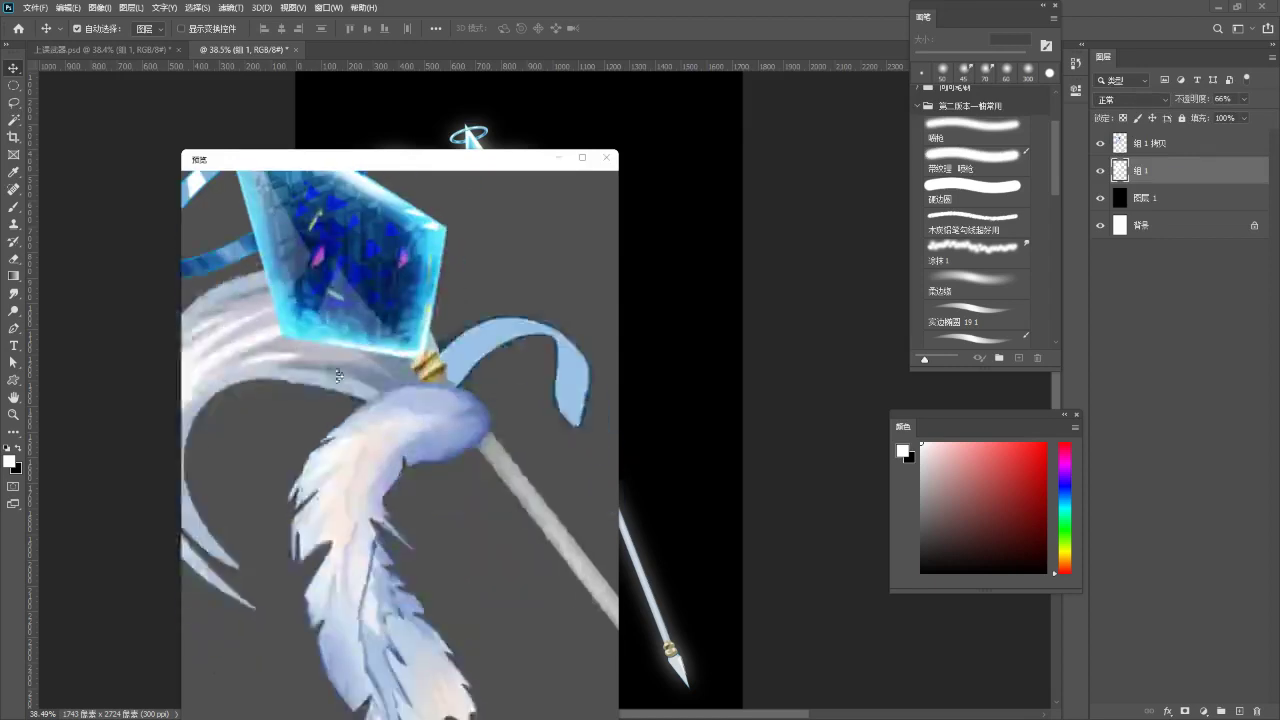
left_click_drag(408, 480, 354, 347)
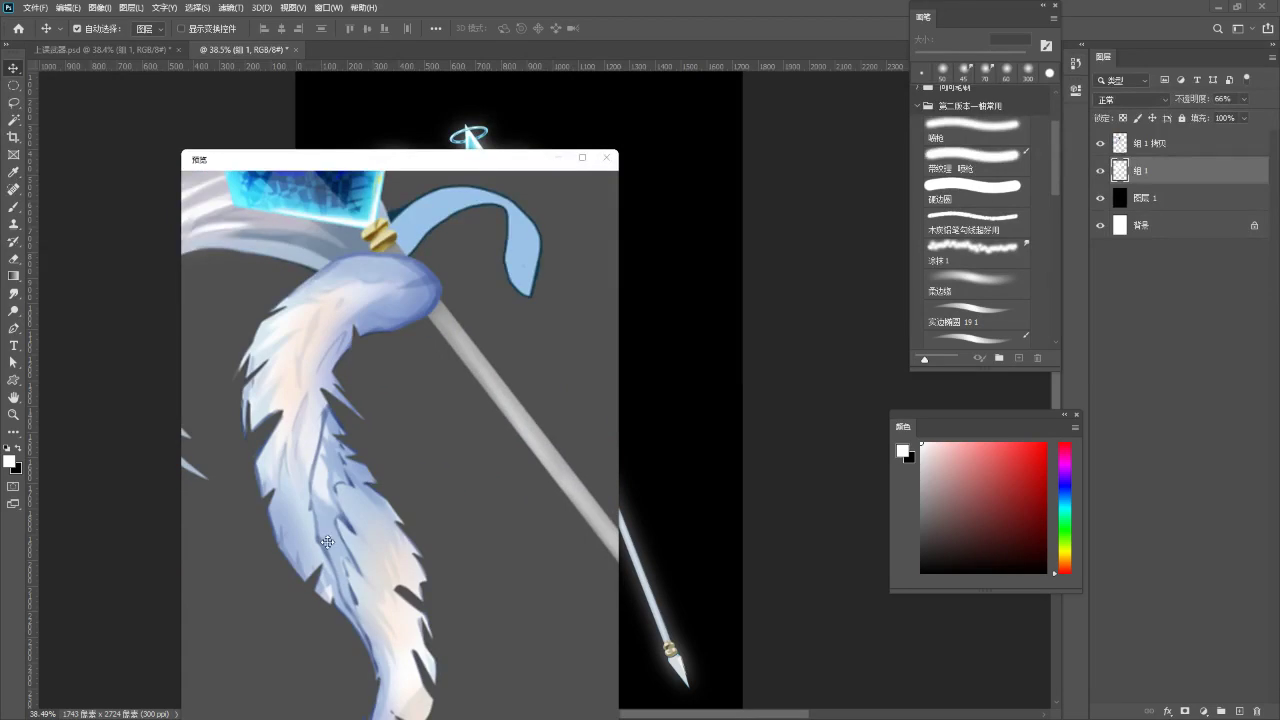
scroll(393, 564, "down", 1)
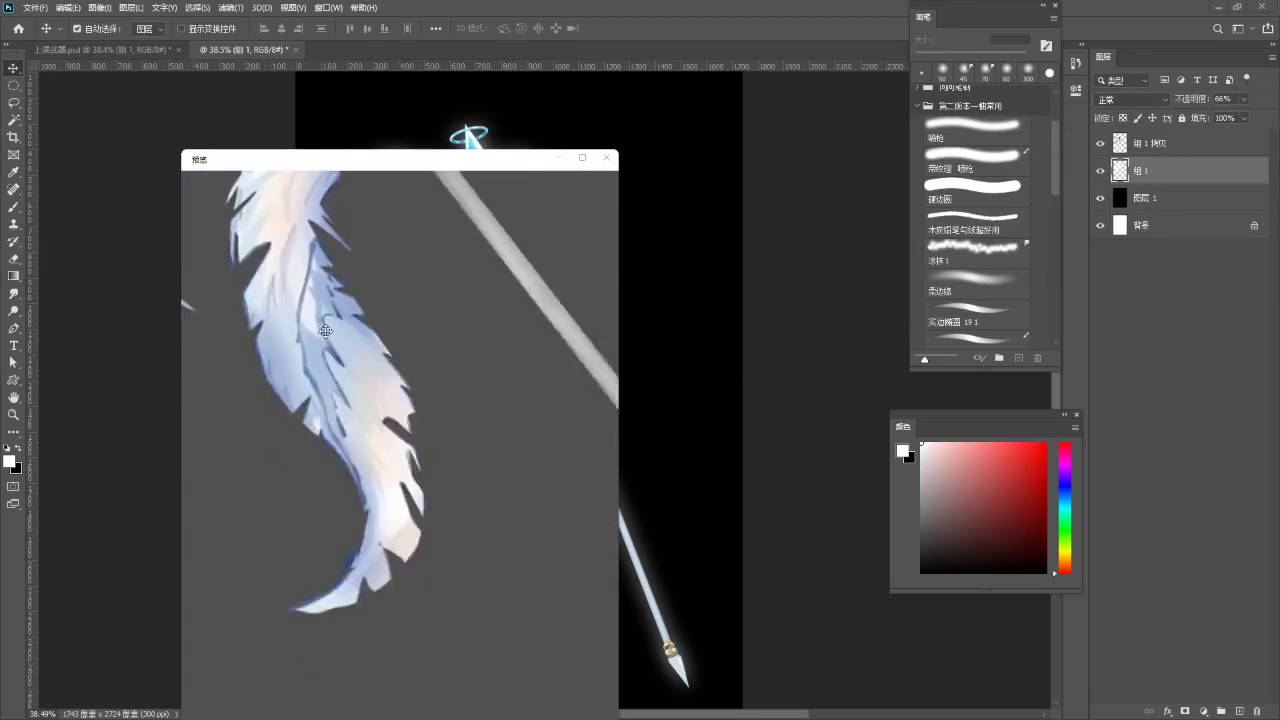
scroll(327, 320, "up", 1)
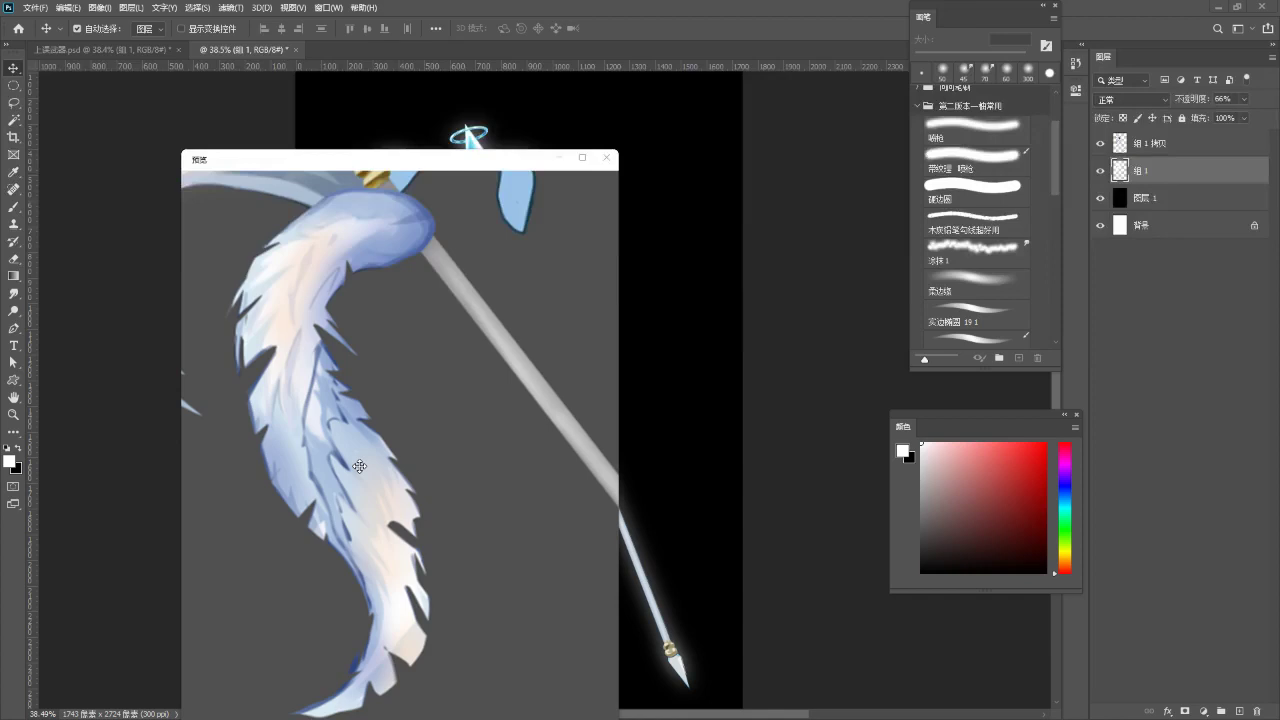
left_click(605, 157)
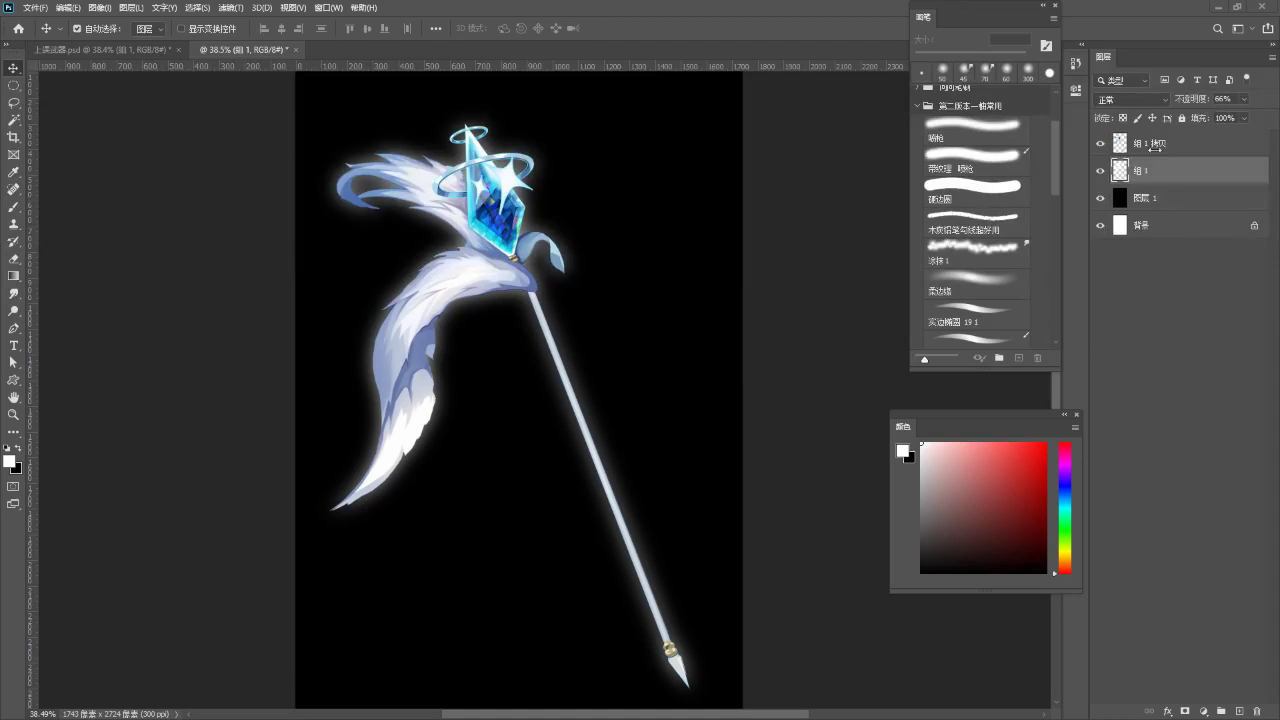
- Place the second staff picture with its black backdrop as the topmost layer, filling the document
key("alt+bracketright")
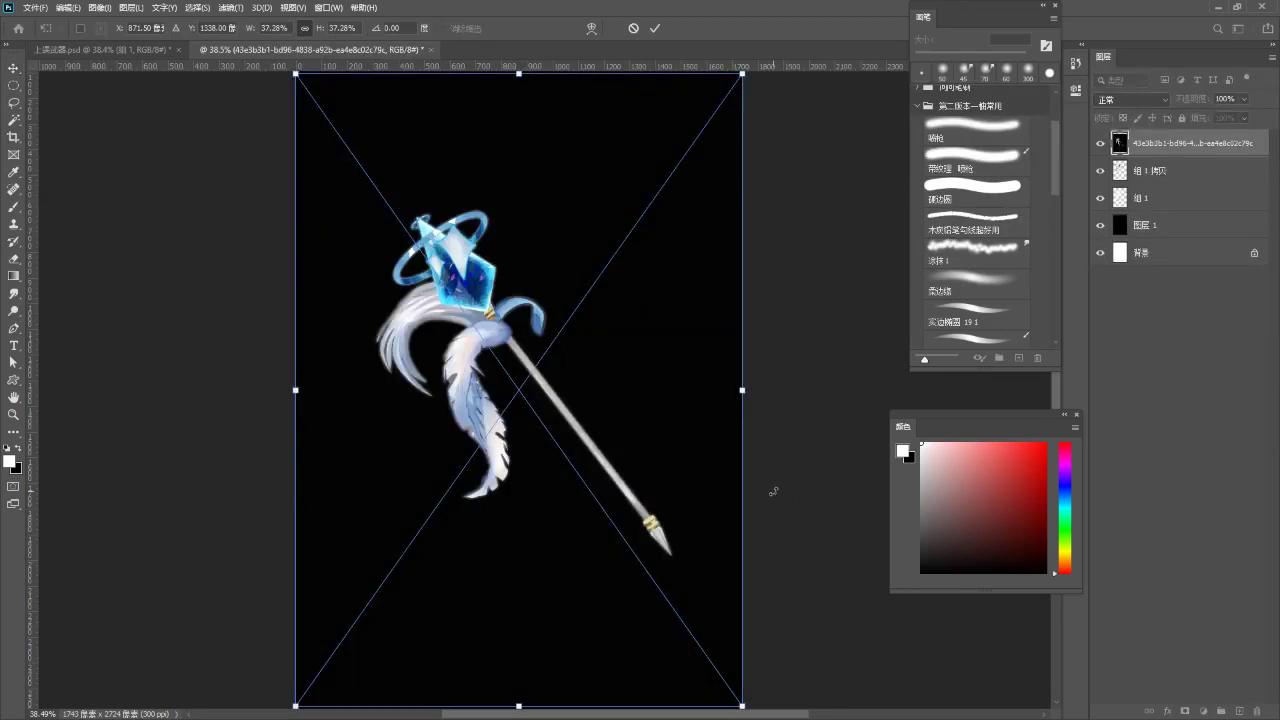
key("Return")
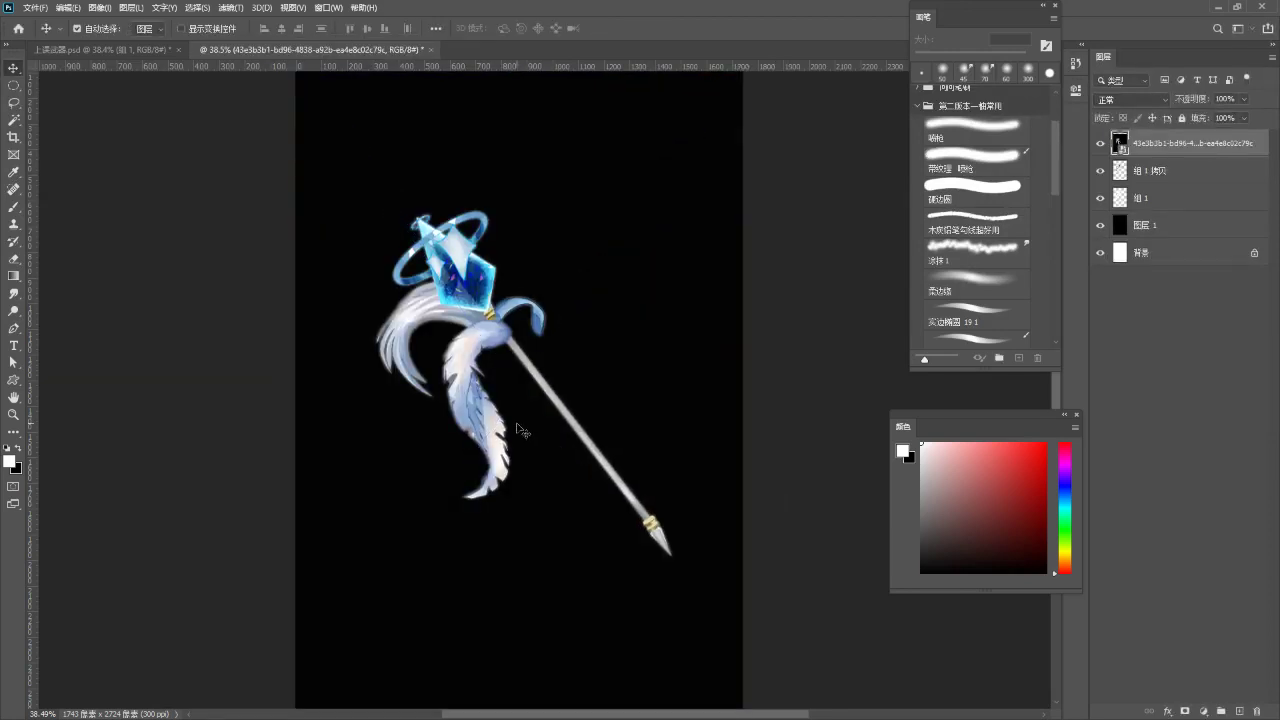
scroll(517, 430, "up", 3)
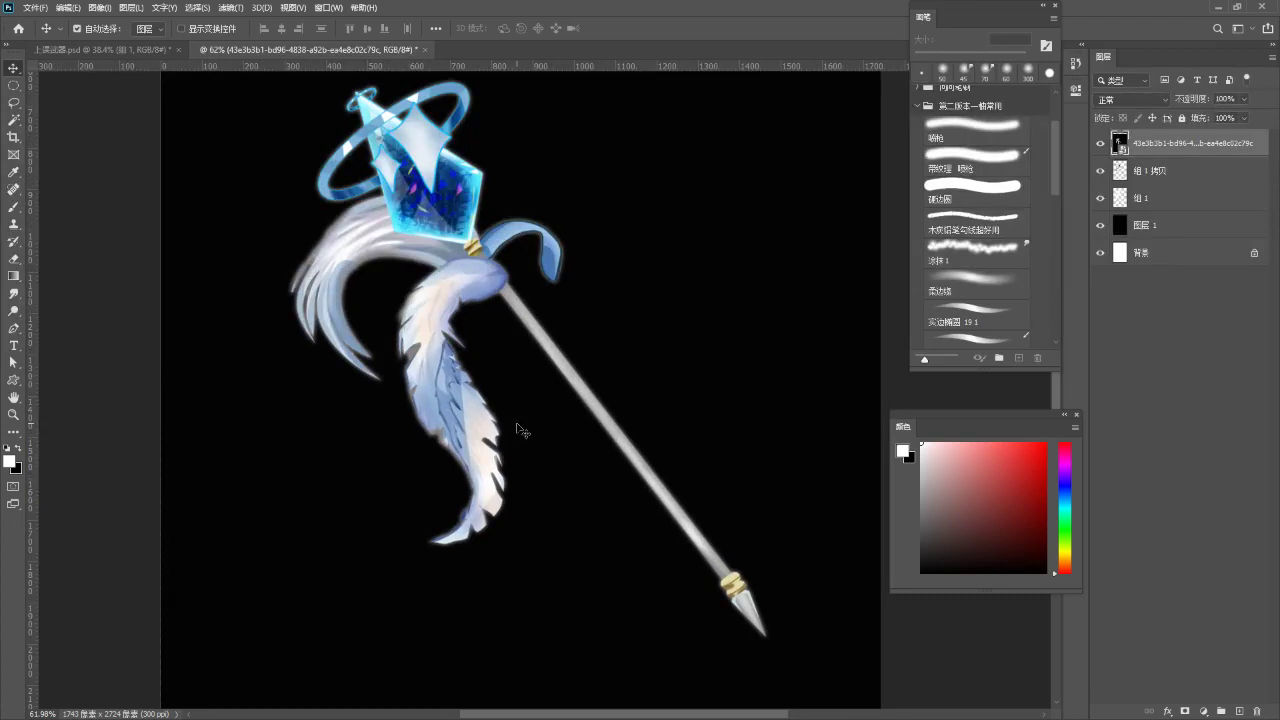
- Create a new layer above the placed picture and set up the hard round brush in bright red
key("ctrl+shift+n")
key("Return")
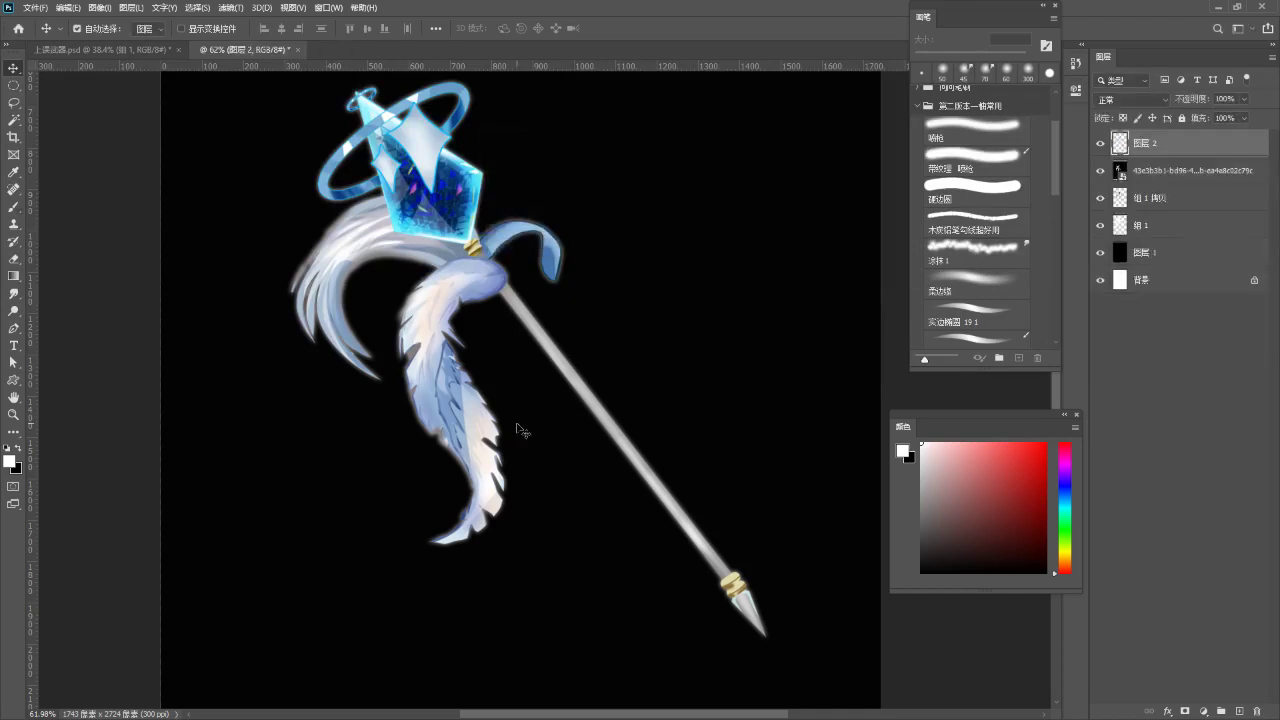
key("b")
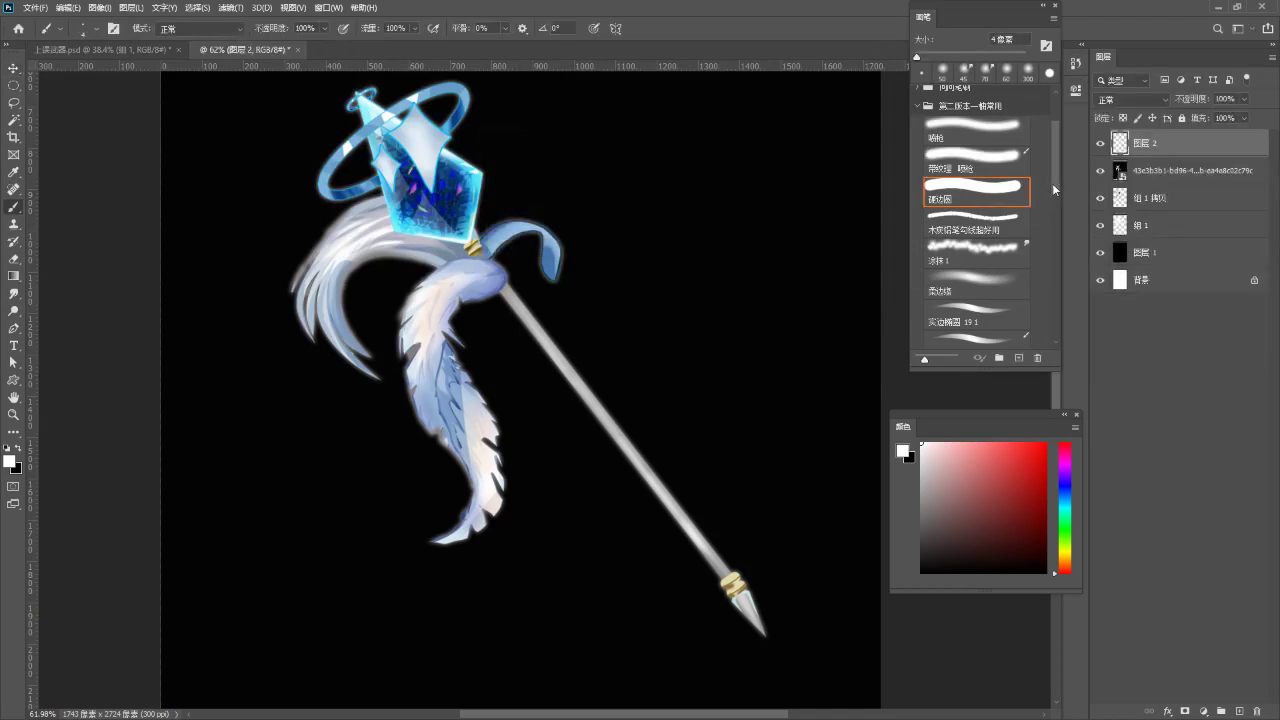
scroll(1048, 220, "down", 5)
left_click_drag(1046, 222, 1035, 184)
left_click_drag(1006, 474, 1087, 423)
left_click_drag(496, 266, 535, 373)
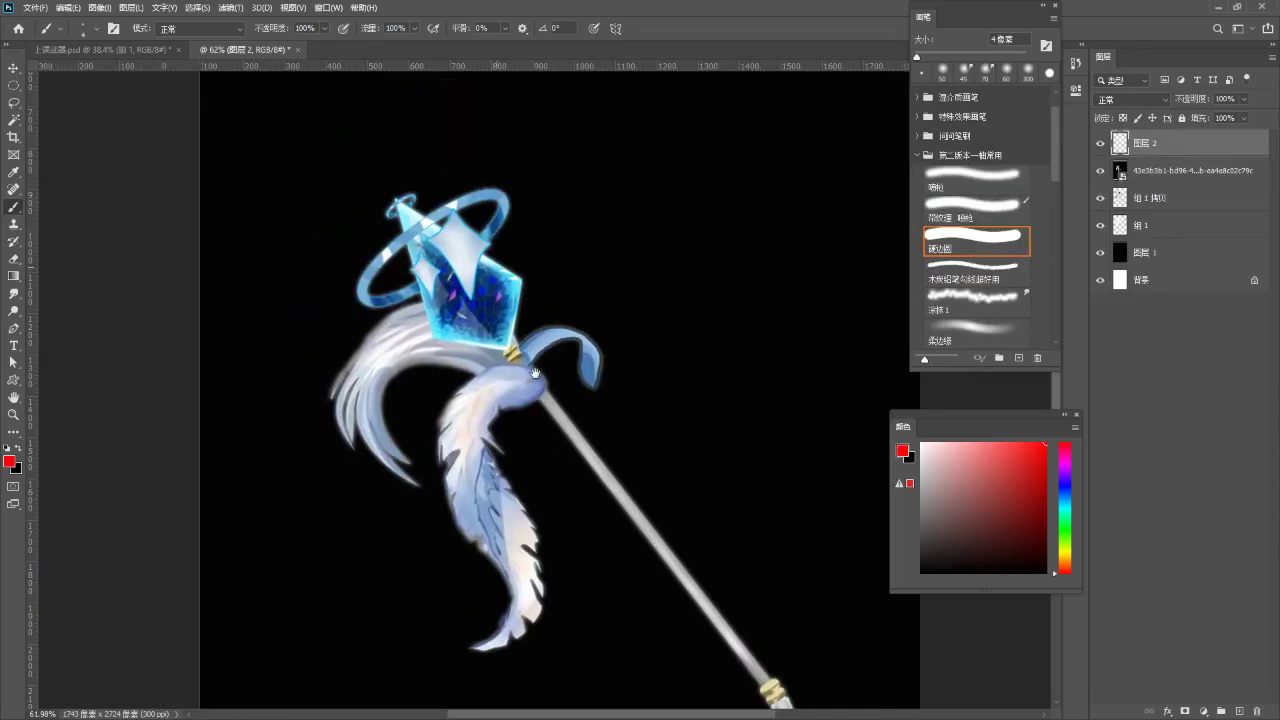
- Sketch slimmer concave red curves for the top and lower-left sides of the large star on the crystal
scroll(477, 191, "up", 5)
mouse_move(430, 214)
left_mouse_down()
mouse_move(432, 303)
mouse_move(424, 271)
left_mouse_up()
key("ctrl+z")
key("ctrl+z")
key("ctrl+z")
mouse_move(428, 209)
left_mouse_down()
mouse_move(393, 289)
mouse_move(346, 297)
mouse_move(415, 283)
mouse_move(385, 300)
mouse_move(437, 309)
left_mouse_up()
key("ctrl+z")
key("ctrl+z")
mouse_move(354, 293)
left_mouse_down()
mouse_move(430, 302)
mouse_move(451, 367)
left_mouse_up()
key("ctrl+z")
left_click_drag(430, 303, 464, 435)
key("ctrl+z")
left_click_drag(431, 304, 462, 439)
key("ctrl+z")
- Complete the large star's red outline with concave curves meeting at its right point and long lower tip
left_click_drag(429, 218, 453, 282)
key("ctrl+z")
key("ctrl+z")
mouse_move(429, 222)
left_mouse_down()
mouse_move(458, 288)
mouse_move(457, 276)
mouse_move(524, 282)
mouse_move(539, 299)
left_mouse_up()
key("ctrl+z")
key("ctrl+z")
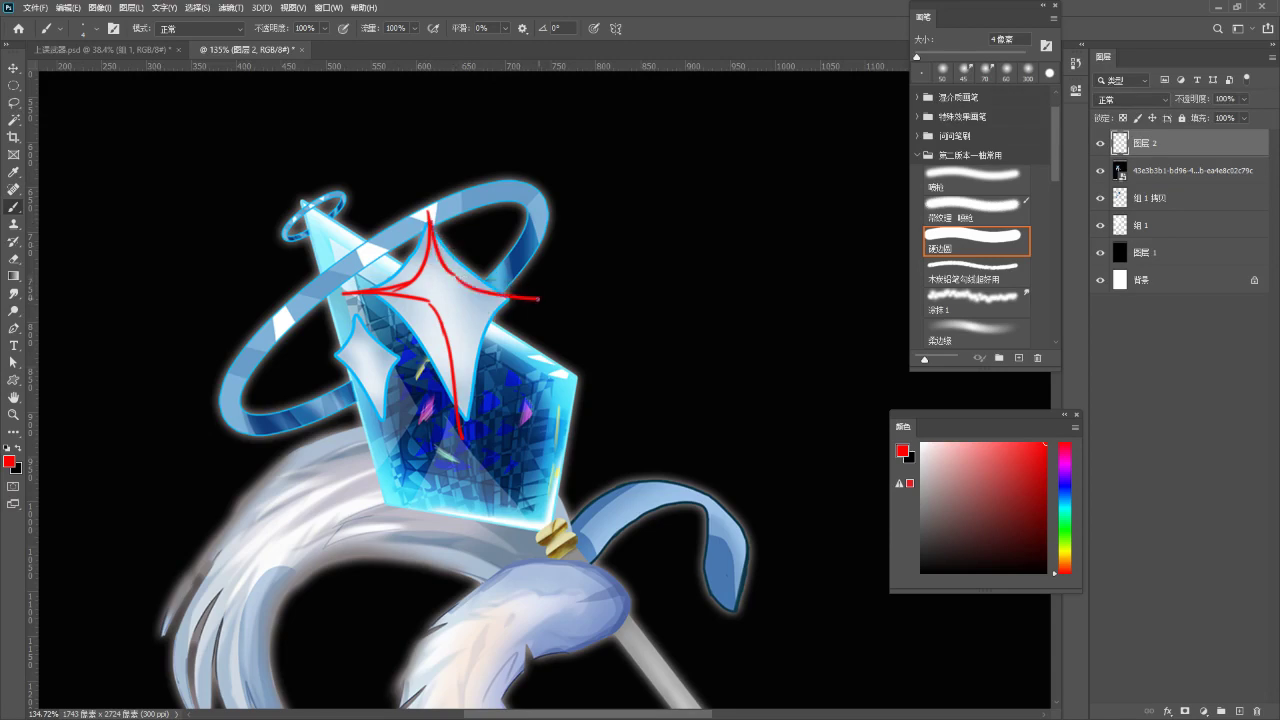
key("ctrl+z")
left_click_drag(456, 276, 532, 294)
left_click_drag(458, 309, 463, 434)
key("ctrl+z")
key("ctrl+z")
key("ctrl+z")
left_click_drag(457, 310, 461, 437)
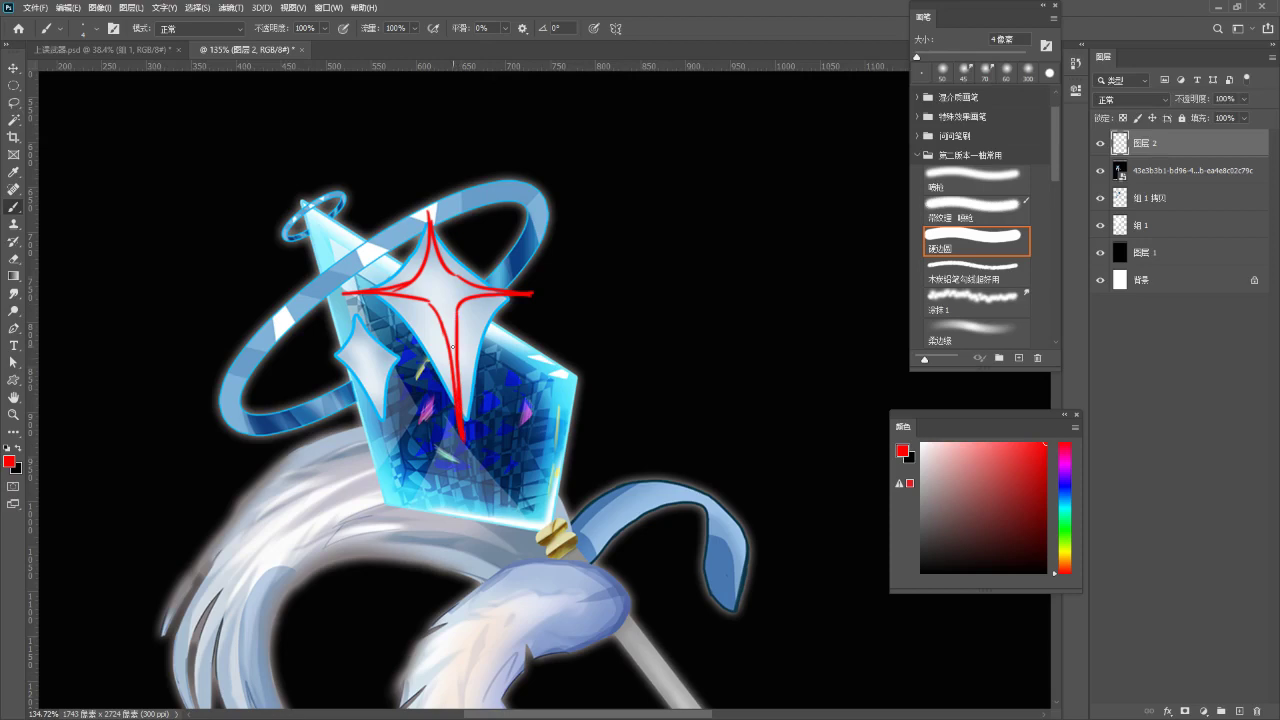
mouse_move(350, 278)
left_mouse_down()
mouse_move(415, 270)
mouse_move(490, 332)
left_mouse_up()
key("ctrl+space")
left_click_drag(509, 312, 505, 350)
left_click_drag(521, 341, 517, 368)
left_click_drag(528, 365, 524, 384)
key("ctrl+z")
key("ctrl+z")
key("ctrl+z")
key("ctrl+z")
key("ctrl+z")
key("ctrl+z")
- Redraw the small star's outline in red as a slim four-pointed shape with a long lower tip, tidying its strokes
mouse_move(423, 303)
left_mouse_down()
mouse_move(436, 365)
mouse_move(378, 366)
mouse_move(434, 339)
mouse_move(387, 362)
left_mouse_up()
key("ctrl+z")
key("ctrl+z")
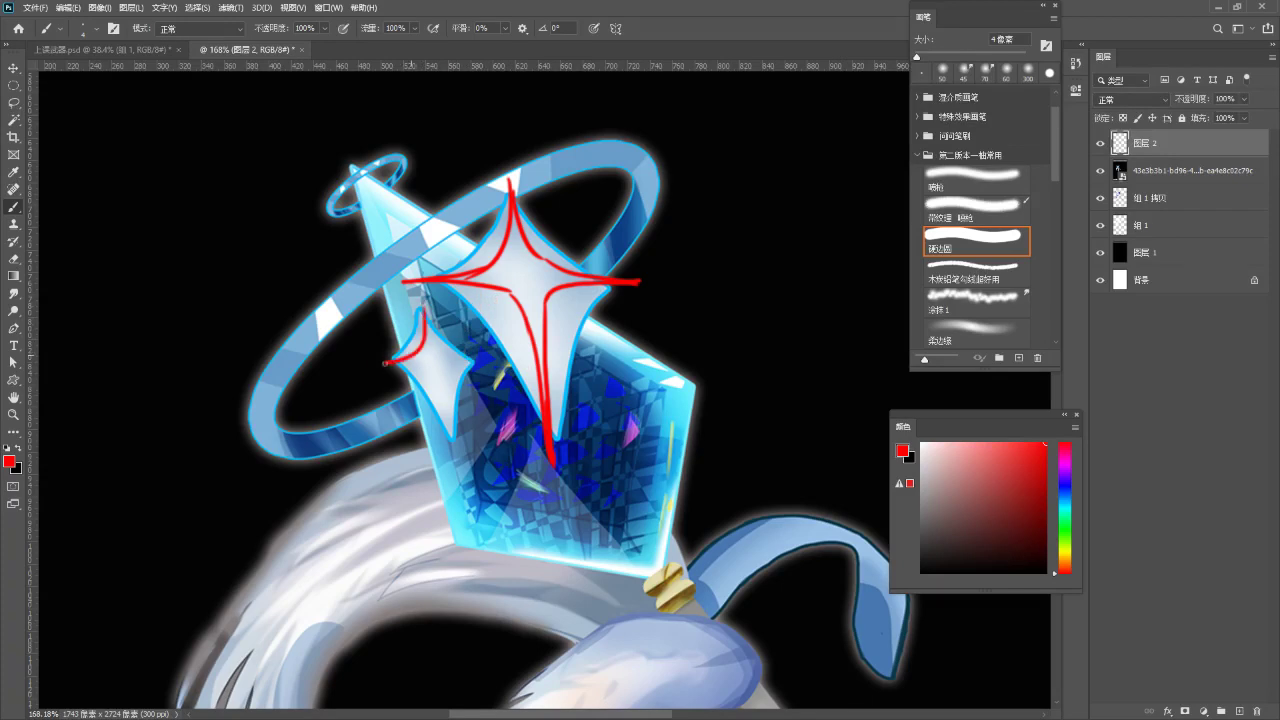
mouse_move(425, 314)
left_mouse_down()
mouse_move(448, 350)
mouse_move(486, 353)
mouse_move(454, 362)
mouse_move(479, 360)
mouse_move(443, 384)
mouse_move(448, 363)
mouse_move(452, 459)
left_mouse_up()
key("ctrl+z")
key("ctrl+z")
mouse_move(397, 361)
left_mouse_down()
mouse_move(418, 364)
mouse_move(447, 439)
left_mouse_up()
key("ctrl+z")
left_click_drag(435, 381, 446, 436)
left_click_drag(436, 388, 446, 437)
key("e")
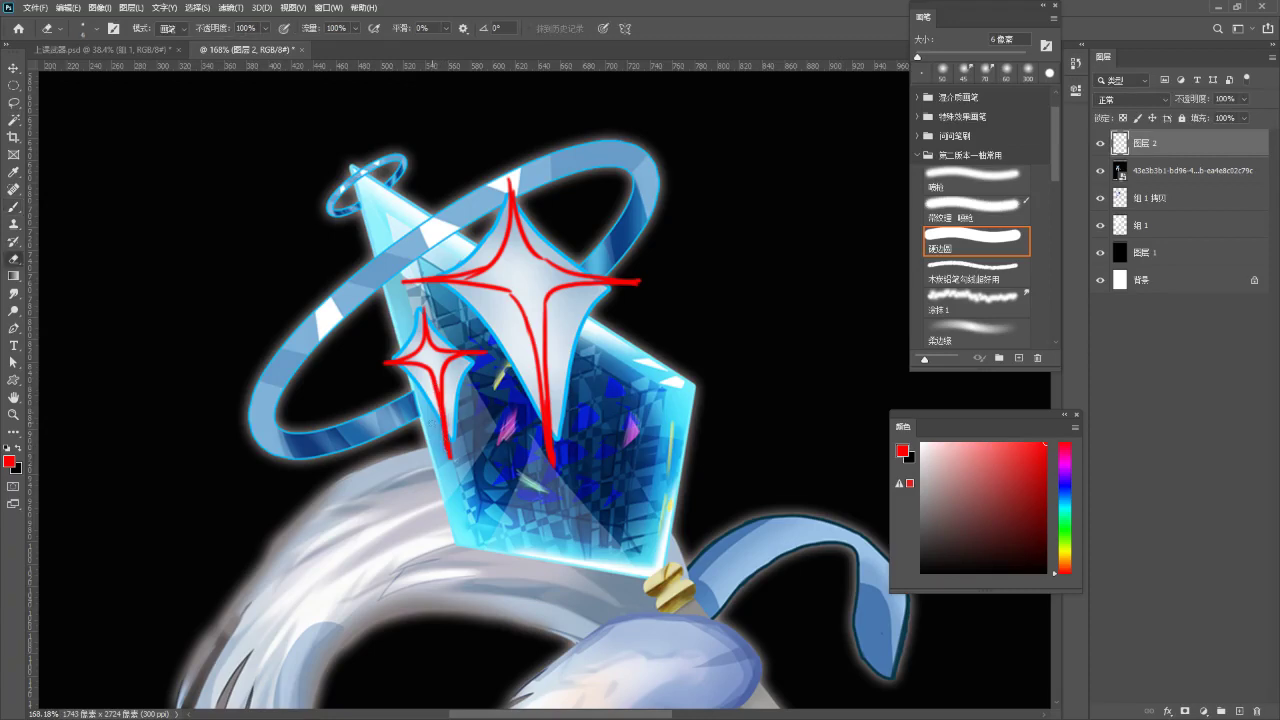
left_click_drag(451, 408, 446, 446)
key("b")
key("ctrl+z")
key("ctrl+space")
left_click_drag(454, 430, 329, 521)
left_click_drag(530, 439, 640, 430)
key("b")
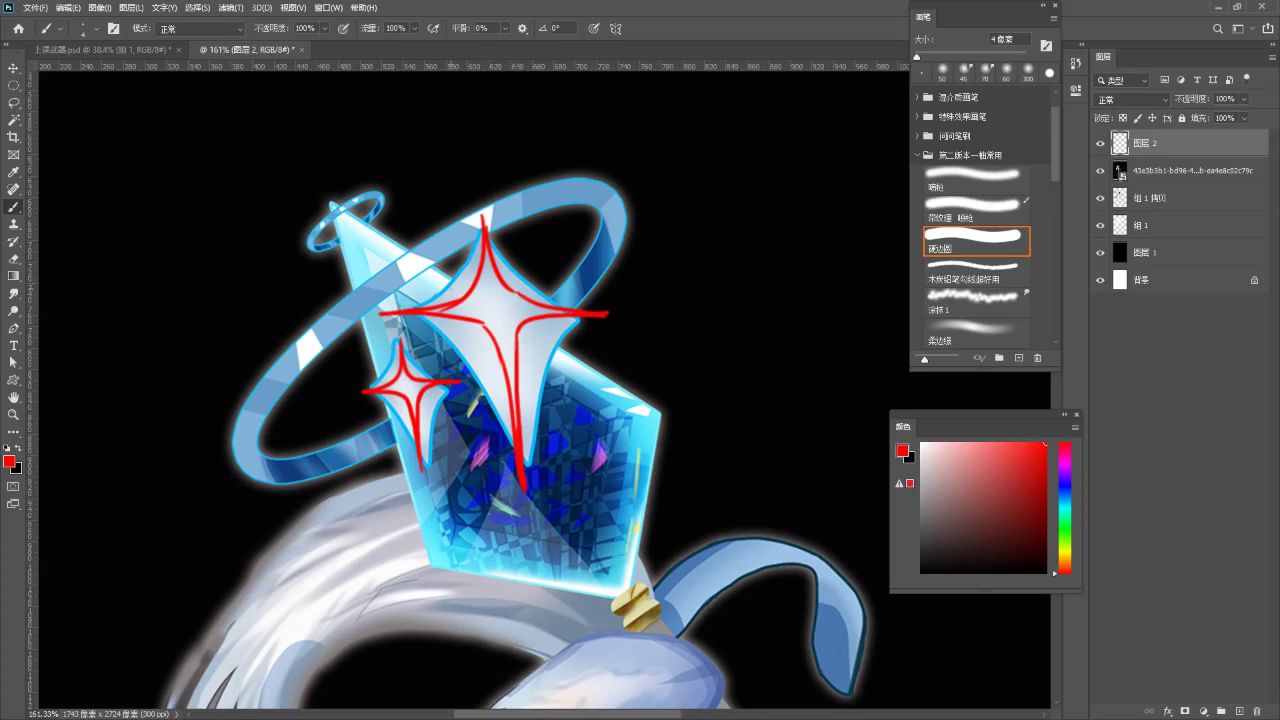
- Paint pale blue over the left curve of the large ring, using a lightened sampled ring colour and a 10 px brush
key("z")
mouse_move(461, 320)
left_mouse_down()
mouse_move(430, 328)
mouse_move(484, 320)
left_mouse_up()
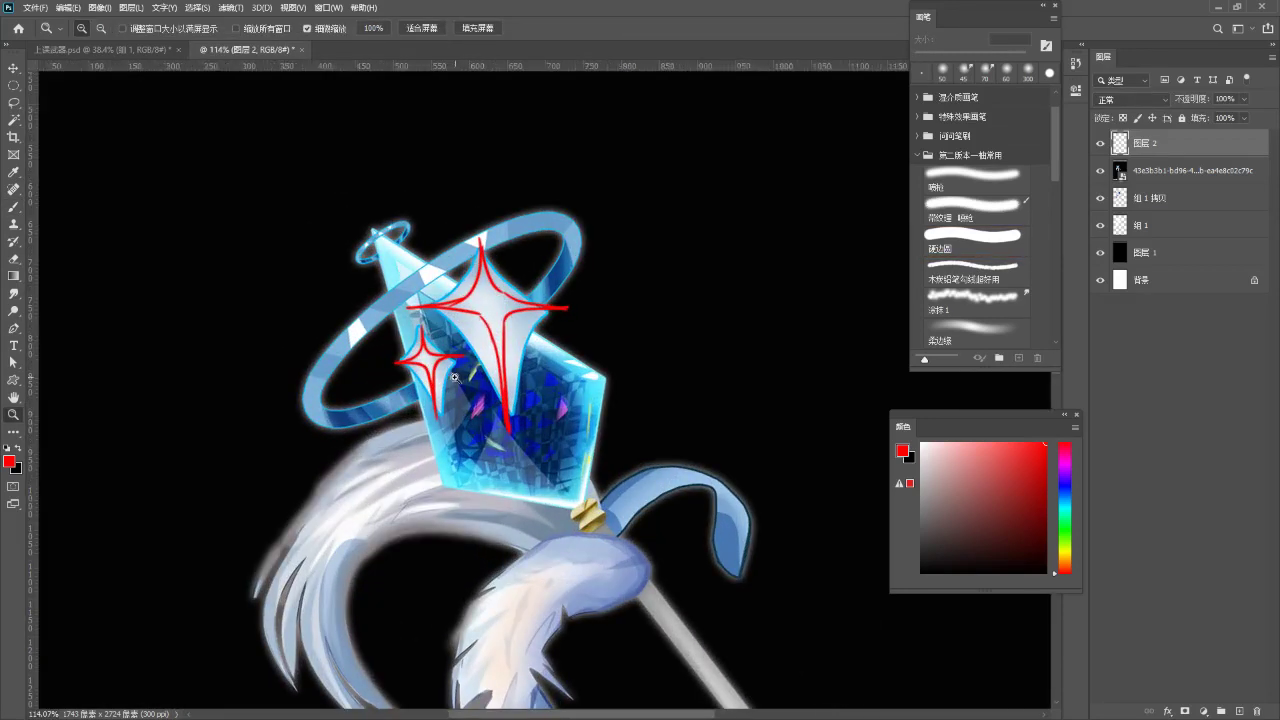
left_click_drag(283, 416, 323, 383)
key("b")
mouse_move(303, 370)
left_mouse_down()
mouse_move(326, 383)
mouse_move(304, 394)
left_mouse_up()
key("ctrl+z")
key("ctrl+z")
left_click(322, 412, "alt")
left_click(973, 451)
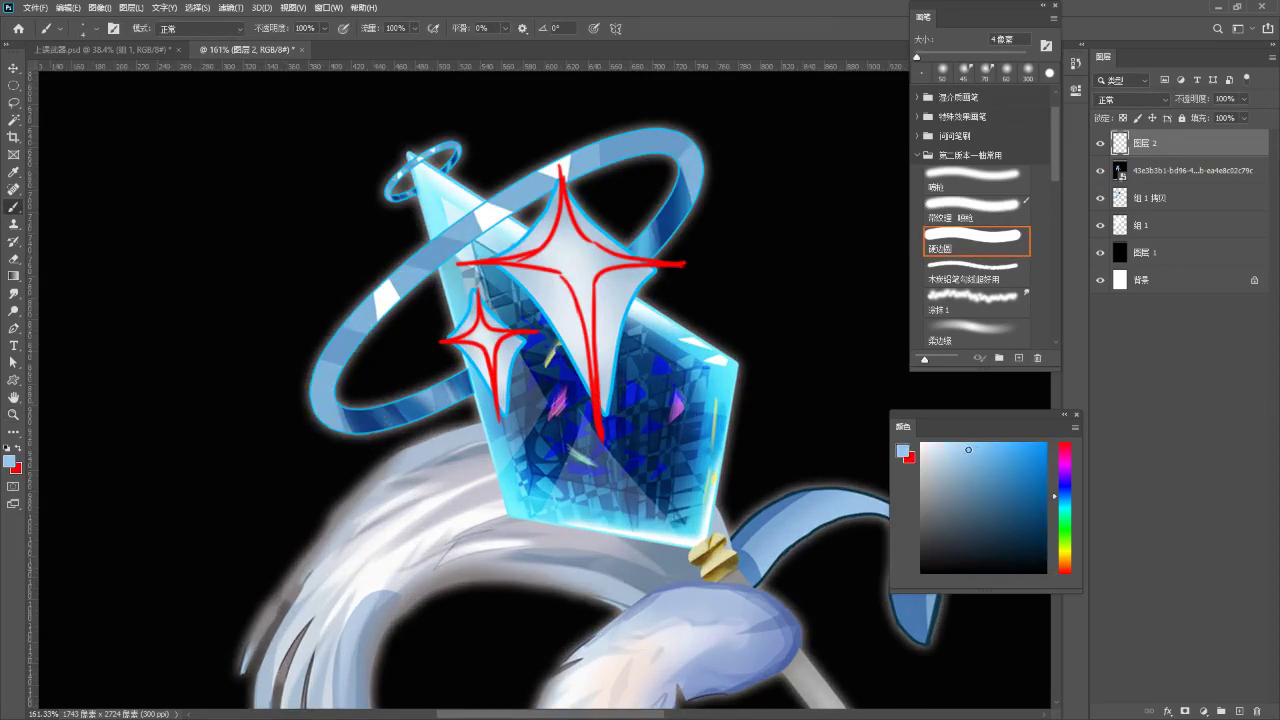
left_click(959, 451)
key("bracketright")
key("bracketright")
key("bracketright")
key("bracketright")
left_click_drag(325, 378, 330, 424)
left_click_drag(366, 308, 351, 337)
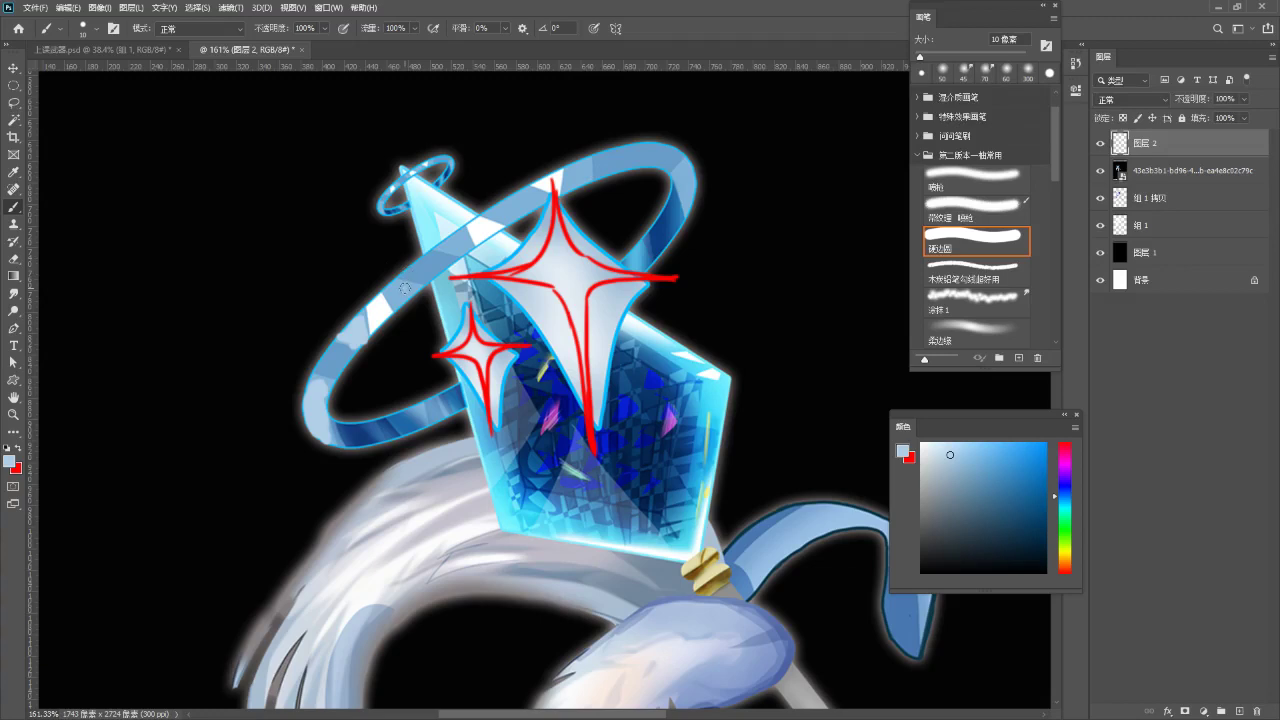
- Turn on vertical paint symmetry and accept its axis in the empty black area beside the staff
left_click_drag(489, 334, 420, 336)
left_click_drag(639, 325, 375, 346)
left_click(615, 28)
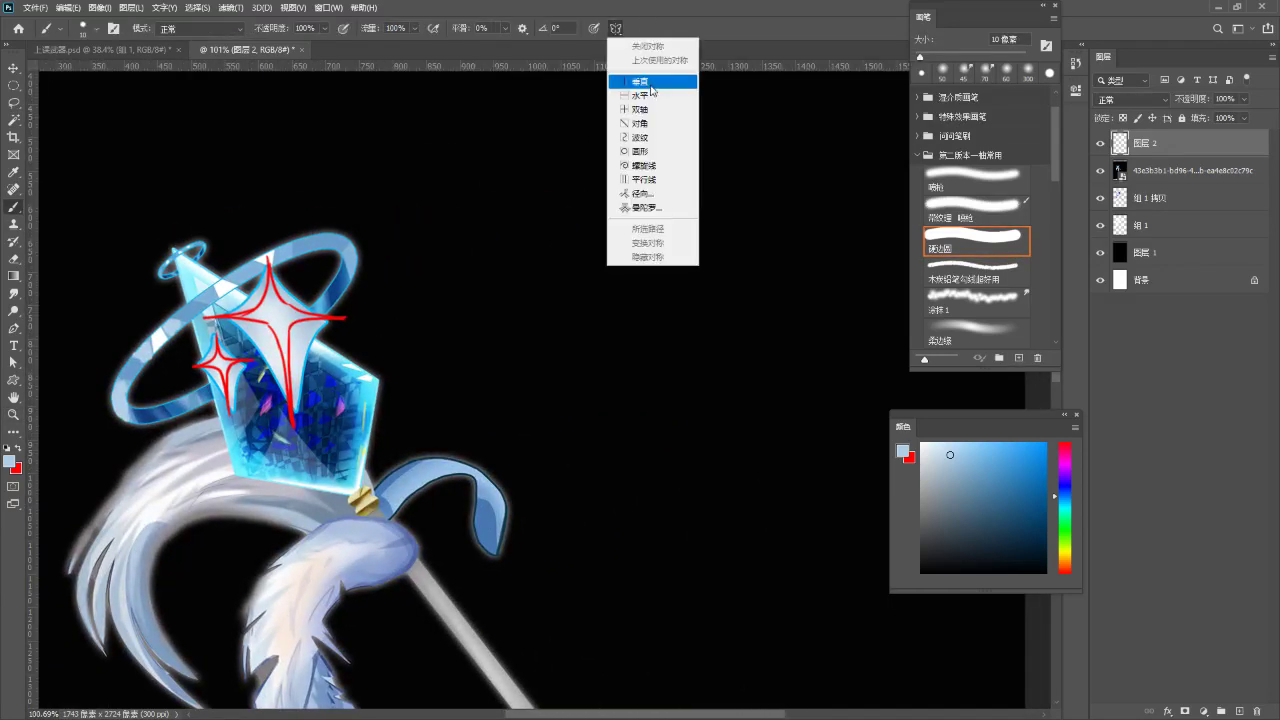
left_click(650, 81)
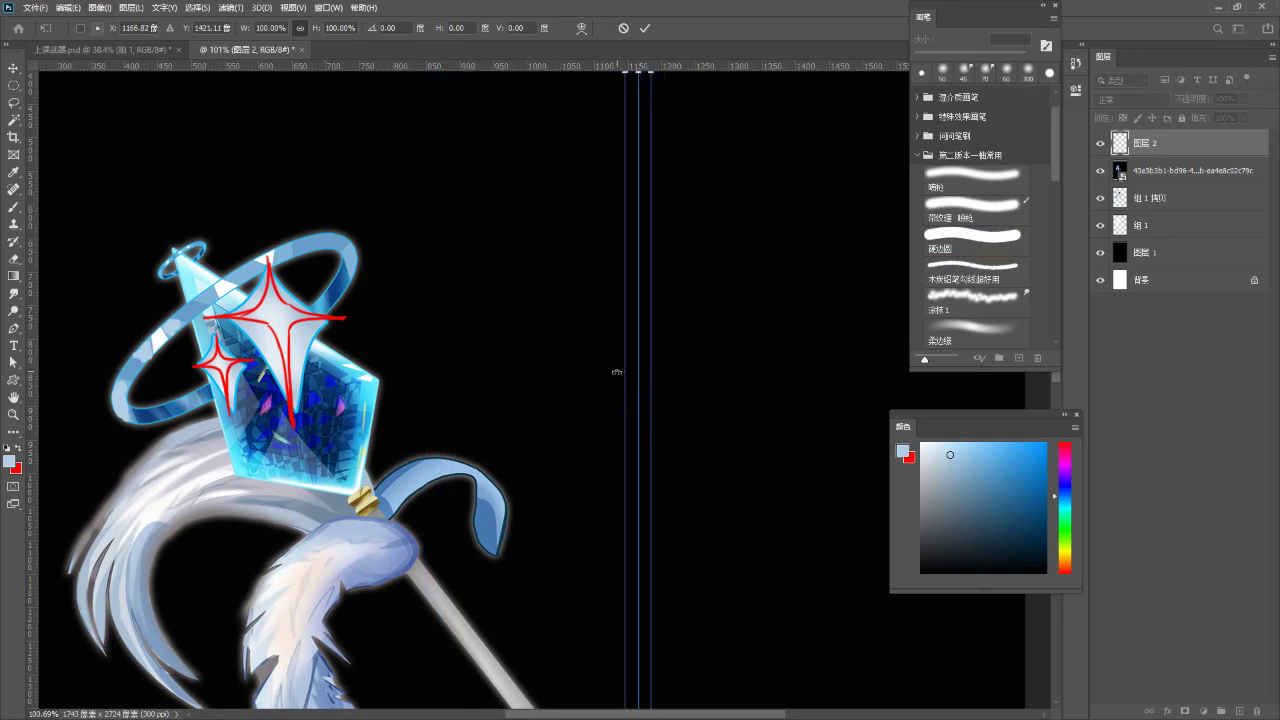
key("Return")
- Stamp a solid pale blue circle on the symmetry axis with the hard round brush at 400 px
key("bracketright")
key("bracketright")
key("bracketright")
key("bracketright")
key("bracketright")
key("bracketright")
key("bracketright")
key("bracketright")
key("bracketright")
key("bracketright")
key("bracketright")
key("bracketright")
key("bracketright")
key("bracketright")
key("bracketright")
key("bracketright")
key("bracketright")
key("bracketright")
key("bracketright")
key("bracketright")
left_click(632, 308)
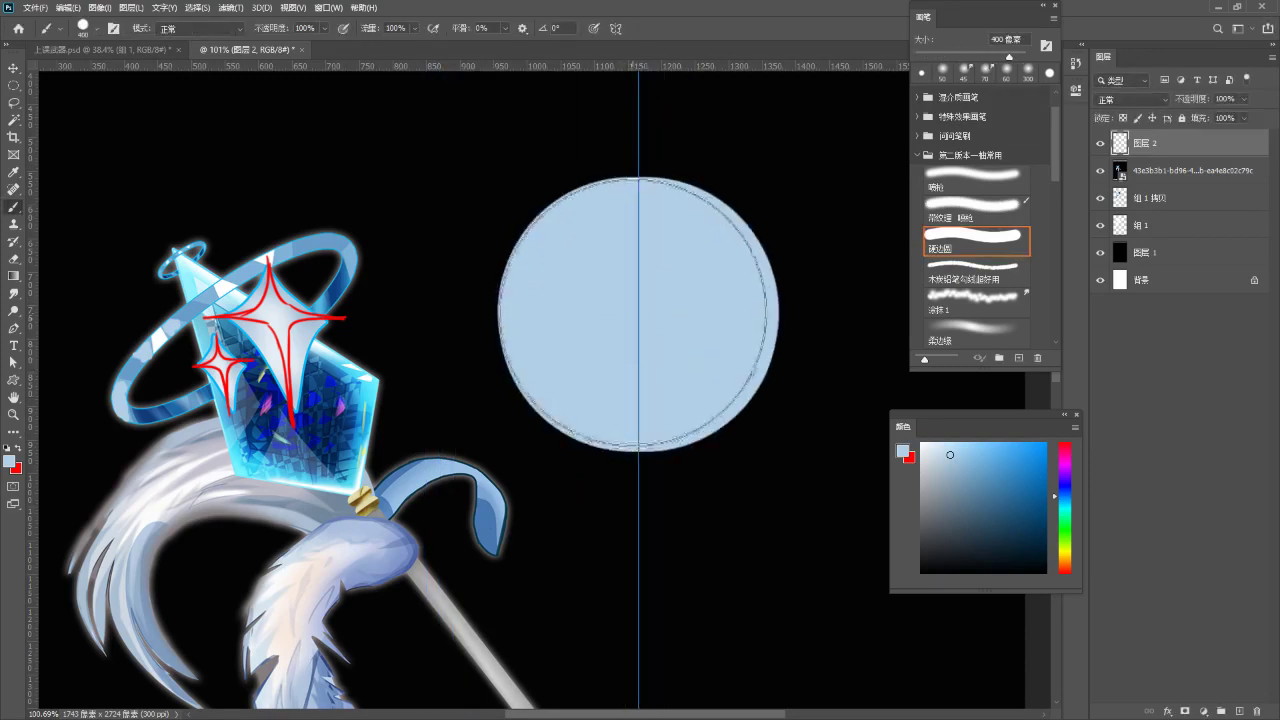
left_click_drag(660, 339, 585, 371)
- Erase concave curves from the upper half of the pale blue circle with the symmetric hard round eraser, at about 80 to 90 px
key("e")
key("bracketright")
key("bracketright")
key("bracketright")
key("bracketright")
key("bracketright")
key("bracketright")
key("bracketright")
key("bracketright")
key("bracketright")
key("bracketright")
key("bracketright")
key("bracketright")
key("bracketright")
key("bracketright")
key("bracketright")
key("bracketright")
key("bracketright")
key("bracketright")
key("bracketright")
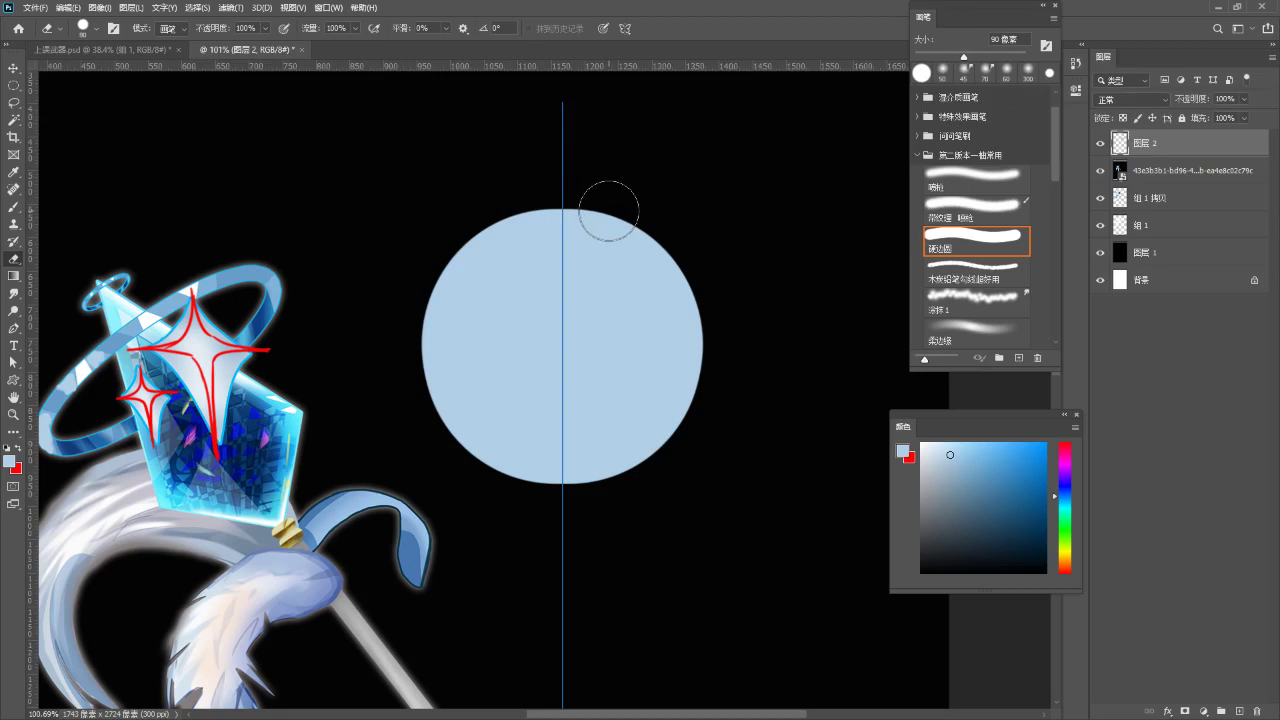
mouse_move(606, 206)
left_mouse_down()
mouse_move(630, 278)
mouse_move(619, 218)
mouse_move(591, 225)
mouse_move(678, 302)
mouse_move(601, 202)
mouse_move(672, 320)
mouse_move(763, 326)
left_mouse_up()
key("ctrl+z")
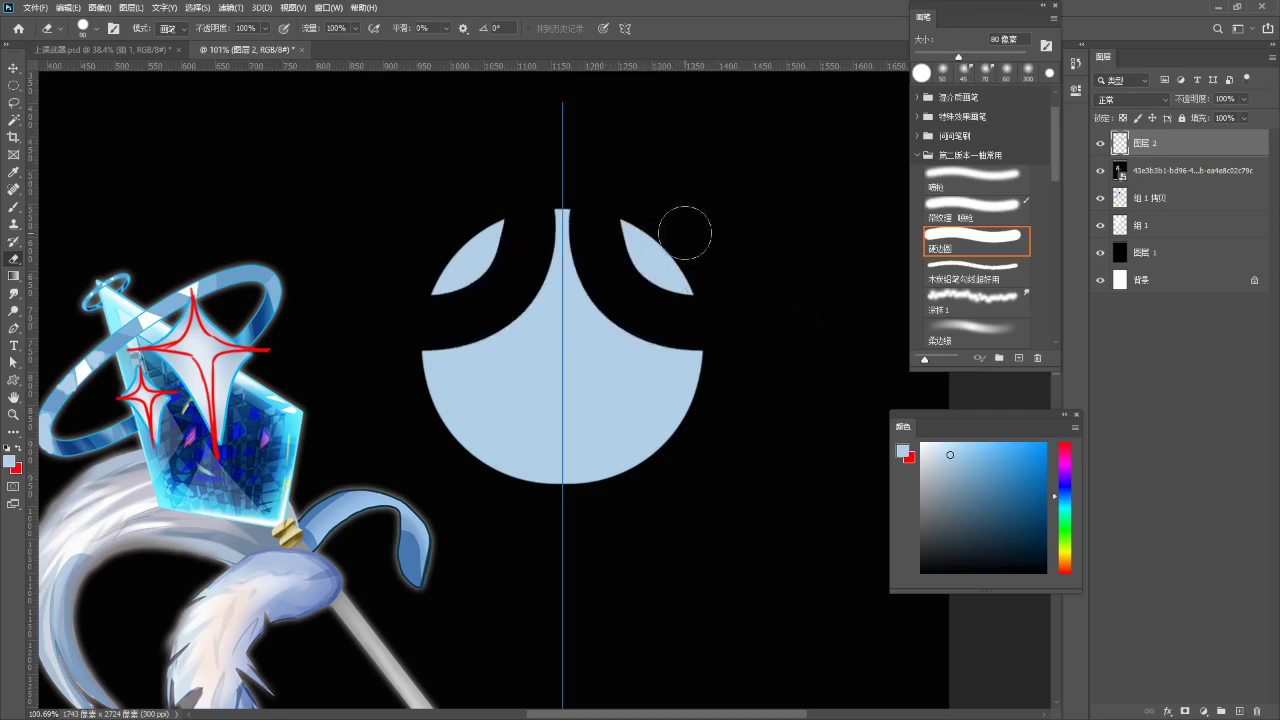
left_click_drag(634, 200, 629, 220)
- Erase matching concave curves from the circle's lower half to form a symmetric four-pointed star, undoing stray strokes
mouse_move(717, 337)
left_mouse_down()
mouse_move(710, 367)
mouse_move(671, 370)
mouse_move(600, 499)
left_mouse_up()
key("ctrl+z")
mouse_move(713, 380)
left_mouse_down()
mouse_move(634, 387)
mouse_move(620, 560)
mouse_move(671, 381)
mouse_move(602, 541)
left_mouse_up()
key("ctrl+z")
mouse_move(646, 417)
left_mouse_down()
mouse_move(598, 456)
mouse_move(652, 475)
left_mouse_up()
mouse_move(438, 403)
left_mouse_down()
mouse_move(531, 402)
mouse_move(527, 449)
left_mouse_up()
key("ctrl+z")
key("ctrl+z")
- Try to slim the star's upper and side points with further symmetric eraser strokes
left_click_drag(600, 234, 610, 309)
key("ctrl+z")
mouse_move(594, 200)
left_mouse_down()
mouse_move(614, 307)
mouse_move(657, 325)
left_mouse_up()
key("ctrl+z")
mouse_move(593, 271)
left_mouse_down()
mouse_move(628, 316)
mouse_move(690, 322)
left_mouse_up()
key("ctrl+z")
left_click_drag(593, 289, 678, 323)
key("ctrl+z")
mouse_move(593, 299)
left_mouse_down()
mouse_move(604, 233)
mouse_move(675, 341)
mouse_move(662, 347)
mouse_move(686, 326)
left_mouse_up()
key("ctrl+z")
- Lasso the pale blue star beside the staff, delete it and deselect
key("z")
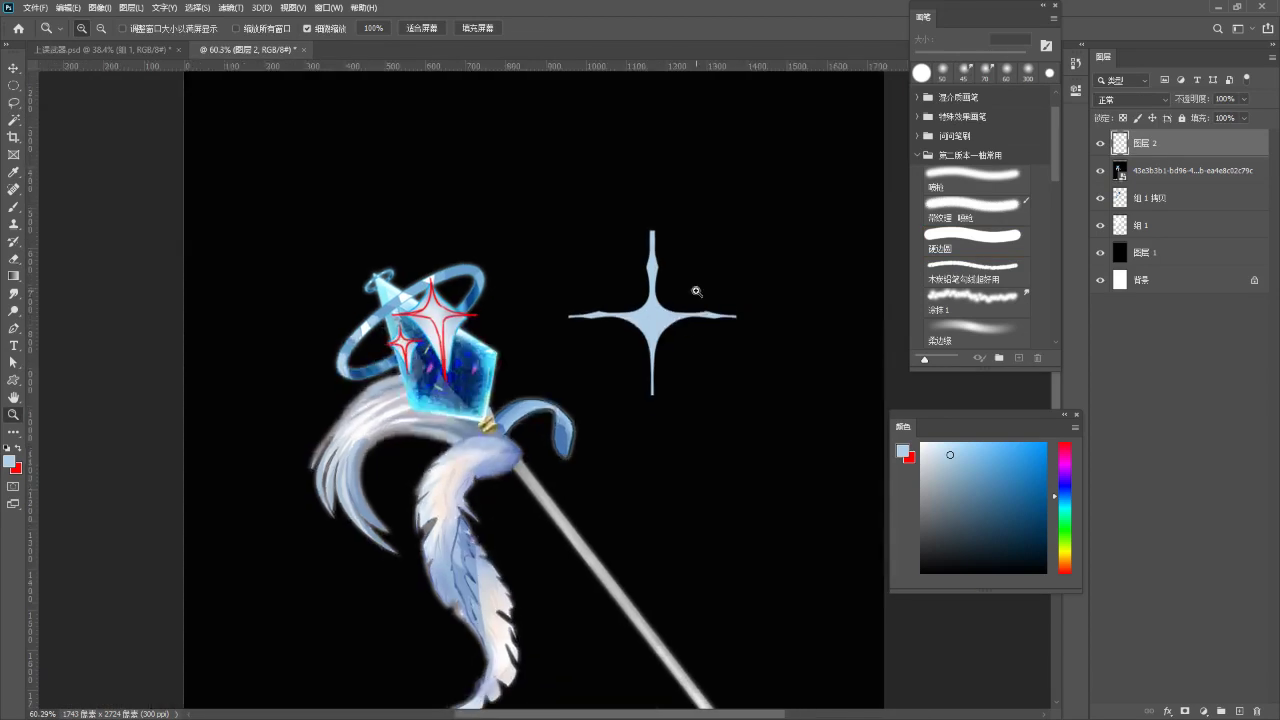
key("Delete")
key("ctrl+z")
key("l")
mouse_move(655, 196)
left_mouse_down()
mouse_move(600, 220)
mouse_move(663, 457)
mouse_move(714, 221)
left_mouse_up()
key("Delete")
key("ctrl+d")
- Return to the Brush and turn off paint symmetry
left_click_drag(641, 257, 695, 245)
key("b")
left_click(617, 30)
left_click(650, 47)
- Reduce the hard round brush size and swap the painting colour to red
key("bracketleft")
key("bracketleft")
key("bracketleft")
key("bracketleft")
key("bracketleft")
key("bracketleft")
key("bracketleft")
key("bracketleft")
key("bracketleft")
key("bracketleft")
key("bracketleft")
key("bracketleft")
key("bracketleft")
key("bracketleft")
key("bracketleft")
key("bracketleft")
key("bracketleft")
key("bracketleft")
key("bracketleft")
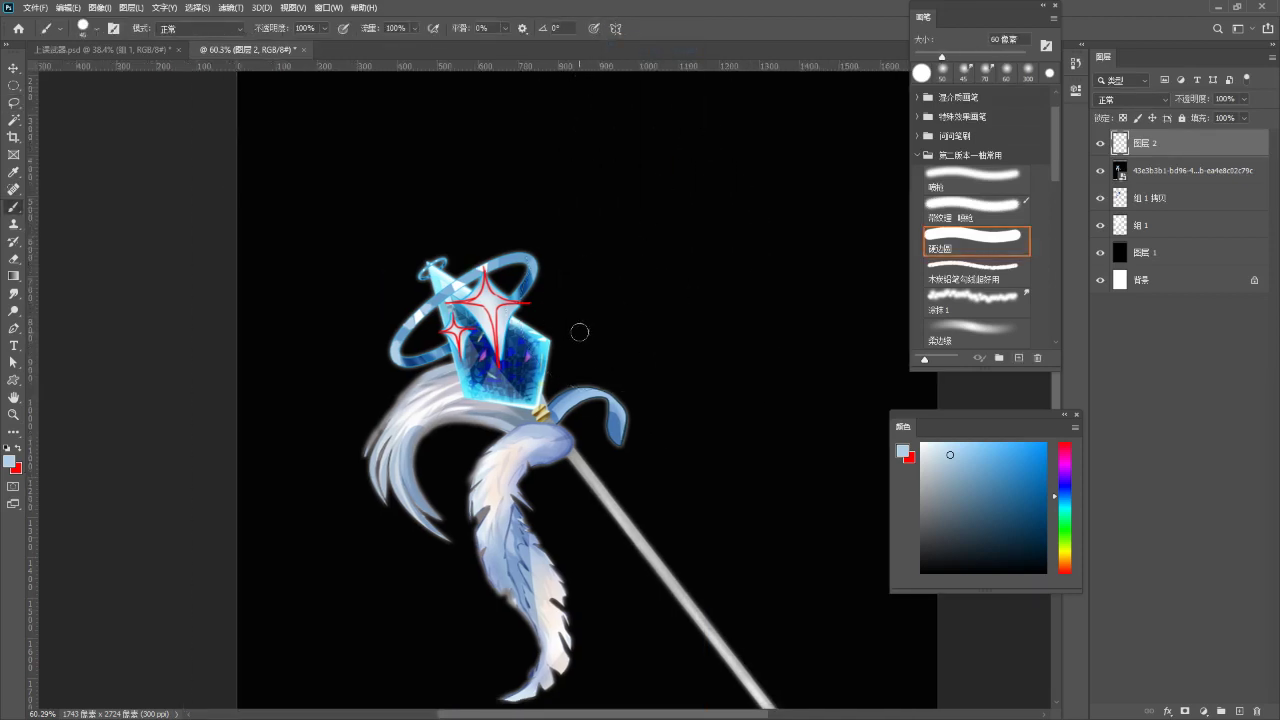
key("x")
left_click_drag(584, 318, 729, 285)
key("ctrl+z")
left_click_drag(583, 311, 585, 228)
left_click_drag(566, 279, 593, 278)
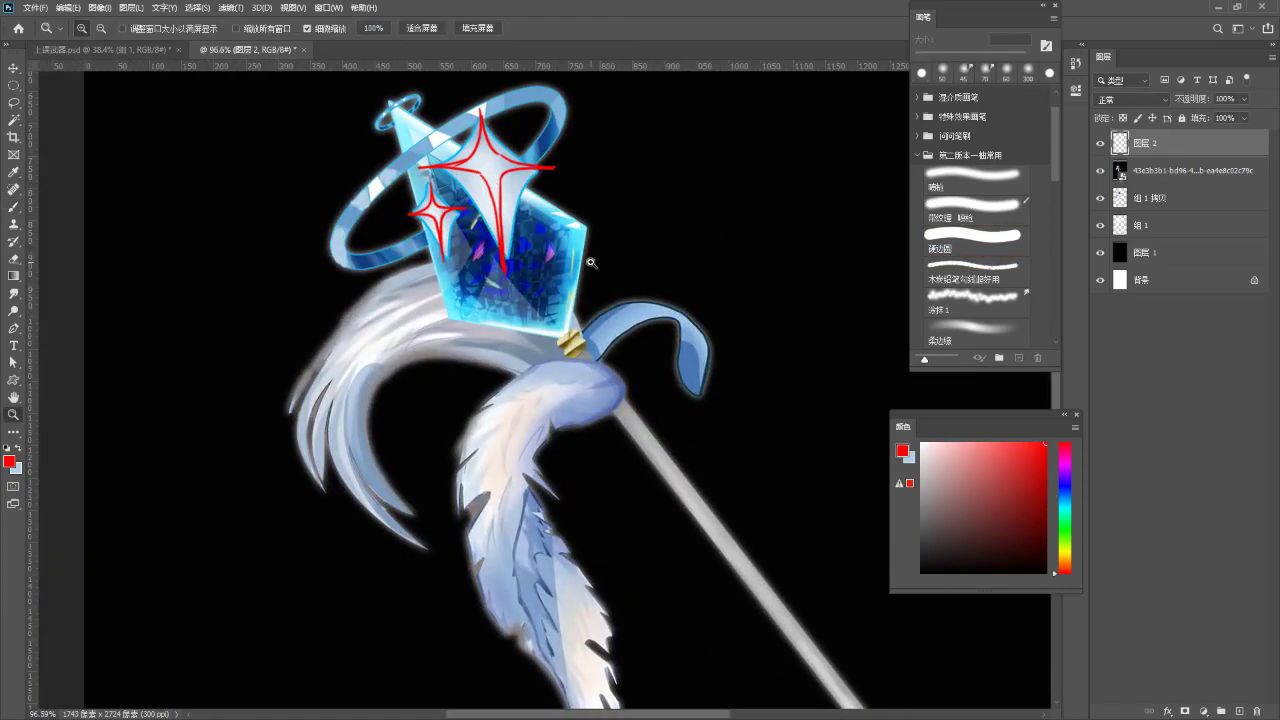
left_click_drag(587, 385, 553, 250)
scroll(564, 259, "down", 1)
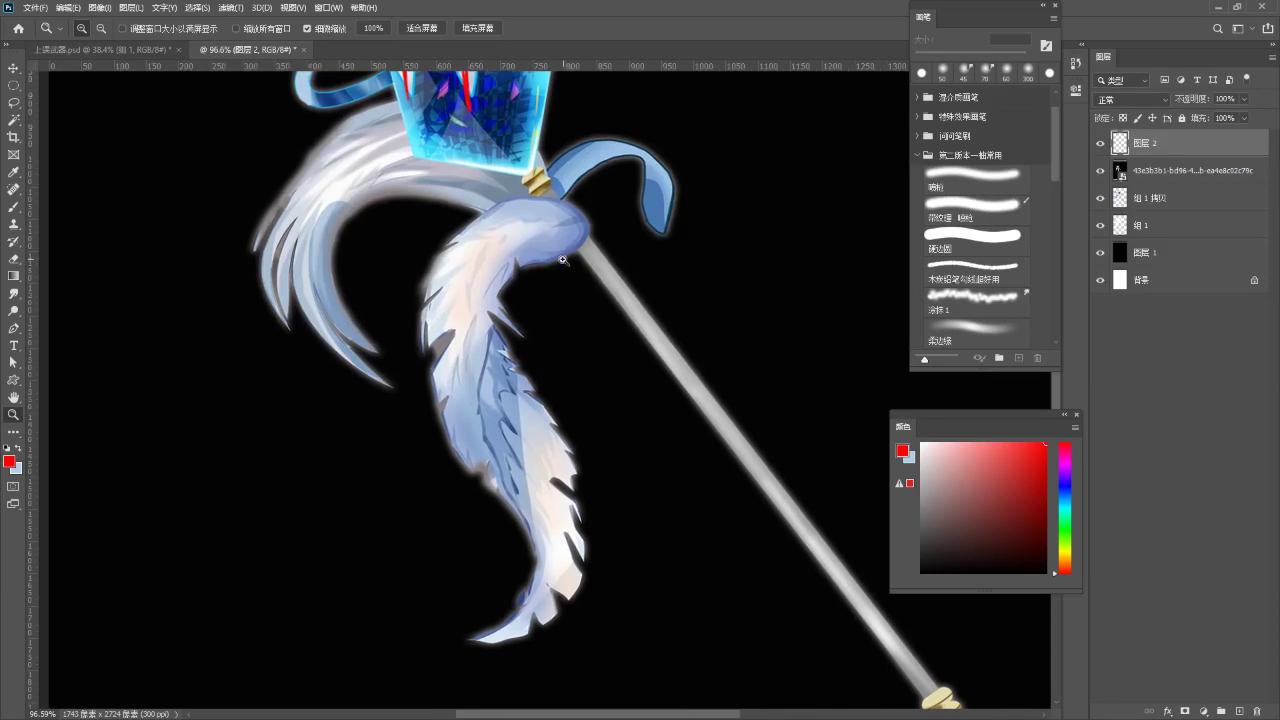
mouse_move(465, 254)
left_mouse_down()
mouse_move(582, 300)
mouse_move(443, 451)
mouse_move(541, 331)
left_mouse_up()
left_click_drag(523, 268, 520, 264)
key("ctrl+z")
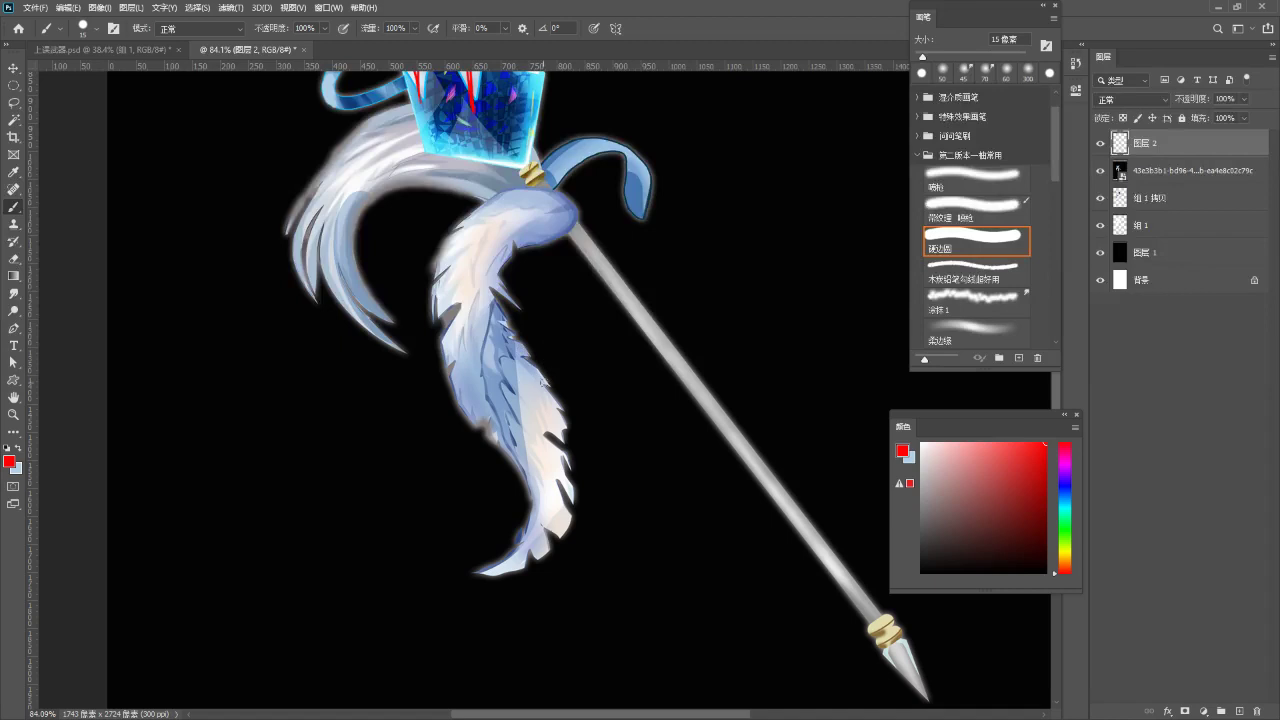
- Paint over the dark notch on the lower tail's right edge with sampled cream tones, using an 8 px hard round brush
mouse_move(550, 450)
left_mouse_down()
mouse_move(597, 443)
mouse_move(539, 407)
left_mouse_up()
key("bracketleft")
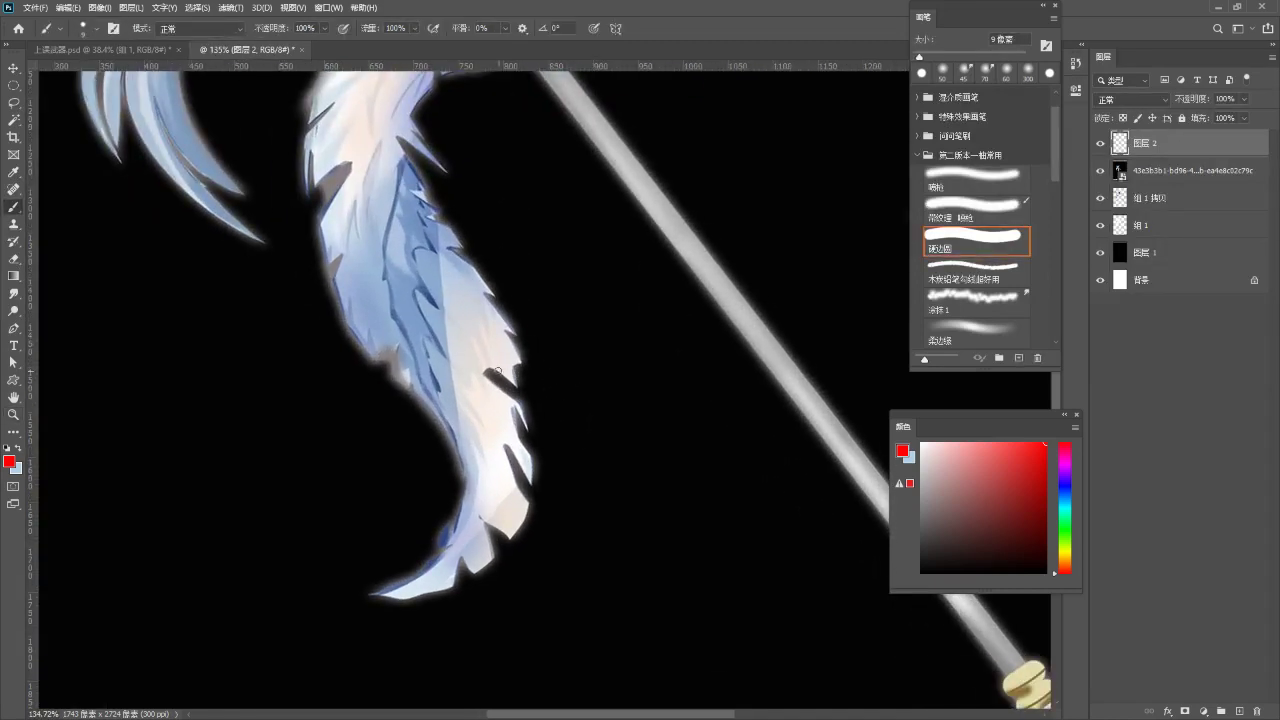
left_click(480, 374, "alt")
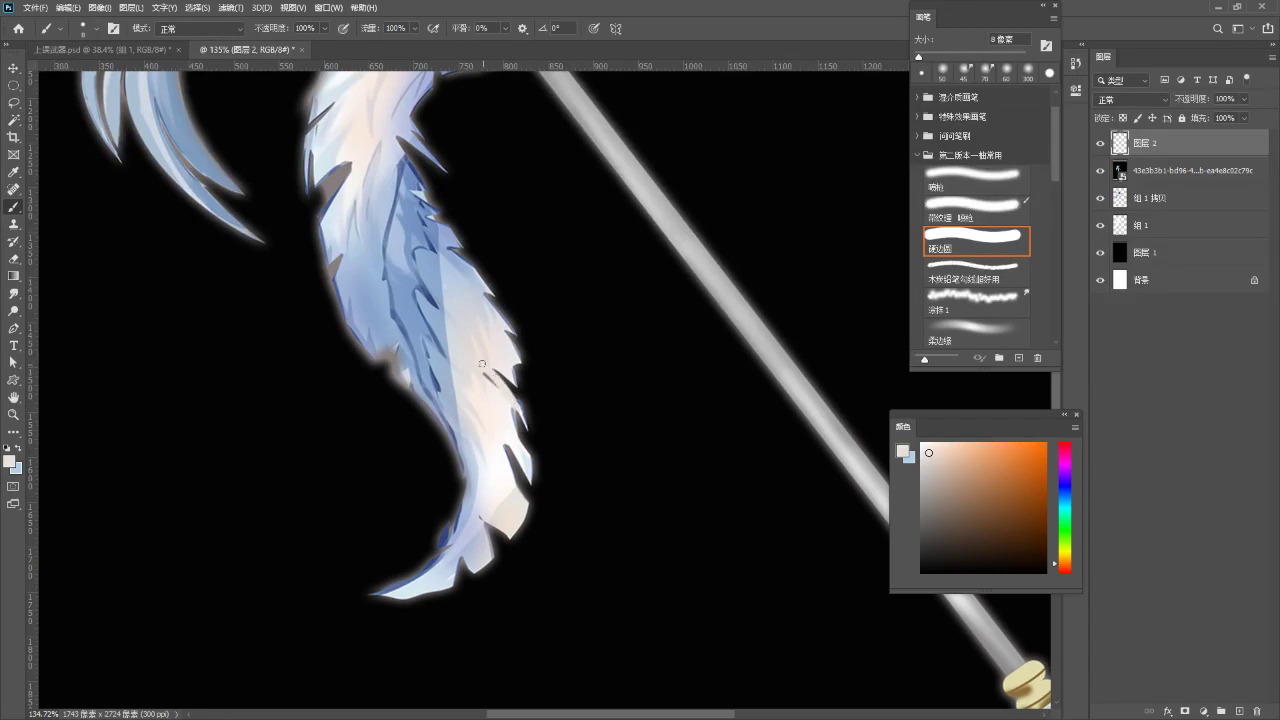
left_click(487, 393, "alt")
left_click_drag(478, 368, 512, 402)
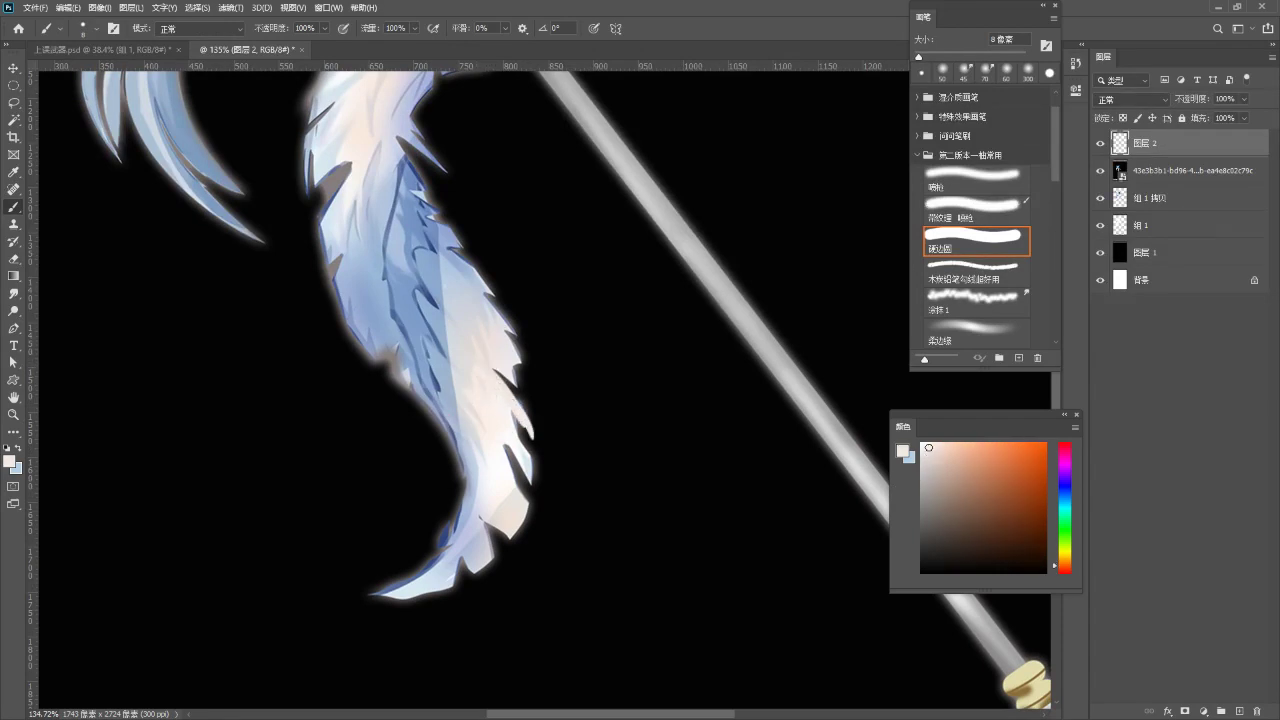
- Examine the tail fur in 上课武器.psd for comparison and return to the second staff picture
left_click(160, 49)
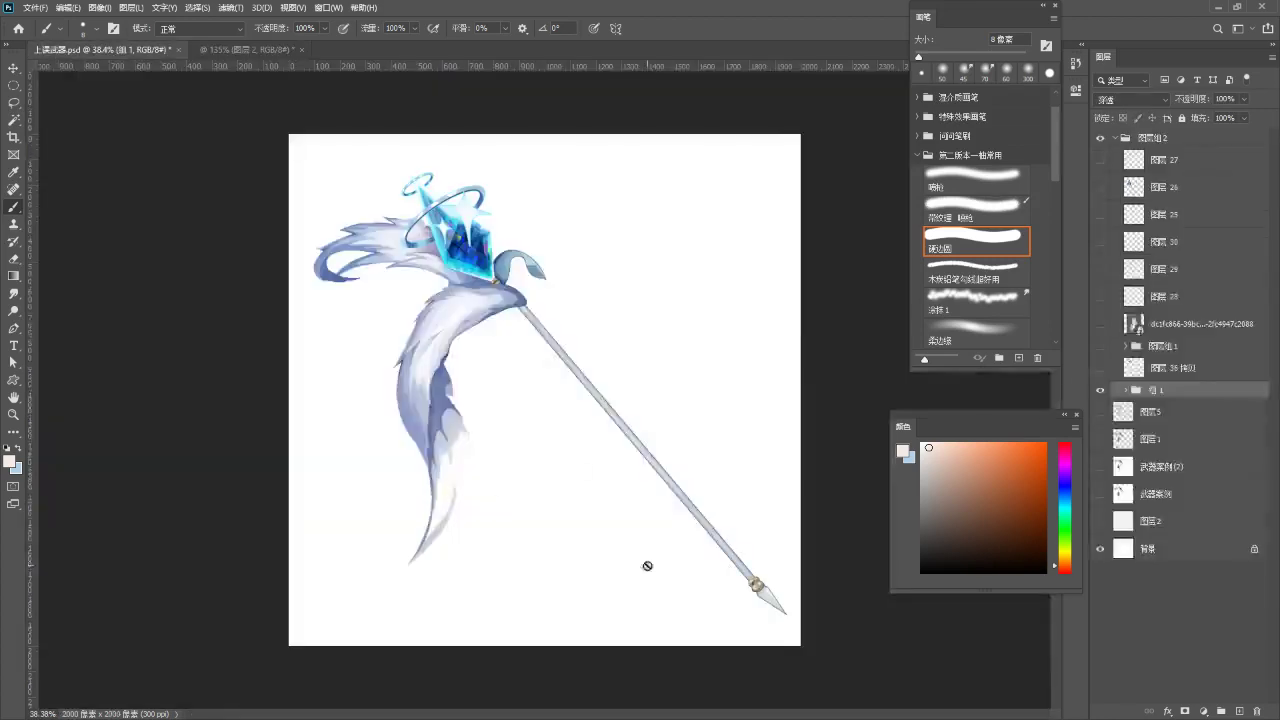
scroll(476, 464, "up", 3)
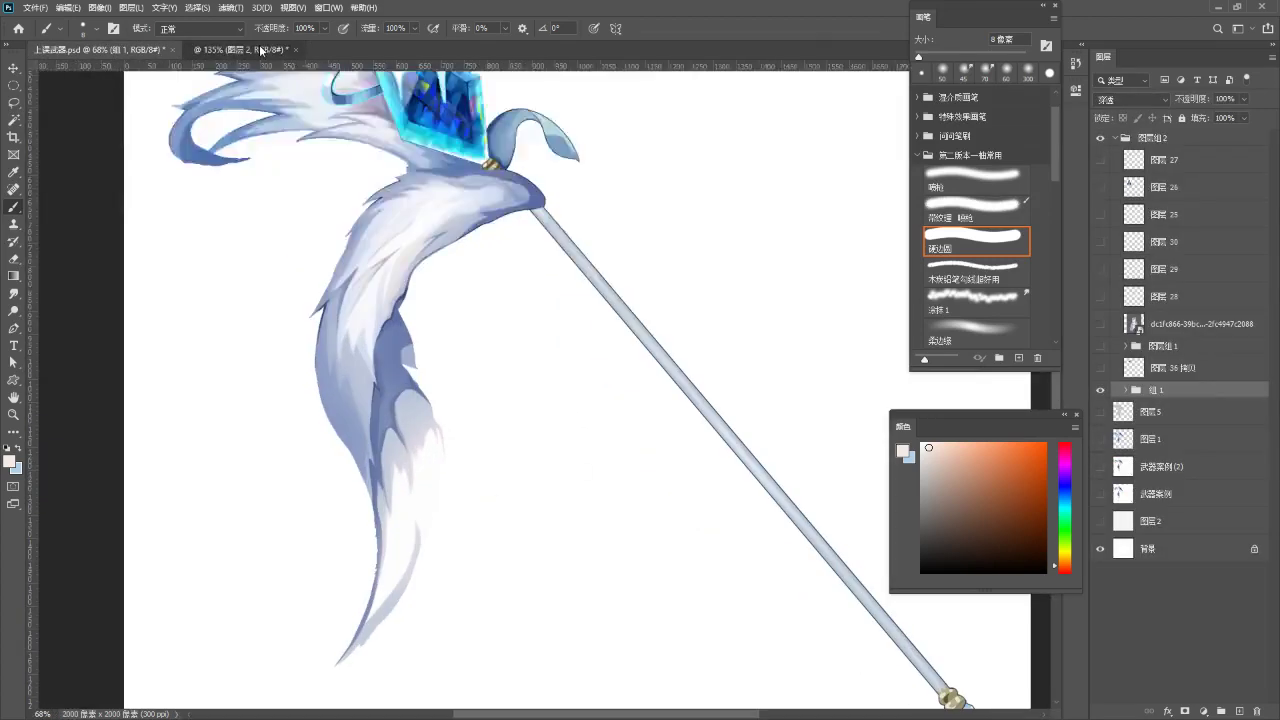
left_click(259, 49)
scroll(568, 373, "down", 3)
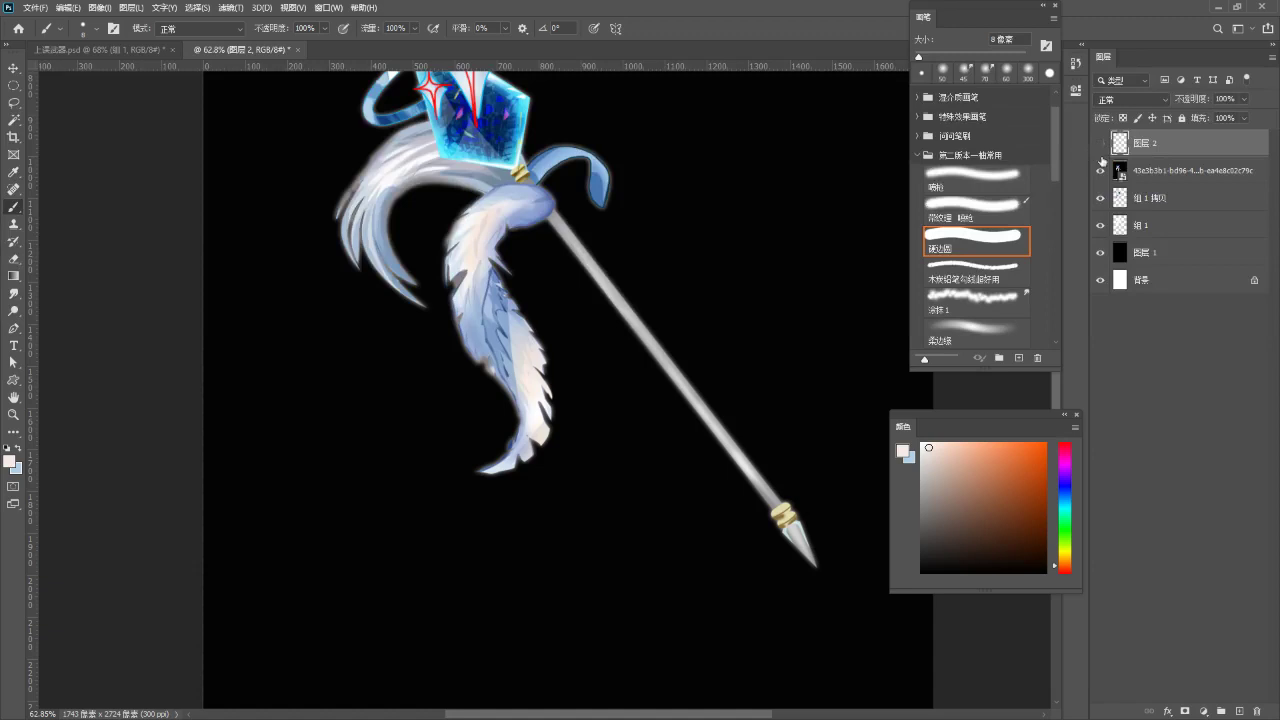
- Hide the two top layers to examine the glowing staff's fur, show them again and compare the whole staff
left_click_drag(1097, 147, 1100, 170)
scroll(425, 305, "up", 3)
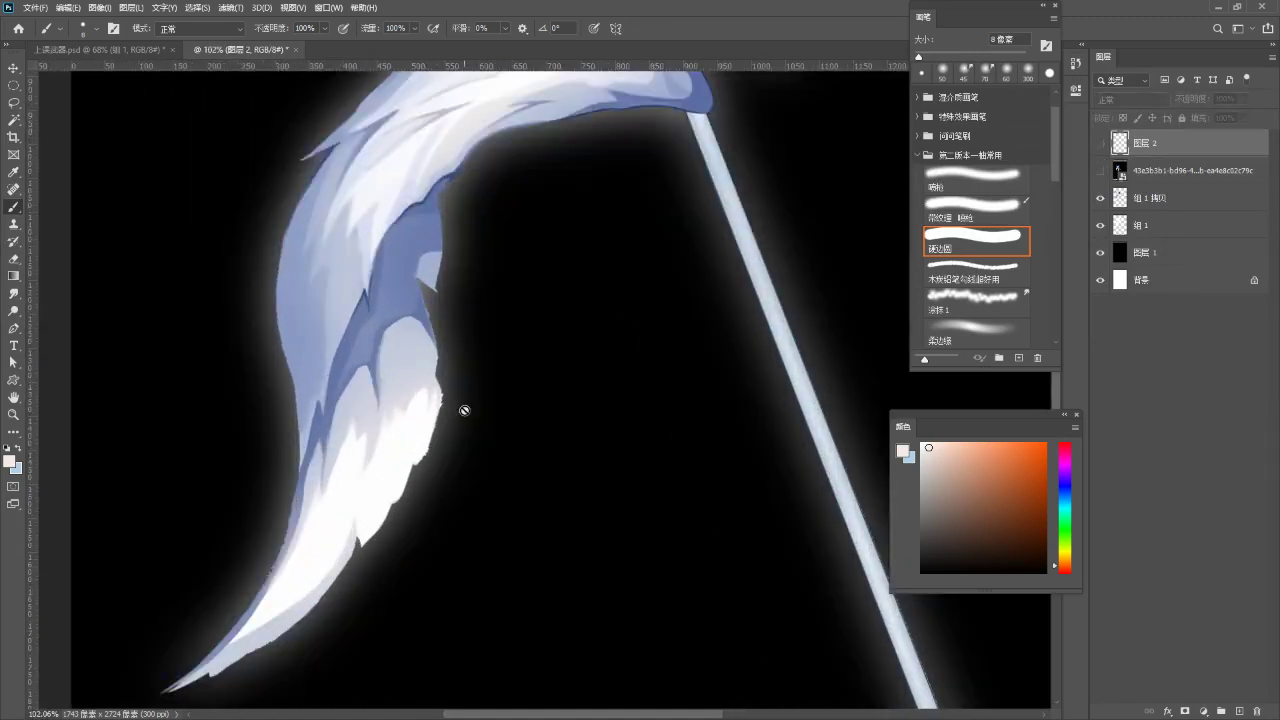
scroll(723, 543, "down", 4)
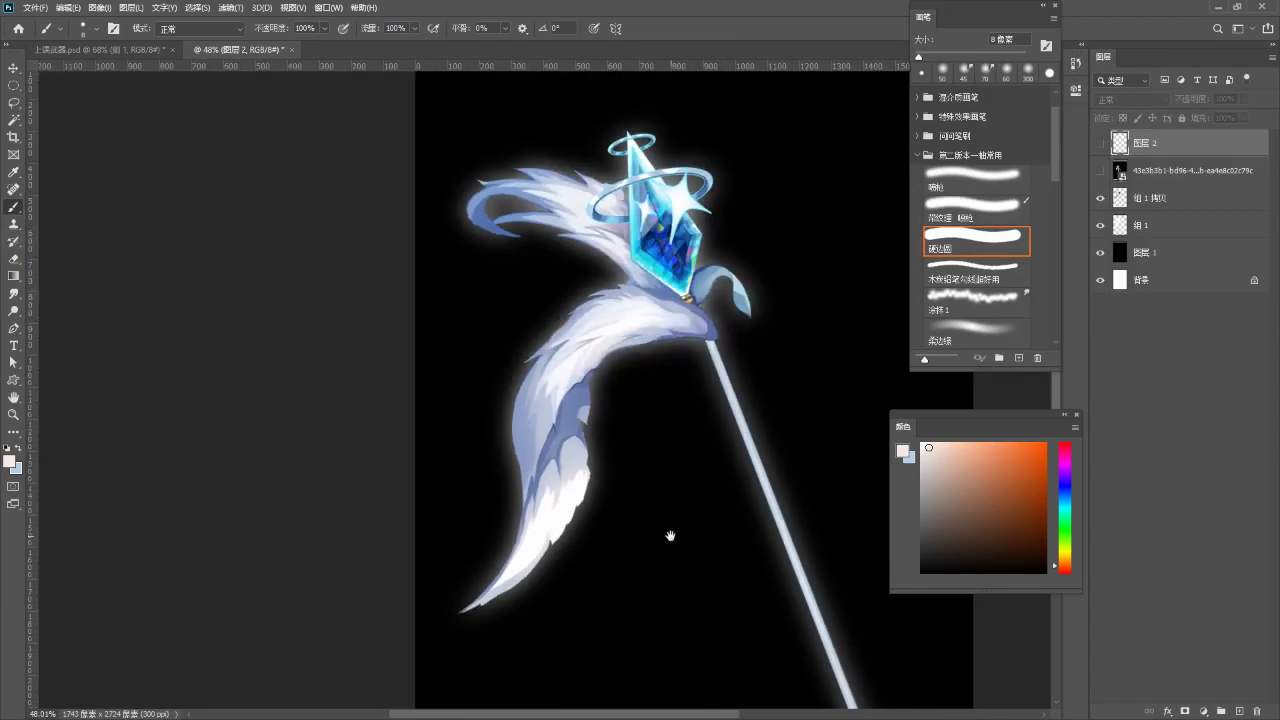
left_click_drag(669, 534, 580, 527)
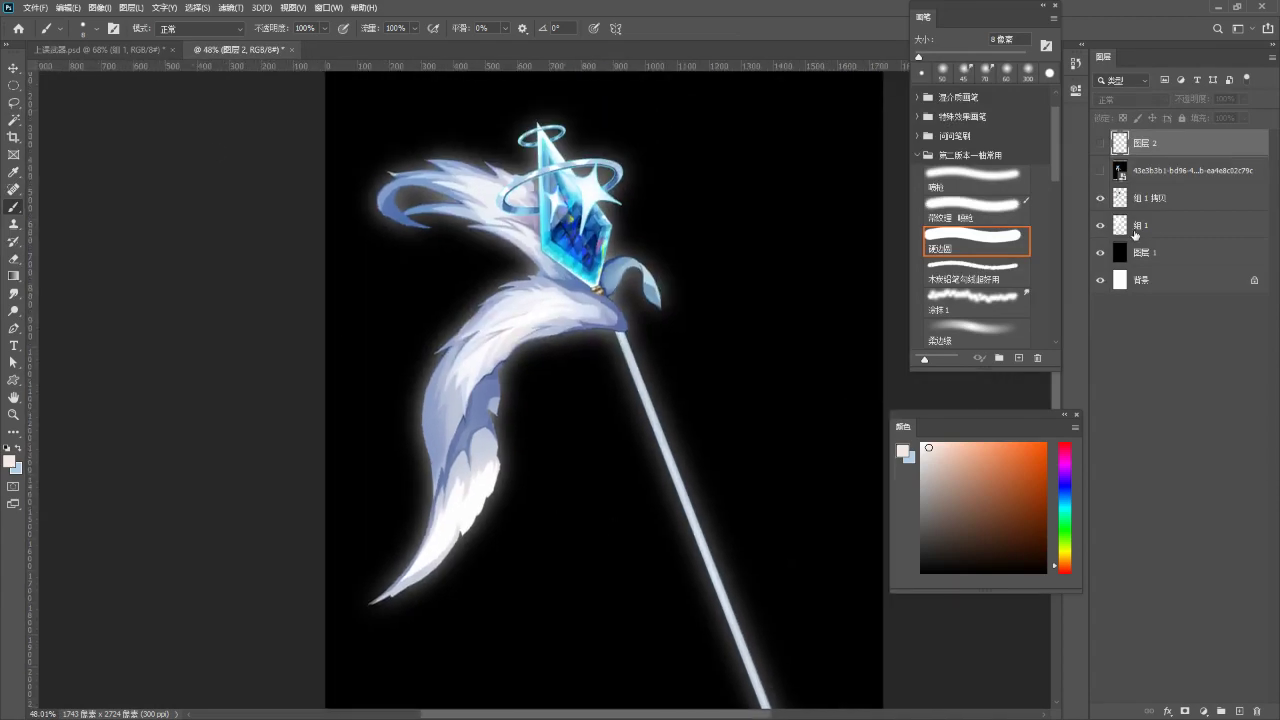
left_click(1099, 154)
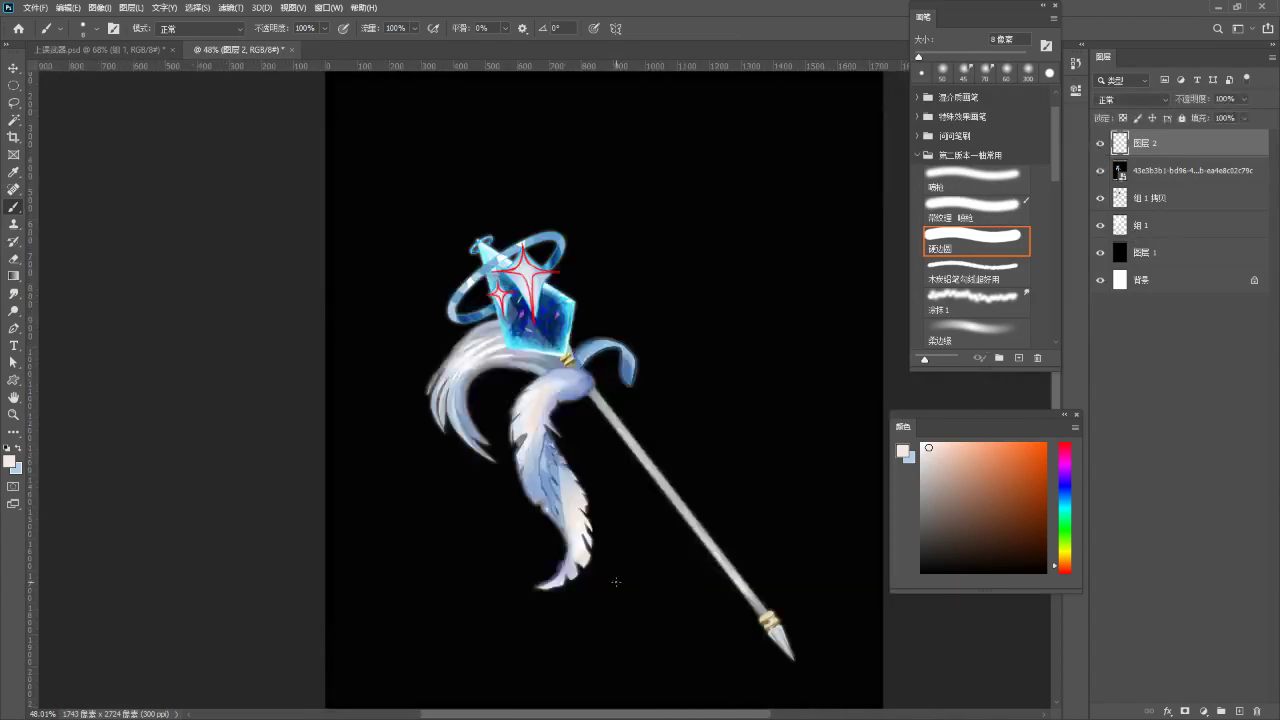
scroll(602, 574, "up", 10)
scroll(564, 543, "down", 8)
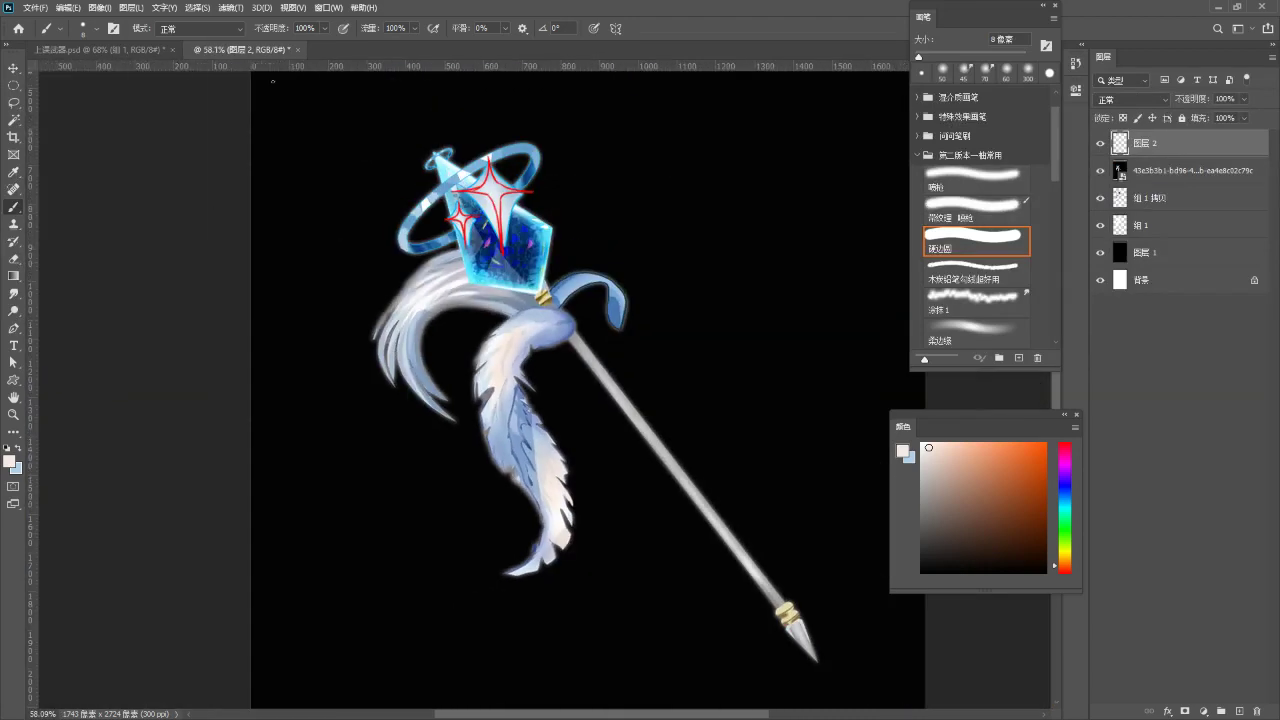
left_click(100, 49)
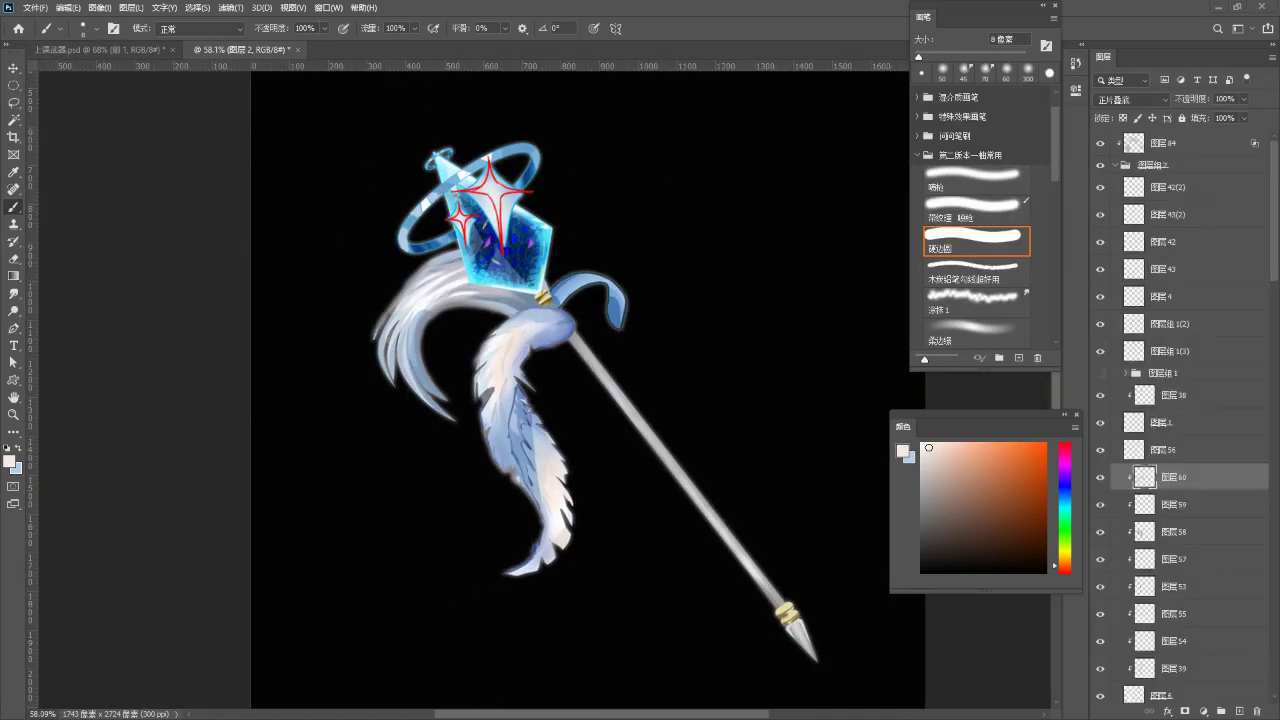
key("ctrl+Tab")
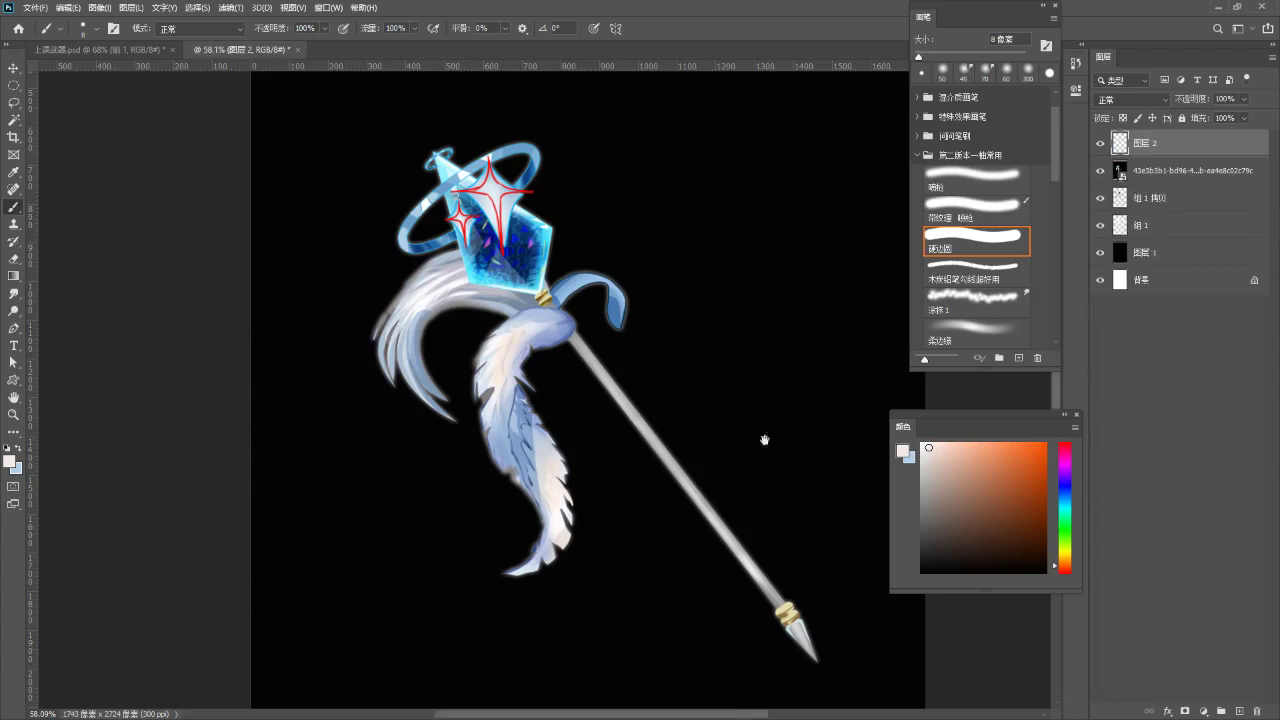
- Fill the jagged notches along the lower tail's right edge with sampled cream and white tones to form a smooth curve
scroll(614, 471, "up", 5)
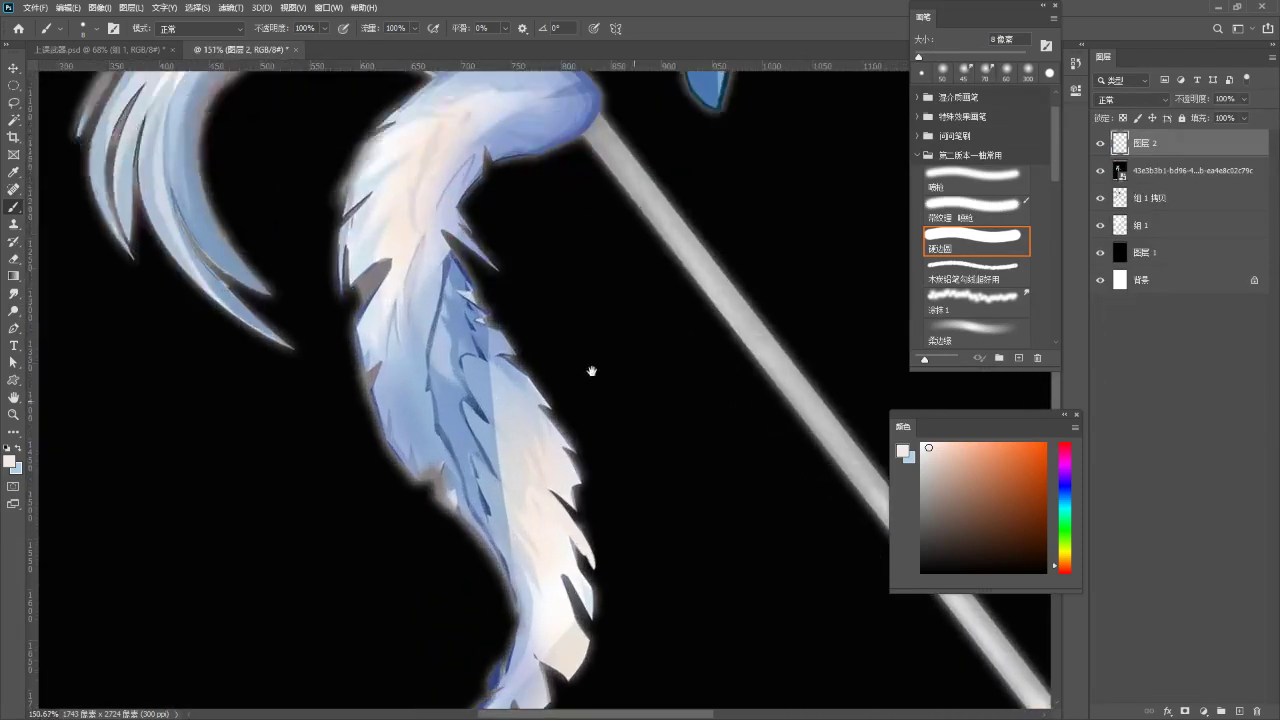
left_click_drag(638, 404, 495, 312)
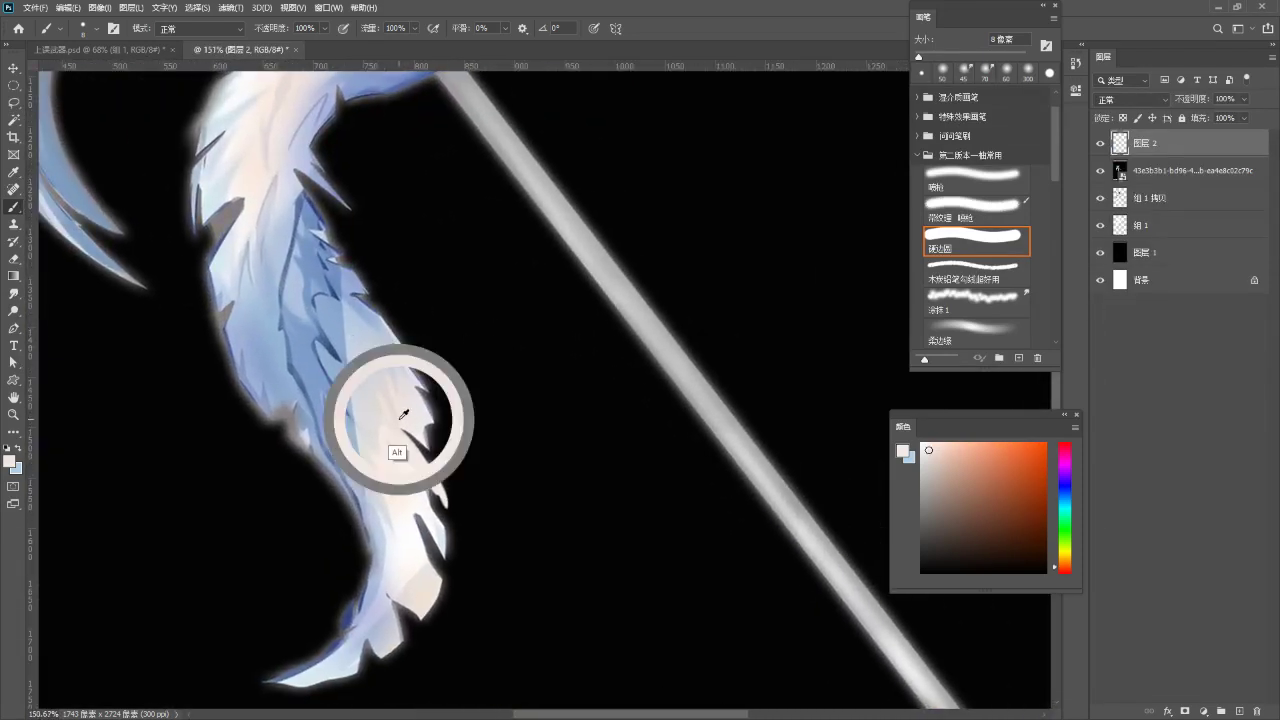
mouse_move(424, 441)
left_mouse_down()
mouse_move(448, 496)
mouse_move(454, 529)
left_mouse_up()
left_click_drag(436, 493, 448, 541)
left_click(419, 532, "alt")
left_click_drag(423, 477, 436, 527)
left_click_drag(429, 485, 449, 556)
mouse_move(452, 527)
left_mouse_down()
mouse_move(445, 587)
mouse_move(445, 437)
mouse_move(452, 491)
left_mouse_up()
left_click(428, 455, "alt")
left_click_drag(447, 441, 457, 491)
mouse_move(456, 468)
left_mouse_down()
mouse_move(450, 515)
mouse_move(472, 444)
left_mouse_up()
left_click(441, 457, "alt")
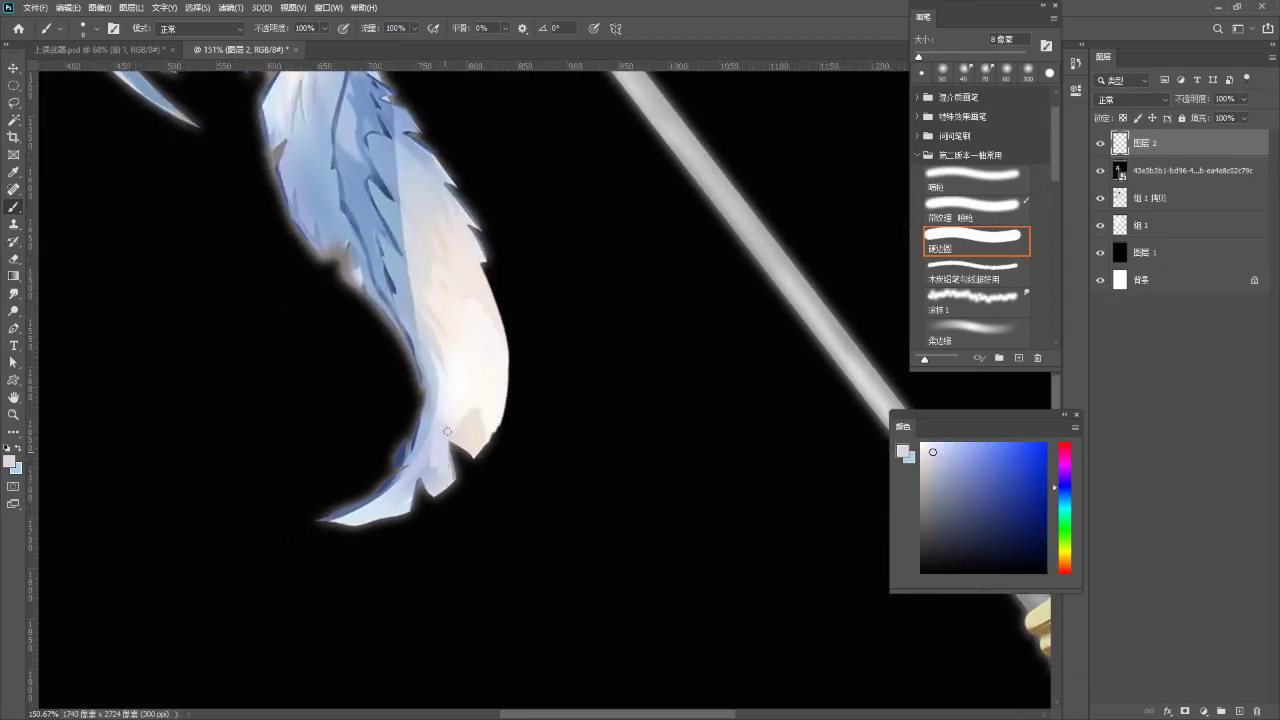
- Paint the broken gaps near the tail's tip with sampled lavender and pale blue, giving it a smooth tapering outline
left_click(466, 430, "alt")
left_click(451, 441, "alt")
left_click(428, 470, "alt")
left_click(449, 470, "alt")
left_click(408, 510, "alt")
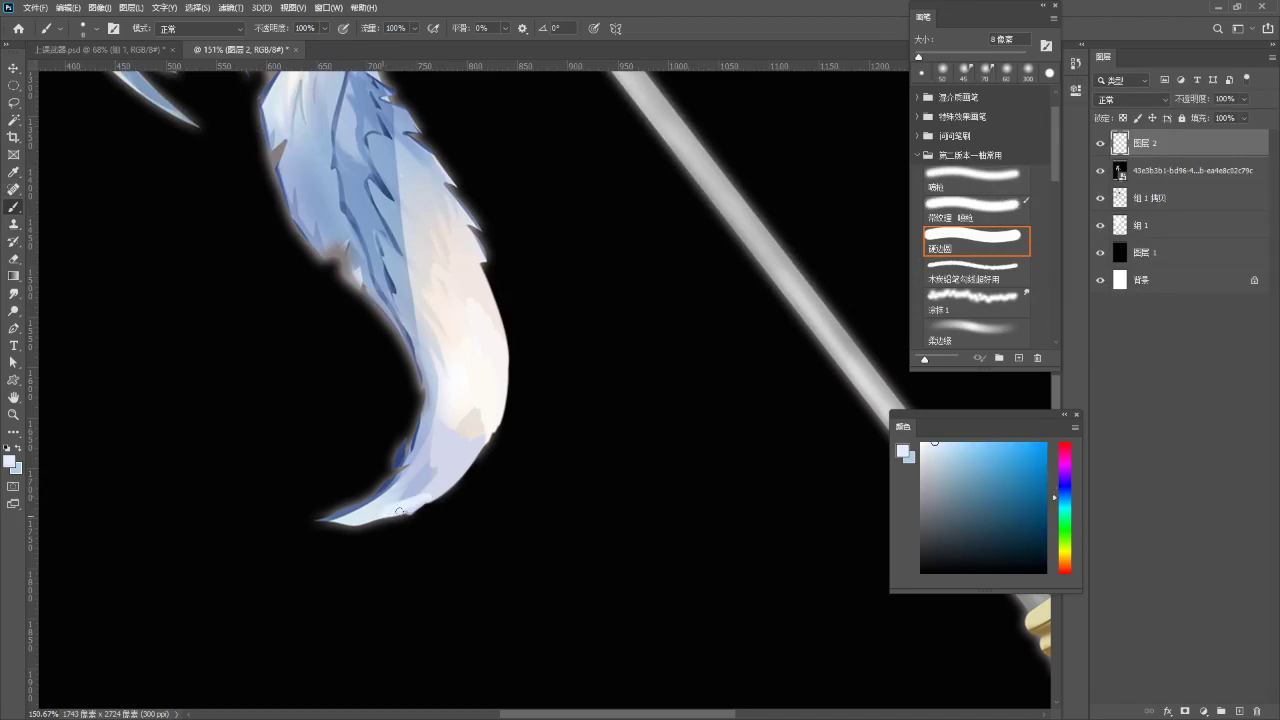
left_click_drag(468, 483, 430, 546)
key("ctrl+z")
mouse_move(473, 441)
left_mouse_down()
mouse_move(500, 434)
mouse_move(497, 460)
mouse_move(486, 391)
mouse_move(466, 486)
left_mouse_up()
key("b")
left_click(466, 486, "alt")
left_click(430, 452, "alt")
left_click_drag(430, 452, 458, 480)
- Cover the spiky right edge of the tail's blue shadow area with sampled blues, rounding its outline
mouse_move(460, 460)
left_mouse_down()
mouse_move(431, 507)
mouse_move(425, 498)
mouse_move(437, 525)
mouse_move(403, 436)
mouse_move(450, 407)
mouse_move(464, 465)
mouse_move(398, 394)
left_mouse_up()
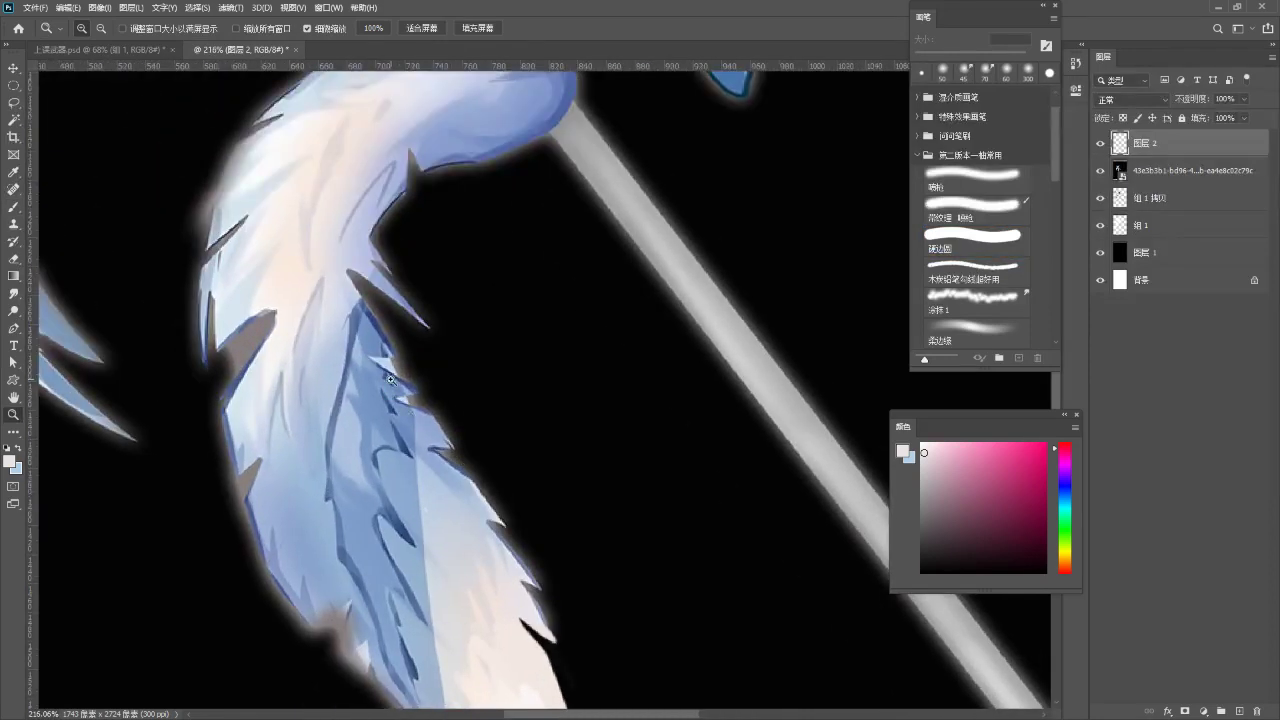
key("b")
left_click(375, 342, "alt")
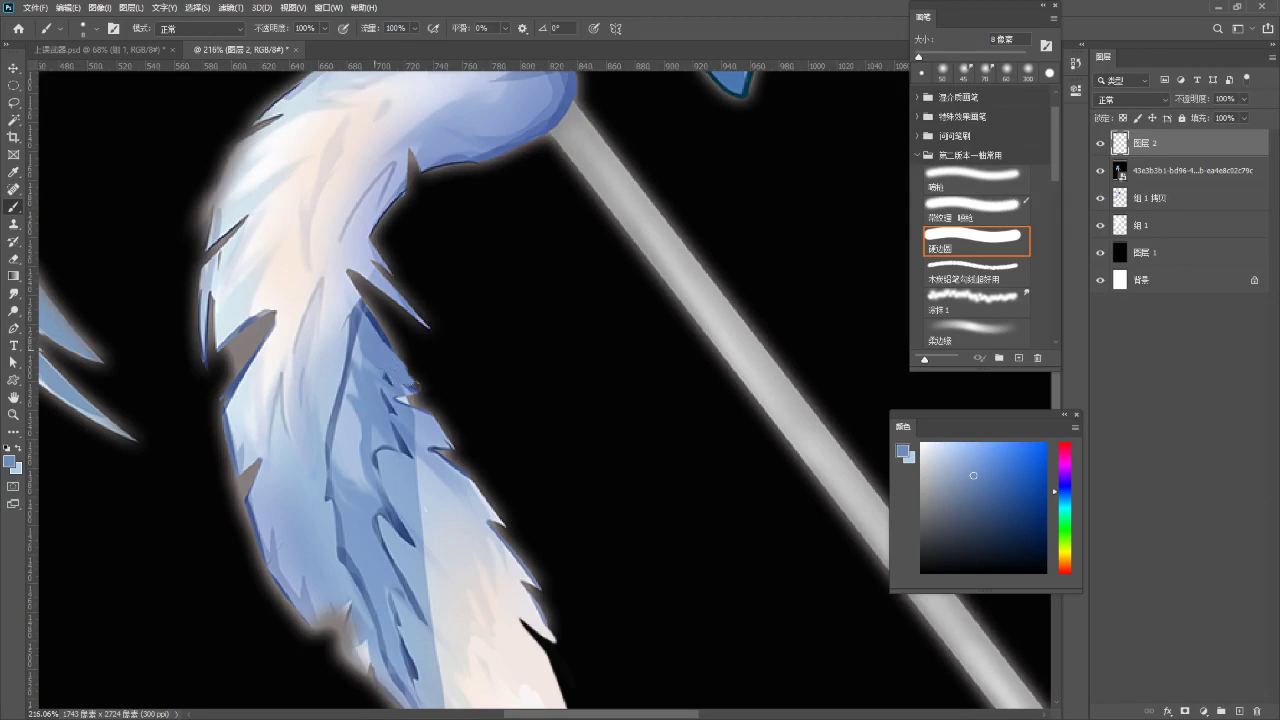
left_click(367, 310, "alt")
left_click(404, 377, "alt")
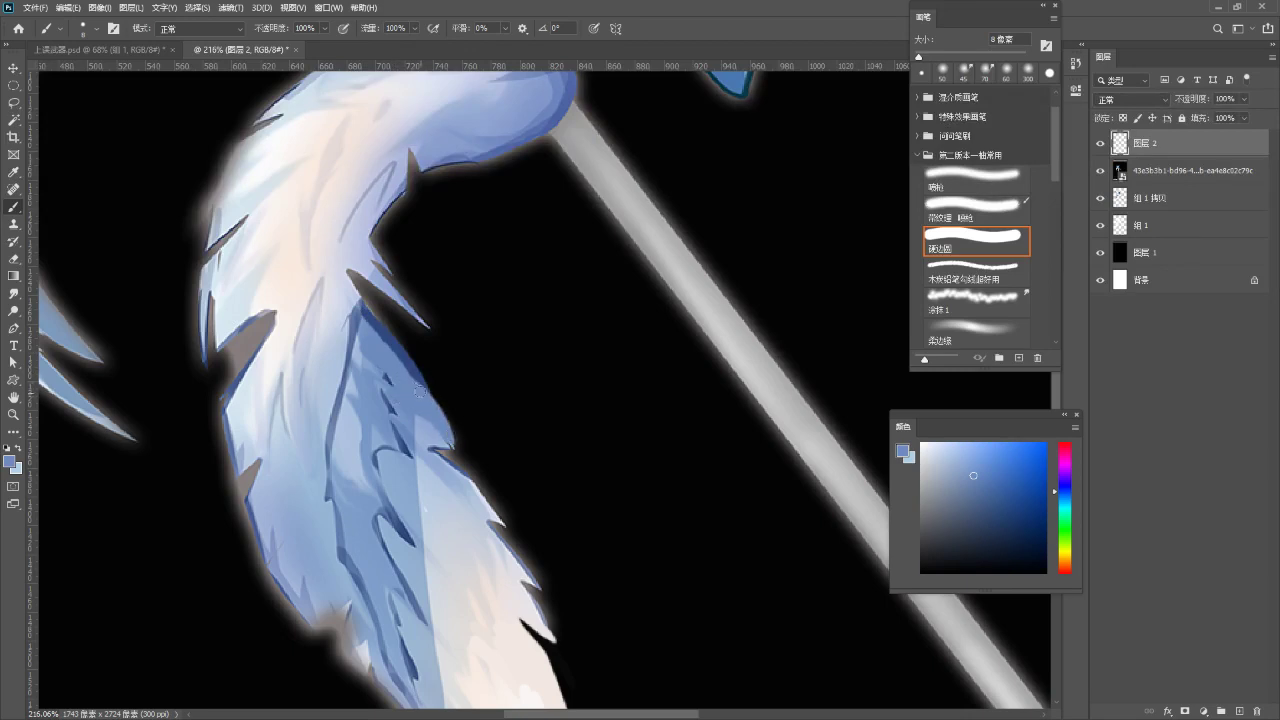
mouse_move(432, 416)
left_mouse_down()
mouse_move(378, 366)
mouse_move(407, 385)
mouse_move(364, 452)
mouse_move(389, 428)
mouse_move(374, 368)
mouse_move(418, 384)
left_mouse_up()
left_click(378, 368, "alt")
left_click(427, 413, "alt")
- Smooth the spiky notches midway down the tail's right edge with sampled pale pink and cream
mouse_move(449, 442)
left_mouse_down()
mouse_move(477, 495)
mouse_move(476, 532)
left_mouse_up()
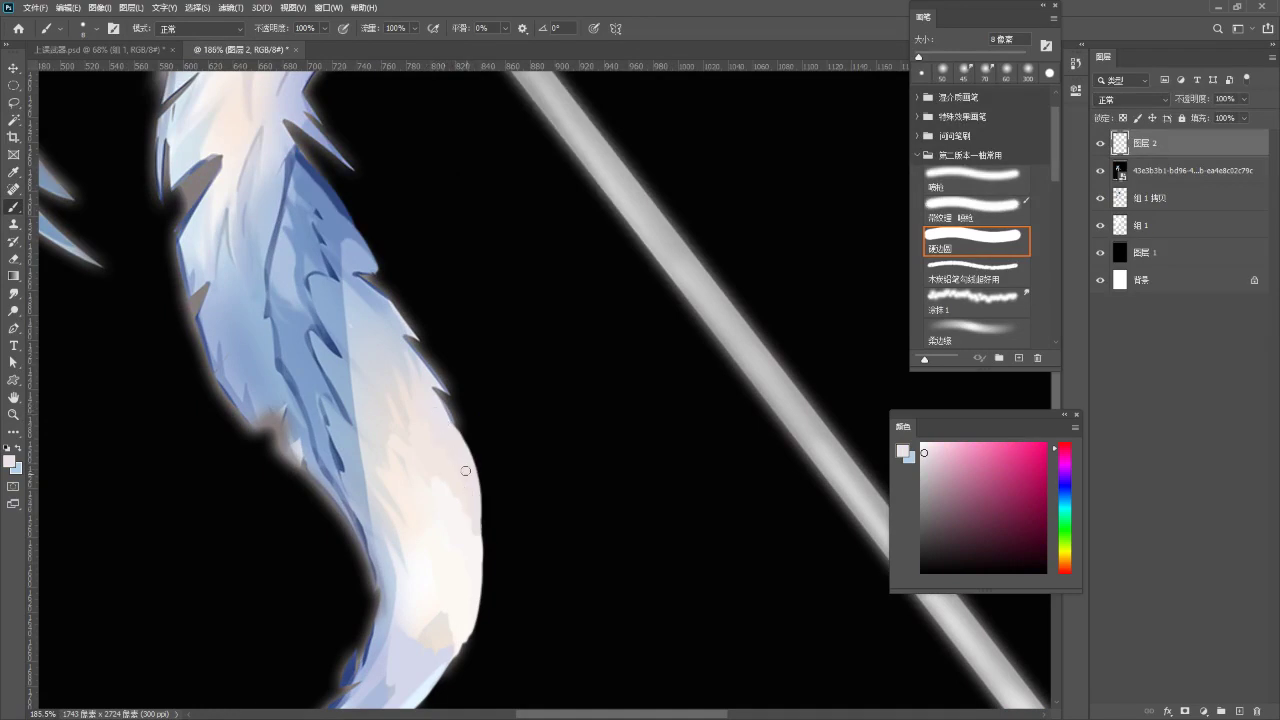
left_click_drag(452, 420, 463, 469)
left_click(432, 418, "alt")
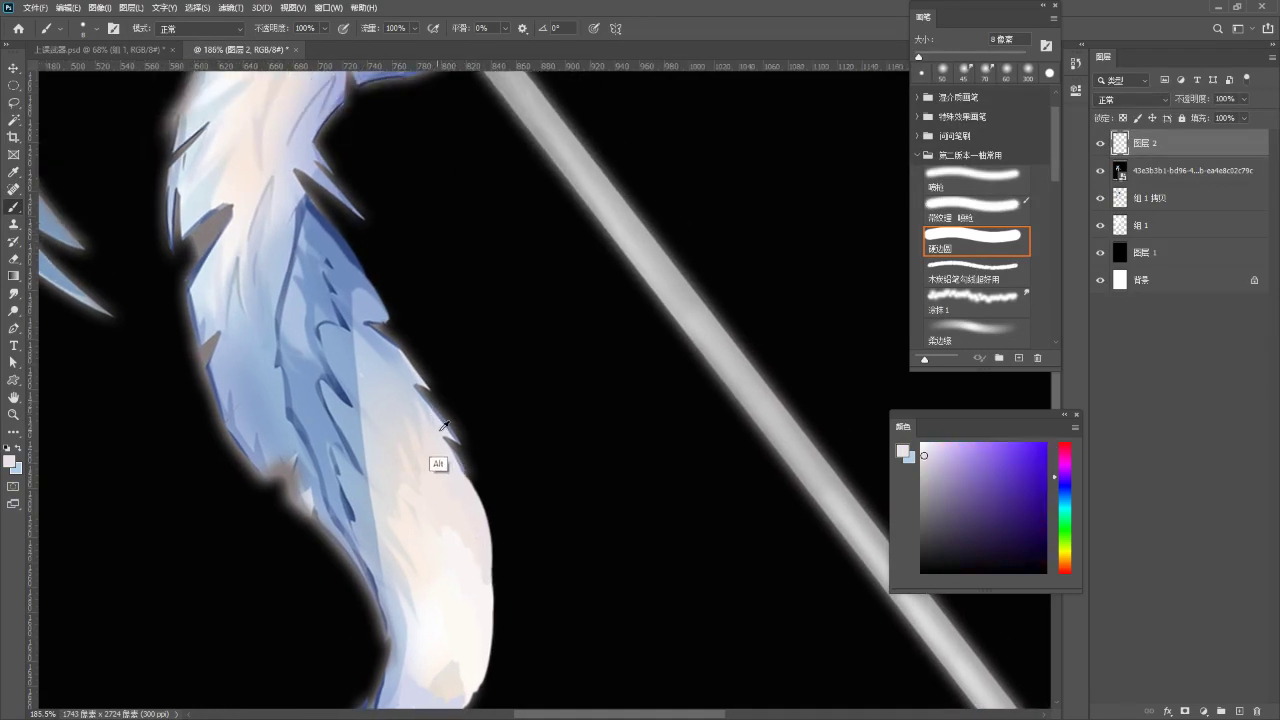
key("z")
mouse_move(460, 459)
left_mouse_down()
mouse_move(424, 564)
mouse_move(506, 543)
mouse_move(517, 414)
mouse_move(463, 447)
mouse_move(496, 582)
left_mouse_up()
key("b")
left_click_drag(460, 527, 500, 498)
- Fill the grey notches along the tail's left edge with sampled blue, undoing stray strokes
left_click(398, 335, "alt")
mouse_move(386, 318)
left_mouse_down()
mouse_move(392, 375)
mouse_move(380, 348)
mouse_move(412, 422)
left_mouse_up()
left_click_drag(387, 380, 444, 462)
left_click(409, 400, "alt")
key("ctrl+z")
key("ctrl+z")
left_click(414, 384, "alt")
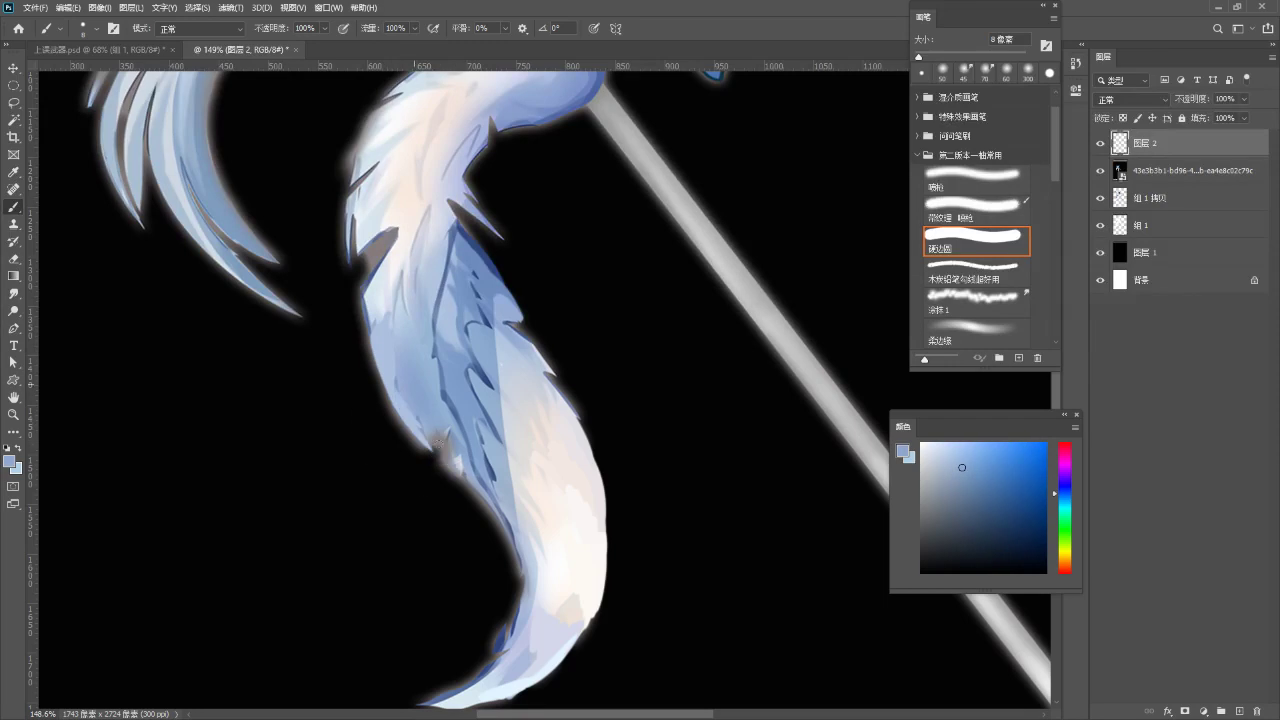
left_click_drag(403, 400, 481, 492)
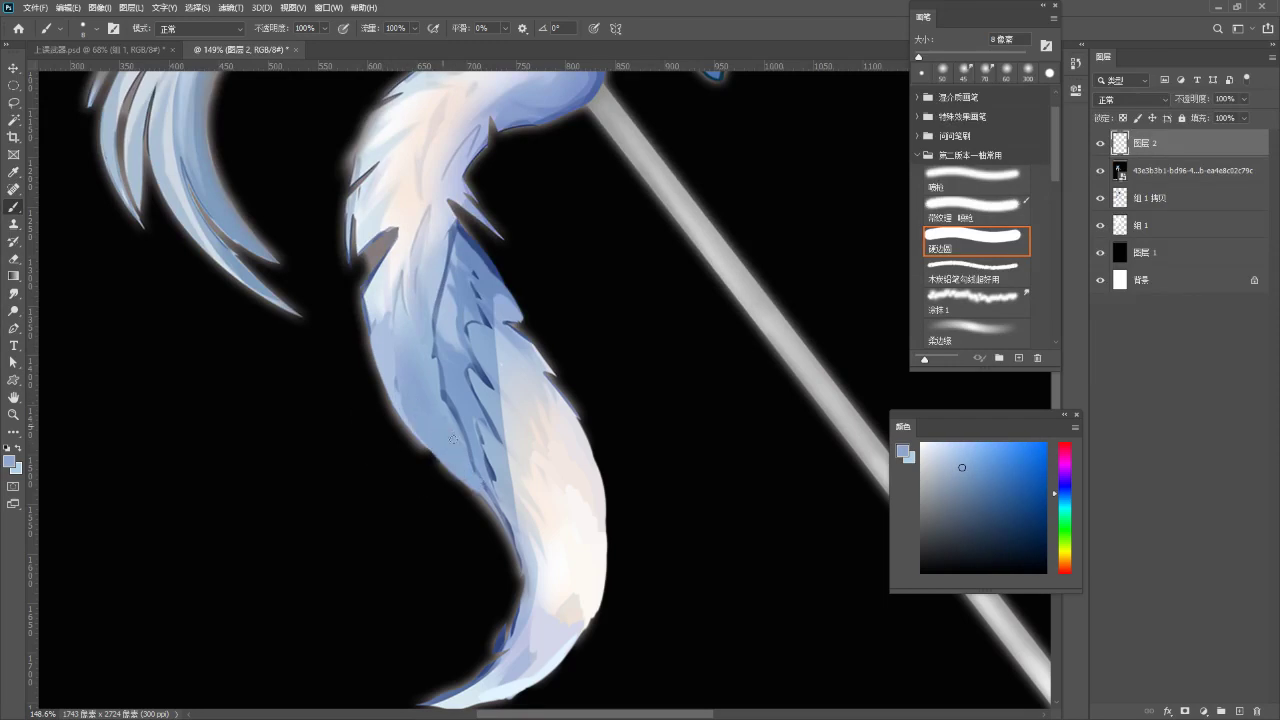
- Break up the straight boundary between the tail's blue shadow and cream fur with sampled pale tones
key("ctrl+space")
left_click_drag(449, 517, 418, 511)
mouse_move(453, 449)
left_mouse_down()
mouse_move(469, 448)
mouse_move(438, 340)
left_mouse_up()
left_click(443, 407, "alt")
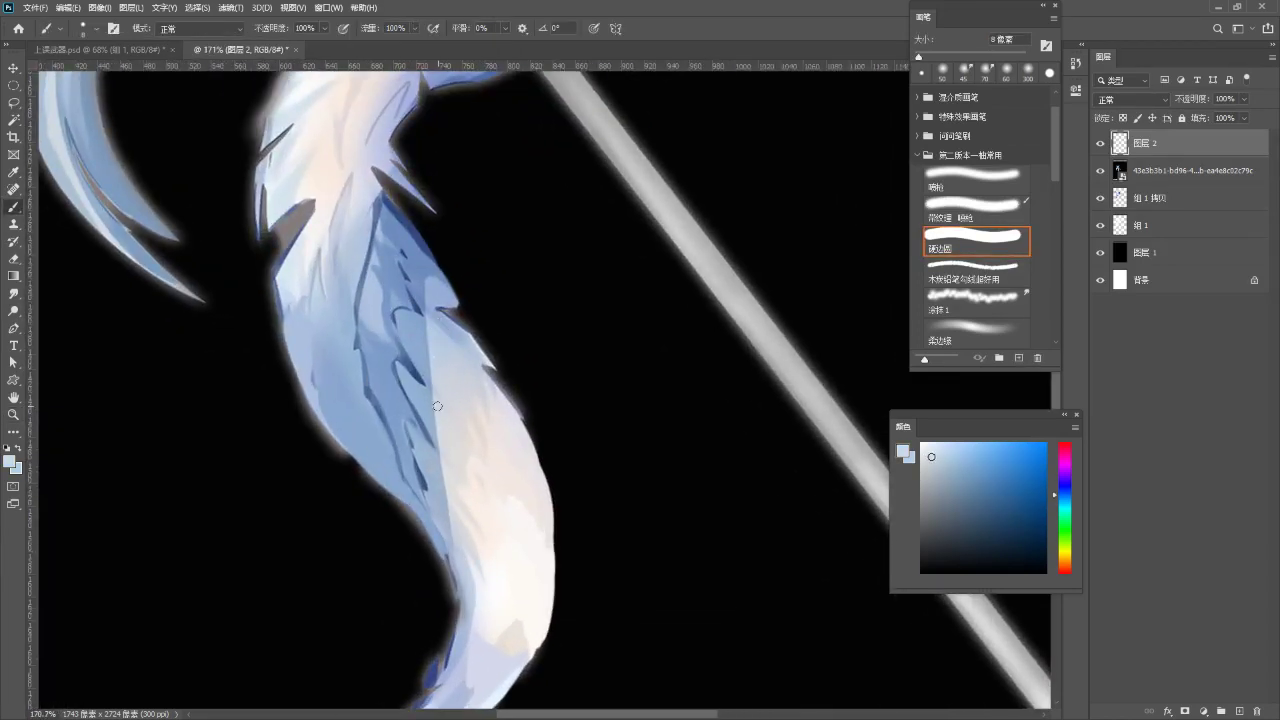
left_click_drag(429, 398, 428, 414)
left_click(445, 505, "alt")
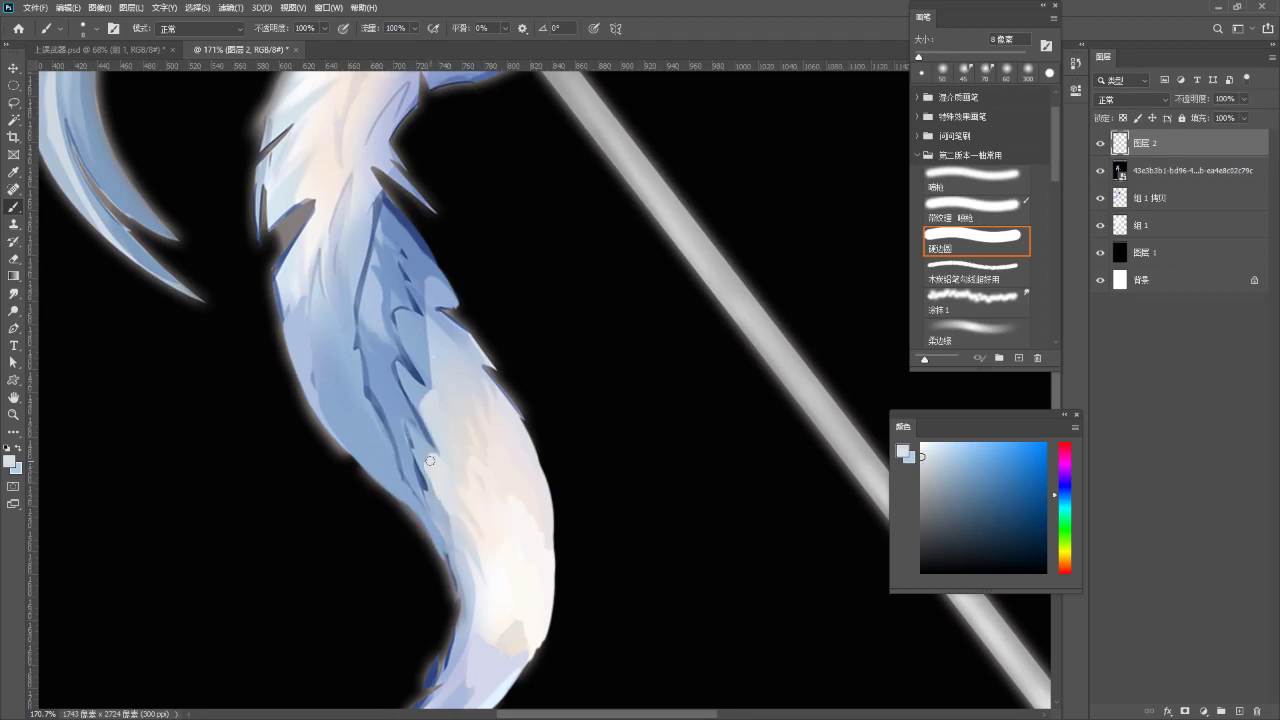
left_click(460, 528, "alt")
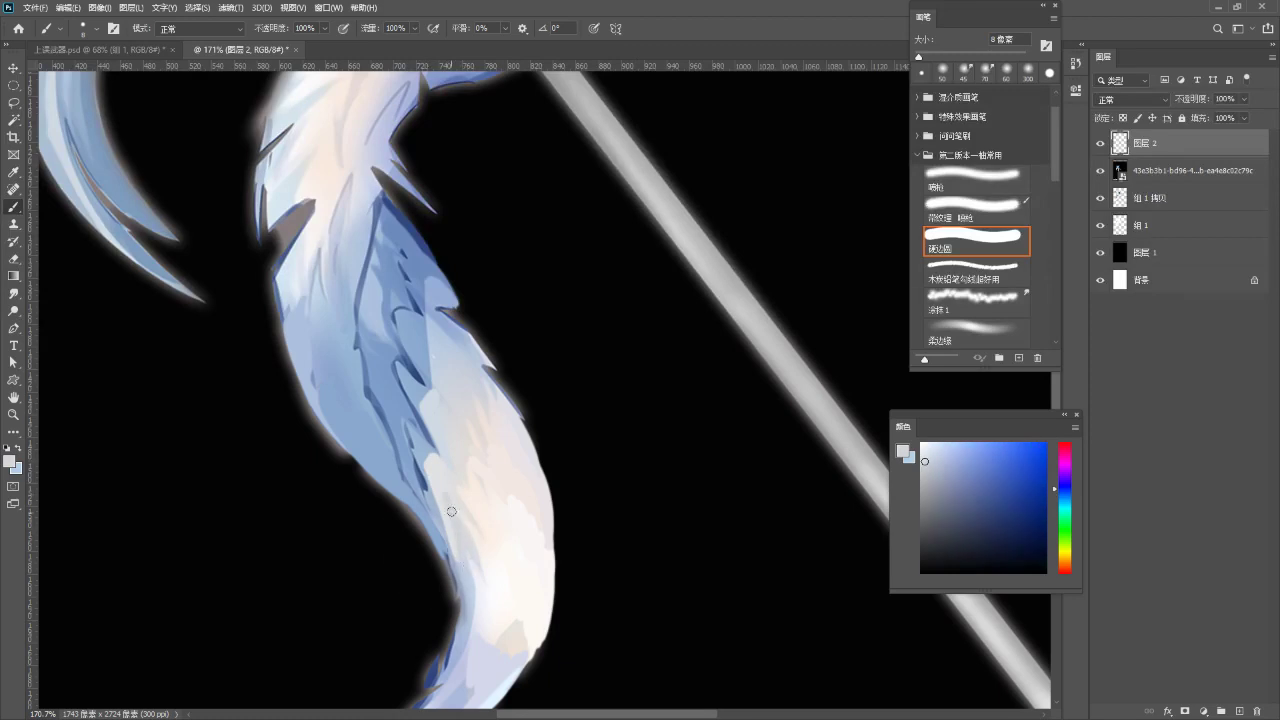
left_click(448, 500, "alt")
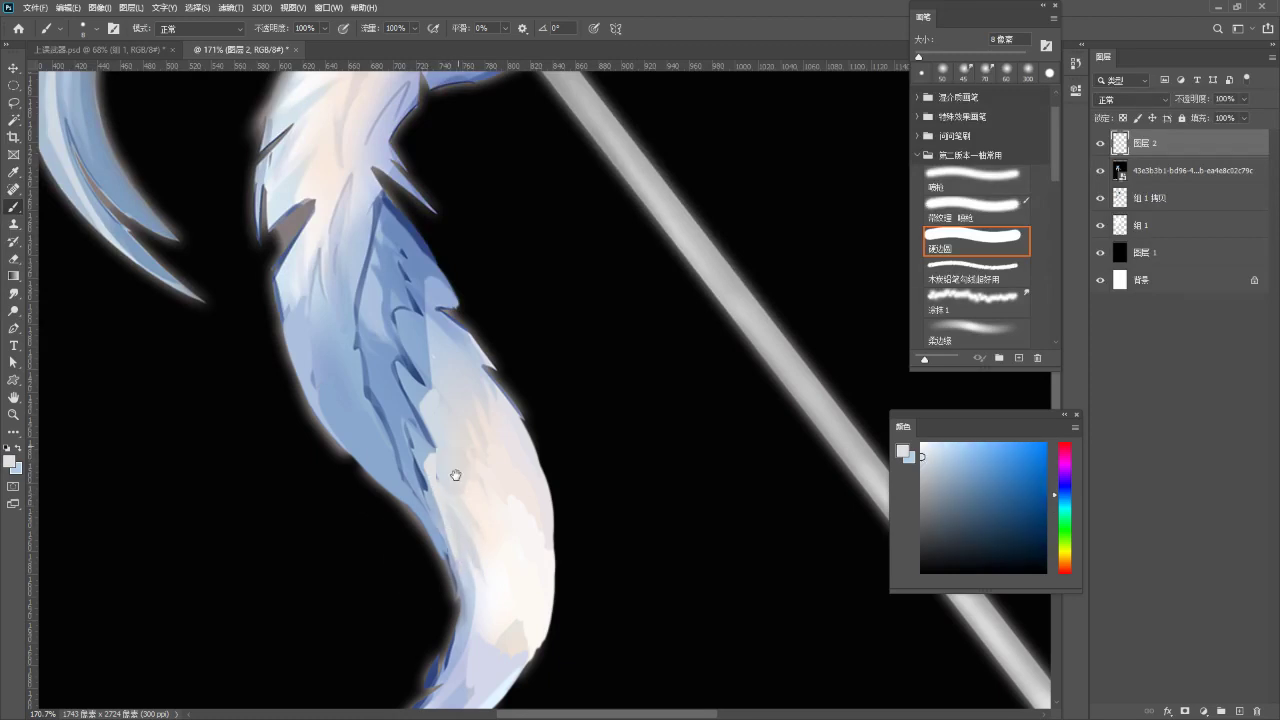
- Soften the dark lines inside the tail's blue shadow area with sampled light blues and compare it with the paint layer hidden
left_click_drag(457, 445, 429, 483)
left_click(418, 520, "alt")
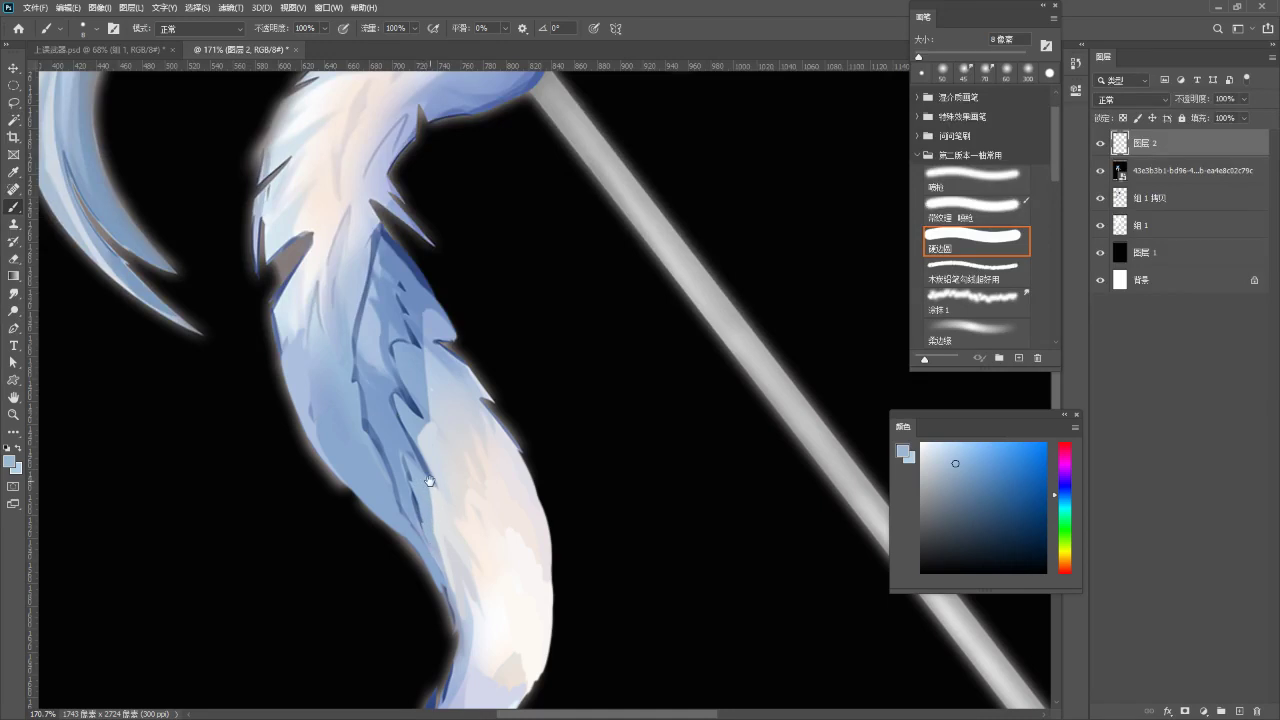
scroll(429, 484, "up", 2)
left_click(423, 409, "alt")
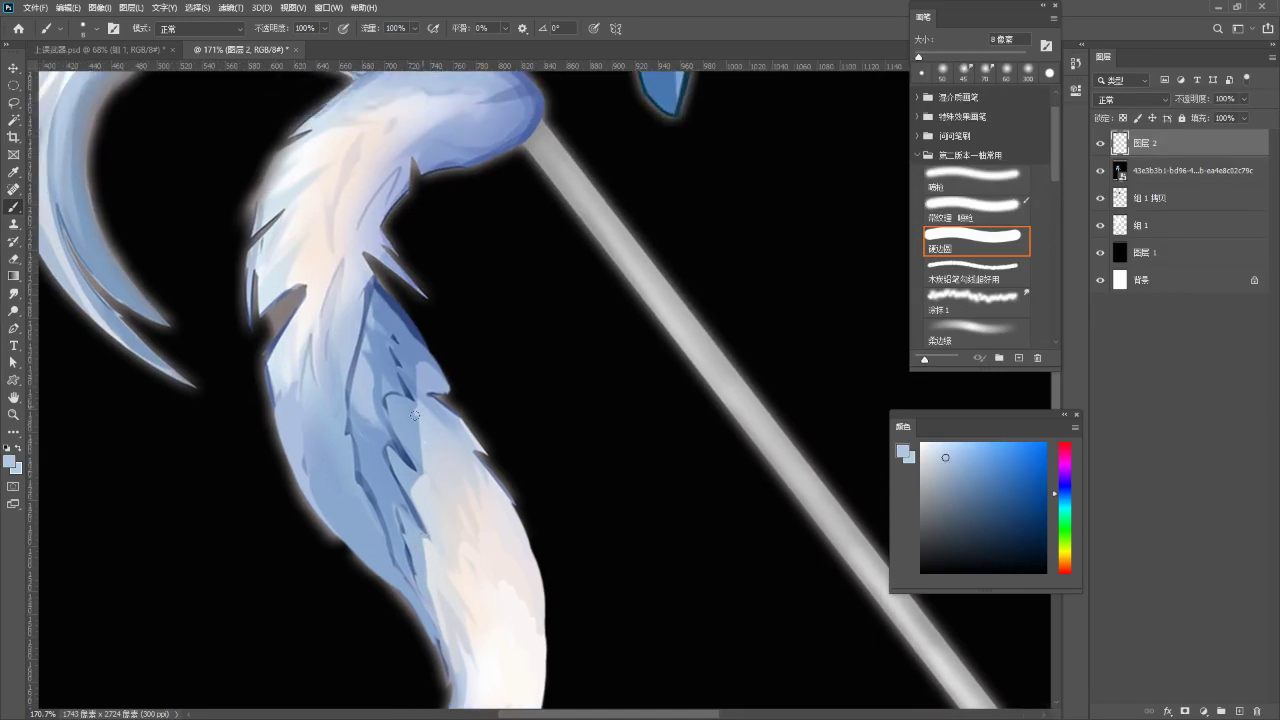
left_click_drag(412, 427, 415, 443)
left_click(401, 443, "alt")
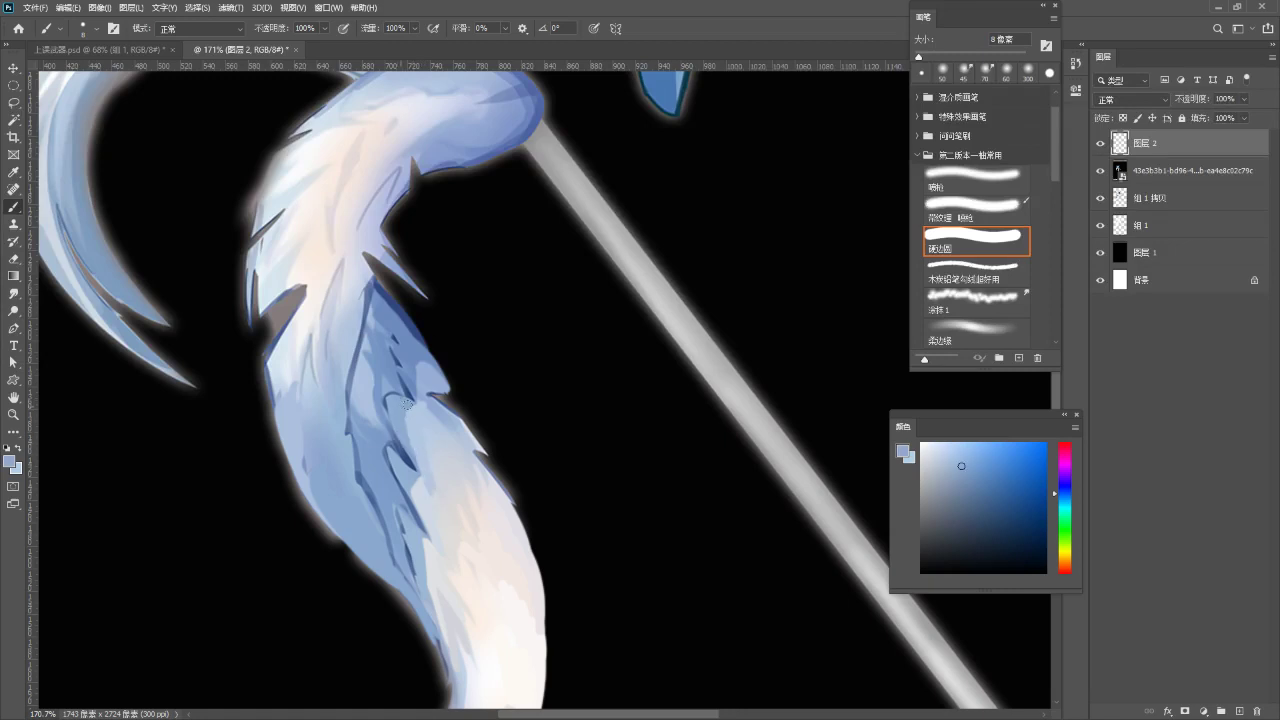
left_click_drag(430, 476, 374, 540)
left_click_drag(454, 444, 418, 466)
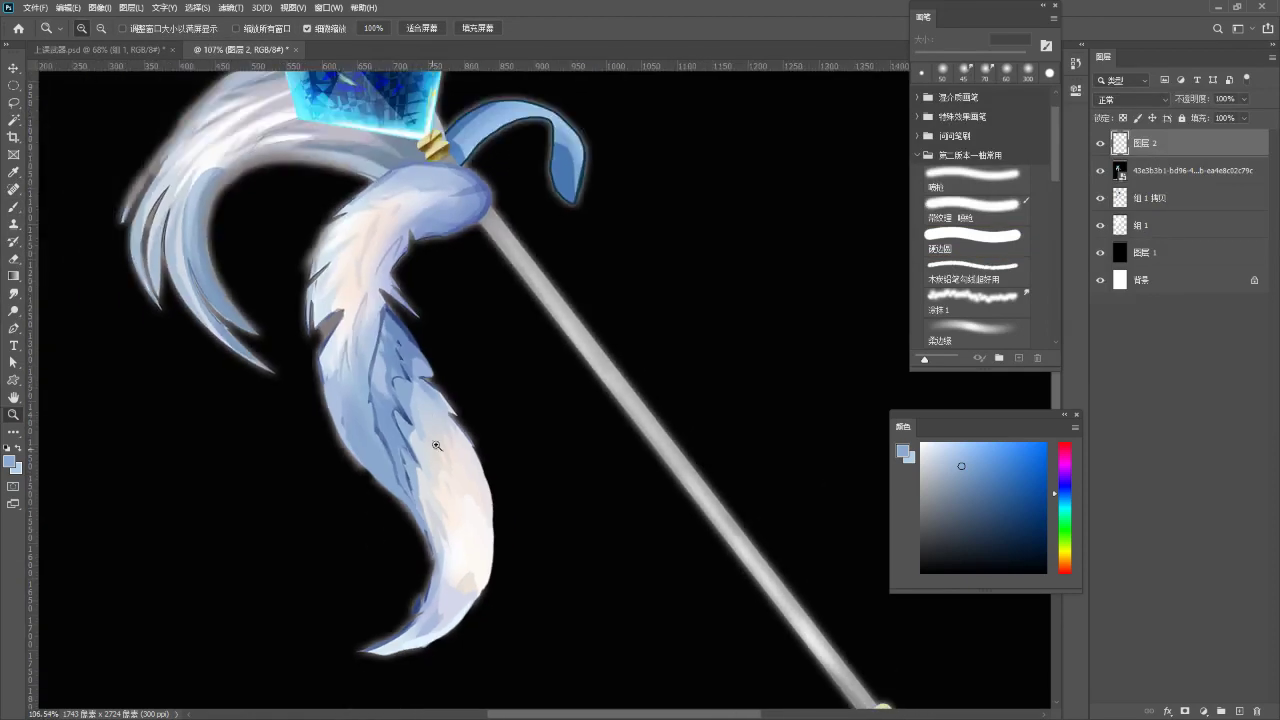
scroll(437, 433, "up", 3)
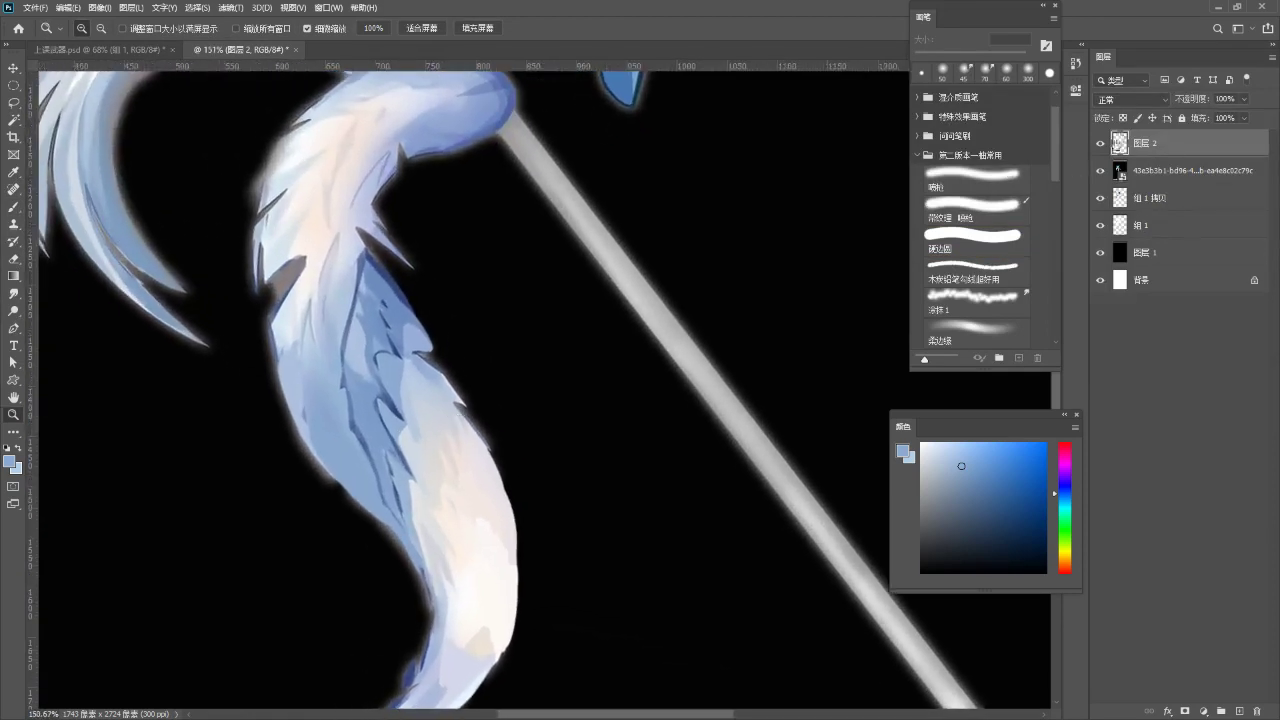
left_click(1101, 143)
left_click(1101, 143)
left_click_drag(559, 366, 586, 394)
- Blend the upper part of the tail's blue shadow with closely sampled blues, covering the dark flecks near its outer edge
key("b")
scroll(474, 371, "up", 1)
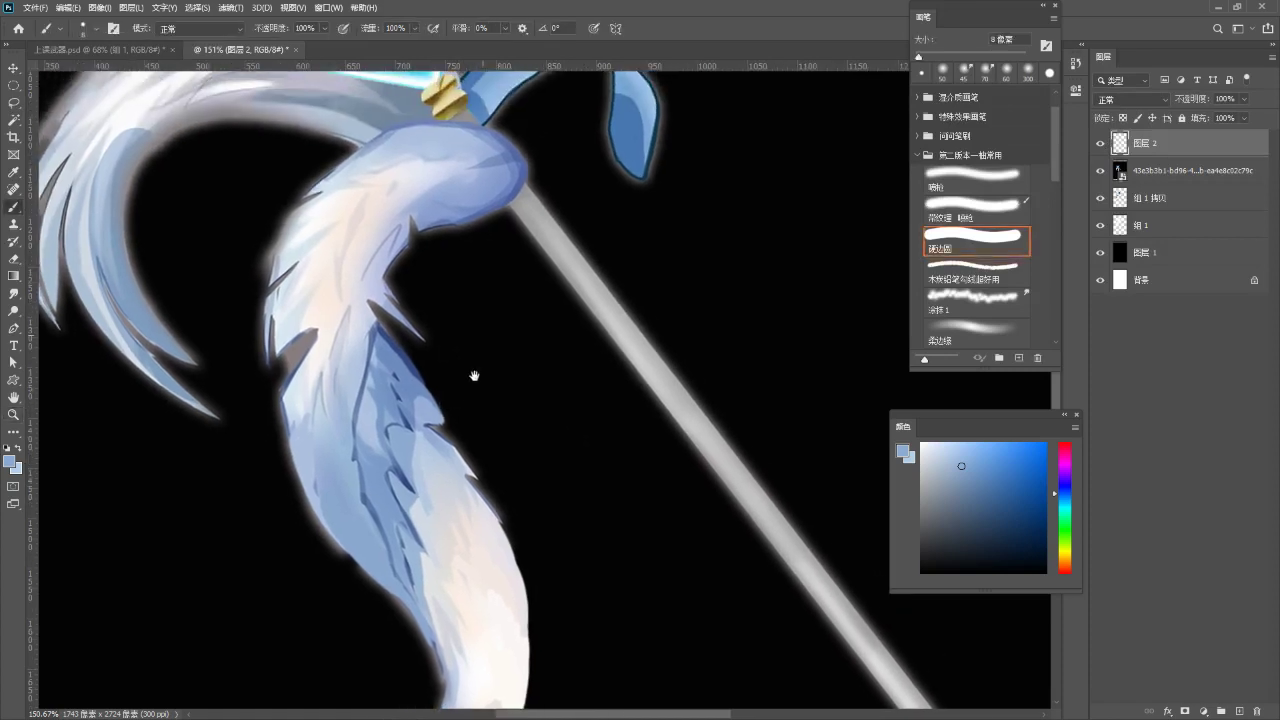
left_click(413, 385, "alt")
left_click(420, 405, "alt")
left_click(410, 391, "alt")
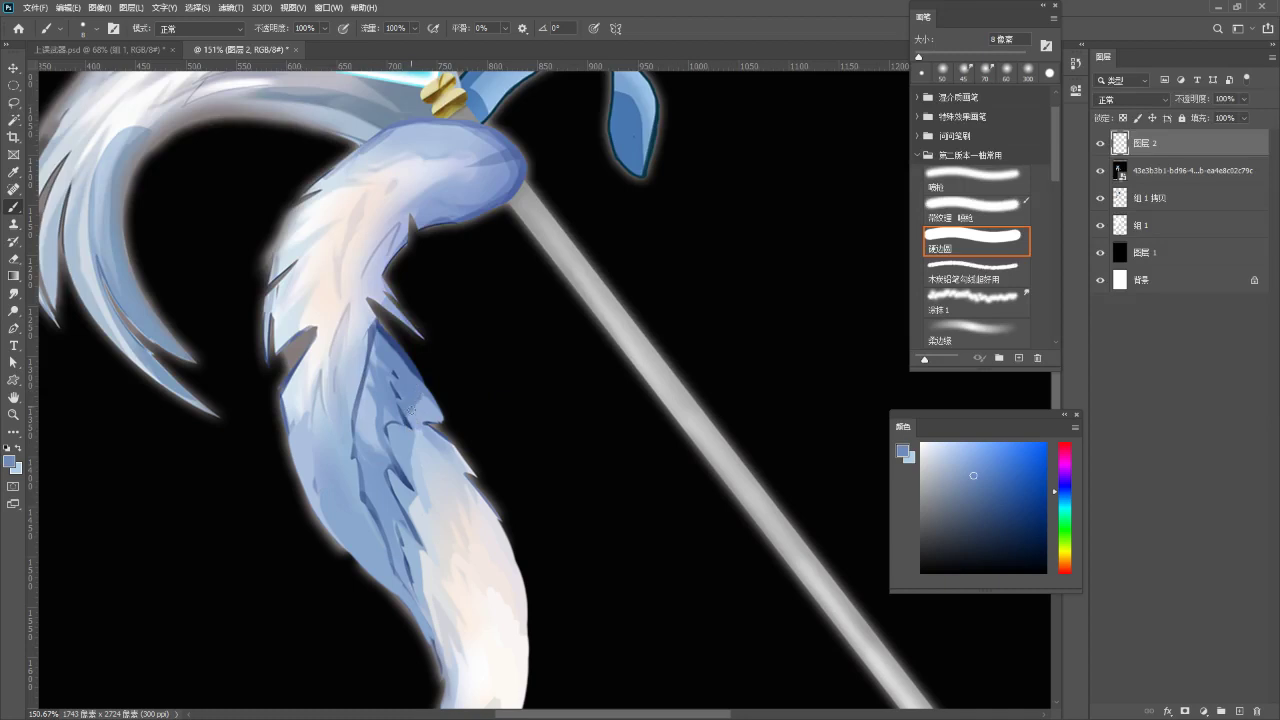
left_click(420, 452, "alt")
key("z")
mouse_move(437, 415)
left_mouse_down()
mouse_move(402, 461)
mouse_move(417, 407)
left_mouse_up()
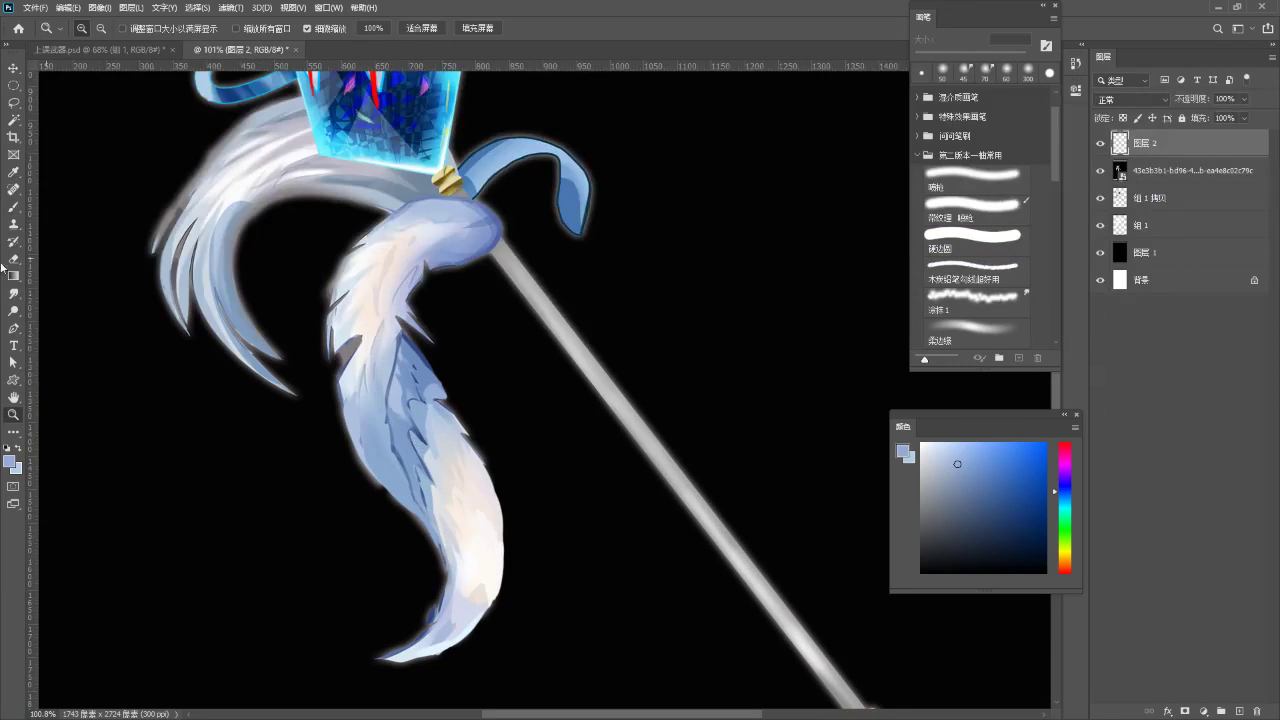
- Fill the grey notch on the tail's inner curve side with a sampled near-white fur colour
left_click(100, 50)
left_click_drag(269, 352, 306, 347)
key("b")
mouse_move(454, 330)
left_mouse_down()
mouse_move(425, 363)
mouse_move(347, 388)
mouse_move(359, 404)
left_mouse_up()
left_click(390, 375, "alt")
left_click(392, 370, "alt")
left_click_drag(388, 356, 381, 371)
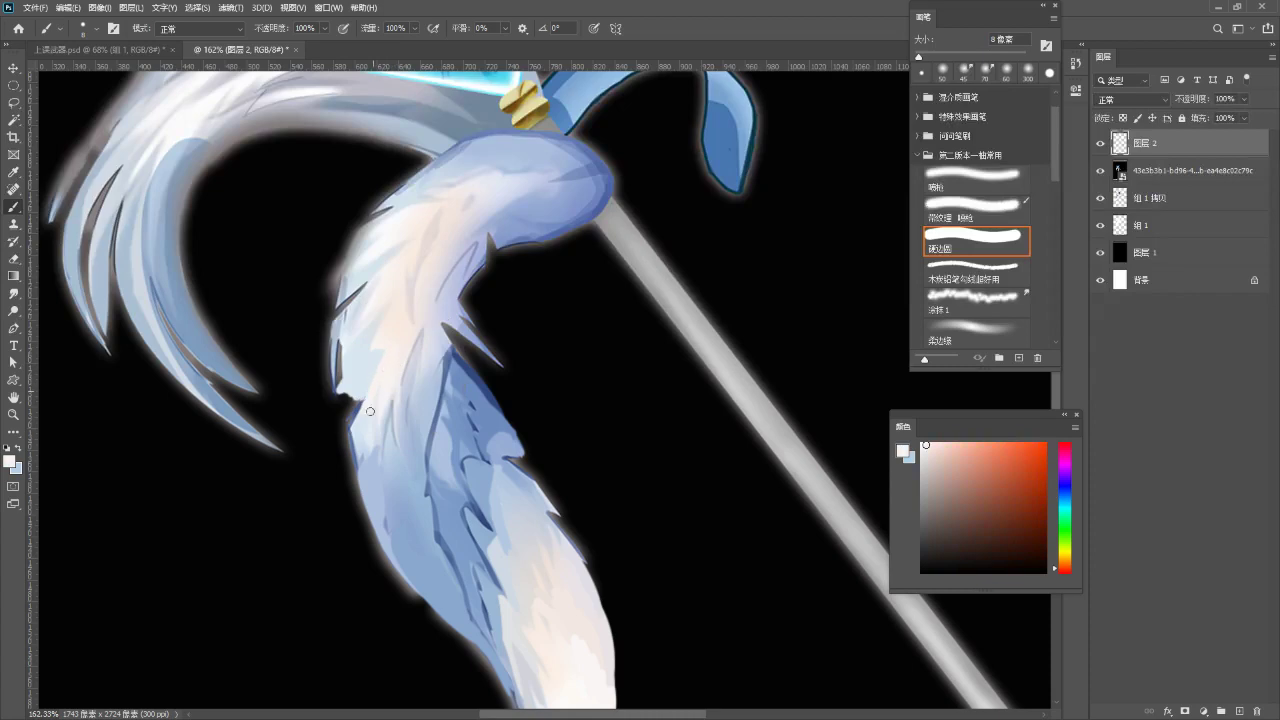
- Undo the stray strokes and redraw a pale pointed fur tuft over the filled notch, trimming it with sampled black
left_click(355, 382, "alt")
key("ctrl+z")
mouse_move(350, 382)
left_mouse_down()
mouse_move(325, 438)
mouse_move(329, 428)
left_mouse_up()
key("ctrl+z")
key("ctrl+z")
left_click(341, 450, "alt")
left_click_drag(358, 384, 352, 396)
left_click(368, 364, "alt")
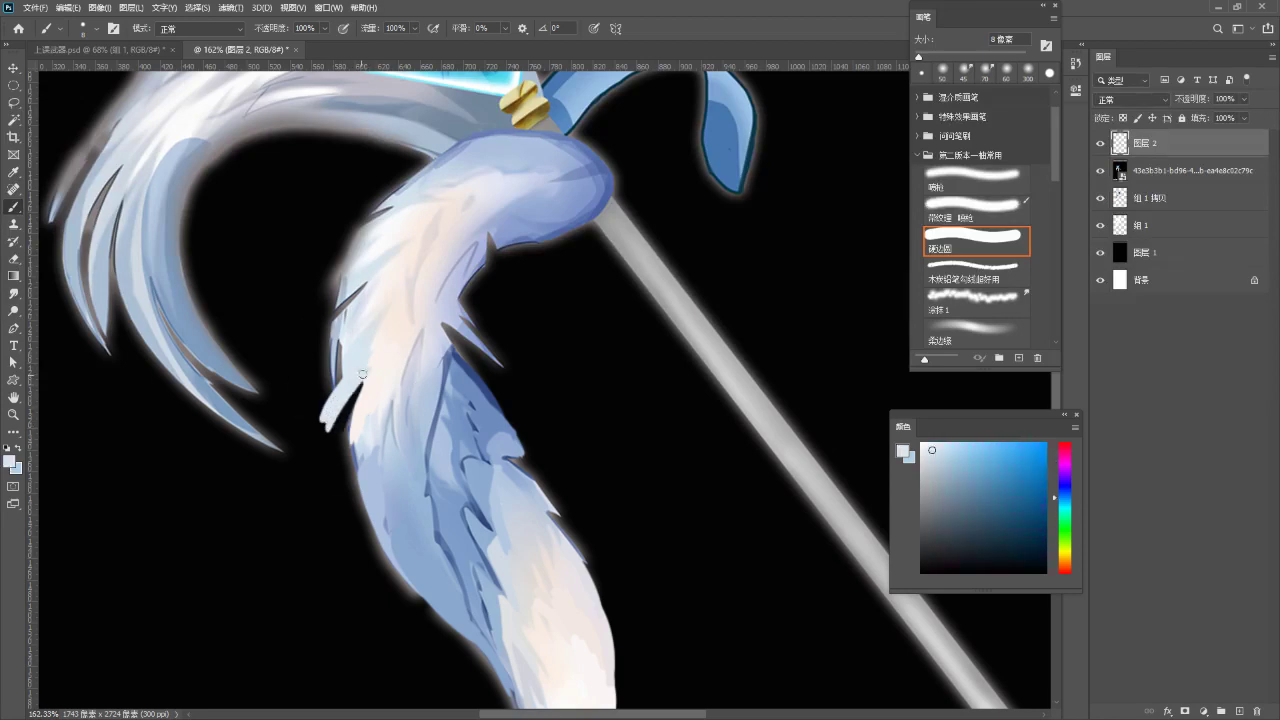
left_click(331, 389, "alt")
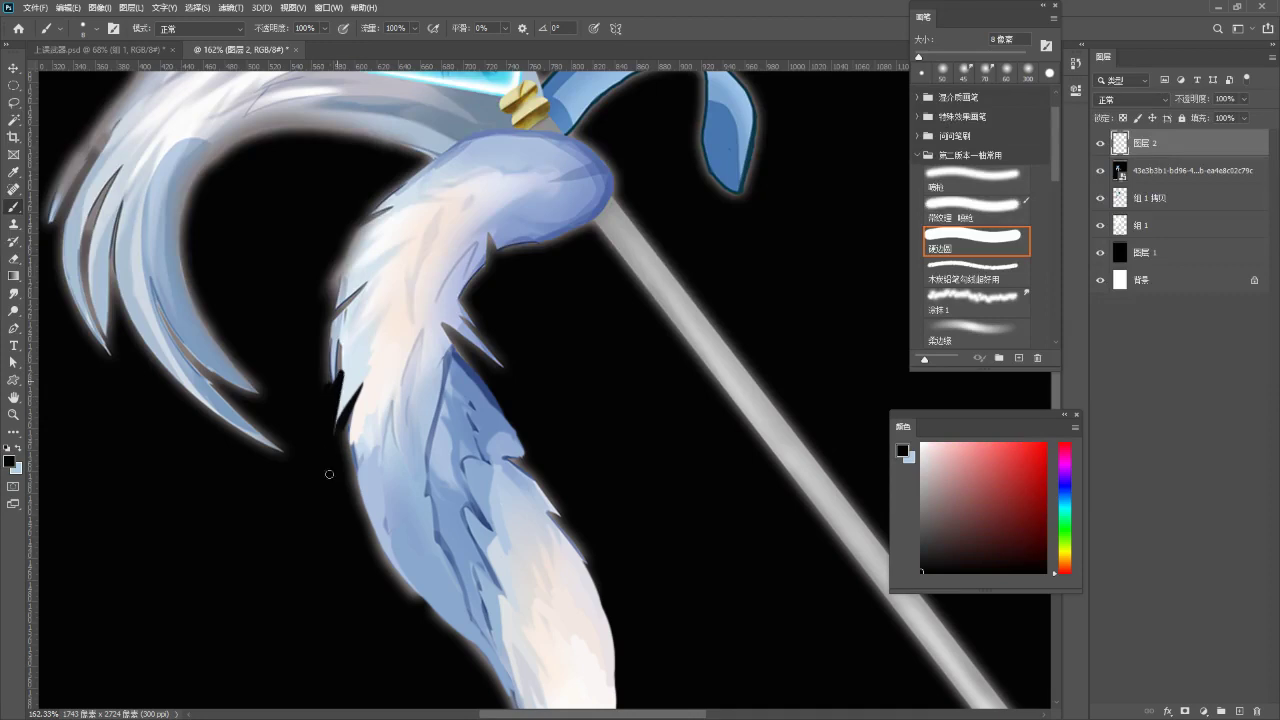
- Blend the tail's edge just below the pointed tuft with sampled pale blue and white, covering the dark outline
left_click(355, 430, "alt")
left_click(361, 438, "alt")
left_click_drag(353, 440, 364, 492)
left_click(362, 450, "alt")
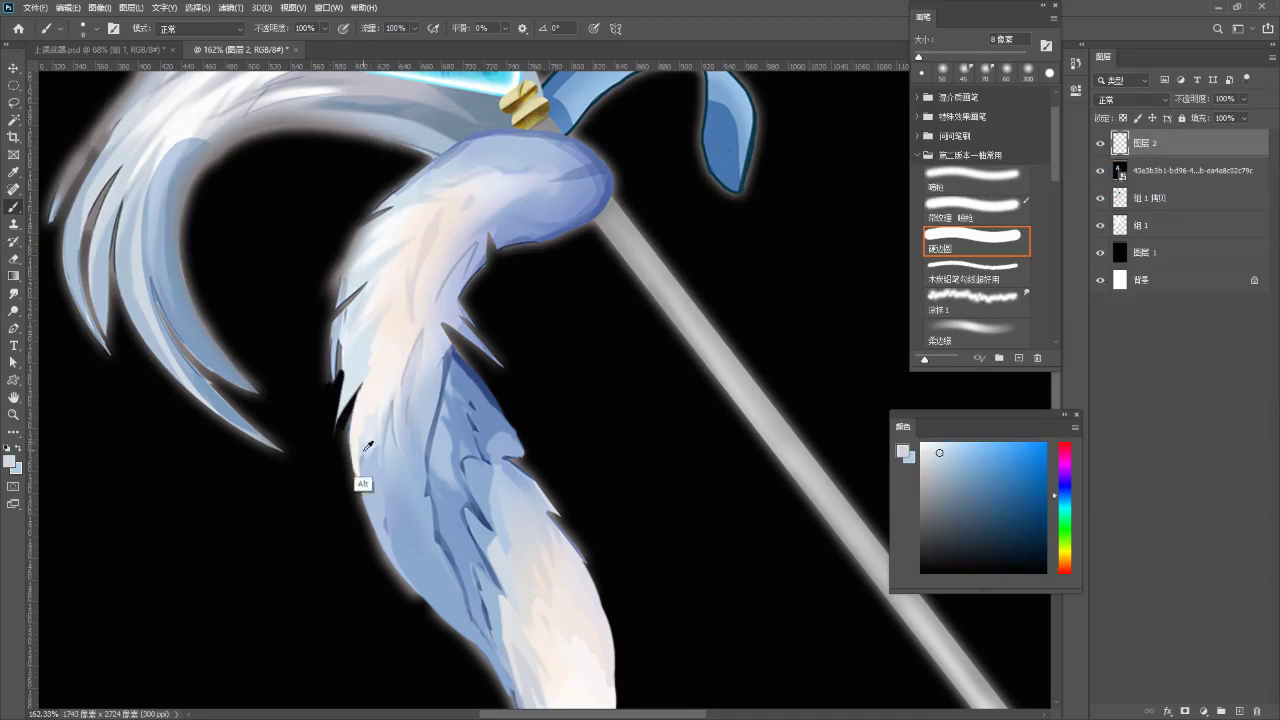
left_click(366, 425, "alt")
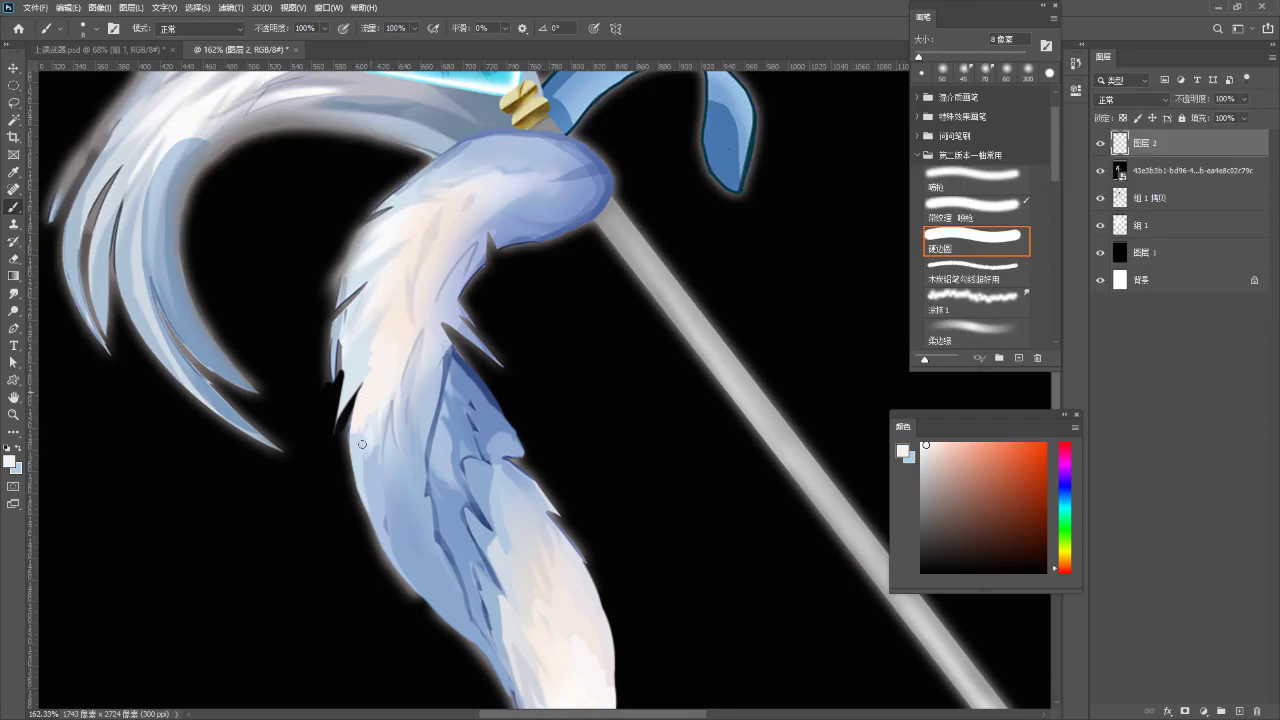
left_click_drag(358, 415, 360, 453)
- Repaint the dark-outlined tufts on the tail's upper left edge with sampled pale blue and black, undoing stray strokes
left_click(350, 366, "alt")
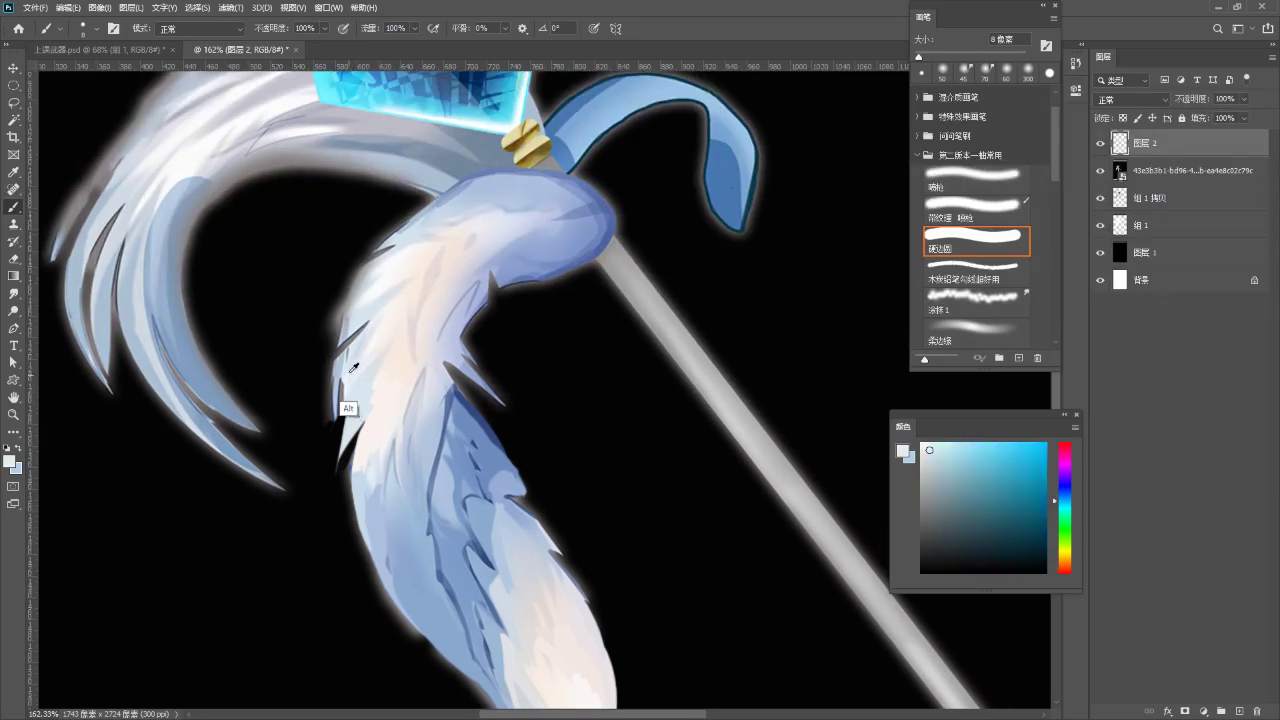
left_click(343, 382, "alt")
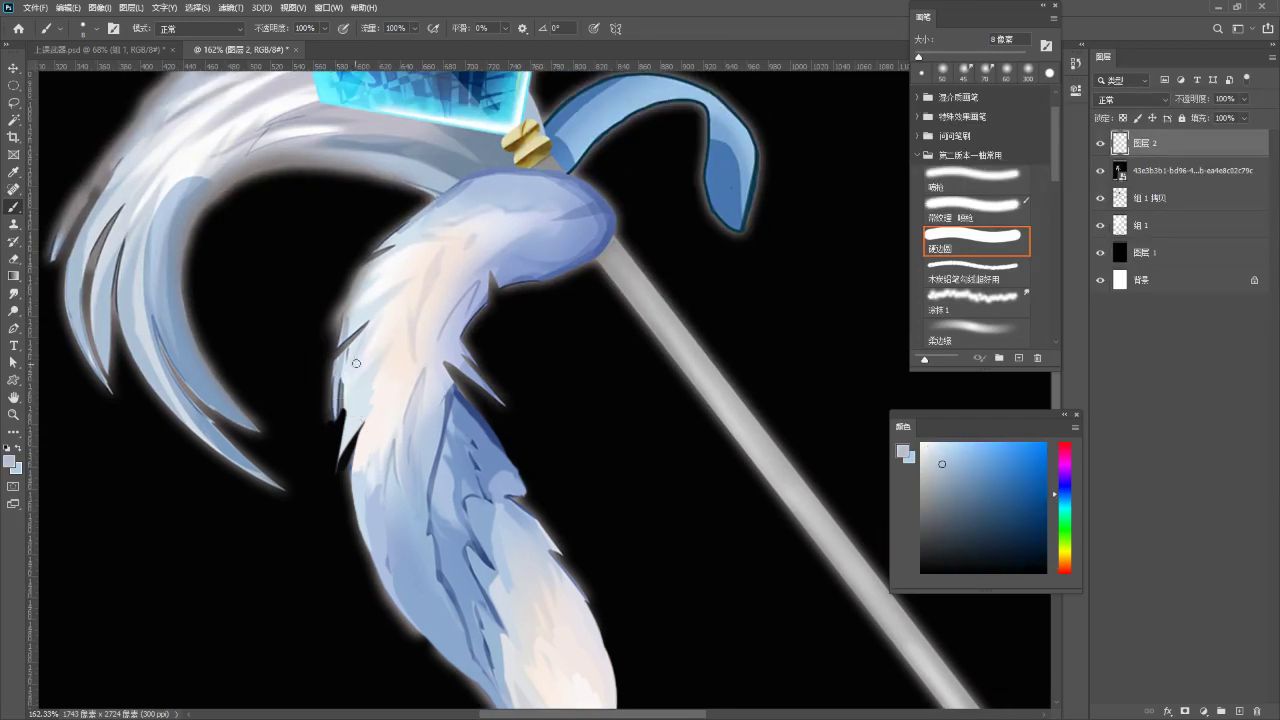
key("ctrl+z")
key("ctrl+z")
key("ctrl+z")
key("ctrl+z")
left_click(330, 451, "alt")
left_click(344, 437, "alt")
mouse_move(340, 470)
left_mouse_down()
mouse_move(355, 392)
mouse_move(334, 501)
mouse_move(358, 381)
mouse_move(337, 482)
left_mouse_up()
key("ctrl+z")
key("ctrl+z")
left_click_drag(357, 378, 349, 418)
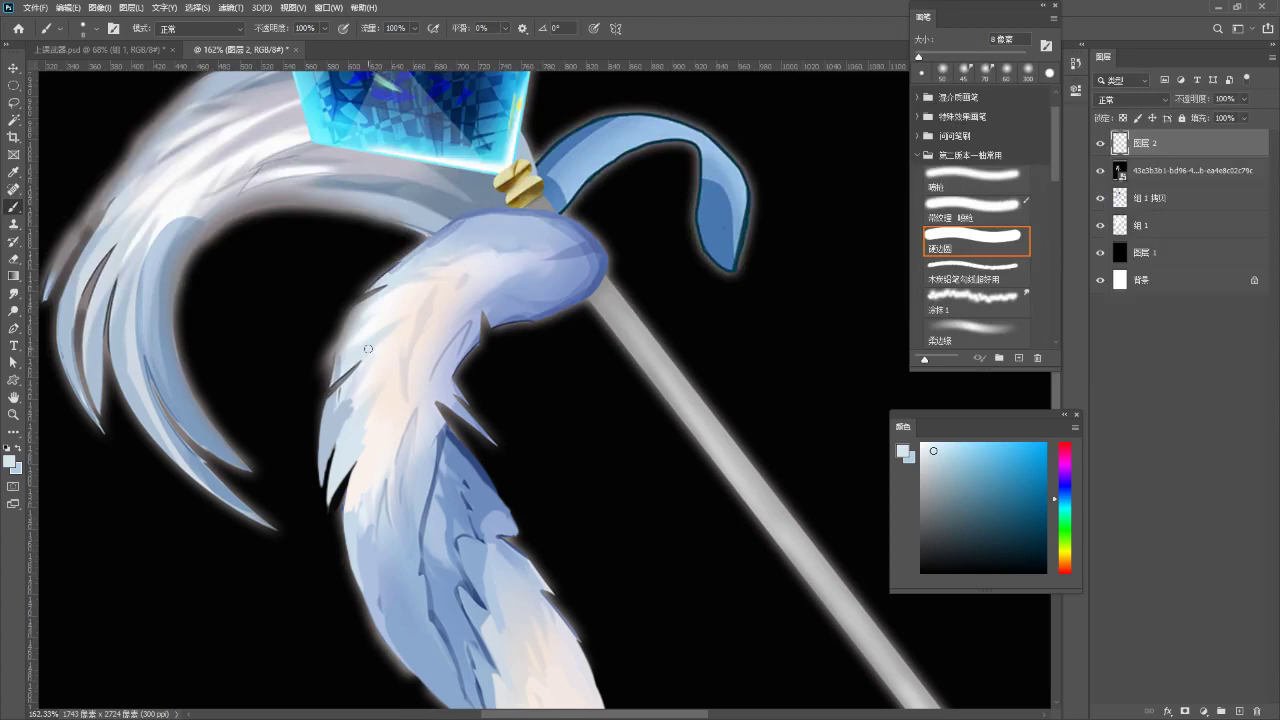
- Separate the tail's upper left tufts with sampled black and pale blue, and compare the result with the paint layer hidden
left_click(310, 405, "alt")
mouse_move(311, 416)
left_mouse_down()
mouse_move(305, 442)
mouse_move(307, 425)
left_mouse_up()
left_click(326, 418, "alt")
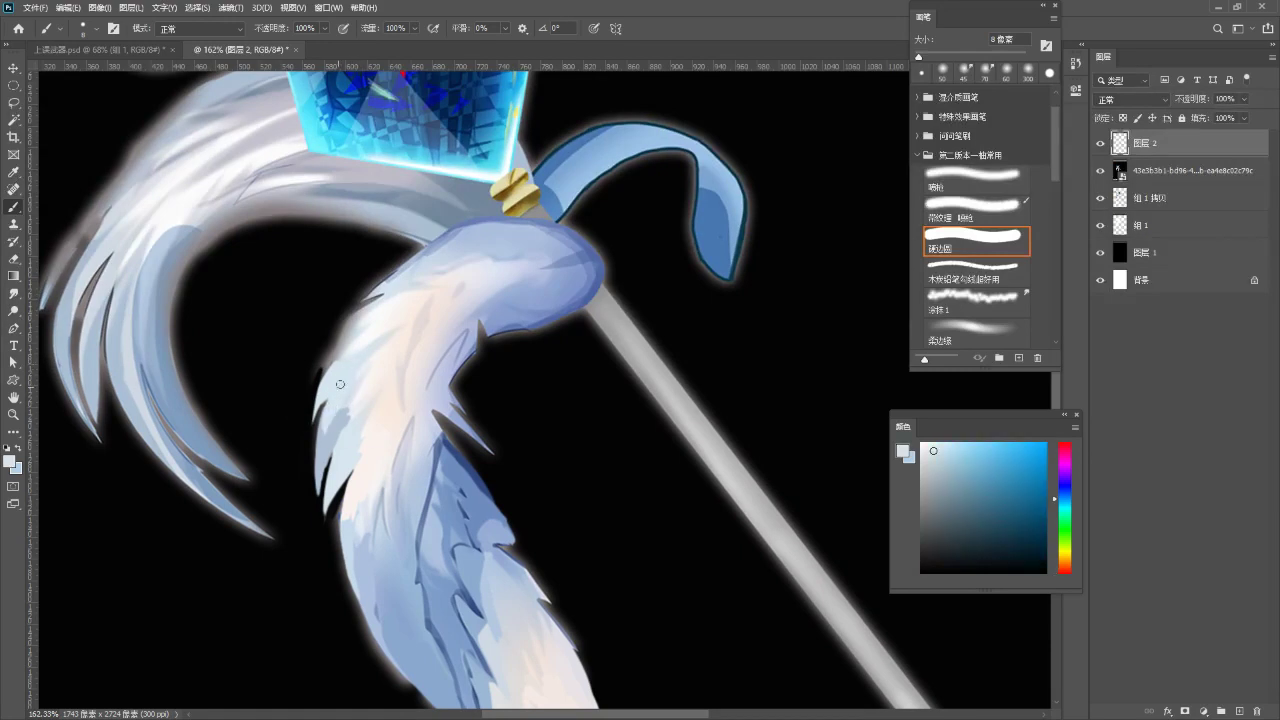
mouse_move(331, 455)
left_mouse_down()
mouse_move(312, 462)
mouse_move(311, 326)
mouse_move(290, 374)
mouse_move(297, 409)
mouse_move(398, 395)
left_mouse_up()
left_click(1101, 144)
left_click(1101, 144)
left_click(1101, 144)
left_click(1101, 144)
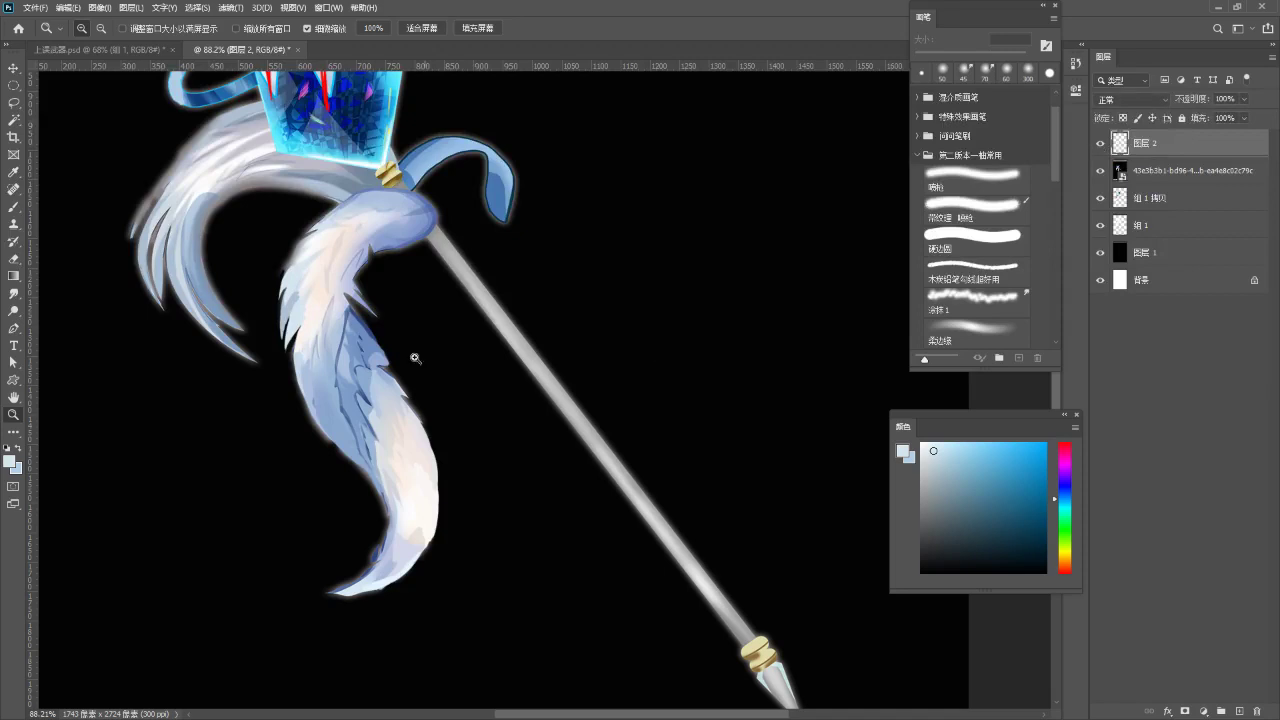
left_click_drag(478, 420, 513, 443)
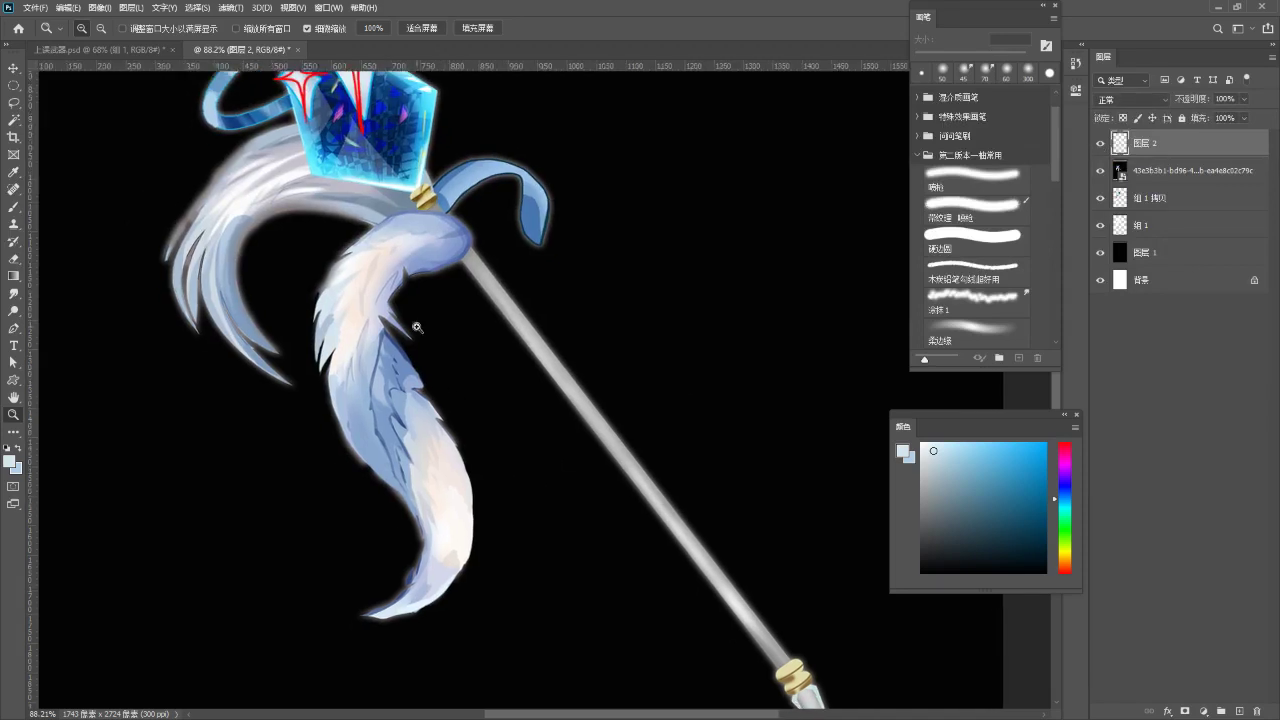
- Add a new layer, lasso the tail's inner blue shadow area and set up the soft airbrush with a greyish blue
key("ctrl+shift+n")
key("Return")
key("l")
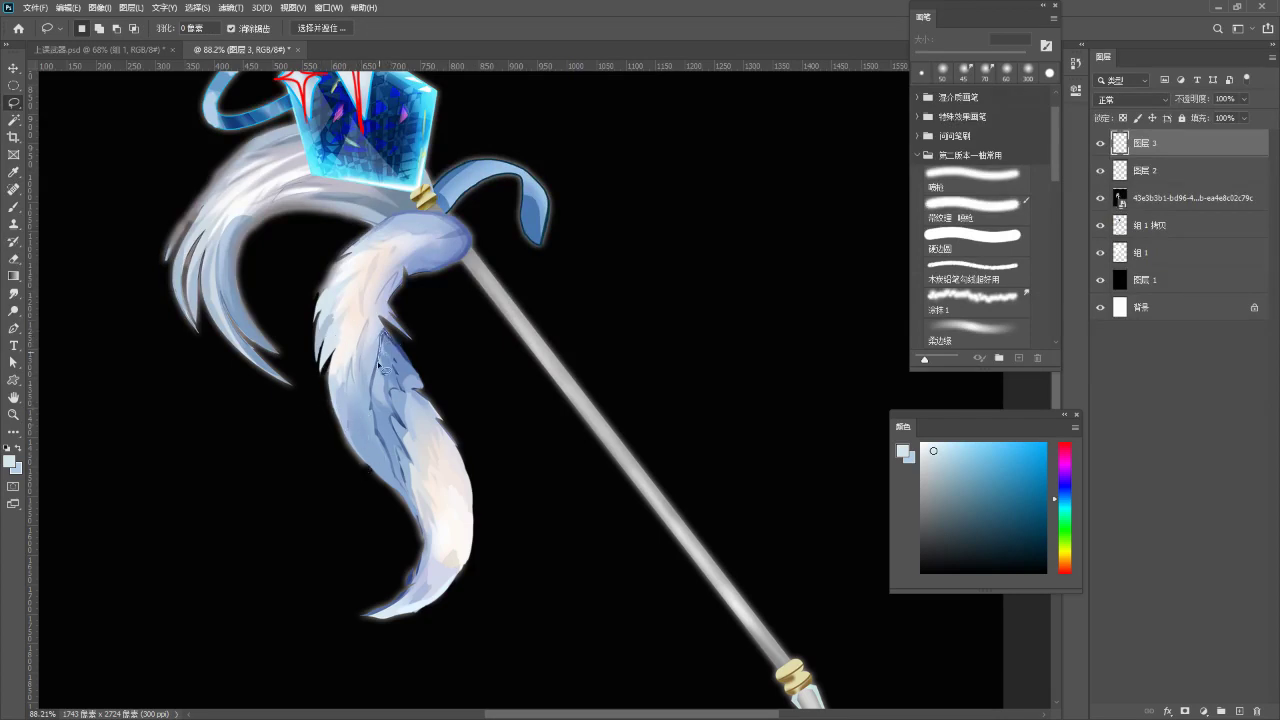
mouse_move(372, 404)
left_mouse_down()
mouse_move(432, 568)
mouse_move(444, 515)
mouse_move(428, 452)
mouse_move(442, 414)
mouse_move(405, 336)
mouse_move(384, 331)
left_mouse_up()
left_click(975, 188)
left_click(935, 495)
left_click(386, 414, "alt")
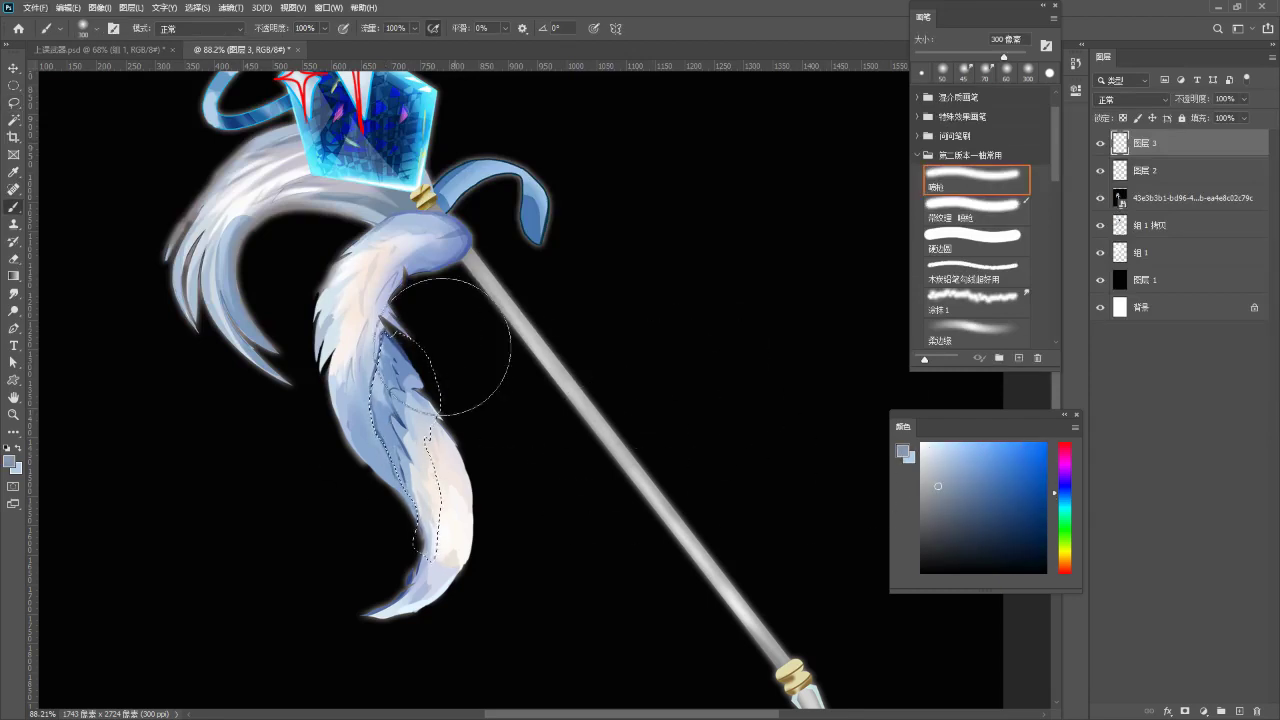
- Set the new layer to Multiply and darken the selected inner shadow with a soft brush reduced to 200 px
left_click(1130, 99)
left_click(1118, 157)
key("bracketleft")
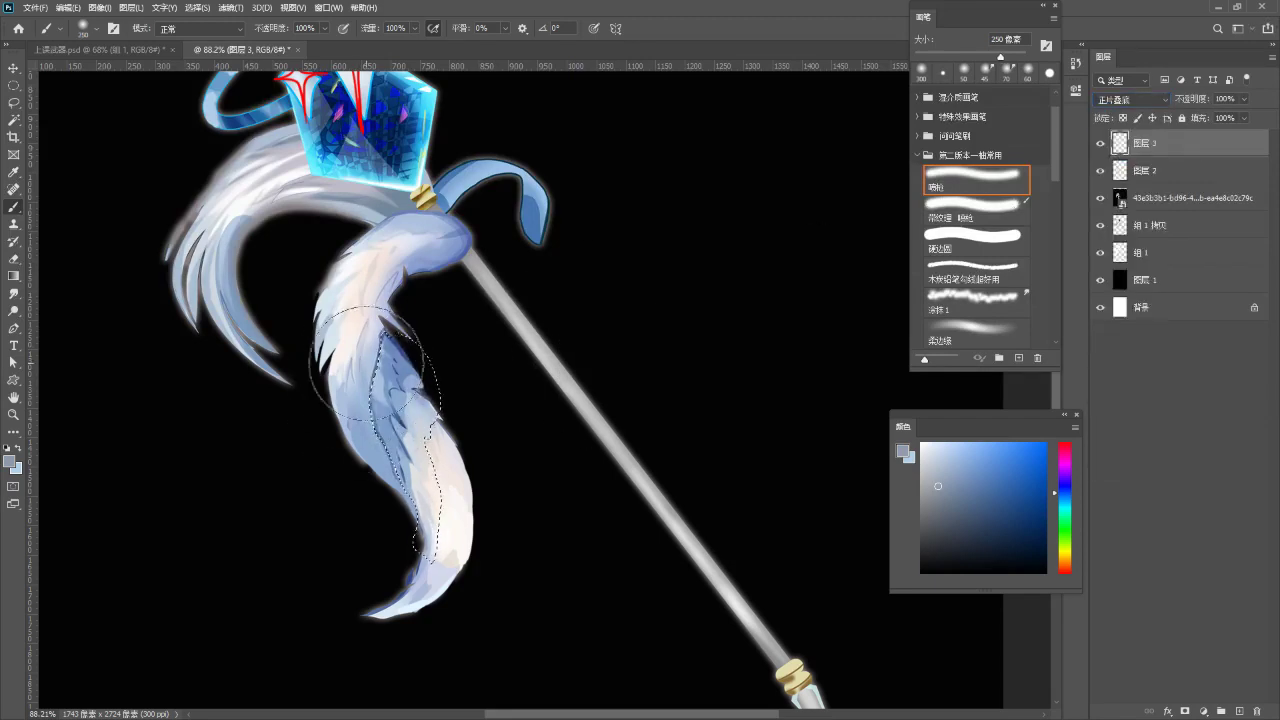
key("bracketleft")
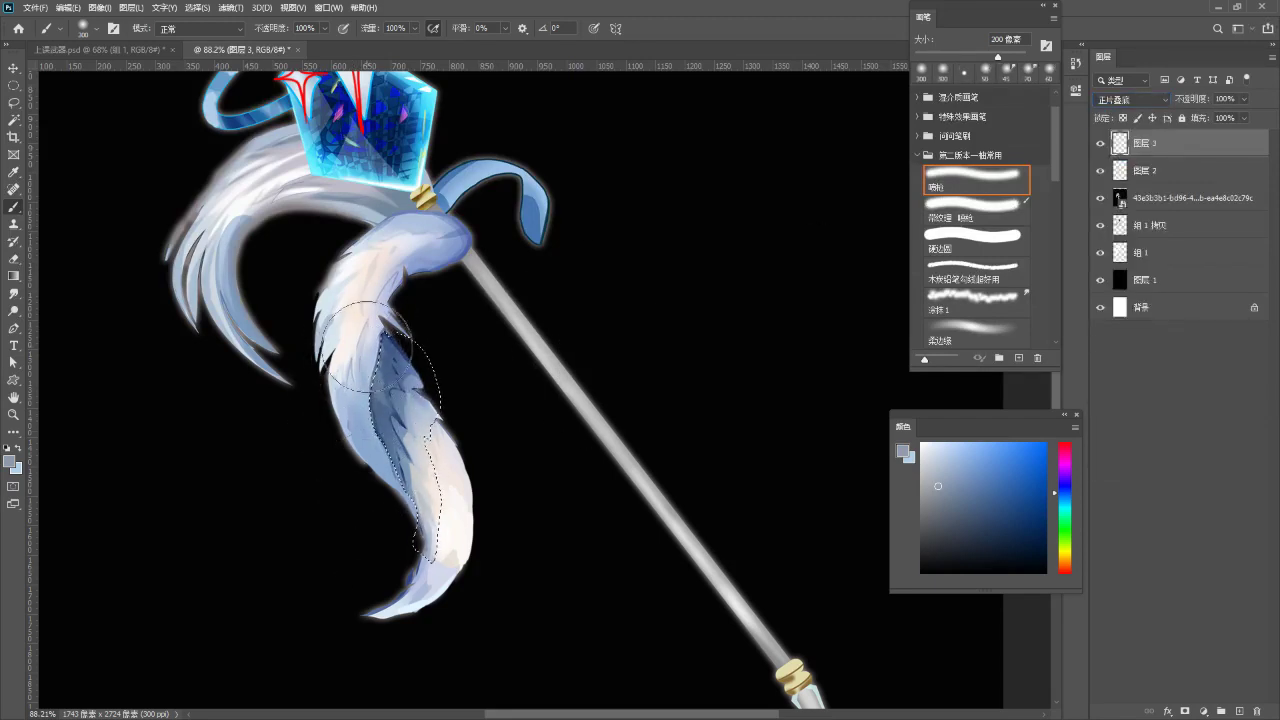
mouse_move(378, 367)
left_mouse_down()
mouse_move(362, 475)
mouse_move(368, 508)
left_mouse_up()
mouse_move(348, 375)
left_mouse_down()
mouse_move(355, 428)
mouse_move(392, 498)
mouse_move(363, 451)
mouse_move(390, 571)
left_mouse_up()
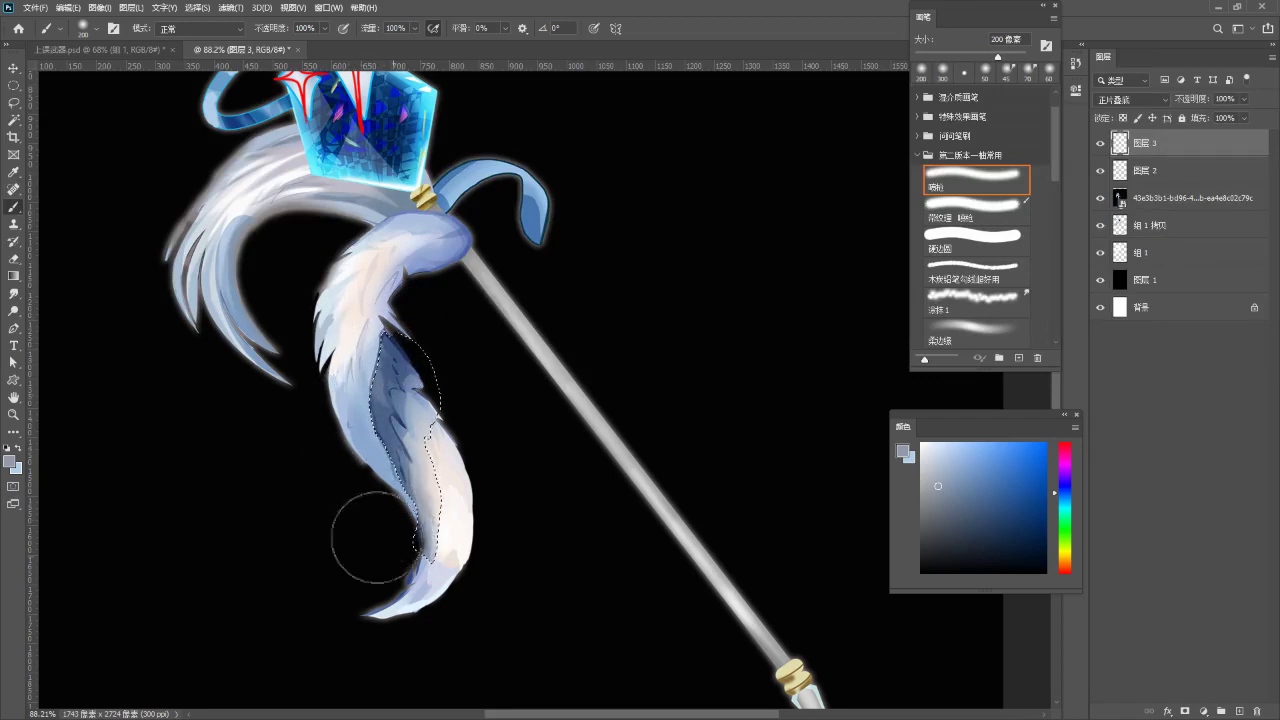
- Examine the shaded tail against the whole staff and compare it with the upper layers hidden and shown
key("z")
mouse_move(458, 385)
left_mouse_down()
mouse_move(415, 376)
mouse_move(449, 374)
left_mouse_up()
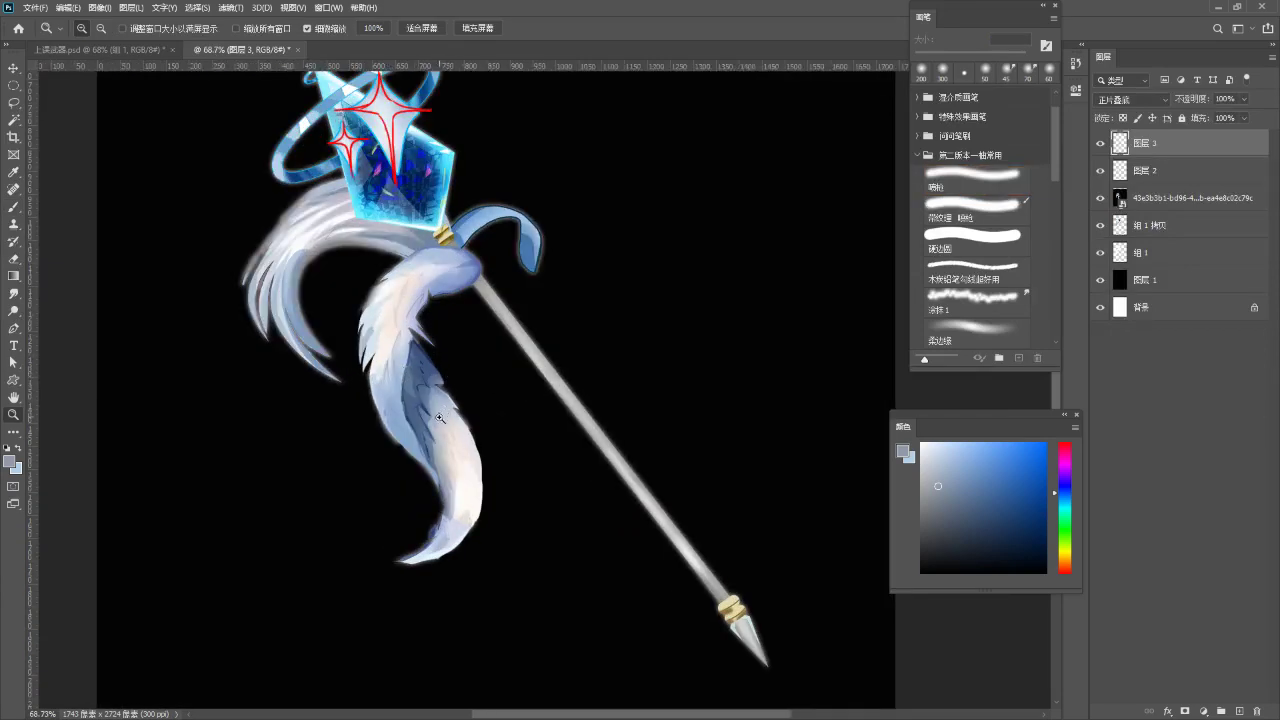
key("b")
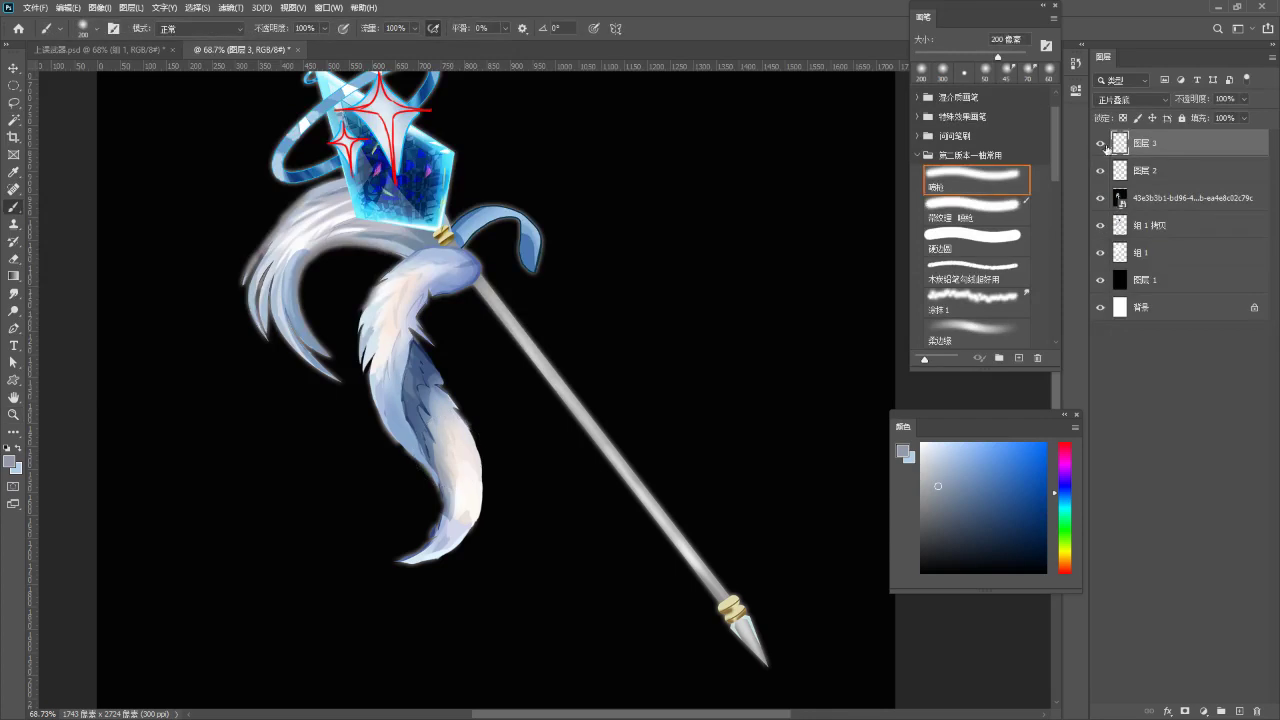
mouse_move(1100, 171)
left_mouse_down()
mouse_move(1095, 113)
mouse_move(1092, 188)
left_mouse_up()
left_click_drag(573, 442, 574, 466)
left_click_drag(481, 398, 480, 366)
left_click_drag(474, 275, 474, 298)
- Lasso the tail section beneath the pale tufts, shade it with the soft brush enlarged to 400 px, and deselect
scroll(466, 268, "up", 1)
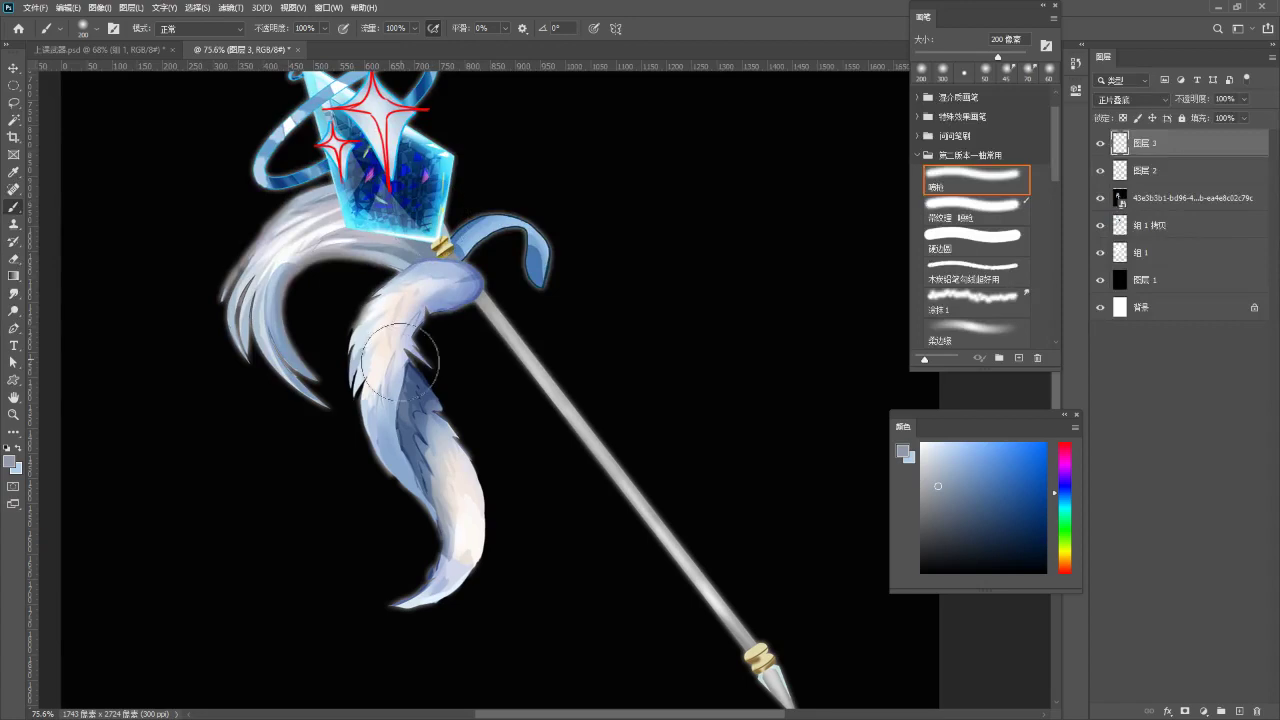
key("l")
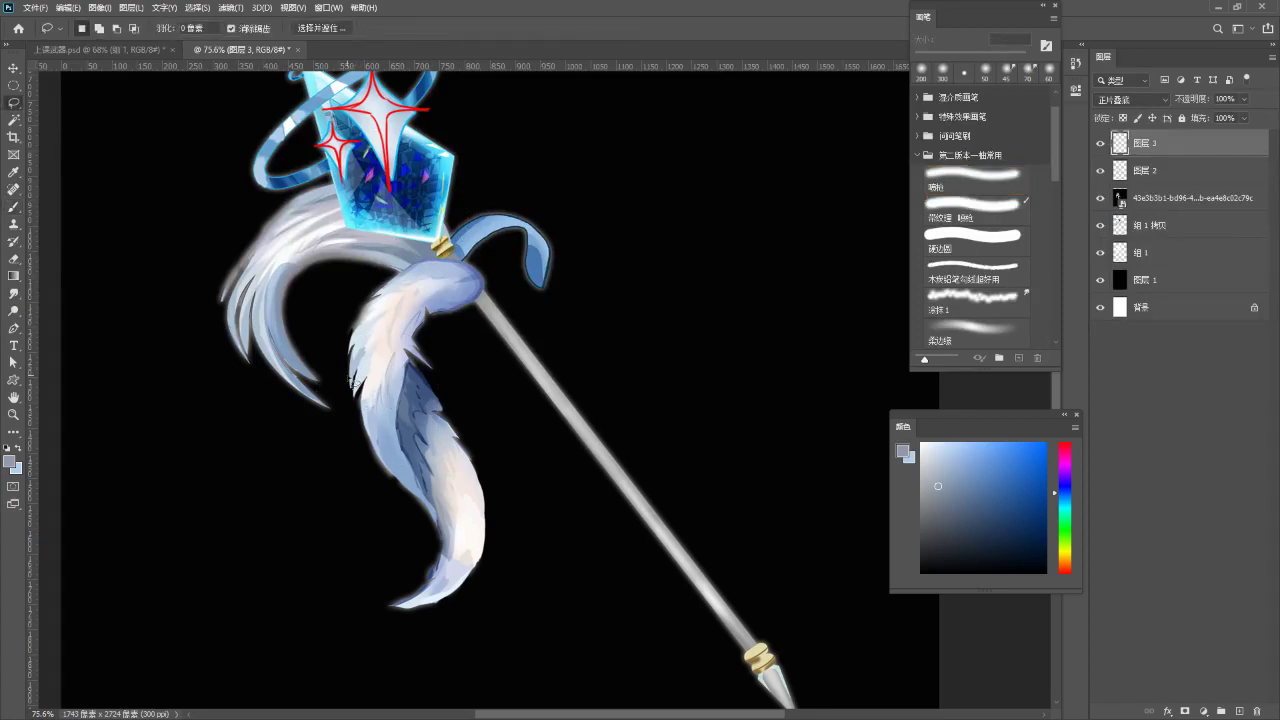
mouse_move(380, 400)
left_mouse_down()
mouse_move(408, 460)
mouse_move(439, 521)
mouse_move(417, 527)
mouse_move(331, 439)
mouse_move(353, 403)
mouse_move(403, 405)
mouse_move(388, 365)
mouse_move(431, 433)
mouse_move(394, 363)
mouse_move(396, 414)
left_mouse_up()
key("b")
key("bracketright")
key("bracketright")
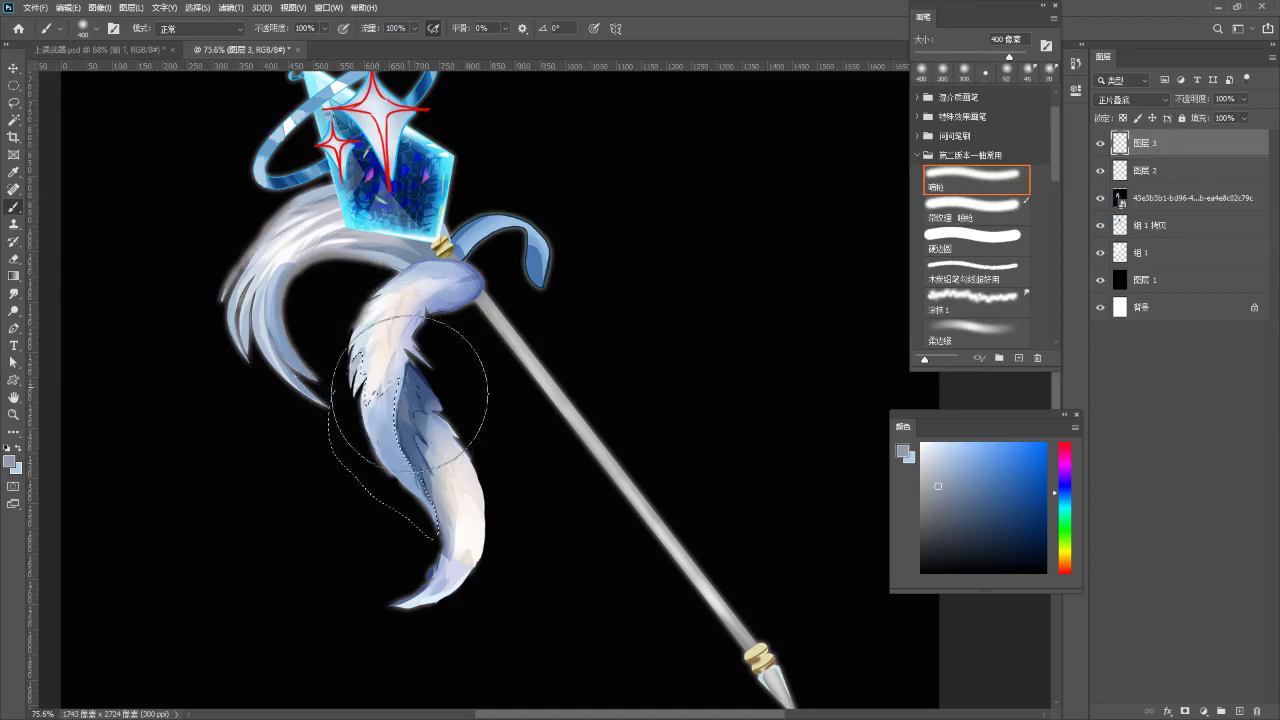
key("ctrl+d")
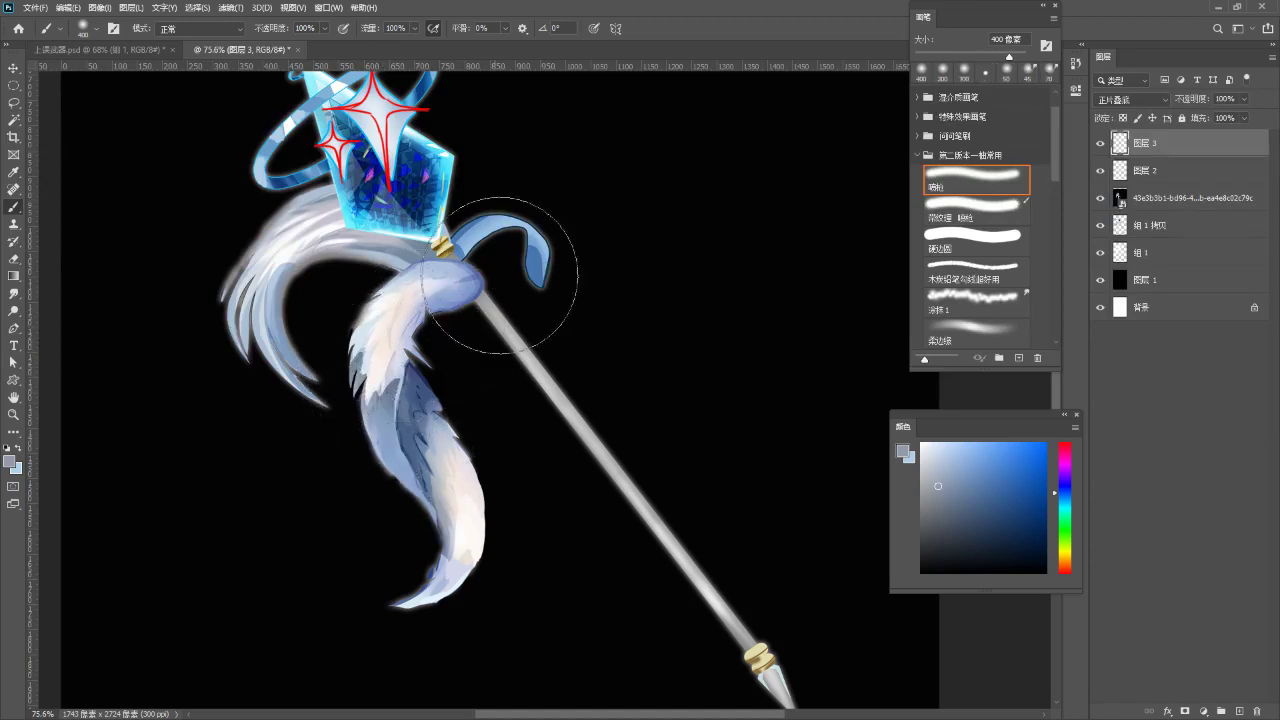
- Examine the full staff and compare the tail with the Multiply shading layer hidden and shown
key("z")
left_click_drag(528, 269, 506, 274)
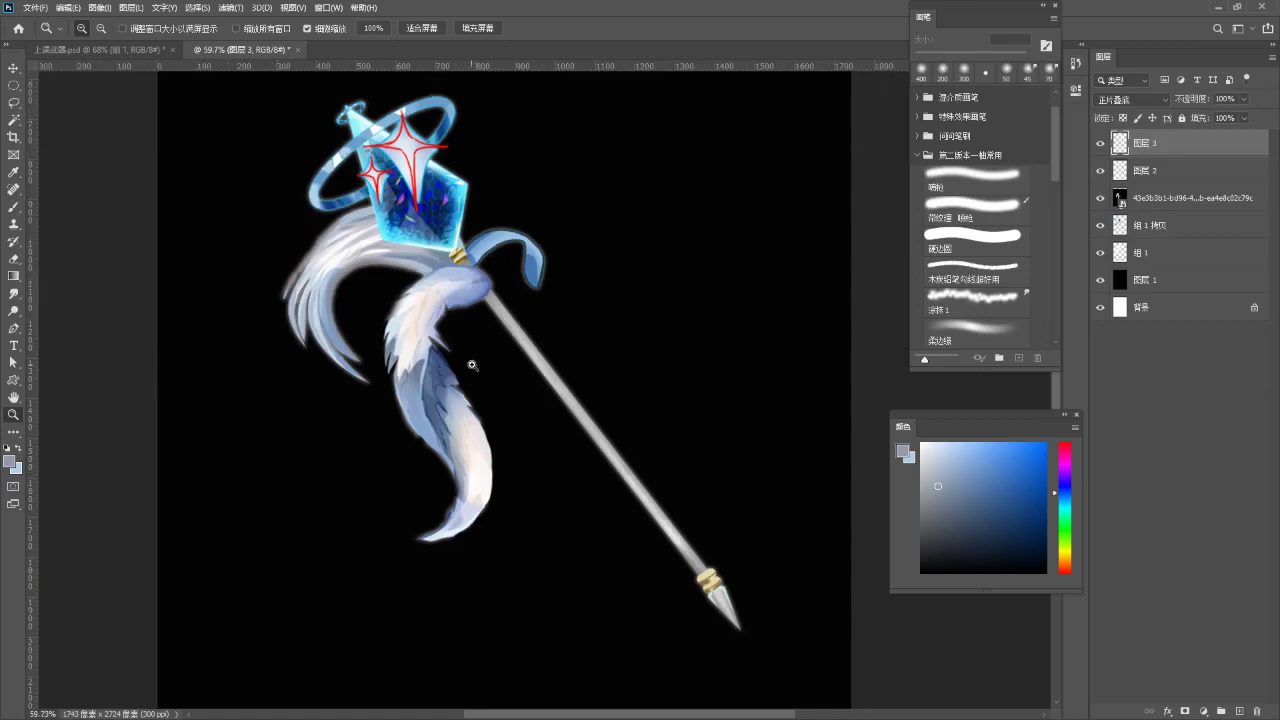
left_click(448, 358)
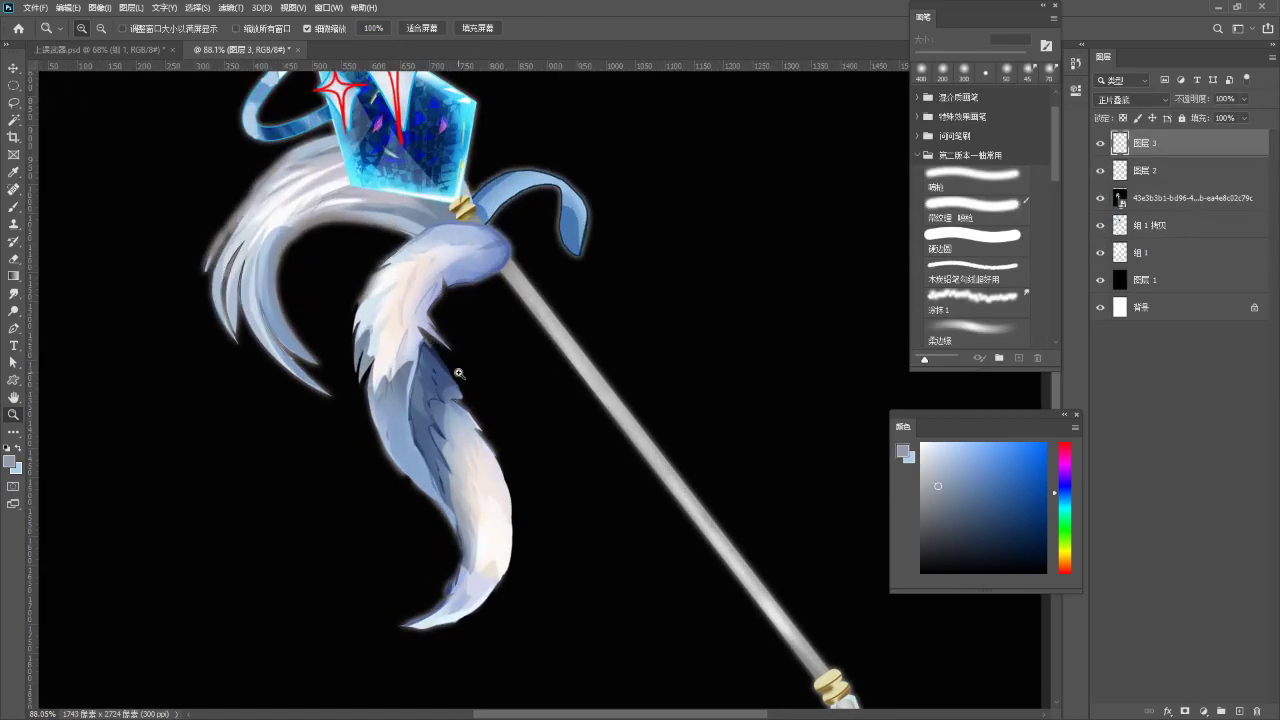
left_click(462, 372, "alt")
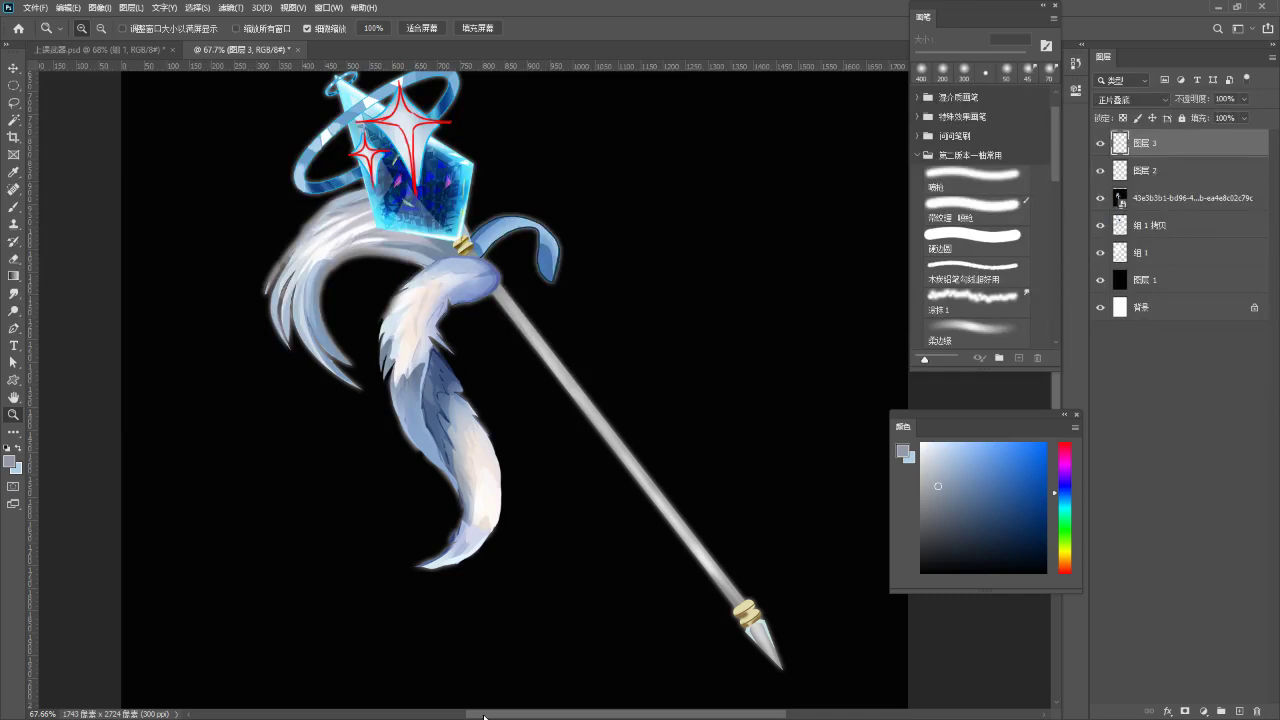
left_click_drag(484, 716, 490, 716)
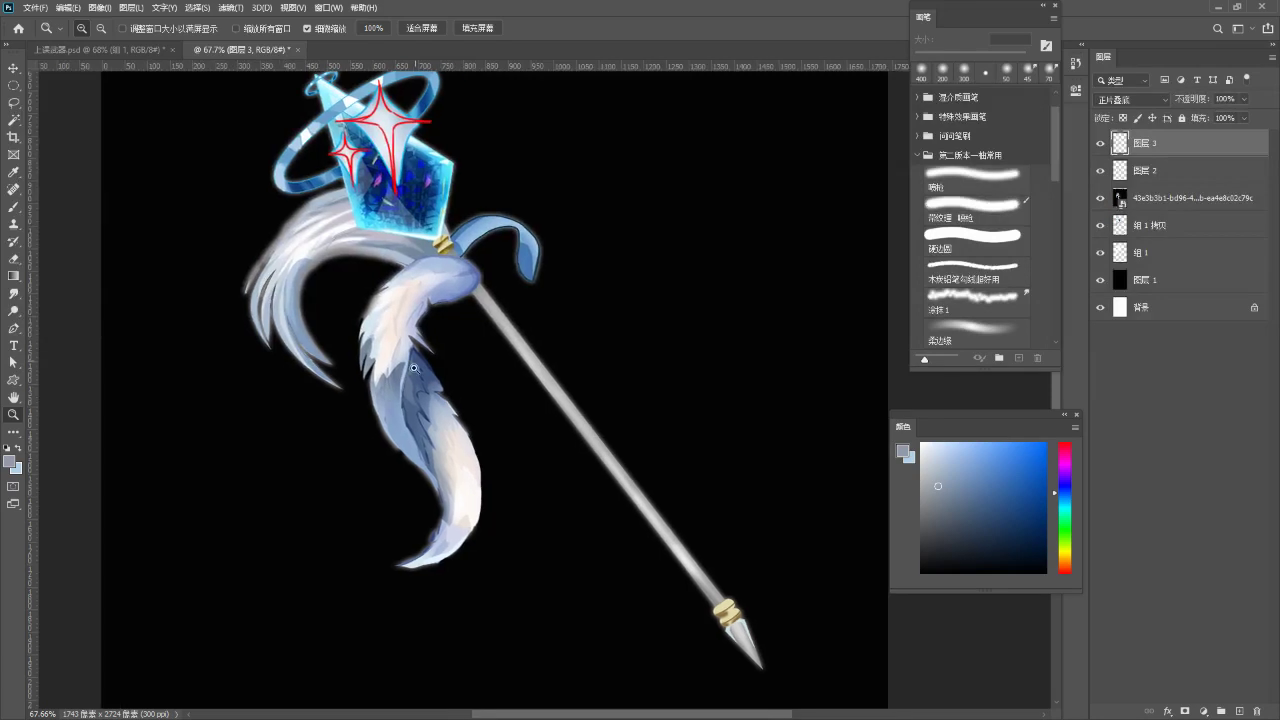
left_click(1100, 145)
left_click(1100, 145)
left_click(1098, 147)
left_click_drag(632, 387, 645, 397)
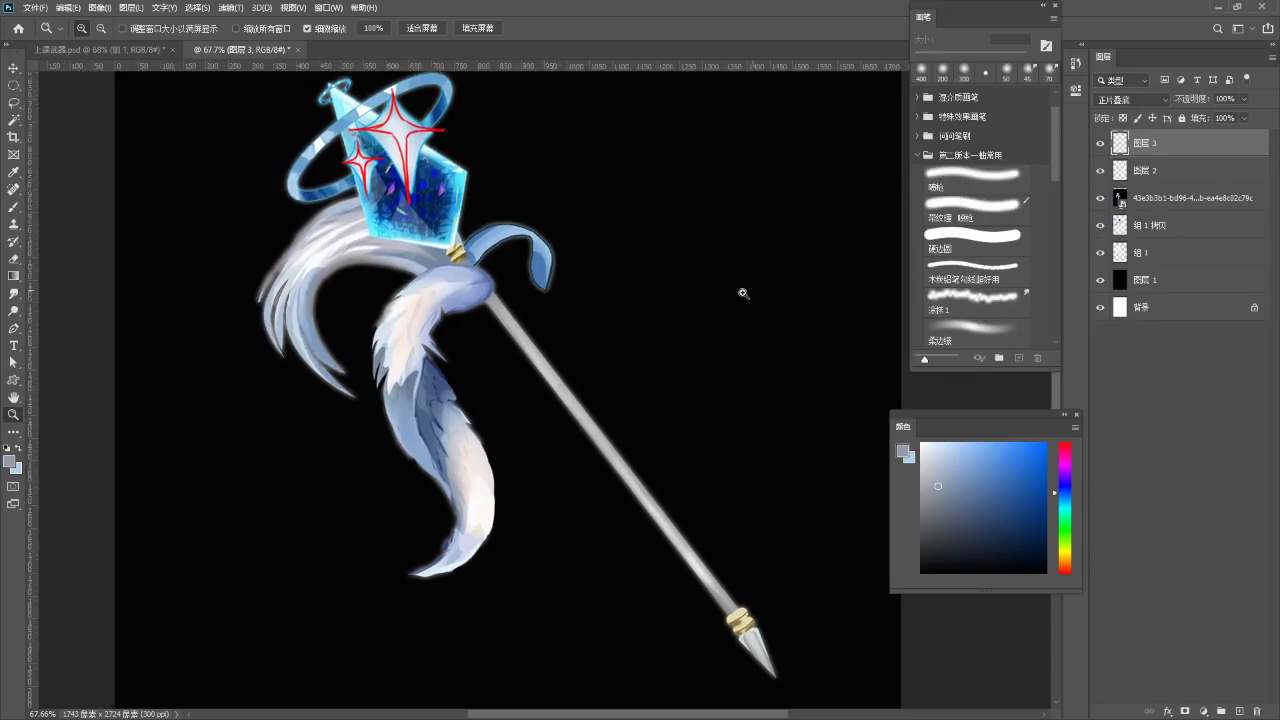
- Lasso the tail's knot where it wraps the staff, shade it with the 400 px soft brush, and deselect
left_click_drag(503, 312, 501, 323)
key("l")
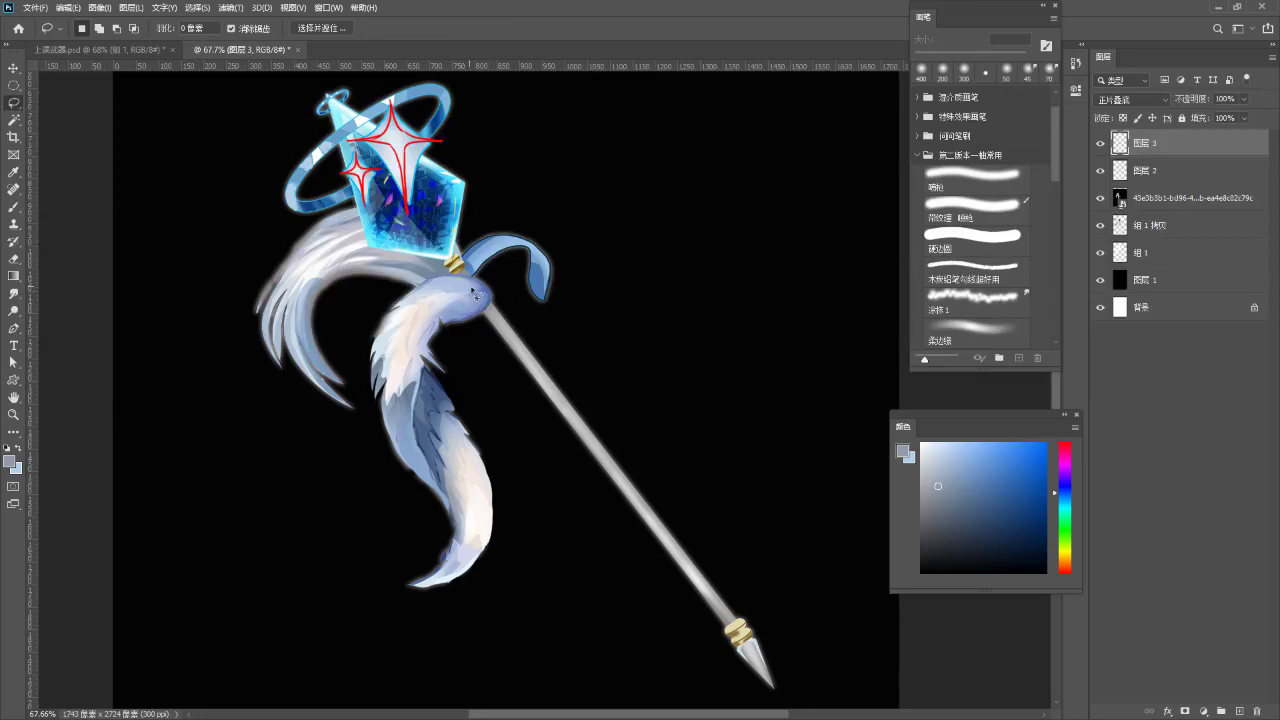
mouse_move(436, 282)
left_mouse_down()
mouse_move(476, 285)
mouse_move(483, 297)
mouse_move(484, 313)
mouse_move(439, 338)
mouse_move(467, 335)
mouse_move(496, 306)
mouse_move(484, 283)
mouse_move(432, 280)
left_mouse_up()
key("b")
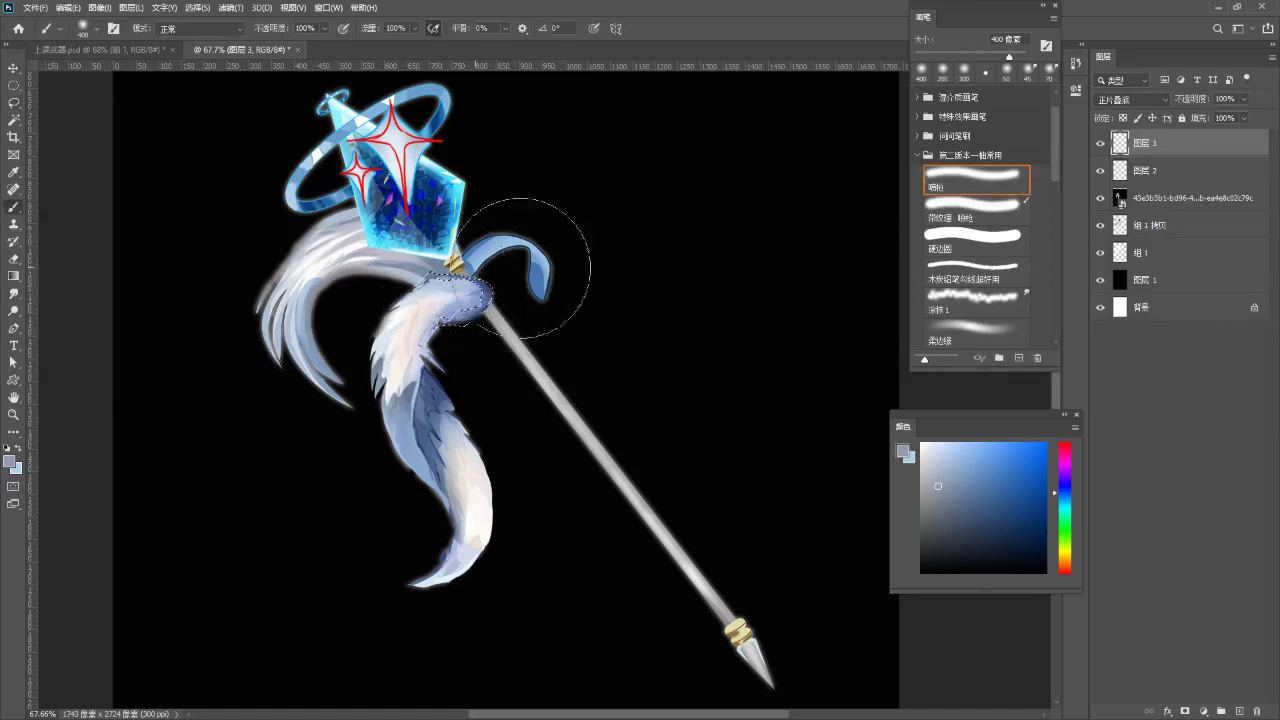
left_click_drag(532, 290, 537, 343)
key("ctrl+d")
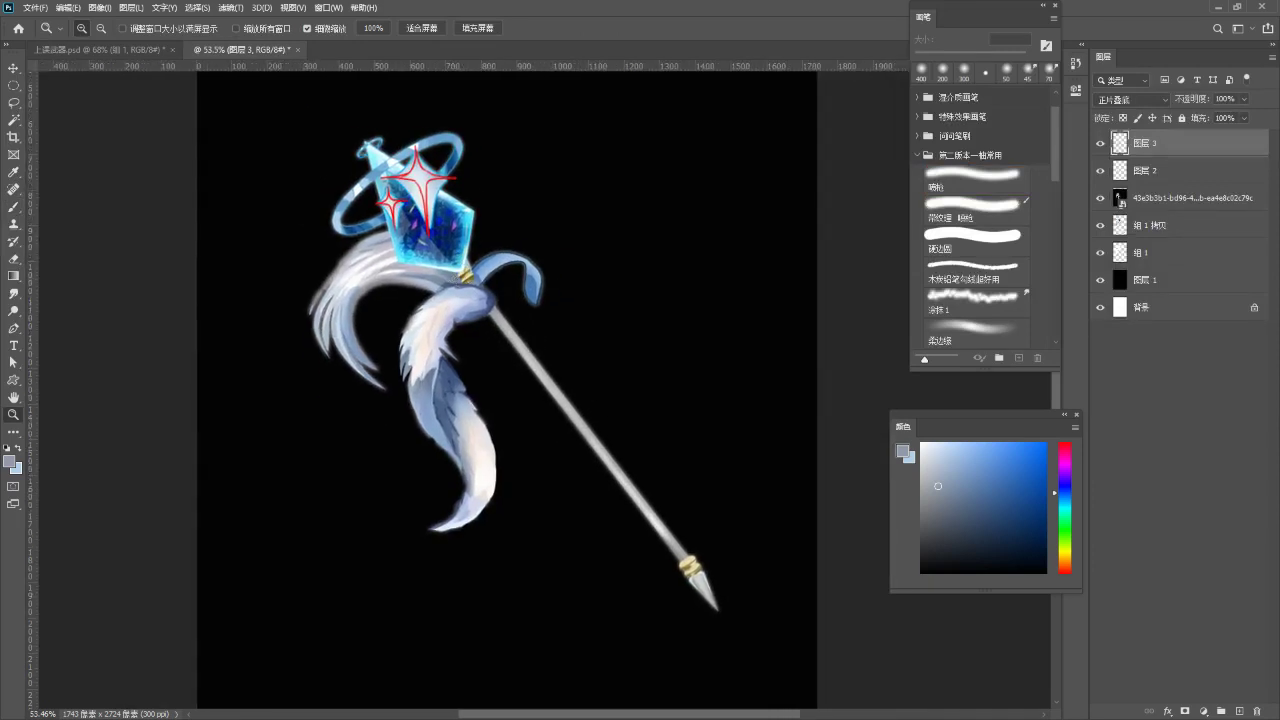
- Activate layer 图层 2 and set up the hard round brush (硬边圆) at 20 px for repainting the upper fur plume
left_click(98, 50)
left_click_drag(279, 247, 290, 253)
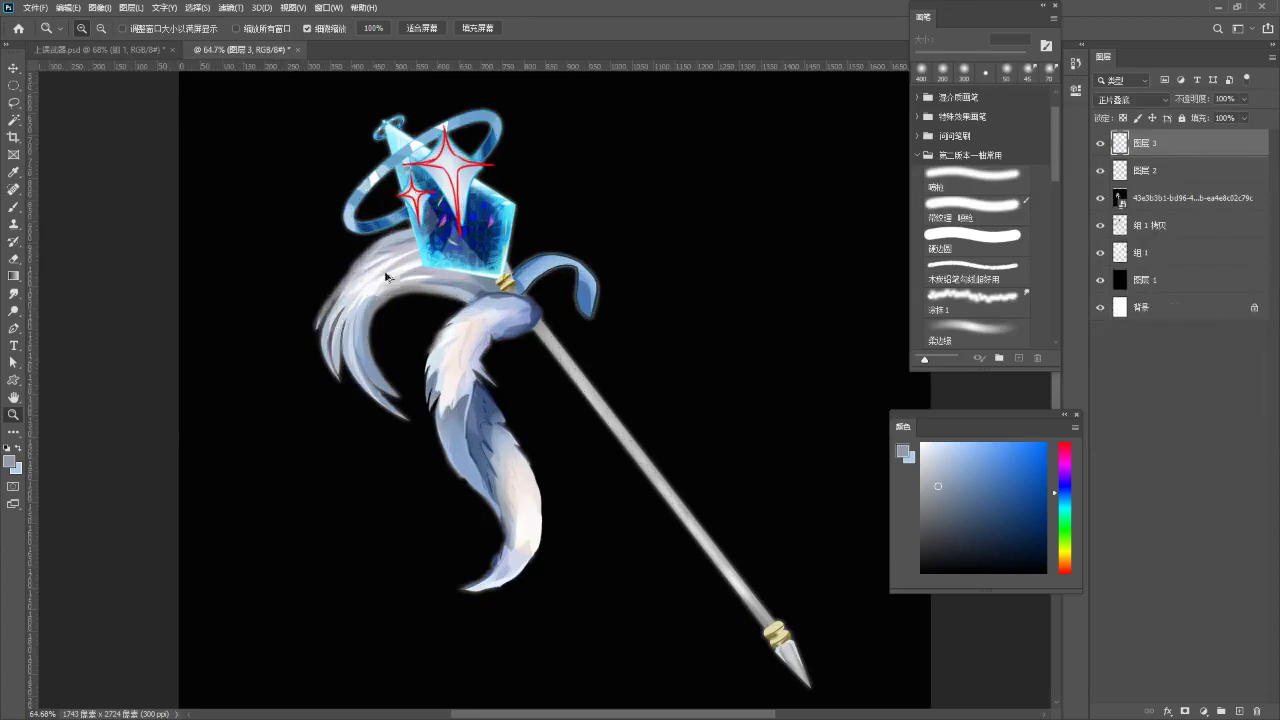
left_click(1180, 171)
scroll(200, 249, "up", 1)
key("b")
left_click(945, 250)
key("bracketleft")
key("bracketleft")
key("bracketleft")
key("bracketleft")
key("bracketleft")
key("bracketleft")
key("bracketleft")
key("bracketleft")
key("bracketleft")
key("bracketleft")
key("bracketleft")
key("bracketleft")
key("bracketleft")
key("bracketleft")
key("bracketleft")
key("bracketleft")
key("bracketleft")
key("bracketleft")
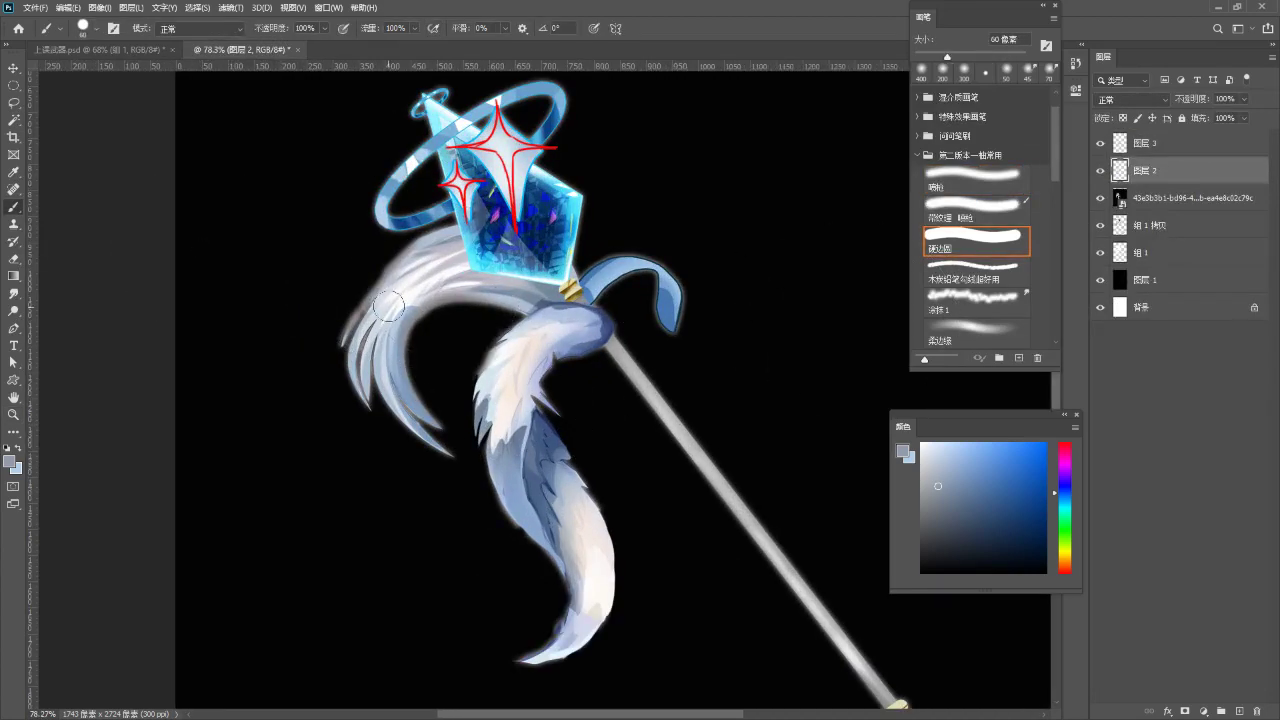
key("bracketright")
key("bracketright")
key("bracketright")
key("bracketright")
- Repaint the outer lower lock of the upper fur plume as a broad shape using pale grey-blue sampled from the fur
left_click(398, 338, "alt")
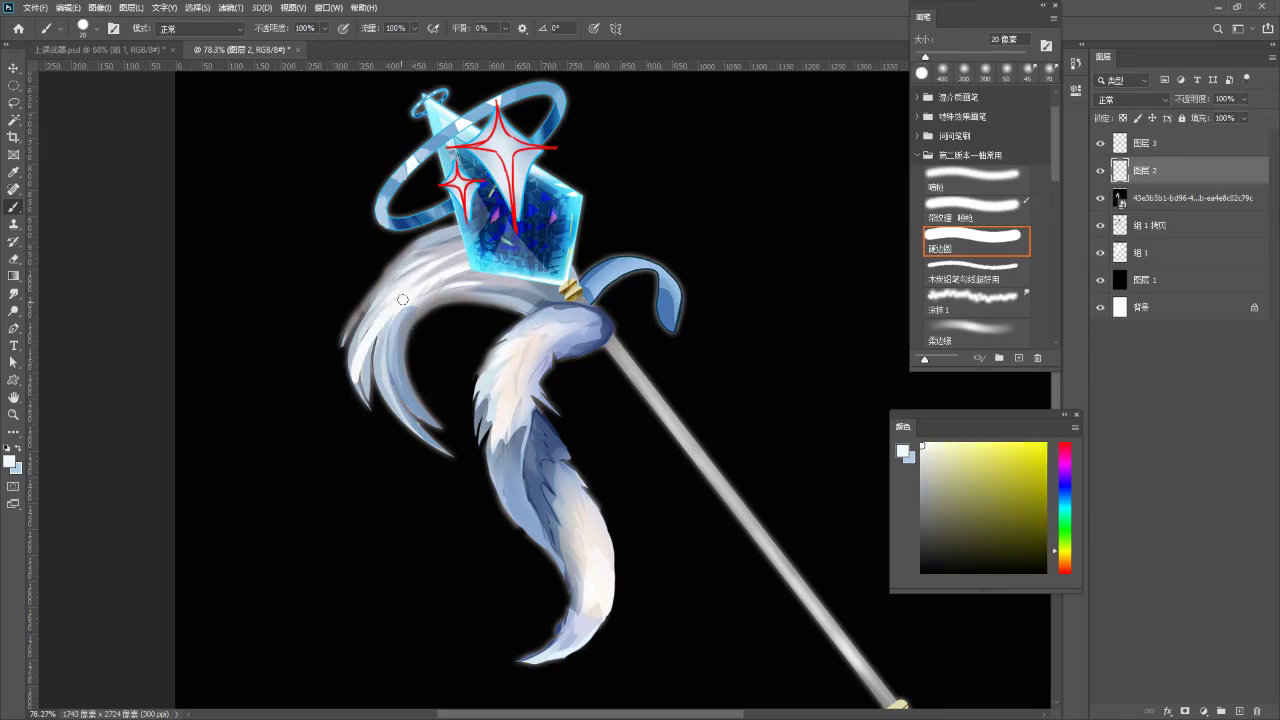
key("alt")
left_click(367, 348, "alt")
left_click_drag(362, 332, 364, 422)
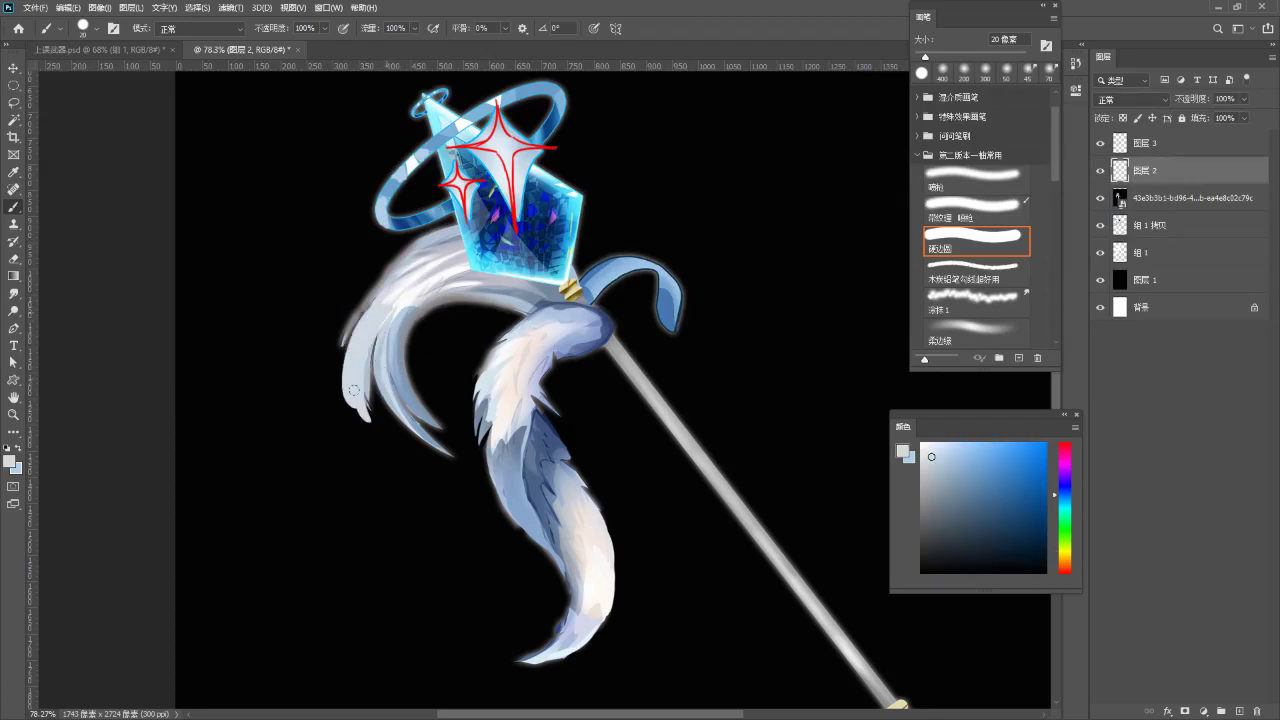
left_click(387, 326, "alt")
left_click_drag(346, 350, 351, 412)
- Carve a gap between the plume's two lower locks with sampled black, and repaint the inner lock's edge in pale fur colour
left_click(382, 465, "alt")
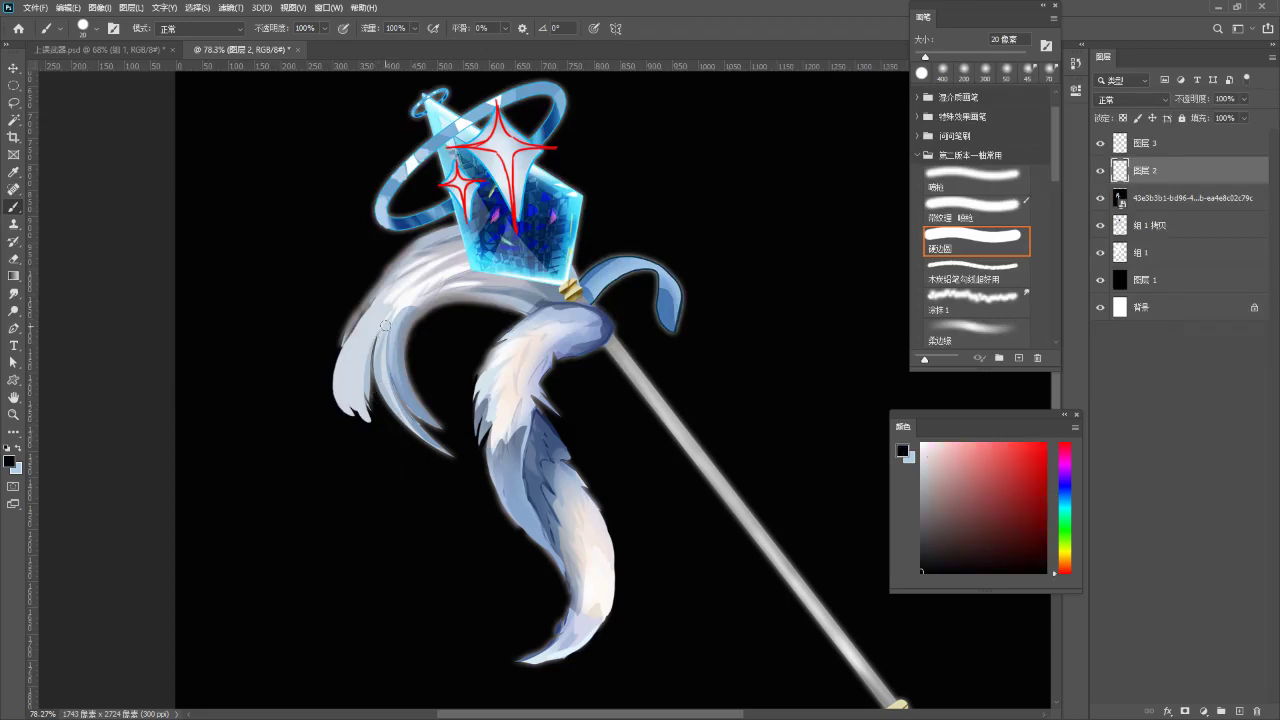
left_click_drag(381, 328, 372, 418)
left_click_drag(378, 350, 372, 403)
left_click(345, 385, "alt")
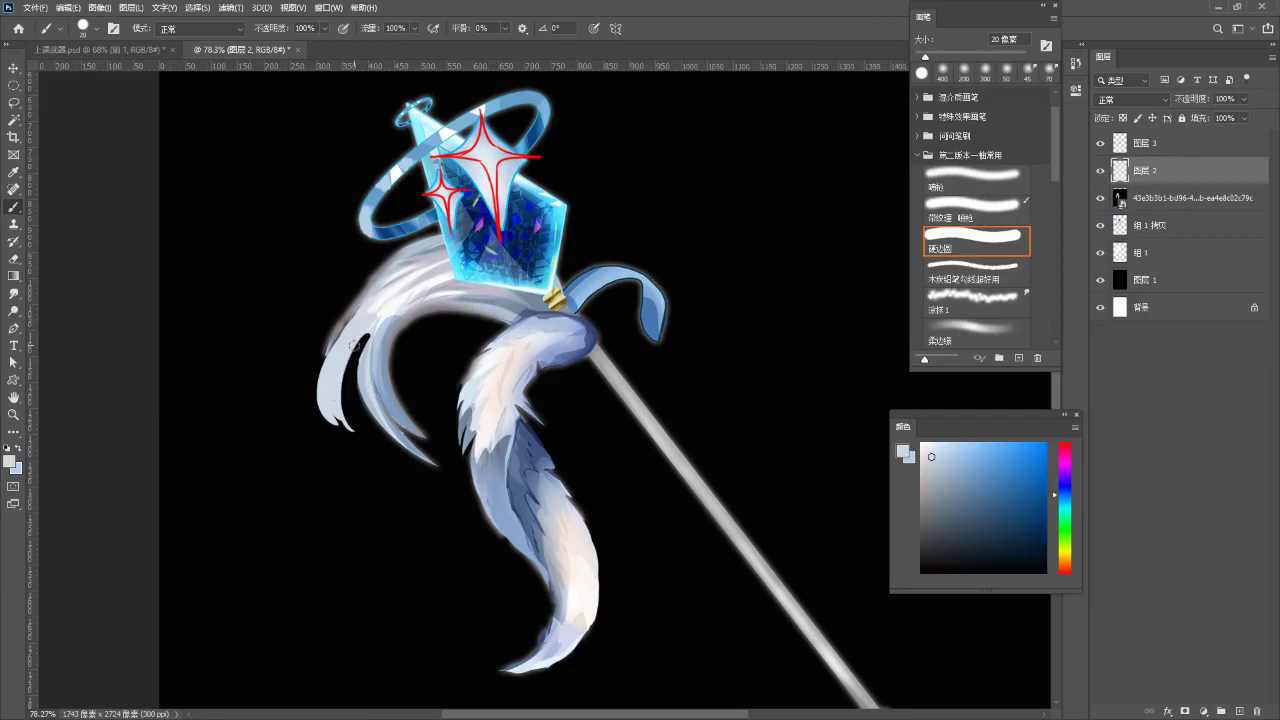
left_click(364, 368, "alt")
left_click(368, 328, "alt")
left_click_drag(367, 338, 364, 395)
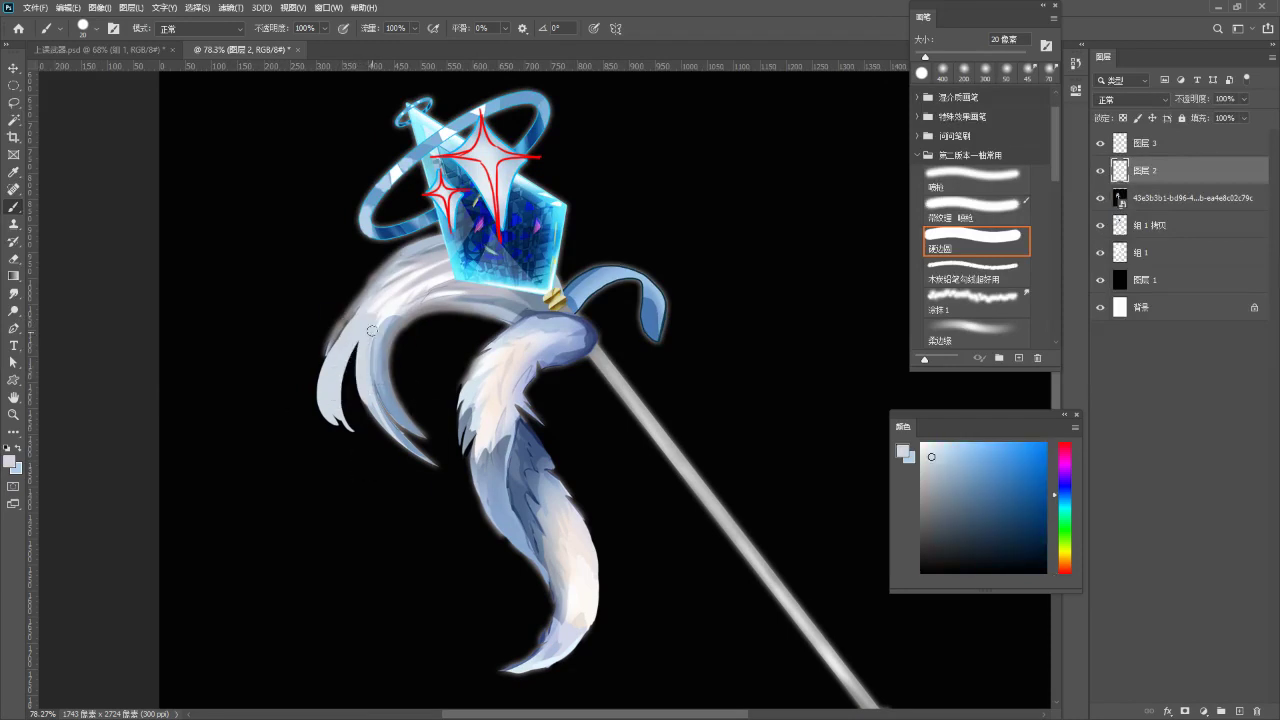
- Refine the gap between the lower locks with black, and widen the inner lock using sampled pale grey
left_click(345, 425, "alt")
left_click_drag(357, 349, 345, 424)
key("ctrl+z")
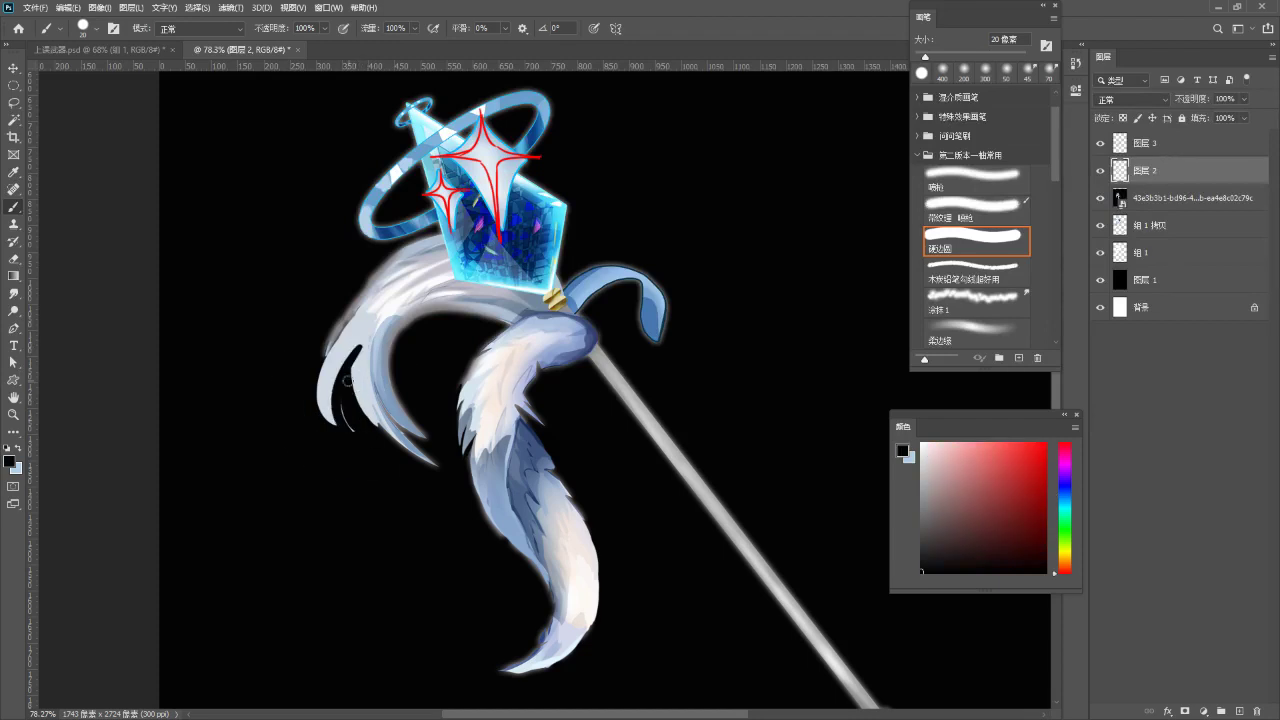
left_click(362, 334, "alt")
mouse_move(354, 356)
left_mouse_down()
mouse_move(358, 406)
mouse_move(337, 356)
left_mouse_up()
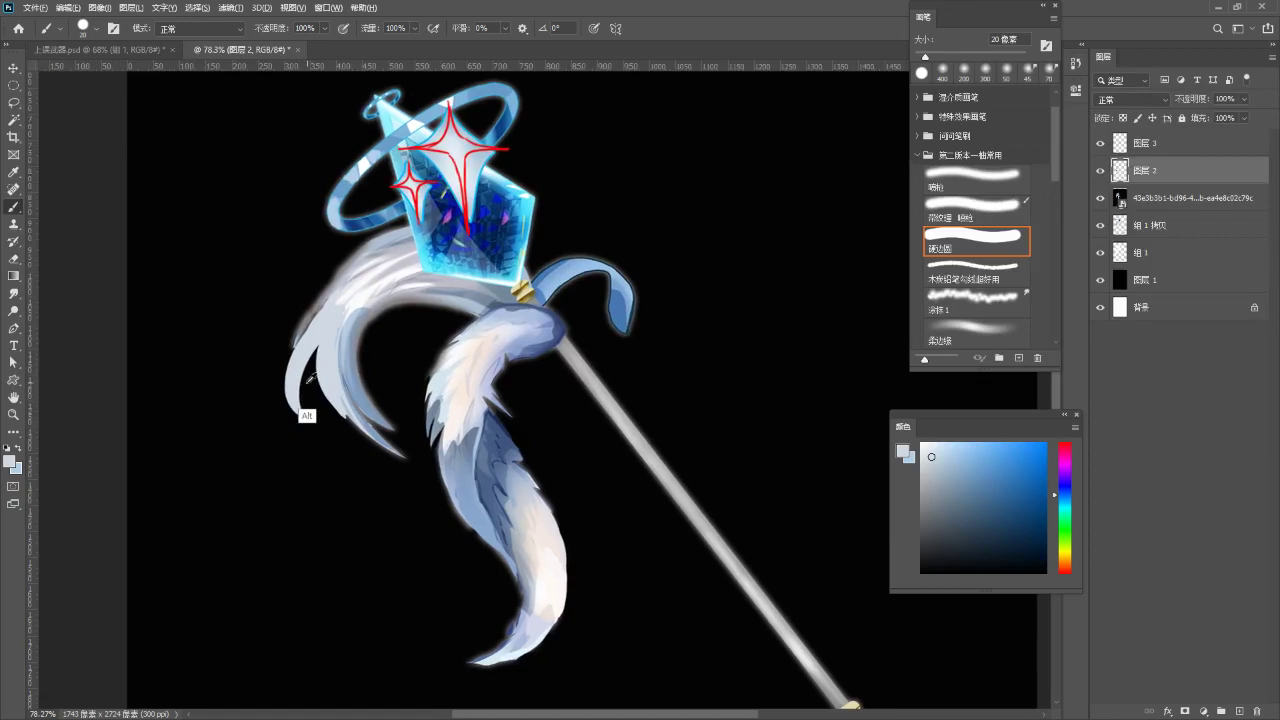
- Reshape the tips of the plume's two lower locks into clean points, undoing strokes that miss the shape
left_click(310, 372, "alt")
mouse_move(295, 338)
left_mouse_down()
mouse_move(325, 431)
mouse_move(290, 378)
left_mouse_up()
key("ctrl+z")
key("ctrl+z")
mouse_move(312, 298)
left_mouse_down()
mouse_move(293, 329)
mouse_move(329, 411)
mouse_move(286, 370)
mouse_move(316, 434)
left_mouse_up()
key("ctrl+z")
key("ctrl+z")
mouse_move(296, 317)
left_mouse_down()
mouse_move(350, 429)
mouse_move(295, 377)
mouse_move(295, 411)
mouse_move(340, 437)
left_mouse_up()
key("ctrl+z")
mouse_move(287, 370)
left_mouse_down()
mouse_move(342, 447)
mouse_move(326, 462)
left_mouse_up()
key("ctrl+z")
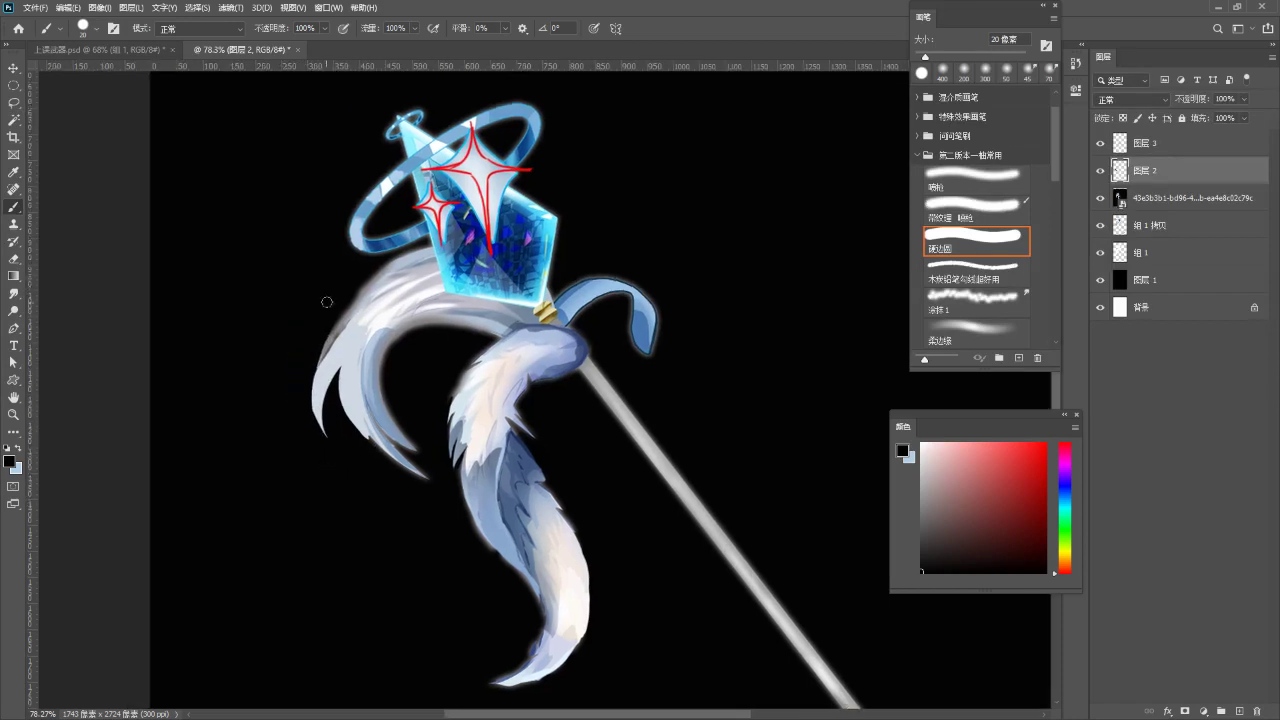
- Paint a pointed pale tuft along the plume's outer upper edge and trim its outline with black, undoing unsuitable strokes
left_click(368, 299, "alt")
mouse_move(384, 291)
left_mouse_down()
mouse_move(324, 308)
mouse_move(312, 329)
left_mouse_up()
key("ctrl+z")
key("ctrl+z")
mouse_move(371, 287)
left_mouse_down()
mouse_move(313, 332)
mouse_move(376, 298)
mouse_move(312, 332)
left_mouse_up()
left_click(347, 287, "alt")
key("ctrl+z")
left_click_drag(367, 269, 314, 333)
key("ctrl+z")
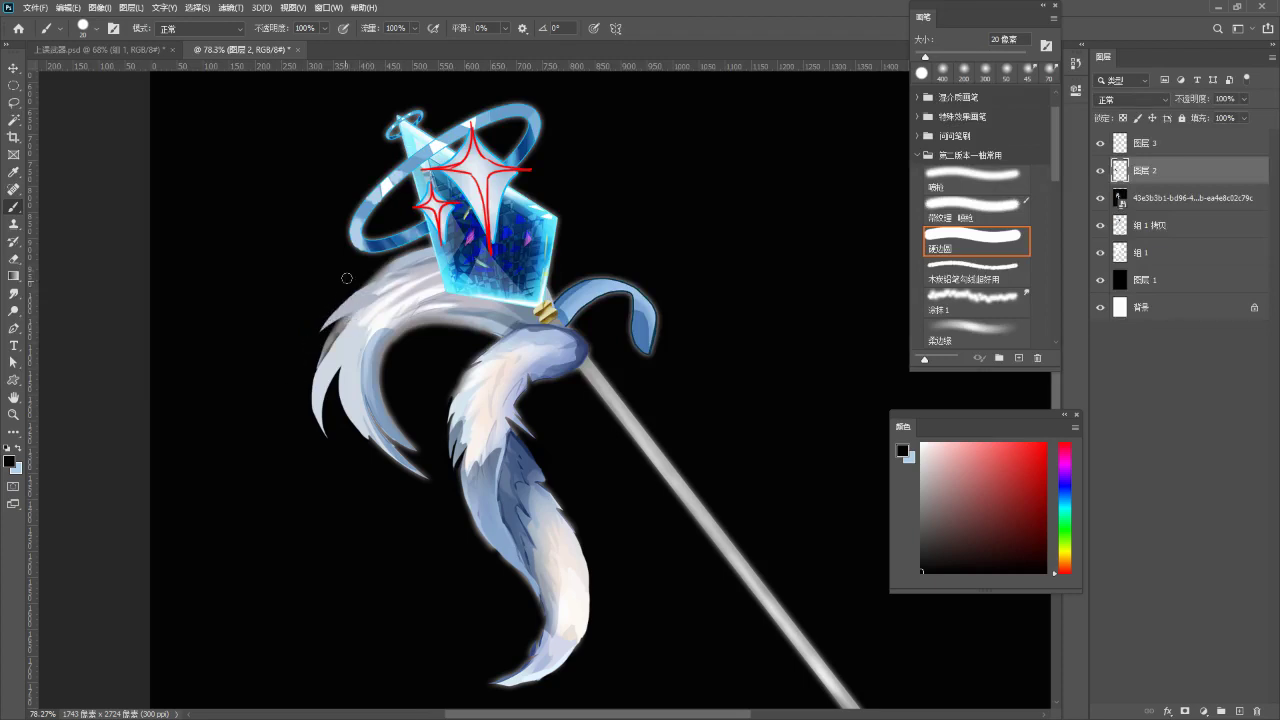
- Paint over the blurry inner strands of the plume with black to leave one smooth inner curve
key("ctrl+space")
mouse_move(367, 283)
left_mouse_down()
mouse_move(331, 272)
mouse_move(398, 293)
left_mouse_up()
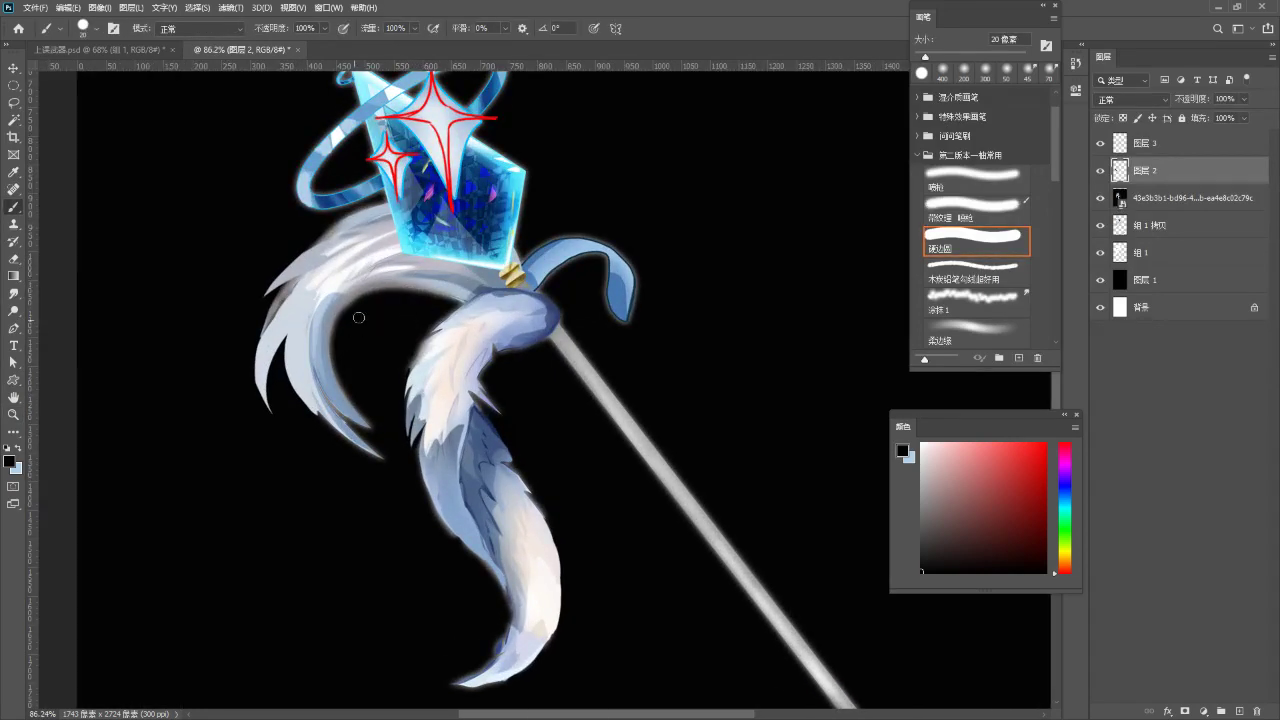
left_click_drag(346, 326, 354, 424)
left_click_drag(366, 303, 347, 404)
left_click_drag(328, 346, 383, 446)
key("ctrl+z")
key("ctrl+z")
left_click_drag(351, 316, 392, 436)
left_click_drag(343, 344, 389, 440)
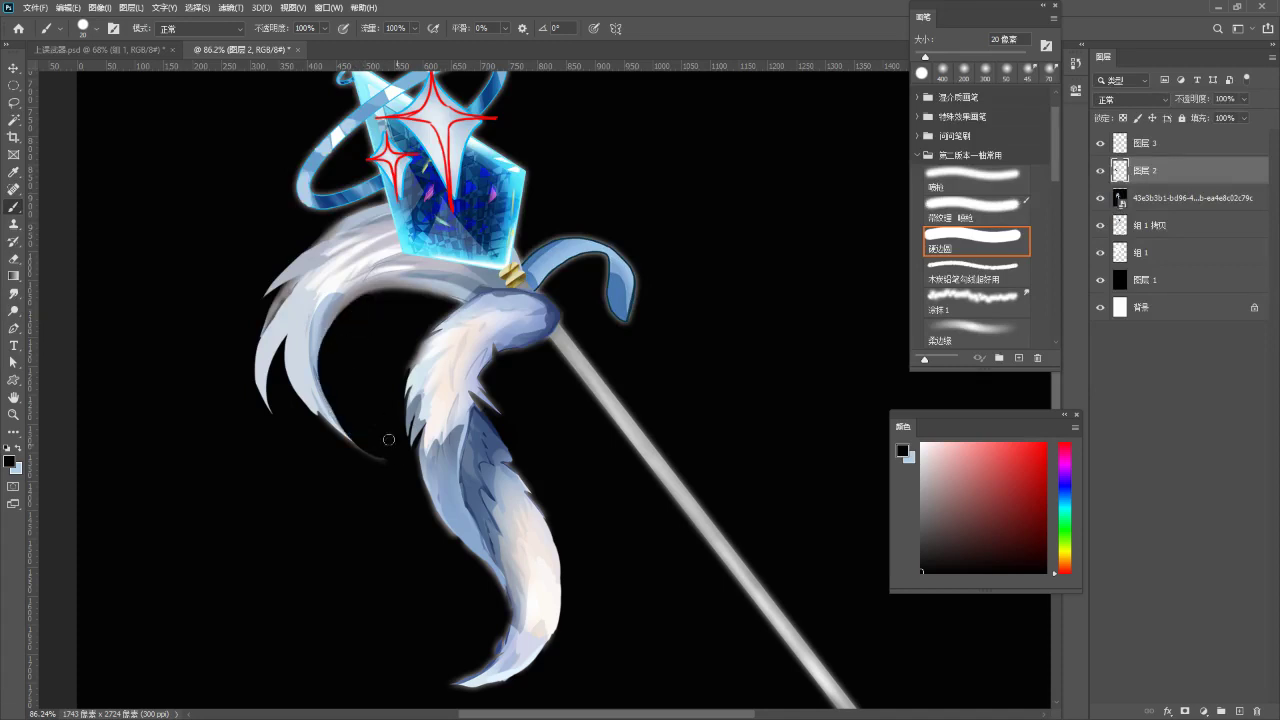
- Add a pointed grey lock on the plume's inner curve using sampled fur colours and black, undoing misplaced strokes
left_click(325, 355, "alt")
left_click_drag(345, 386, 357, 391)
key("ctrl+z")
mouse_move(373, 293)
left_mouse_down()
mouse_move(346, 377)
mouse_move(369, 400)
left_mouse_up()
key("ctrl+z")
key("ctrl+z")
left_click(375, 284, "alt")
mouse_move(379, 284)
left_mouse_down()
mouse_move(342, 377)
mouse_move(348, 319)
mouse_move(339, 366)
left_mouse_up()
key("ctrl+z")
left_click(366, 326, "alt")
left_click_drag(381, 304, 332, 404)
- Cut a black notch into the plume's upper edge beneath the ring to separate a small tuft
key("z")
mouse_move(396, 272)
left_mouse_down()
mouse_move(347, 280)
mouse_move(361, 255)
mouse_move(388, 284)
left_mouse_up()
key("b")
key("ctrl+z")
left_click_drag(322, 320, 389, 297)
key("ctrl+z")
key("ctrl+z")
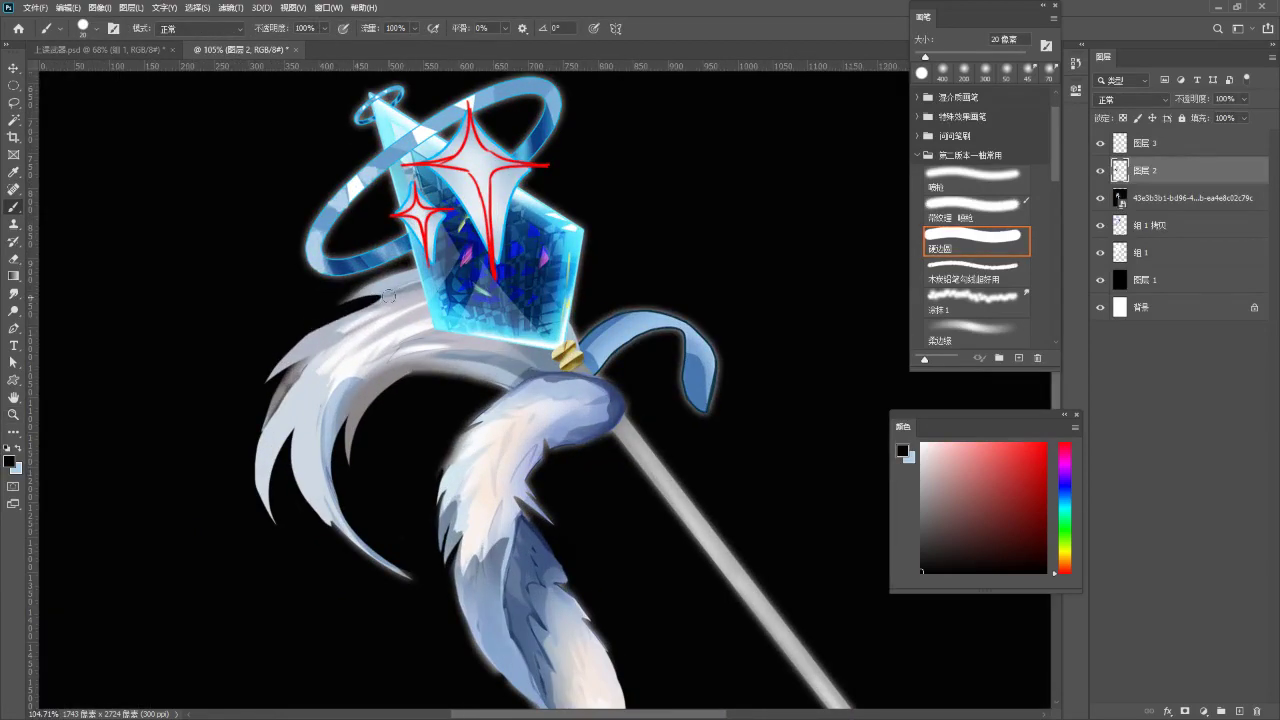
- Reduce the brush to 9 px and refine the small tuft and notch beneath the ring with sampled fur colours and black
left_click(390, 288, "alt")
key("bracketleft")
key("bracketleft")
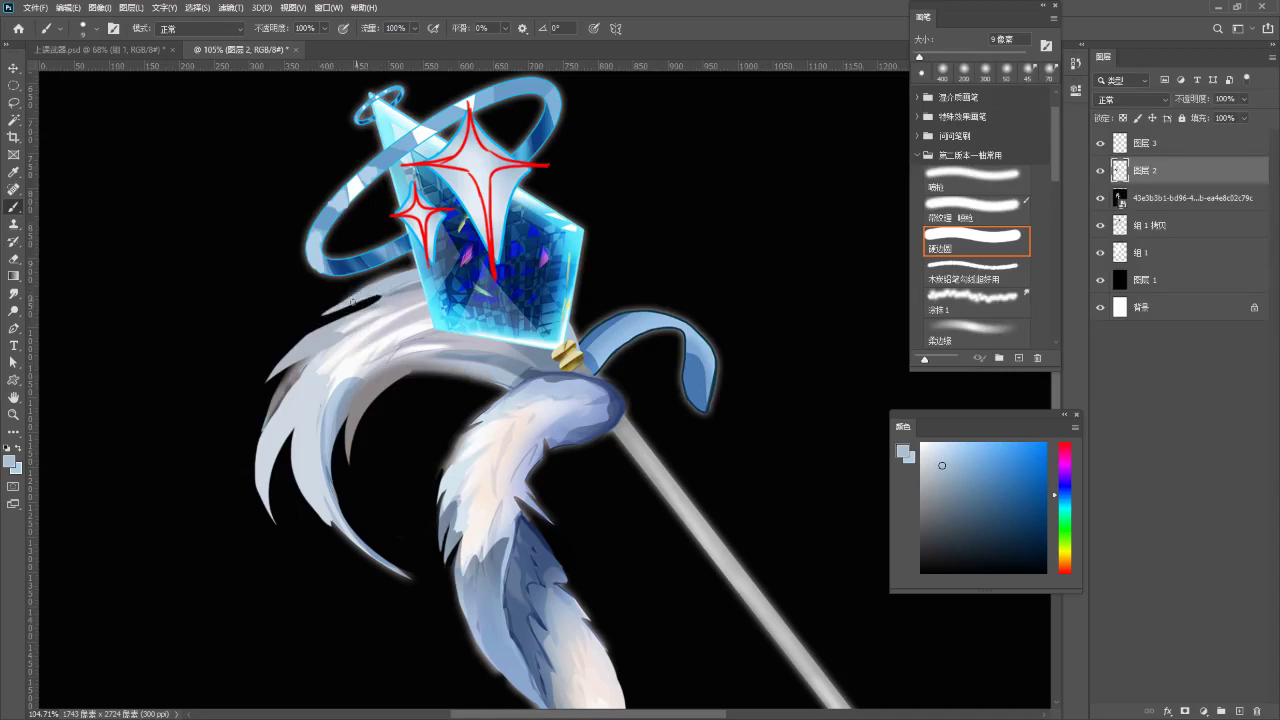
left_click(329, 364, "alt")
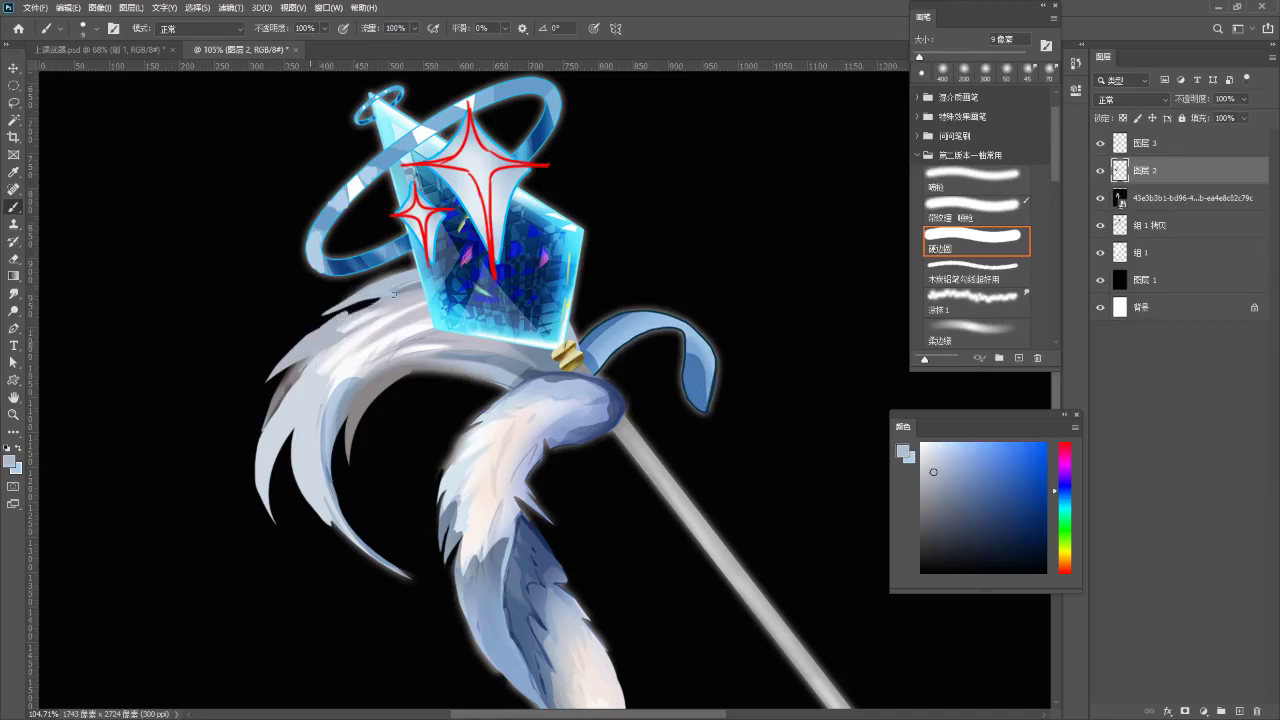
left_click(297, 339, "alt")
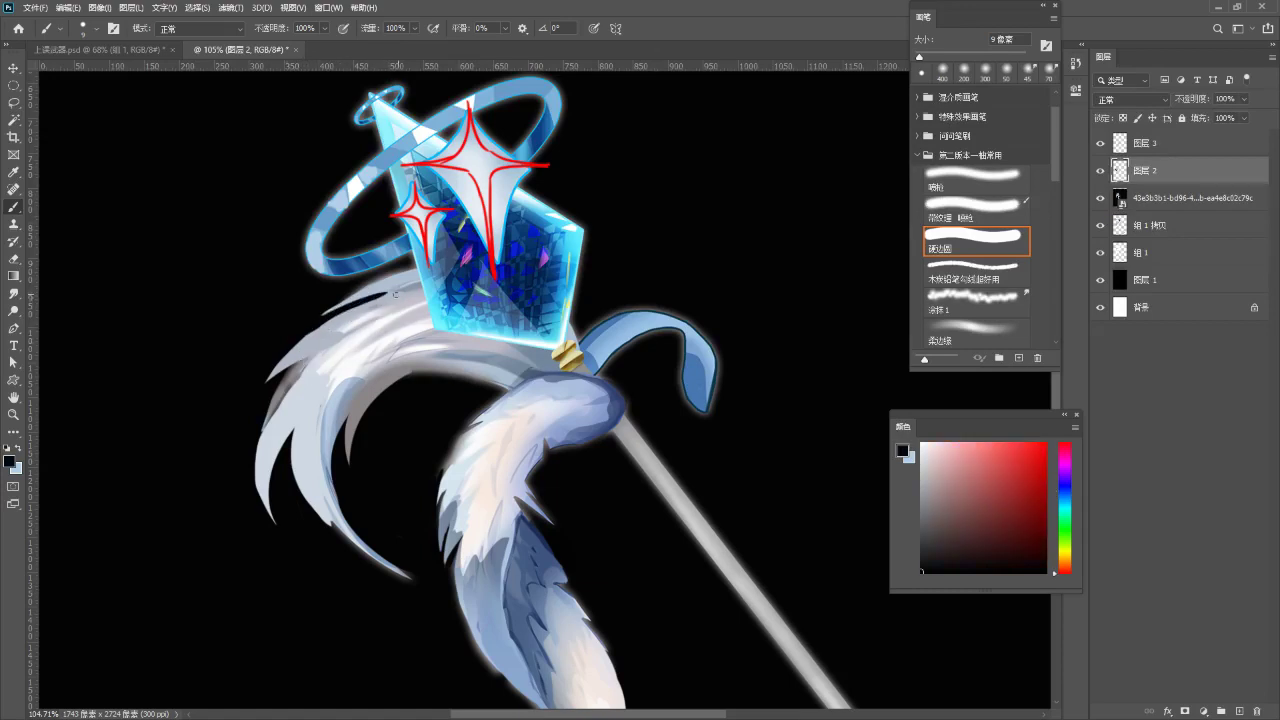
key("ctrl+z")
left_click(385, 300, "alt")
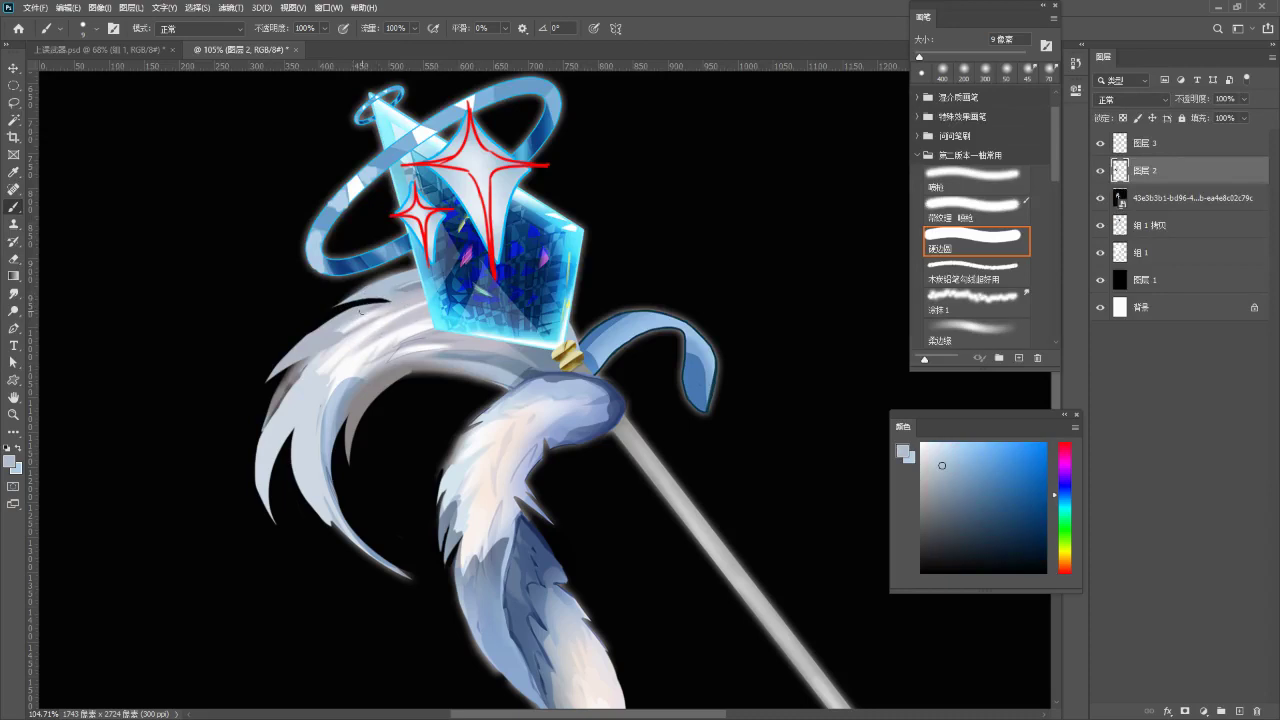
left_click(345, 318, "alt")
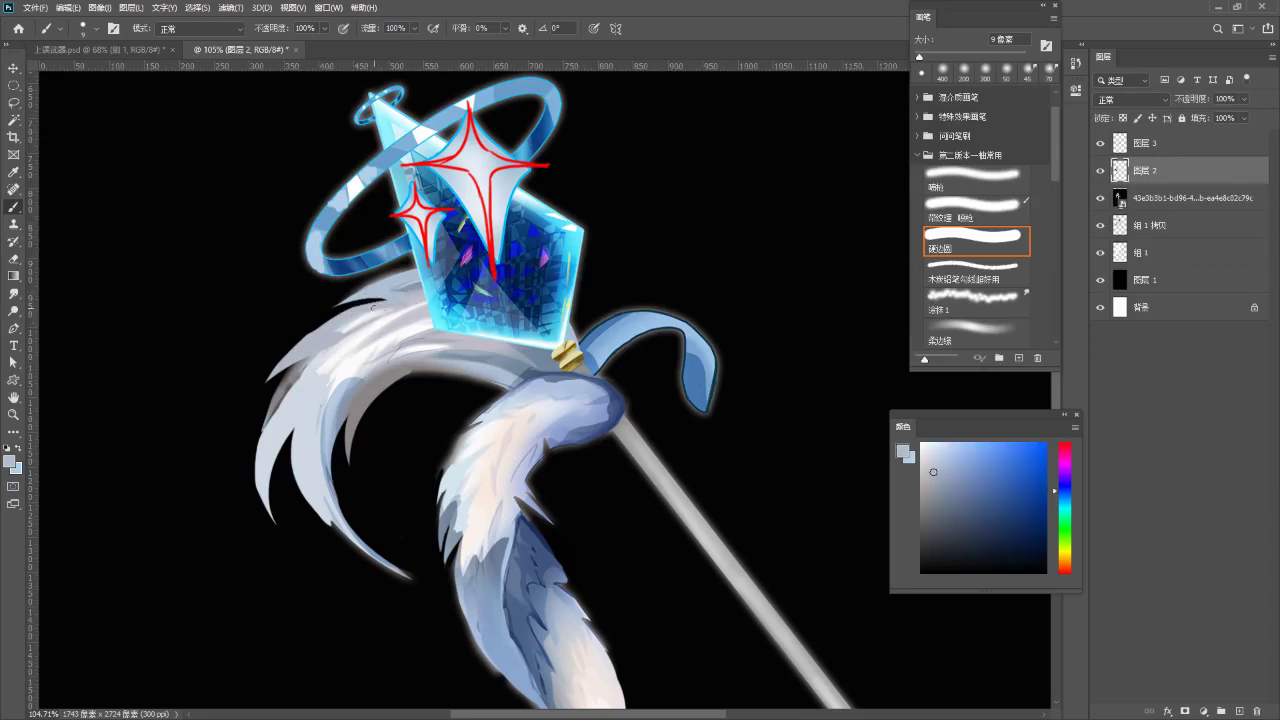
- Repaint the plume's highlight strands below the crystal with sampled white and light grey
key("z")
mouse_move(374, 308)
left_mouse_down()
mouse_move(342, 298)
mouse_move(370, 266)
mouse_move(343, 278)
left_mouse_up()
key("b")
left_click(331, 318, "alt")
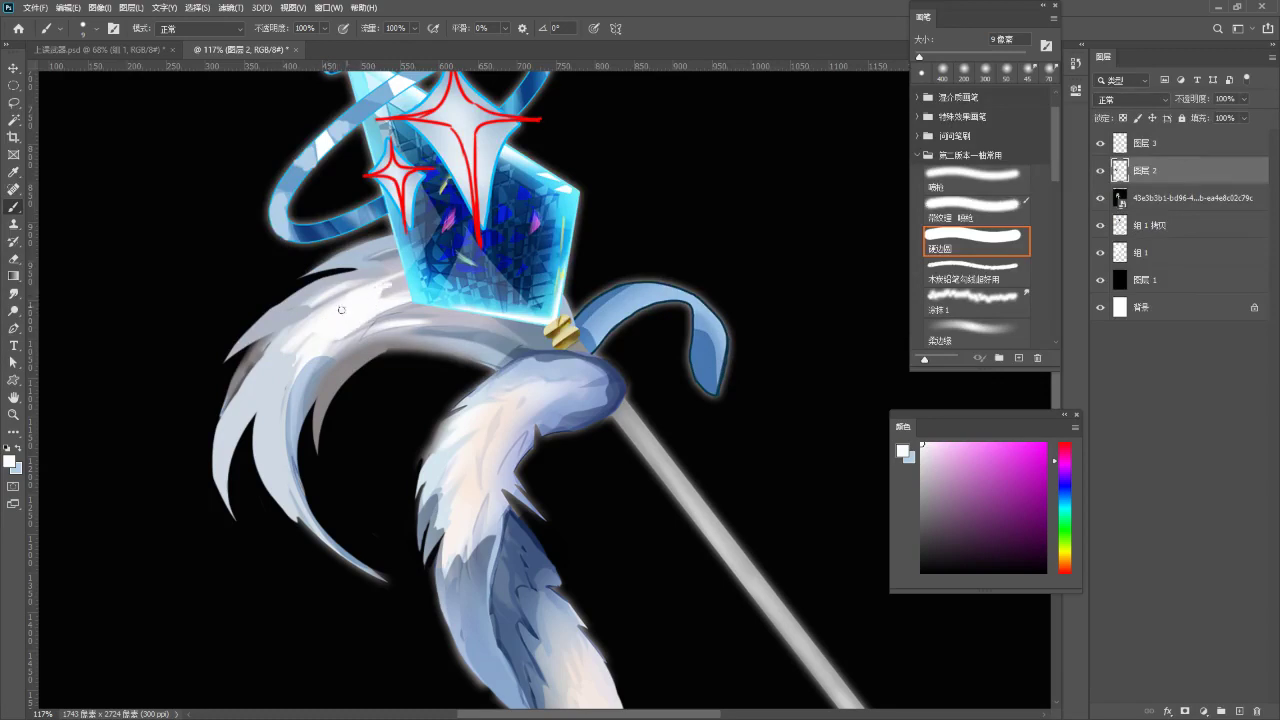
left_click(400, 287, "alt")
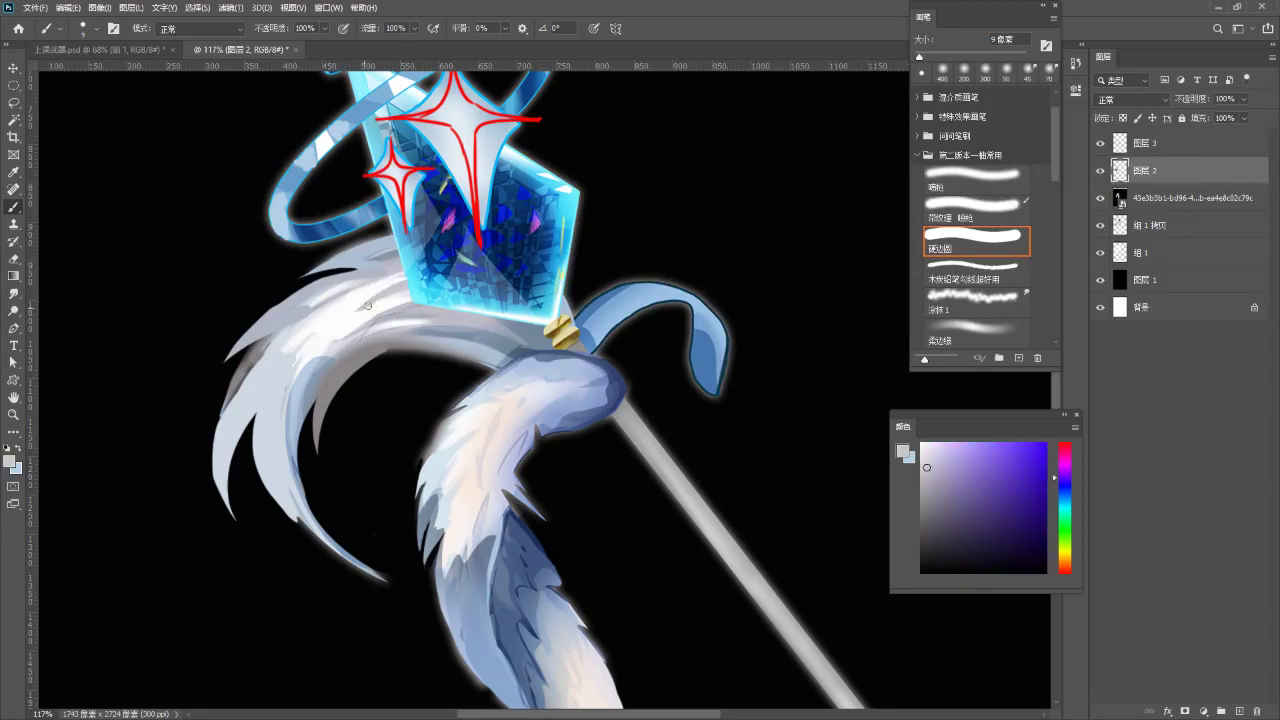
- Retouch the strands and edges of the fur plume beside the crystal on 图层 2 with a 9 px brush and sampled colours
left_click(342, 324, "alt")
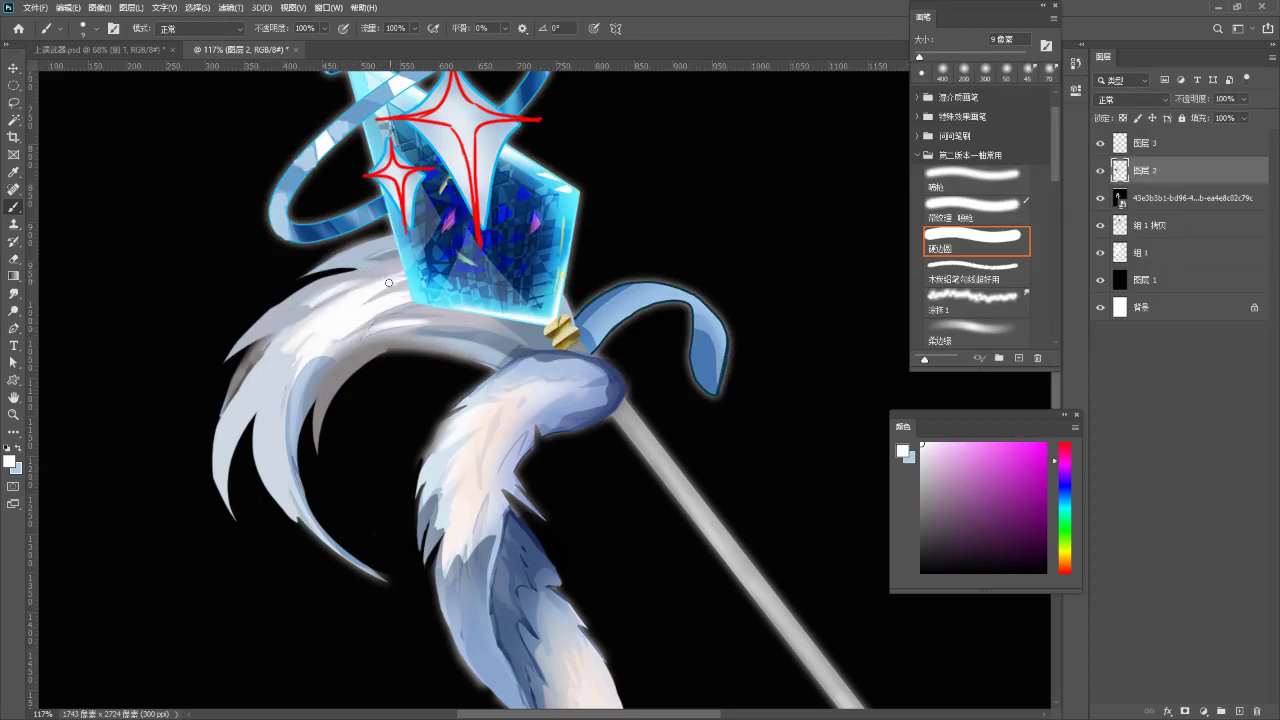
key("ctrl+z")
mouse_move(346, 286)
left_mouse_down()
mouse_move(387, 270)
mouse_move(316, 301)
mouse_move(391, 271)
left_mouse_up()
key("ctrl+z")
left_click(374, 269, "alt")
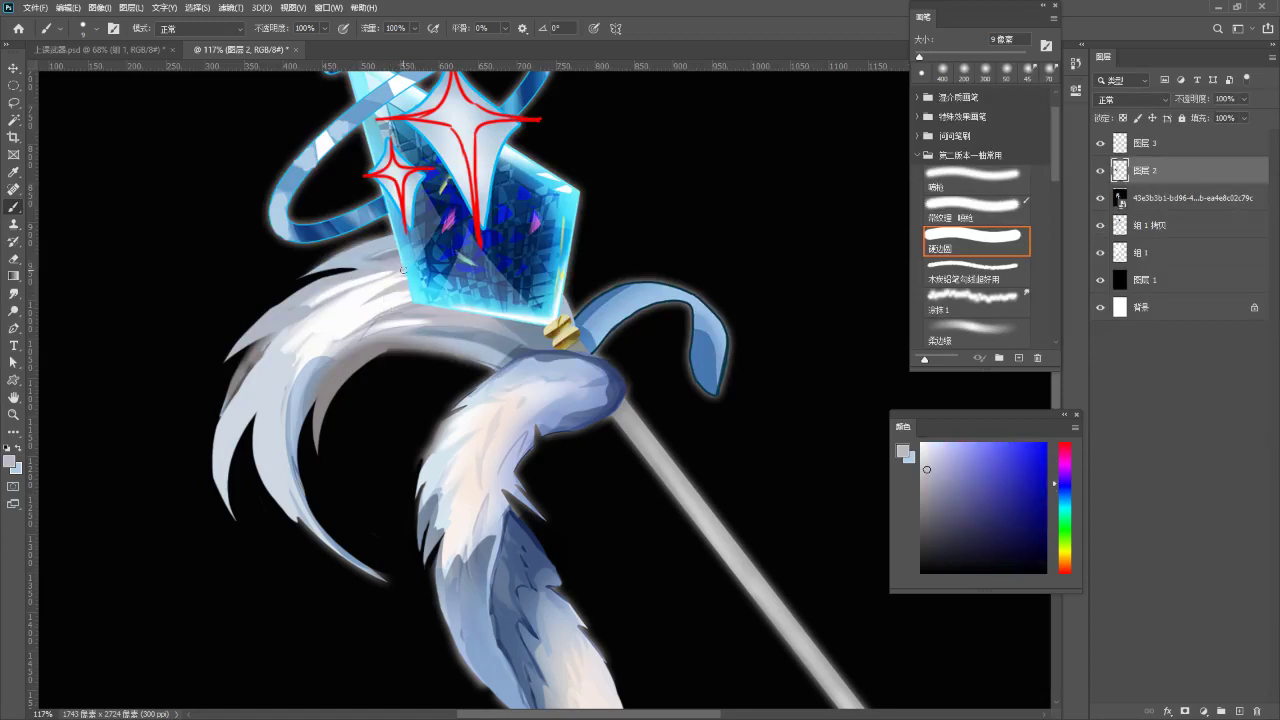
key("z")
mouse_move(350, 300)
left_mouse_down()
mouse_move(276, 370)
mouse_move(357, 322)
left_mouse_up()
key("b")
left_click(356, 369, "alt")
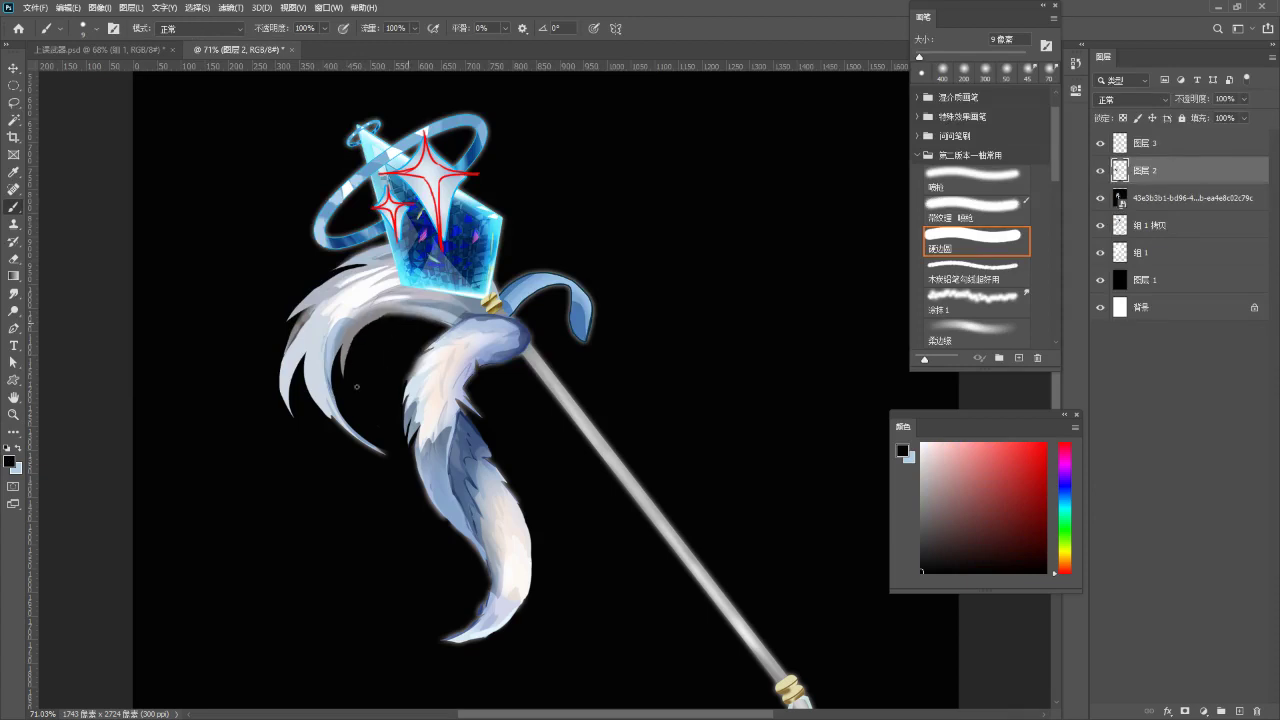
key("ctrl+z")
- Shade the fur beneath the crystal on 图层 3 with a 15 px hard round brush, using blue tones and a sampled grey-blue
key("z")
mouse_move(391, 349)
left_mouse_down()
mouse_move(343, 363)
mouse_move(355, 274)
mouse_move(360, 305)
mouse_move(388, 302)
left_mouse_up()
key("b")
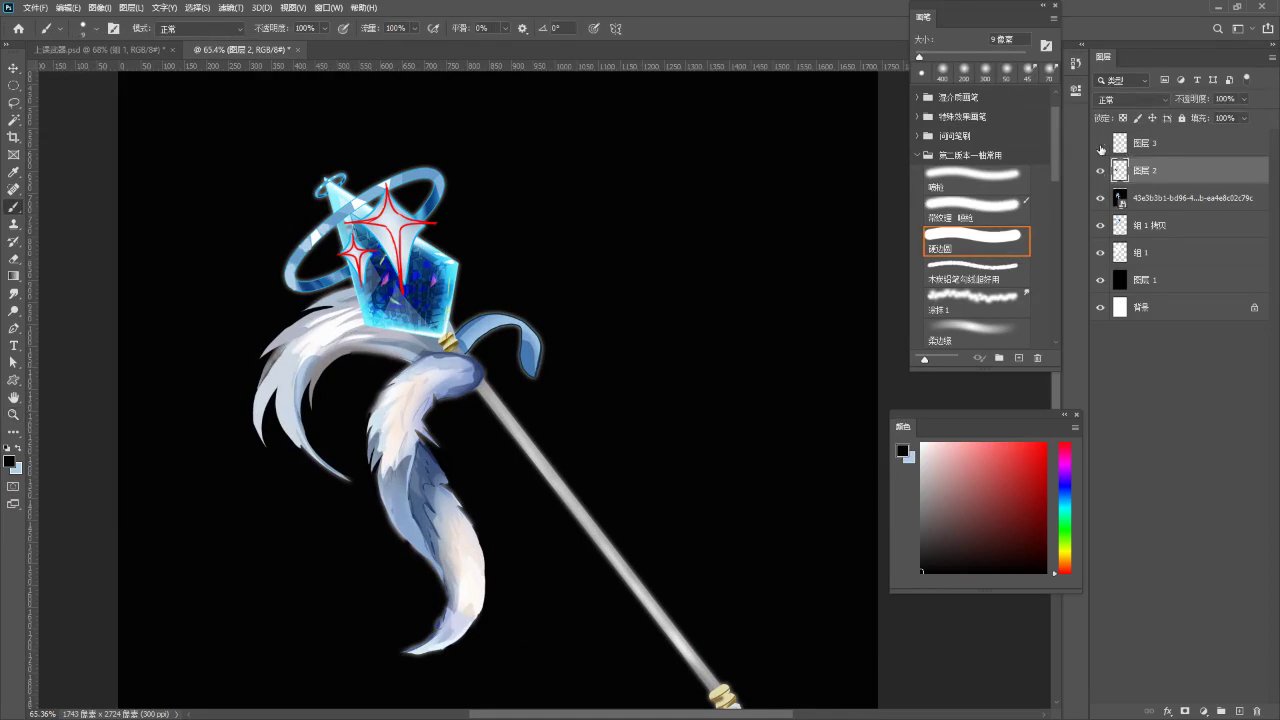
left_click(1140, 144)
left_click_drag(514, 386, 485, 335)
key("x")
key("bracketright")
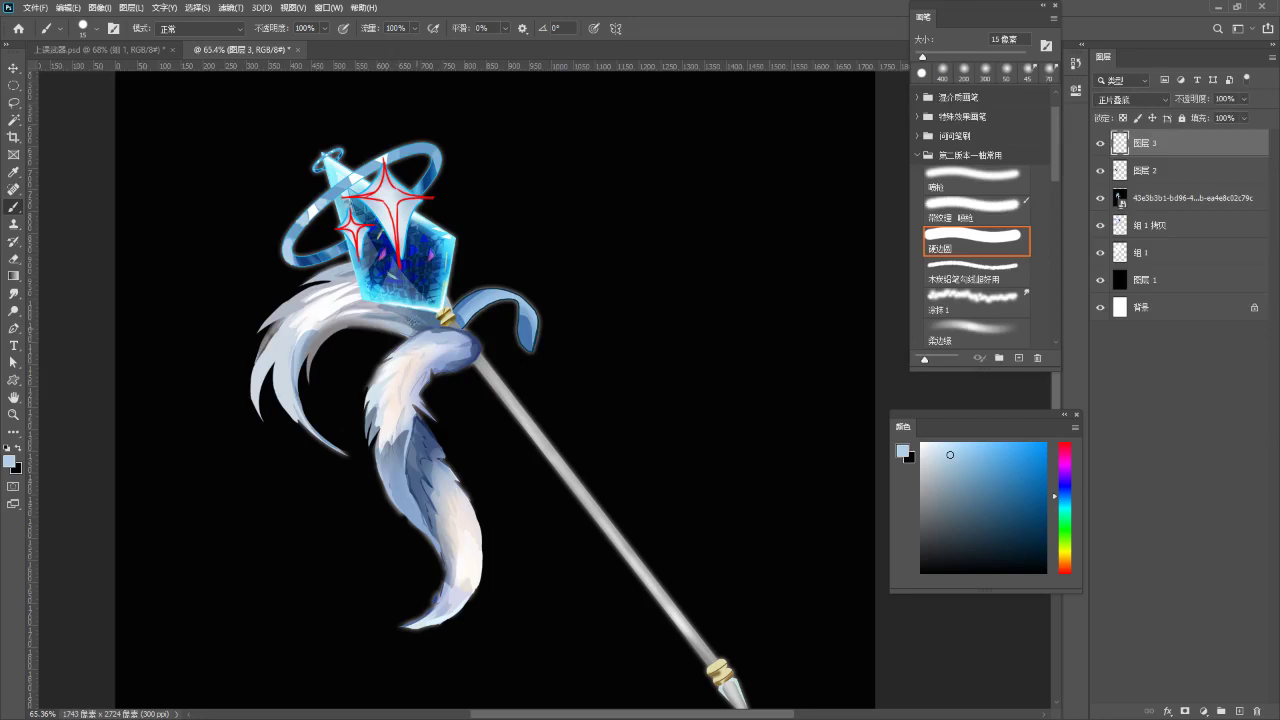
left_click(409, 352, "alt")
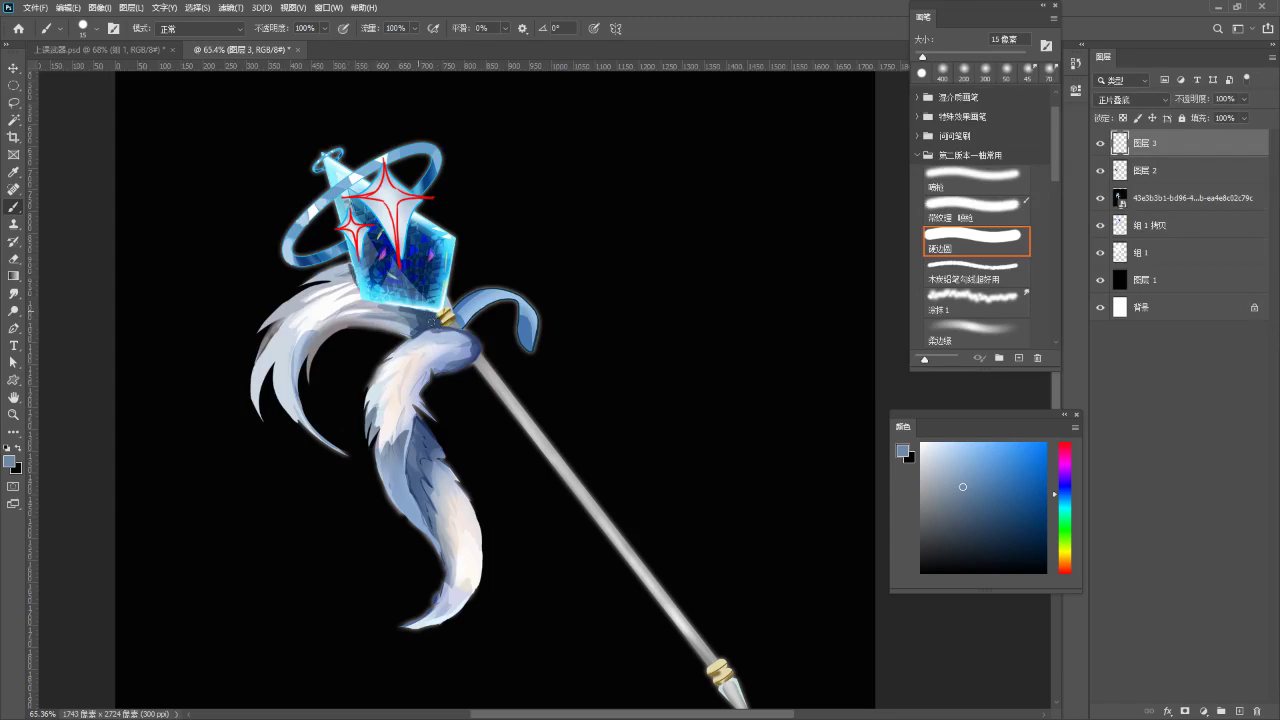
- Duplicate the 43e3b3b1 image layer and group the copy with 图层 2 and 图层 3
key("z")
left_click_drag(432, 340, 322, 444)
left_click_drag(559, 406, 570, 350)
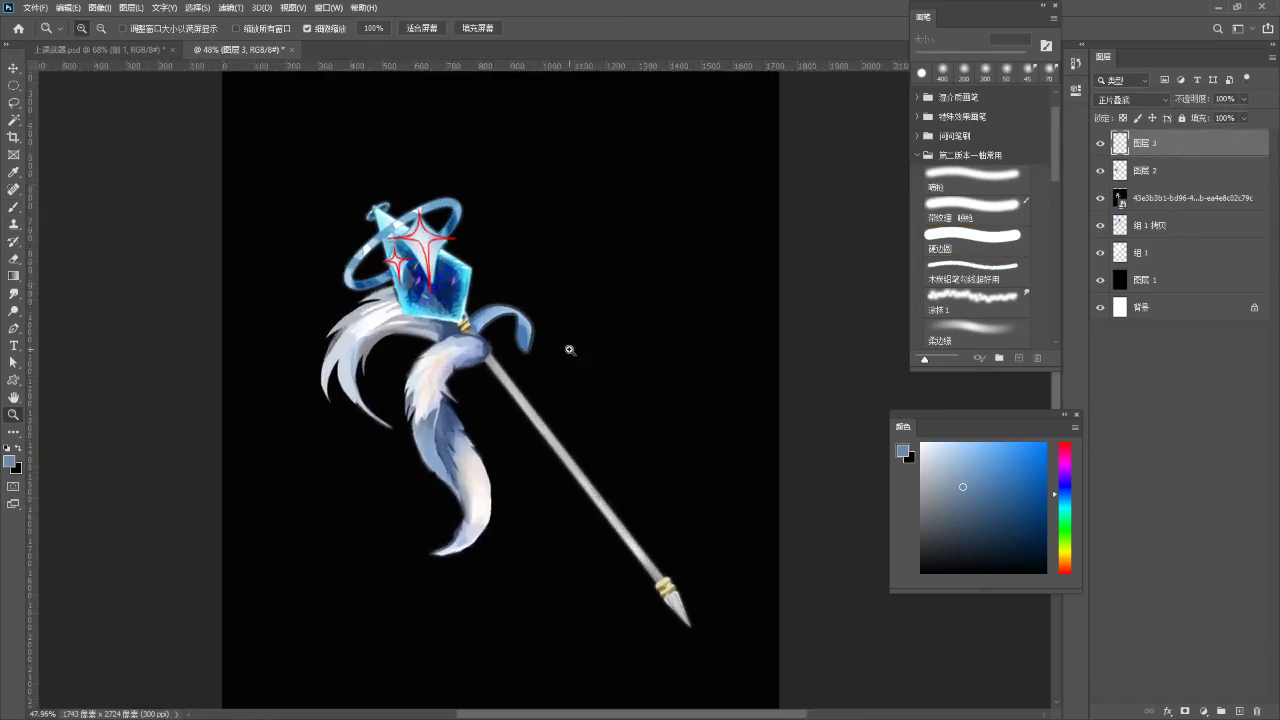
key("v")
left_click(1186, 204)
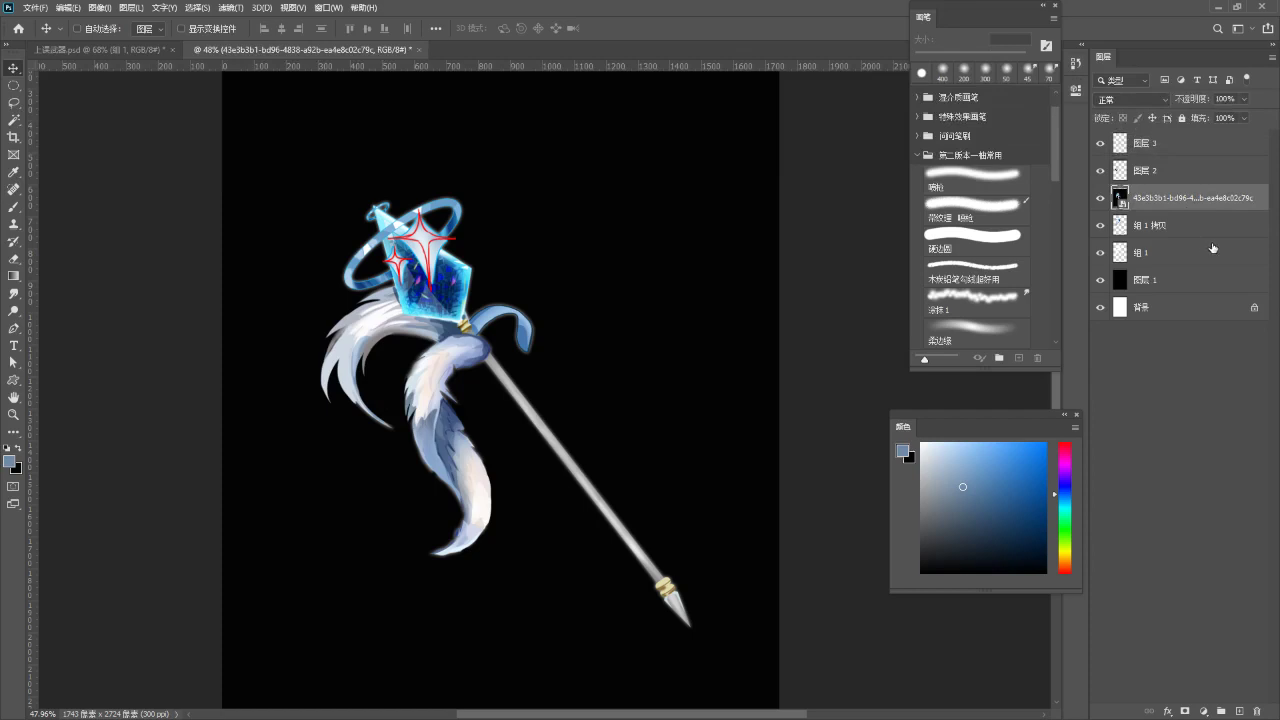
key("ctrl+j")
left_click(1160, 144, "shift")
key("ctrl+g")
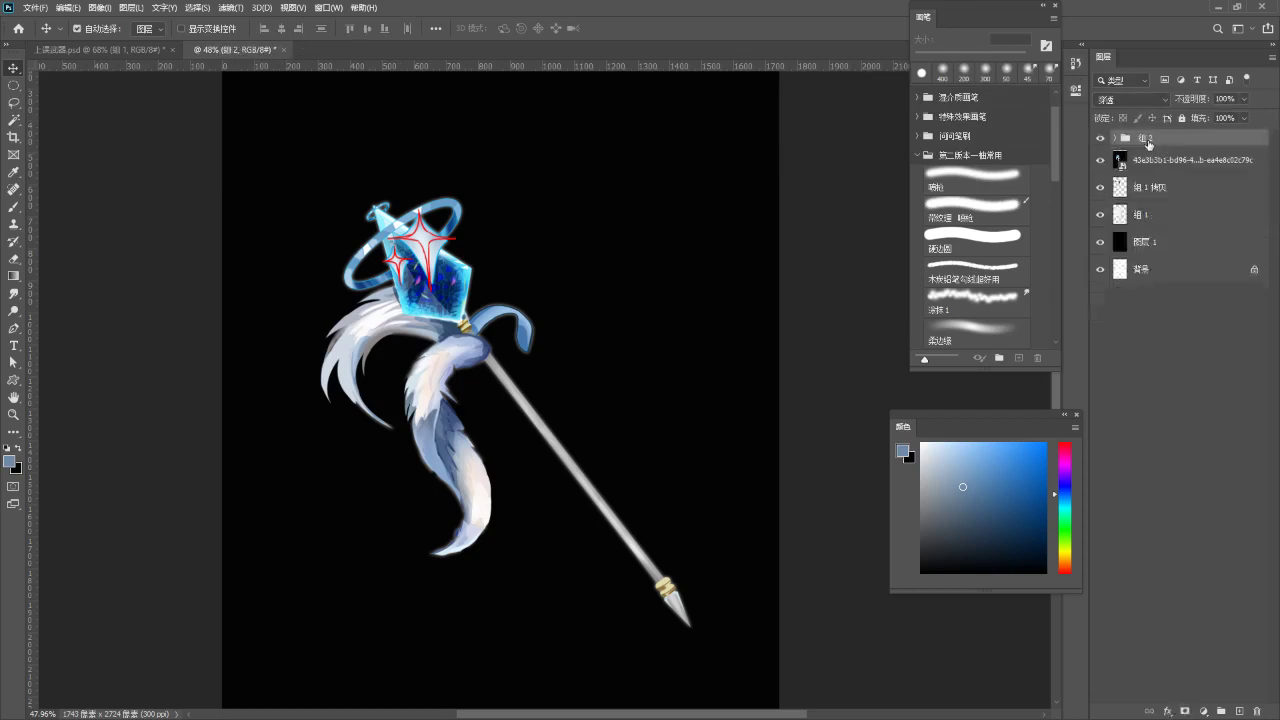
- Toggle the visibility of group 组 2 and the image layer beneath it to compare the reworked staff with the original design
left_click(1093, 139)
left_click(1093, 139)
left_click(1093, 139)
left_click(1093, 139)
left_click(1093, 139)
left_click(1093, 139)
left_click(1093, 139)
left_click(1093, 139)
left_click(1093, 139)
left_click(1093, 139)
left_click(1100, 138)
left_click(1098, 140)
left_click(1098, 140)
left_click(1098, 140)
left_click(1098, 140)
left_click(1097, 145)
left_click(1100, 139)
left_click(1101, 162)
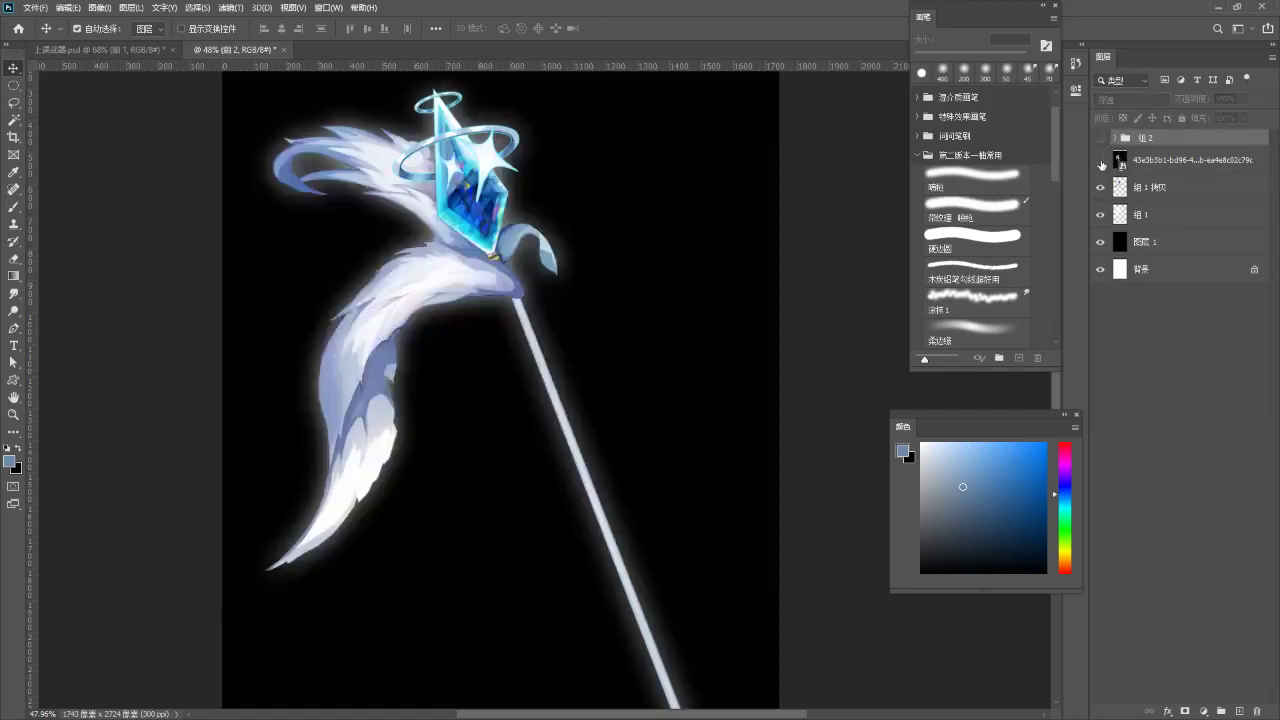
left_click_drag(704, 317, 630, 394)
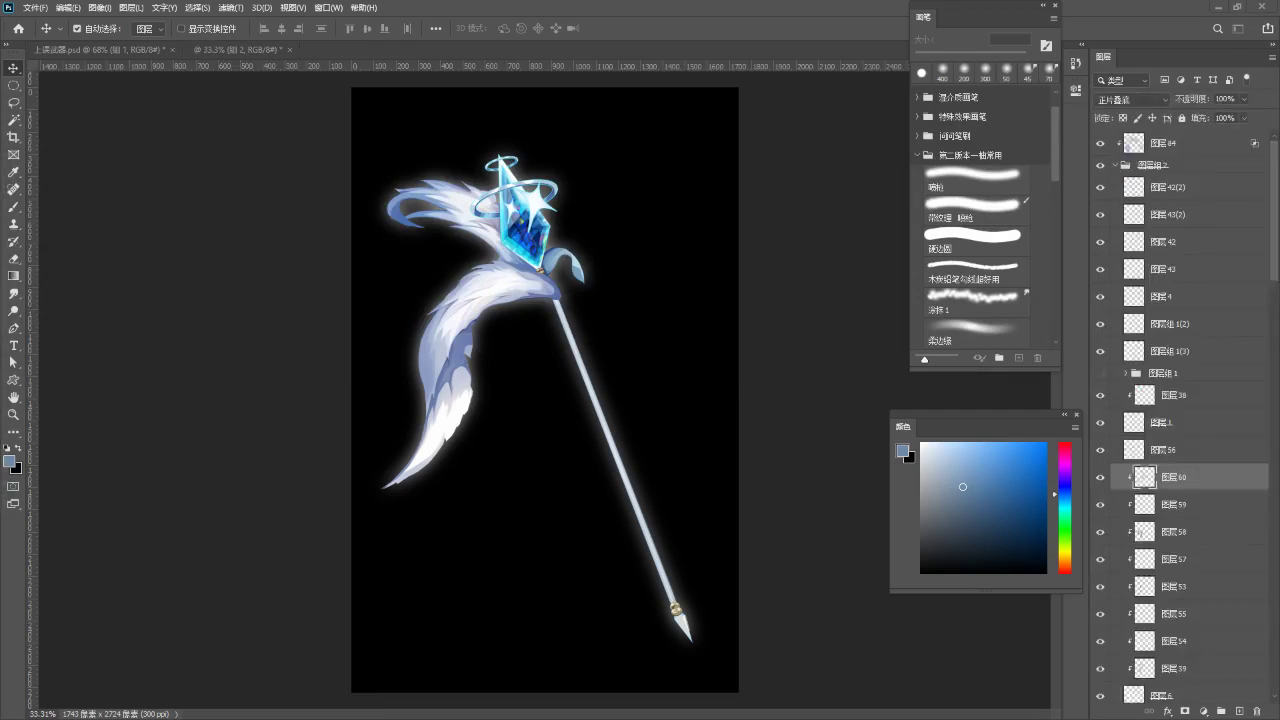
- Switch to the Edge browser and open the Baidu home page in a new tab
left_click(1230, 7)
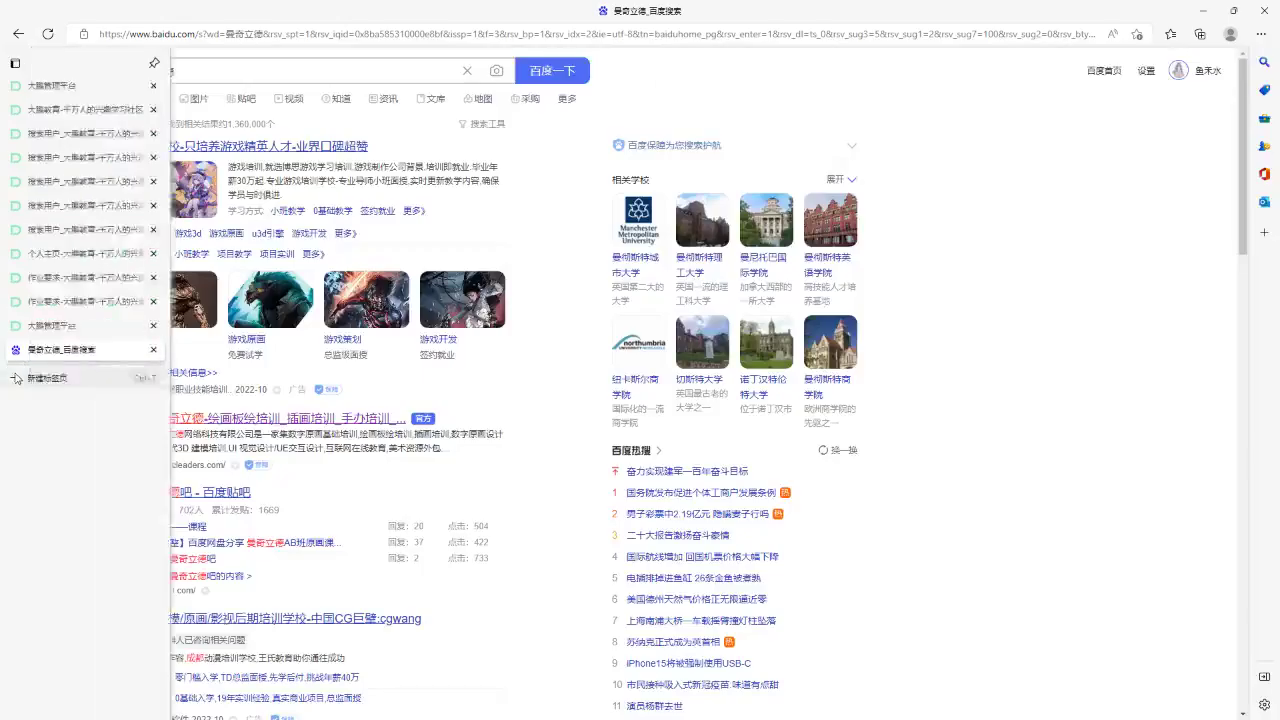
key("ctrl+t")
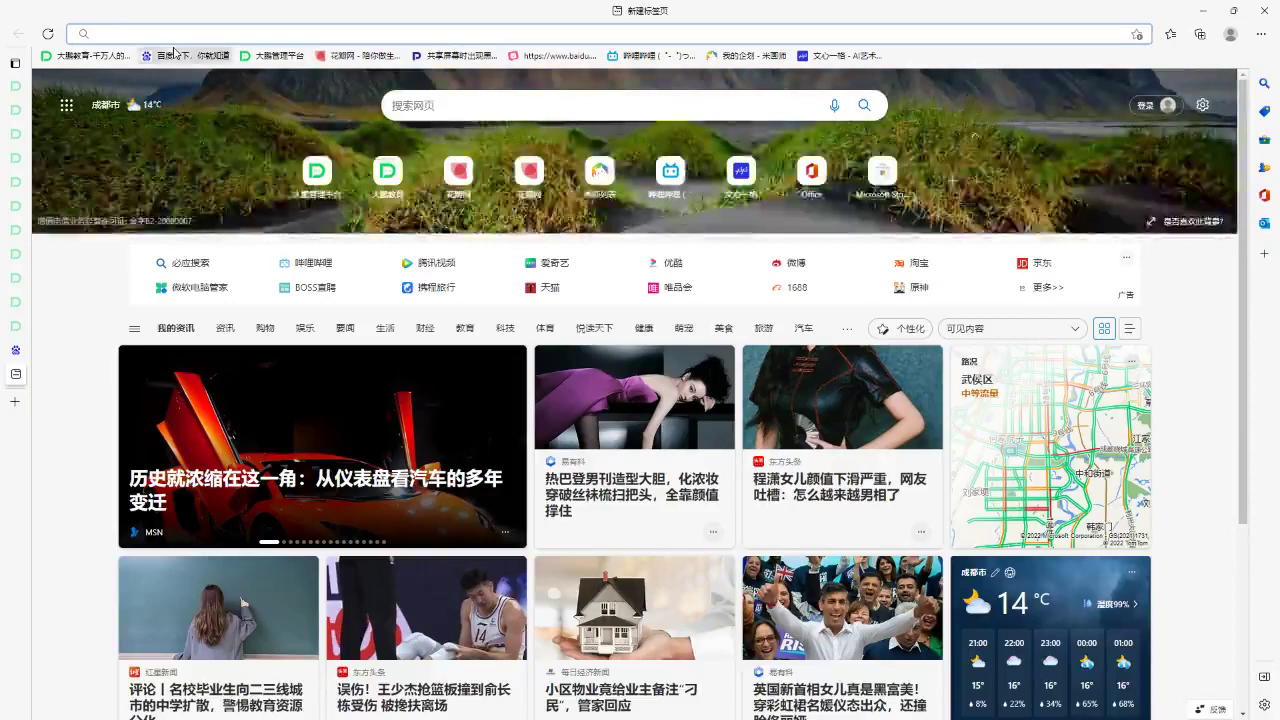
left_click(177, 57)
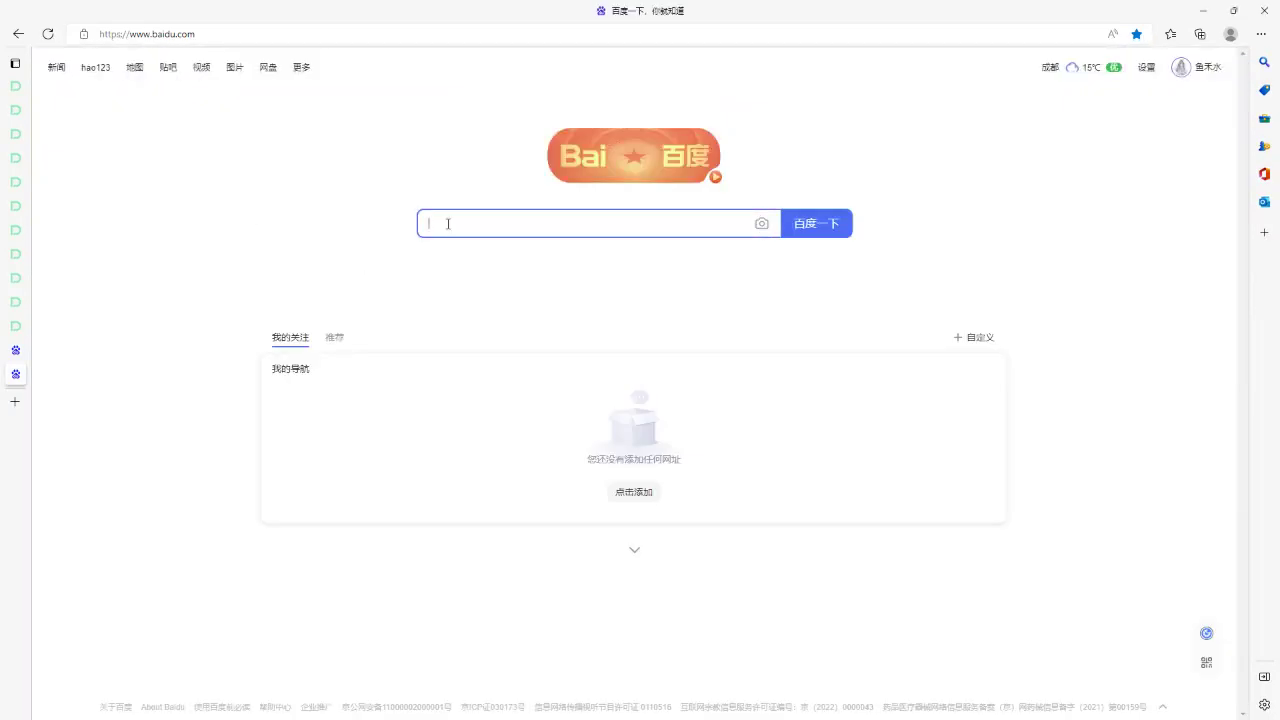
type("baciyua")
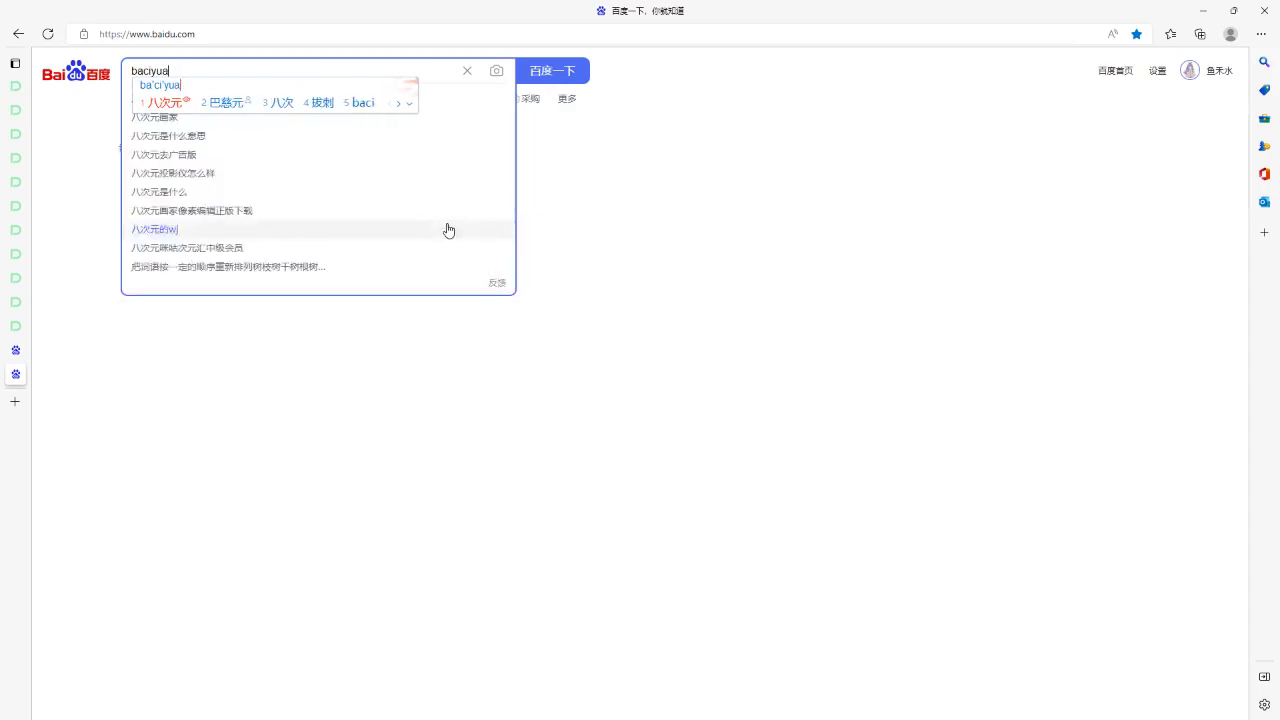
key("BackSpace")
key("BackSpace")
key("BackSpace")
key("BackSpace")
key("BackSpace")
key("BackSpace")
key("BackSpace")
type("vba")
key("BackSpace")
key("BackSpace")
key("BackSpace")
- Search Baidu for 半次元 and open the site from the results
type("banciyuan")
key("space")
key("Return")
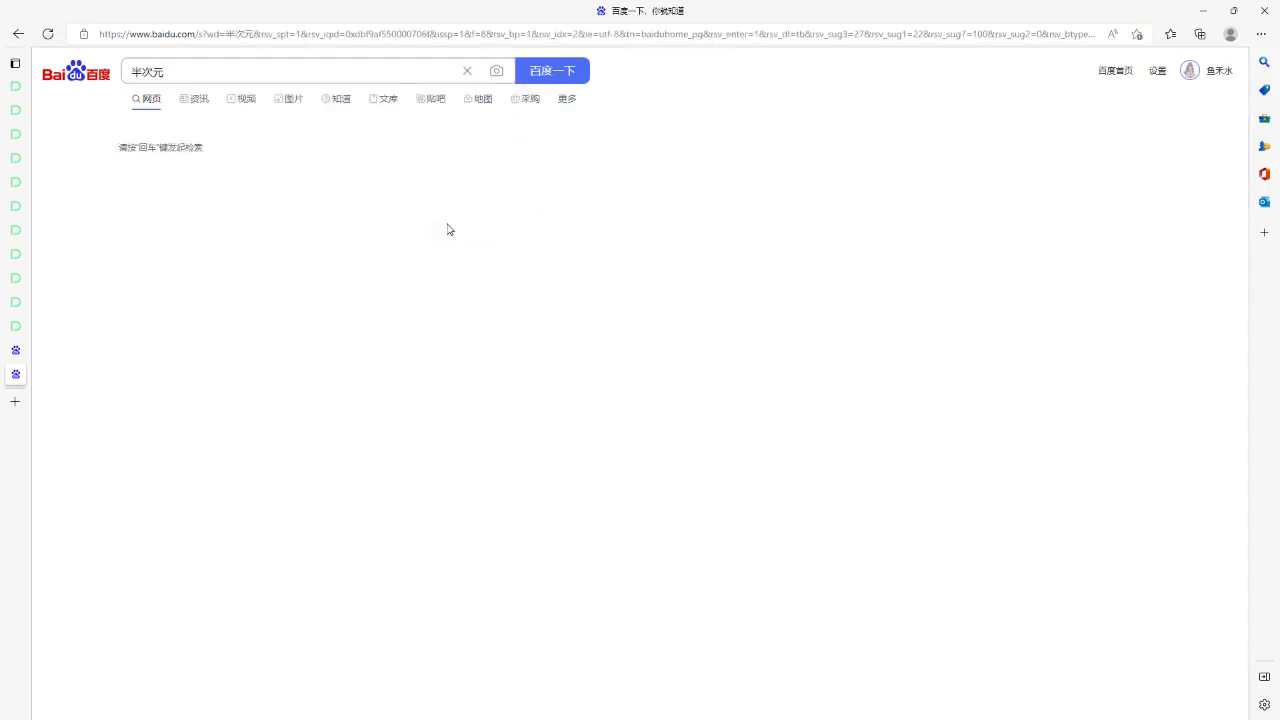
left_click(517, 531)
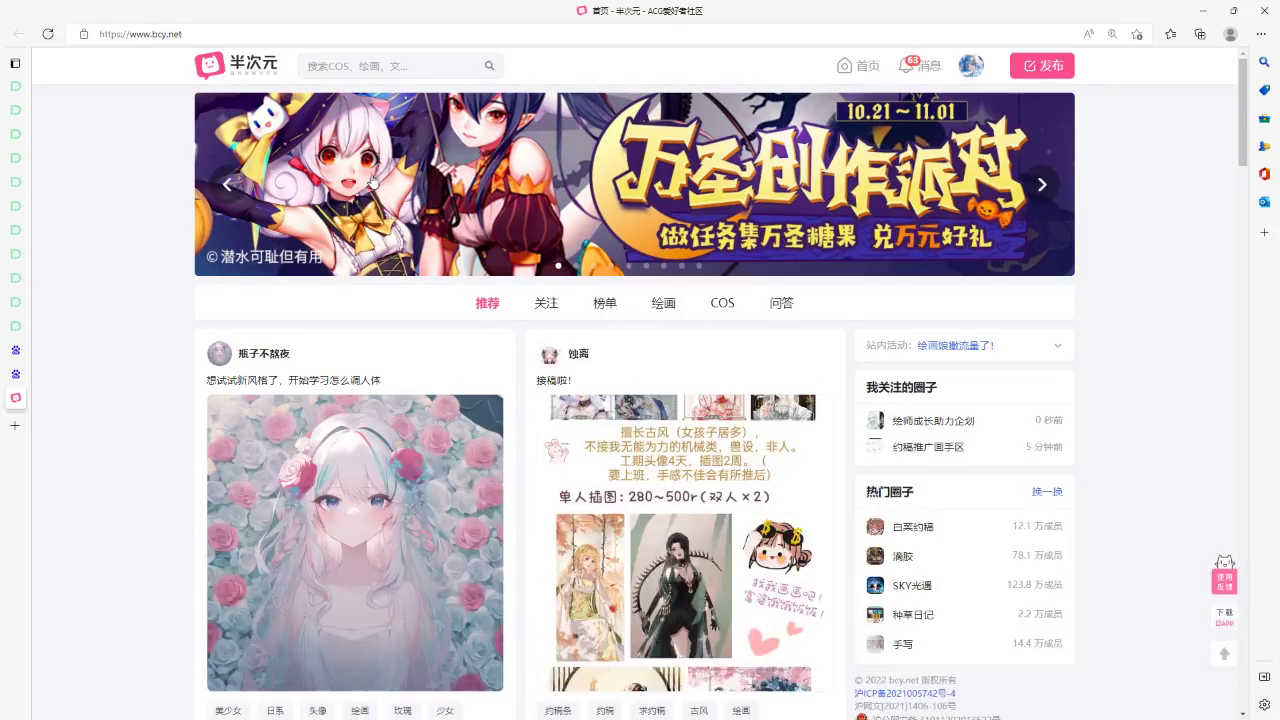
- Open the post of the girl among roses from the home feed, examine its picture and comments, and close it
scroll(677, 508, "down", 4)
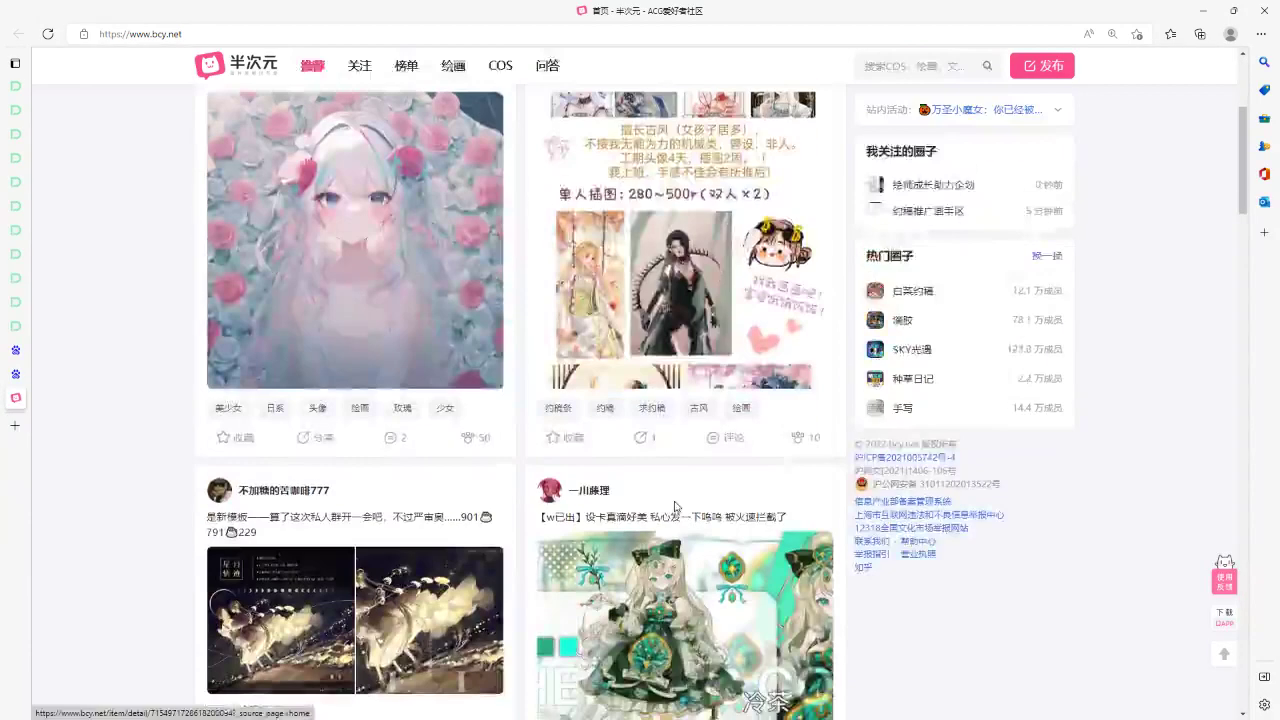
left_click(386, 267)
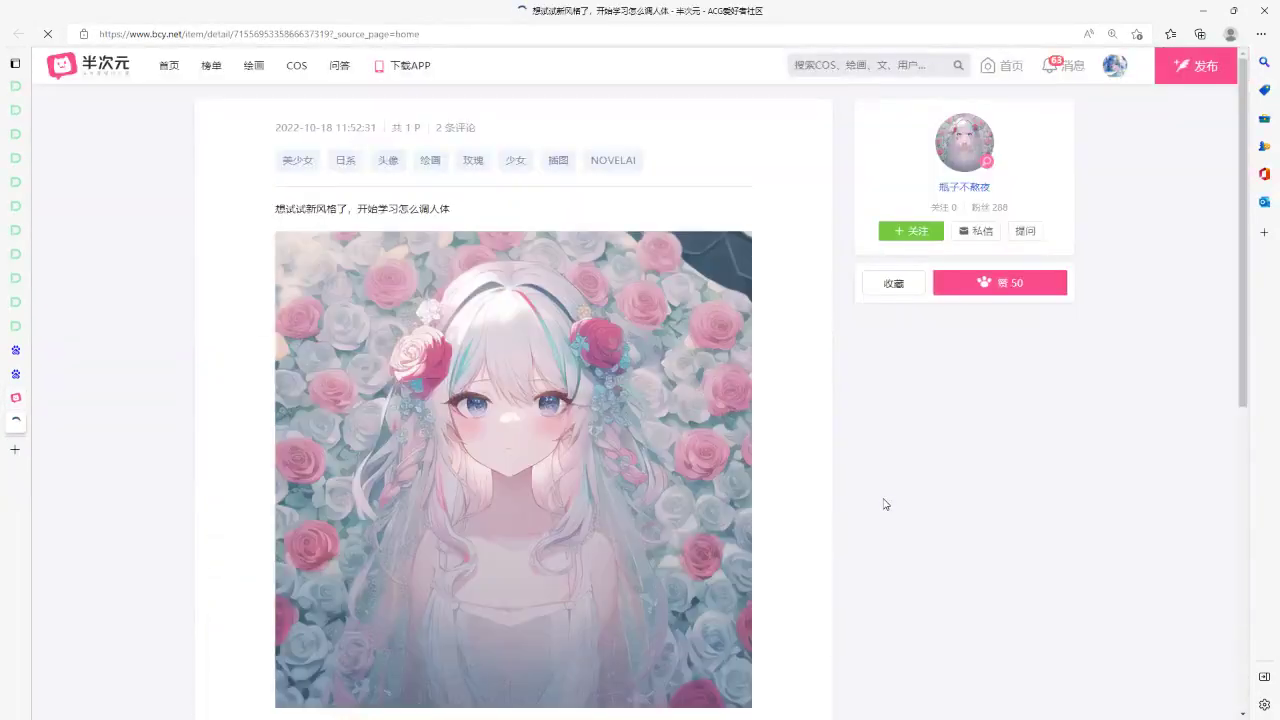
scroll(883, 504, "down", 1)
scroll(883, 504, "down", 5)
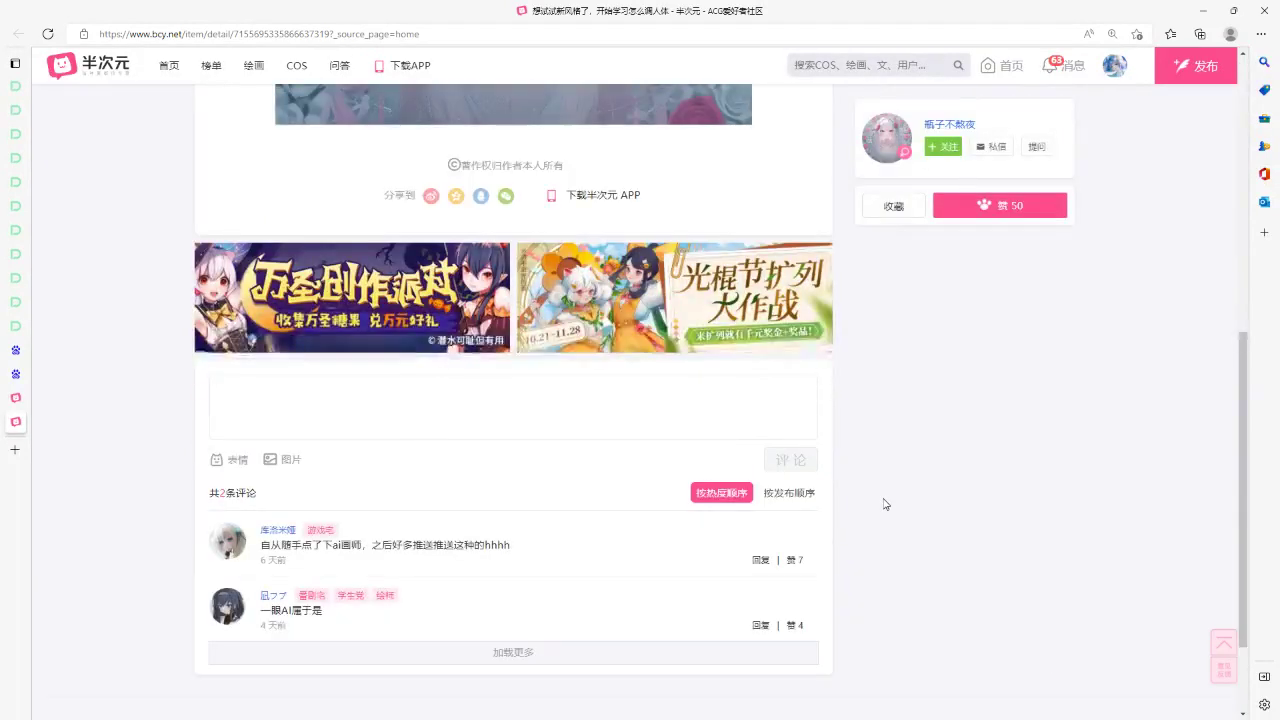
scroll(883, 504, "up", 5)
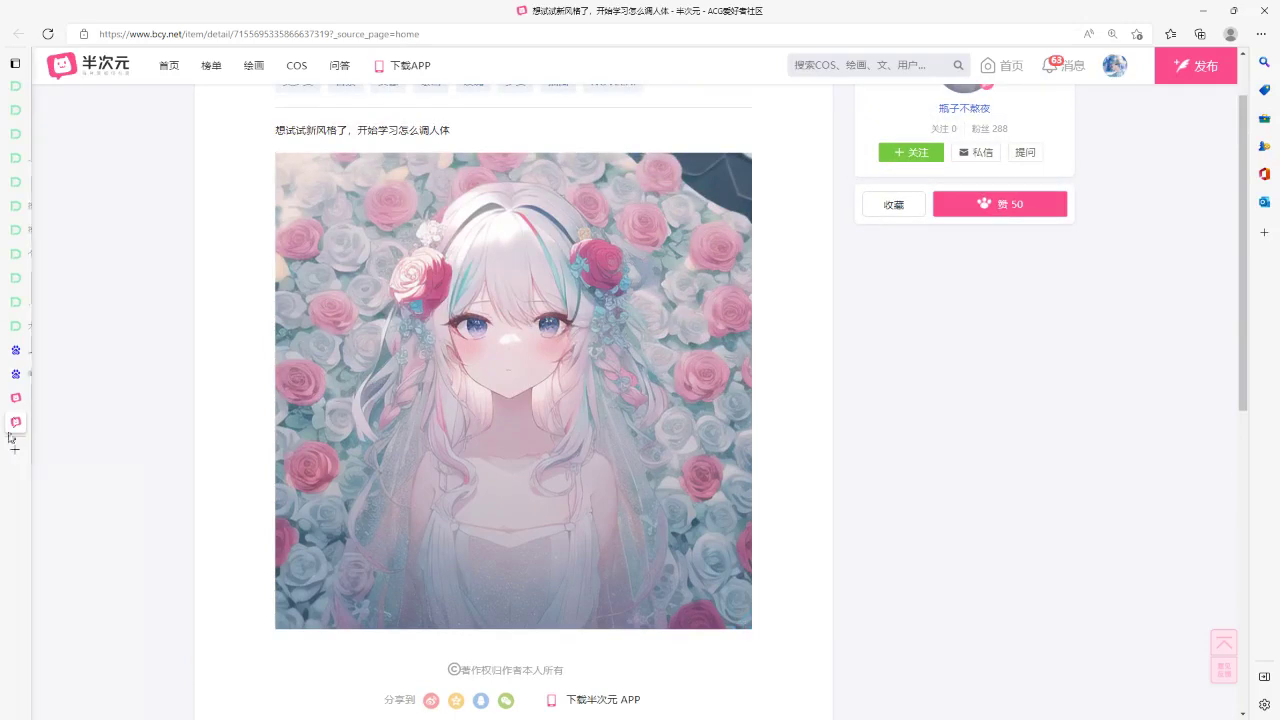
mouse_move(14, 423)
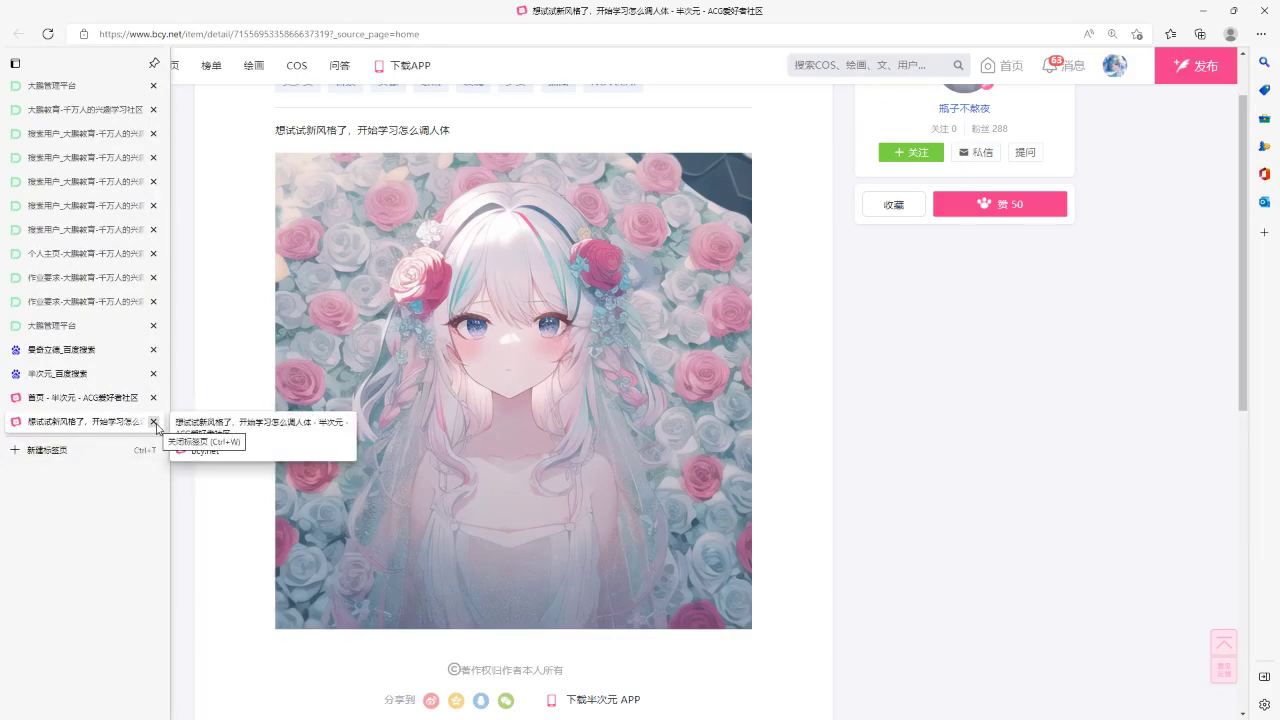
left_click(153, 421)
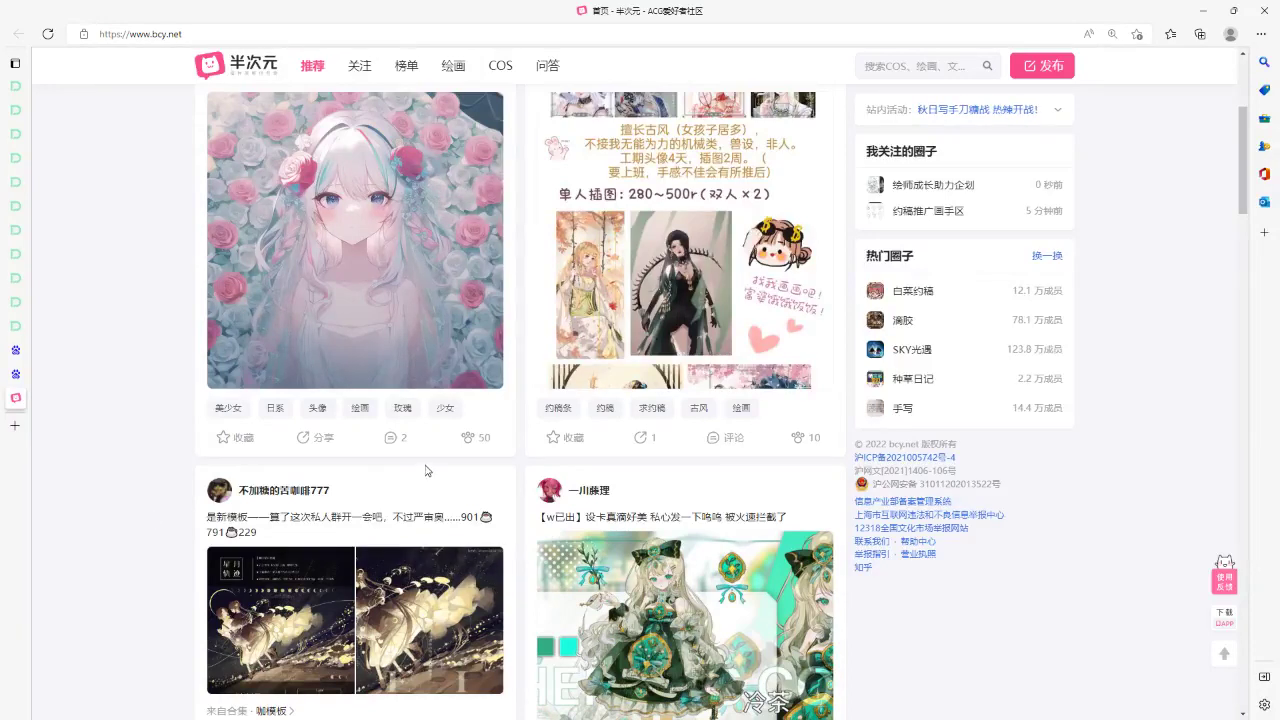
- Reopen the rose girl illustration post to inspect its tags and image again, and close its tab
left_click(414, 342)
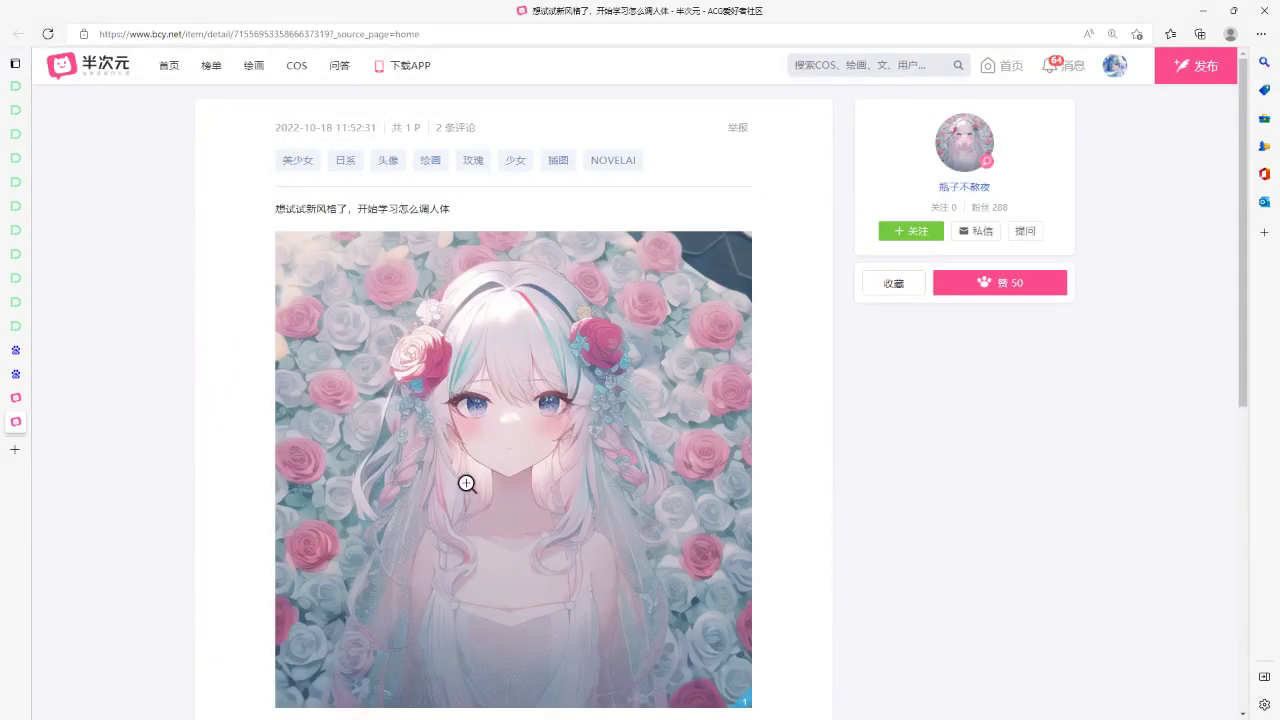
scroll(156, 482, "down", 2)
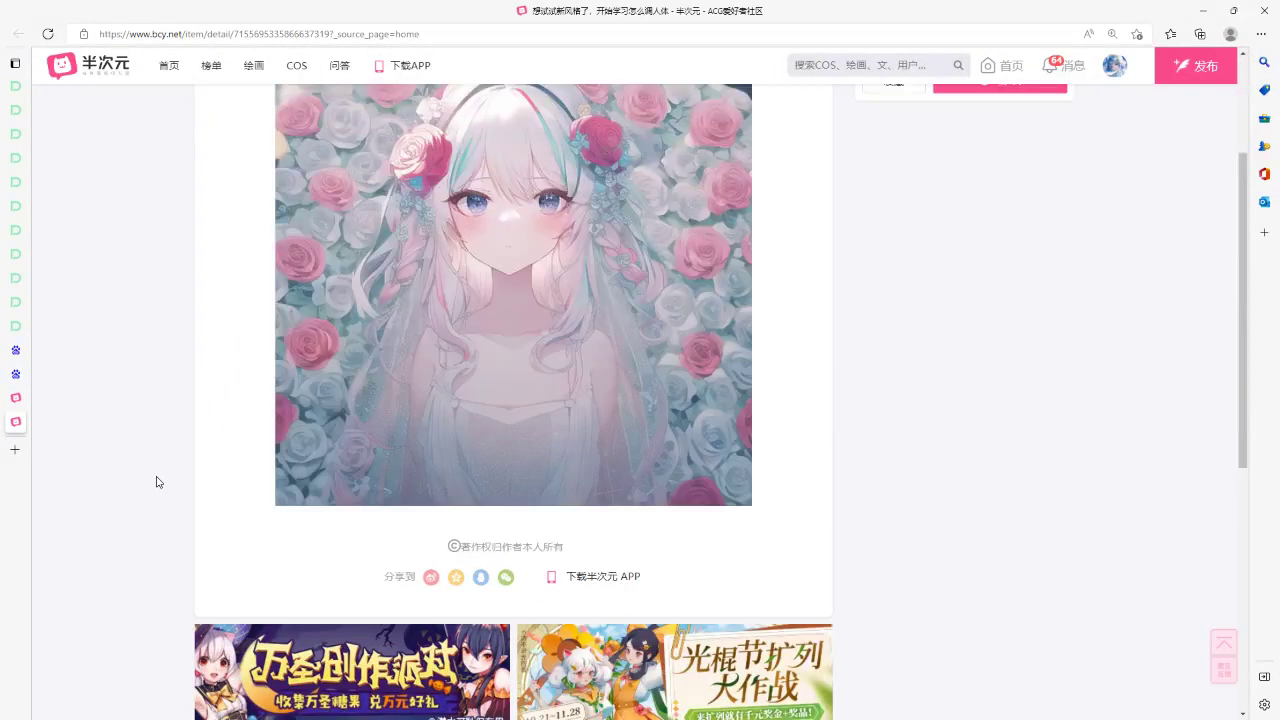
scroll(156, 482, "up", 2)
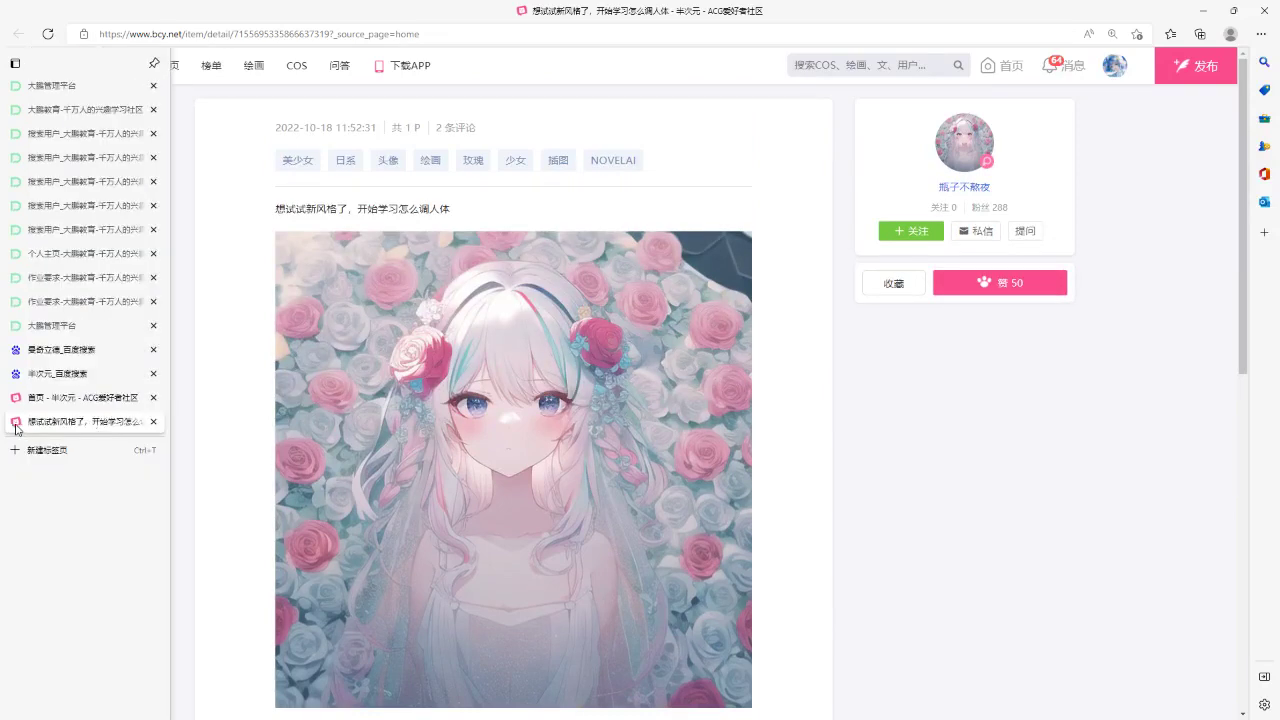
left_click(153, 421)
- Browse the recommended artworks in the home feed and return to the start of the page
scroll(528, 486, "down", 6)
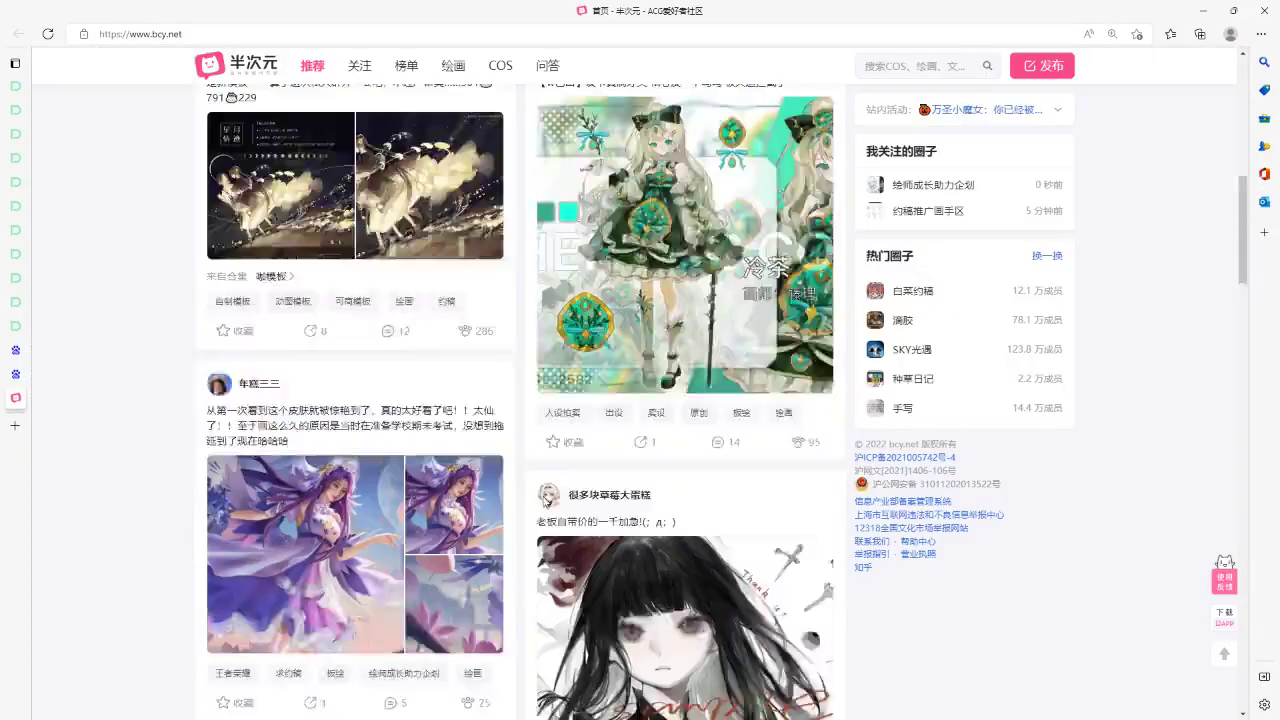
scroll(634, 530, "down", 5)
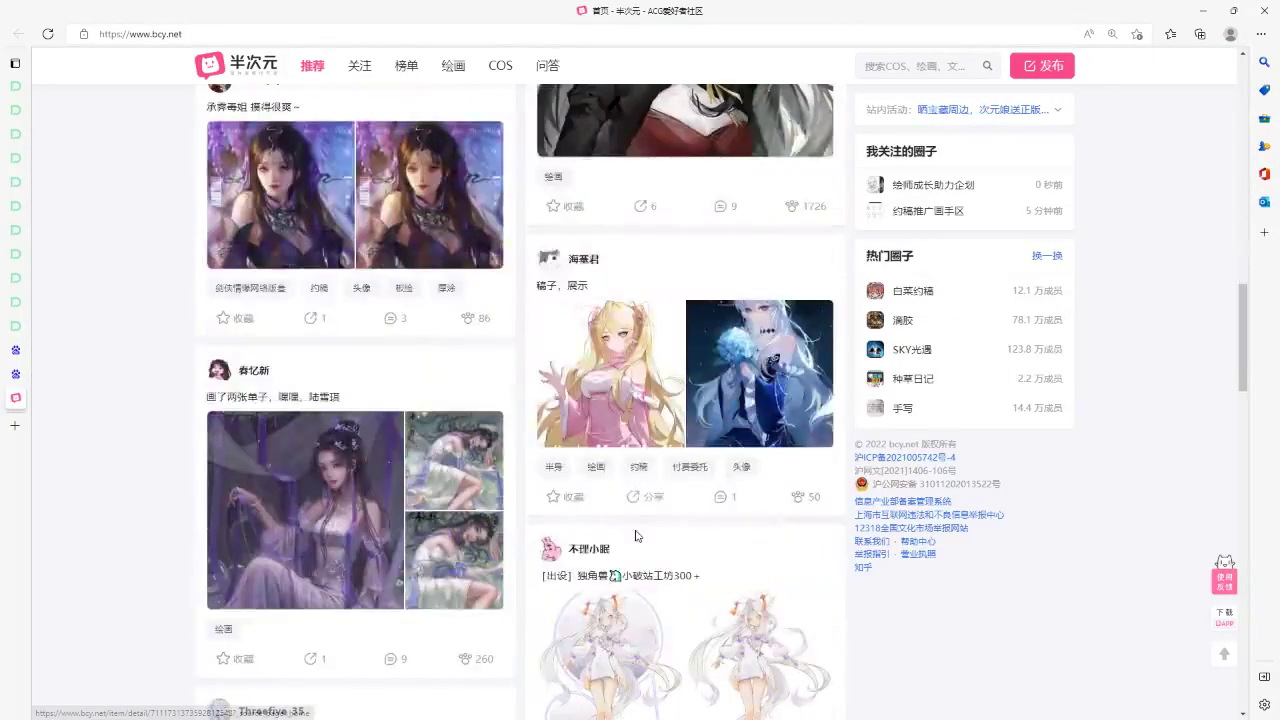
scroll(630, 523, "down", 10)
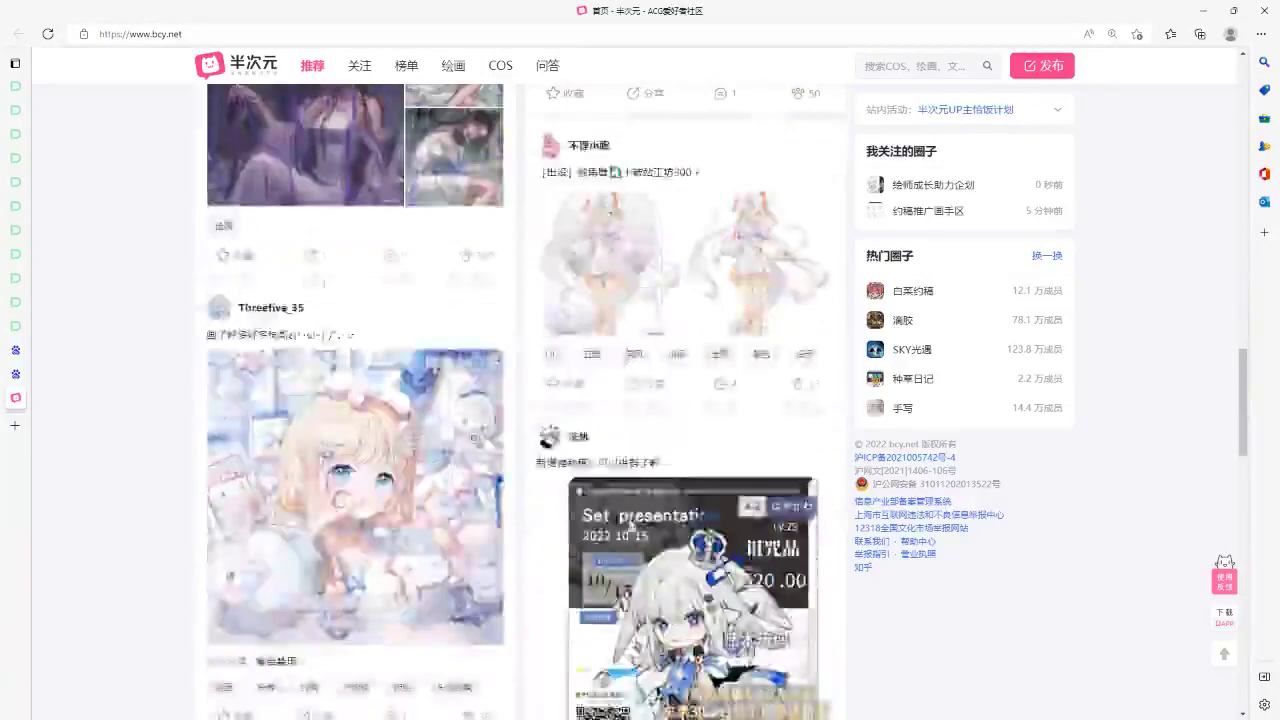
scroll(592, 479, "down", 7)
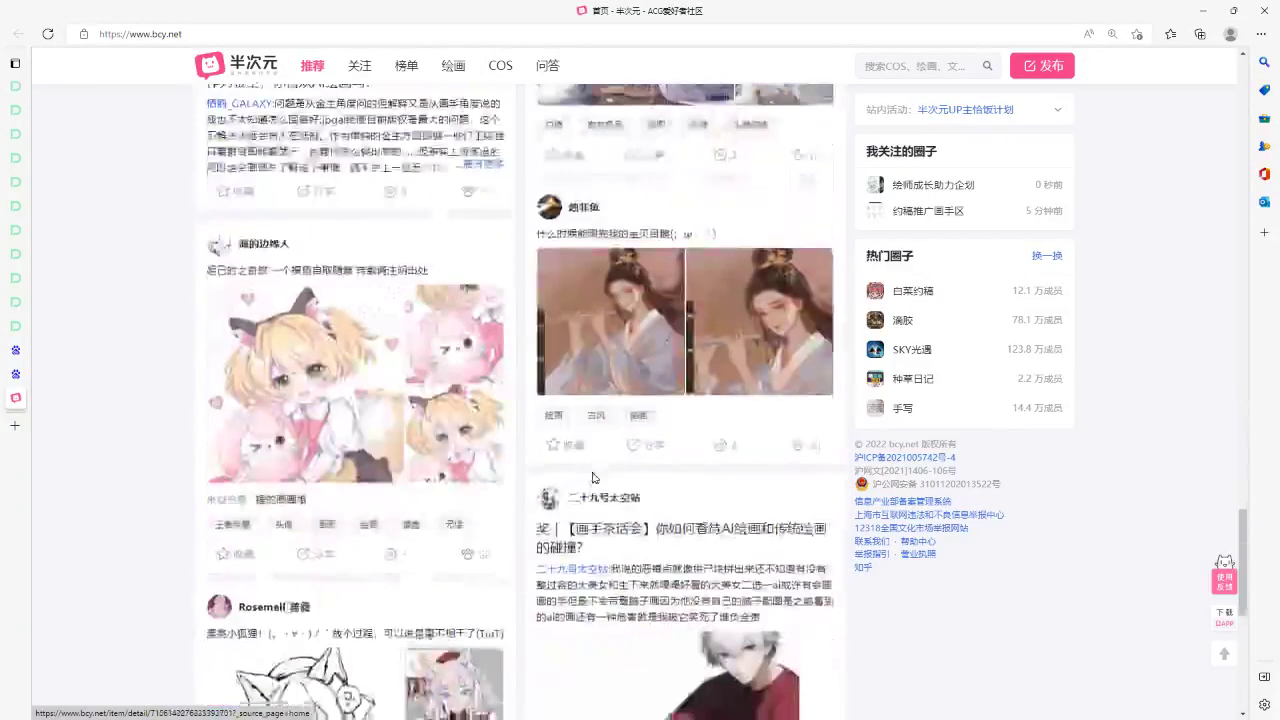
scroll(594, 477, "up", 8)
scroll(593, 478, "up", 12)
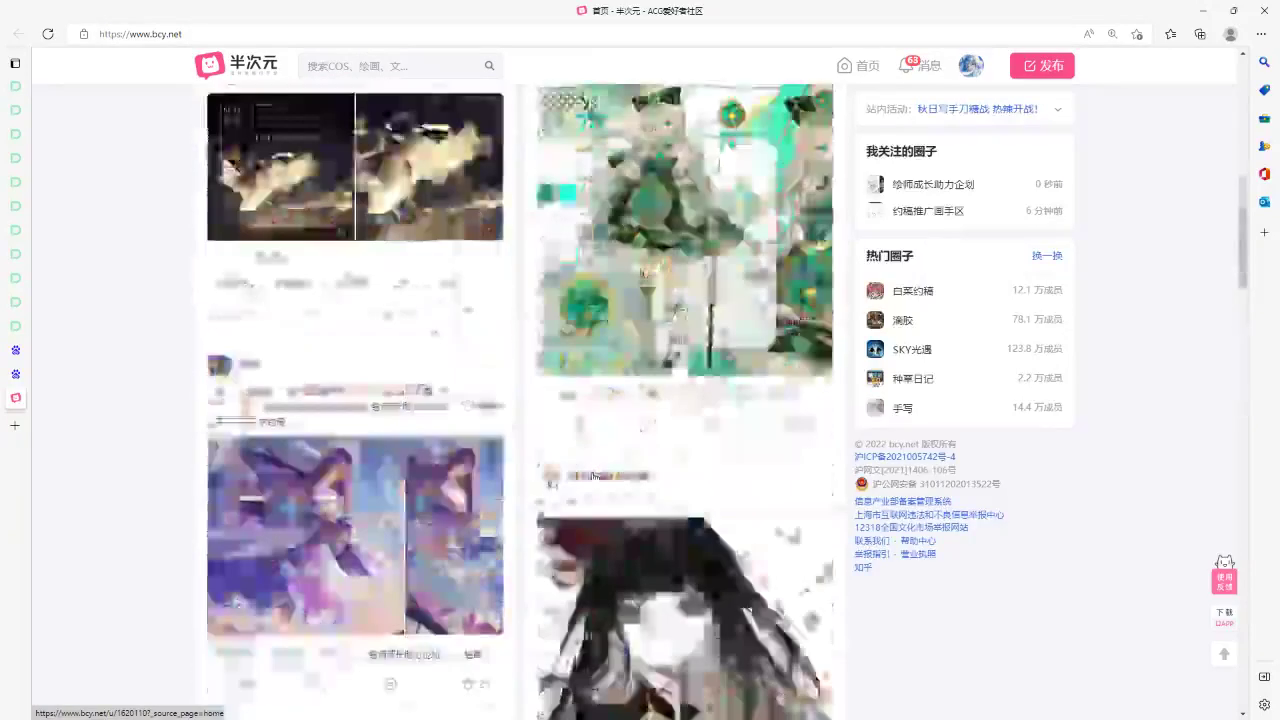
- Search the 半次元 site for 水印素材 and look through the related artworks
left_click(337, 63)
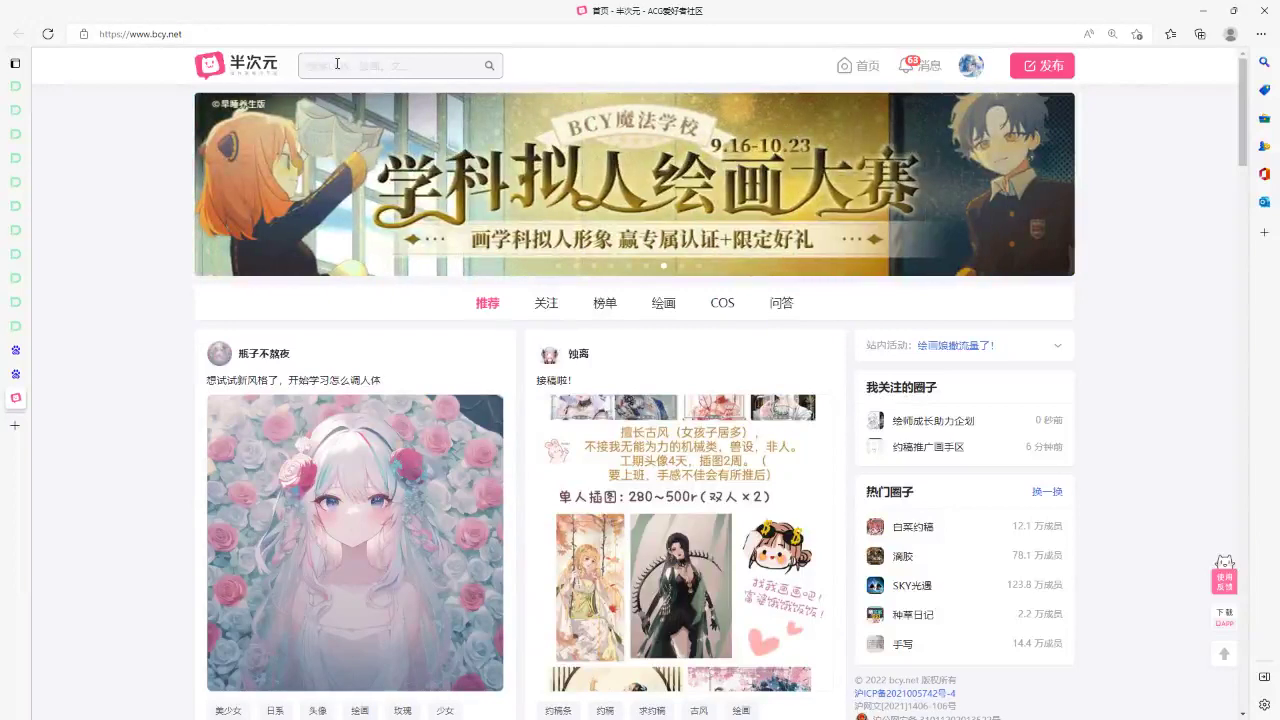
type("shuiy")
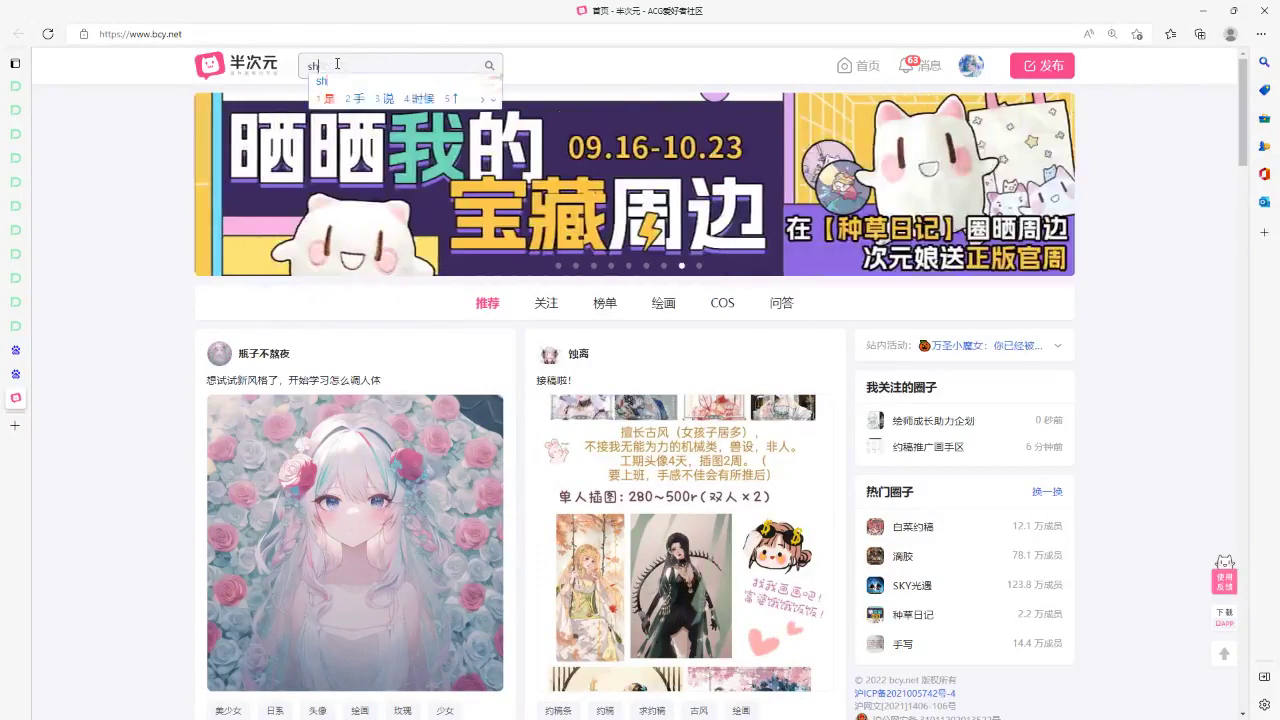
type("sucai")
key("space")
key("Return")
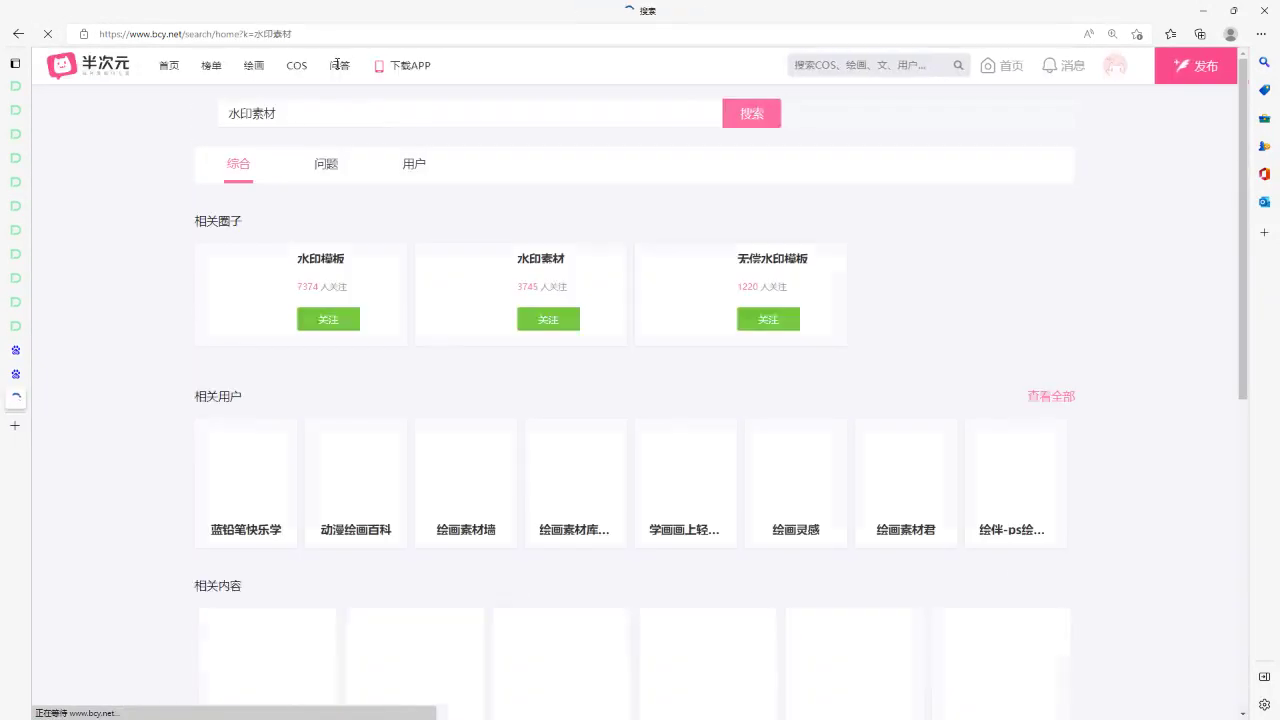
scroll(337, 64, "down", 5)
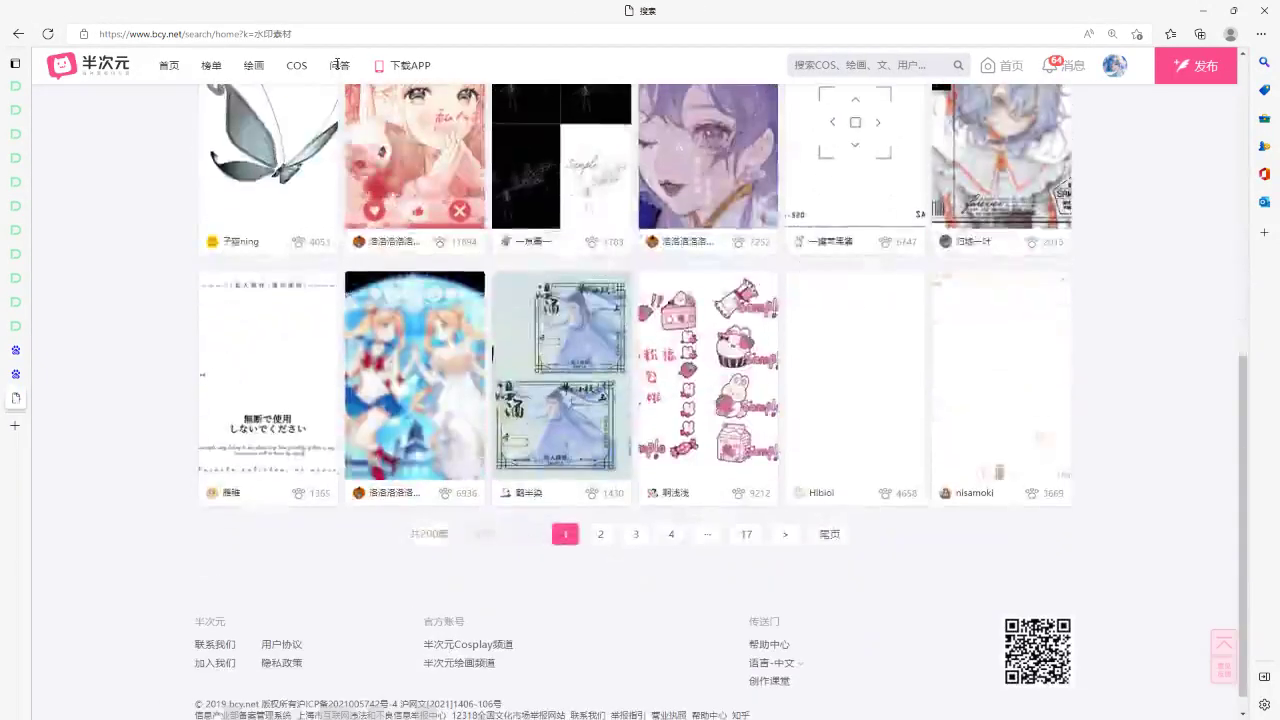
- Open the 一个水印合集 post from the search results, look through its watermark designs, and return to its start
left_click(268, 420)
scroll(864, 457, "down", 2)
scroll(864, 457, "down", 12)
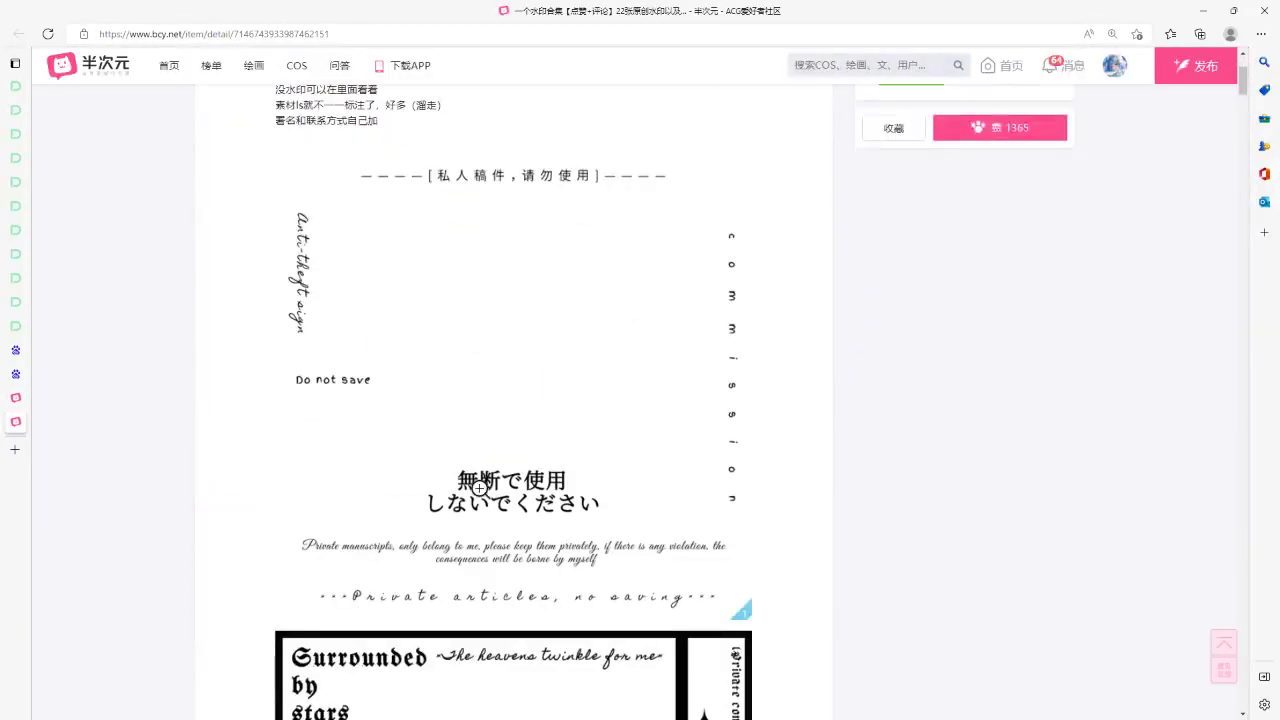
scroll(480, 489, "down", 12)
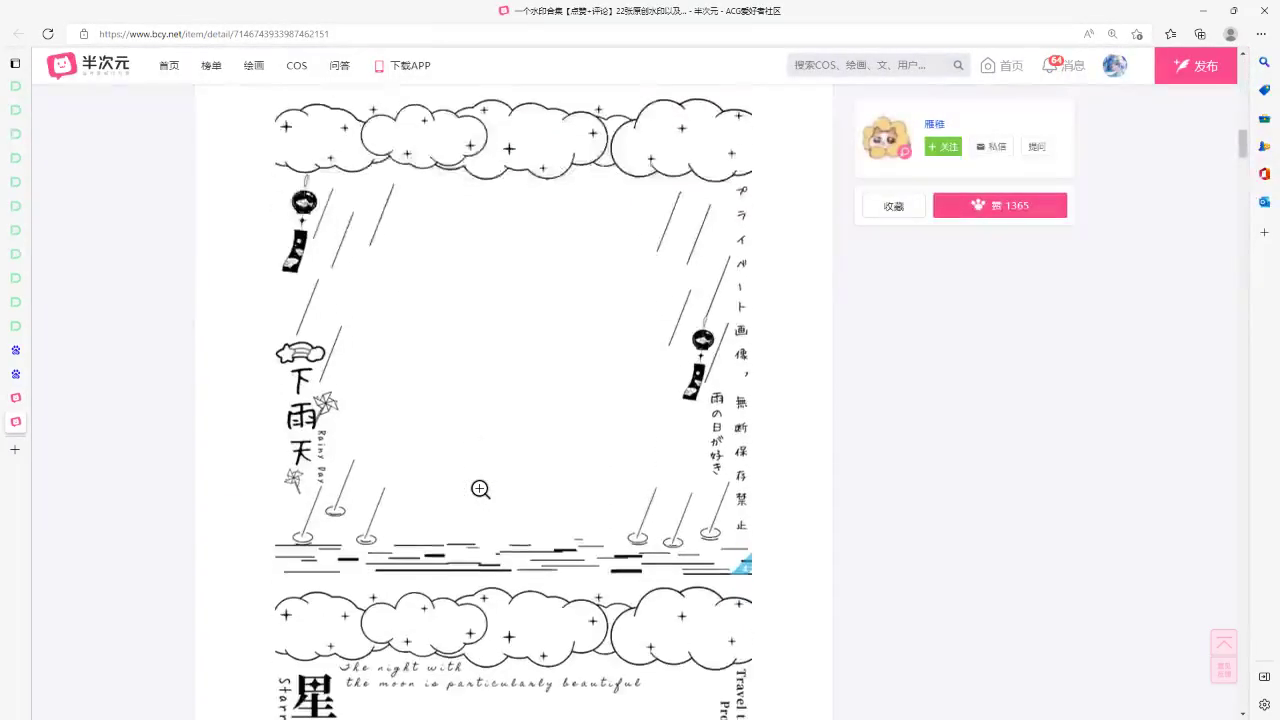
scroll(467, 495, "down", 1)
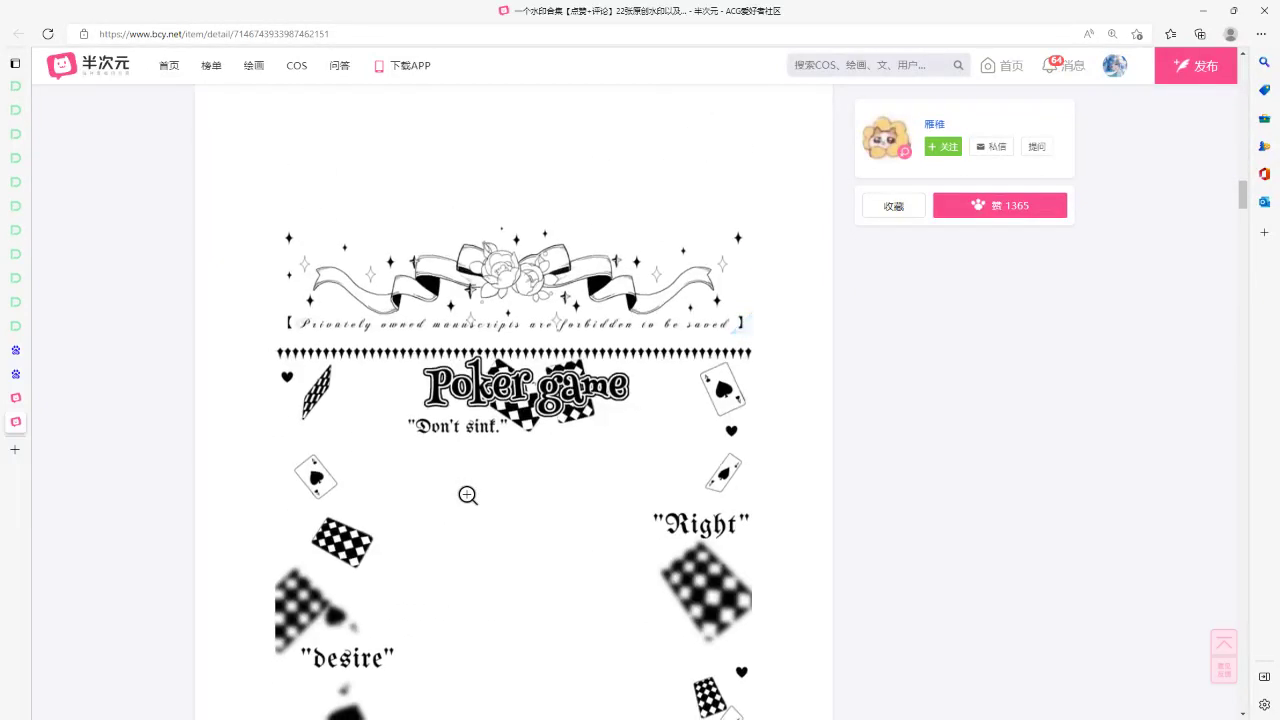
scroll(467, 495, "down", 12)
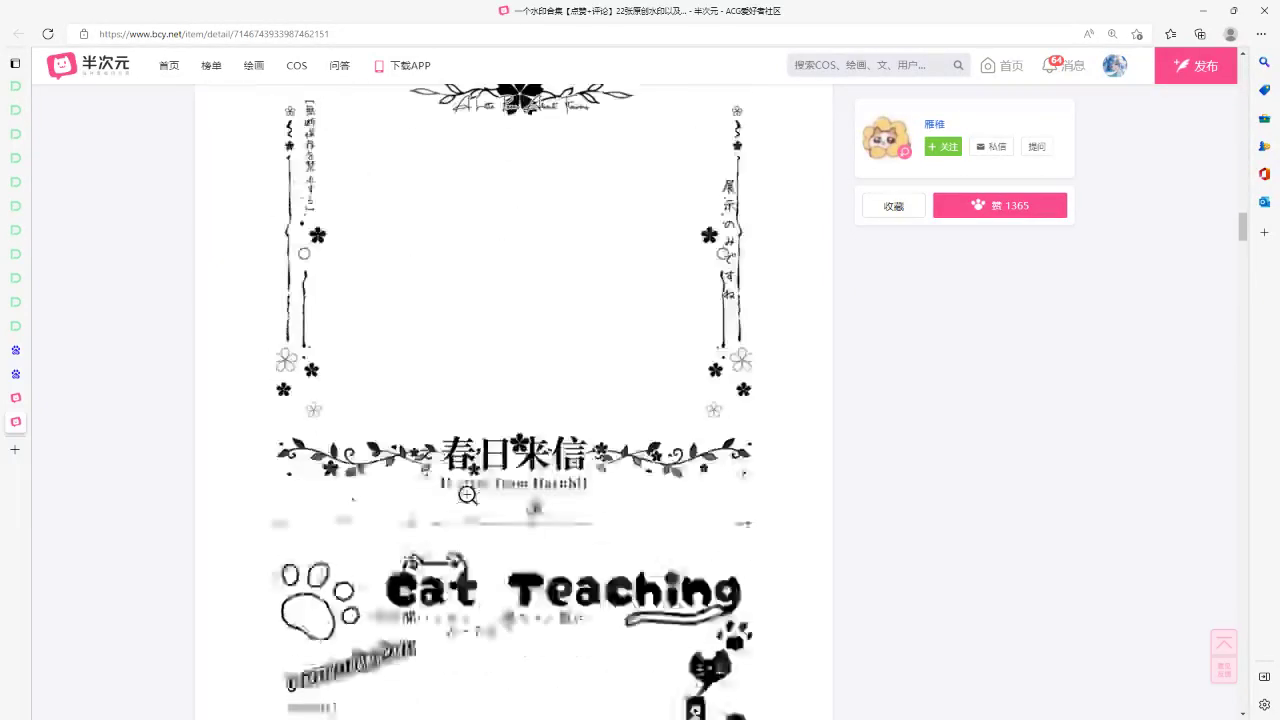
scroll(459, 625, "down", 12)
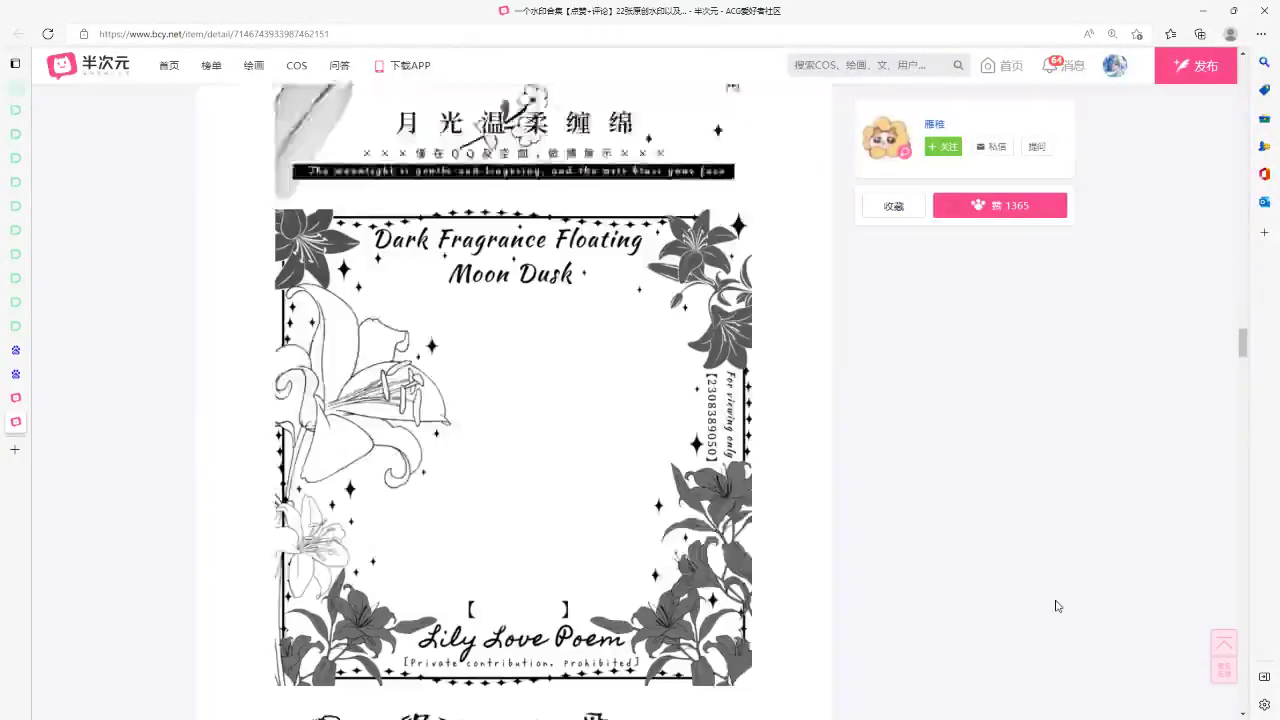
left_click_drag(1247, 360, 1218, 91)
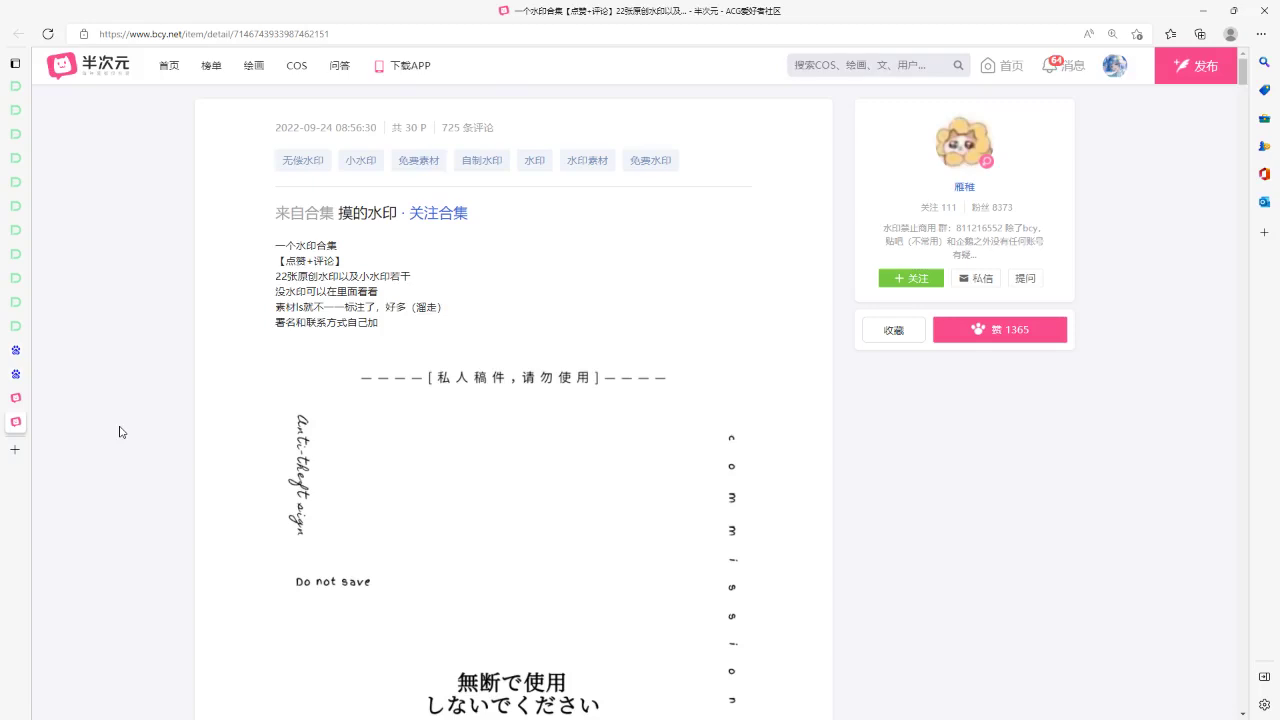
- Reopen the 一个水印合集 post from the search results and examine its watermark frames down to the Kuromi designs
left_click(18, 401)
left_click(258, 420)
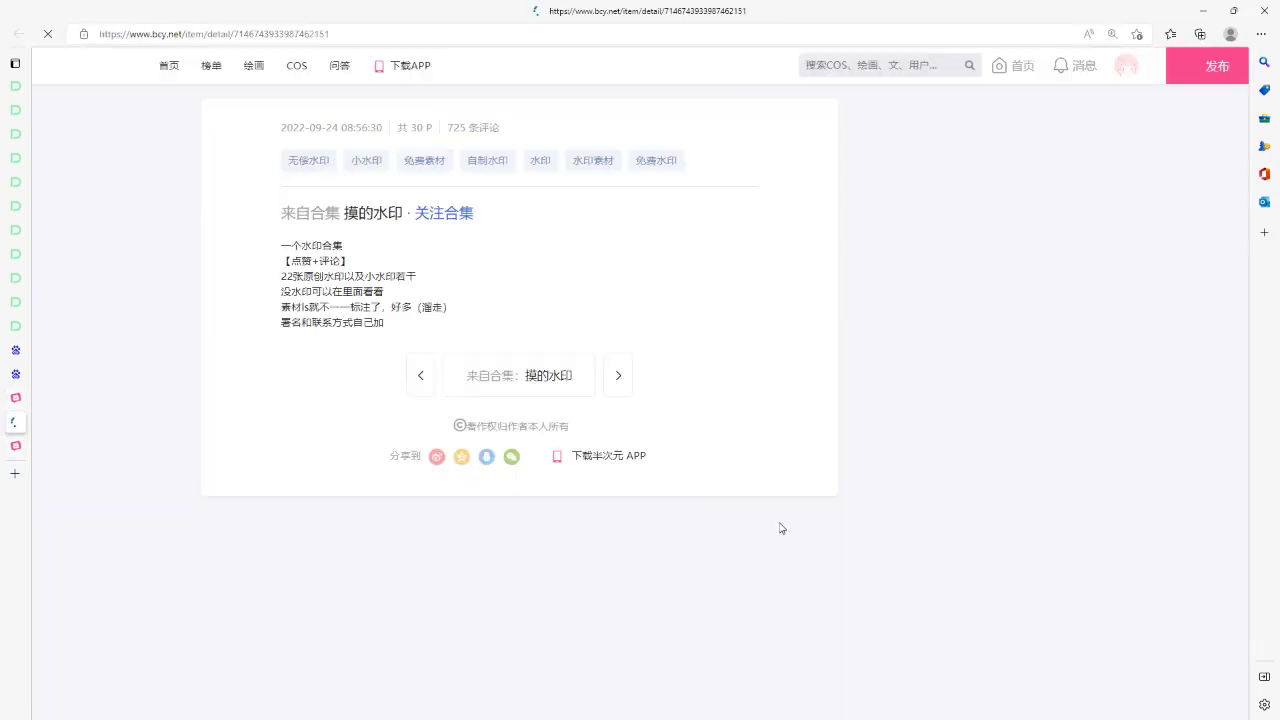
scroll(617, 470, "down", 3)
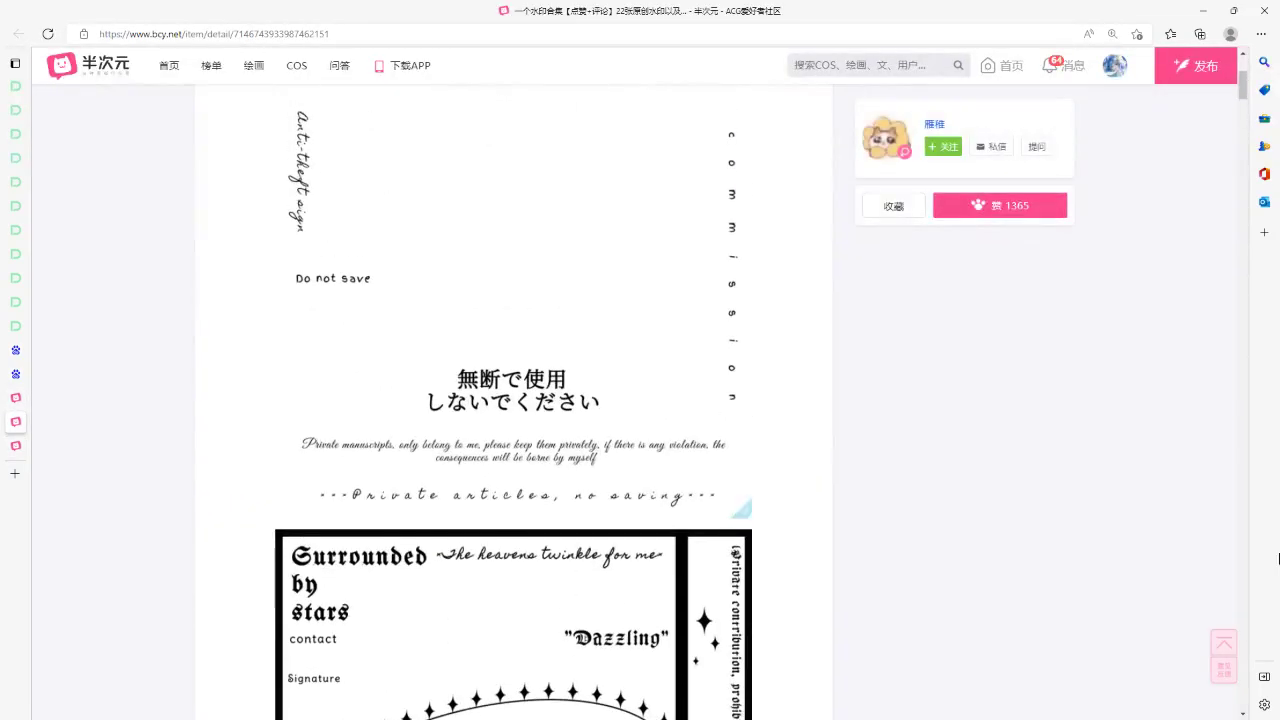
scroll(1100, 330, "up", 3)
scroll(1053, 349, "down", 12)
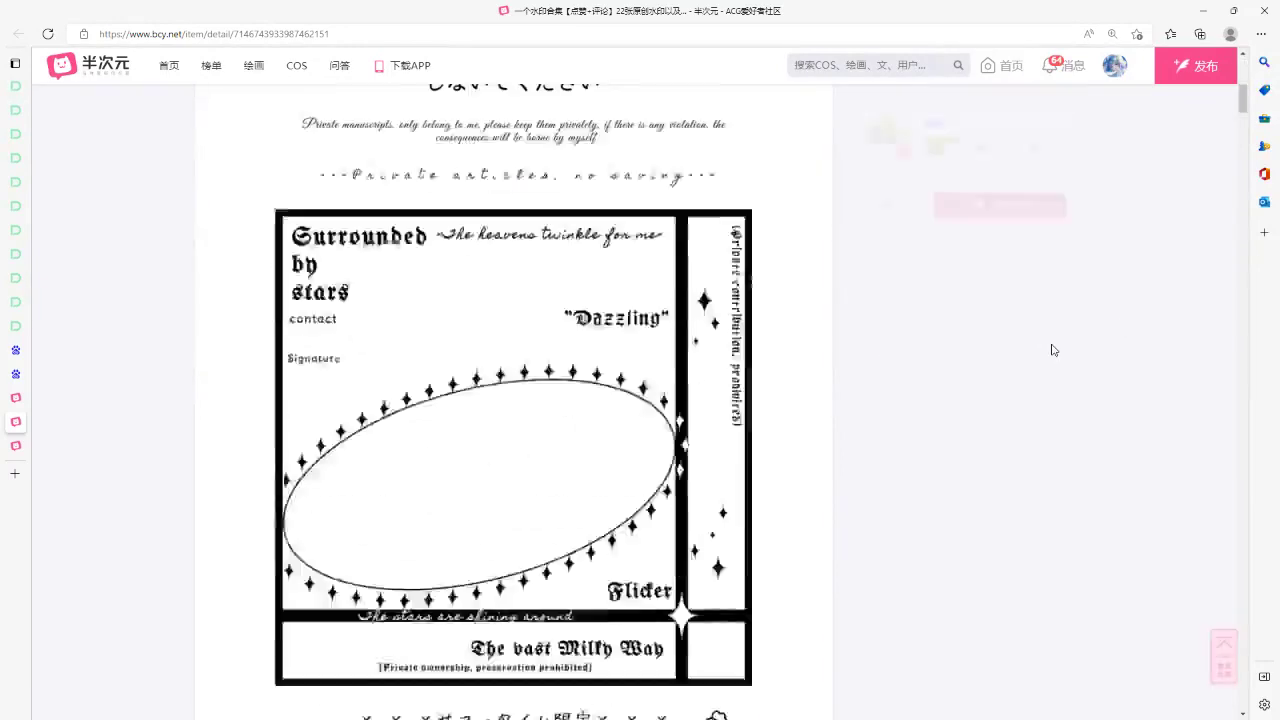
scroll(1051, 349, "up", 5)
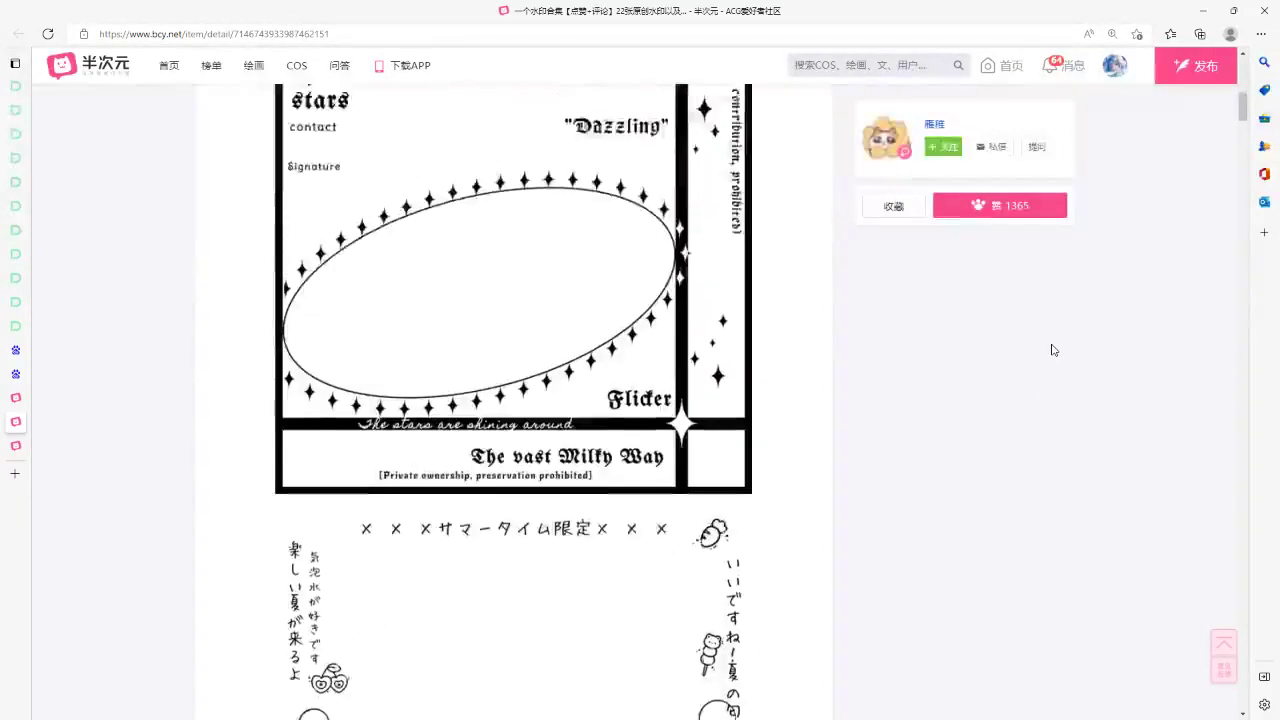
scroll(1051, 352, "down", 5)
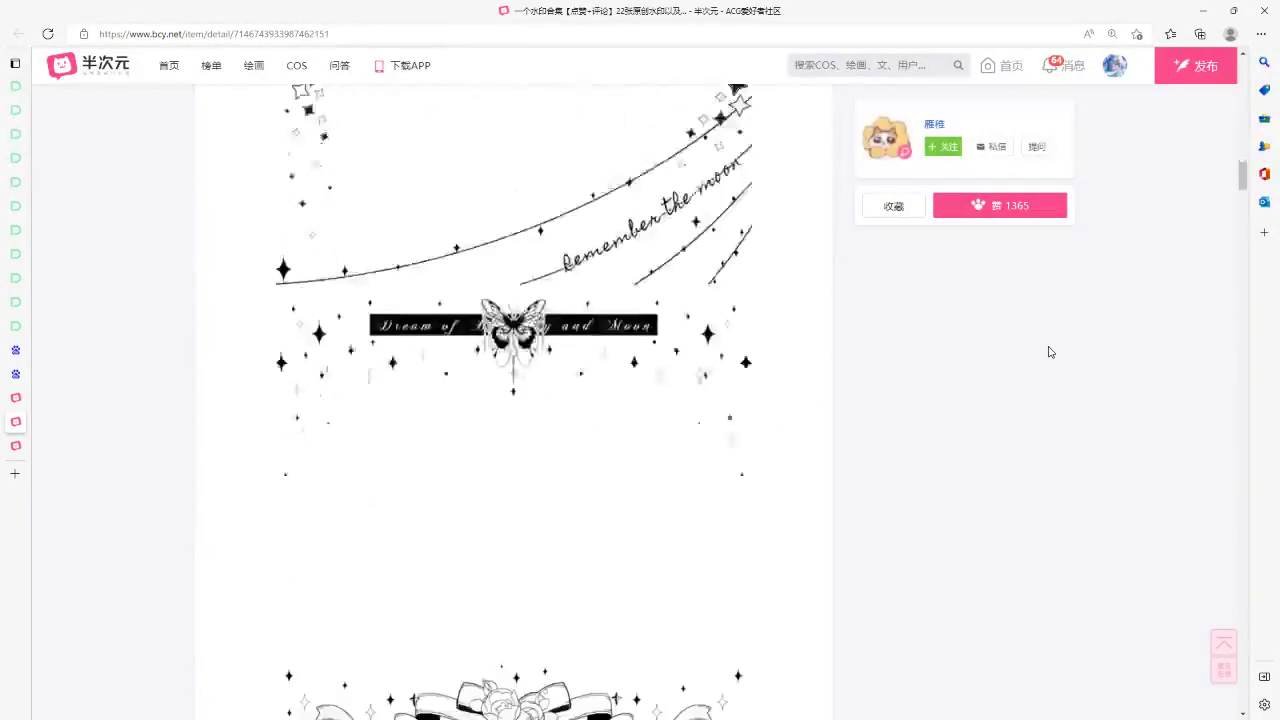
scroll(1045, 355, "down", 6)
scroll(1045, 355, "down", 3)
scroll(1045, 355, "down", 10)
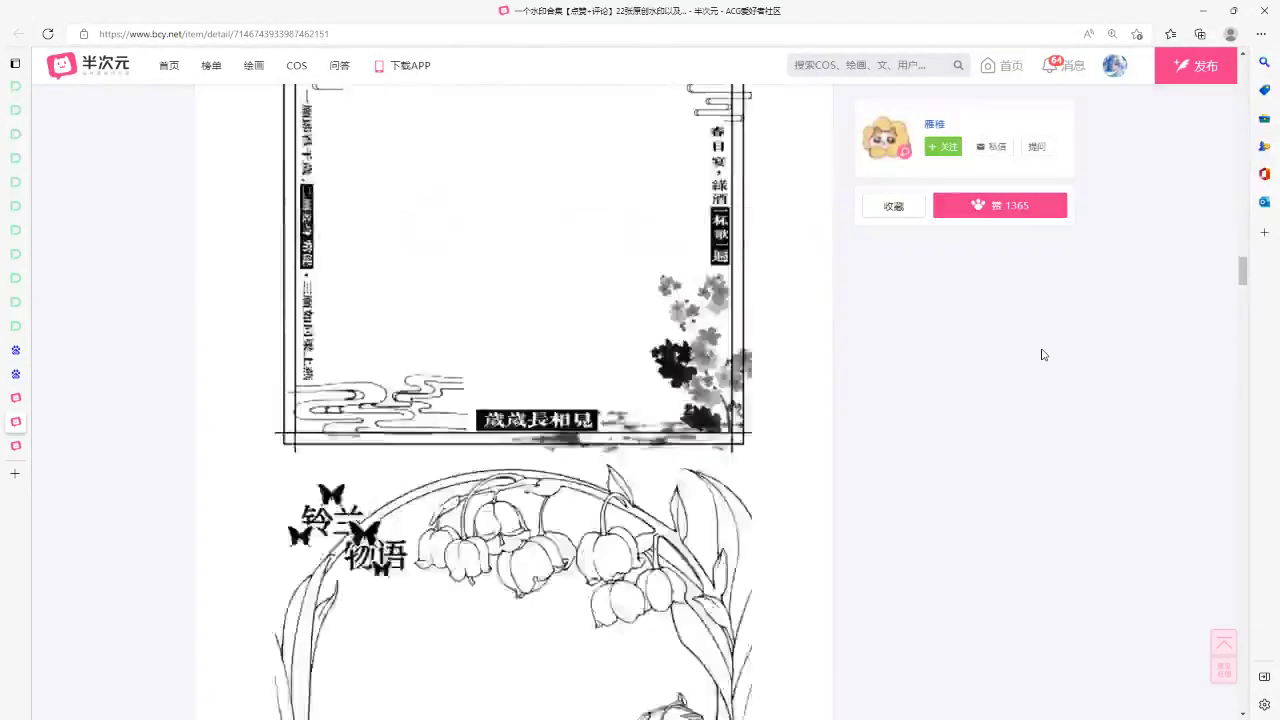
scroll(1037, 357, "down", 15)
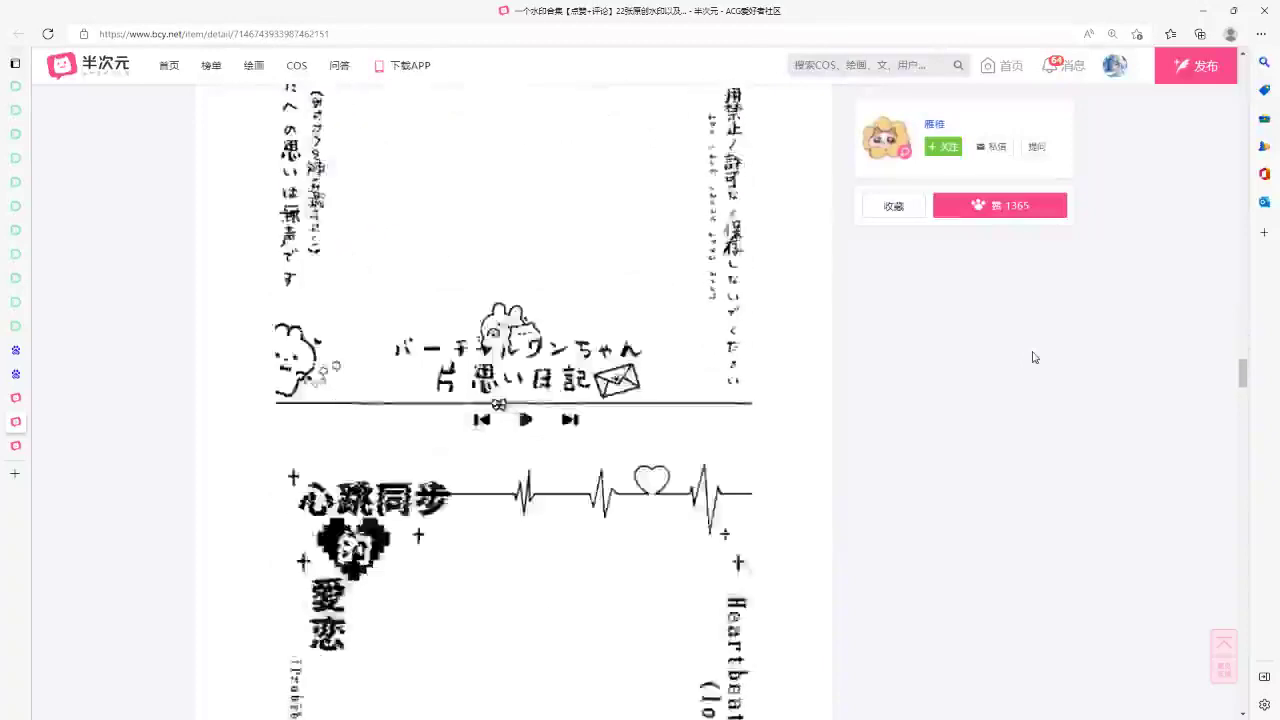
scroll(1035, 357, "down", 15)
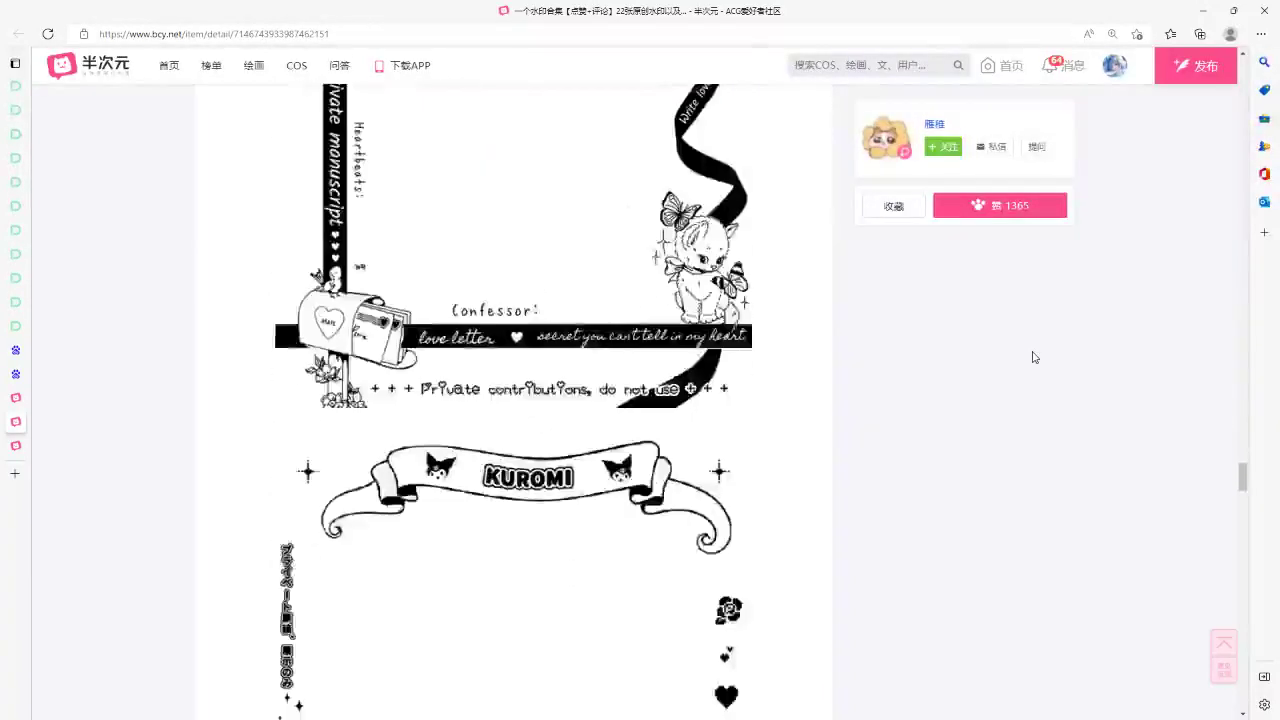
scroll(1035, 357, "down", 5)
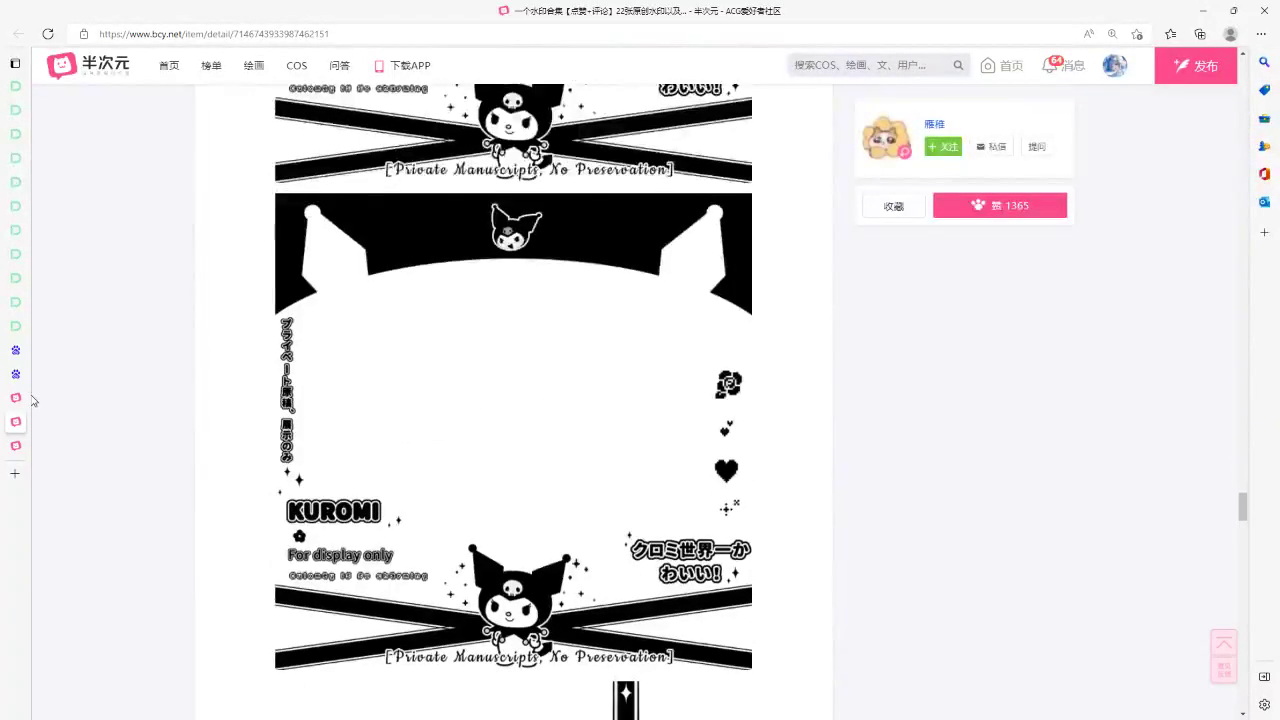
- Return to the 水印素材 search results and browse the related artworks through result page 7
left_click(16, 398)
scroll(418, 338, "up", 2)
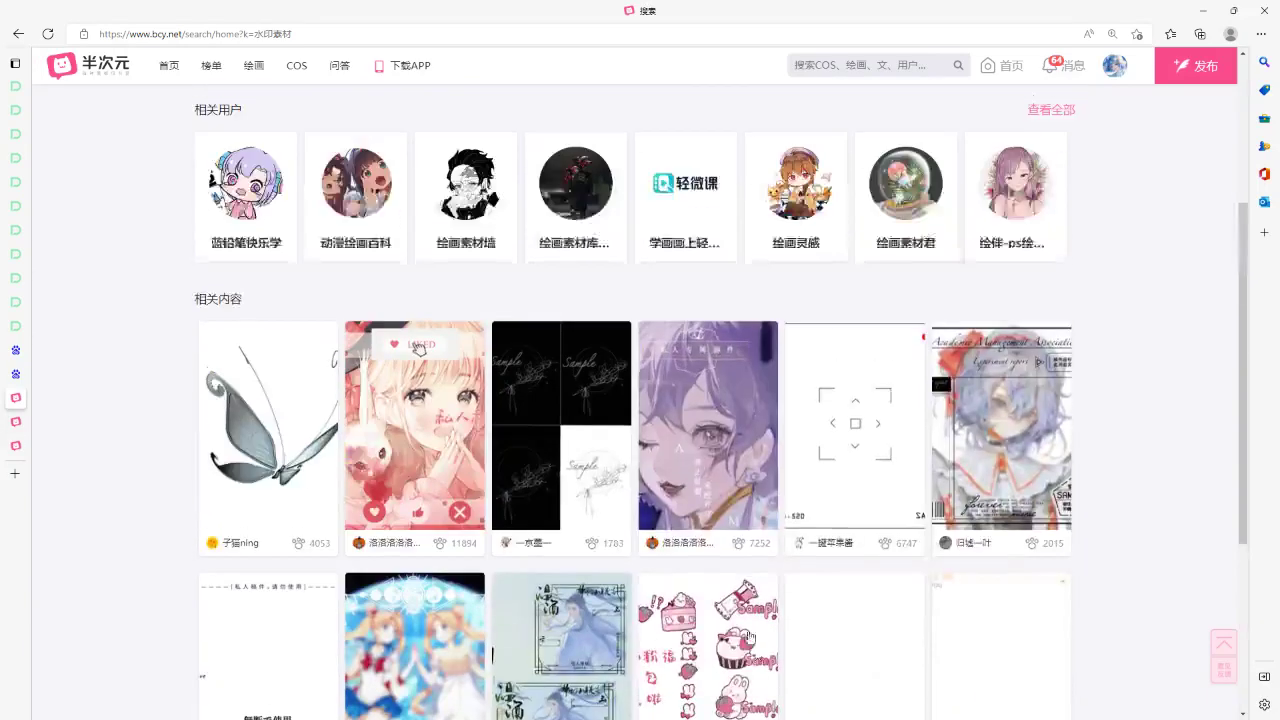
scroll(418, 338, "down", 2)
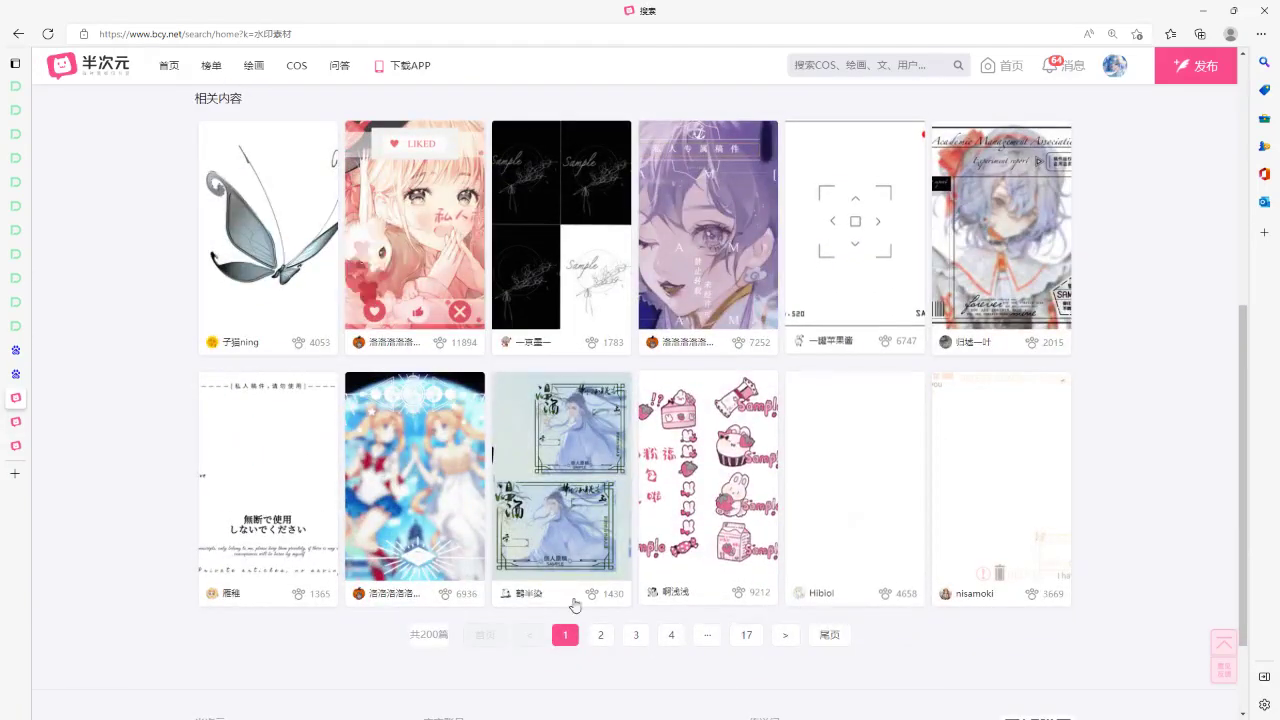
left_click(603, 640)
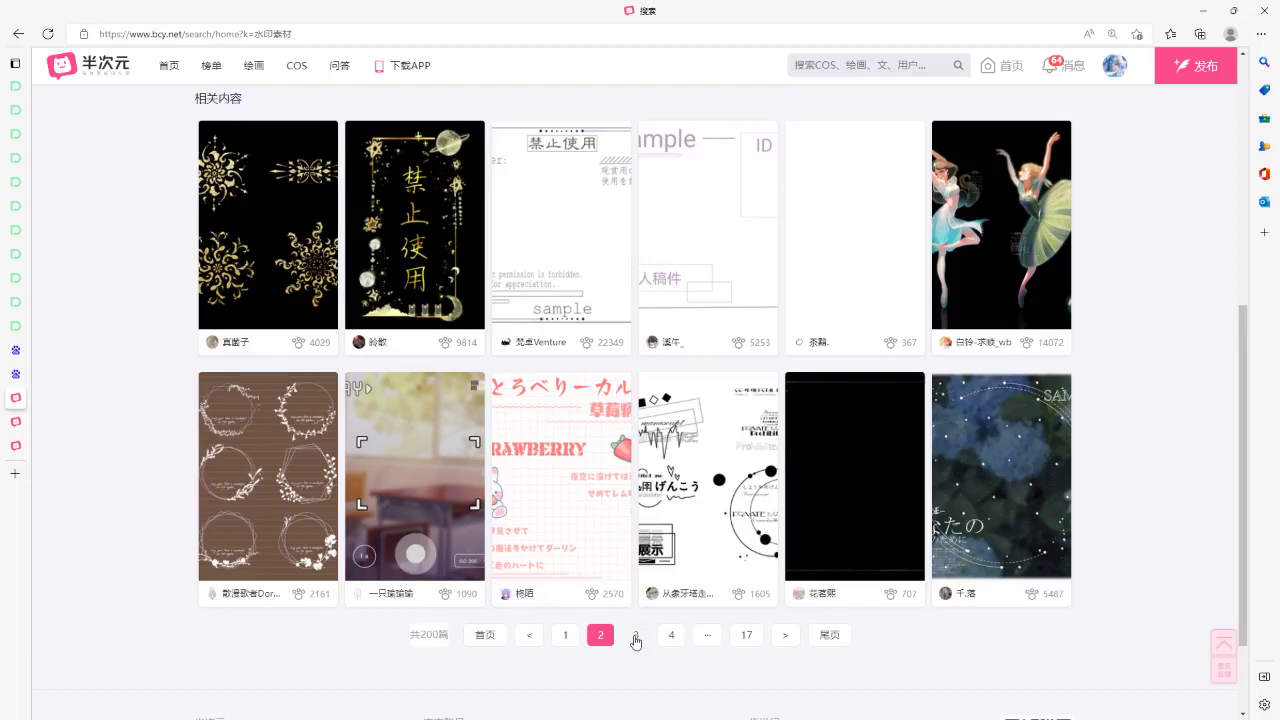
left_click(635, 636)
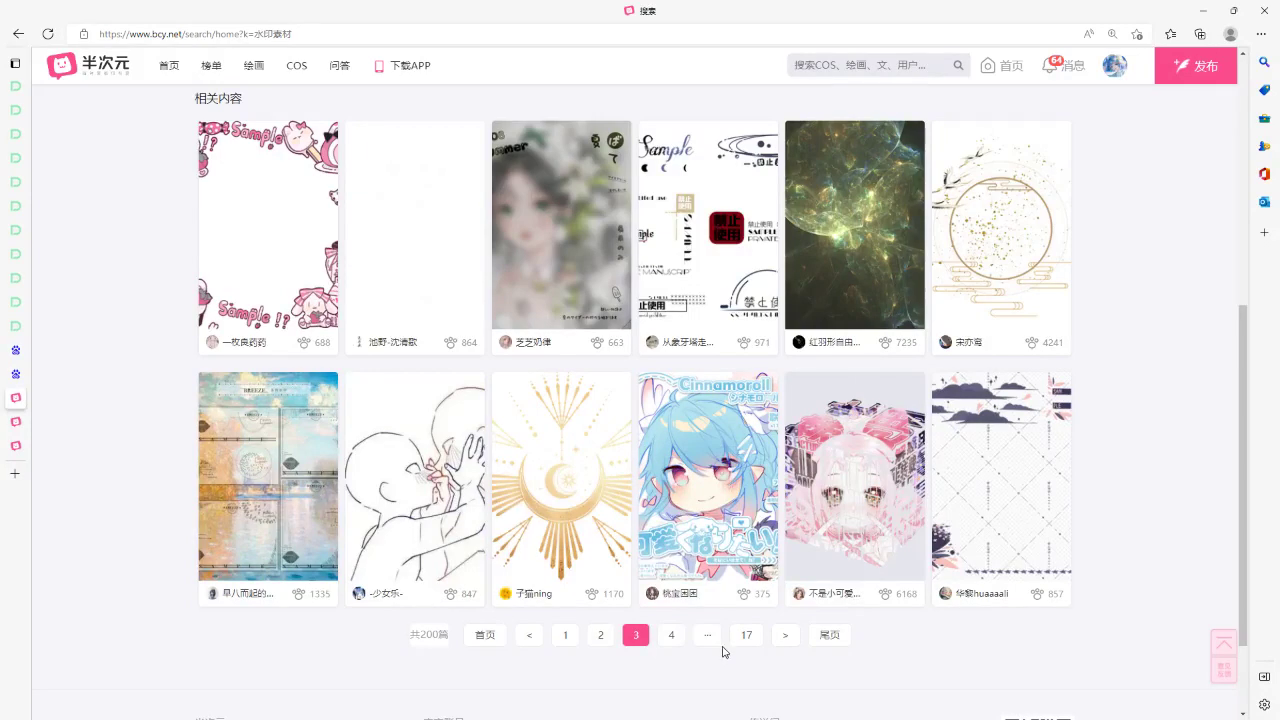
left_click(656, 635)
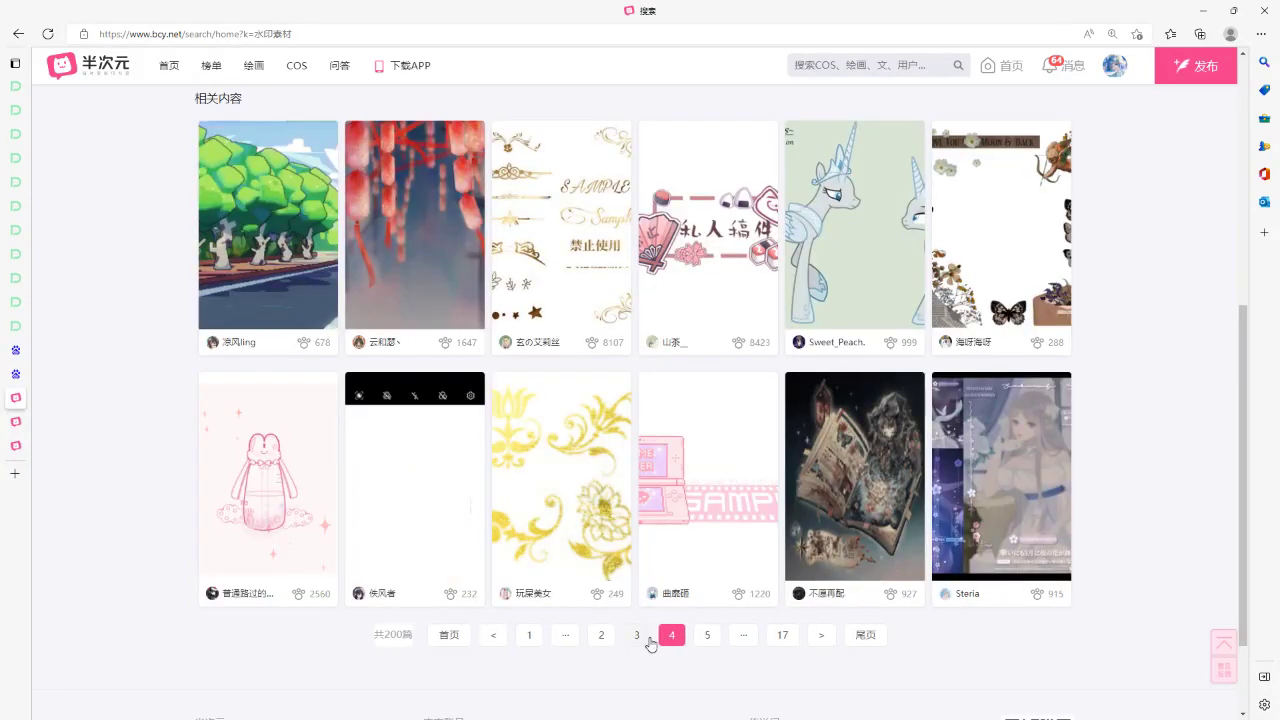
left_click(718, 638)
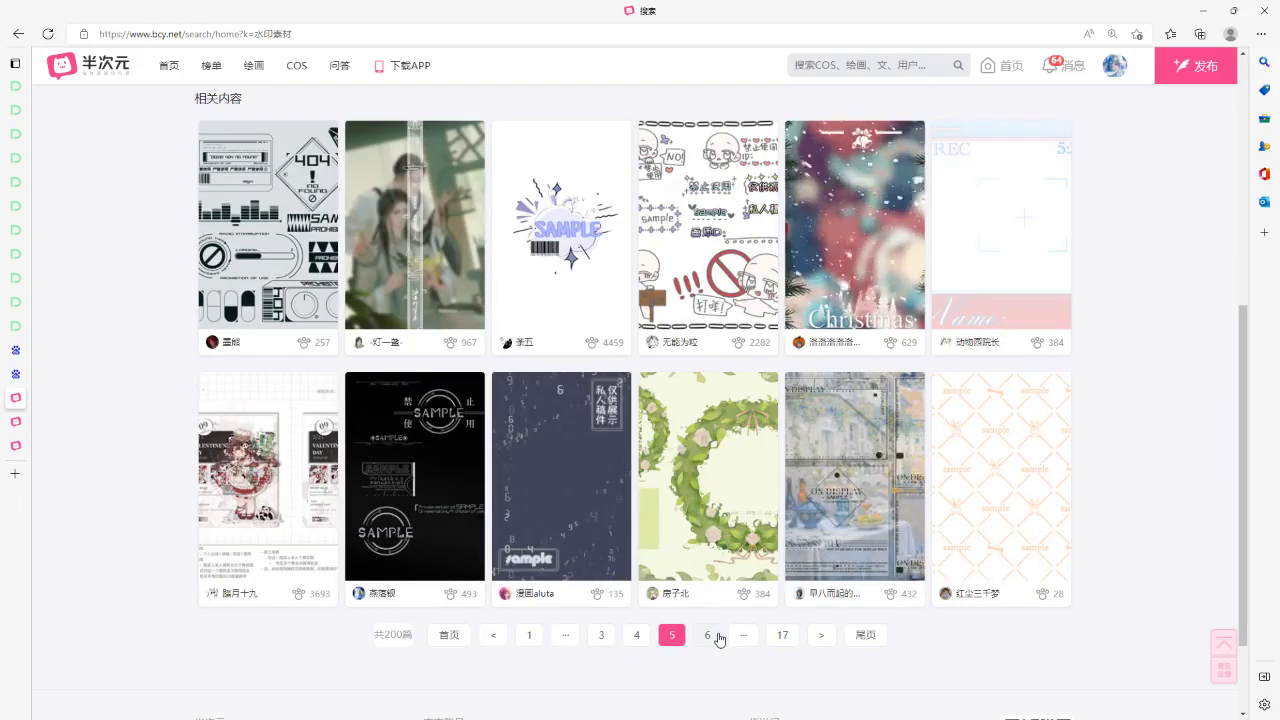
left_click(712, 638)
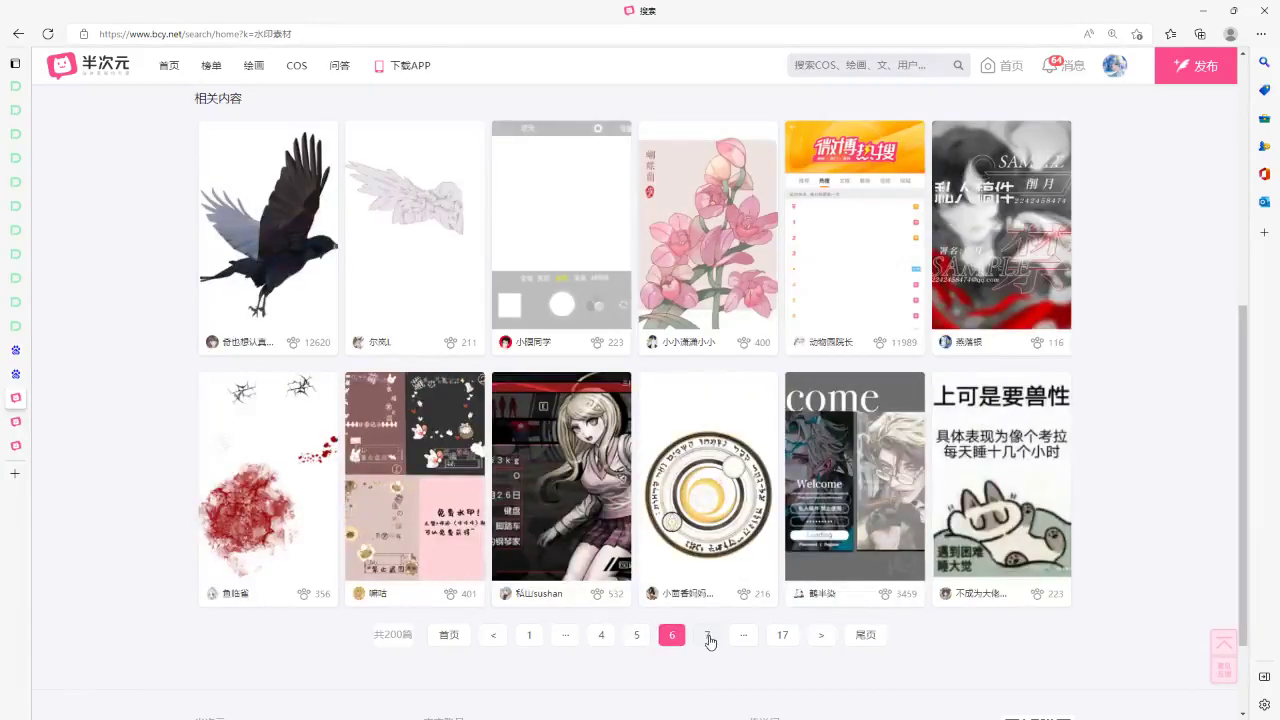
left_click(709, 637)
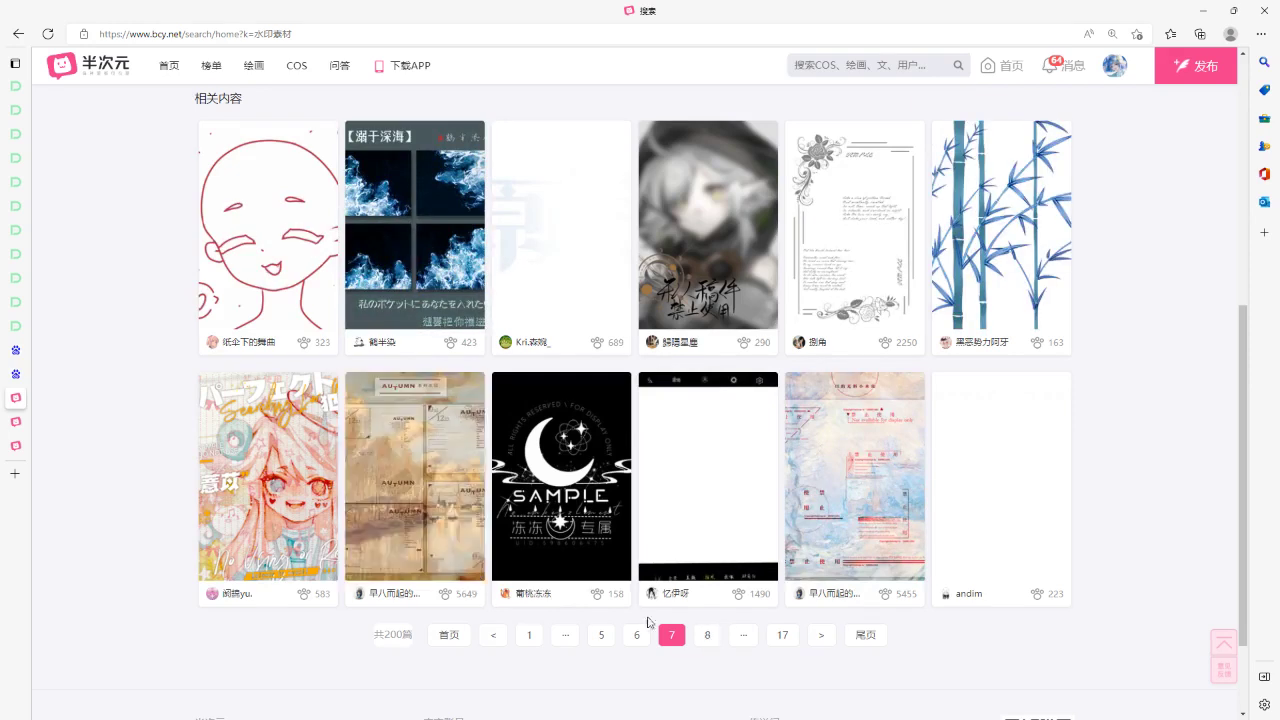
- Open the black crescent moon SAMPLE watermark post from result page 7 and look through its content
left_click(575, 492)
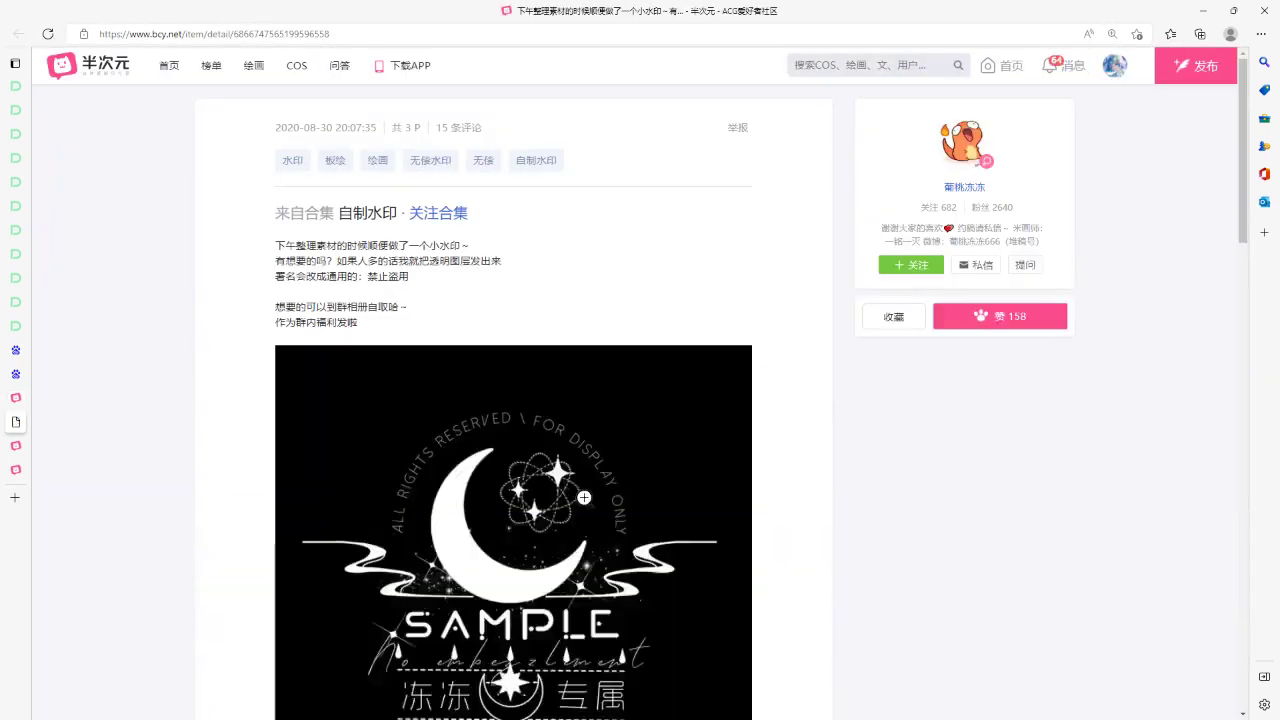
scroll(619, 336, "down", 10)
scroll(619, 336, "down", 5)
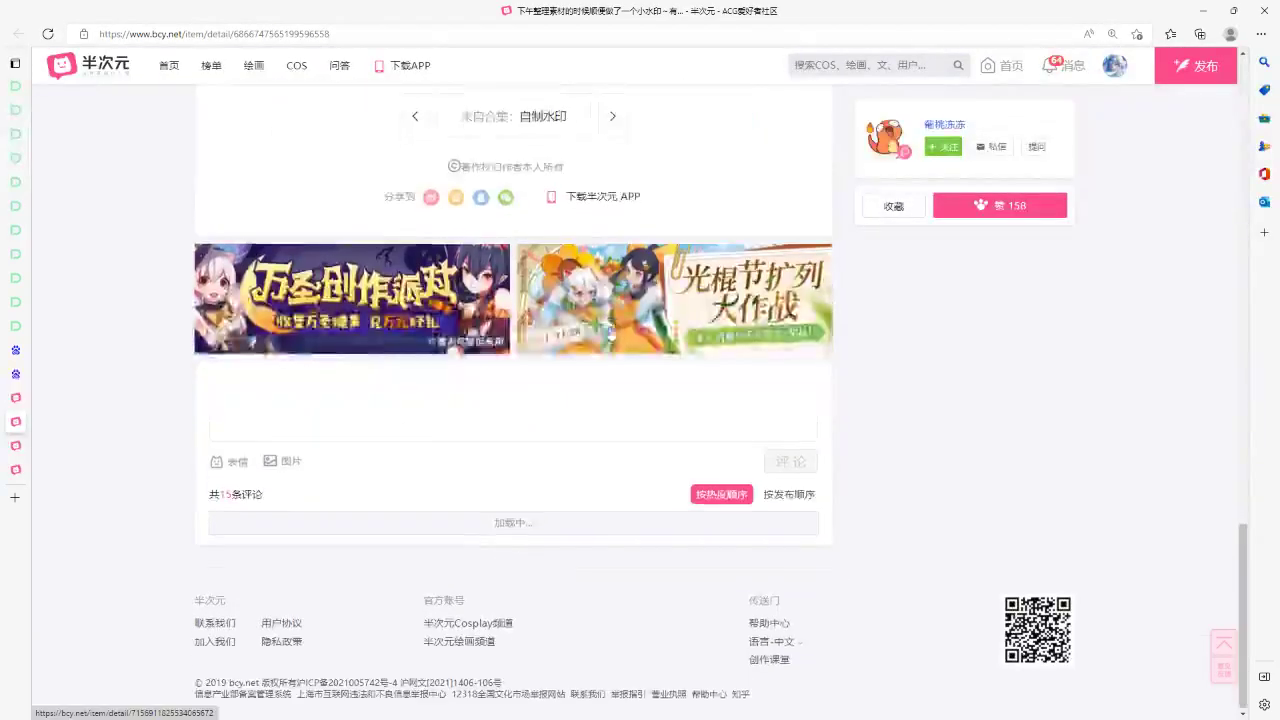
scroll(619, 336, "up", 6)
- Return to the 水印素材 search results and look at pages 8 and 9
left_click(17, 400)
left_click(704, 643)
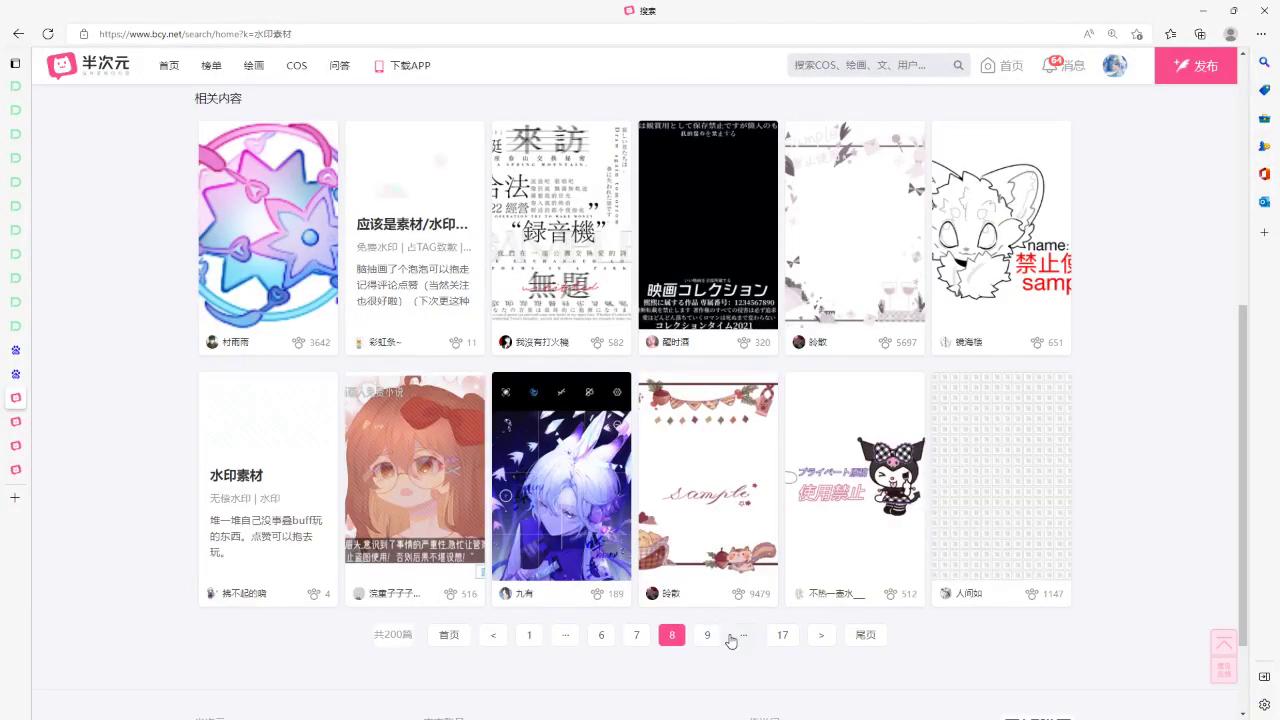
left_click(707, 641)
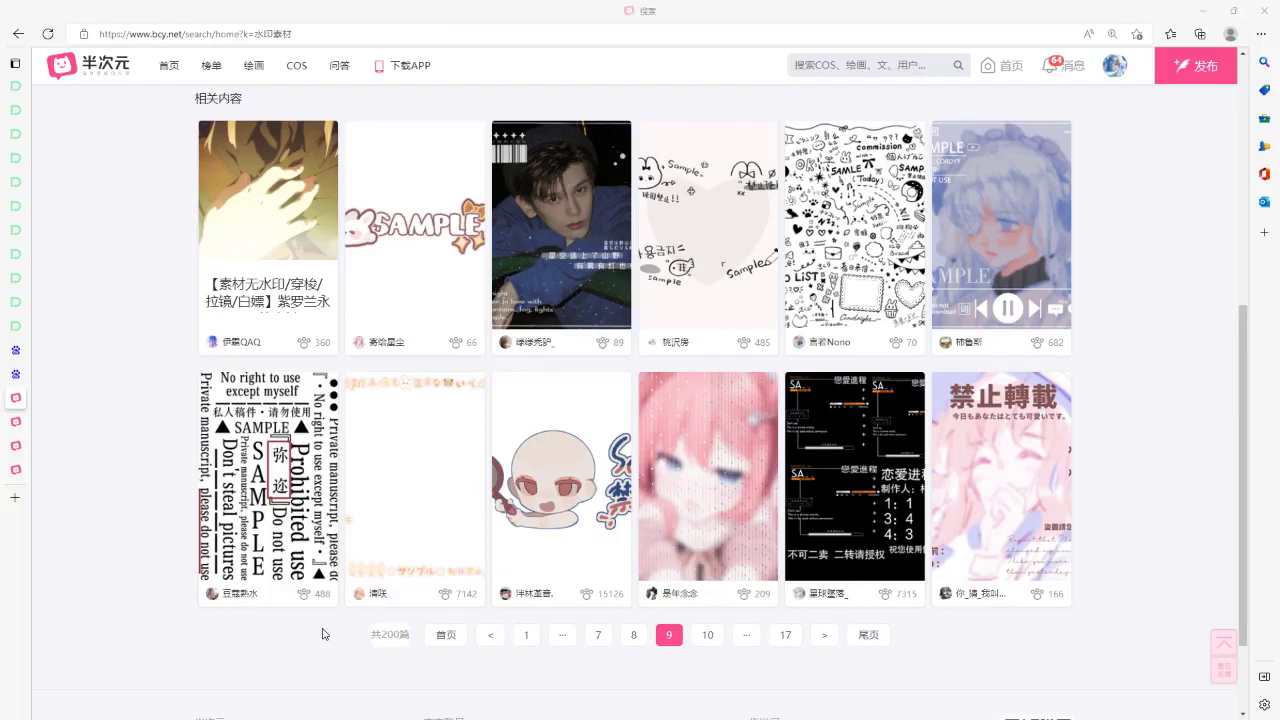
- Switch to the staff artwork in Photoshop and add a new layer above 组 1 拷贝
left_click(1206, 9)
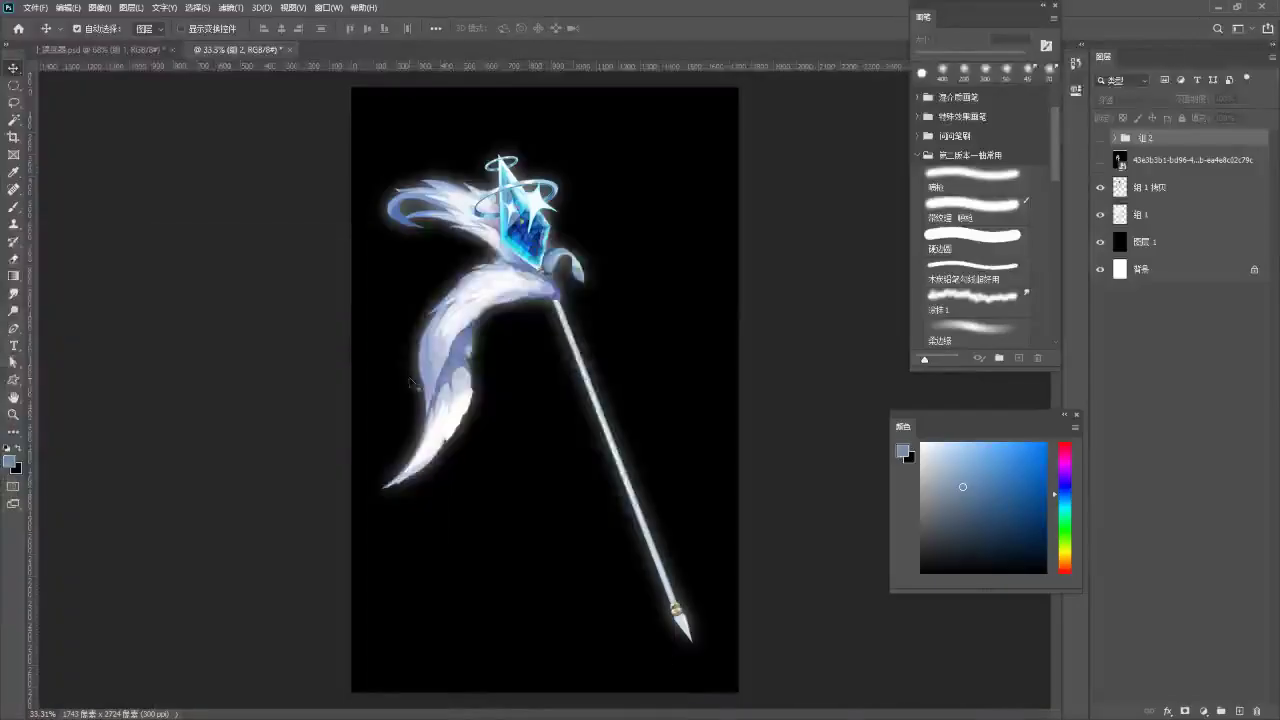
left_click(1156, 190)
left_click(1241, 711)
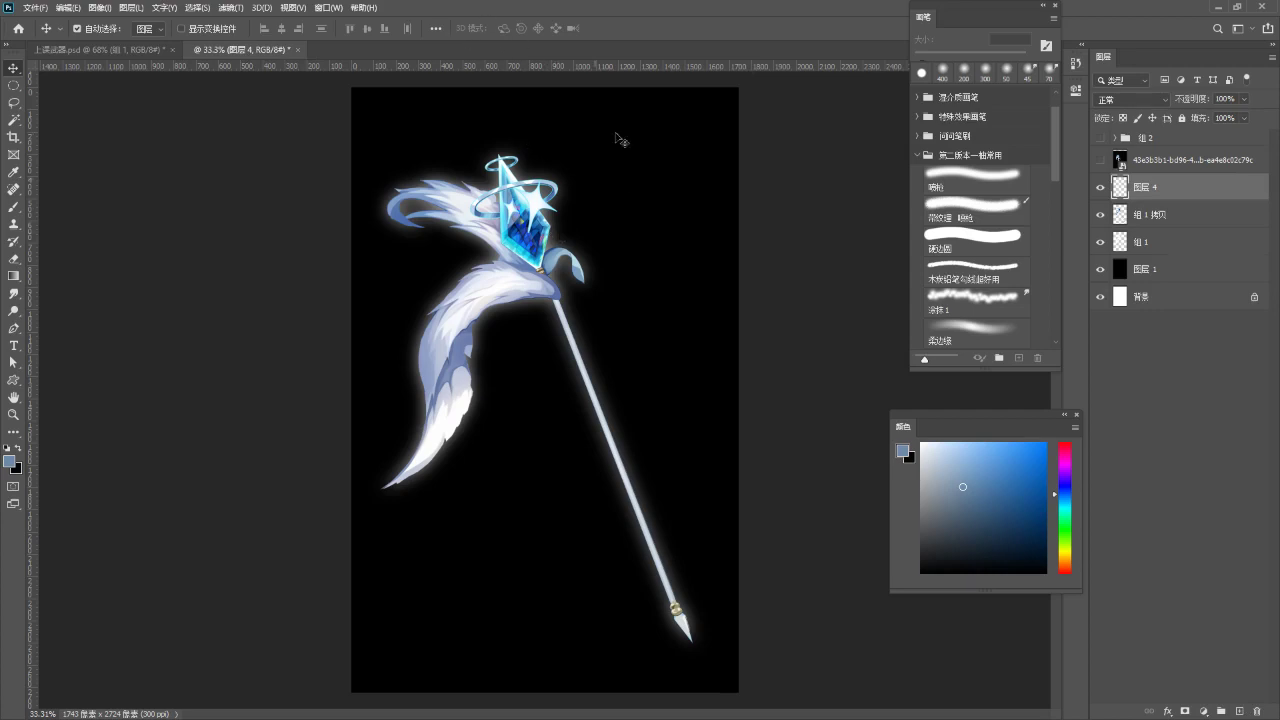
- Enable vertical paint symmetry for the Brush tool and place its axis at X 891.5 px, Y 987 px
key("b")
left_click(616, 29)
left_click(642, 81)
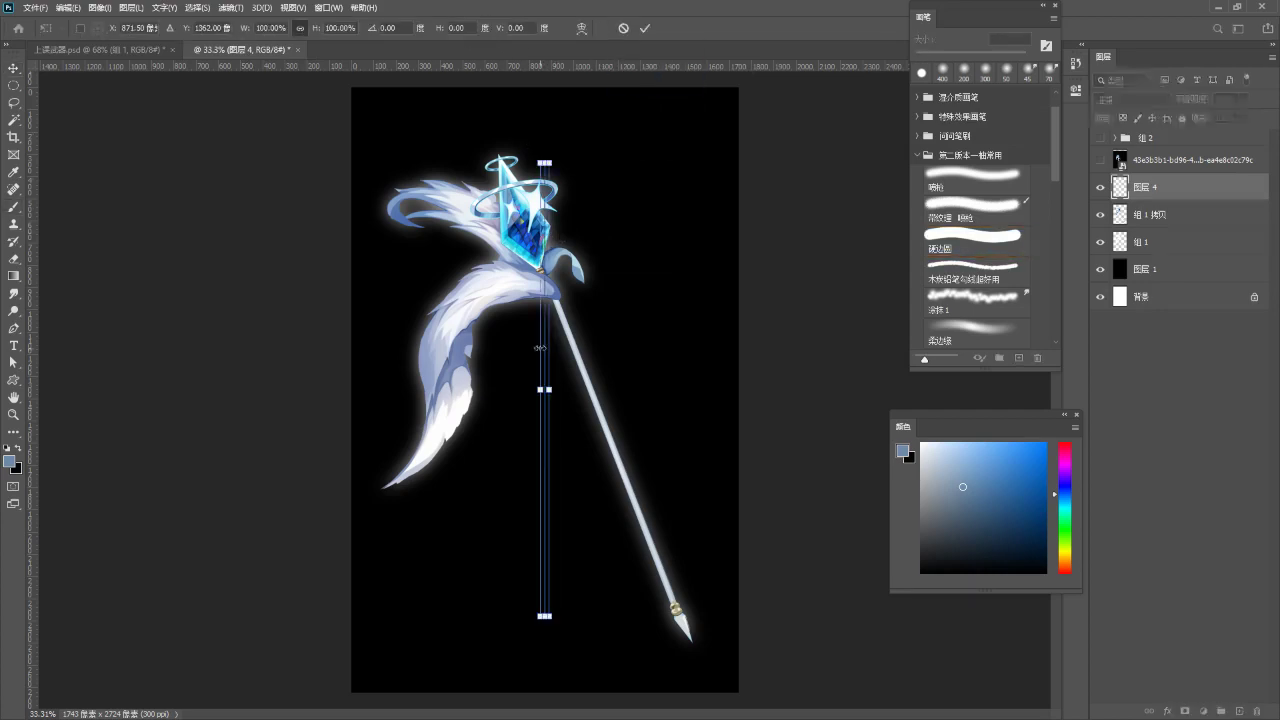
left_click_drag(557, 350, 553, 262)
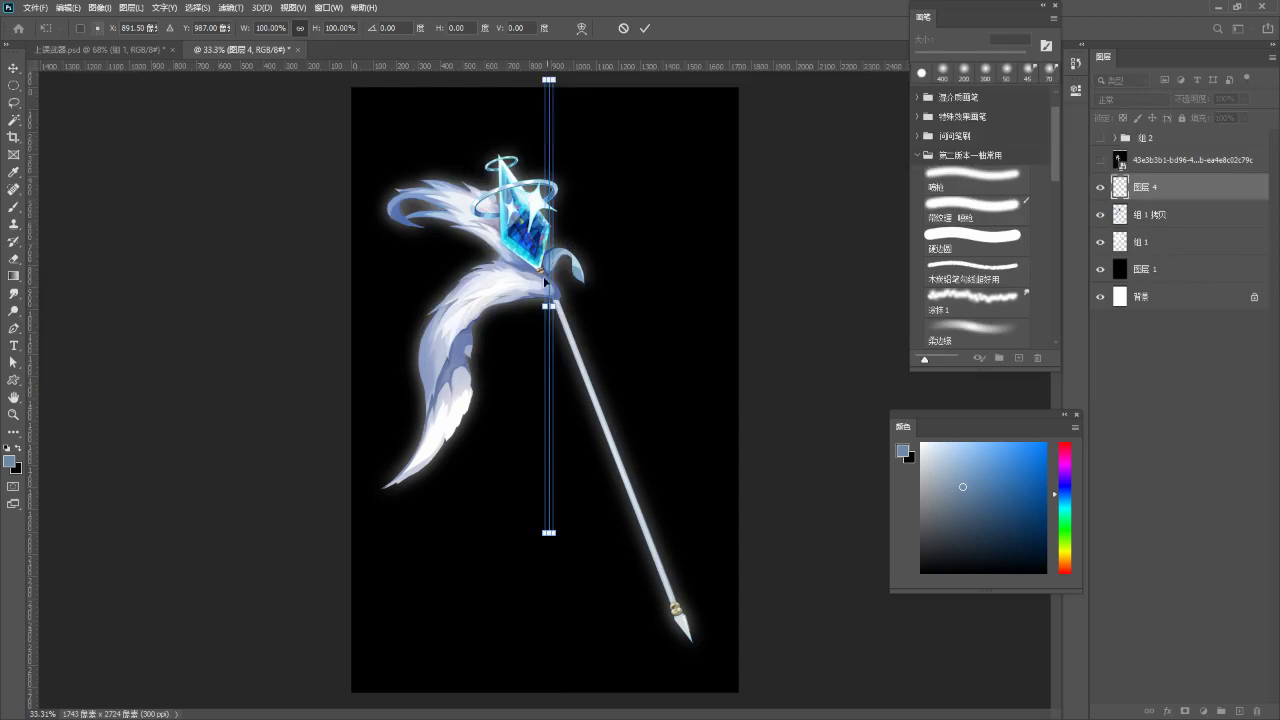
key("Return")
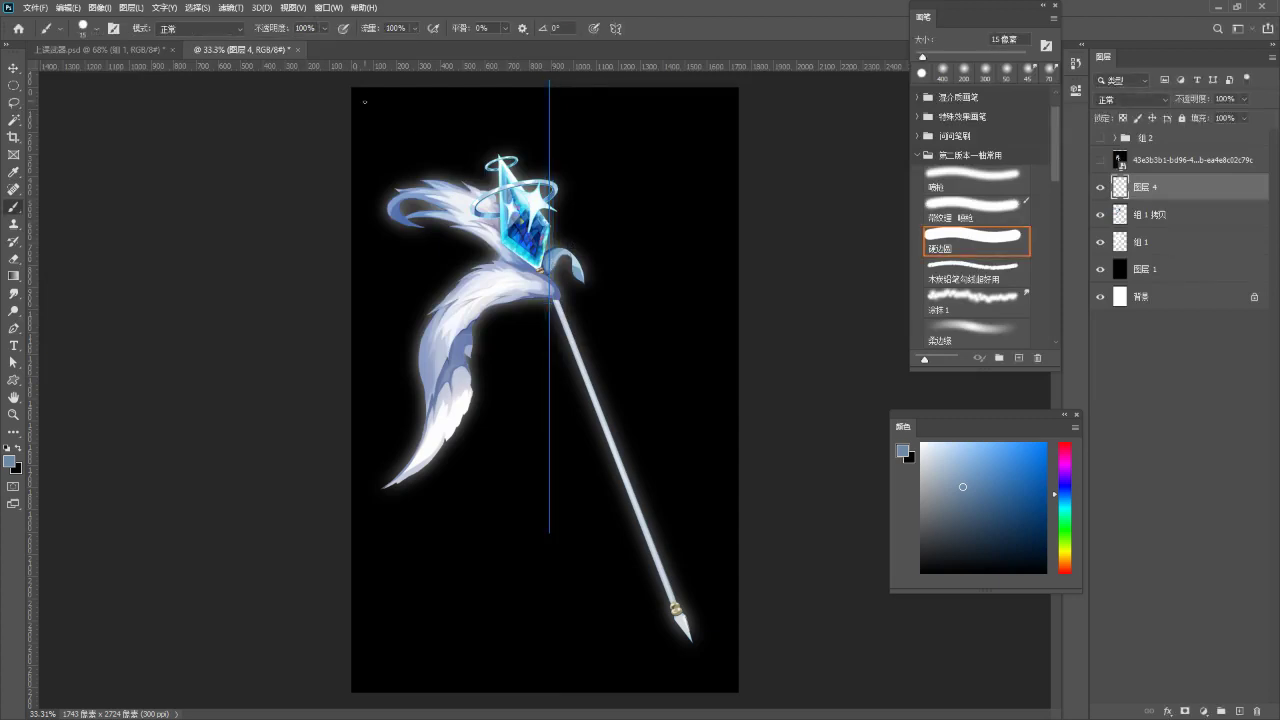
- Set up the 硬边圆 brush with white colour and a 30 px size, and review its brush settings
left_click(922, 444)
key("F5")
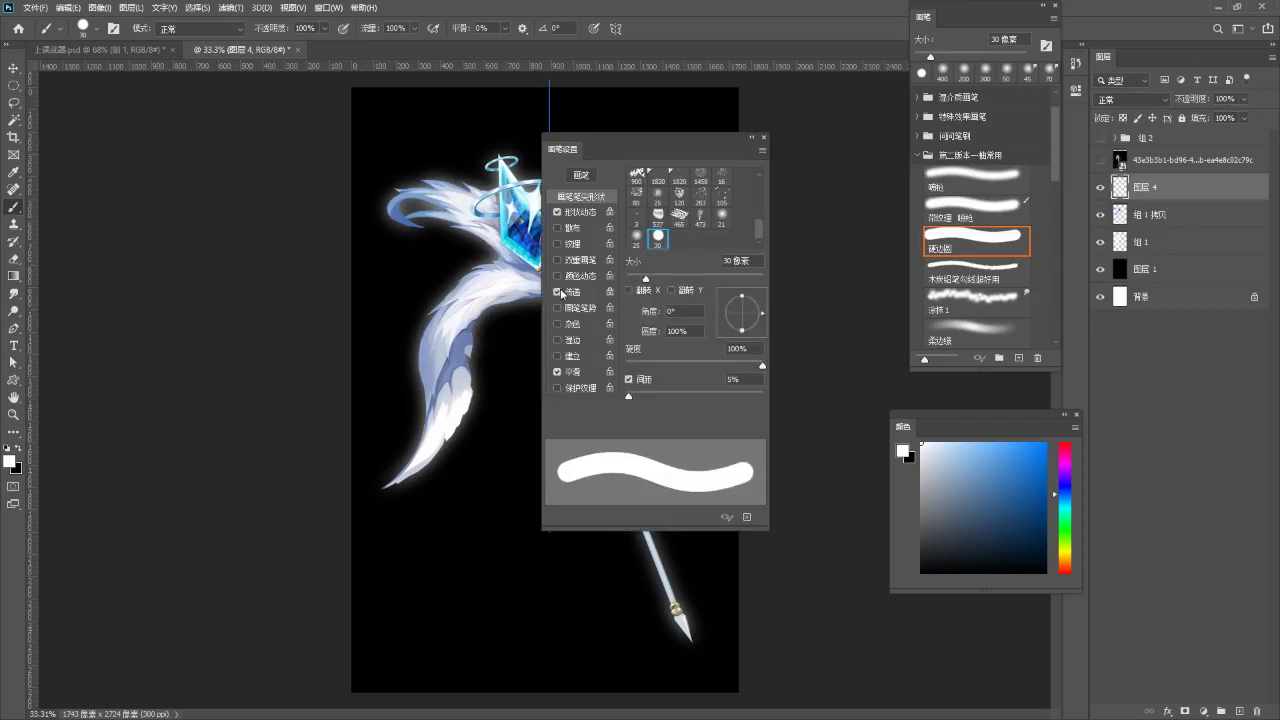
key("F5")
key("F5")
key("F5")
- Paint a white straight line along the canvas's upper edge and mirrored vertical lines down both sides of the staff
left_click_drag(367, 100, 613, 113)
key("ctrl+z")
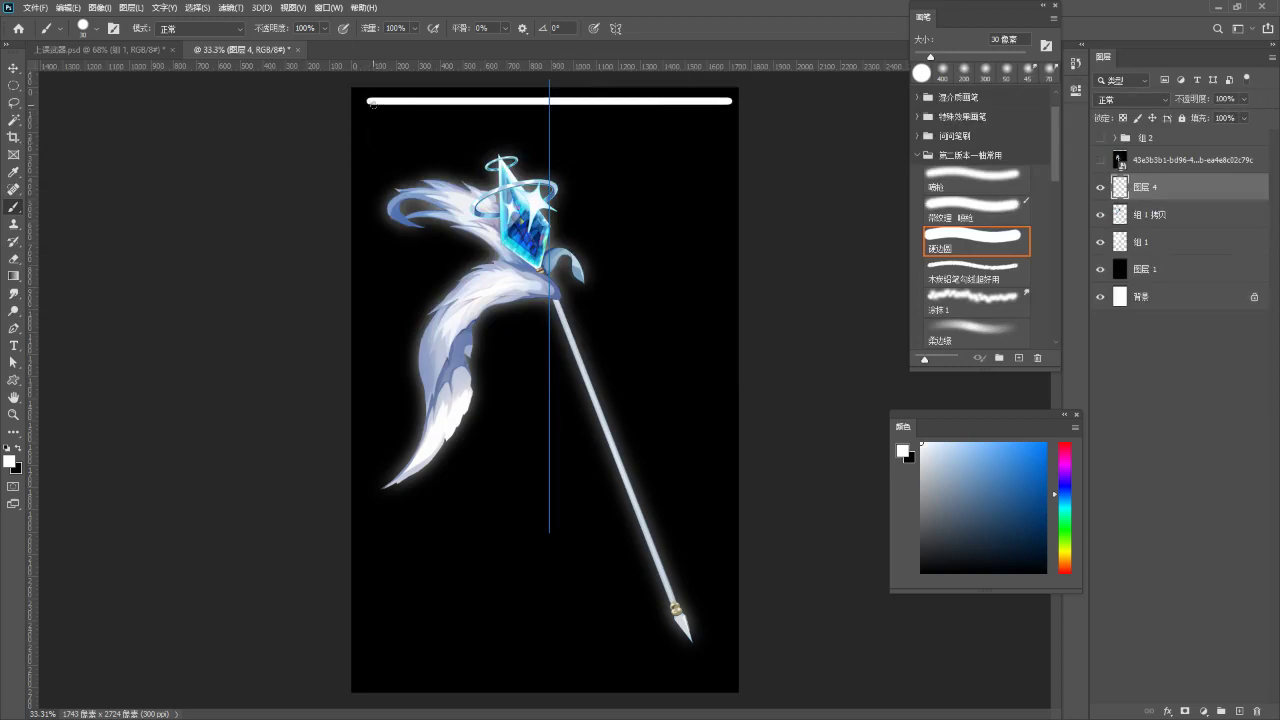
left_click_drag(370, 100, 423, 677)
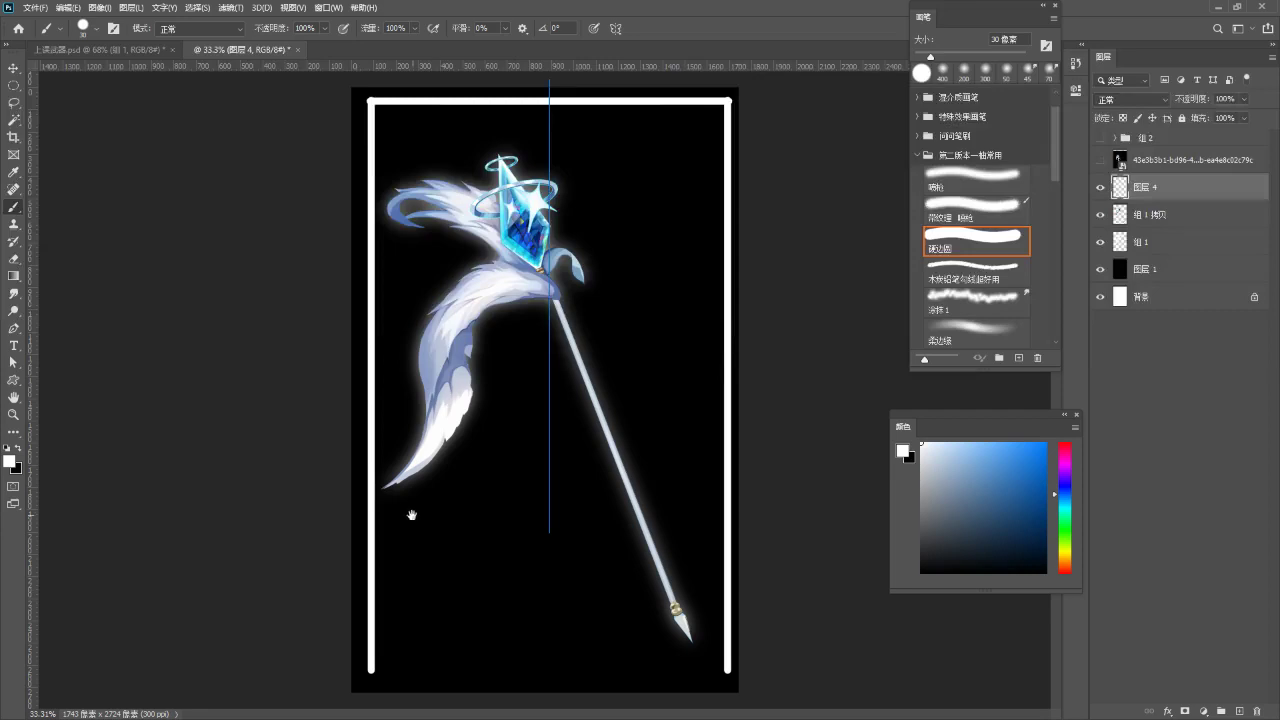
- Close the frame with a white straight line along the bottom, and set the 图层 4 layer's opacity to 33%
left_click_drag(371, 670, 549, 670)
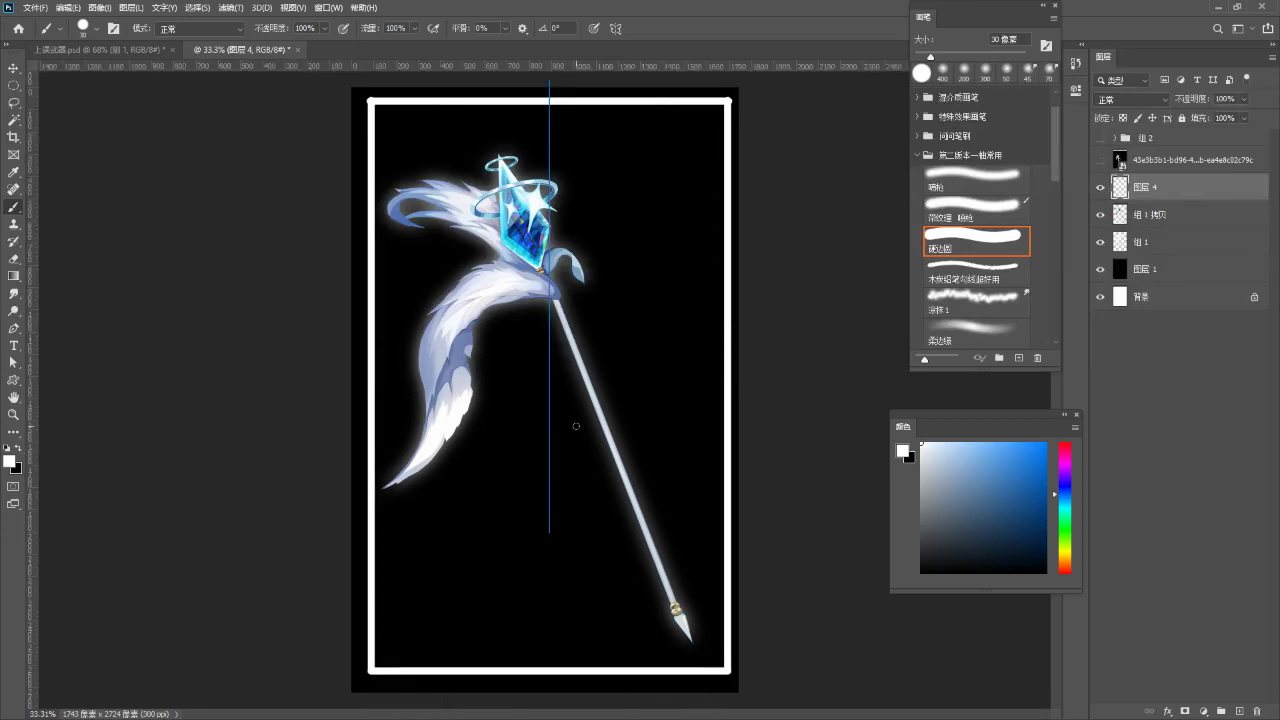
left_click_drag(1243, 99, 1202, 117)
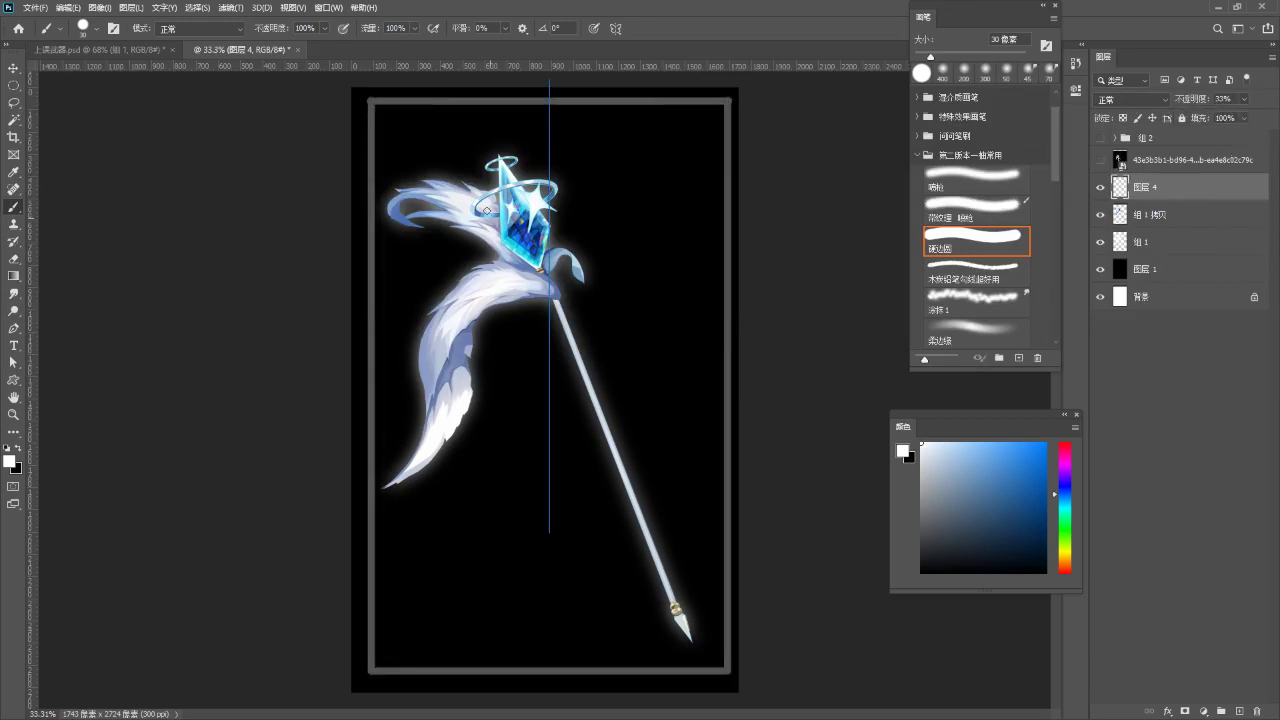
- Paint mirrored straight lines that form a small square inside each of the frame's four corners
mouse_move(395, 103)
left_mouse_down()
mouse_move(400, 119)
mouse_move(375, 123)
left_mouse_up()
key("ctrl+z")
key("ctrl+z")
left_click(375, 123, "shift")
left_click(373, 651)
left_click(392, 651, "shift")
left_click(392, 668, "shift")
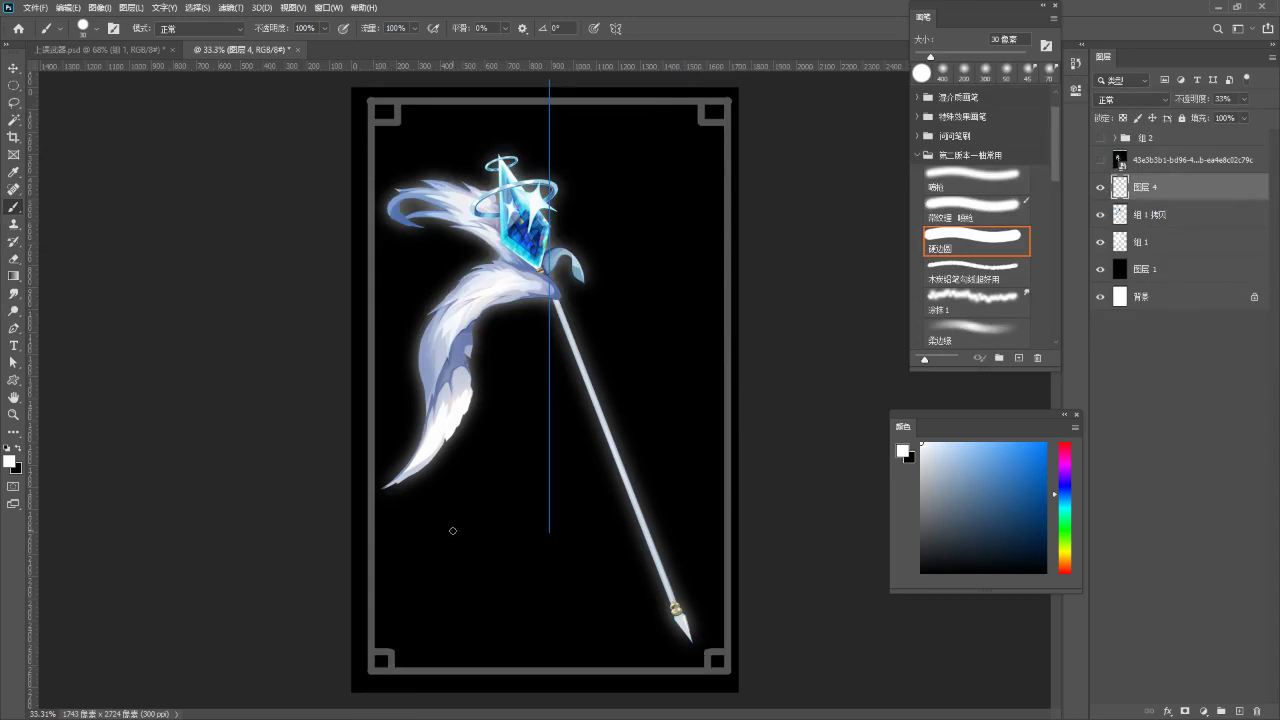
- Add a new layer above 图层 4 and turn off paint symmetry for the brush
key("ctrl+shift+n")
key("Return")
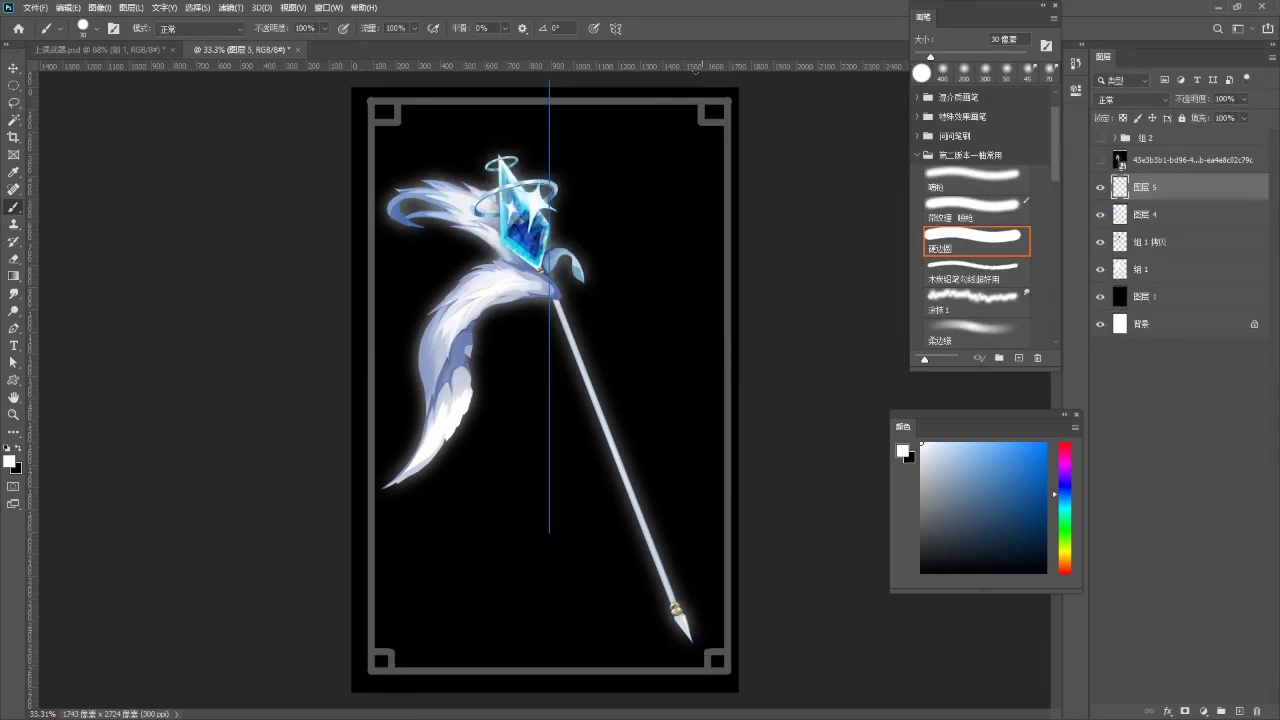
left_click(612, 30)
left_click(640, 46)
left_click_drag(655, 437, 627, 389)
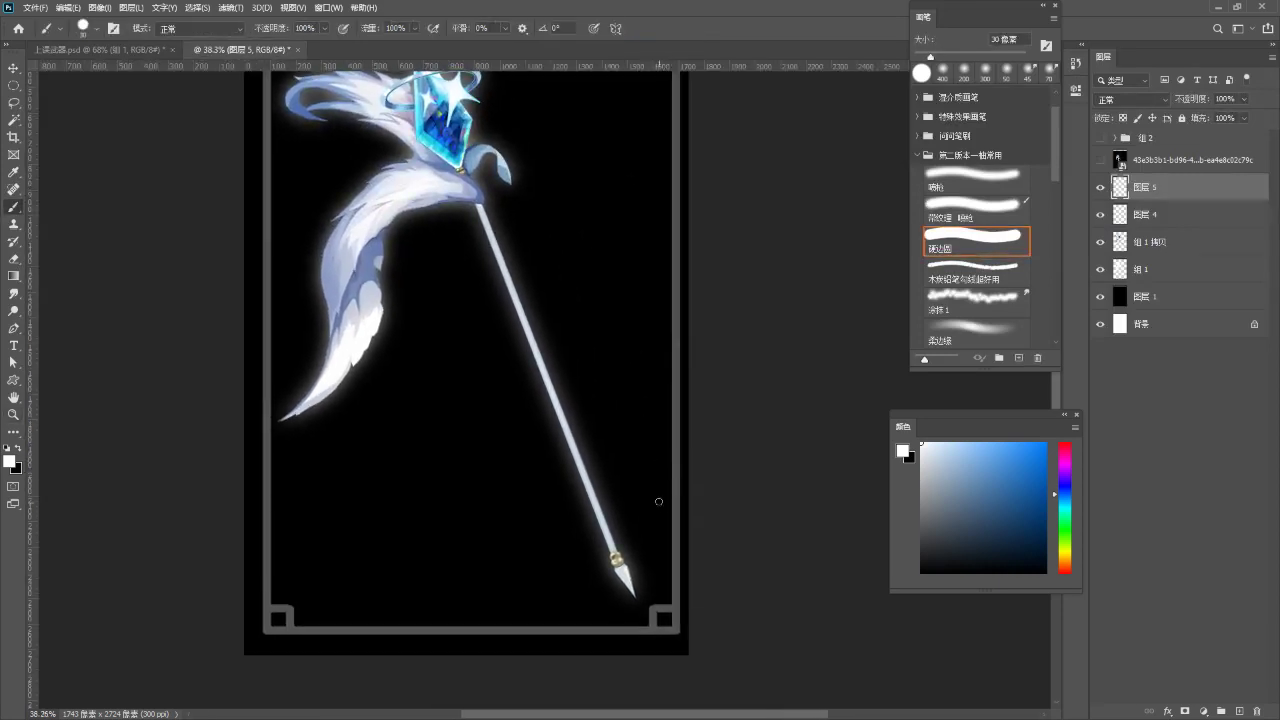
left_click_drag(632, 498, 648, 467)
key("ctrl+z")
key("ctrl+z")
- Set the 图层 5 layer's opacity to 40% and paint a small filled white square near the staff's lower end
left_click_drag(1244, 99, 1214, 116)
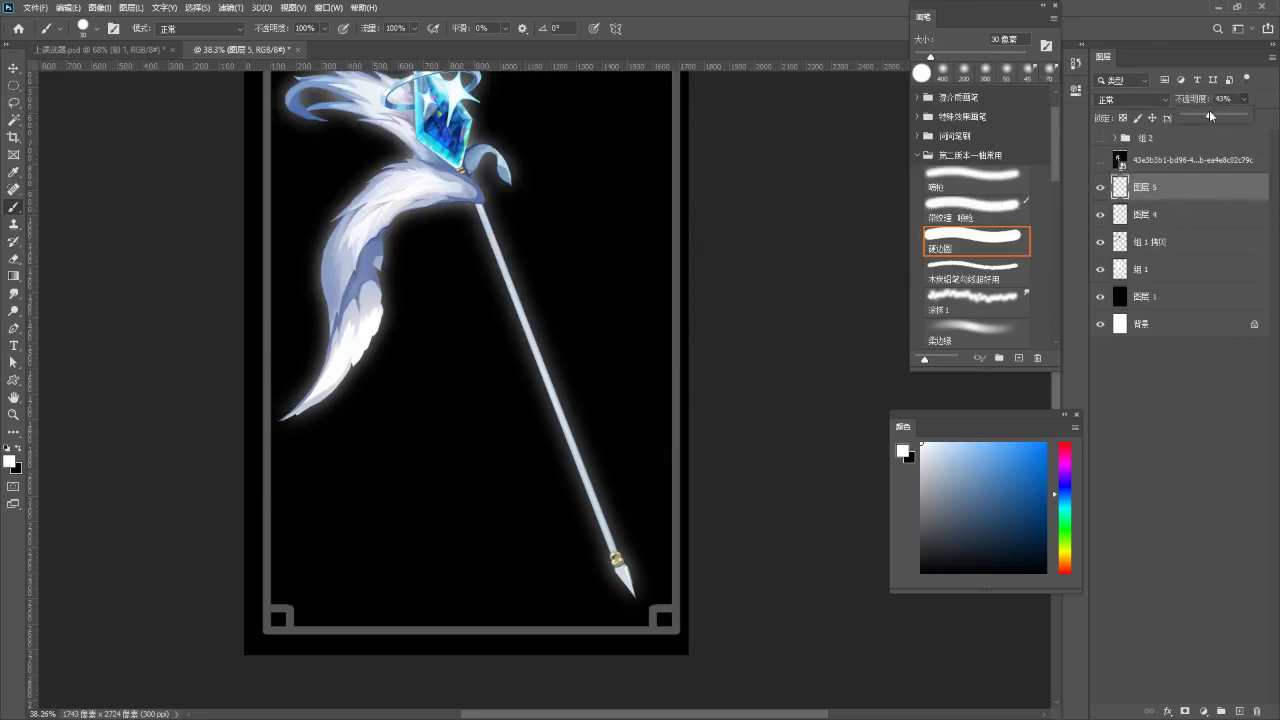
left_click(712, 389)
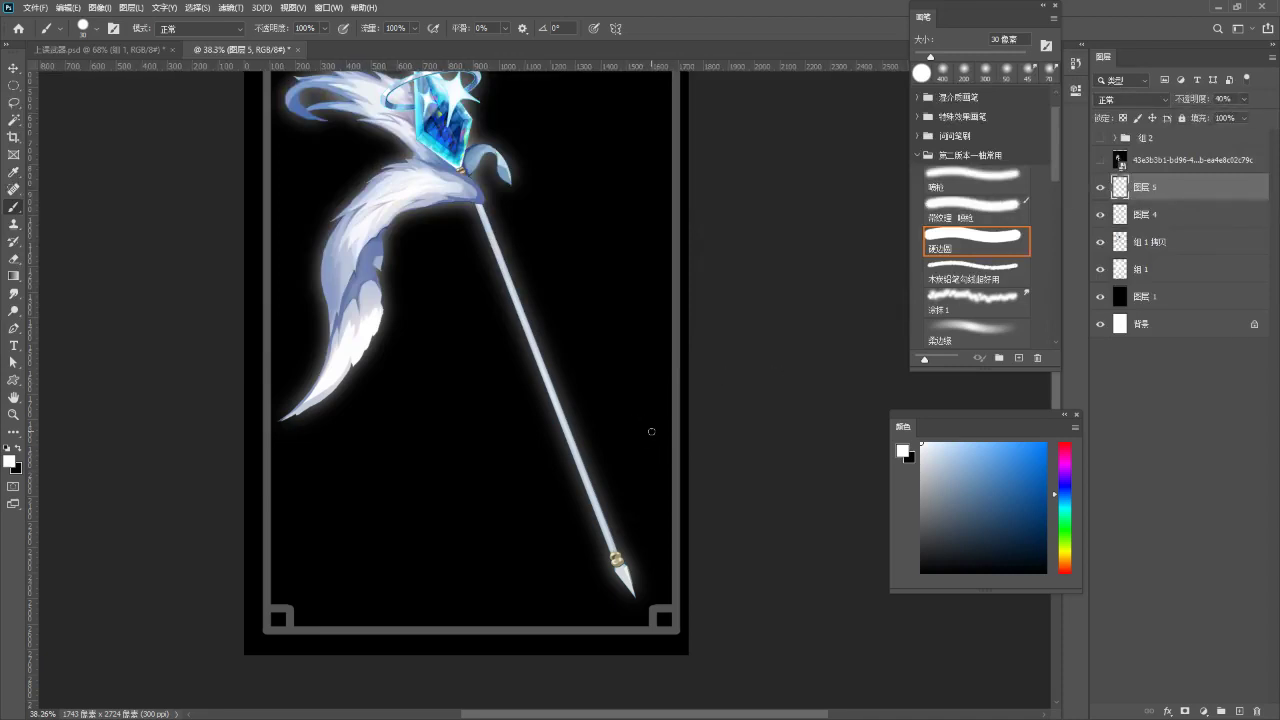
mouse_move(650, 432)
left_mouse_down()
mouse_move(635, 458)
mouse_move(632, 429)
mouse_move(655, 429)
mouse_move(657, 457)
mouse_move(627, 445)
mouse_move(628, 457)
mouse_move(652, 455)
mouse_move(633, 447)
left_mouse_up()
key("ctrl+z")
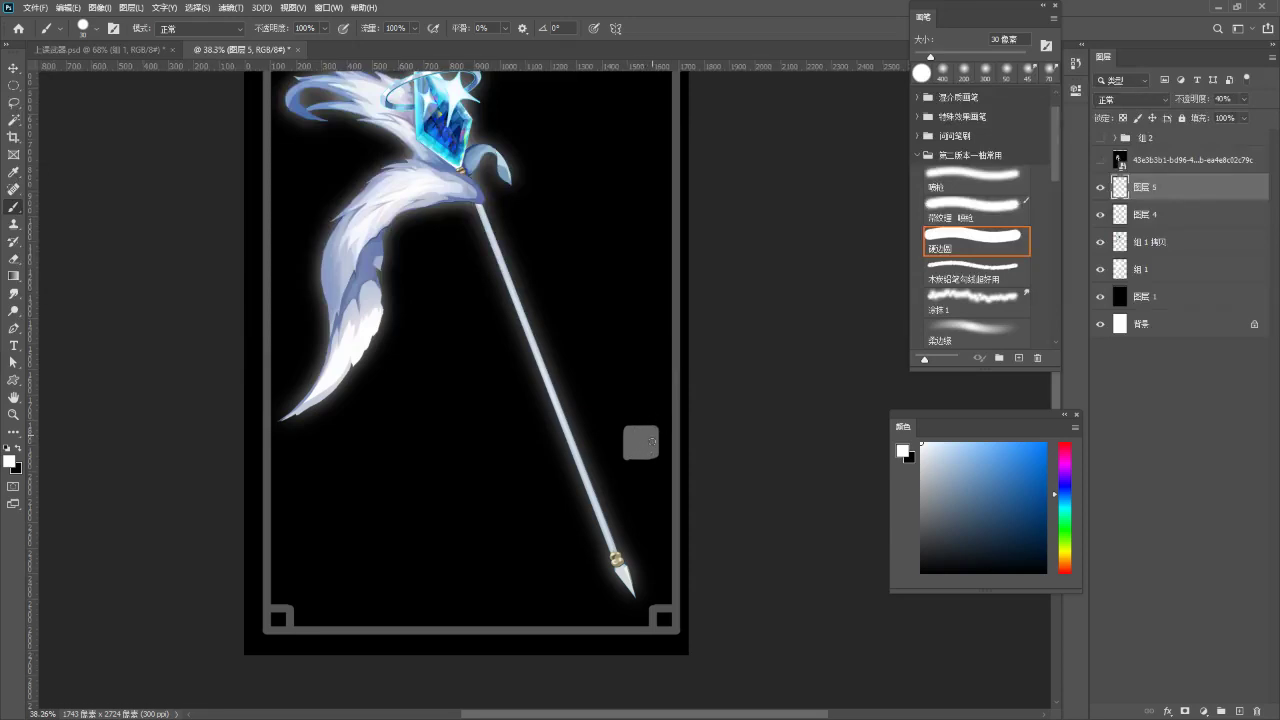
- Trim the small square's rounded edges with straight Eraser strokes to give it crisp sides and corners
key("e")
key("bracketright")
key("bracketright")
key("bracketright")
key("bracketright")
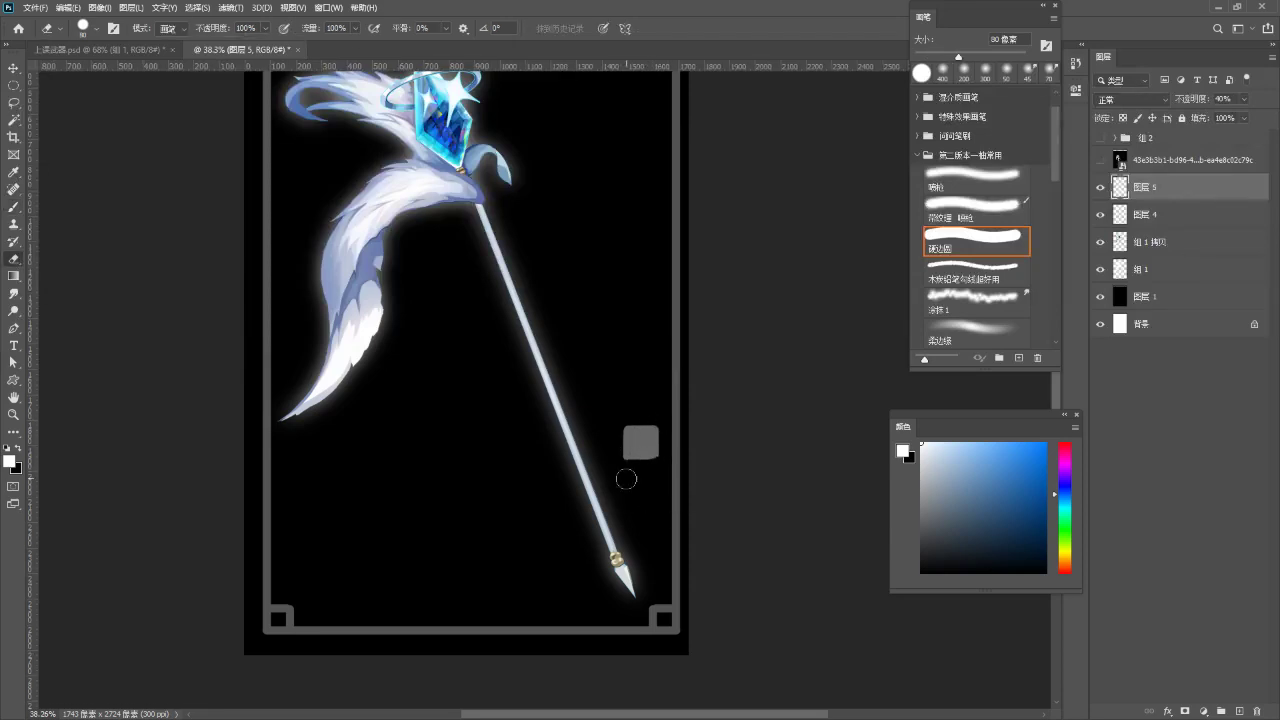
key("bracketleft")
left_click_drag(621, 466, 683, 467)
left_click_drag(621, 421, 622, 468)
left_click(618, 422)
left_click(670, 419, "shift")
left_click(620, 420, "shift")
left_click(702, 419, "shift")
left_click(667, 420)
left_click(670, 506, "shift")
key("ctrl+z")
left_click(666, 417)
left_click(667, 508, "shift")
key("ctrl")
key("shift")
- Rotate the small square with Free Transform so that it stands on its corner as a diamond
key("ctrl+t")
mouse_move(672, 416)
left_mouse_down()
mouse_move(680, 440)
mouse_move(692, 426)
left_mouse_up()
key("Return")
- Scale the diamond down slightly and position it just inside the frame's right vertical line, above the bottom corner
key("ctrl+t")
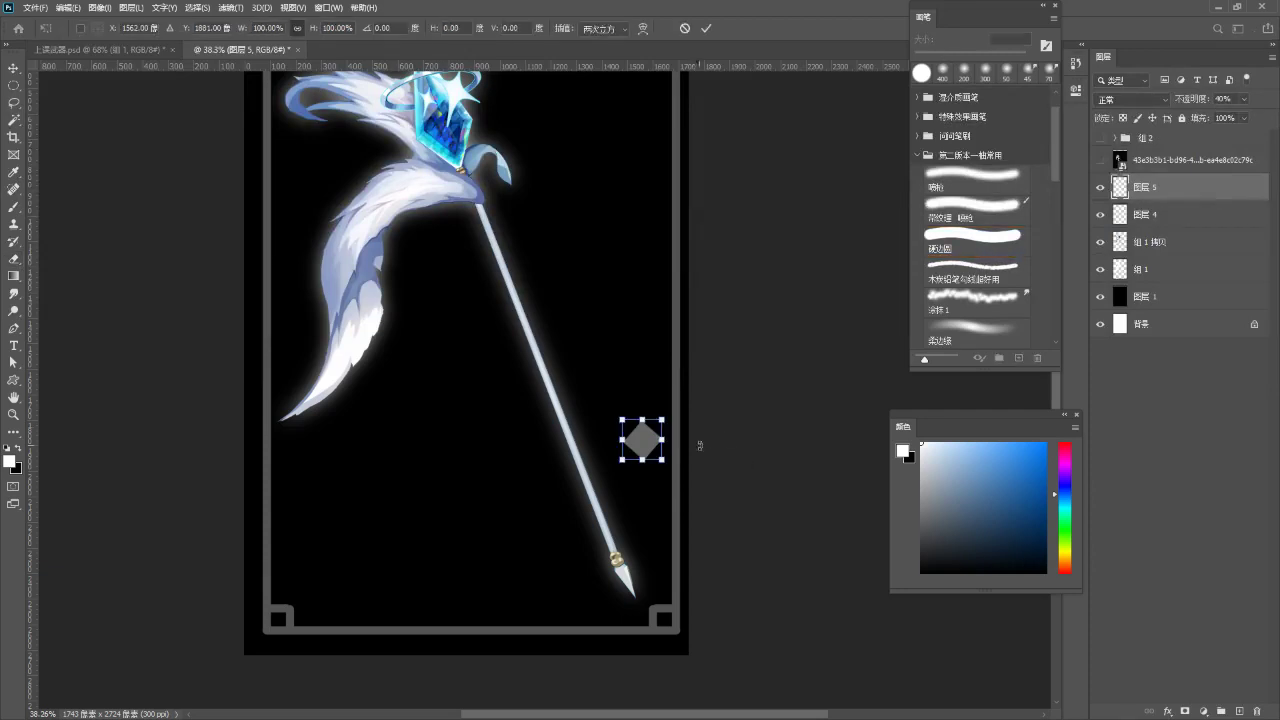
left_click_drag(678, 438, 720, 486)
key("Return")
key("z")
key("ctrl+t")
left_click_drag(649, 300, 643, 289)
key("Return")
left_click_drag(573, 440, 625, 444)
key("ctrl+t")
key("Return")
left_click_drag(580, 500, 590, 428)
- Duplicate the diamond twice and place the copies one below the other to form a vertical column of three
key("ctrl+j")
left_click_drag(630, 379, 632, 446)
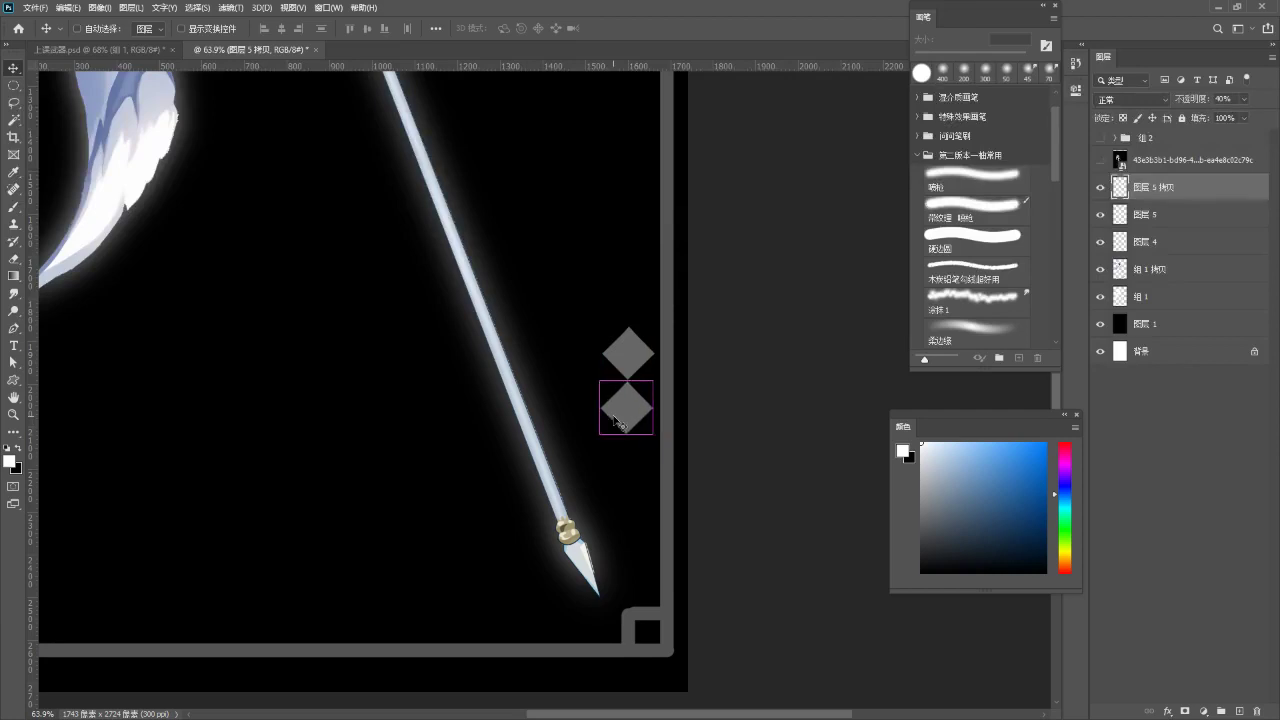
key("ctrl+j")
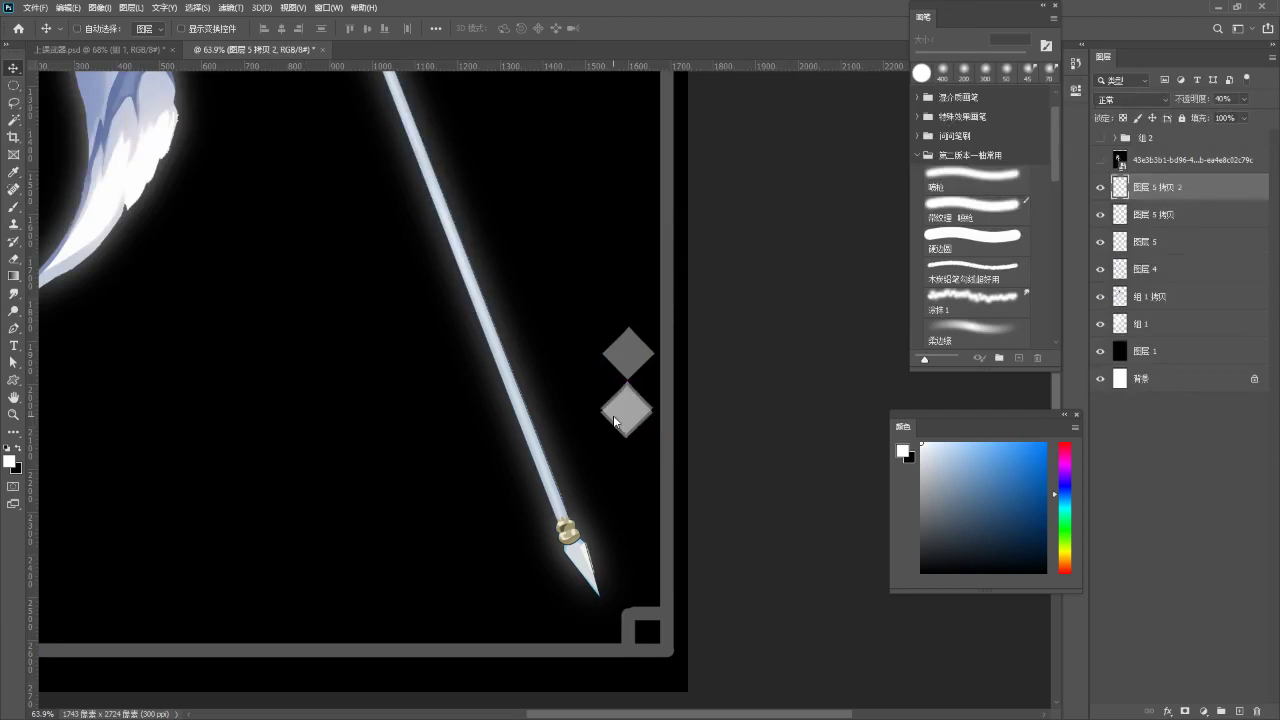
key("shift+Down")
key("shift+Down")
key("shift+Down")
key("shift+Down")
key("shift+Down")
key("shift+Down")
key("shift+Down")
key("shift+Down")
key("shift+Down")
key("shift+Down")
key("shift+Down")
key("shift+Down")
key("shift+Down")
key("ctrl+Down")
key("ctrl+Down")
key("ctrl+Up")
key("ctrl+Up")
key("ctrl+Up")
key("ctrl+Up")
key("ctrl+Up")
key("ctrl+Up")
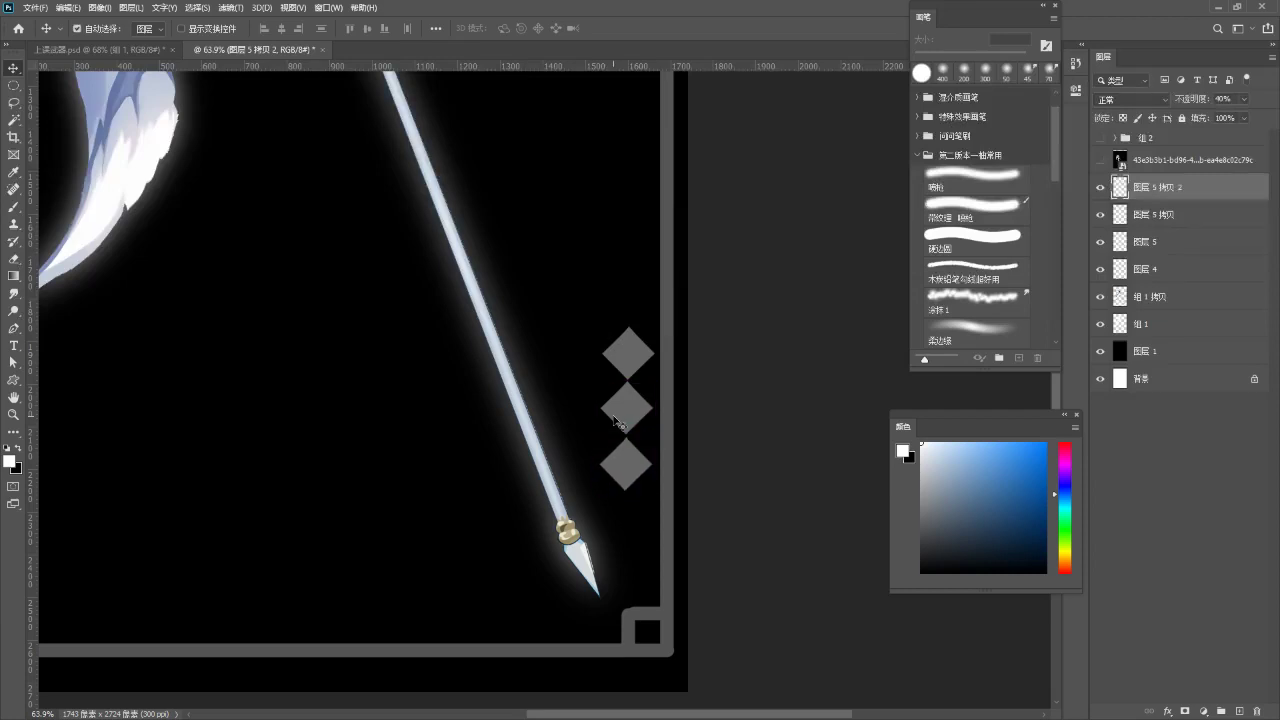
- Duplicate the lowest diamond and shift the copy down until it overlaps the original by about half
key("ctrl+j")
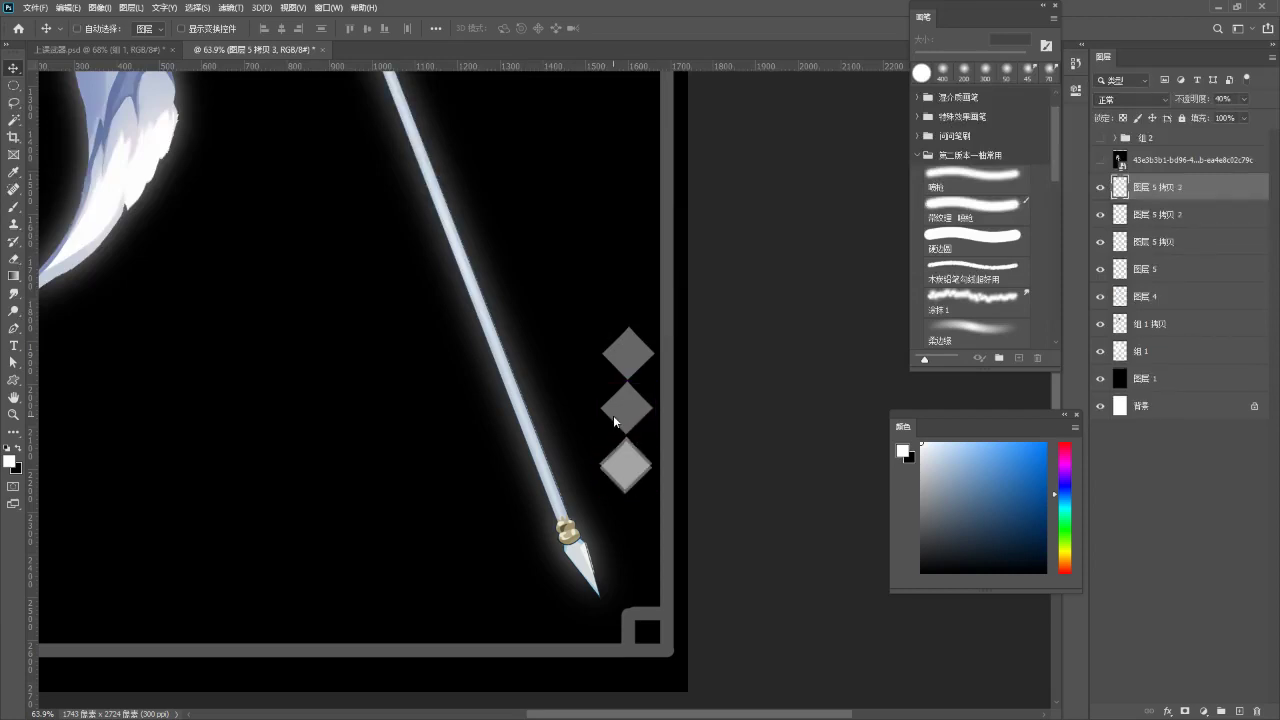
key("shift+Down")
key("shift+Down")
key("shift+Down")
key("shift+Down")
key("shift+Down")
key("shift+Down")
key("shift+Down")
key("shift+Down")
key("ctrl+Up")
key("ctrl+Up")
key("ctrl+Up")
key("ctrl+Up")
key("ctrl+Up")
key("ctrl+Up")
key("ctrl+Up")
key("ctrl+Up")
key("ctrl+Up")
key("ctrl+Up")
key("ctrl+Up")
key("ctrl+Up")
key("ctrl+Up")
key("ctrl+Up")
key("ctrl+Up")
key("ctrl+Up")
key("ctrl+Up")
key("ctrl+Up")
key("ctrl+Up")
key("ctrl+Up")
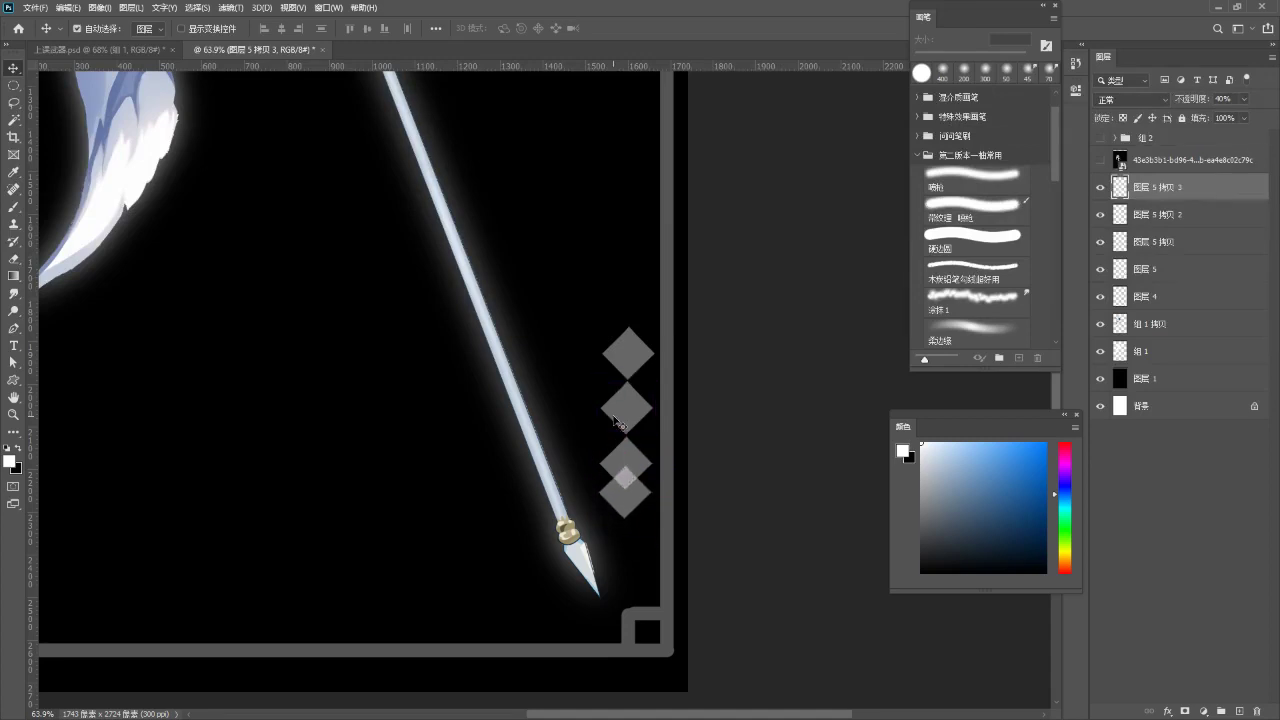
- Move the second diamond straight down until it overlaps the upper half of the third diamond
left_click(638, 414)
key("Down")
key("Down")
key("Down")
key("Down")
key("Down")
key("Down")
key("Down")
key("Down")
key("Down")
key("Down")
key("Down")
key("Down")
key("Down")
key("Down")
key("Down")
key("Down")
key("Down")
key("Down")
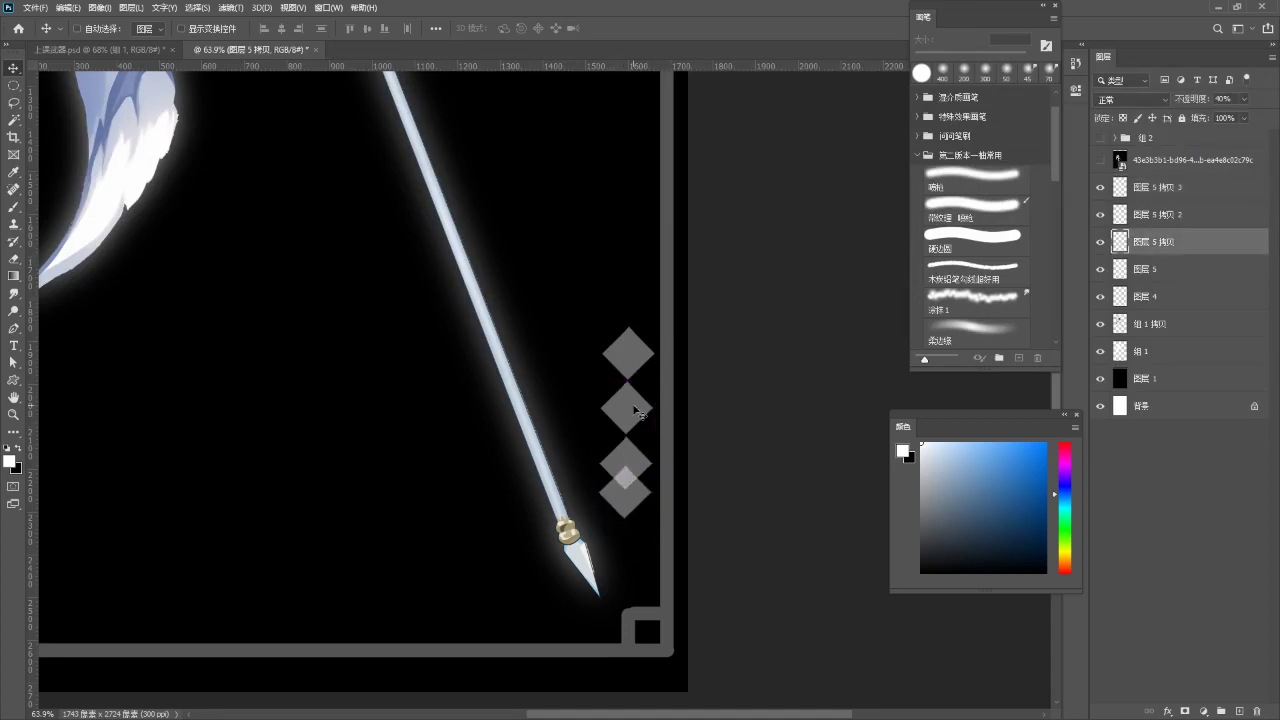
key("Down")
key("Down")
key("Down")
key("Down")
key("Down")
key("Down")
key("Down")
key("Down")
key("Down")
key("Down")
key("Down")
key("Down")
key("Down")
key("Down")
key("Down")
key("Down")
key("Down")
key("Down")
key("Down")
key("Down")
key("Down")
key("Down")
key("Down")
key("Down")
key("Down")
key("shift+Up")
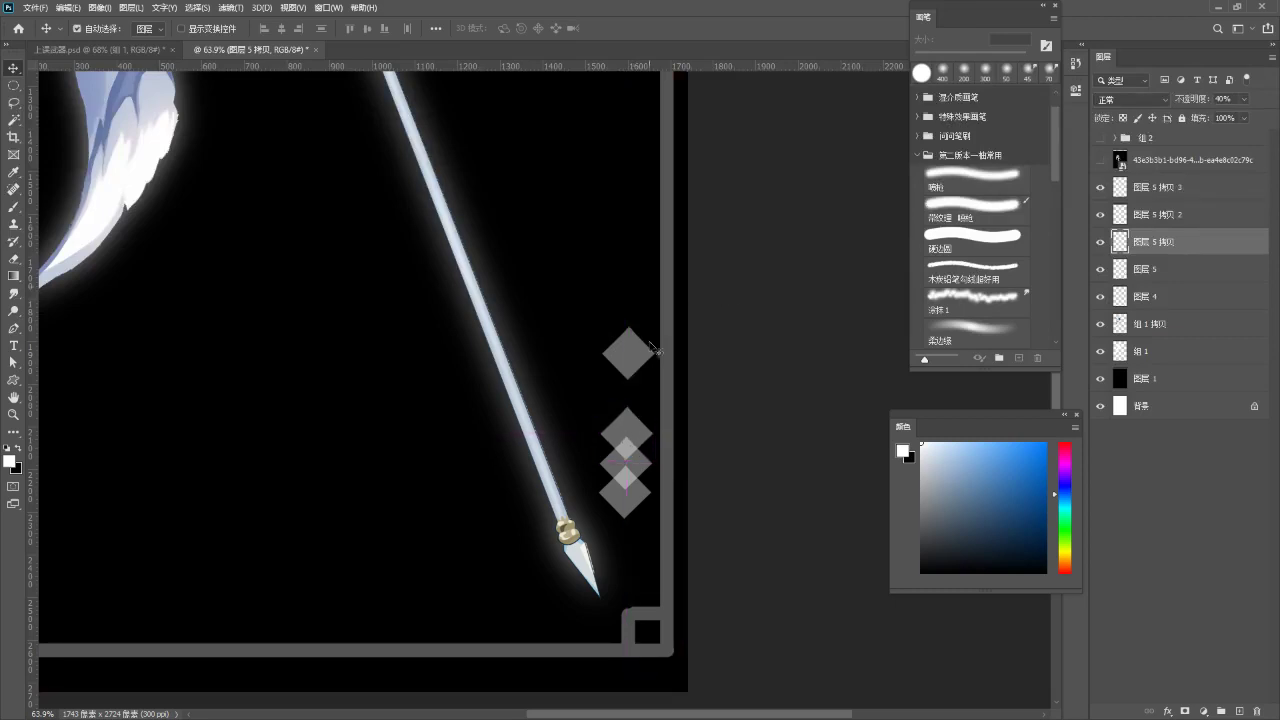
- Move the topmost diamond straight down until it overlaps the upper half of the diamond below it
left_click(624, 365, "ctrl")
key("Down")
key("Down")
key("Down")
key("Down")
key("Down")
key("Down")
key("Down")
key("Down")
key("Down")
key("Down")
key("Down")
key("Down")
key("Down")
key("Down")
key("Down")
key("Down")
key("Down")
key("Down")
key("Down")
key("Down")
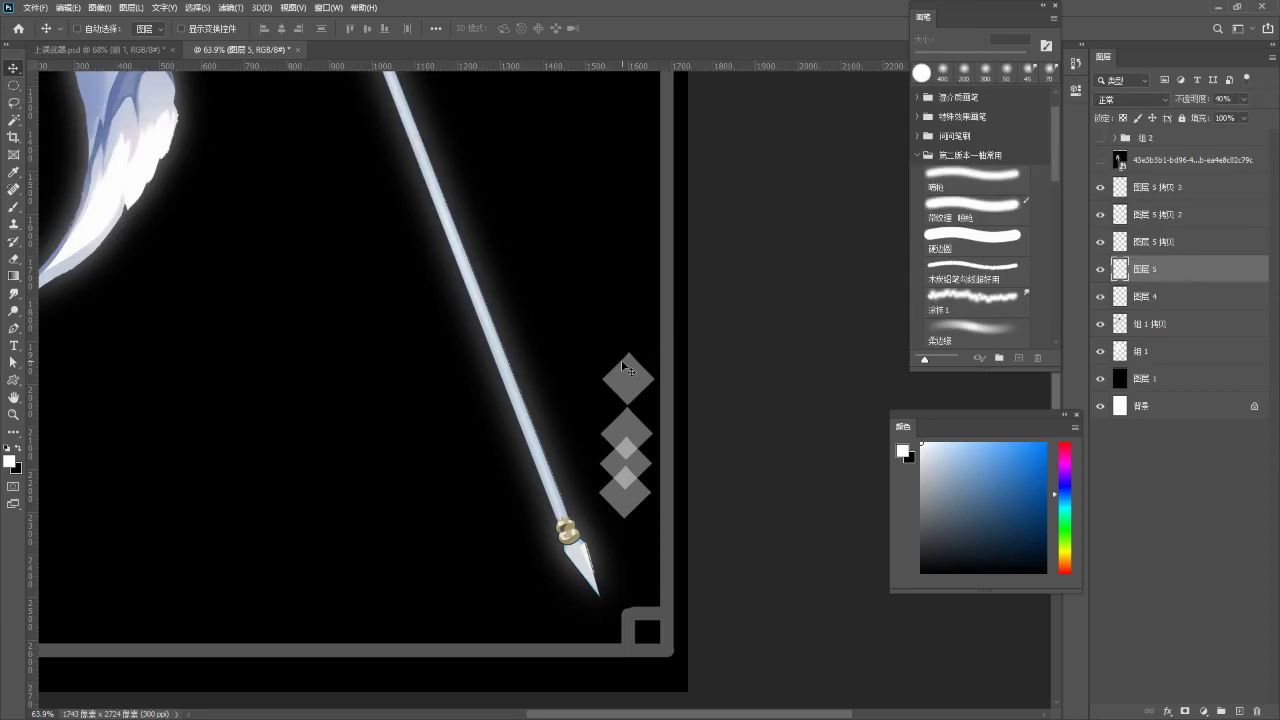
key("Down")
key("Down")
key("Down")
key("Down")
key("Down")
key("Down")
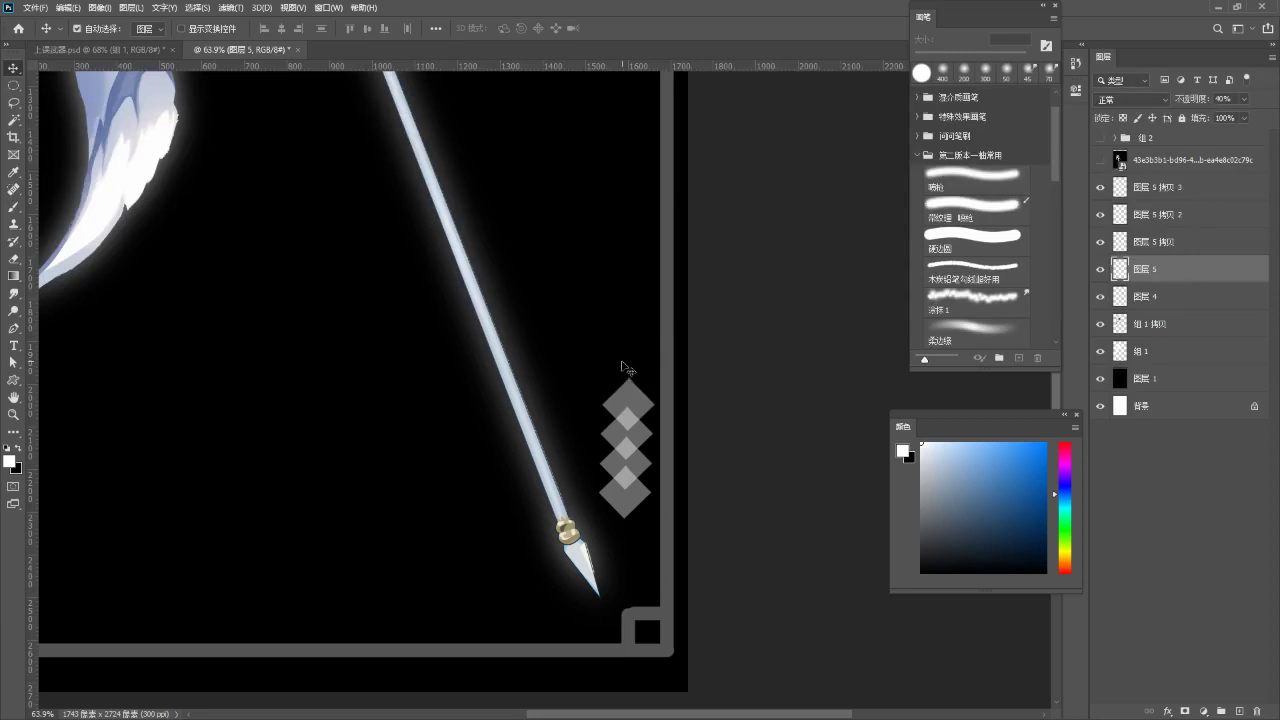
- Lower the opacity of all four diamond layers together to 17%
key("z")
left_click_drag(594, 463, 496, 532)
left_click_drag(598, 510, 680, 506)
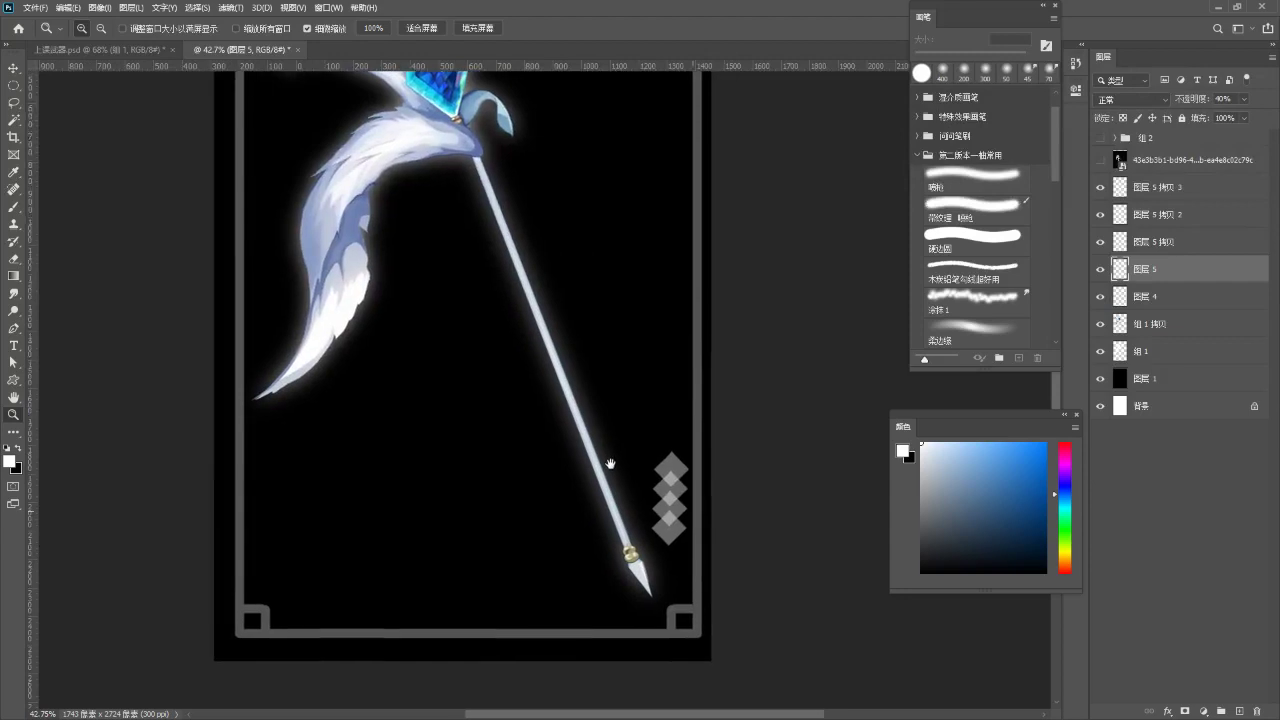
left_click(1164, 200, "shift")
left_click(1244, 99)
left_click_drag(1215, 115, 1219, 115)
left_click(712, 436)
- Group the four diamonds, duplicate the group and place the copy just inside the frame's upper-left corner
mouse_move(722, 463)
left_mouse_down()
mouse_move(684, 472)
mouse_move(664, 510)
mouse_move(706, 458)
left_mouse_up()
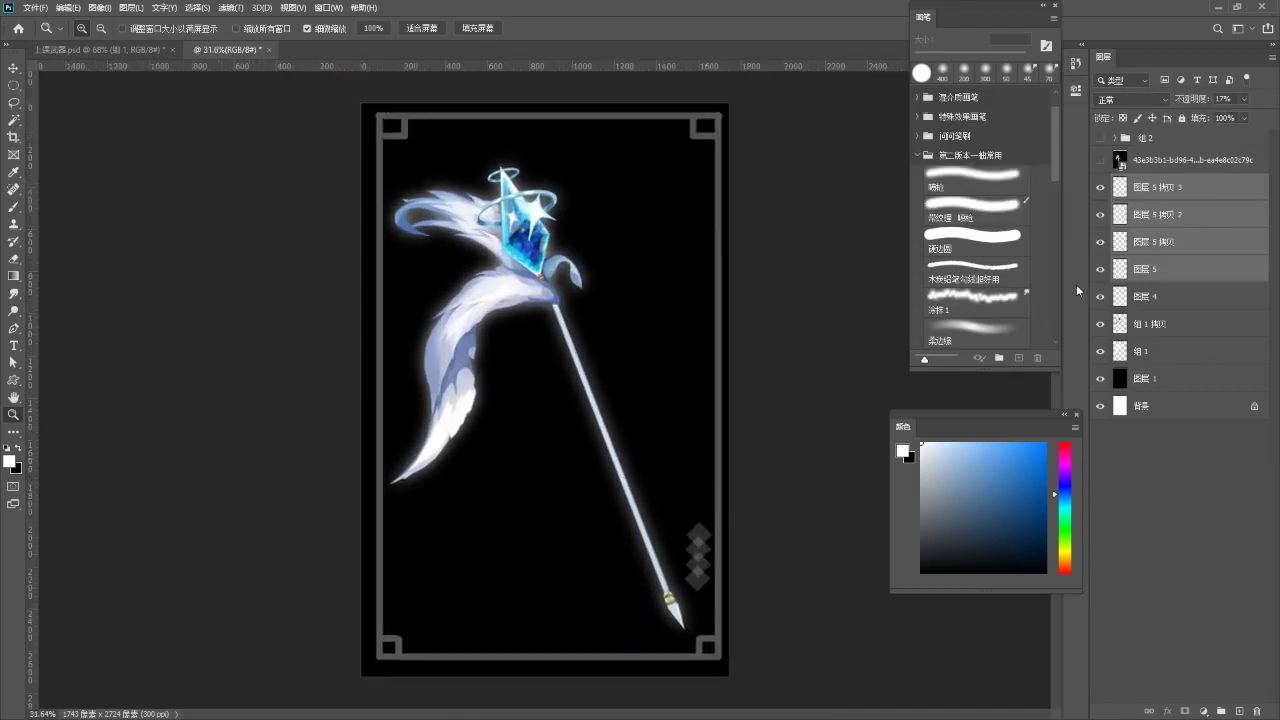
key("ctrl+g")
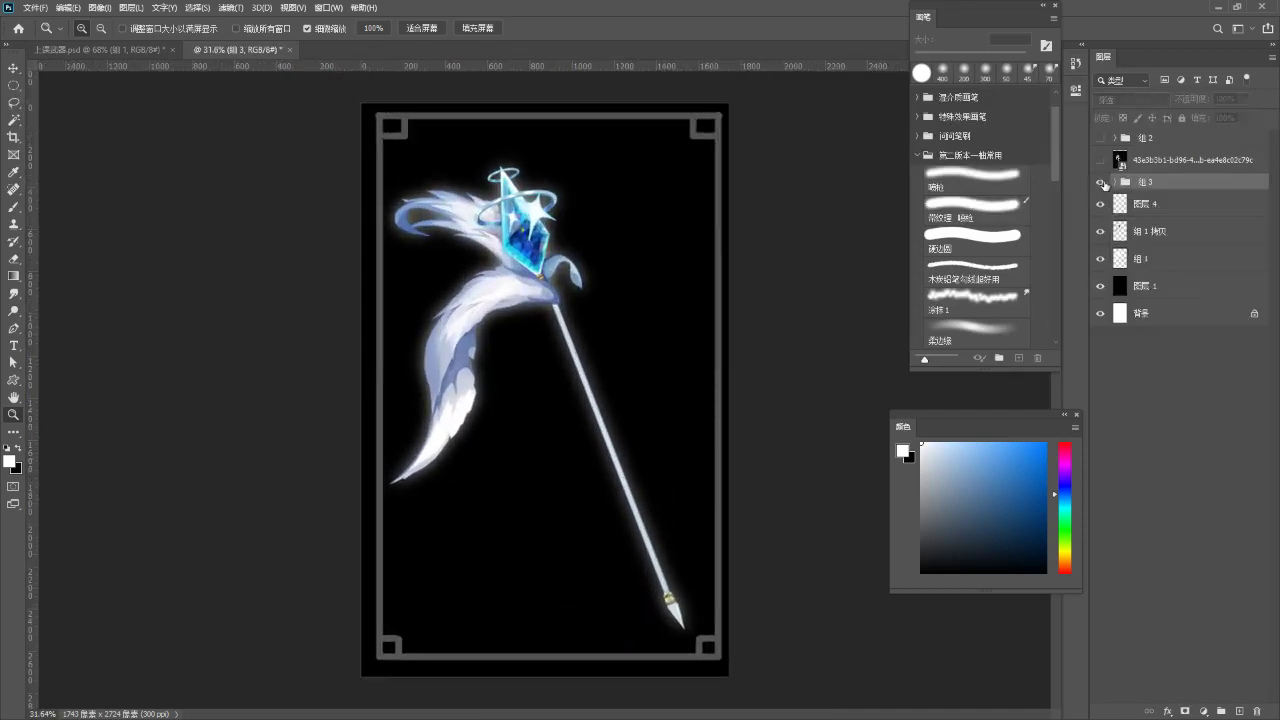
key("ctrl+j")
key("ctrl+t")
left_click_drag(702, 580, 416, 183)
key("Return")
- Sketch two rough white rings, one inside the other, around the middle of the staff on a new layer
key("z")
left_click_drag(587, 411, 625, 436)
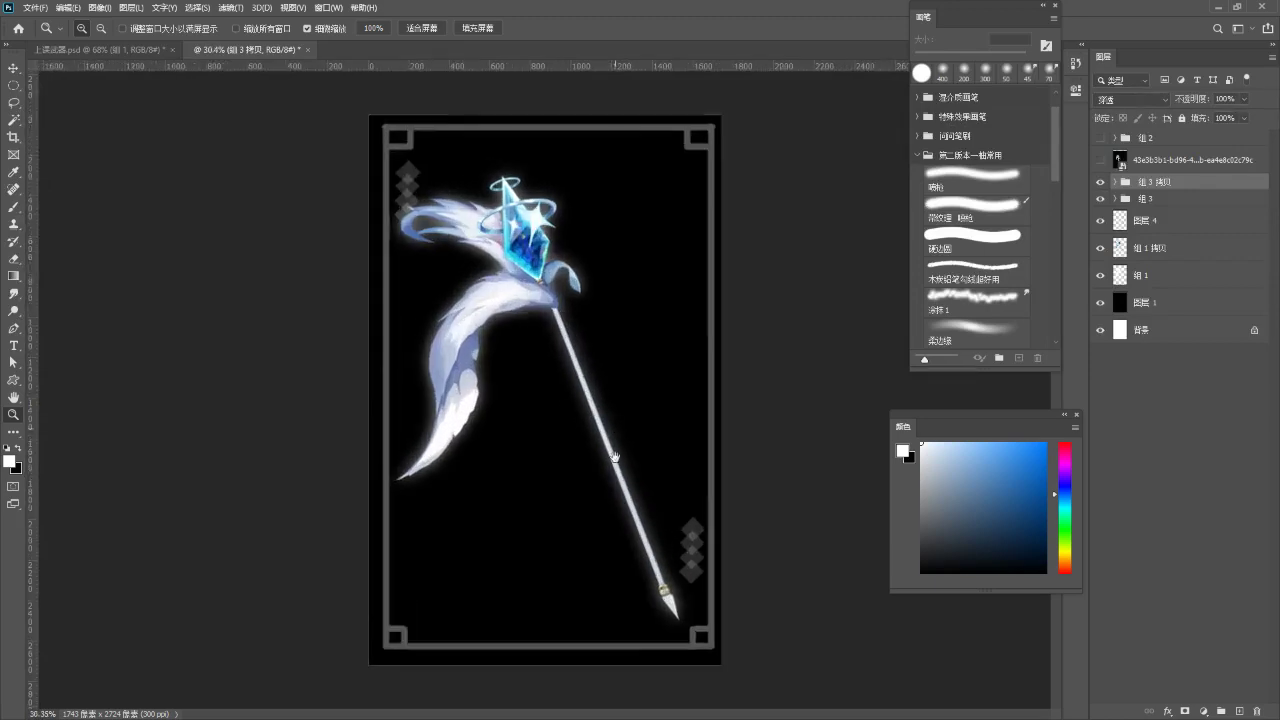
key("b")
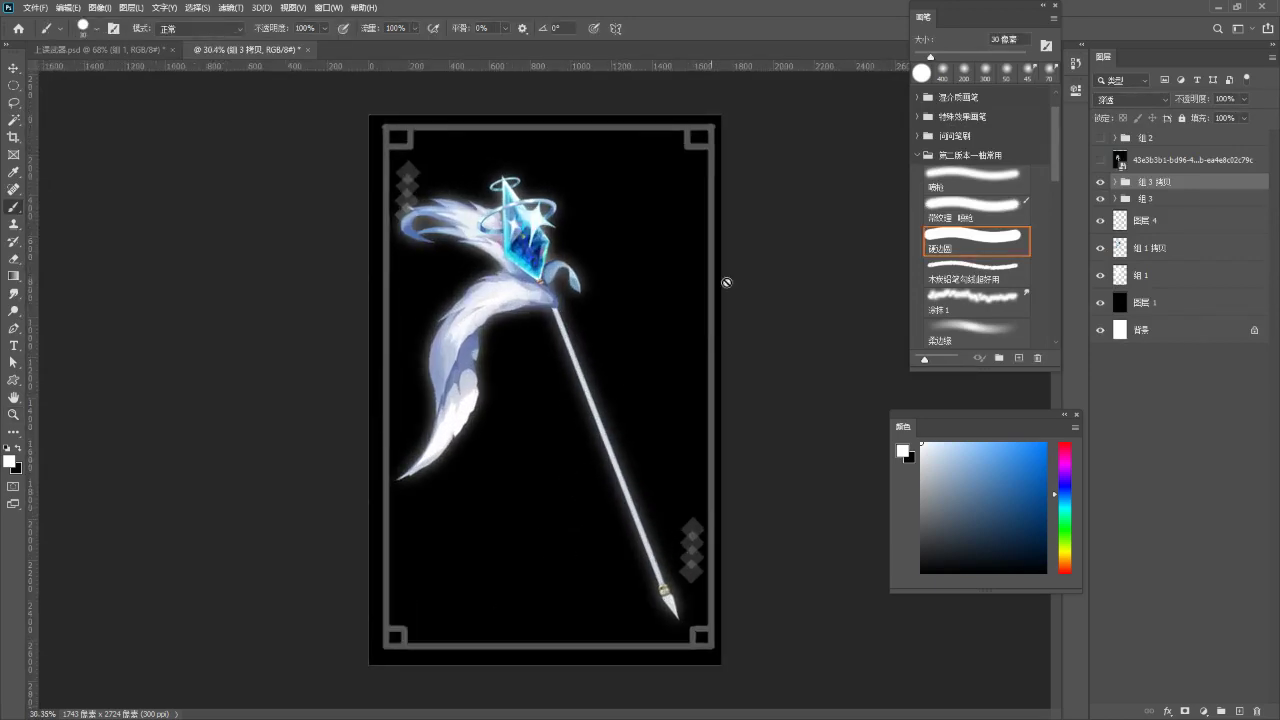
key("ctrl+shift+n")
key("Return")
mouse_move(490, 250)
left_mouse_down()
mouse_move(415, 340)
mouse_move(620, 547)
mouse_move(684, 352)
left_mouse_up()
mouse_move(686, 423)
left_mouse_down()
mouse_move(638, 523)
mouse_move(569, 536)
left_mouse_up()
left_click_drag(571, 536, 693, 459)
left_click_drag(688, 358, 642, 524)
mouse_move(486, 264)
left_mouse_down()
mouse_move(640, 360)
mouse_move(428, 466)
mouse_move(416, 448)
left_mouse_up()
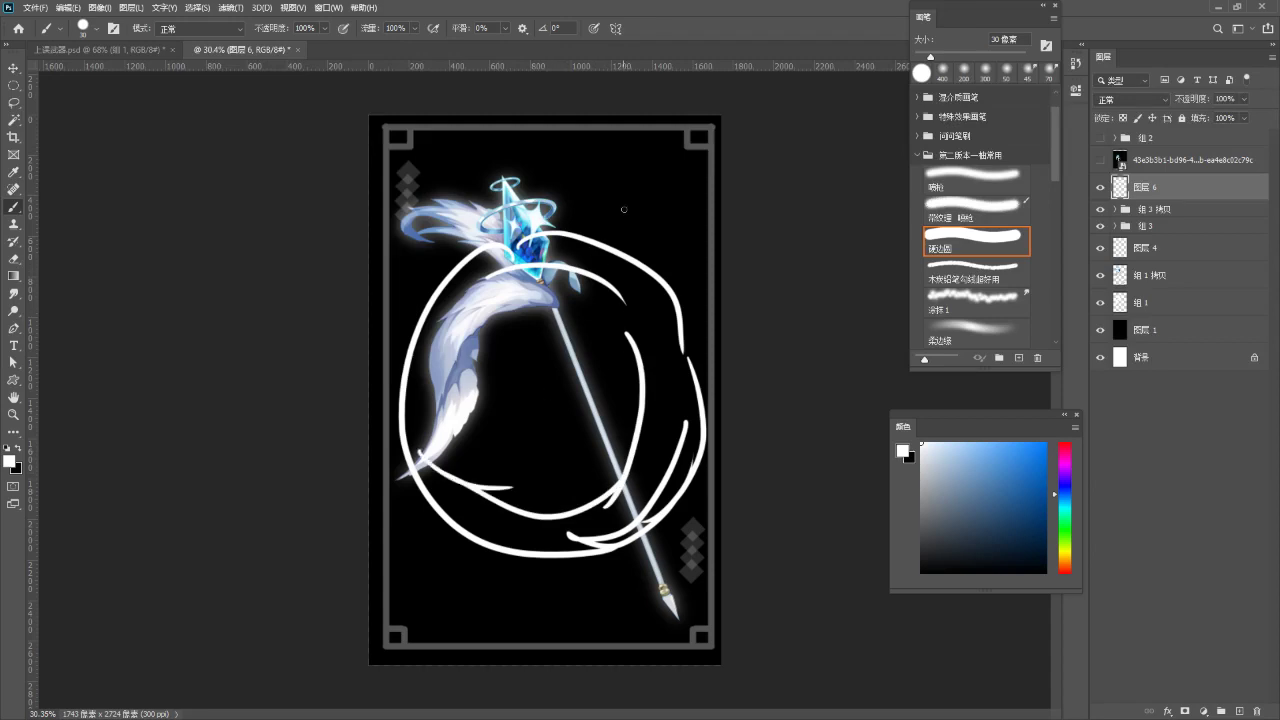
- Add rough arrow strokes around the sketched rings, and clear the whole sketch from the layer
left_click_drag(634, 178, 600, 278)
left_click_drag(590, 250, 602, 280)
left_click_drag(628, 234, 604, 272)
left_click_drag(450, 282, 512, 376)
left_click_drag(508, 306, 512, 376)
left_click_drag(462, 530, 498, 468)
mouse_move(478, 446)
left_mouse_down()
mouse_move(512, 462)
mouse_move(508, 495)
left_mouse_up()
left_click_drag(631, 573, 600, 458)
mouse_move(584, 504)
left_mouse_down()
mouse_move(630, 477)
mouse_move(696, 492)
mouse_move(643, 412)
left_mouse_up()
mouse_move(640, 438)
left_mouse_down()
mouse_move(642, 411)
mouse_move(684, 418)
left_mouse_up()
left_click_drag(534, 267, 485, 478)
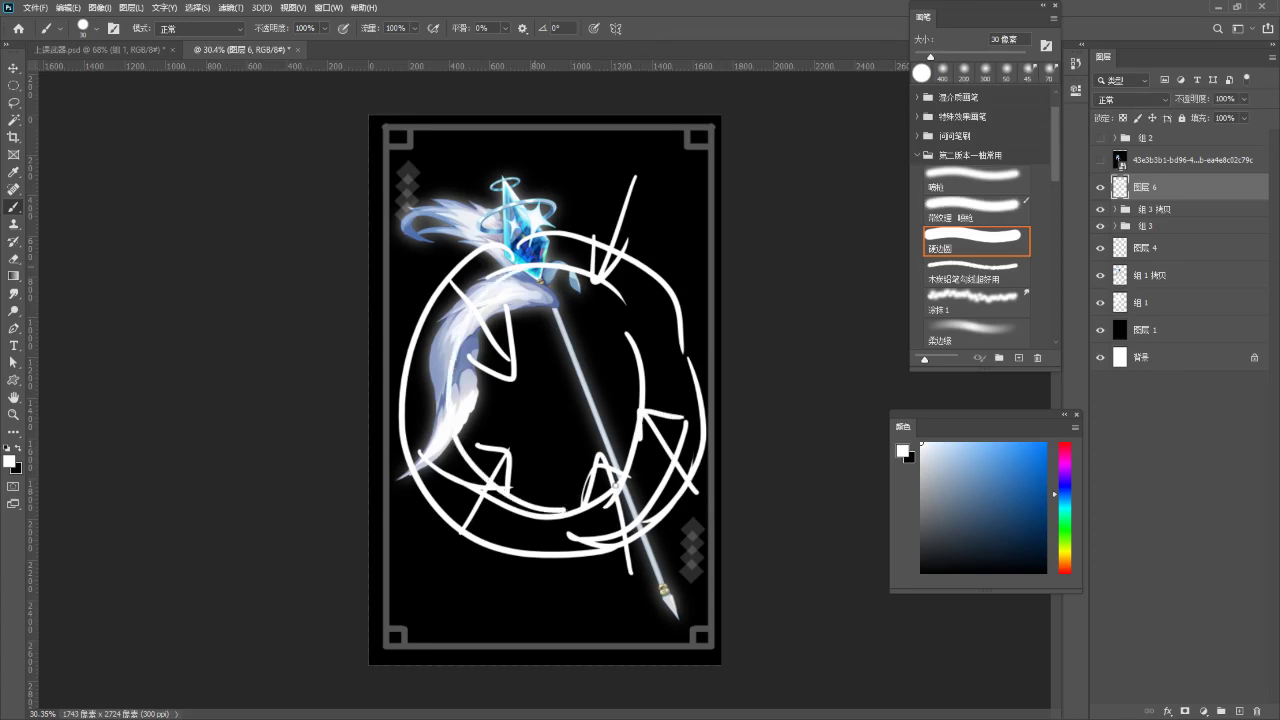
key("l")
mouse_move(508, 157)
left_mouse_down()
mouse_move(778, 398)
mouse_move(564, 130)
left_mouse_up()
key("Delete")
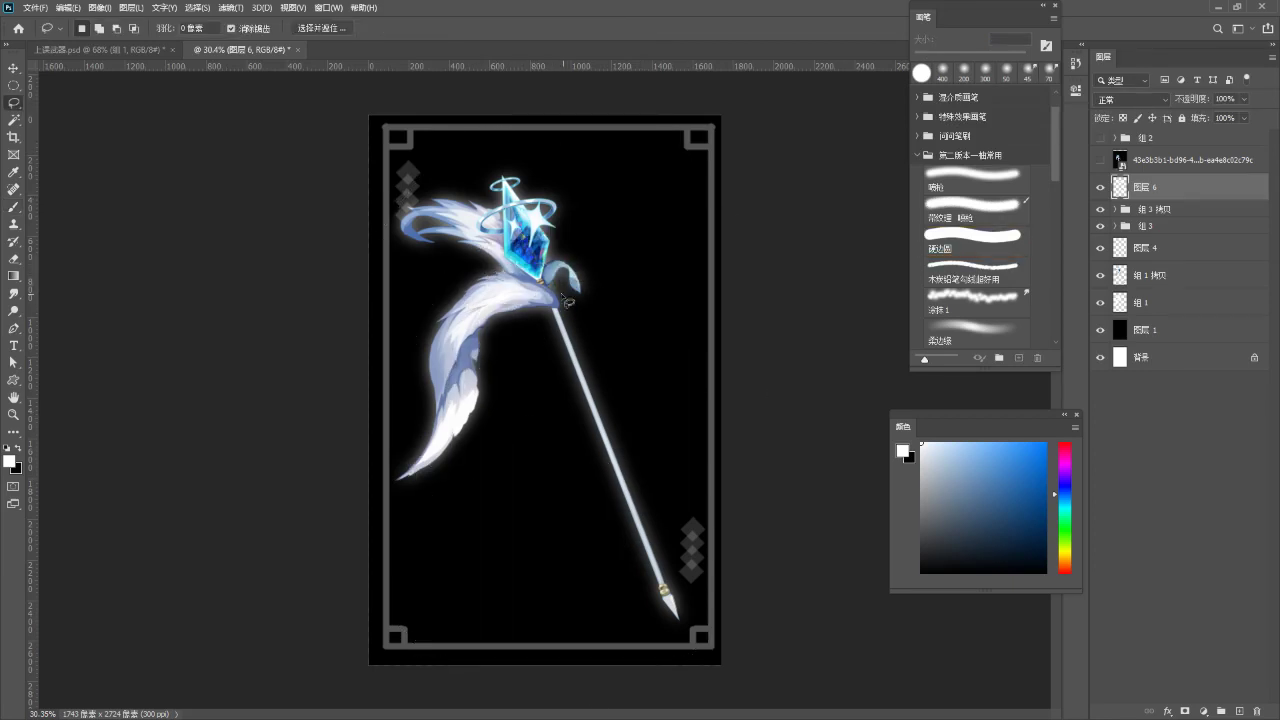
- Try to paint a large freehand circle around the staff, and clear the strokes from the layer
key("b")
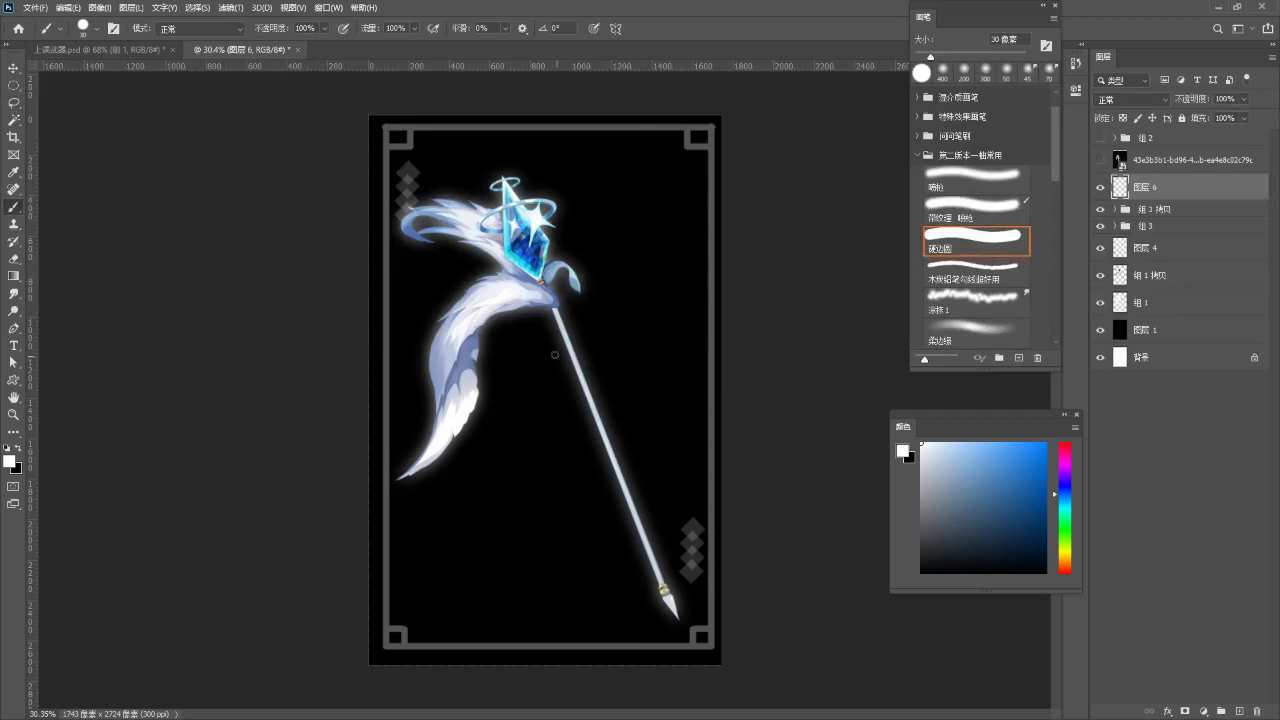
mouse_move(495, 228)
left_mouse_down()
mouse_move(585, 515)
mouse_move(655, 448)
mouse_move(456, 540)
left_mouse_up()
key("ctrl+z")
key("ctrl+z")
left_click_drag(478, 244, 697, 290)
left_click_drag(705, 335, 406, 452)
mouse_move(455, 245)
left_mouse_down()
mouse_move(606, 286)
mouse_move(580, 486)
mouse_move(442, 488)
left_mouse_up()
key("ctrl+z")
key("l")
mouse_move(508, 166)
left_mouse_down()
mouse_move(777, 606)
mouse_move(628, 158)
left_mouse_up()
key("Delete")
key("ctrl+d")
key("b")
- With the Ellipse tool, draw a circle about 1552 px wide over the staff with no fill and a white stroke
left_click(13, 275)
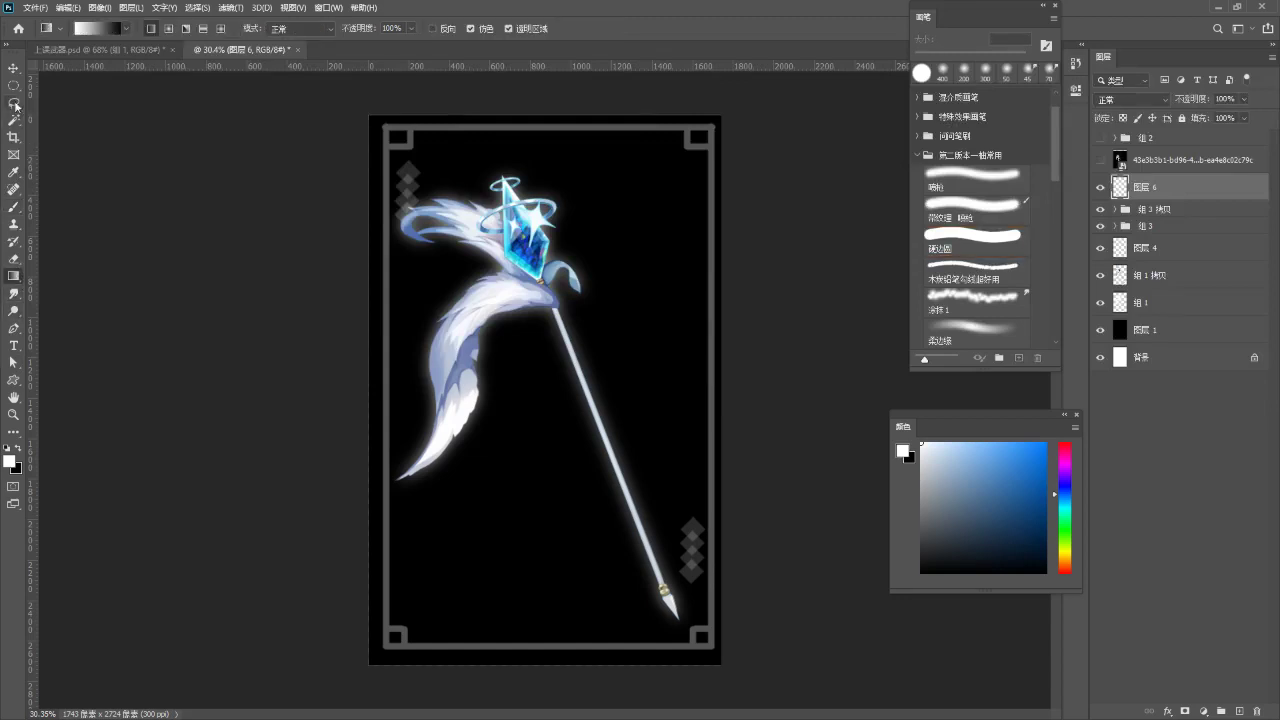
left_click(15, 381)
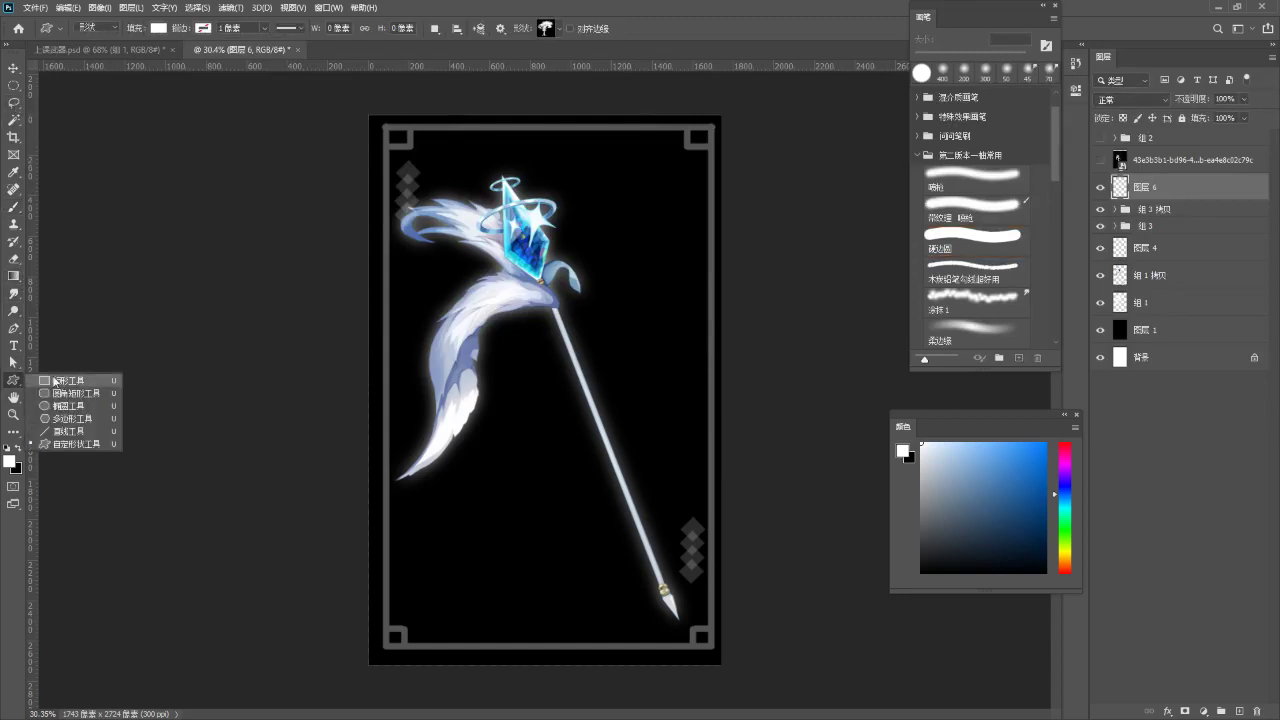
left_click(90, 406)
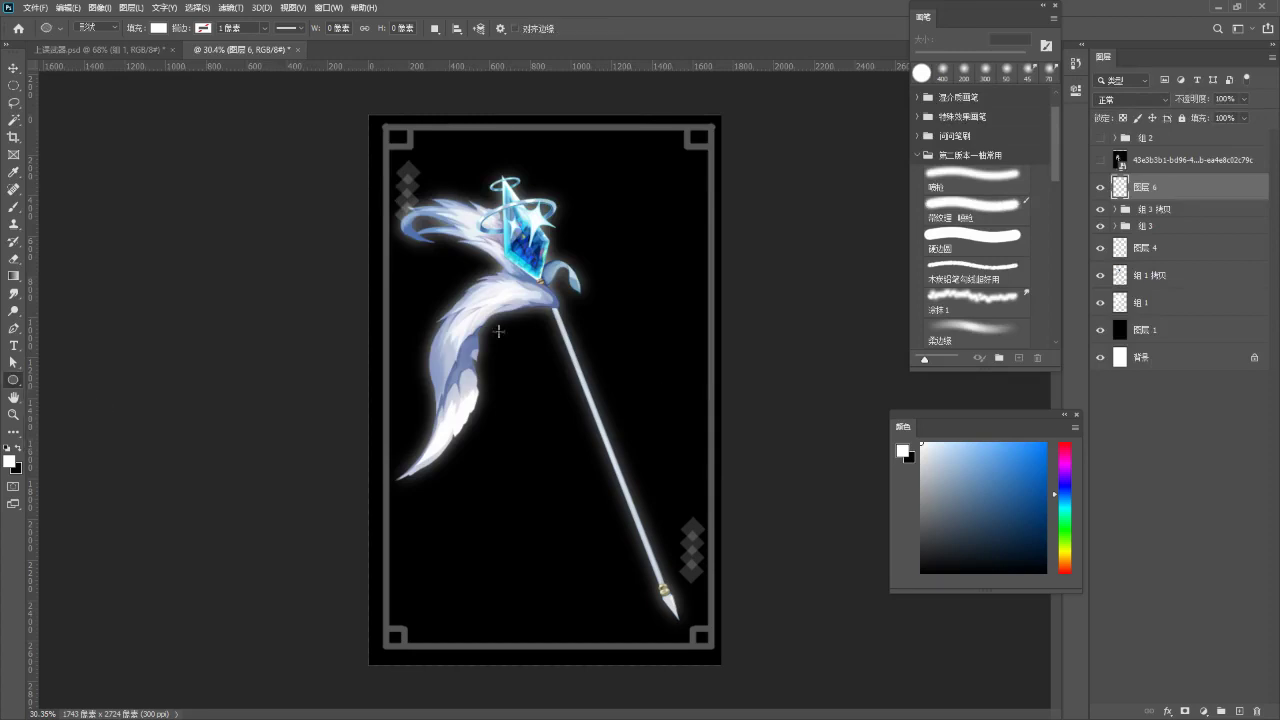
left_click_drag(414, 219, 714, 687)
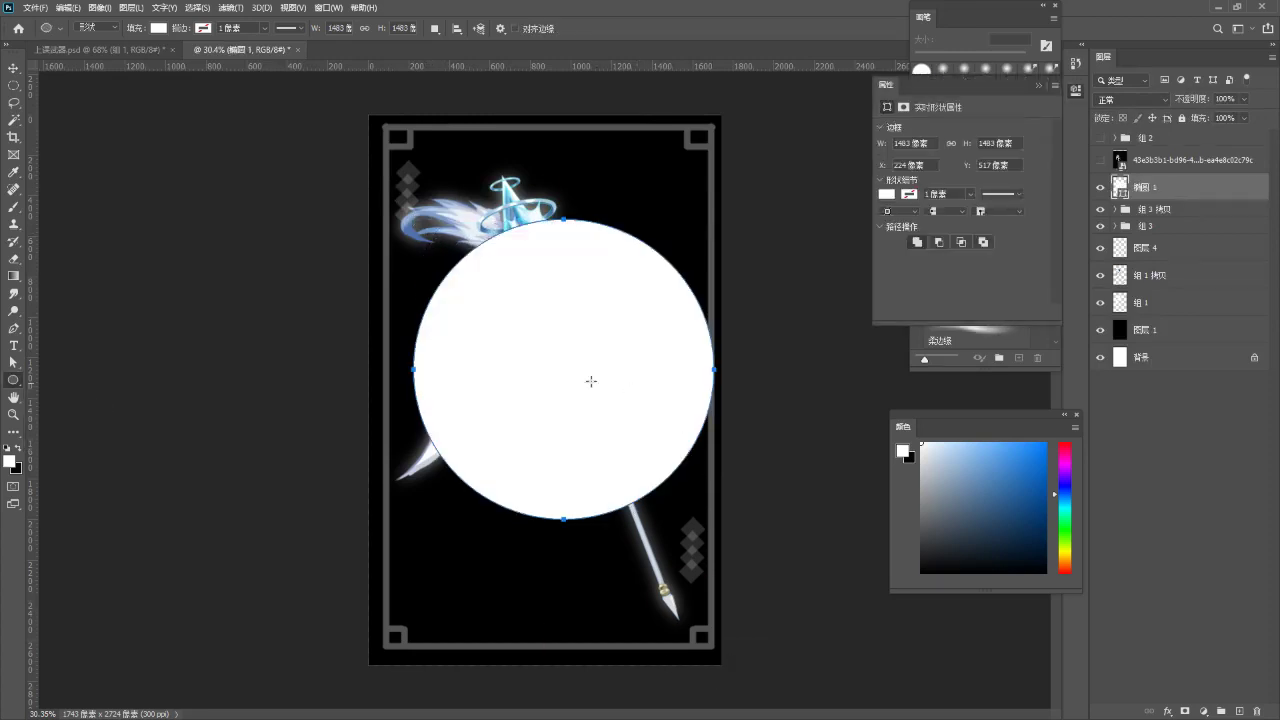
key("ctrl+z")
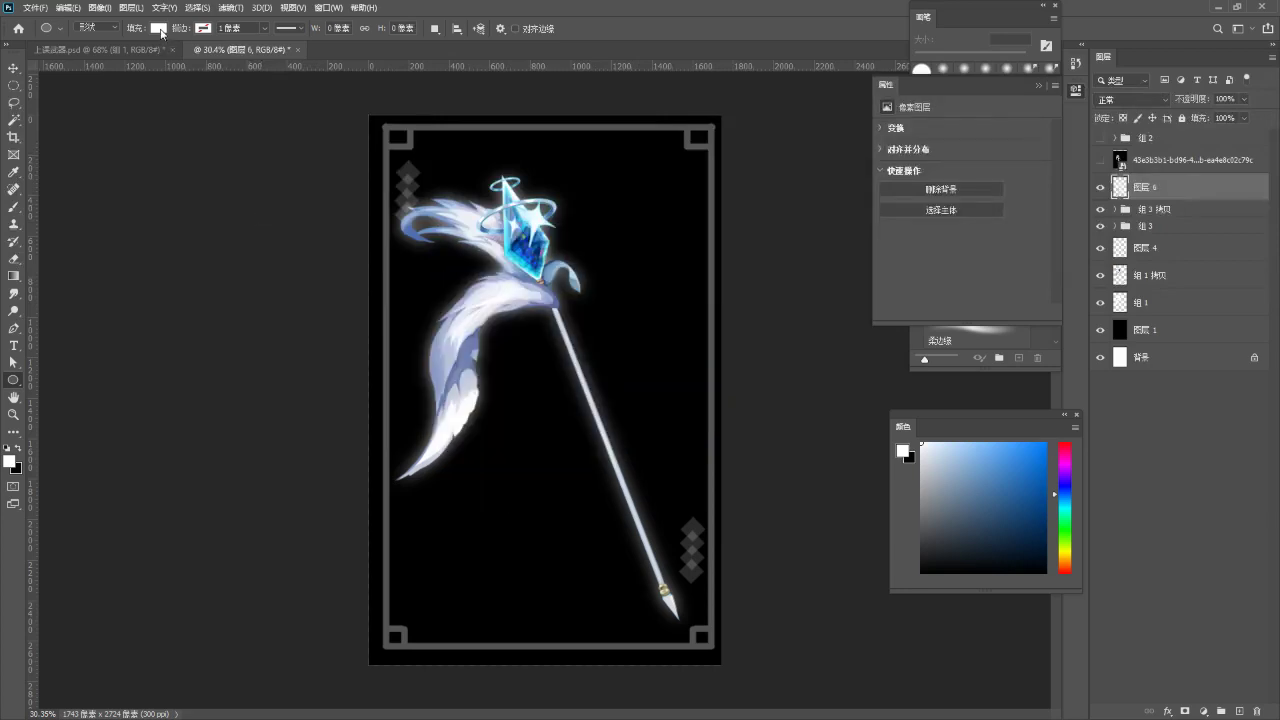
left_click(159, 29)
left_click(206, 31)
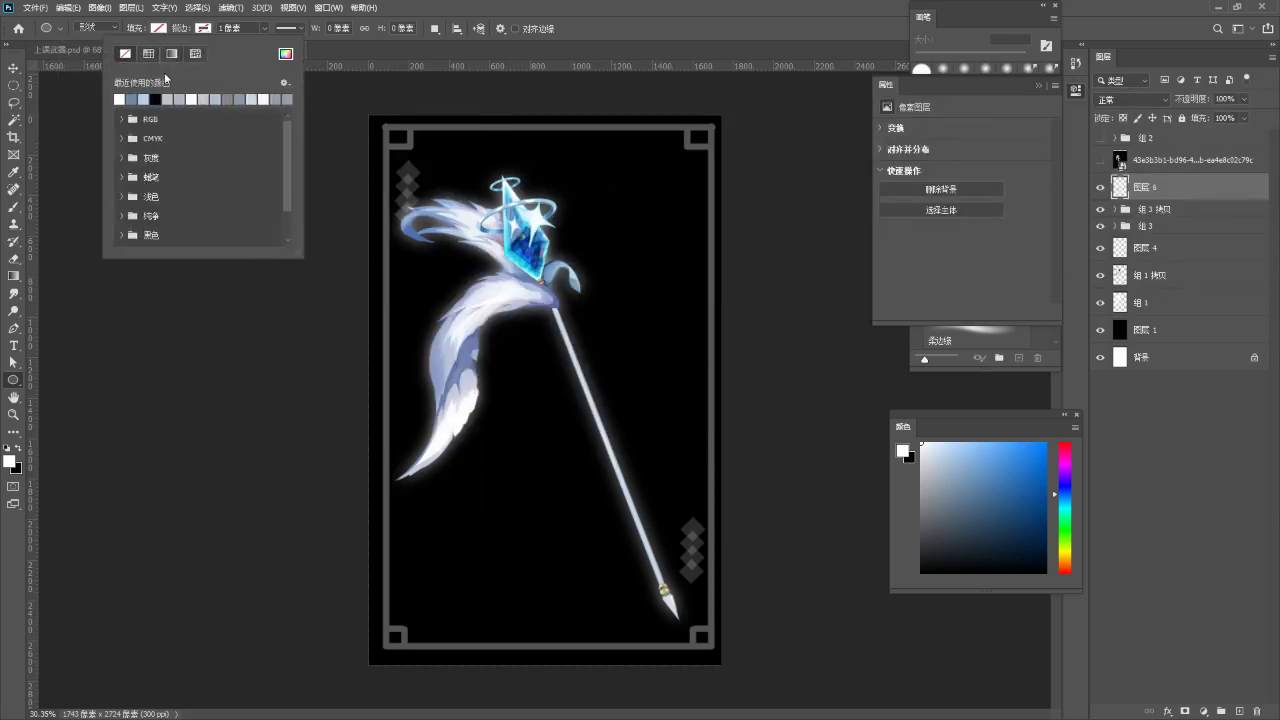
left_click(128, 98)
key("Return")
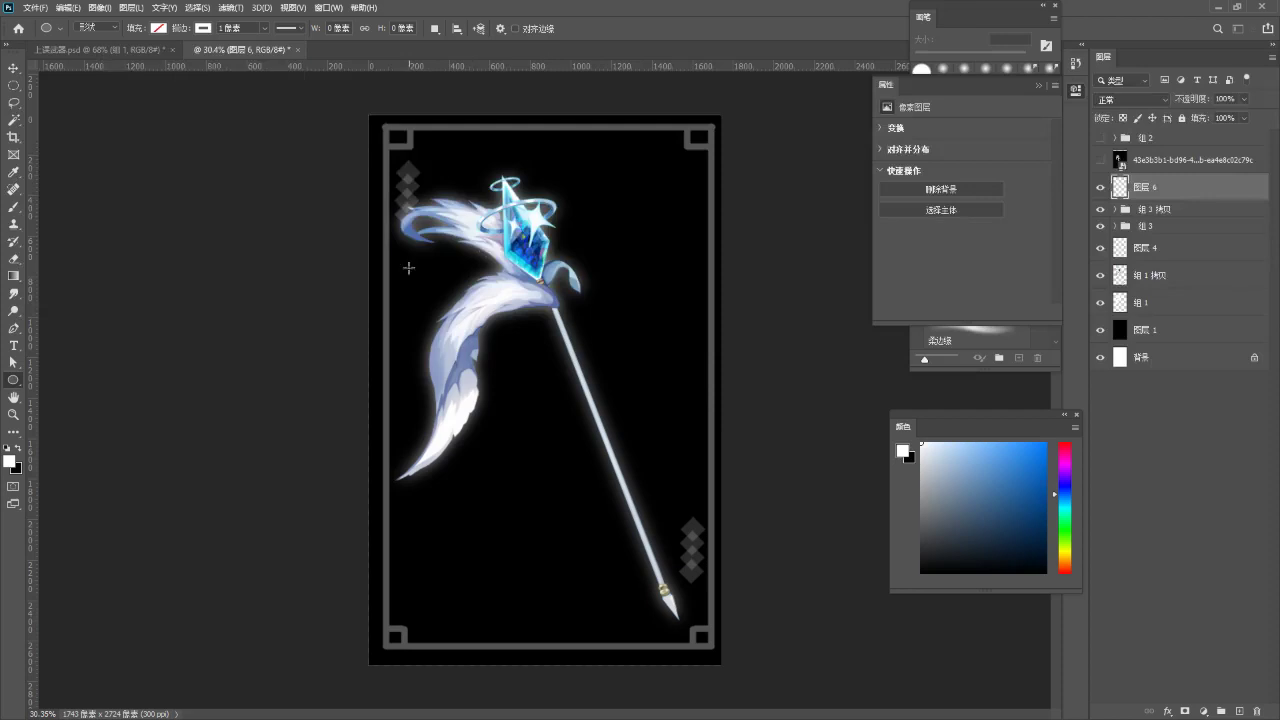
left_click_drag(402, 237, 722, 671)
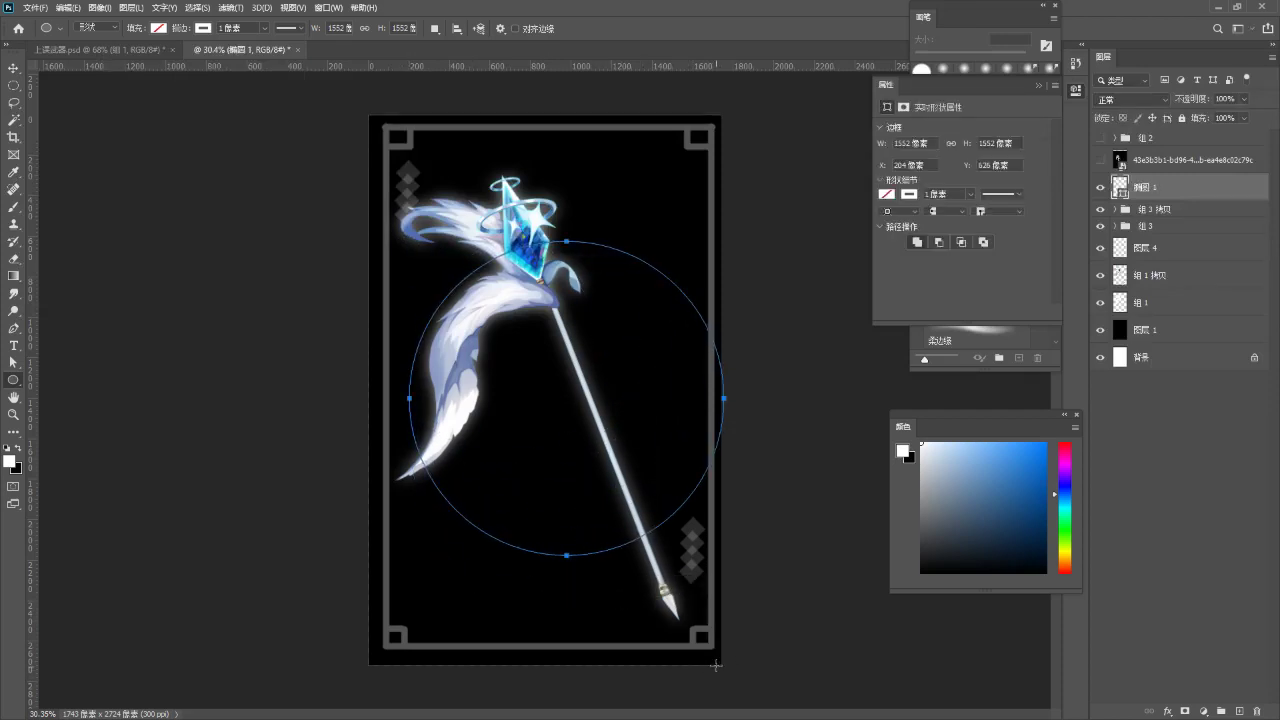
- Set the circle's stroke width to 17 px
left_click(969, 194)
left_click_drag(971, 219, 976, 214)
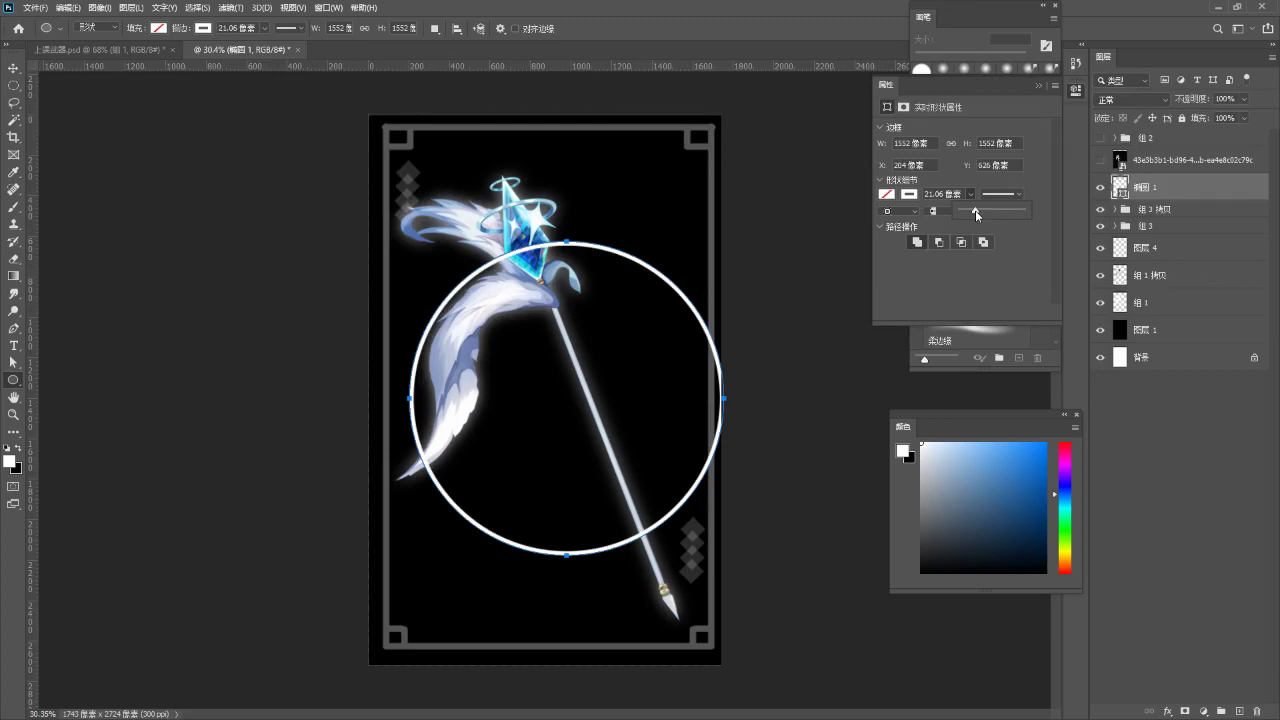
left_click_drag(975, 210, 953, 213)
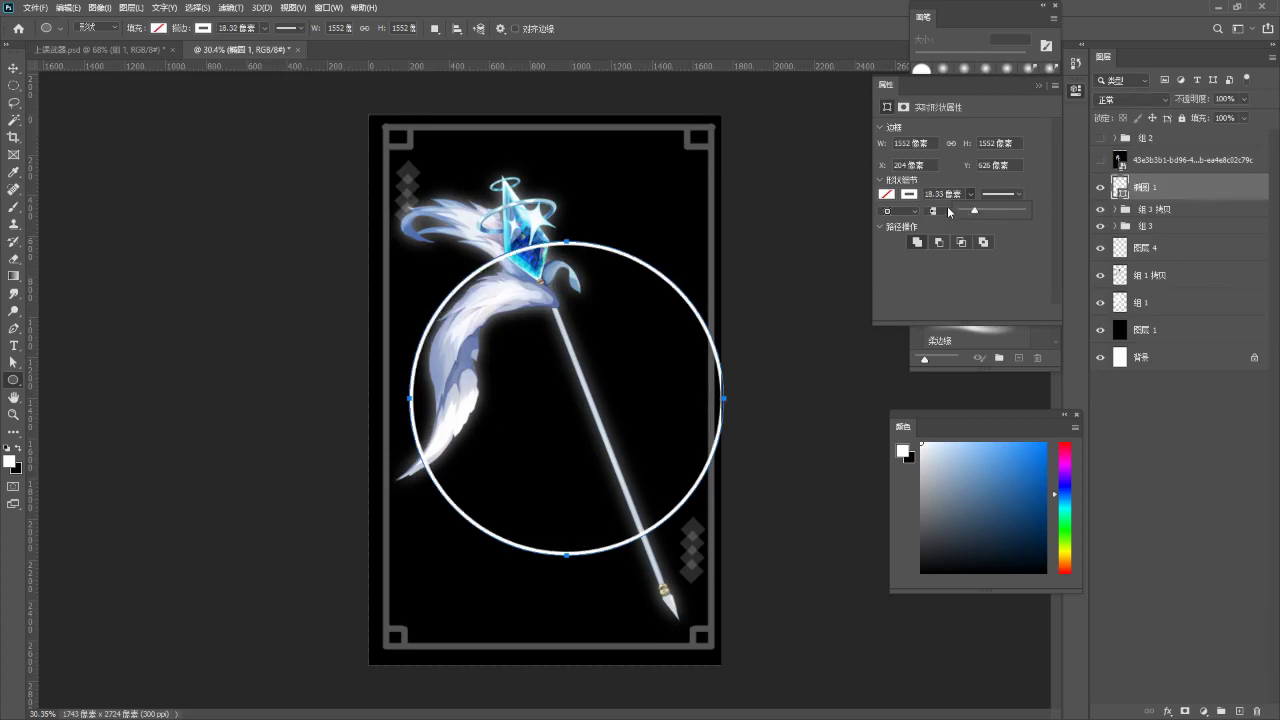
left_click(929, 194)
key("Down")
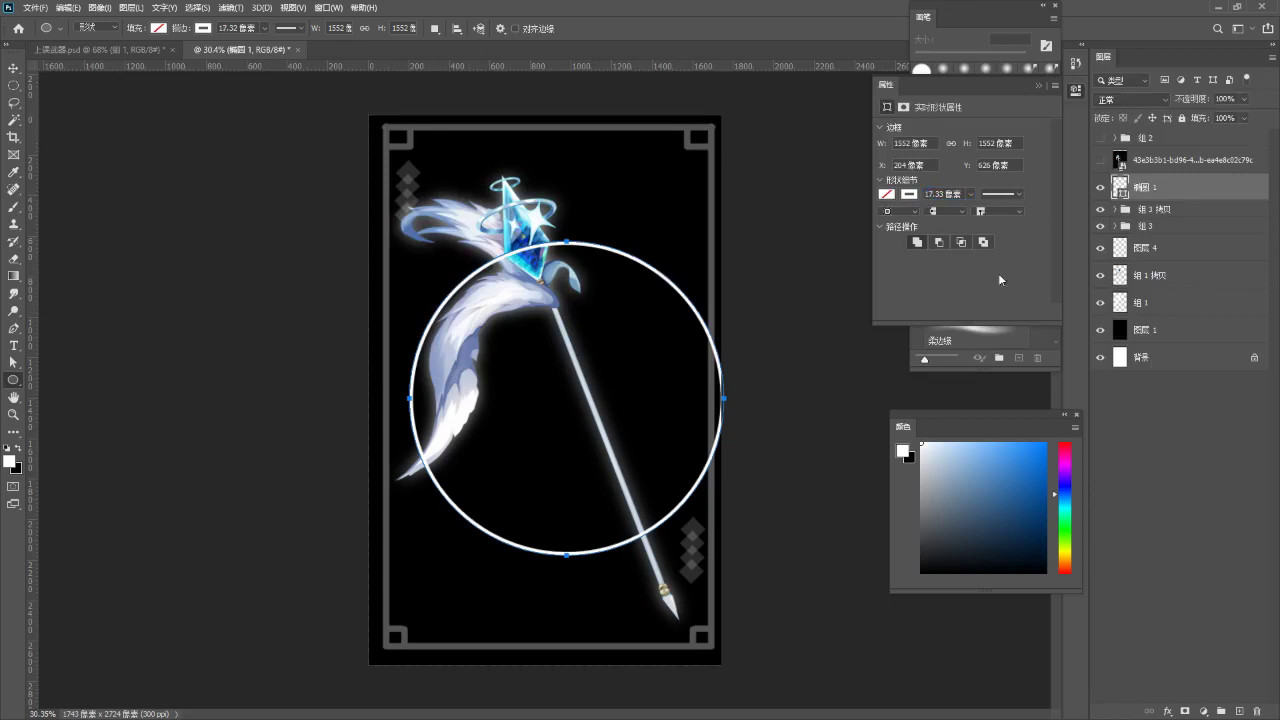
left_click(946, 194)
type("17")
key("Return")
- Rasterize the circle layer and scale it to about 94.7% so it fits between the frame's vertical lines
left_click(14, 68)
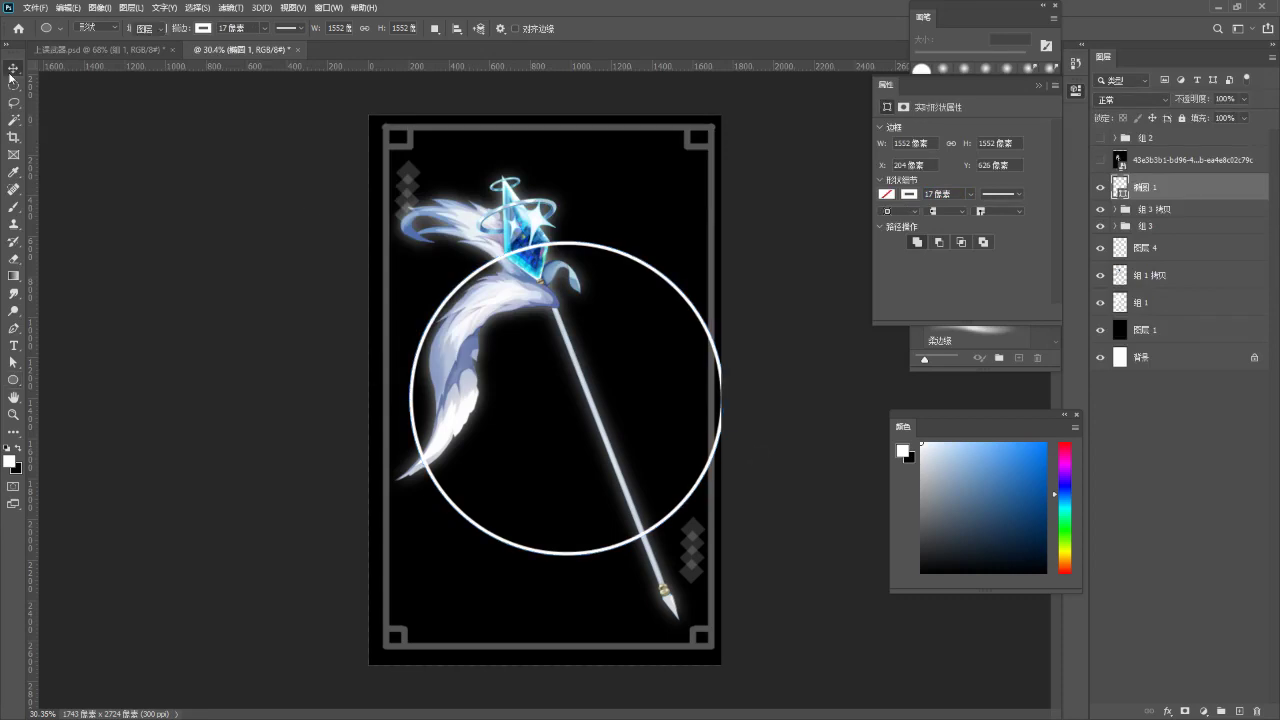
right_click(1146, 192)
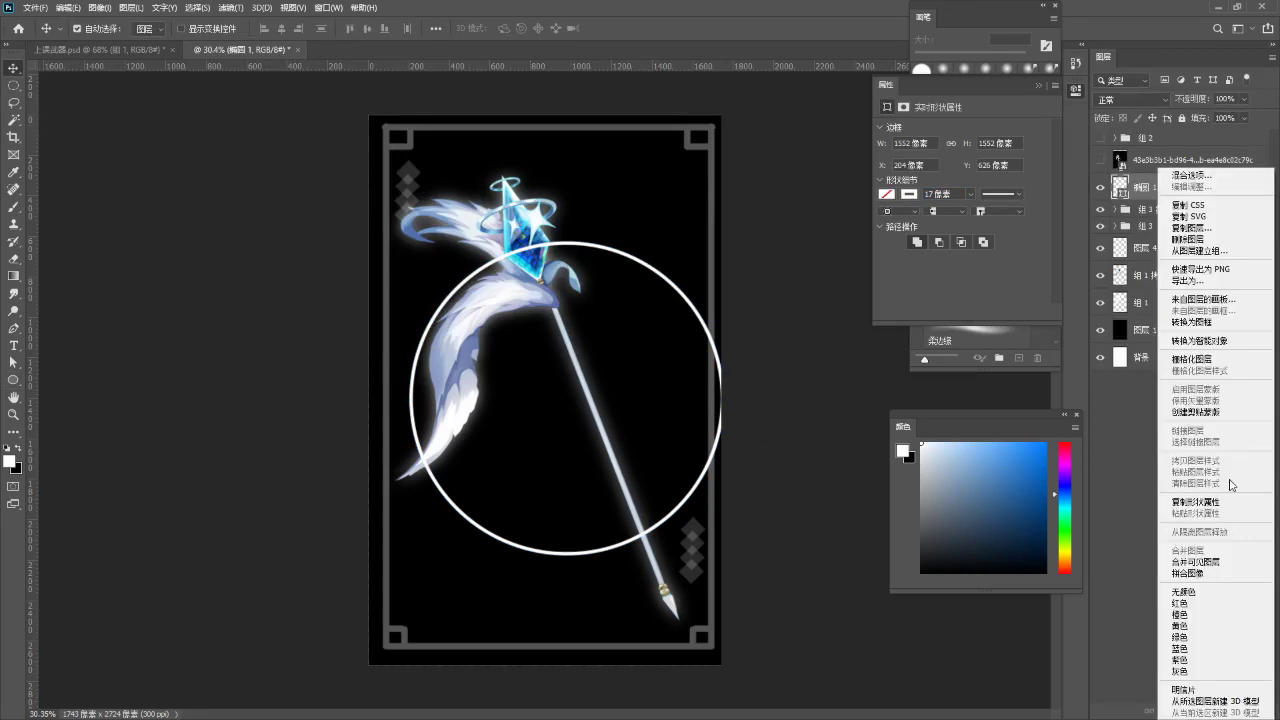
left_click(1182, 360)
key("ctrl+t")
left_click_drag(629, 459, 615, 457)
mouse_move(704, 553)
left_mouse_down()
mouse_move(700, 523)
mouse_move(695, 537)
left_mouse_up()
left_click_drag(586, 480, 590, 481)
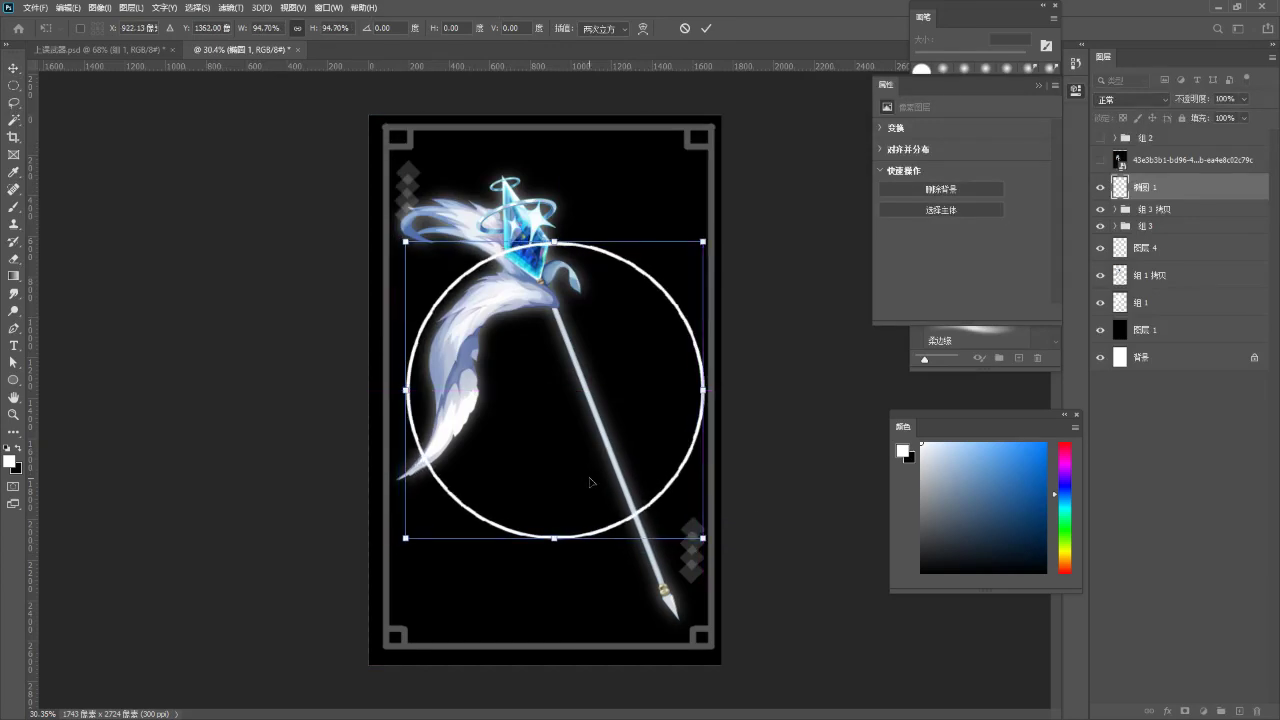
key("Return")
- Nudge the circle left and up to center it horizontally within the frame
key("Left")
key("Left")
key("Left")
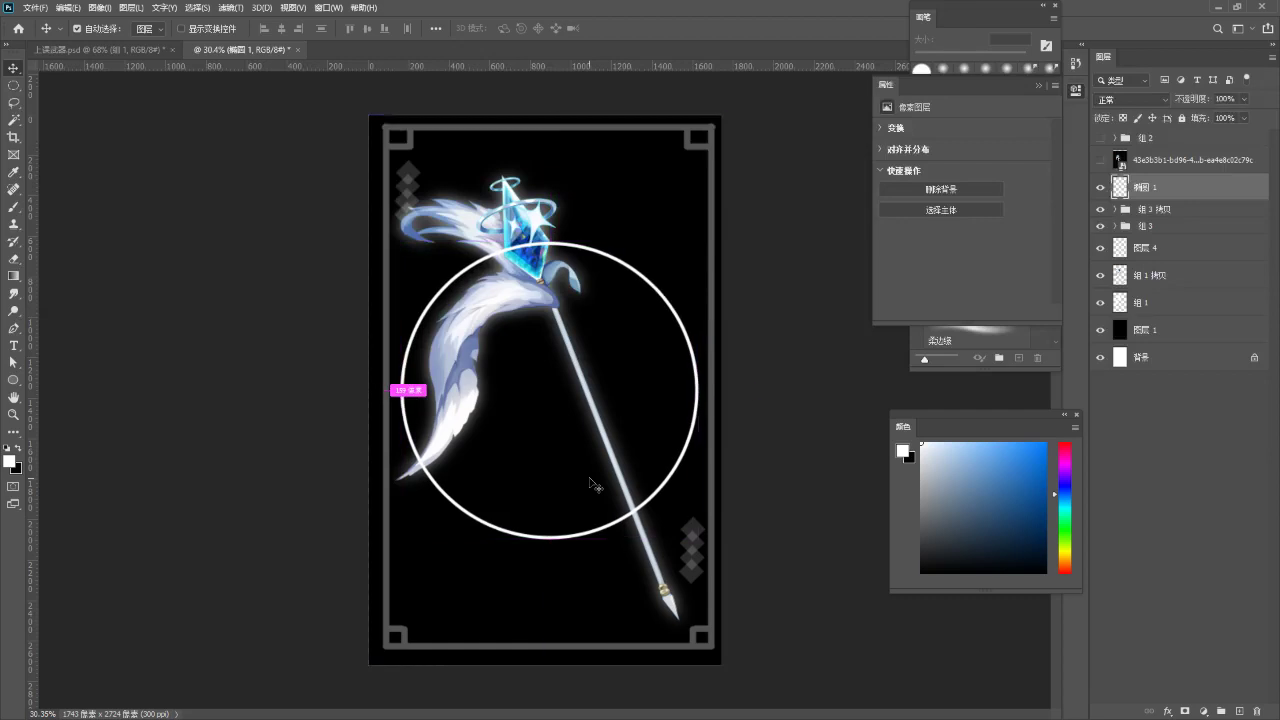
key("Up")
key("Up")
key("shift+Up")
key("shift+Up")
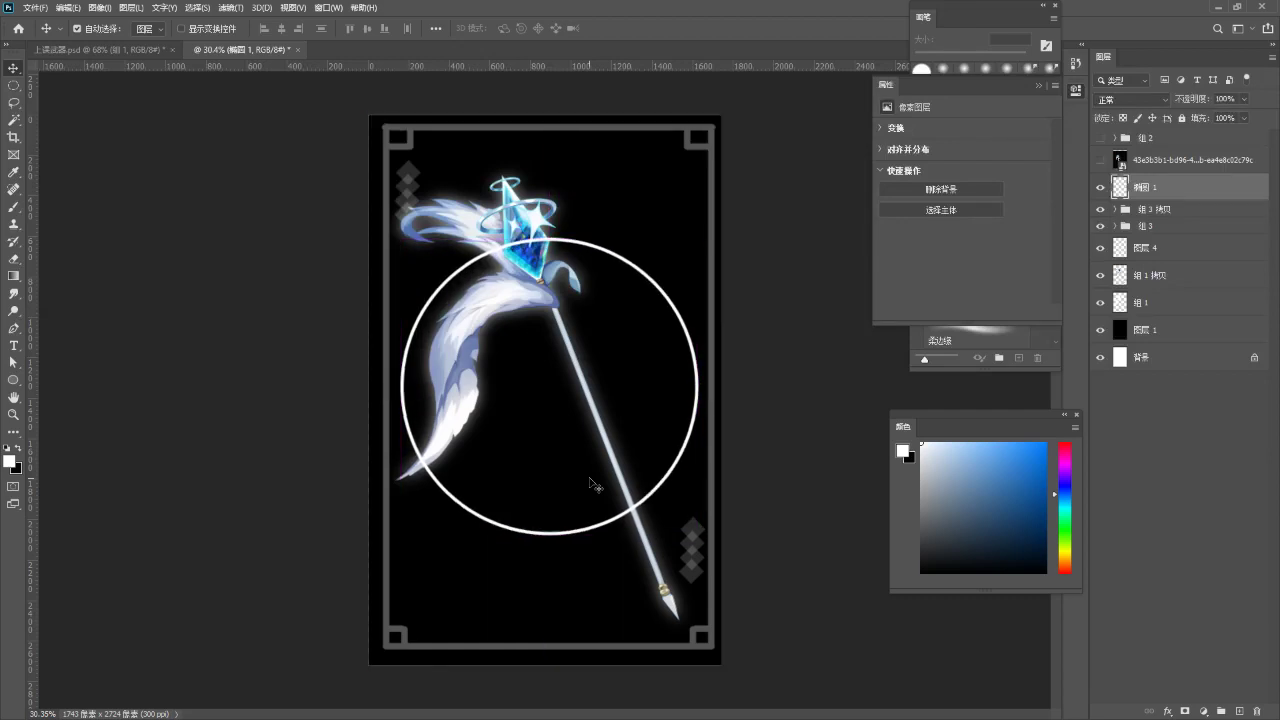
key("Up")
key("Up")
key("Up")
key("Up")
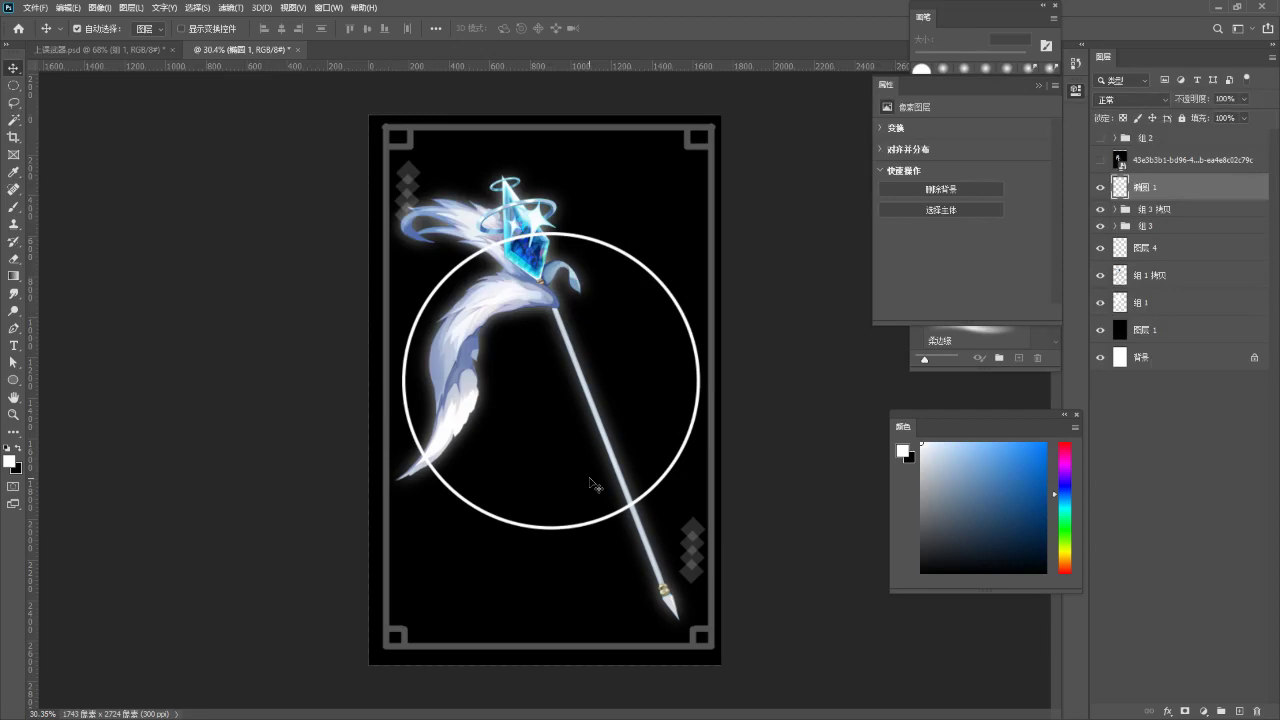
- Duplicate the circle, scale the copy down slightly and shift it up and left so both outlines cross
left_click(1101, 190)
left_click(1101, 190)
key("ctrl")
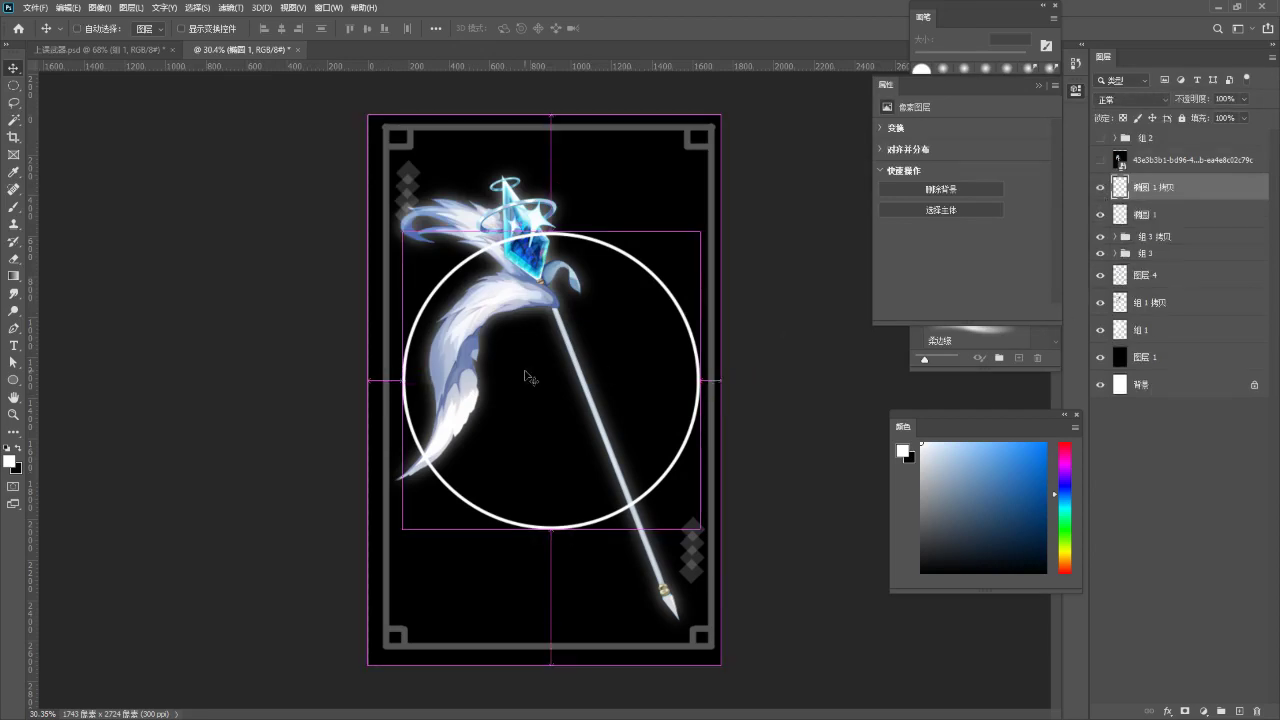
key("ctrl+j")
key("ctrl+t")
left_click_drag(627, 435, 593, 391)
left_click_drag(654, 185, 633, 221)
left_click_drag(544, 338, 571, 338)
key("Return")
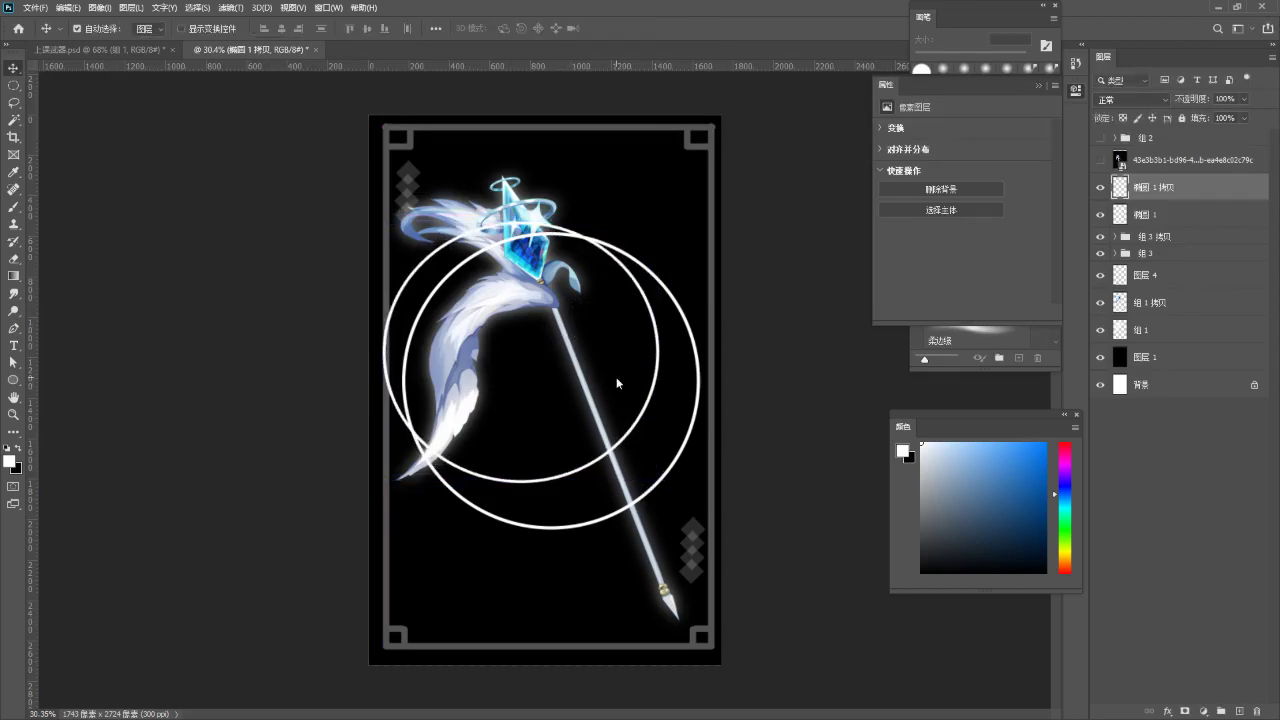
- Erase the upper-left arcs of both circles beyond their crossing points, leaving a crescent moon outline
key("e")
mouse_move(390, 315)
left_mouse_down()
mouse_move(422, 262)
mouse_move(462, 232)
mouse_move(526, 219)
mouse_move(580, 236)
left_mouse_up()
mouse_move(385, 321)
left_mouse_down()
mouse_move(385, 380)
mouse_move(400, 437)
mouse_move(412, 437)
left_mouse_up()
key("ctrl+z")
key("ctrl+z")
left_click_drag(245, 186, 246, 310)
mouse_move(226, 237)
left_mouse_down()
mouse_move(302, 373)
mouse_move(260, 332)
mouse_move(338, 402)
mouse_move(271, 349)
mouse_move(345, 404)
mouse_move(283, 390)
left_mouse_up()
key("ctrl+z")
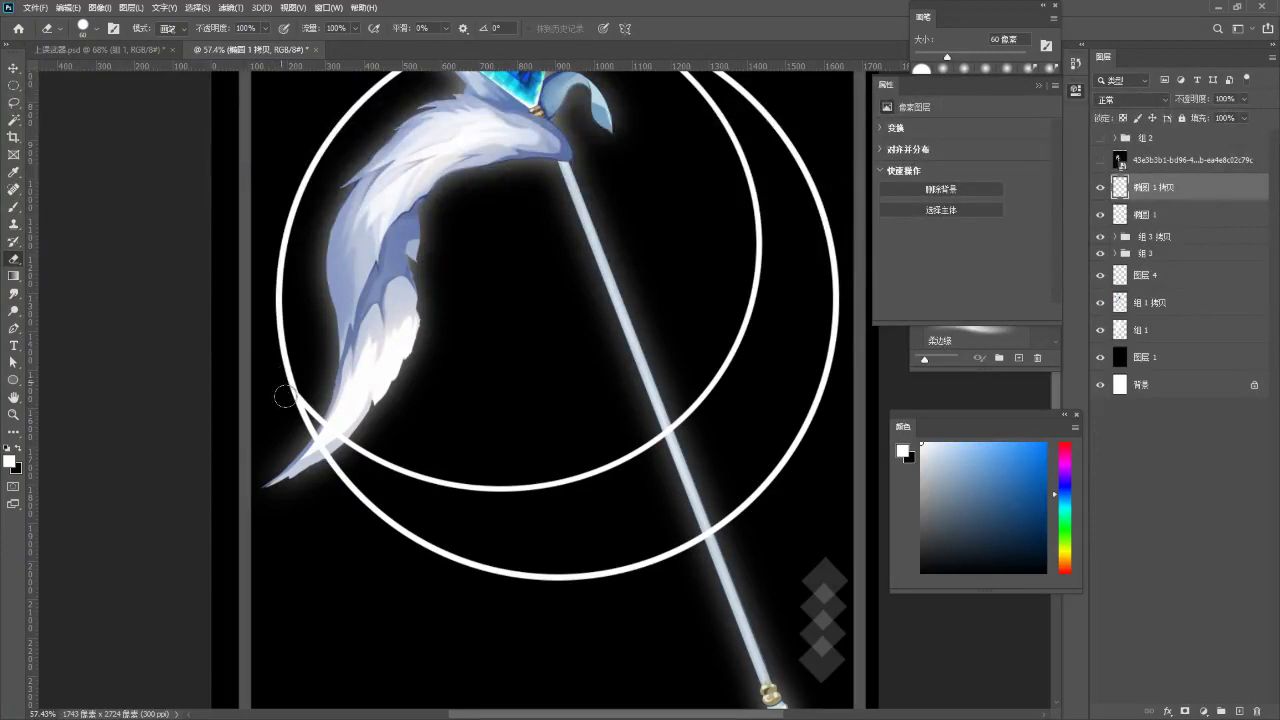
left_click(283, 328)
mouse_move(285, 246)
left_mouse_down()
mouse_move(277, 337)
mouse_move(304, 384)
mouse_move(335, 330)
mouse_move(460, 235)
mouse_move(520, 222)
mouse_move(666, 297)
mouse_move(653, 286)
left_mouse_up()
scroll(300, 400, "up", 5)
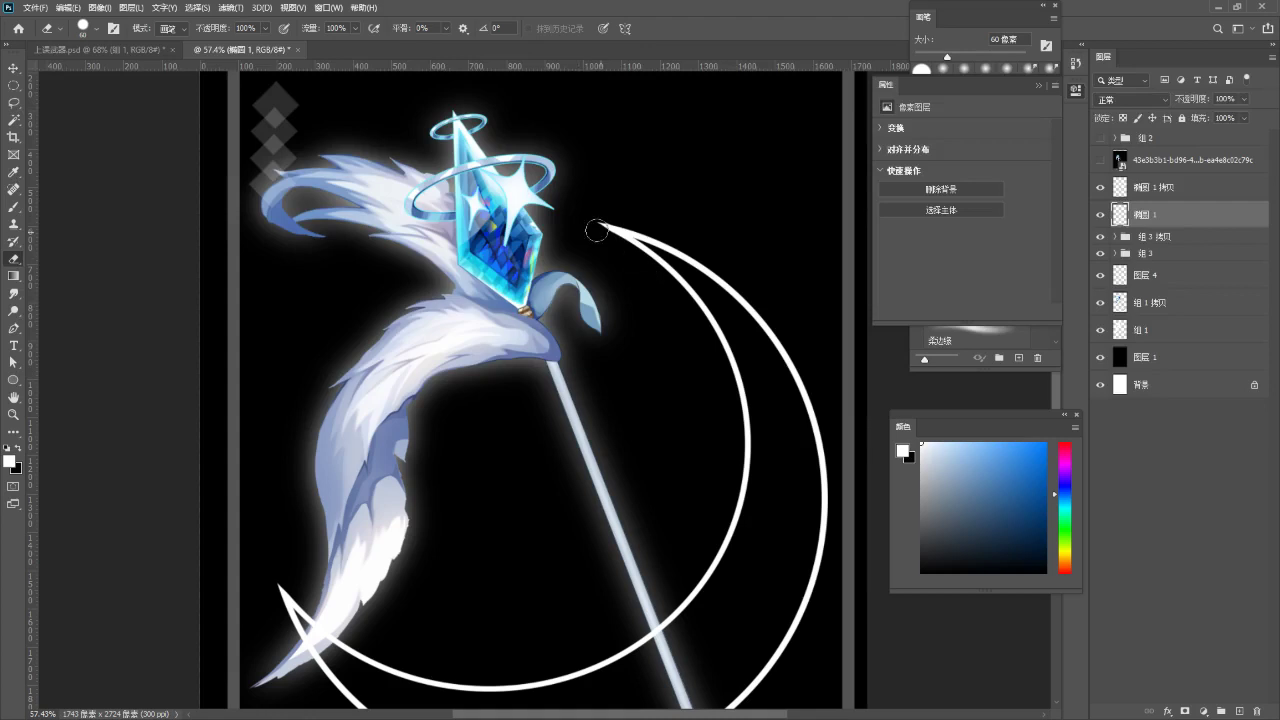
- Merge the two circle layers and lower the crescent's opacity to 42%
left_click(1157, 189)
key("ctrl+e")
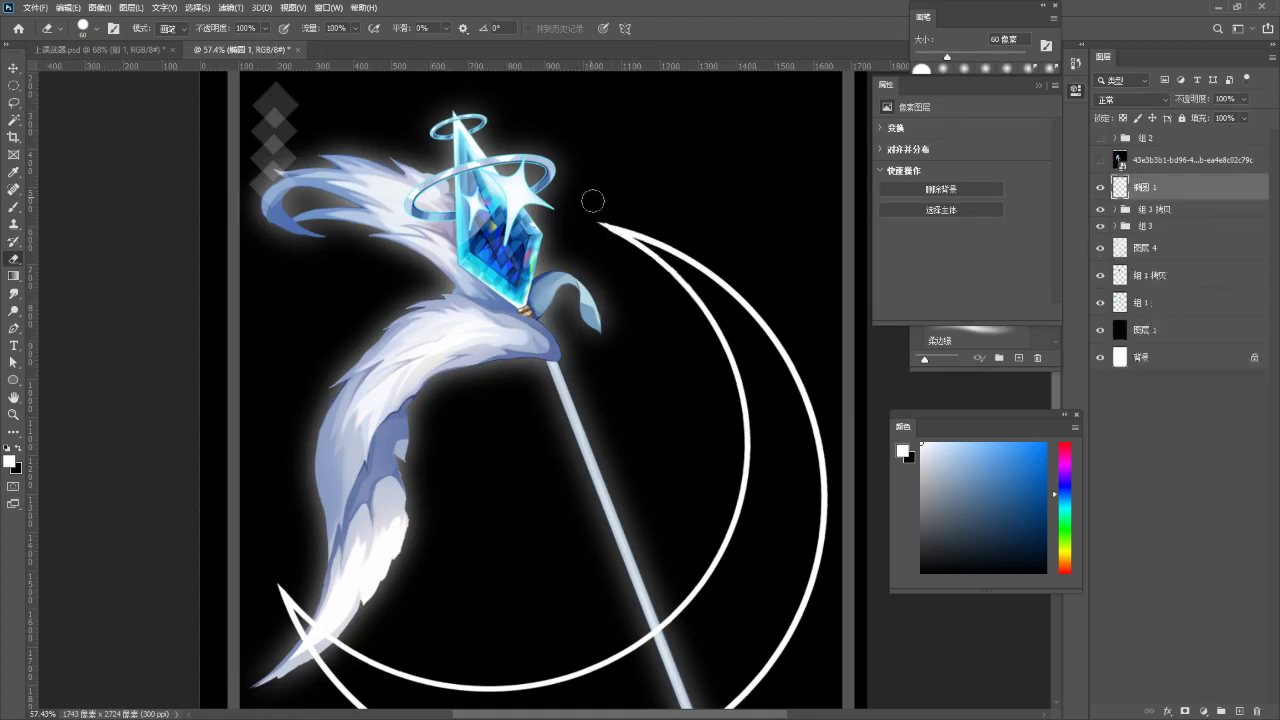
key("ctrl+space")
left_click_drag(631, 265, 557, 264)
mouse_move(617, 312)
left_mouse_down()
mouse_move(654, 306)
mouse_move(617, 312)
left_mouse_up()
left_click(1244, 99)
left_click_drag(1247, 114, 1203, 116)
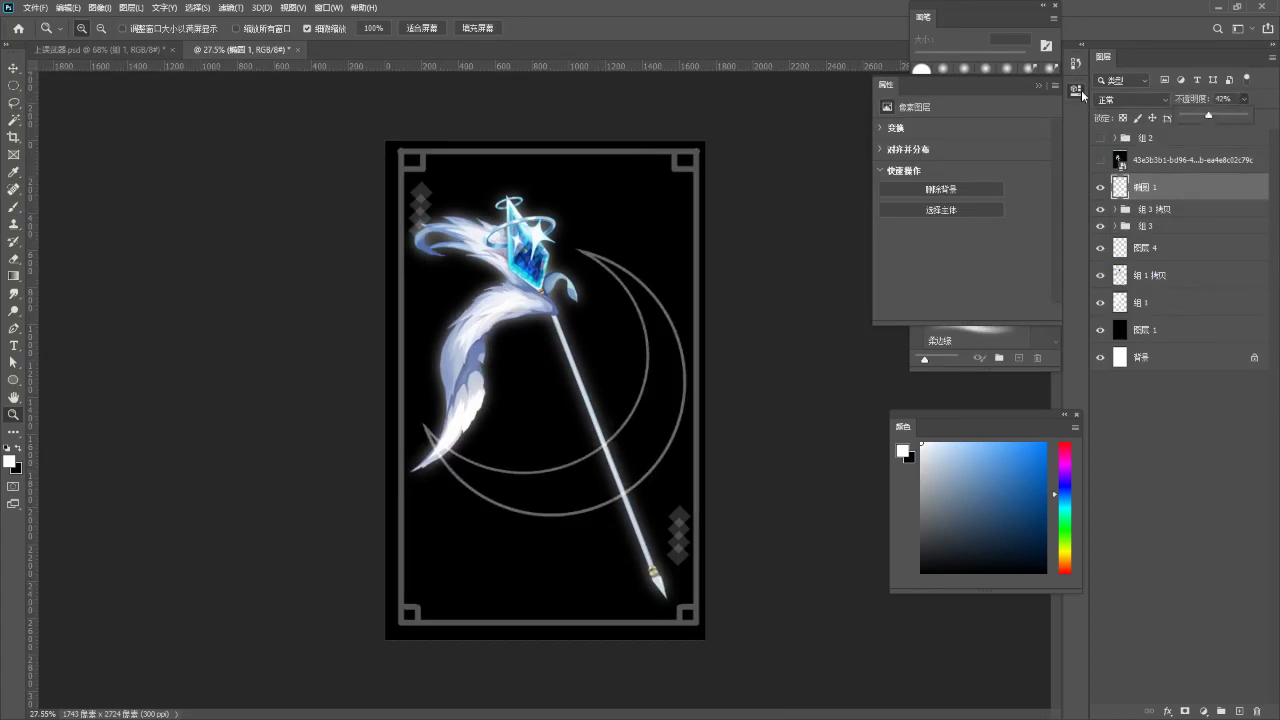
left_click(671, 449)
- Create a new empty layer above the crescent outline and get the Brush tool ready on it
key("ctrl+shift+n")
key("Return")
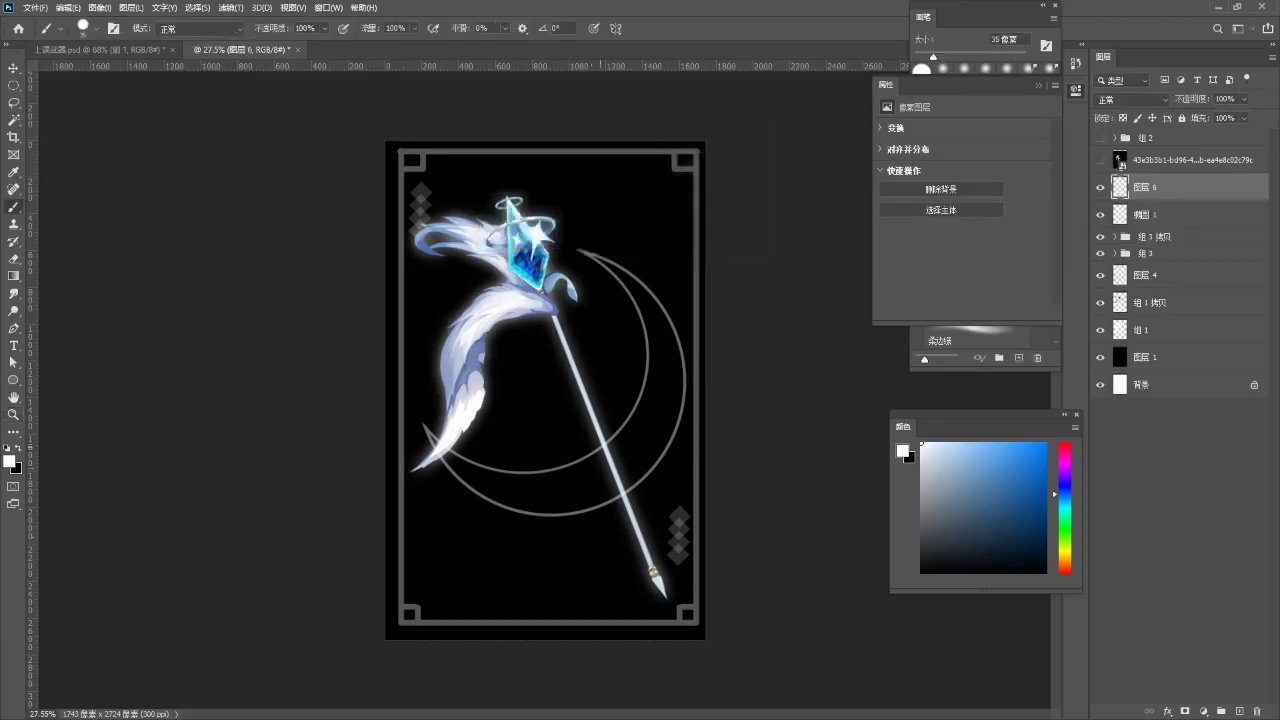
key("ctrl+plus")
left_click_drag(566, 458, 557, 460)
mouse_move(505, 416)
left_mouse_down()
mouse_move(530, 382)
mouse_move(523, 406)
left_mouse_up()
key("b")
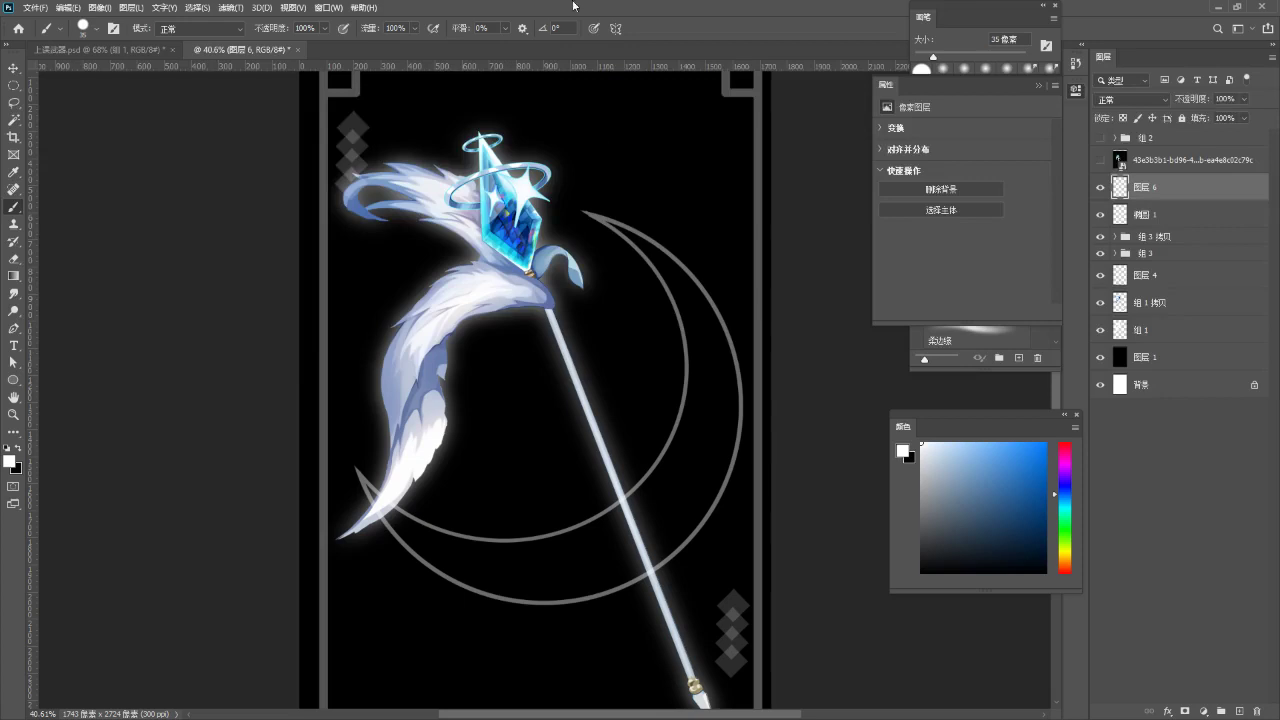
- Turn on vertical symmetry painting with the mirror axis at the canvas center
left_click(615, 28)
left_click(640, 92)
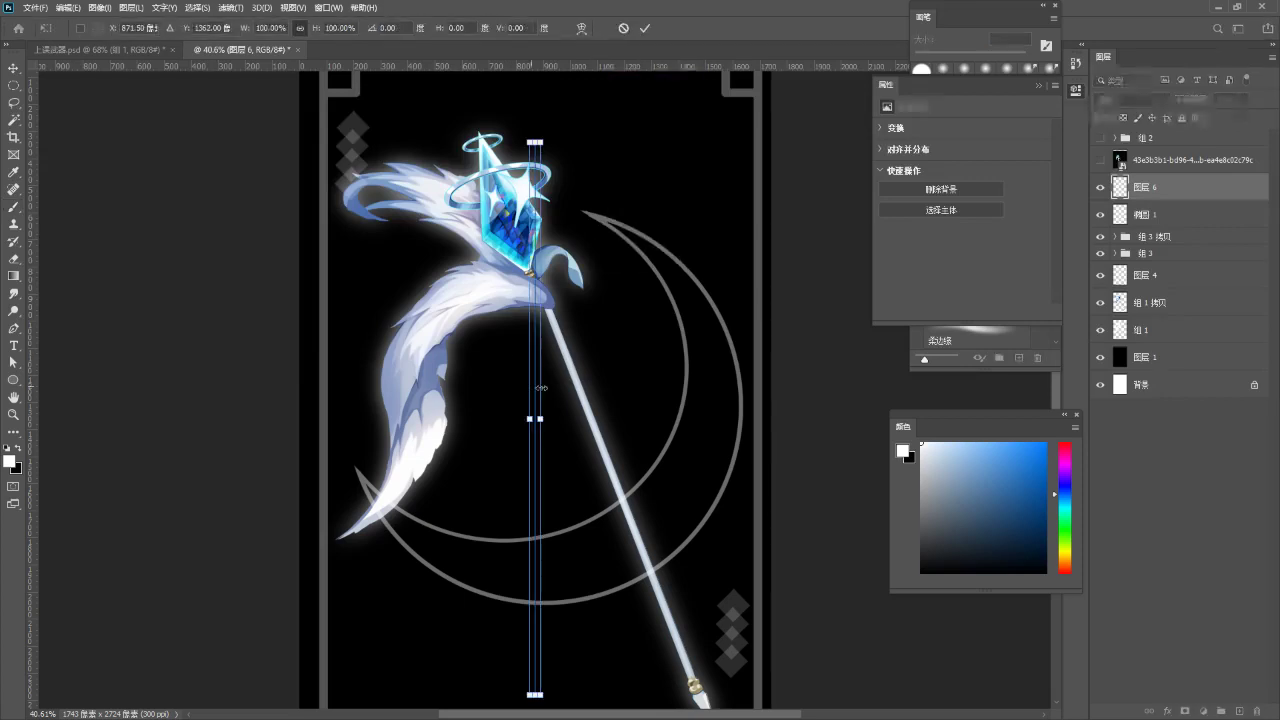
key("Return")
scroll(531, 414, "up", 2)
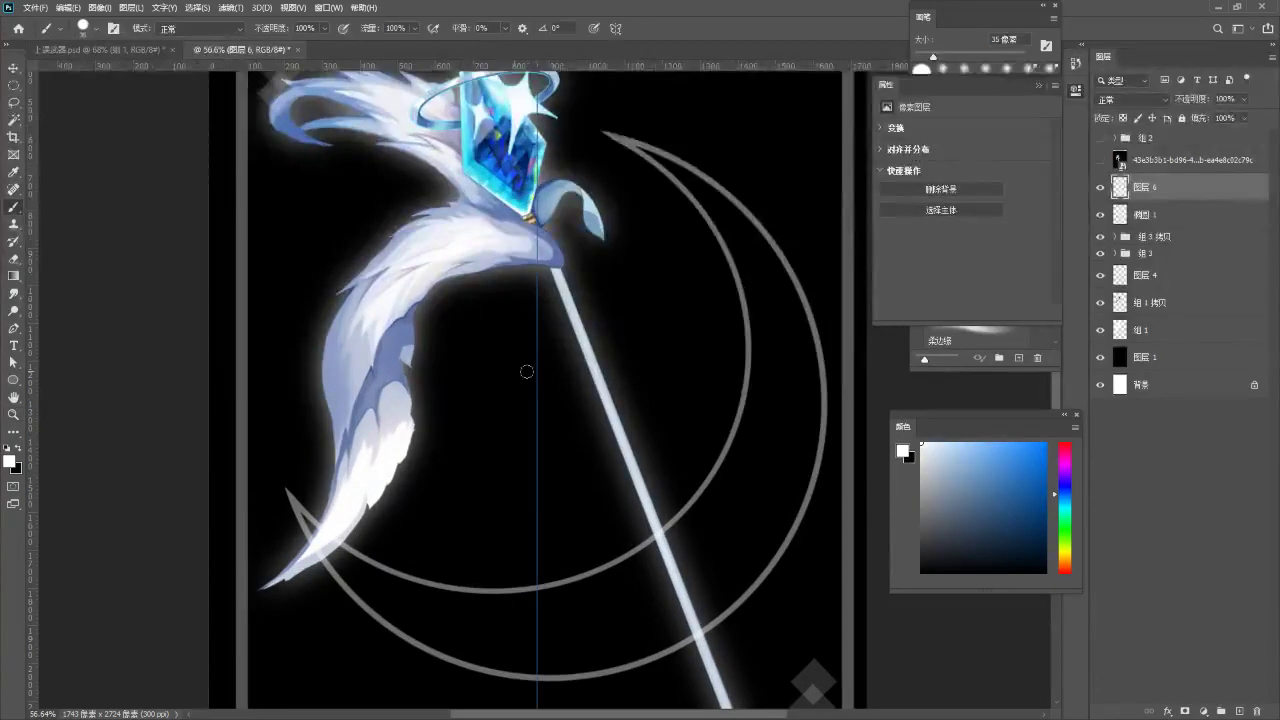
- Try painting a small mirrored white shape on the symmetry axis with a 10 px brush and undo the strokes
key("bracketleft")
key("bracketleft")
key("bracketleft")
left_click_drag(539, 336, 547, 376)
key("ctrl+z")
key("bracketleft")
key("bracketleft")
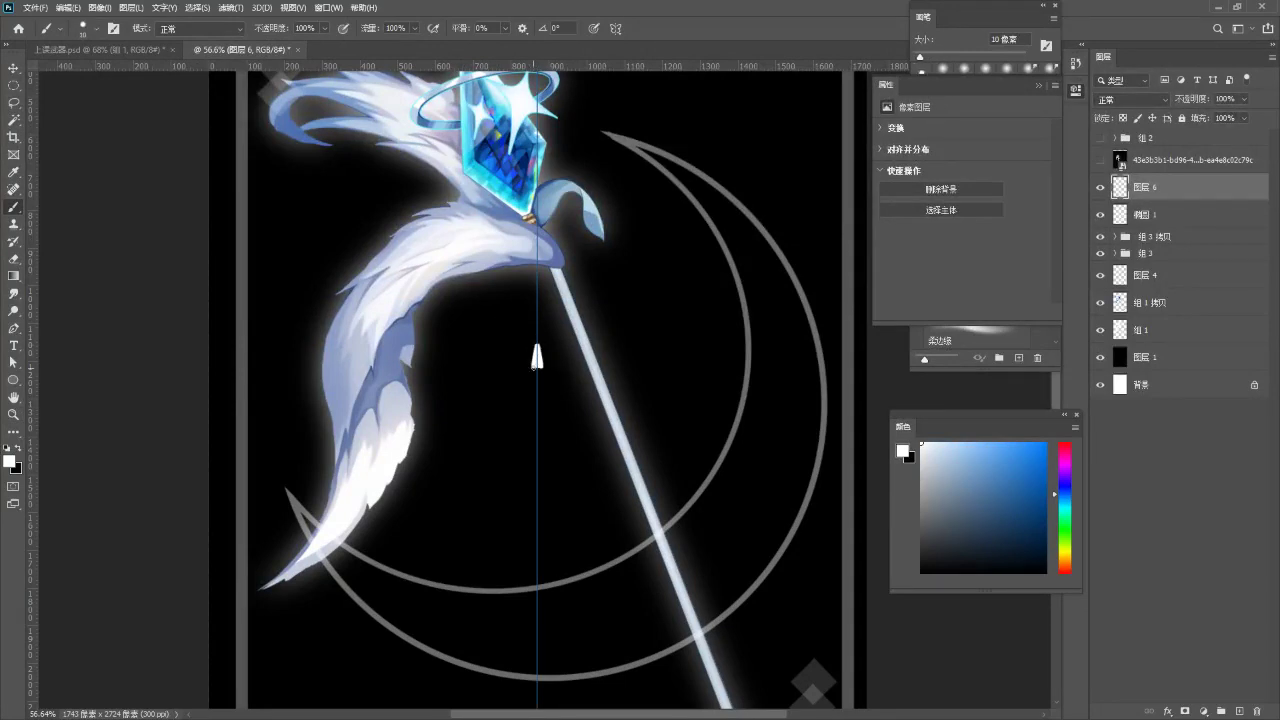
key("ctrl+z")
key("ctrl+z")
left_click_drag(515, 367, 532, 376)
key("ctrl+z")
key("ctrl+z")
key("ctrl+z")
key("ctrl+z")
- Erase the leftover test strokes on the new layer and turn off symmetry painting
key("z")
left_click_drag(537, 387, 548, 414)
key("e")
mouse_move(524, 343)
left_mouse_down()
mouse_move(534, 311)
mouse_move(430, 330)
left_mouse_up()
key("b")
key("z")
left_click_drag(619, 351, 683, 386)
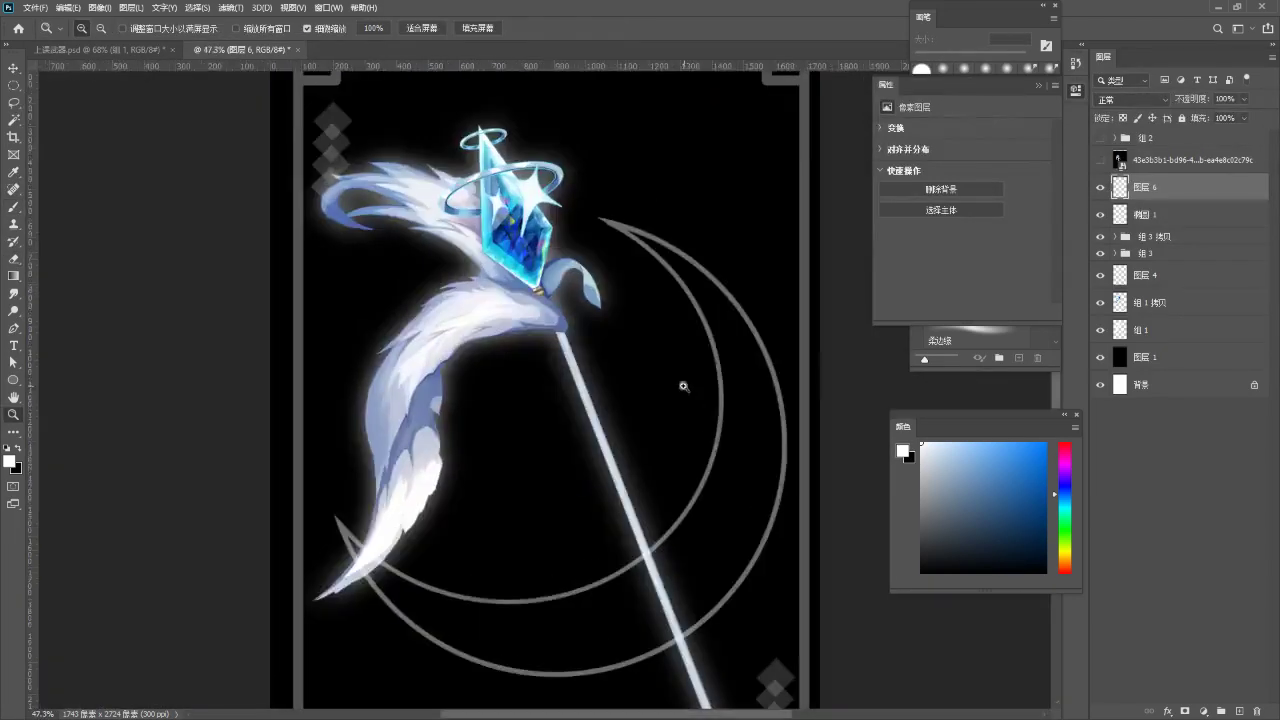
key("b")
left_click(616, 28)
left_click(640, 46)
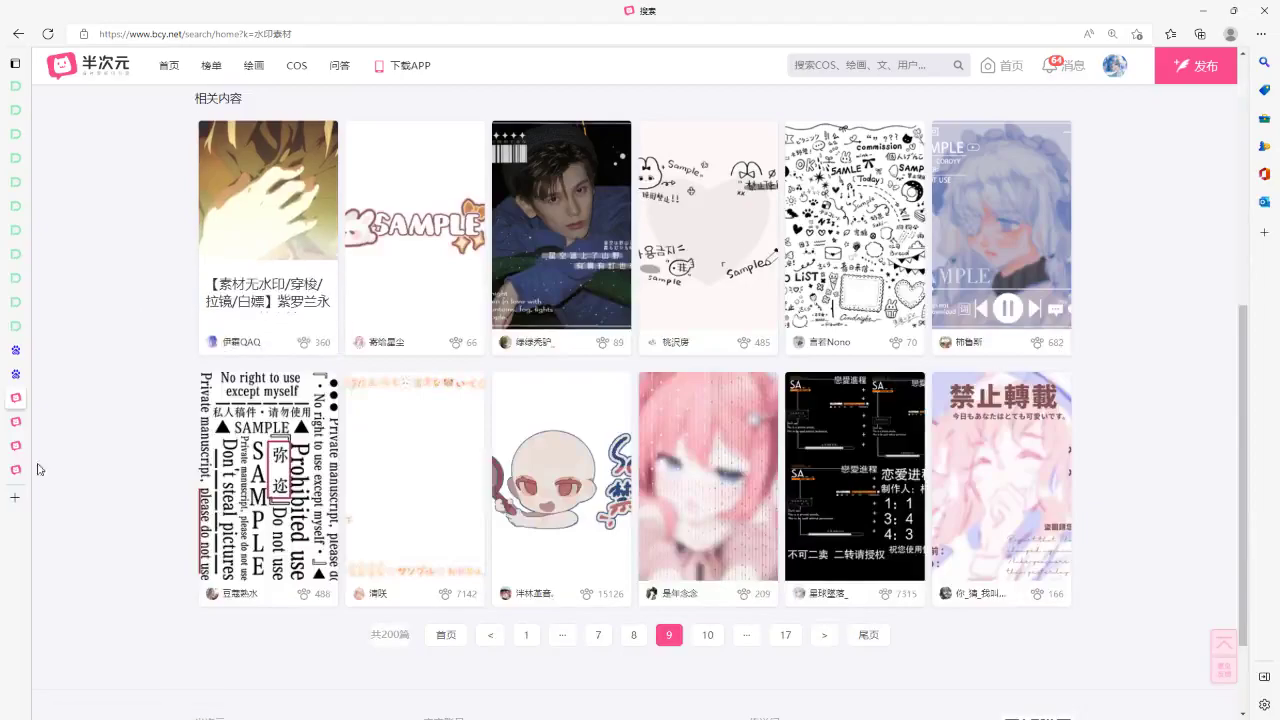
- In the browser, search Baidu for 觅元素 and open its official website from the results
left_click(27, 374)
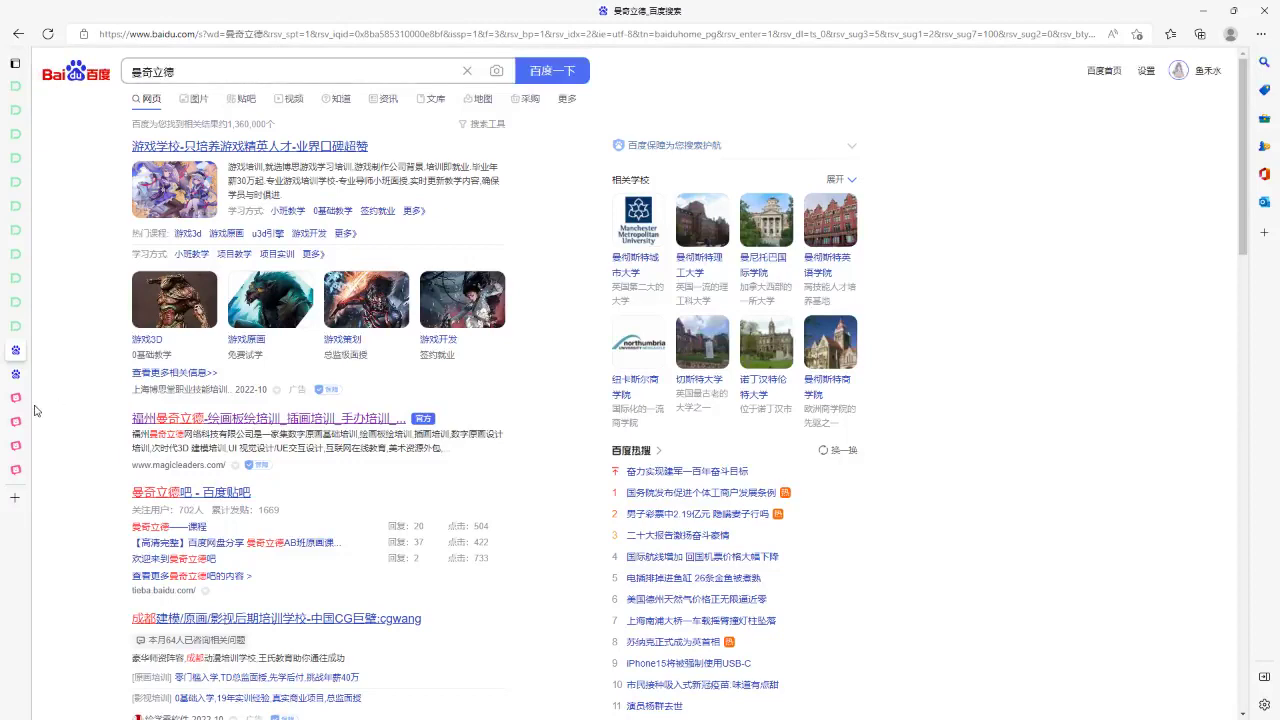
left_click(20, 378)
left_click_drag(212, 76, 109, 78)
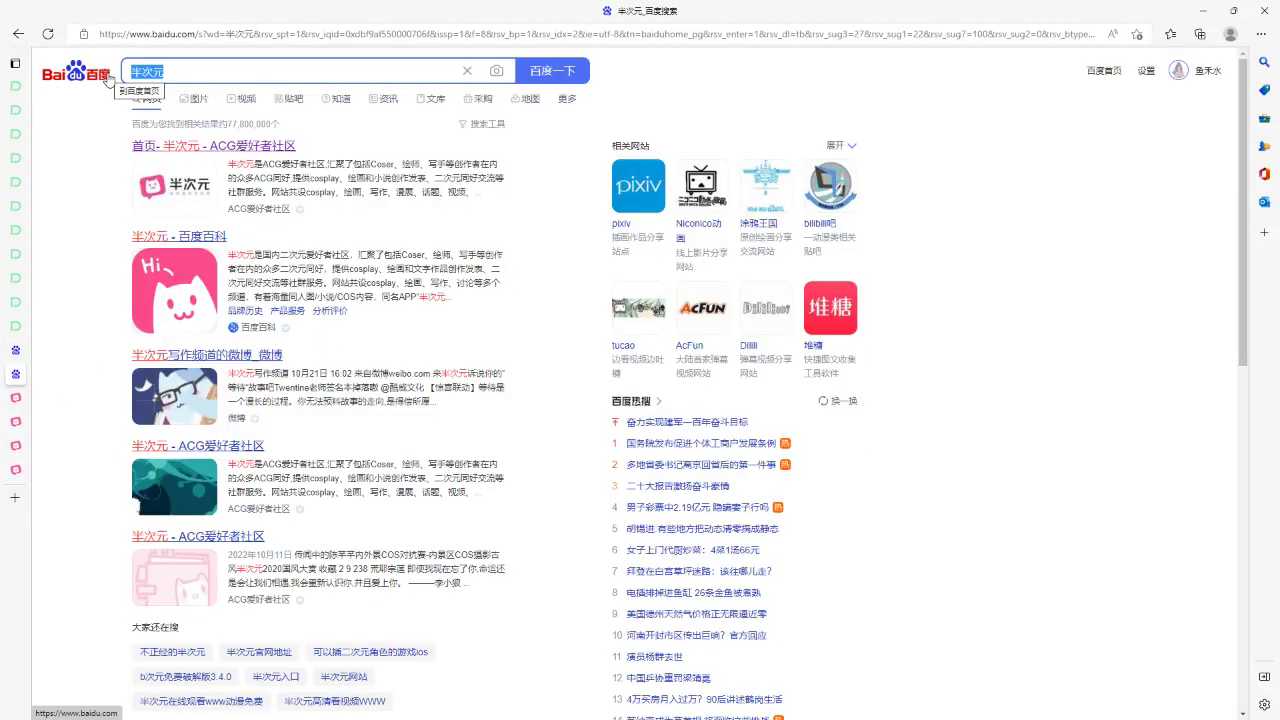
type("觅元素")
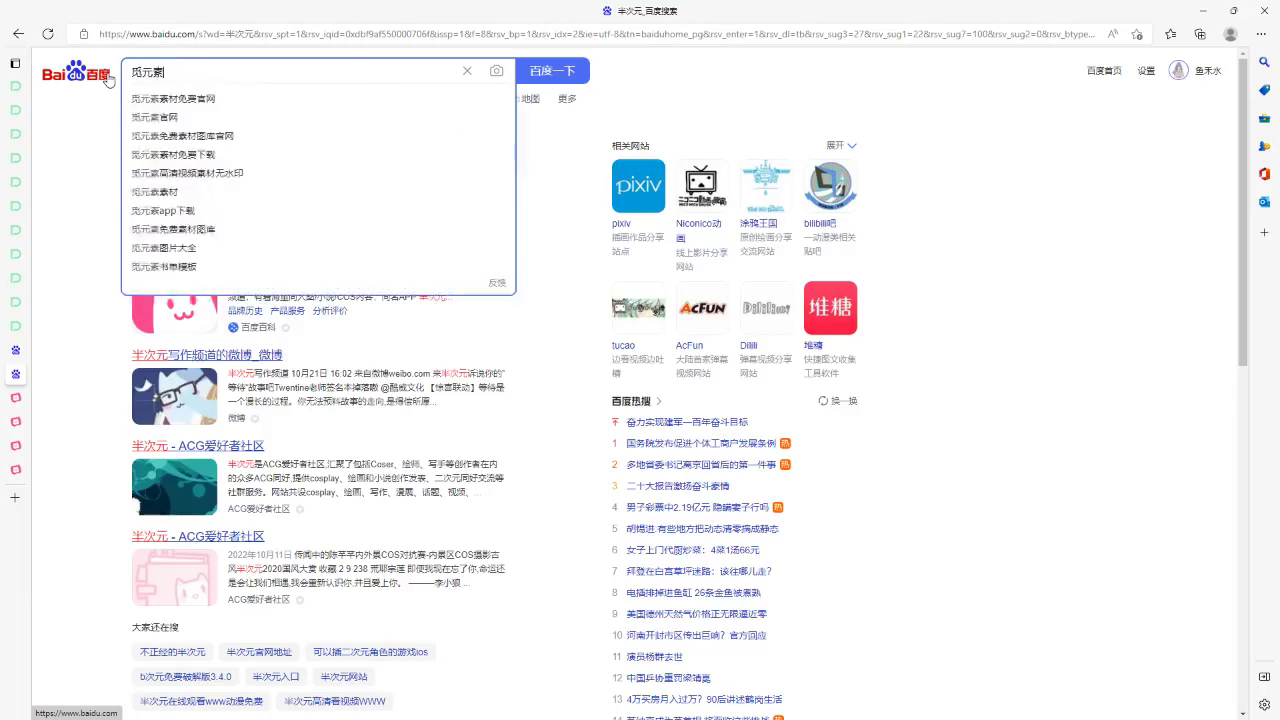
key("Return")
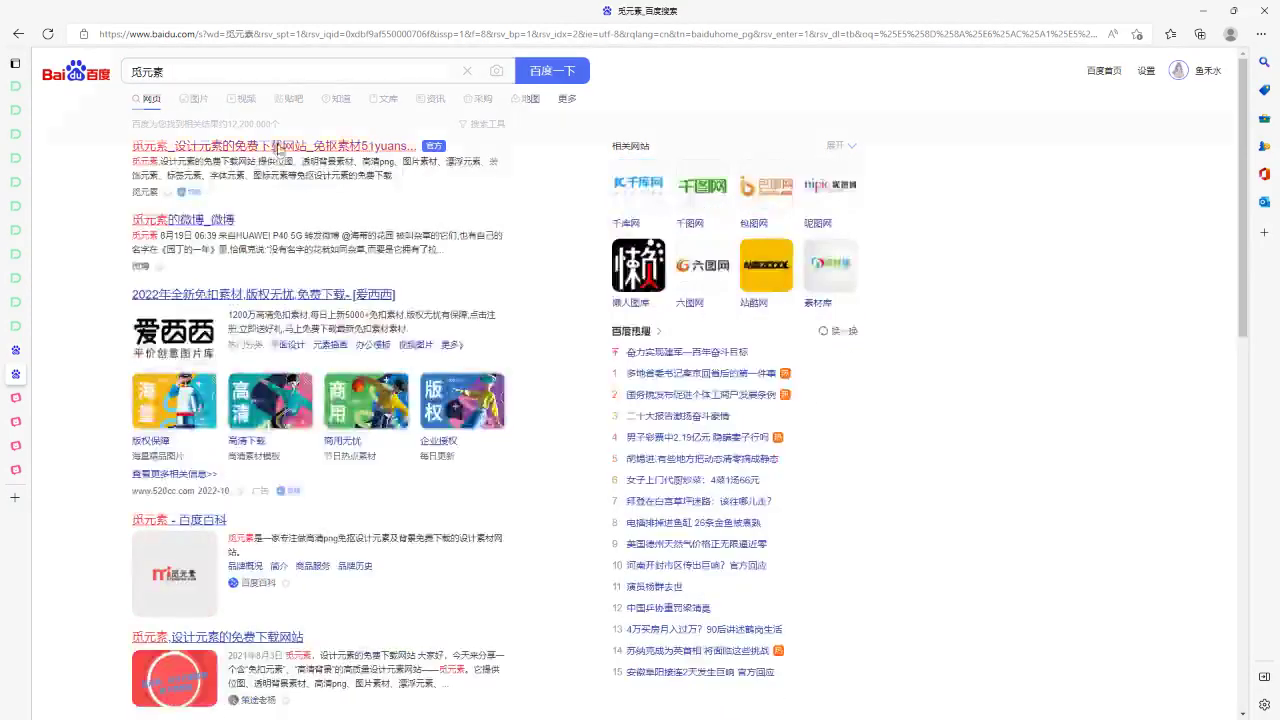
left_click(254, 145)
- Close the two Baidu search tabs, keeping the 觅元素 site open
mouse_move(112, 360)
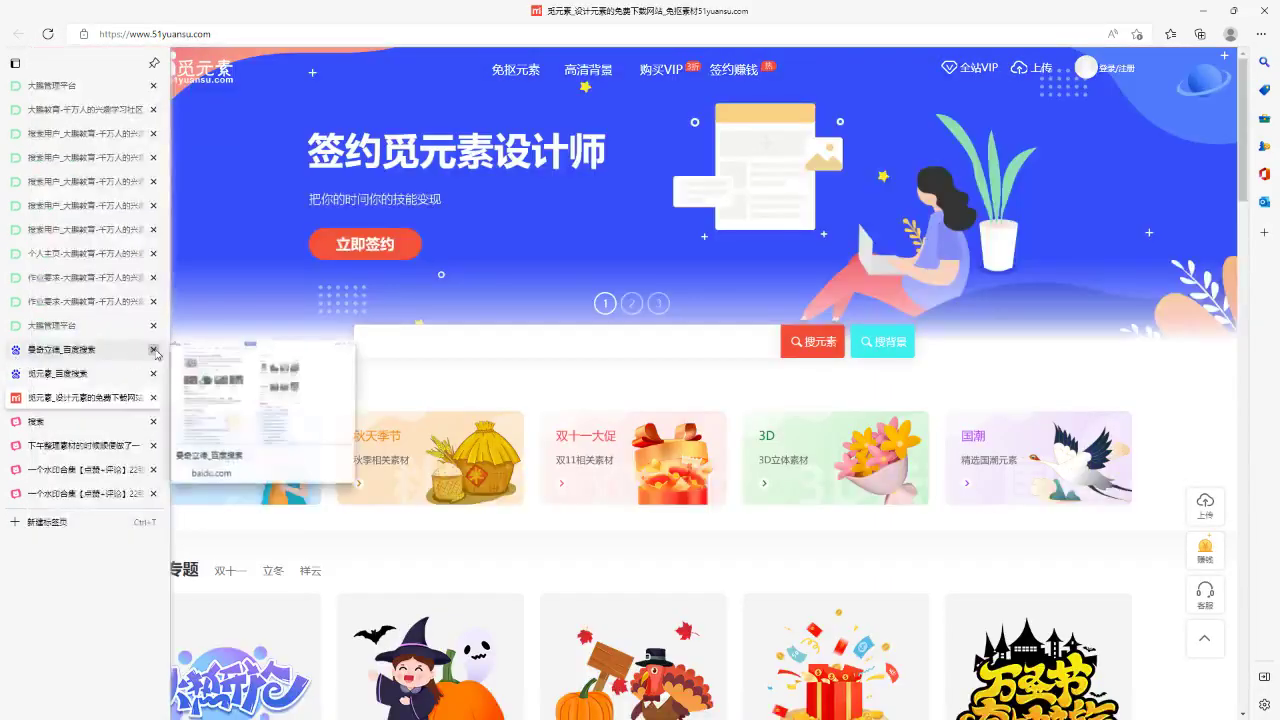
left_click(154, 349)
left_click(154, 349)
- Search the 觅元素 site for 星星 and bring the browser window back maximized
left_click(469, 341)
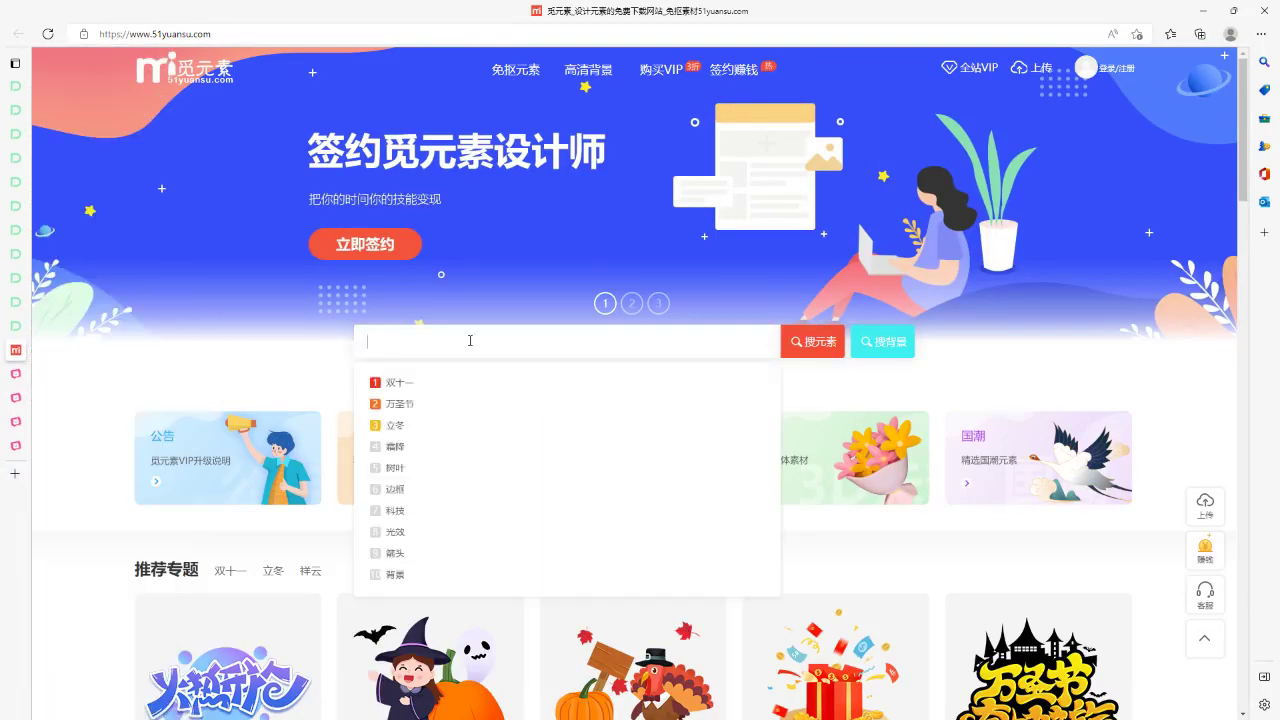
type("xingxing")
key("space")
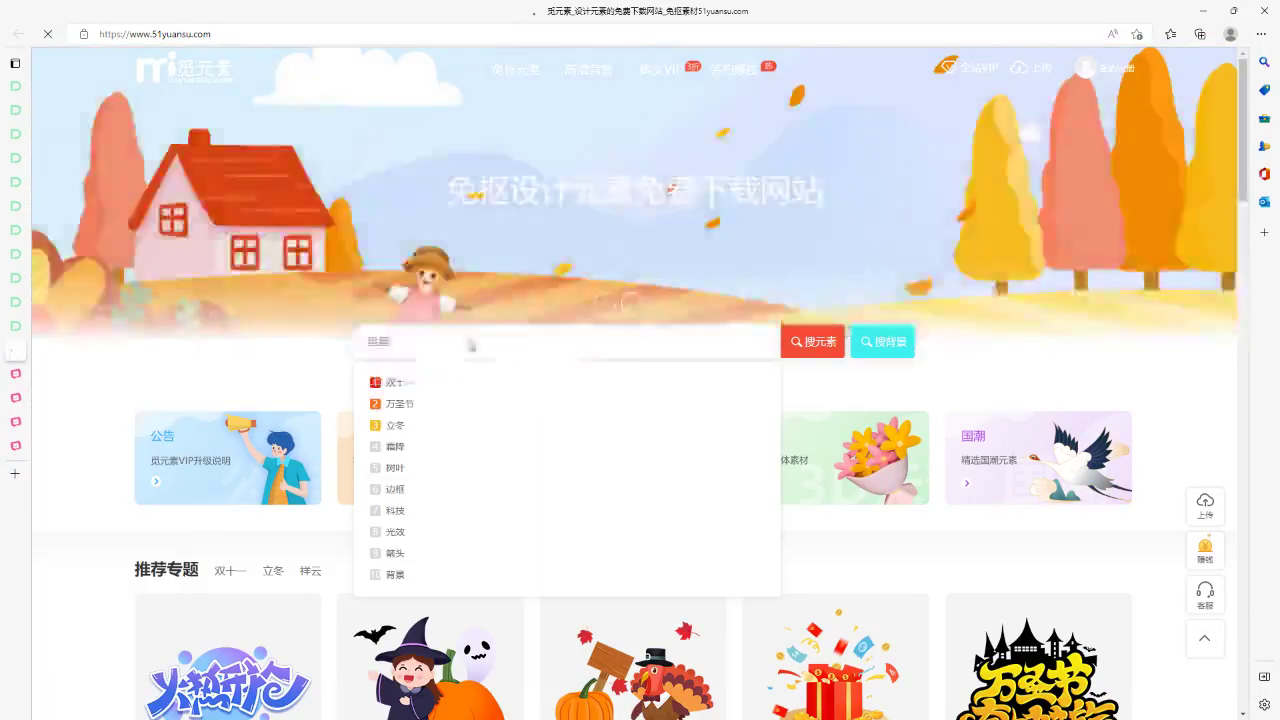
key("Return")
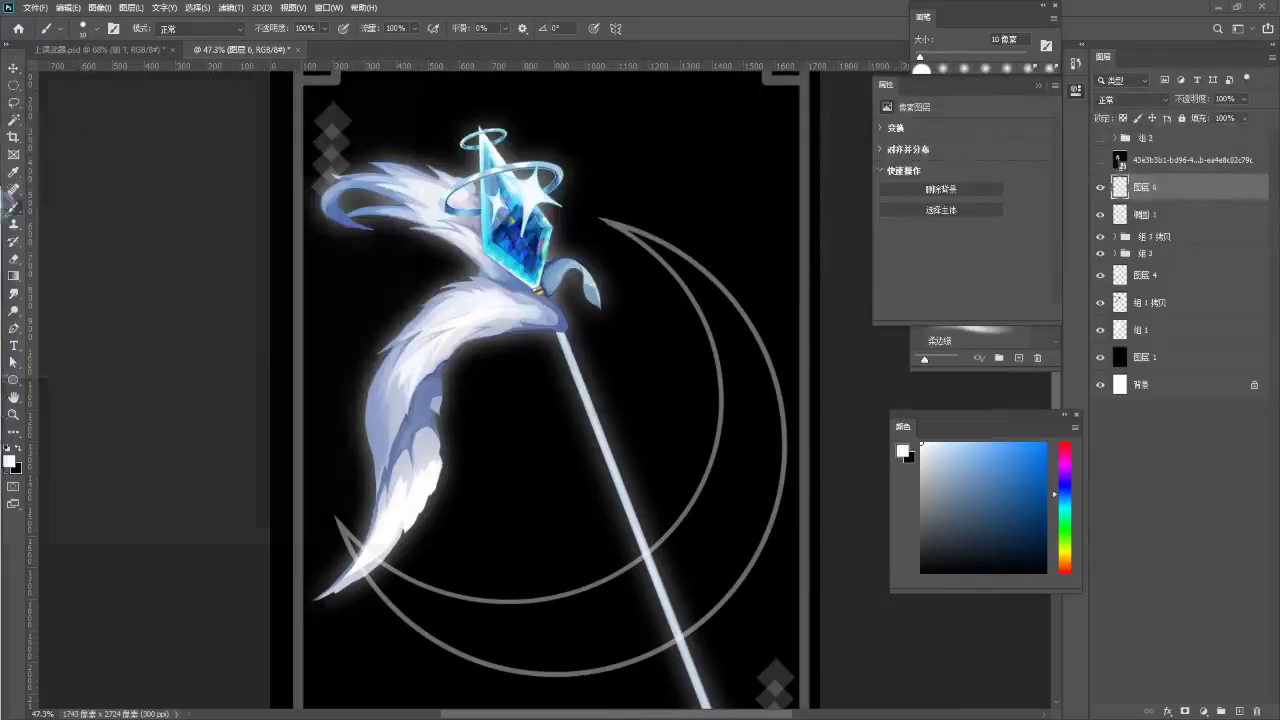
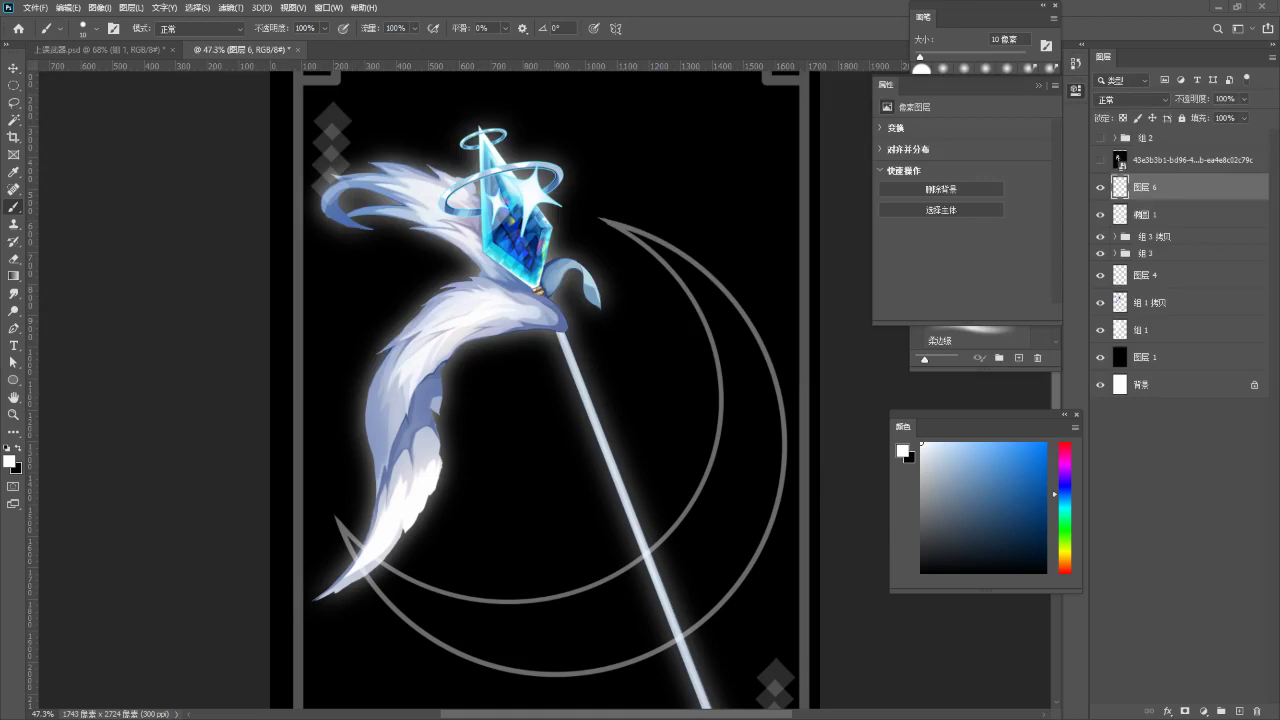
left_click_drag(0, 292, 514, 275)
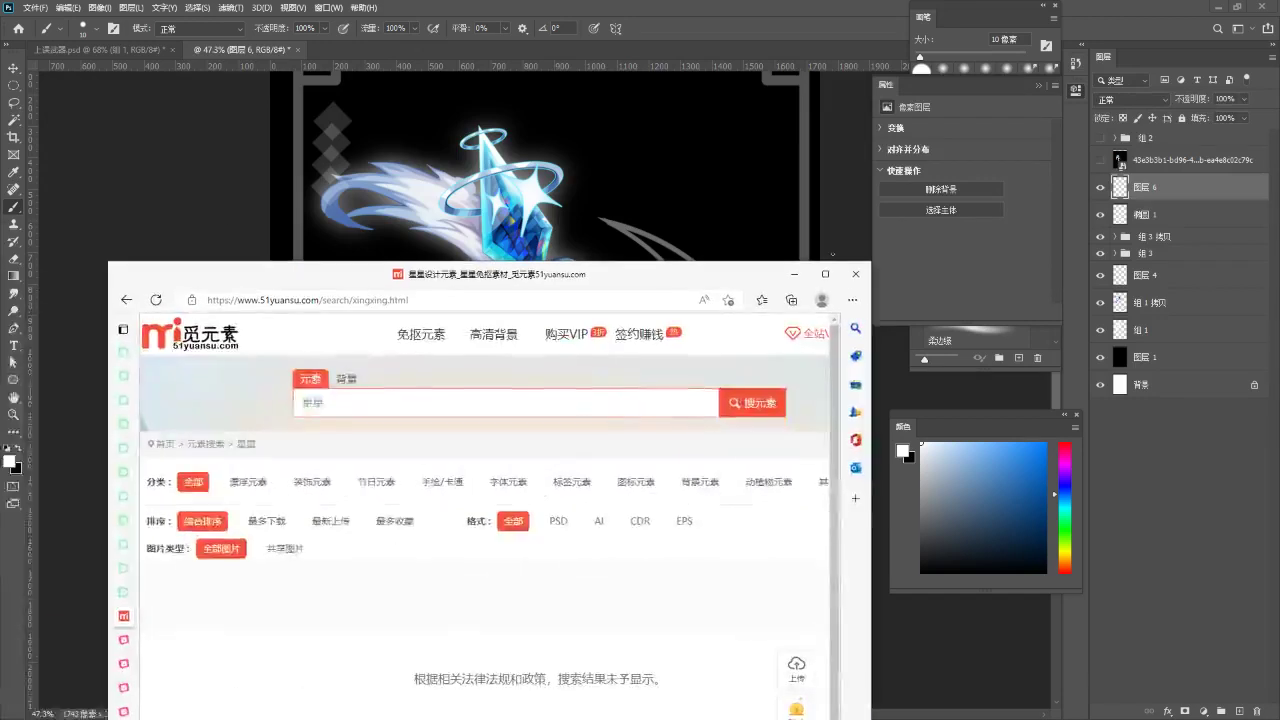
left_click(826, 274)
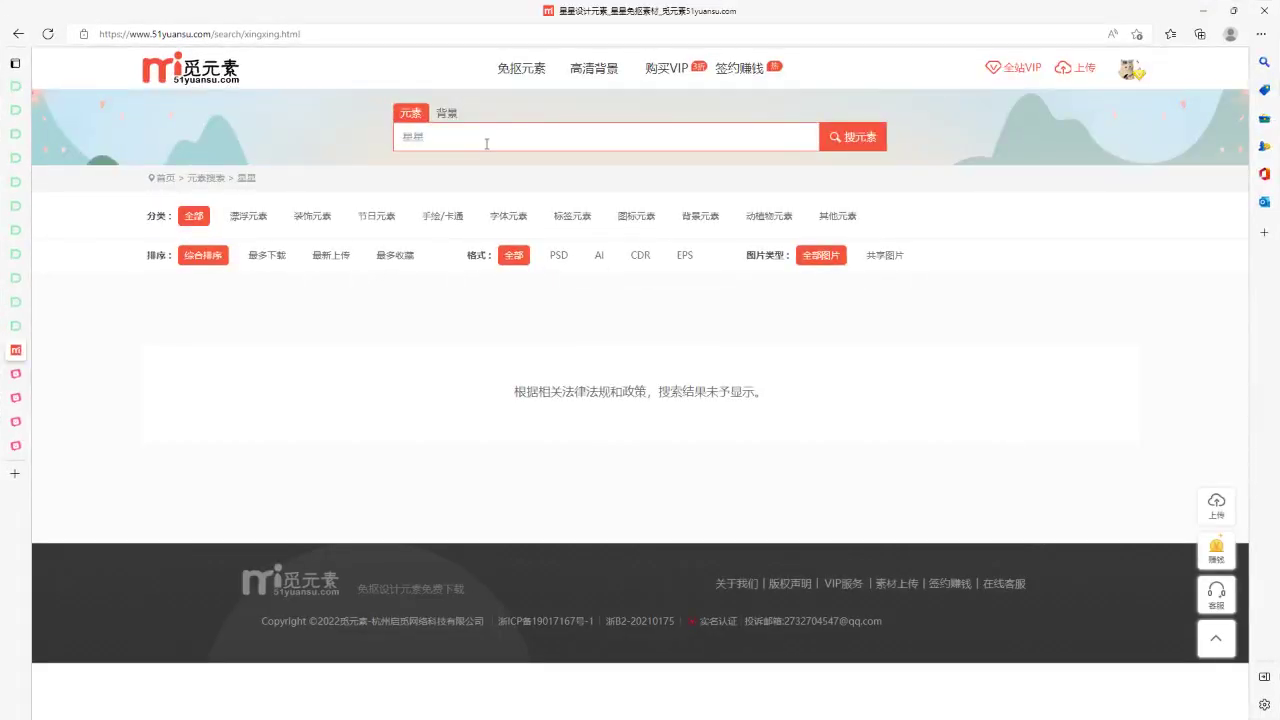
- Repeat the 星星 element search from the site's home page and try the shorter term 星
left_click(858, 147)
left_click(203, 180)
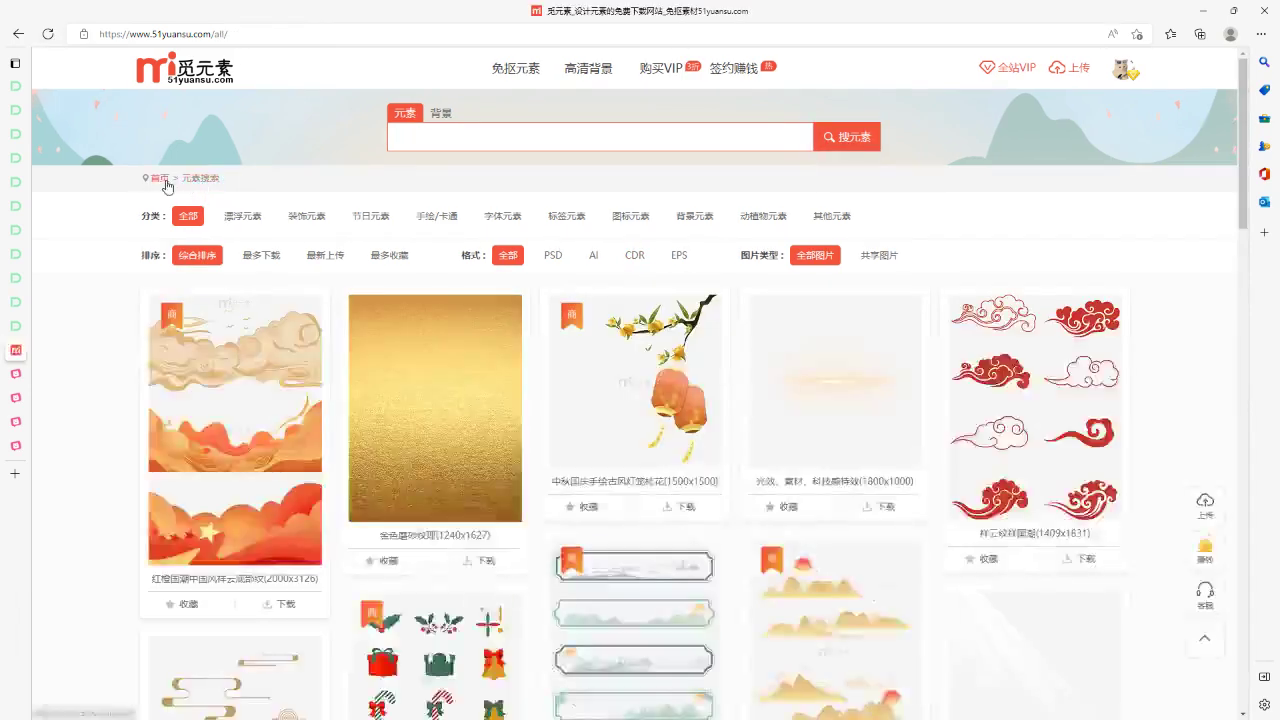
left_click(162, 180)
left_click(449, 340)
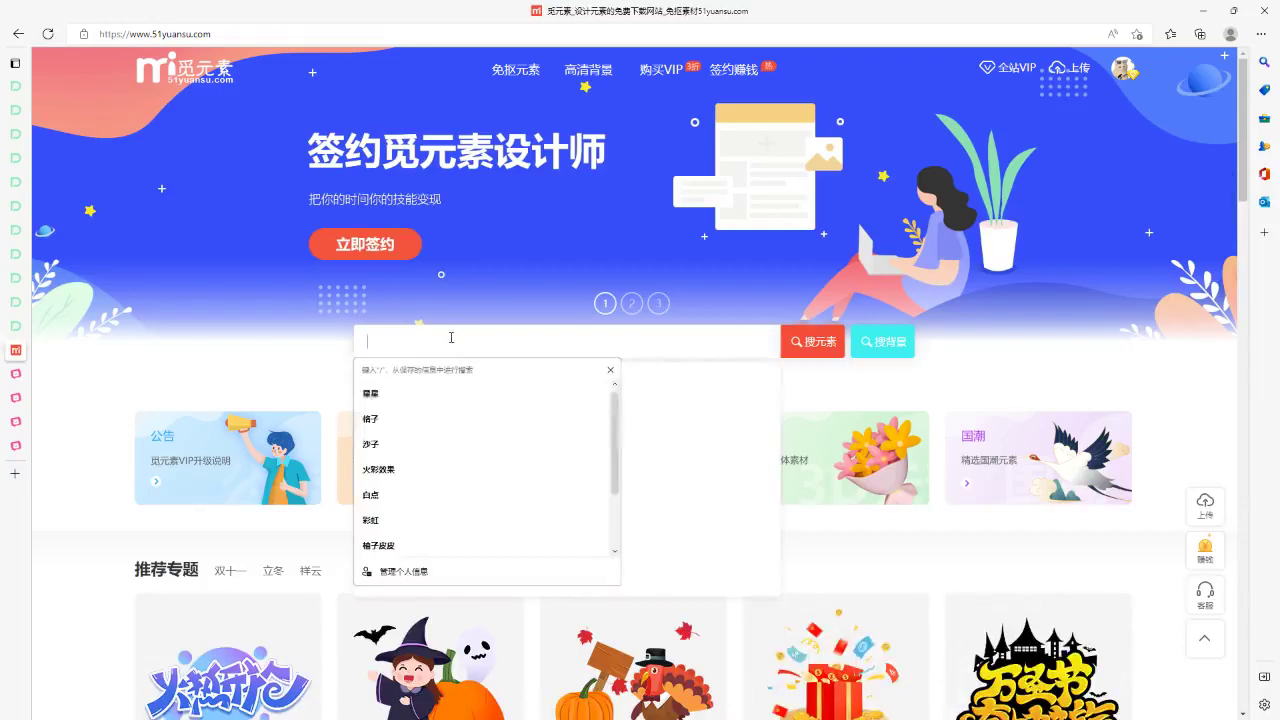
left_click(420, 396)
left_click(822, 340)
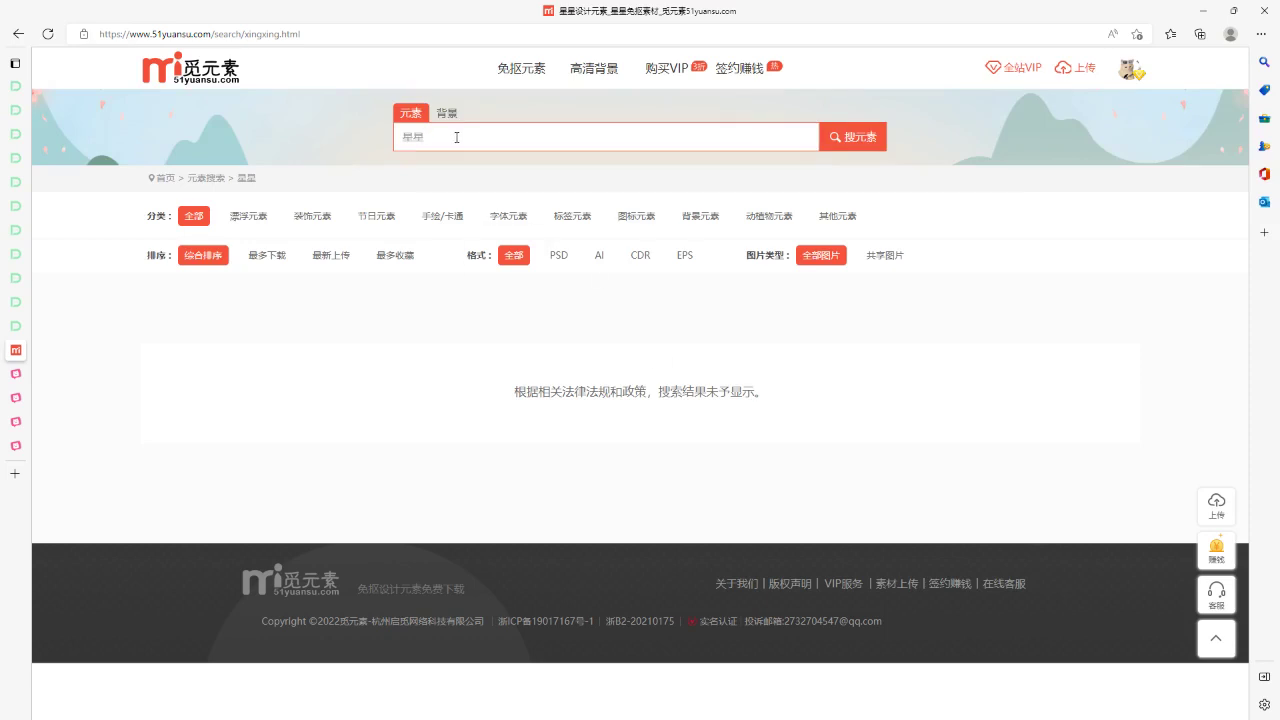
key("Return")
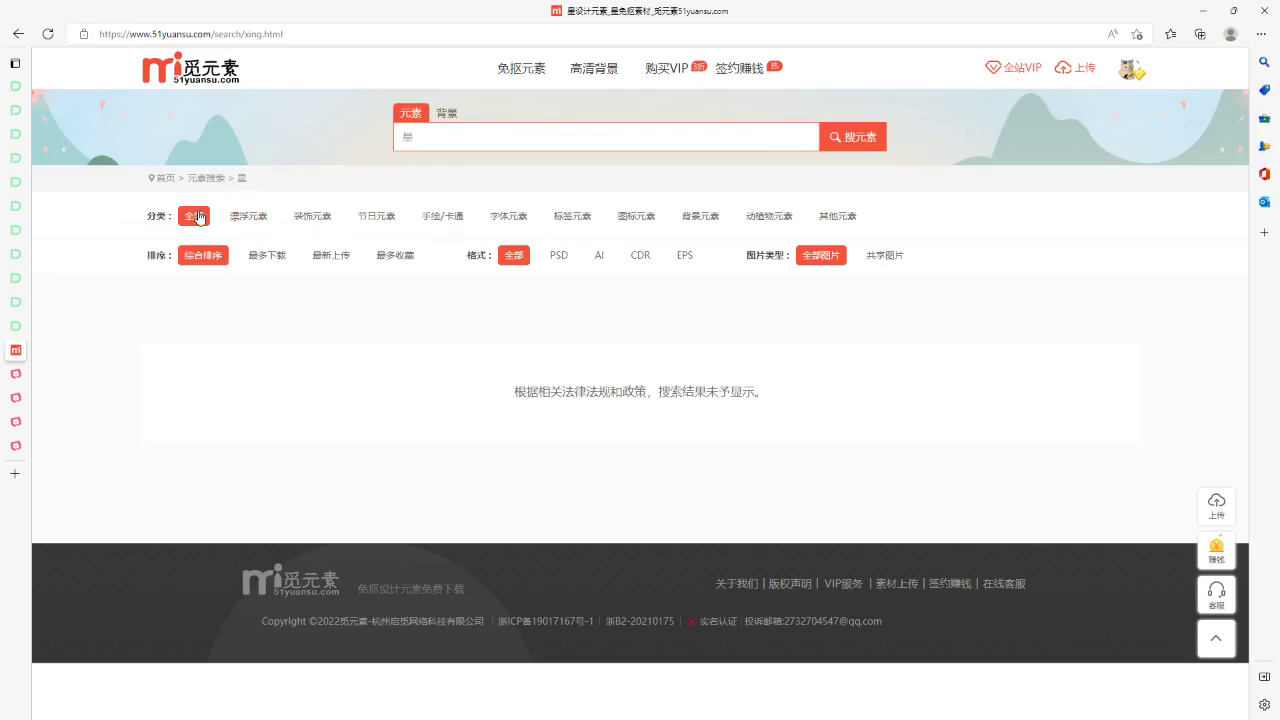
- Return to the site's home page and search the elements for 格子
left_click(238, 73)
left_click(451, 340)
left_click(440, 418)
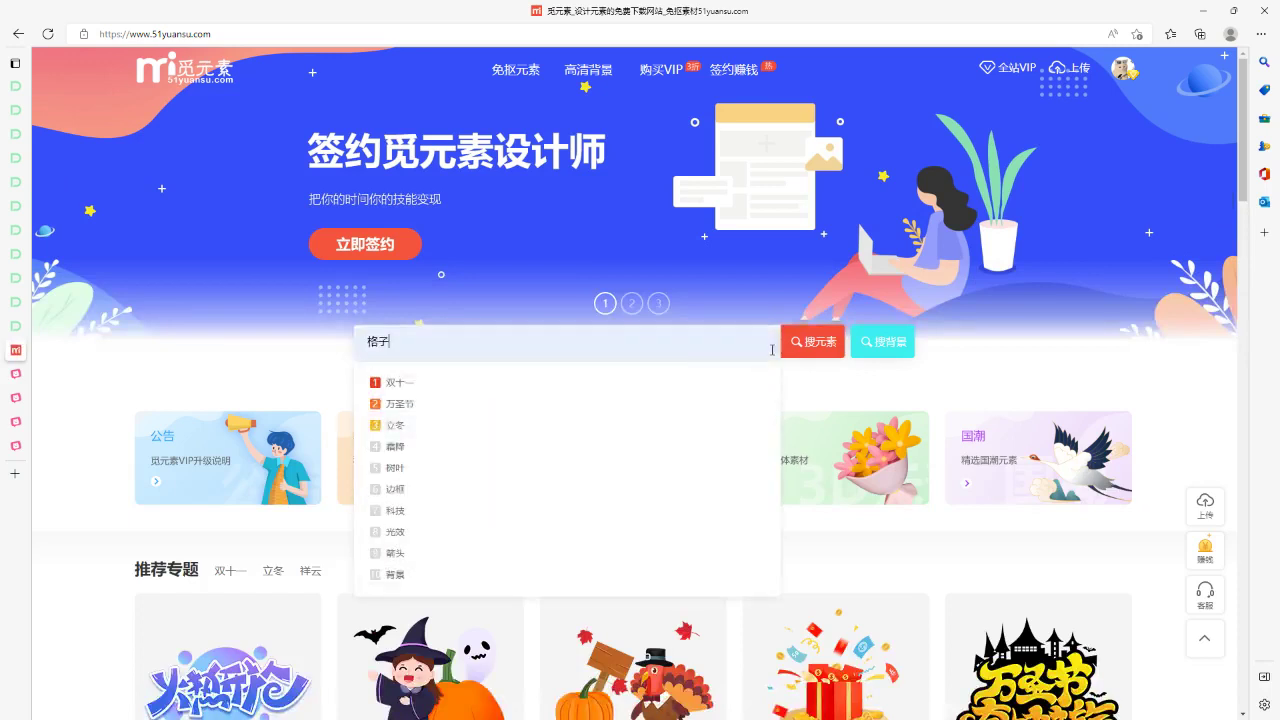
left_click(798, 343)
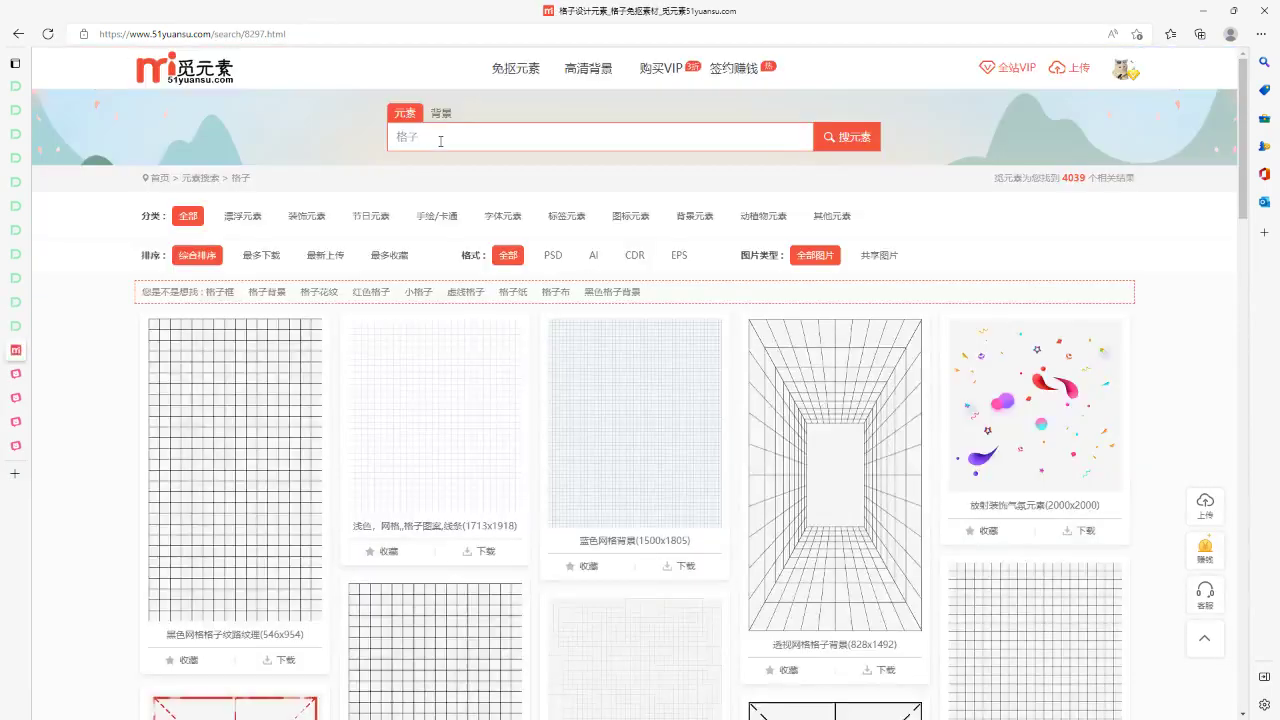
- Search the site's elements for 五角星
type("wujiaox")
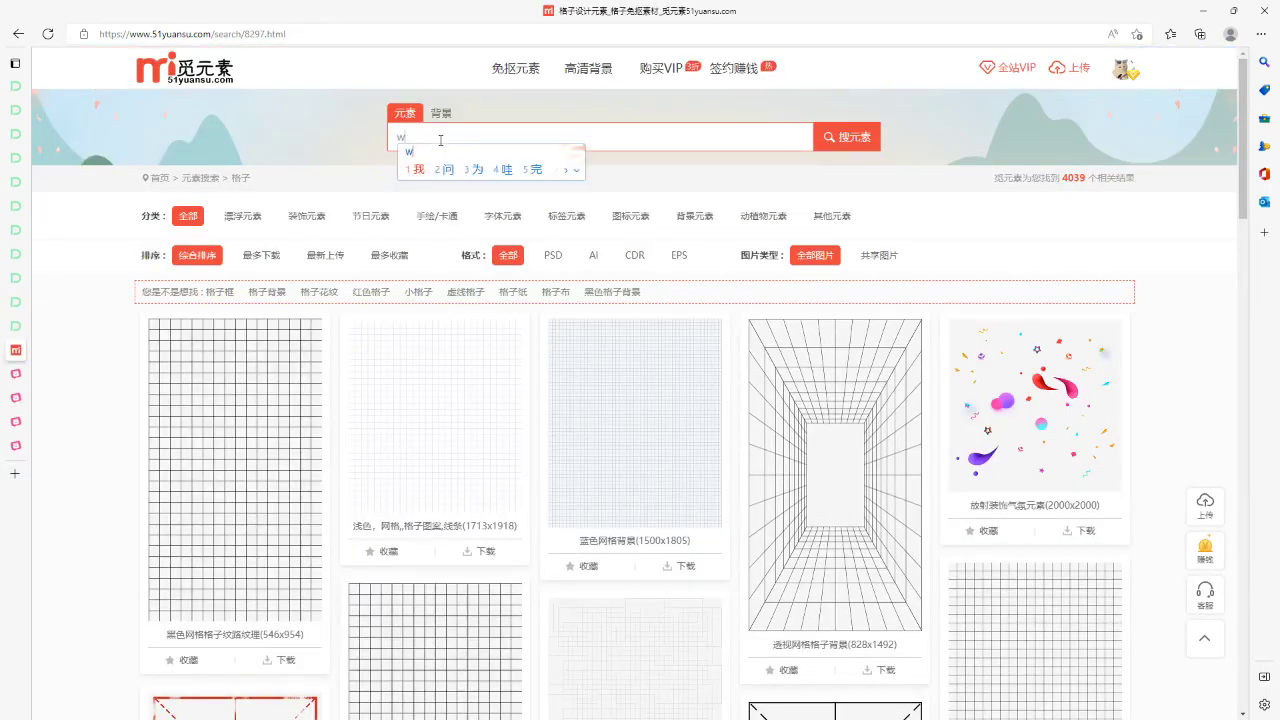
key("space")
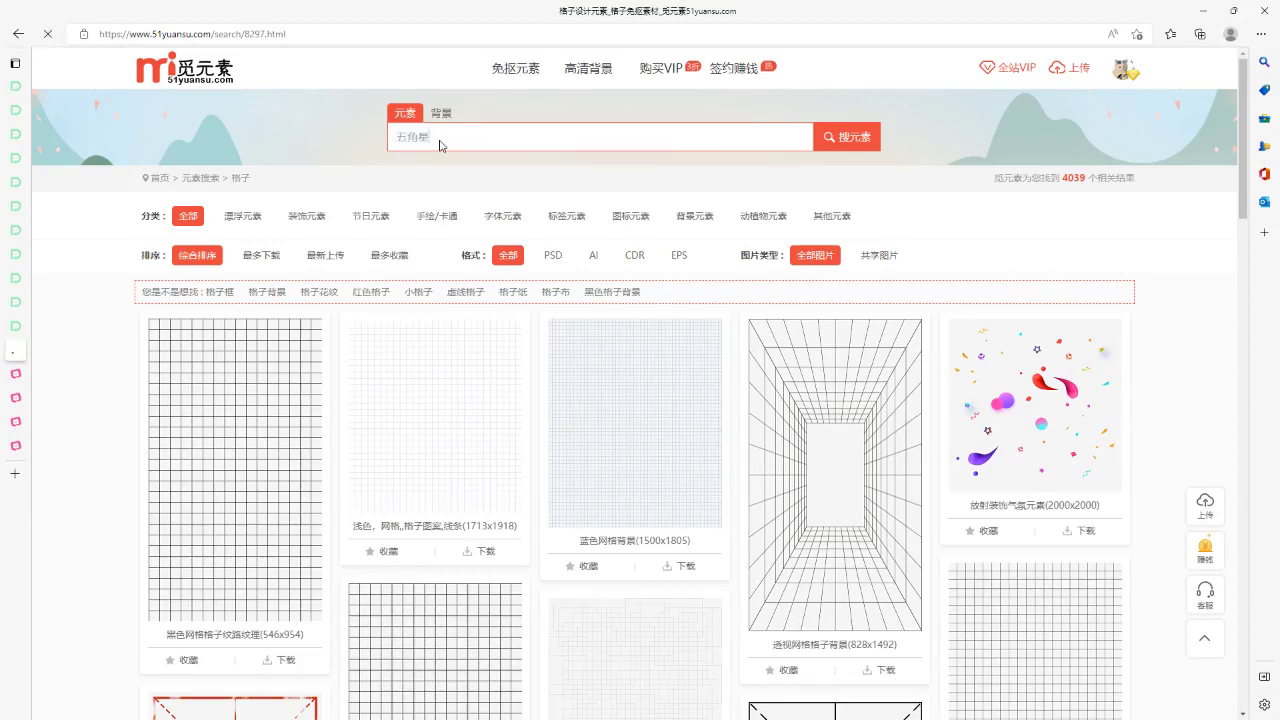
key("Return")
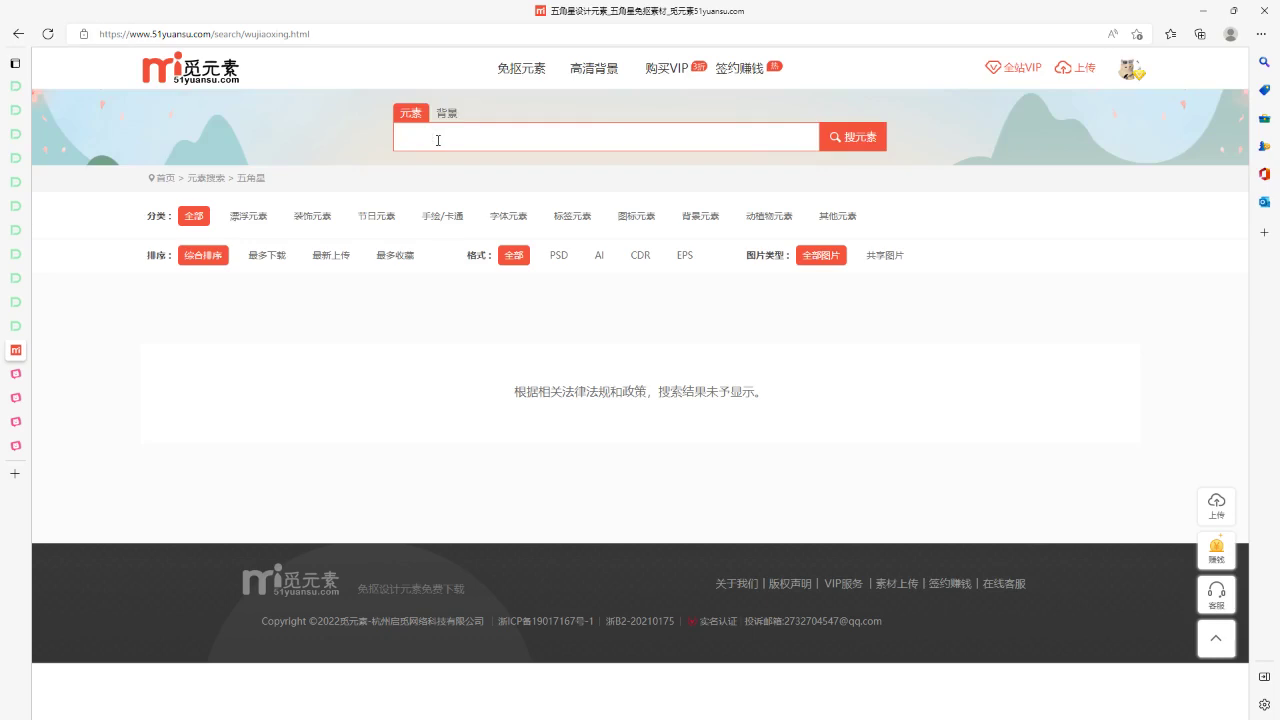
- Replace the search term with 星星 and run the element search
type("xingx")
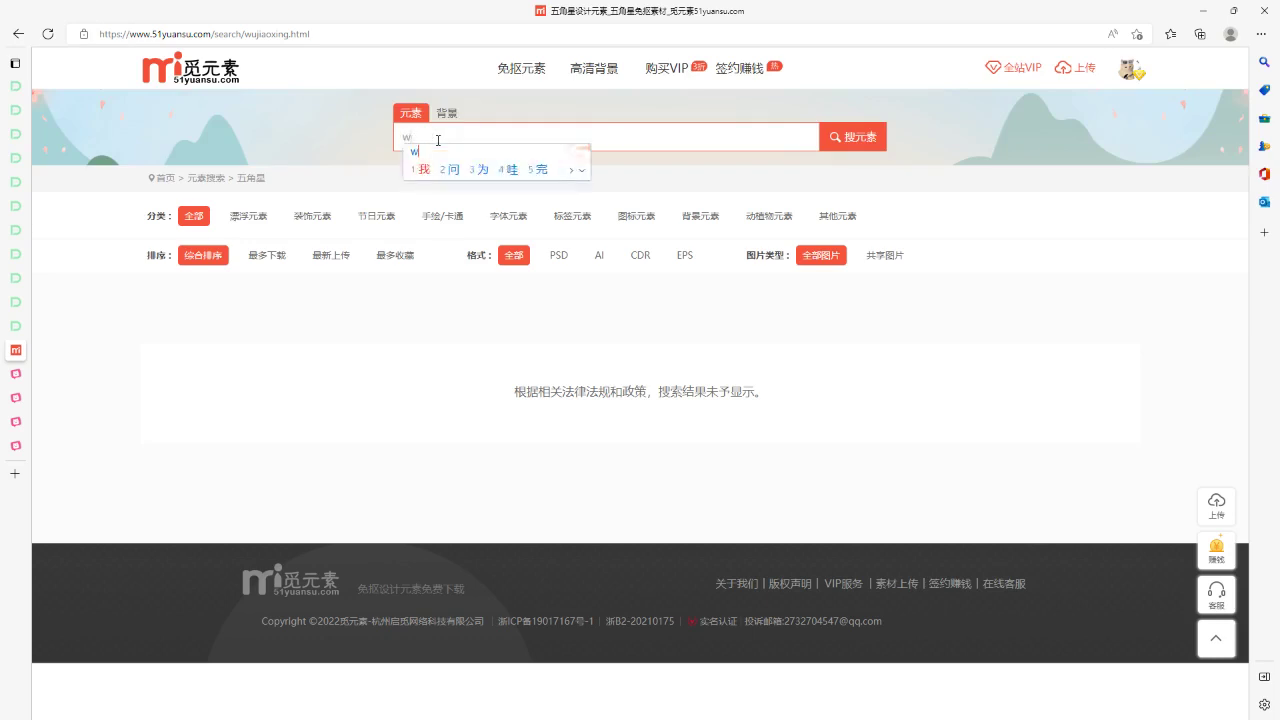
key("space")
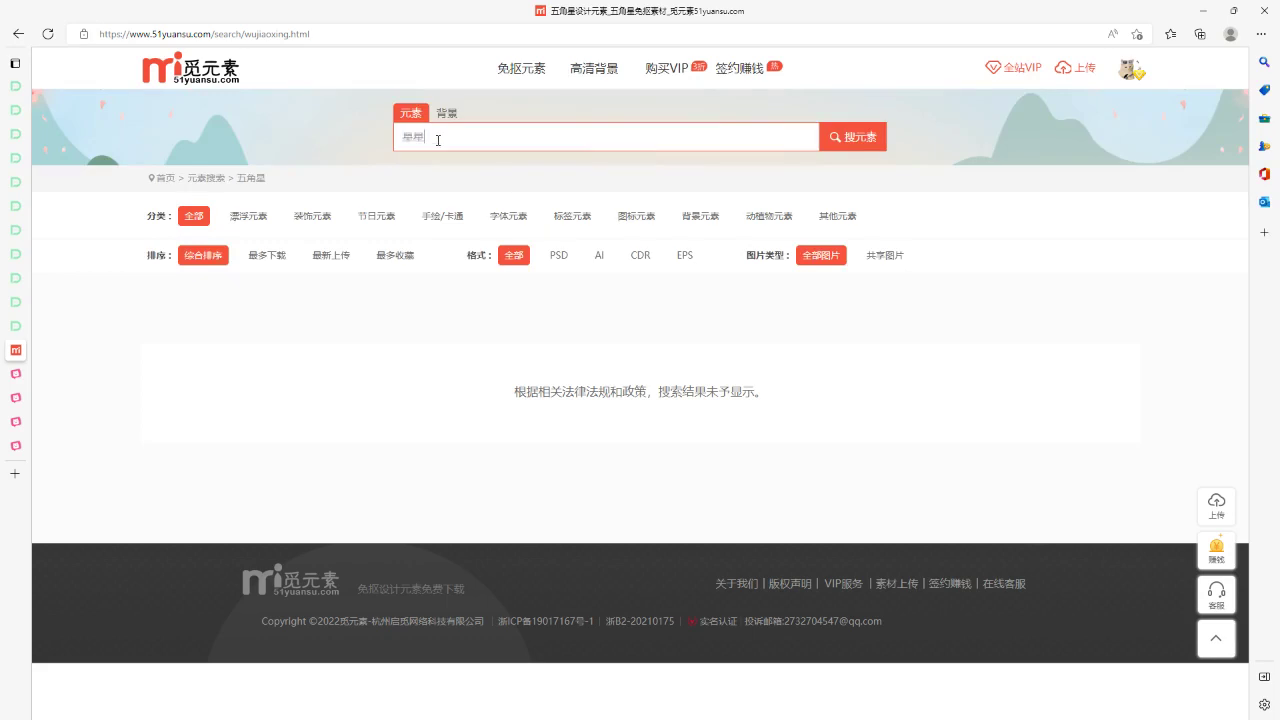
type("xingx")
key("space")
key("Return")
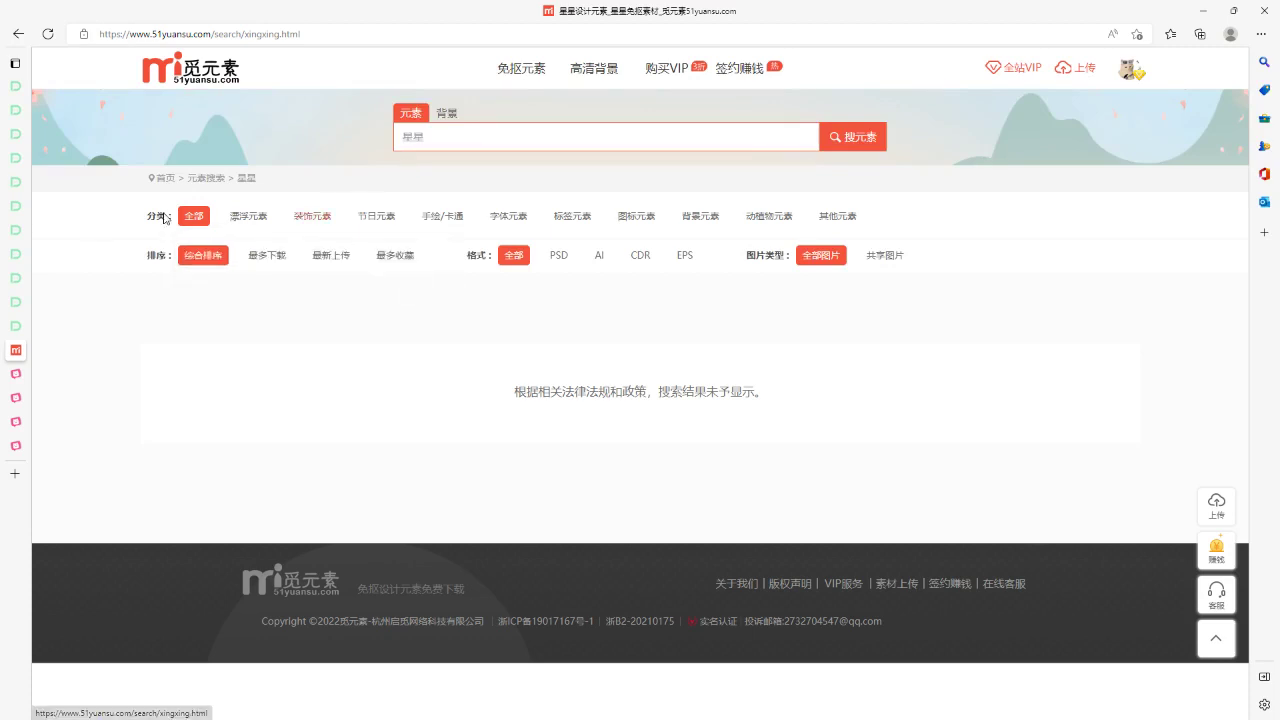
- Return to the site's home page and open the trending 双十一 search
left_click(189, 80)
left_click(534, 343)
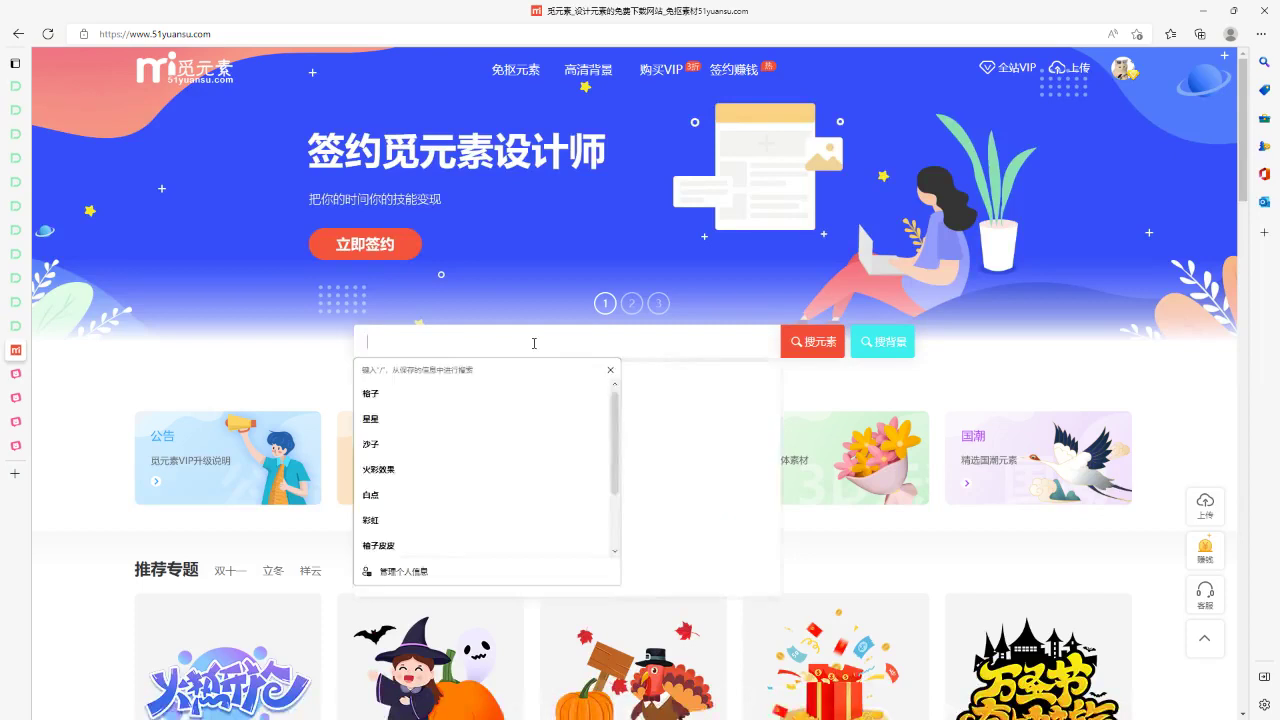
left_click(650, 380)
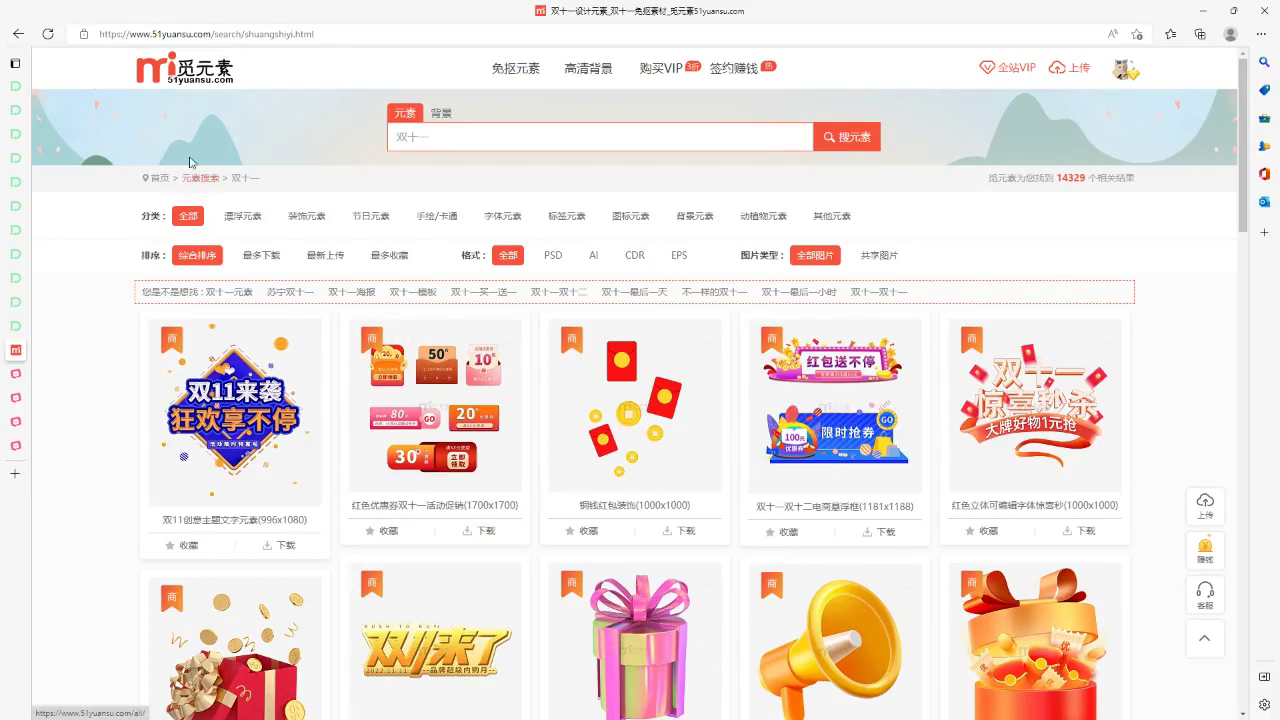
- Go back to the site's home page, look through it and search the elements for 星星 once more
left_click(196, 66)
scroll(436, 455, "down", 4)
scroll(436, 455, "down", 1)
scroll(436, 455, "up", 5)
scroll(436, 455, "down", 10)
scroll(534, 330, "up", 10)
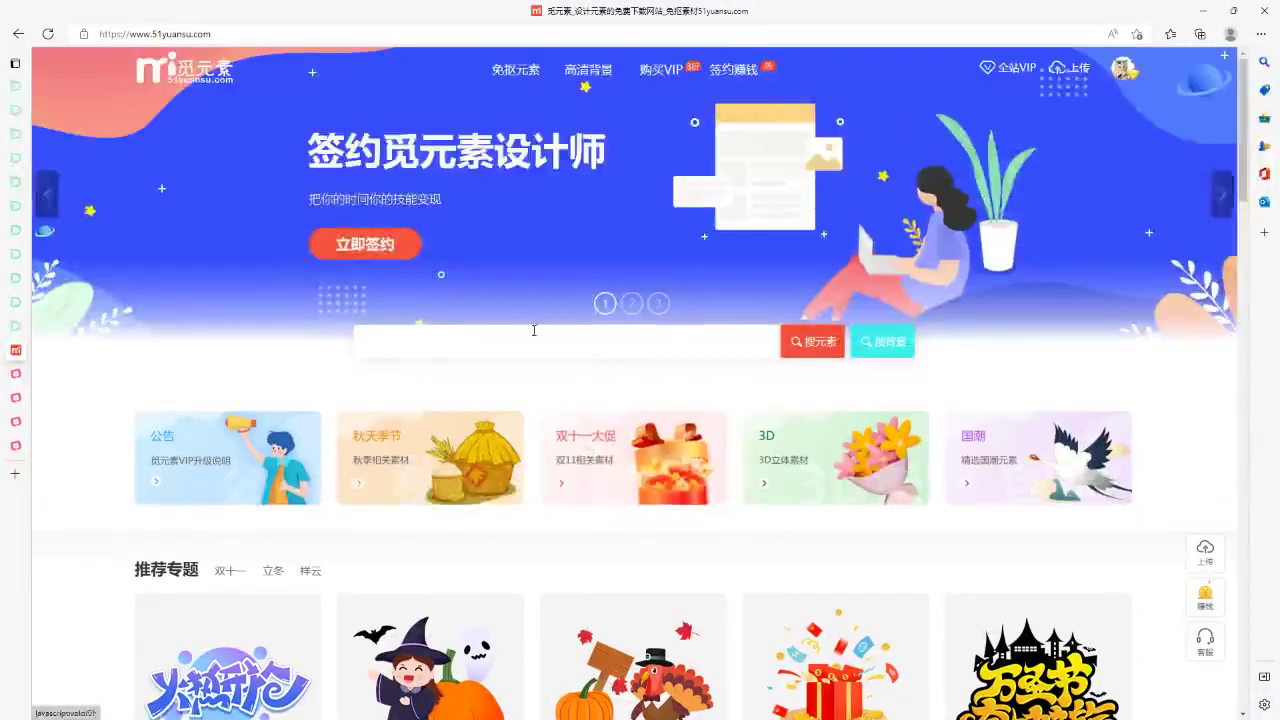
left_click(534, 330)
type("星星")
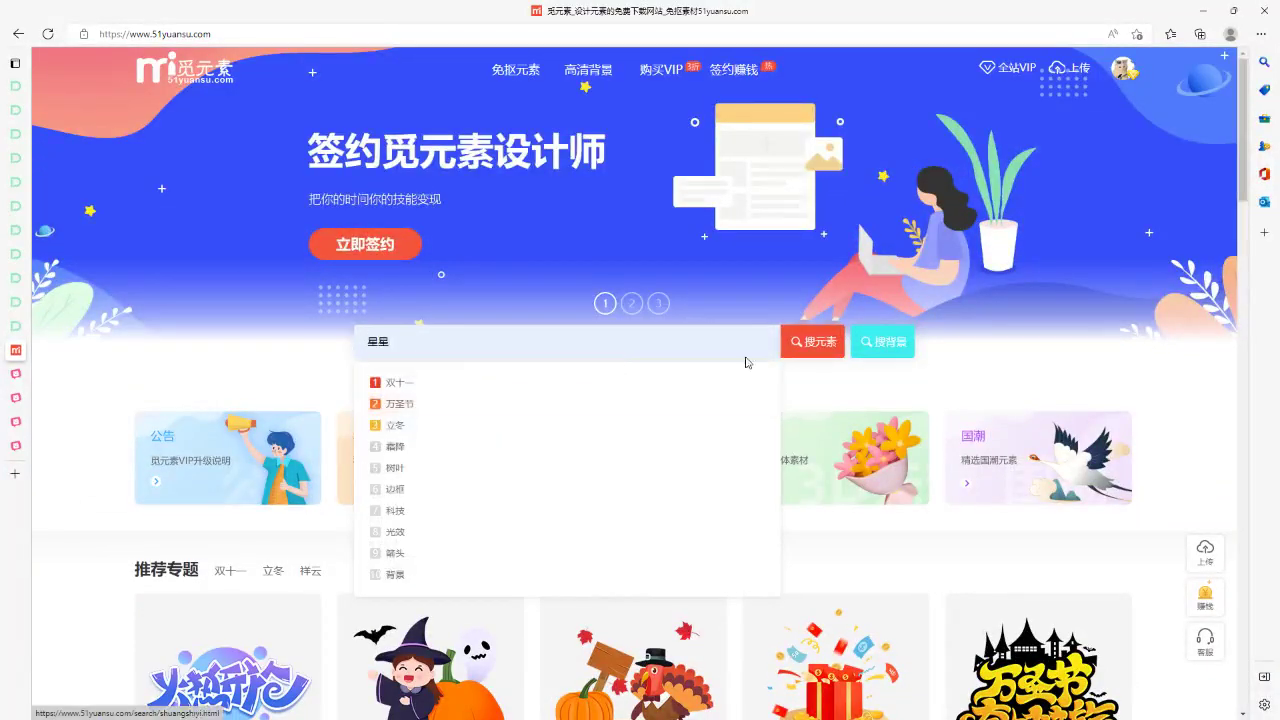
left_click(836, 342)
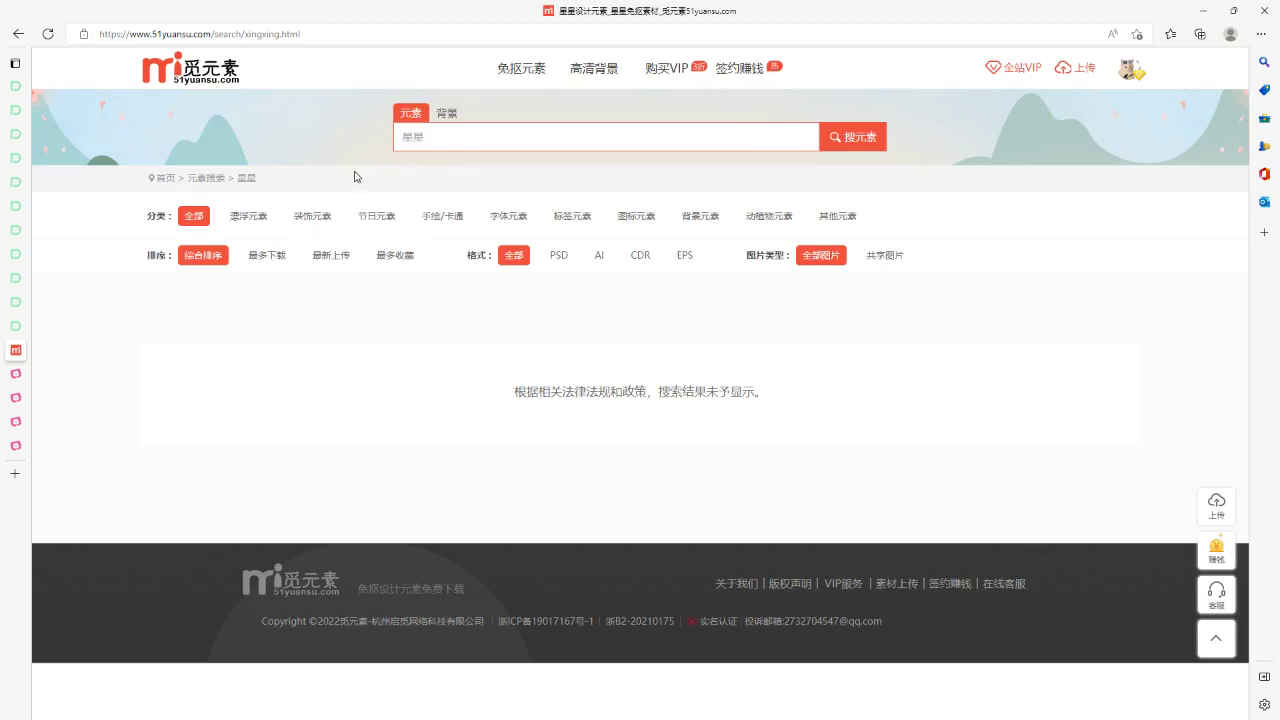
- Look through the element site's home page and its search suggestions, and switch back to Photoshop
left_click(205, 80)
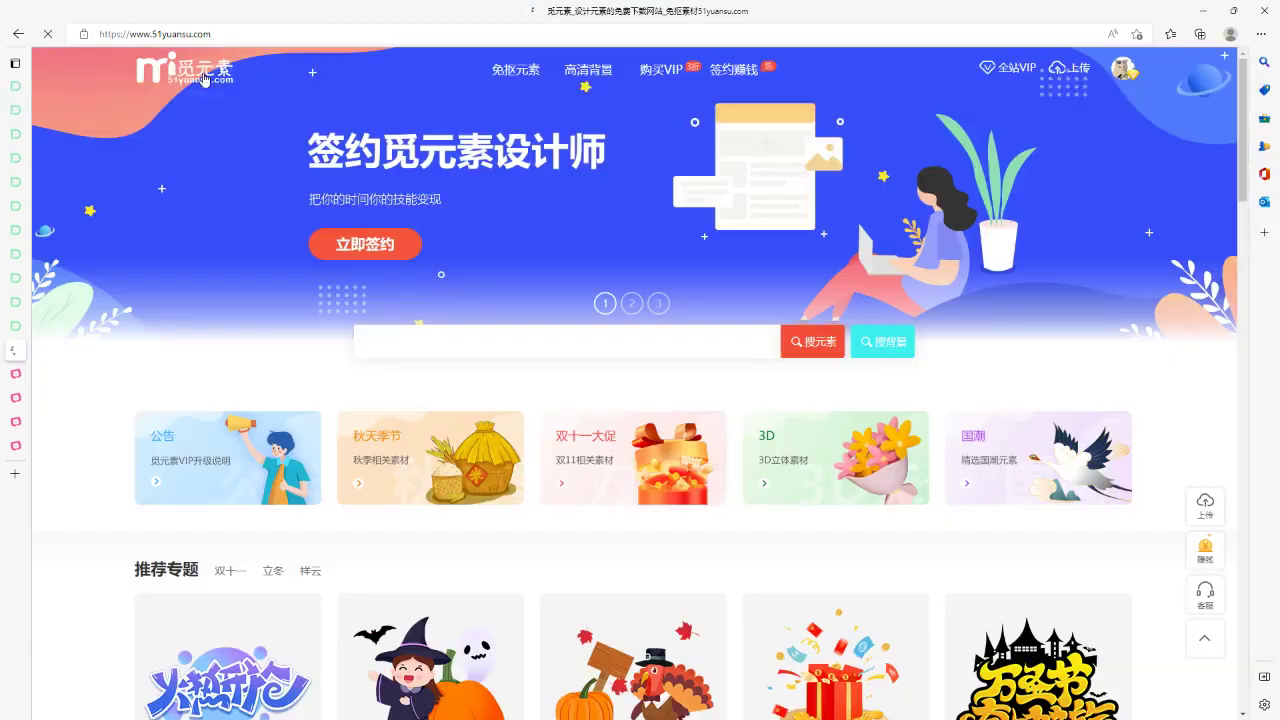
left_click(425, 338)
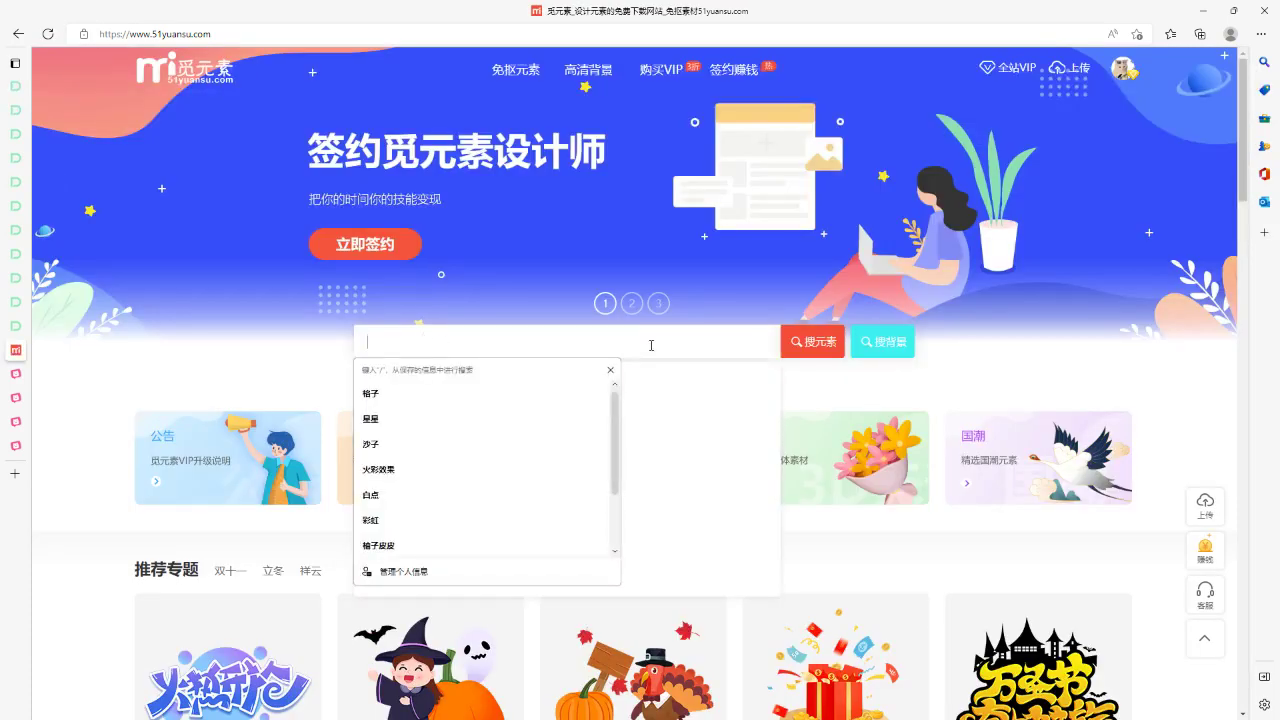
scroll(651, 345, "down", 9)
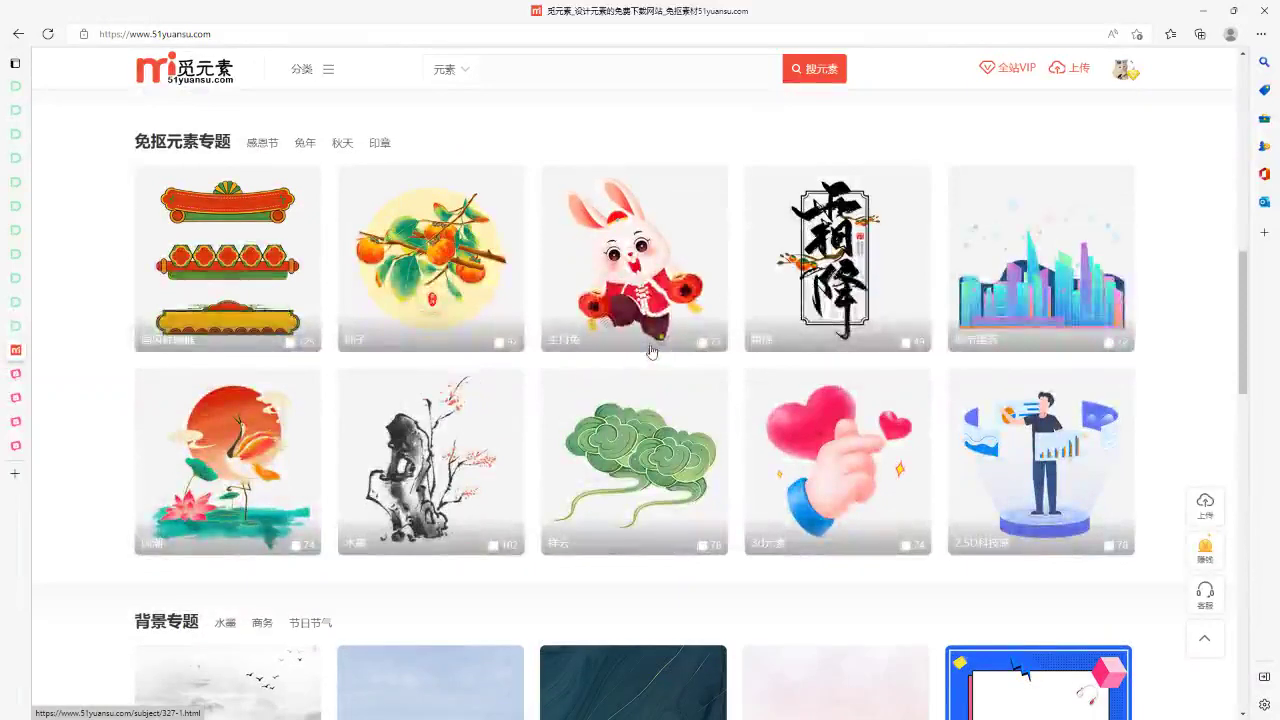
scroll(651, 350, "up", 10)
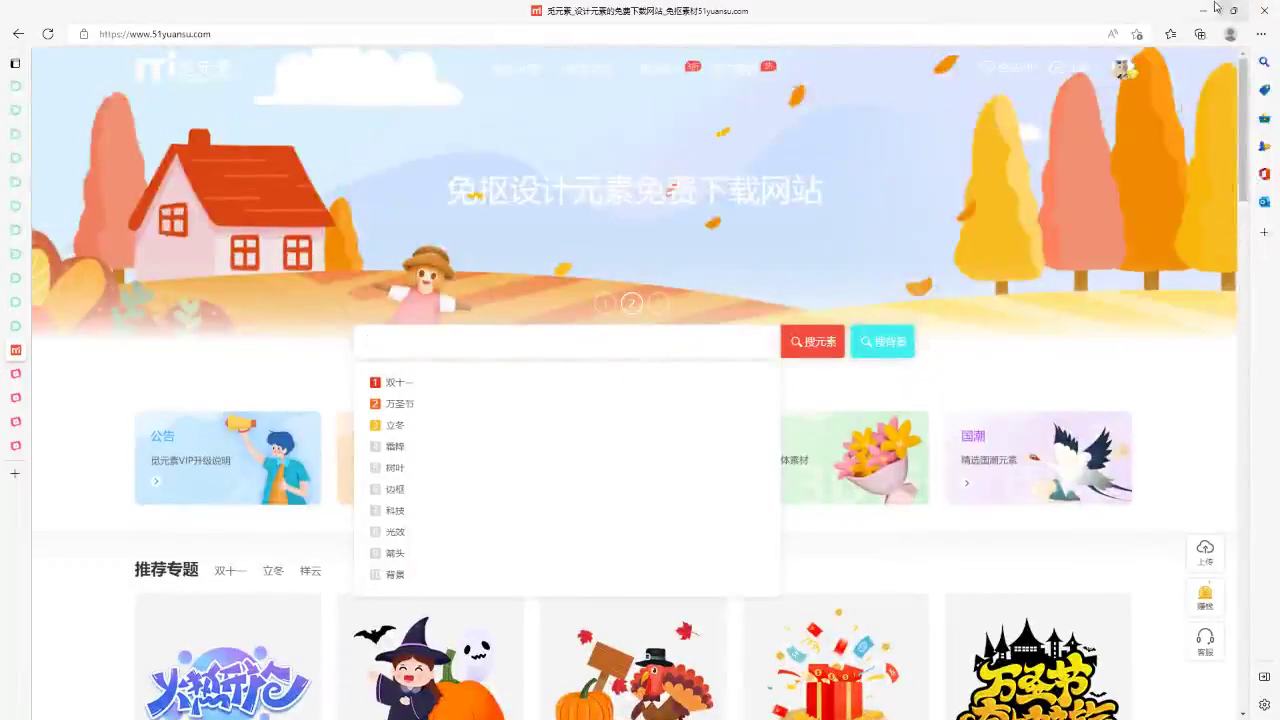
left_click(1204, 12)
- Turn on vertical symmetry for the brush and place its axis in the empty area inside the crescent
scroll(685, 298, "up", 1)
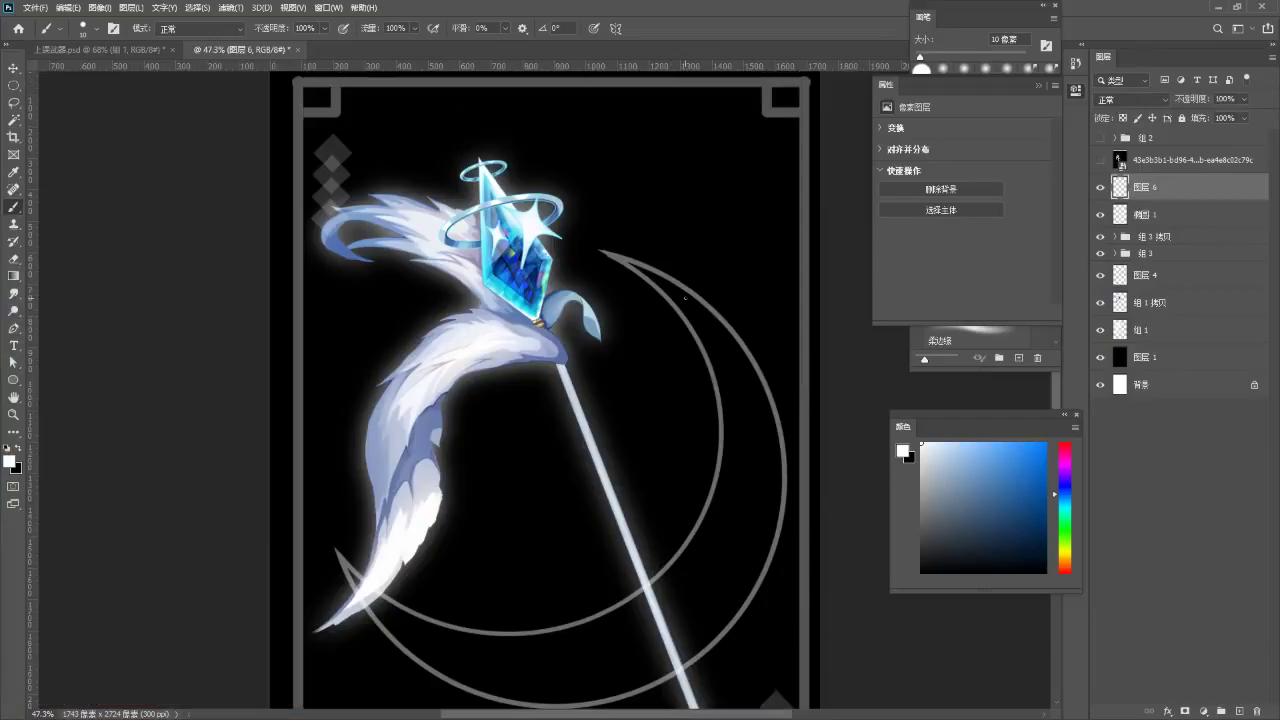
left_click_drag(685, 298, 661, 270)
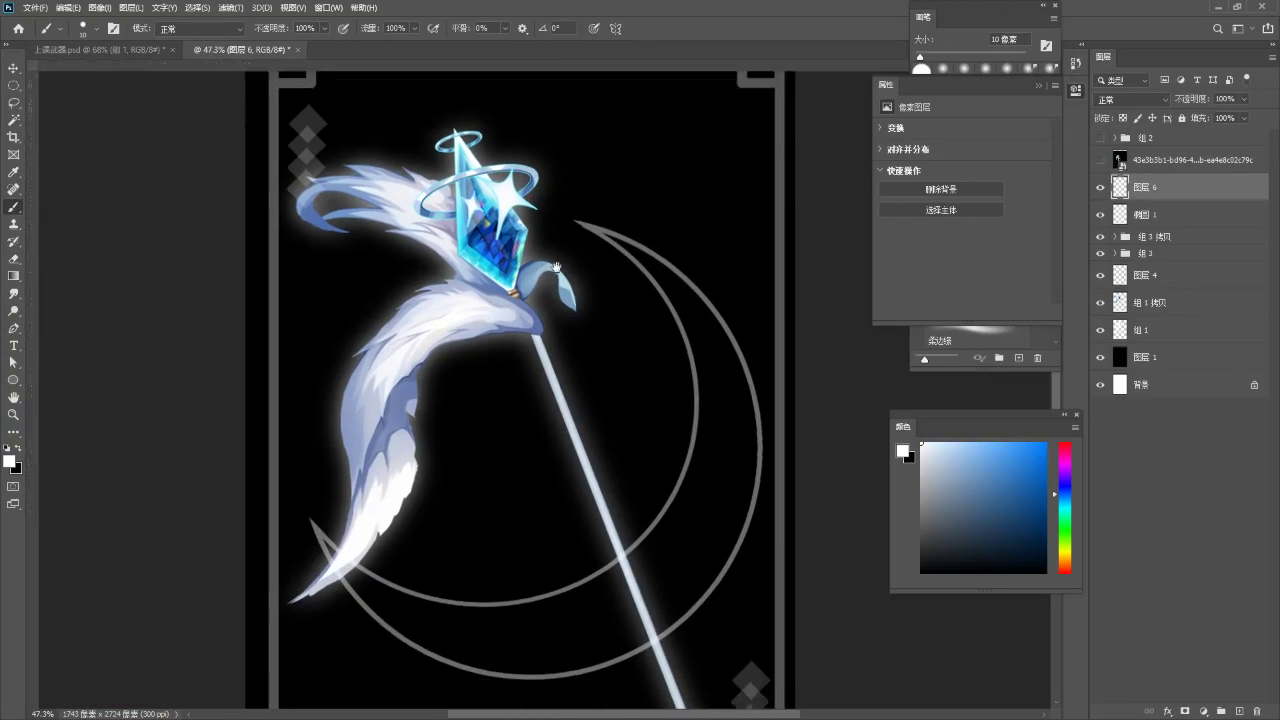
left_click(620, 28)
left_click(652, 56)
left_click(616, 28)
left_click(630, 86)
left_click_drag(514, 403, 631, 326)
key("Return")
- Paint a filled white five-pointed star across the symmetry axis with the 10 px brush
key("z")
left_click(638, 320)
key("b")
left_click_drag(626, 330, 626, 337)
key("ctrl+z")
mouse_move(636, 308)
left_mouse_down()
mouse_move(632, 345)
mouse_move(601, 340)
mouse_move(682, 340)
mouse_move(636, 350)
left_mouse_up()
key("ctrl+z")
key("ctrl+z")
key("ctrl+z")
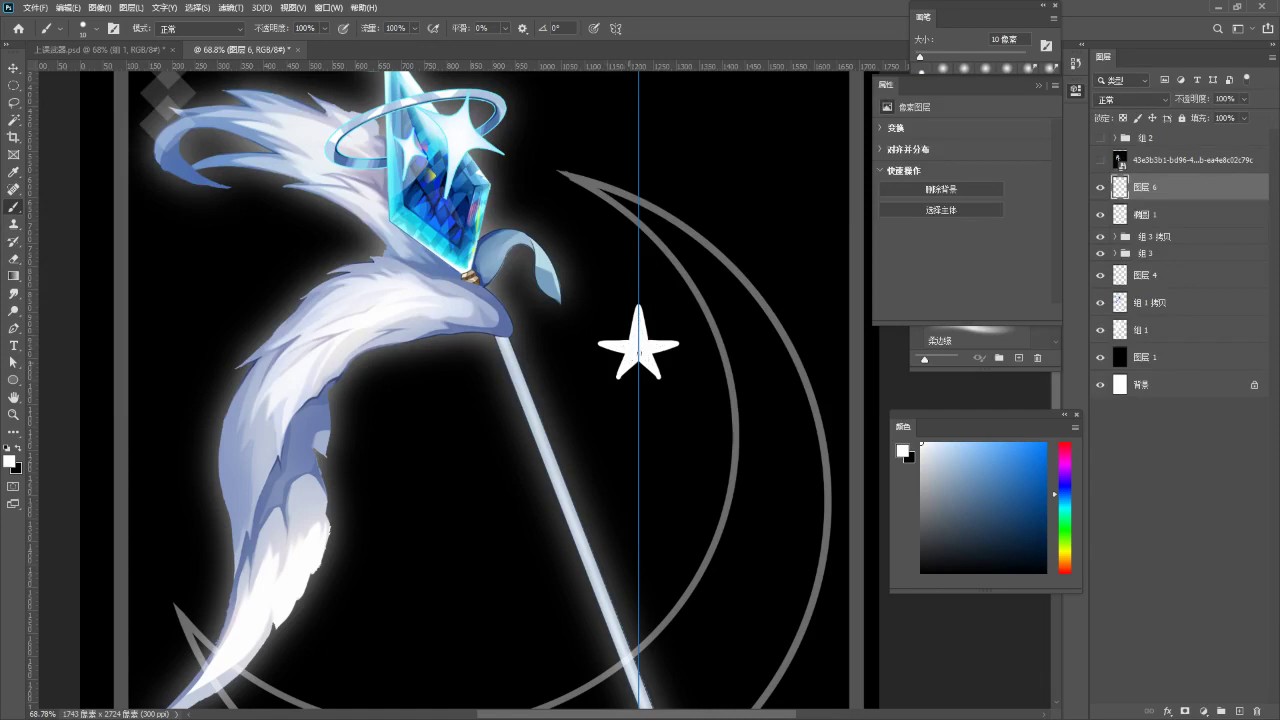
- Reshape the tips of the star's two lower arms with a smaller eraser and the brush
key("ctrl+space")
mouse_move(609, 361)
left_mouse_down()
mouse_move(650, 357)
mouse_move(612, 405)
mouse_move(631, 377)
left_mouse_up()
key("ctrl+z")
key("ctrl+z")
key("ctrl+z")
key("ctrl+z")
key("e")
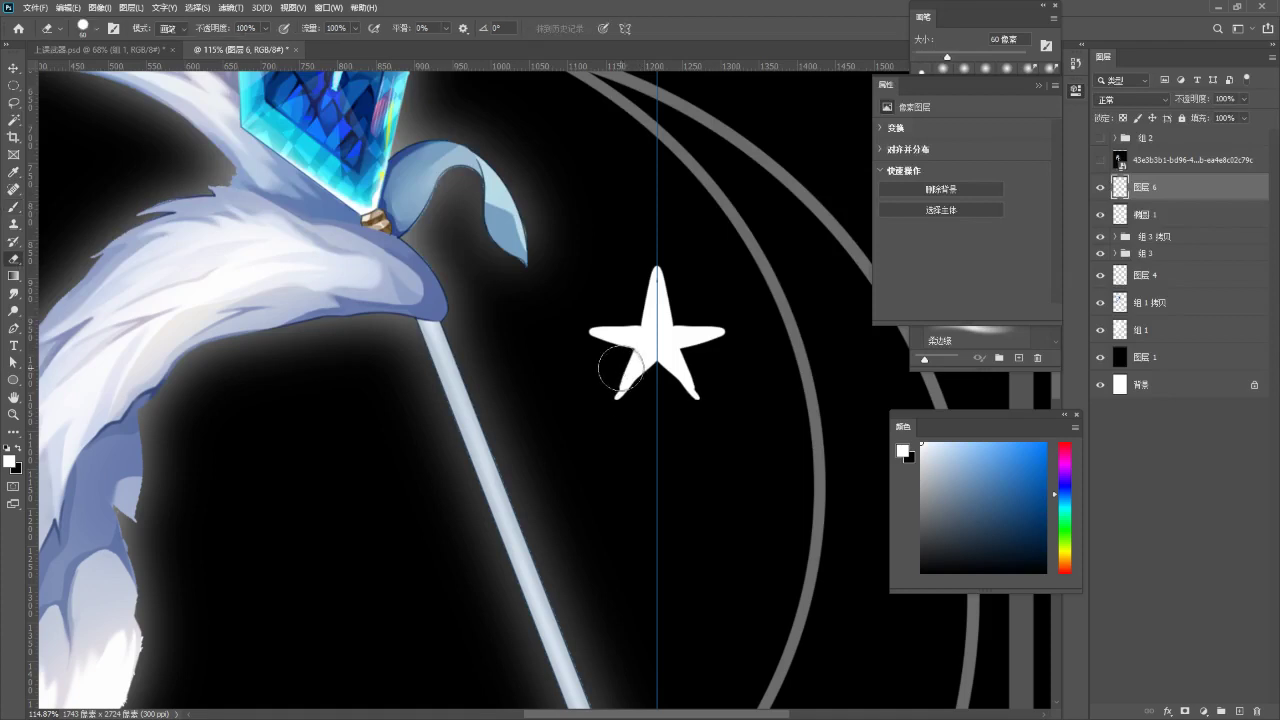
key("bracketleft")
key("bracketleft")
key("bracketleft")
left_click_drag(614, 392, 621, 396)
key("b")
left_click_drag(638, 352, 622, 399)
key("ctrl+z")
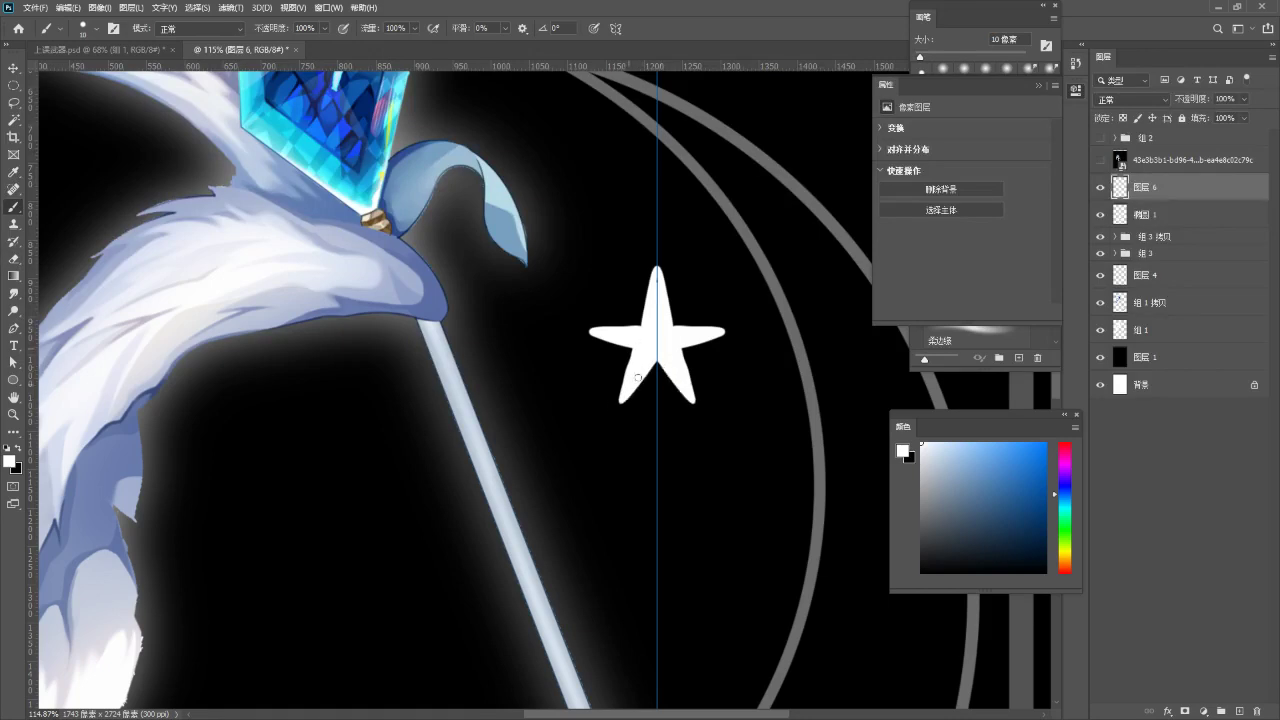
- Fill out the star's inner corners and trim its lower and side arms to sharp points with the 9 px eraser
key("e")
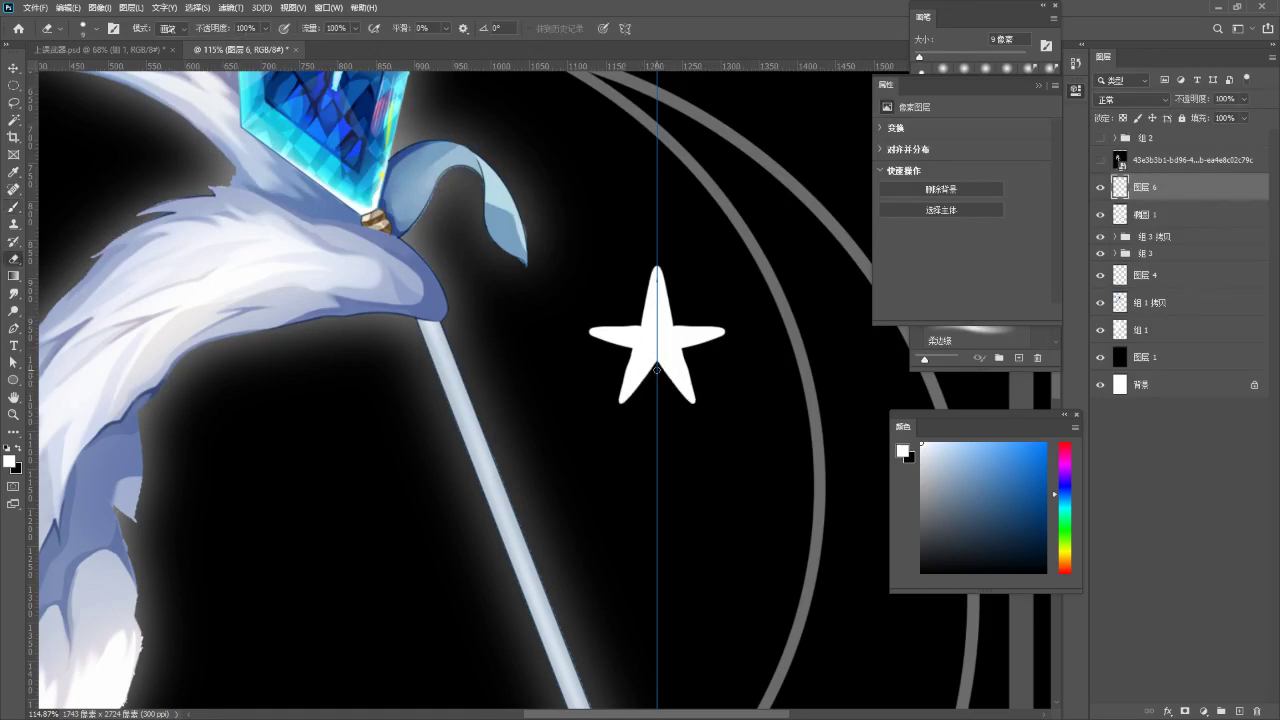
left_click_drag(615, 404, 623, 380)
mouse_move(677, 324)
left_mouse_down()
mouse_move(748, 324)
mouse_move(698, 353)
mouse_move(733, 333)
left_mouse_up()
key("ctrl+z")
key("b")
key("e")
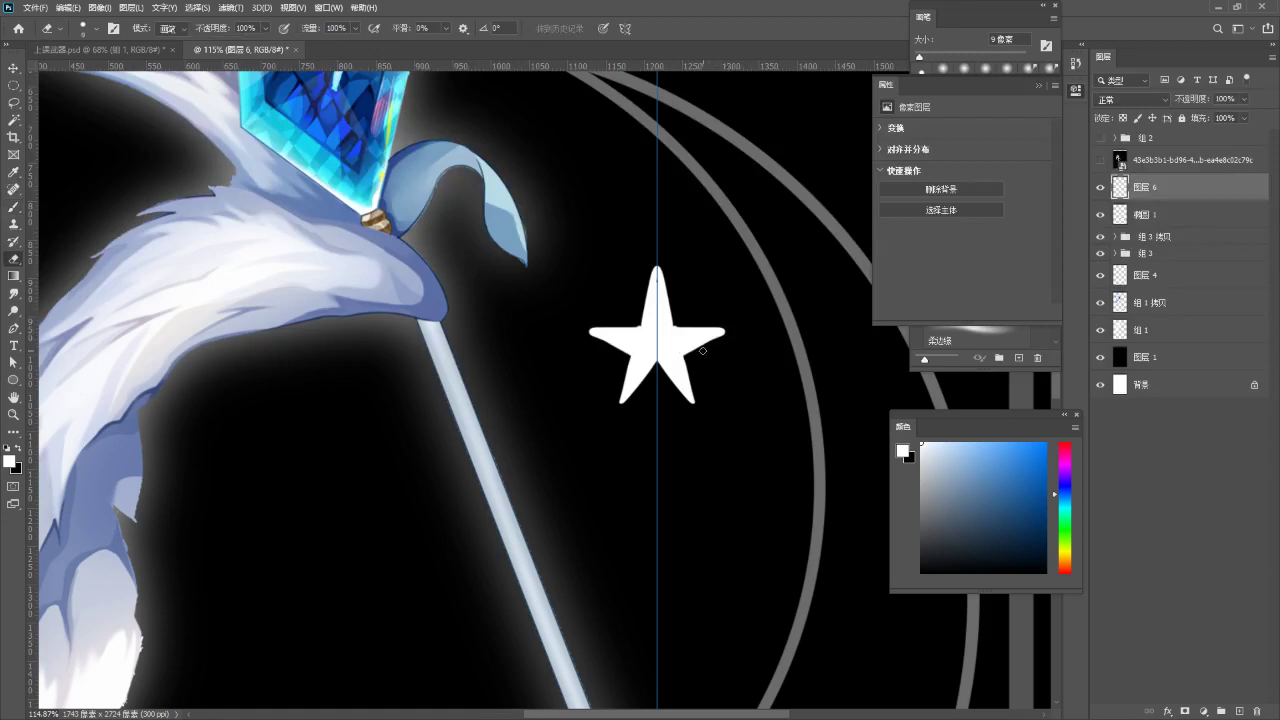
mouse_move(700, 347)
left_mouse_down()
mouse_move(740, 323)
mouse_move(709, 365)
mouse_move(689, 361)
mouse_move(699, 435)
left_mouse_up()
key("ctrl+z")
left_click_drag(686, 358, 701, 430)
key("ctrl+z")
mouse_move(686, 356)
left_mouse_down()
mouse_move(689, 391)
mouse_move(651, 434)
mouse_move(712, 420)
left_mouse_up()
- Taper the star's top arm to a point with the eraser, undoing strokes that cut it badly
key("z")
left_click_drag(681, 316, 737, 316)
key("b")
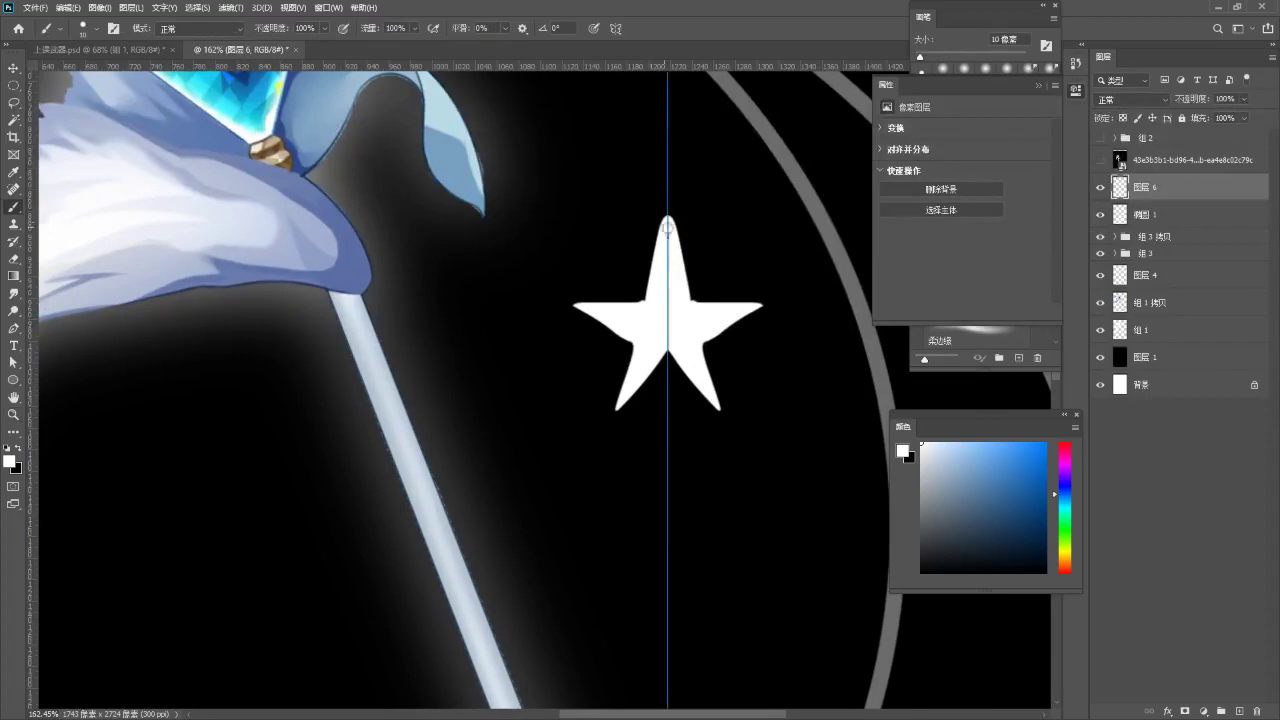
key("e")
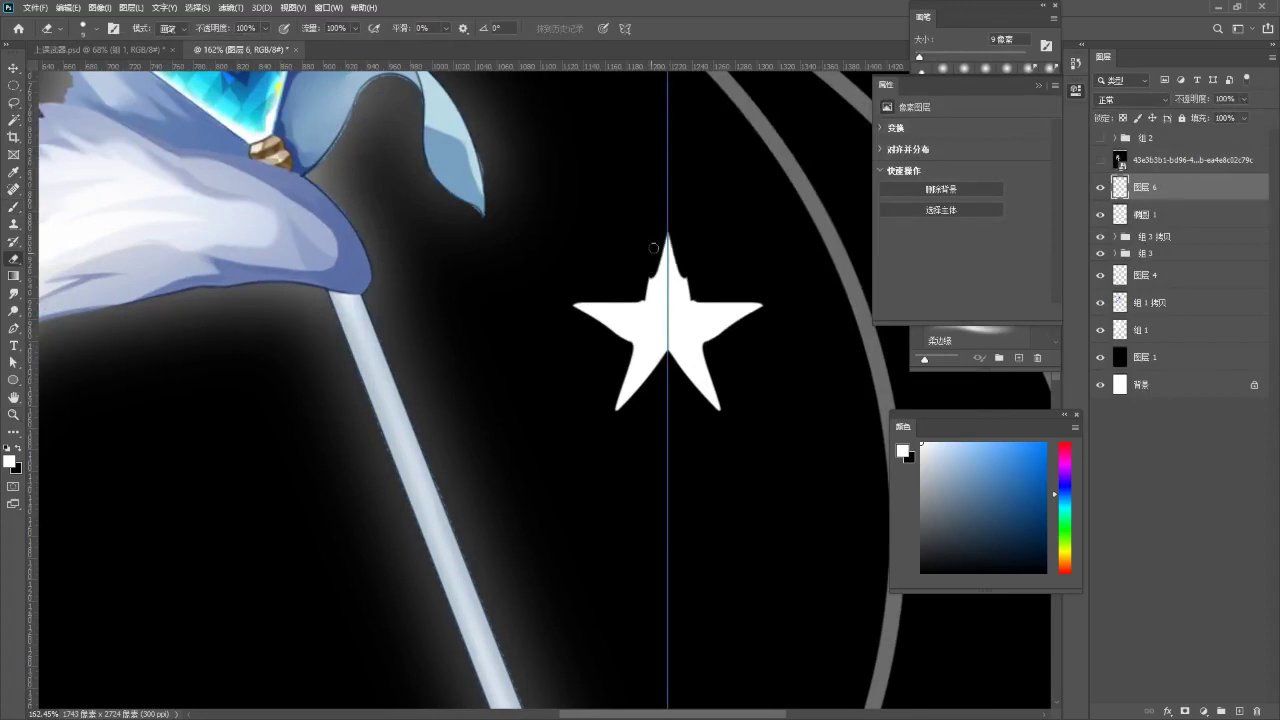
key("ctrl+z")
left_click_drag(668, 205, 643, 299)
key("ctrl+z")
key("ctrl+z")
left_click_drag(667, 207, 645, 292)
key("ctrl+z")
mouse_move(680, 222)
left_mouse_down()
mouse_move(689, 295)
mouse_move(687, 275)
mouse_move(695, 294)
mouse_move(766, 292)
mouse_move(608, 360)
mouse_move(668, 322)
left_mouse_up()
key("ctrl+z")
key("ctrl+z")
key("ctrl+z")
key("ctrl+z")
- Turn off symmetry painting for the brush
key("ctrl+space")
key("b")
left_click(616, 29)
left_click(631, 47)
left_click_drag(762, 300, 592, 352)
- Move the star into the lower-left part of the crescent and scale it to about 54%
key("v")
key("ctrl+space")
left_click_drag(653, 334, 453, 518)
key("ctrl+t")
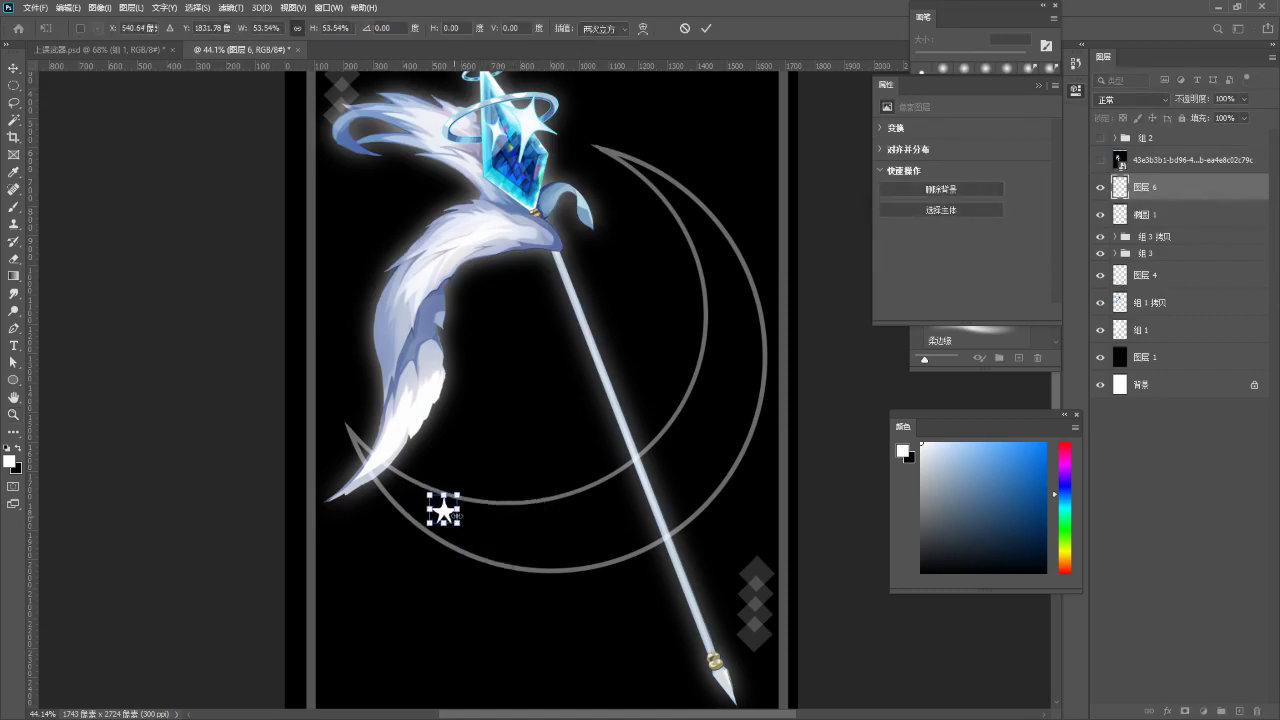
key("Return")
- Lower the star layer's opacity to 29% and rotate the star slightly
key("z")
left_click_drag(1245, 102, 1201, 120)
left_click_drag(591, 476, 606, 429)
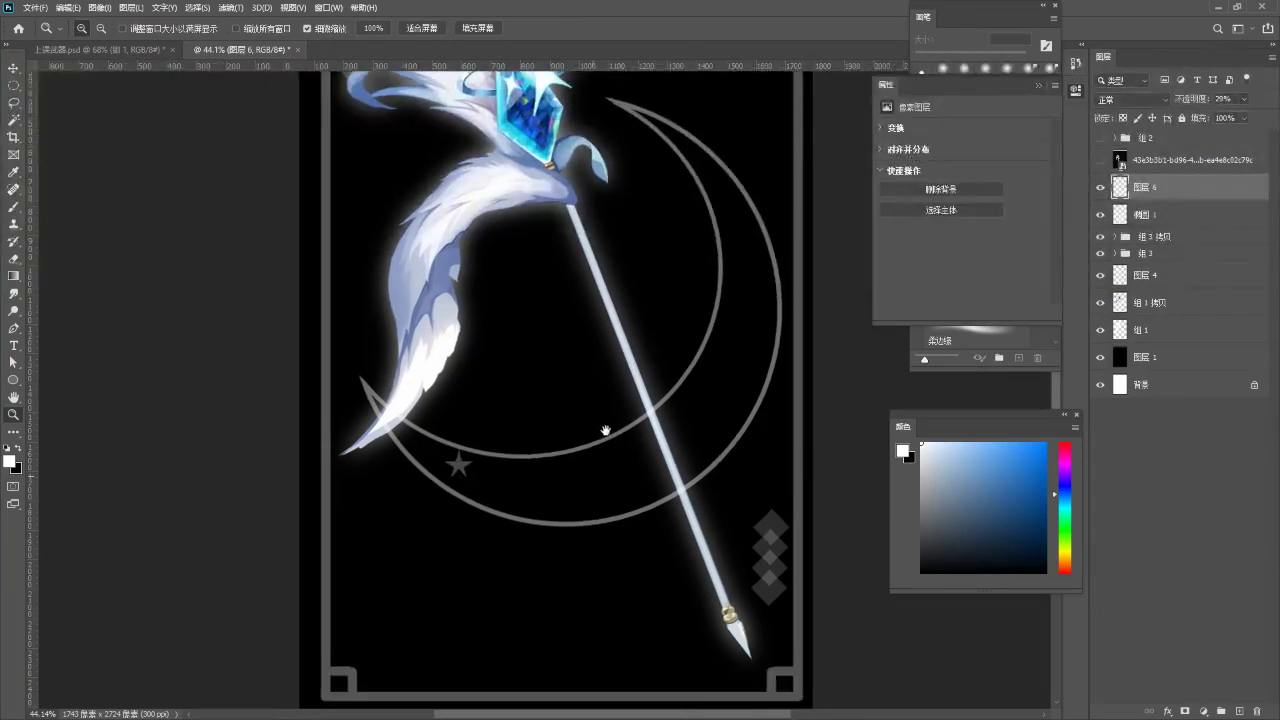
key("ctrl+t")
left_click_drag(495, 443, 500, 434)
key("Return")
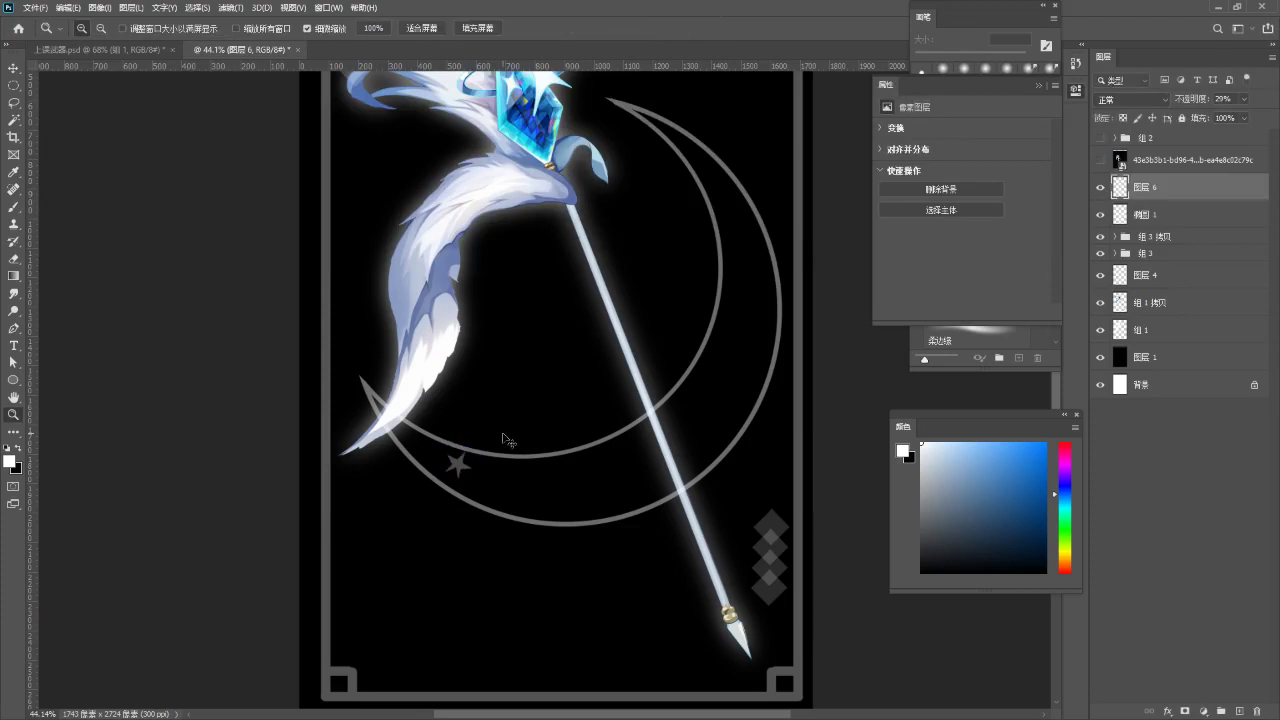
- Nudge the star up and left towards the crescent's lower-left tip and fine-tune it with Free Transform
key("ctrl+Left")
key("ctrl+Left")
key("ctrl+Left")
key("ctrl+Left")
key("ctrl+Left")
key("ctrl+Left")
key("ctrl+Left")
key("ctrl+Left")
key("ctrl+Left")
key("ctrl+Left")
key("ctrl+Left")
key("ctrl+Left")
key("ctrl+Left")
key("ctrl+Left")
key("ctrl+Left")
key("ctrl+Left")
key("ctrl+Up")
key("ctrl+Up")
key("ctrl+Up")
key("ctrl+Up")
key("ctrl+Up")
key("ctrl+Up")
key("ctrl+Up")
key("ctrl+Up")
key("ctrl+Up")
key("ctrl+Up")
key("ctrl+Up")
key("ctrl+Up")
key("ctrl+Up")
key("ctrl+Up")
key("ctrl+Up")
key("ctrl+Up")
key("ctrl+Left")
key("ctrl+Left")
key("ctrl+Left")
key("ctrl+Left")
key("ctrl+Left")
key("ctrl+Left")
key("ctrl+Left")
key("ctrl+Left")
key("ctrl+Left")
key("ctrl+Left")
key("ctrl+Left")
key("ctrl+Left")
key("ctrl+Left")
key("ctrl+Left")
key("ctrl+Left")
key("ctrl+Left")
key("ctrl+Left")
key("ctrl+Left")
key("ctrl+Up")
key("ctrl+Up")
key("ctrl+Up")
key("ctrl+Up")
key("ctrl+Up")
key("ctrl+Up")
key("ctrl+Up")
key("ctrl+Up")
key("ctrl+Up")
key("ctrl+Up")
key("ctrl+Up")
key("ctrl+t")
left_click_drag(447, 466, 442, 456)
key("Return")
- Duplicate the star layer and shift the copy down and right along the crescent
key("ctrl+j")
key("ctrl+shift+Right")
key("ctrl+shift+Right")
key("ctrl+shift+Right")
key("ctrl+shift+Right")
key("ctrl+shift+Right")
key("ctrl+shift+Right")
key("ctrl+shift+Right")
key("ctrl+shift+Down")
key("ctrl+shift+Down")
key("ctrl+shift+Down")
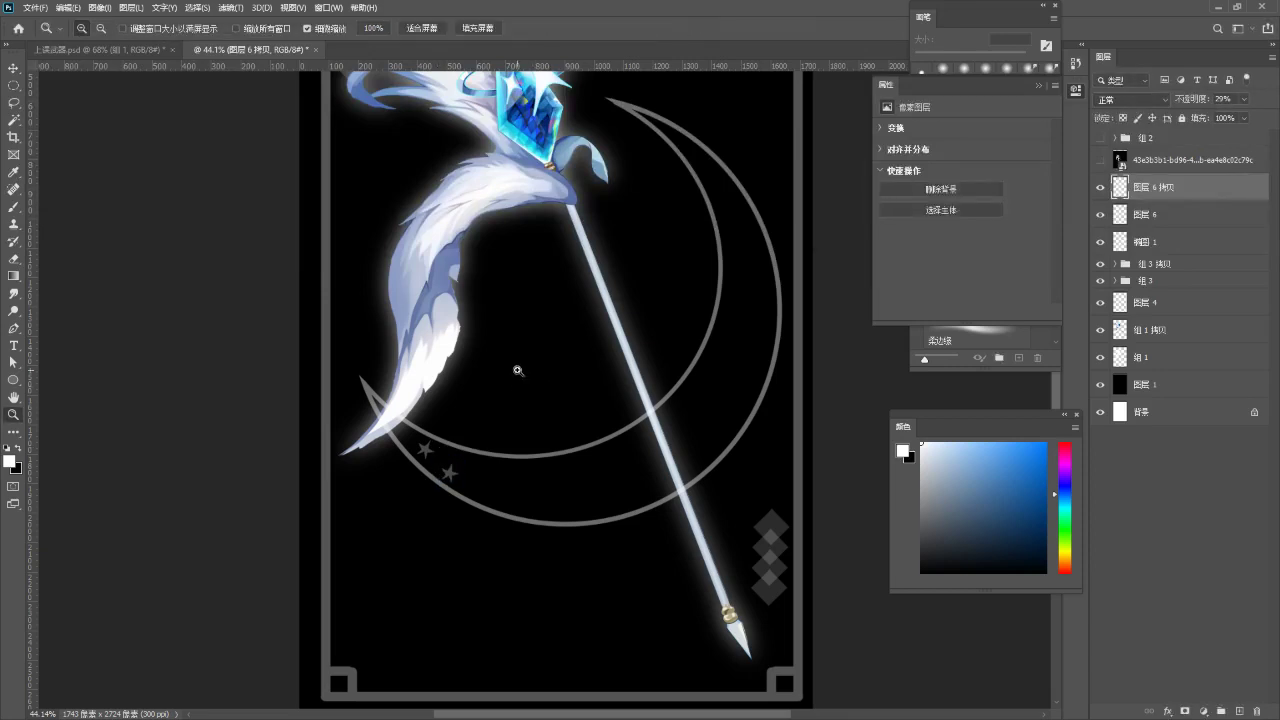
- Duplicate the second star, move the copy further right inside the crescent and rotate it about -26.5°
key("ctrl+j")
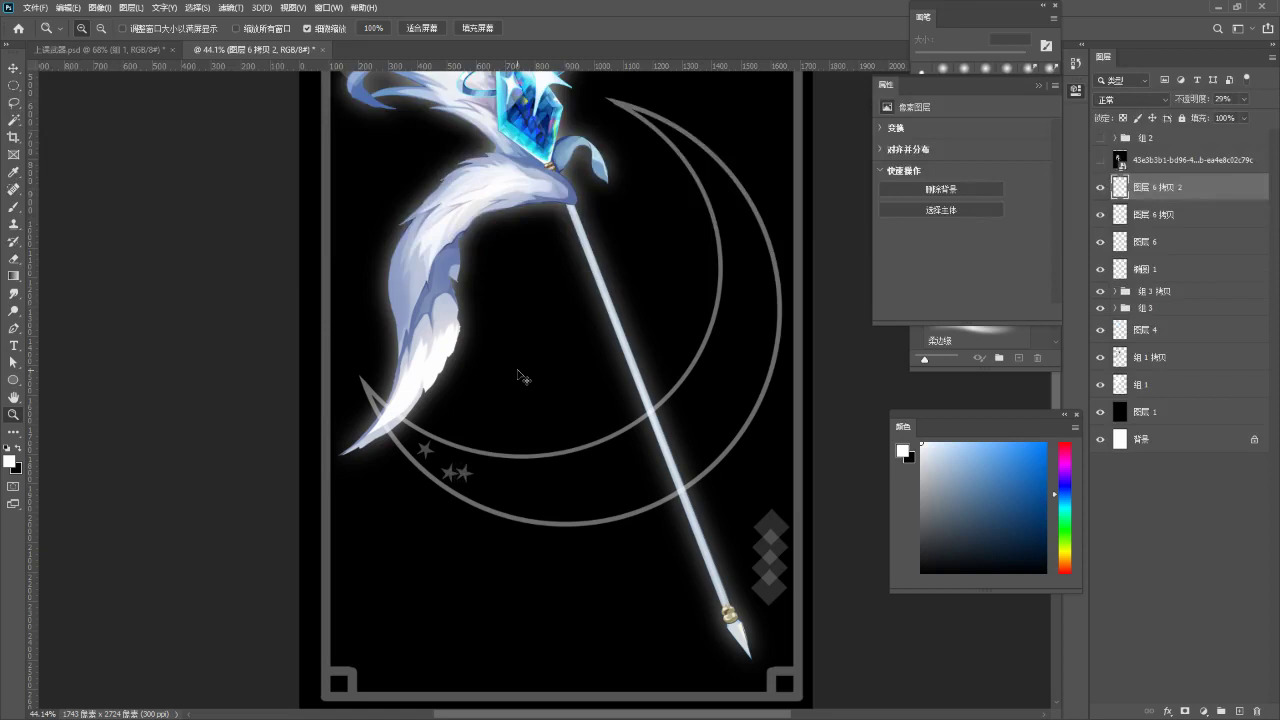
key("ctrl+t")
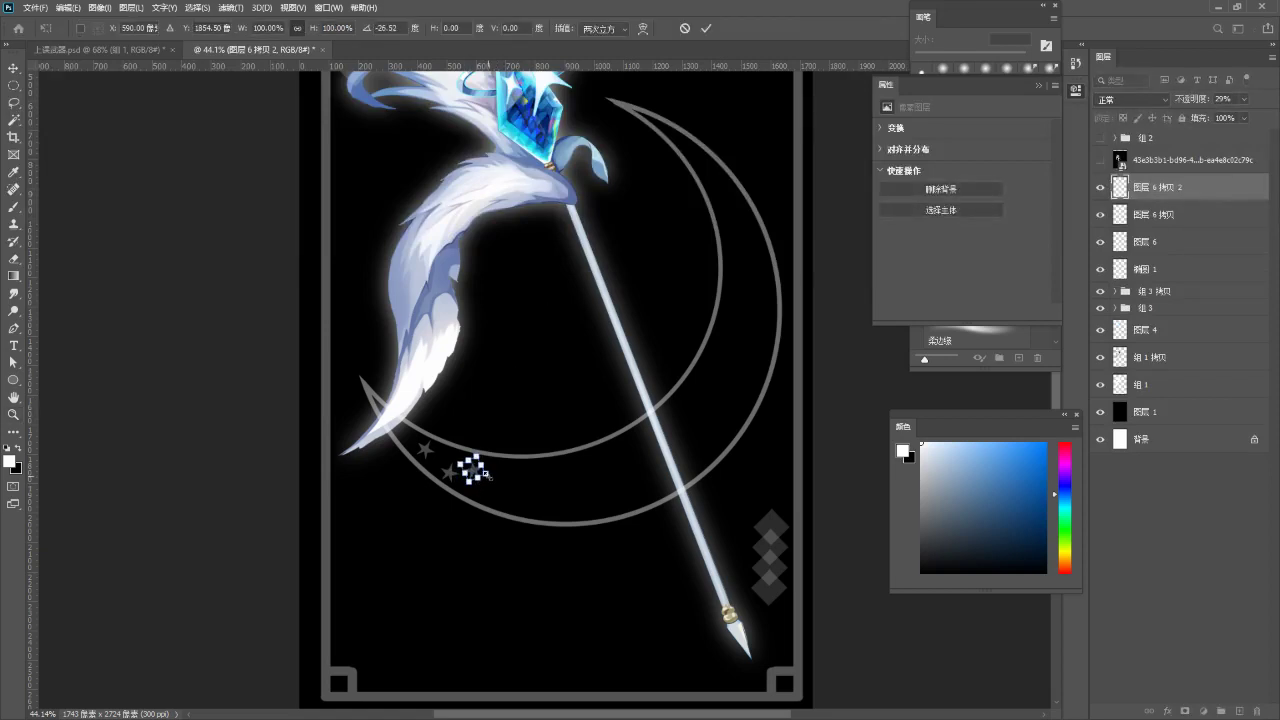
key("Return")
- Scale the third star inside the crescent down to about 72% with Free Transform
key("z")
left_click_drag(498, 532, 543, 517)
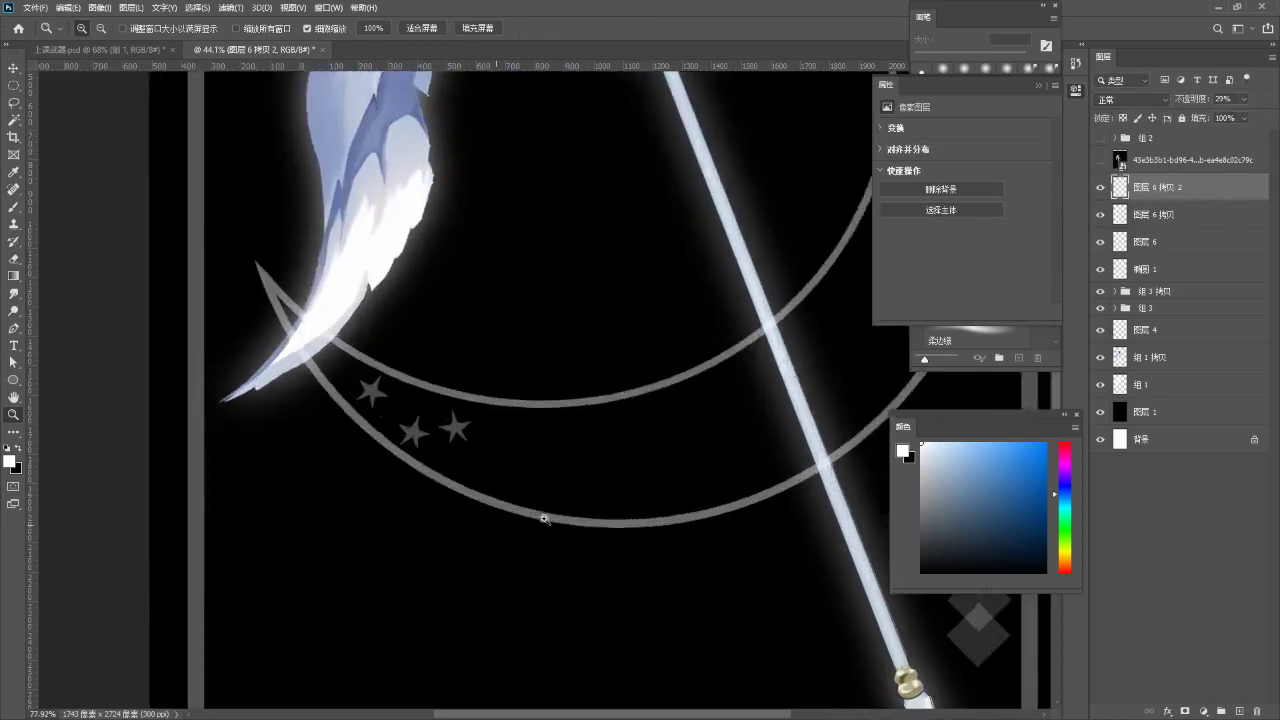
key("ctrl+t")
left_click_drag(470, 442, 463, 431)
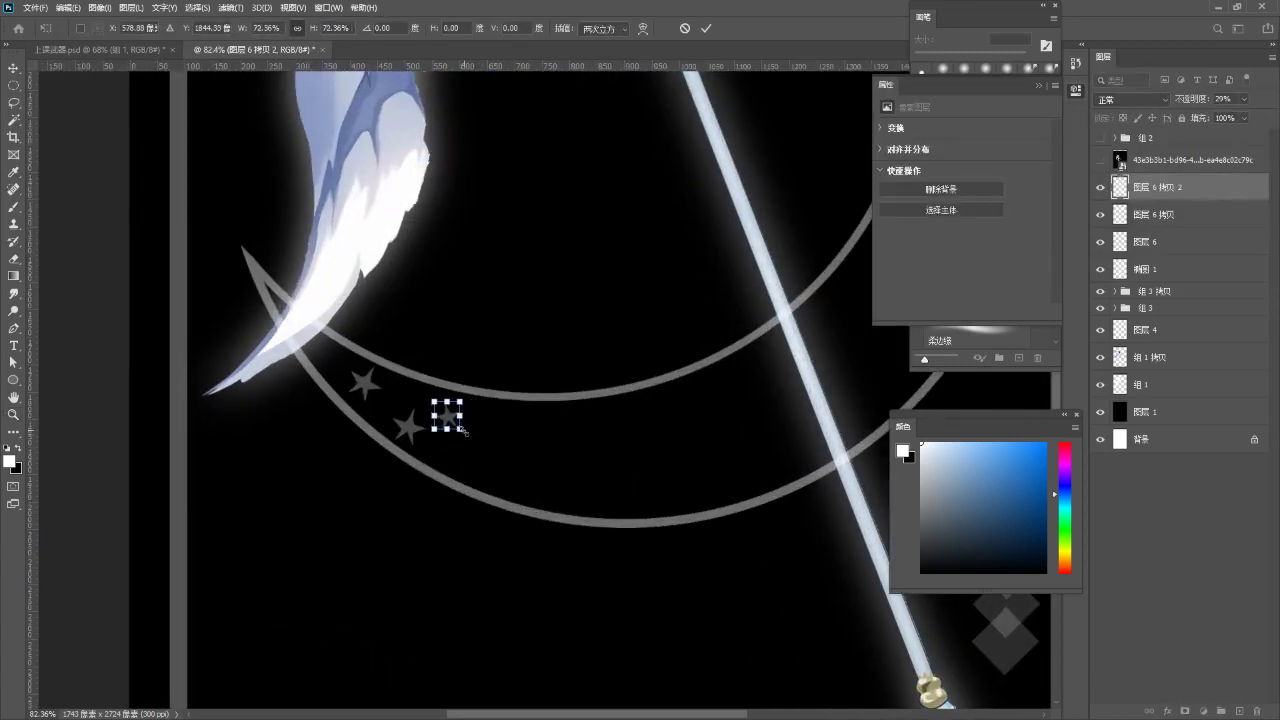
key("Return")
- Duplicate the small third star, move the copy down and right along the crescent and rotate it about 22.6°
left_click_drag(497, 477, 436, 508)
key("ctrl+j")
key("ctrl+t")
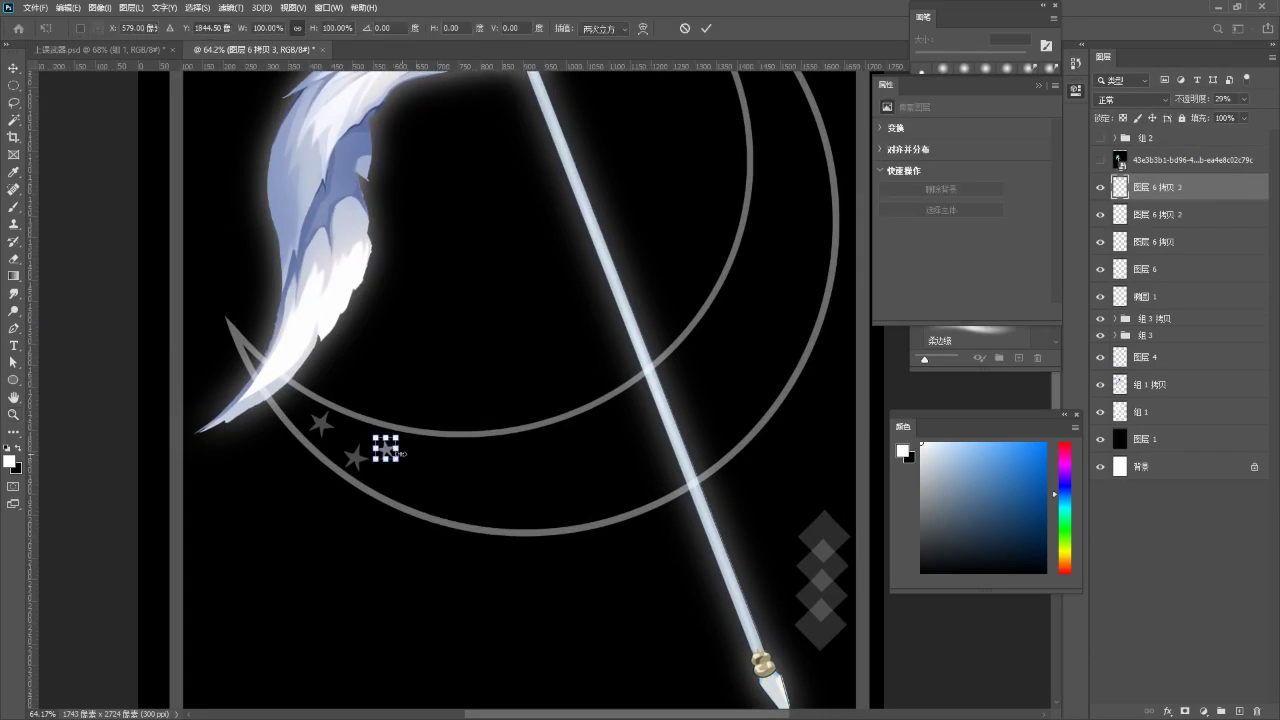
left_click_drag(386, 447, 451, 483)
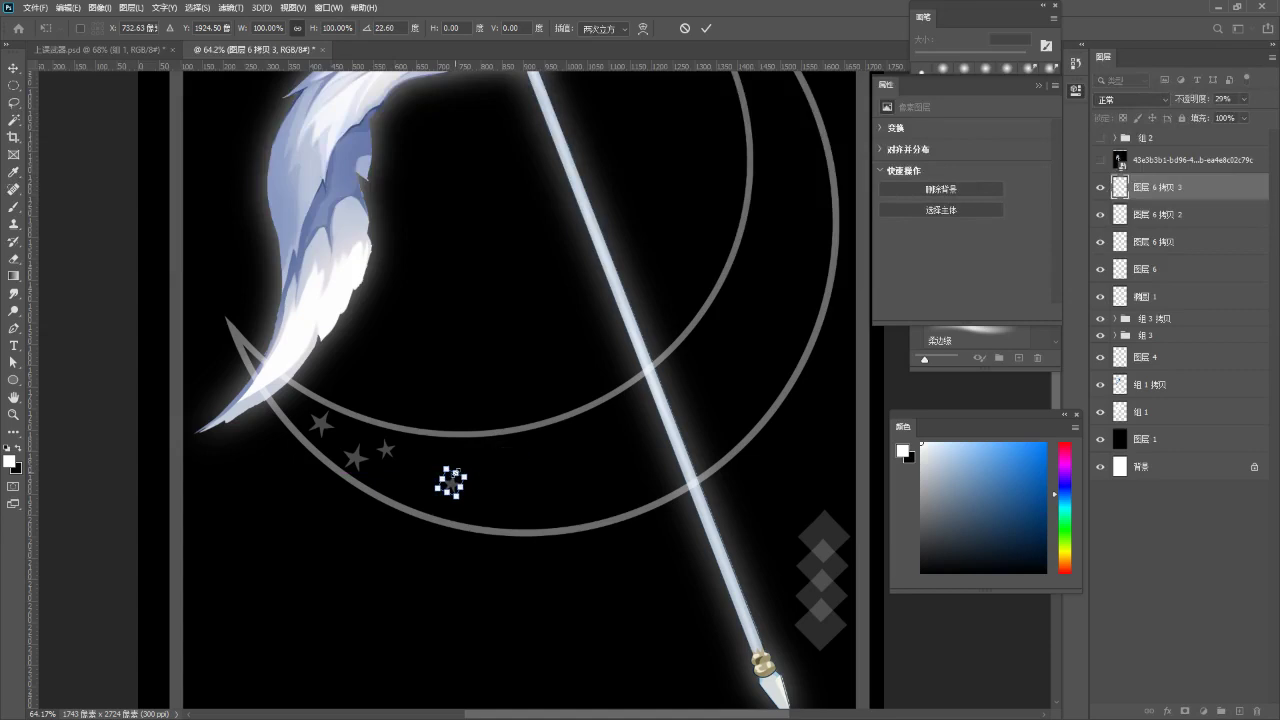
key("Return")
- Duplicate the fourth star, place the copy slightly up and right of it and fine-tune it with Free Transform
key("z")
key("ctrl+j")
key("ctrl+t")
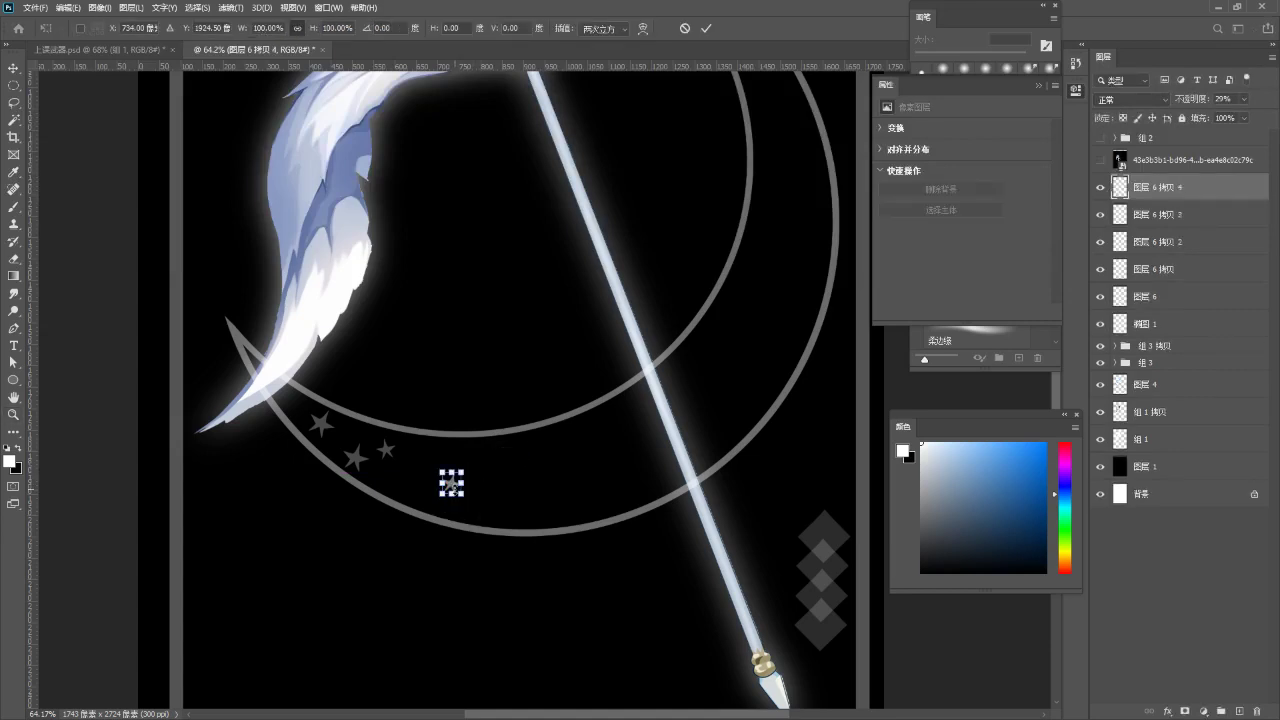
left_click_drag(451, 483, 480, 470)
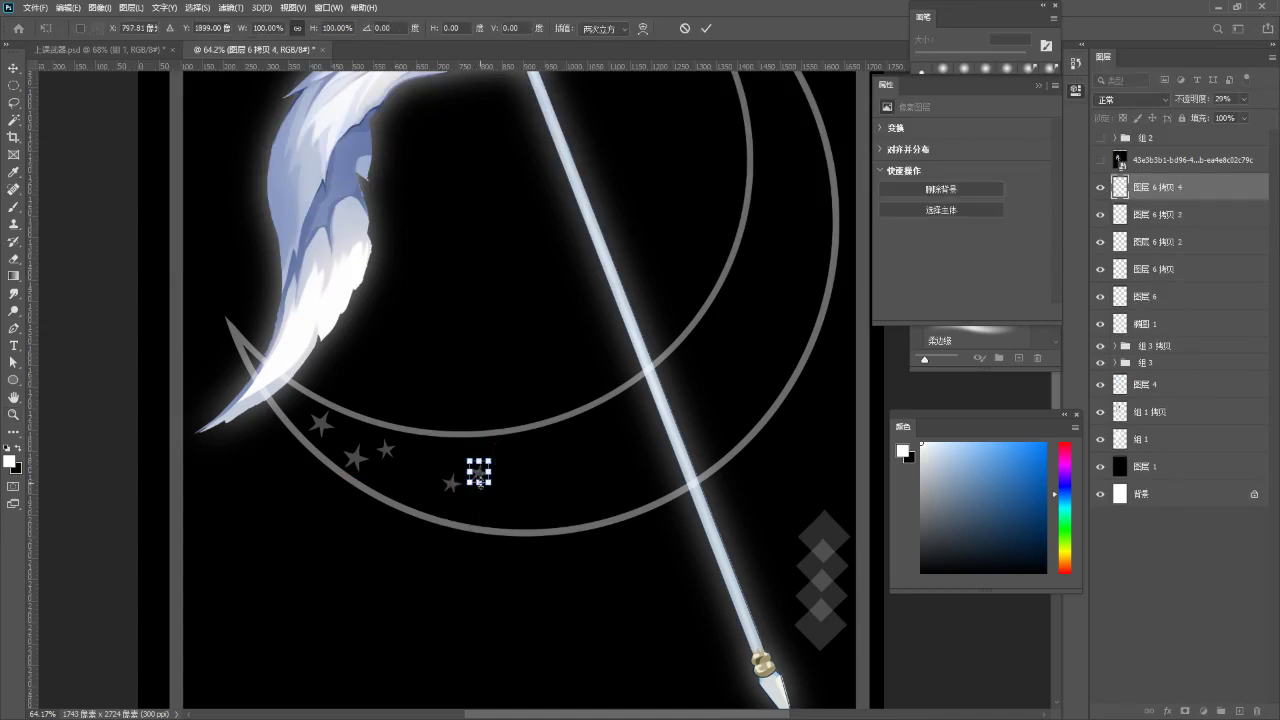
key("Return")
key("z")
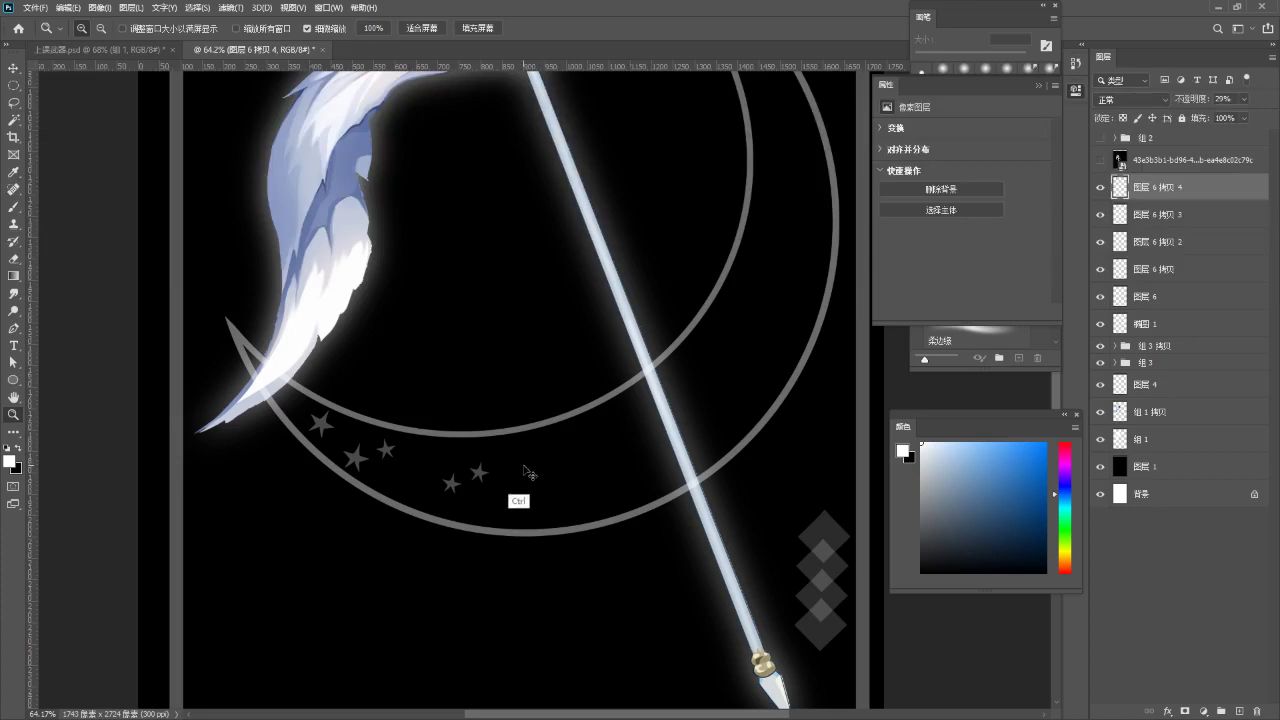
key("ctrl+t")
left_click_drag(514, 494, 533, 482)
key("Return")
- Duplicate the fifth star and move the copy further right inside the crescent, just before the staff
left_click_drag(620, 463, 557, 480)
key("ctrl+j")
key("ctrl+t")
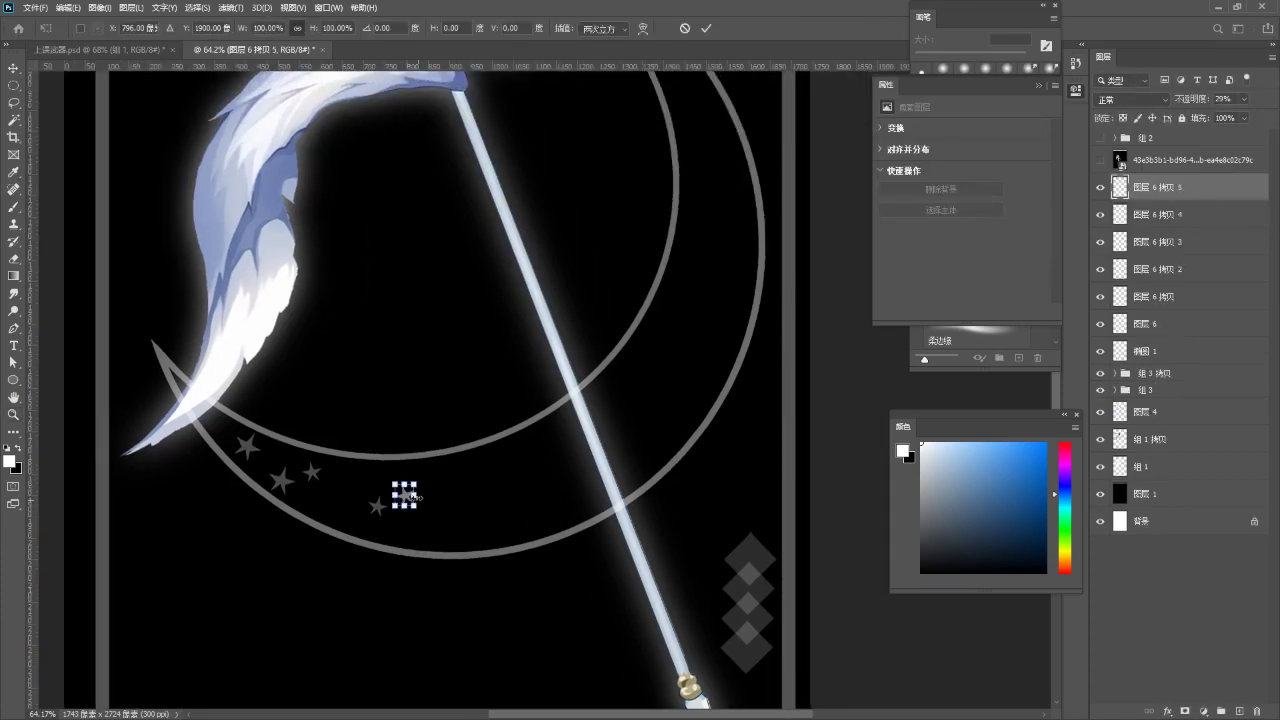
left_click_drag(404, 494, 568, 482)
key("Return")
- Place another star copy up and right beside the staff, scaled to about 124% and rotated about 31°
key("ctrl+t")
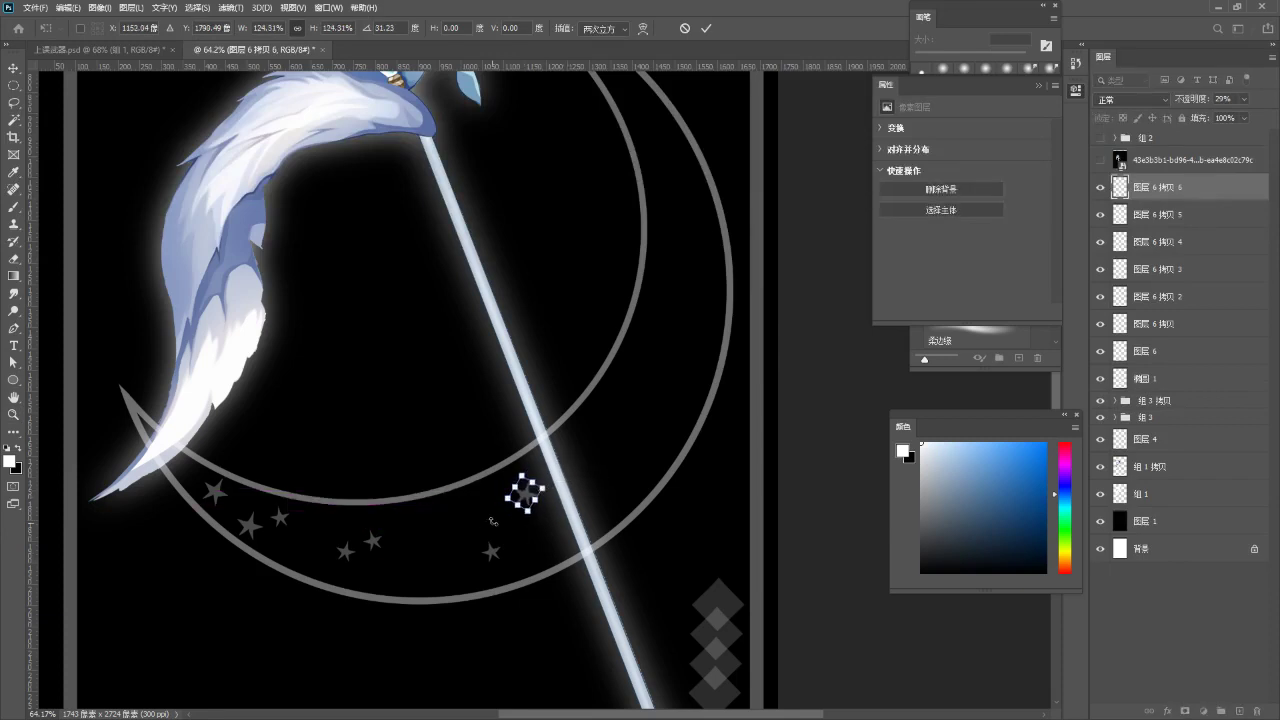
key("Return")
left_click_drag(561, 492, 506, 496)
key("v")
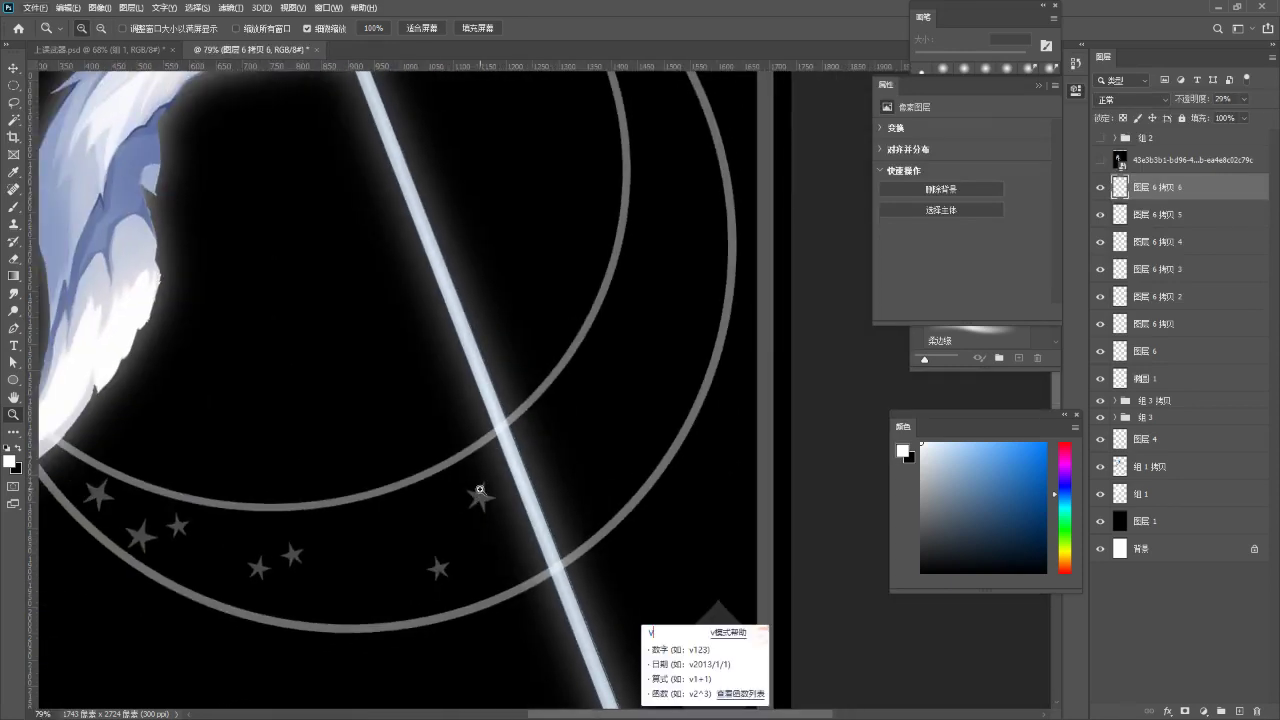
key("shift")
key("v")
key("alt+v")
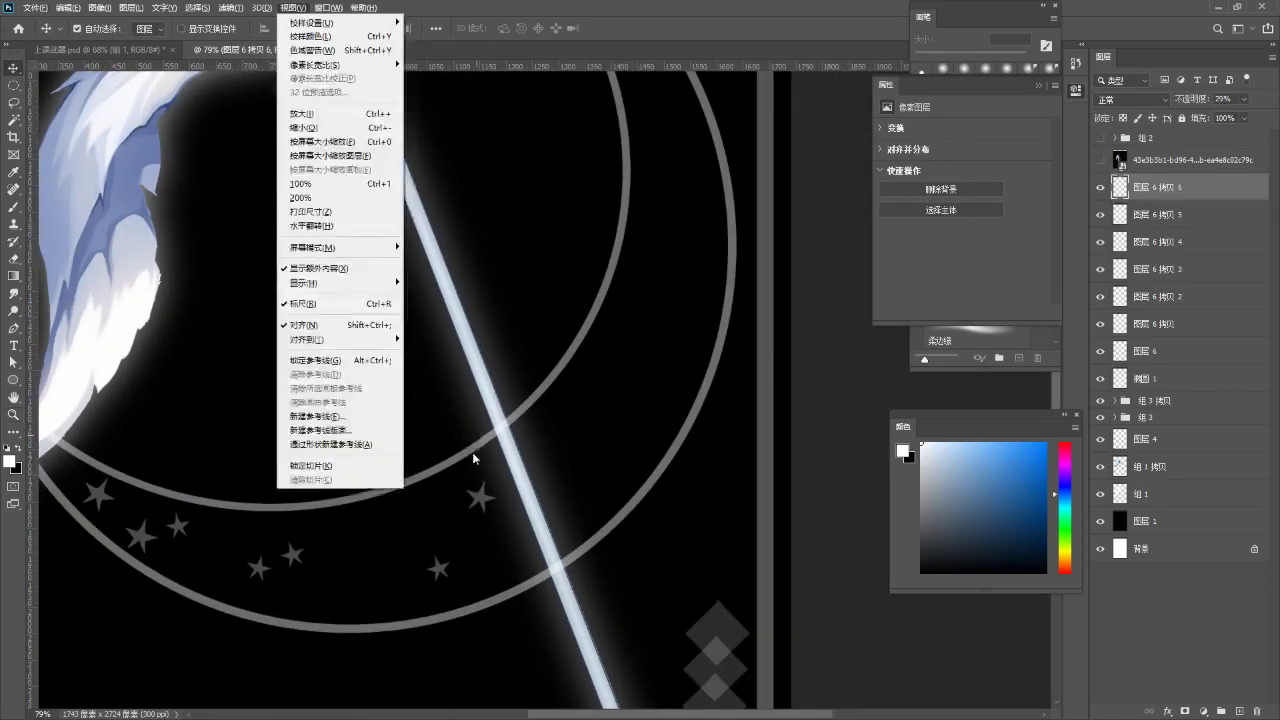
key("Escape")
key("z")
left_click_drag(473, 437, 491, 414)
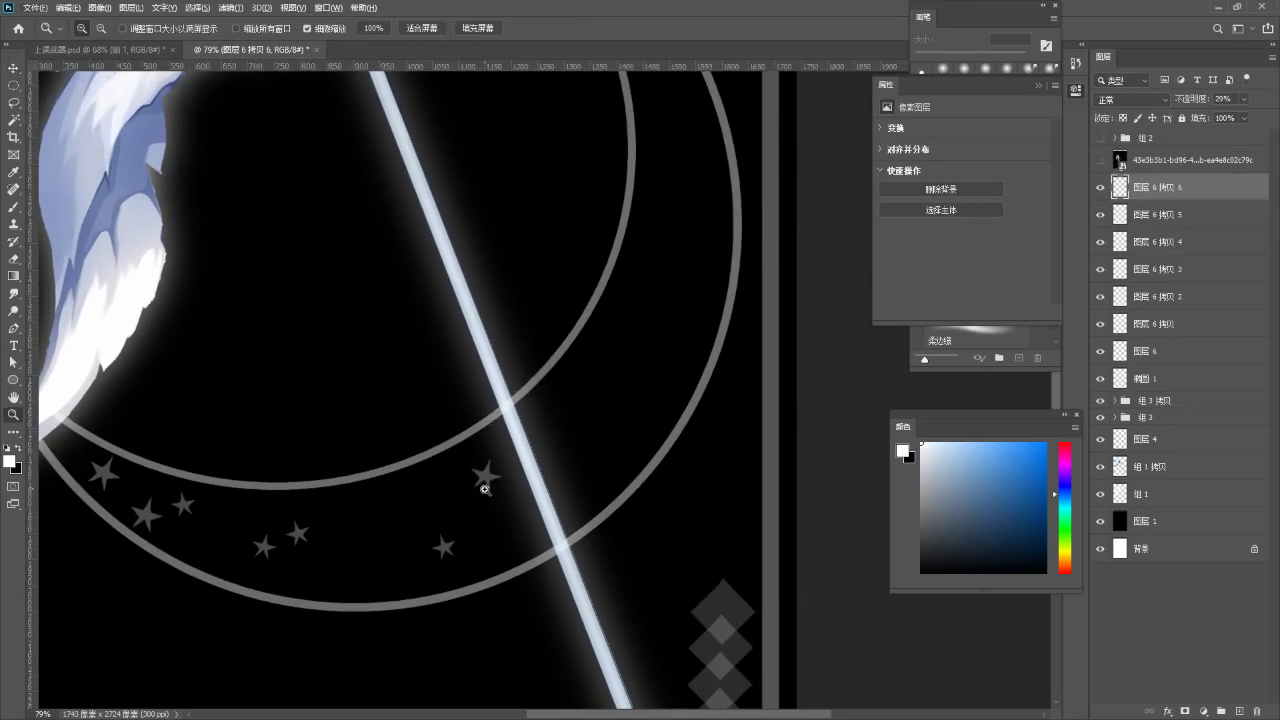
- Duplicate the star nearest the staff onto the staff's other side within the crescent and adjust it with Free Transform
key("v")
key("alt+v")
key("Escape")
left_click_drag(491, 544, 502, 524)
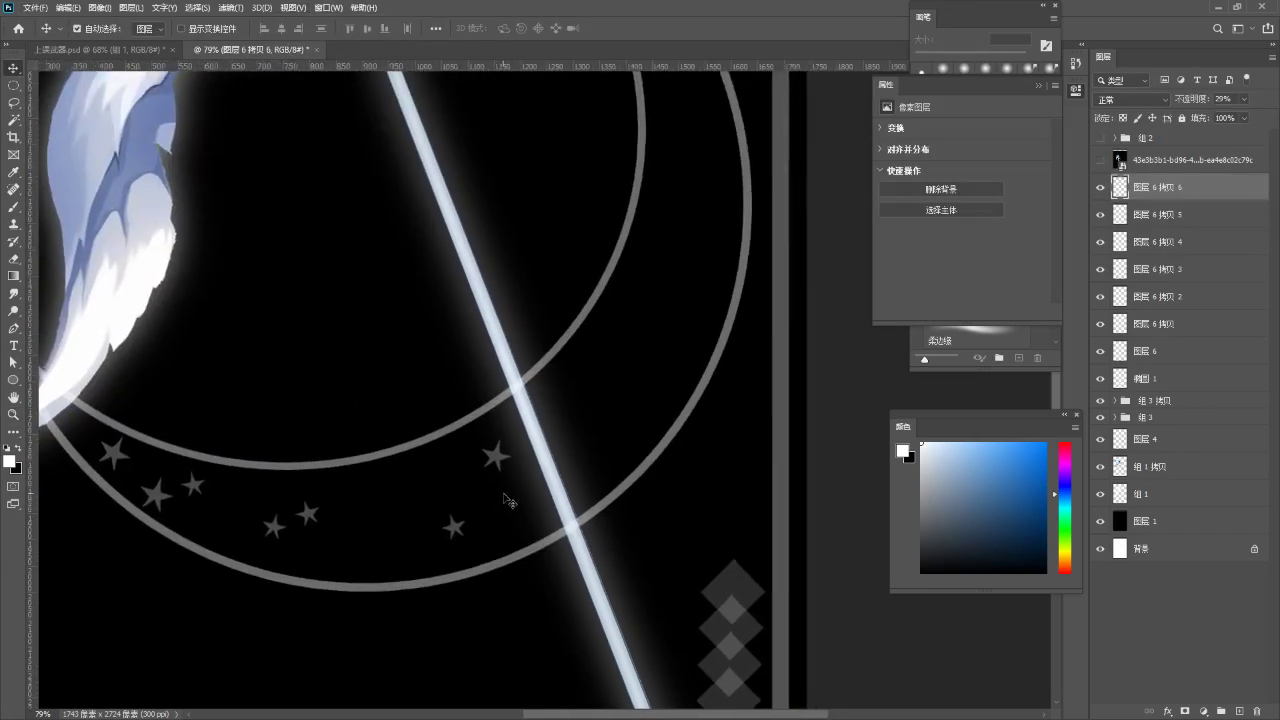
left_click_drag(497, 462, 593, 404)
left_click_drag(588, 406, 512, 414)
key("ctrl+t")
key("Return")
- Scatter further star copies of varied size and rotation up the crescent's right arm
key("ctrl+t")
key("Return")
left_click_drag(528, 373, 520, 437)
left_click_drag(507, 481, 464, 378)
left_click_drag(540, 396, 443, 449)
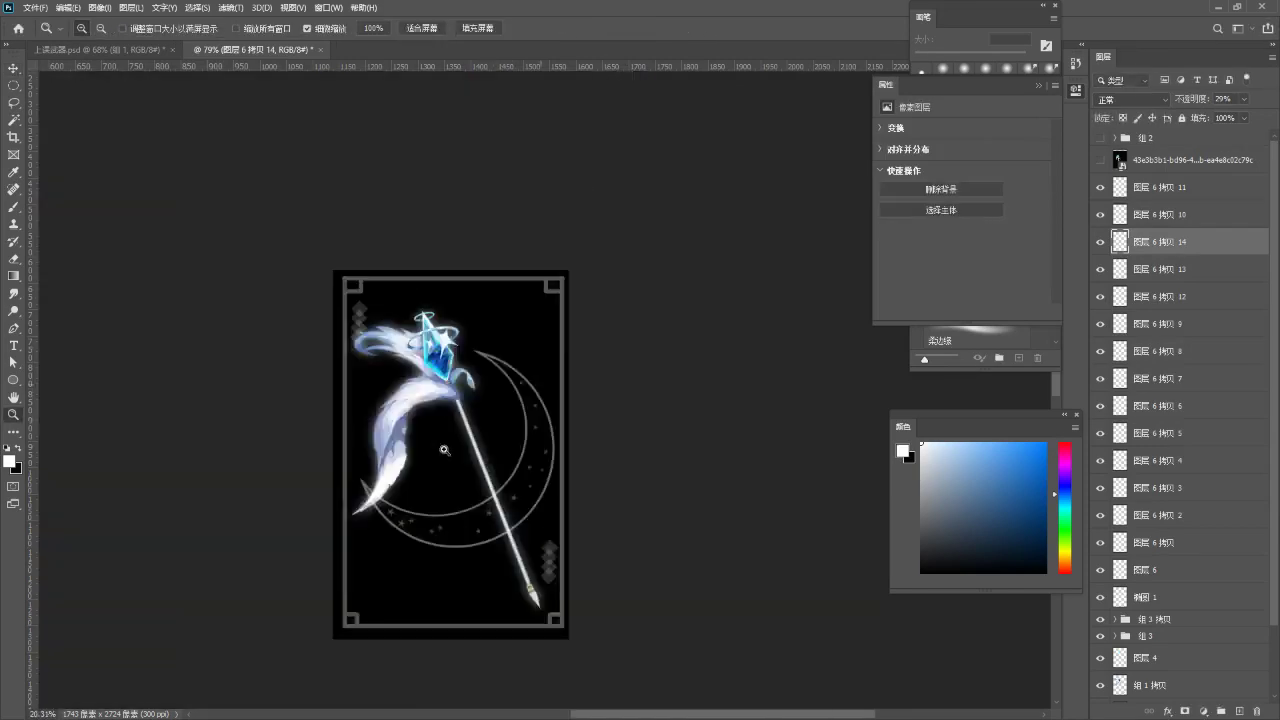
- Create a new layer above all star layers for brush lines and set its opacity to 58%
left_click_drag(425, 599, 519, 534)
mouse_move(565, 464)
left_mouse_down()
mouse_move(674, 446)
mouse_move(568, 457)
left_mouse_up()
left_click_drag(541, 505, 583, 498)
left_click_drag(513, 510, 557, 488)
key("b")
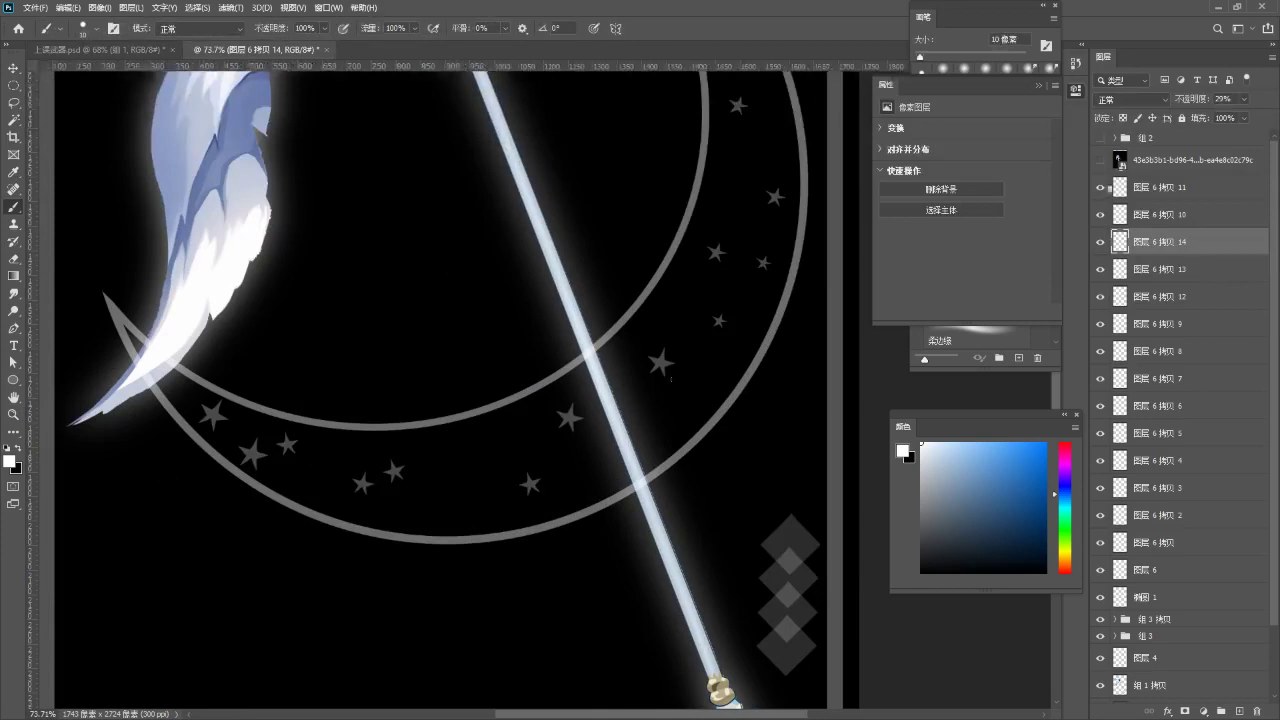
left_click(1122, 187)
key("ctrl+shift+n")
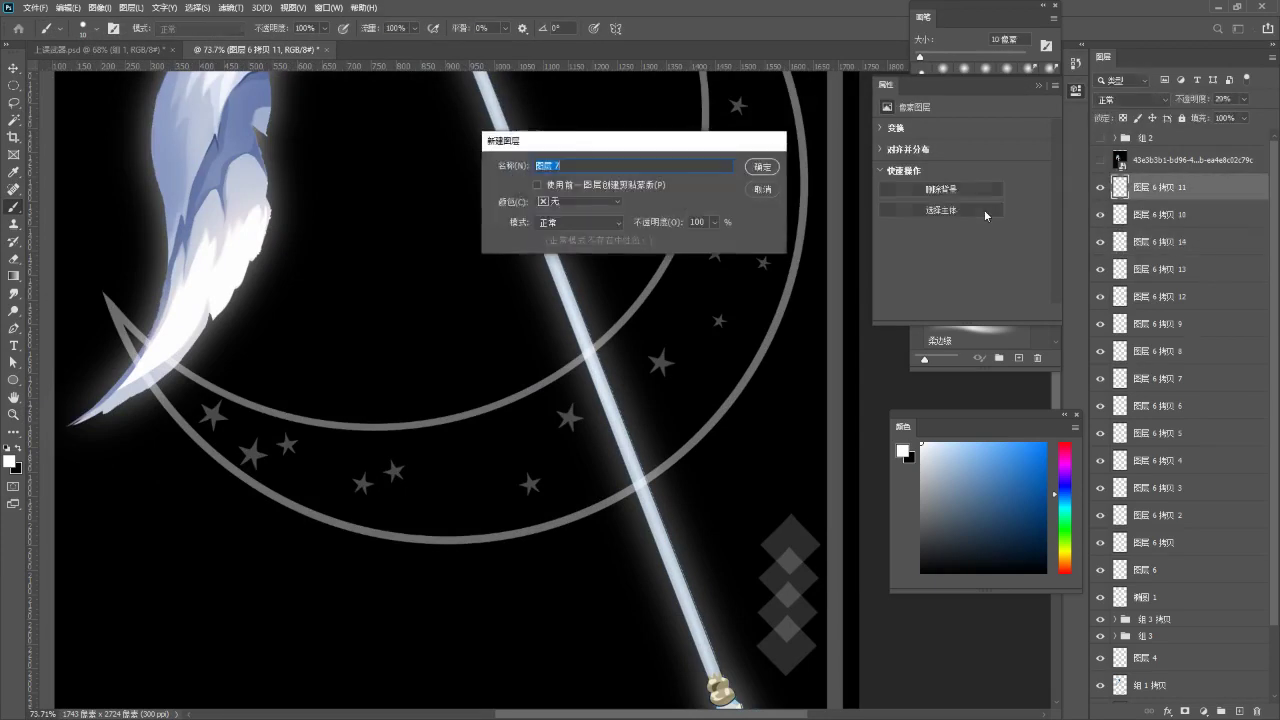
key("Return")
left_click_drag(430, 494, 456, 452)
left_click(1245, 100)
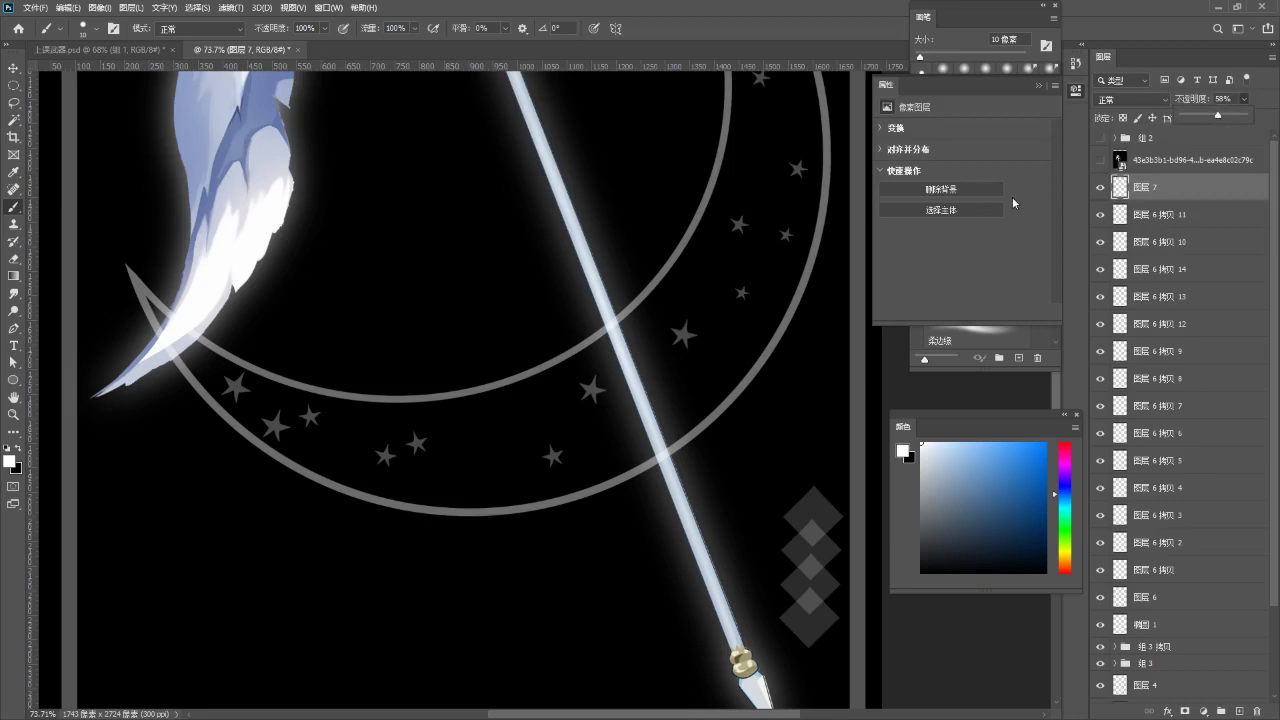
- Undo the thick connecting line and draw straight 6 px brush lines linking the stars left of the staff
left_click_drag(664, 404, 680, 367)
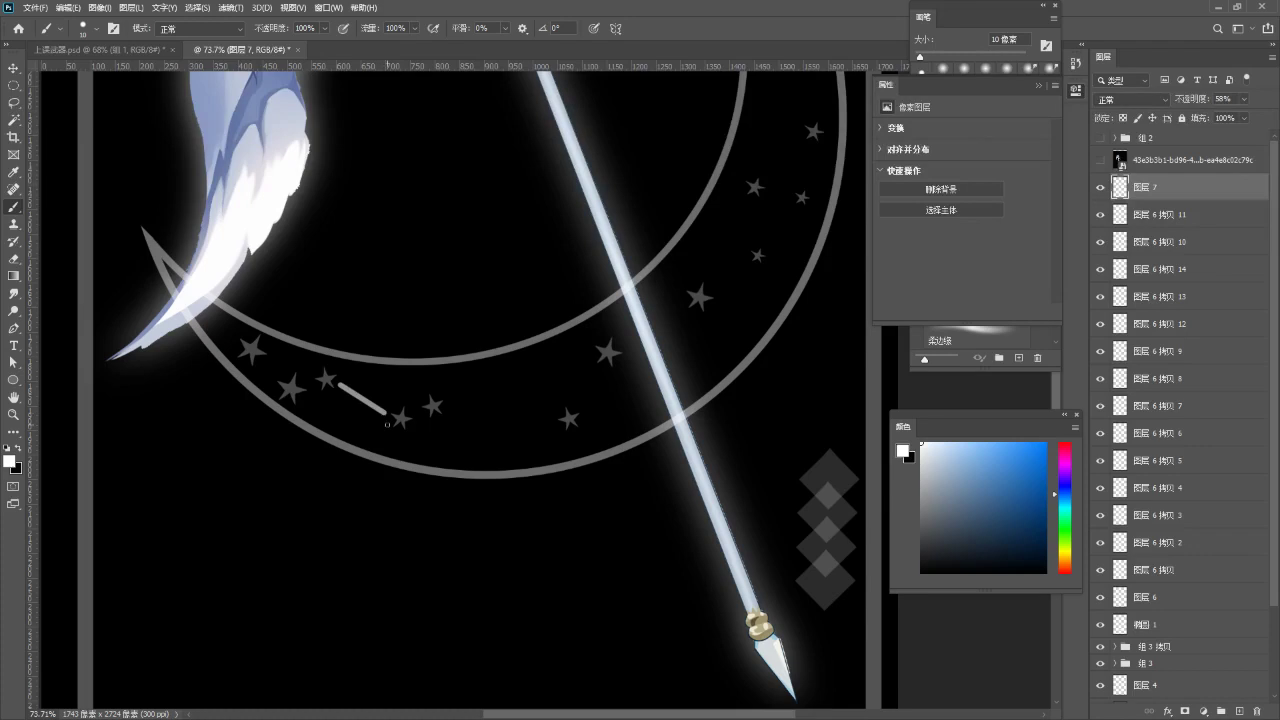
key("ctrl+z")
left_click(546, 417, "shift")
left_click_drag(614, 430, 526, 472)
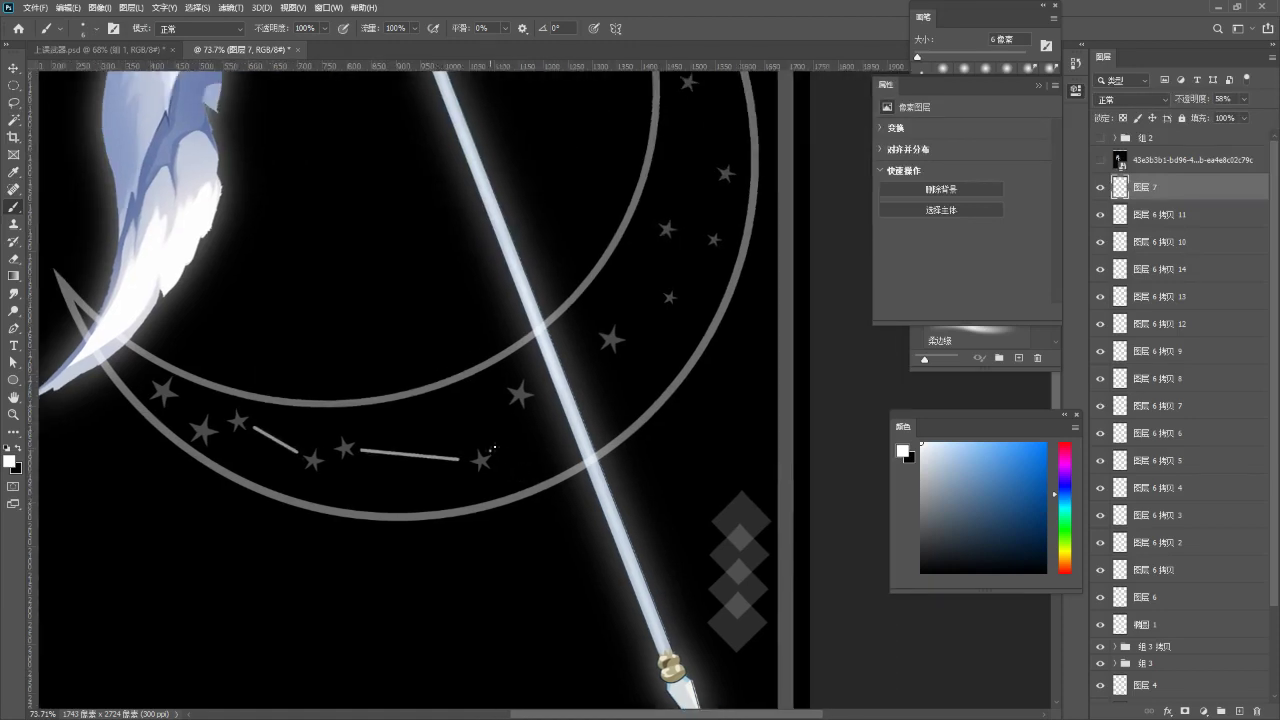
left_click_drag(543, 426, 488, 469)
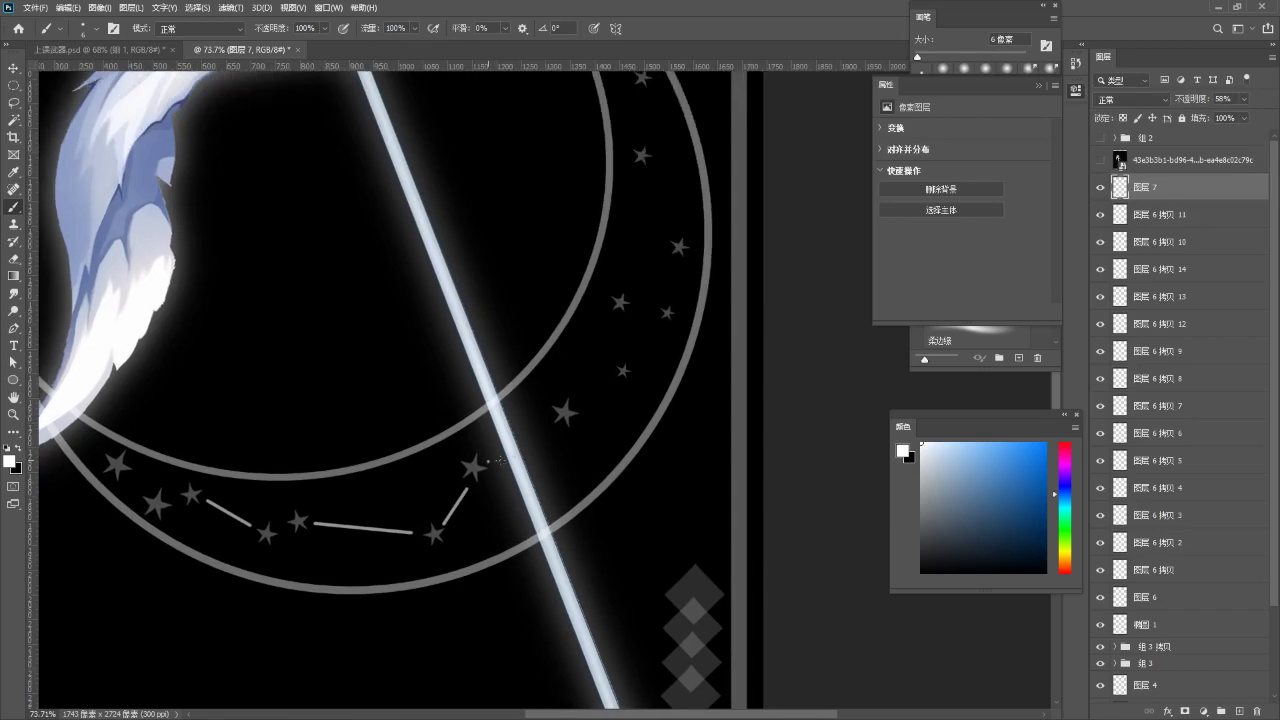
- Continue the straight 6 px connecting lines across the staff and between the stars on the crescent's right side
left_click(548, 428, "shift")
mouse_move(570, 410)
left_mouse_down()
mouse_move(492, 466)
mouse_move(517, 521)
mouse_move(511, 487)
left_mouse_up()
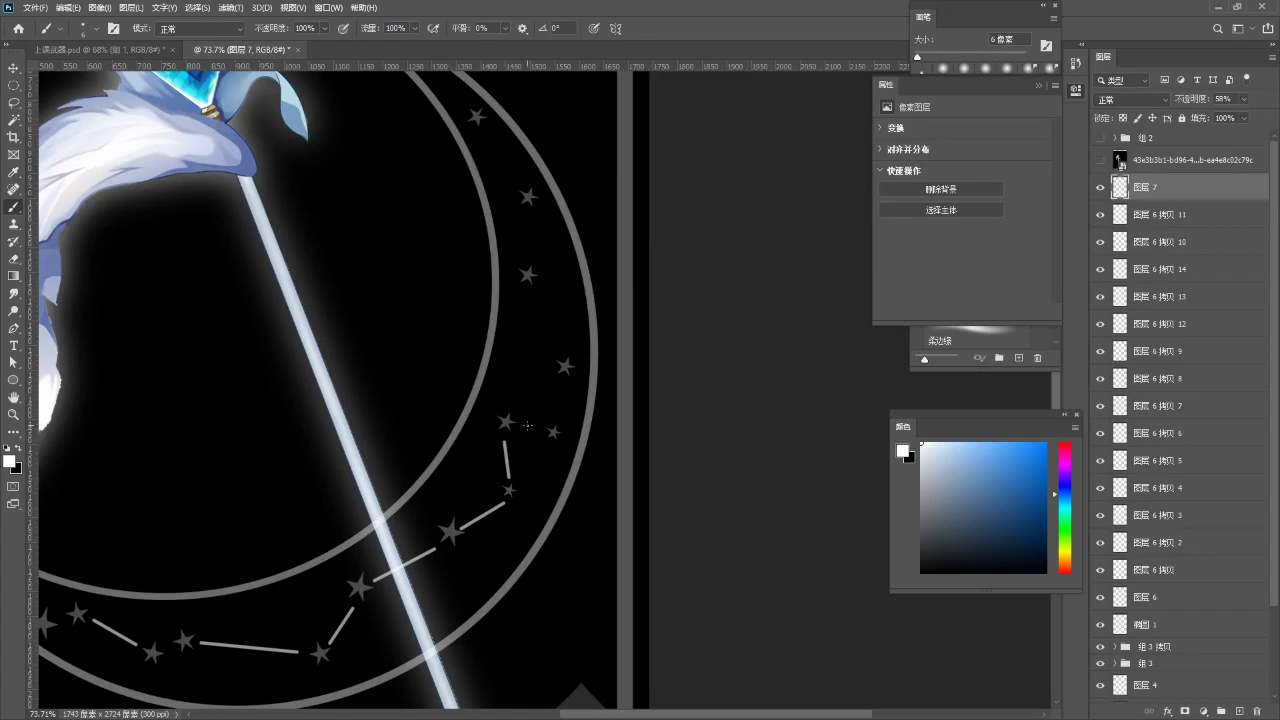
left_click_drag(598, 427, 560, 476)
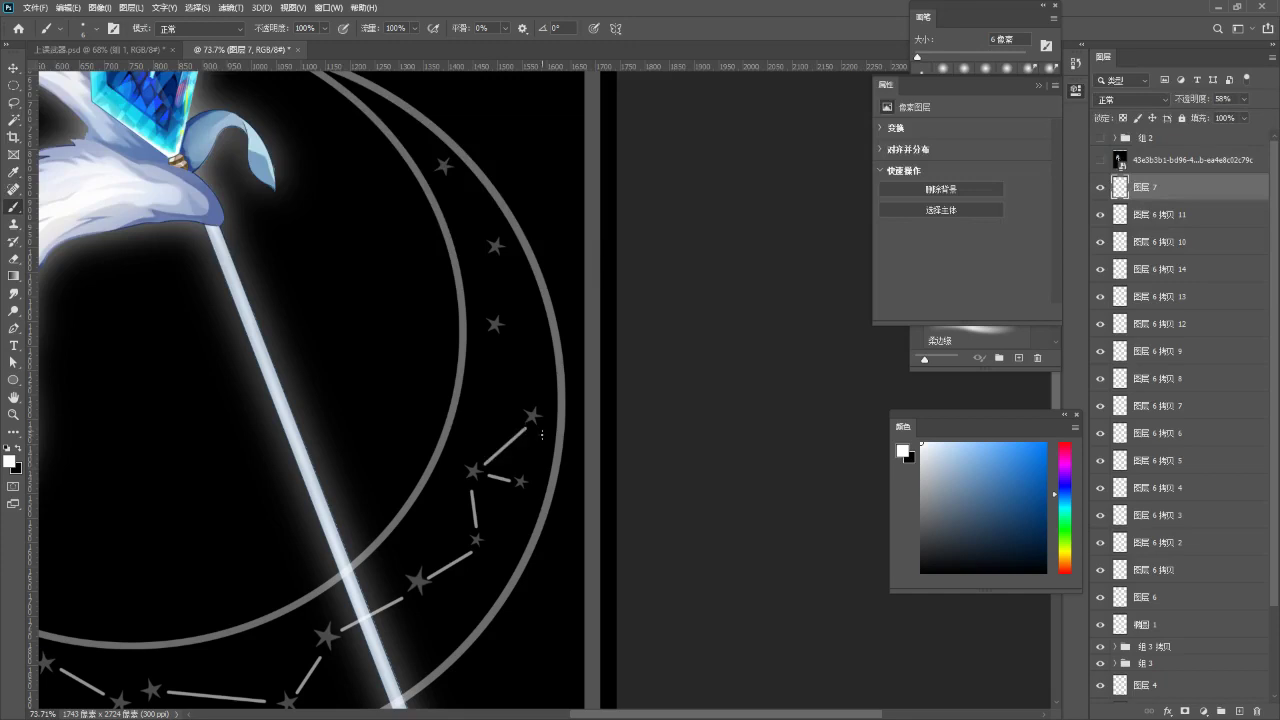
left_click_drag(539, 432, 543, 506)
scroll(452, 434, "down", 9)
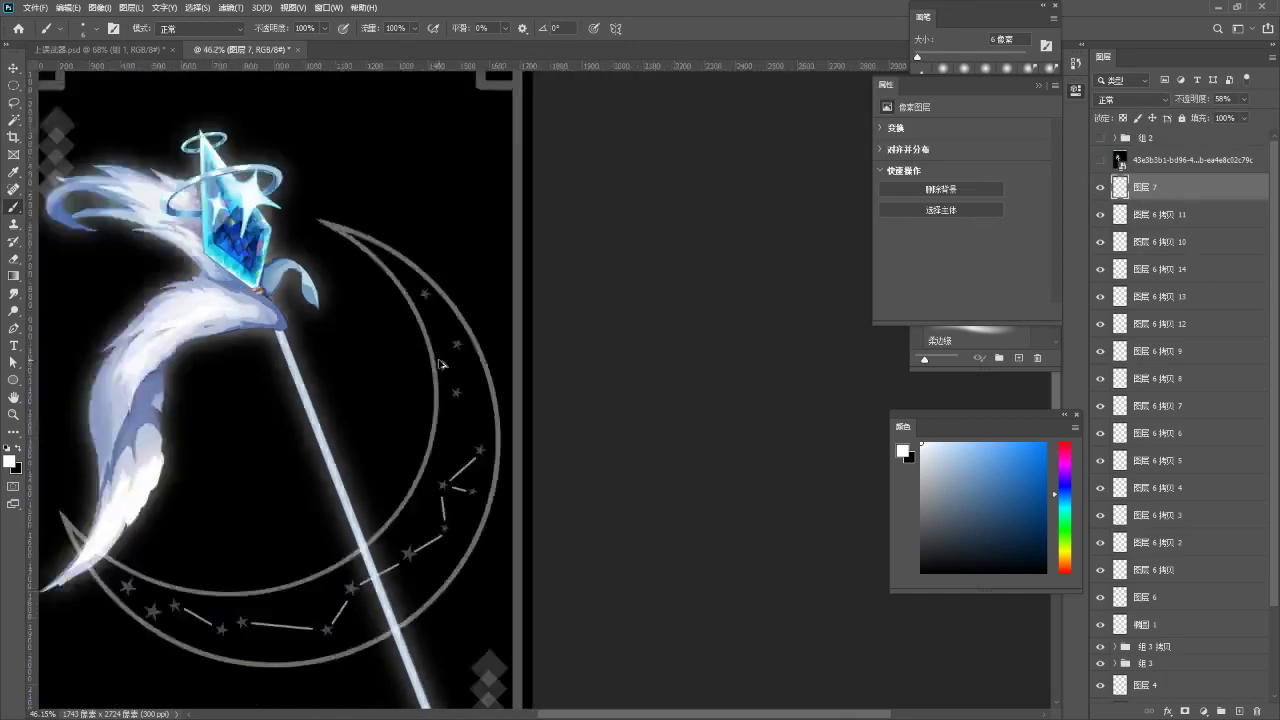
- Erase small regular gaps with a 6 px Eraser to make the connecting lines left of the staff dashed
scroll(496, 499, "up", 15)
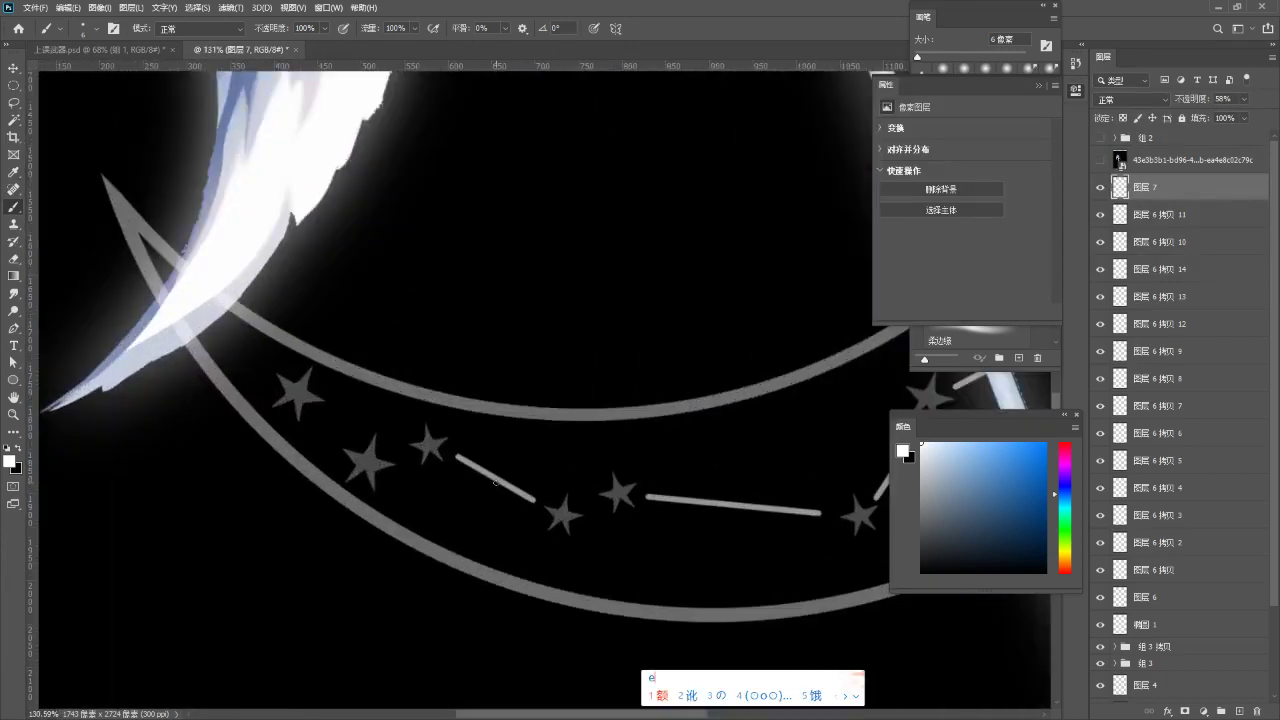
key("e")
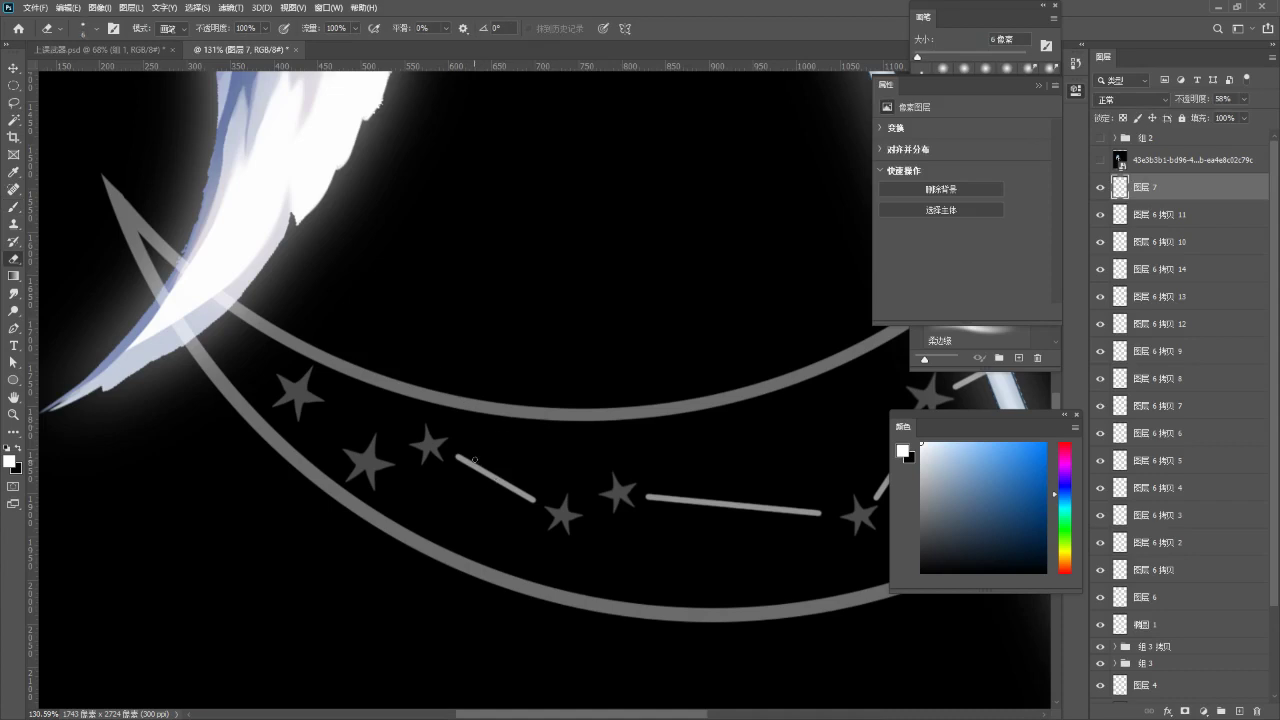
key("ctrl+z")
left_click_drag(708, 425, 541, 386)
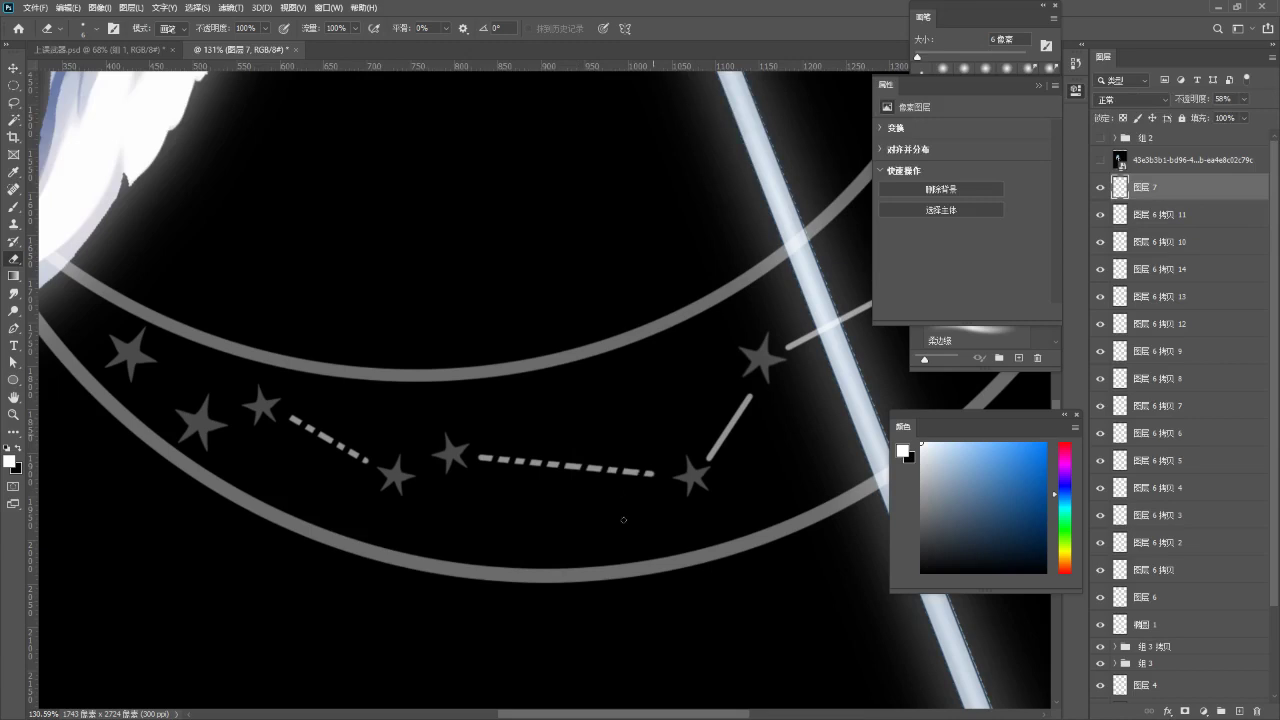
left_click_drag(670, 407, 469, 448)
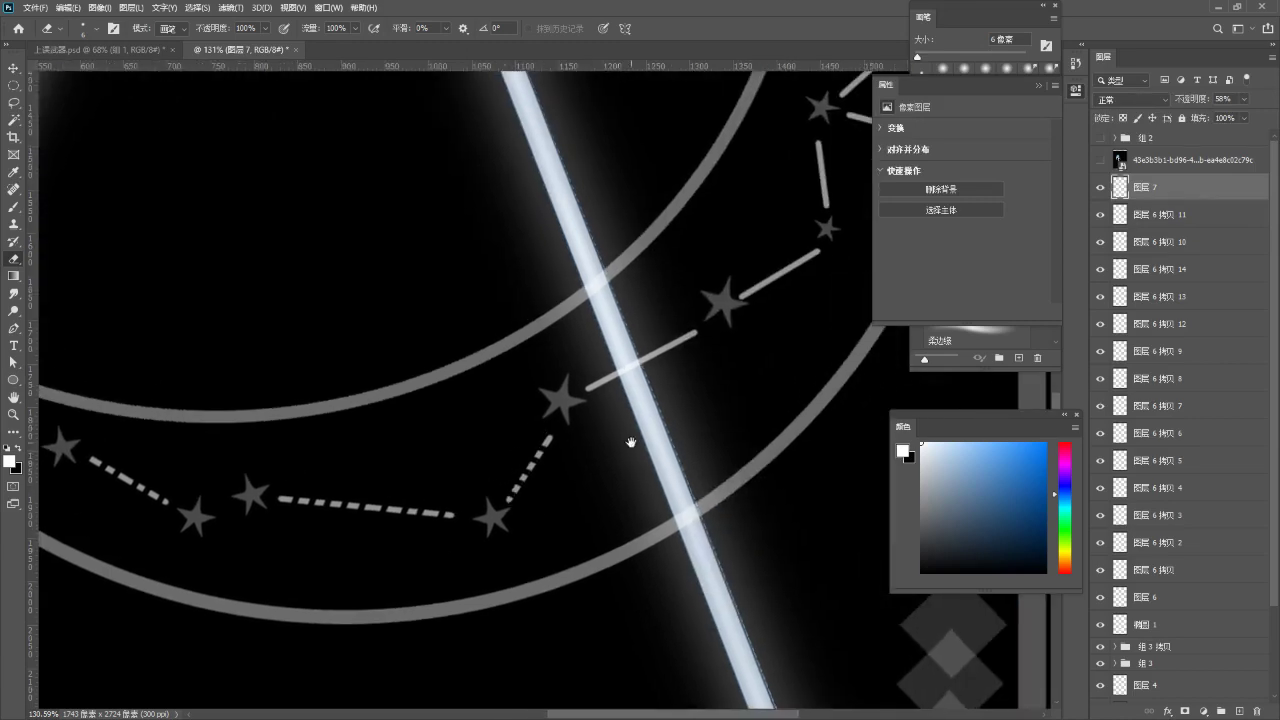
- Erase gaps in the line crossing the staff and the lines right of it so they are dashed too
left_click_drag(617, 452, 517, 520)
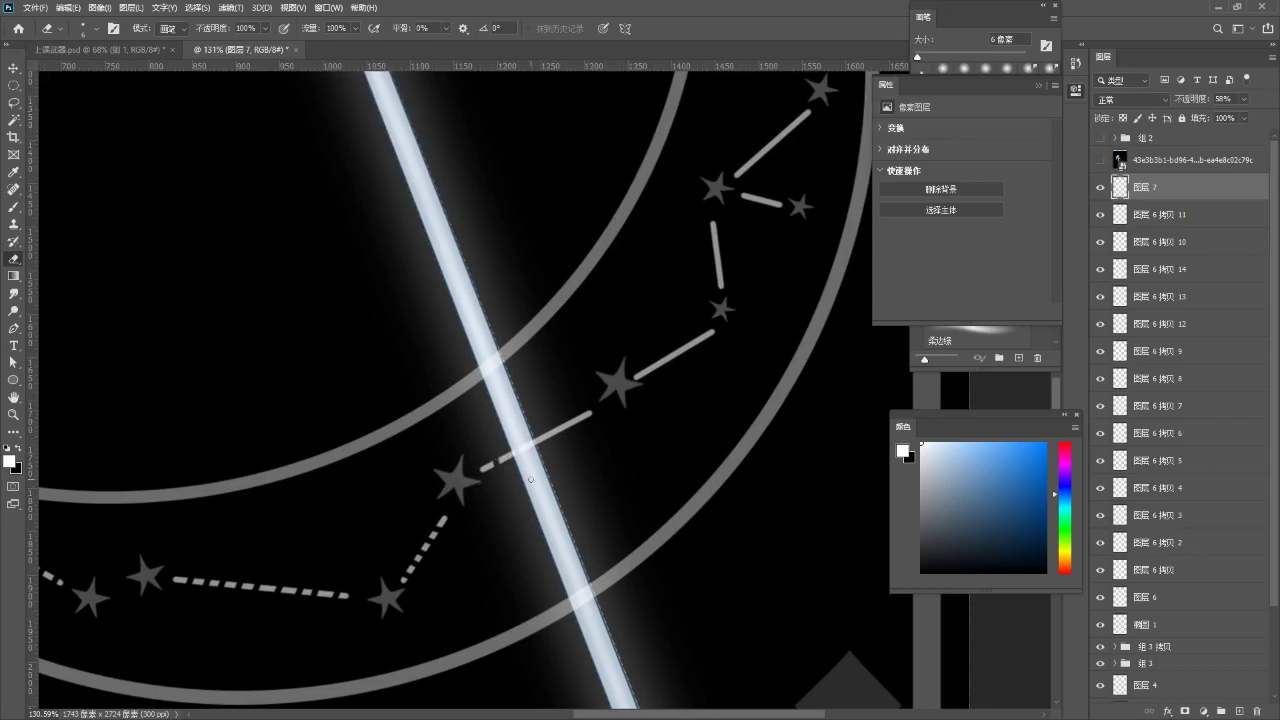
left_click_drag(596, 493, 522, 446)
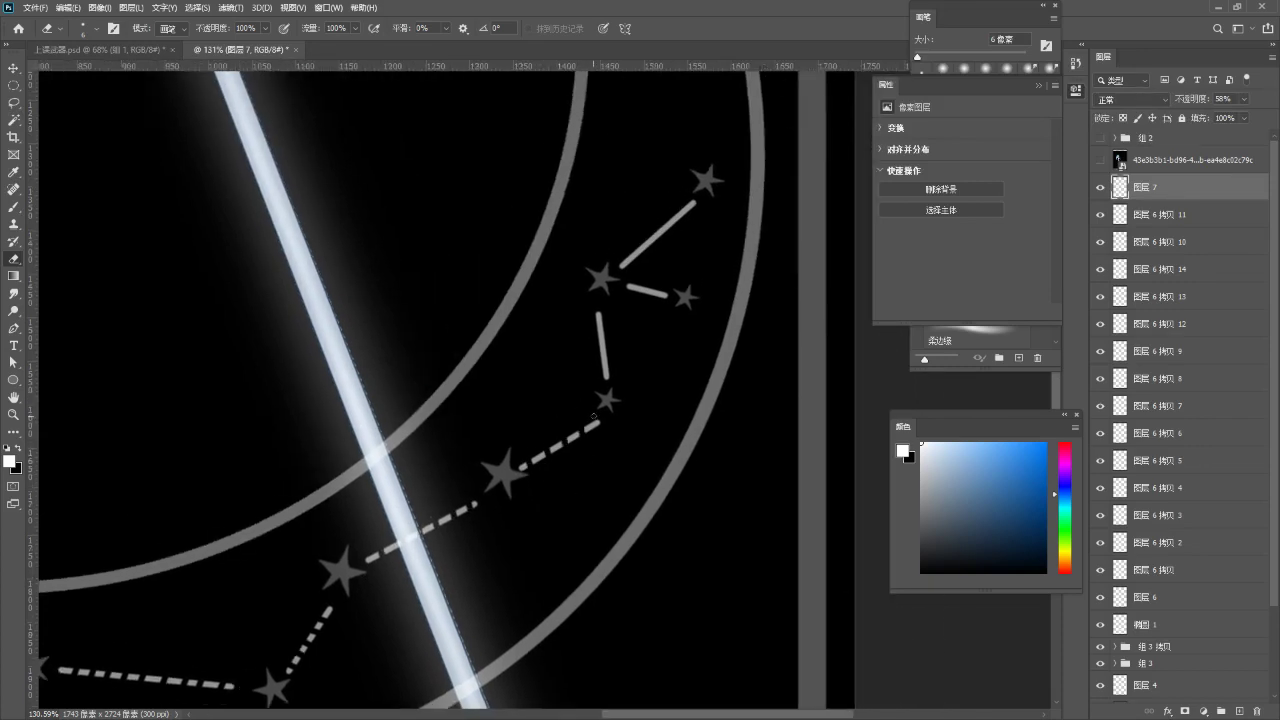
left_click_drag(607, 420, 594, 446)
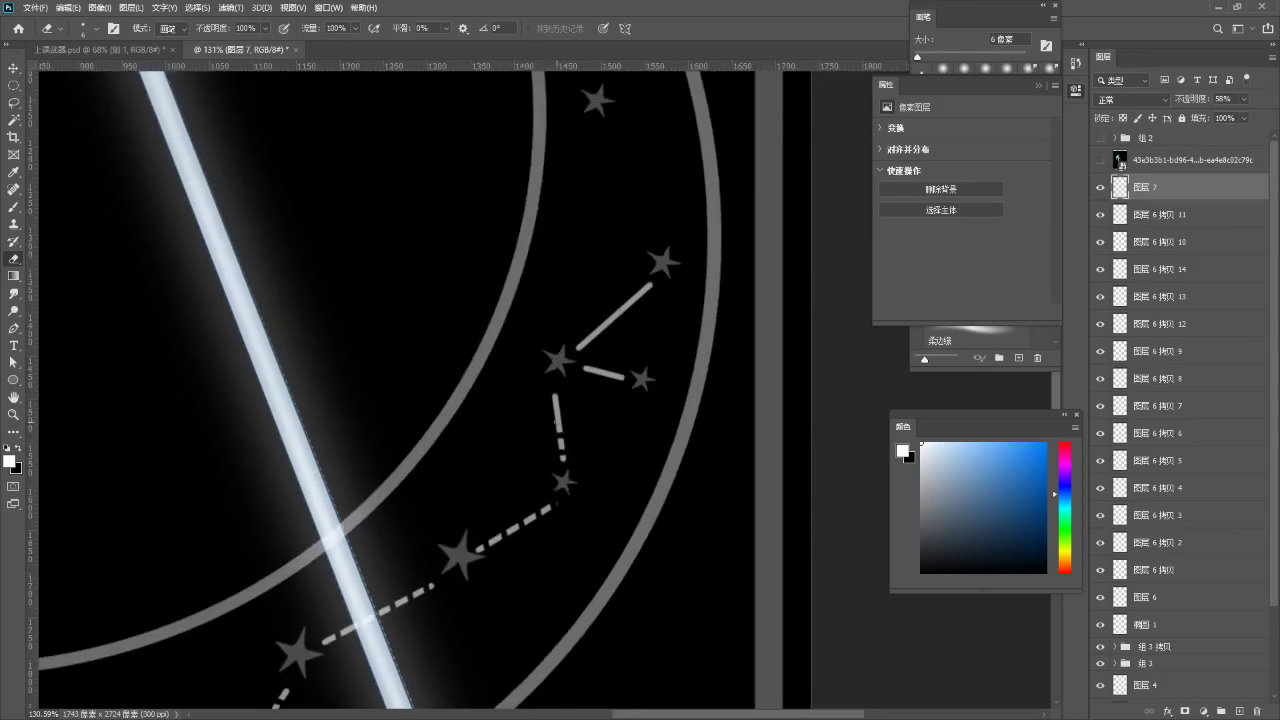
mouse_move(597, 390)
left_mouse_down()
mouse_move(530, 421)
mouse_move(535, 433)
left_mouse_up()
key("ctrl+z")
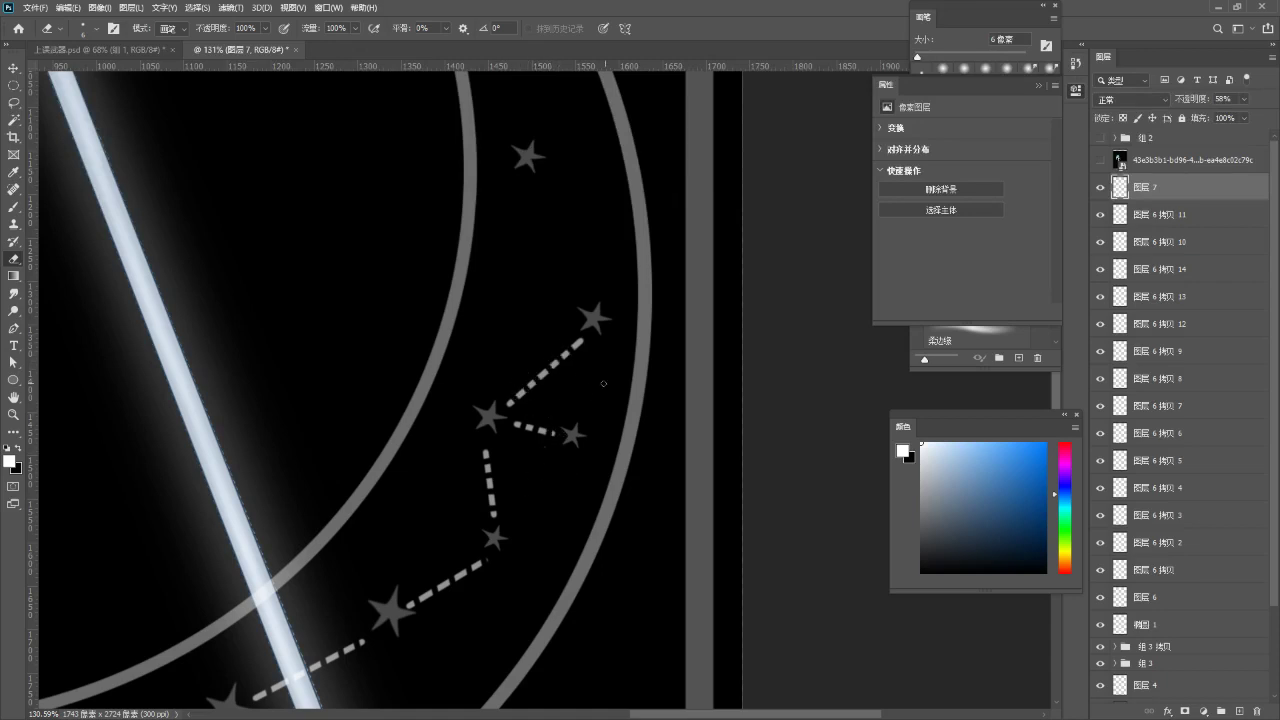
left_click_drag(605, 396, 457, 508)
- Group the dashed-line, star and crescent layers from 图层 7 down to 椭圆 1 and duplicate the group
left_click_drag(521, 452, 468, 499)
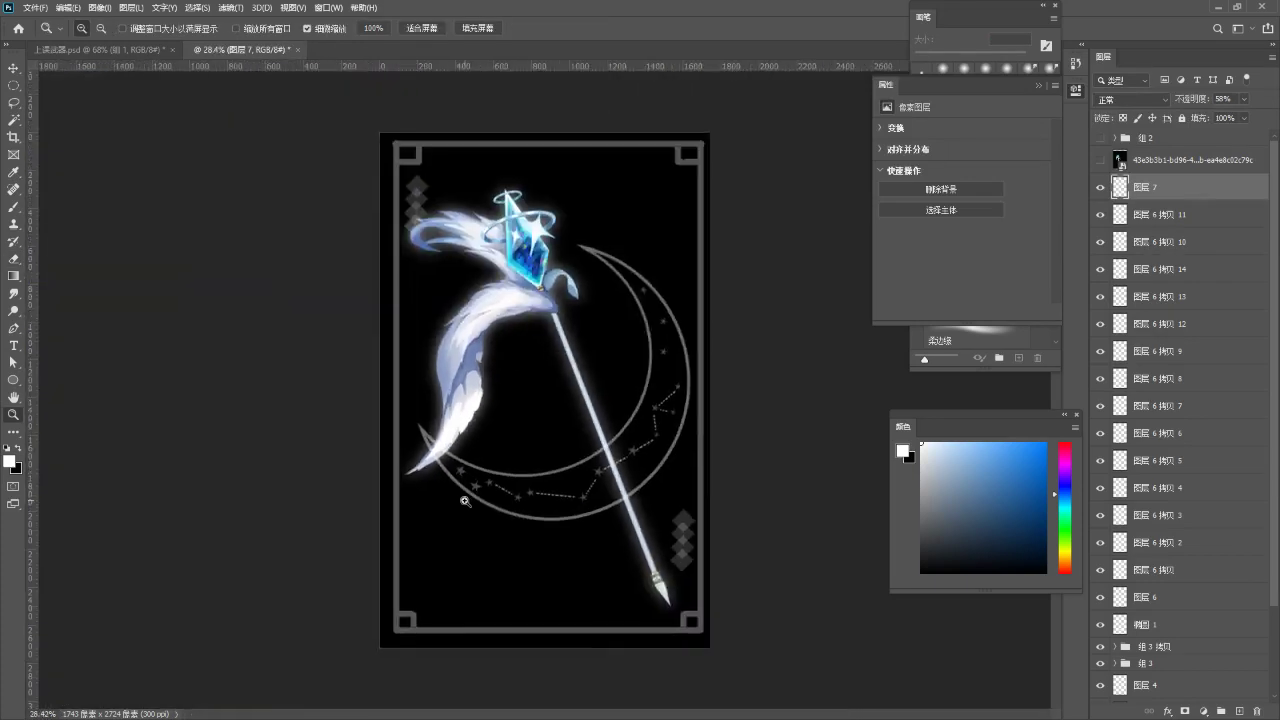
left_click_drag(578, 491, 585, 498)
key("v")
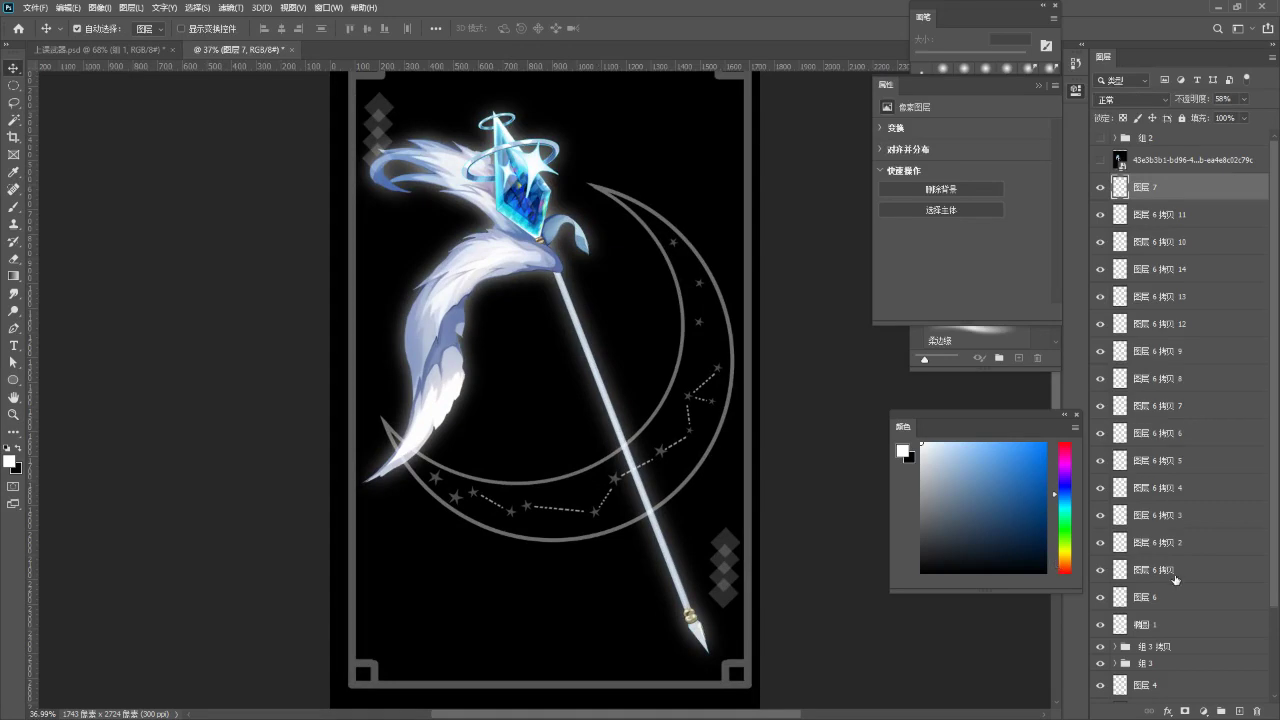
left_click(1150, 624, "shift")
key("ctrl+g")
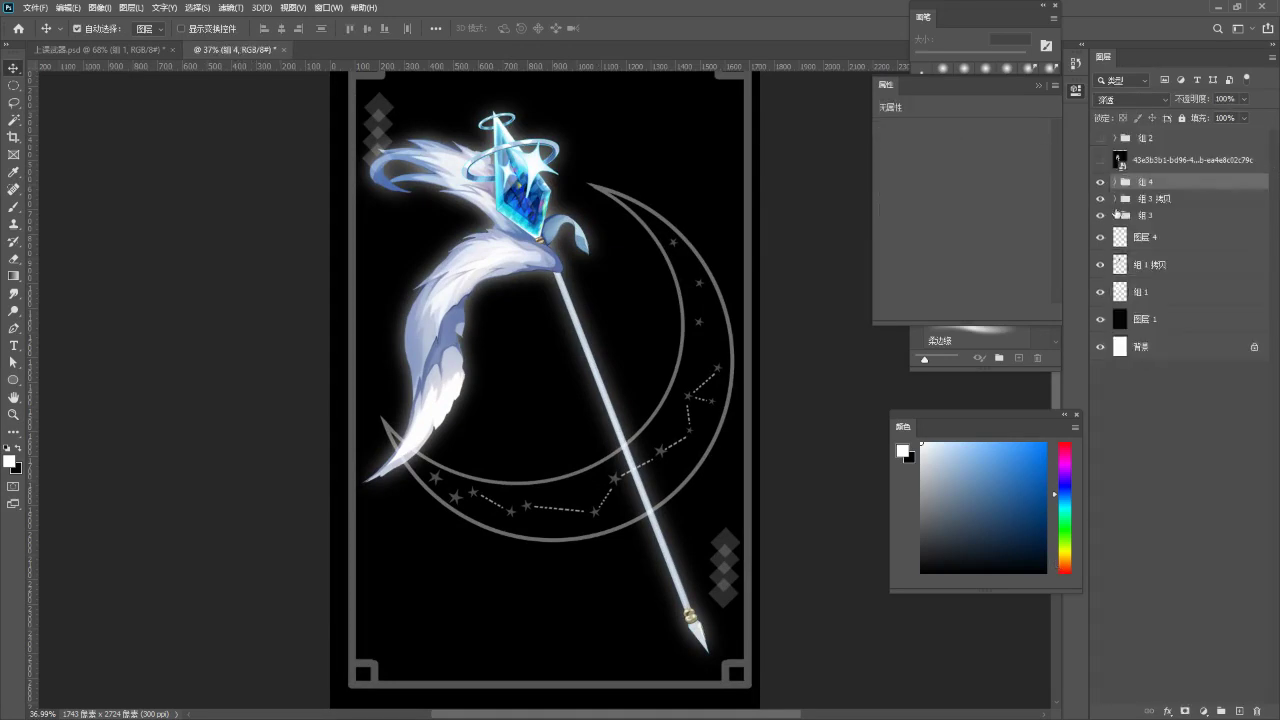
key("ctrl+j")
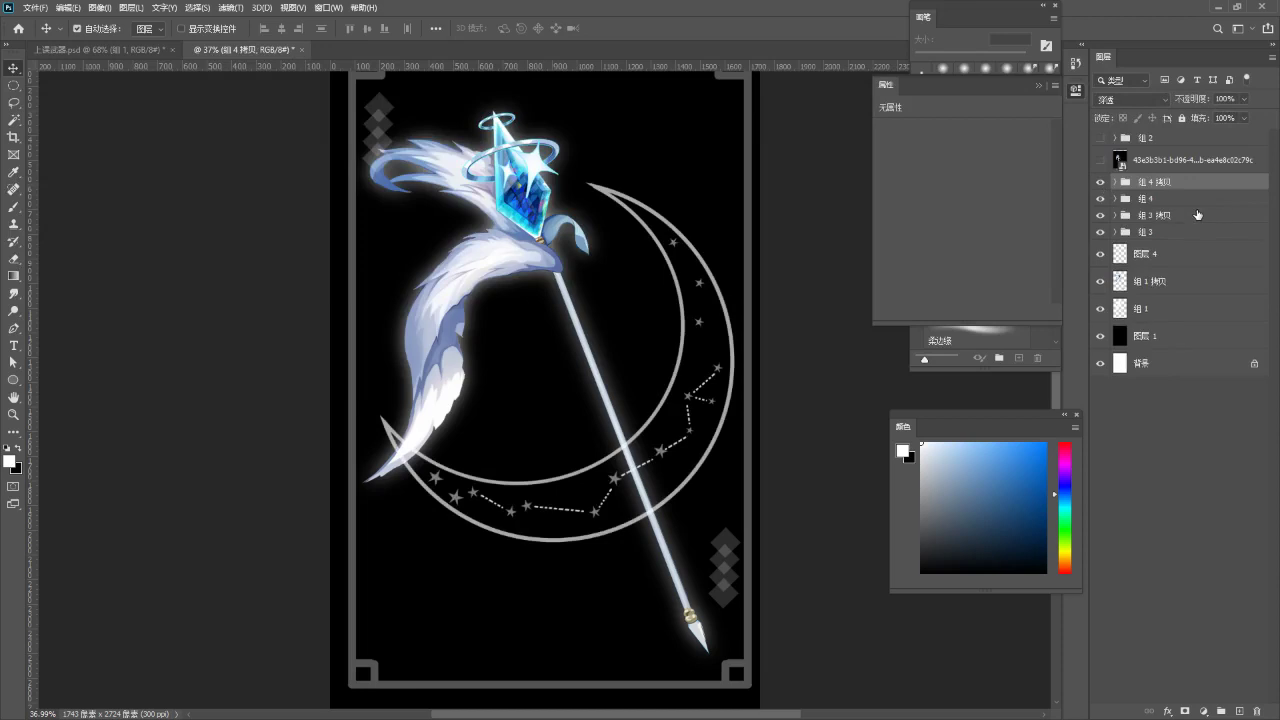
- Merge the 组 4 拷贝 group into a single layer and place it directly below 组 4
key("ctrl+e")
left_click_drag(1149, 190, 1166, 217)
left_click(1098, 204)
left_click(1098, 204)
left_click(1098, 204)
left_click(1098, 204)
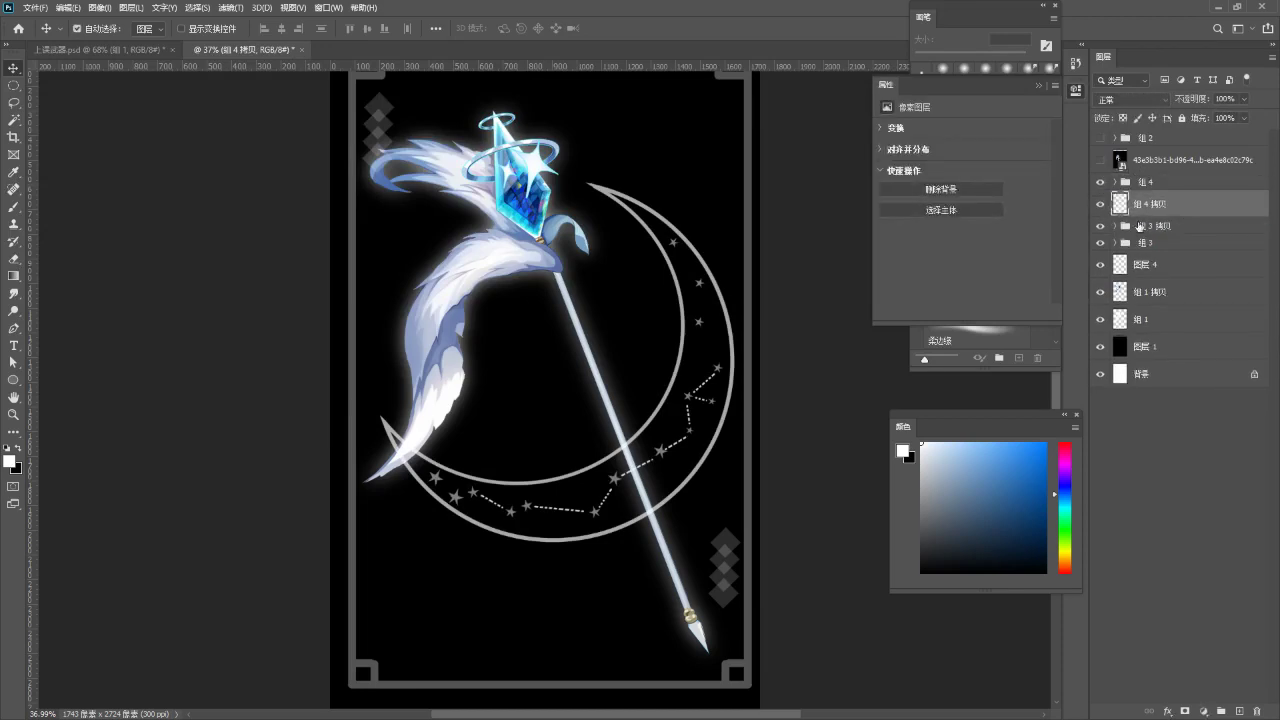
- Apply a Box Blur to the 组 4 拷贝 layer and compare the glow by toggling the layer's visibility
left_click(230, 7)
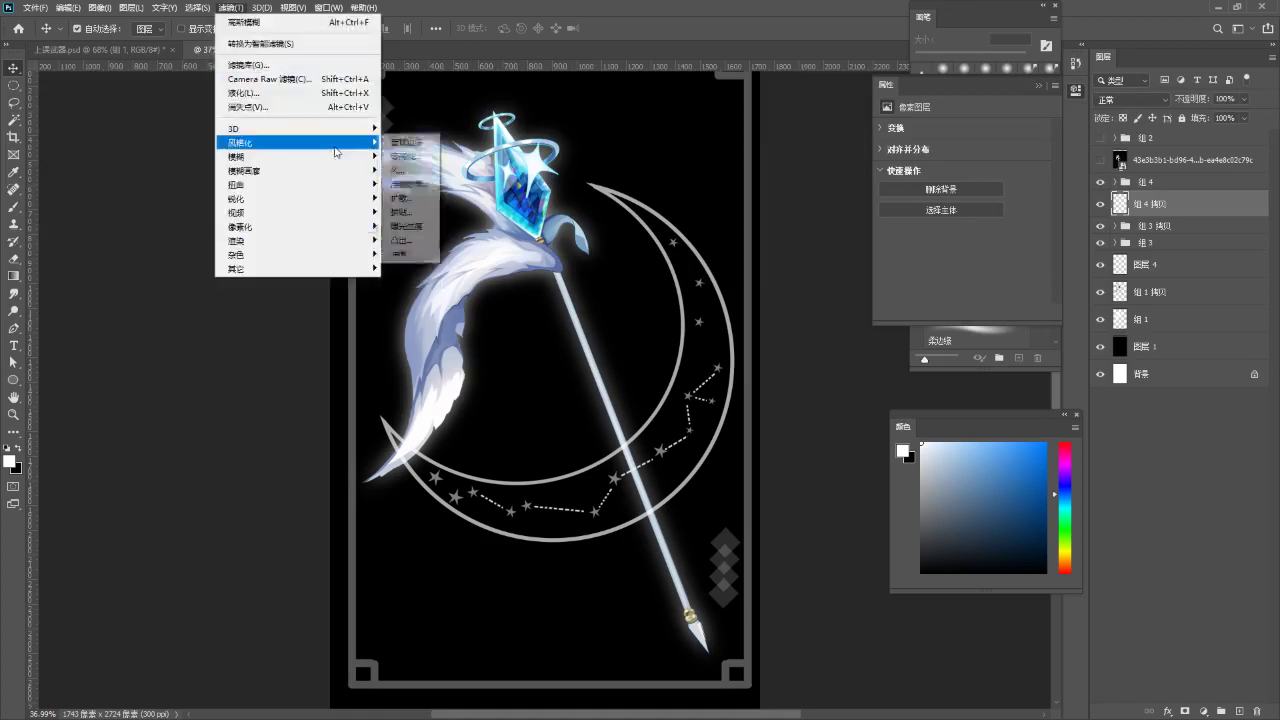
mouse_move(358, 160)
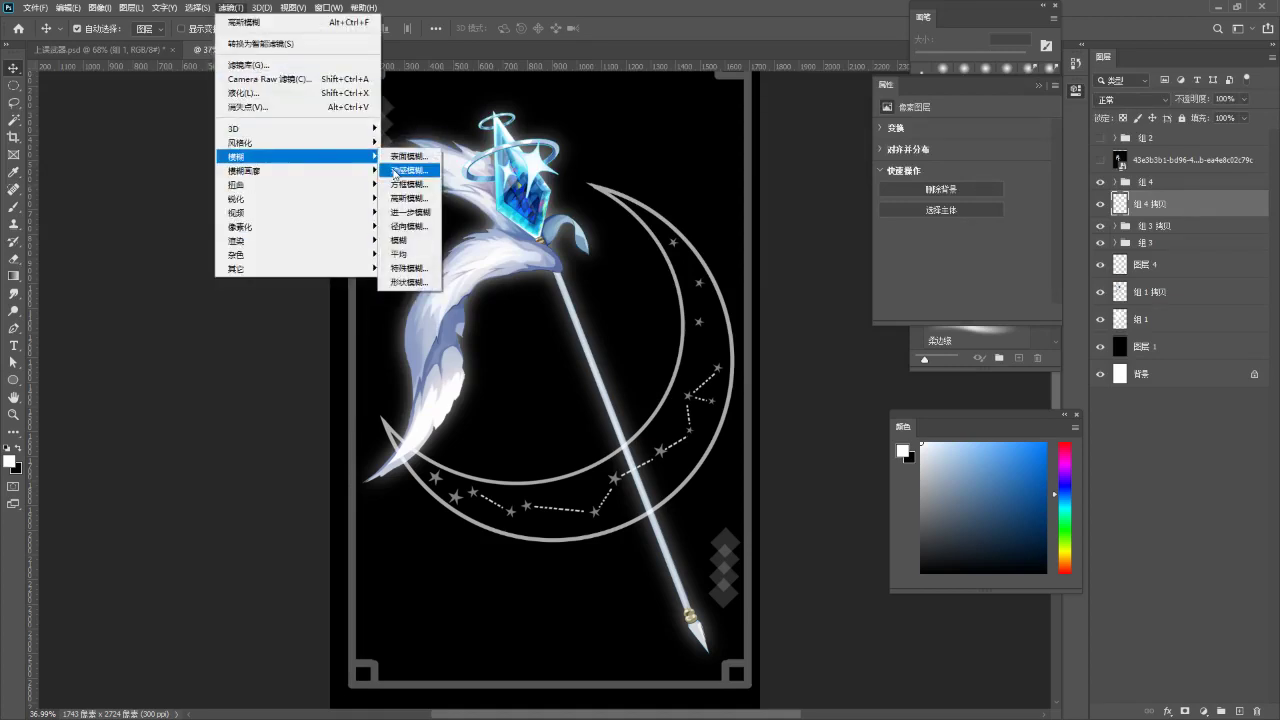
left_click(408, 184)
left_click_drag(568, 365, 553, 364)
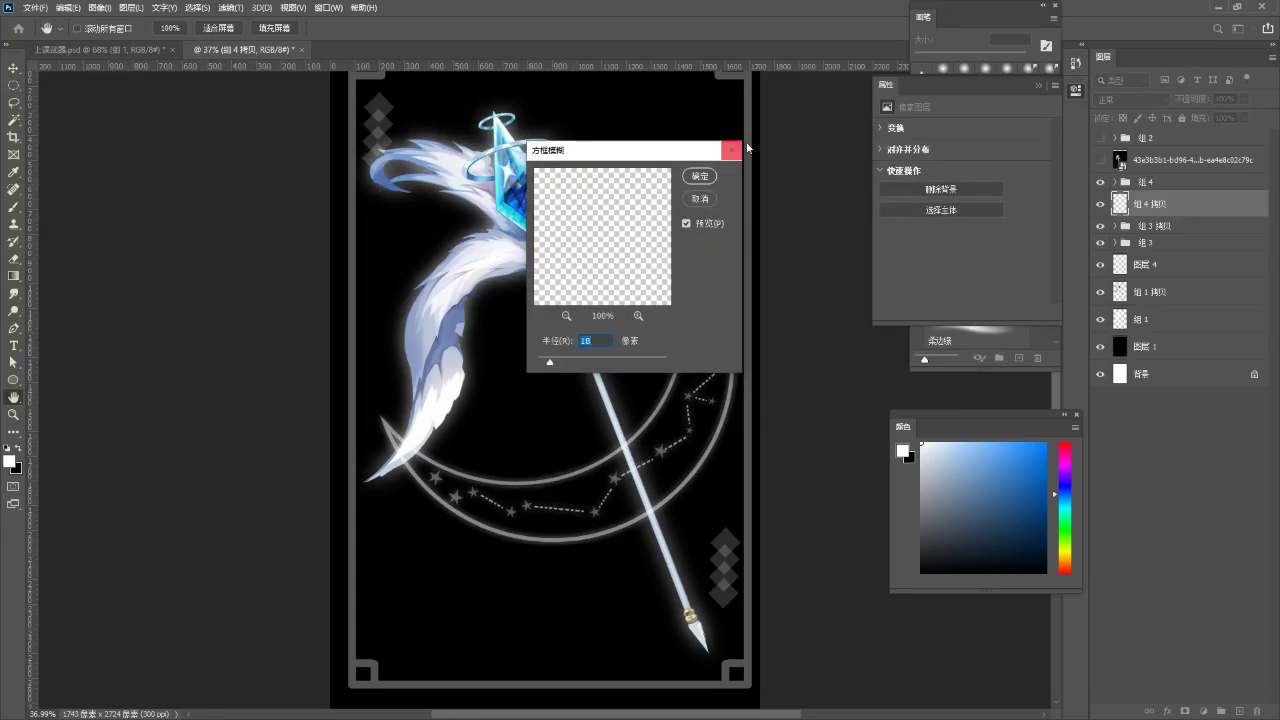
left_click(700, 176)
left_click(1101, 206)
left_click(1101, 206)
left_click(1101, 206)
left_click(1101, 206)
left_click_drag(651, 387, 617, 400)
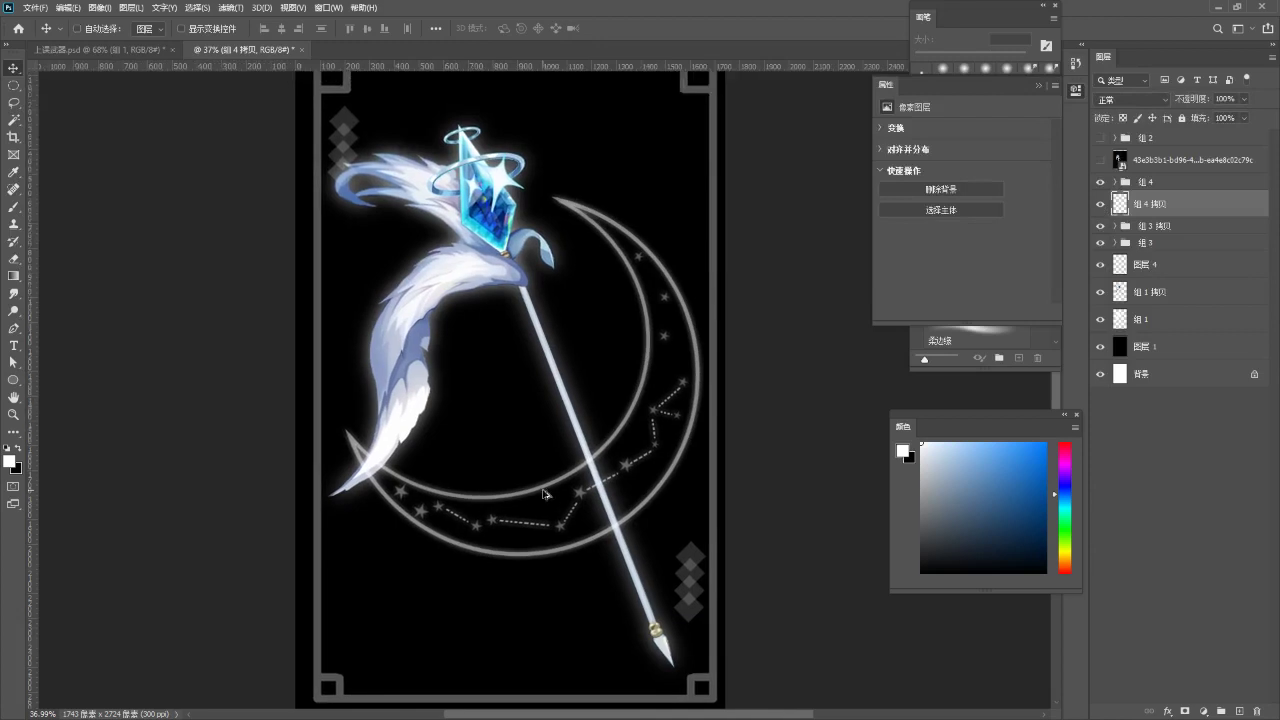
scroll(547, 495, "down", 2)
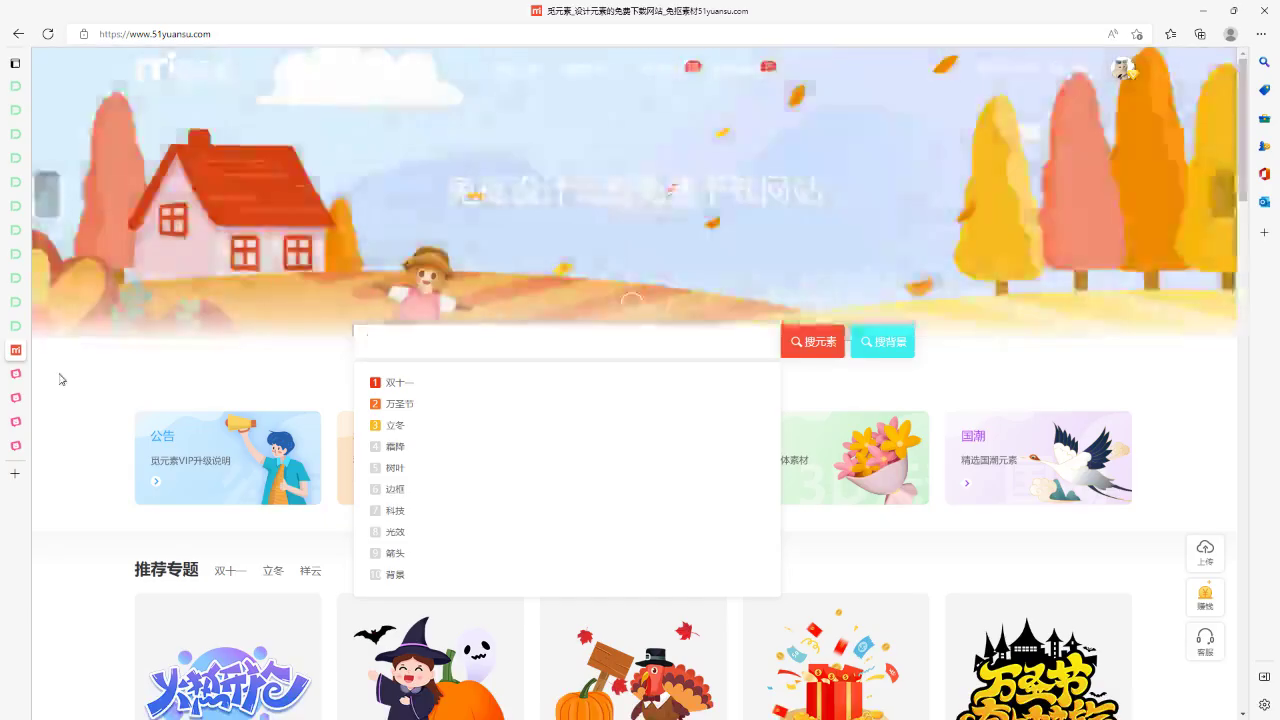
- Switch to the browser and examine the crescent moon SAMPLE watermark post on 半次元, including its first image at full size
left_click(16, 397)
left_click(17, 378)
left_click(16, 397)
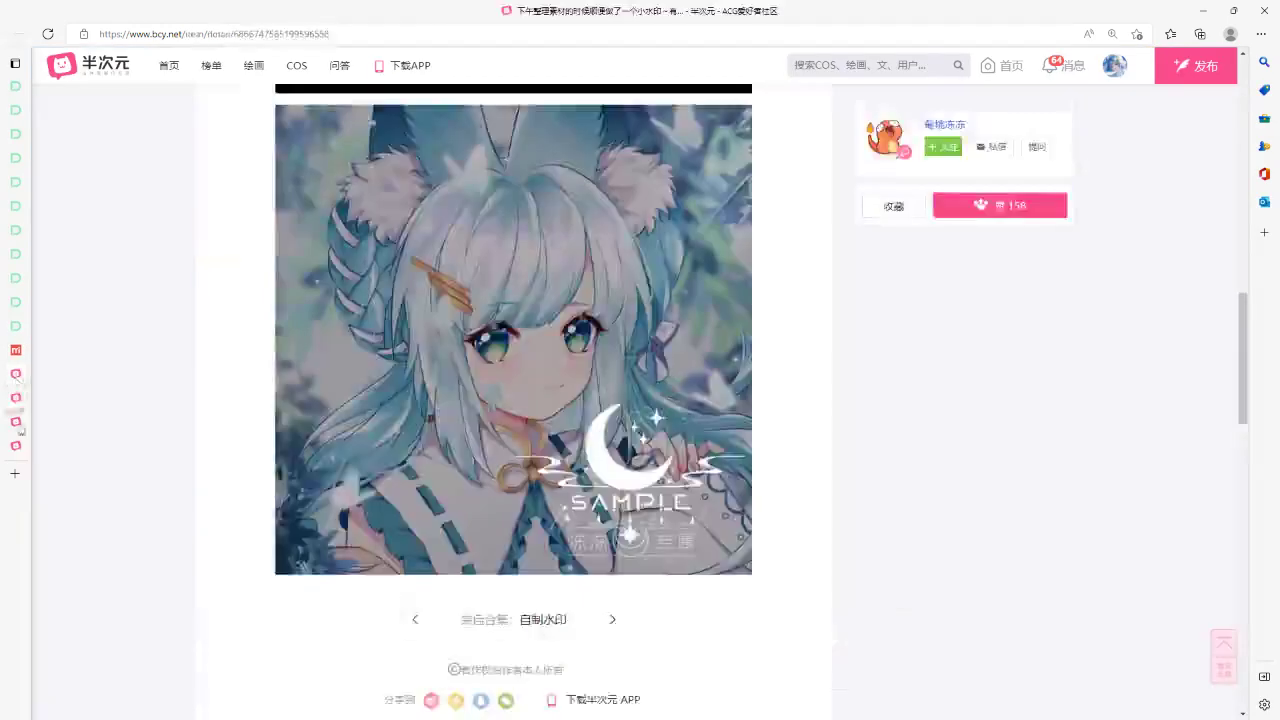
scroll(749, 594, "up", 10)
scroll(556, 385, "up", 2)
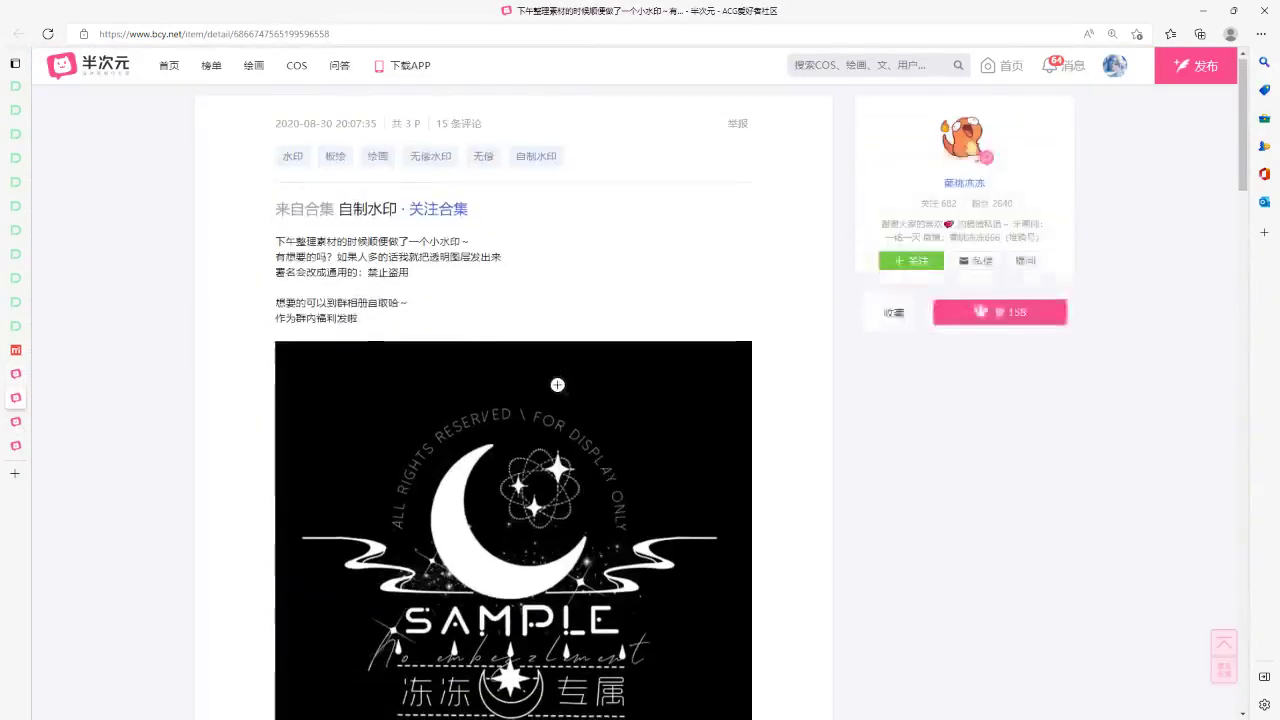
scroll(560, 388, "down", 1)
left_click(562, 388)
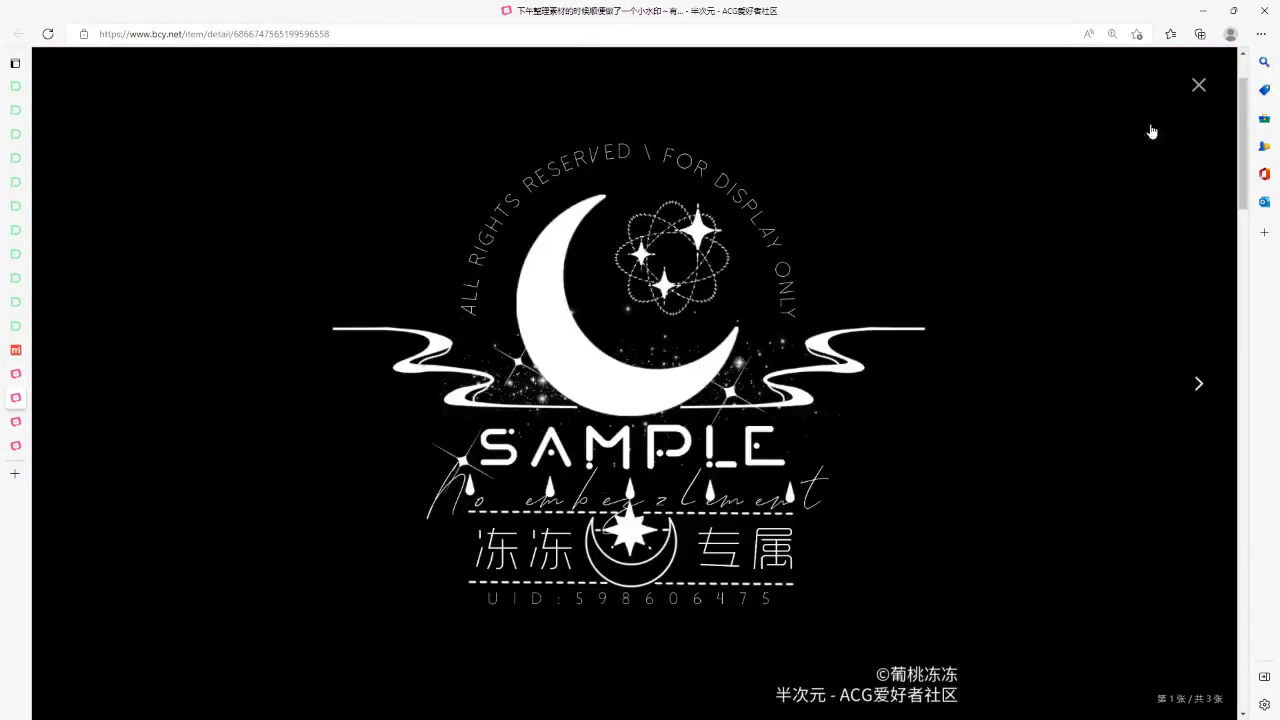
left_click(1199, 85)
scroll(737, 503, "down", 15)
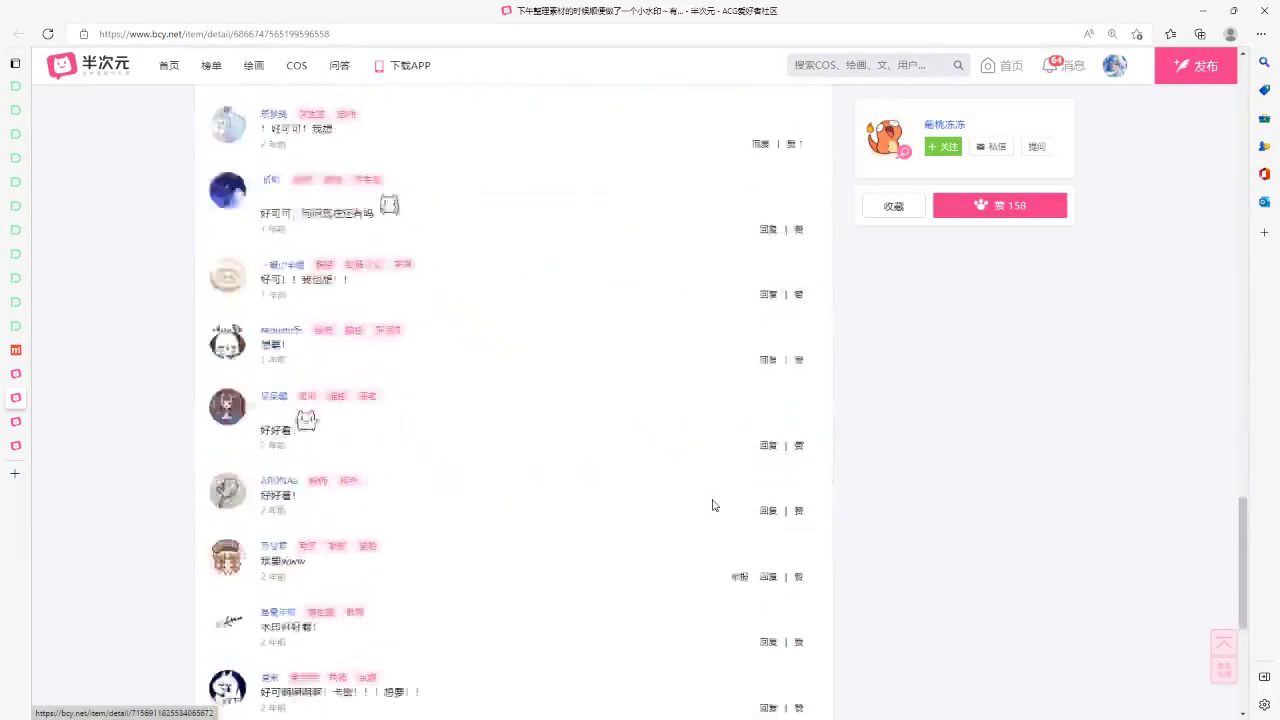
scroll(714, 505, "up", 8)
scroll(714, 505, "up", 10)
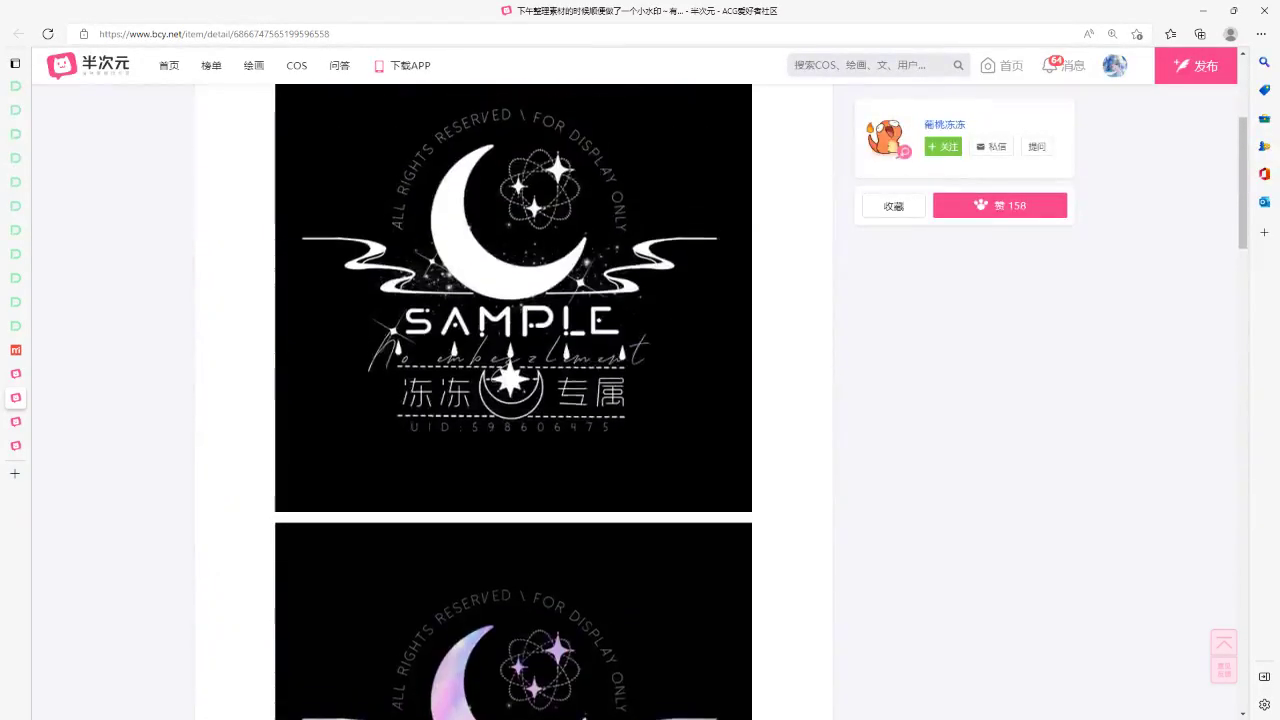
- Open the 22-piece original watermark collection from the first page of the 水印素材 search results and examine its designs
key("ctrl+shift+Tab")
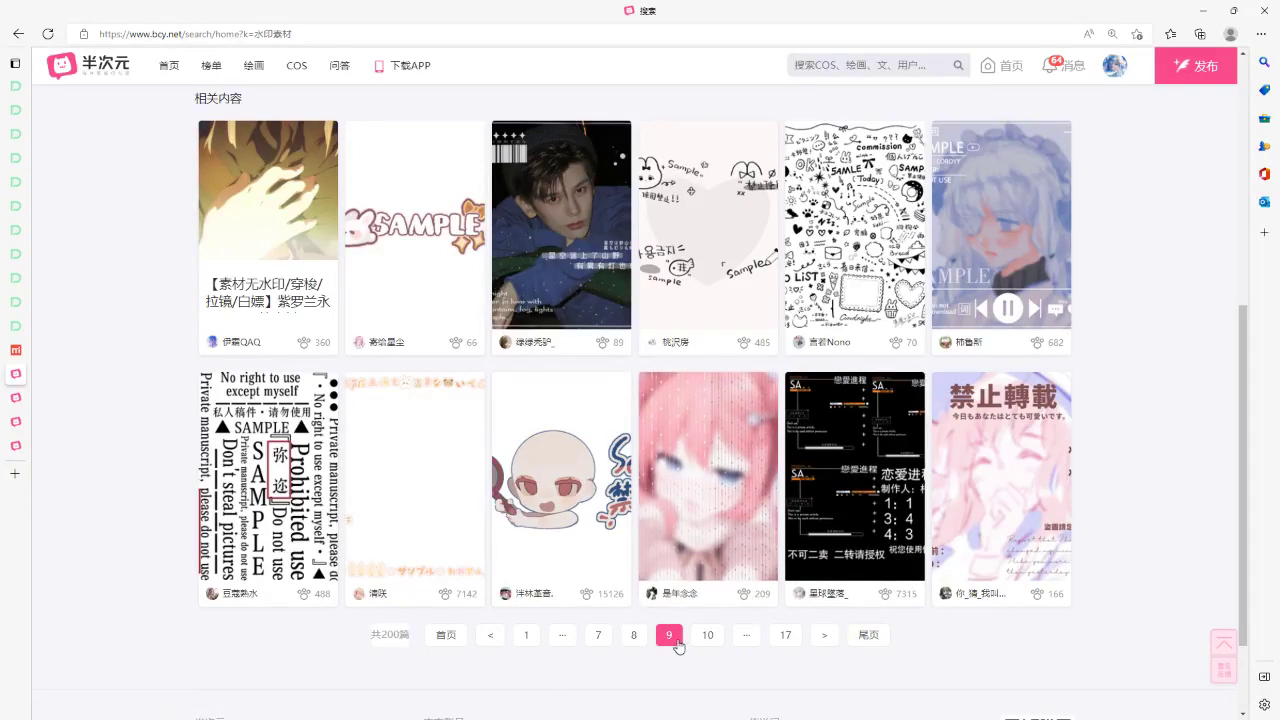
left_click(524, 637)
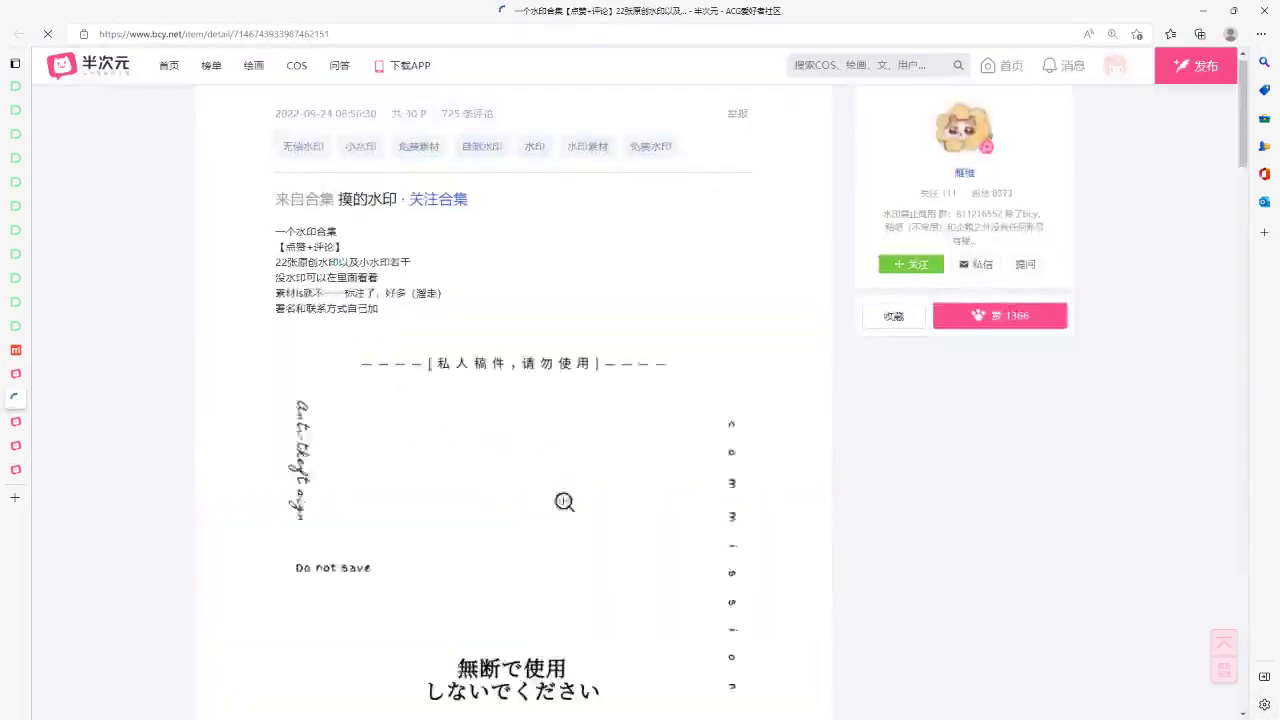
scroll(546, 517, "down", 5)
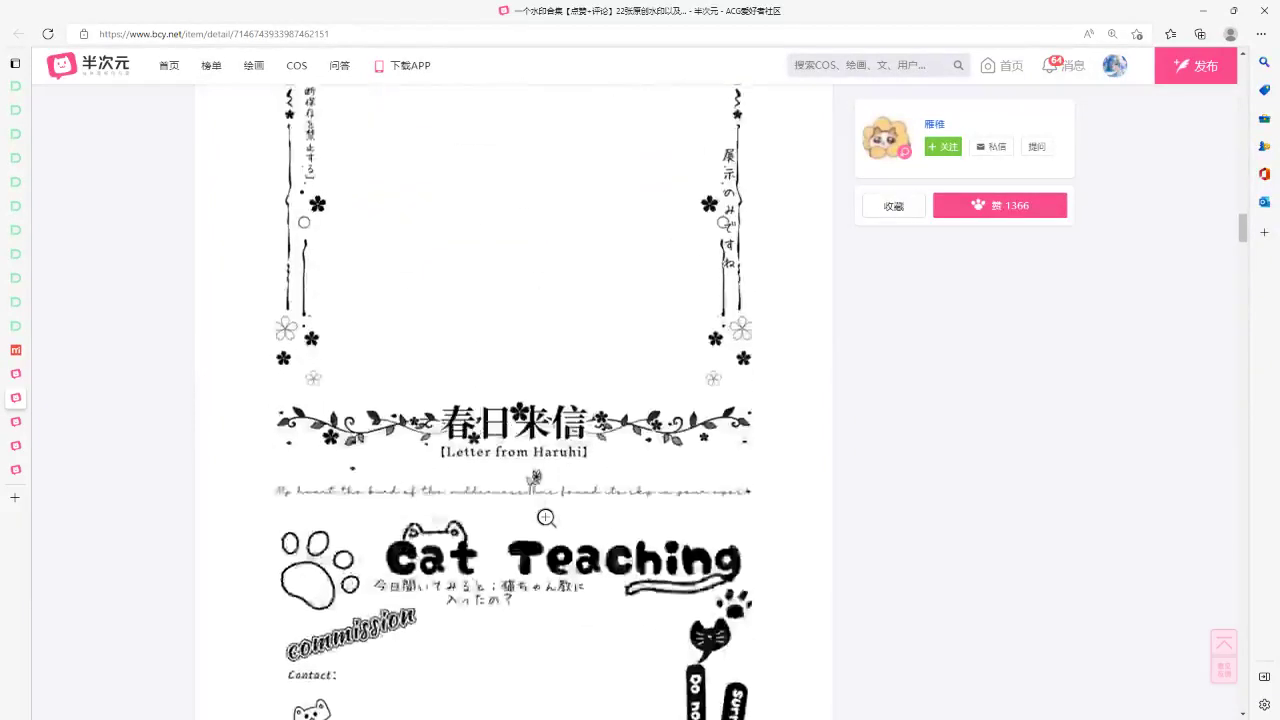
scroll(546, 517, "down", 5)
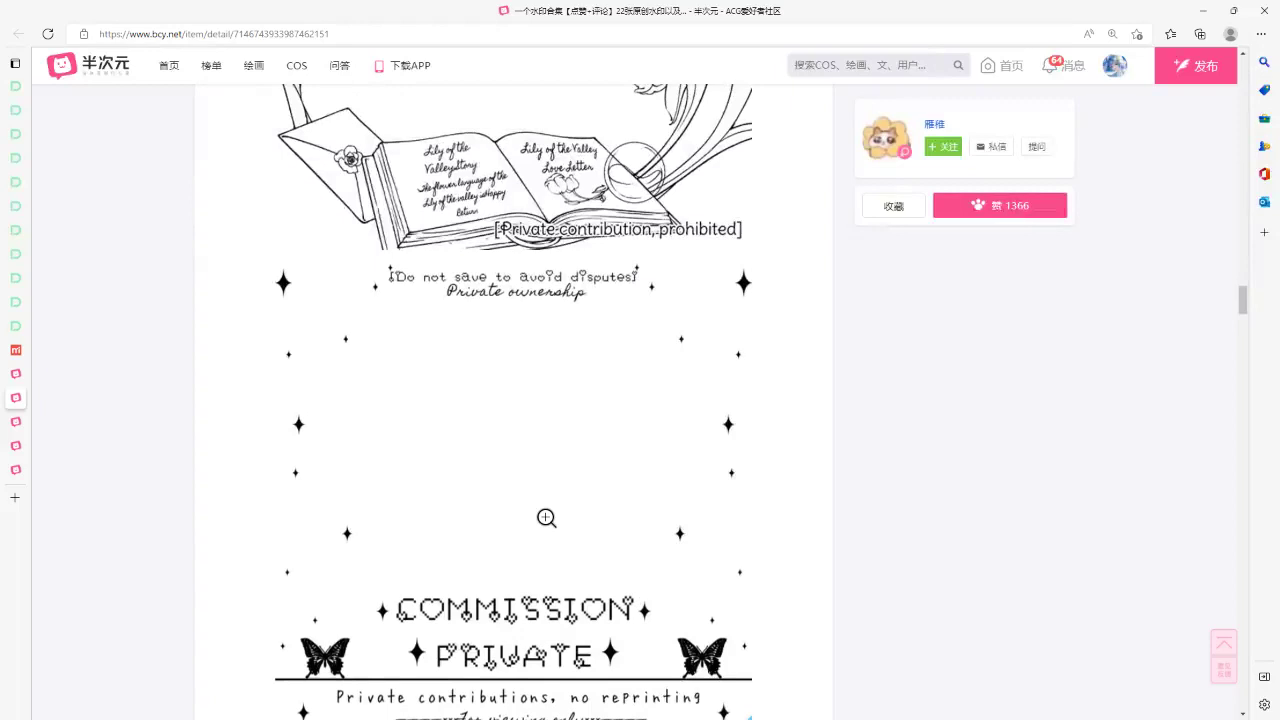
scroll(546, 517, "down", 1)
scroll(546, 517, "up", 10)
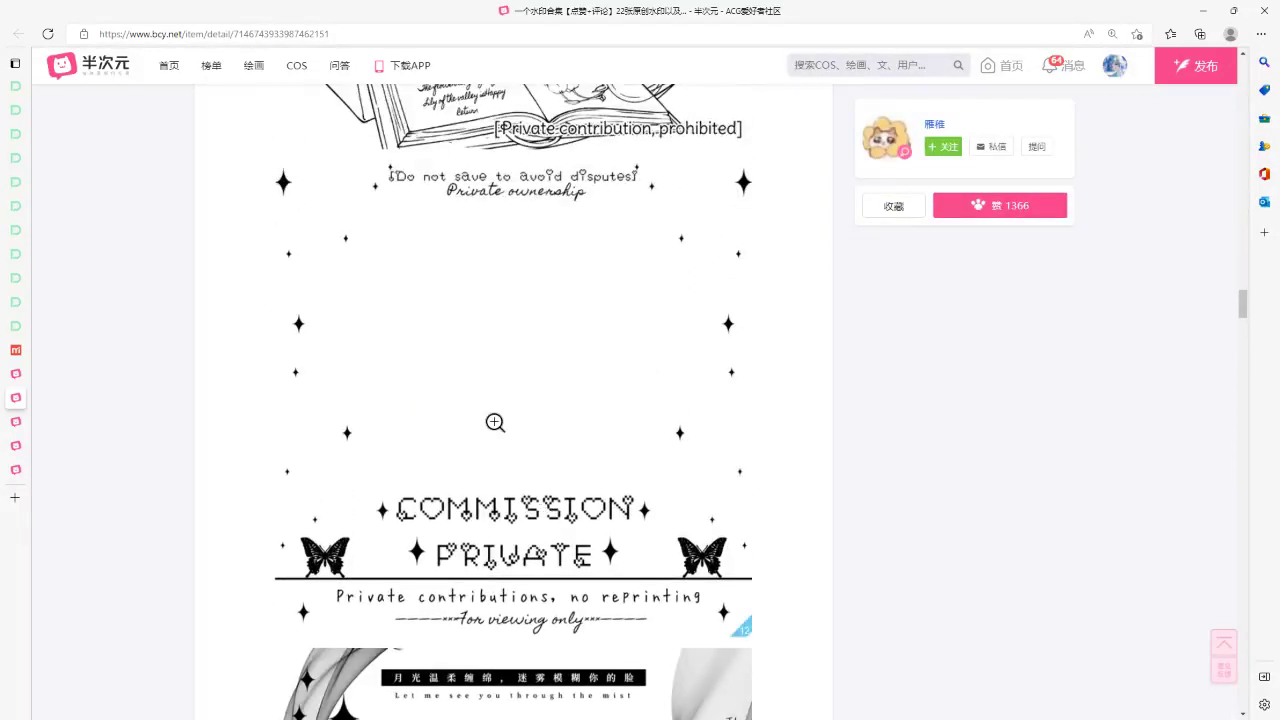
scroll(495, 422, "up", 3)
scroll(495, 422, "down", 5)
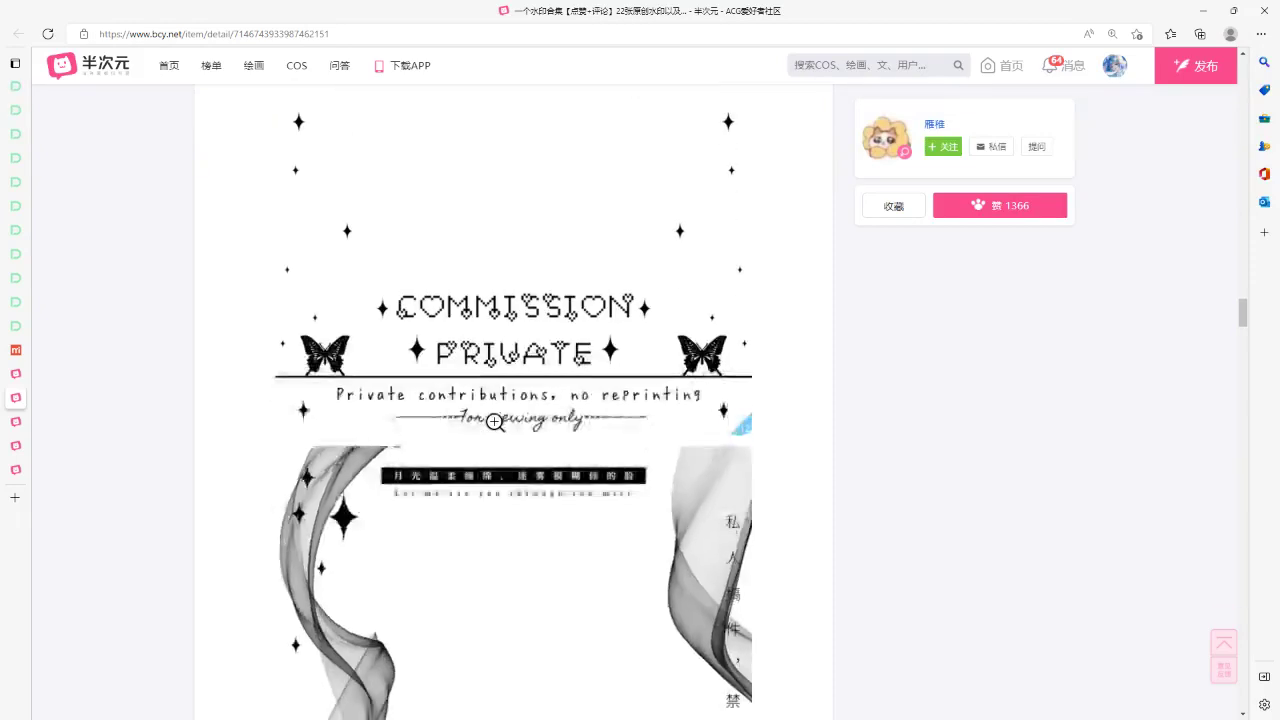
scroll(495, 422, "down", 8)
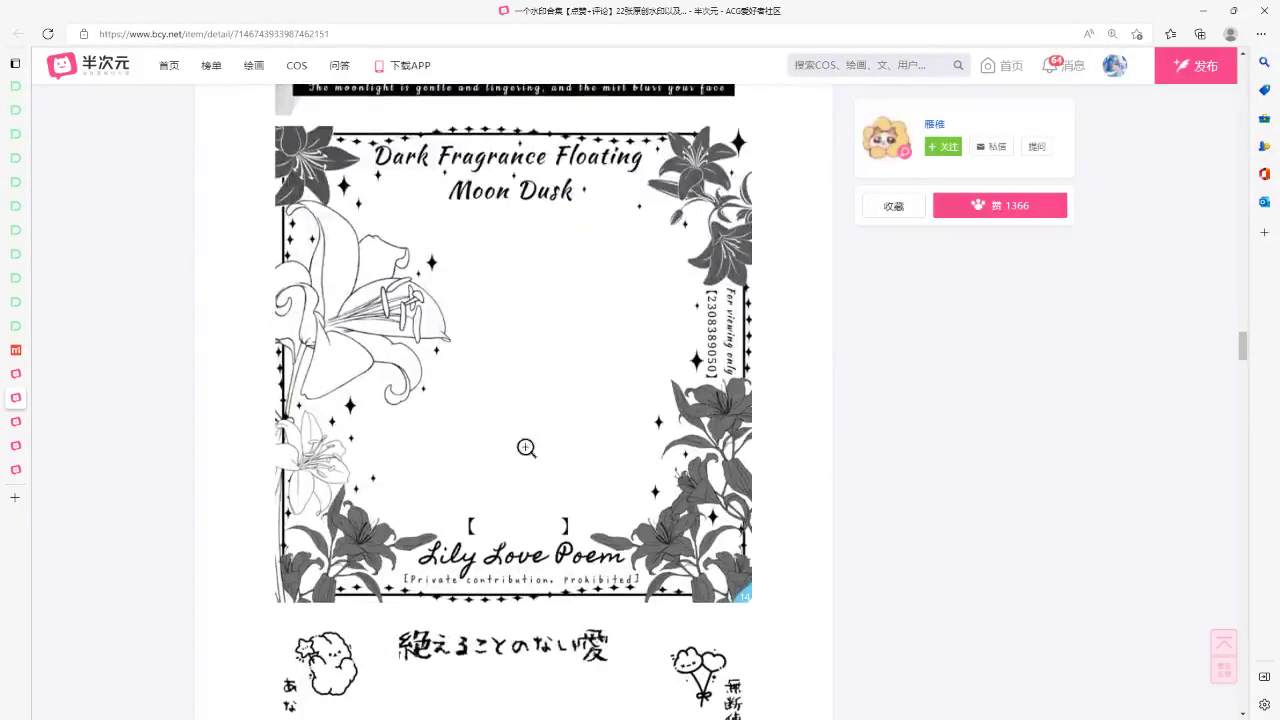
scroll(514, 434, "down", 1)
scroll(674, 510, "down", 9)
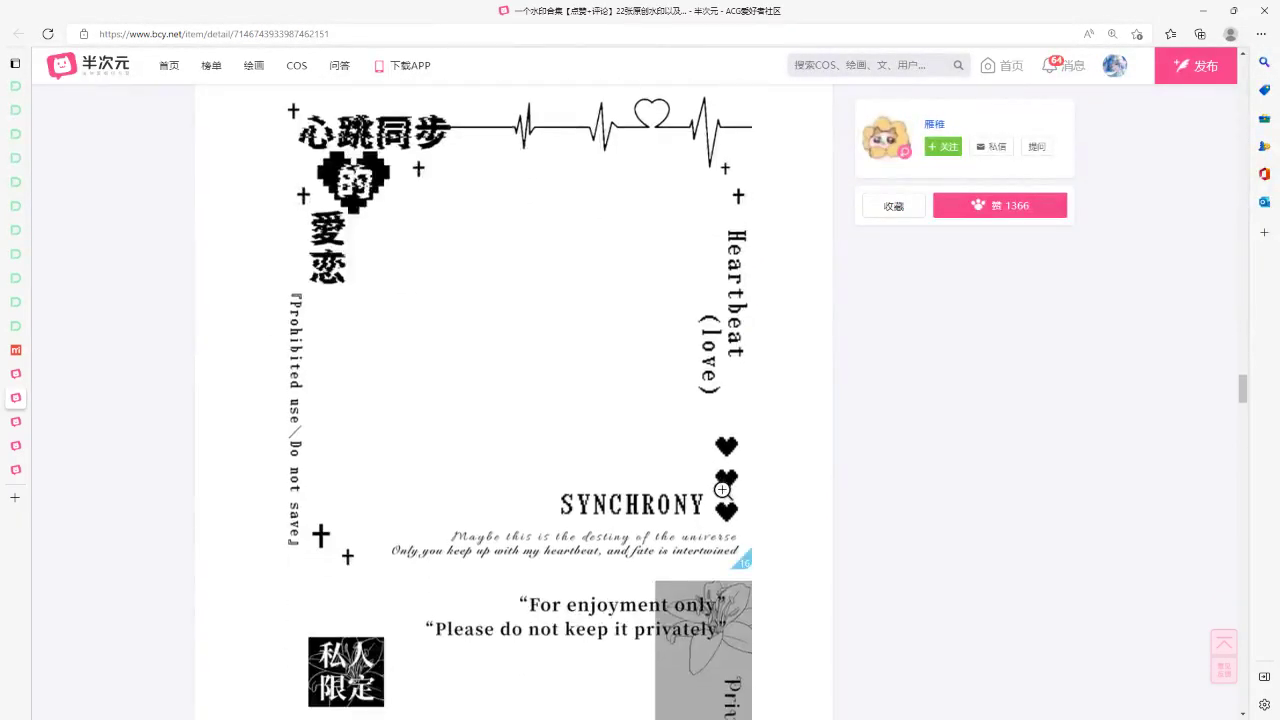
scroll(717, 497, "down", 3)
scroll(722, 485, "down", 7)
scroll(779, 436, "down", 6)
scroll(779, 436, "down", 8)
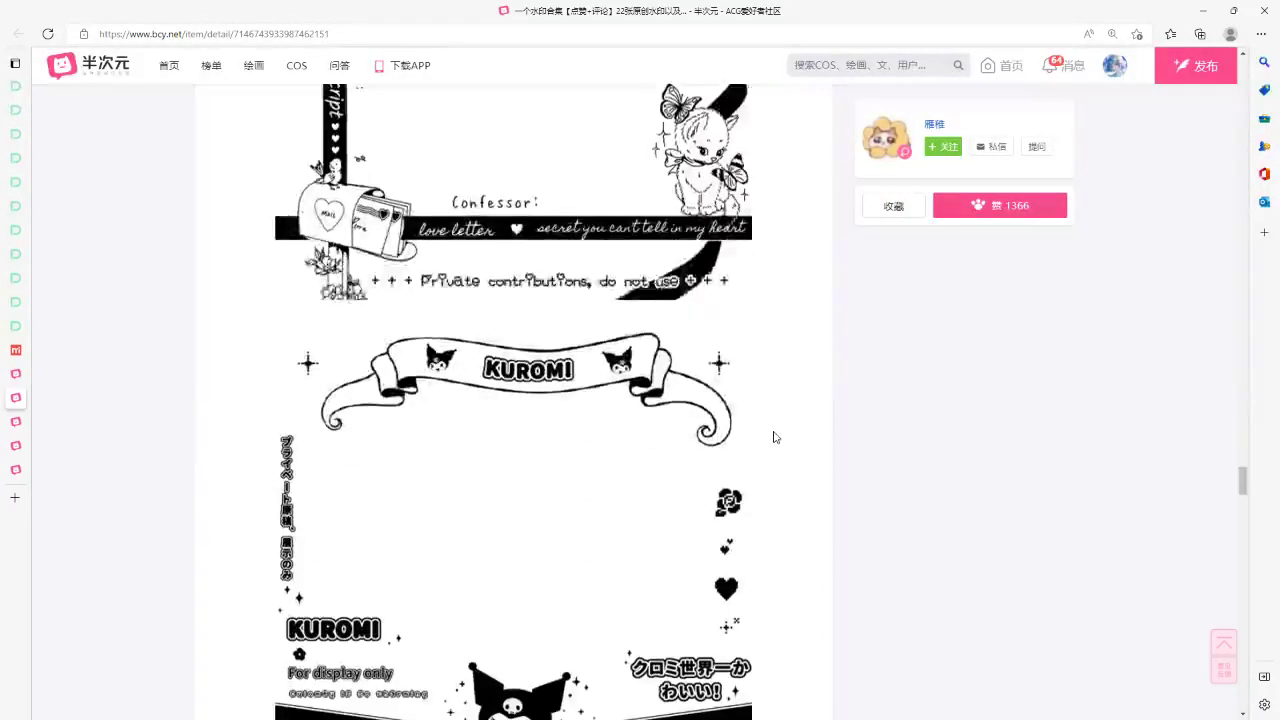
scroll(777, 434, "down", 4)
scroll(760, 448, "down", 6)
scroll(731, 504, "down", 7)
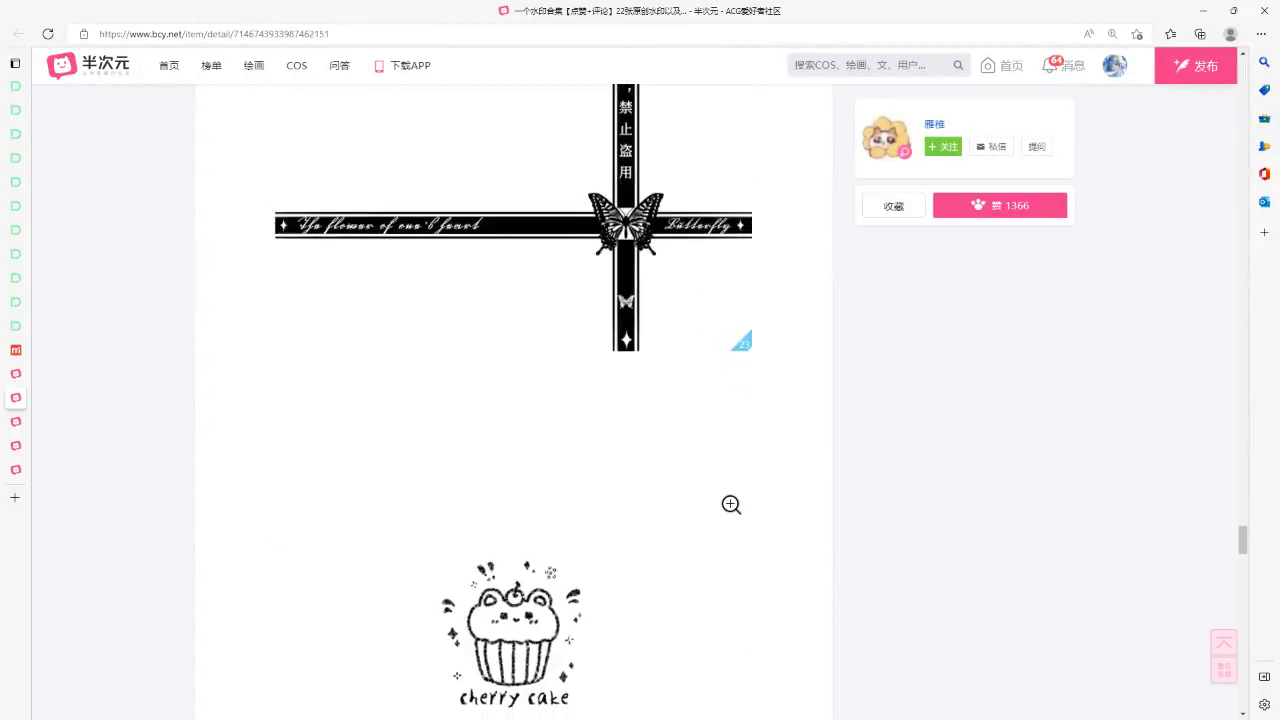
scroll(731, 504, "down", 9)
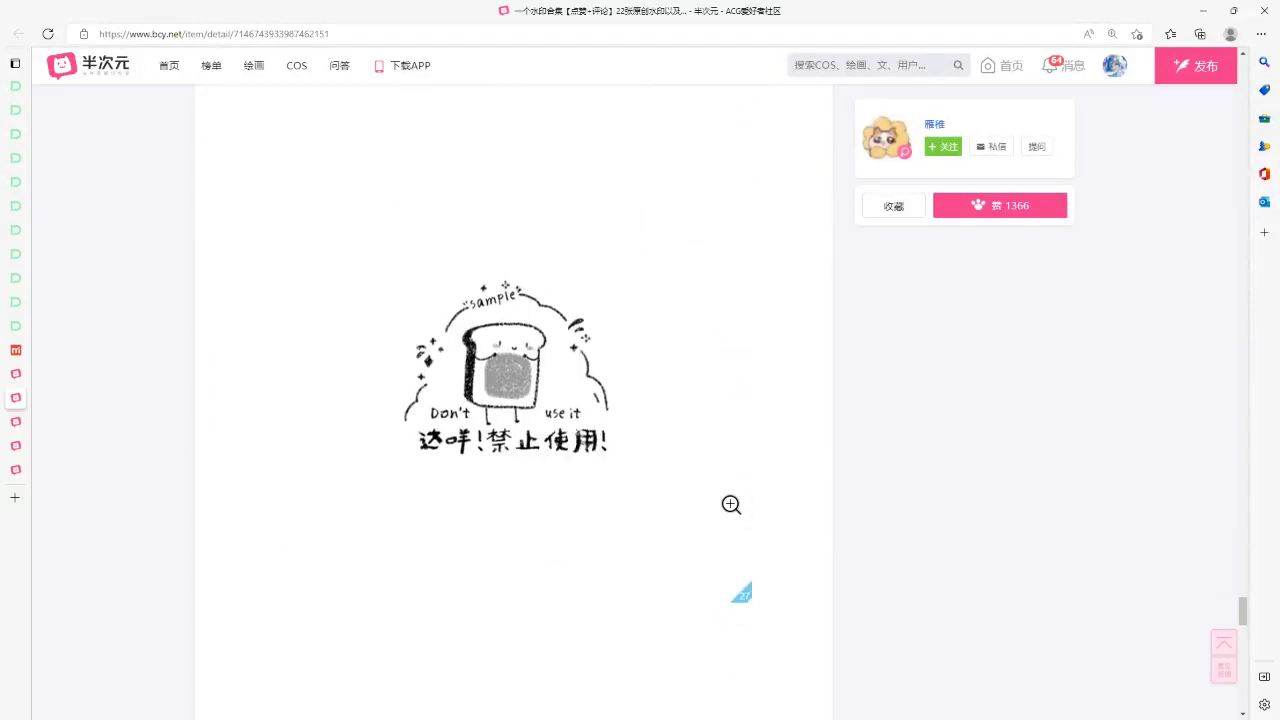
scroll(731, 504, "down", 6)
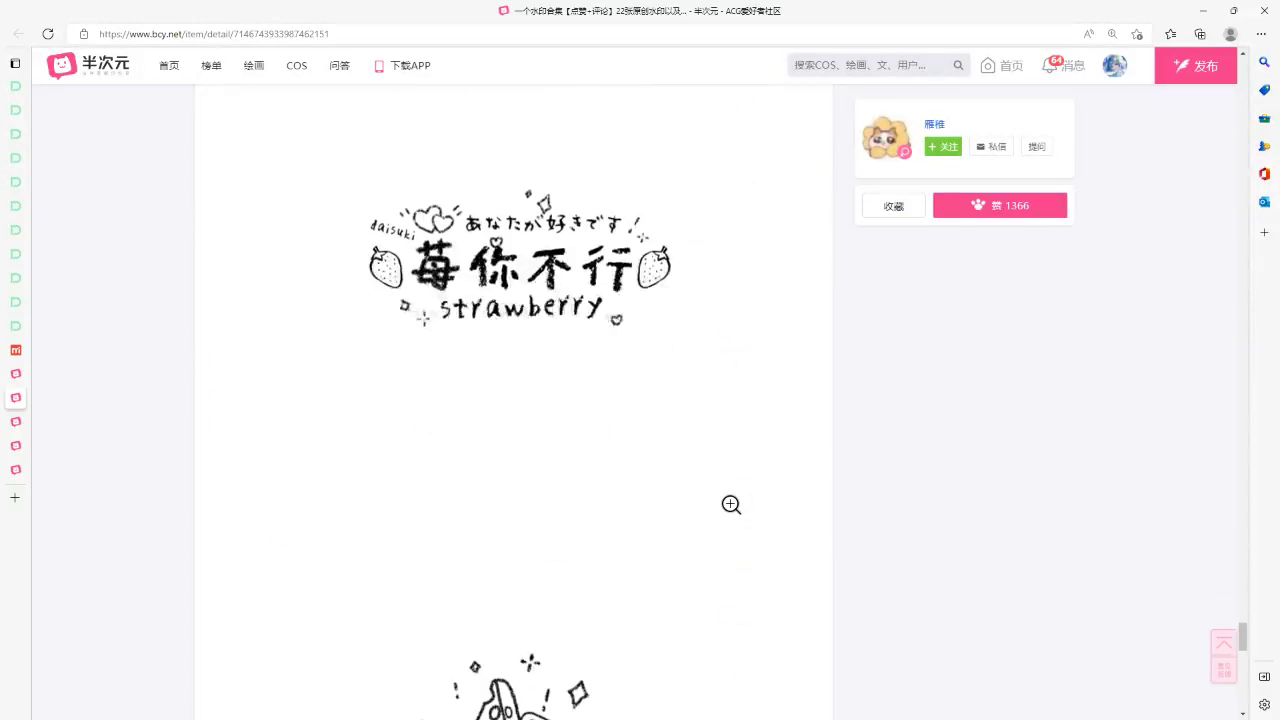
scroll(731, 504, "down", 4)
scroll(731, 504, "down", 6)
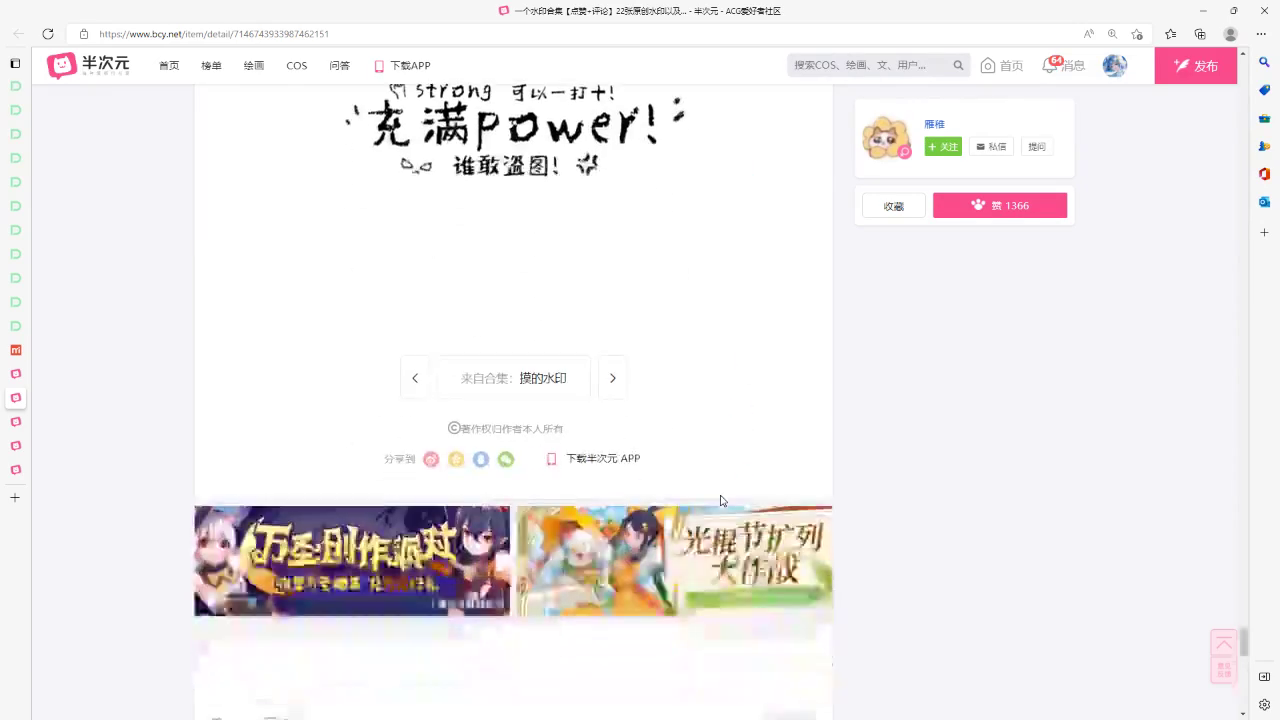
scroll(722, 500, "up", 3)
scroll(731, 504, "up", 5)
scroll(729, 506, "up", 3)
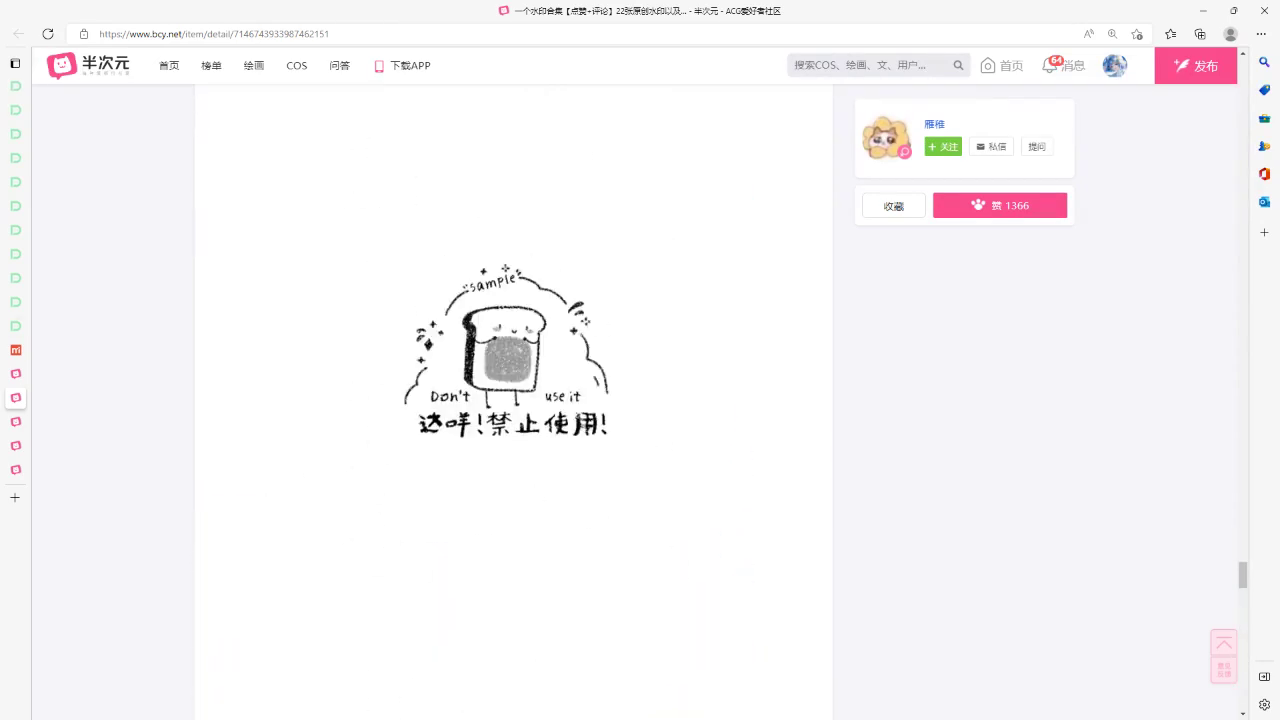
- Open the 禁止使用 sample frame post from page 2 of the 水印素材 results and examine its watermark designs
left_click(16, 374)
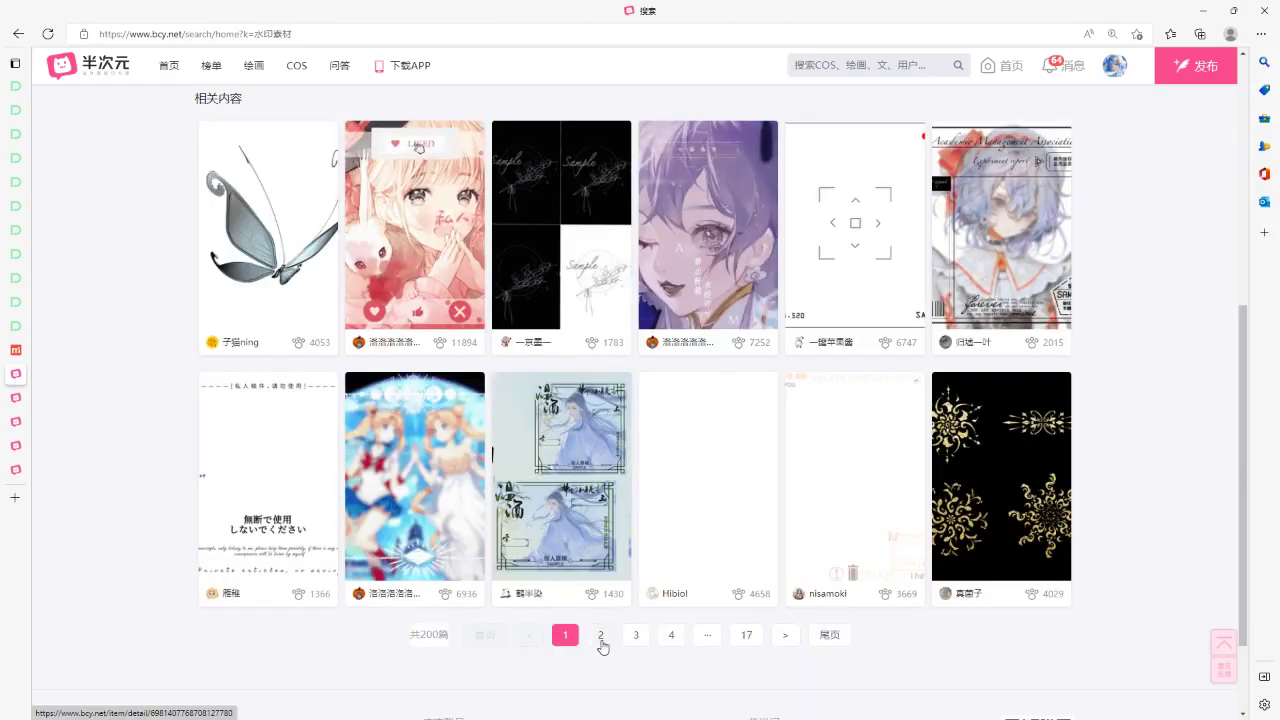
left_click(601, 640)
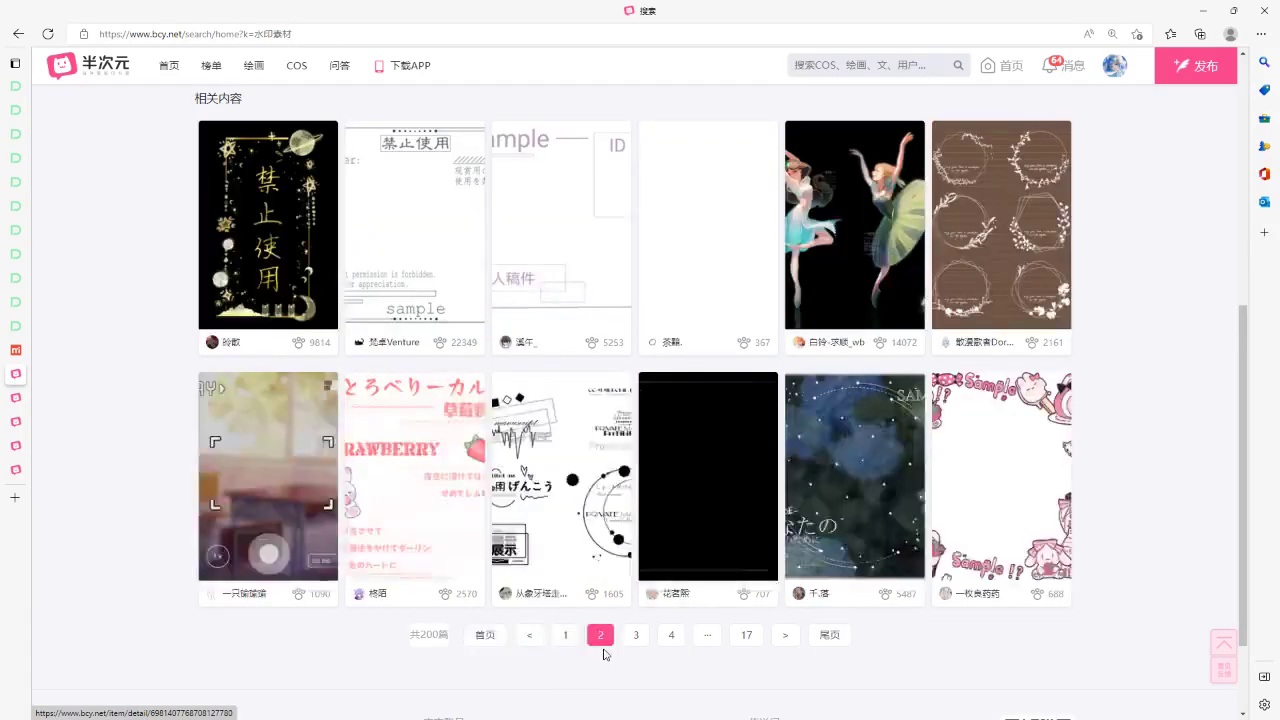
left_click(446, 249)
scroll(669, 422, "down", 3)
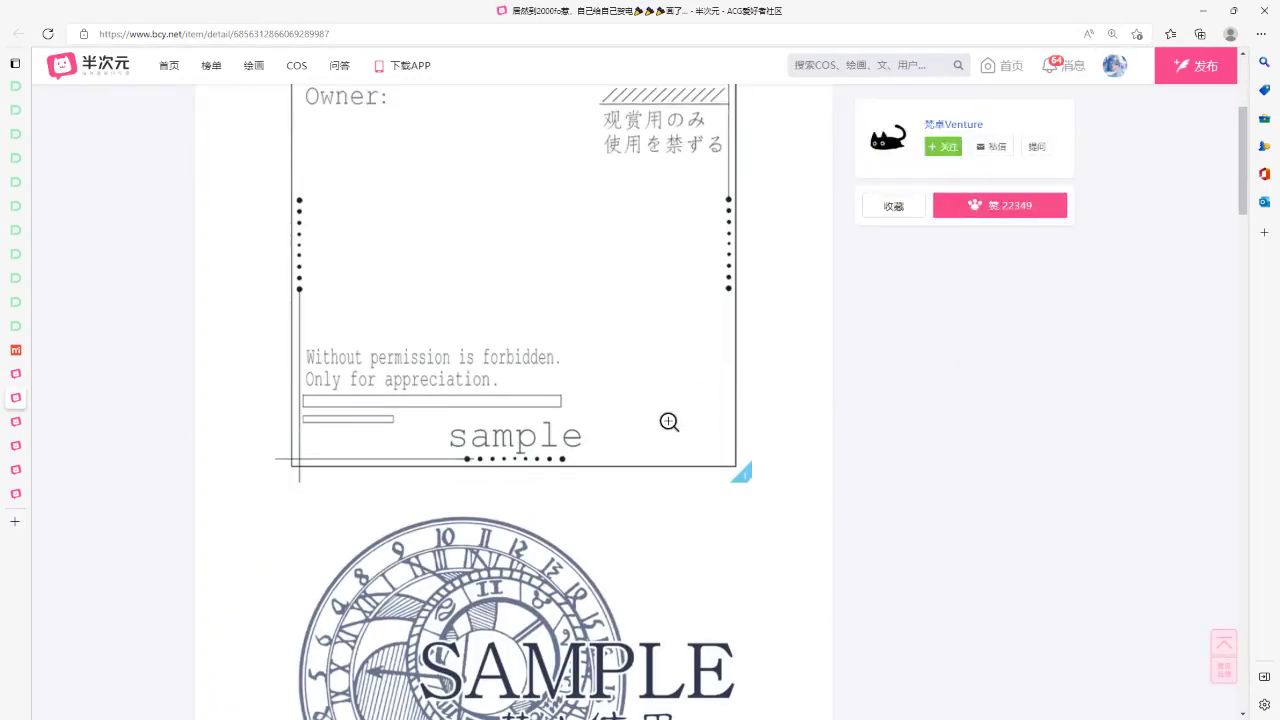
scroll(569, 302, "up", 2)
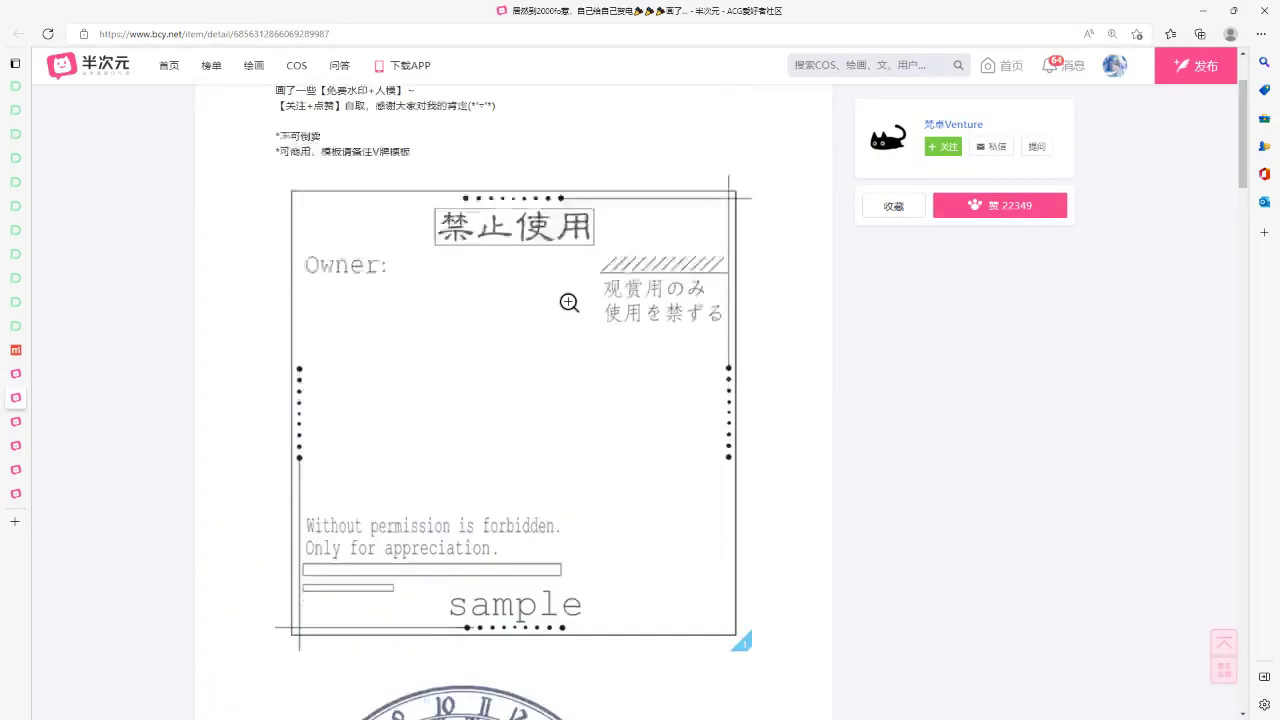
scroll(569, 302, "down", 8)
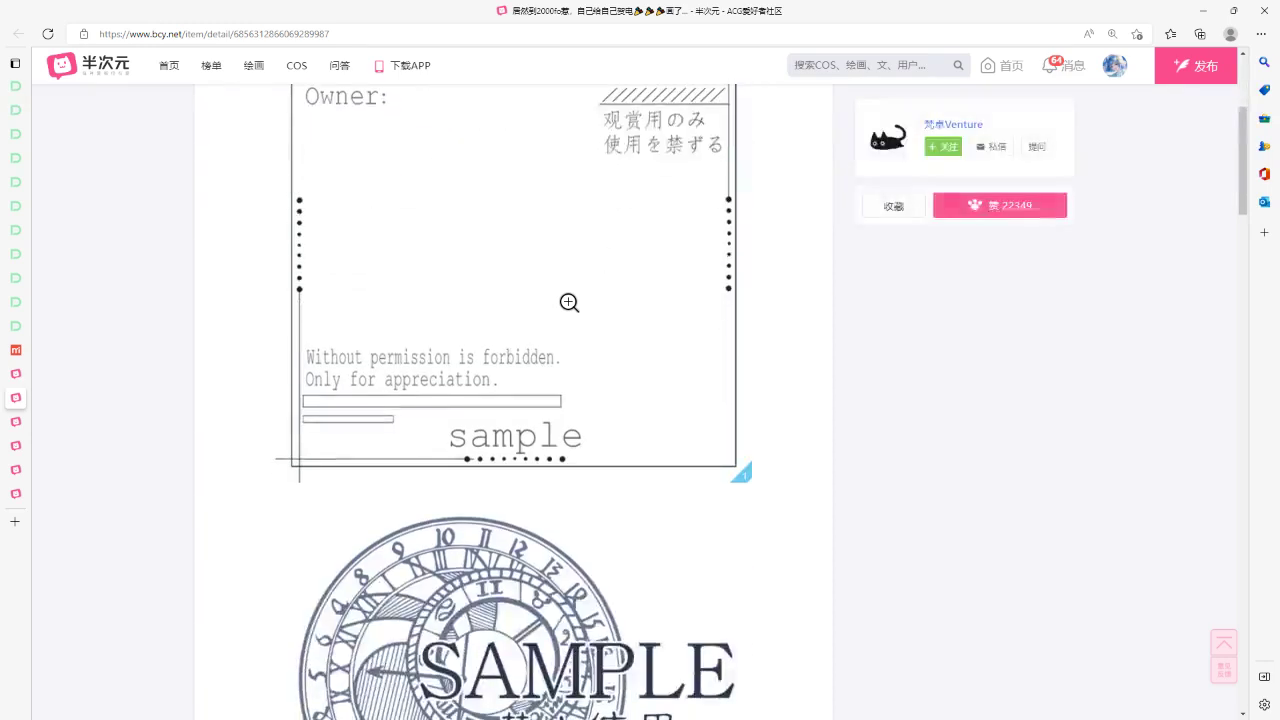
scroll(653, 411, "down", 1)
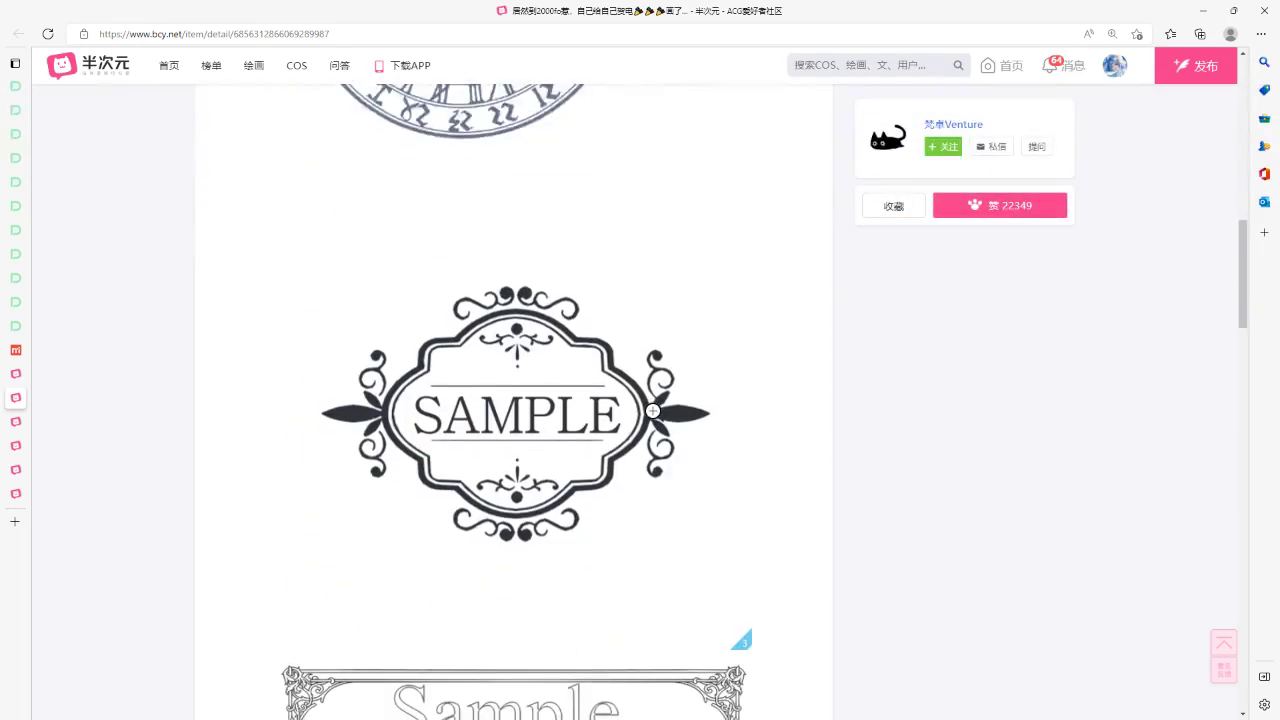
scroll(647, 408, "down", 8)
scroll(647, 408, "up", 8)
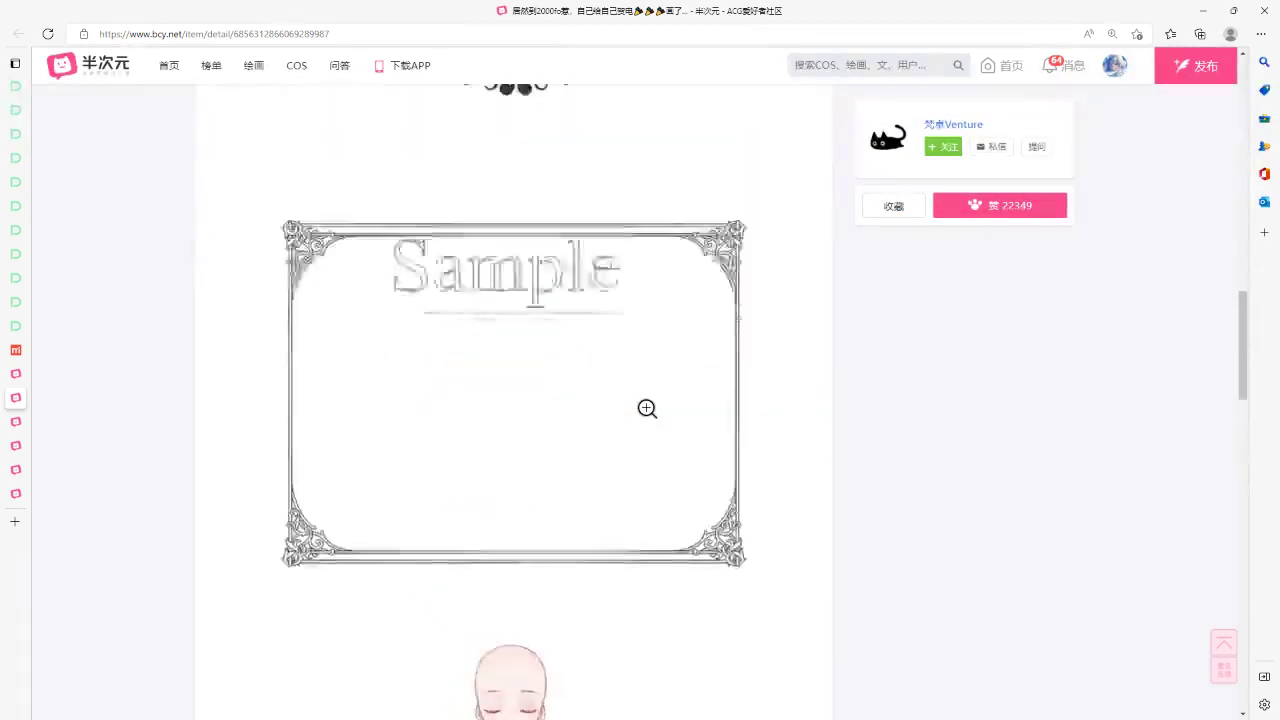
- Open the ornate SAMPLE frame image at full size, save it to the desktop and close the enlarged view
left_click(542, 371)
right_click(653, 333)
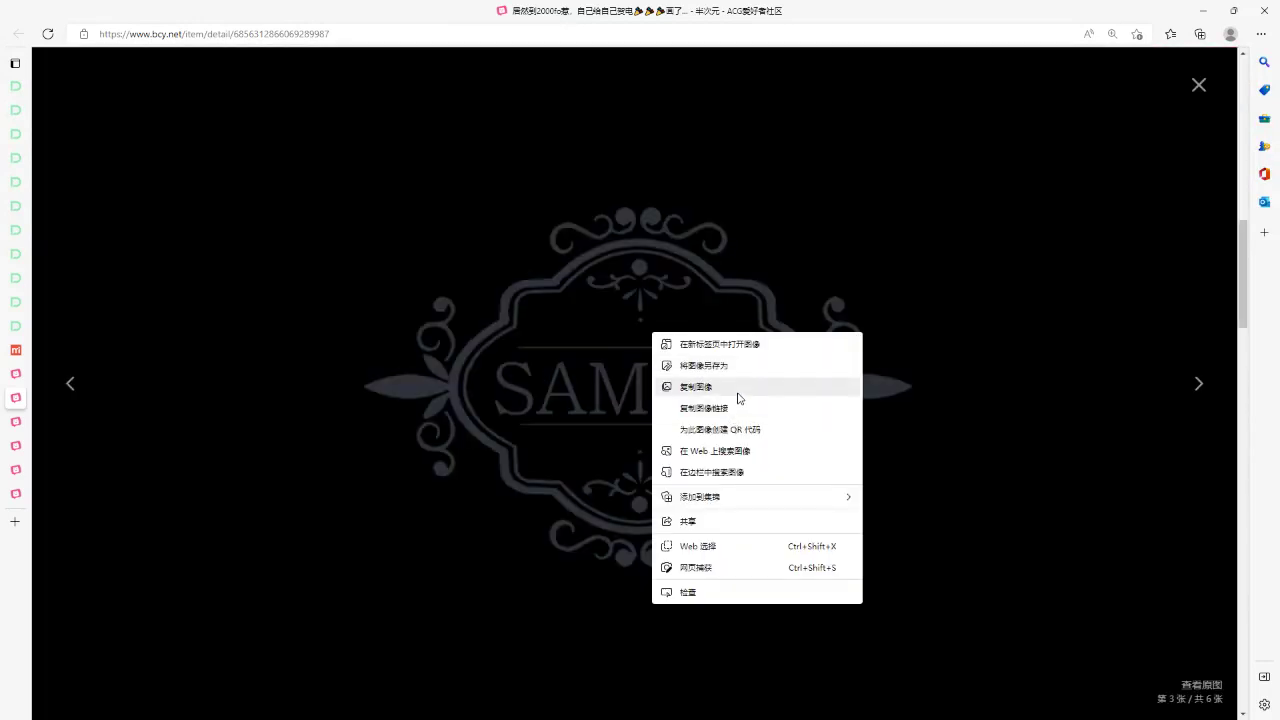
left_click(739, 390)
right_click(689, 305)
left_click(743, 338)
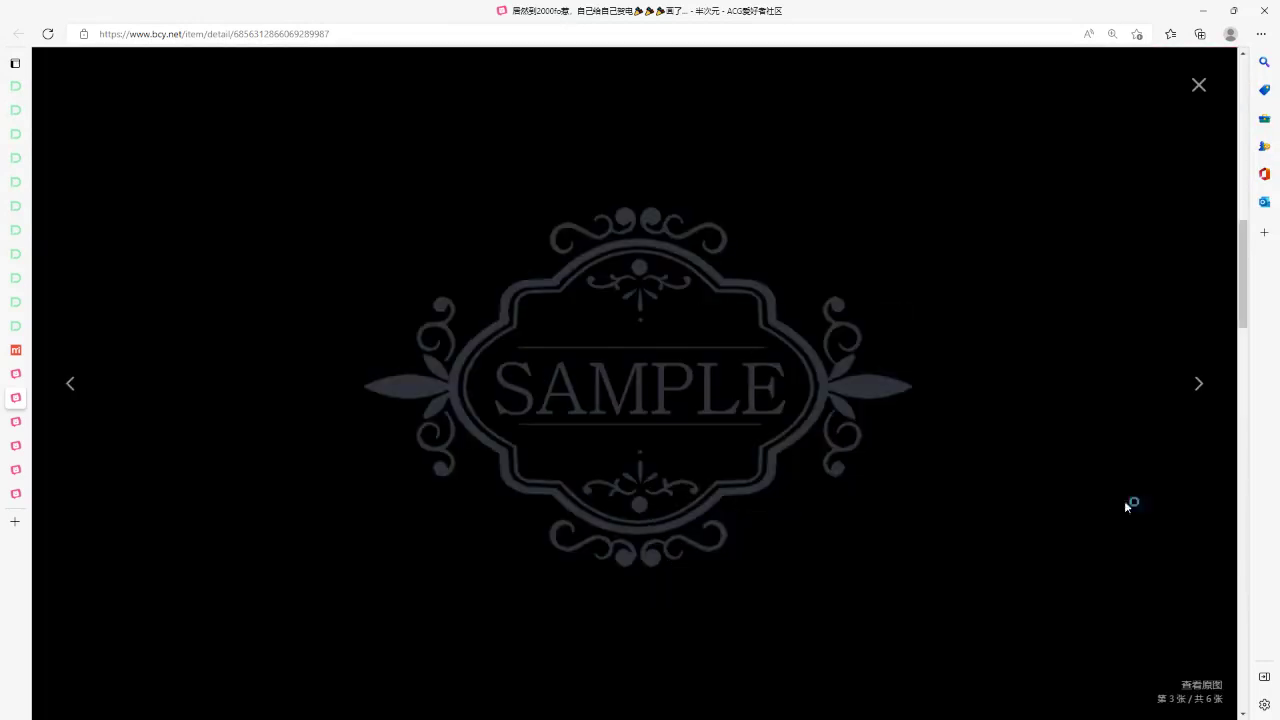
scroll(100, 197, "up", 3)
left_click(48, 104)
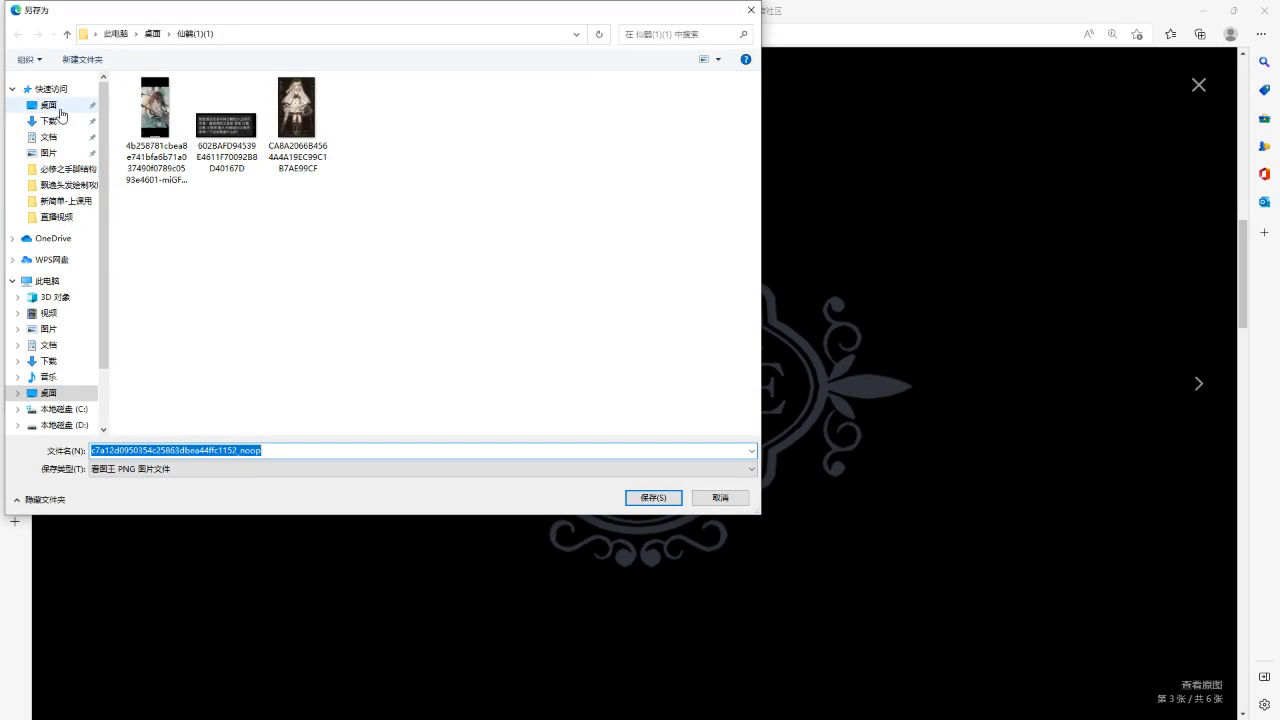
left_click(652, 497)
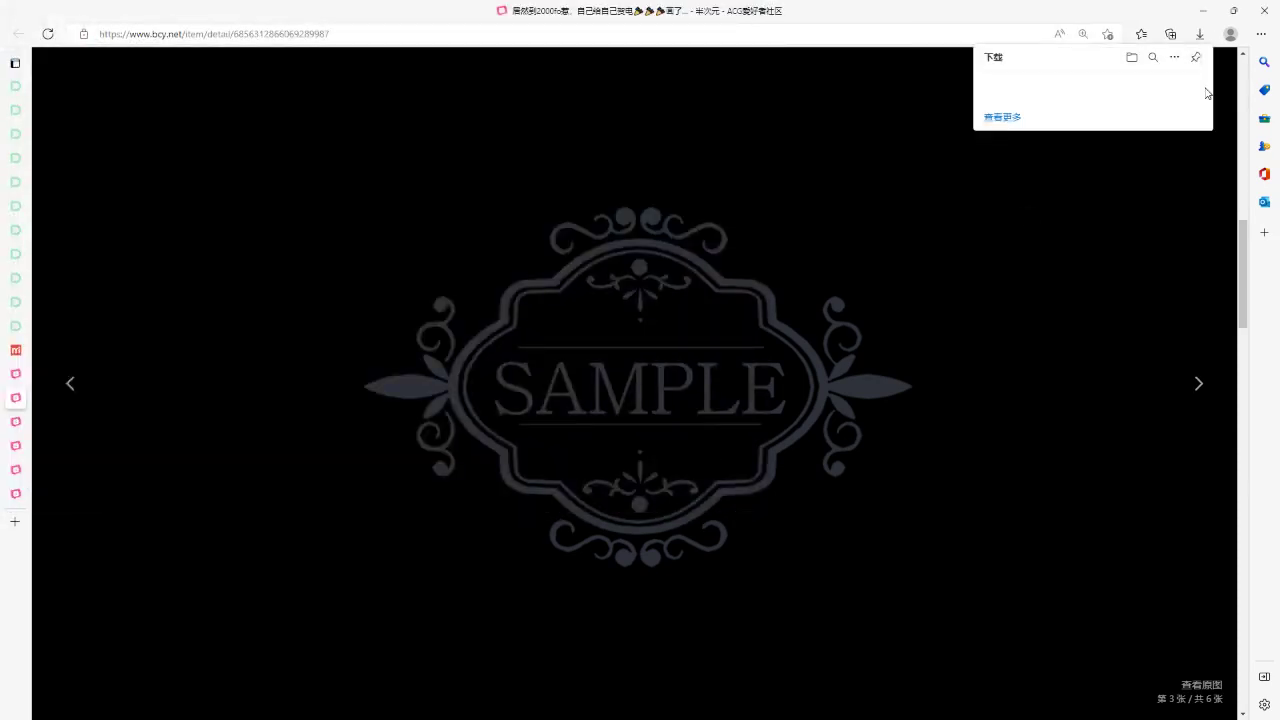
key("Right")
left_click(1199, 86)
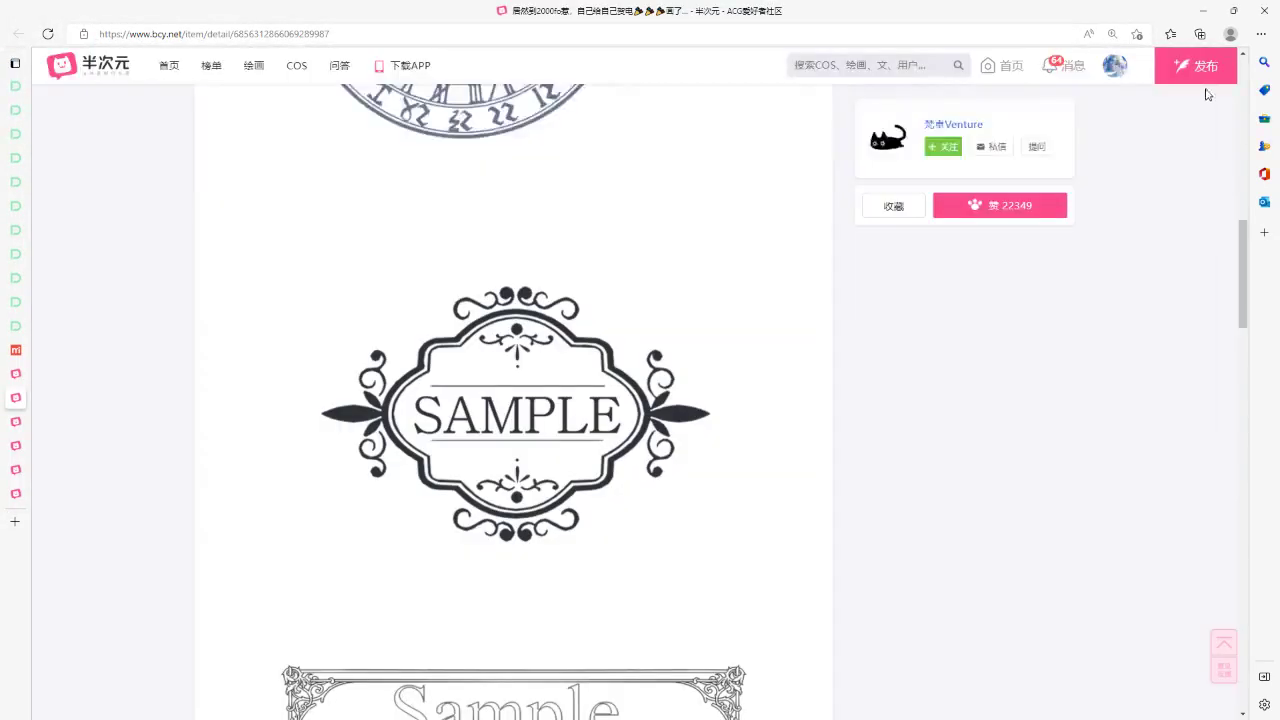
- Switch to Photoshop and open the saved SAMPLE frame image as a separate document
left_click(1207, 12)
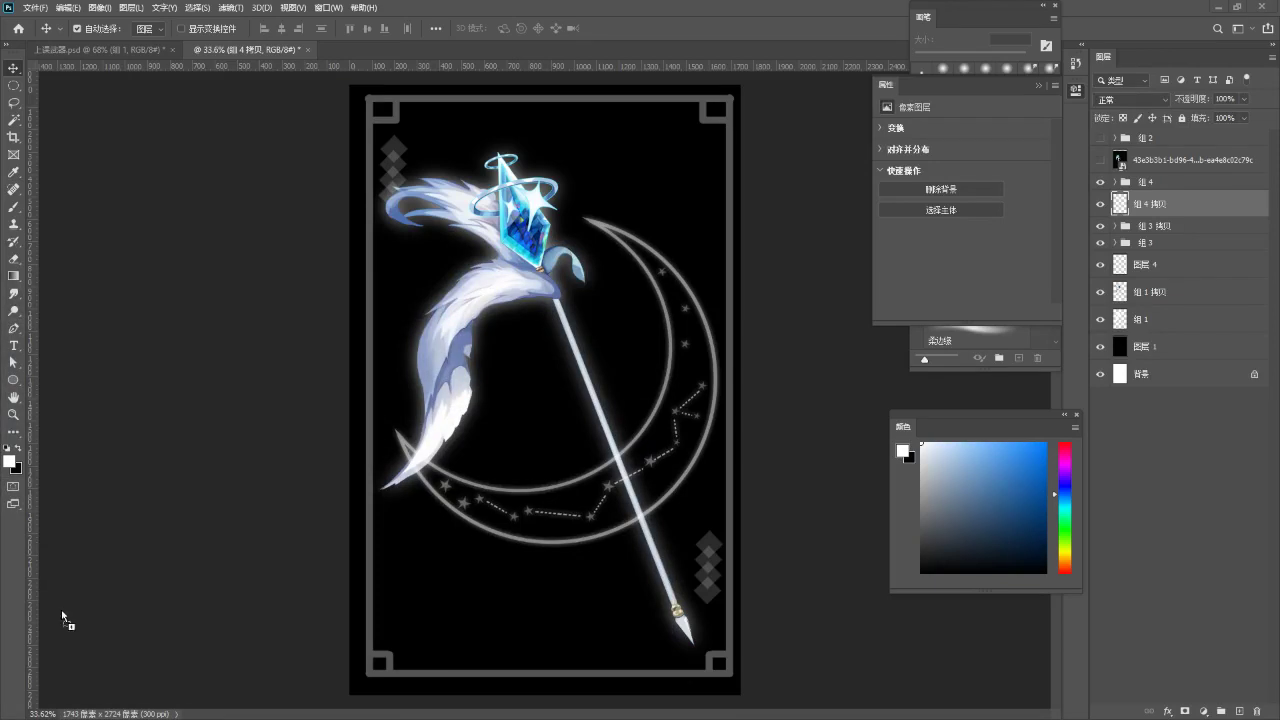
left_click_drag(340, 79, 346, 54)
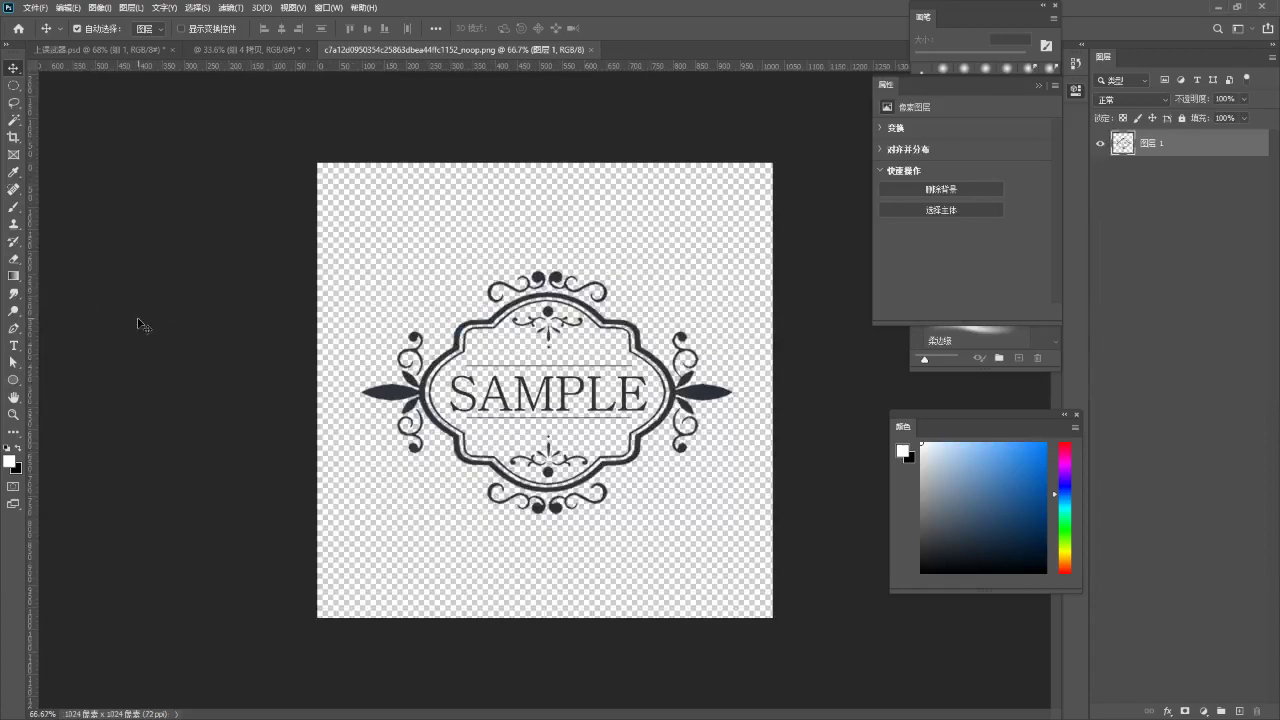
left_click(232, 49)
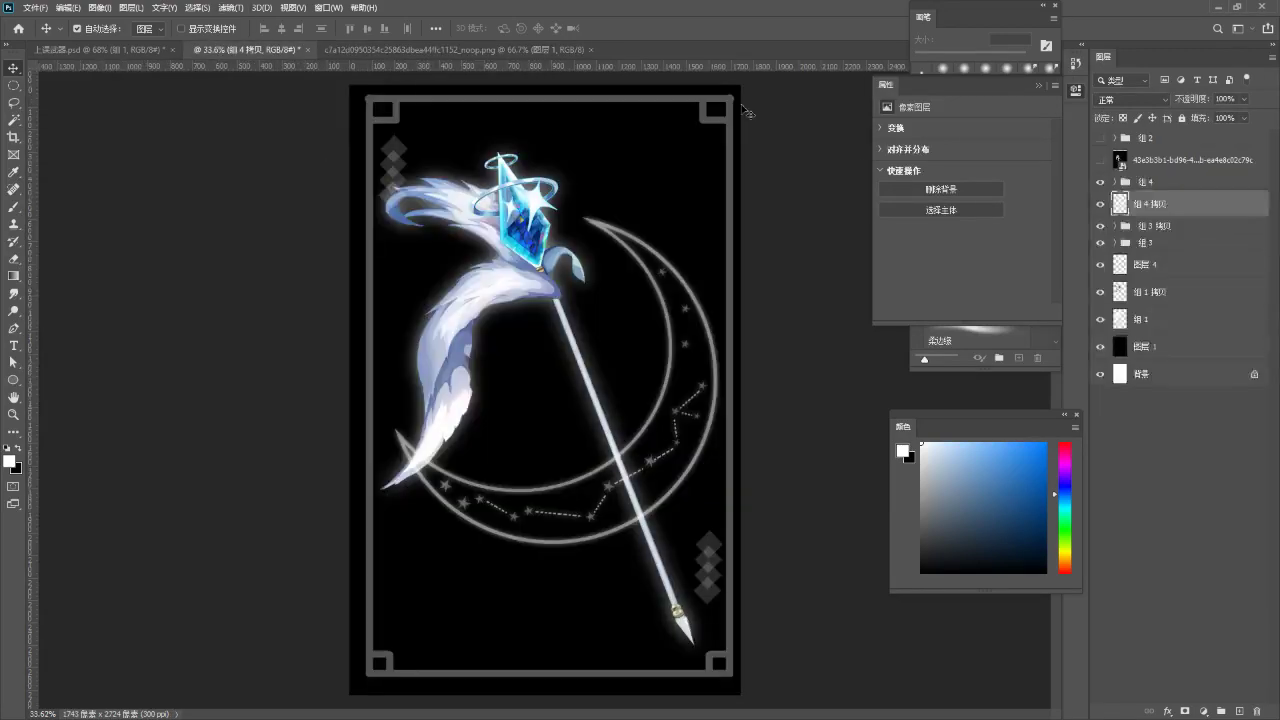
left_click(445, 49)
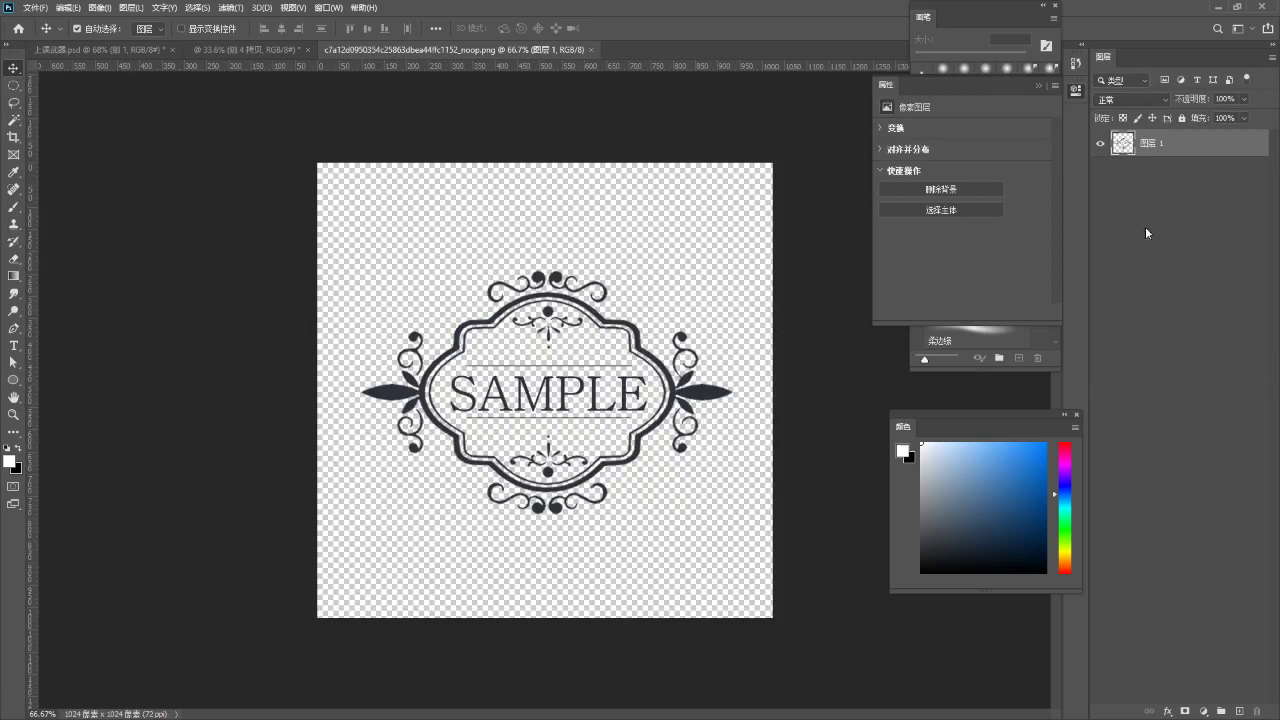
- Copy the SAMPLE frame layer into the staff artwork document directly above 组 4
left_click(238, 49)
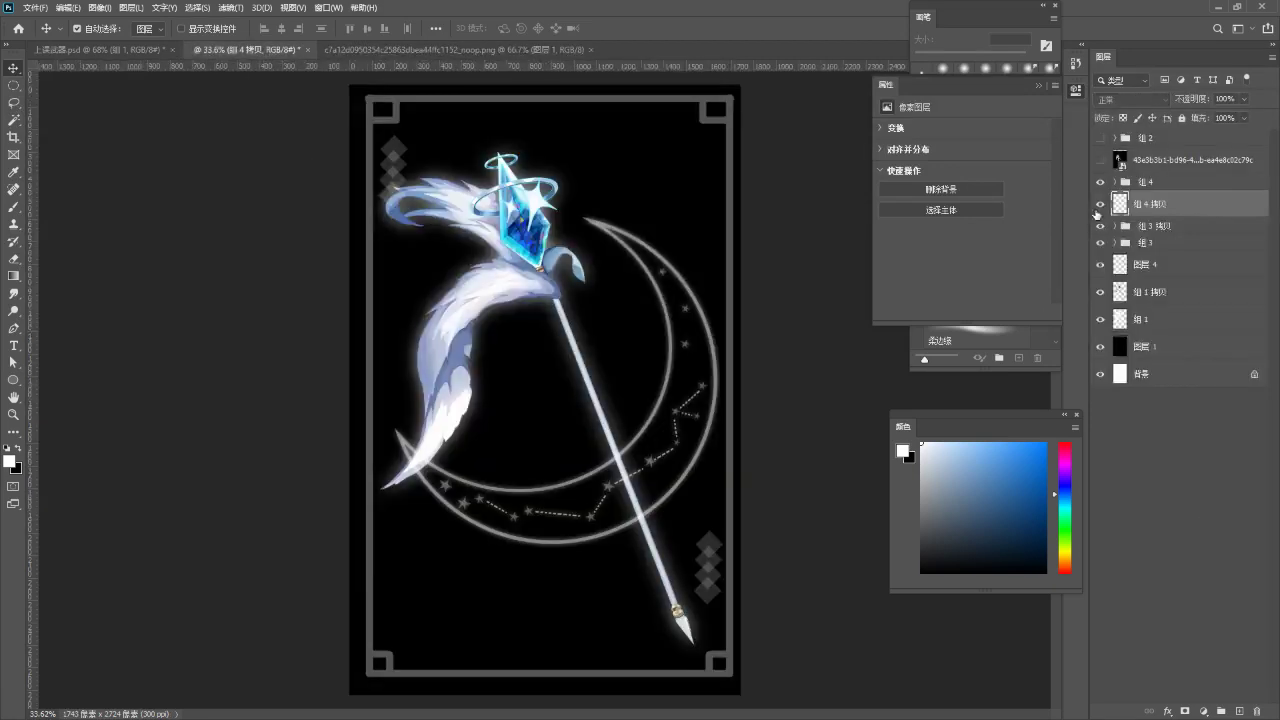
left_click(1195, 161)
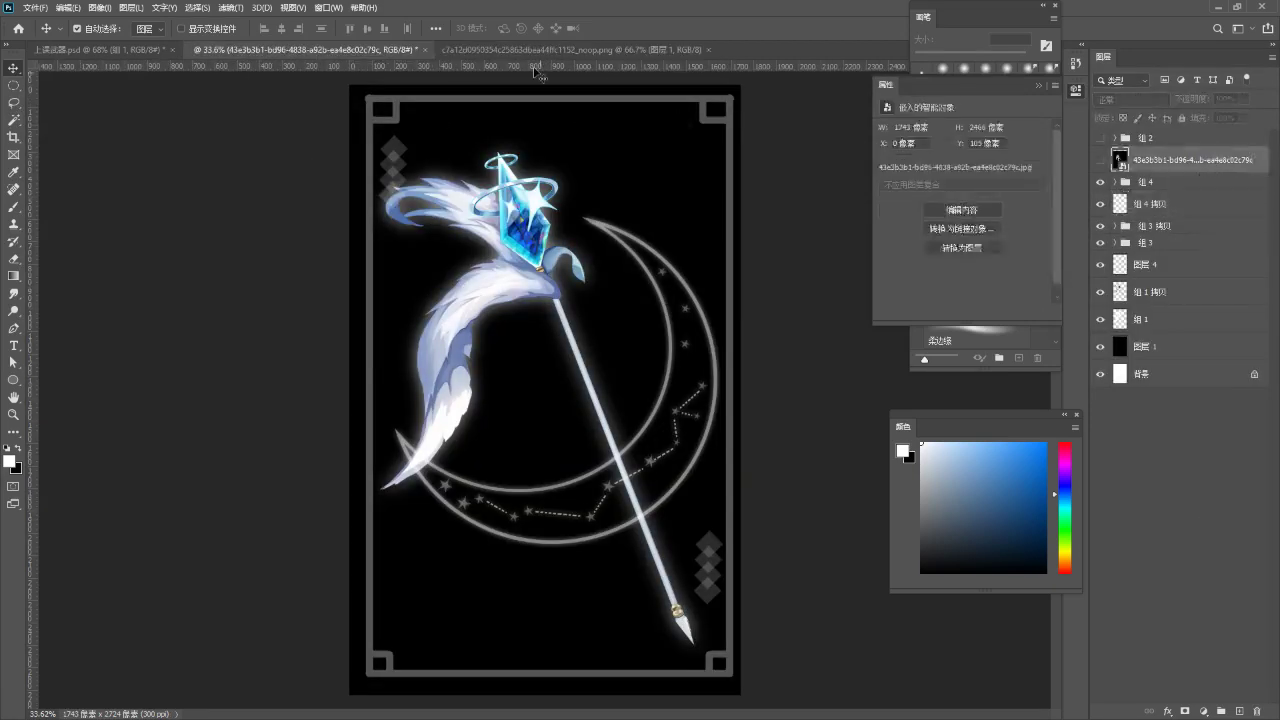
left_click(1214, 188)
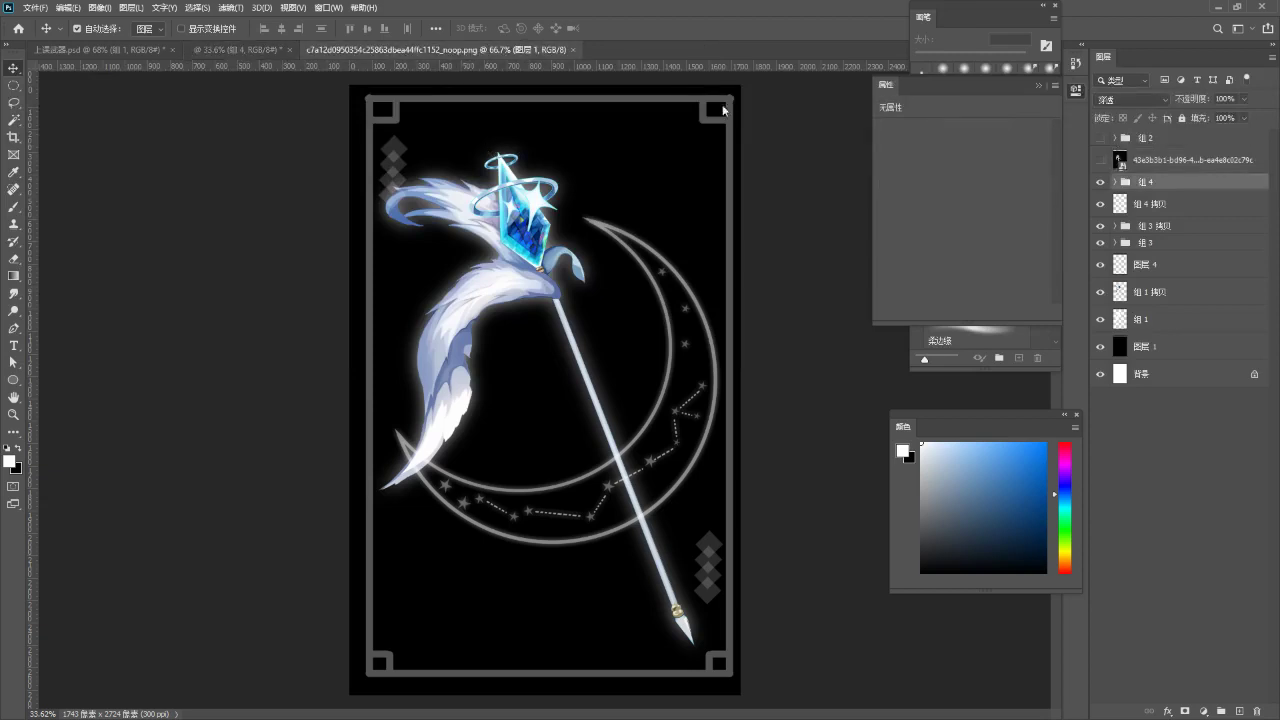
left_click(466, 53)
left_click_drag(1146, 144, 521, 428)
key("ctrl")
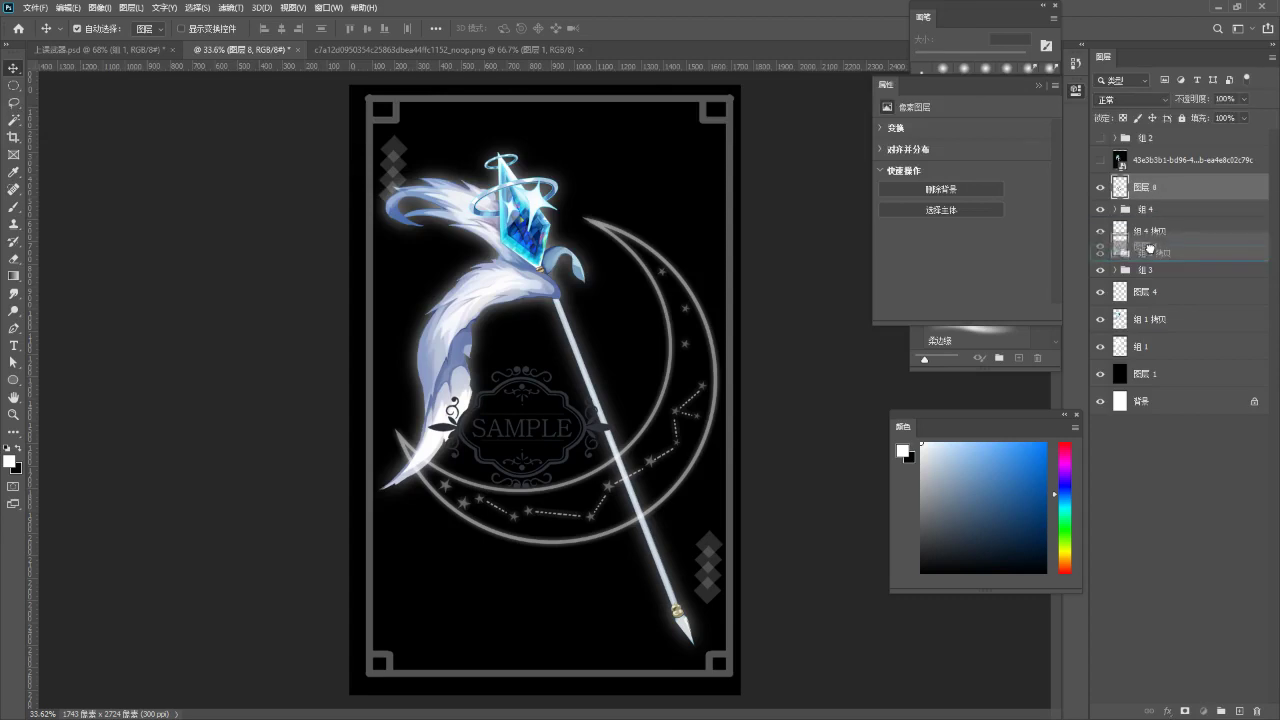
- Move the SAMPLE frame layer down the layer stack to directly above the black 图层 1
left_click(1155, 253)
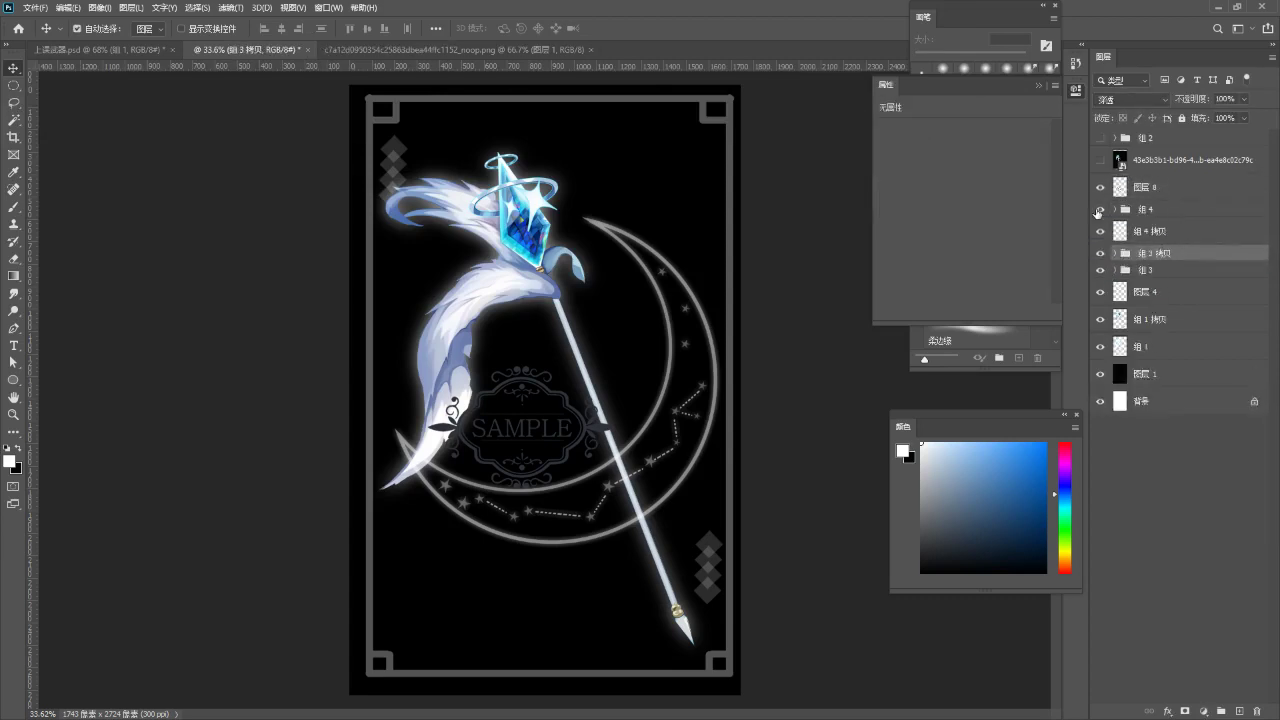
scroll(574, 478, "up", 9)
left_click(557, 450)
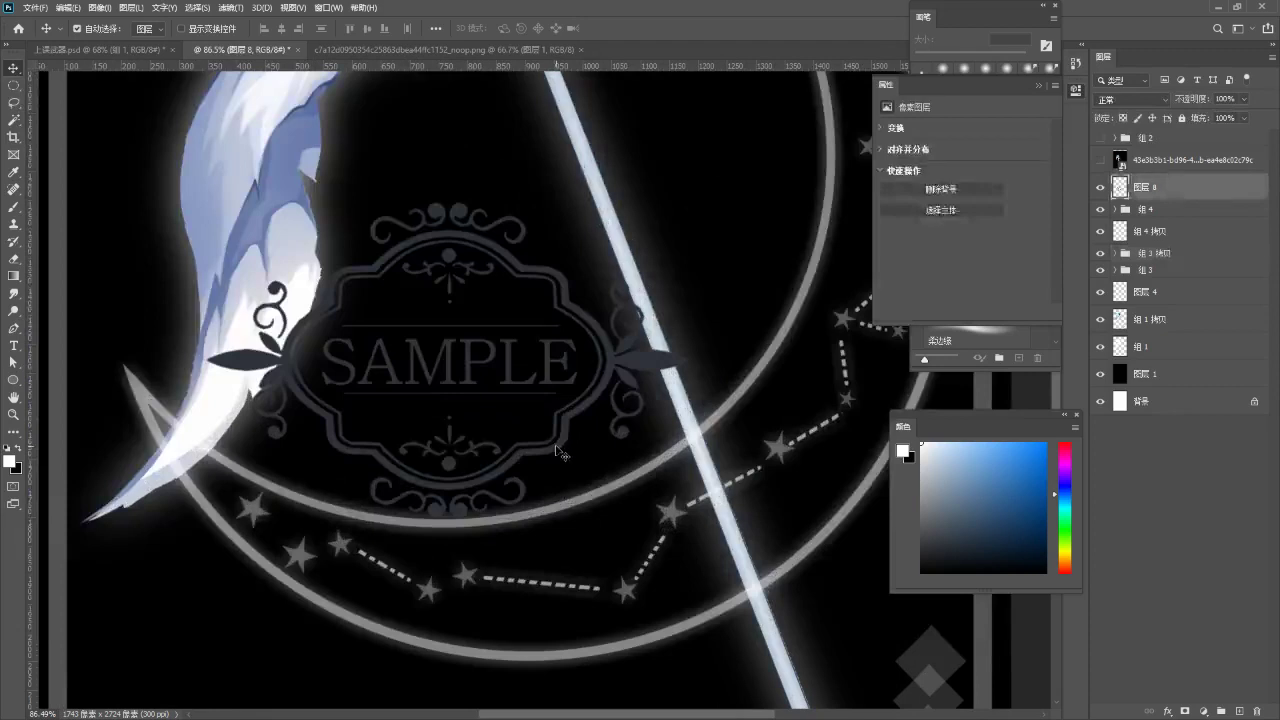
scroll(556, 450, "down", 3)
scroll(556, 450, "down", 1)
left_click_drag(1176, 190, 1185, 368)
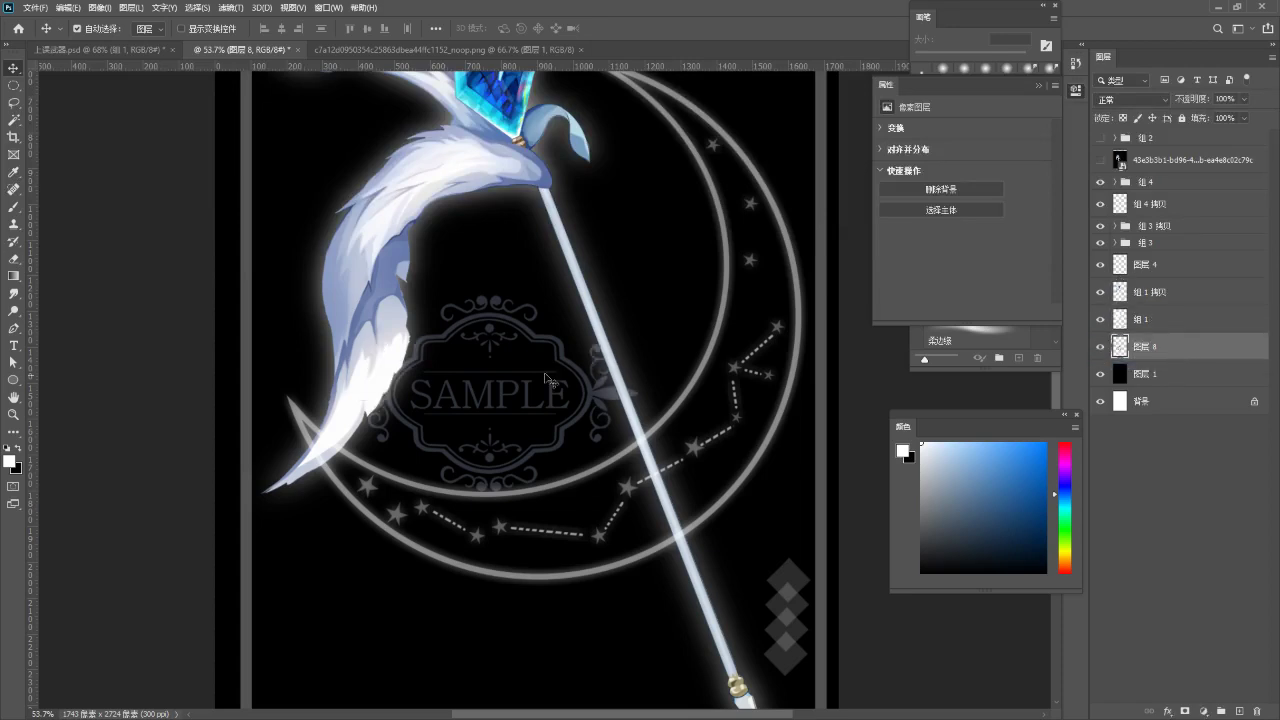
- Transform the SAMPLE frame, tilting it clockwise and positioning it behind the staff inside the crescent moon
key("ctrl+t")
left_click_drag(737, 549, 650, 568)
left_click_drag(539, 426, 549, 370)
scroll(595, 460, "down", 2)
left_click_drag(592, 415, 629, 458)
key("Return")
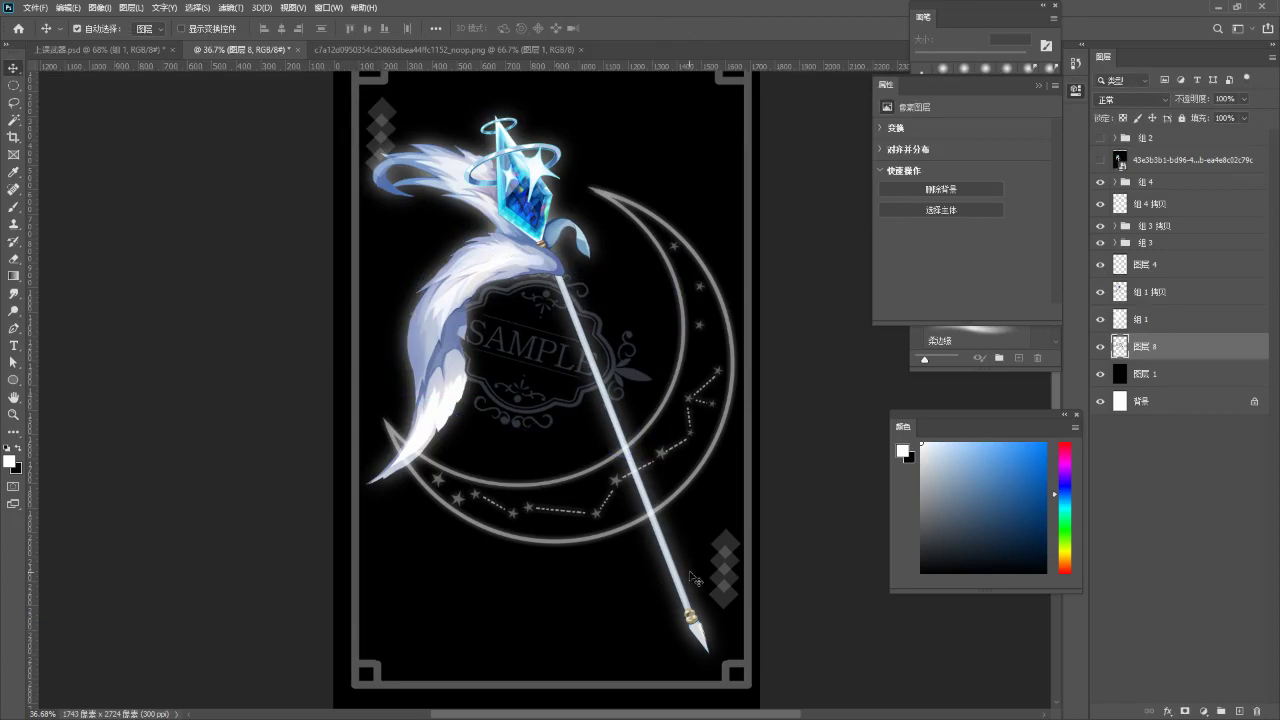
- Turn the SAMPLE frame white with Hue/Saturation by setting the lightness to +100
key("ctrl+u")
left_click_drag(805, 230, 888, 215)
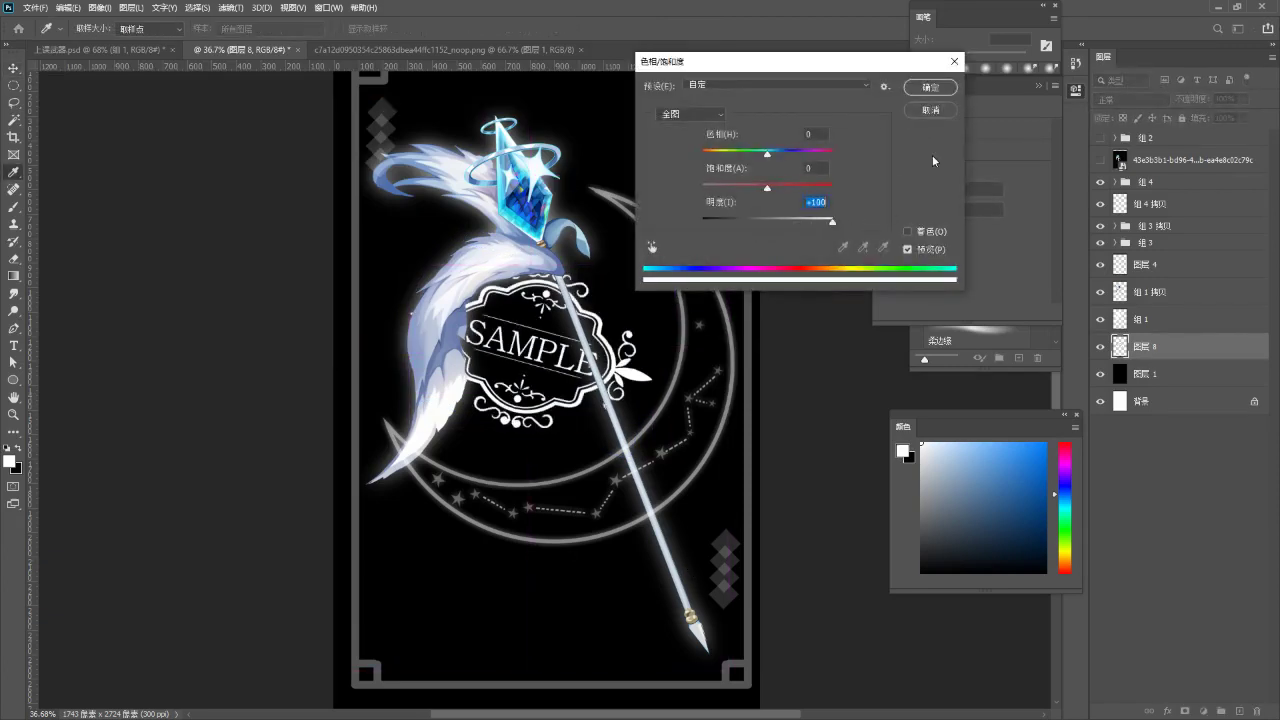
left_click(930, 88)
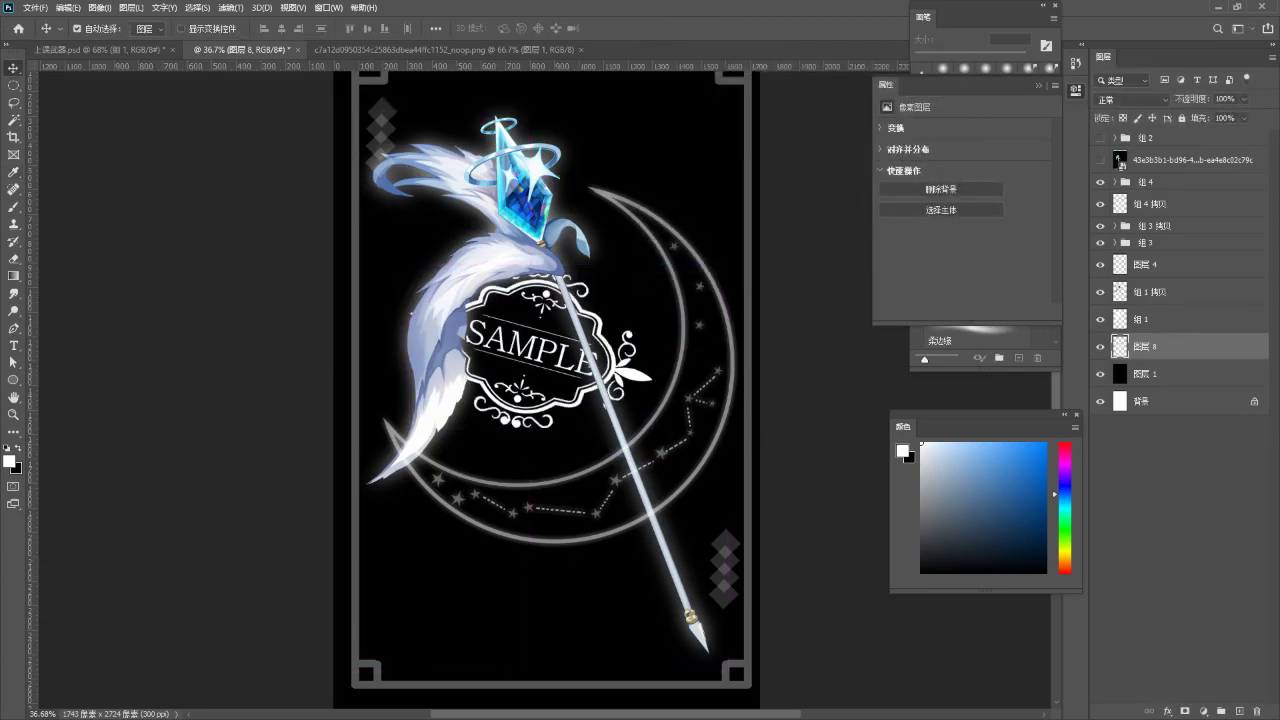
- Enlarge and tilt the white SAMPLE frame slightly more and adjust its position behind the feather and staff
key("ctrl+t")
mouse_move(664, 434)
left_mouse_down()
mouse_move(658, 456)
mouse_move(654, 444)
left_mouse_up()
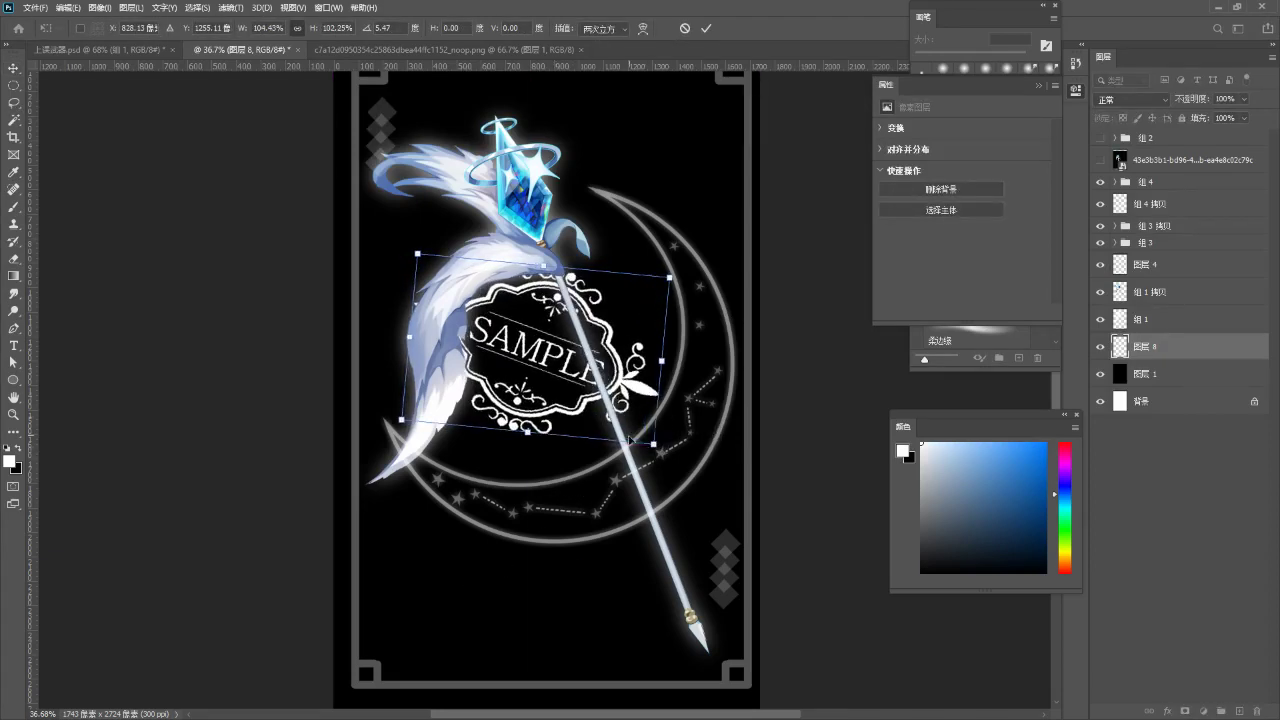
left_click_drag(416, 254, 402, 241)
mouse_move(548, 371)
left_mouse_down()
mouse_move(545, 358)
mouse_move(550, 372)
left_mouse_up()
key("Return")
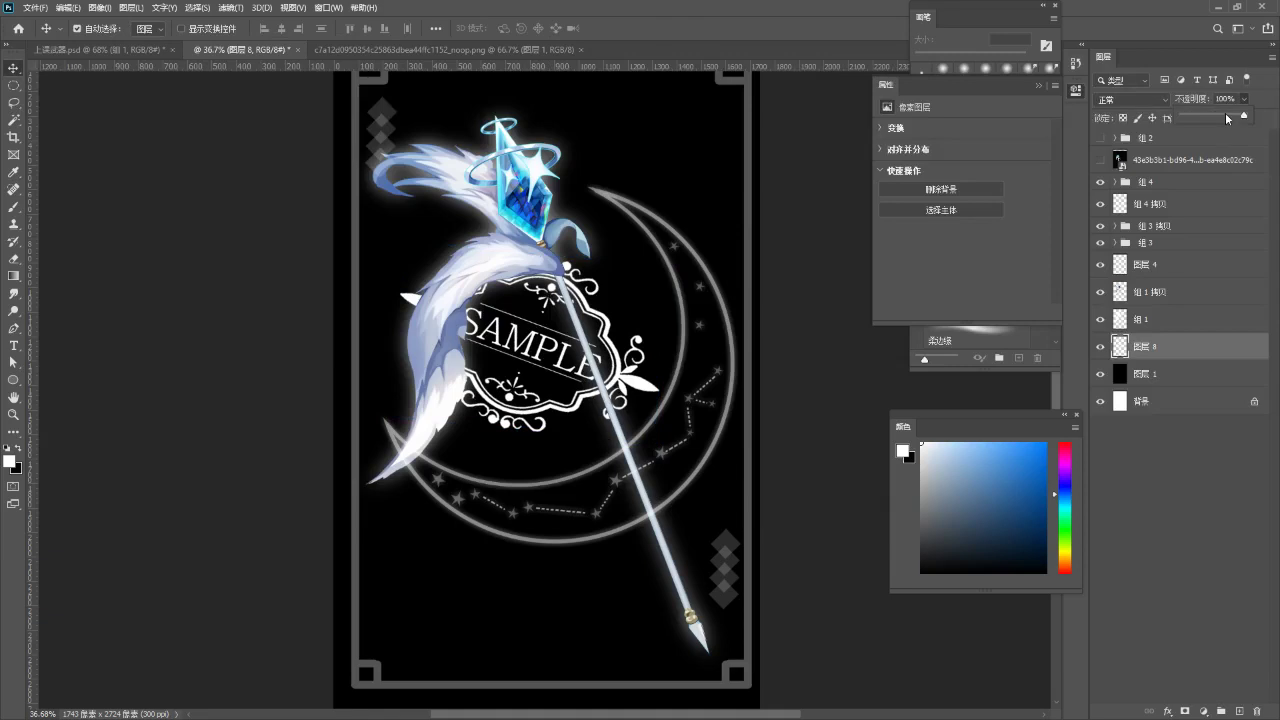
- Set the SAMPLE frame layer's opacity to 40% and check the whole composition
left_click_drag(1194, 117, 1209, 122)
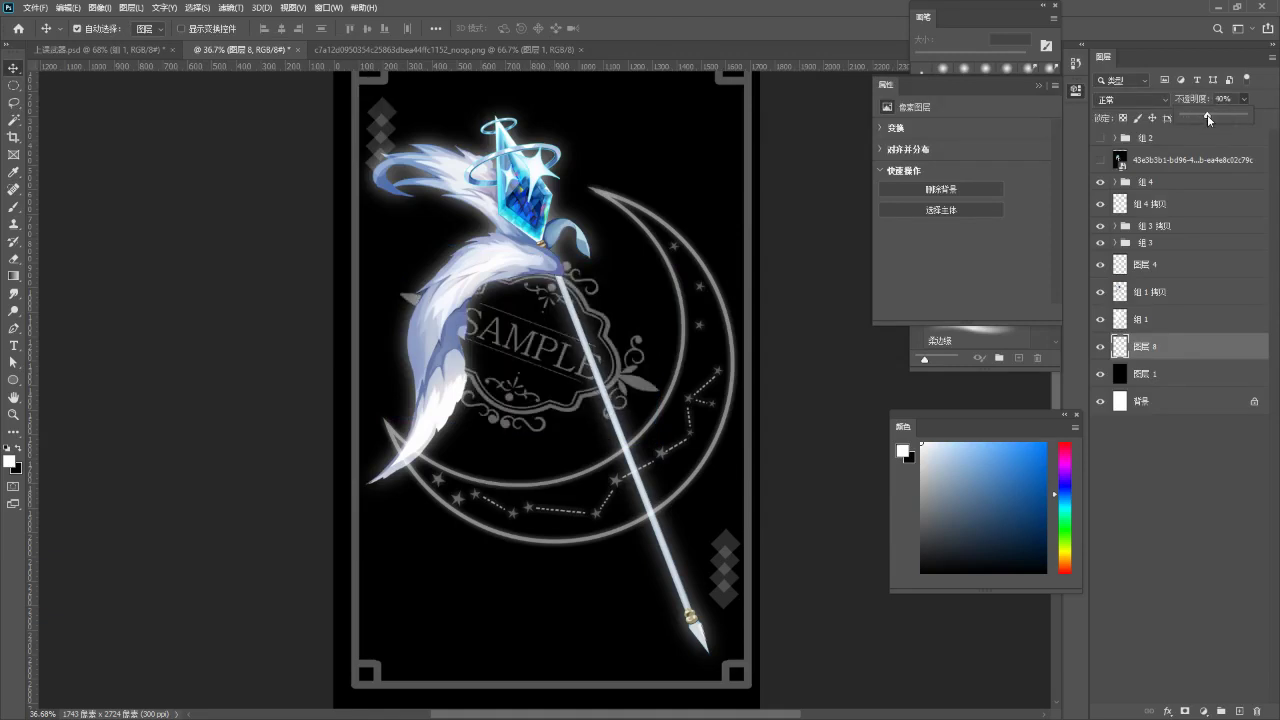
left_click(856, 662)
scroll(686, 514, "down", 3)
scroll(600, 404, "up", 3)
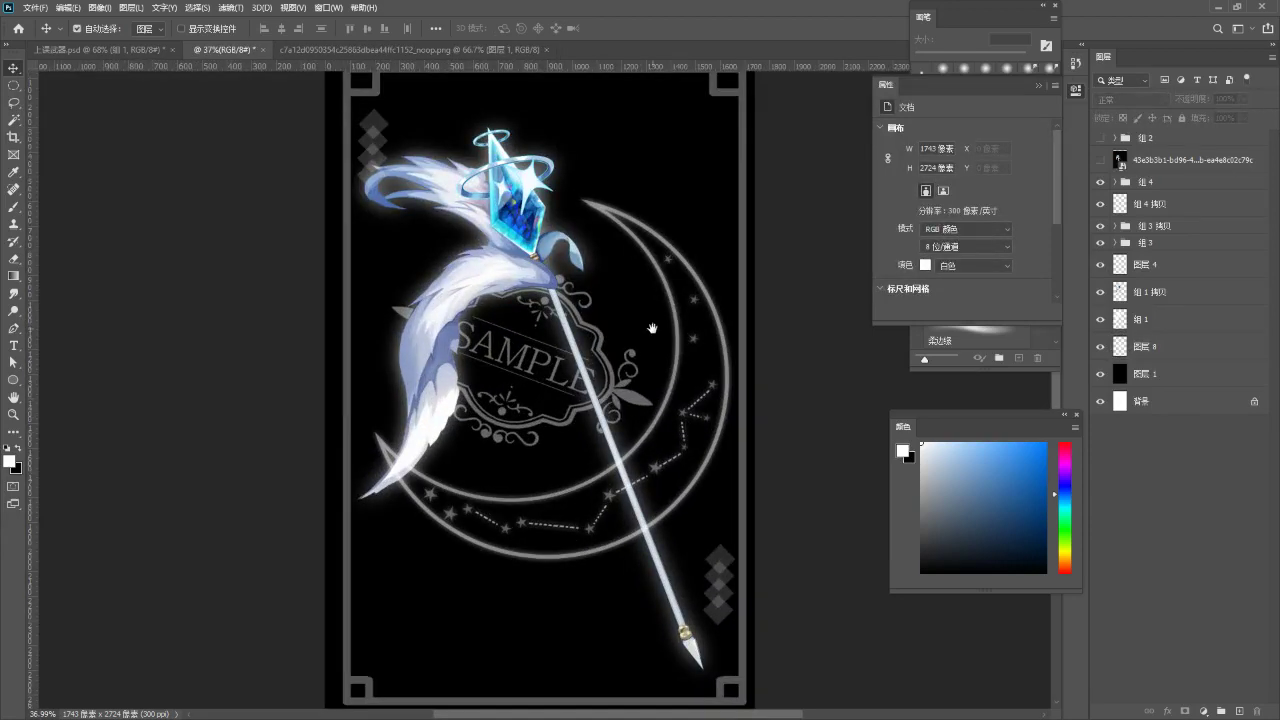
scroll(467, 457, "down", 3)
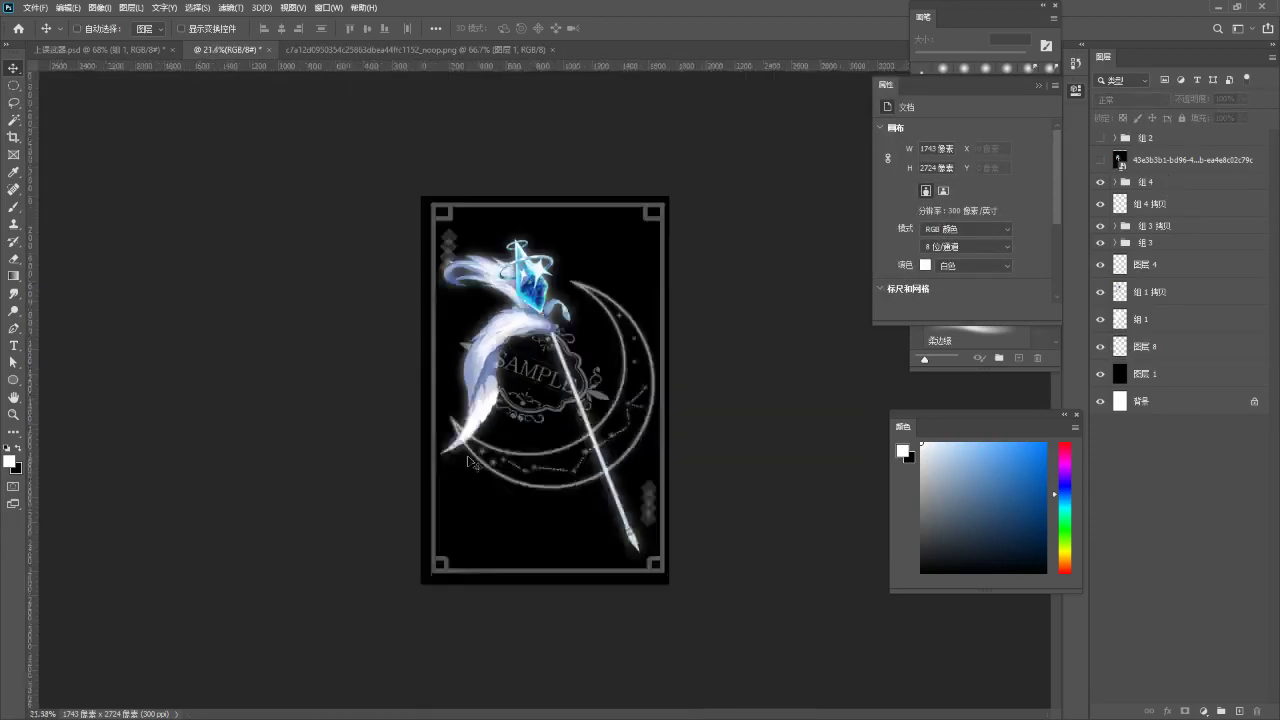
scroll(520, 435, "up", 2)
- Move the 组 1 拷贝 layer up the layer stack to directly above 组 4
left_click(1180, 165)
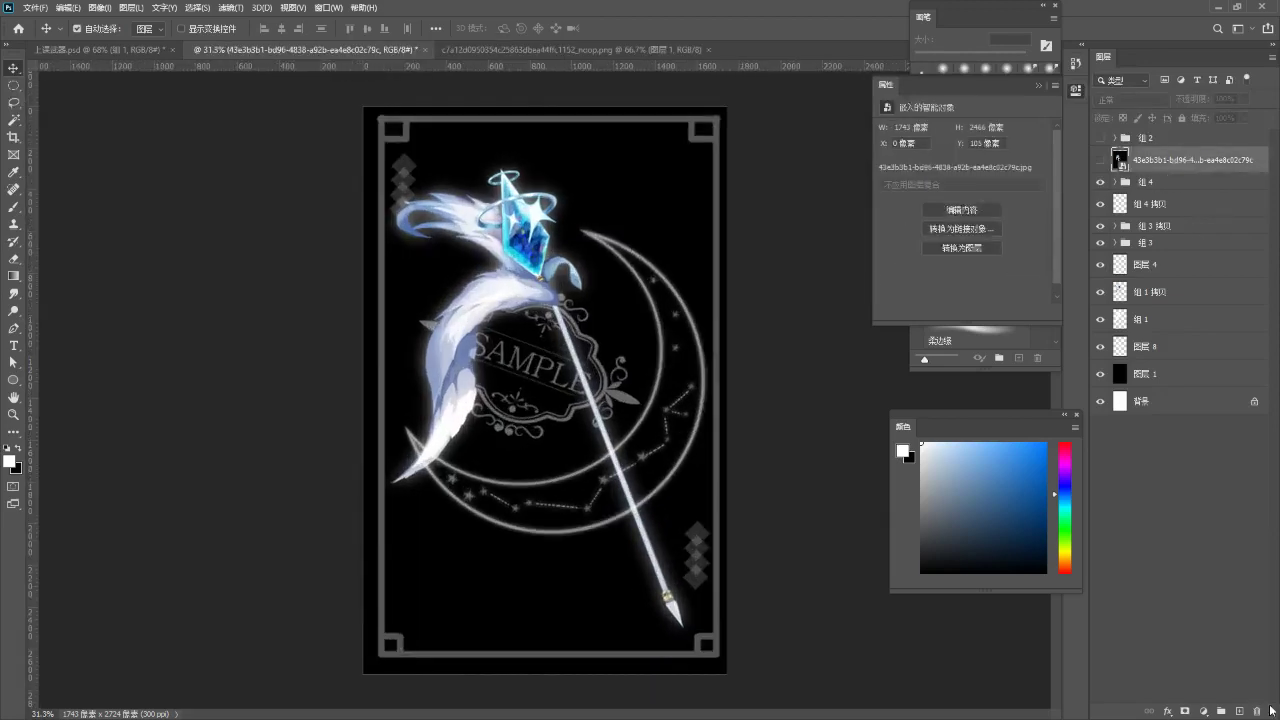
scroll(540, 360, "up", 2)
left_click(1200, 292)
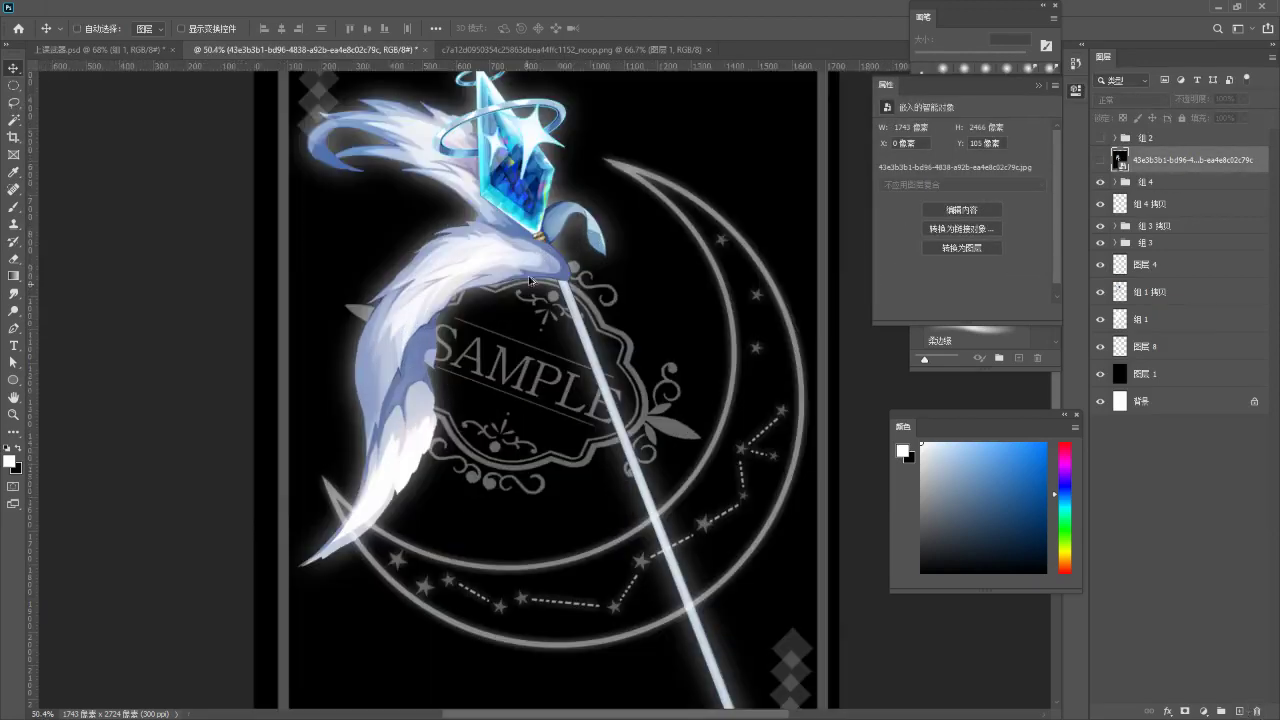
left_click_drag(1189, 231, 1186, 141)
key("ctrl+z")
left_click(1200, 292)
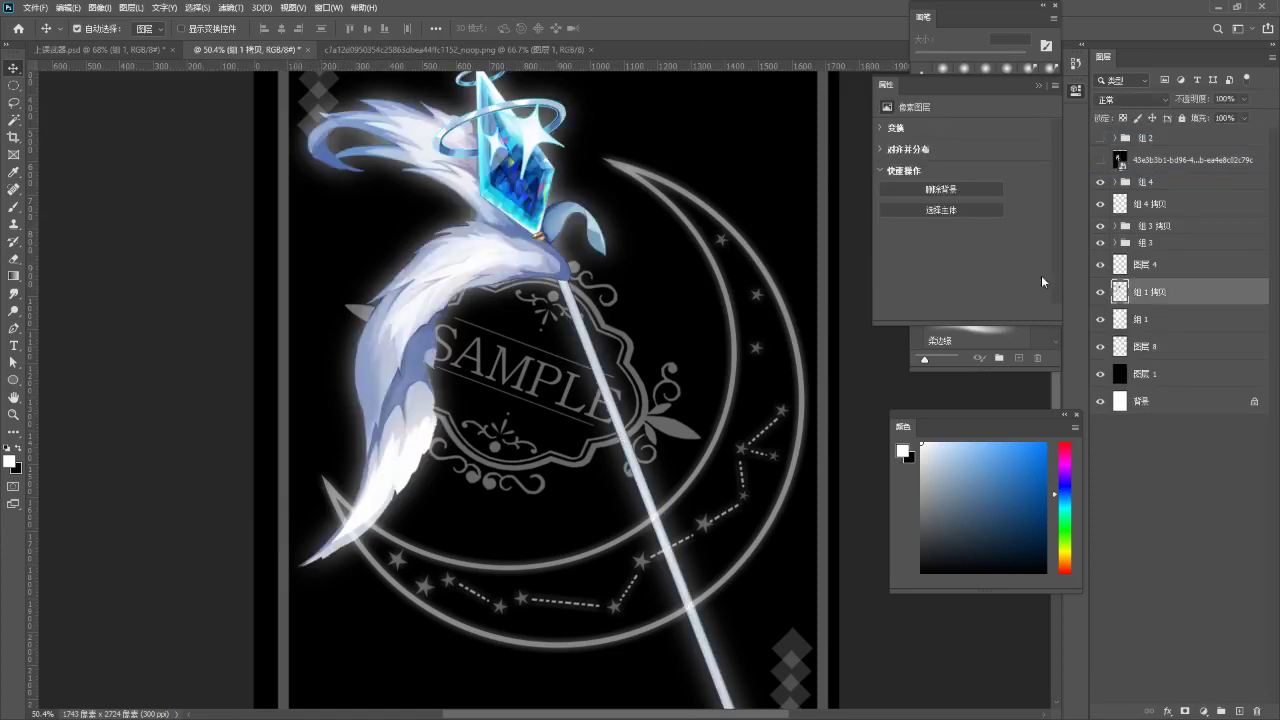
left_click_drag(1200, 292, 1185, 174)
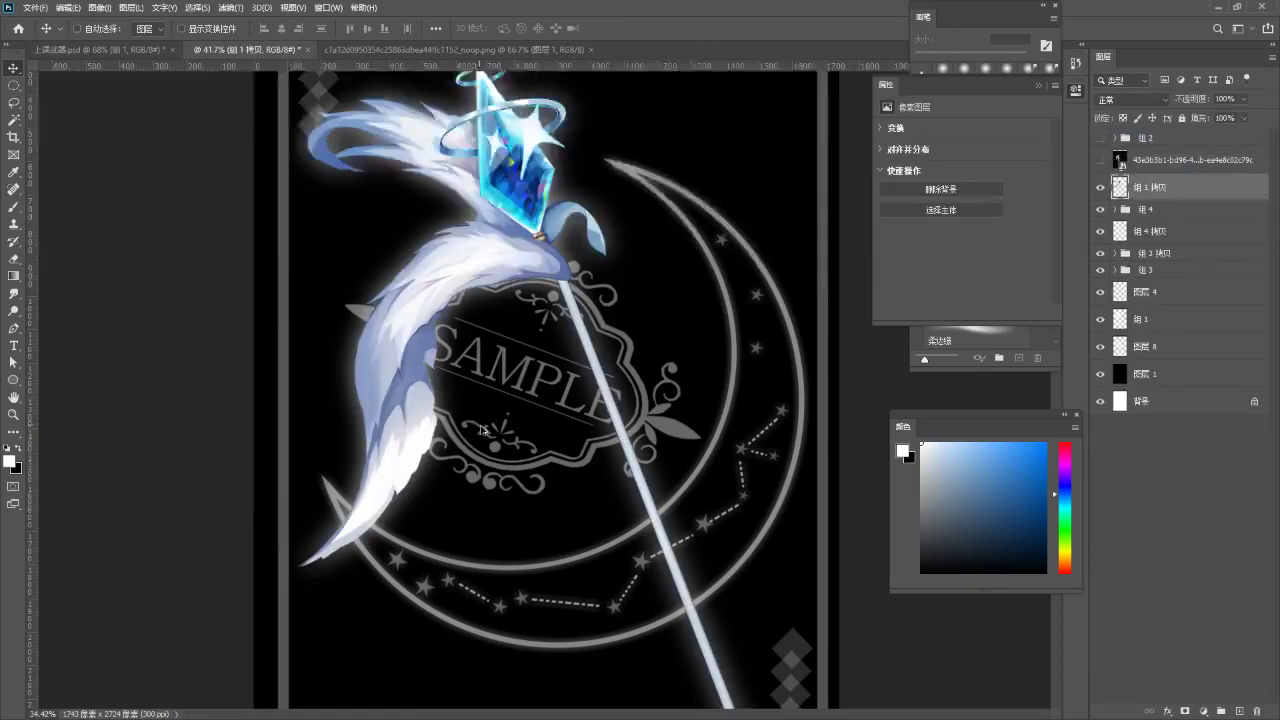
- Add a new empty layer directly above the SAMPLE frame layer 图层 8
key("ctrl+0")
left_click(1208, 352)
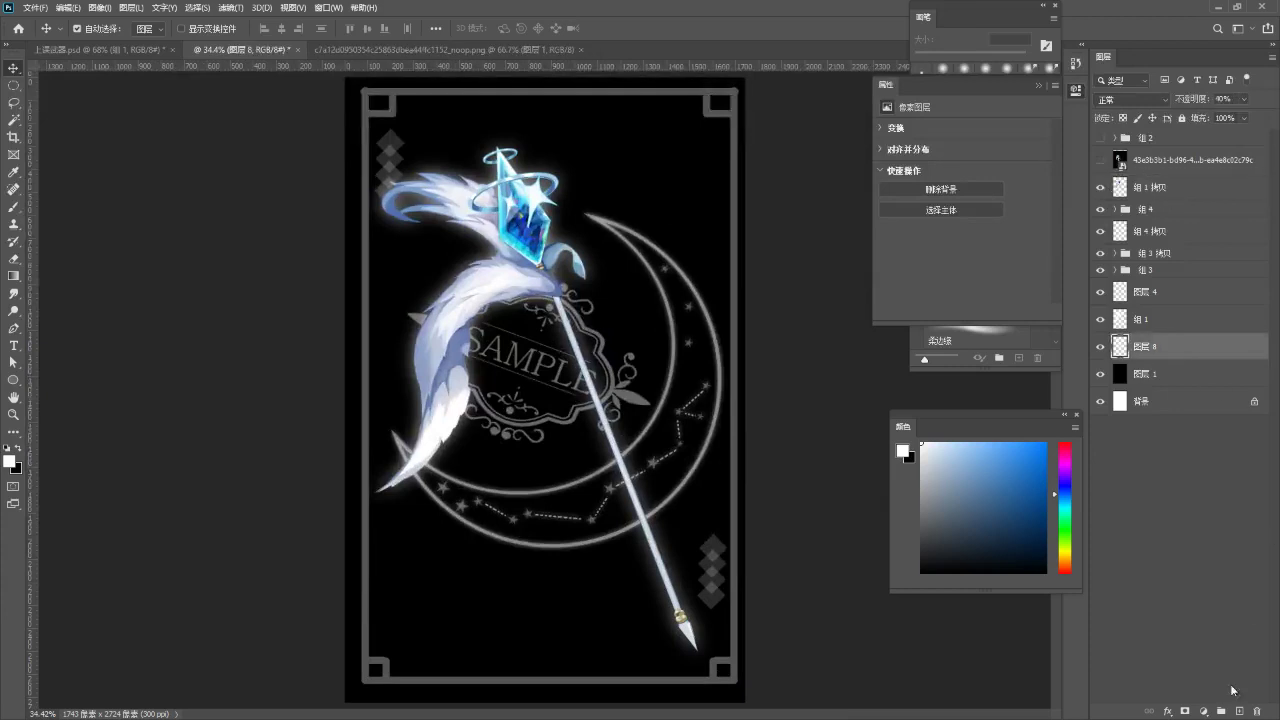
left_click(1240, 712)
scroll(625, 303, "up", 1)
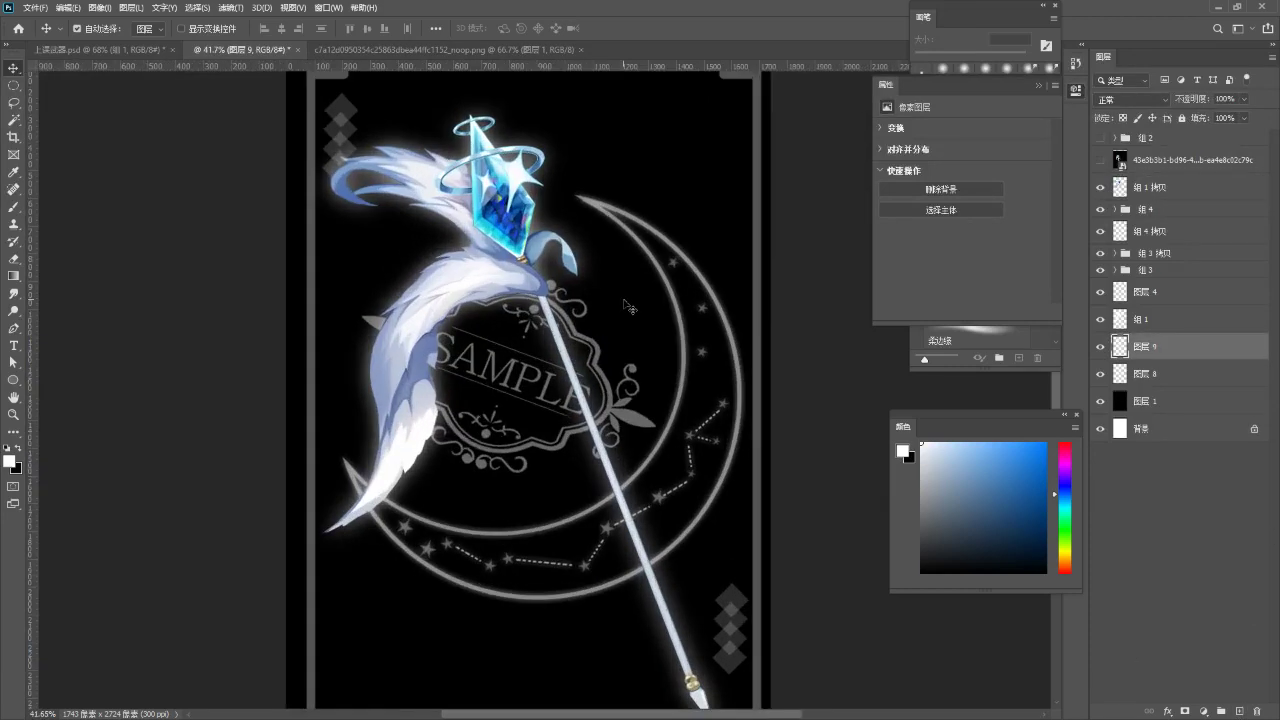
- Duplicate a constellation star into the moon's interior, move its layer above 组 1 拷贝 and collapse 组 4
scroll(455, 590, "up", 5)
left_click_drag(492, 456, 346, 288)
scroll(585, 684, "down", 9)
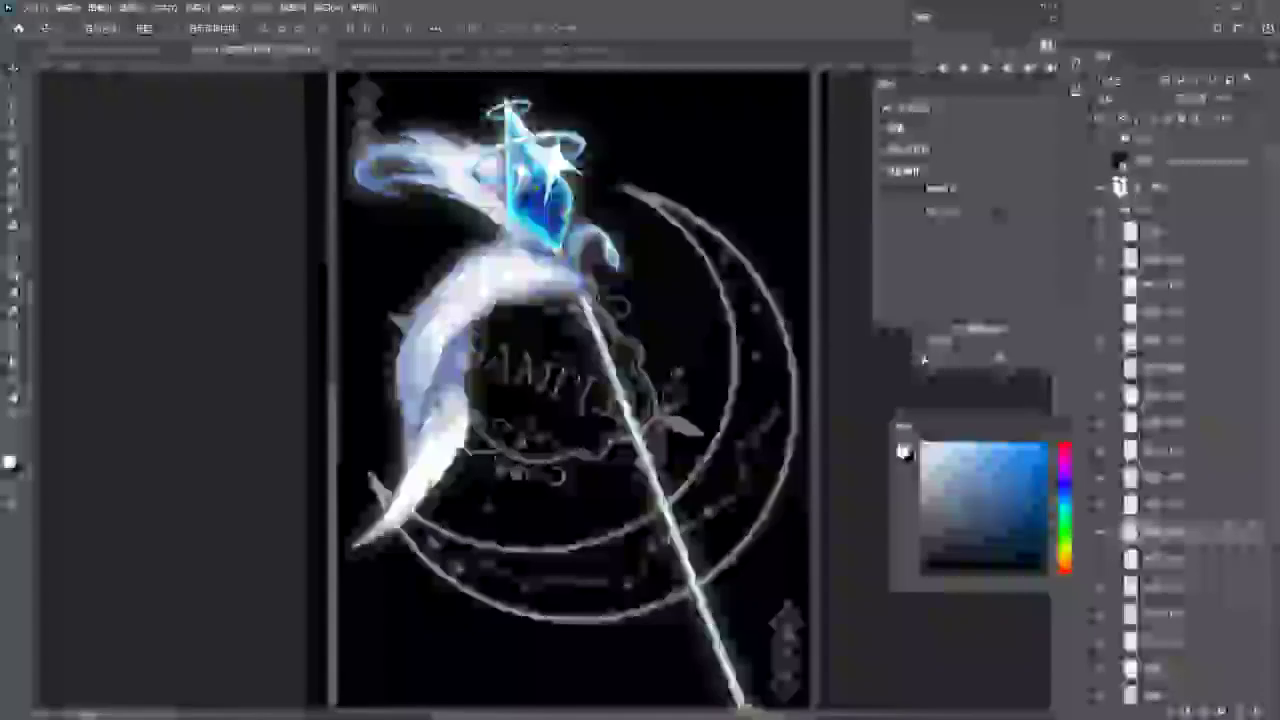
left_click_drag(1205, 163, 1200, 174)
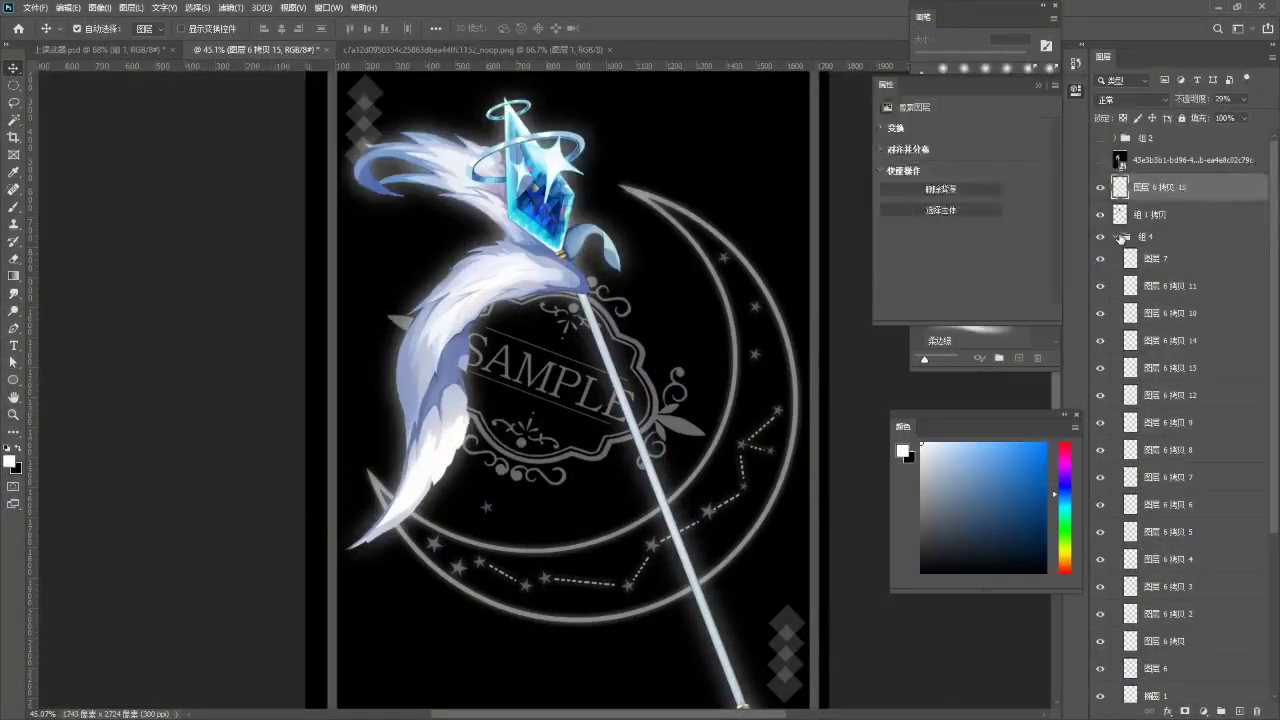
left_click(1128, 237)
left_click(1114, 236)
left_click(620, 487)
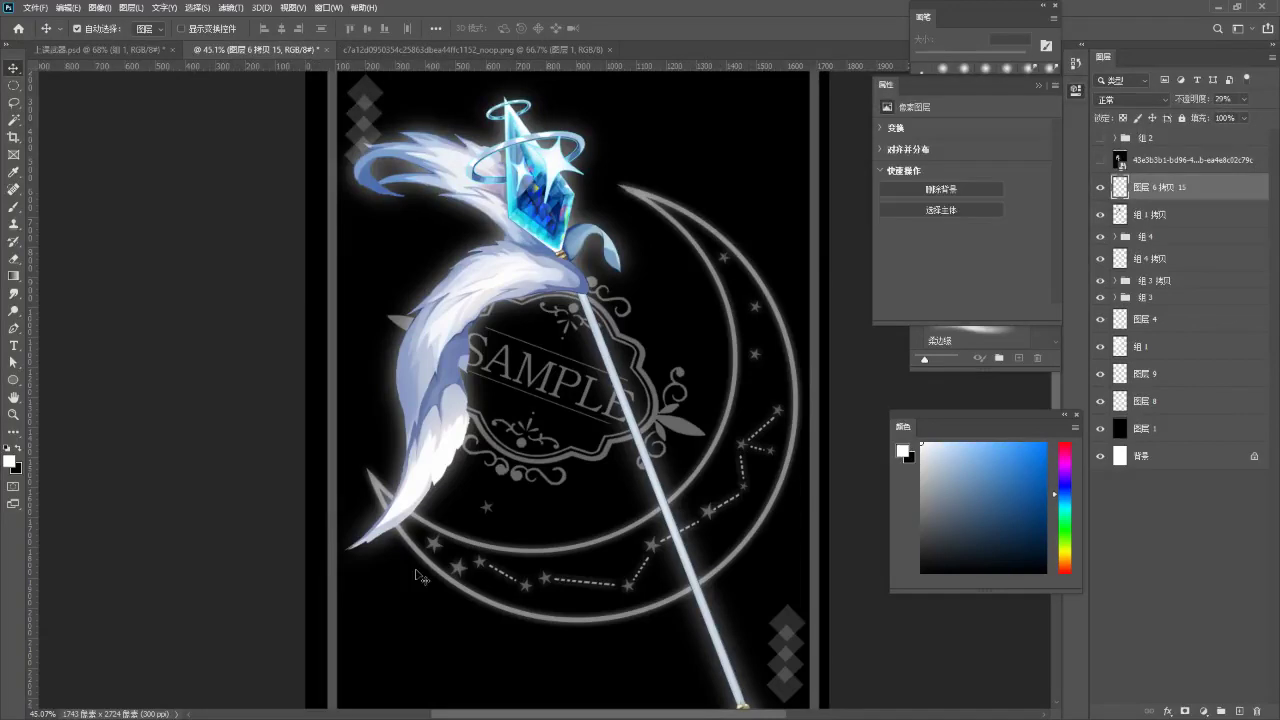
- Enlarge the duplicated star and place it beside the lower end of the feather, inside the moon
key("ctrl+t")
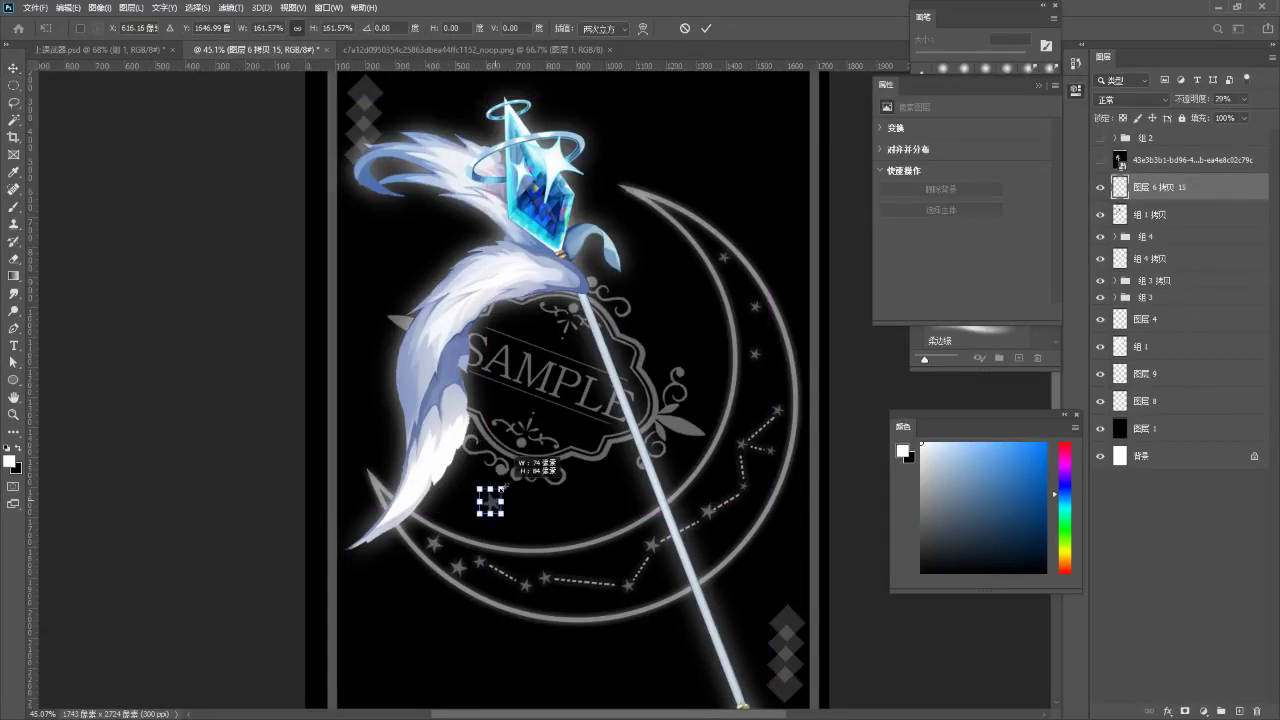
left_click_drag(498, 508, 459, 504)
key("Return")
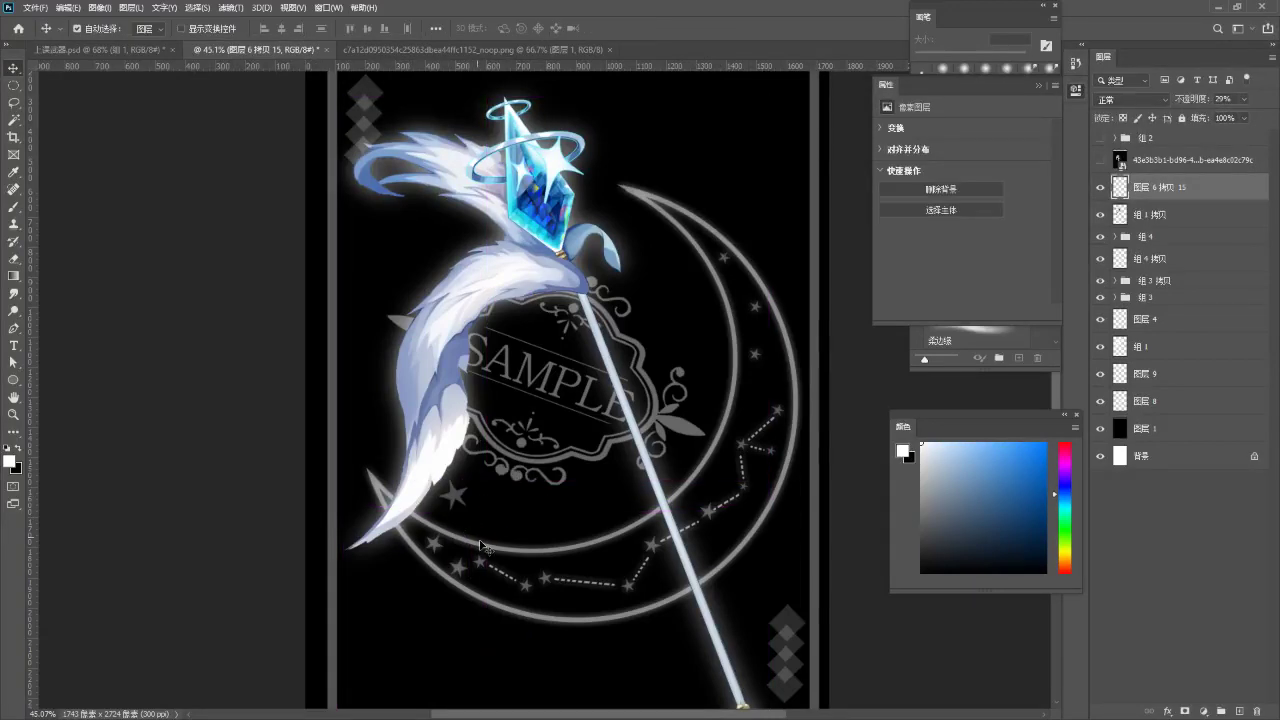
- Duplicate the star beside the feather's lower end twice, scaling each copy down to about 70%, and cluster the copies near the original
key("ctrl+j")
key("ctrl+t")
left_click_drag(455, 498, 525, 508)
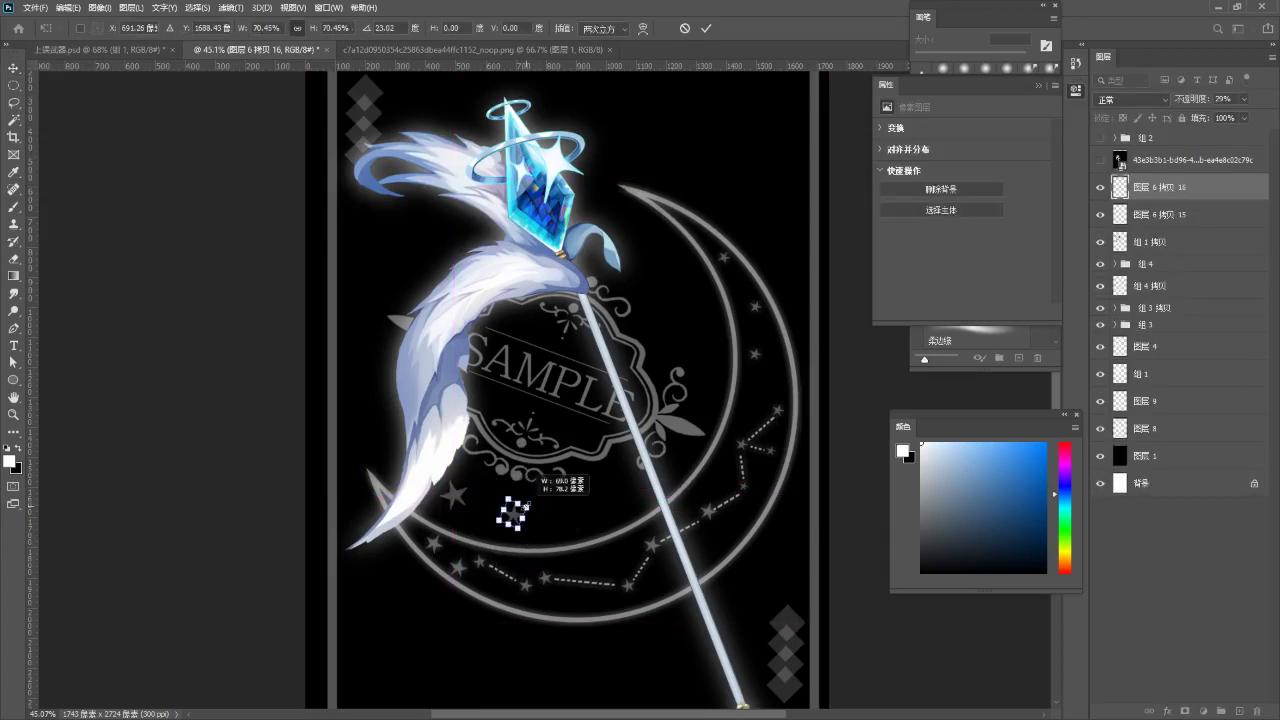
key("Return")
key("ctrl+j")
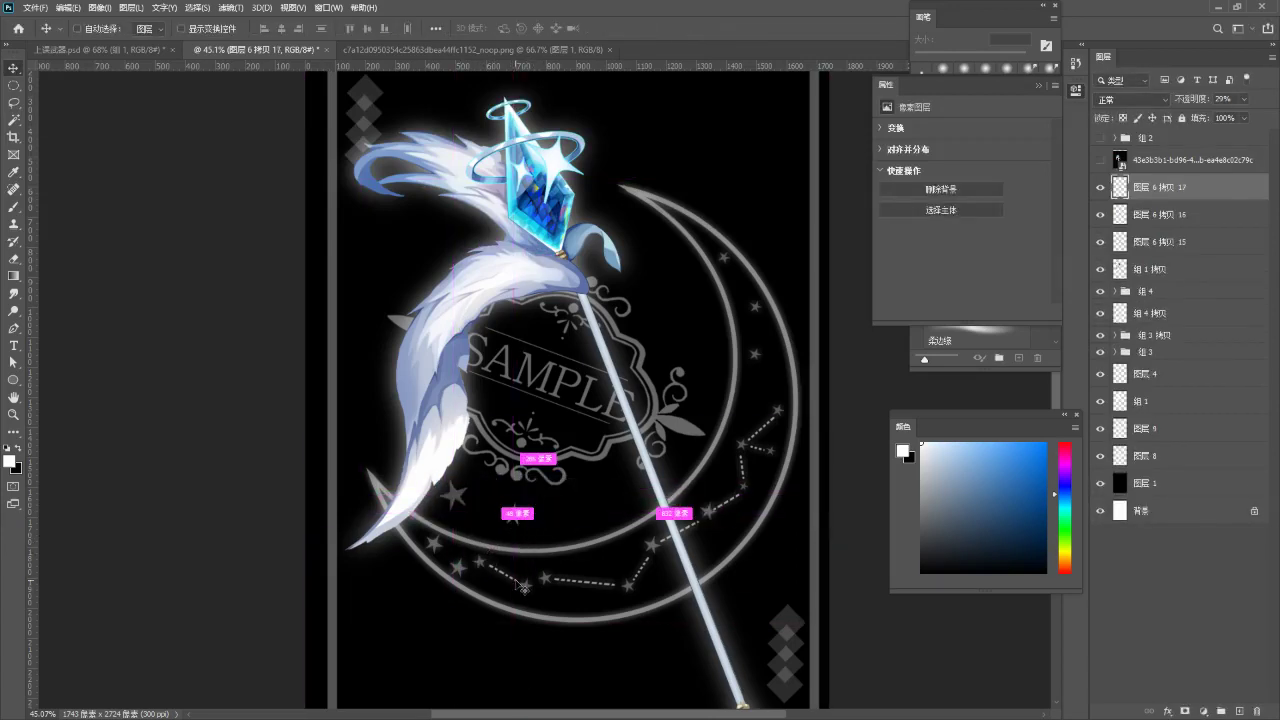
key("ctrl+t")
left_click_drag(515, 518, 500, 494)
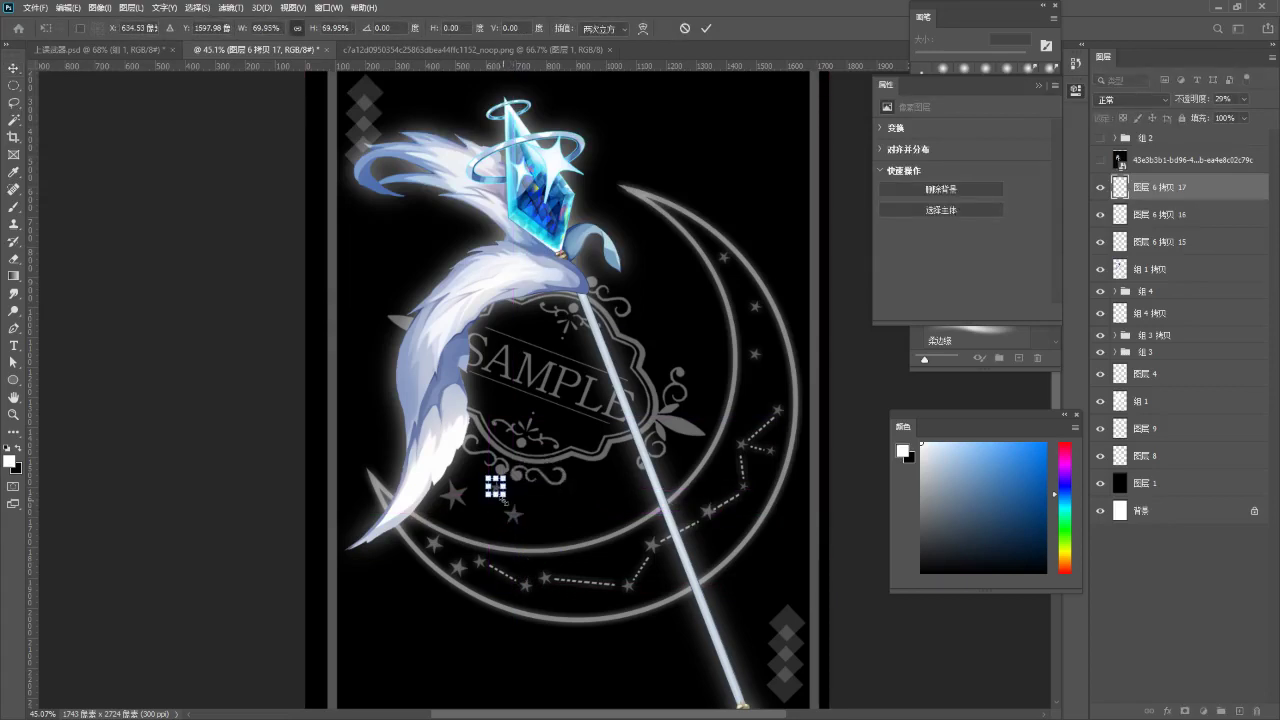
key("Return")
- Place two more star copies between the staff and the moon's upper inner curve, scaling the upper one to about 69%
left_click_drag(500, 492, 655, 247)
key("ctrl+t")
key("Return")
key("ctrl+t")
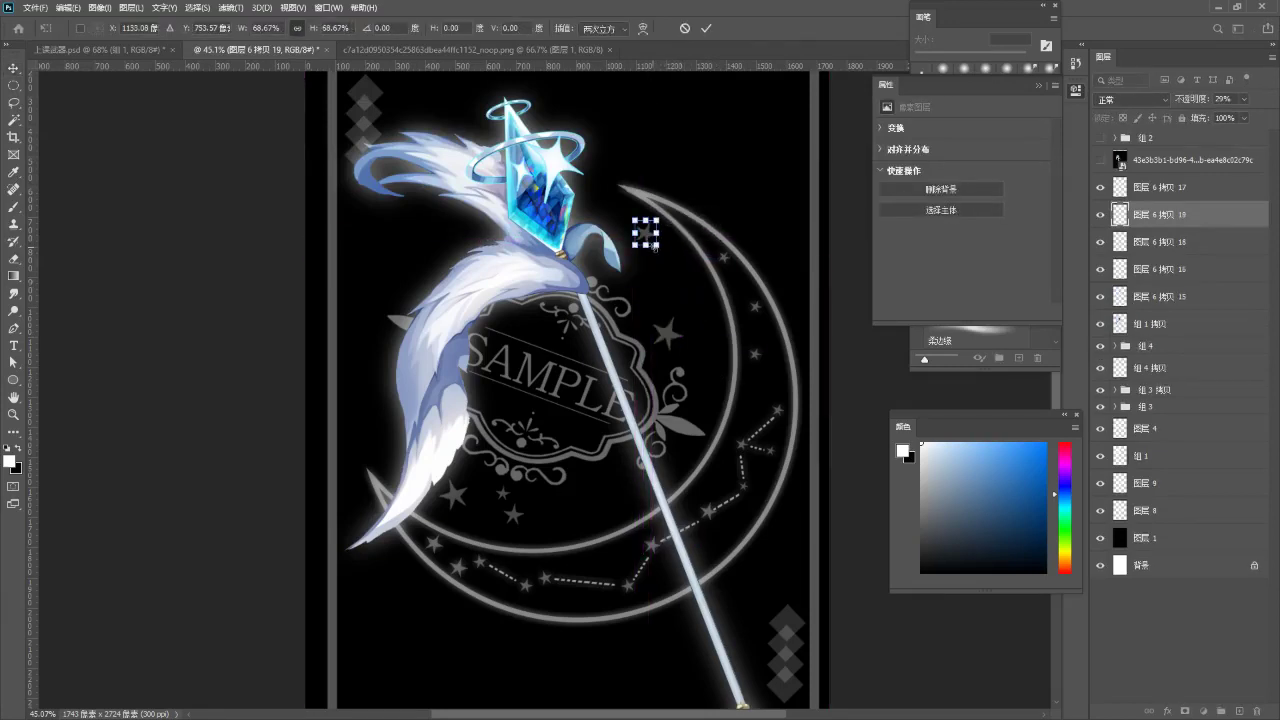
key("Return")
- Add two star copies outside the feather, a larger one below its upper plume and a smaller one beside its middle
left_click_drag(645, 239, 377, 425, "alt")
key("ctrl+t")
key("Return")
key("ctrl+t")
key("Return")
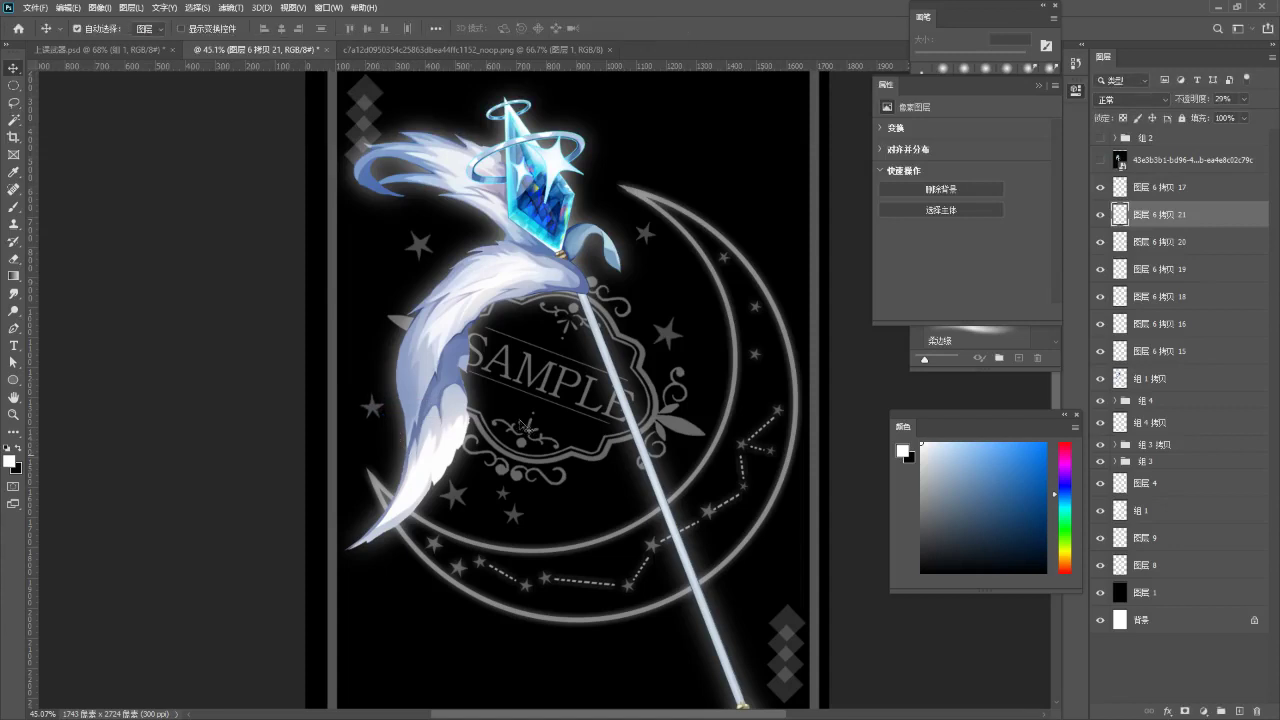
- Add a new empty layer directly above the star layer 图层 6 拷贝 18
scroll(600, 400, "down", 2)
scroll(630, 320, "up", 3)
left_click_drag(630, 320, 642, 315)
left_click_drag(563, 450, 580, 395)
key("ctrl+shift+n")
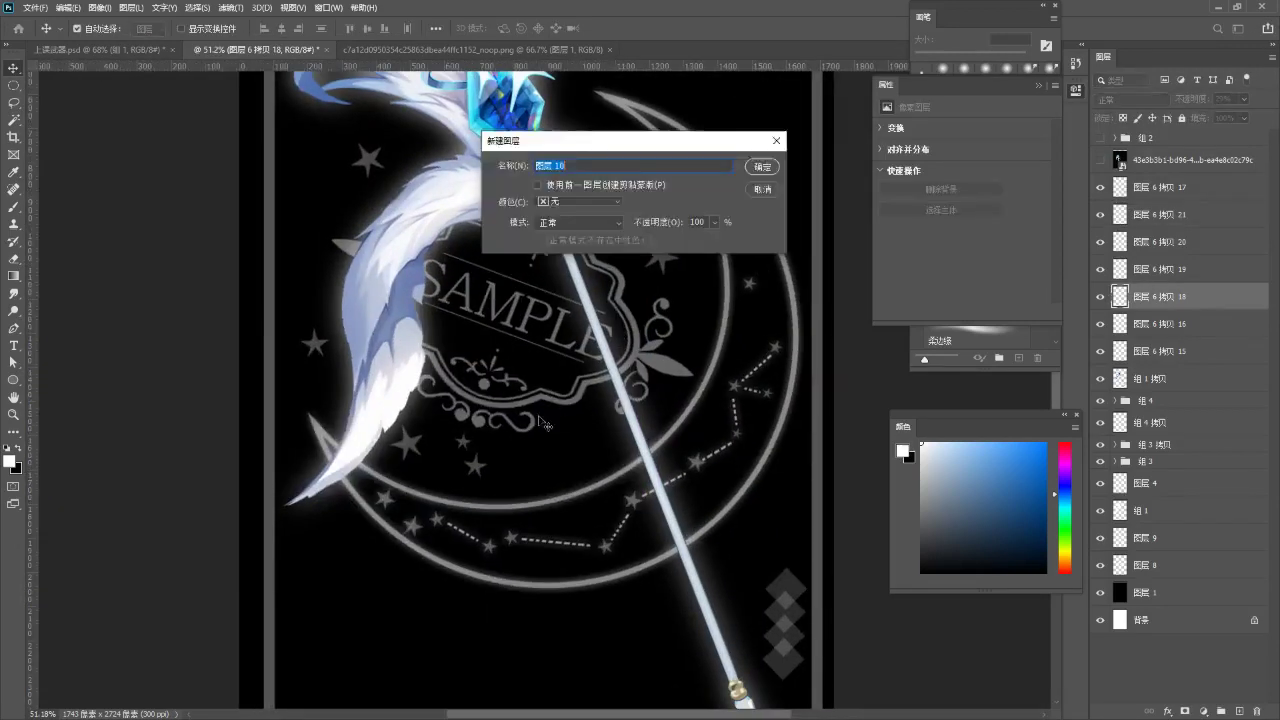
key("Return")
- Paint straight white lines with a 6-pixel brush linking the stars inside the moon and across the staff to the upper star by the plume
key("b")
left_click_drag(622, 348, 582, 467)
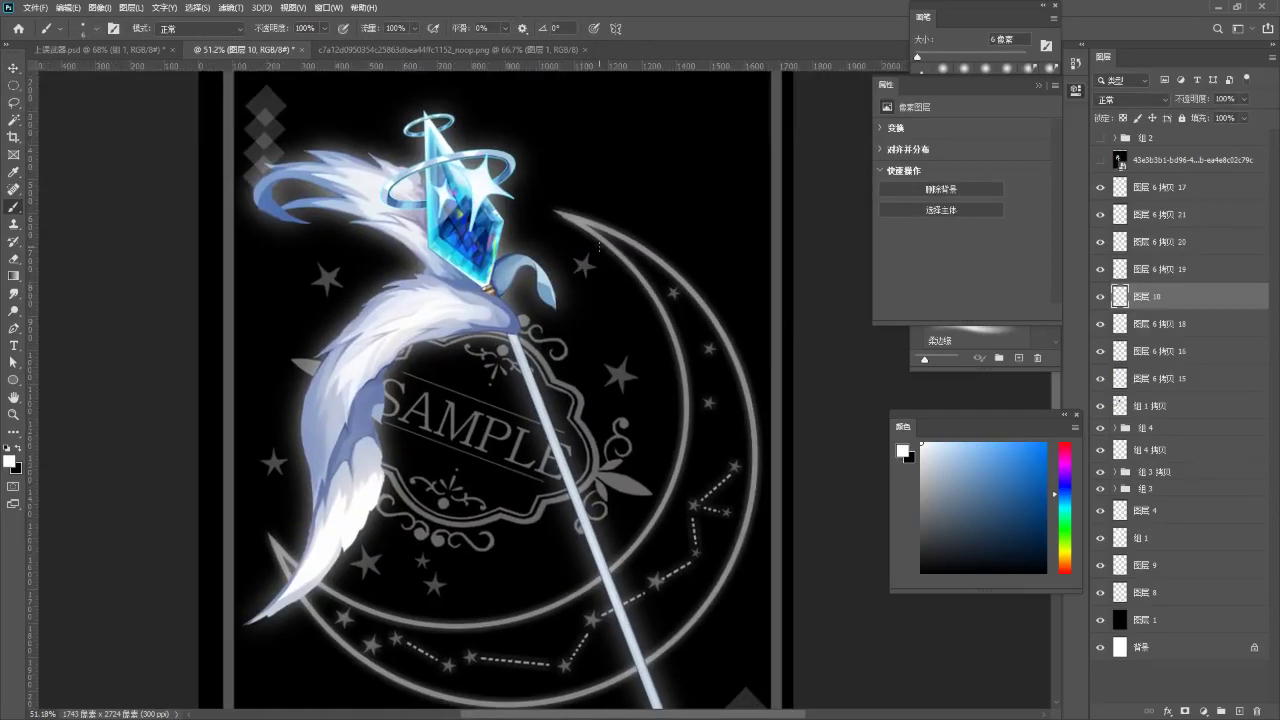
mouse_move(616, 357)
left_mouse_down()
mouse_move(588, 283)
mouse_move(477, 306)
left_mouse_up()
key("ctrl+z")
left_click(412, 293, "shift")
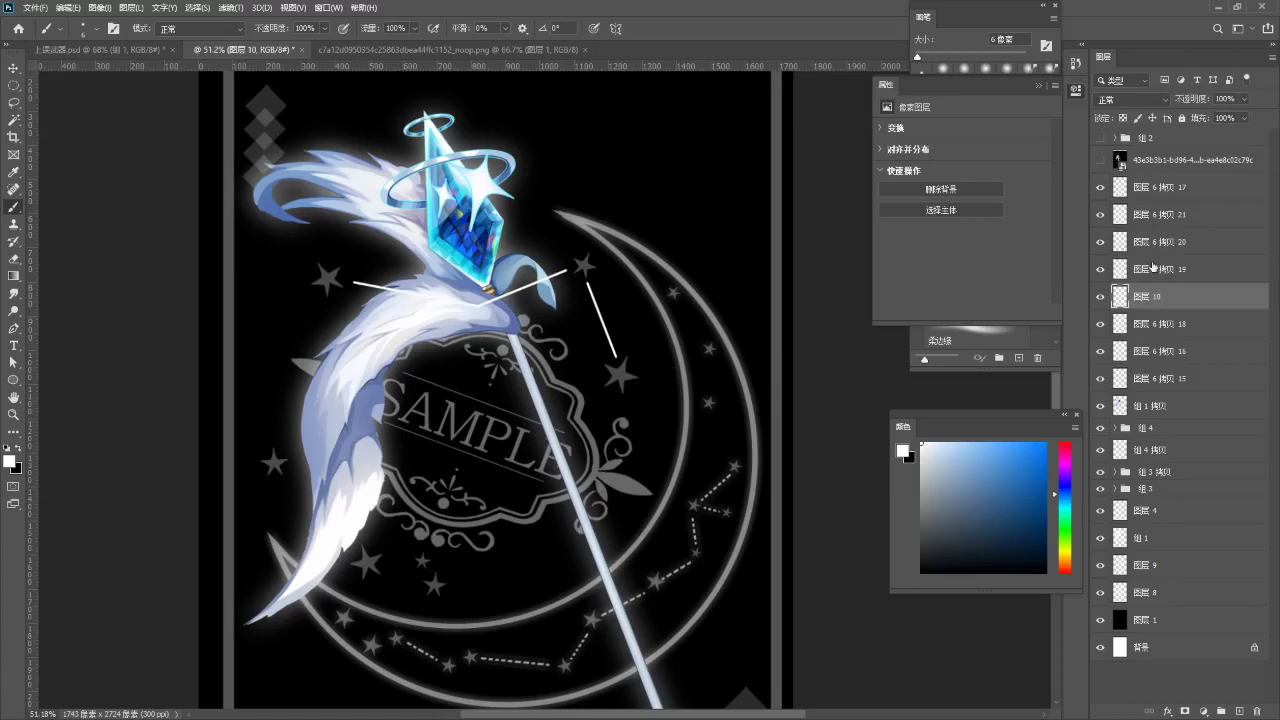
- Move the staff layer 组 1 拷贝 up the stack to directly above 图层 6 拷贝 17
key("v")
left_click(465, 242)
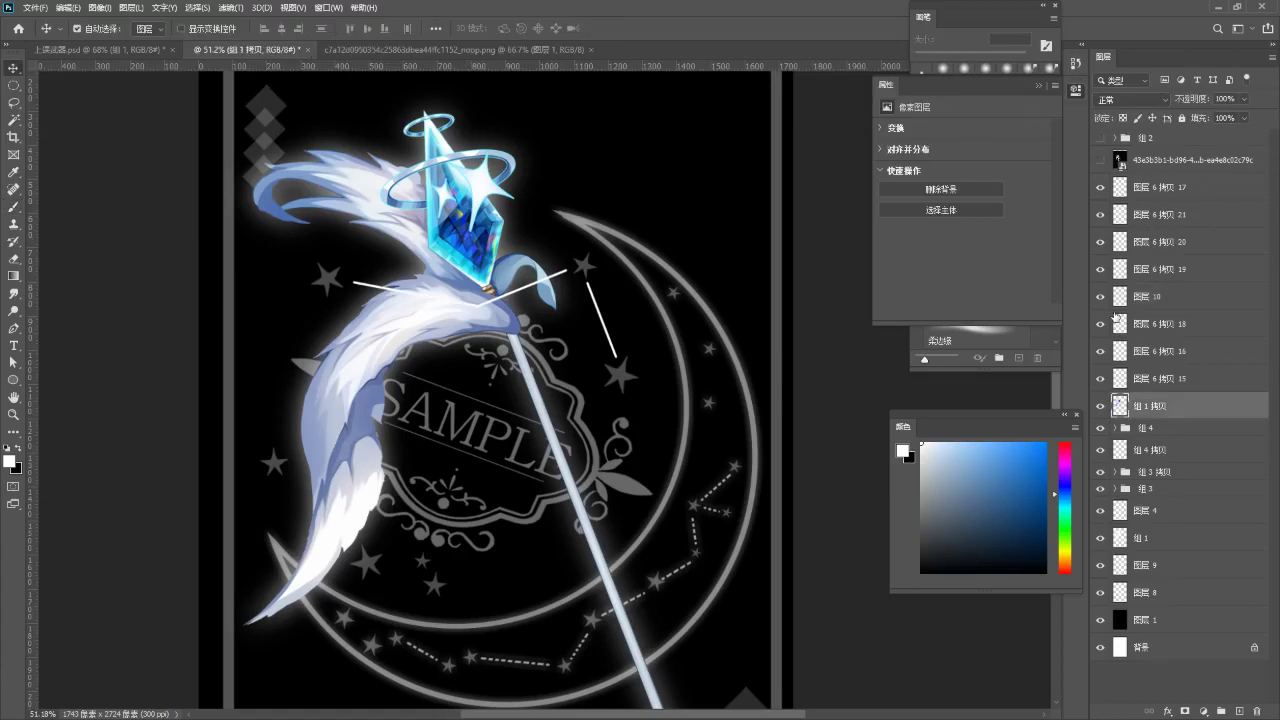
left_click_drag(1172, 398, 1110, 190)
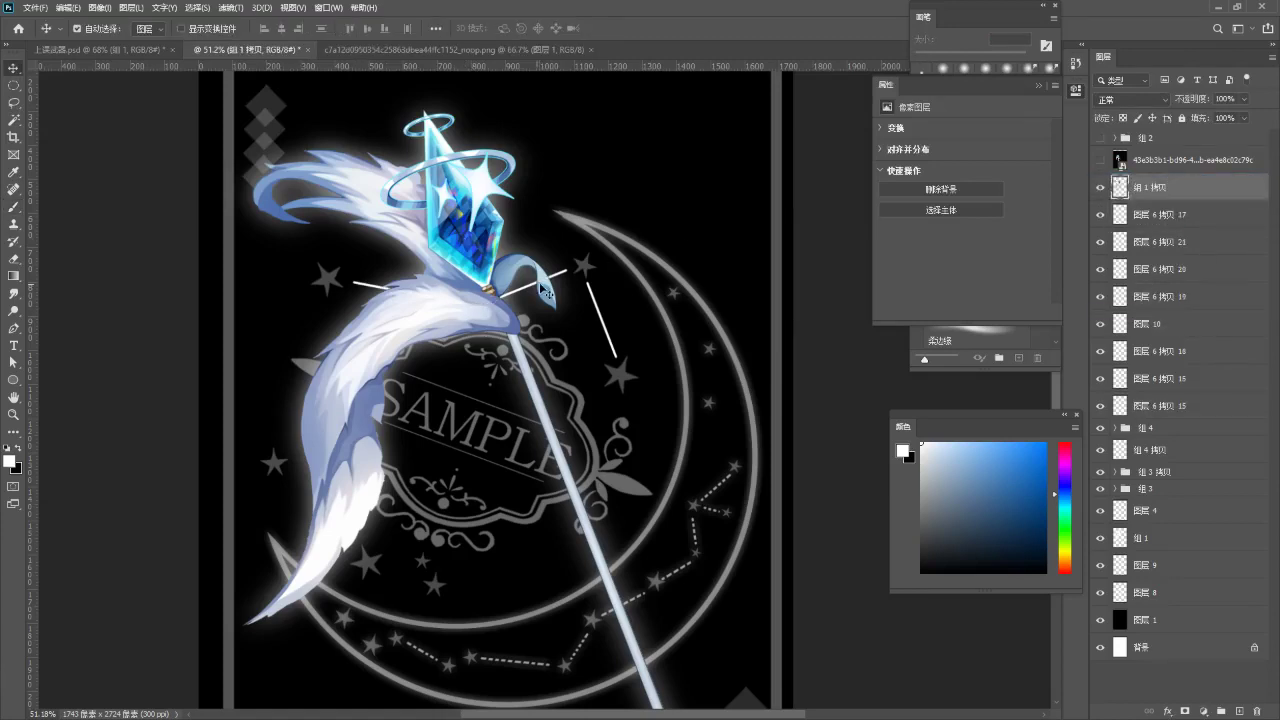
- Select the connecting lines' layer 图层 10 and set its opacity to 27%
scroll(550, 375, "down", 1)
left_click_drag(550, 375, 594, 312)
scroll(600, 315, "up", 9)
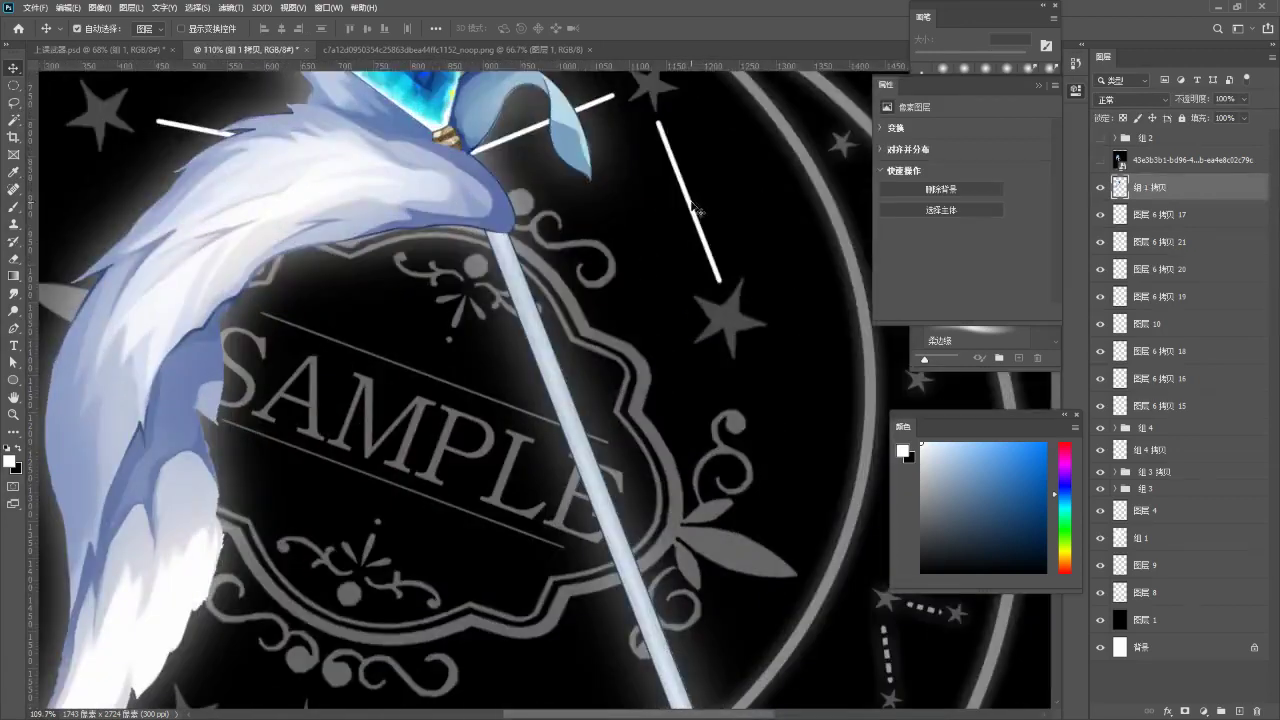
left_click(697, 210)
scroll(692, 273, "down", 5)
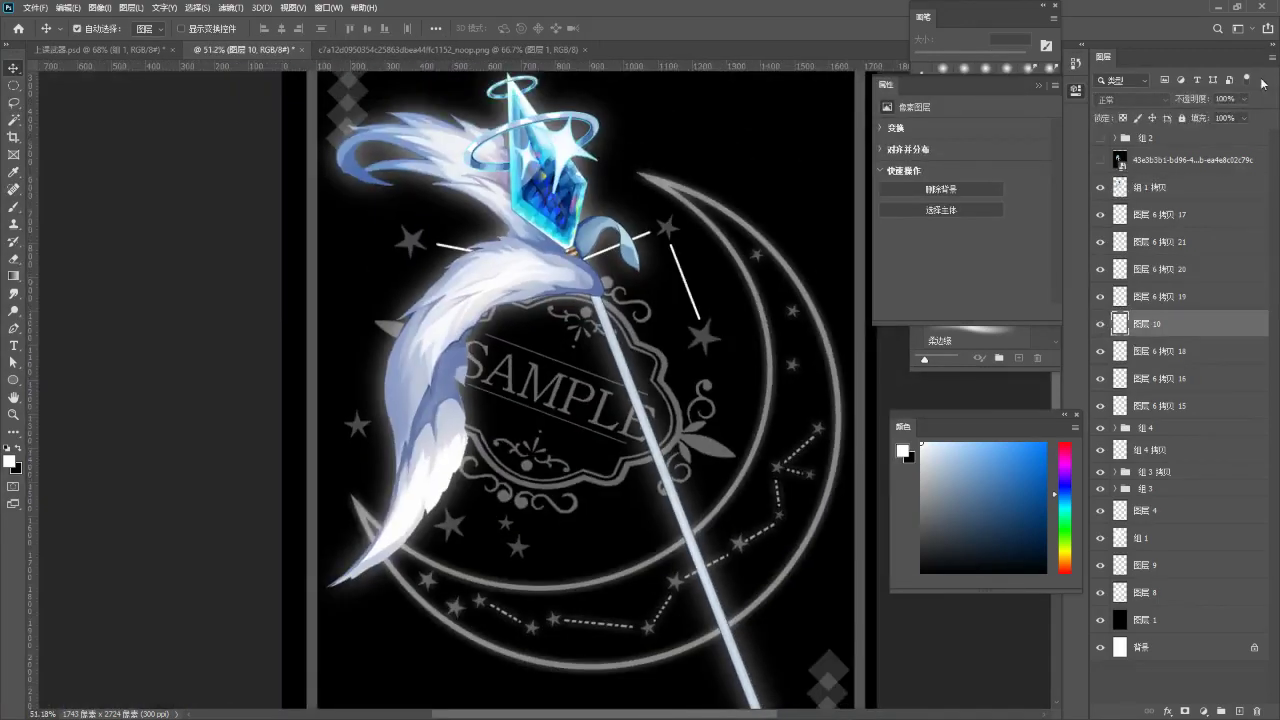
left_click_drag(1216, 111, 1205, 112)
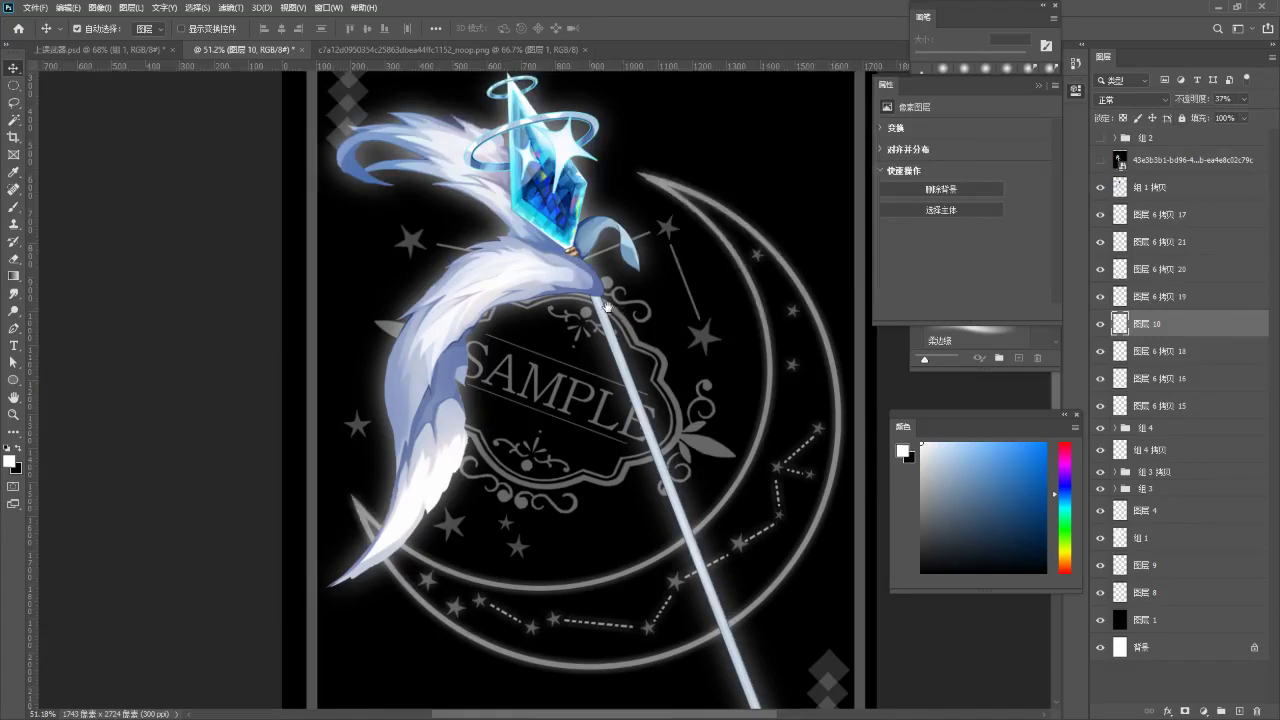
scroll(732, 250, "up", 6)
left_click(1245, 101)
left_click_drag(1229, 114, 1224, 113)
- Erase small regular gaps along the connecting lines on 图层 10 to turn them into dashed constellation lines
key("e")
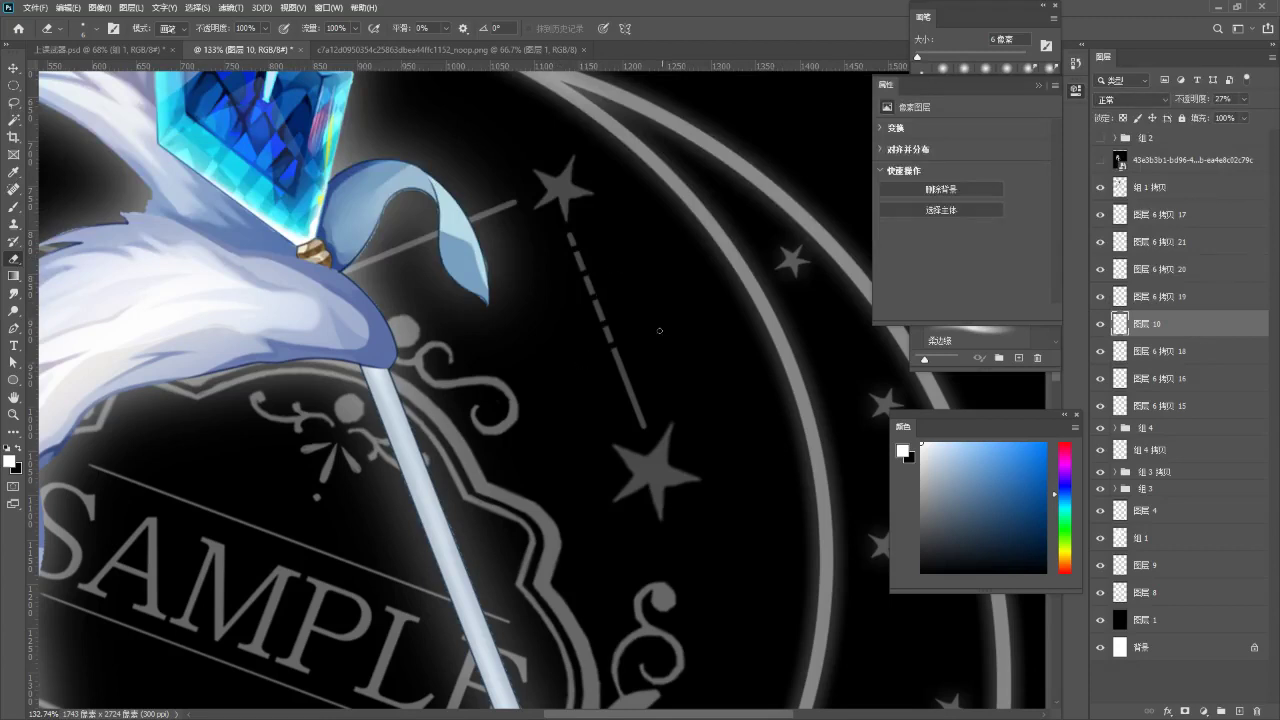
left_click_drag(559, 330, 646, 445)
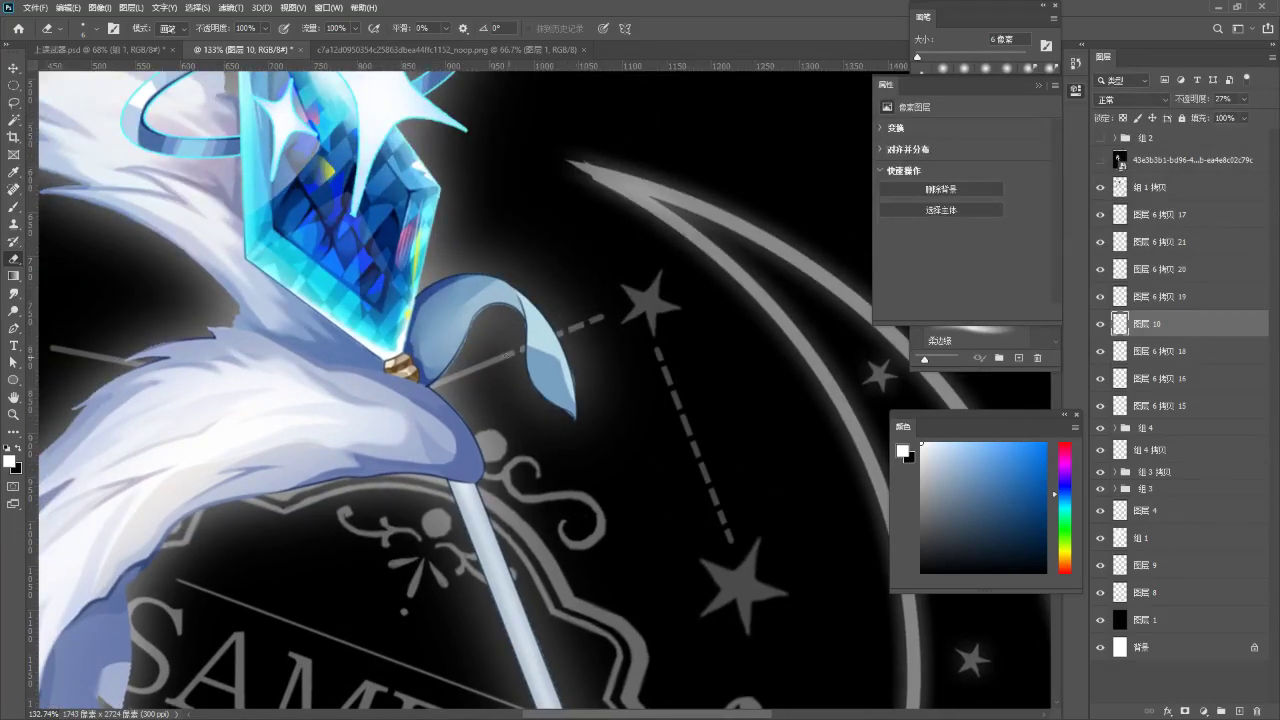
scroll(365, 389, "left", 5)
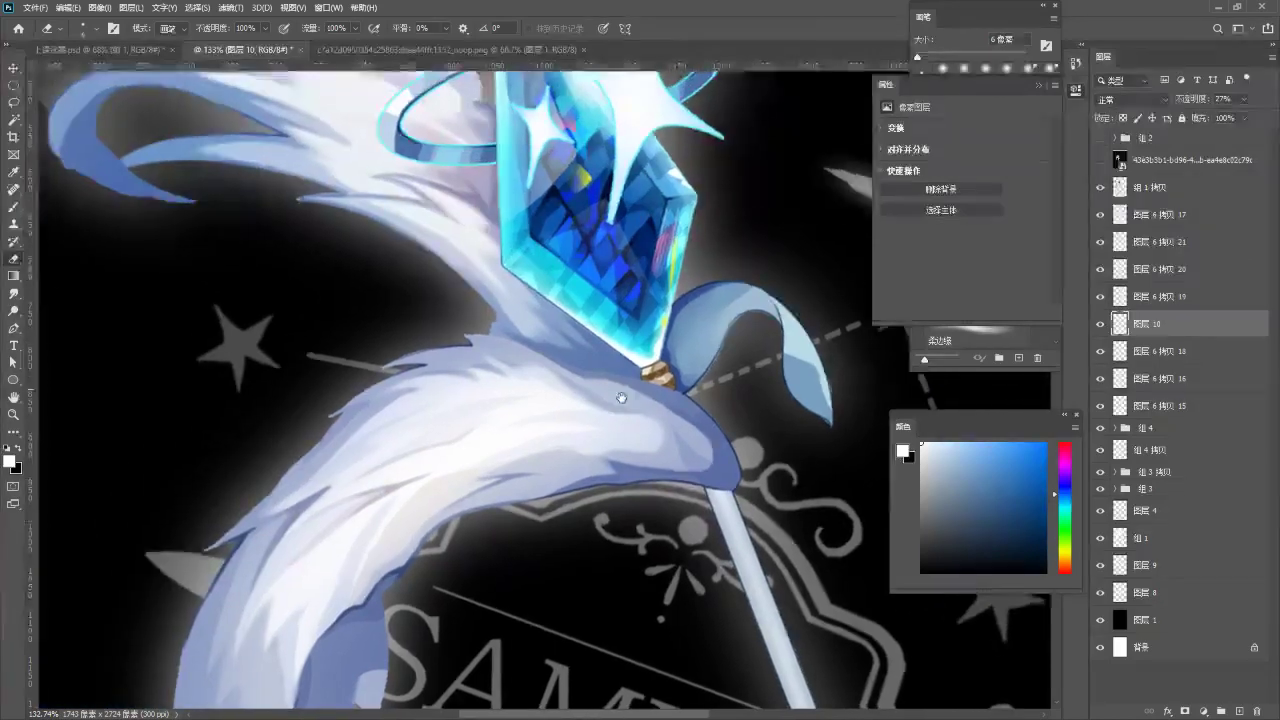
key("z")
left_click_drag(382, 328, 295, 338)
left_click_drag(411, 403, 378, 350)
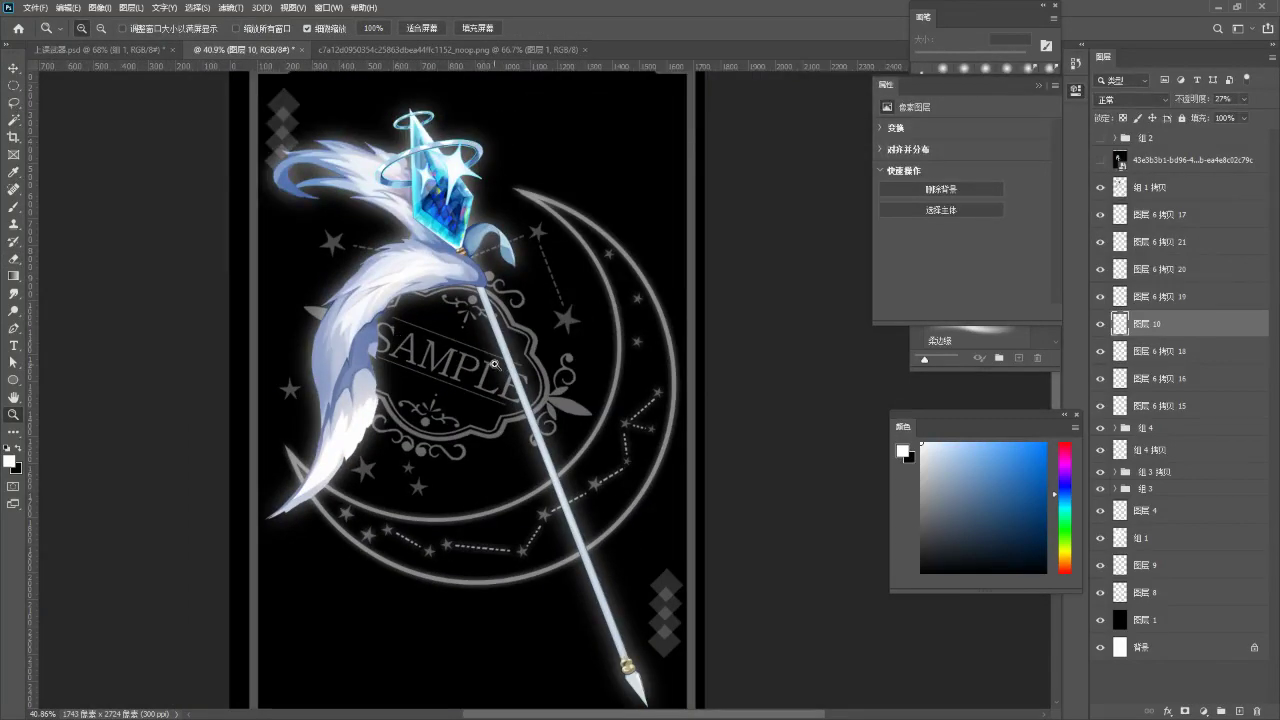
scroll(487, 367, "down", 2)
key("shift+ctrl+s")
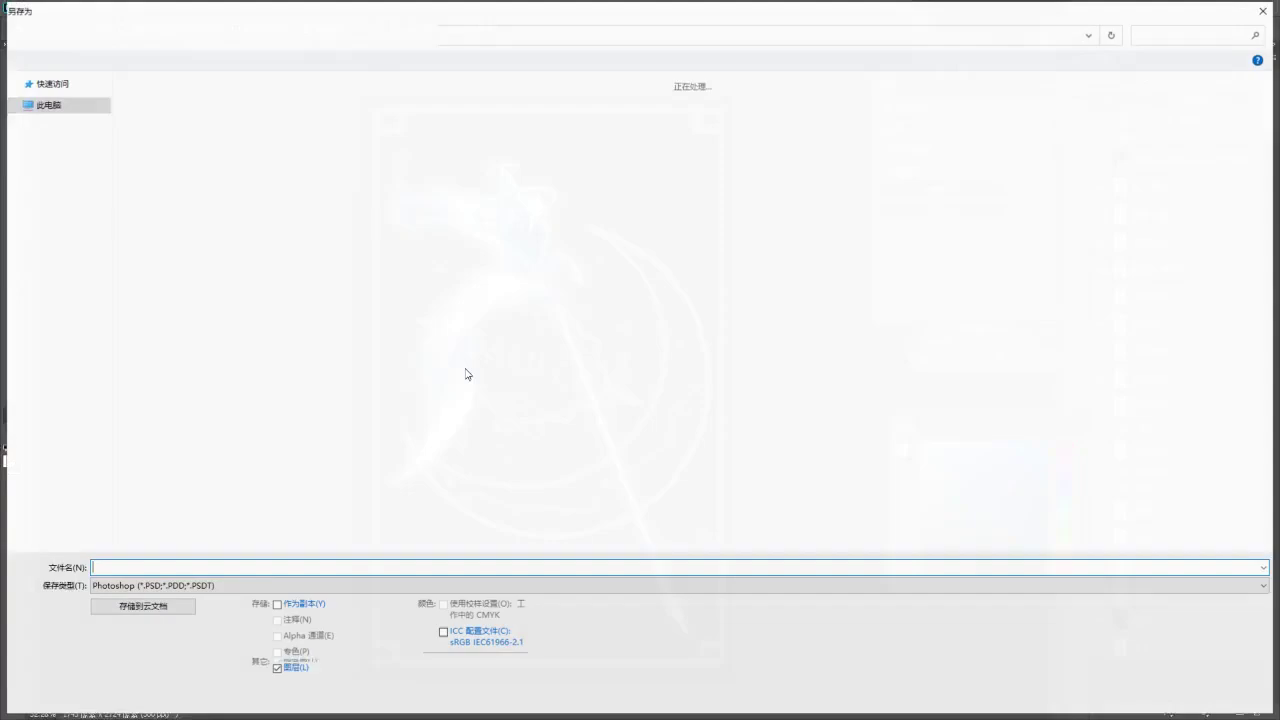
left_click(1223, 698)
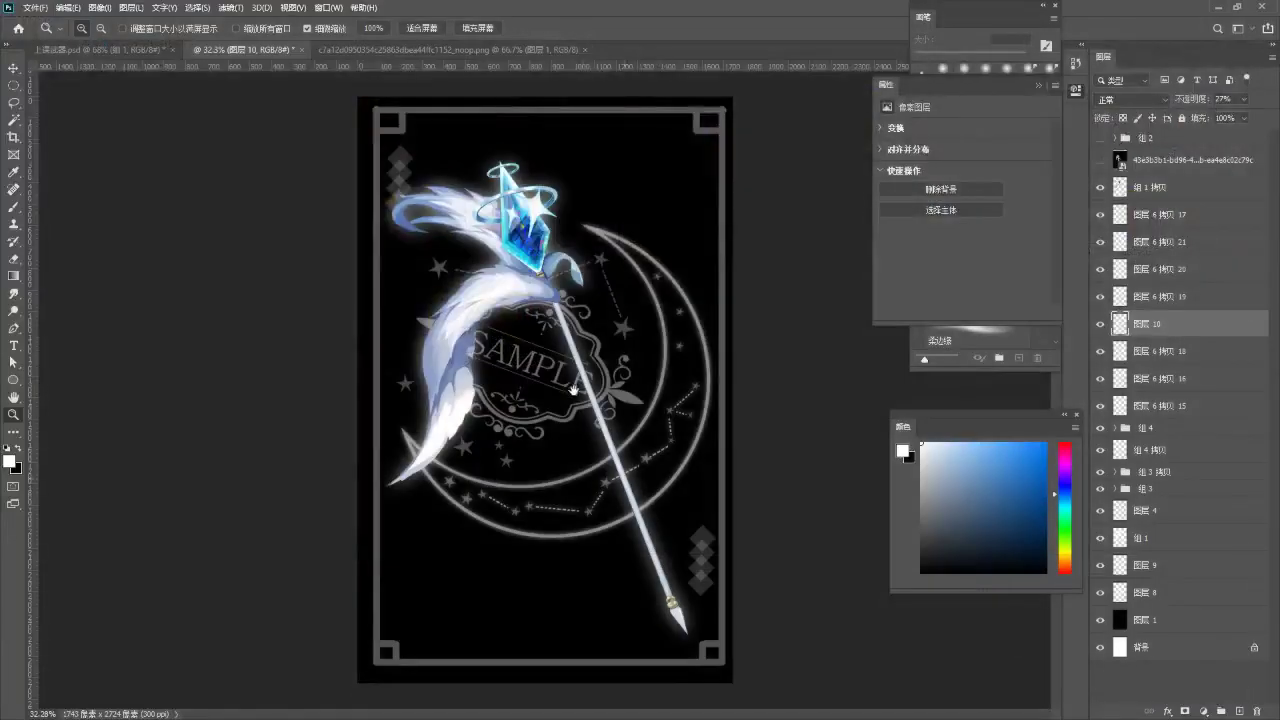
scroll(572, 386, "down", 3)
scroll(591, 399, "up", 3)
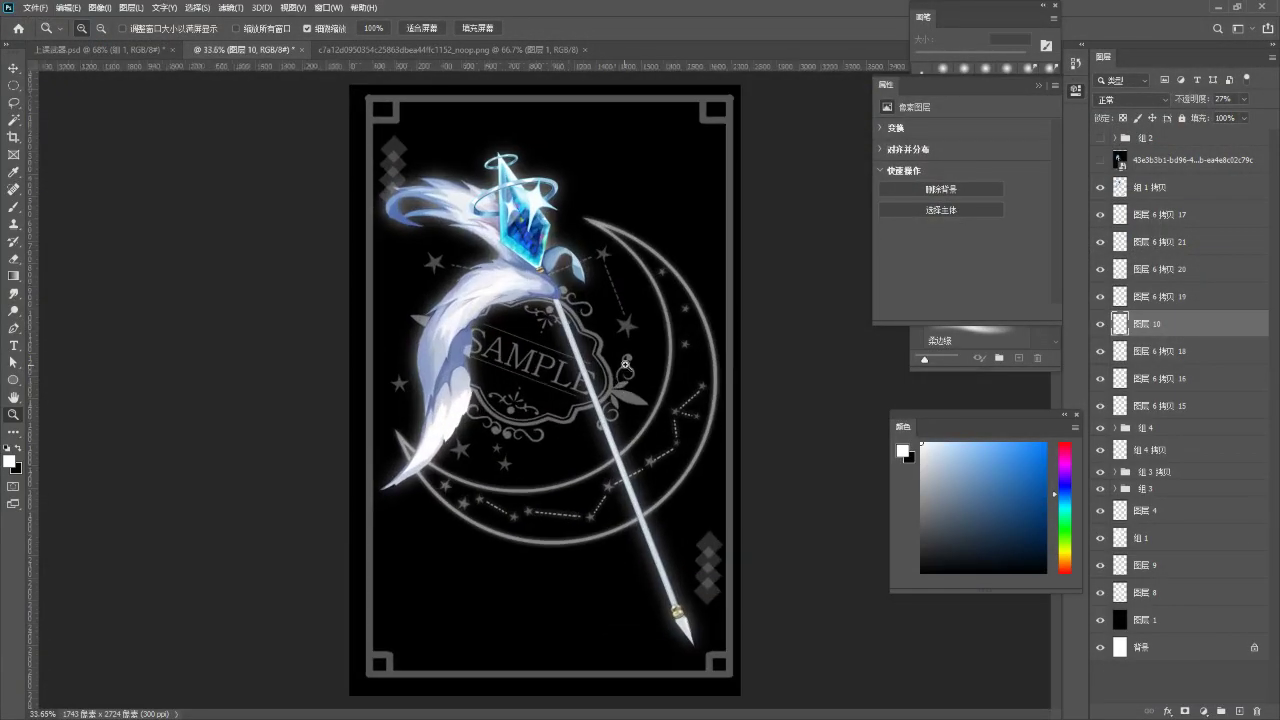
key("b")
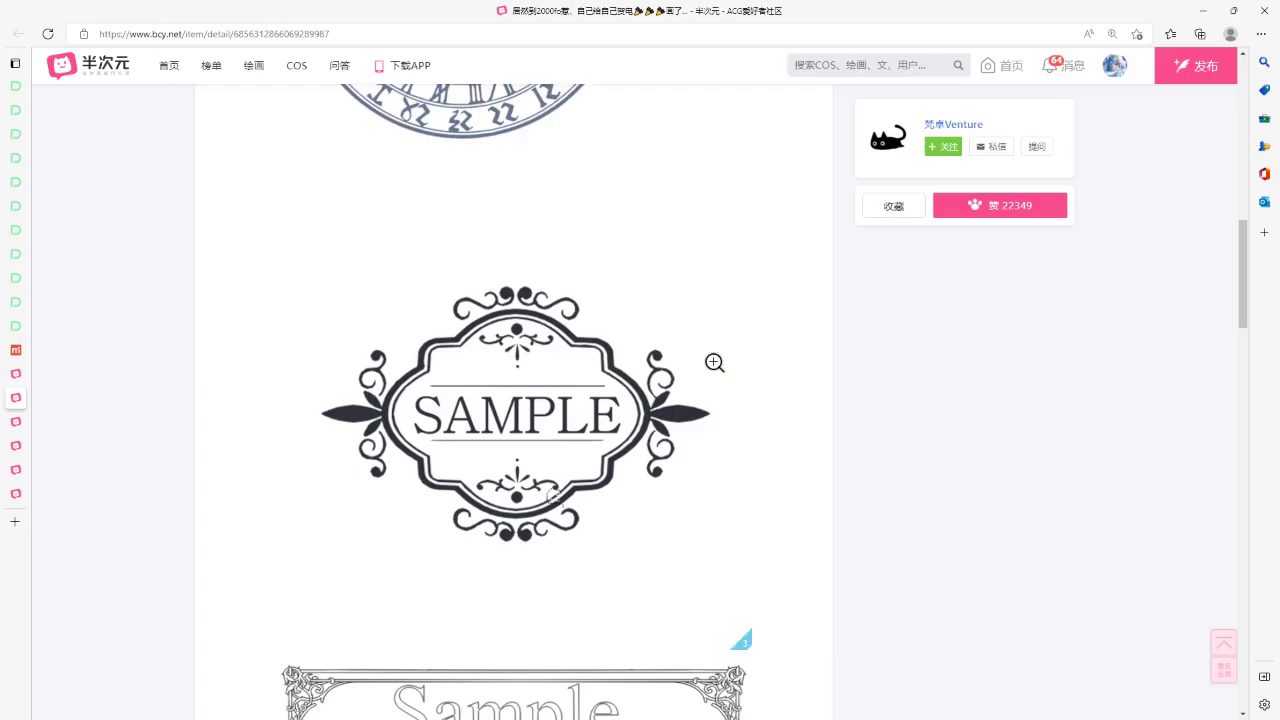
- Switch to the browser, return to the 水印素材 search results and open the black-and-white small watermark post
scroll(714, 363, "down", 12)
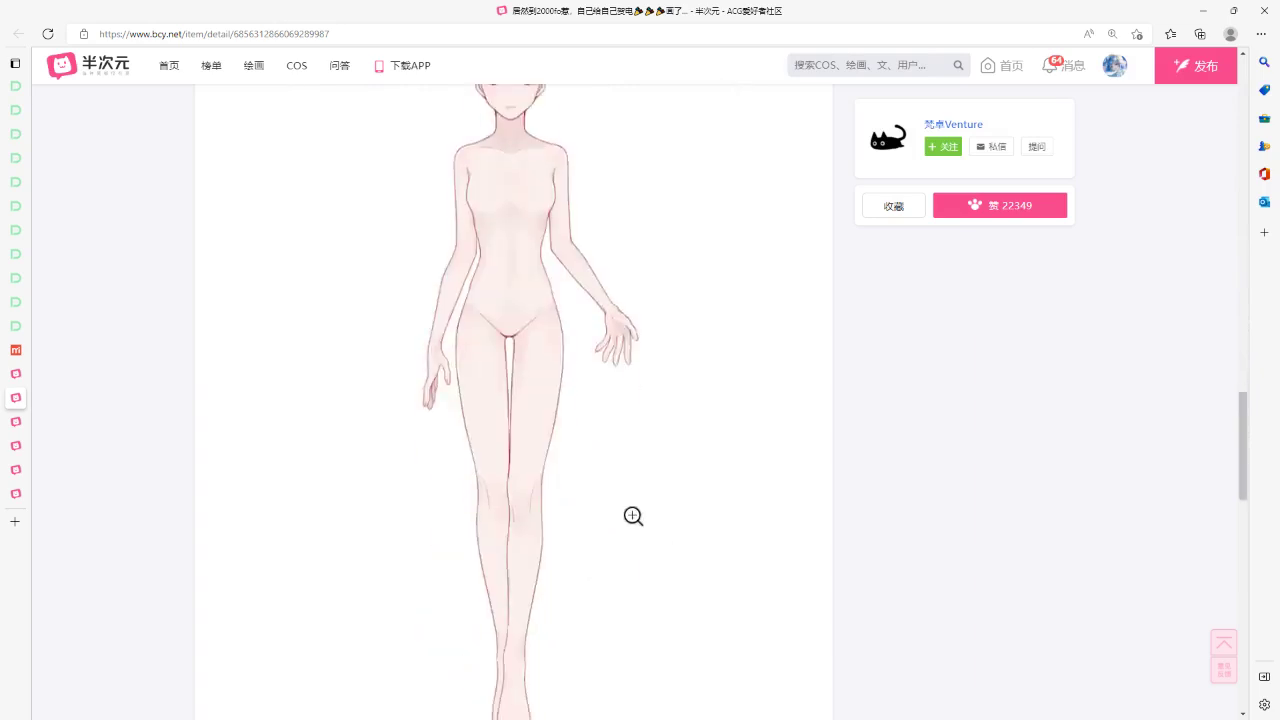
scroll(626, 518, "up", 15)
left_click(15, 377)
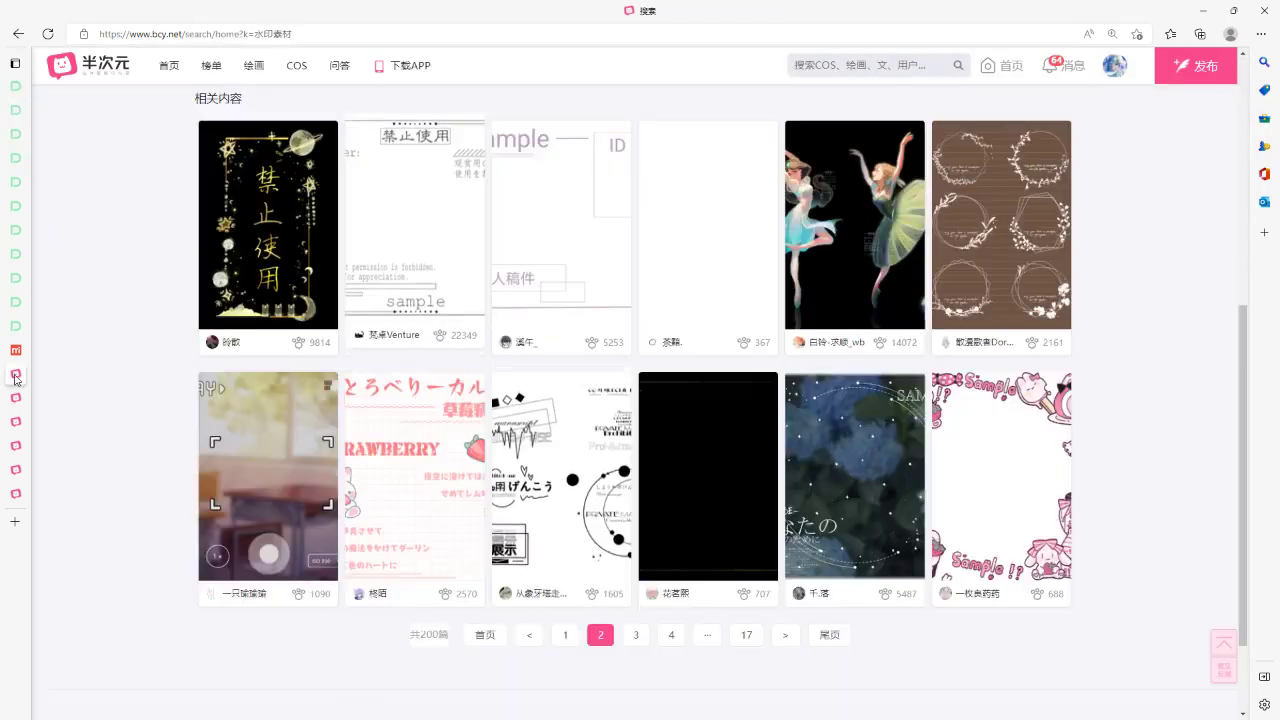
left_click(567, 490)
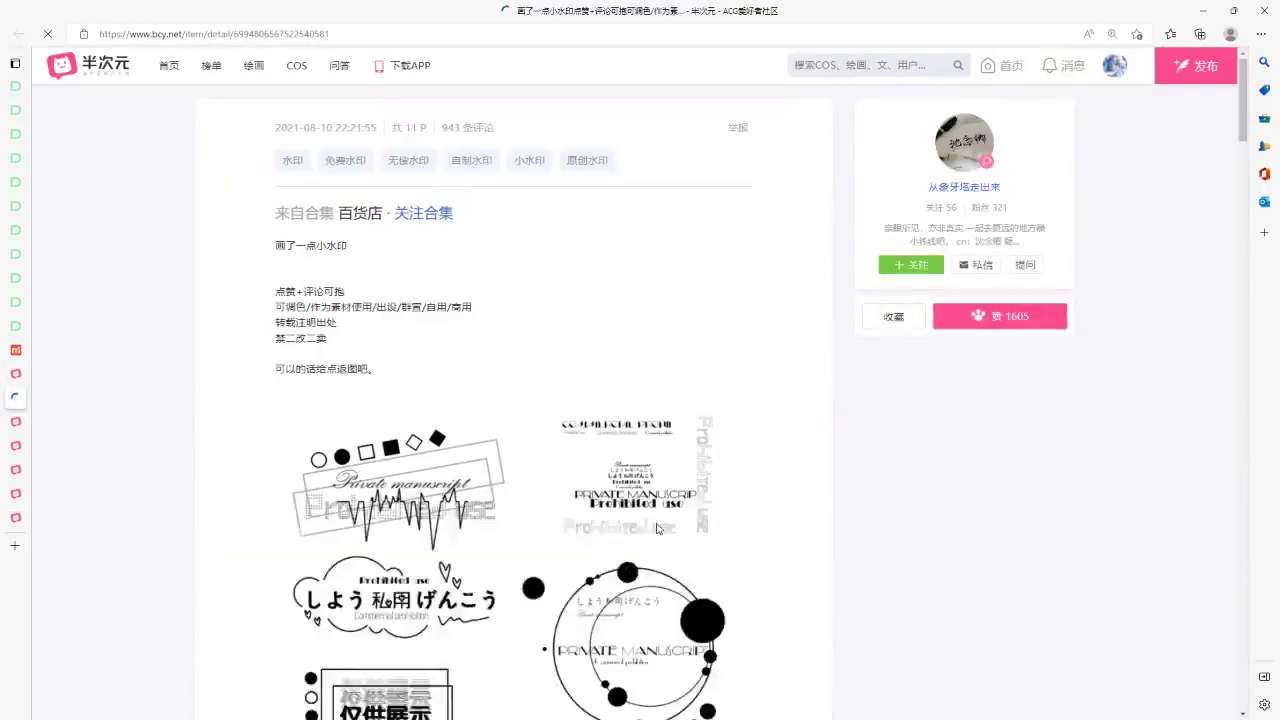
- Look through the post's watermark images for a suitable lettering design
scroll(974, 549, "down", 7)
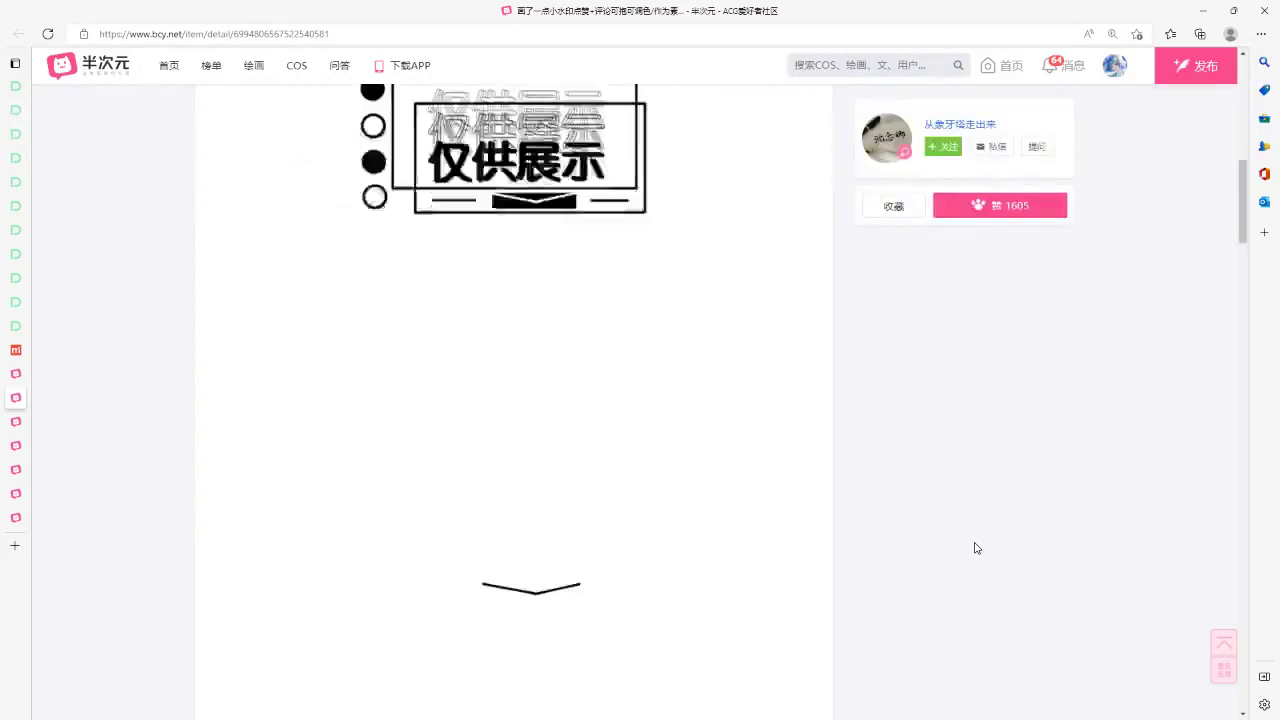
scroll(977, 548, "down", 10)
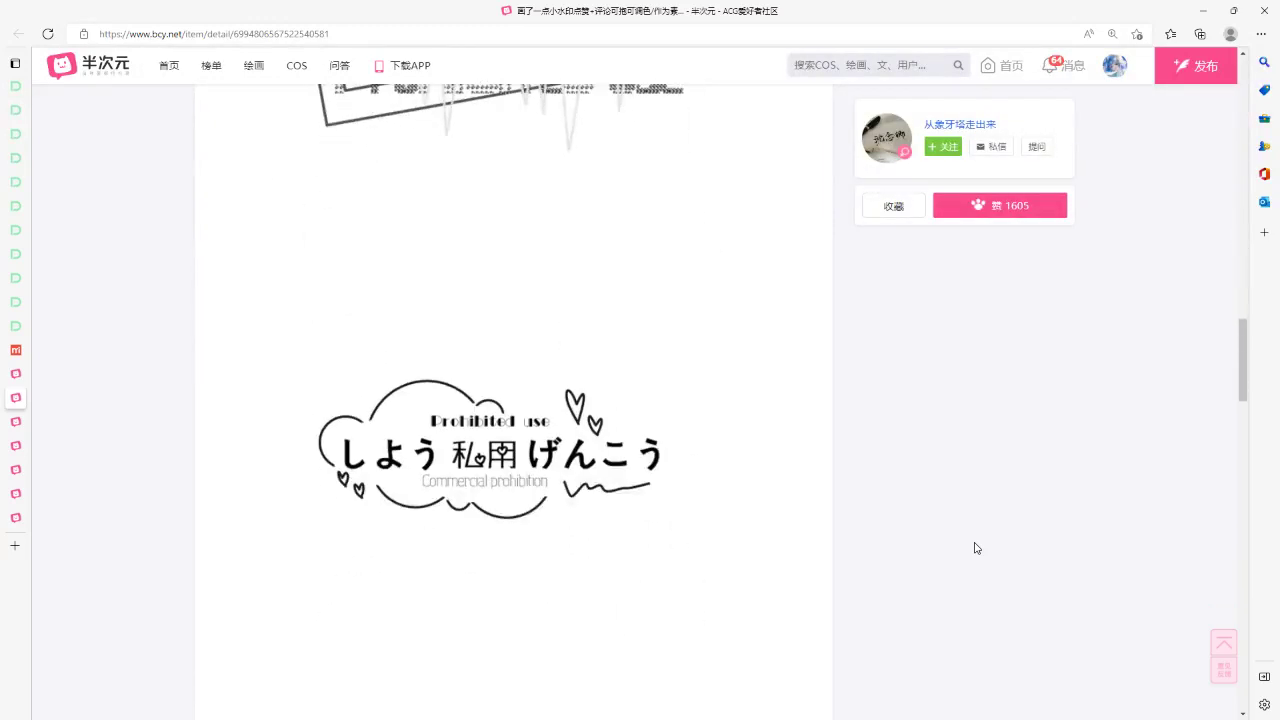
scroll(977, 548, "down", 6)
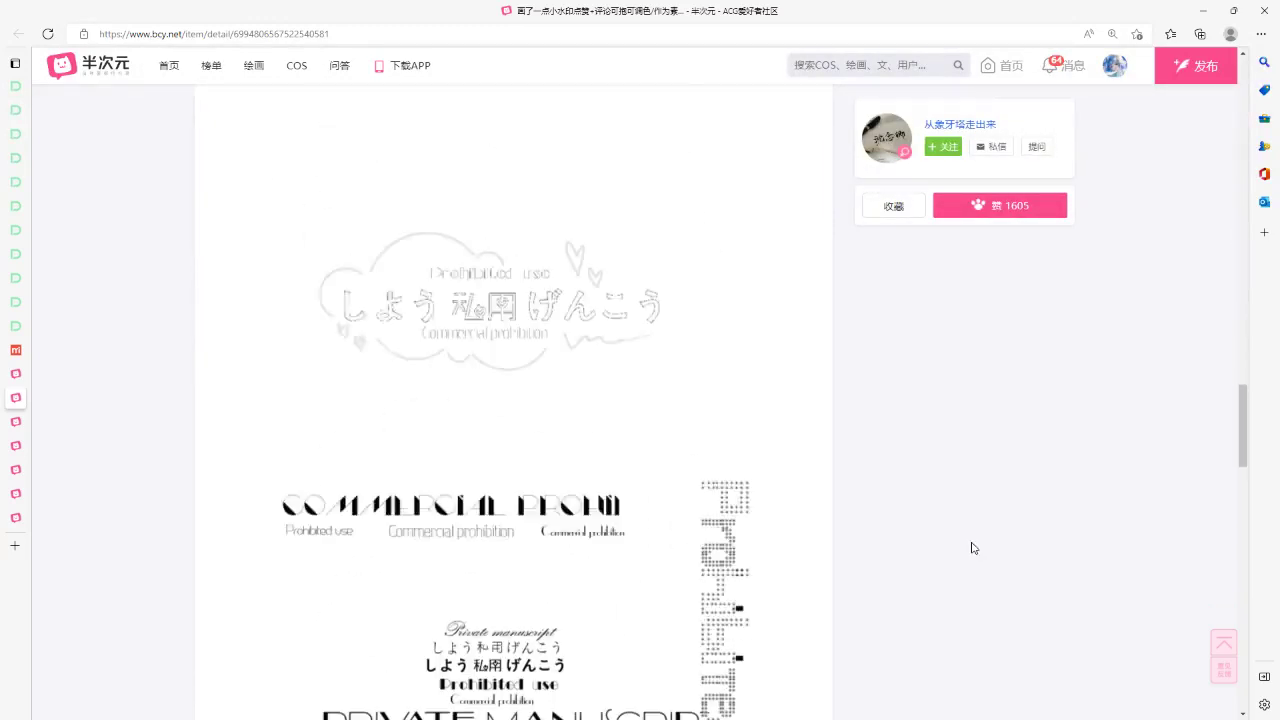
scroll(971, 547, "down", 11)
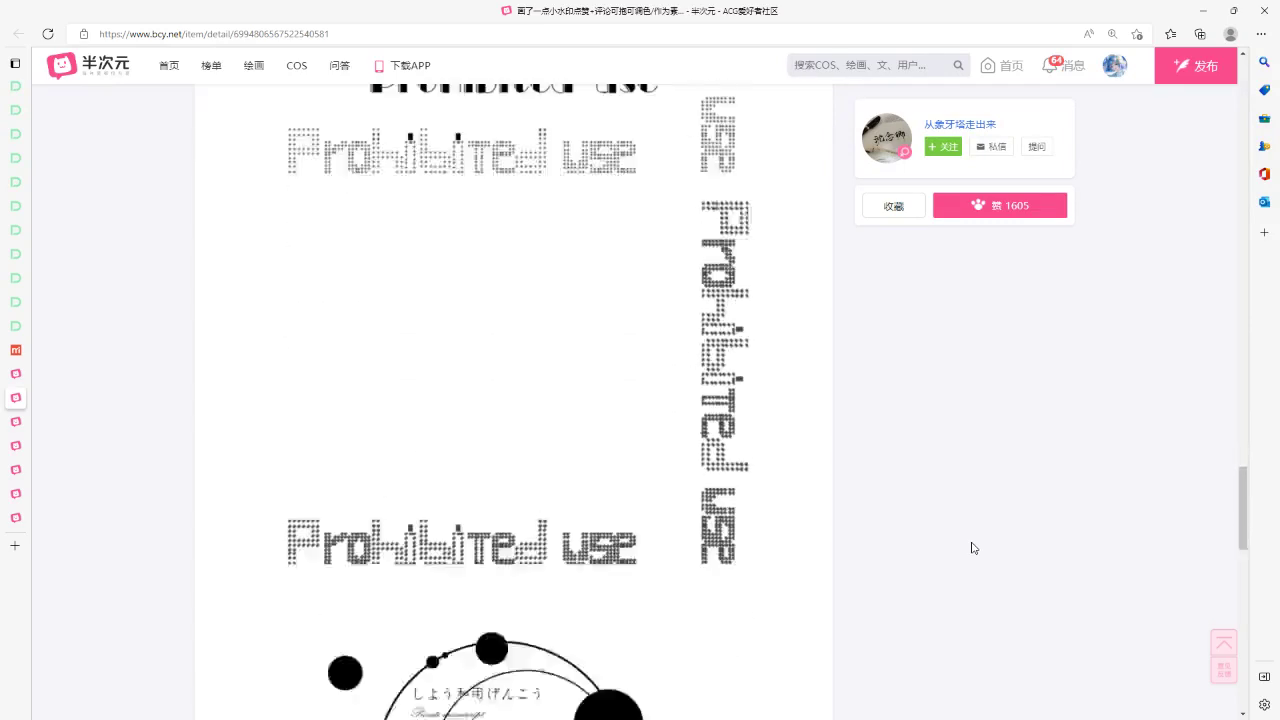
scroll(971, 547, "up", 5)
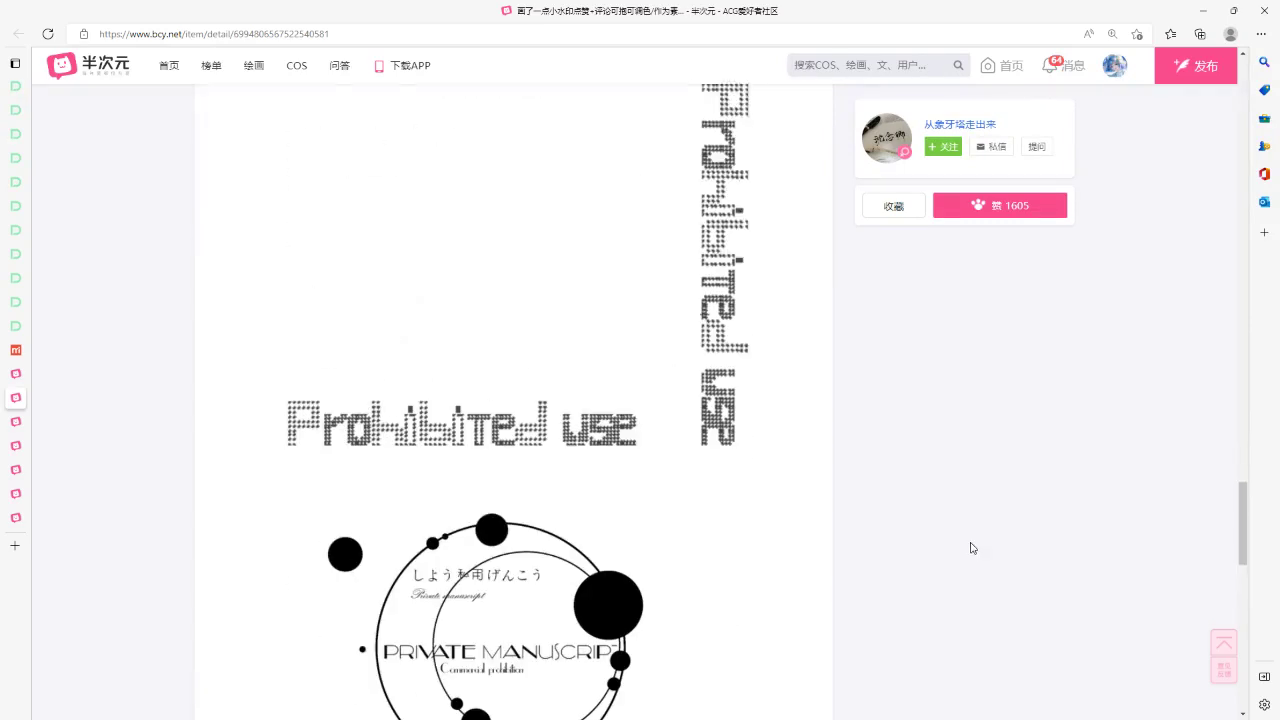
scroll(560, 458, "down", 12)
scroll(572, 456, "up", 10)
scroll(575, 454, "up", 4)
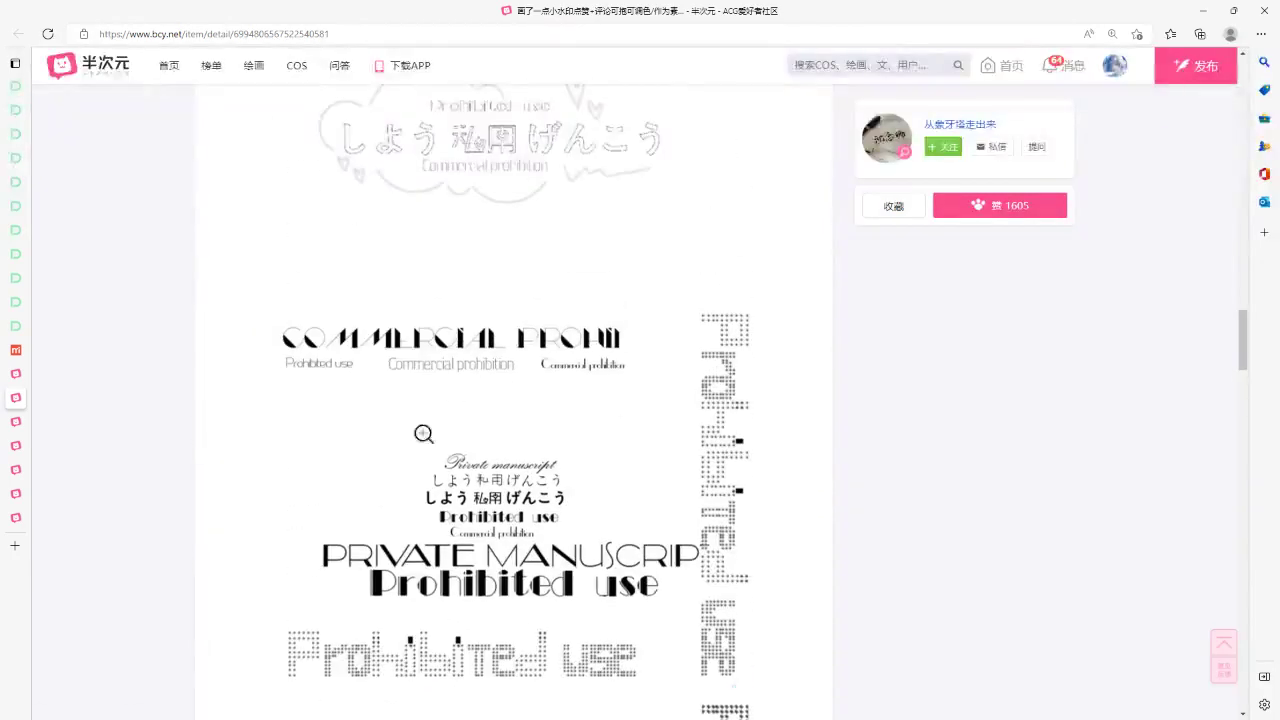
- Save the COMMERCIAL PROHI / PRIVATE MANUSCRIP lettering image to the desktop as a PNG and open it in Photoshop
left_click(653, 396)
right_click(645, 283)
left_click(700, 306)
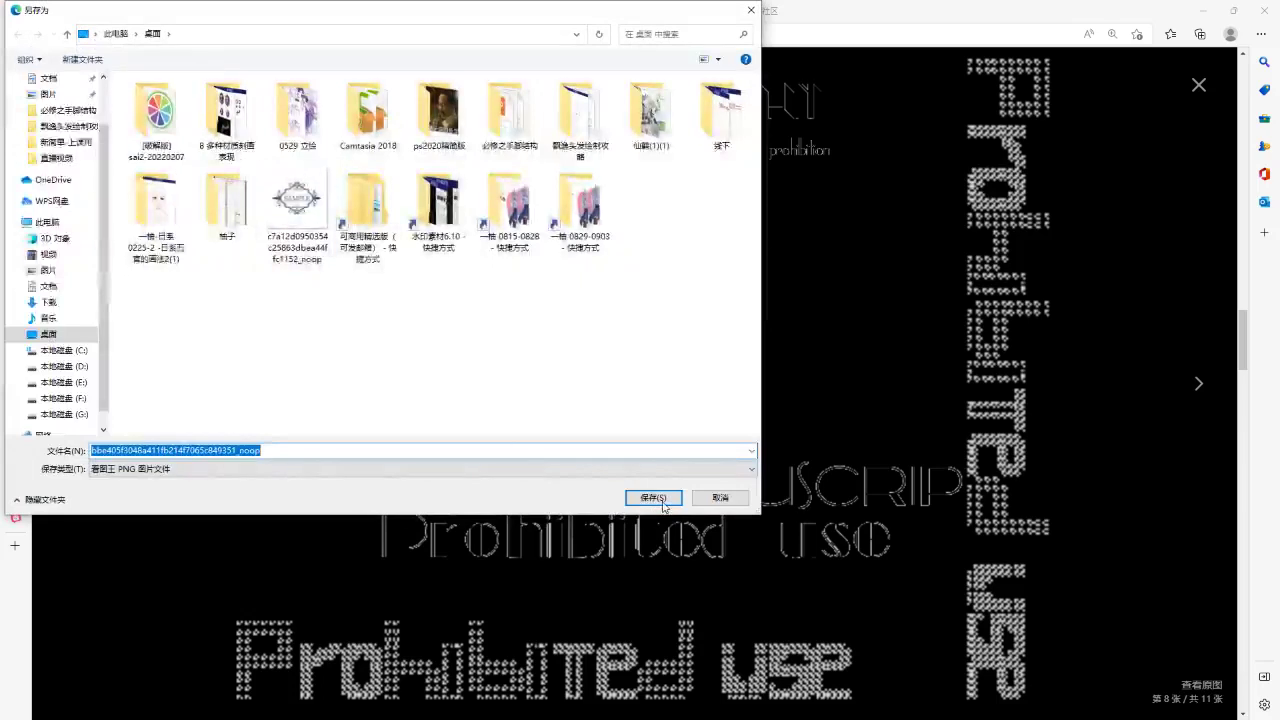
left_click(665, 498)
left_click(1196, 9)
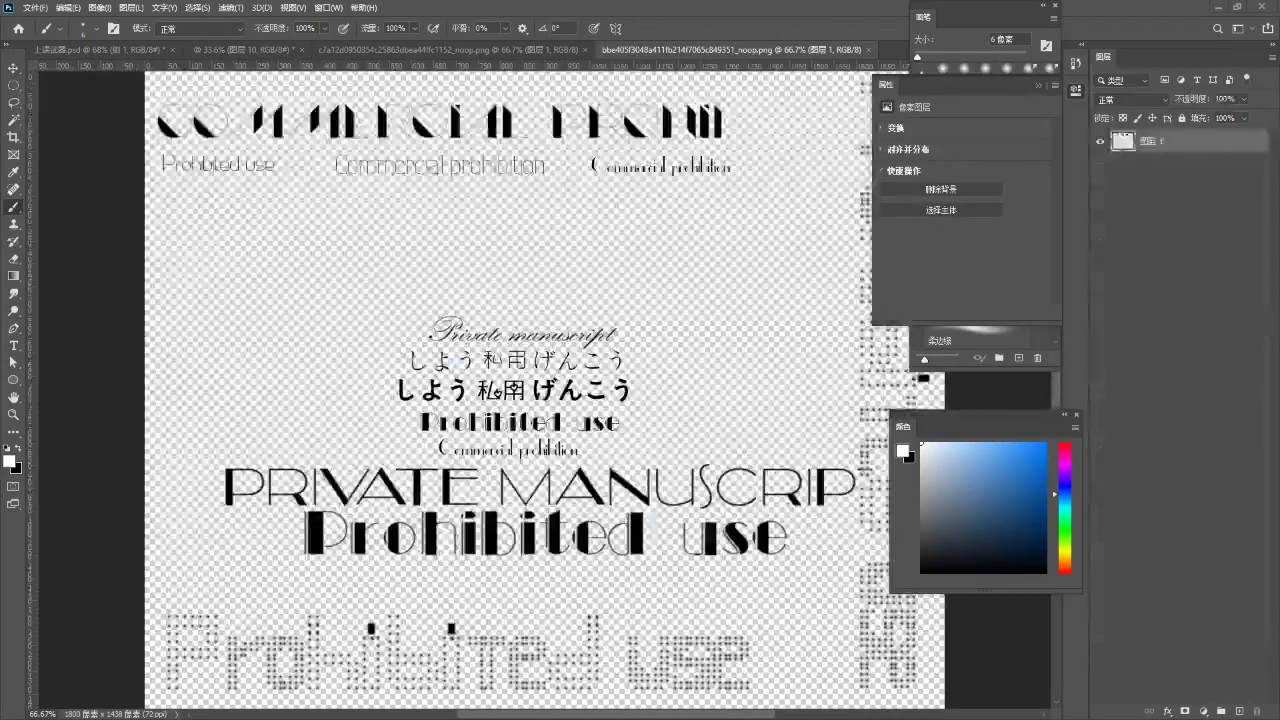
- Copy the COMMERCIAL PROHI heading and its caption line to a new layer with a rectangular selection and transfer it into the staff document
scroll(604, 552, "down", 2)
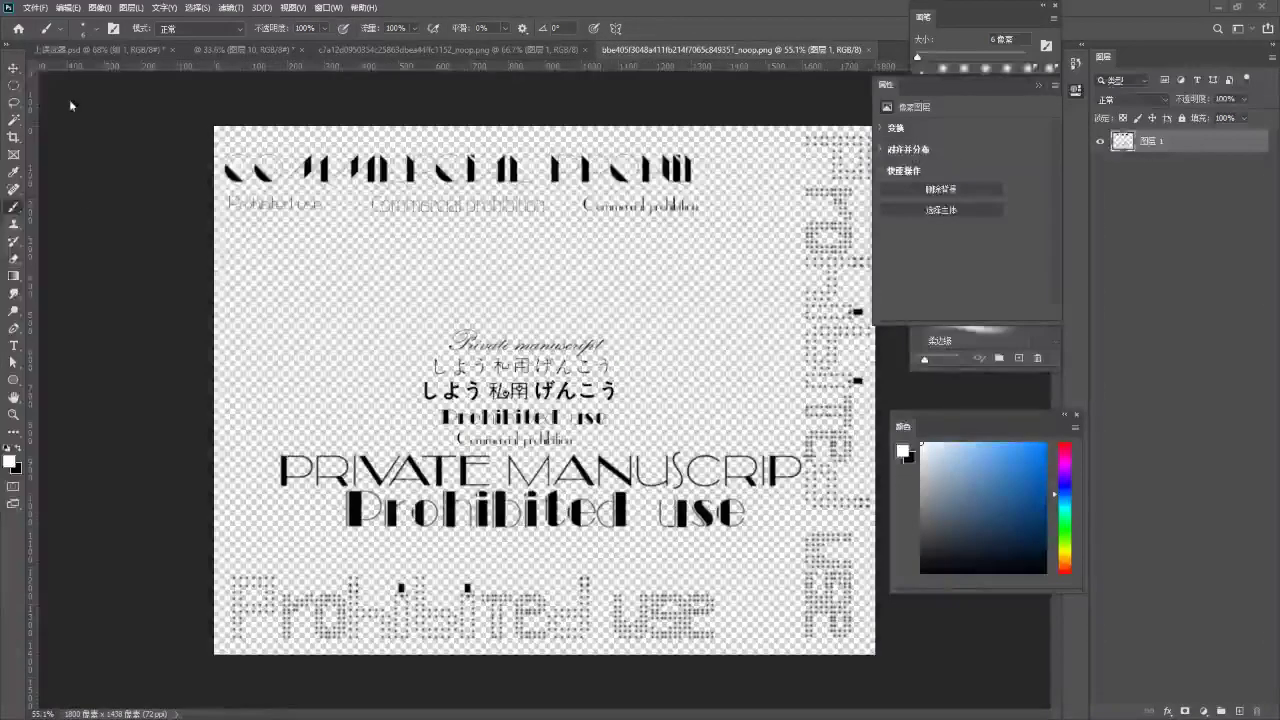
left_click(1101, 141)
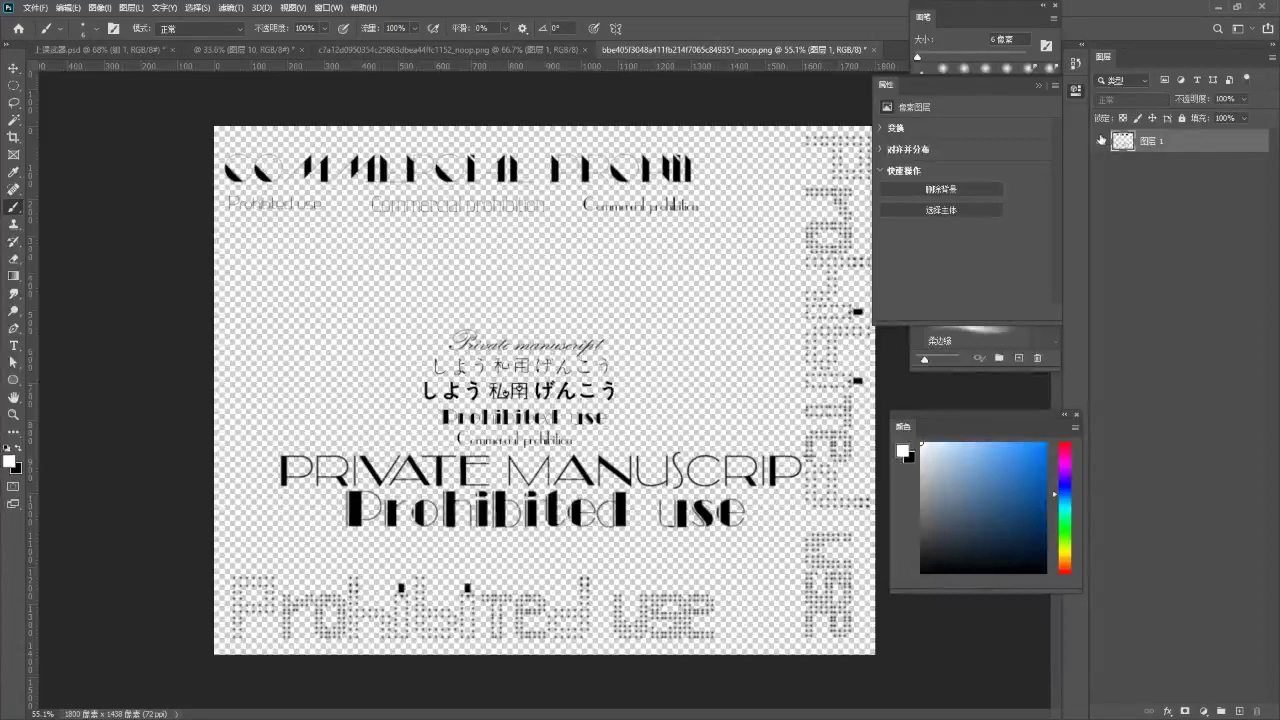
left_click(14, 85)
left_click(45, 88)
left_click_drag(212, 122, 752, 252)
key("ctrl+j")
key("v")
left_click_drag(1185, 142, 390, 170)
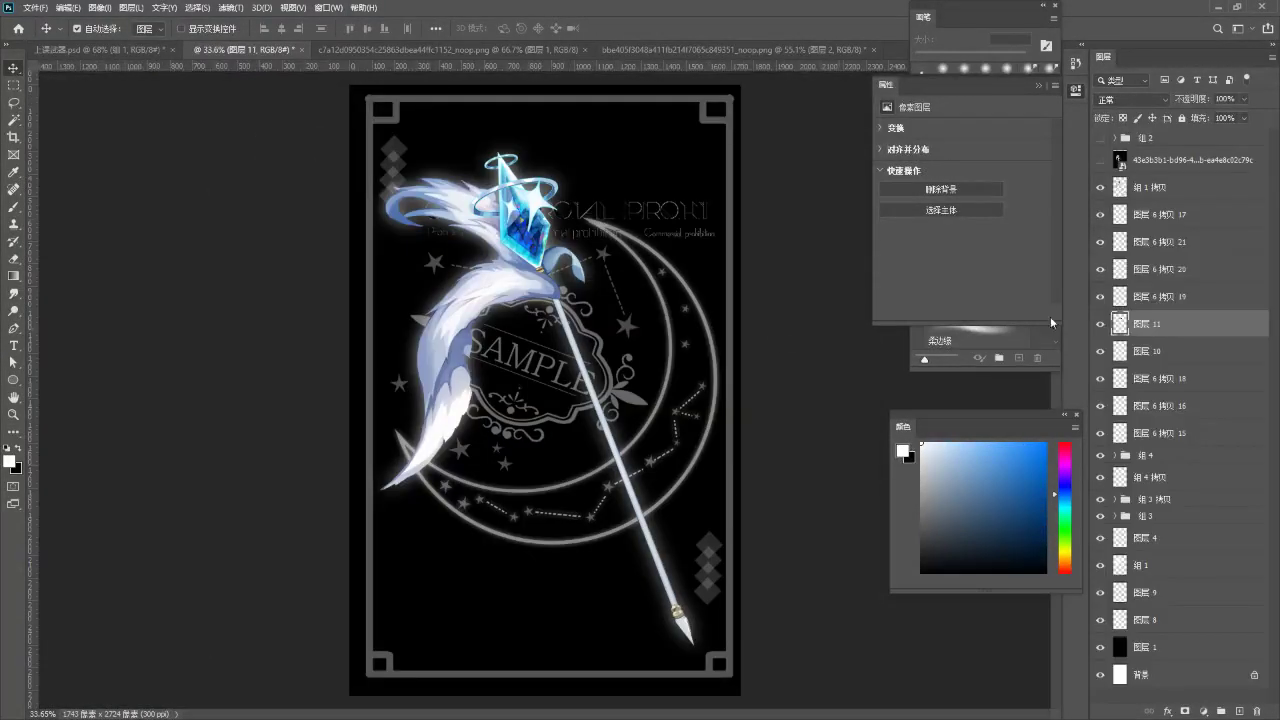
- Bring the COMMERCIAL PROHI lettering layer above the other watermark pieces and turn it white by raising its lightness to the maximum
left_click_drag(1165, 324, 1183, 172)
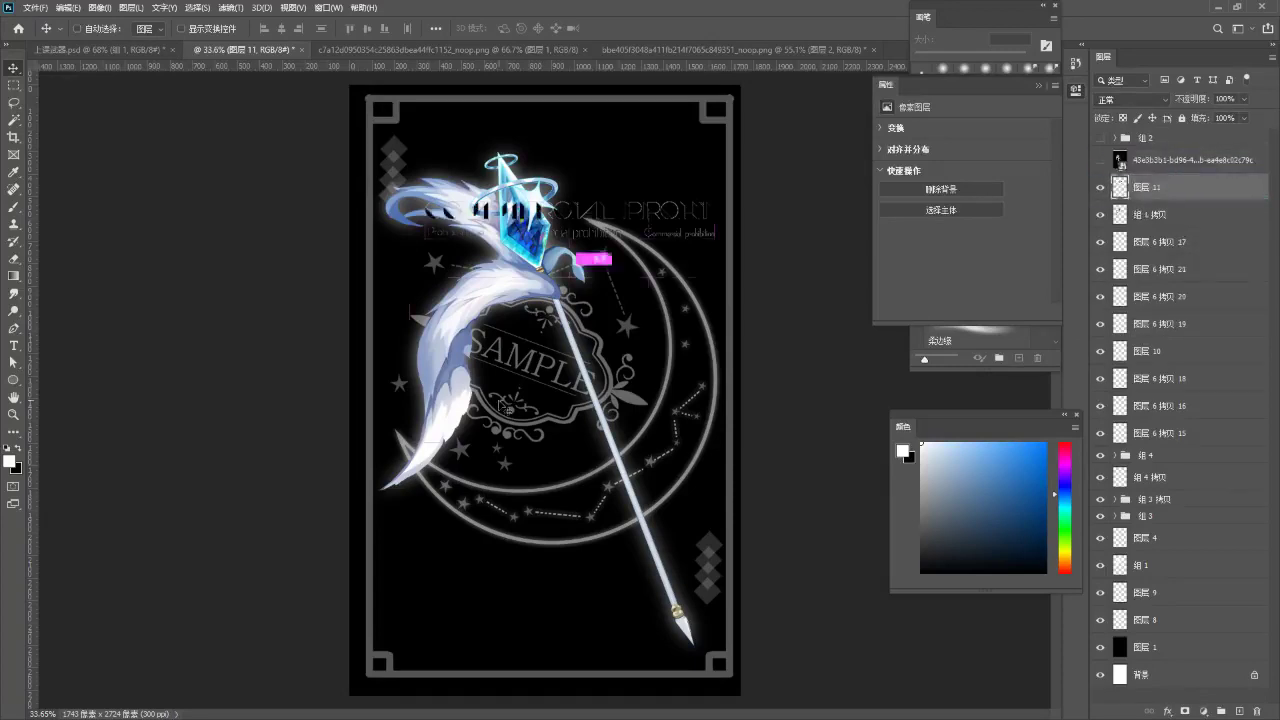
left_click_drag(515, 400, 517, 402)
key("ctrl+u")
left_click_drag(767, 222, 880, 218)
left_click(945, 90)
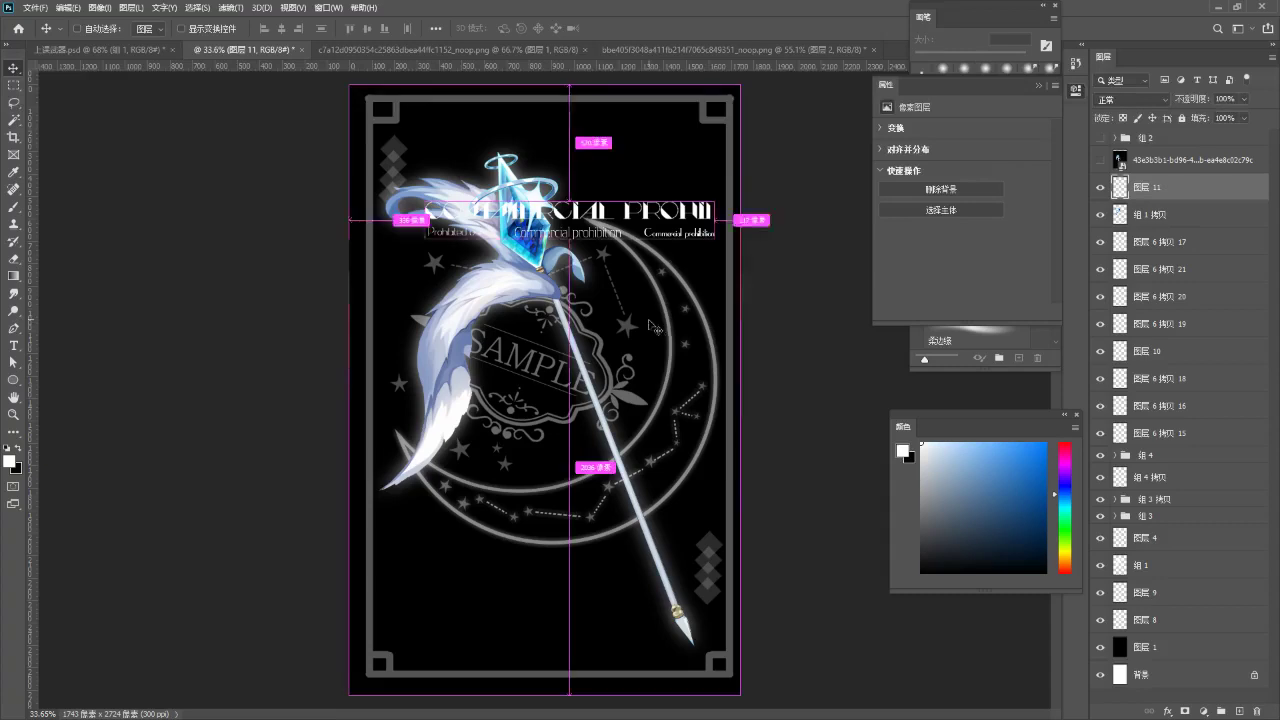
- Move the COMMERCIAL PROHI lettering to the top edge of the frame, nudge it sideways to centre it and lower its opacity
key("ctrl+t")
left_click_drag(655, 222, 647, 128)
key("Return")
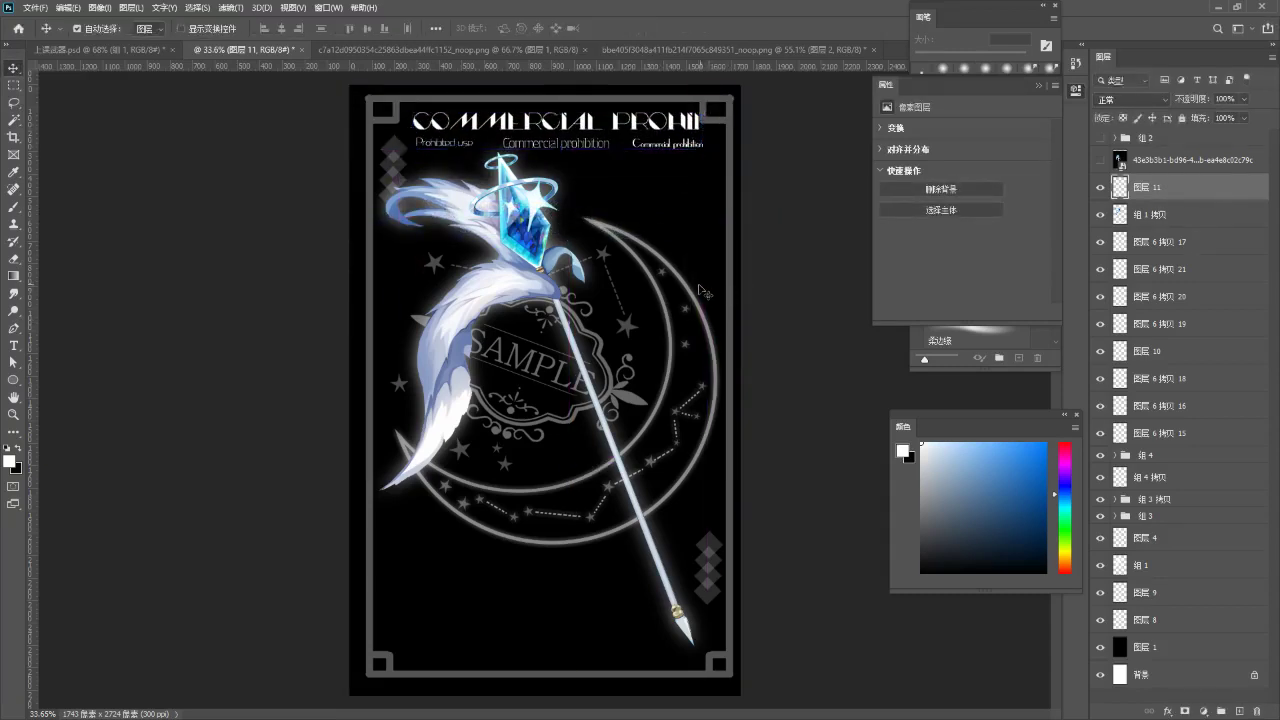
key("shift+Left")
key("shift+Left")
key("ctrl+Left")
key("ctrl+Left")
key("ctrl+Left")
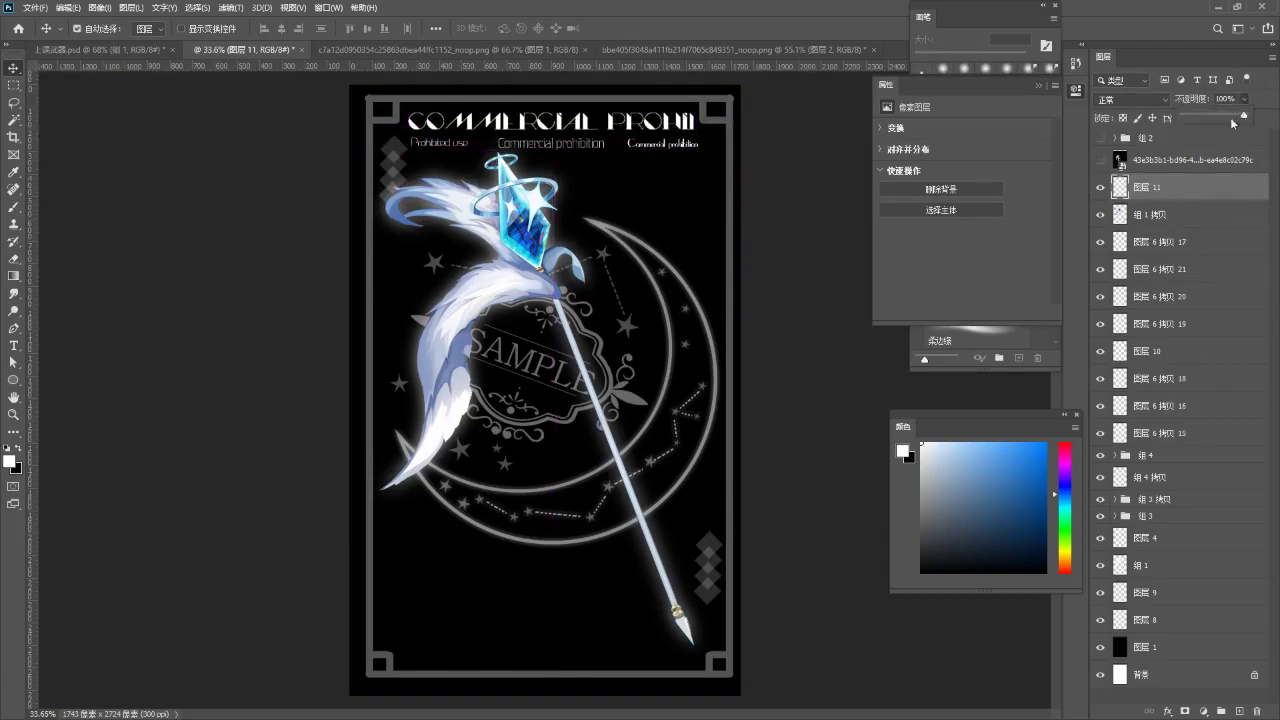
left_click_drag(1231, 116, 1213, 118)
- In the lettering image, copy the PRIVATE MANUSCRIP and Prohibited use lines from 图层 1 to a new layer with a rectangular selection
key("alt+Tab")
left_click(823, 48)
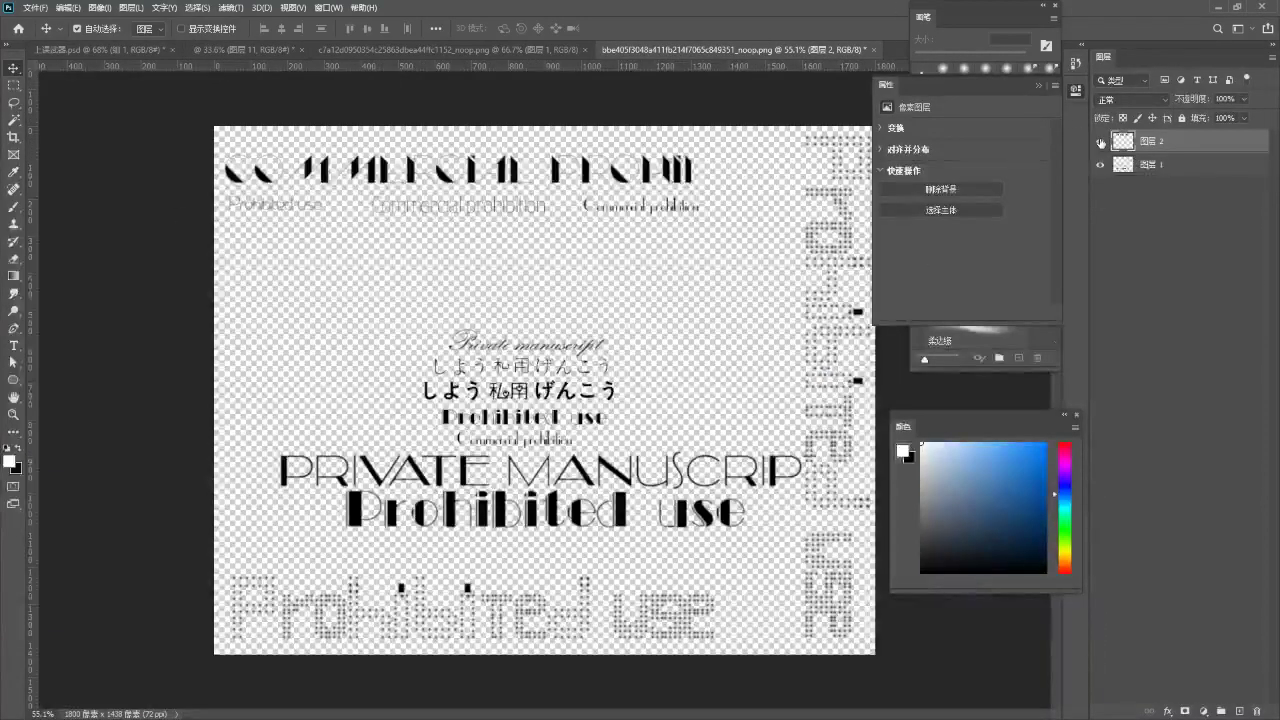
left_click(1100, 164)
left_click(1100, 164)
key("m")
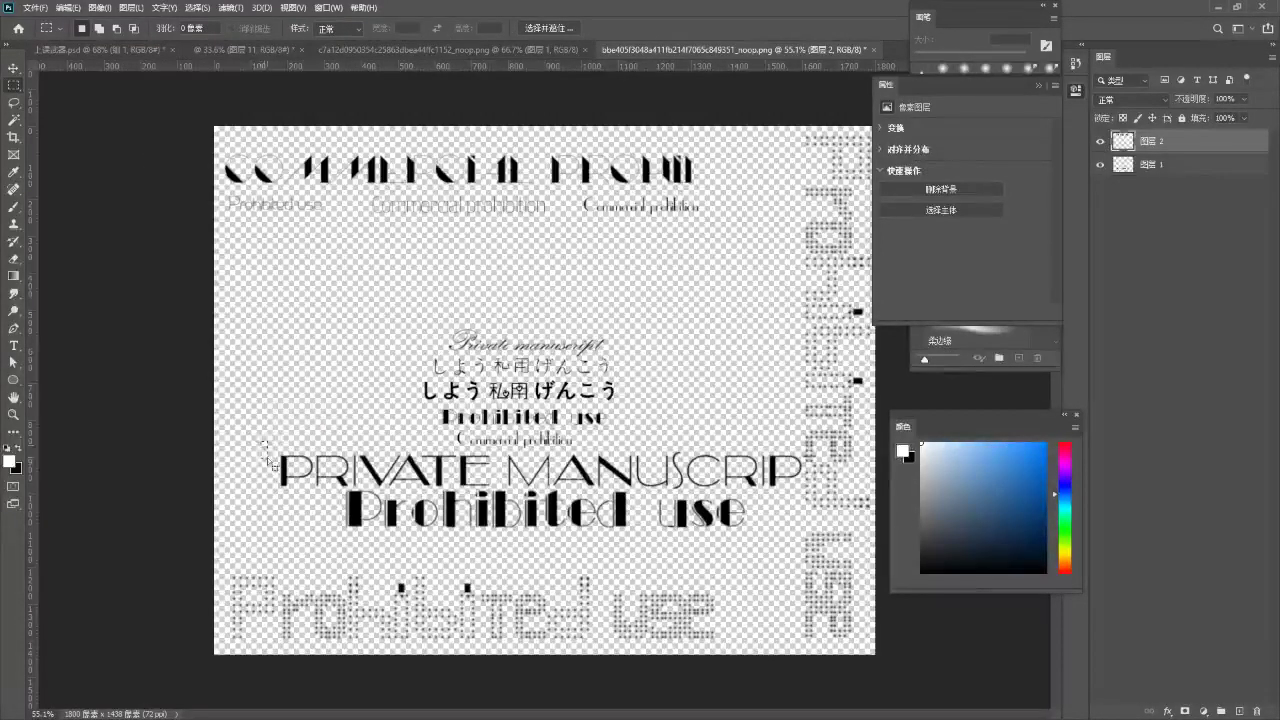
left_click_drag(271, 451, 803, 543)
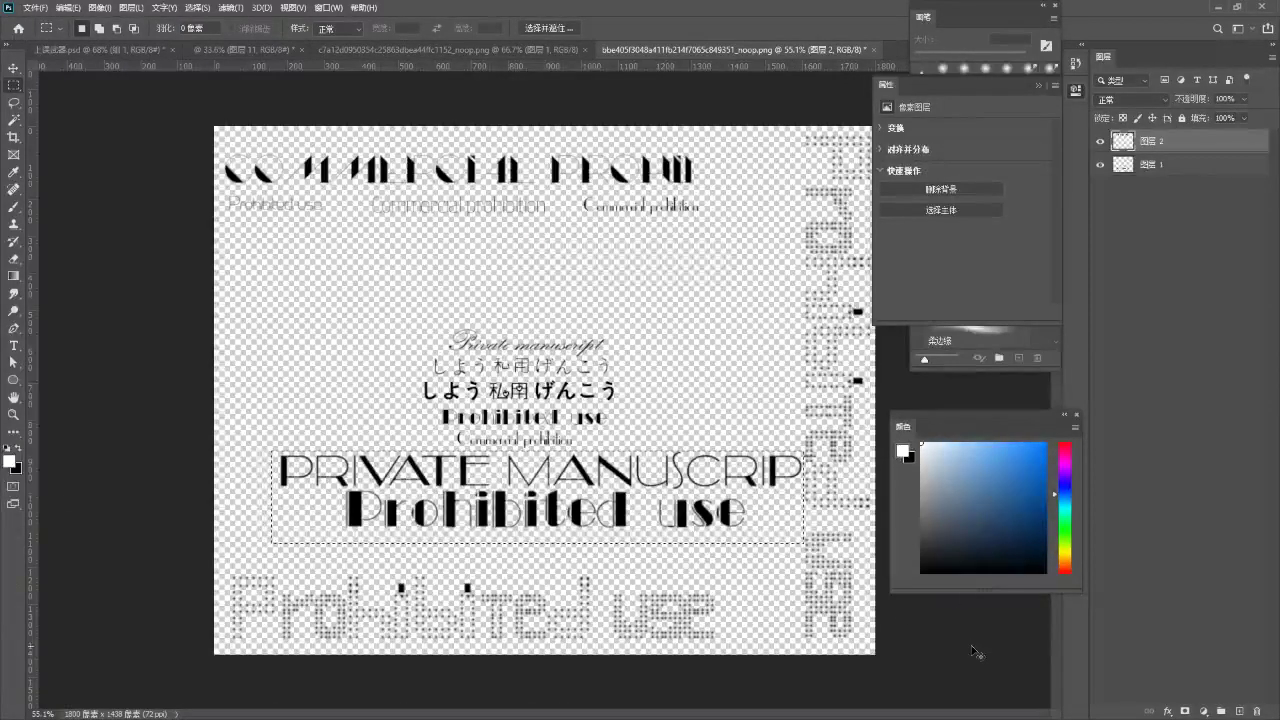
key("ctrl+j")
left_click(620, 271)
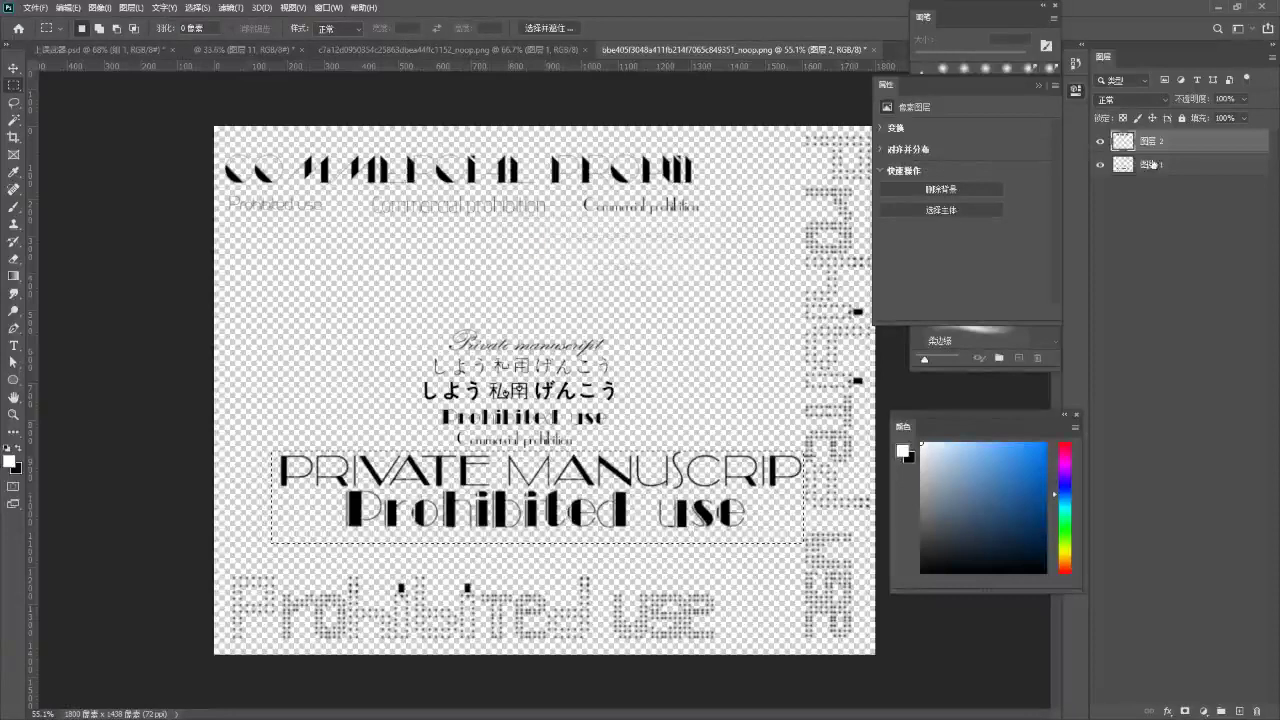
left_click(1152, 166)
key("ctrl+j")
key("v")
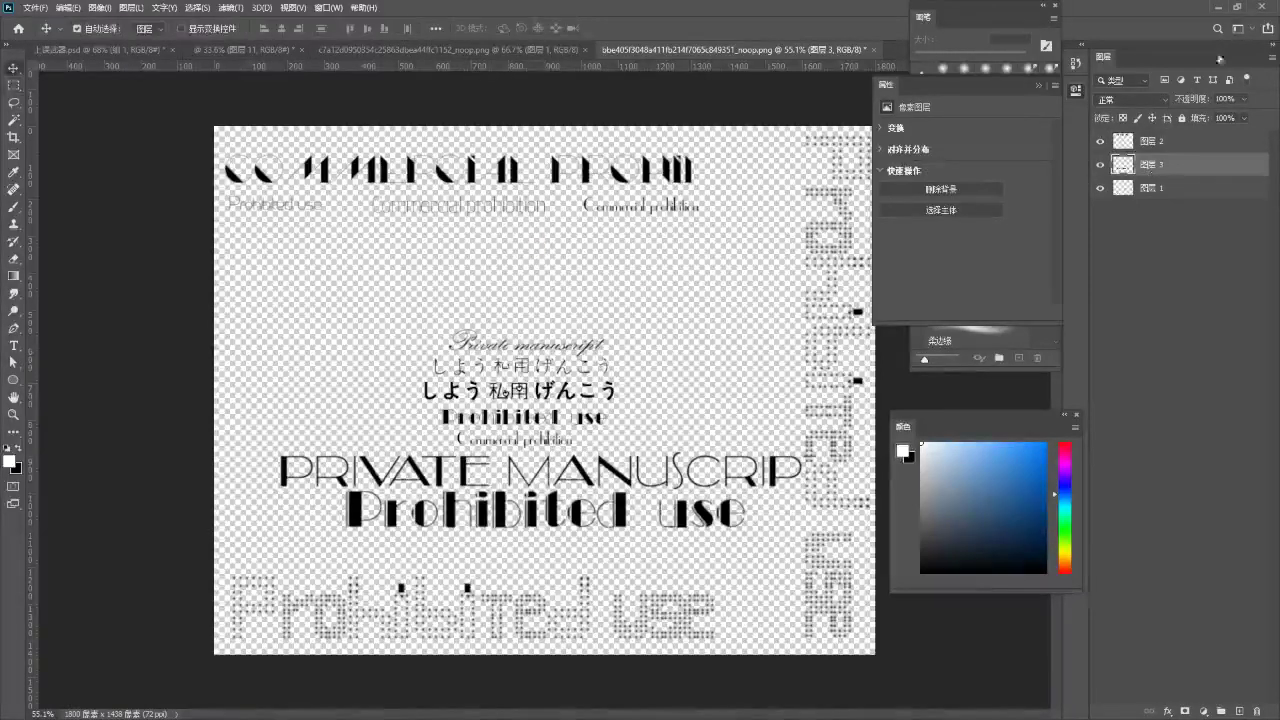
- Transfer the PRIVATE MANUSCRIP lettering into the staff document and position it just above the frame's bottom edge
left_click_drag(1190, 173, 622, 631)
key("ctrl+t")
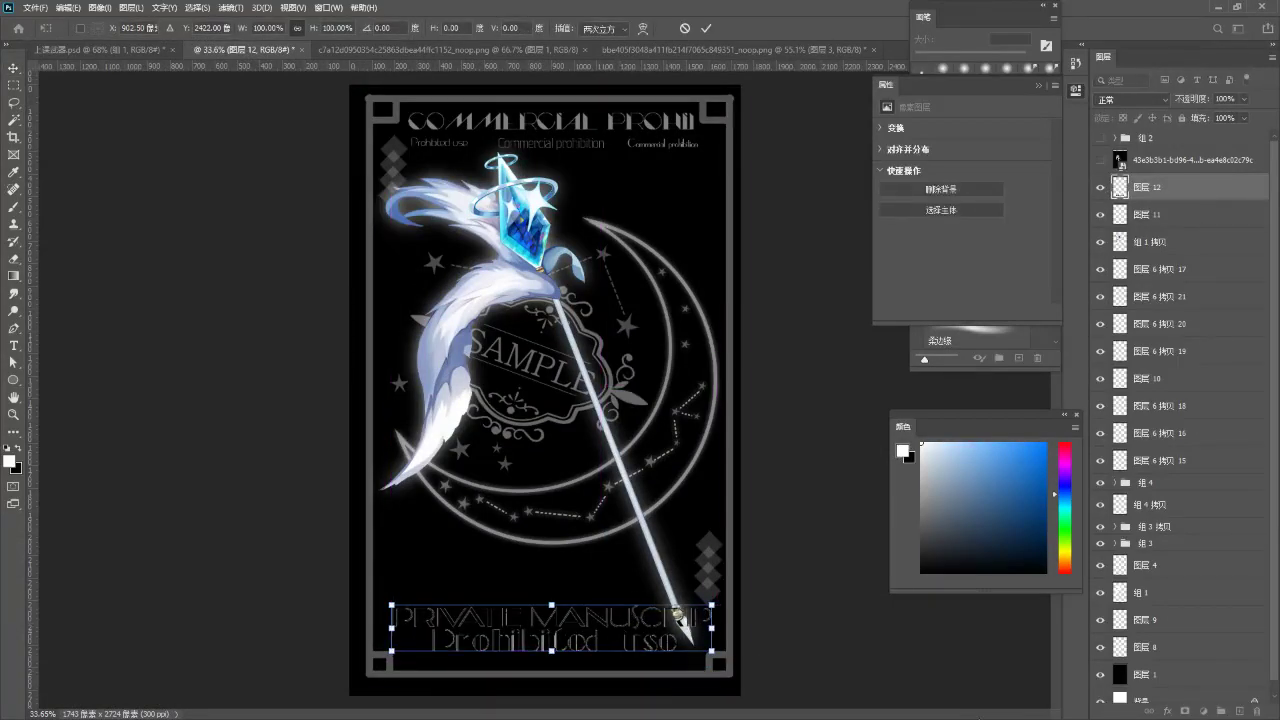
key("Return")
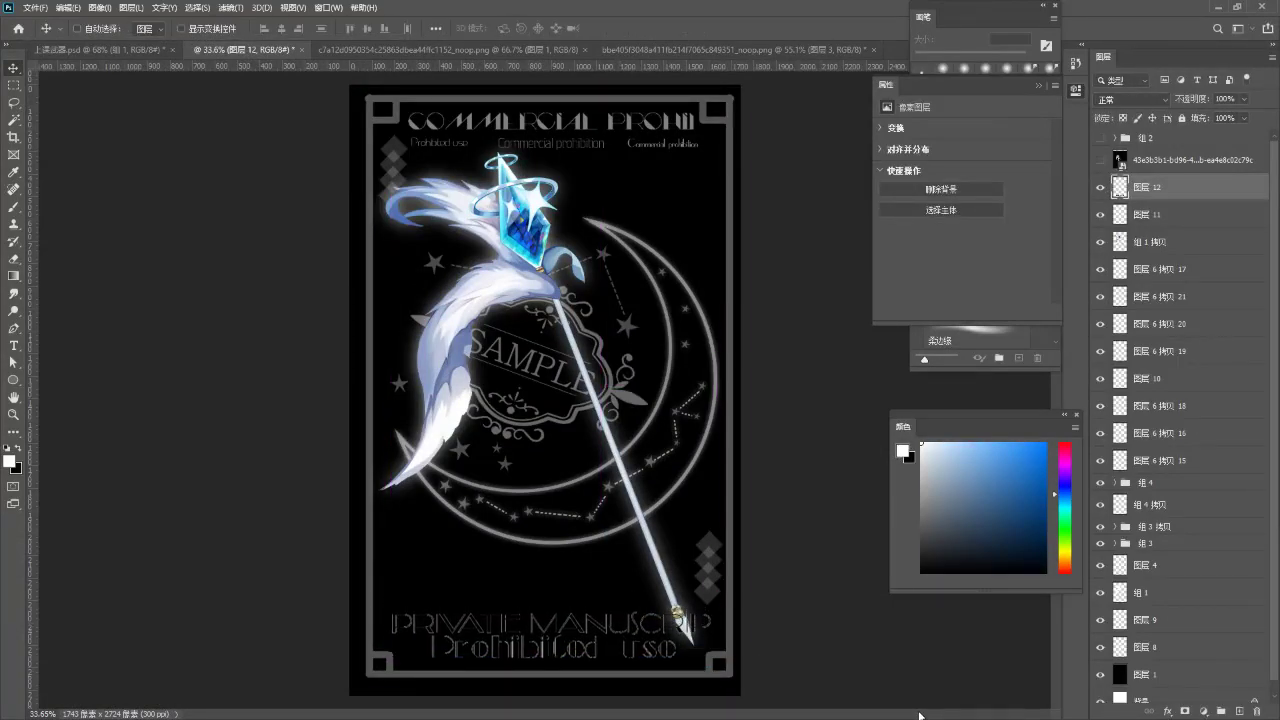
key("ctrl+y")
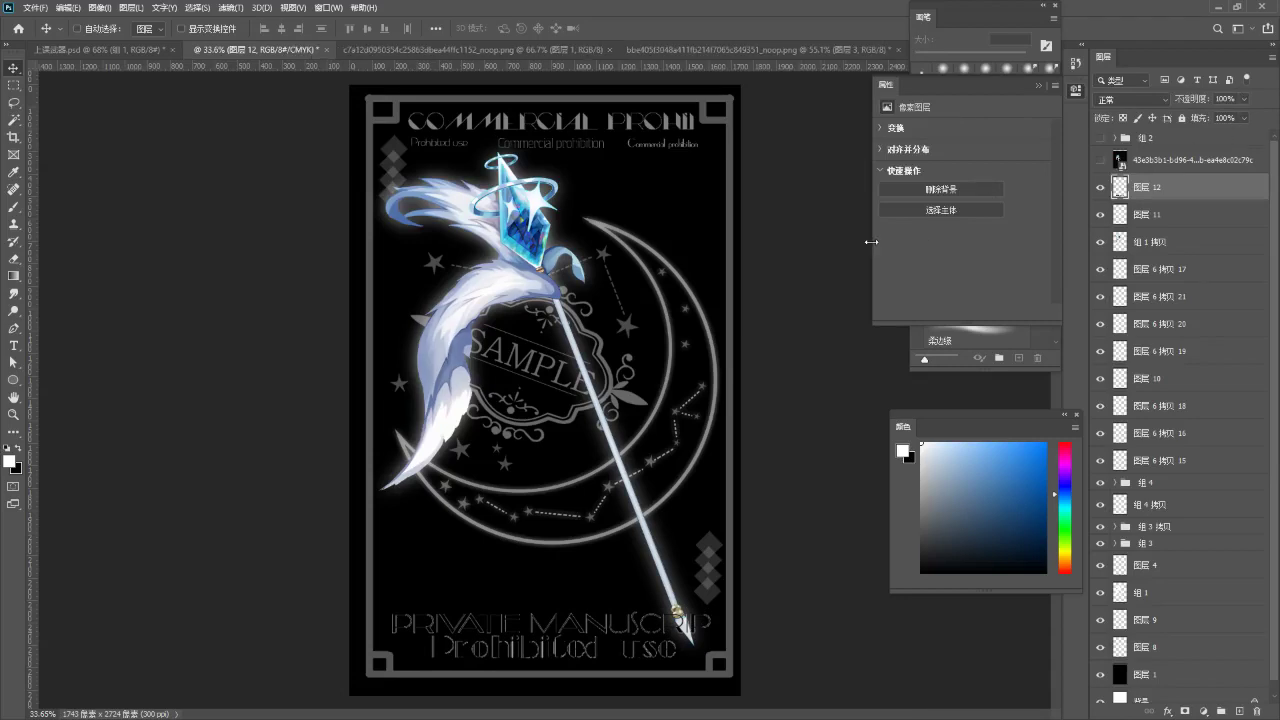
- Turn the PRIVATE MANUSCRIP lettering white with a lightness of +100 and set its layer opacity to 30%
key("ctrl+u")
left_click_drag(767, 221, 883, 214)
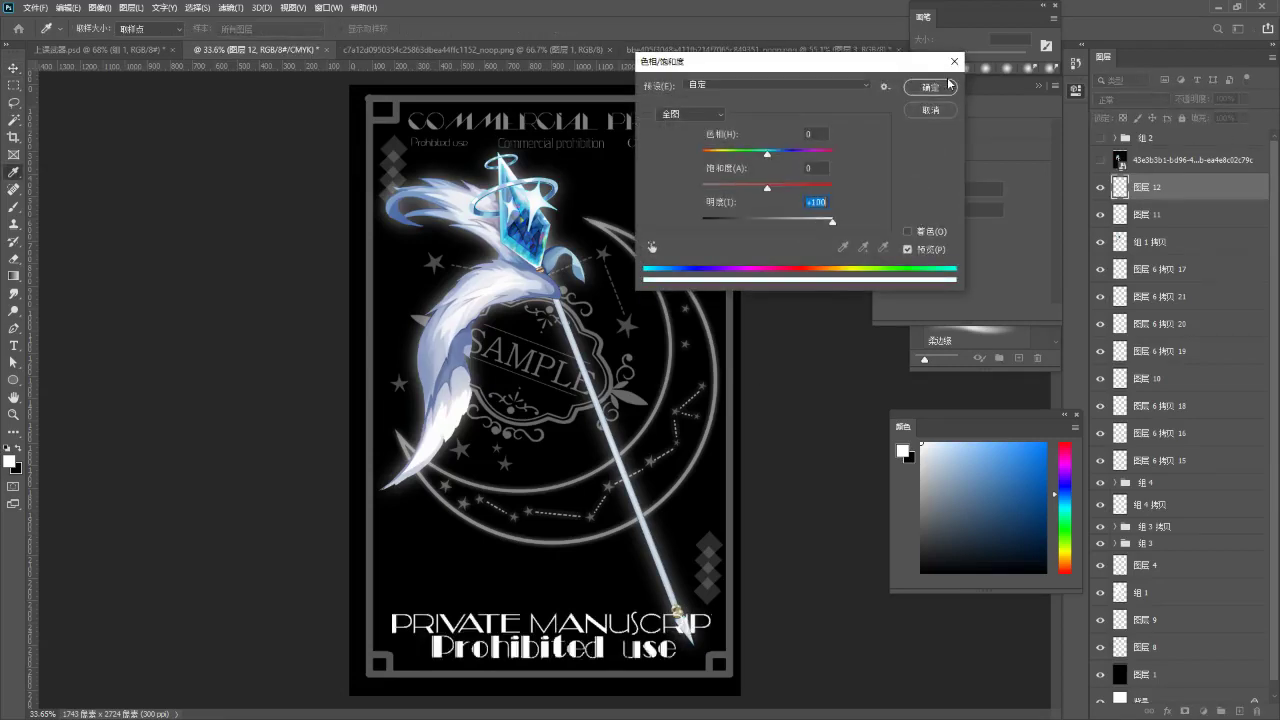
left_click(1244, 100)
left_click_drag(1245, 116, 1201, 119)
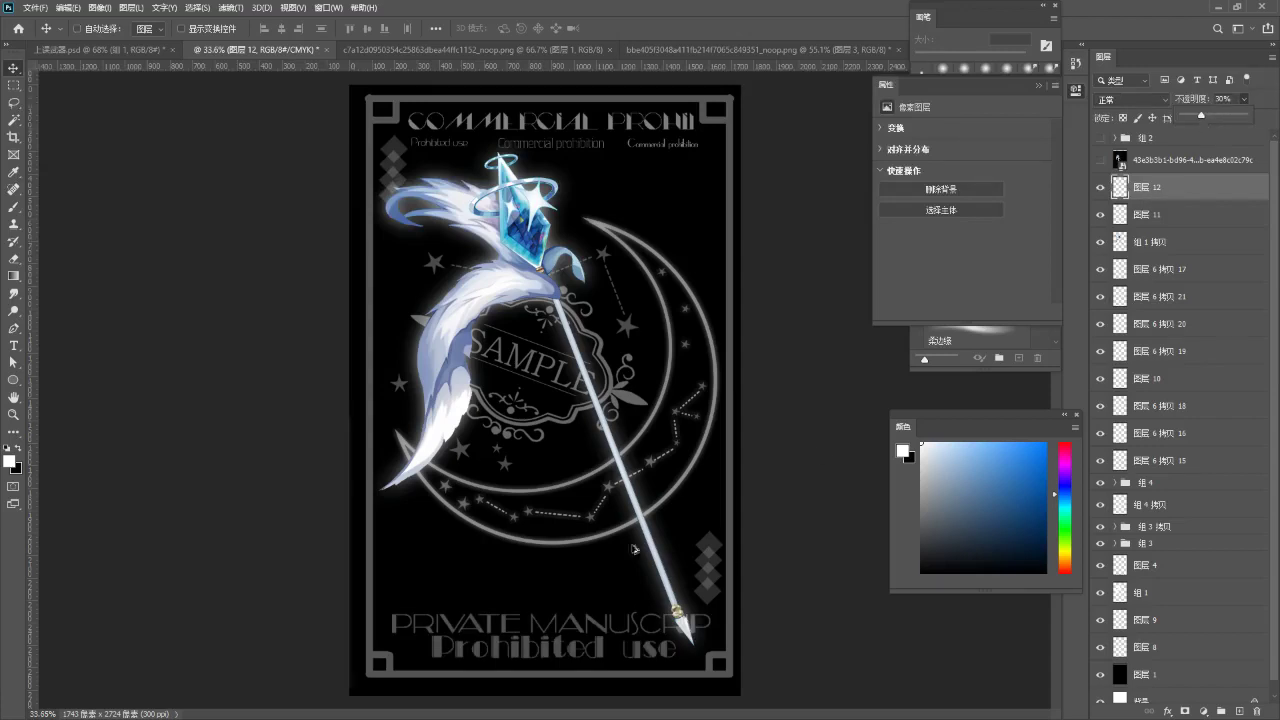
- Move the upper three diamonds of the column near the staff's tip upward, away from the bottom diamond
scroll(598, 532, "down", 2)
left_click(725, 591)
left_click(729, 597)
key("ctrl+plus")
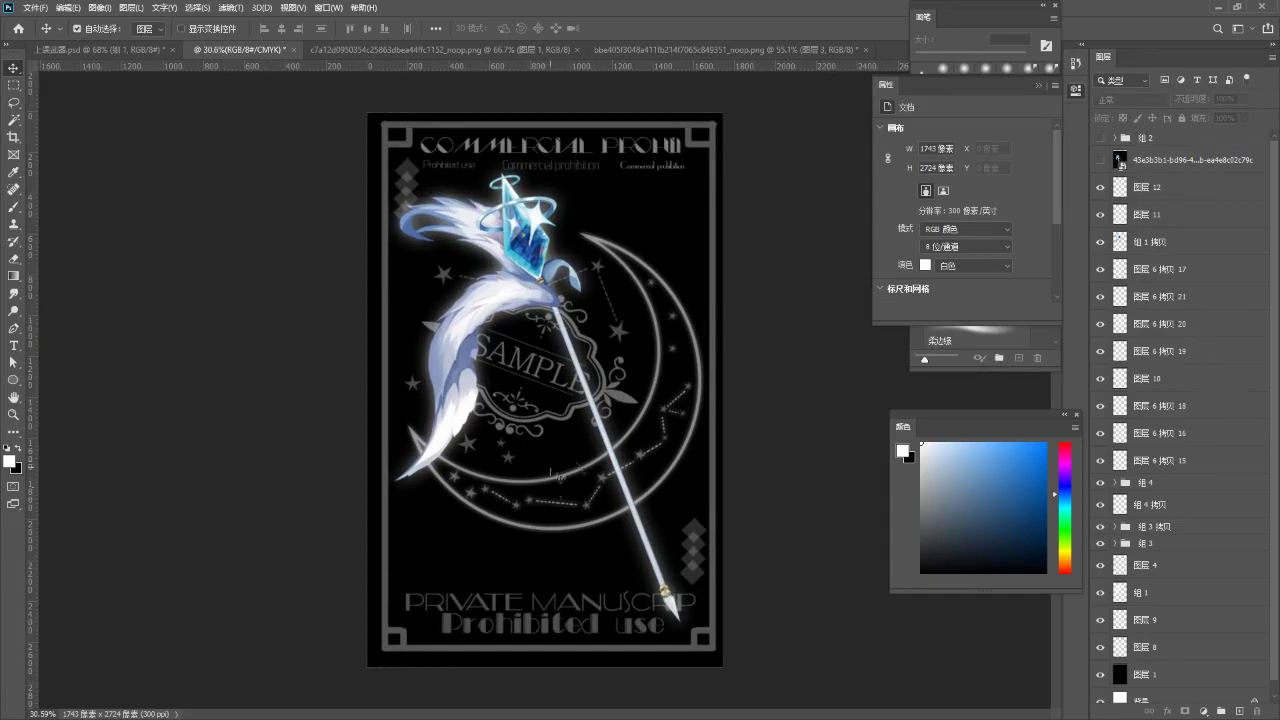
scroll(698, 548, "up", 8)
left_click(689, 497, "ctrl")
key("Up")
key("Up")
key("Up")
scroll(1178, 556, "down", 2)
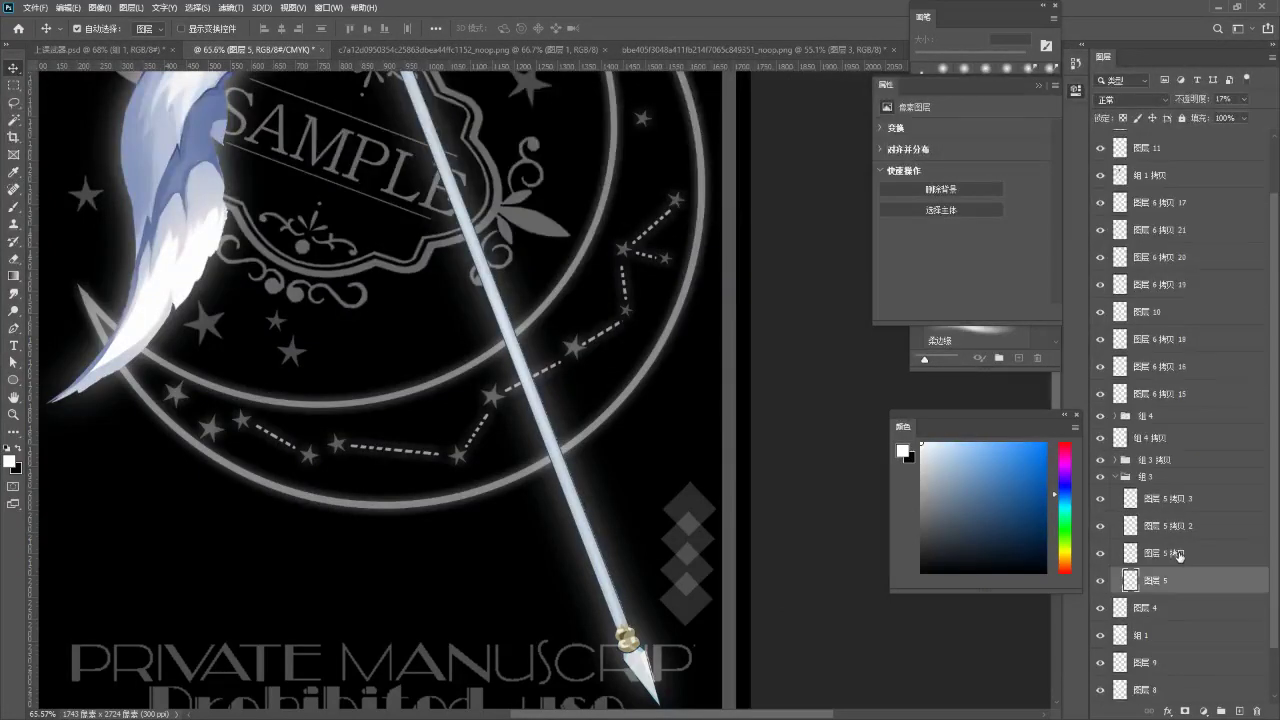
left_click(1177, 556)
left_click(1170, 579, "shift")
left_click(1171, 526, "shift")
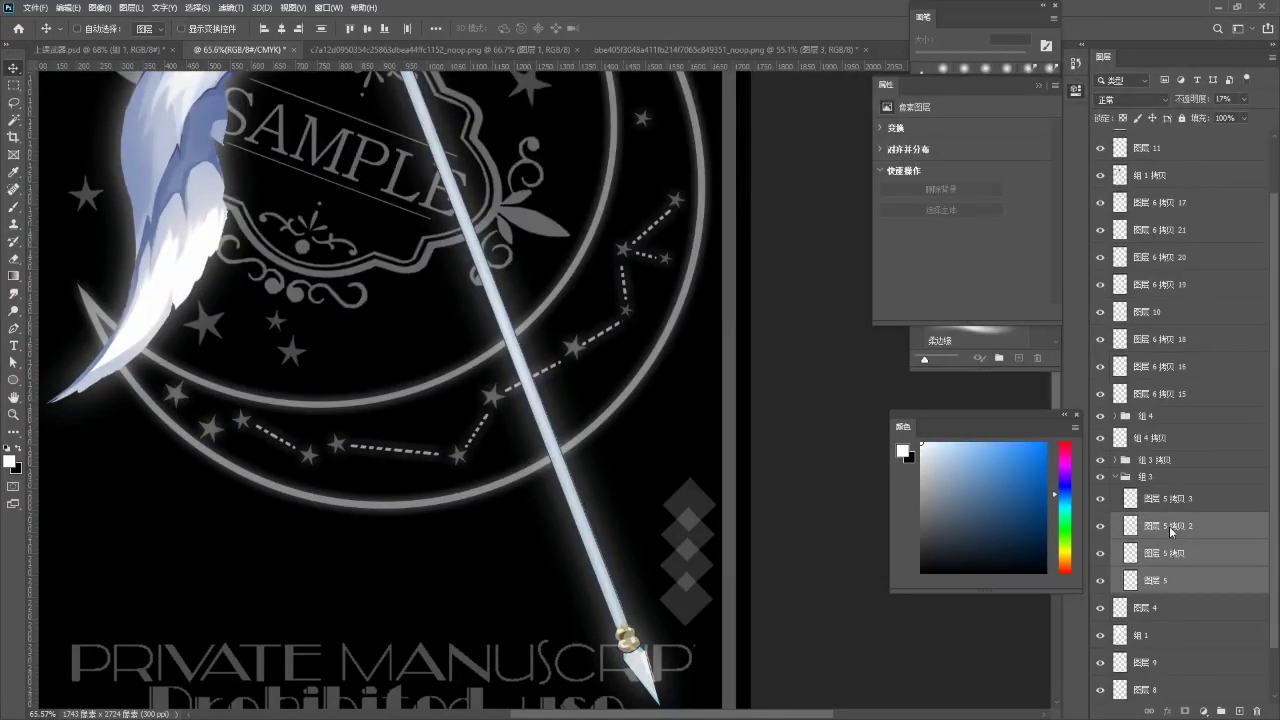
key("shift+Down")
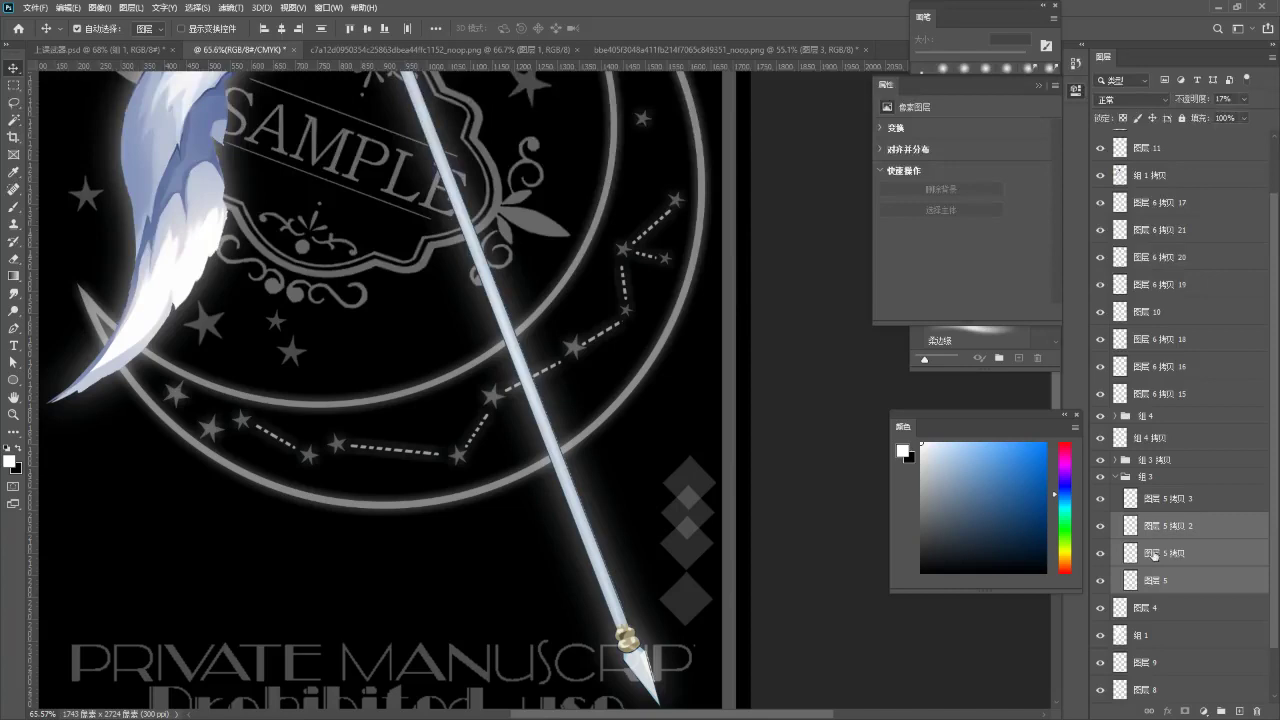
left_click(1172, 534, "ctrl")
left_click(1174, 533, "ctrl")
left_click(1175, 533)
left_click(1174, 553, "ctrl")
key("shift+Up")
key("ctrl+z")
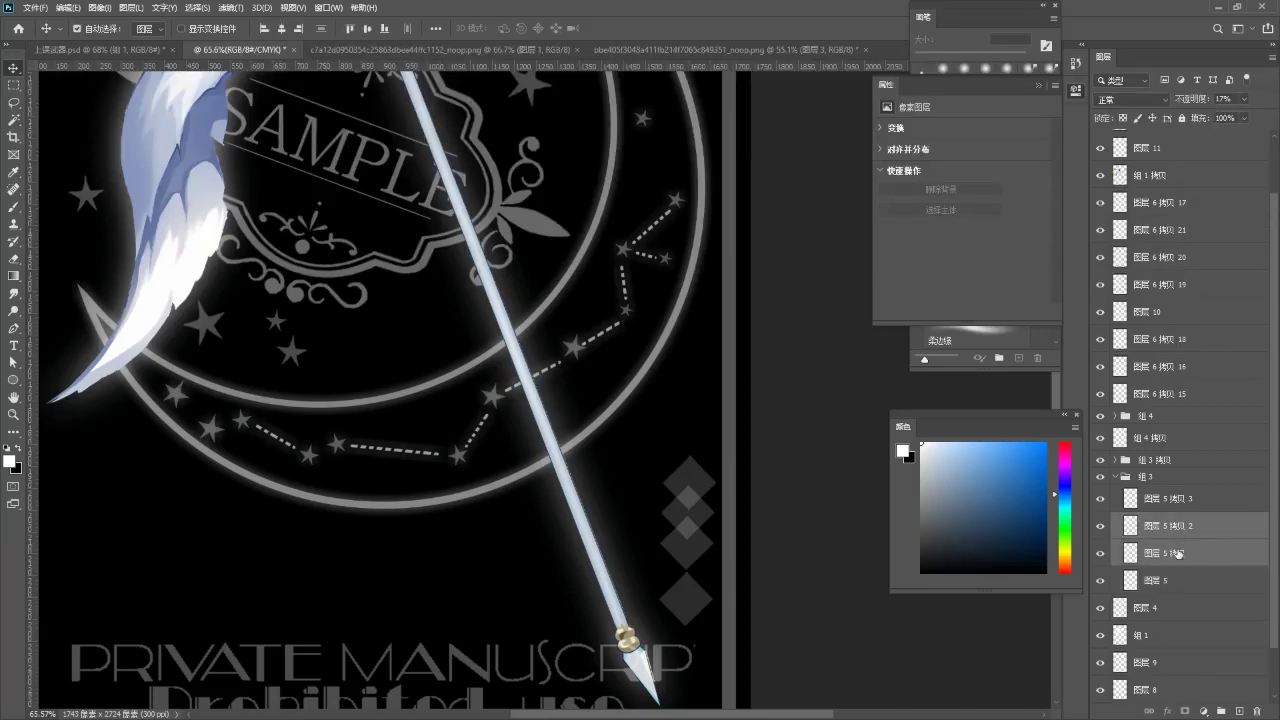
- Raise the top two diamonds of the column near the staff's tip clear of the third one
left_click(1178, 553)
left_click(1180, 580, "shift")
key("Up")
key("Up")
key("shift+Down")
key("shift+Up")
- Raise only the top diamond near the staff's tip until the four diamonds are evenly spaced without overlapping
left_click(1186, 581)
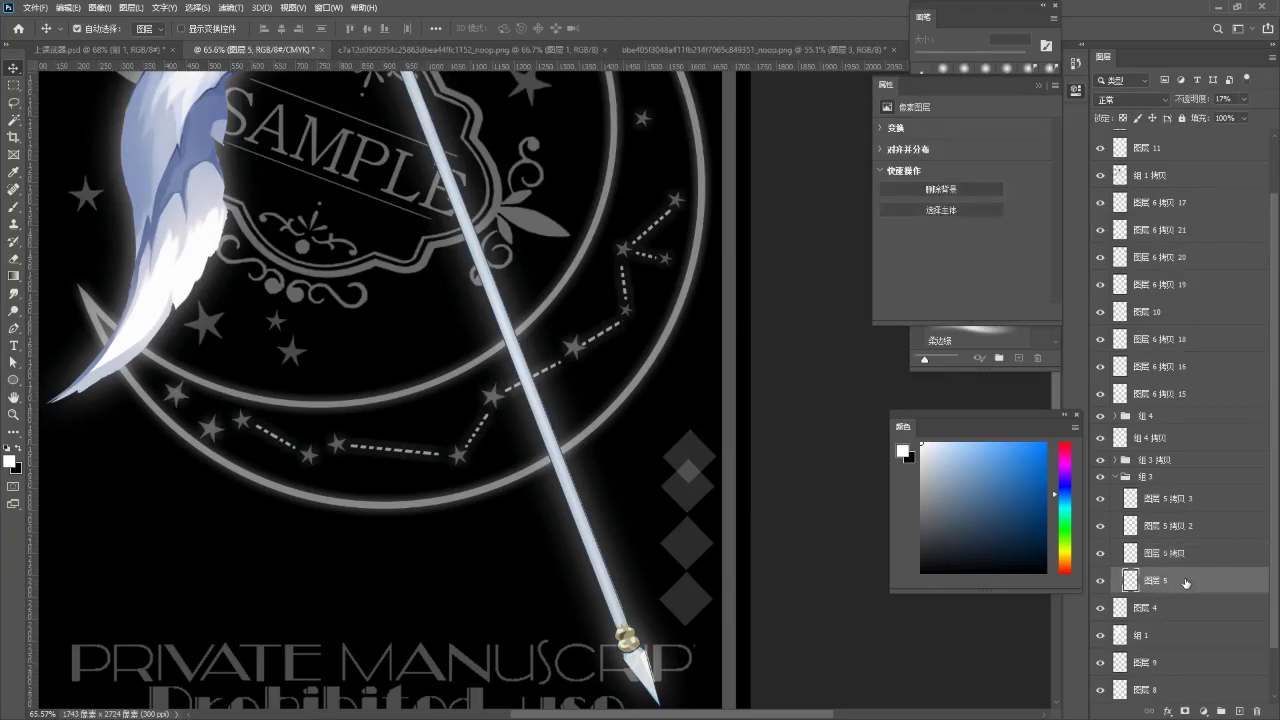
key("Up")
key("Up")
key("Up")
key("Up")
key("Up")
key("Up")
key("Up")
key("Up")
key("Up")
key("Up")
key("Up")
key("Up")
key("Up")
key("Up")
key("Up")
key("Up")
key("Up")
key("Up")
key("Up")
key("Up")
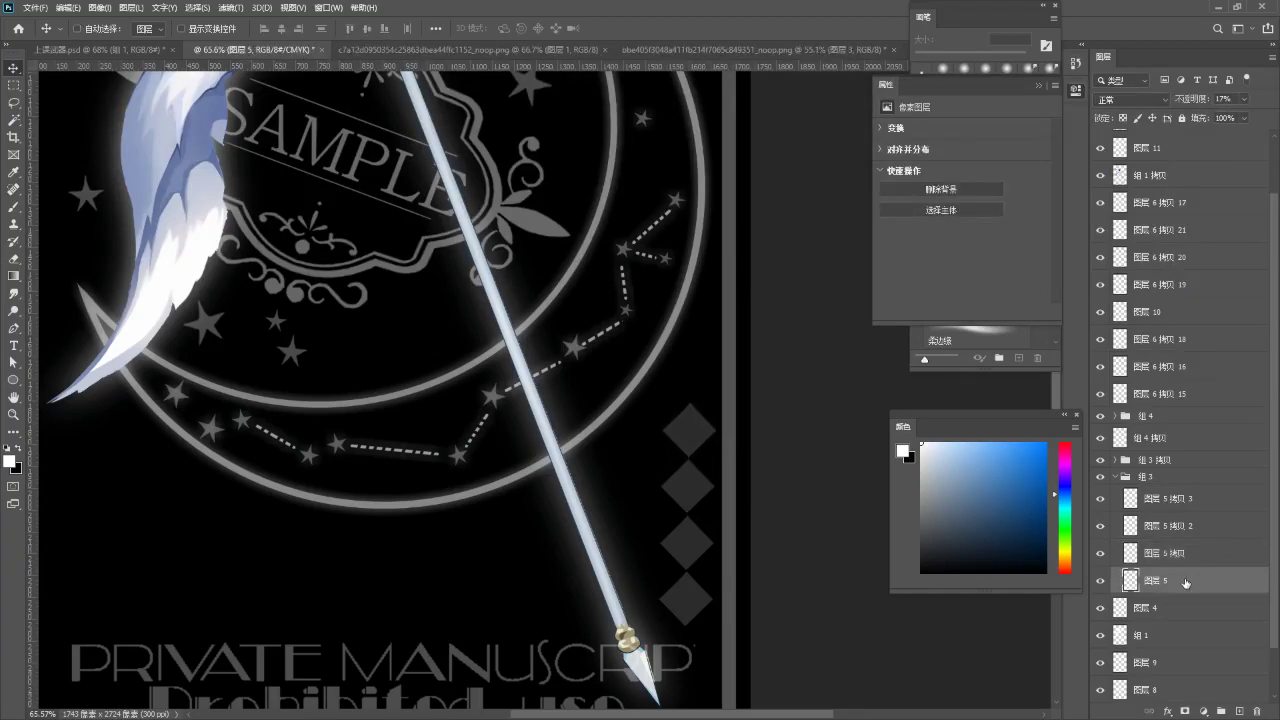
- Select the lower three diamonds of the column beside the feather (组 3 拷贝) and move them down from the top diamond
scroll(530, 562, "down", 8)
scroll(623, 402, "up", 7)
left_click_drag(381, 143, 346, 236)
scroll(345, 236, "up", 1)
left_click(485, 345)
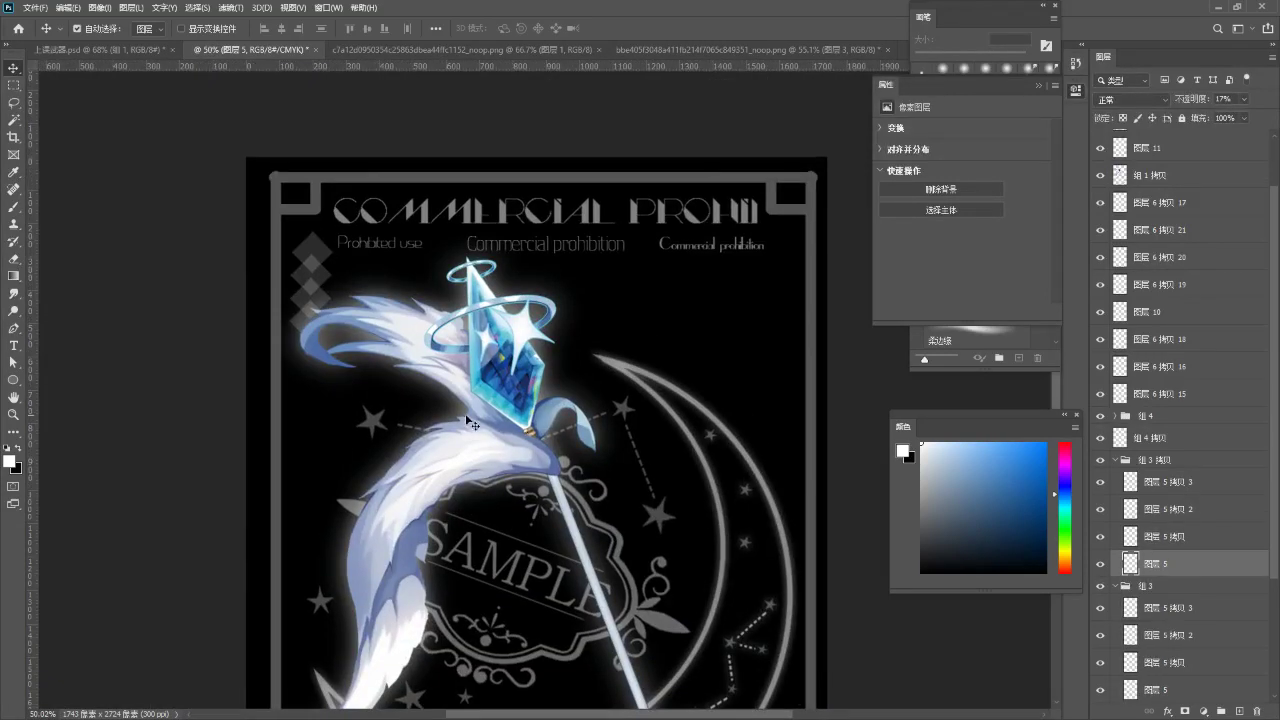
left_click(1180, 536)
left_click(1180, 489, "shift")
key("shift+Down")
key("shift+Down")
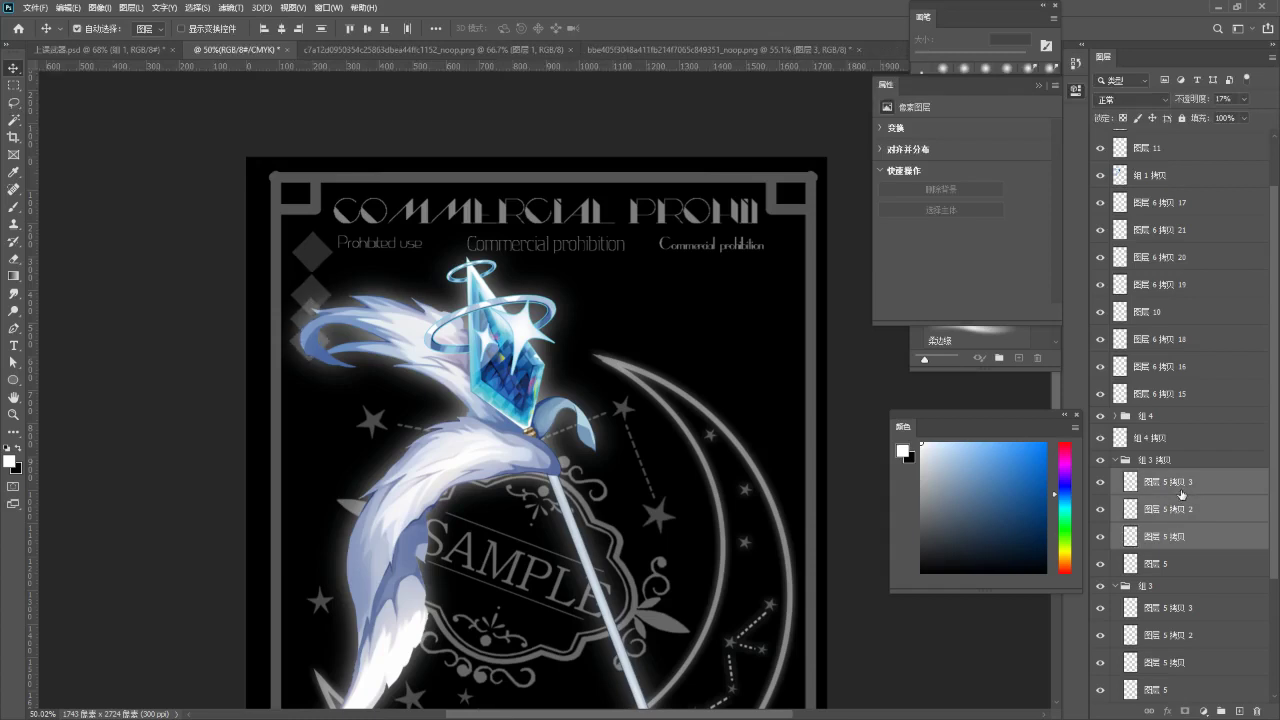
- Move the bottom two diamonds of the column beside the feather down, clear of the second diamond
left_click(1190, 537)
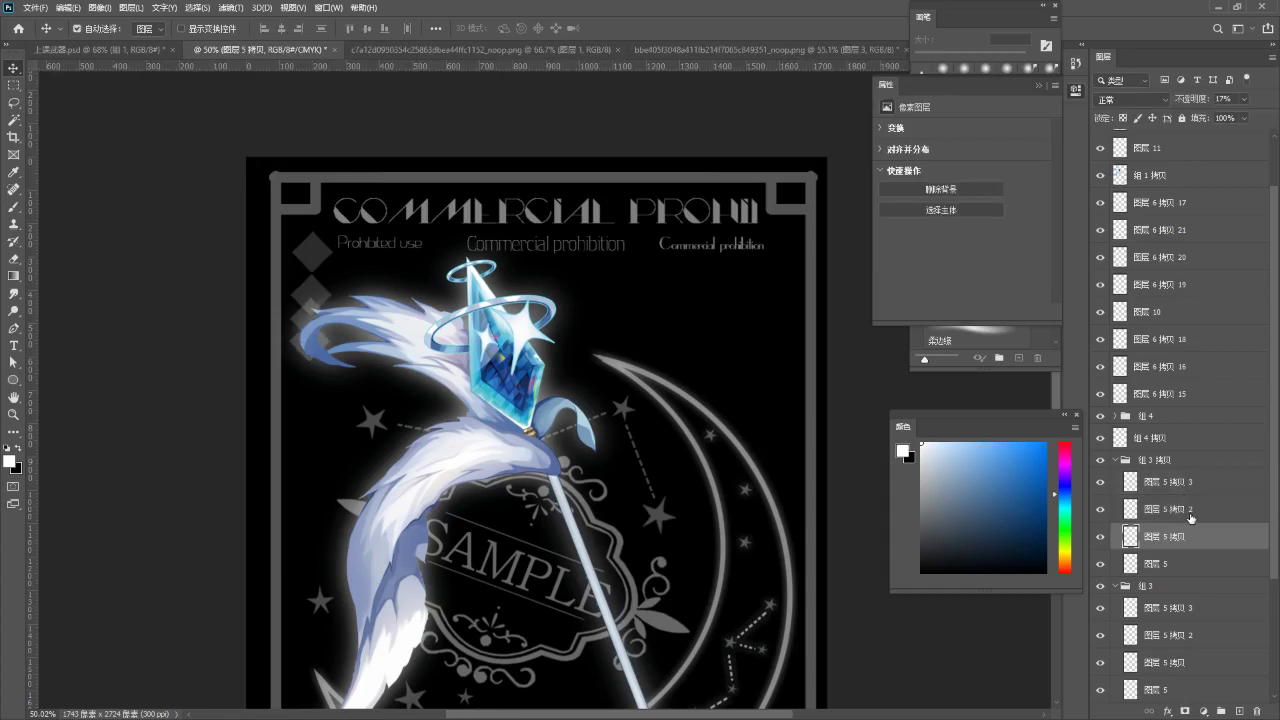
left_click(1190, 517)
left_click(1188, 481, "shift")
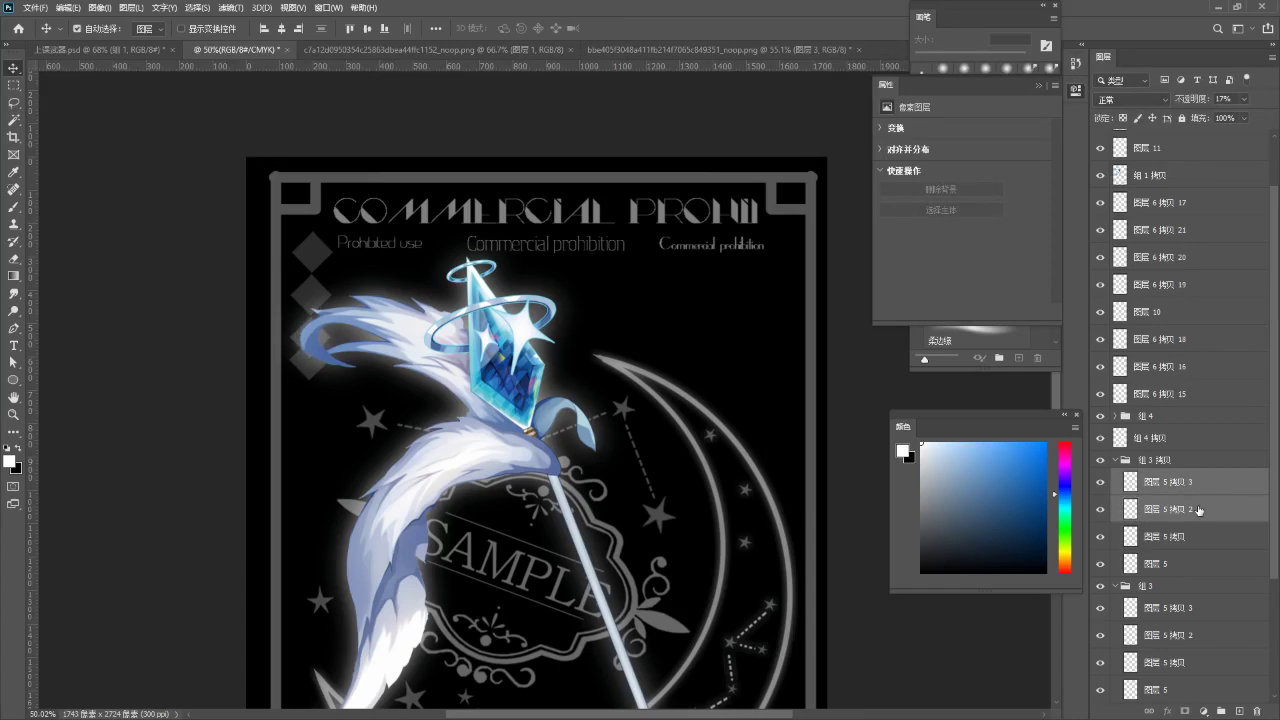
- Lower only the bottom diamond beside the feather until that column's spacing is even
left_click(1197, 484)
key("shift+Down")
key("shift+Down")
key("shift+Down")
key("shift+Down")
key("shift+Down")
key("shift+Down")
key("shift+Down")
key("shift+Down")
key("shift+Up")
key("shift+Up")
key("shift+Up")
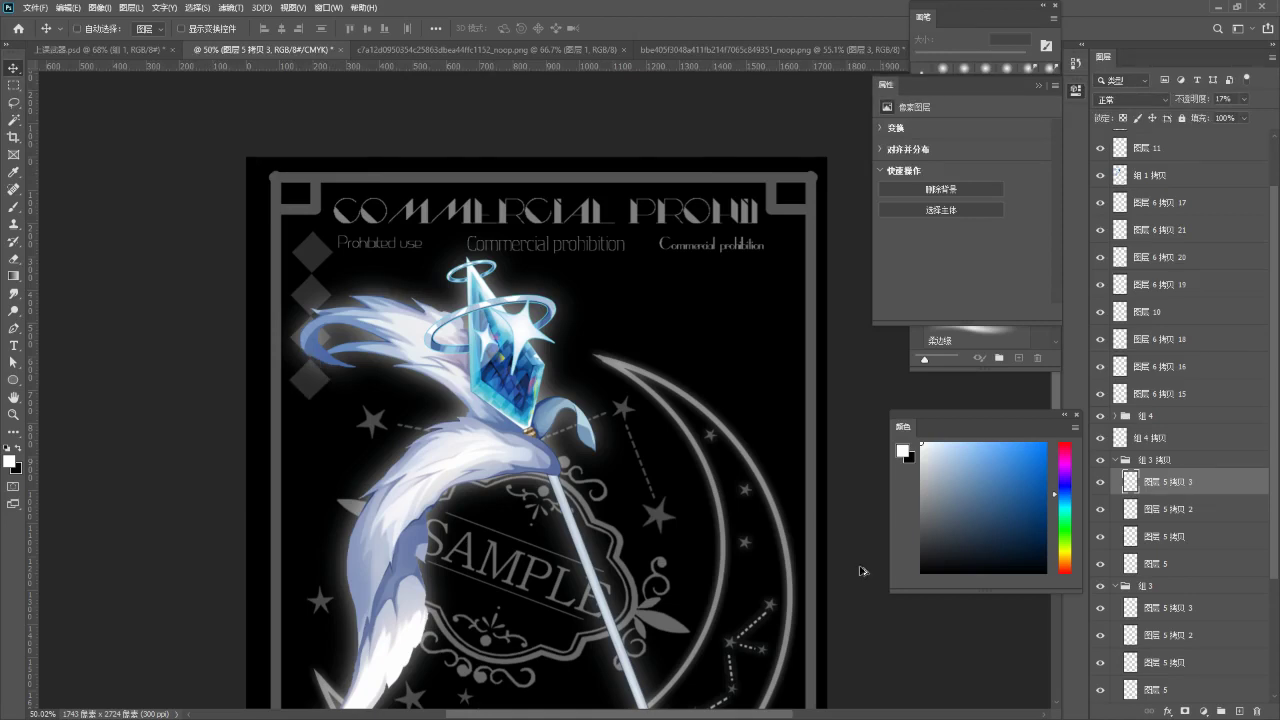
key("ctrl+minus")
key("ctrl+minus")
key("ctrl+shift+s")
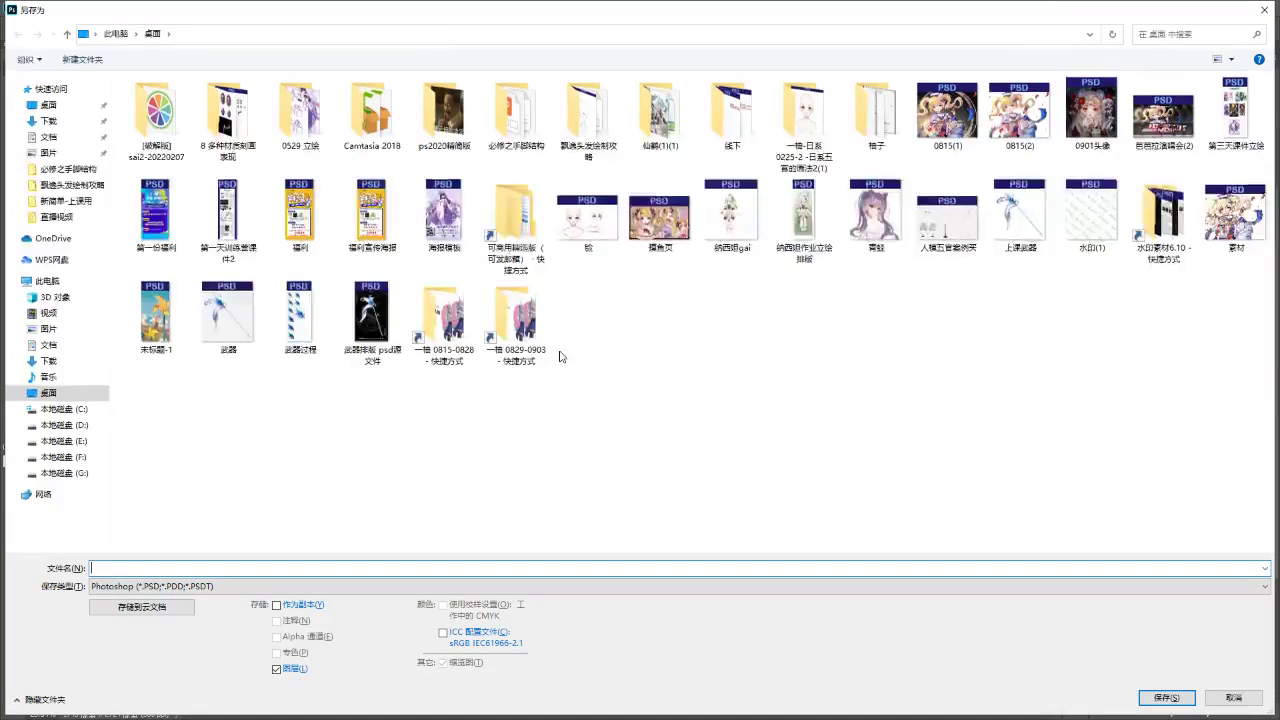
left_click(1264, 10)
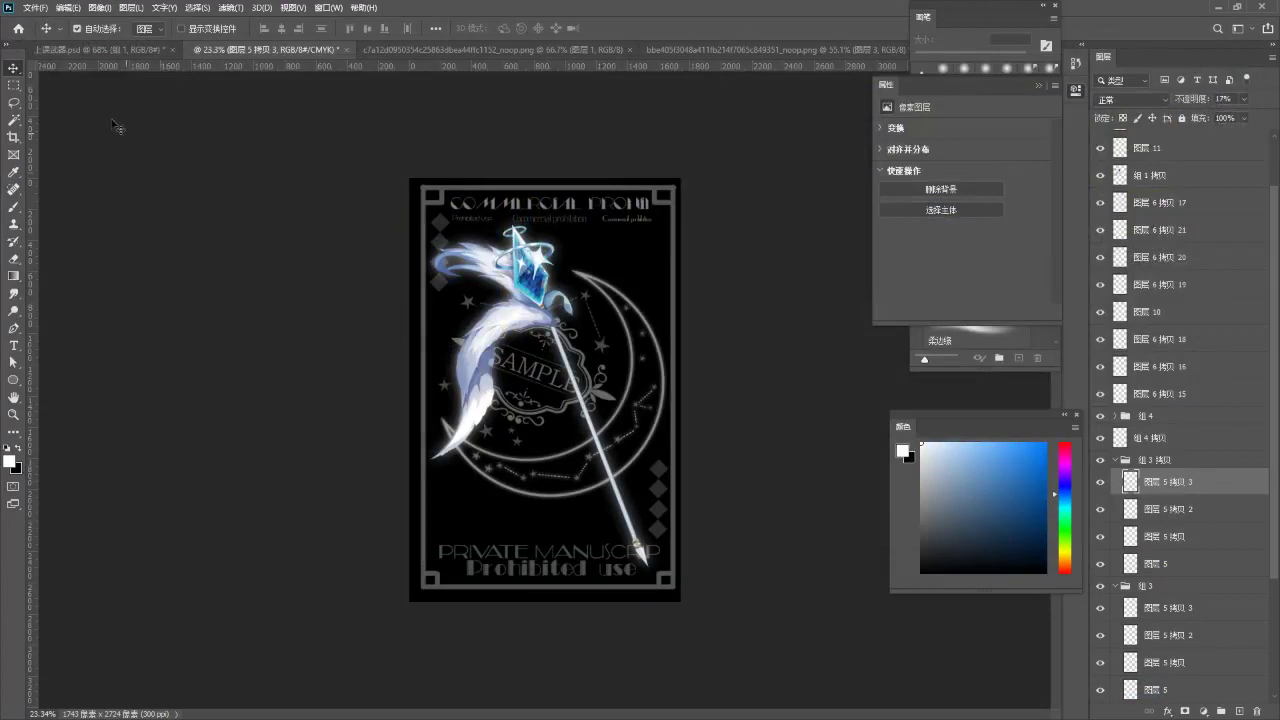
left_click(138, 183)
scroll(497, 503, "down", 6)
scroll(600, 503, "up", 8)
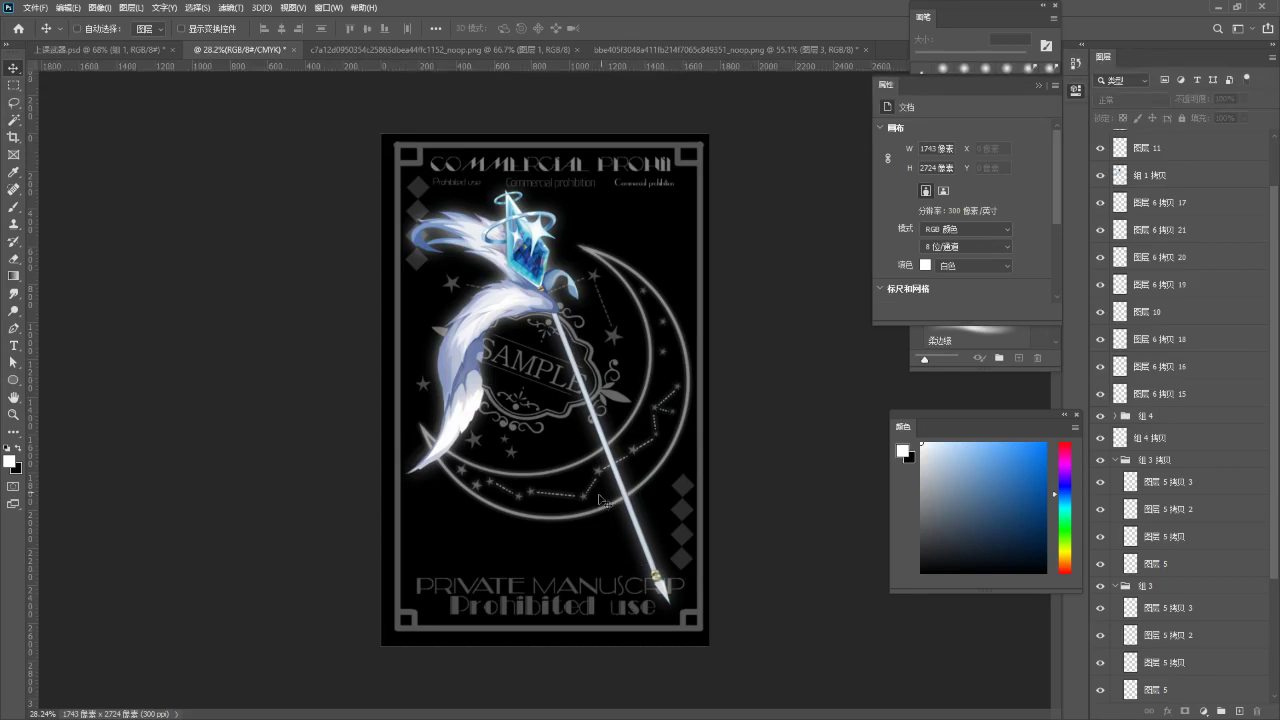
- Lower the crescent moon outline's opacity and set the SAMPLE frame's layer opacity to 18%
scroll(602, 547, "up", 3)
left_click(612, 552)
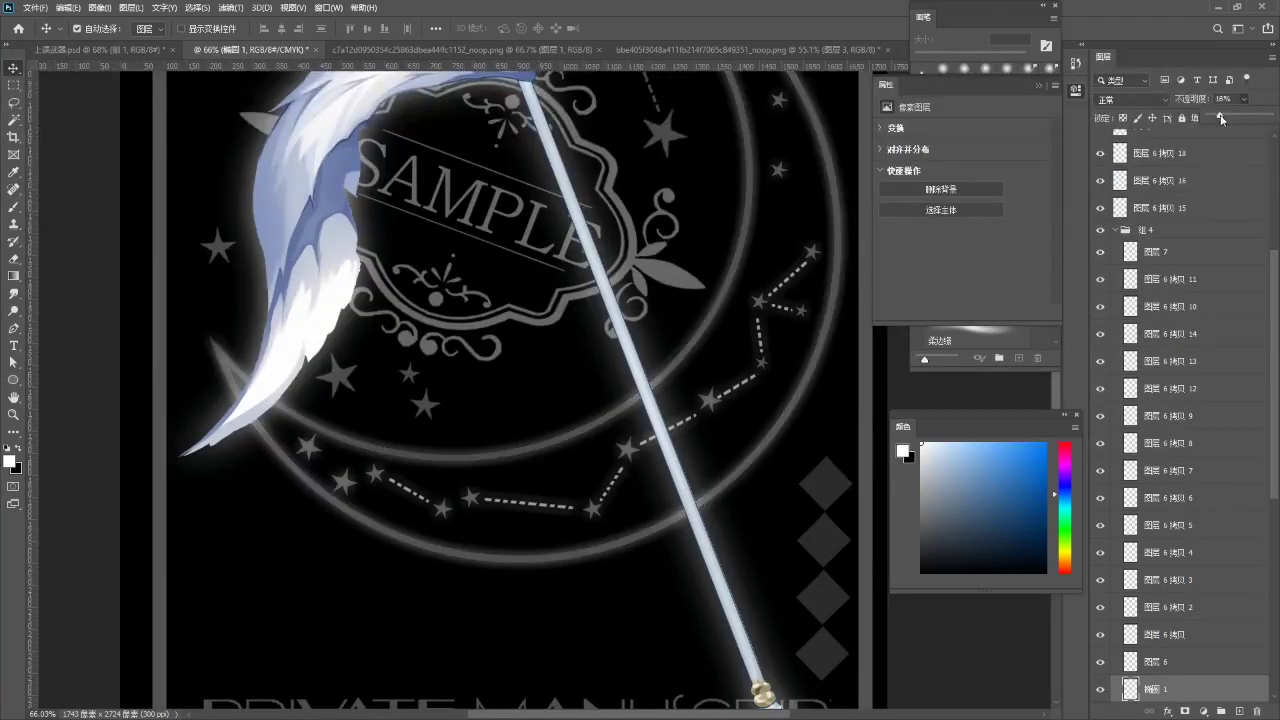
scroll(468, 228, "up", 1)
left_click(622, 321)
left_click(1244, 99)
left_click_drag(1240, 118, 1219, 120)
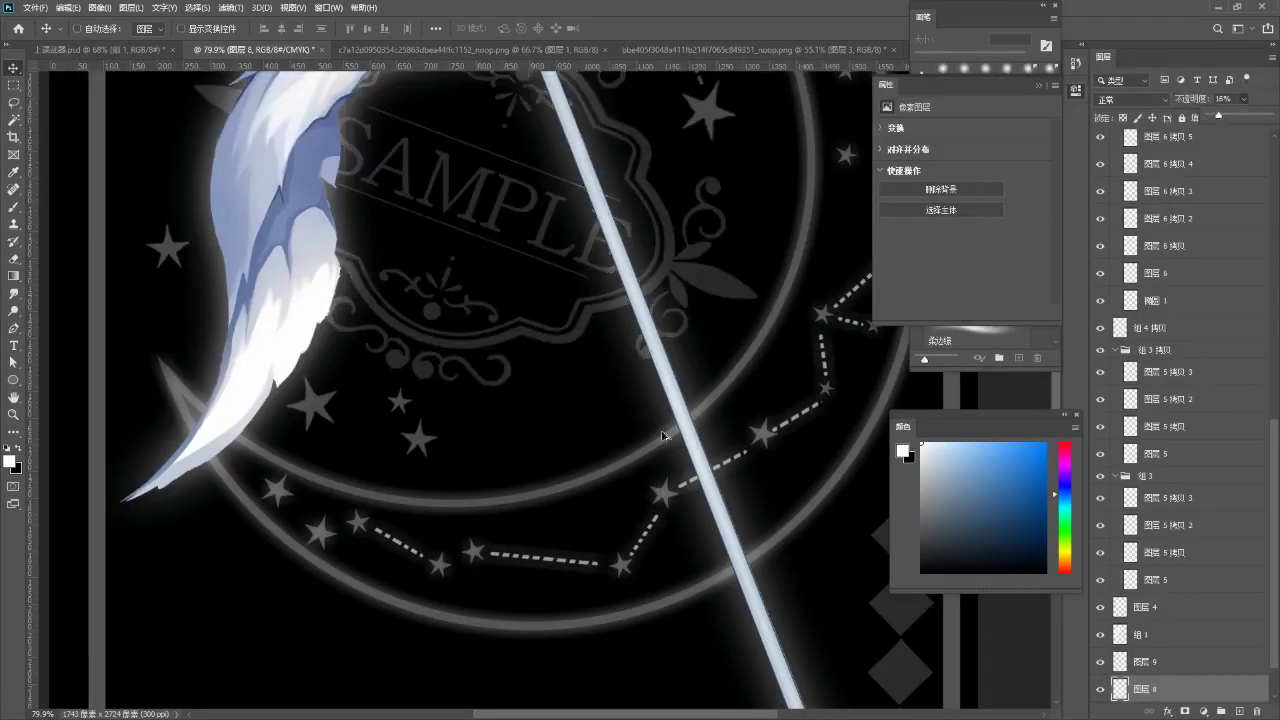
scroll(763, 443, "down", 4)
left_click(750, 415)
key("ctrl+shift+s")
left_click(1262, 704)
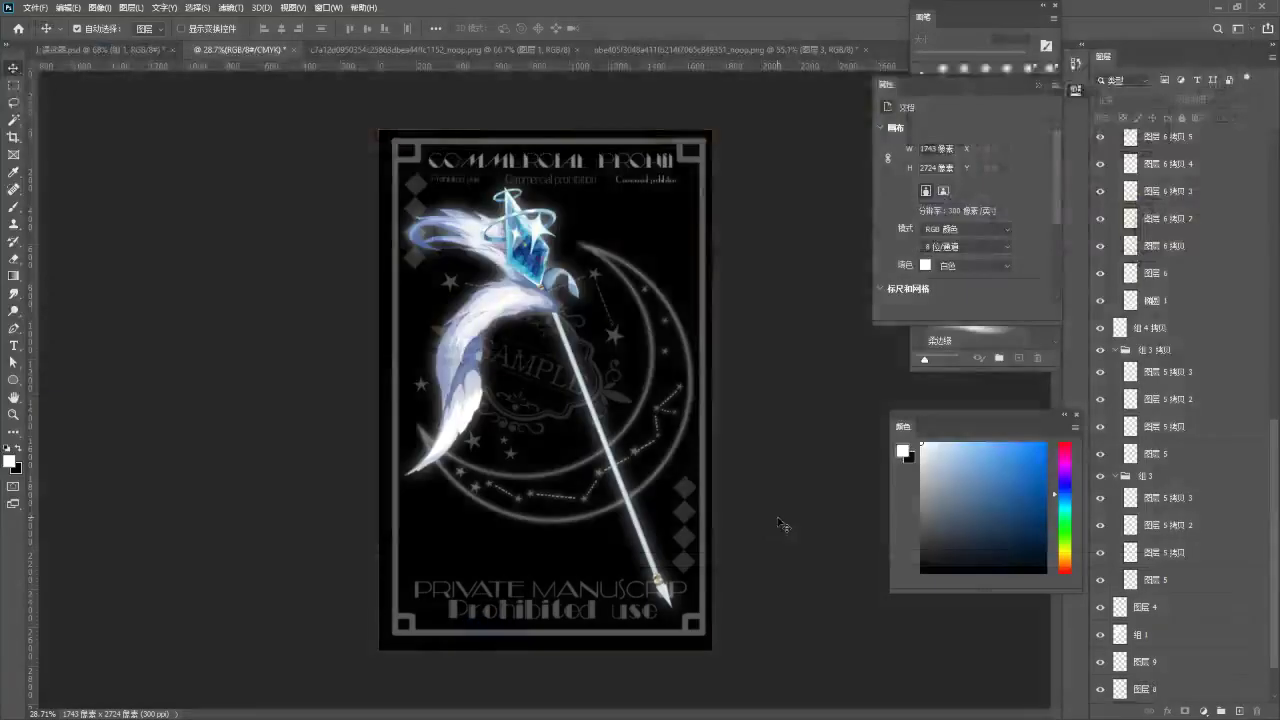
- Save the layout on the desktop as a new Photoshop (PSD) file with a name beginning with 上课
key("ctrl+shift+s")
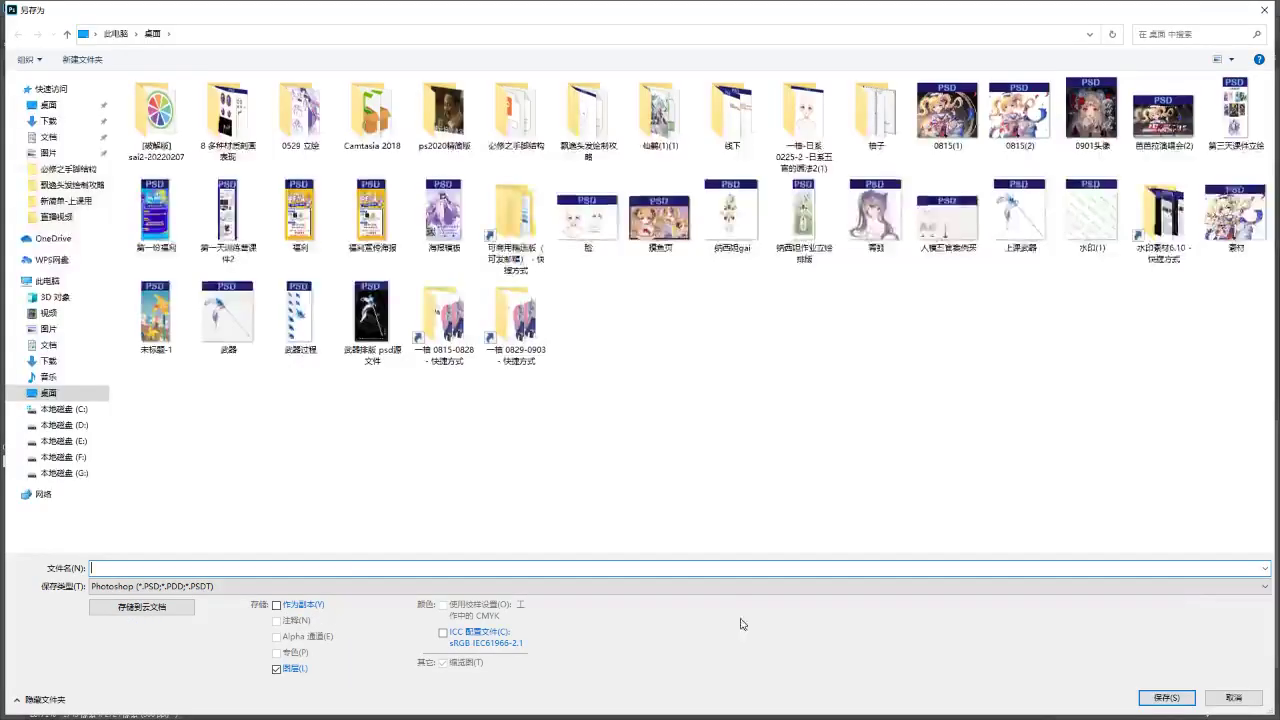
type("shangk")
key("BackSpace")
key("BackSpace")
key("BackSpace")
key("BackSpace")
key("BackSpace")
key("BackSpace")
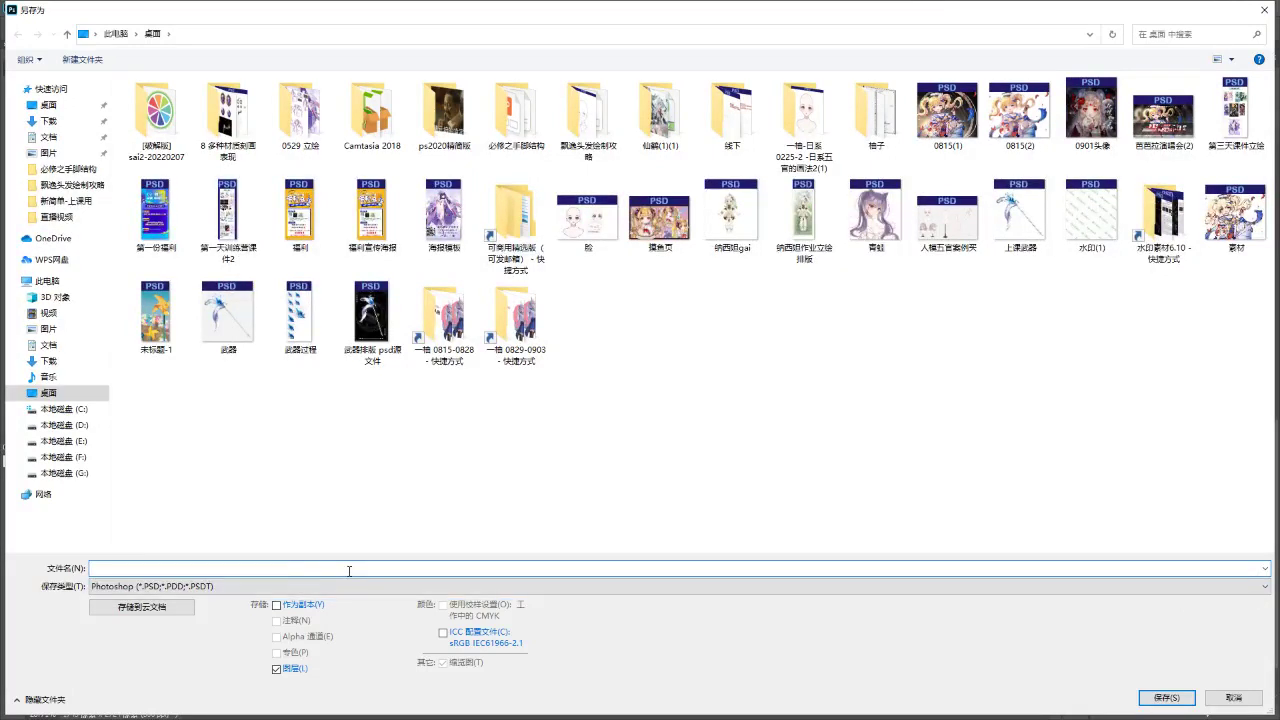
type("shangke")
key("space")
type("paibi")
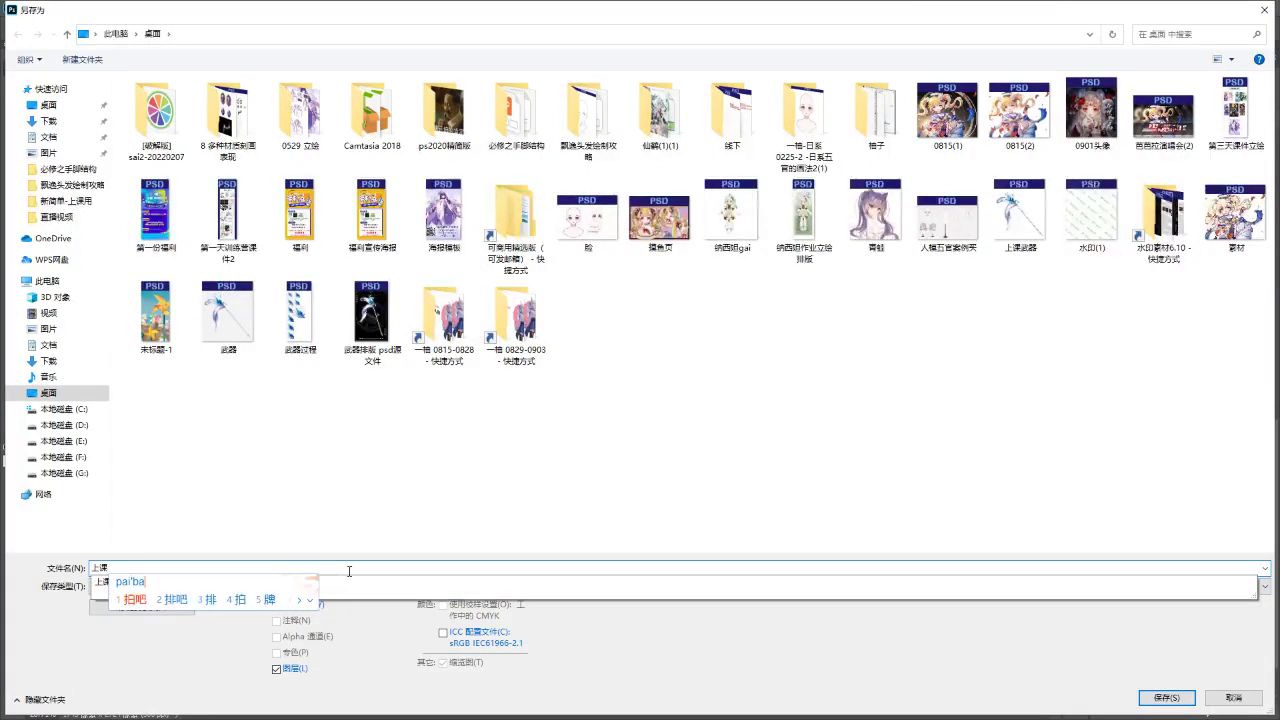
key("space")
key("Return")
key("Return")
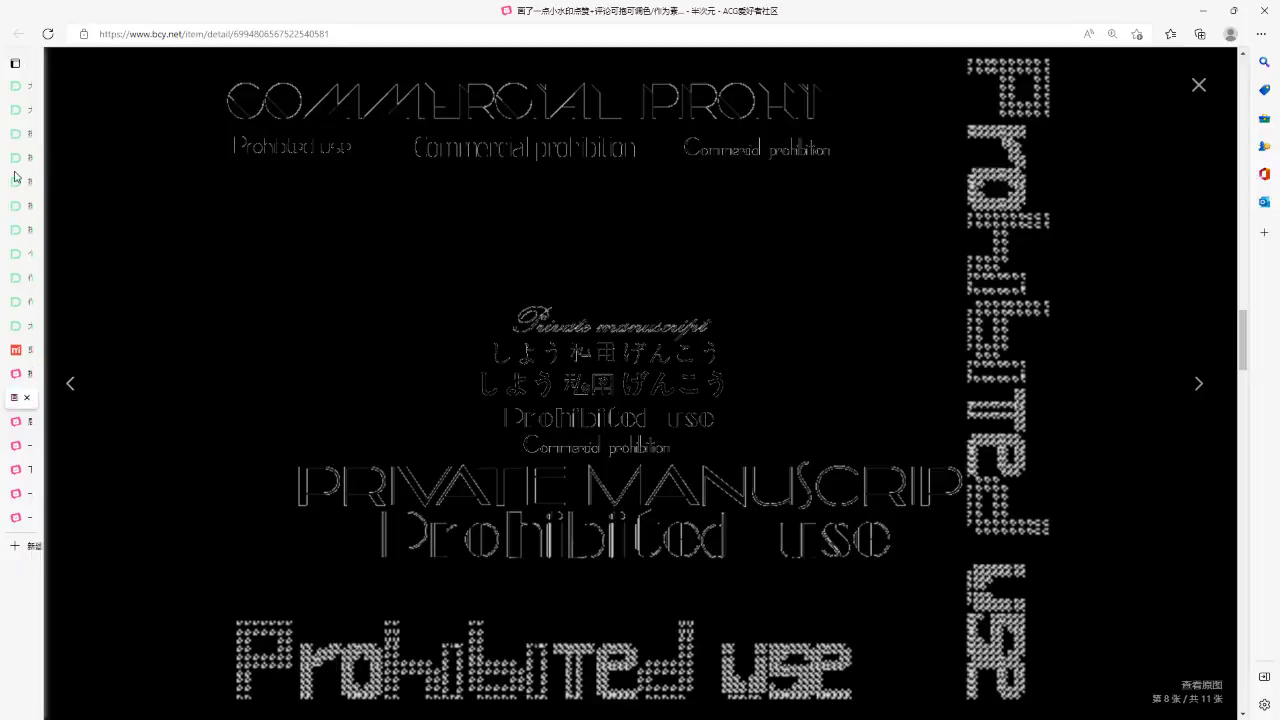
- Switch to the Edge browser and close the user-search, profile, homework-requirement and second 大鹏管理平台 tabs
left_click(14, 178)
left_click(17, 134)
mouse_move(161, 180)
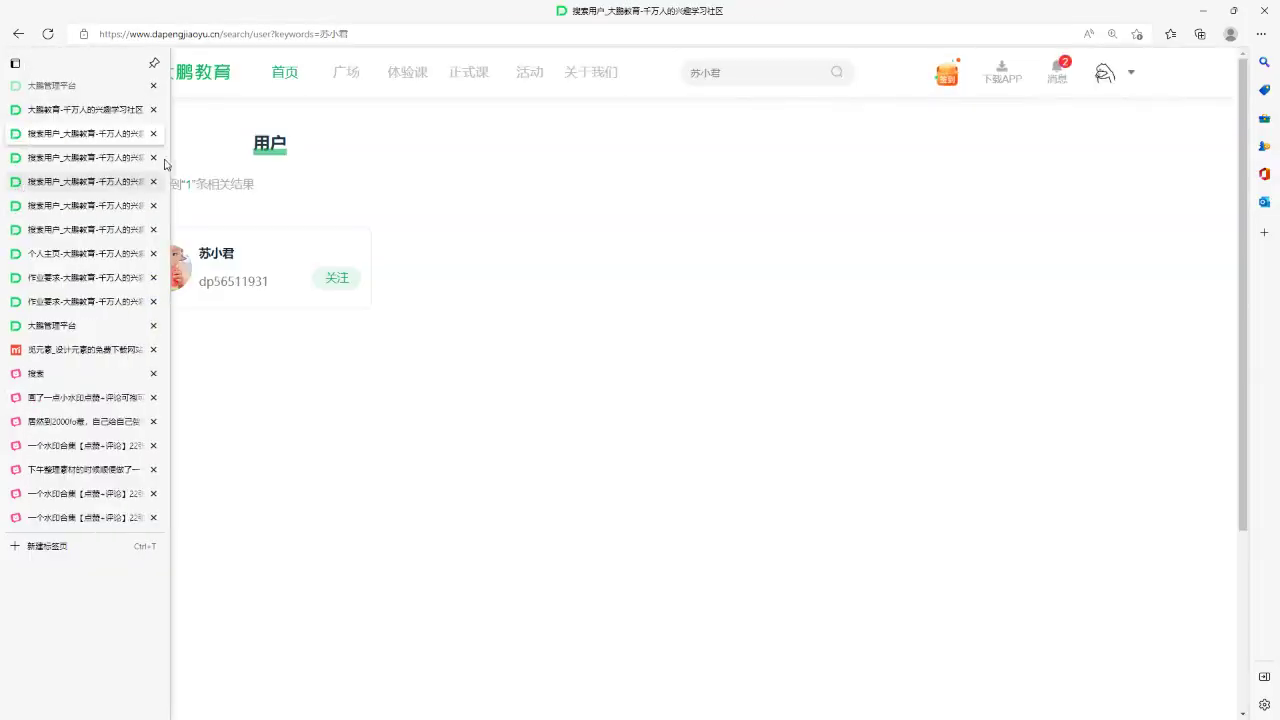
left_click(153, 133)
left_click(153, 133)
left_click(153, 133)
left_click(153, 133)
left_click(153, 133)
left_click(153, 133)
left_click(153, 133)
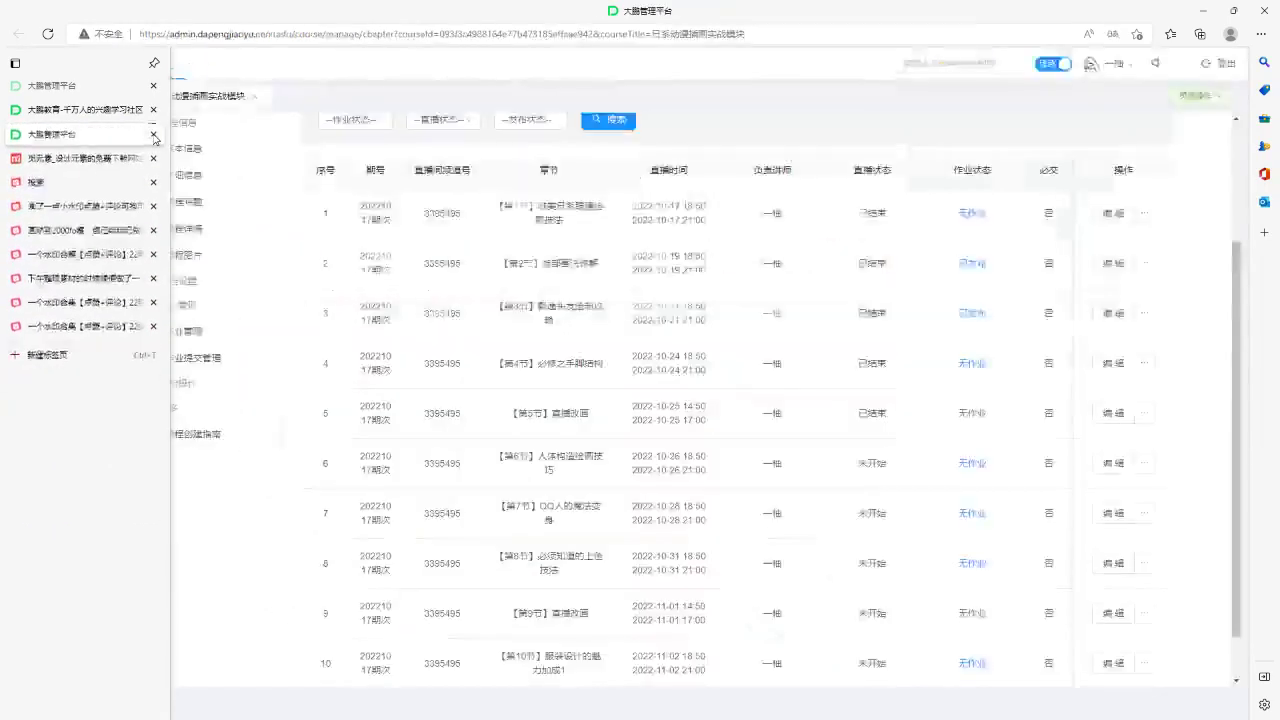
left_click(153, 133)
left_click(153, 133)
- Open the account's formal courses (我的正式课) from the 大鹏教育 homepage and show the 插画 category
left_click(80, 109)
mouse_move(1105, 75)
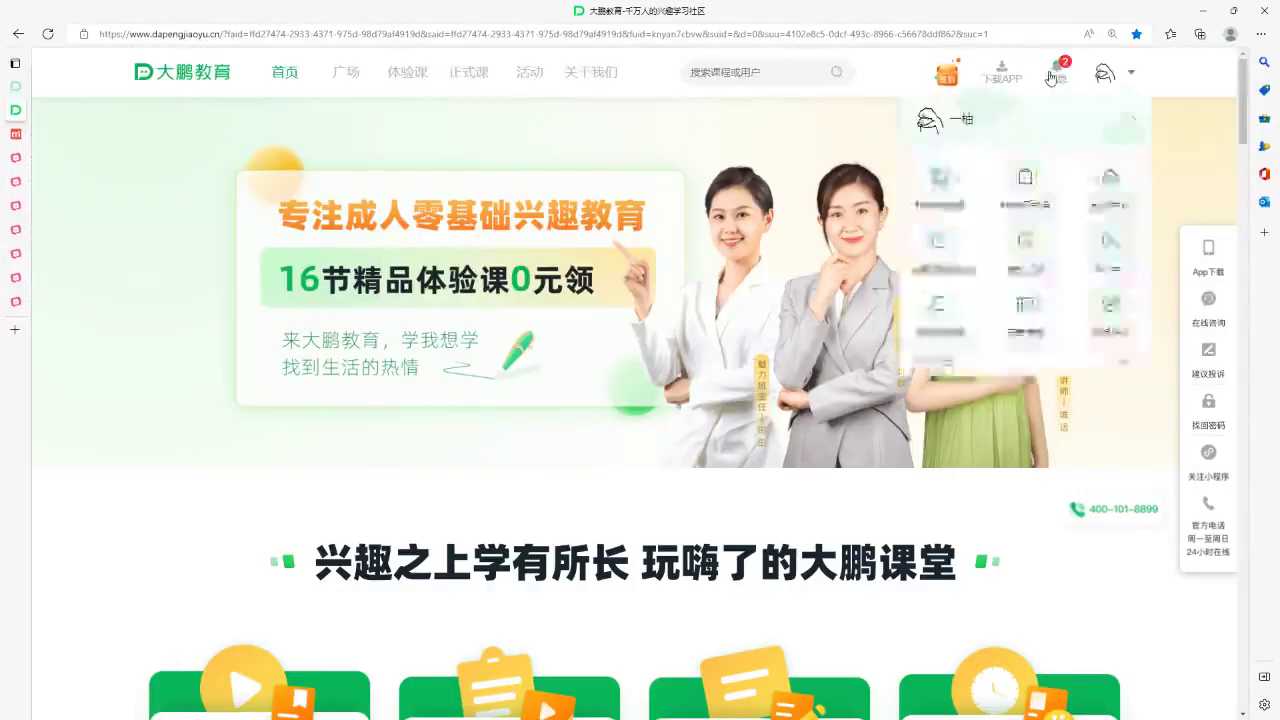
left_click(1030, 162)
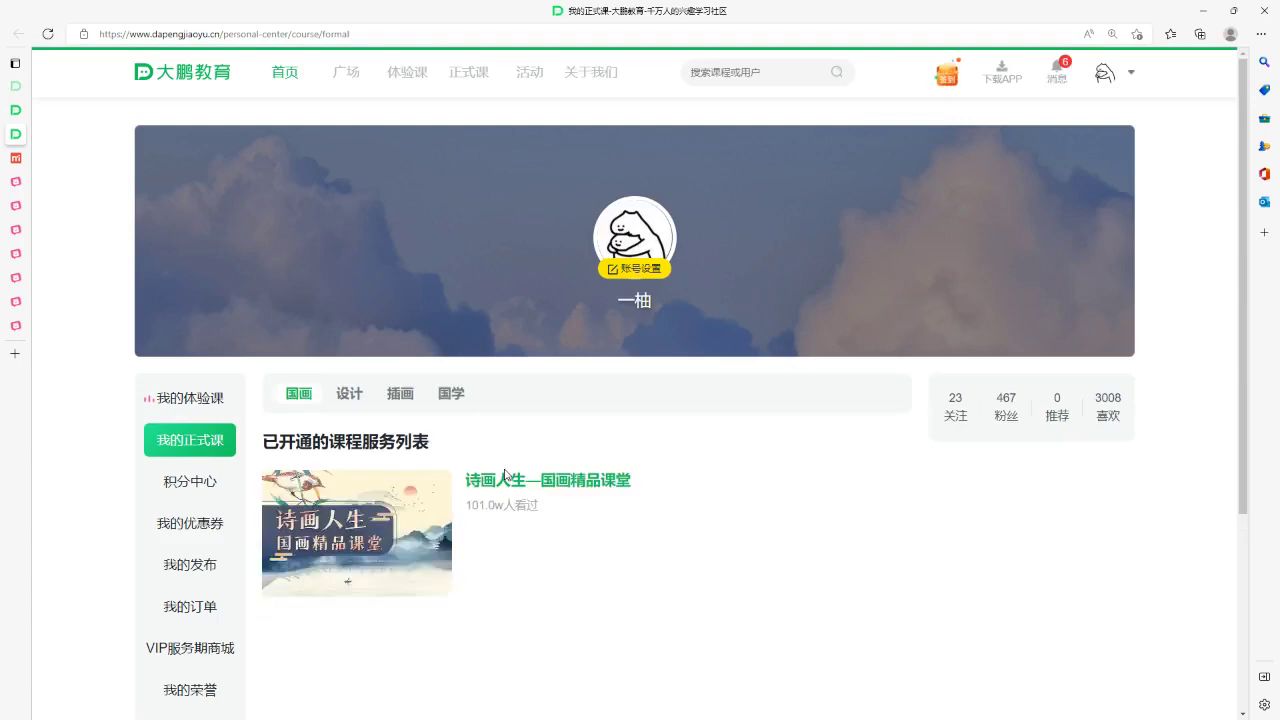
left_click(400, 393)
- Look through the first page of 插画 courses and go to page 2 of the list
scroll(598, 555, "down", 2)
scroll(598, 555, "down", 3)
scroll(660, 554, "up", 3)
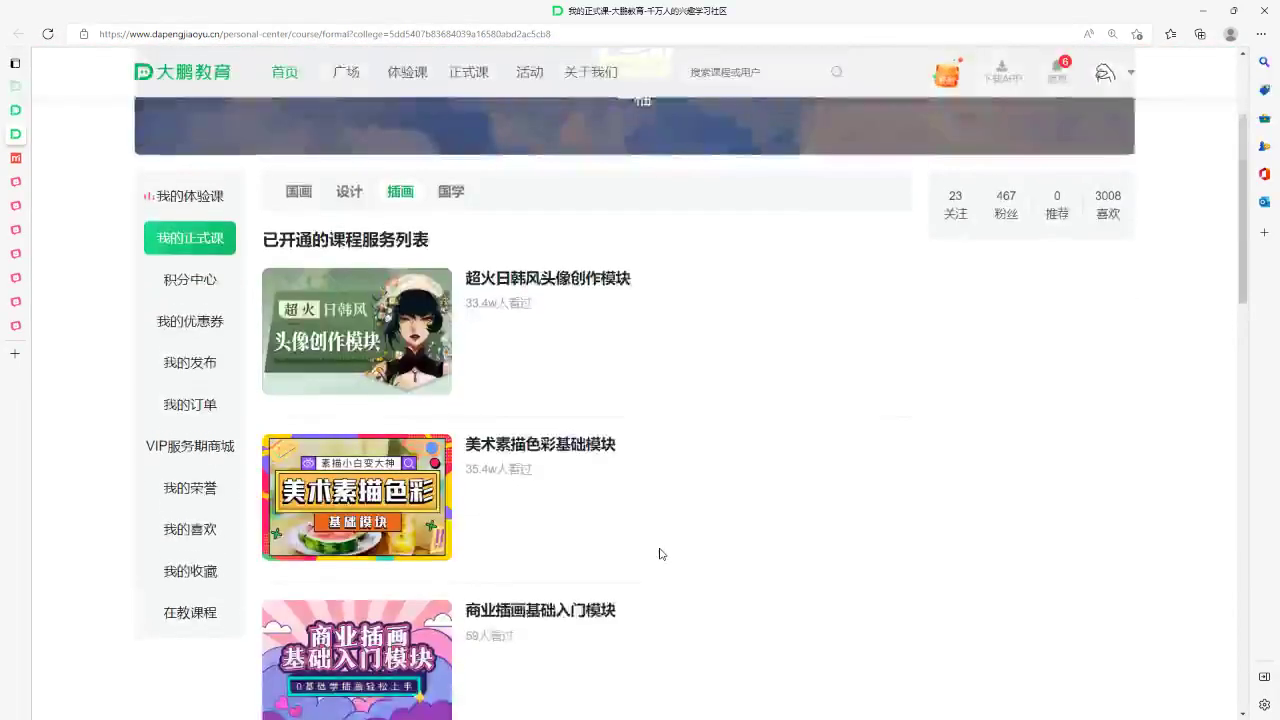
scroll(660, 554, "down", 8)
scroll(660, 554, "down", 3)
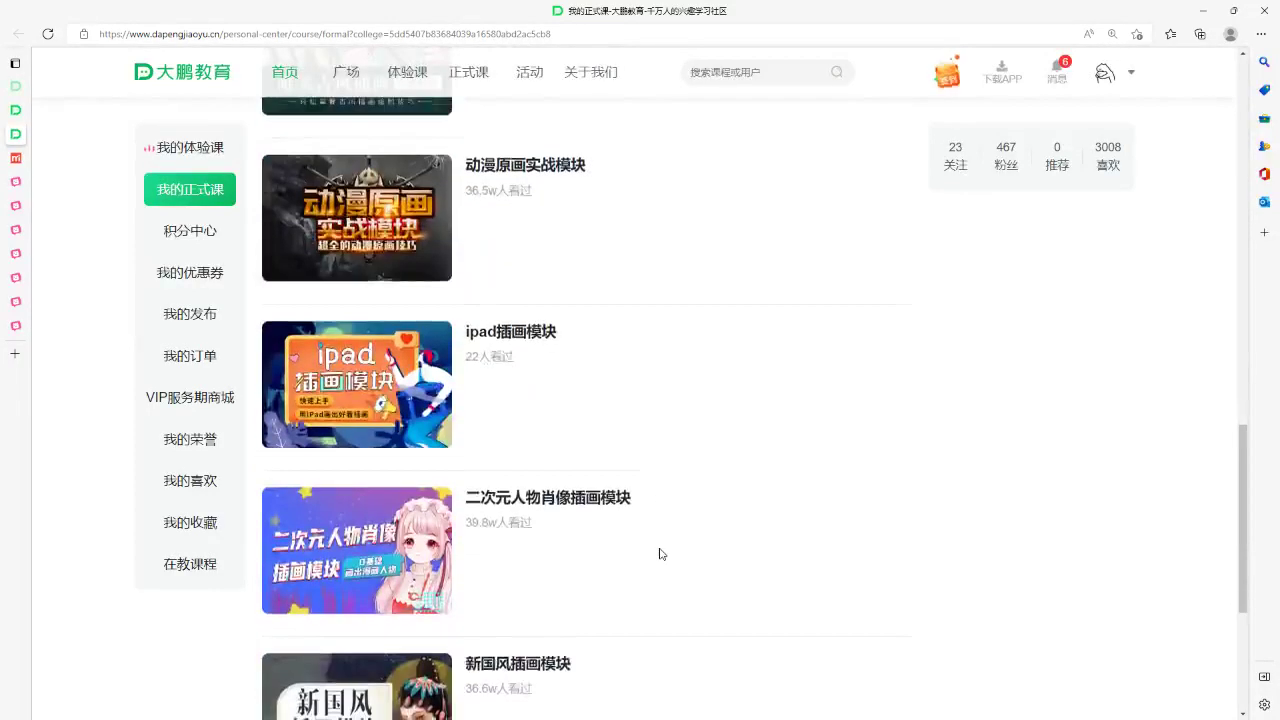
scroll(660, 554, "up", 4)
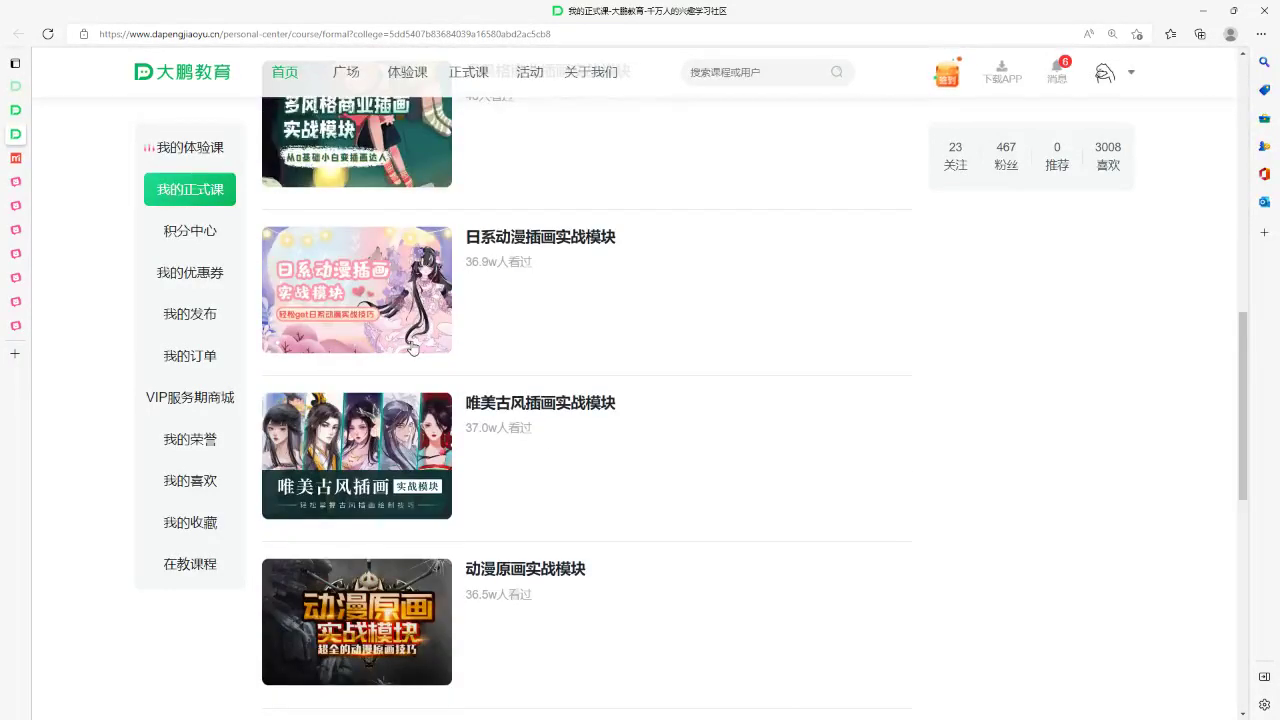
scroll(560, 505, "down", 8)
left_click(601, 495)
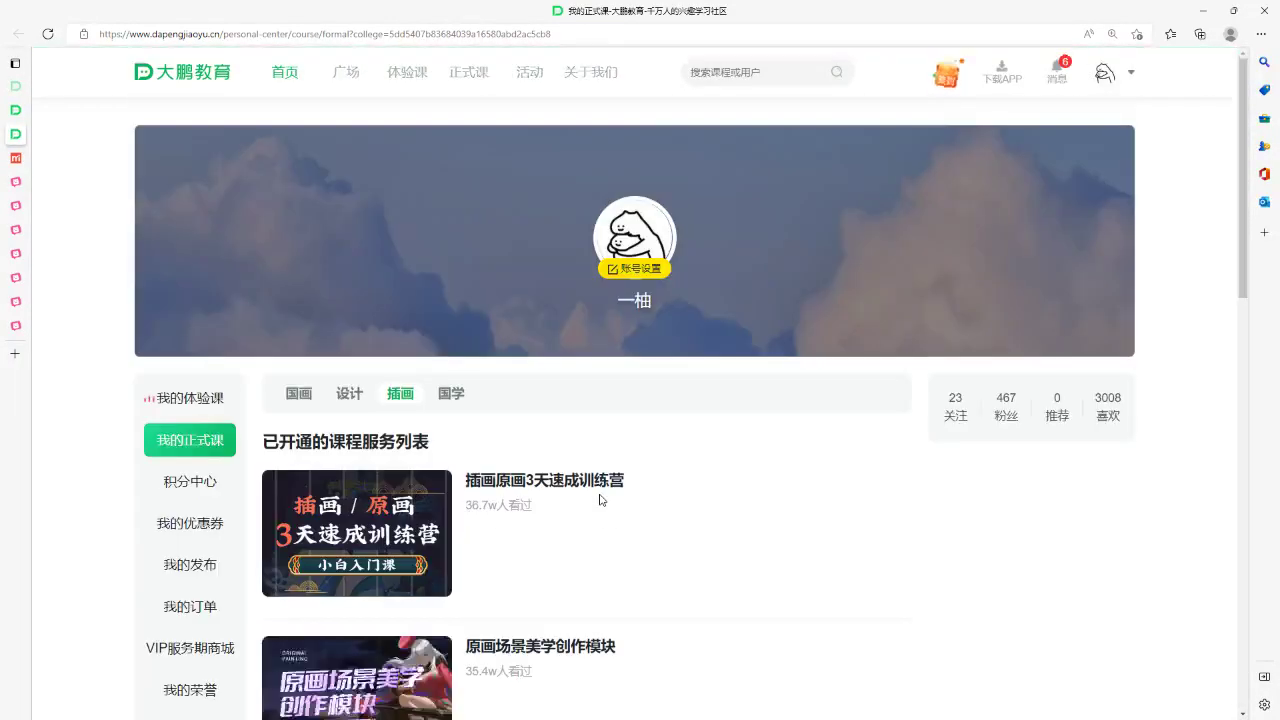
- Find the 日系人物立绘设计模块 course on the second page and open it
scroll(600, 500, "down", 5)
scroll(757, 586, "down", 3)
scroll(620, 537, "down", 5)
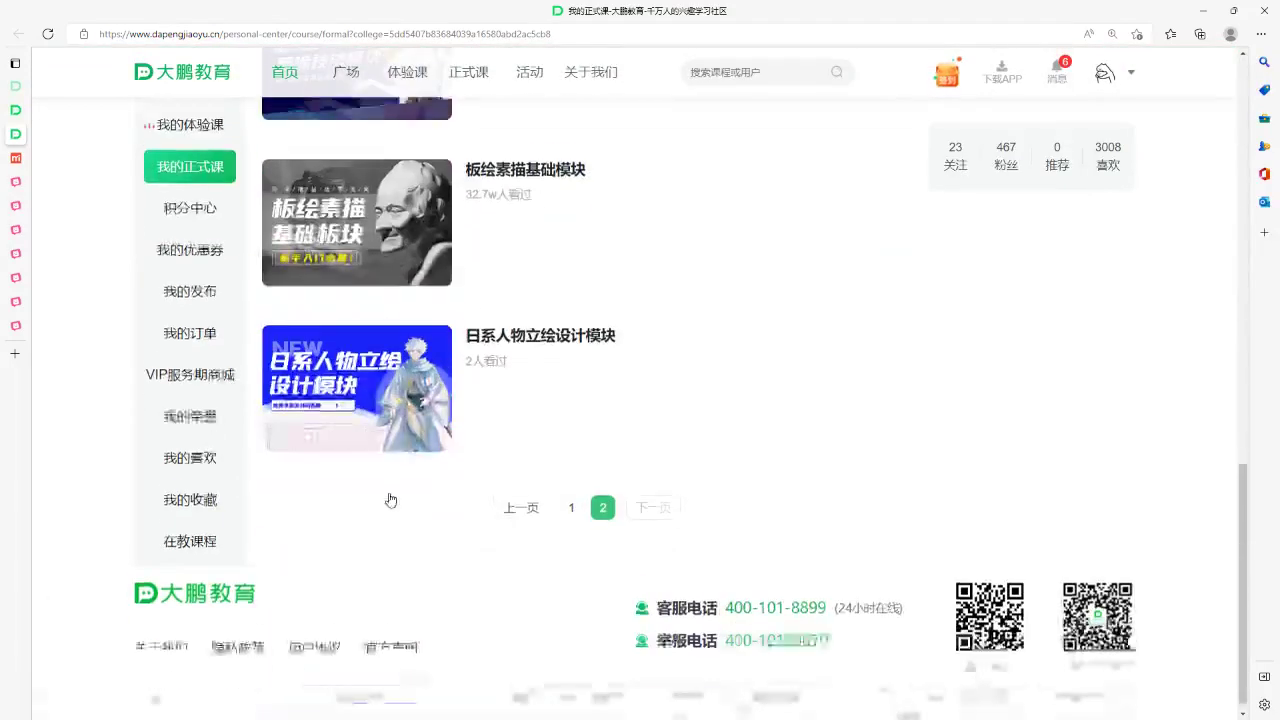
scroll(757, 639, "up", 1)
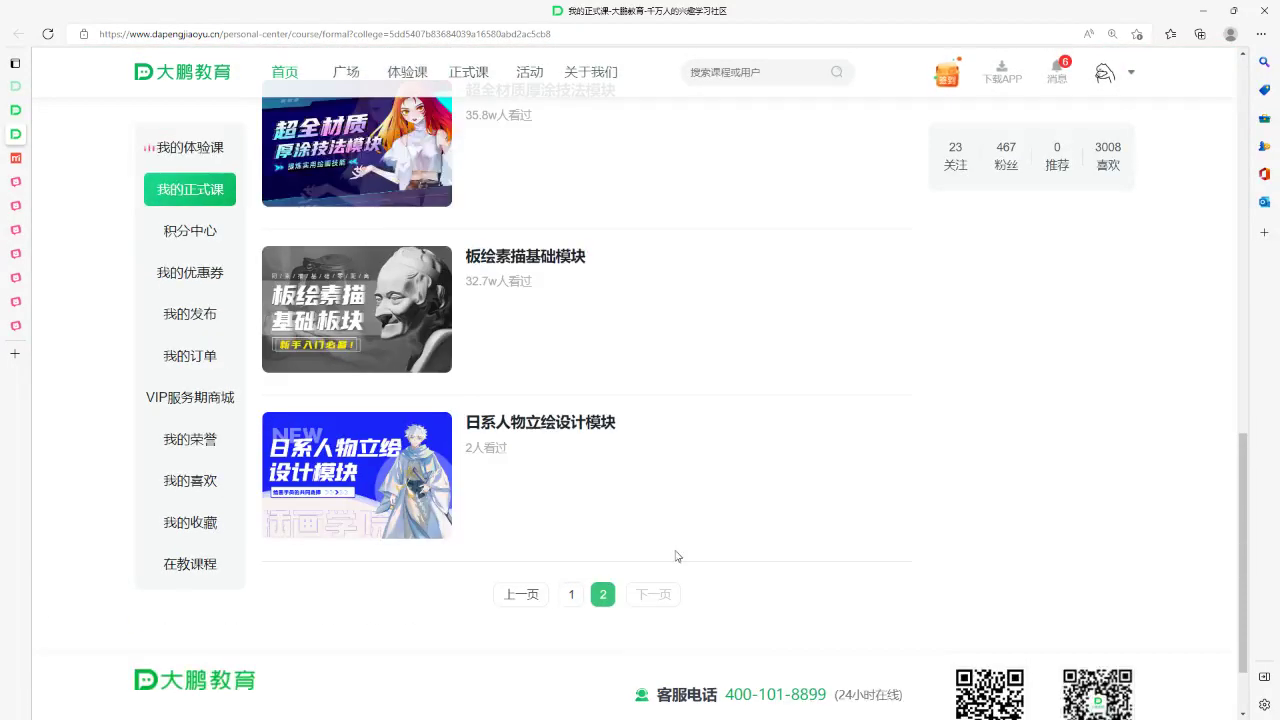
left_click(386, 450)
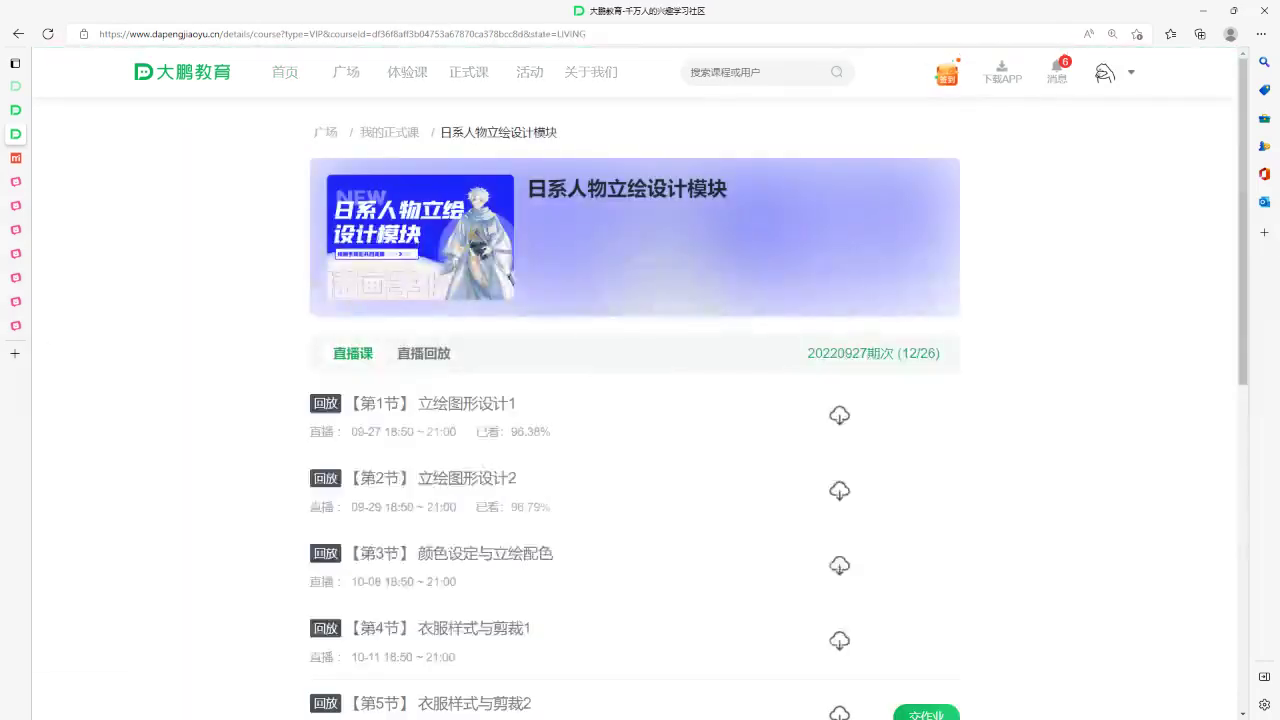
- Go to page 2 of the course's live lessons and examine the schedule from lesson 9 onward
scroll(962, 490, "down", 5)
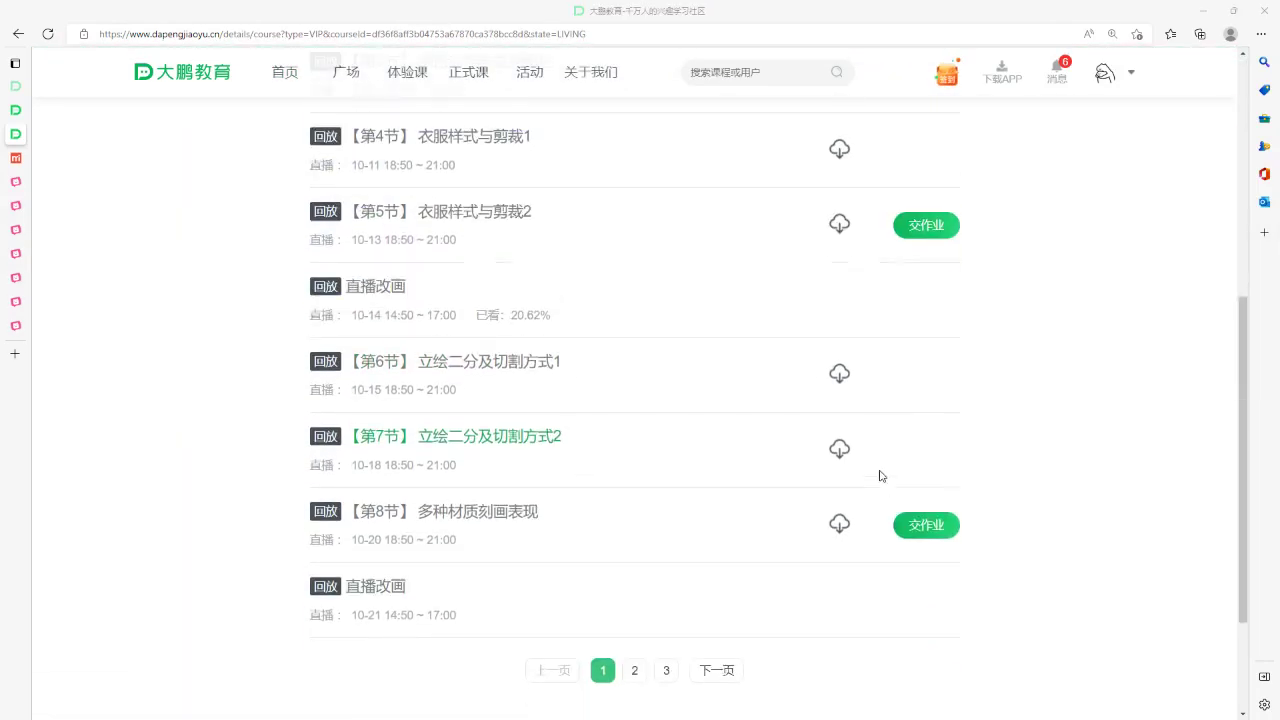
left_click(634, 657)
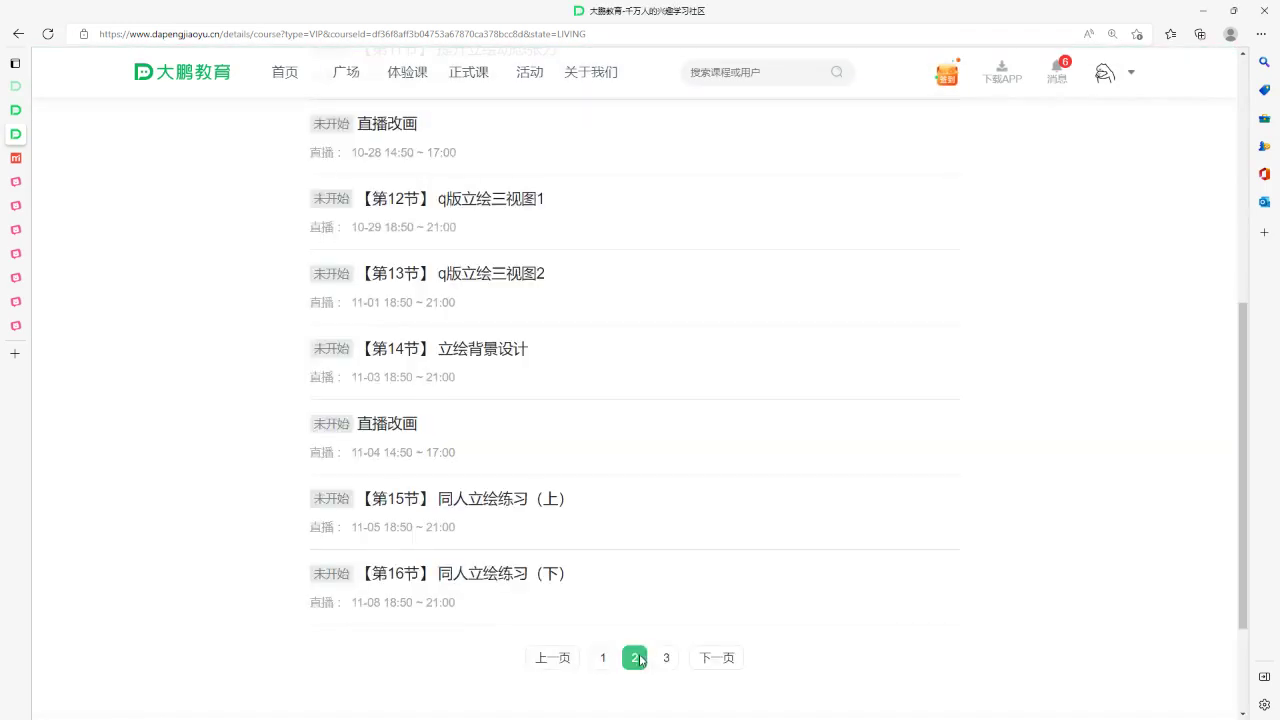
scroll(672, 620, "up", 4)
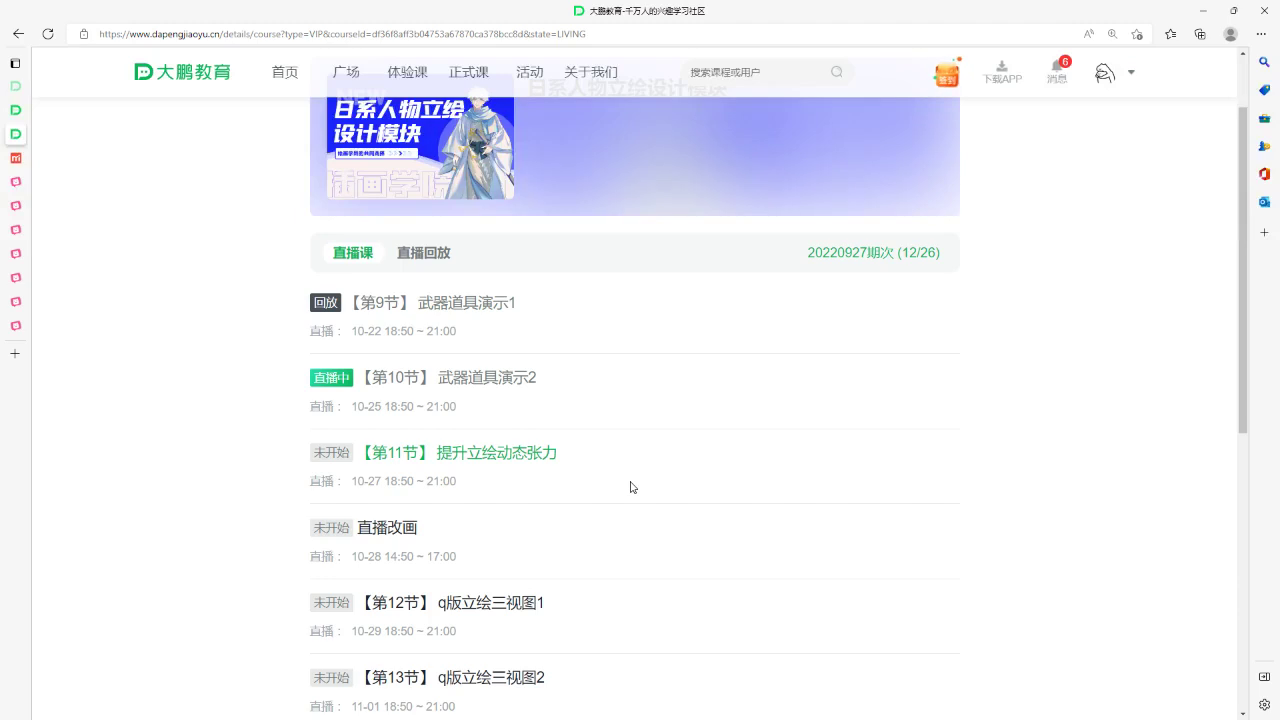
scroll(628, 488, "down", 1)
scroll(624, 488, "down", 1)
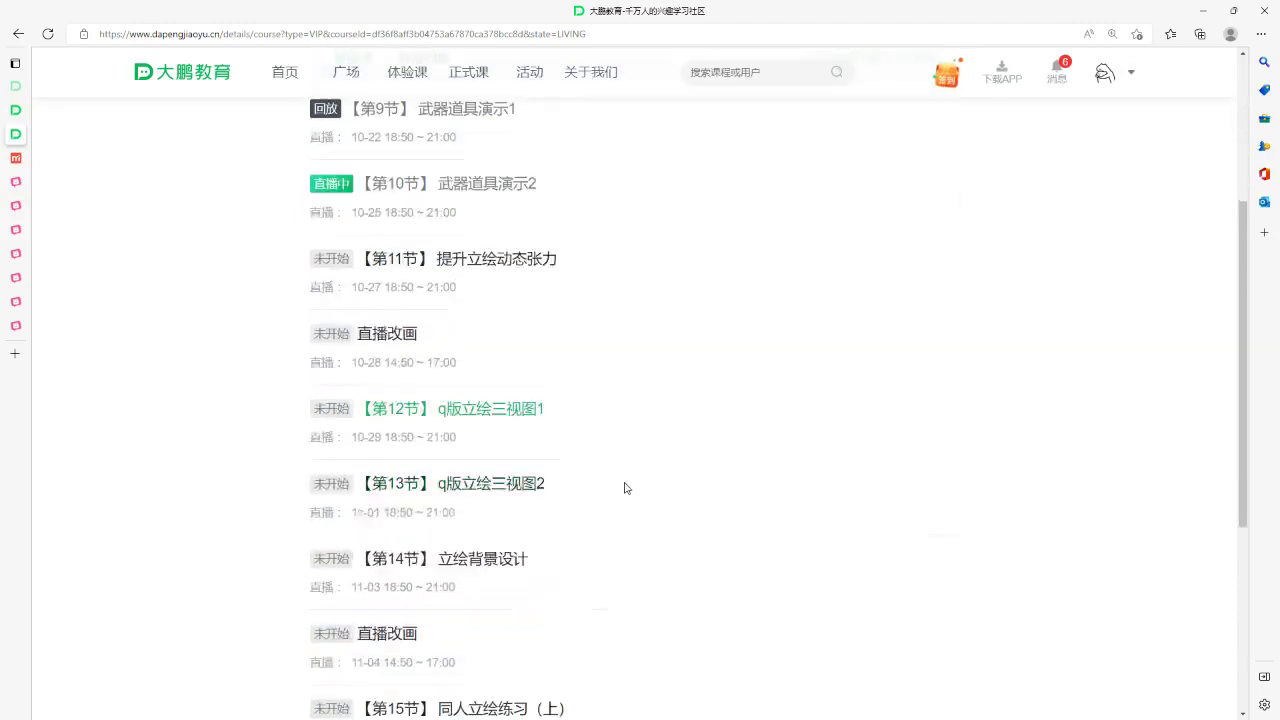